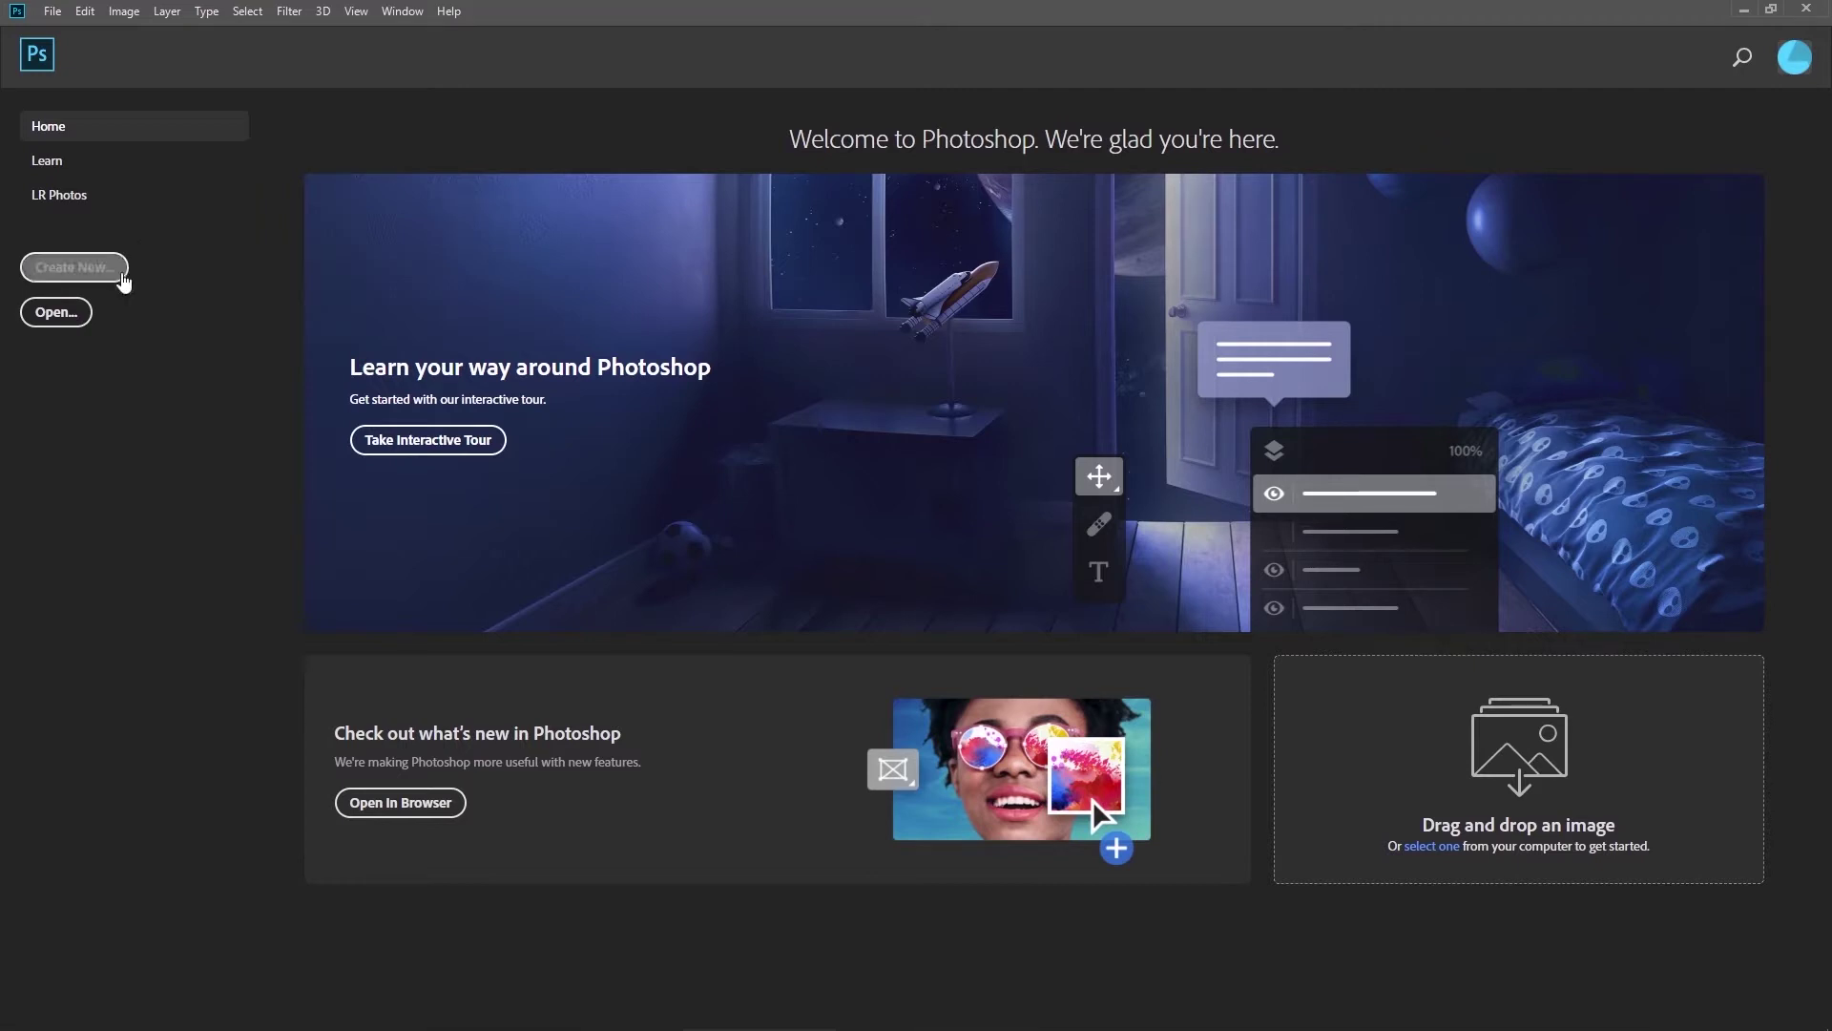
Step: Create a new document from the Landscape, 2 x 3 photo preset, 3 x 2 in at 300 ppi
left_click(110, 267)
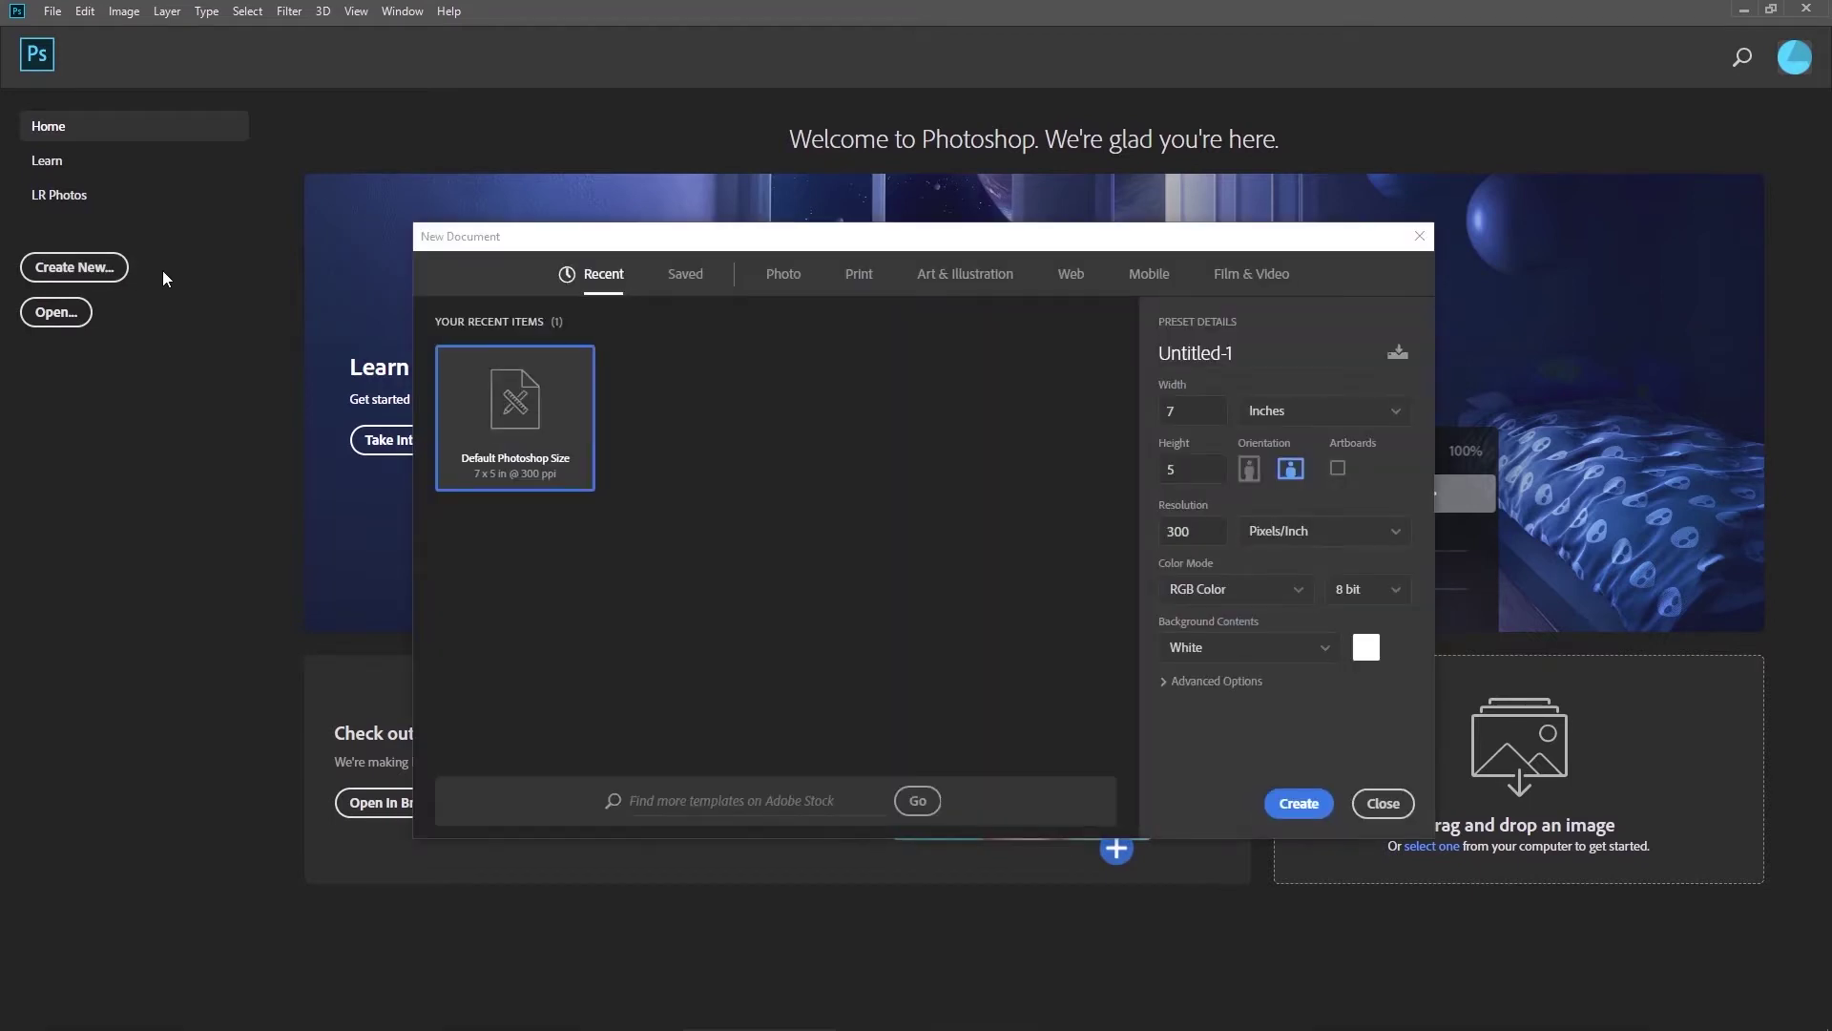
left_click(783, 274)
left_click_drag(794, 234, 850, 193)
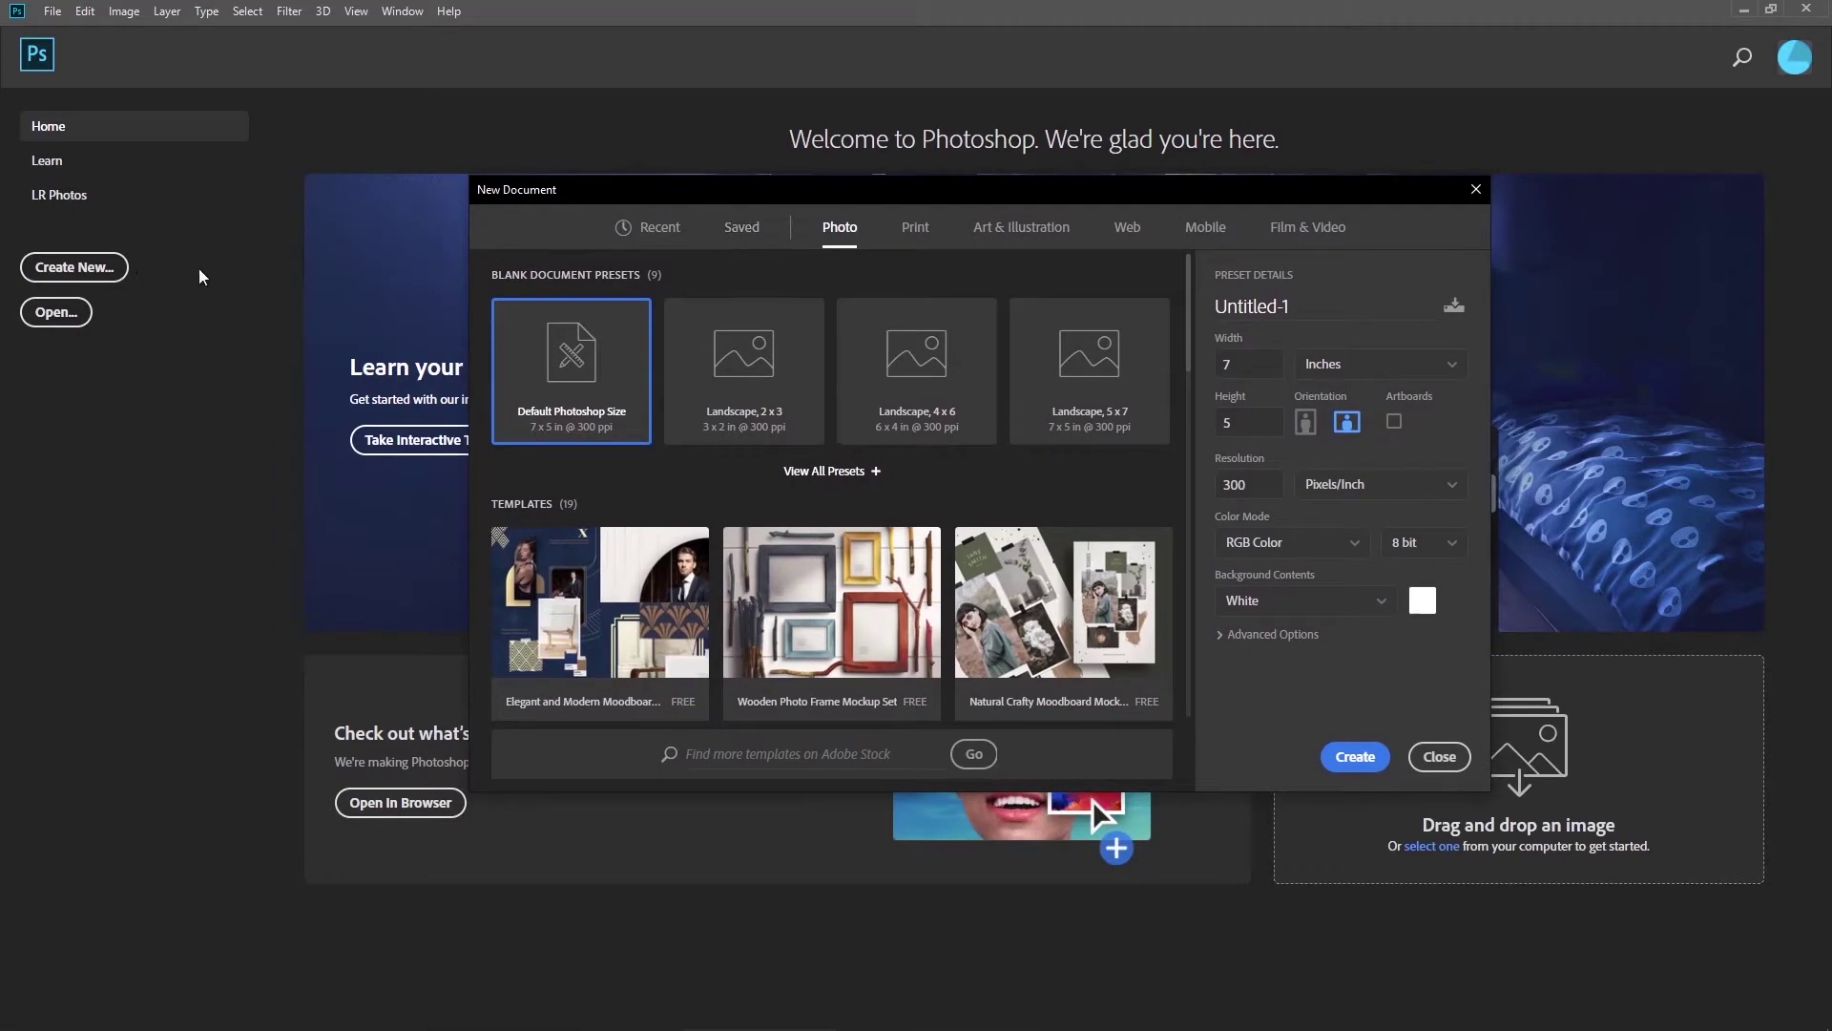
left_click_drag(604, 189, 477, 201)
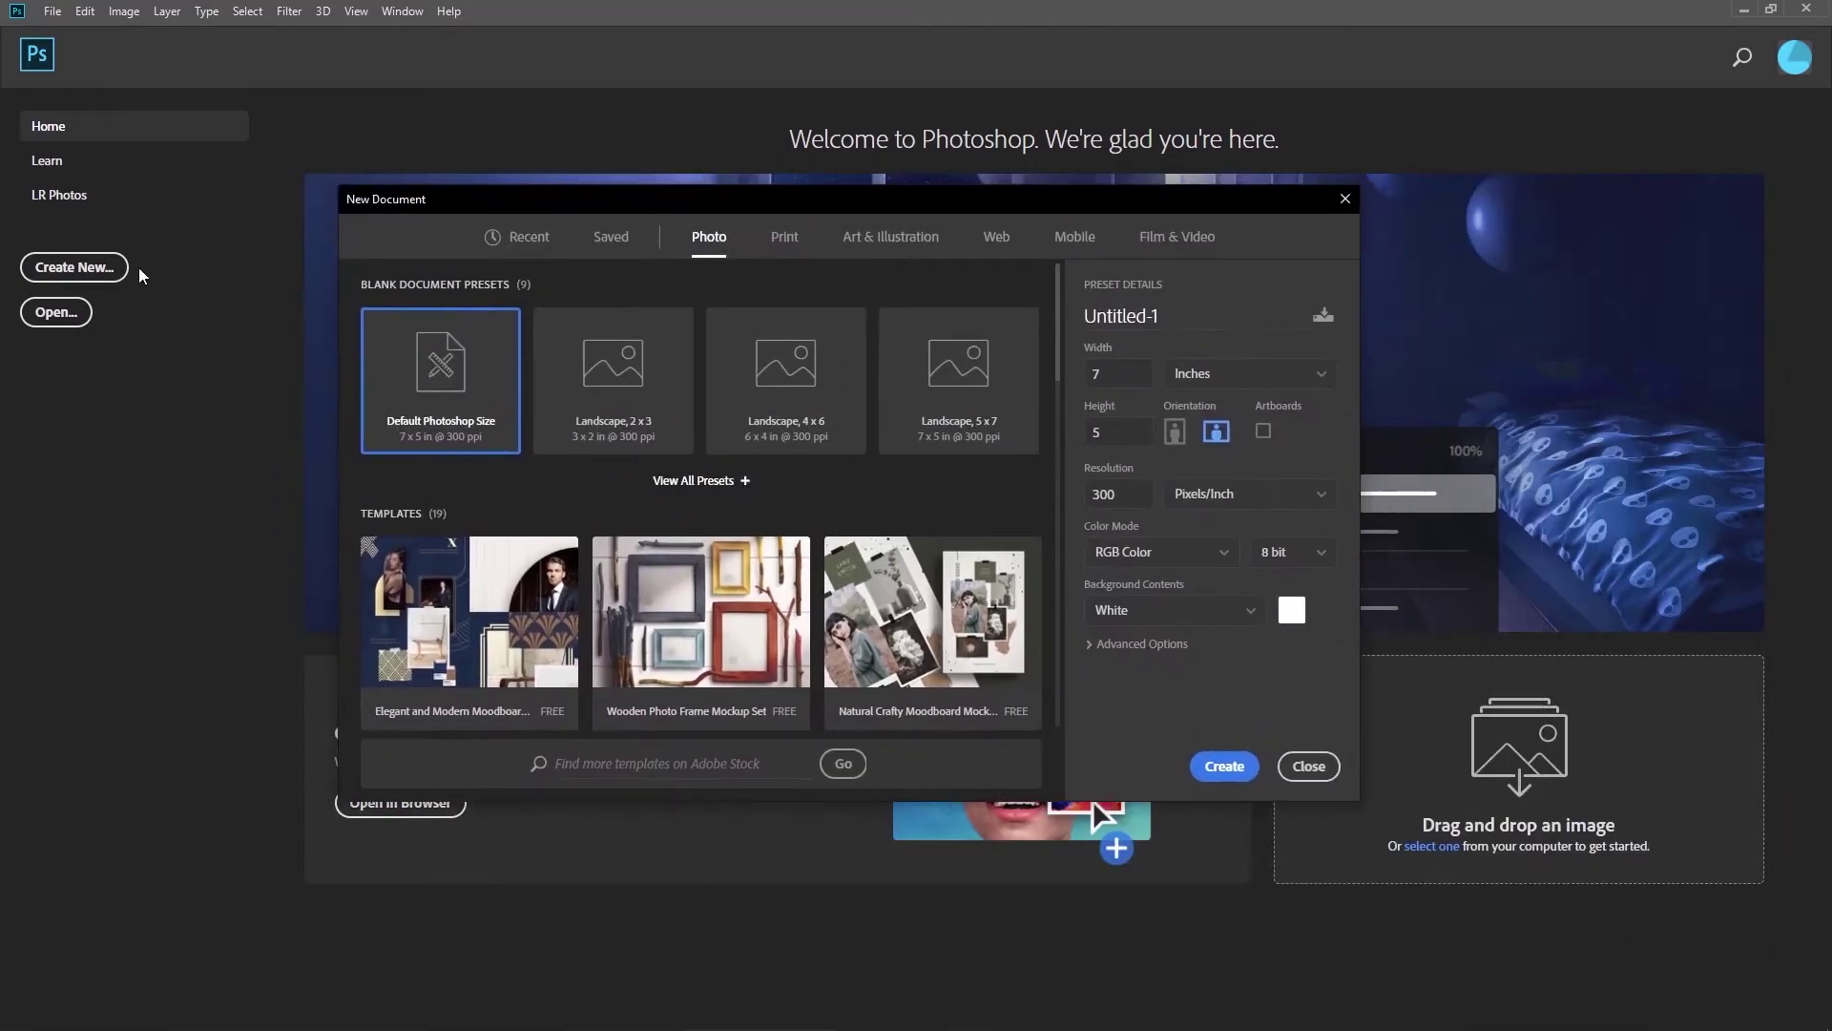
left_click(593, 331)
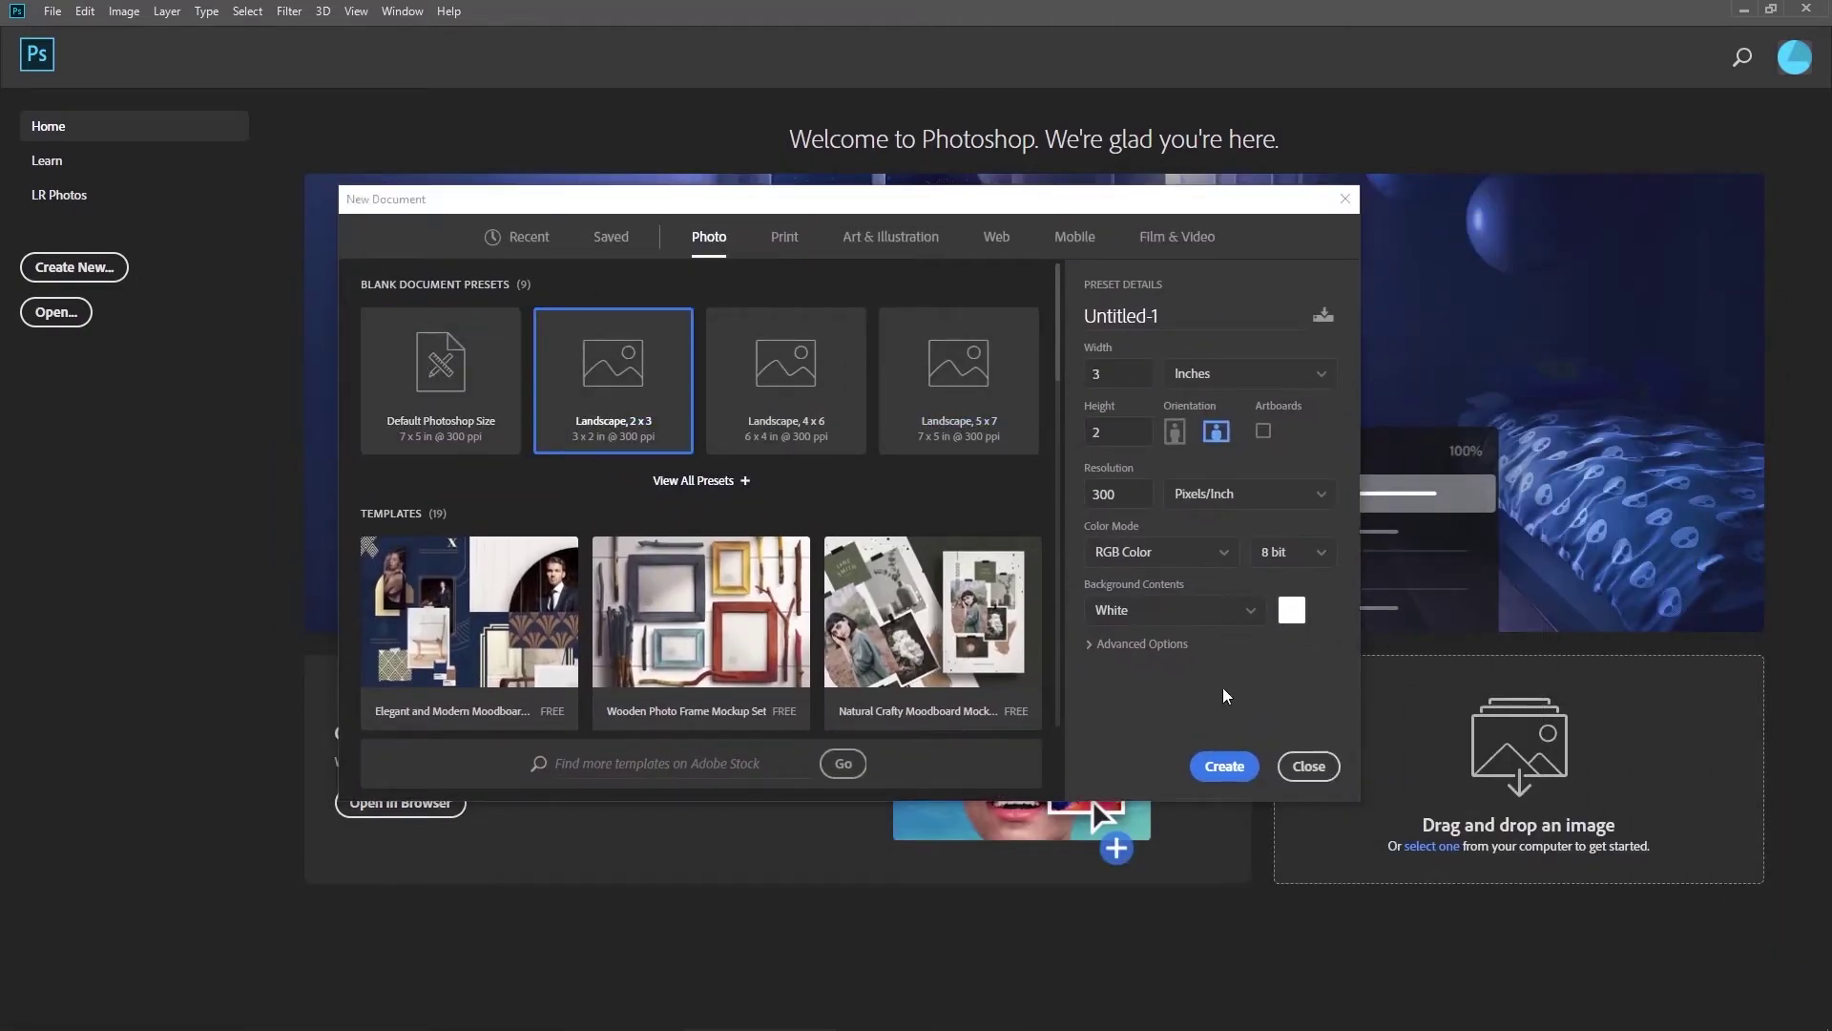
left_click(1227, 766)
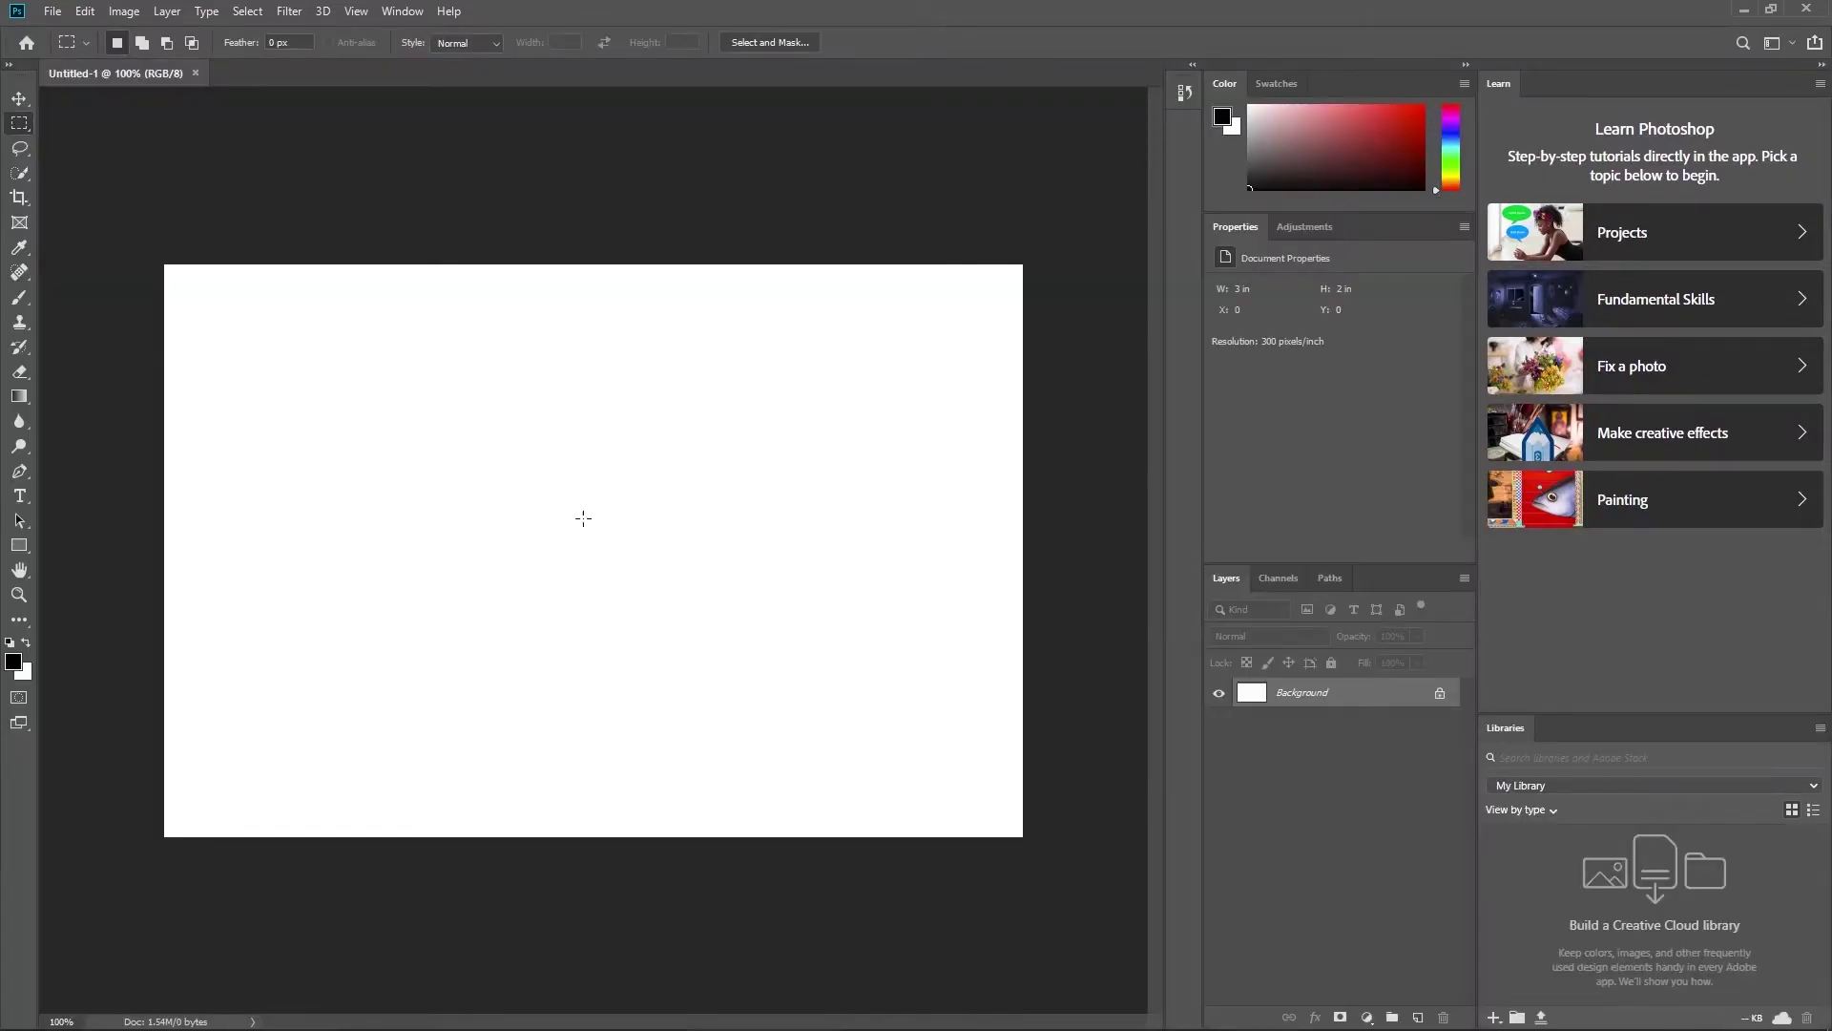
Step: Detach the Learn and Libraries panels from the workspace and close them
left_click_drag(1508, 88, 806, 229)
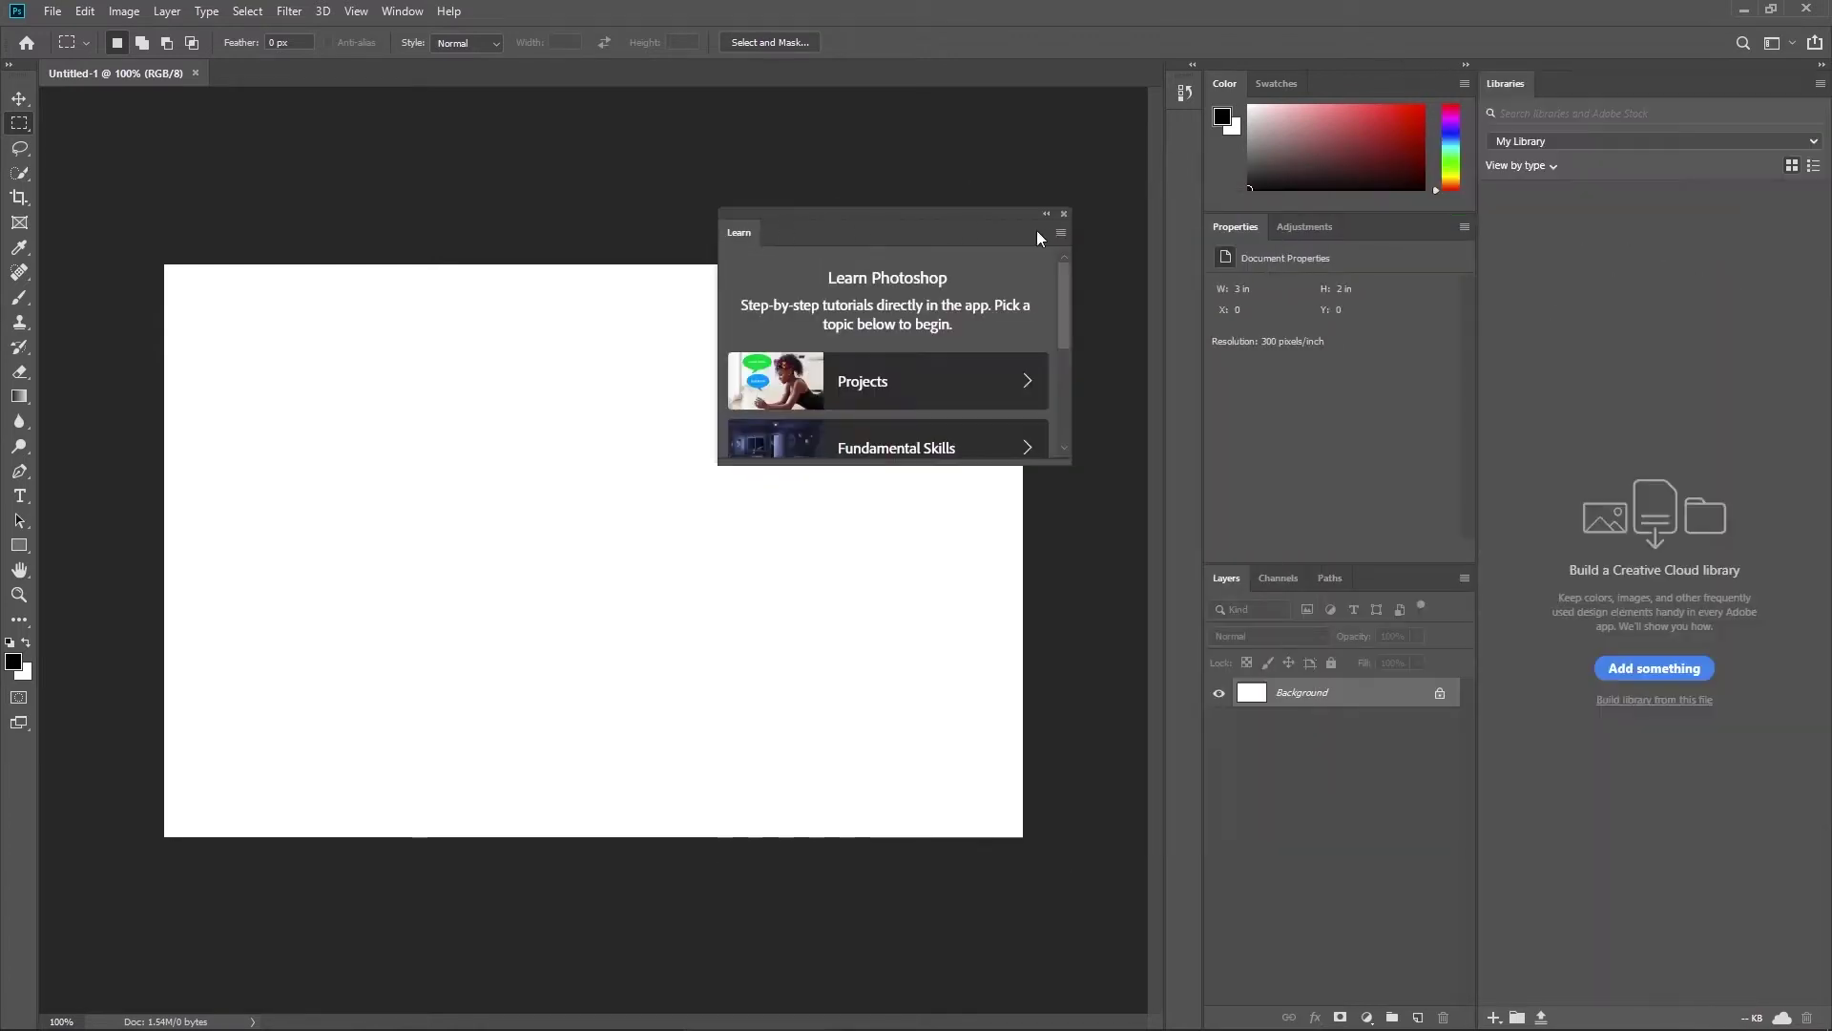
left_click(1064, 214)
left_click_drag(1493, 84, 819, 218)
left_click(1151, 199)
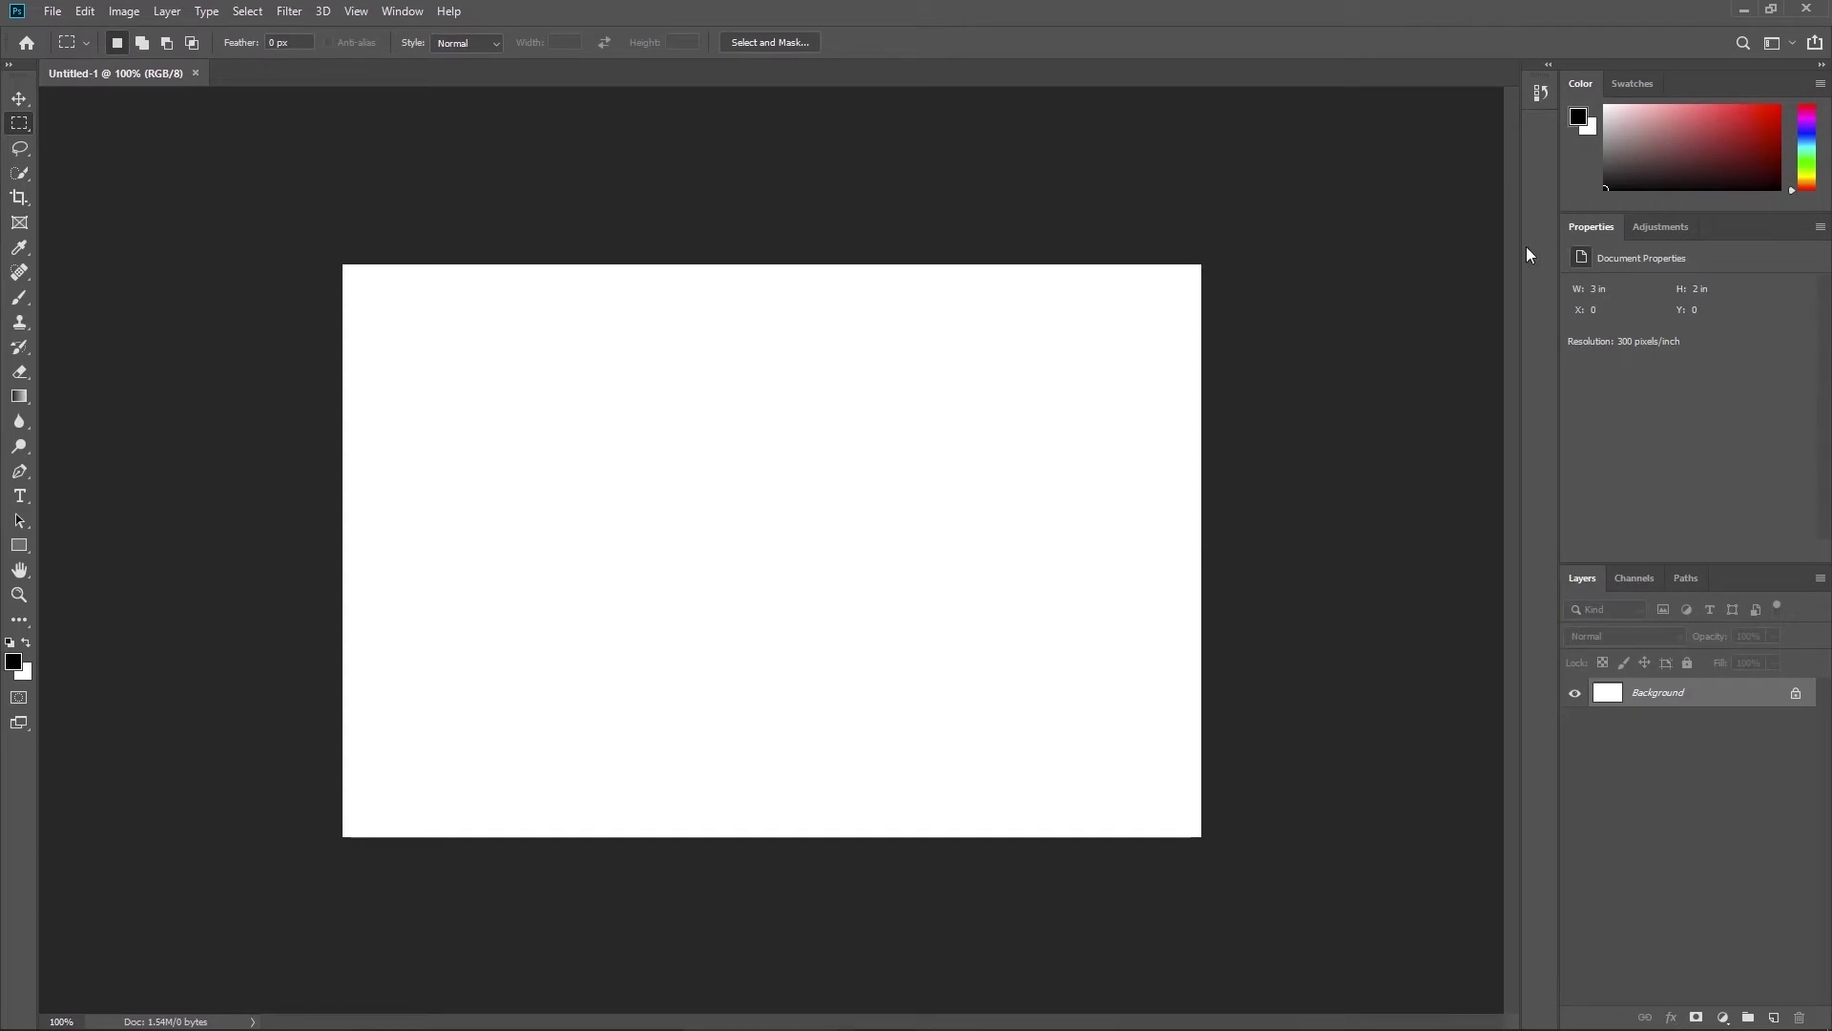
Step: Detach the Swatches panel from the Color group and close it
left_click(1629, 90)
left_click_drag(1643, 86, 1363, 208)
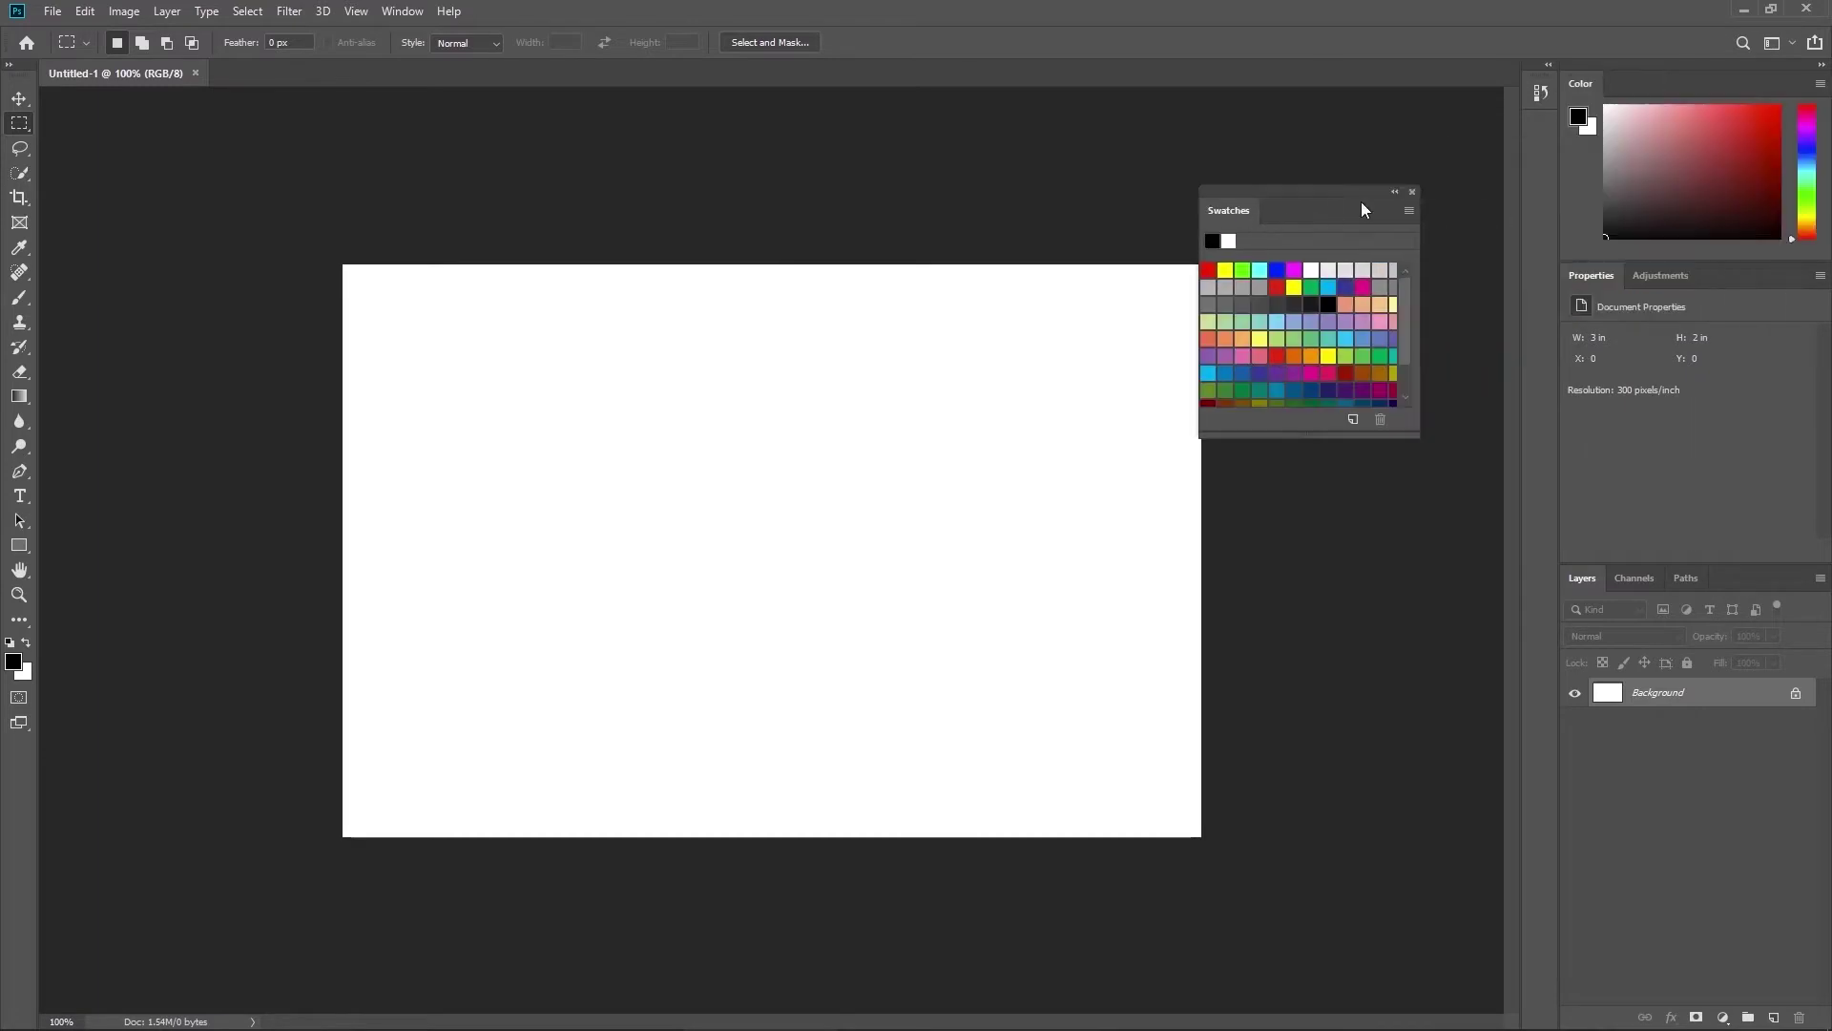
left_click(1412, 192)
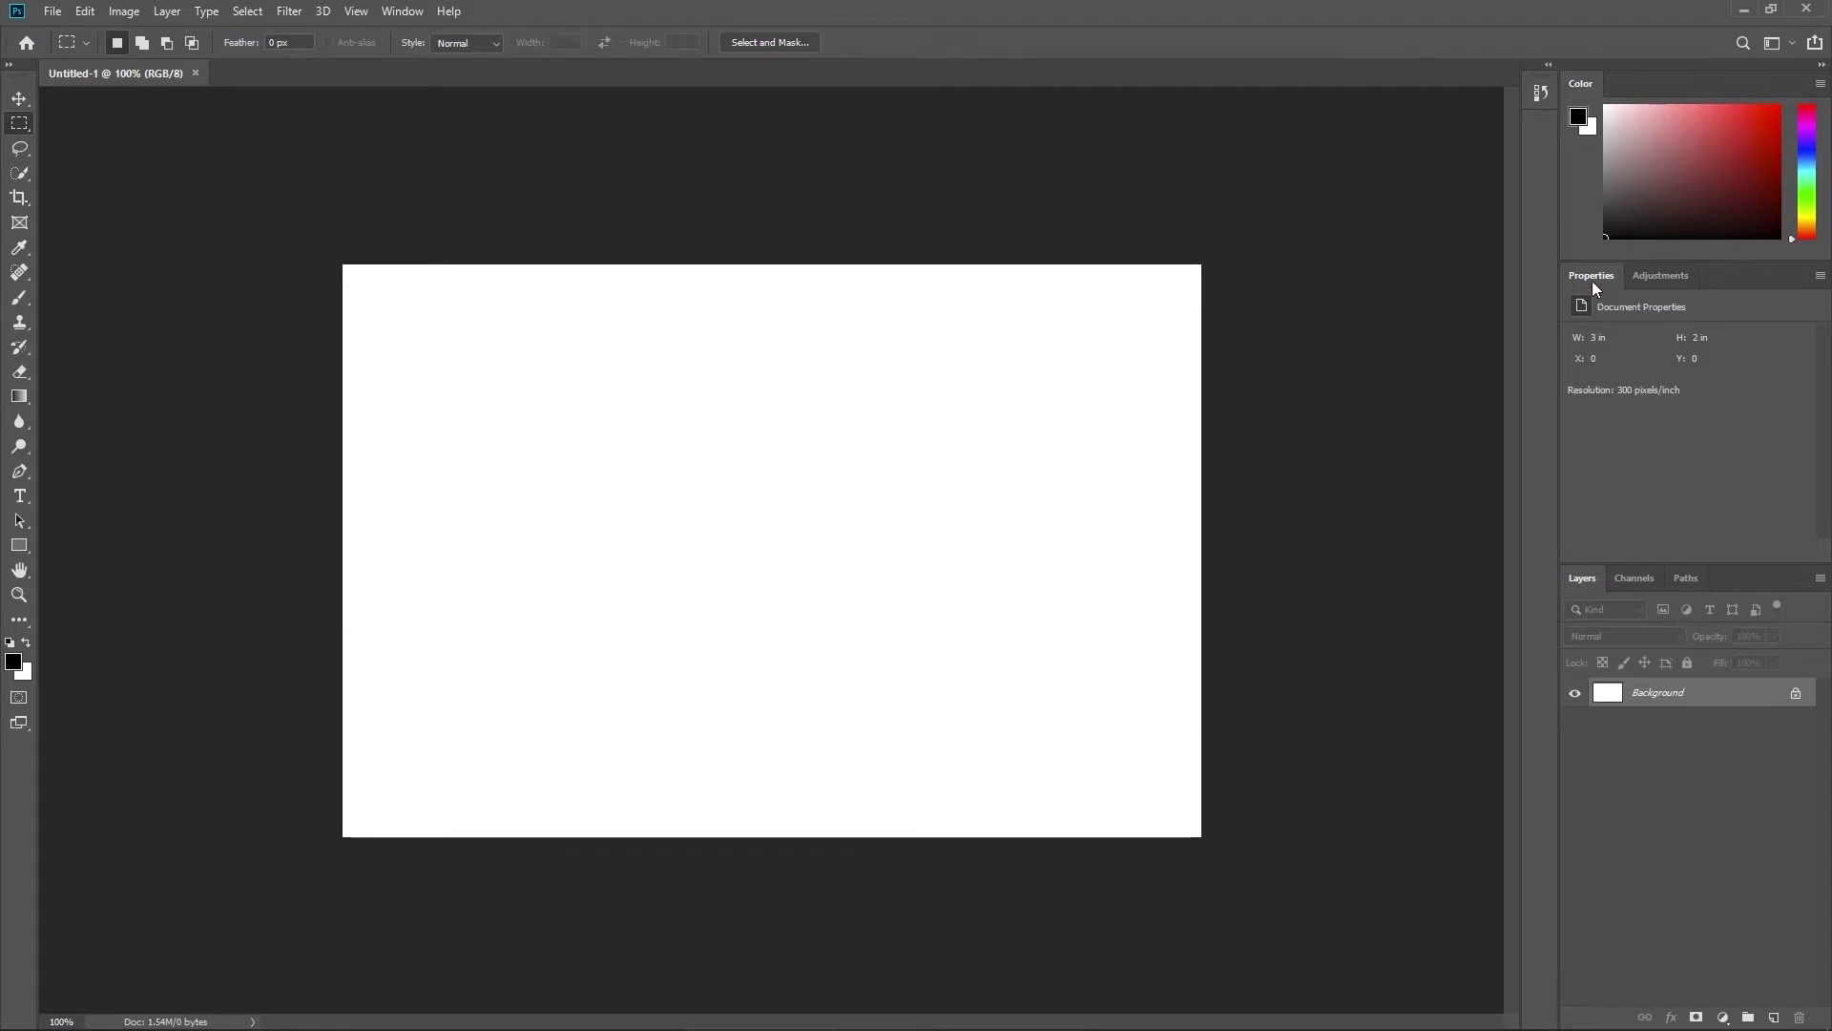
Step: Dock the Properties panel as a collapsed icon below History, and check that it expands and collapses
left_click_drag(1590, 282, 1540, 143)
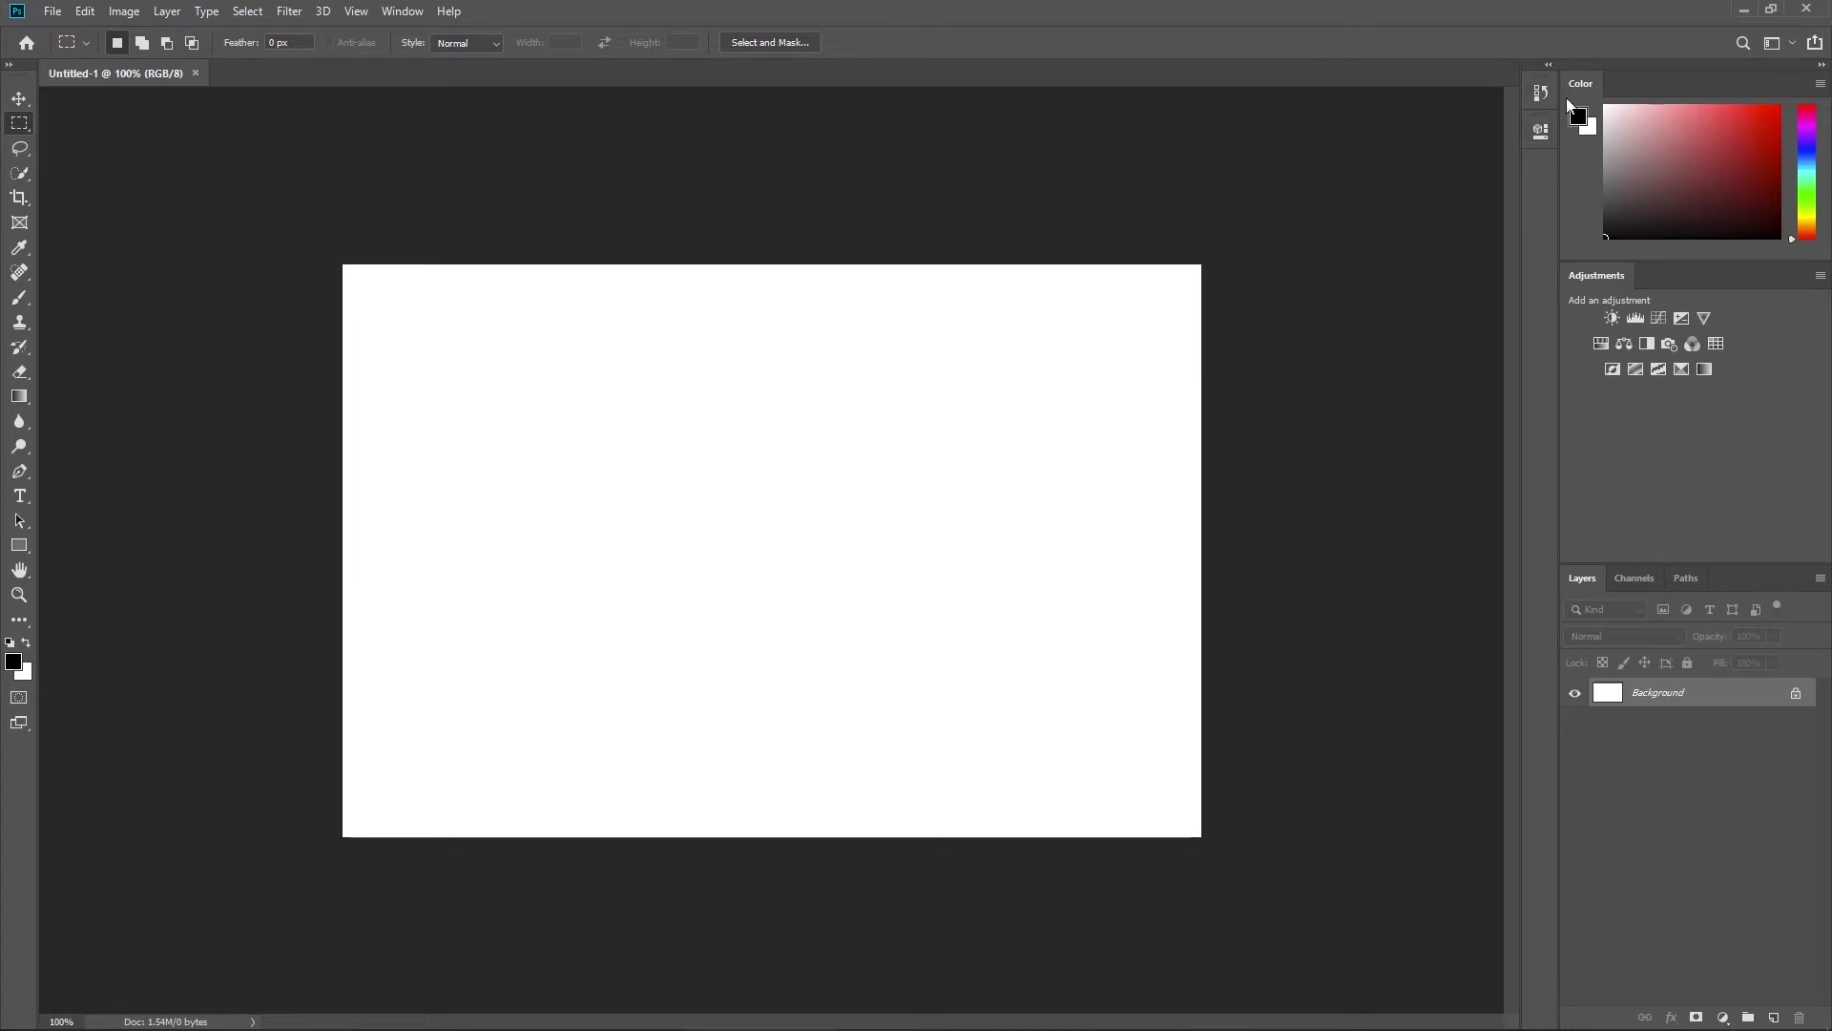
left_click(1542, 137)
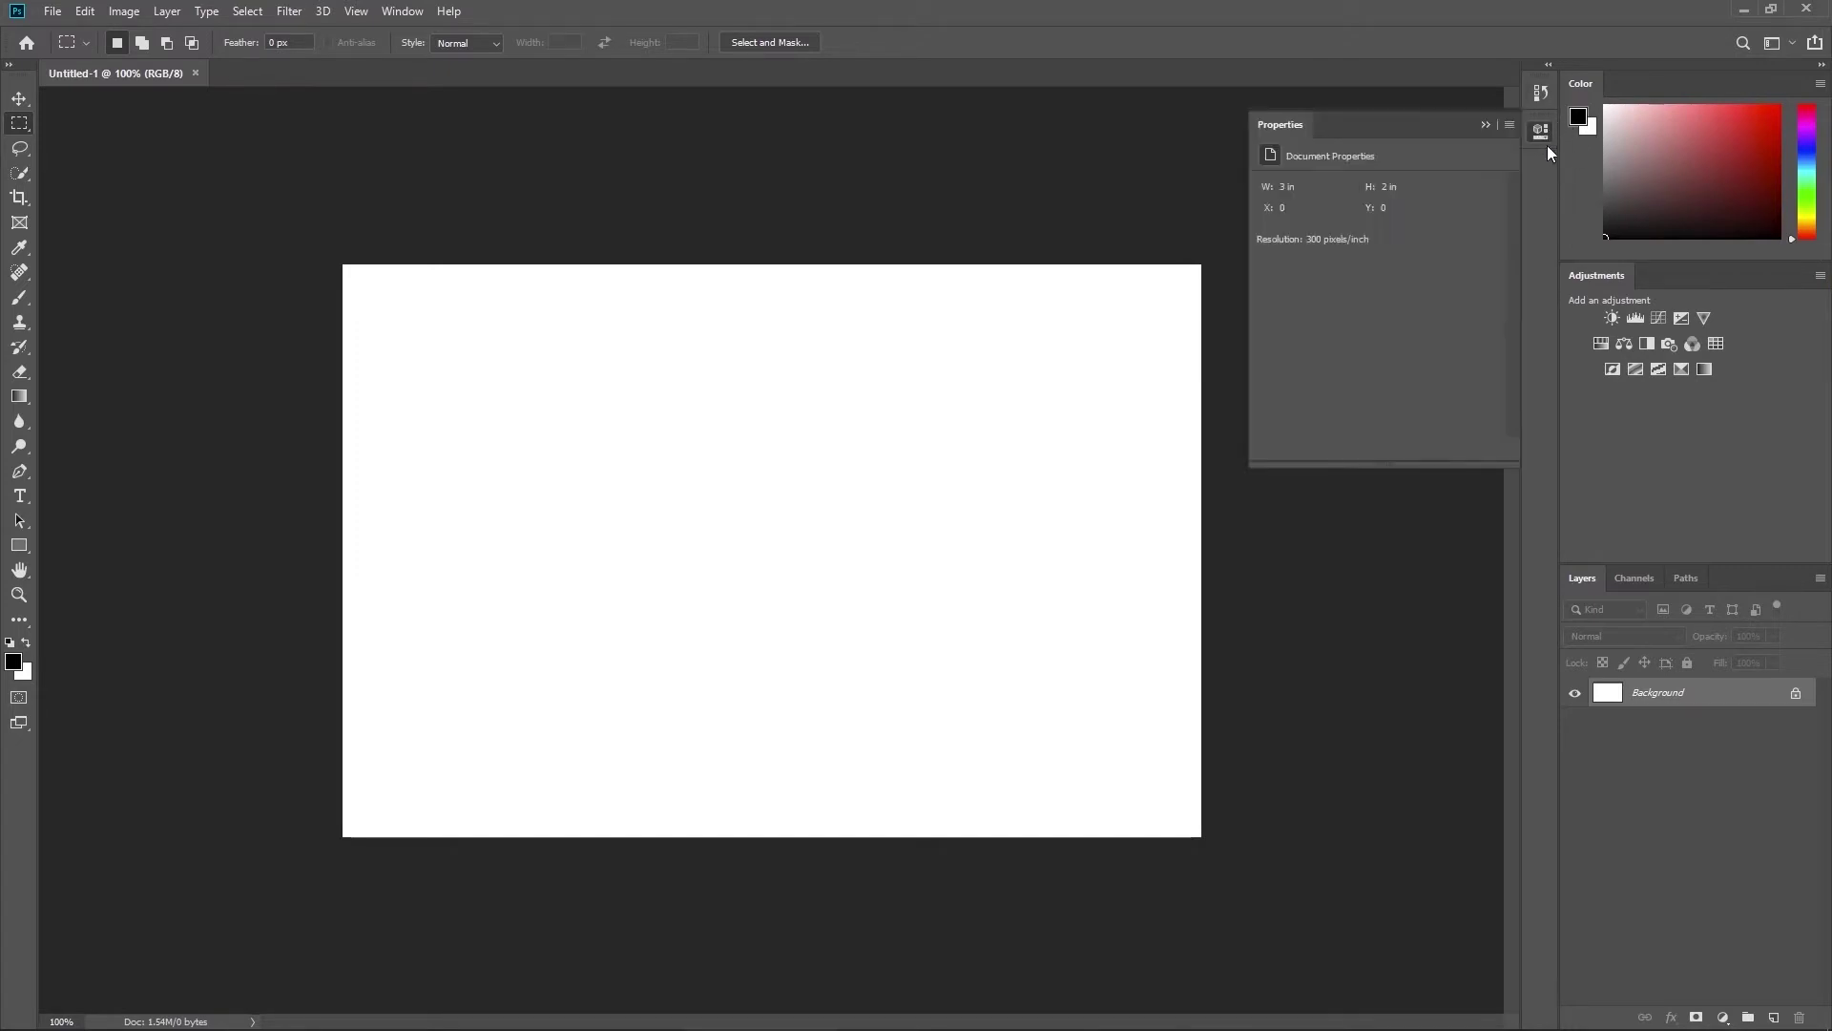
left_click(1546, 141)
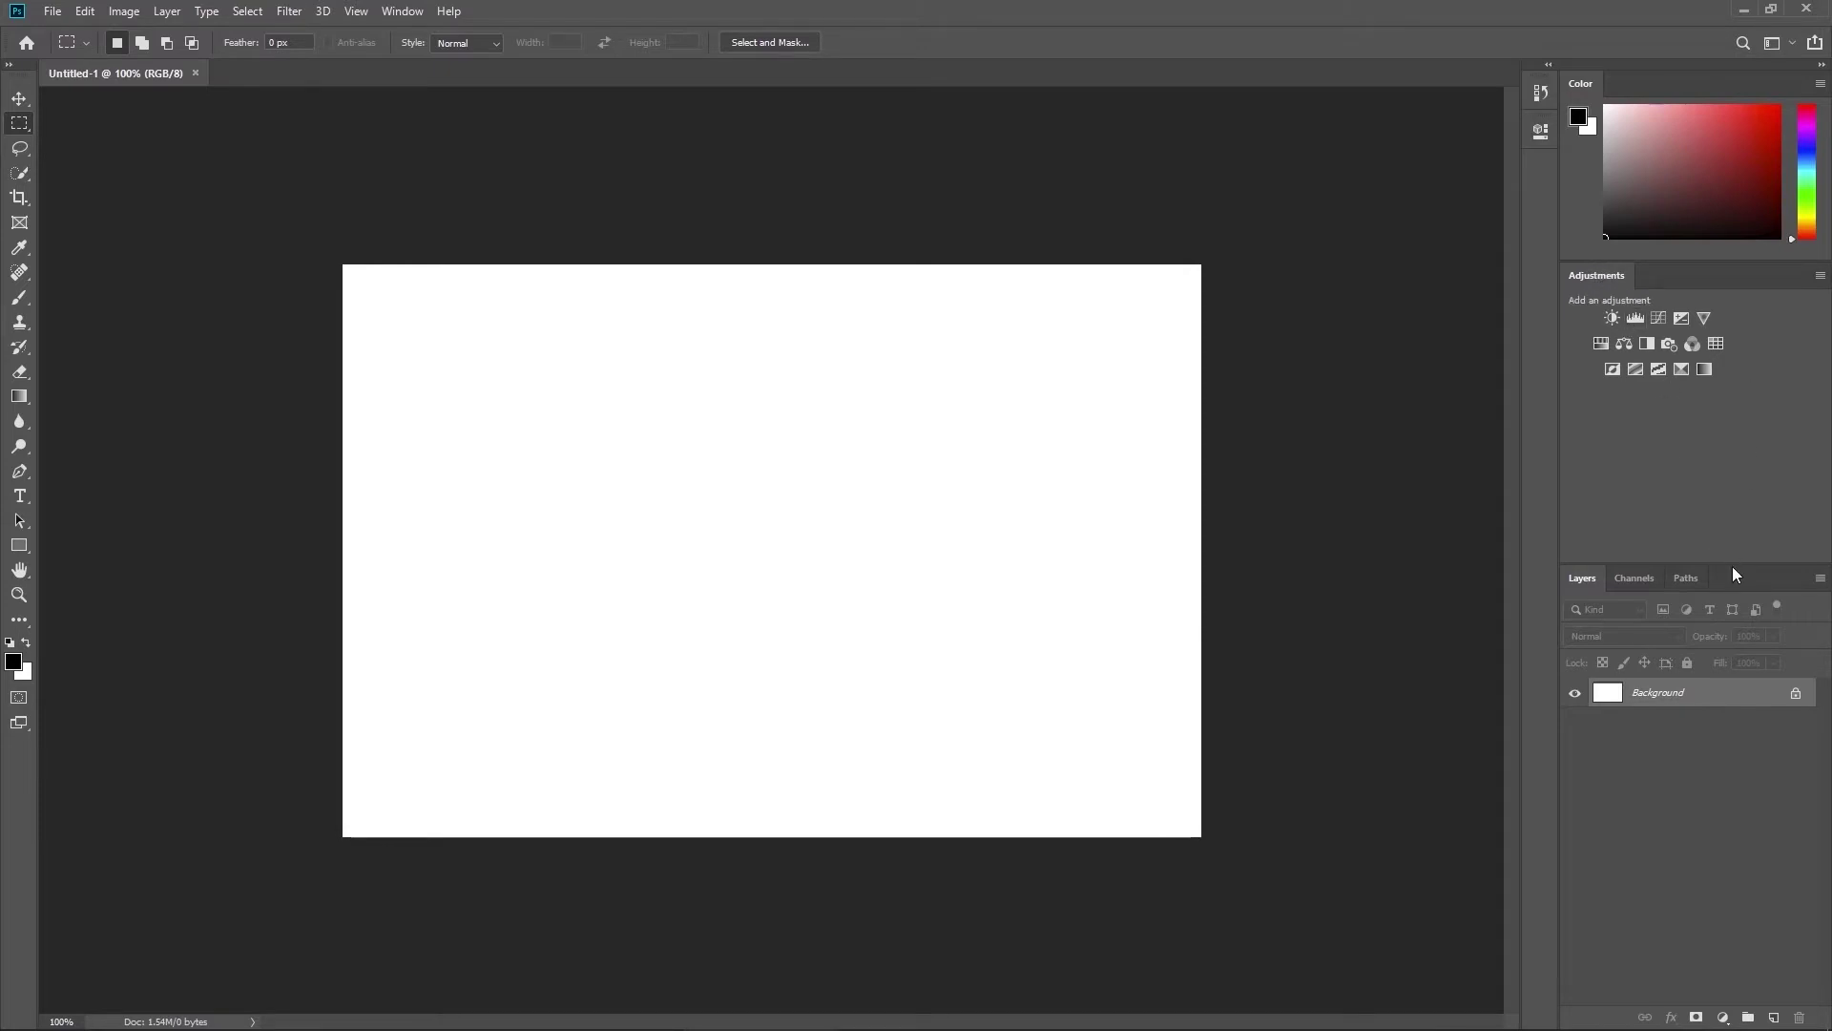
Step: Group Adjustments with the Color panel, bring Color to the front, and enlarge the Layers panel area
left_click_drag(1733, 567, 1720, 413)
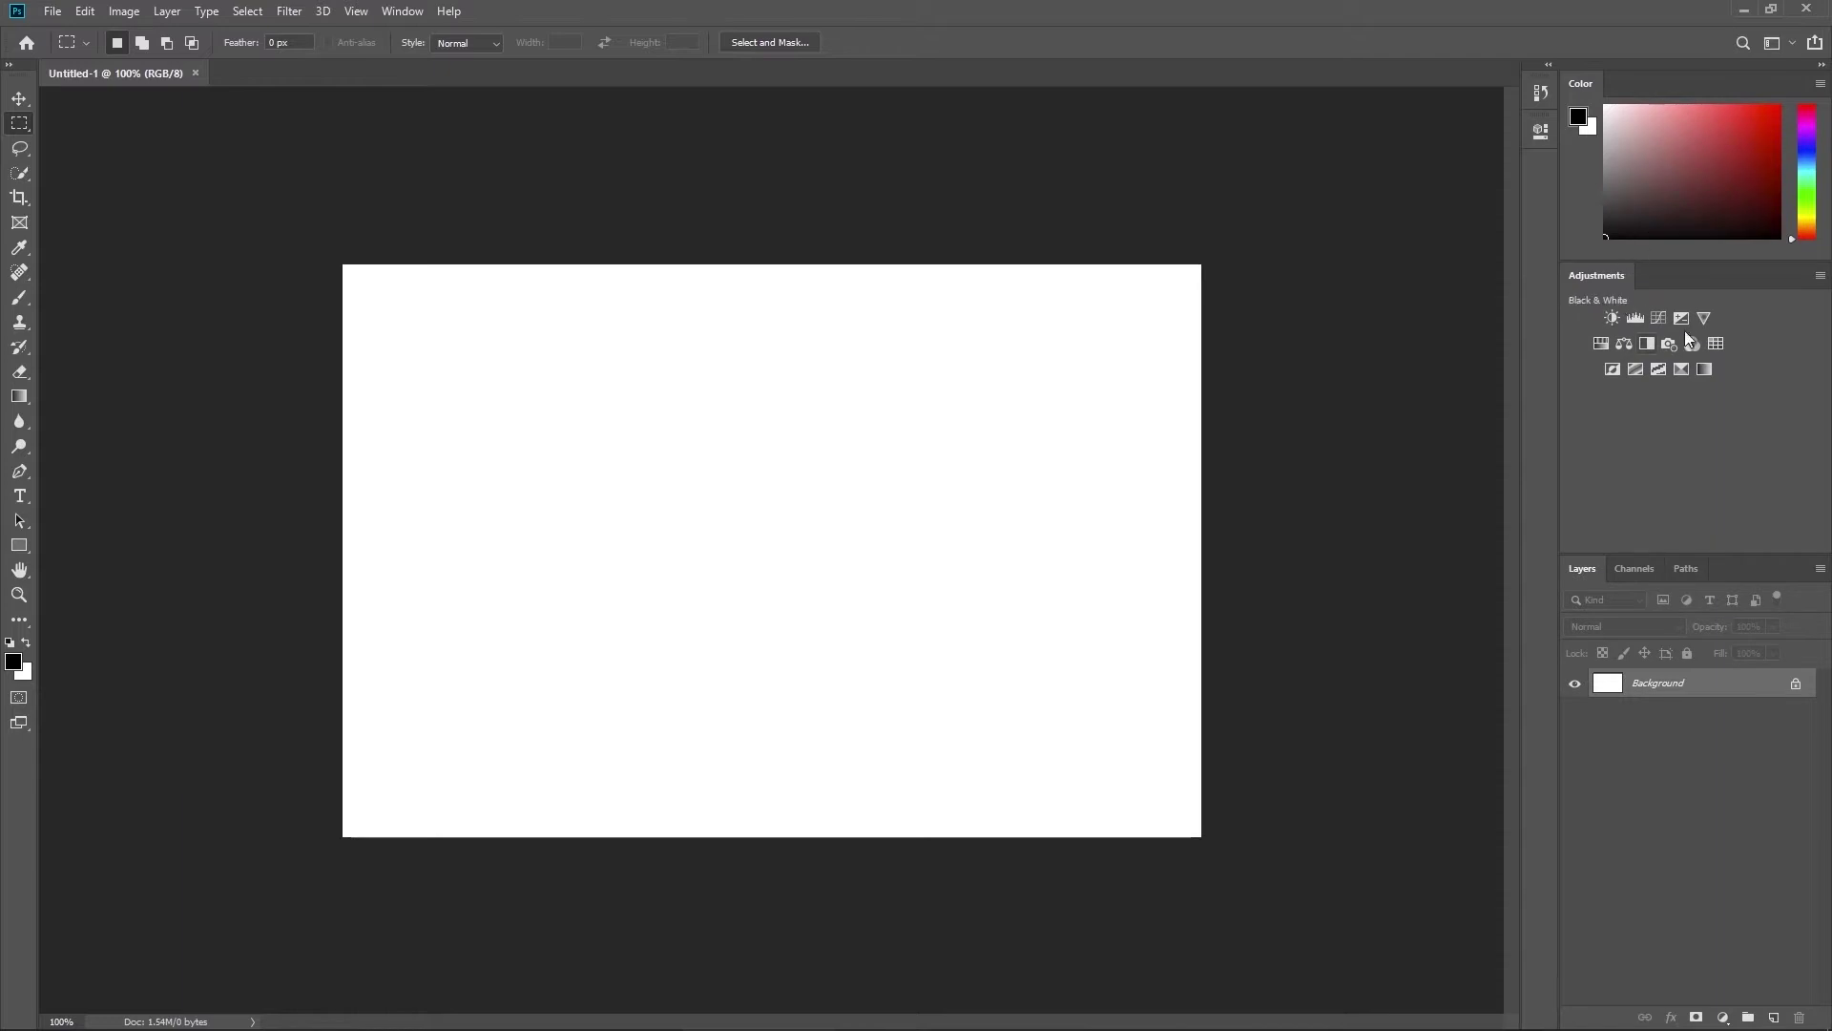
left_click_drag(1679, 263, 1657, 86)
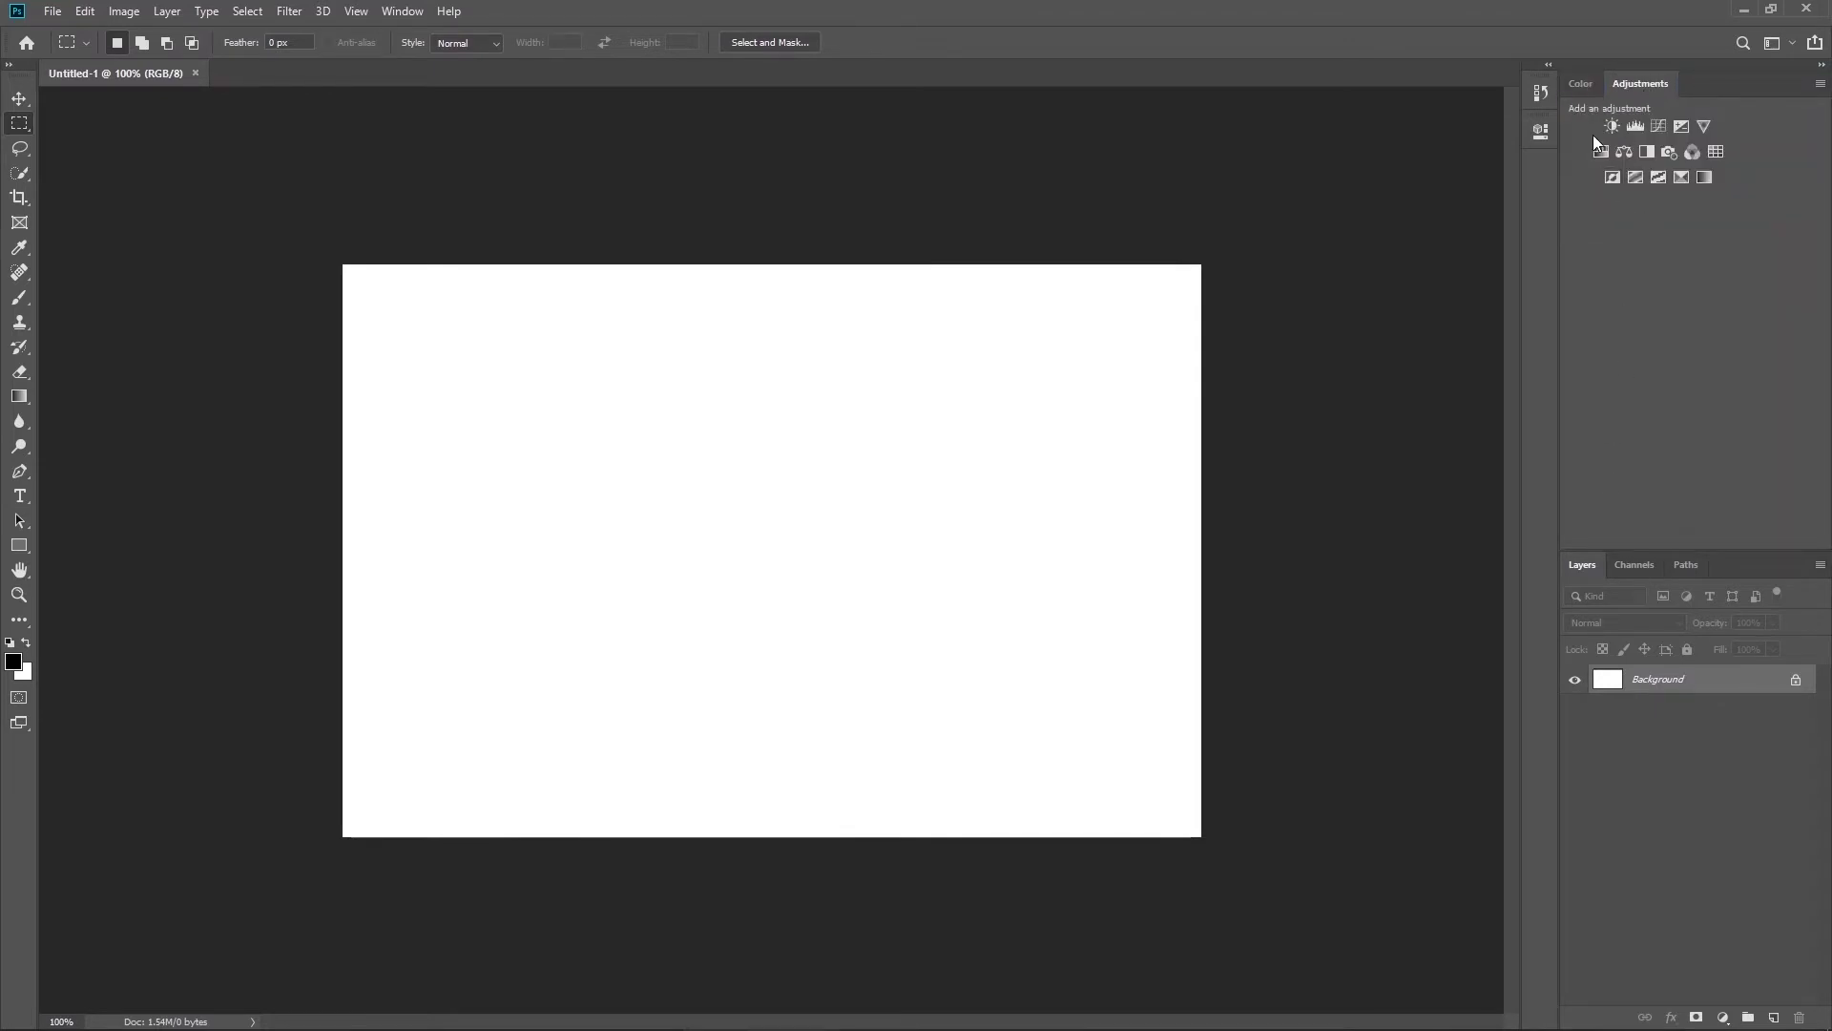
left_click(1582, 84)
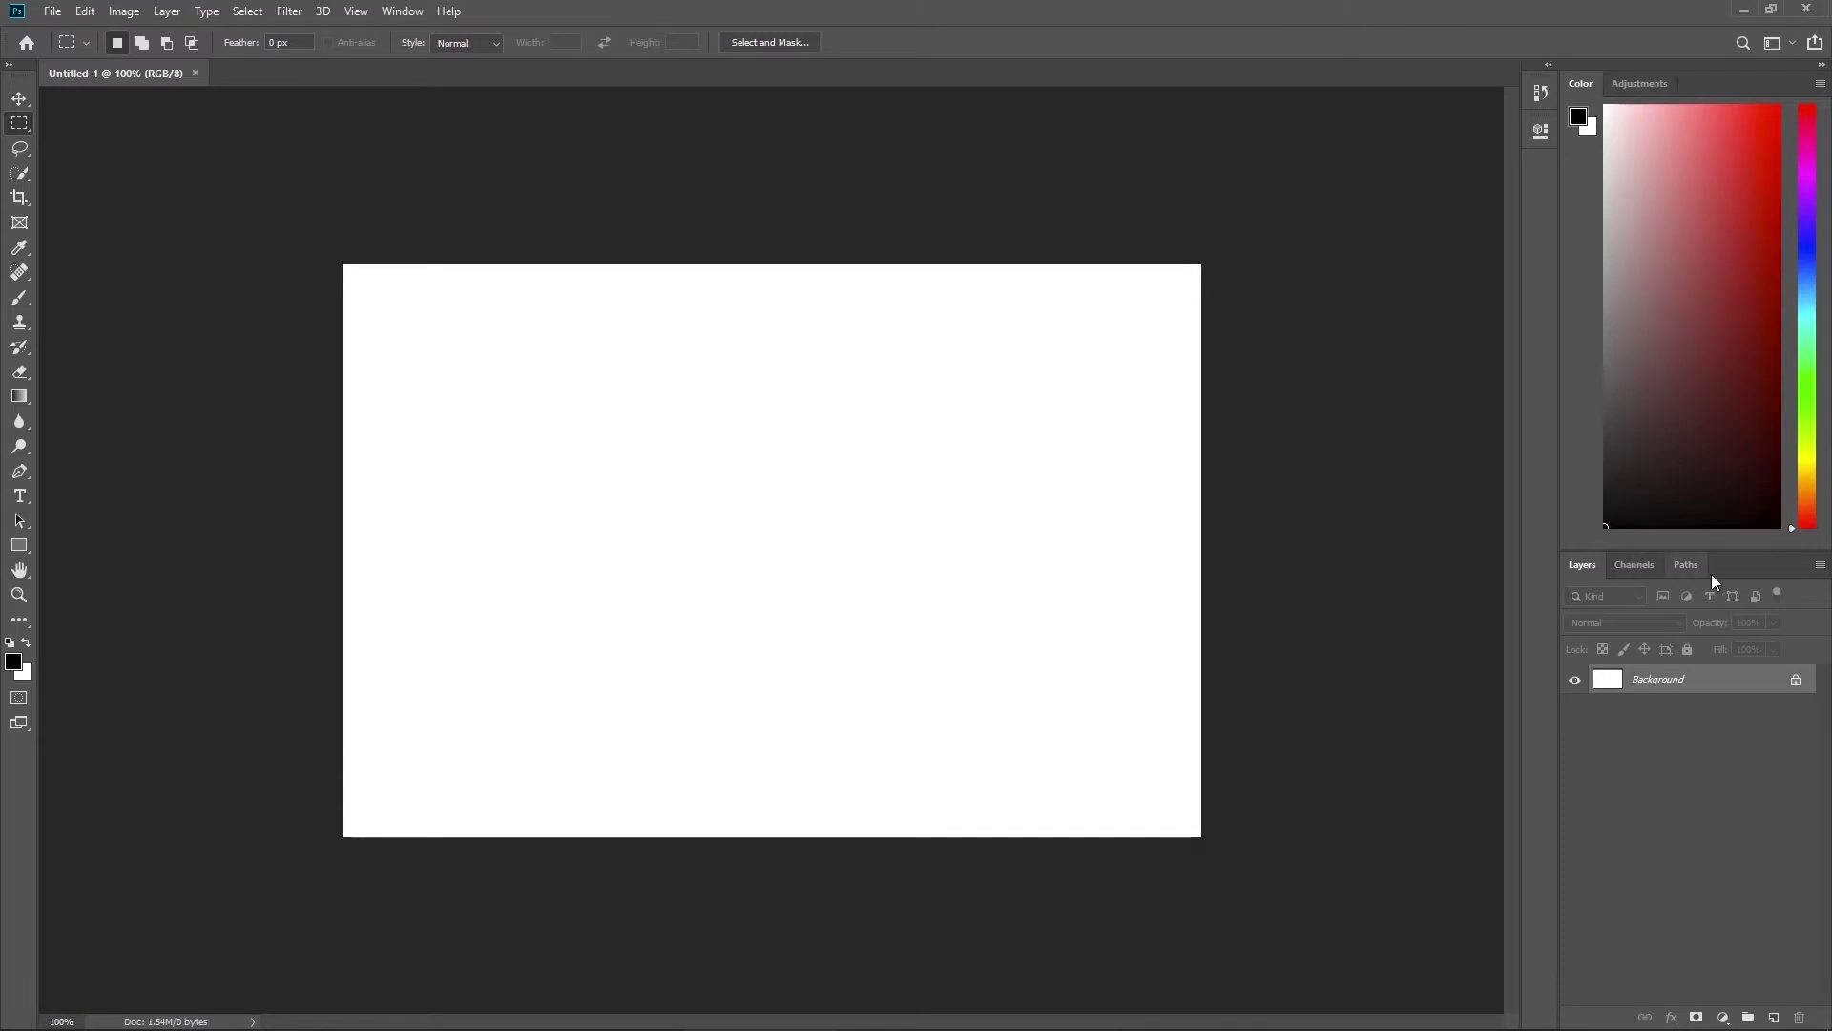
left_click_drag(1738, 552, 1710, 443)
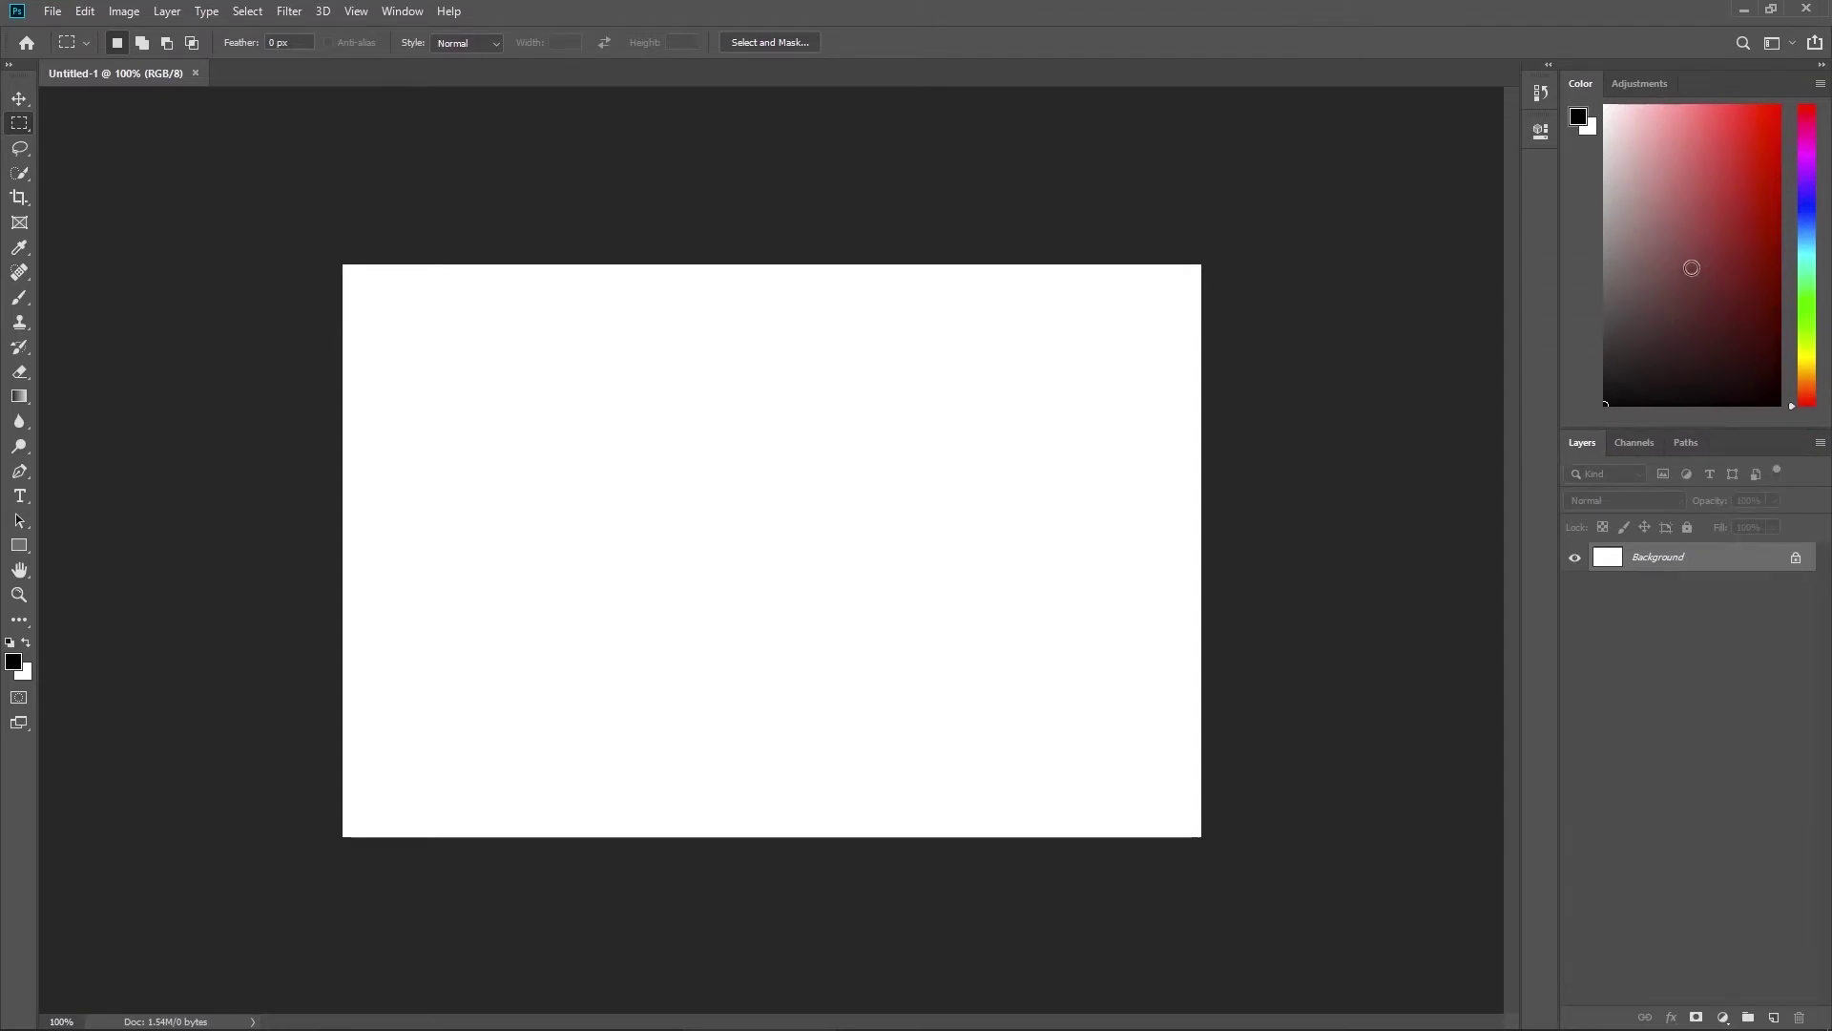
Step: Switch the Color panel to Color Wheel and choose a yellow foreground of about hue 65, saturation 95%, brightness 96%
mouse_move(1630, 387)
left_mouse_down()
mouse_move(1664, 370)
mouse_move(1619, 389)
mouse_move(1727, 387)
mouse_move(1607, 122)
mouse_move(1766, 124)
left_mouse_up()
left_click(1820, 84)
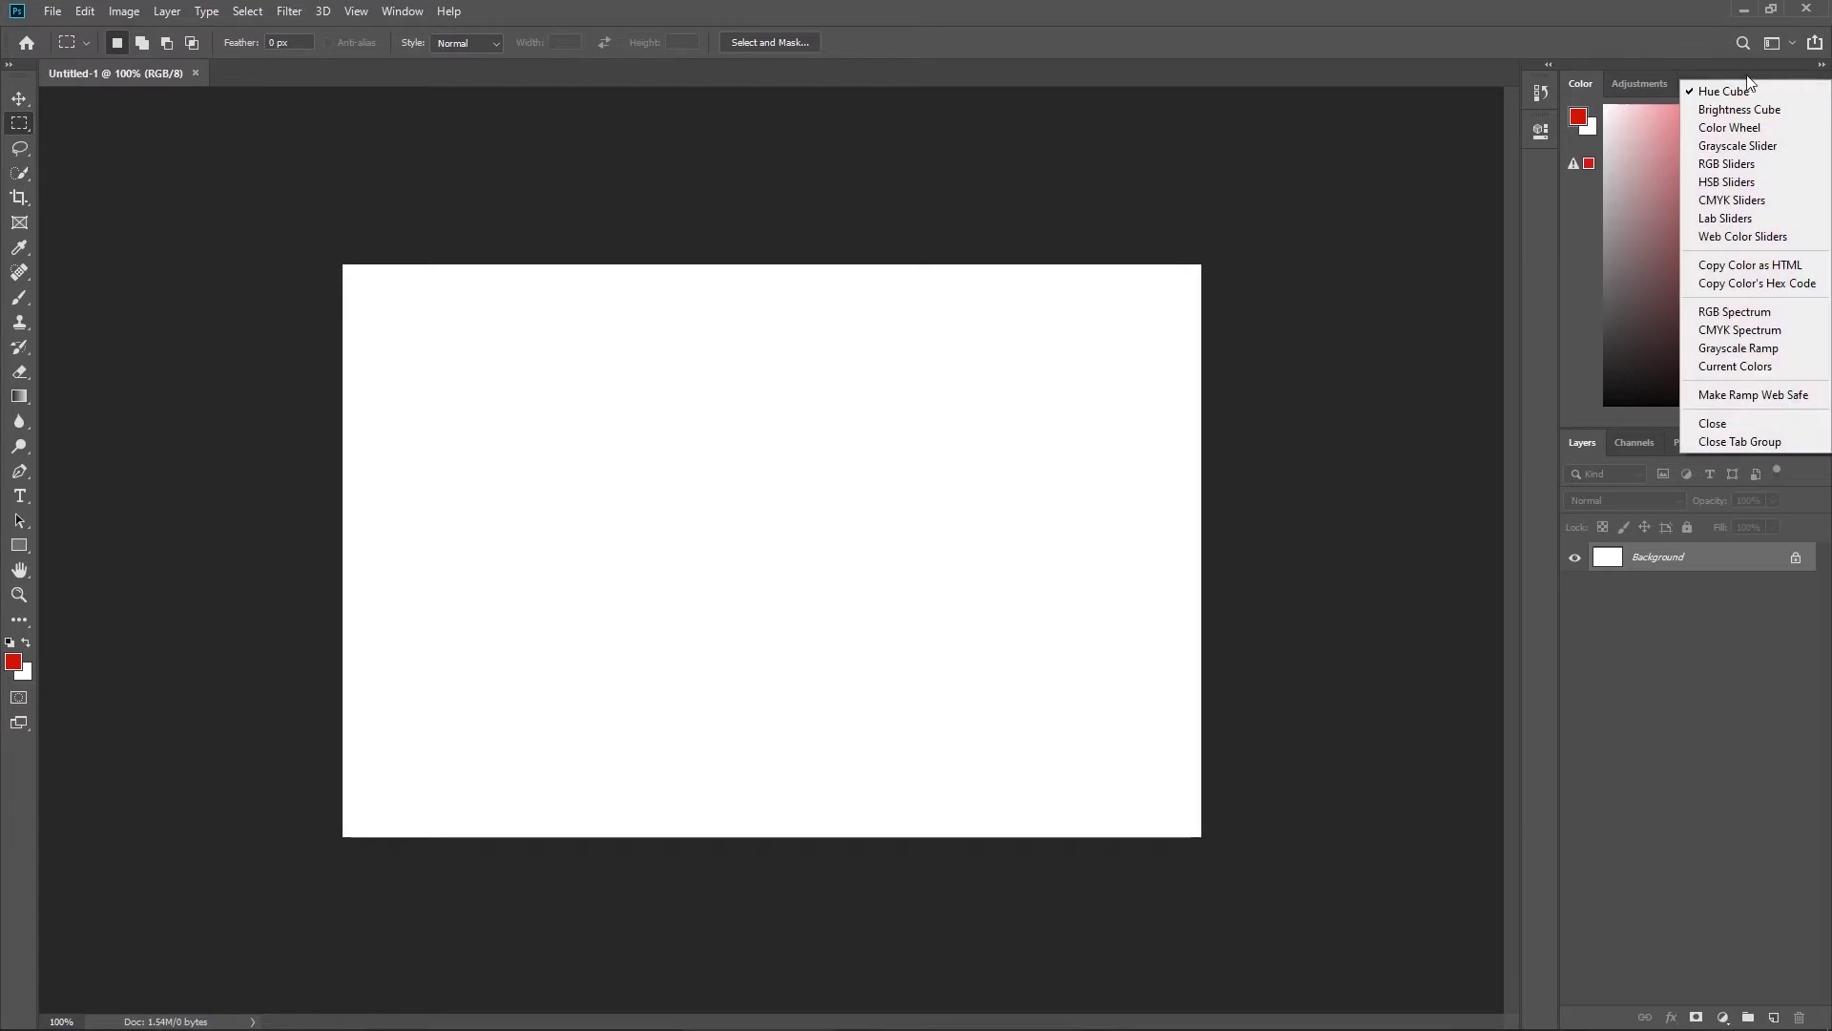
left_click(1756, 128)
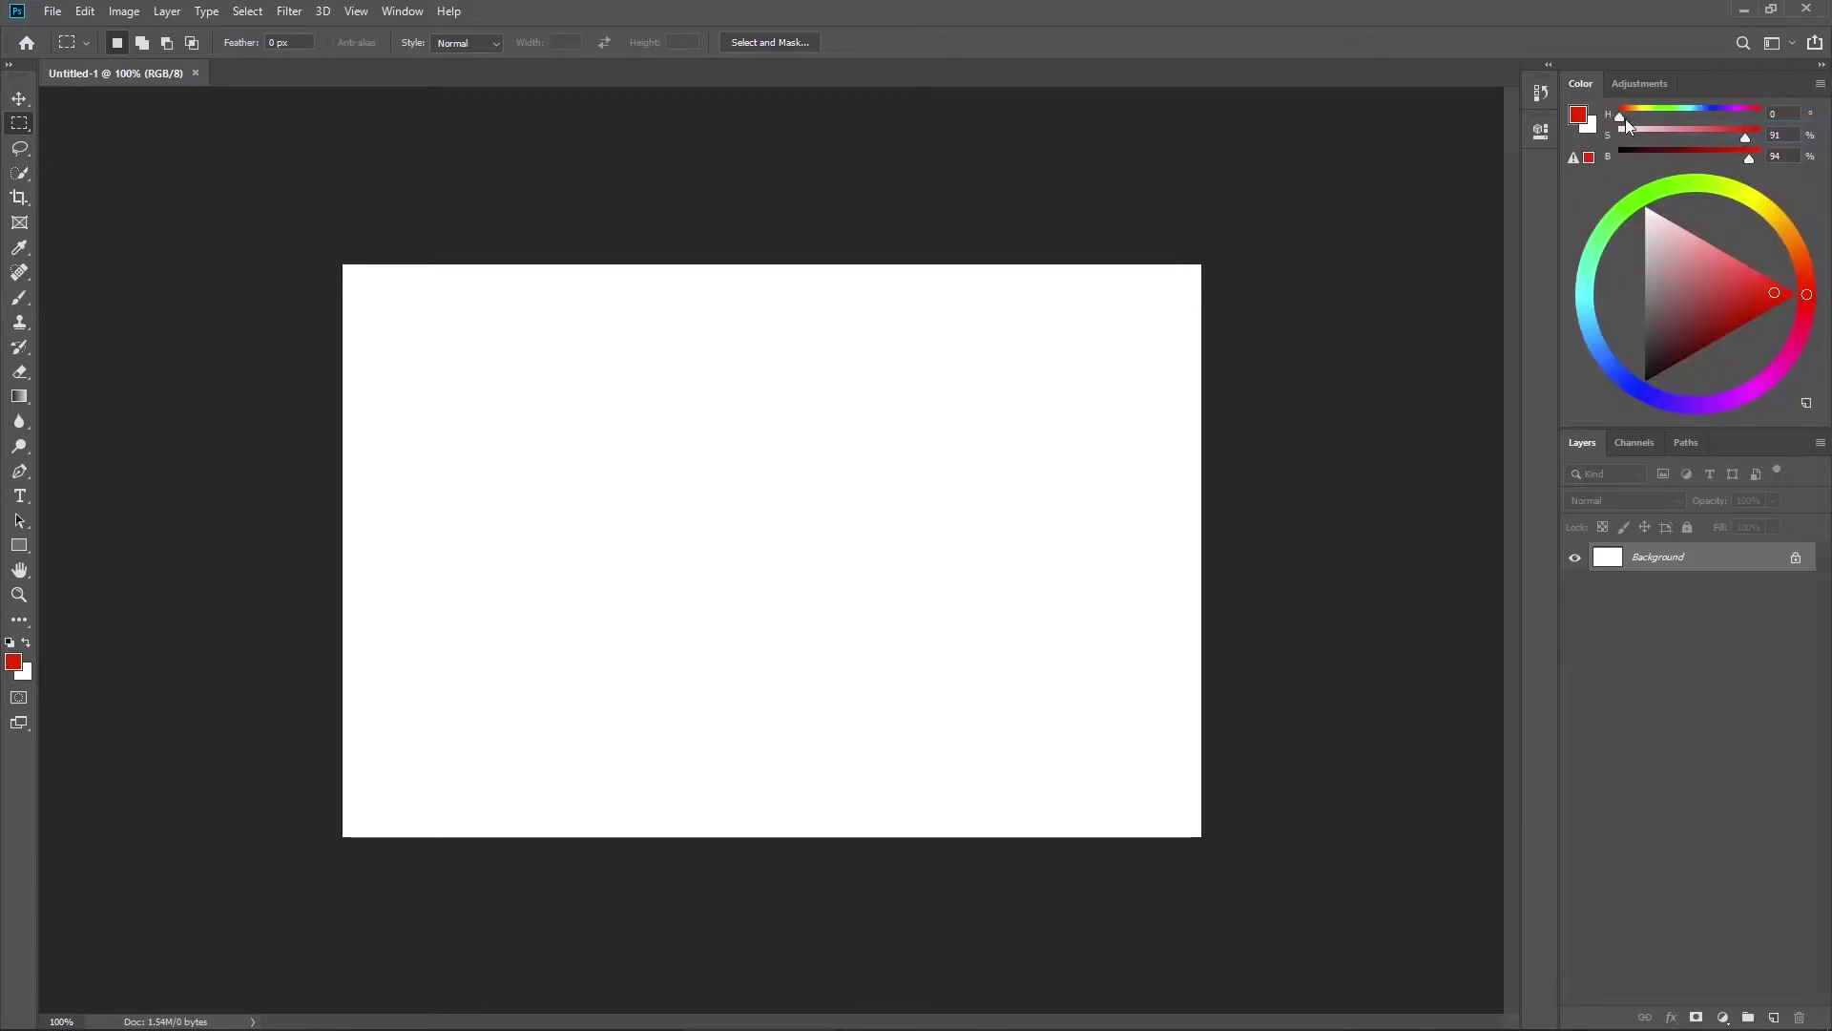
mouse_move(1749, 158)
left_mouse_down()
mouse_move(1616, 157)
mouse_move(1735, 160)
left_mouse_up()
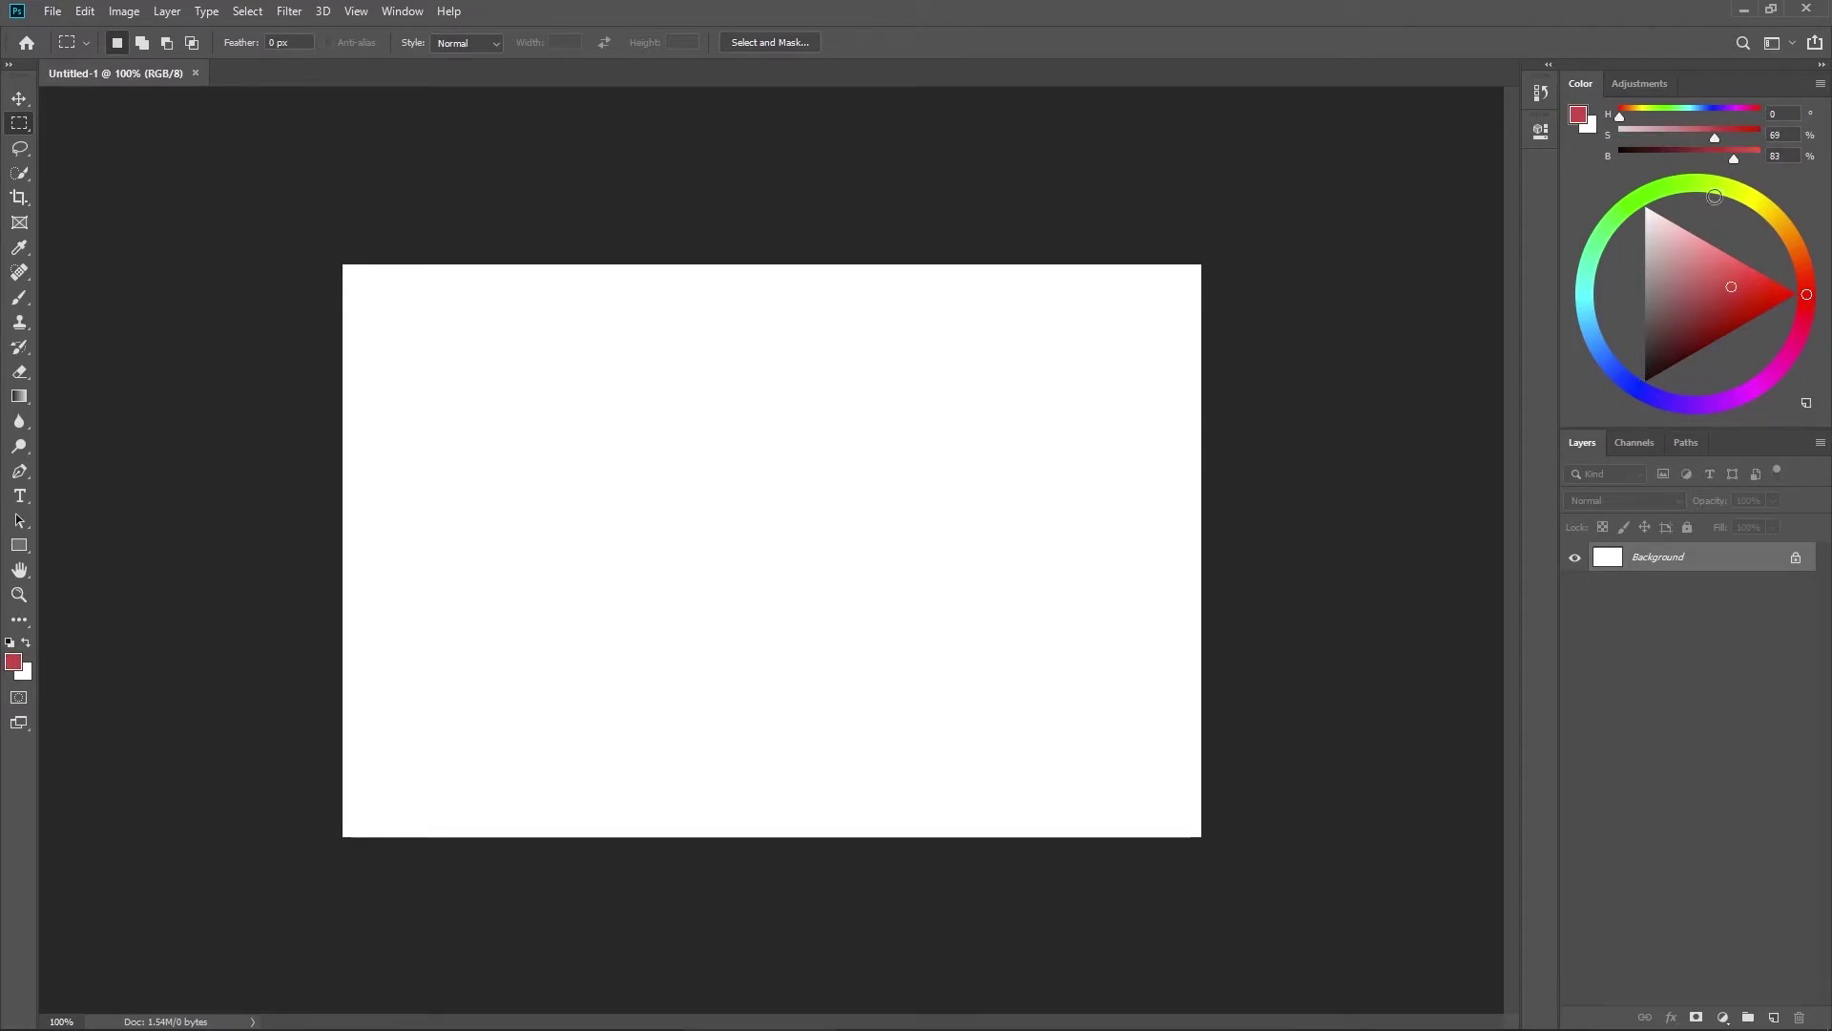
mouse_move(1699, 294)
left_mouse_down()
mouse_move(1676, 233)
mouse_move(1682, 351)
mouse_move(1685, 230)
mouse_move(1782, 294)
mouse_move(1579, 330)
mouse_move(1810, 277)
mouse_move(1633, 191)
mouse_move(1751, 194)
mouse_move(1729, 191)
mouse_move(1574, 302)
mouse_move(1742, 193)
left_mouse_up()
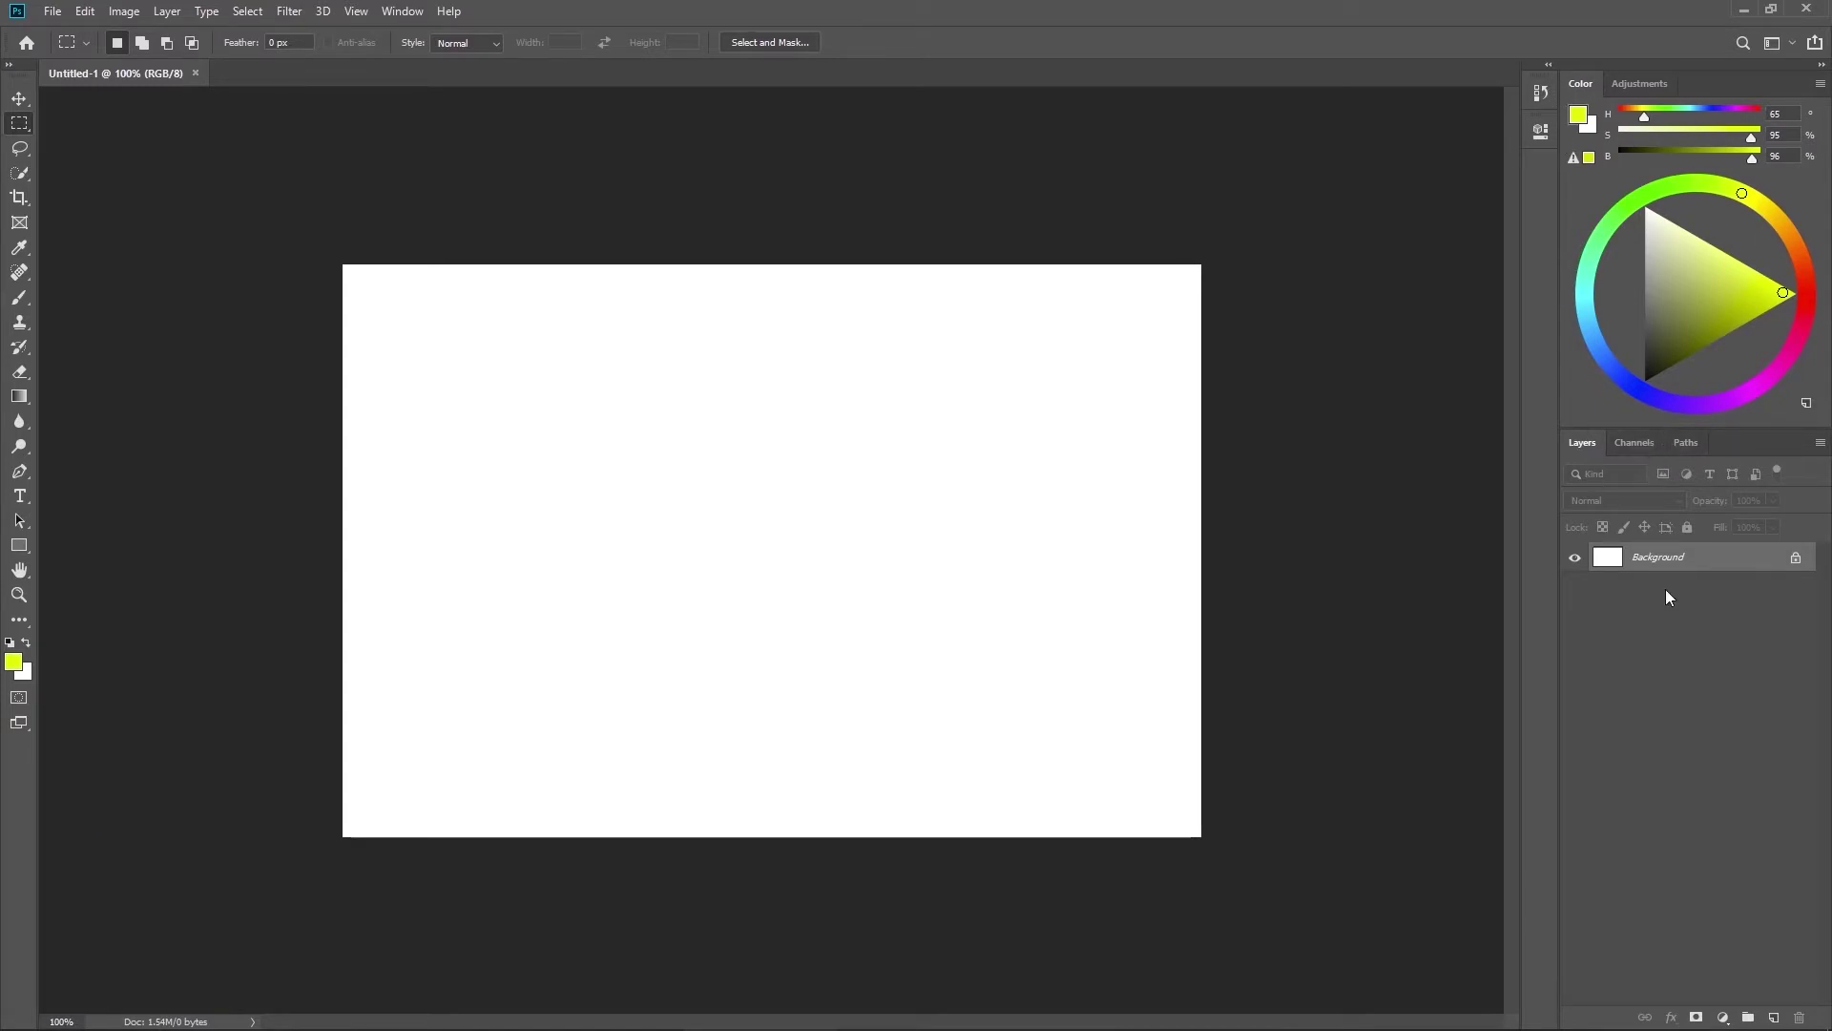
Step: Add a new empty layer above Background and look through the Channels and Paths panels before returning to Layers
key("ctrl+shift+n")
key("Return")
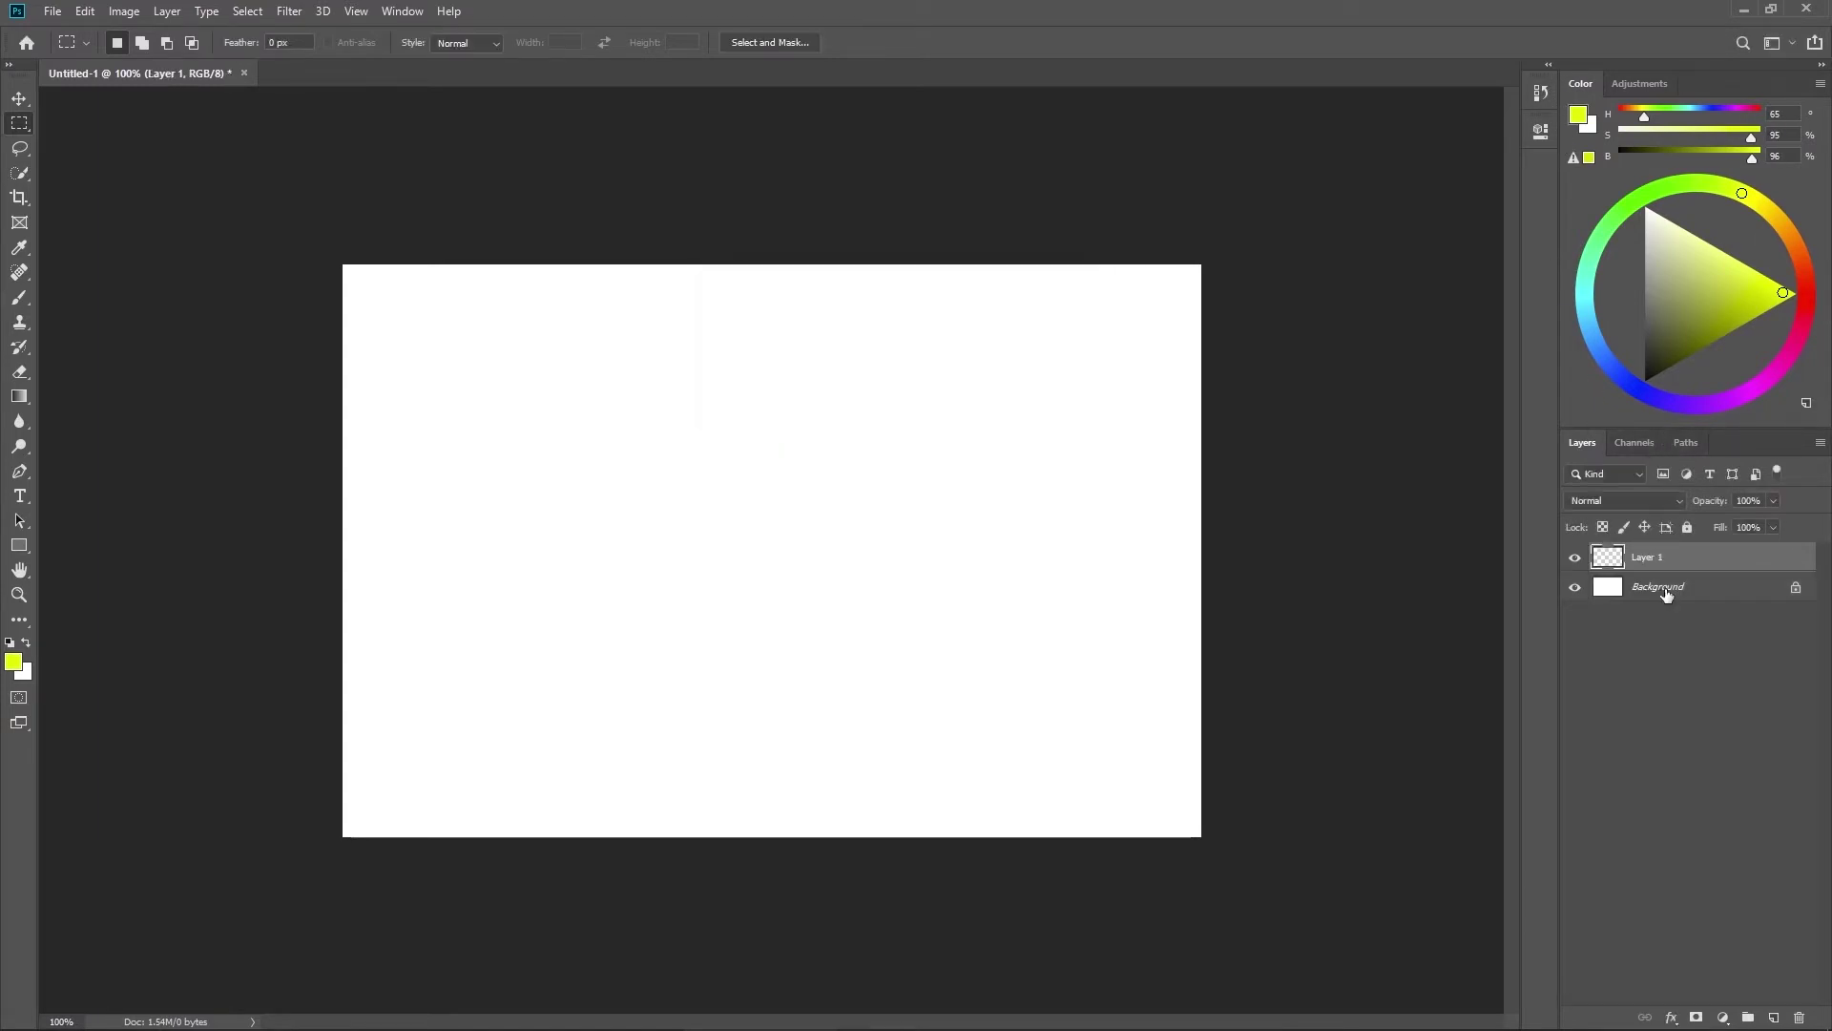
left_click(1638, 444)
left_click(1681, 445)
left_click(1603, 443)
Step: Choose the Hard Round brush from General Brushes and reset the foreground and background colours to default black and white
key("b")
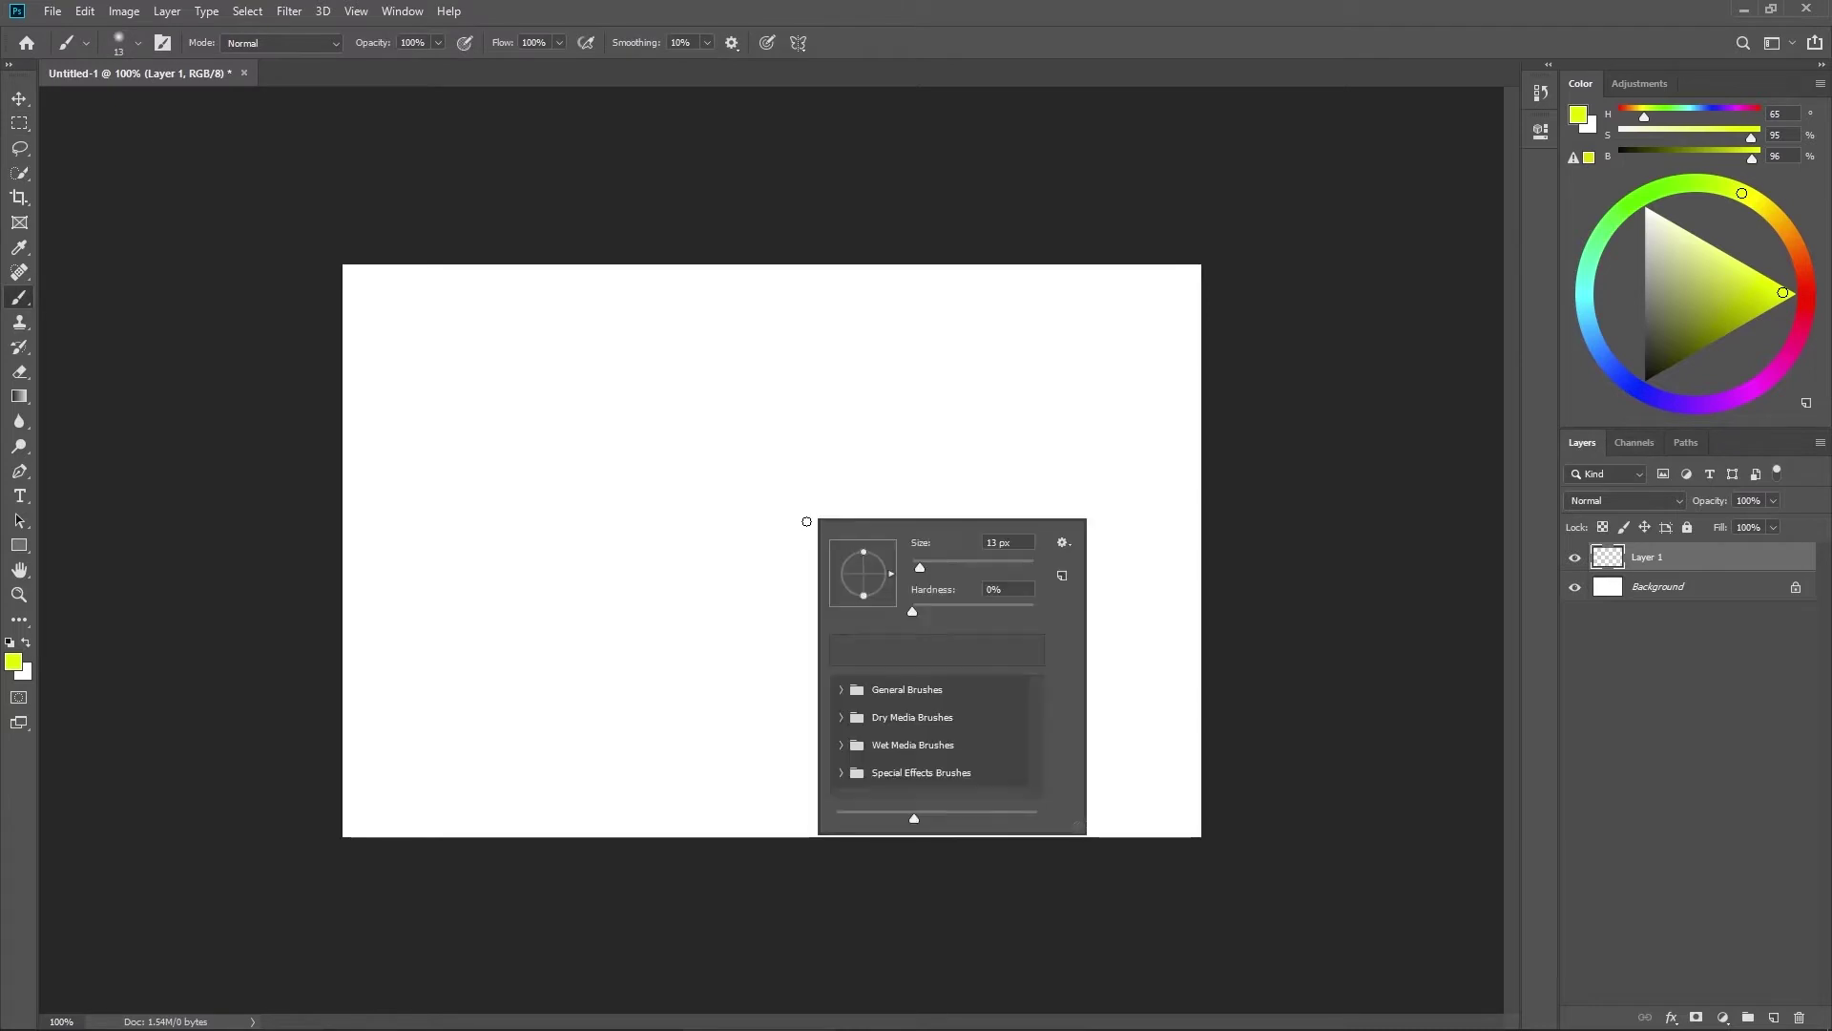
right_click(818, 518)
left_click_drag(1072, 829, 1241, 1004)
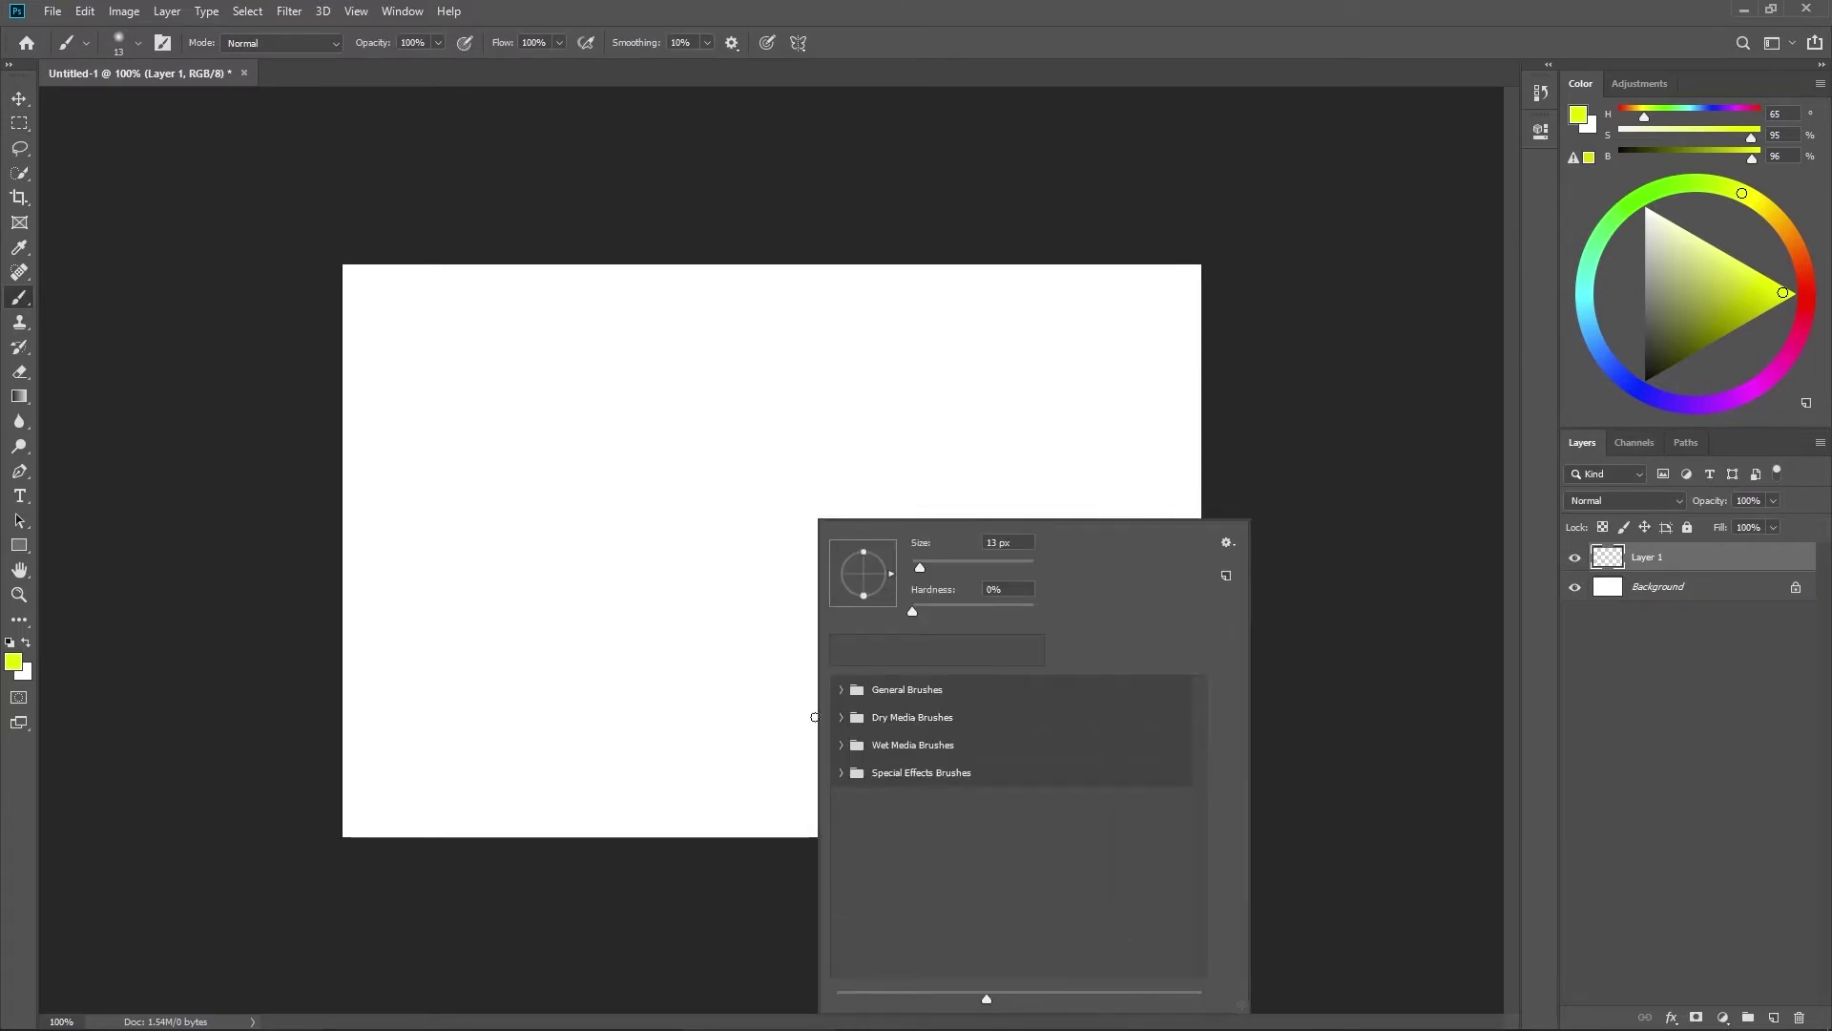
left_click(841, 690)
left_click(972, 768)
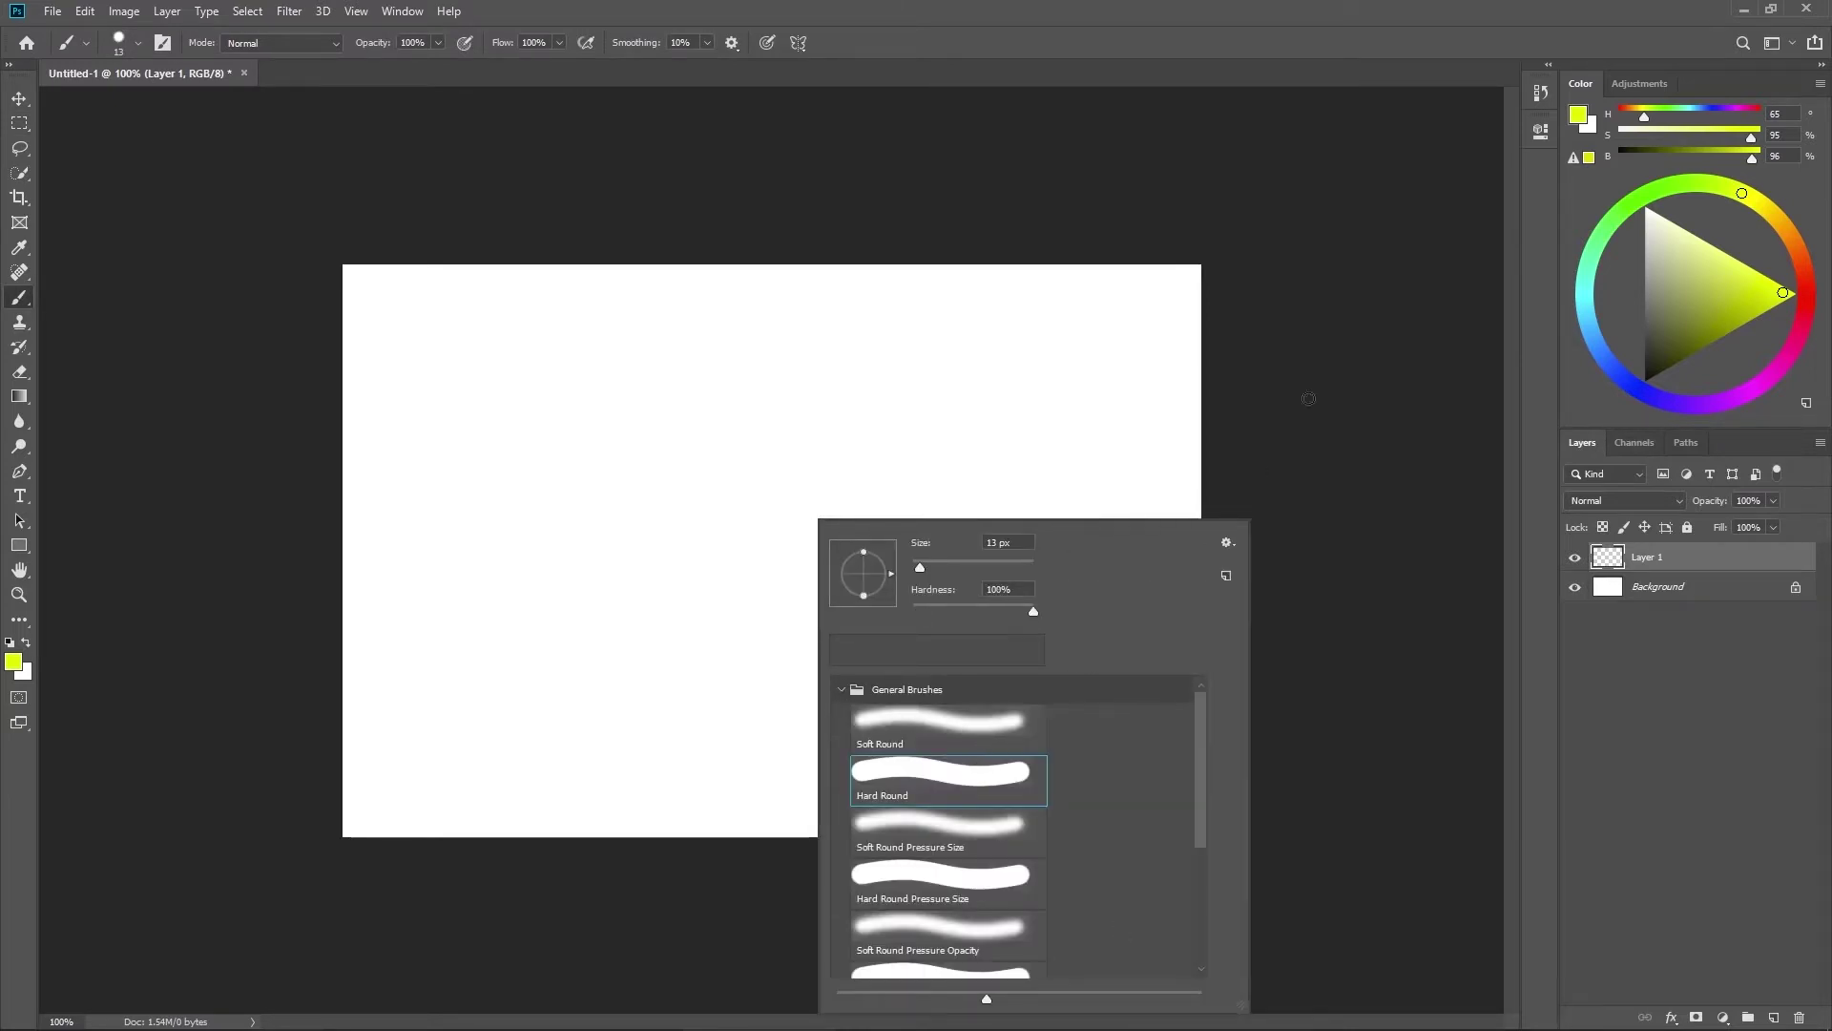
left_click(1336, 454)
key("d")
Step: Enlarge the brush and paint one big black dot in the left half of the canvas on Layer 1
key("bracketright")
key("bracketright")
key("bracketright")
key("bracketright")
key("bracketright")
key("bracketright")
key("bracketright")
key("bracketright")
key("bracketright")
key("bracketright")
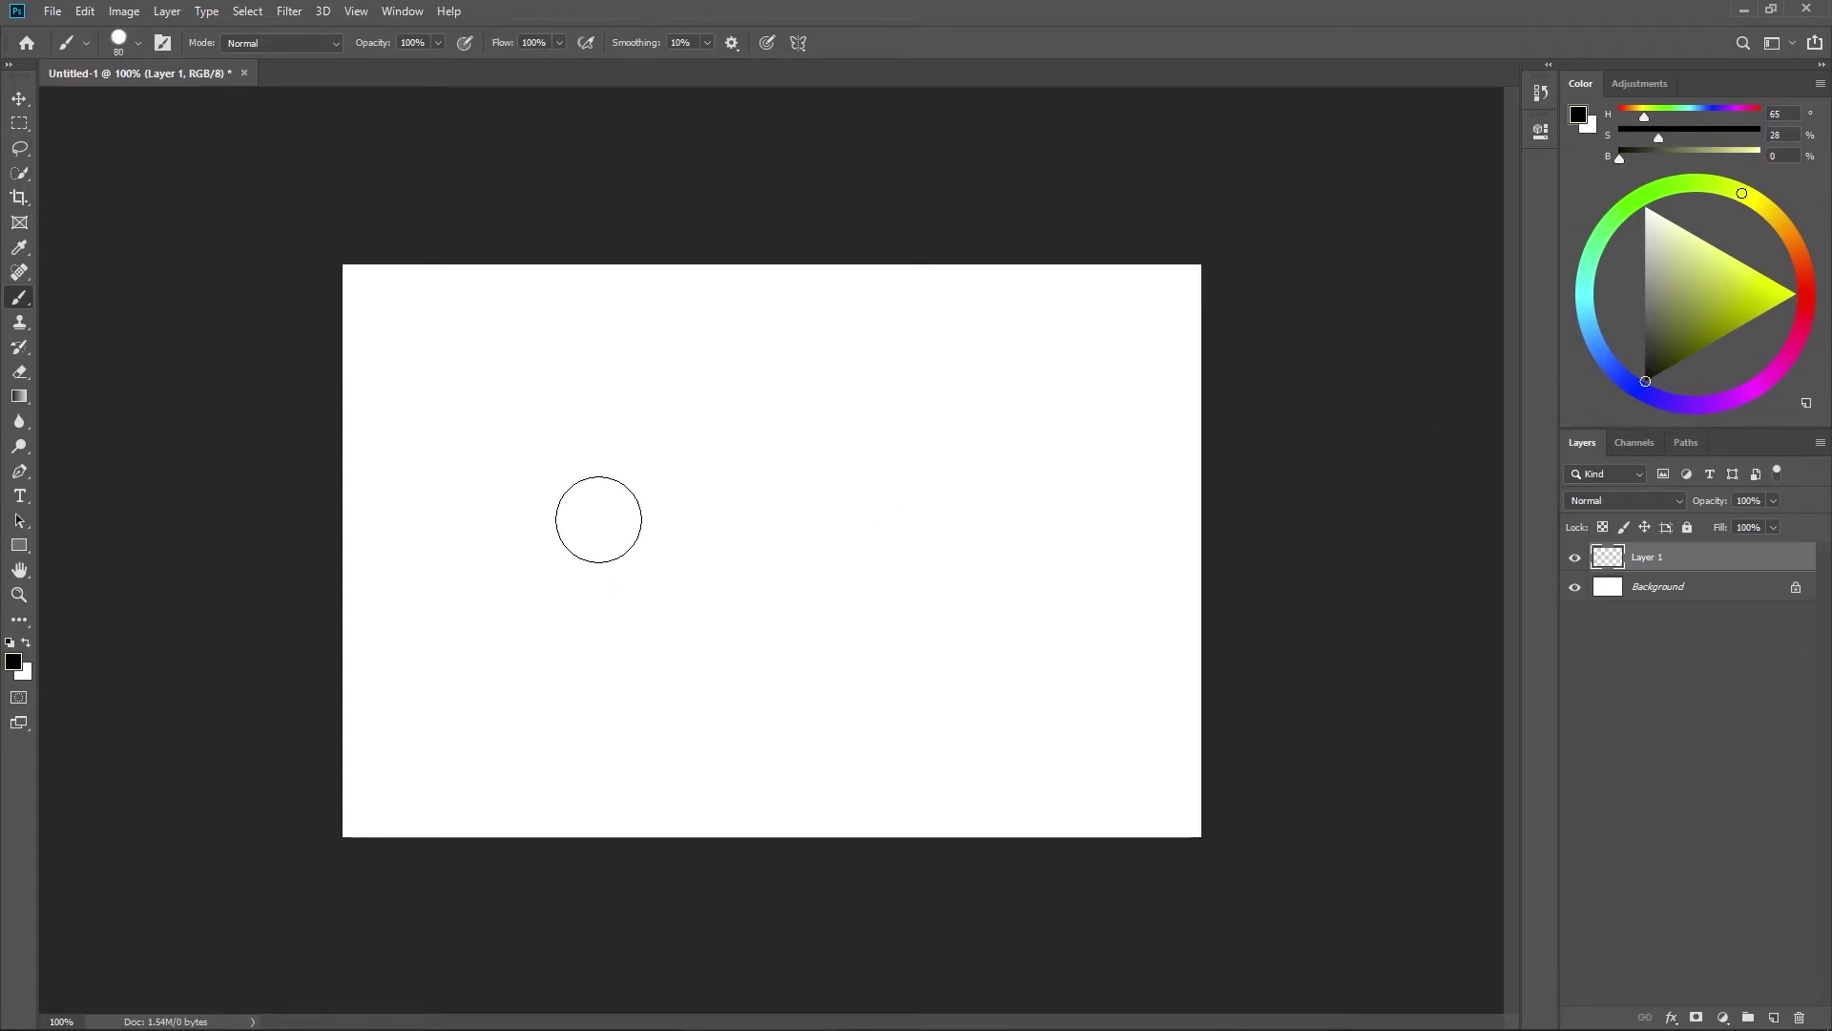
left_click(547, 498)
Step: Add a new layer and paint a small black dot near the canvas's upper-right corner with a much smaller brush
key("bracketleft")
key("bracketleft")
key("bracketleft")
key("bracketleft")
key("bracketleft")
key("bracketleft")
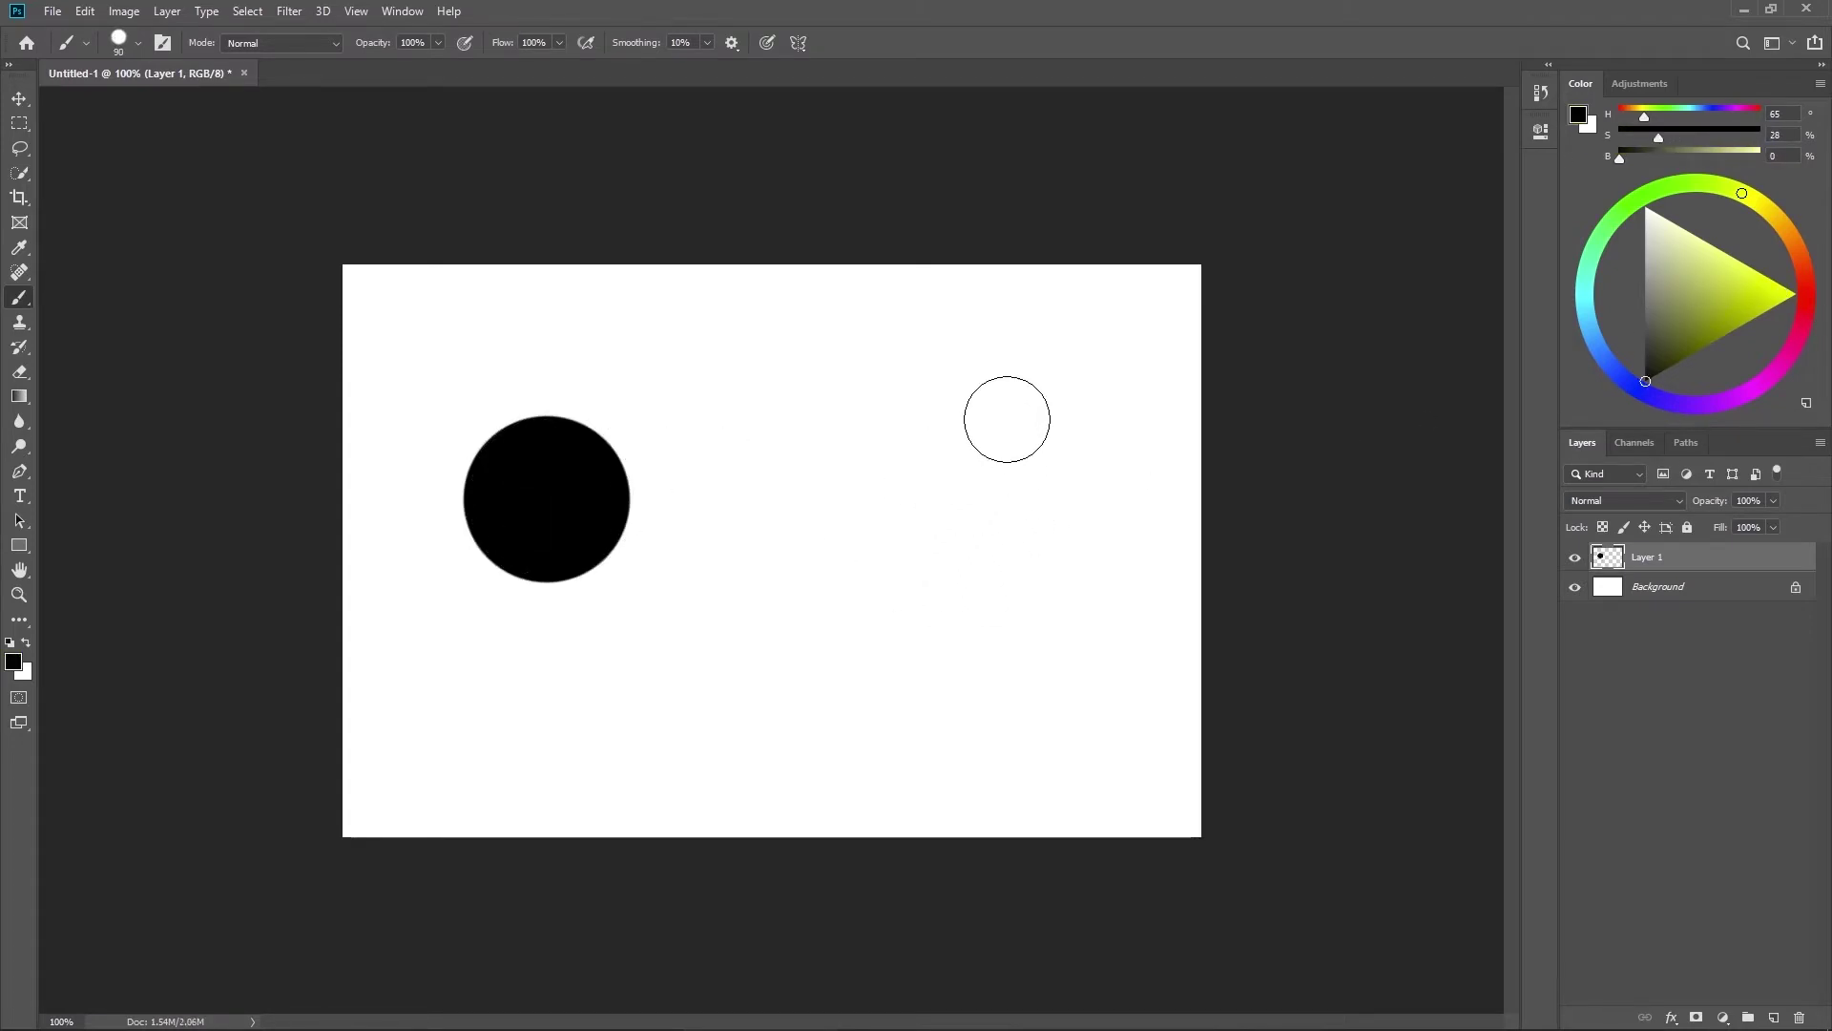
key("ctrl+shift+n")
key("Return")
key("bracketleft")
key("bracketleft")
key("bracketleft")
key("bracketleft")
key("bracketleft")
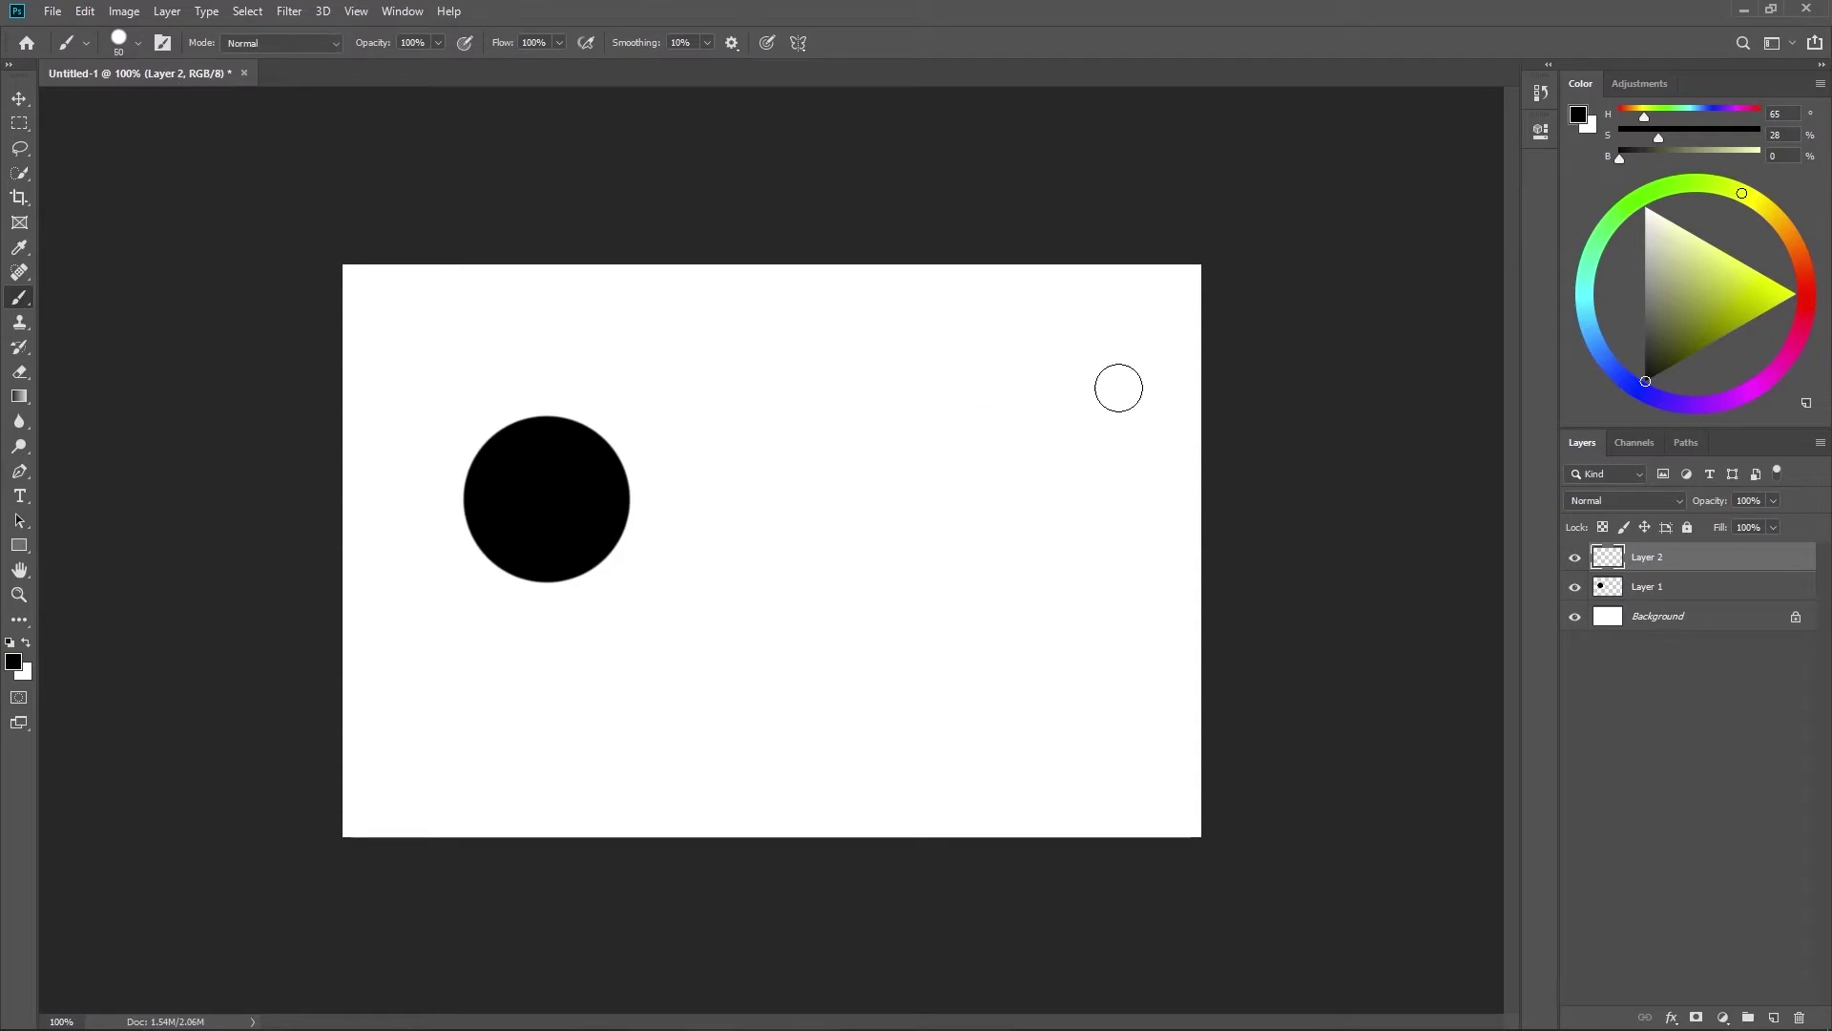
left_click(1084, 367)
Step: Add a third layer and paint a very large black dot running off the canvas's lower-right corner with an enlarged brush
key("bracketleft")
key("bracketleft")
key("ctrl+shift+n")
key("Return")
key("bracketright")
key("bracketright")
key("bracketright")
key("bracketright")
key("bracketright")
key("bracketright")
key("bracketright")
key("bracketright")
key("bracketright")
key("bracketright")
key("bracketright")
key("bracketright")
key("bracketright")
key("bracketright")
key("bracketright")
key("bracketright")
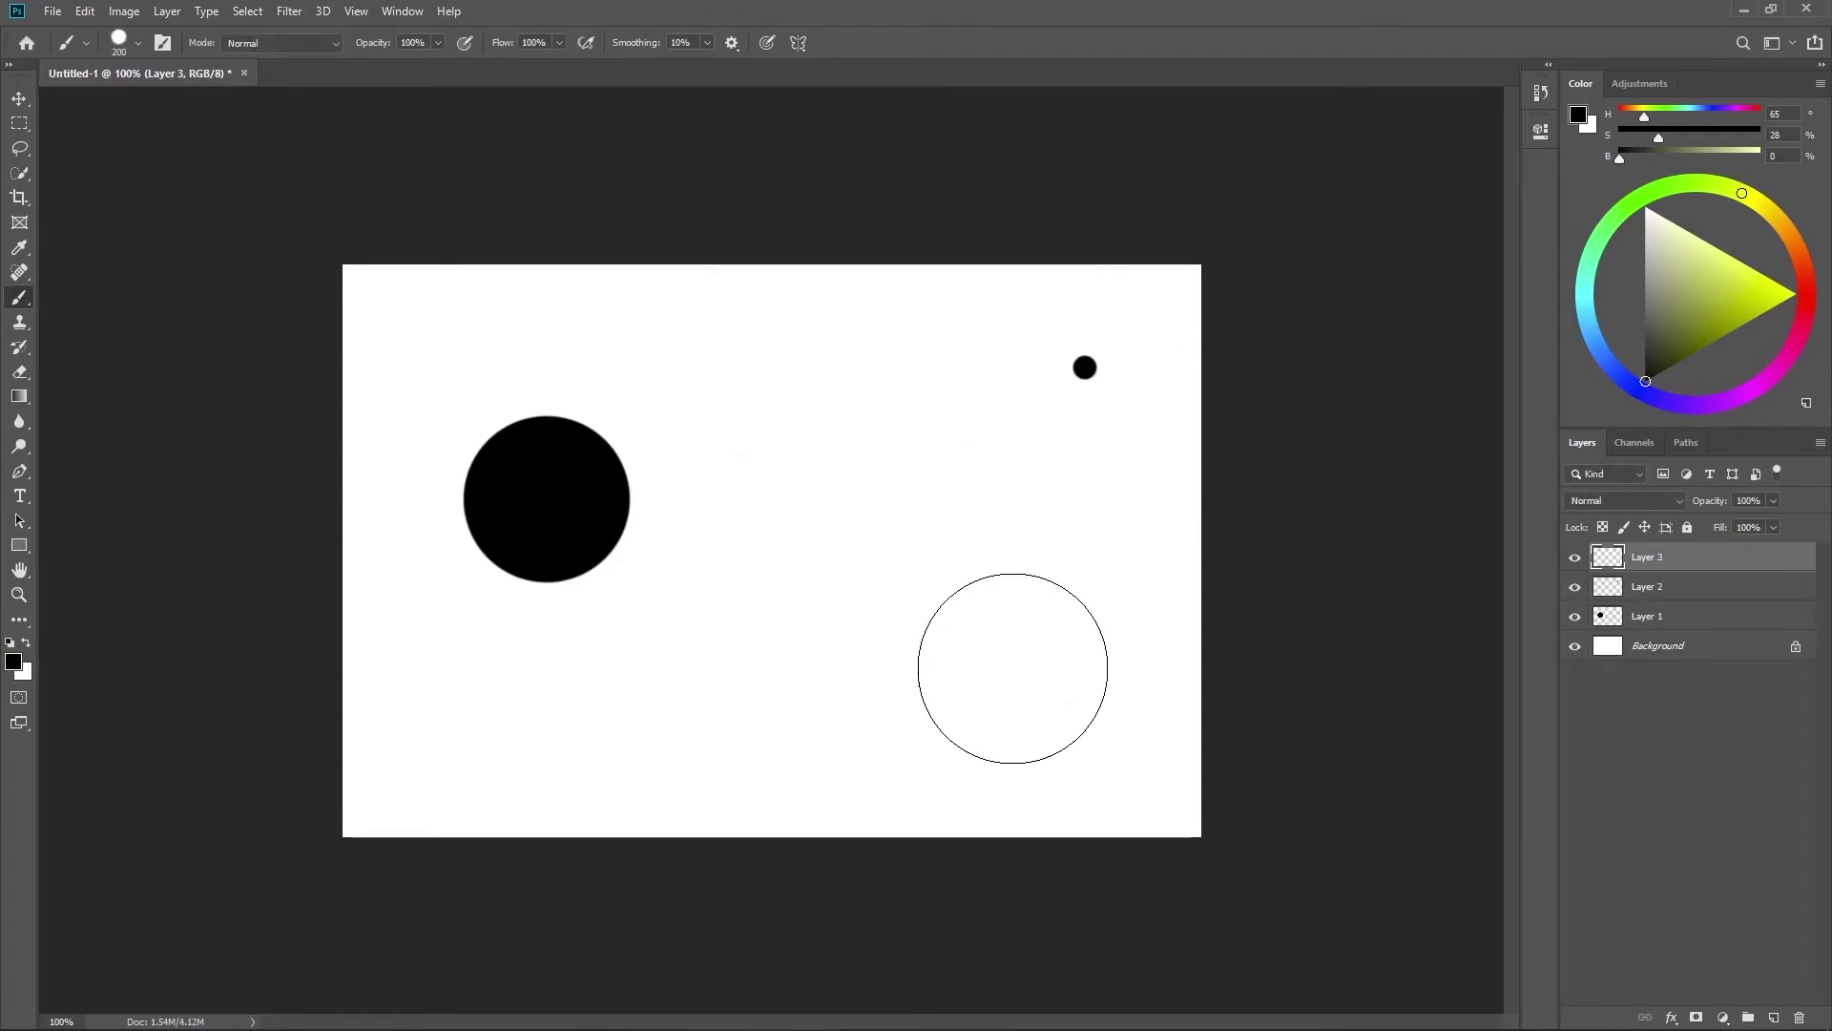
left_click(1106, 763)
Step: Select Layer 2 and rotate its small dot by about -12.6° with Free Transform
key("v")
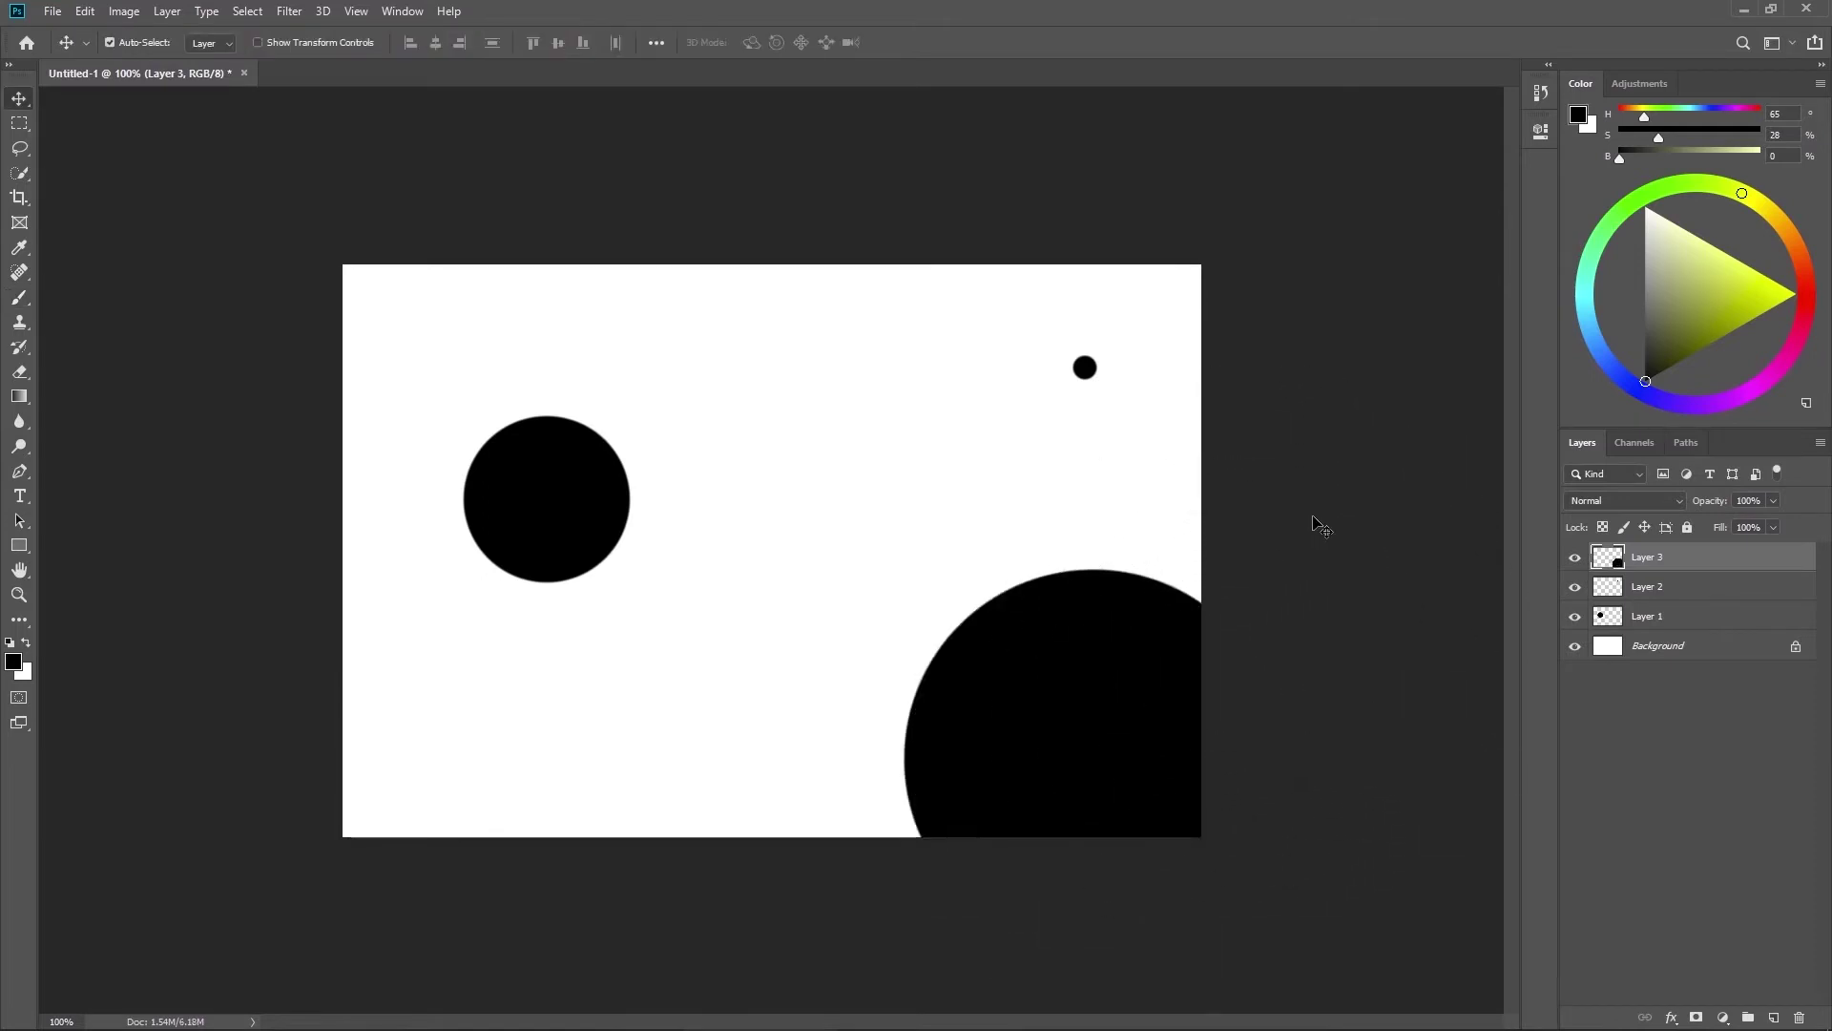
left_click(1673, 592)
left_click(1689, 612)
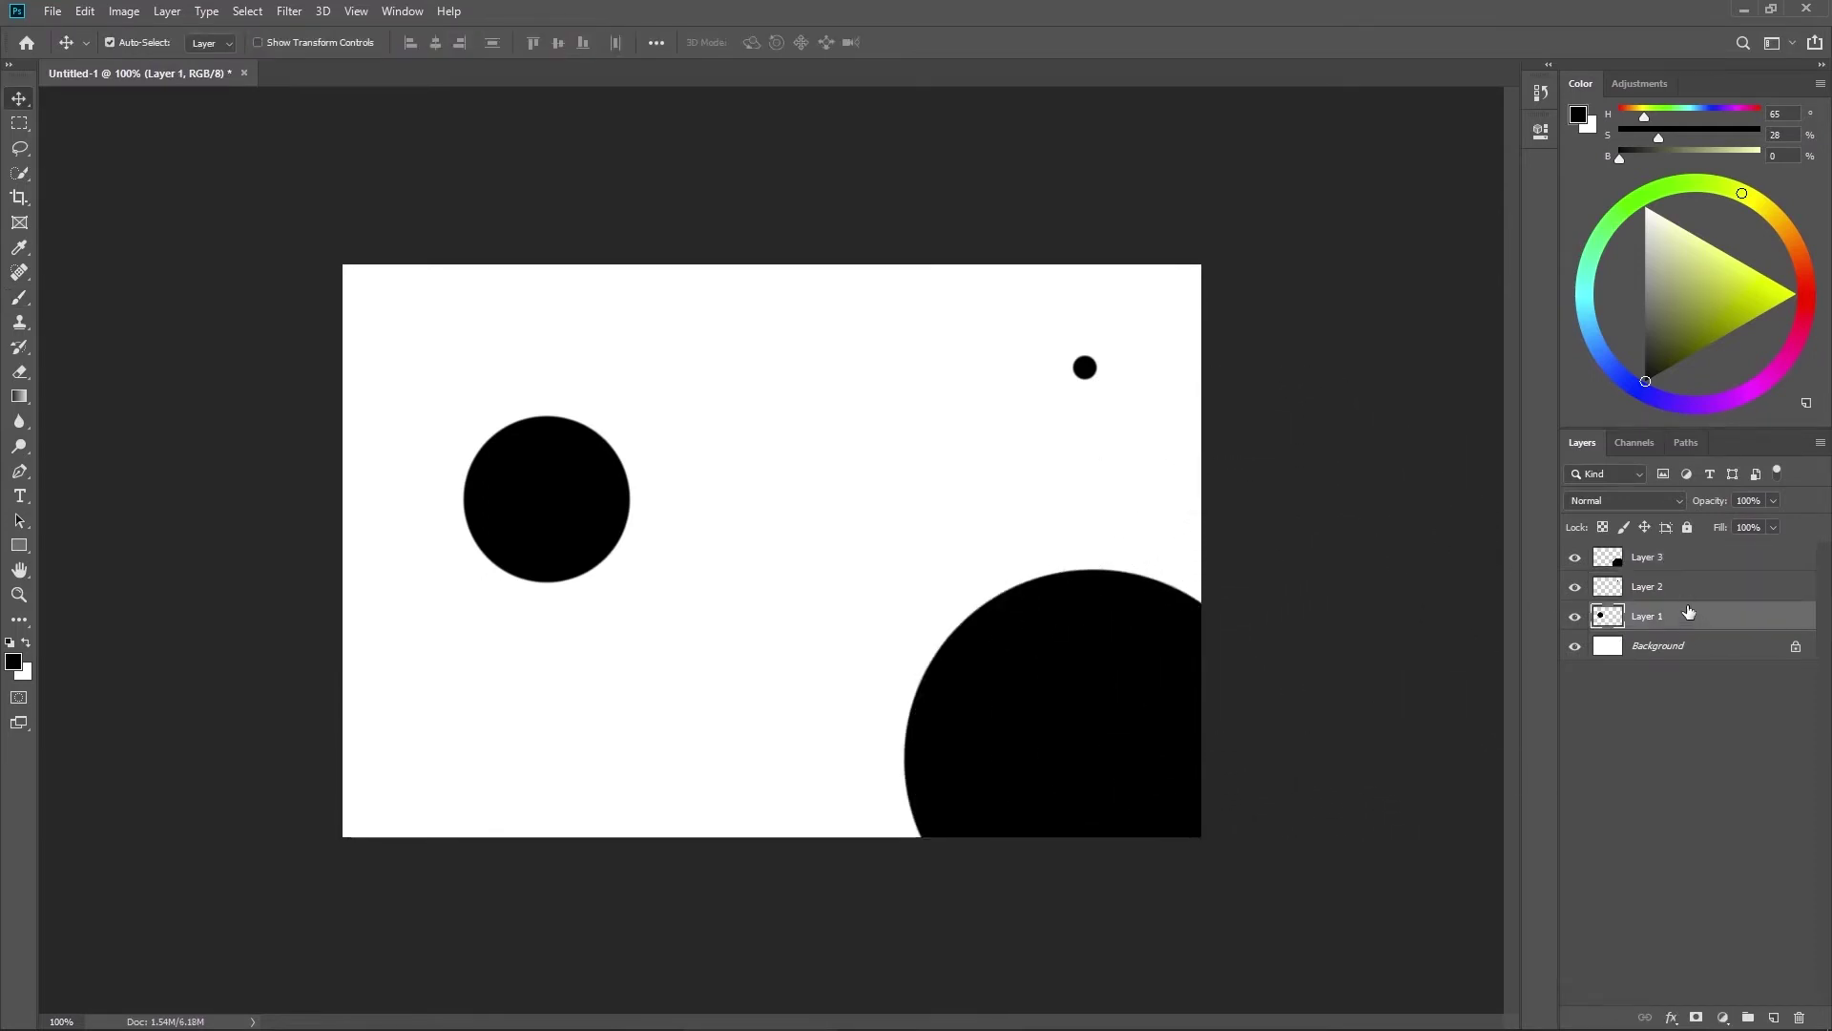
left_click(1679, 586)
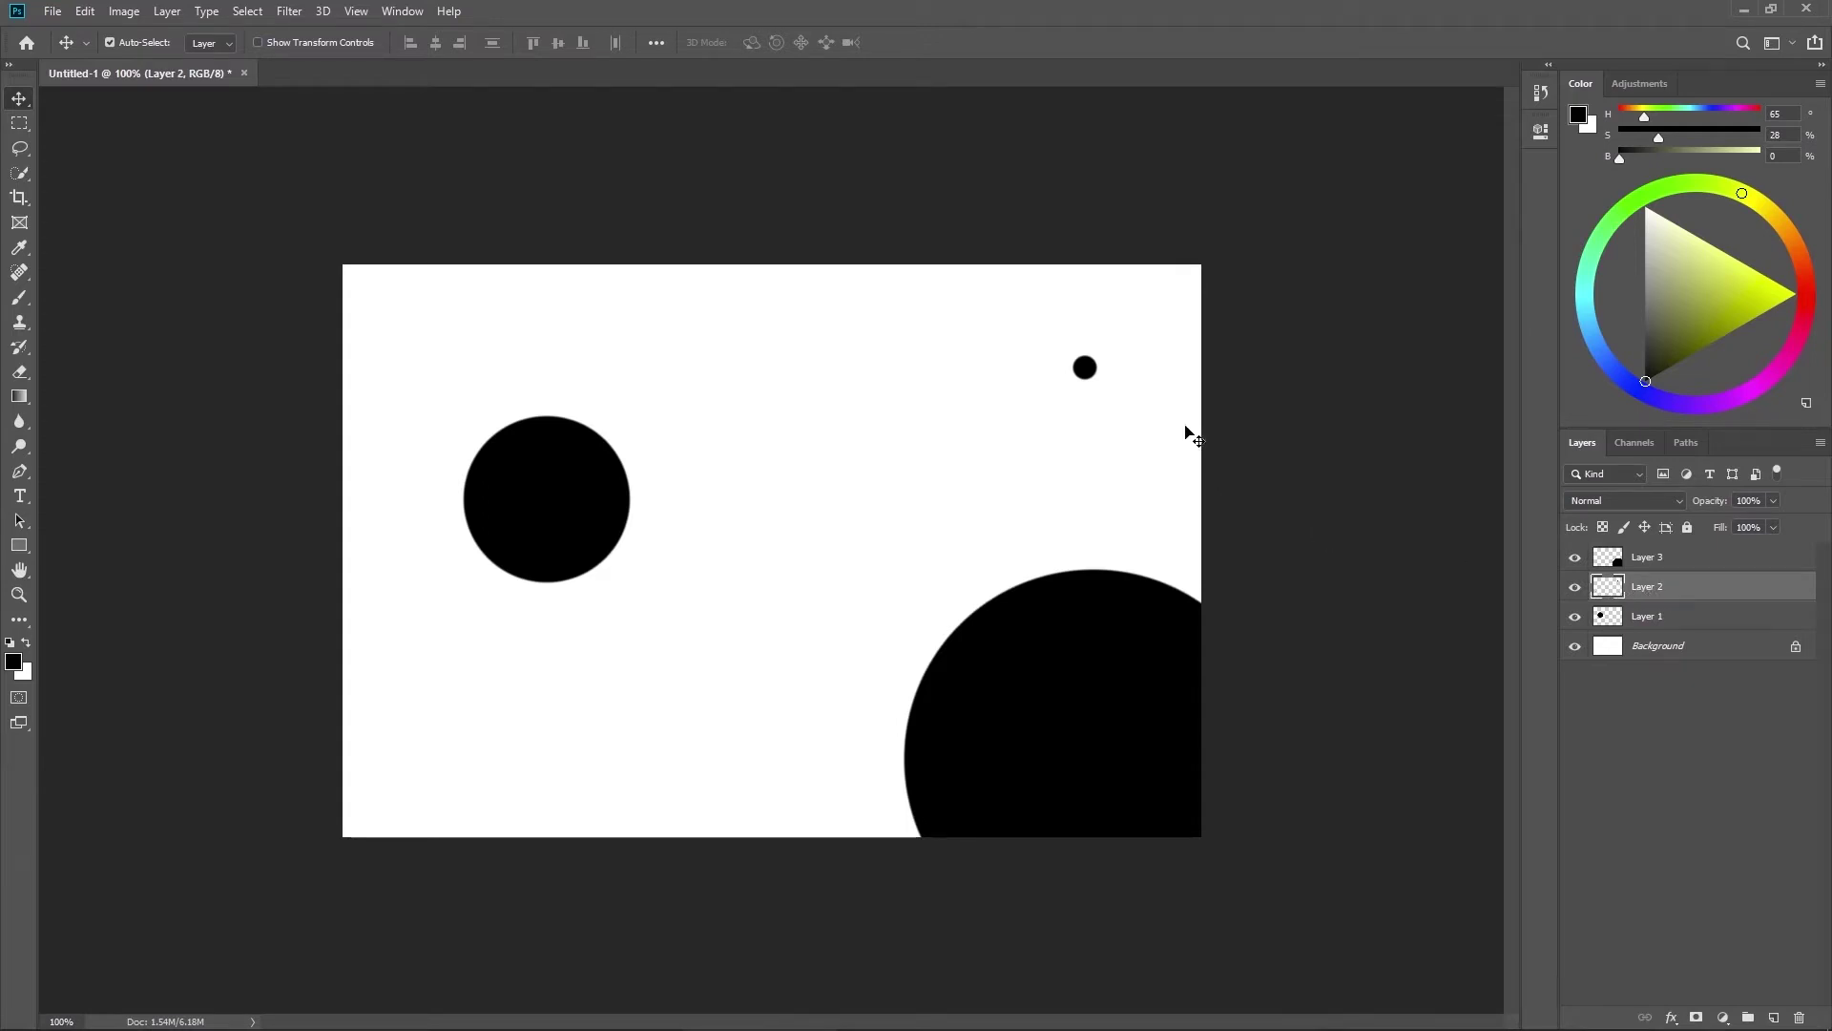
key("ctrl+t")
mouse_move(1135, 418)
left_mouse_down()
mouse_move(1100, 483)
mouse_move(1165, 433)
left_mouse_up()
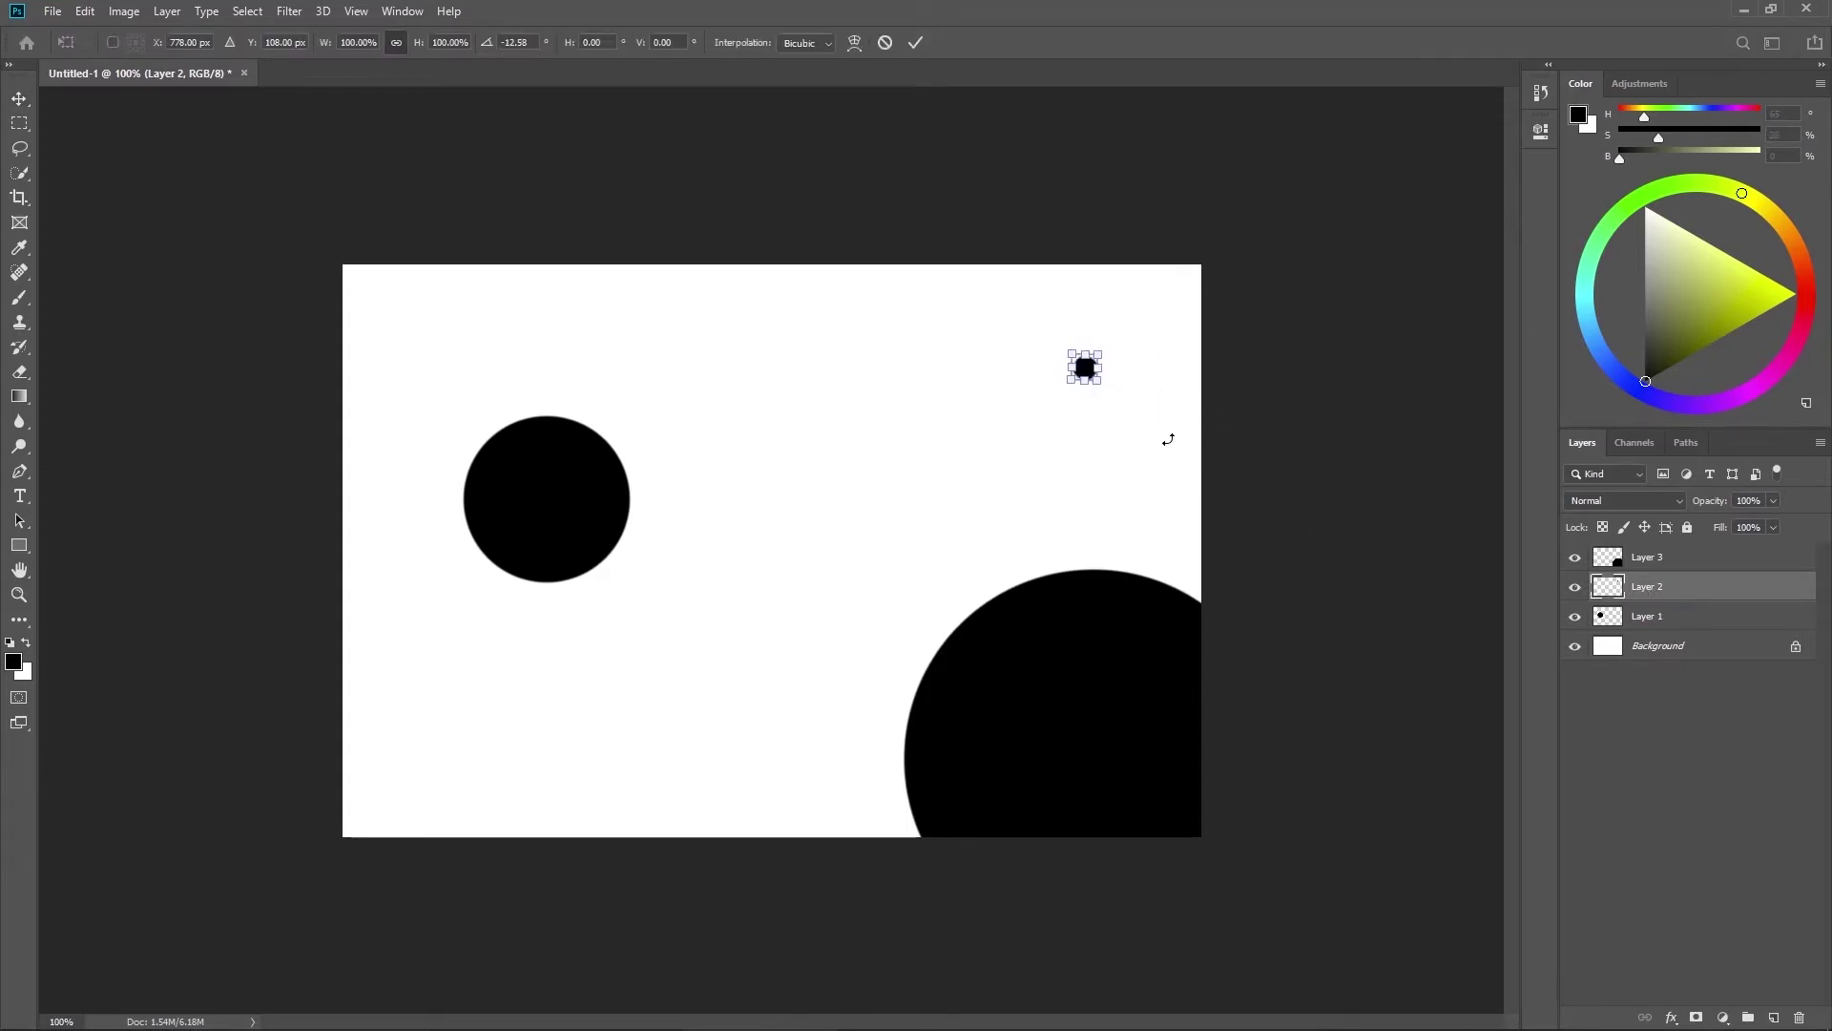
key("Return")
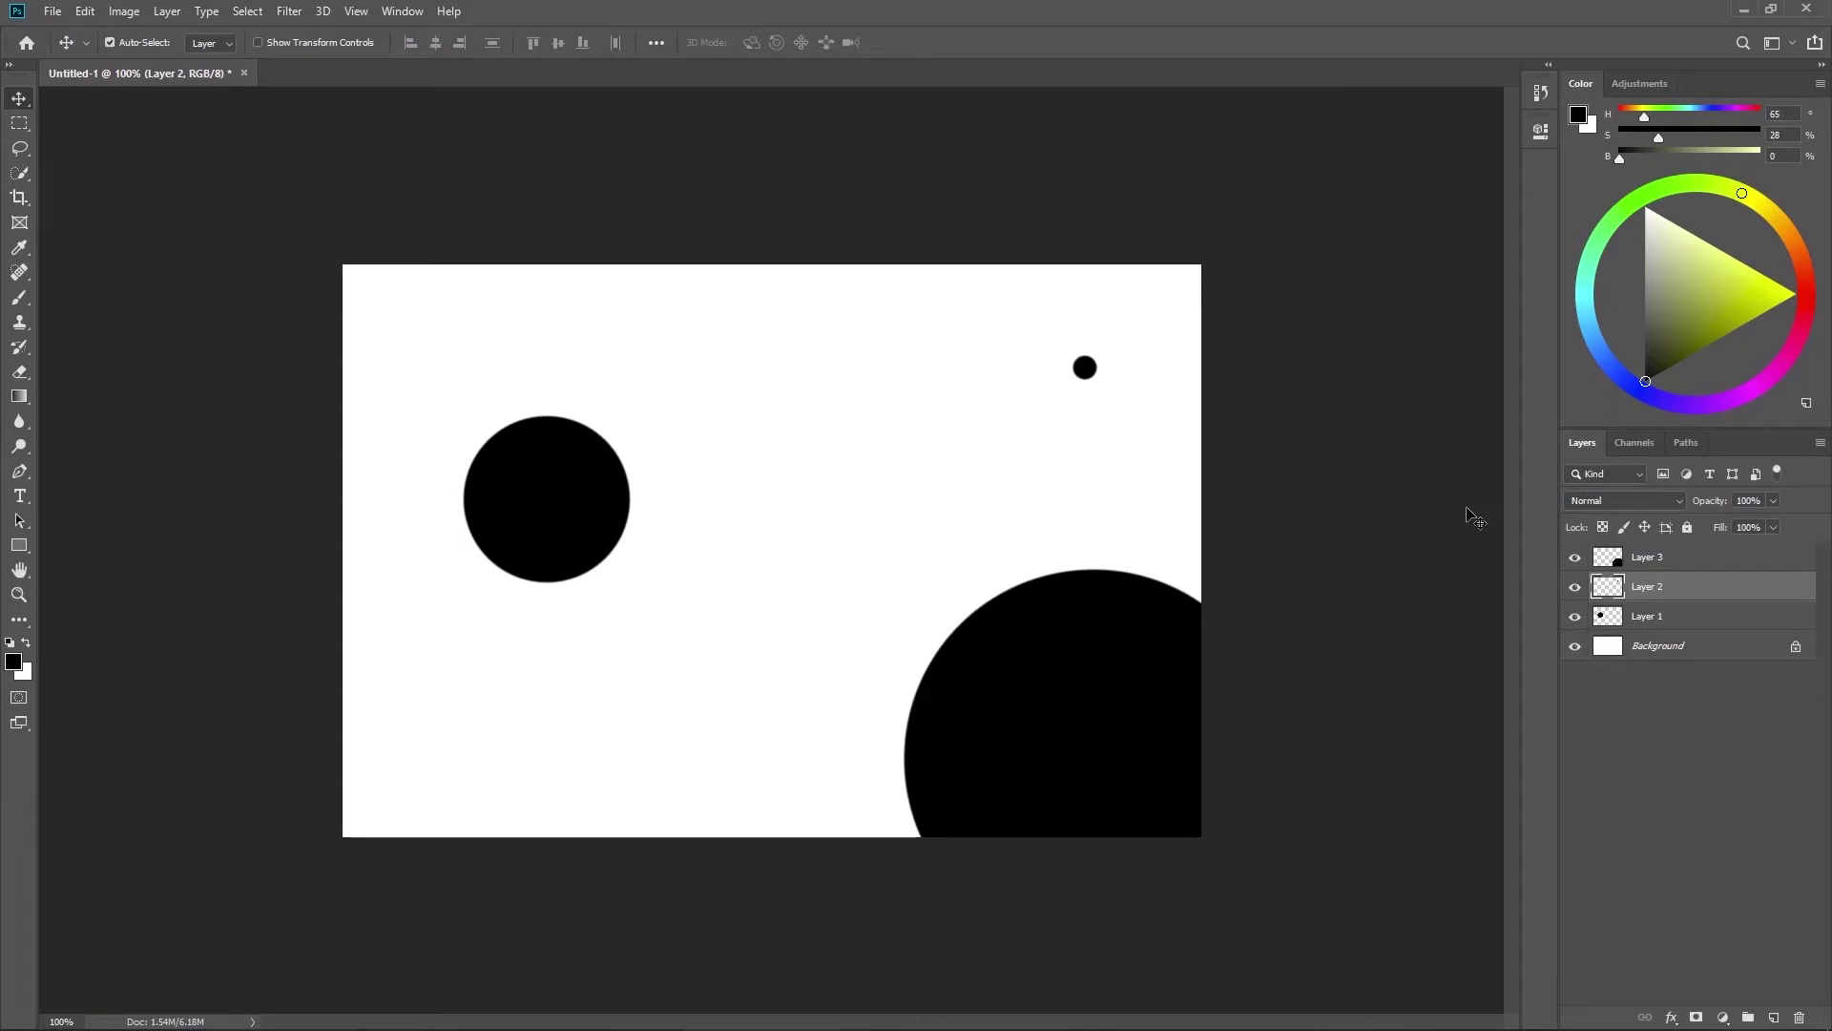
Step: Set the Layers panel thumbnail size to the largest option
left_click(1819, 444)
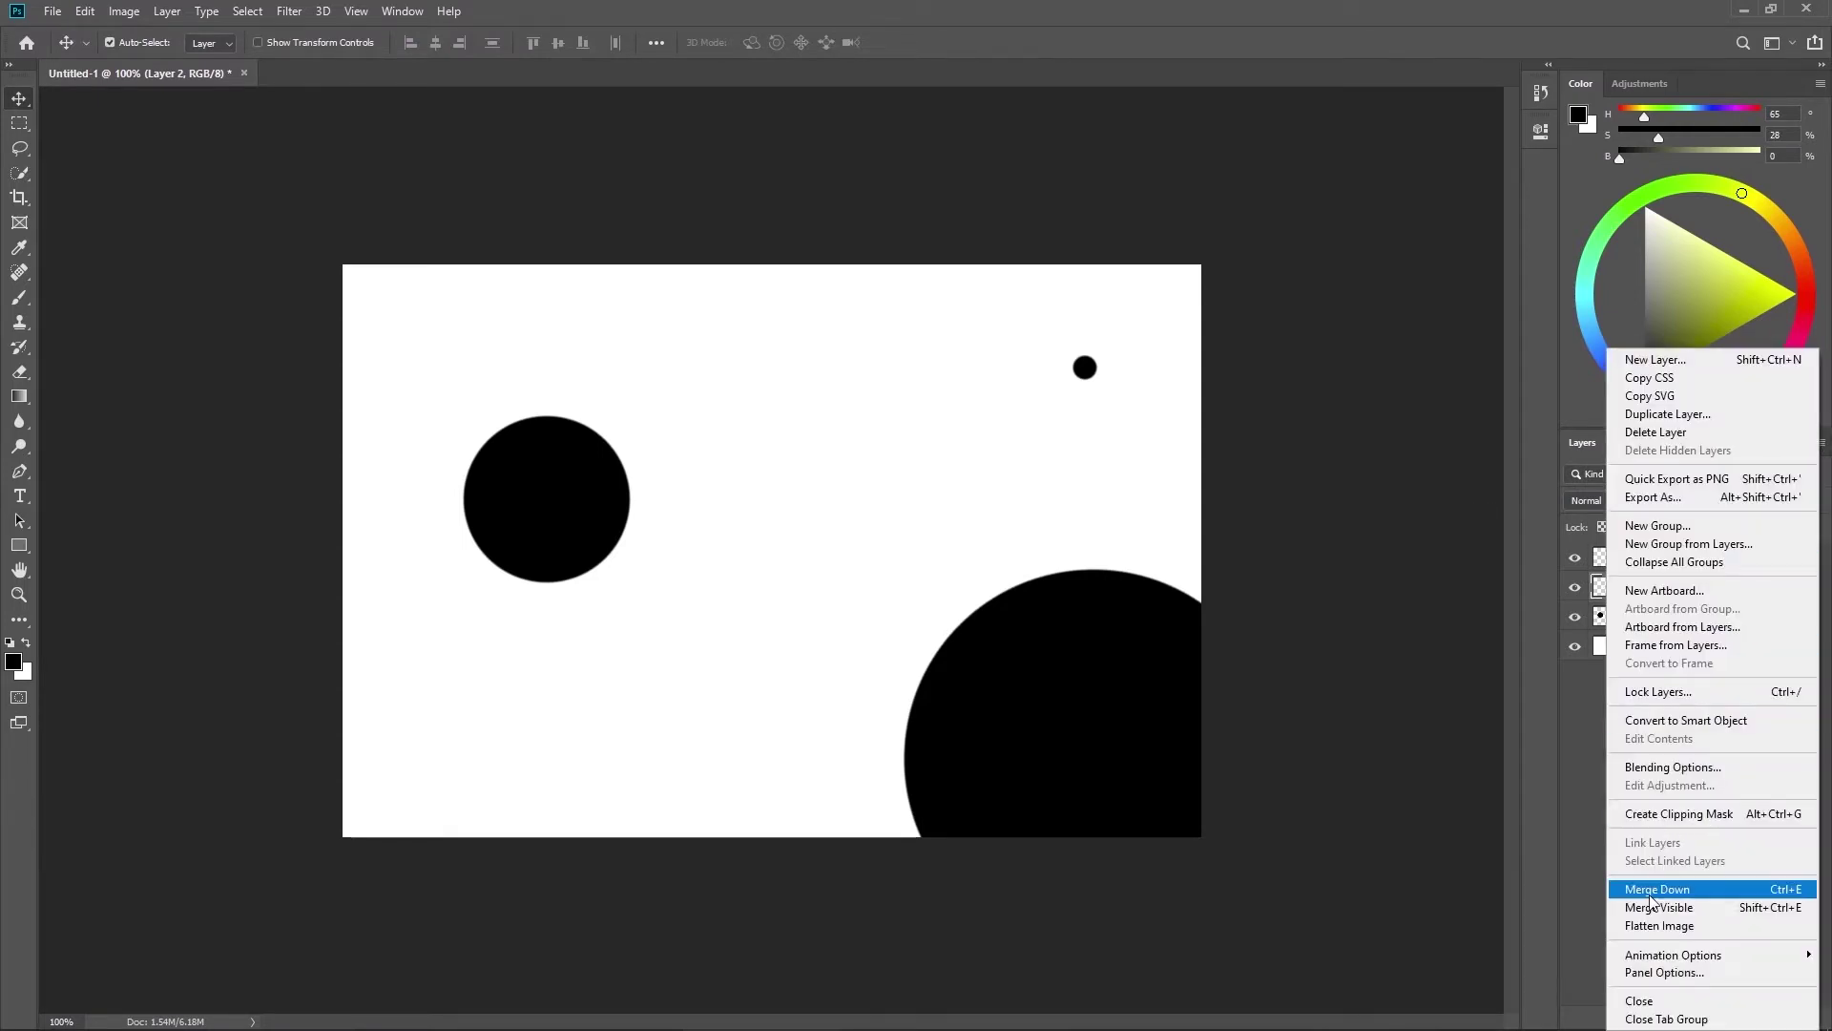
left_click(1665, 972)
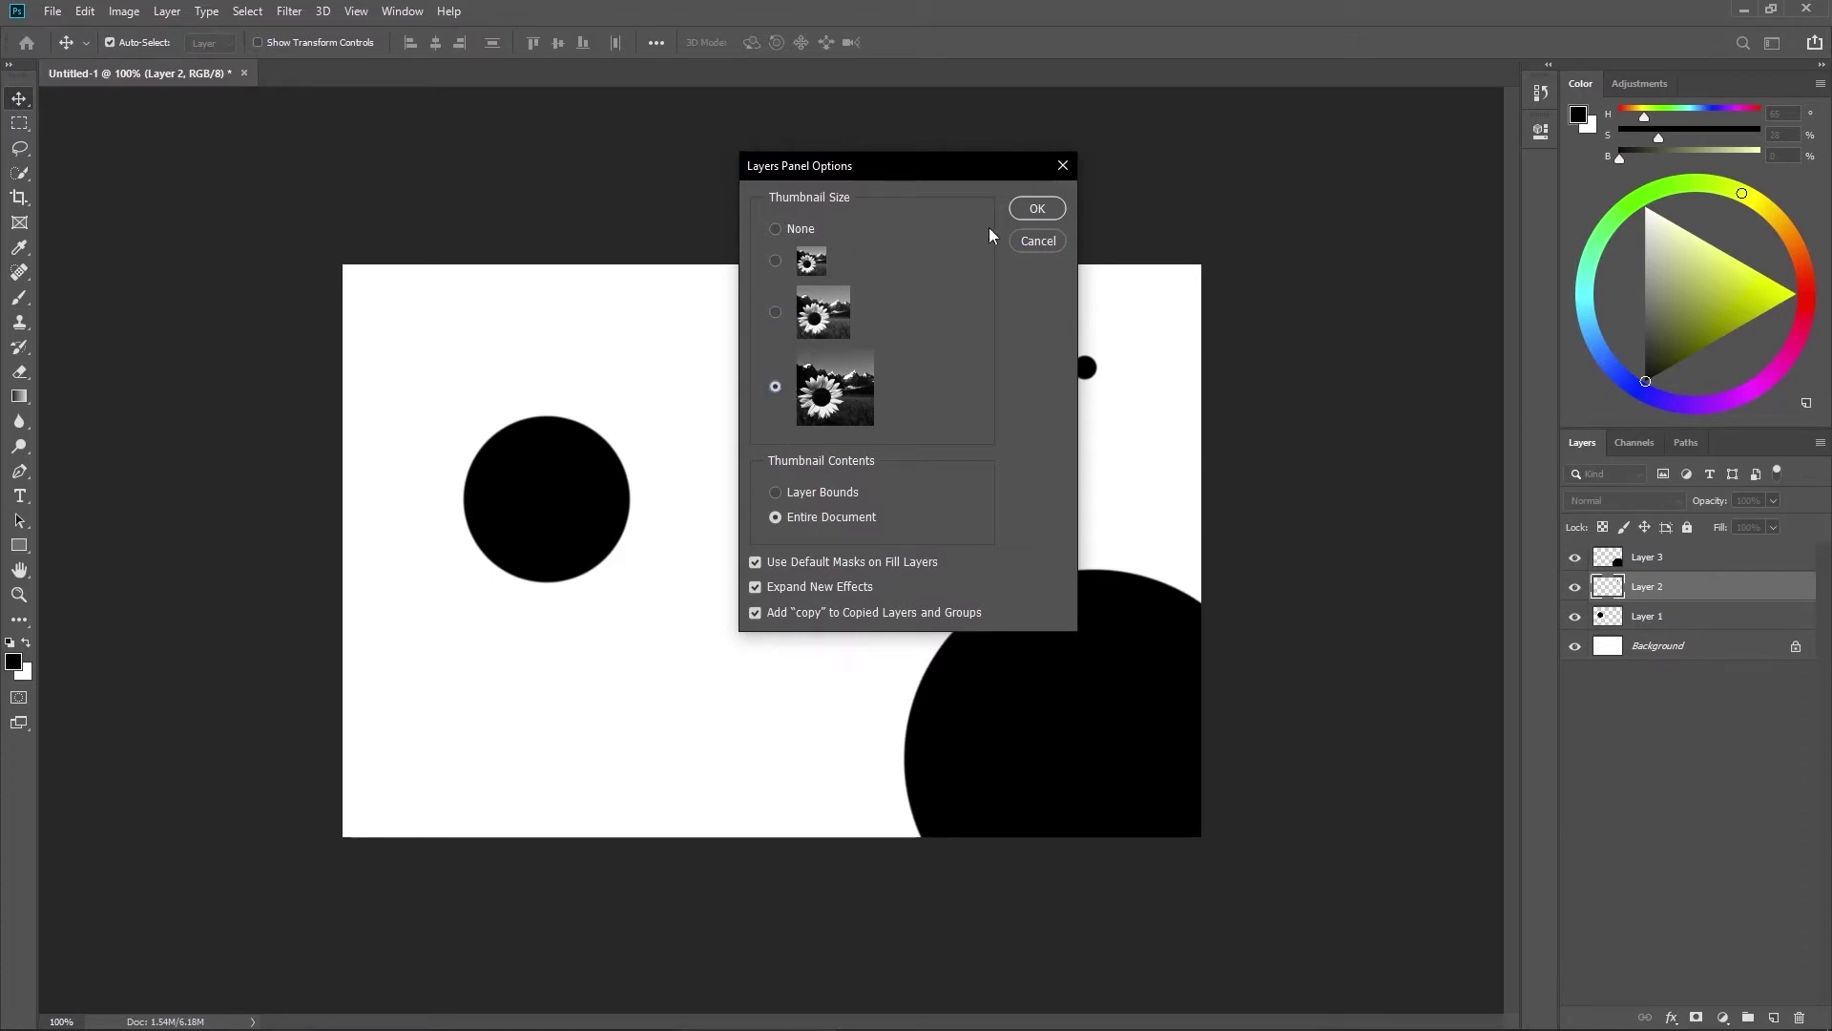
left_click(1036, 208)
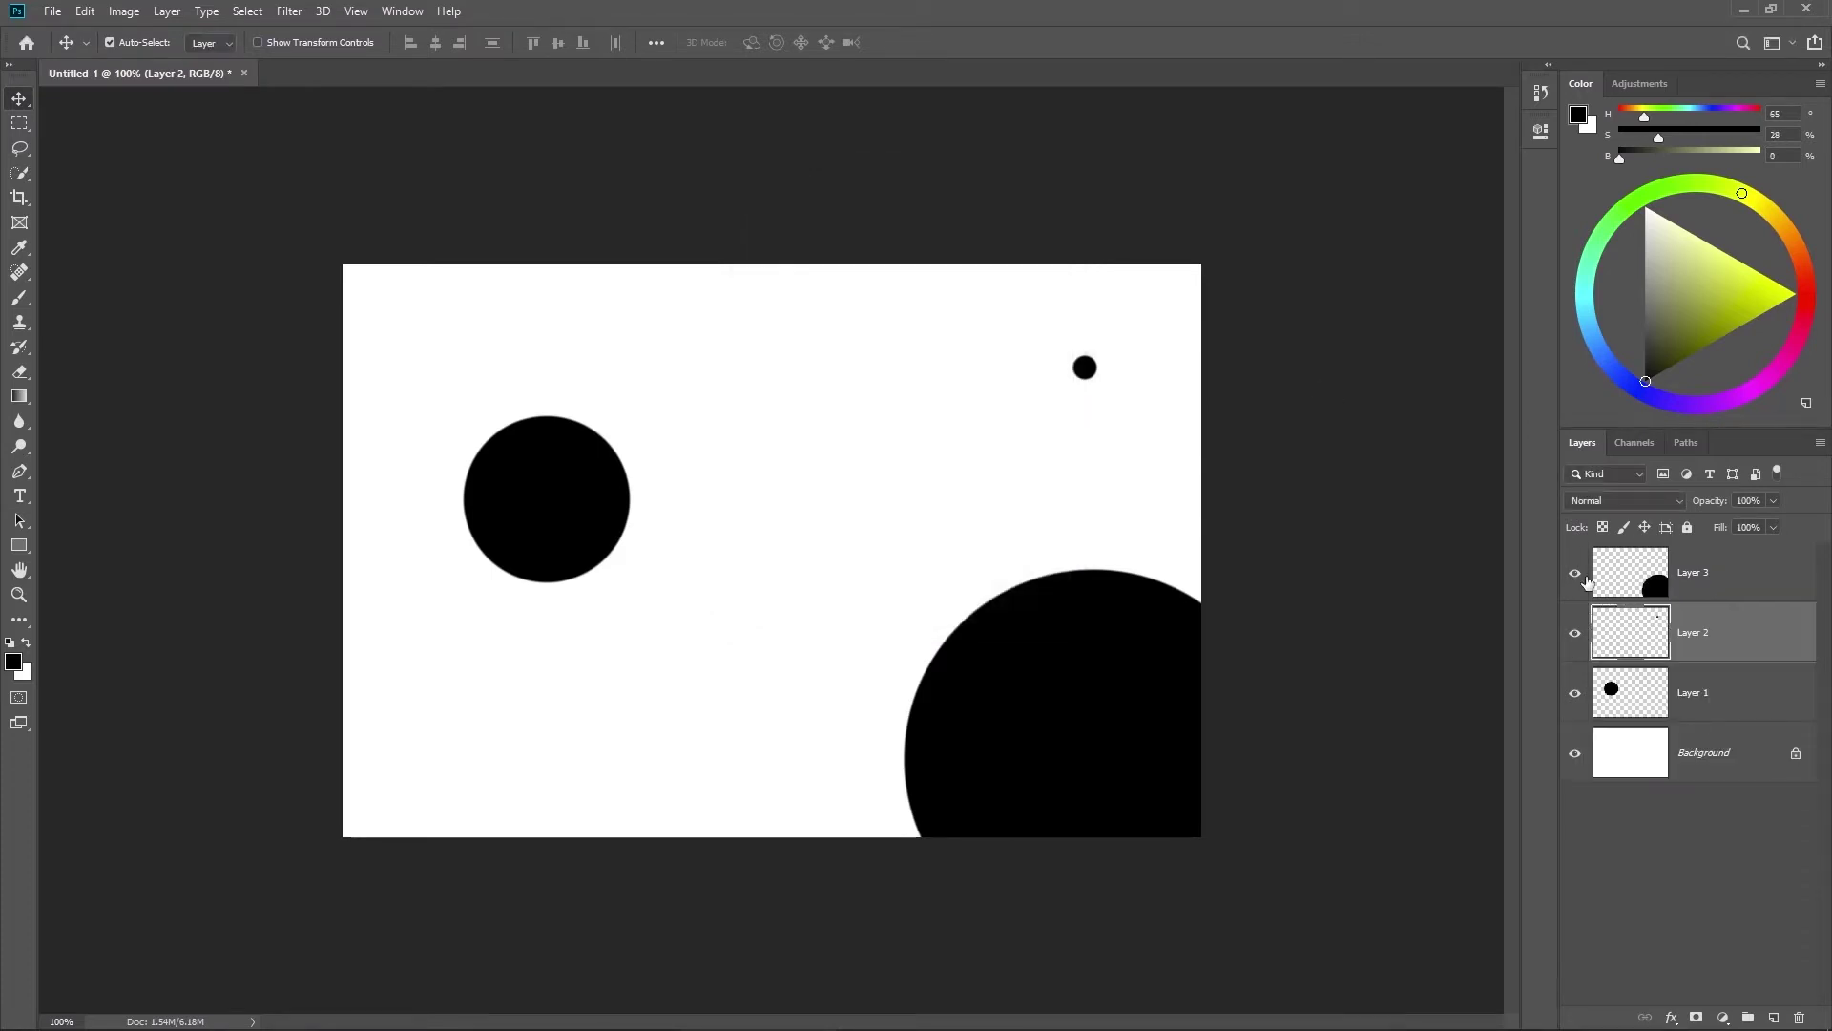
Step: Set the thumbnail contents to Layer Bounds in the Layers Panel Options
left_click(1820, 444)
left_click(1666, 972)
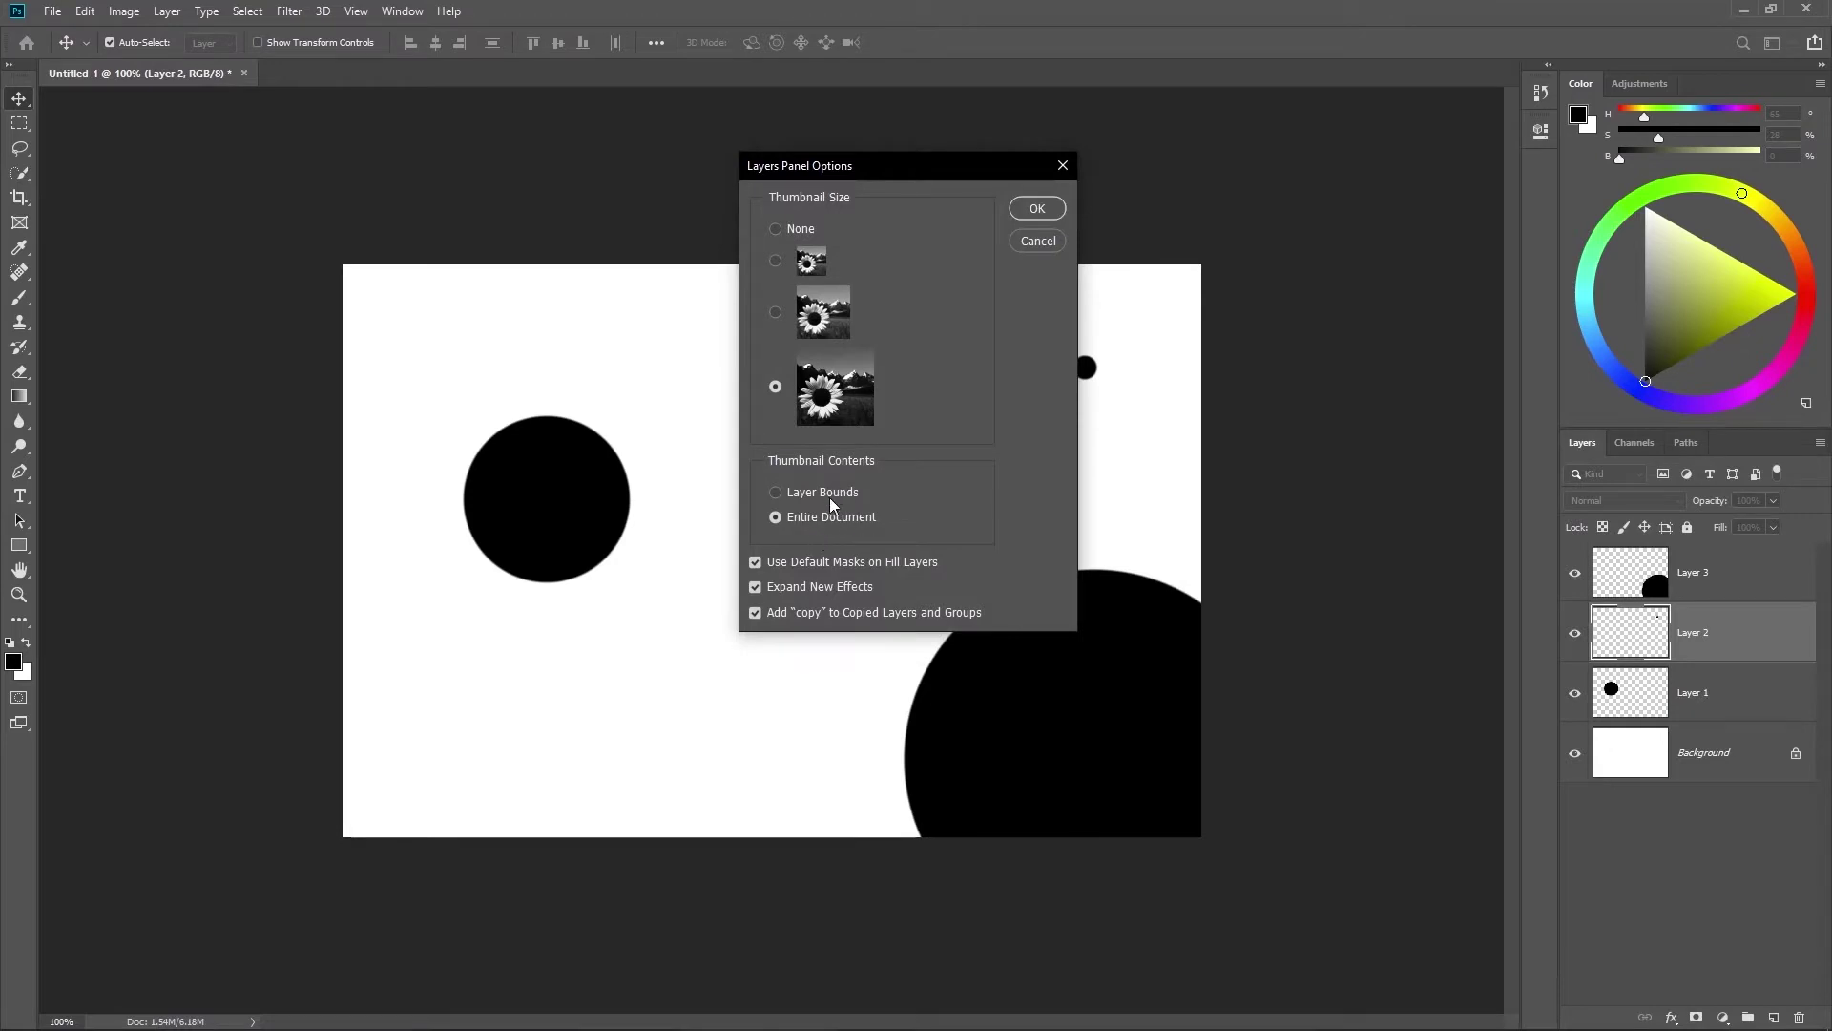
key("Return")
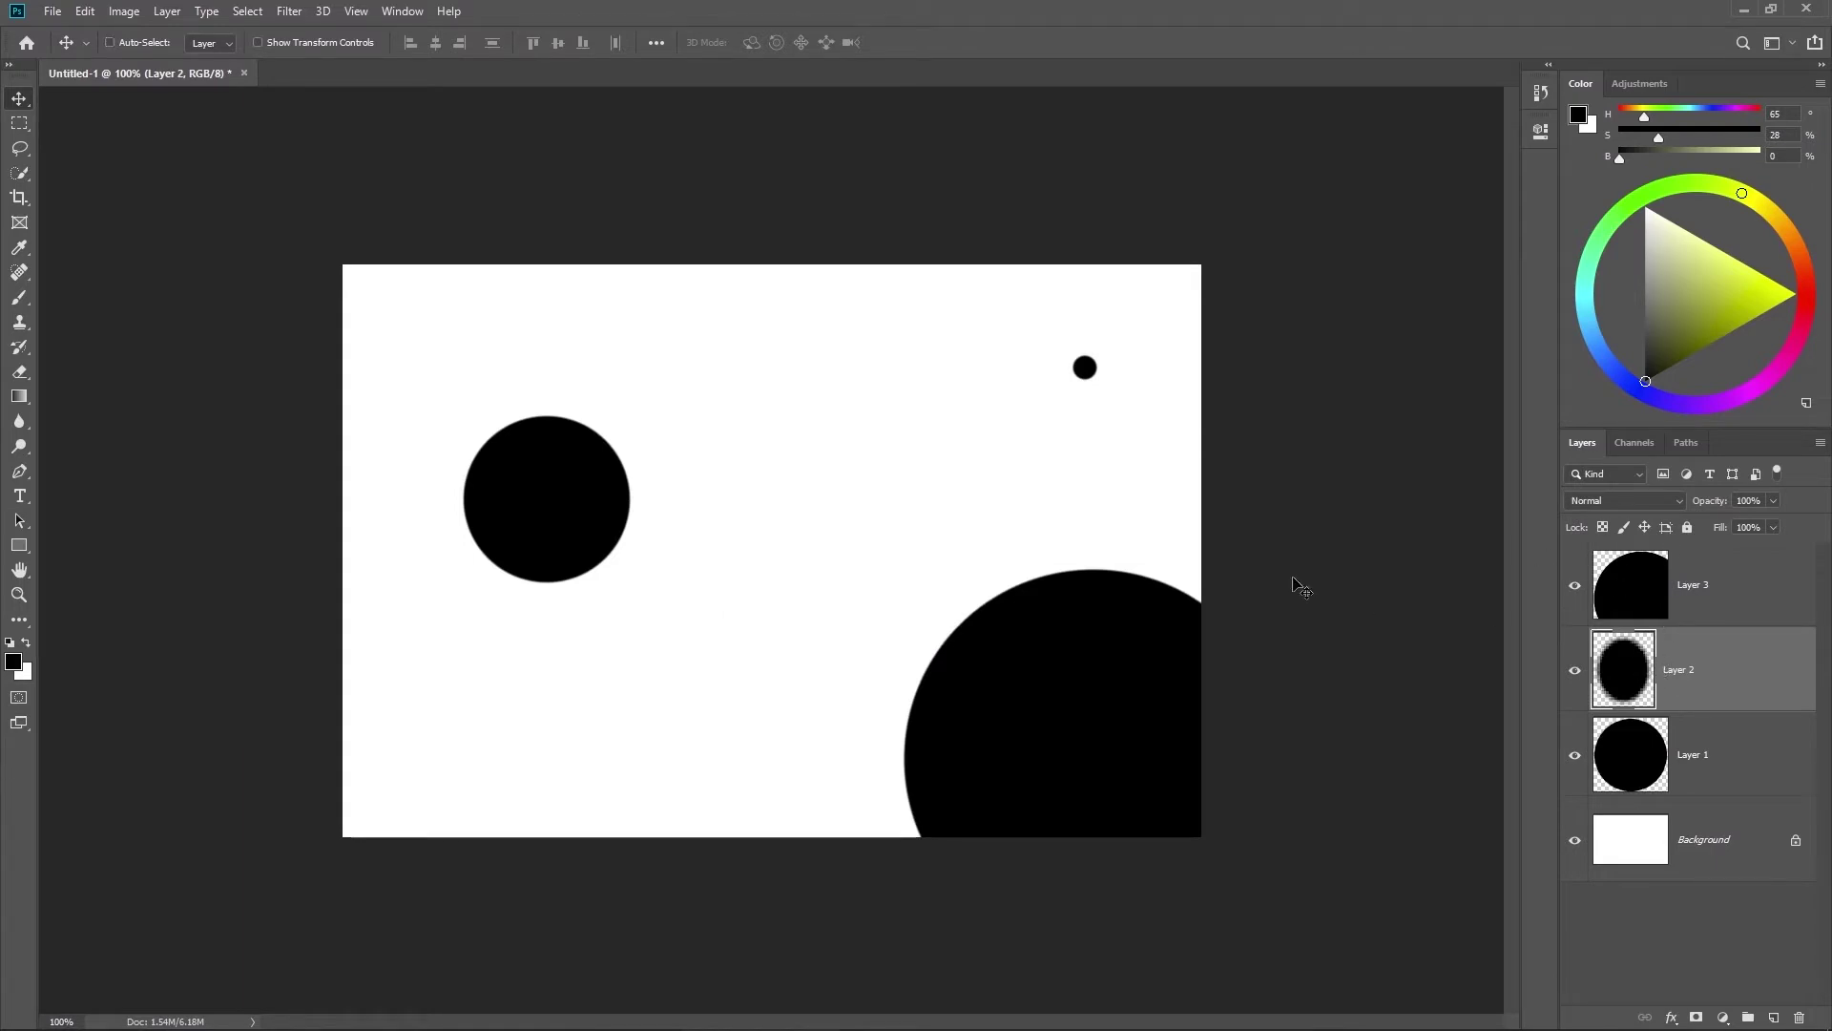
Step: Add a layer above Layer 2 and paint a small black scribble just below the canvas centre with a much smaller brush
key("ctrl+shift+alt+n")
key("b")
key("bracketleft")
key("bracketleft")
key("bracketleft")
key("bracketleft")
key("bracketleft")
key("bracketleft")
key("bracketleft")
key("bracketleft")
key("bracketleft")
key("bracketleft")
key("bracketleft")
key("bracketleft")
key("bracketleft")
key("bracketleft")
key("bracketleft")
key("bracketleft")
key("bracketleft")
key("bracketleft")
key("bracketleft")
key("bracketleft")
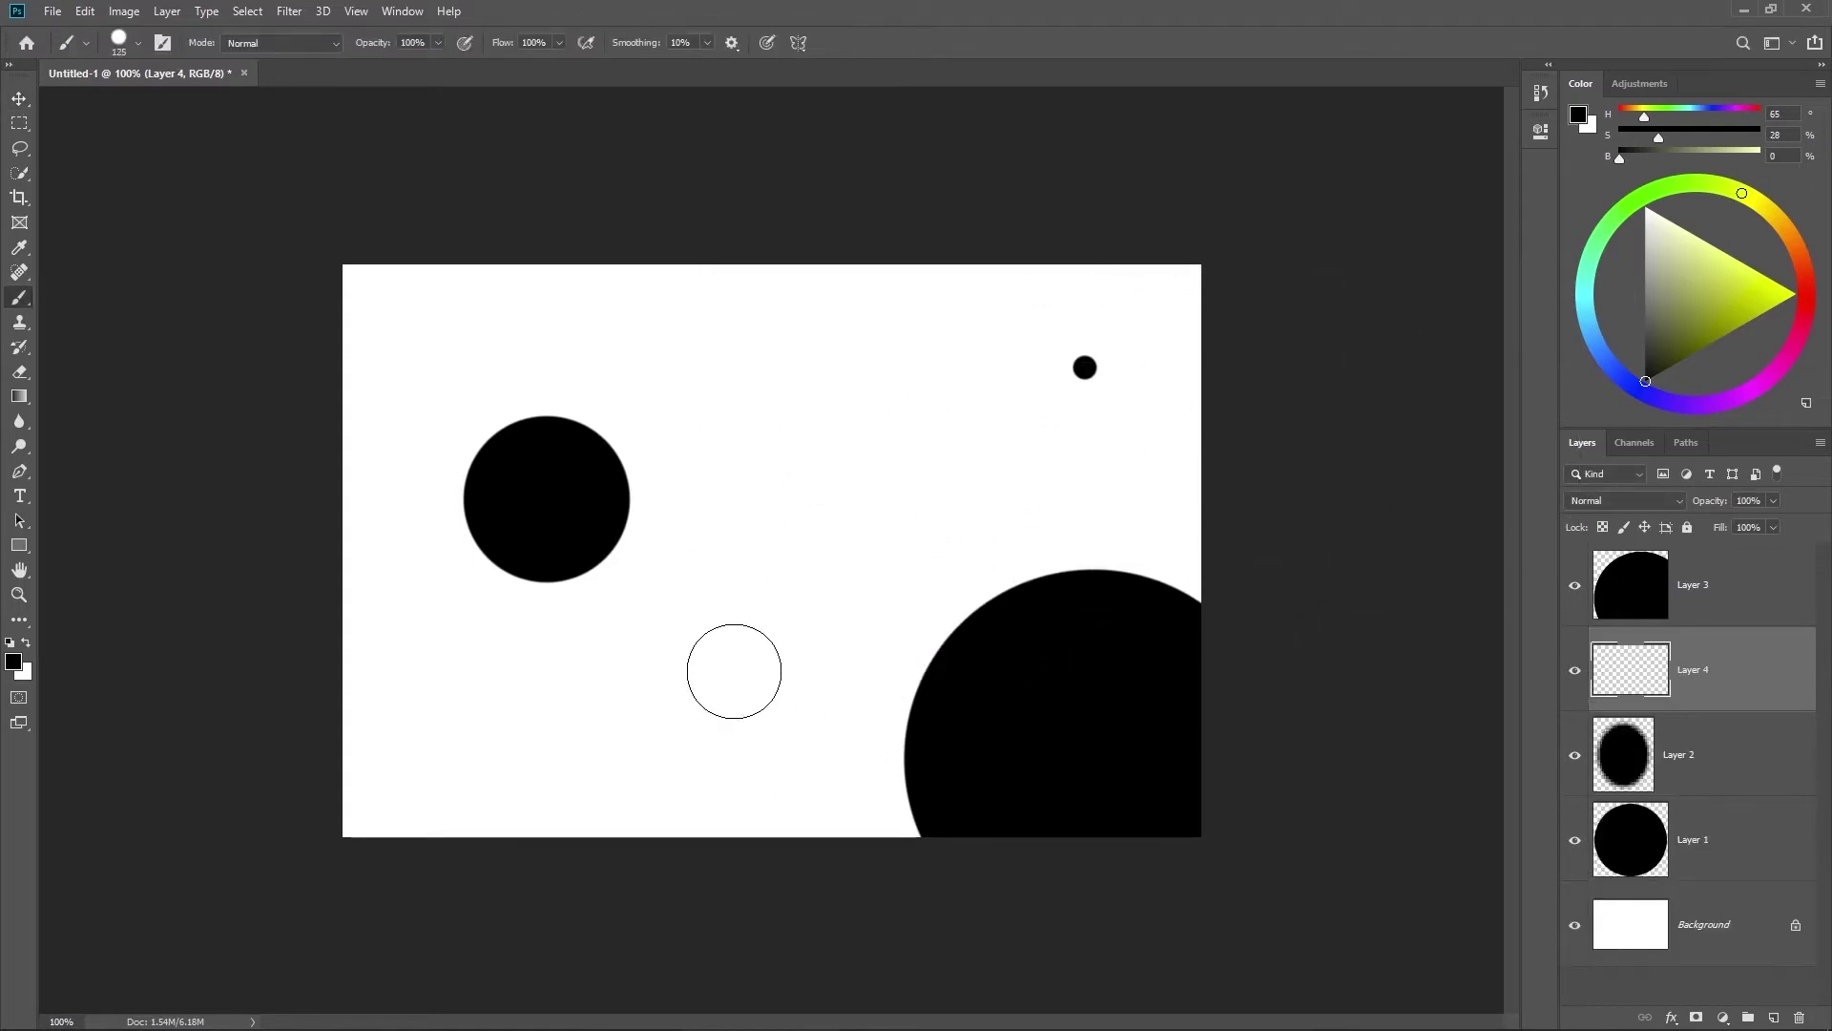
left_click_drag(699, 670, 782, 640)
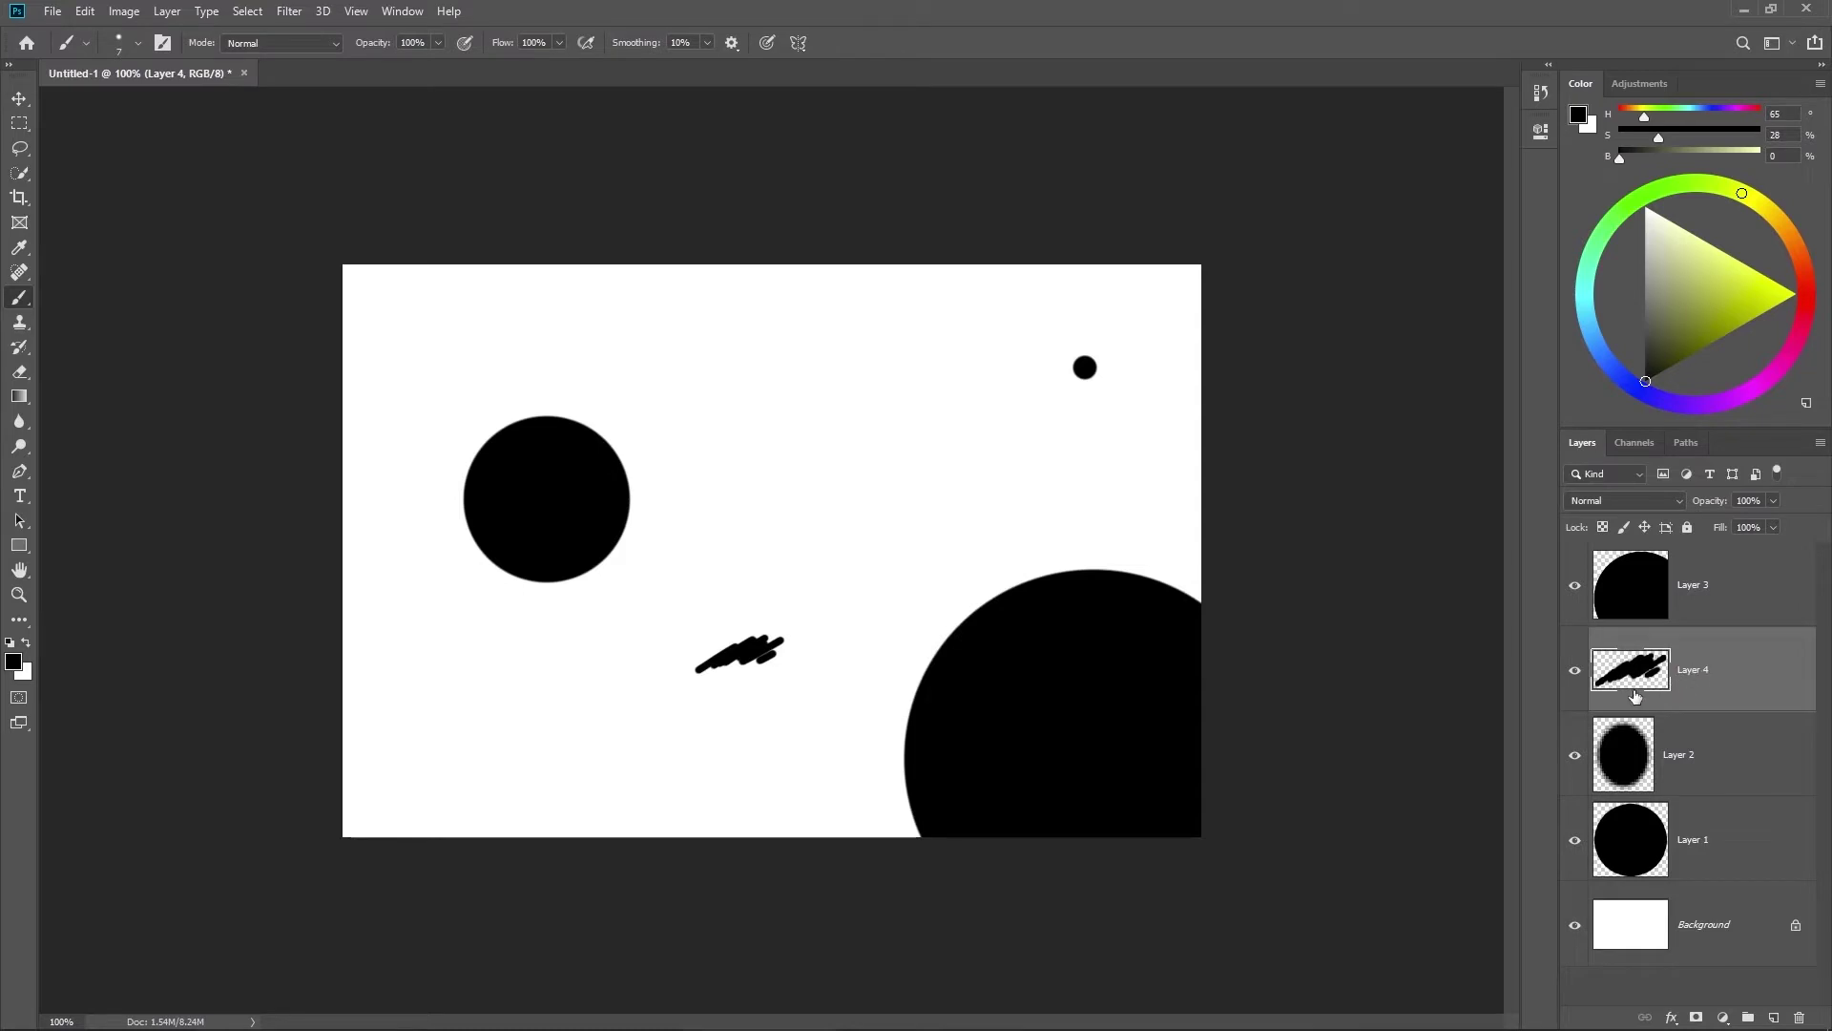
Step: Add a layer above Layer 3 and paint one big black dot at the canvas's upper centre with a 300 px brush
left_click(1632, 572)
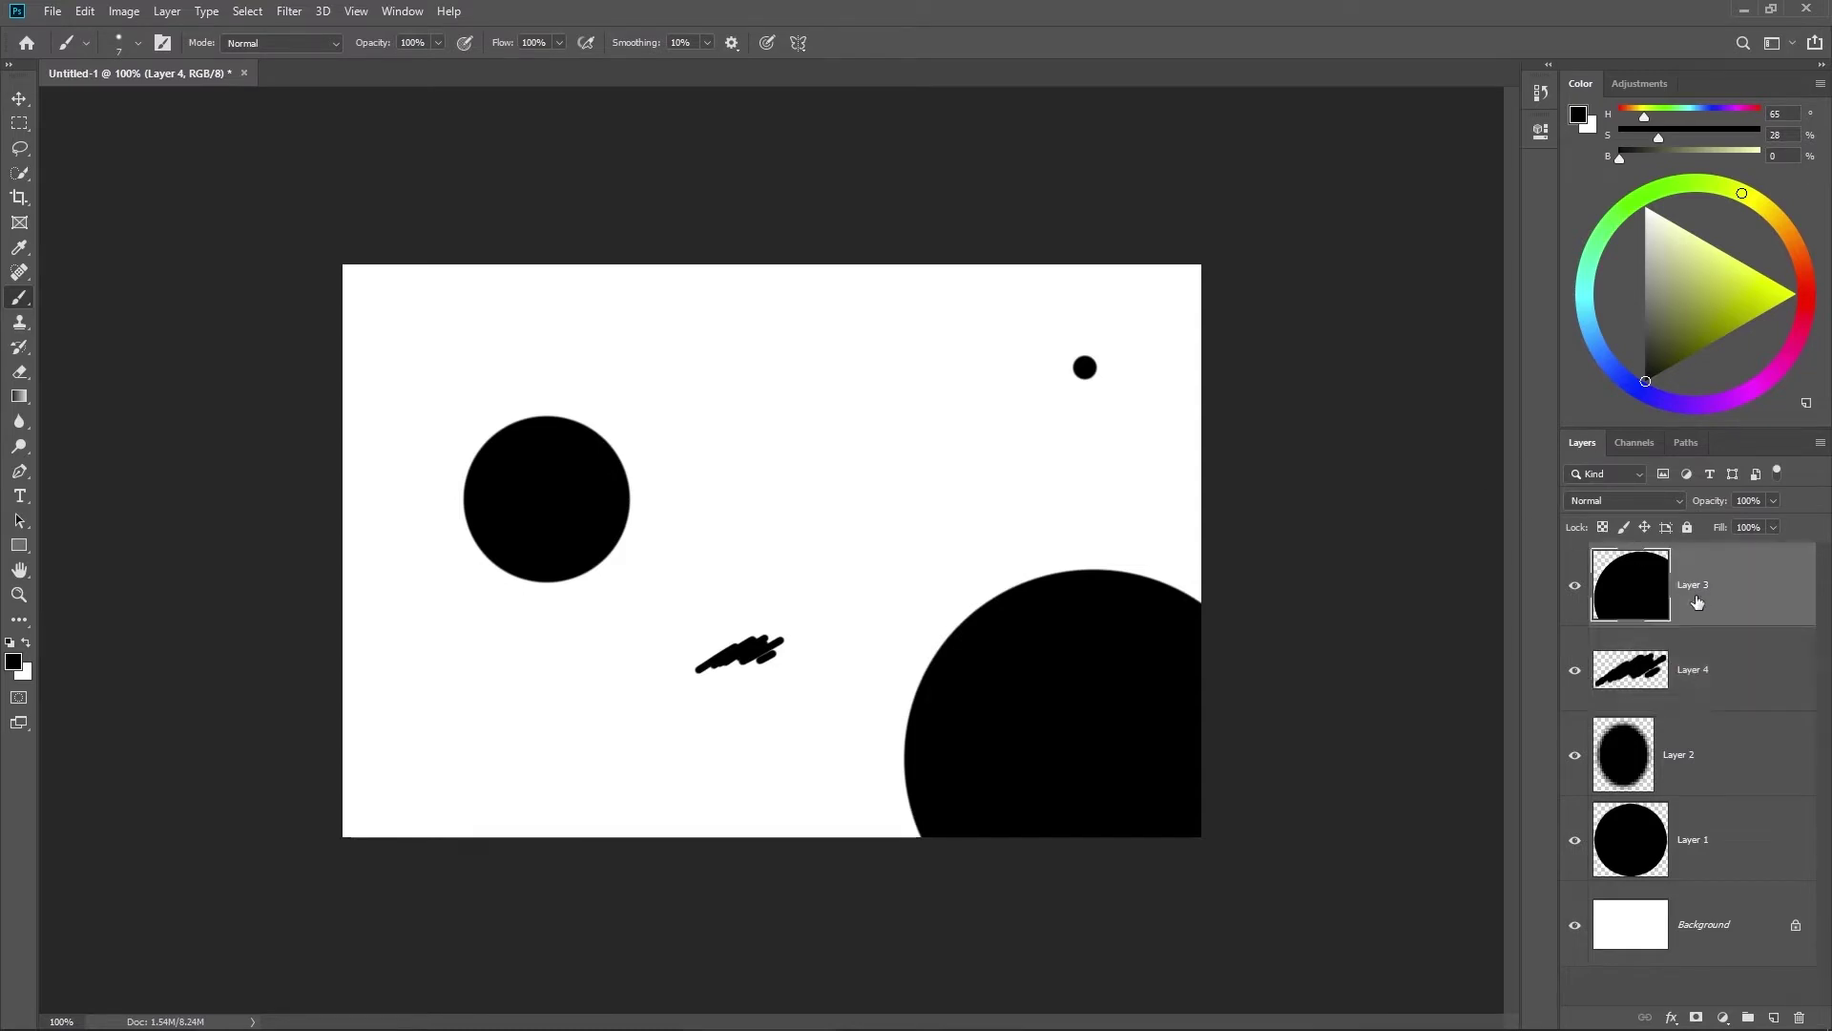
key("ctrl+shift+n")
key("Return")
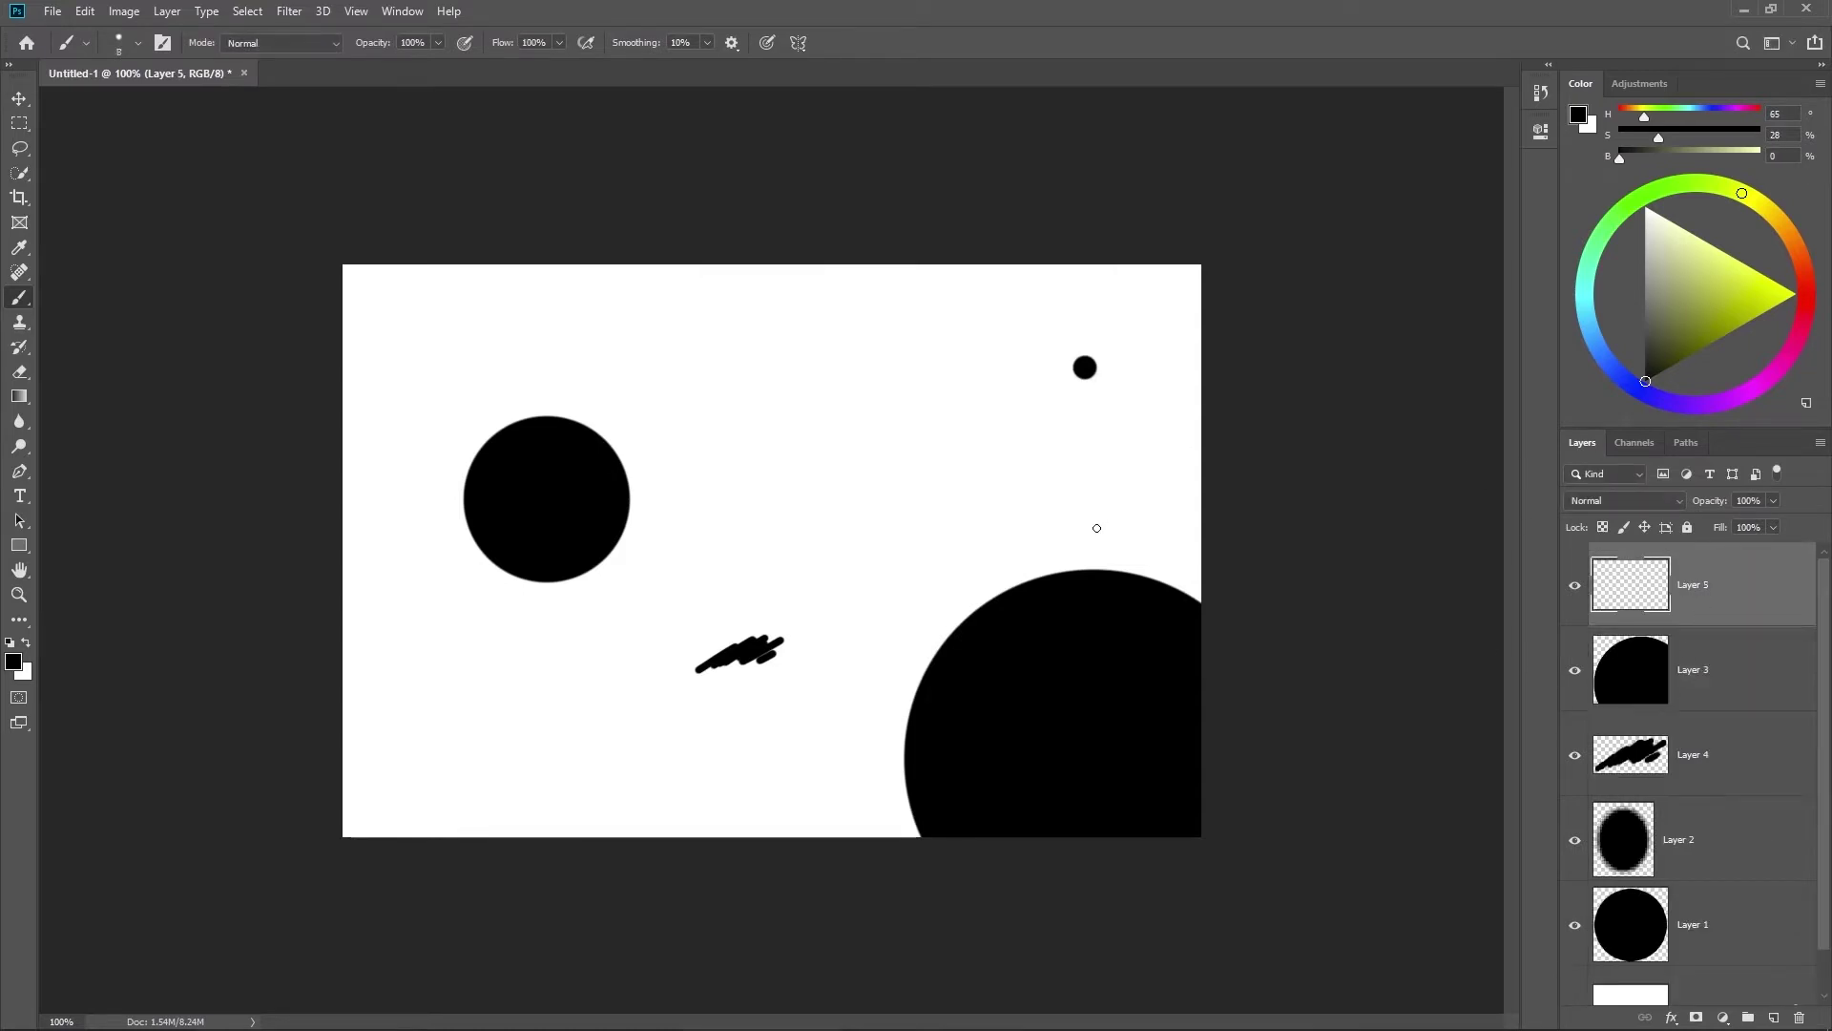
key("bracketright")
key("bracketright")
key("bracketright")
key("bracketright")
key("bracketright")
key("bracketright")
key("bracketright")
key("bracketright")
key("bracketright")
key("bracketright")
key("bracketright")
key("bracketright")
key("bracketright")
key("bracketright")
left_click(768, 485)
key("ctrl+z")
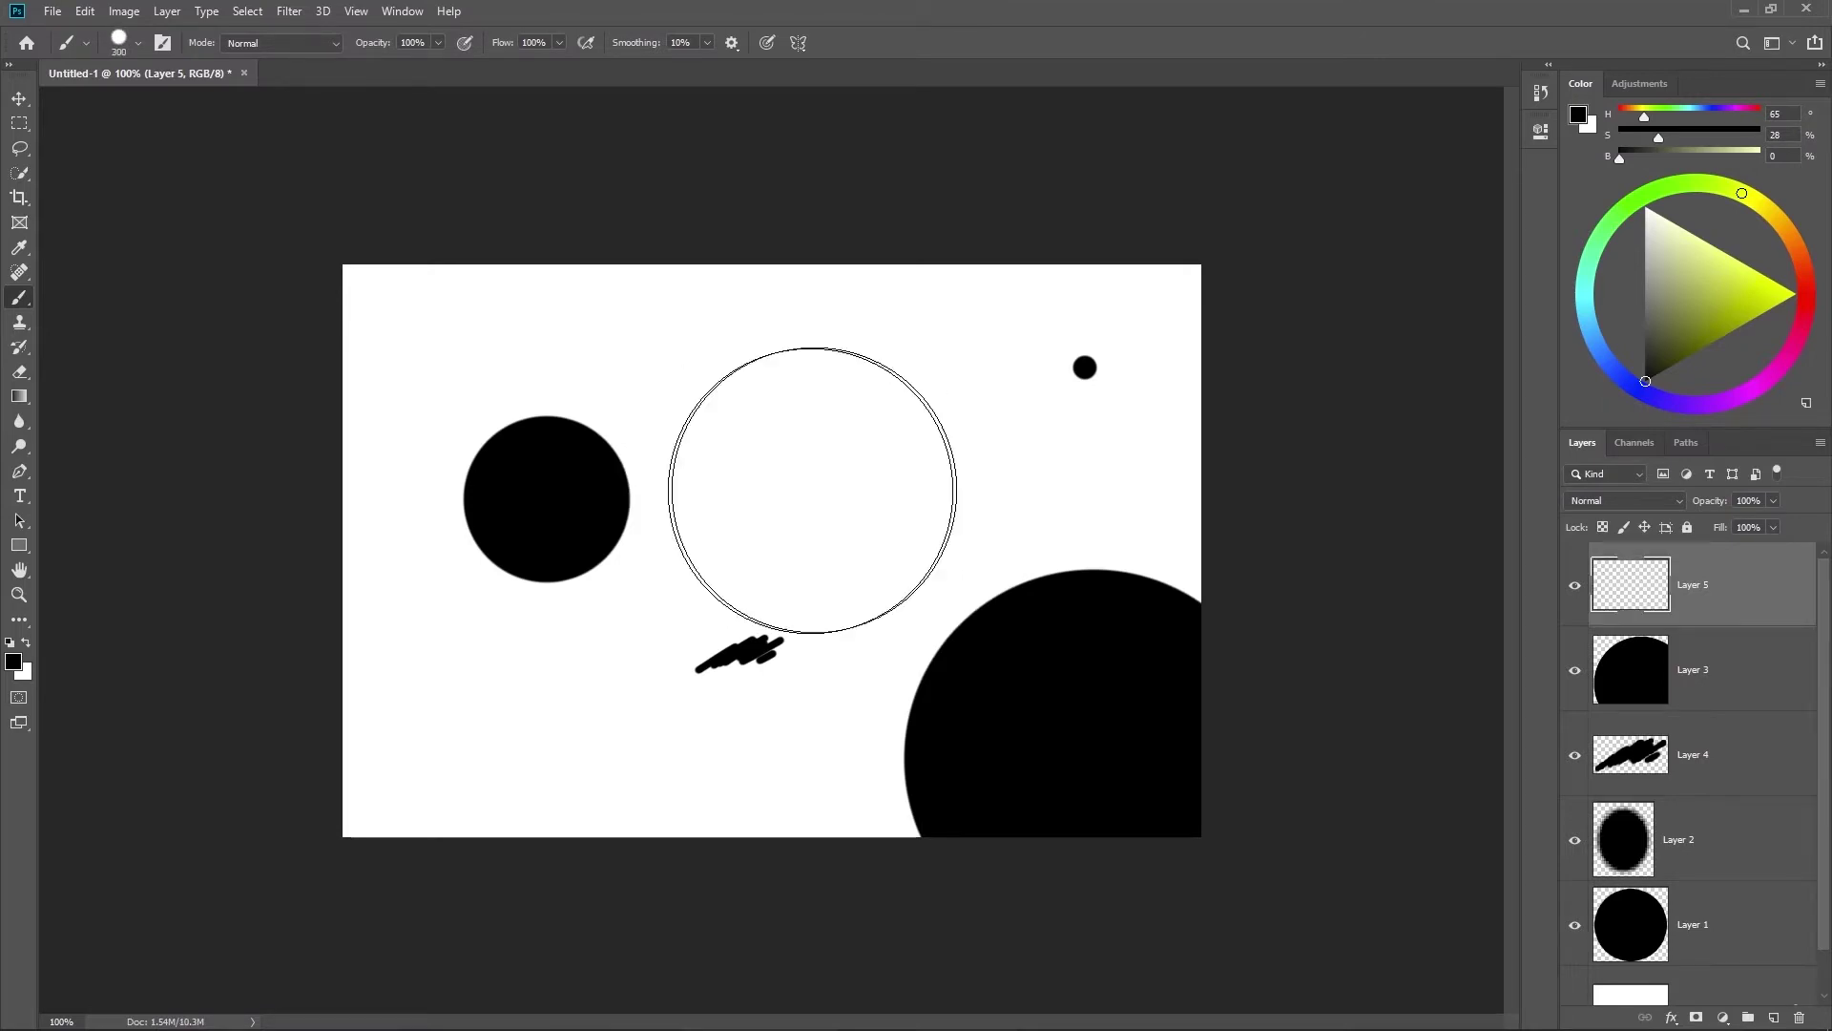
left_click(815, 490)
Step: Select Layer 1 with the Move tool active, and switch to the layer of the very large dot by picking it on the canvas
key("v")
left_click(1681, 921)
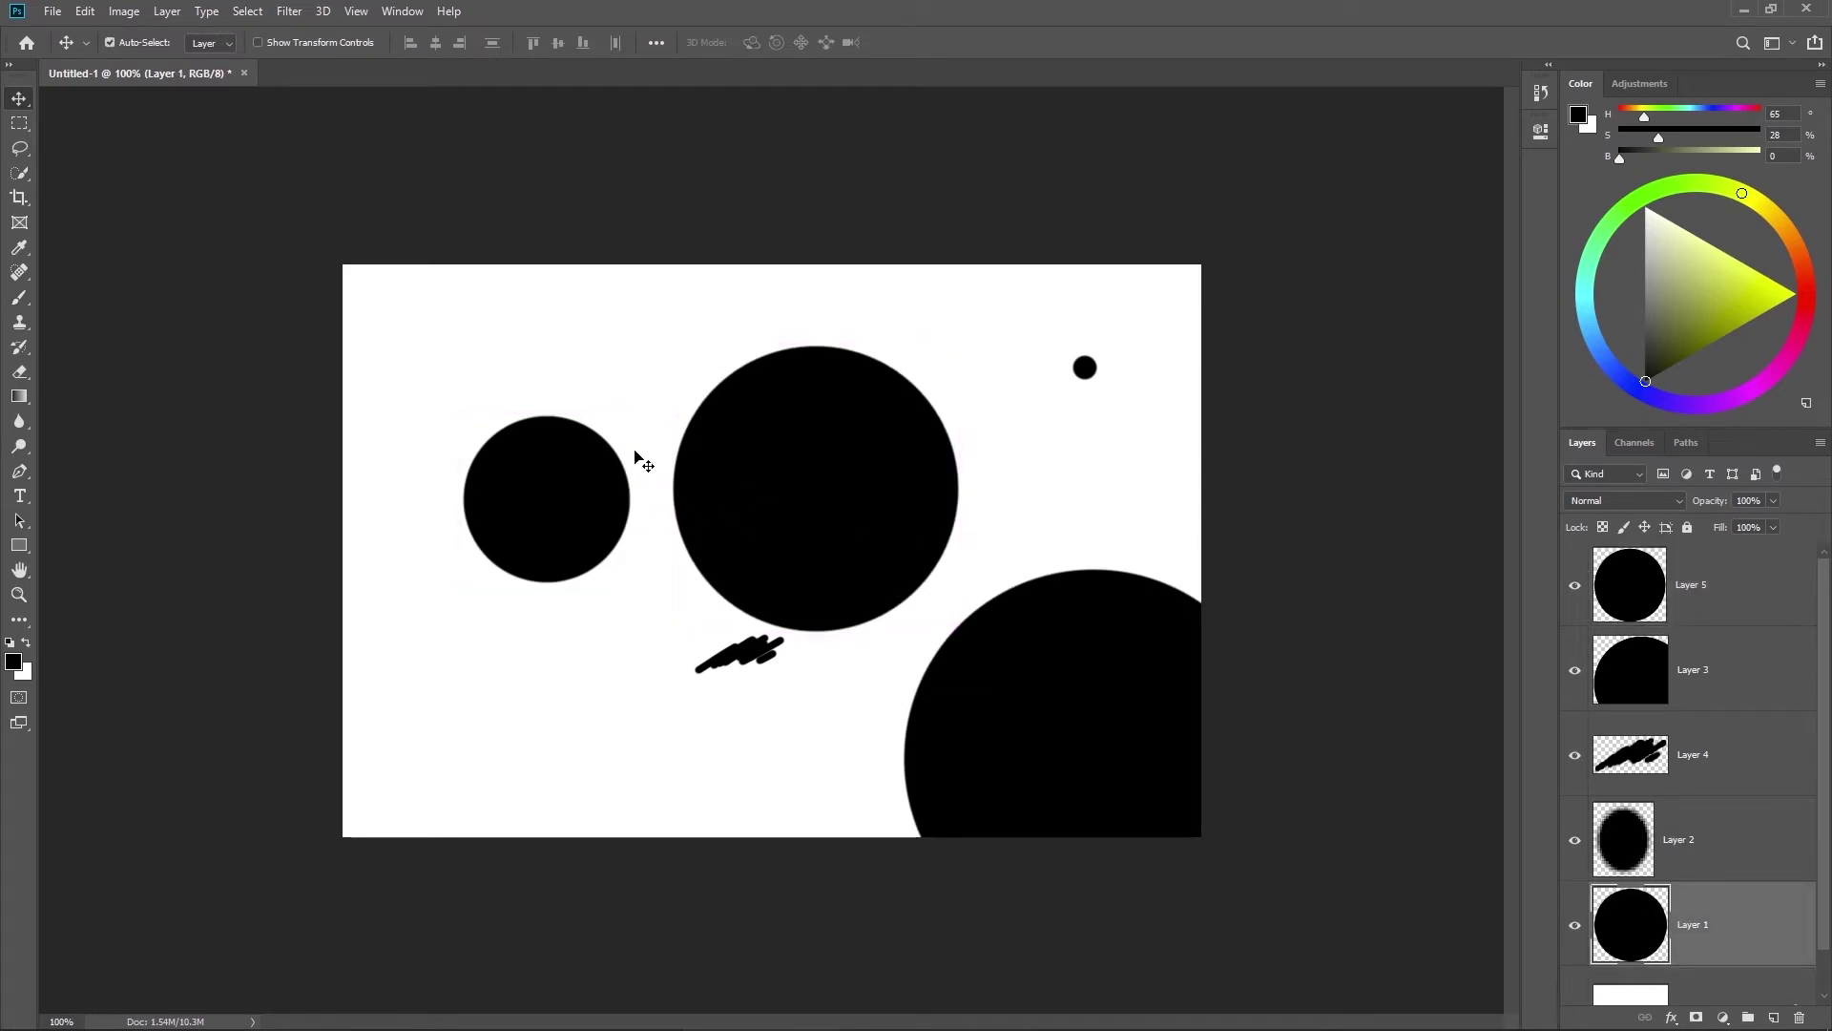
left_click(1063, 593)
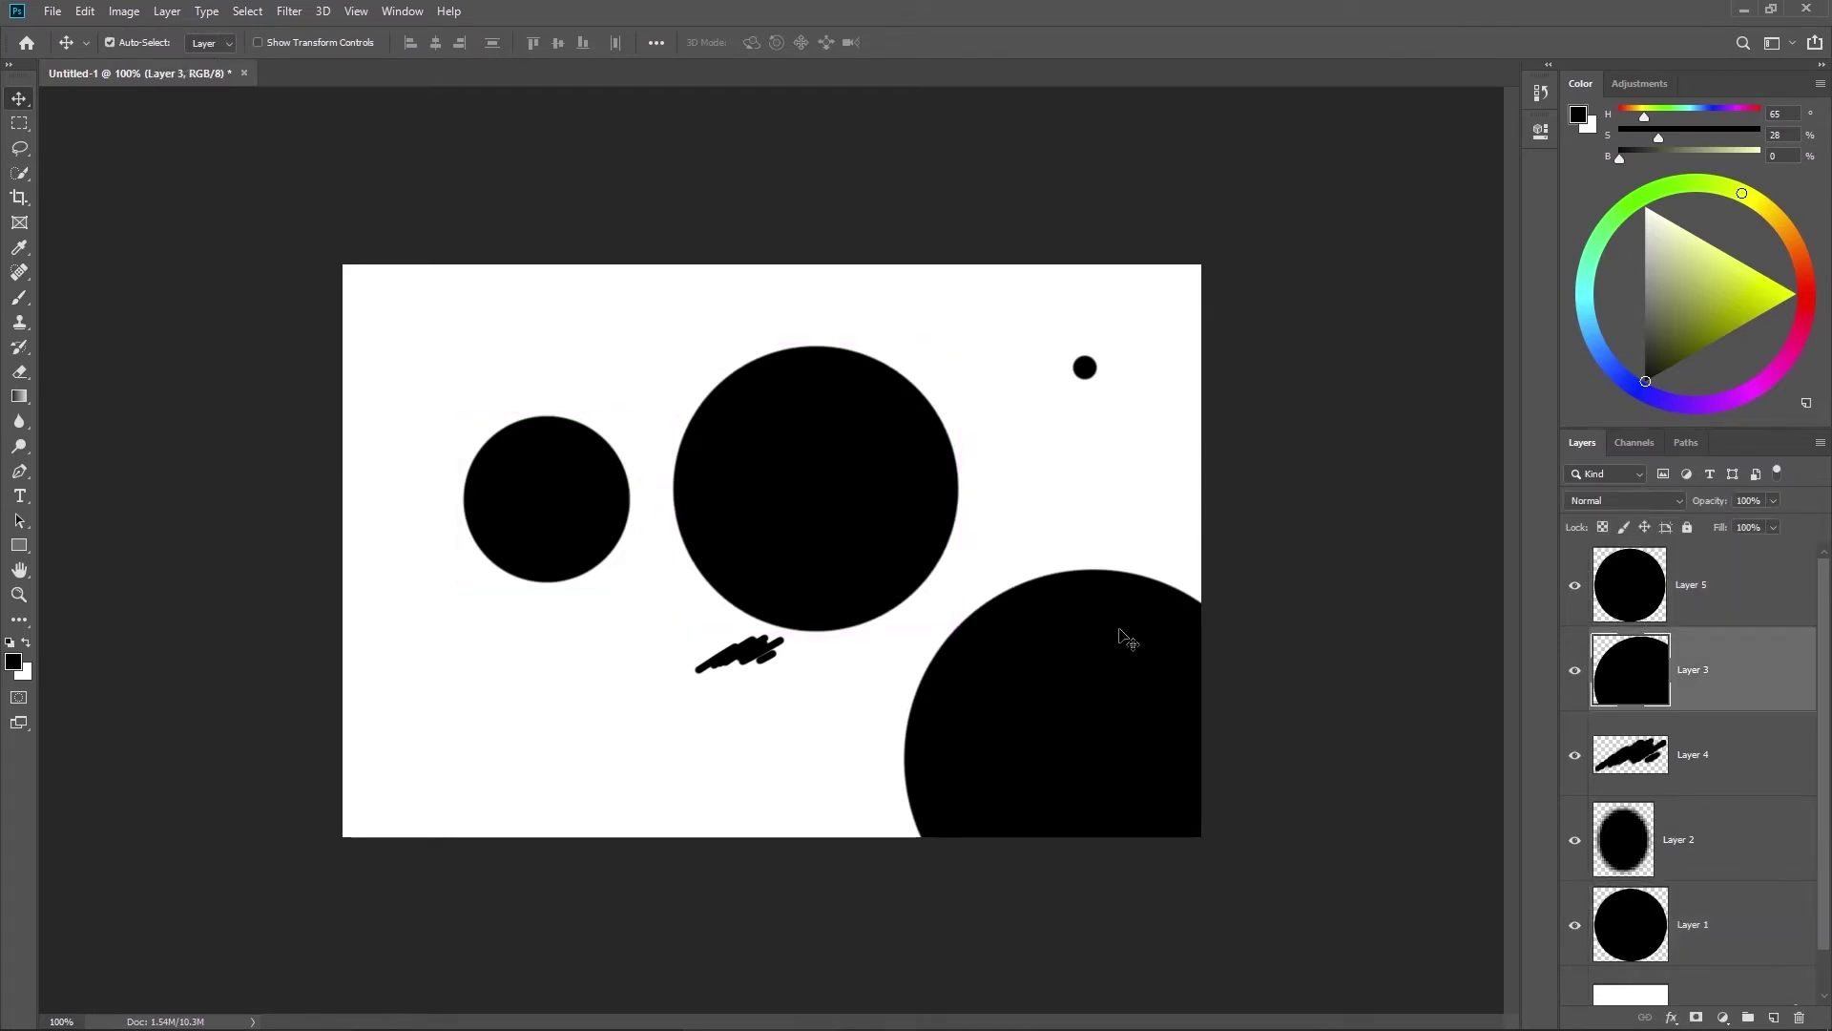
Step: Group Layer 5 through Layer 1, hide the group, and place a new empty layer above it
left_click(1785, 592)
scroll(1777, 782, "down", 1)
left_click(1684, 906, "shift")
key("ctrl+g")
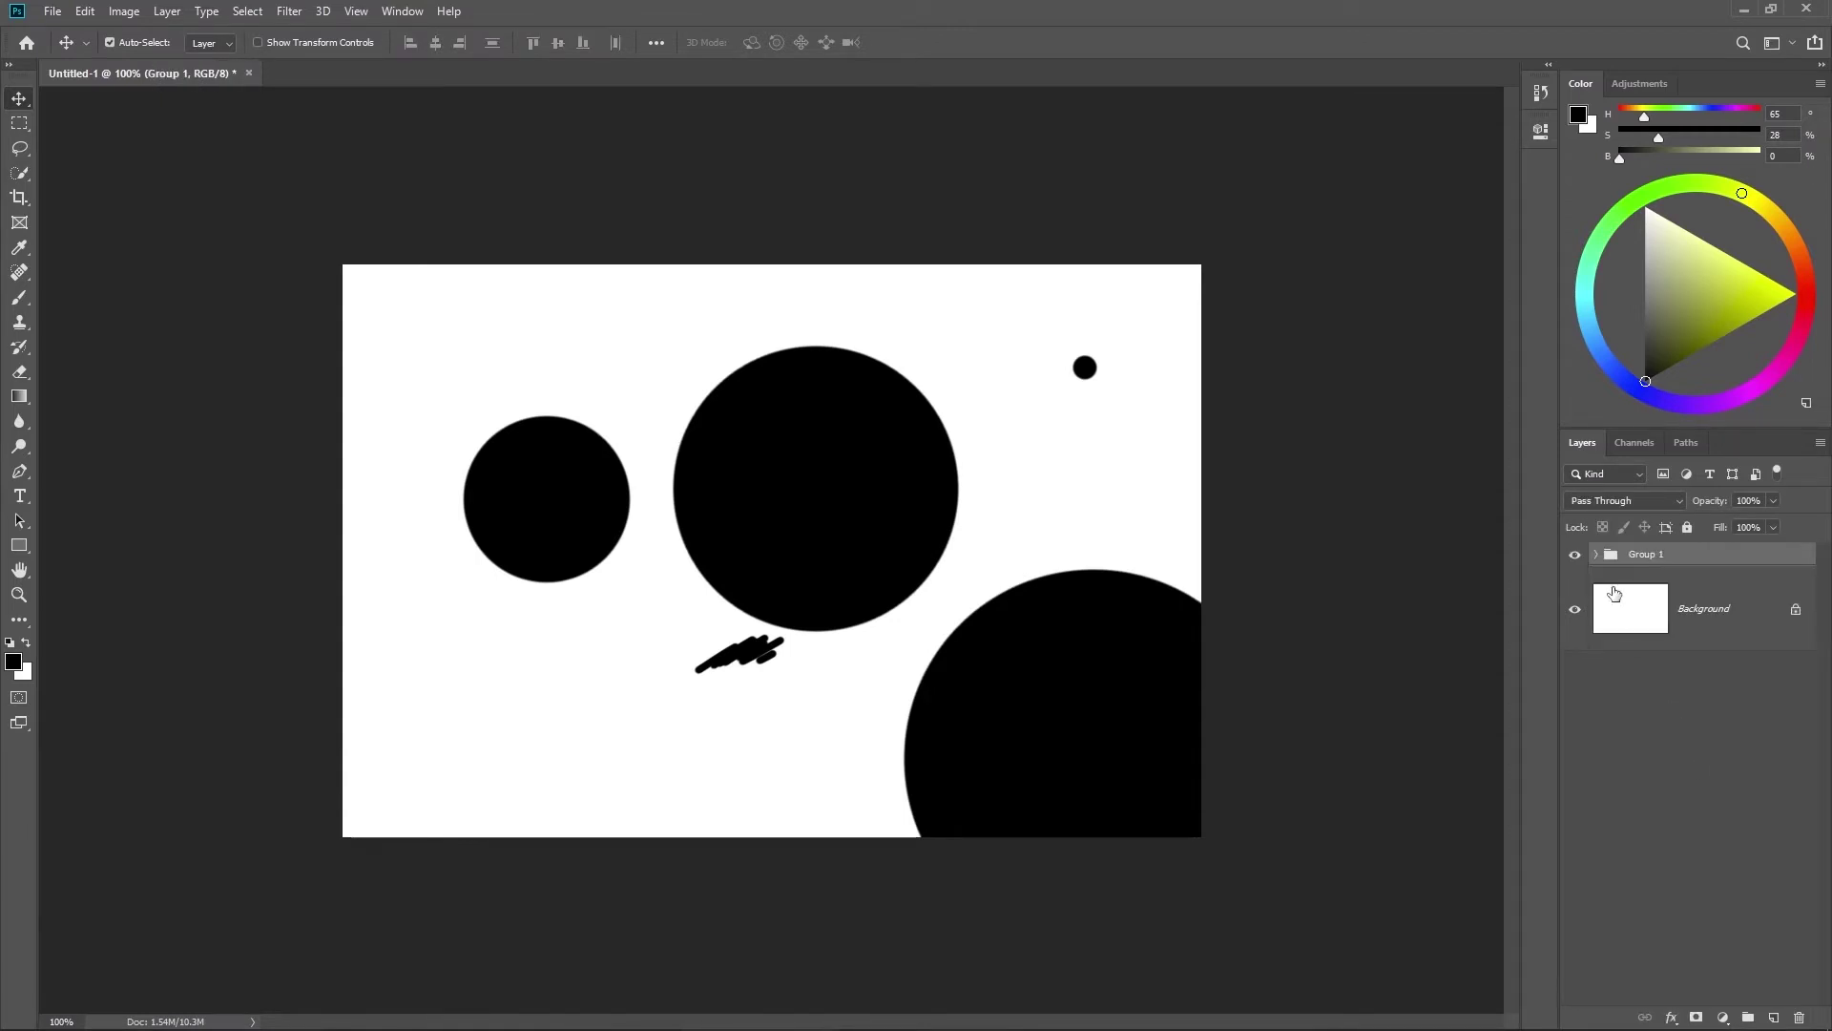
left_click(1575, 554)
key("ctrl+shift+n")
key("Return")
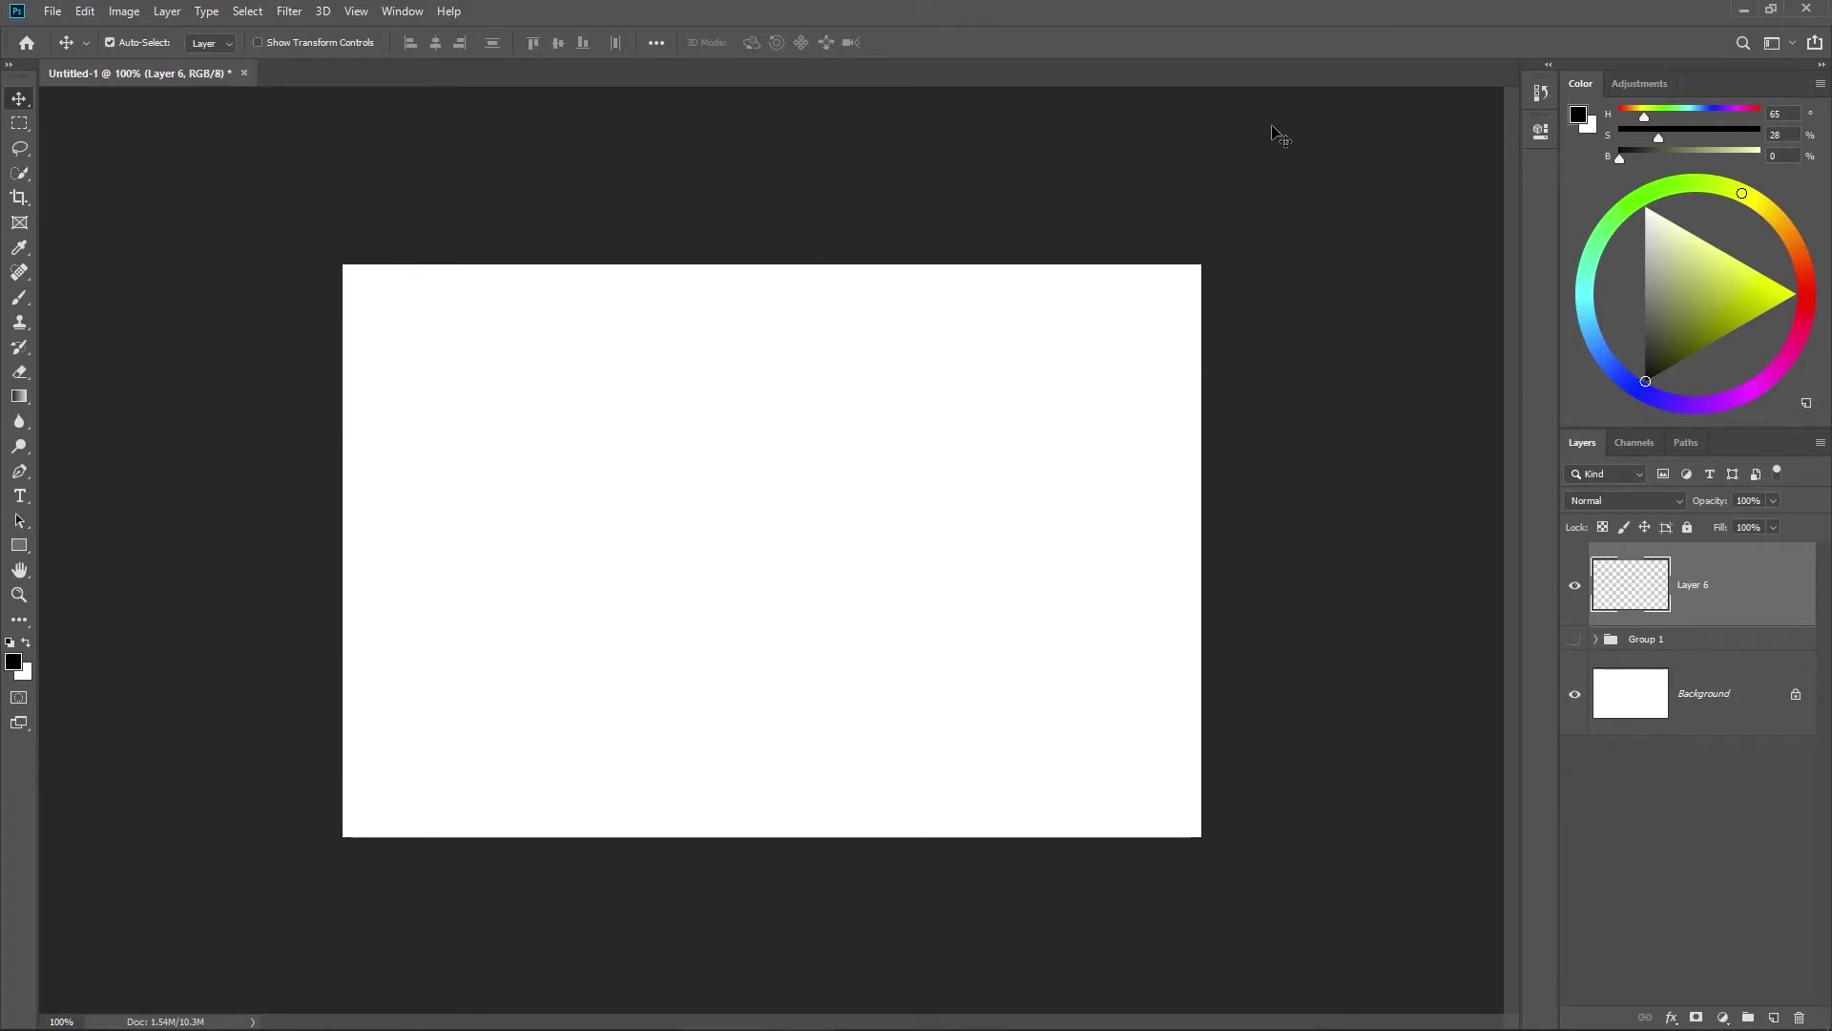
Step: Show the Actions panel, dock it in its own group below the other collapsed panel icons, and make it much taller
left_click(403, 13)
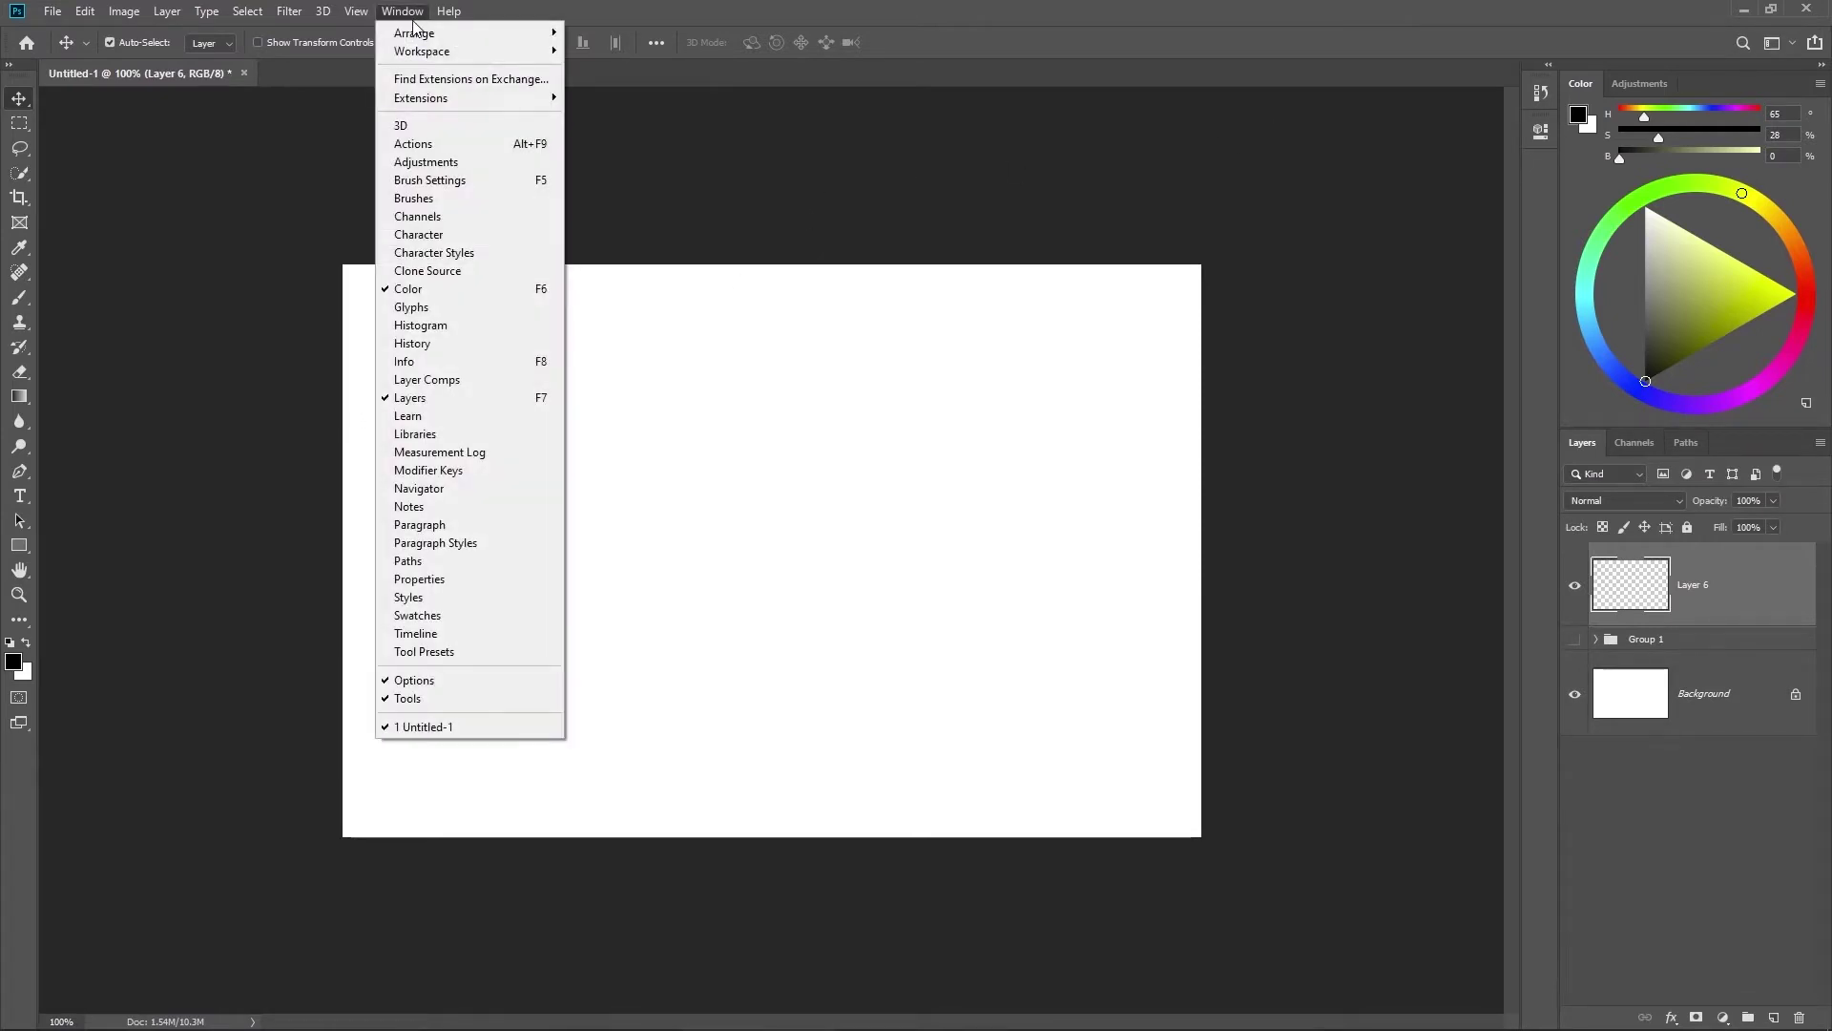
left_click(506, 146)
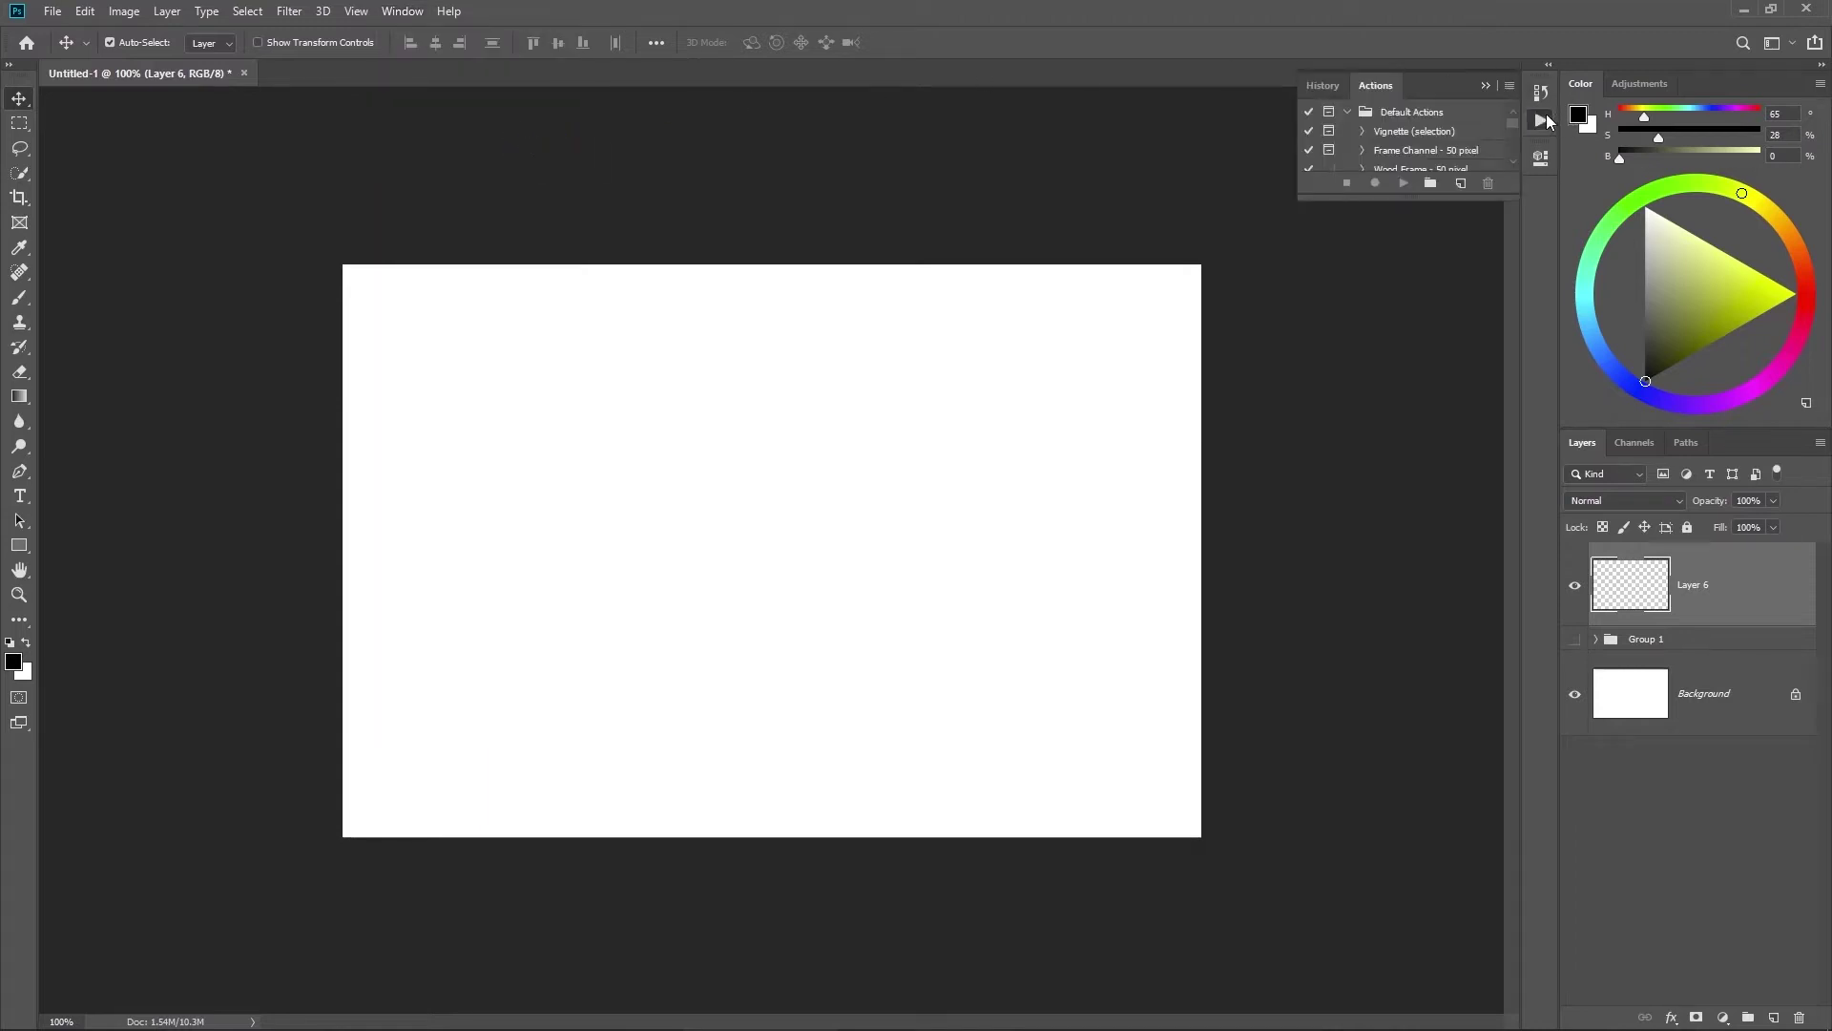
left_click_drag(1546, 116, 1543, 194)
left_click(1540, 176)
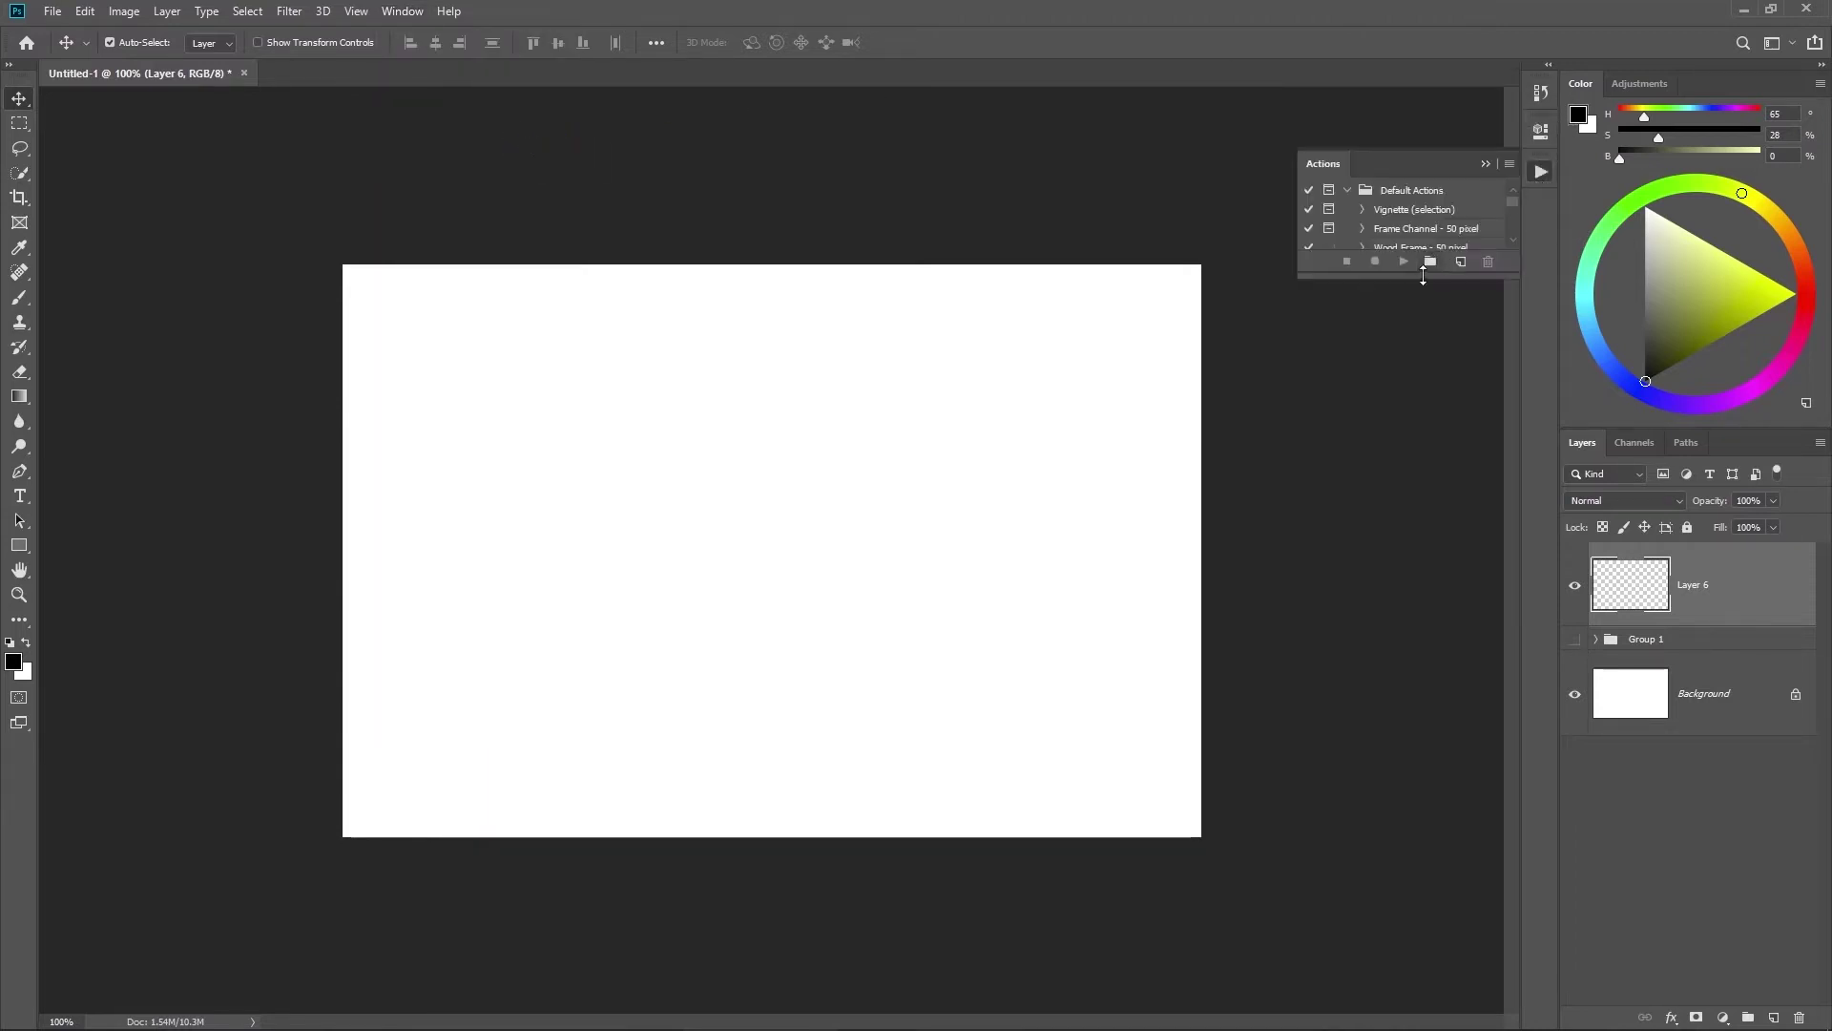
left_click_drag(1419, 276, 1417, 629)
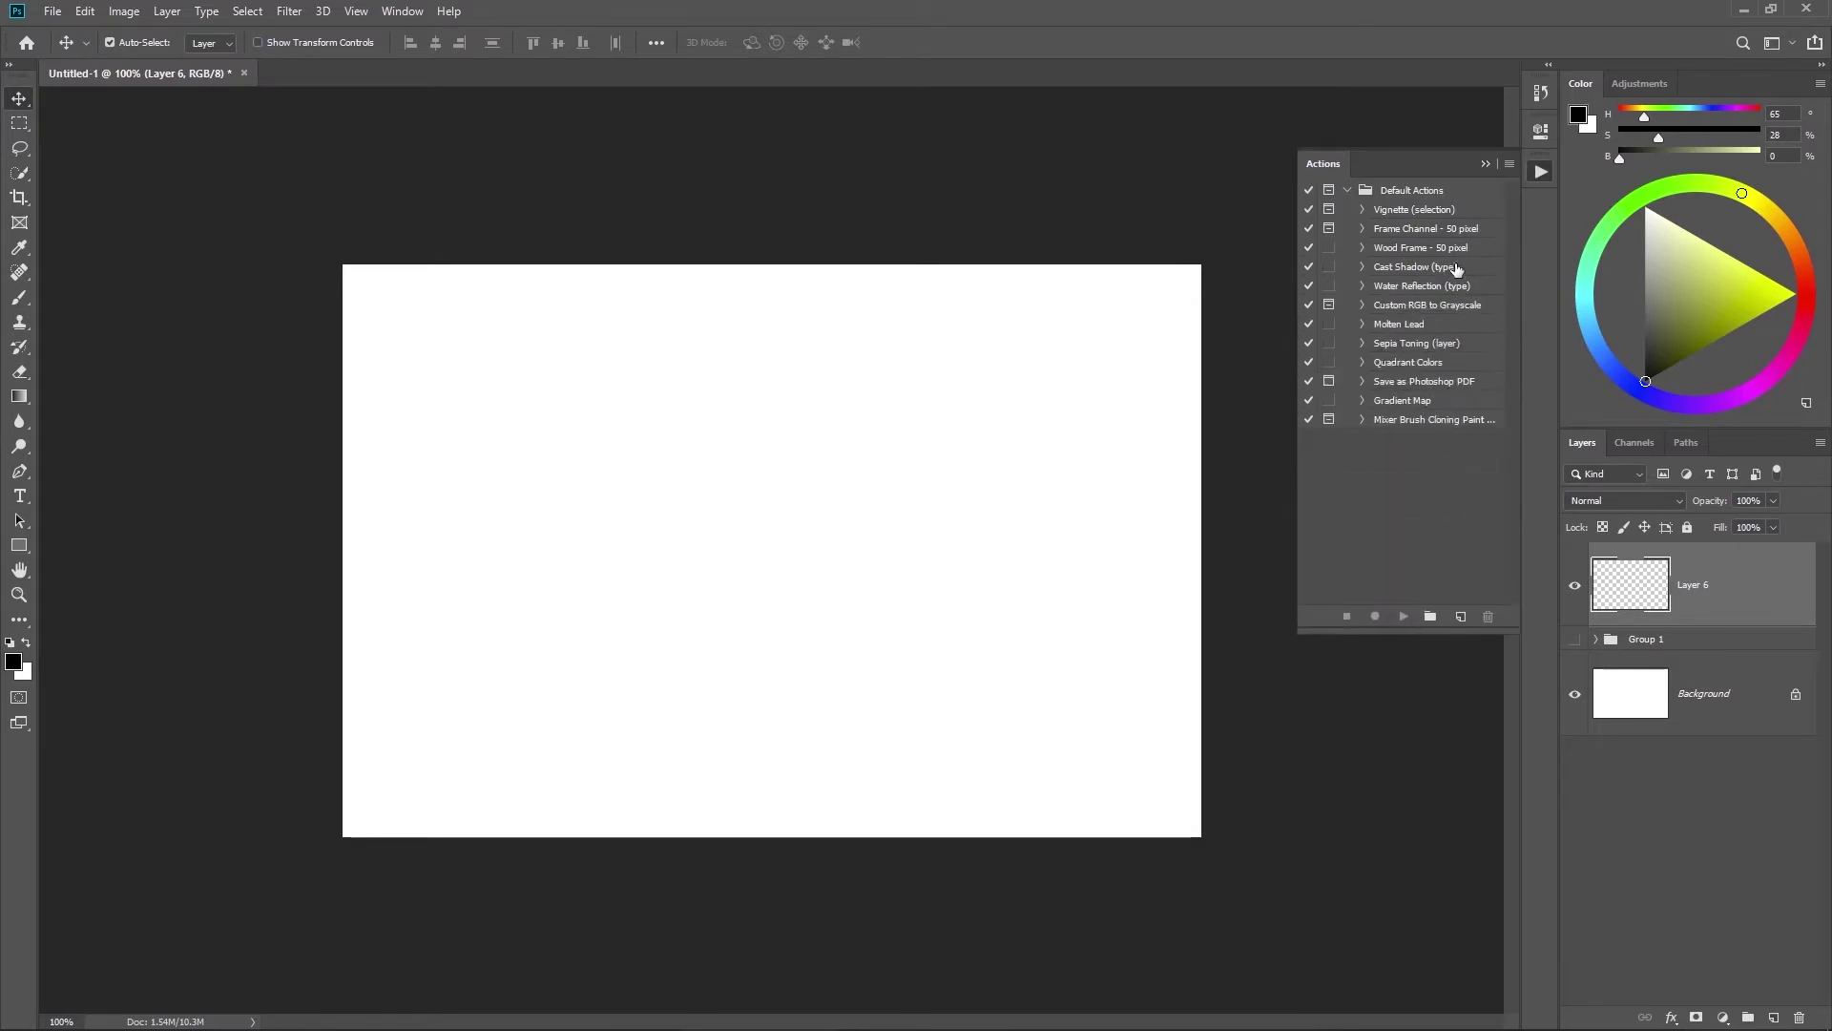
Step: Delete the Default Actions set from the Actions panel
left_click(1439, 197)
left_click(1488, 617)
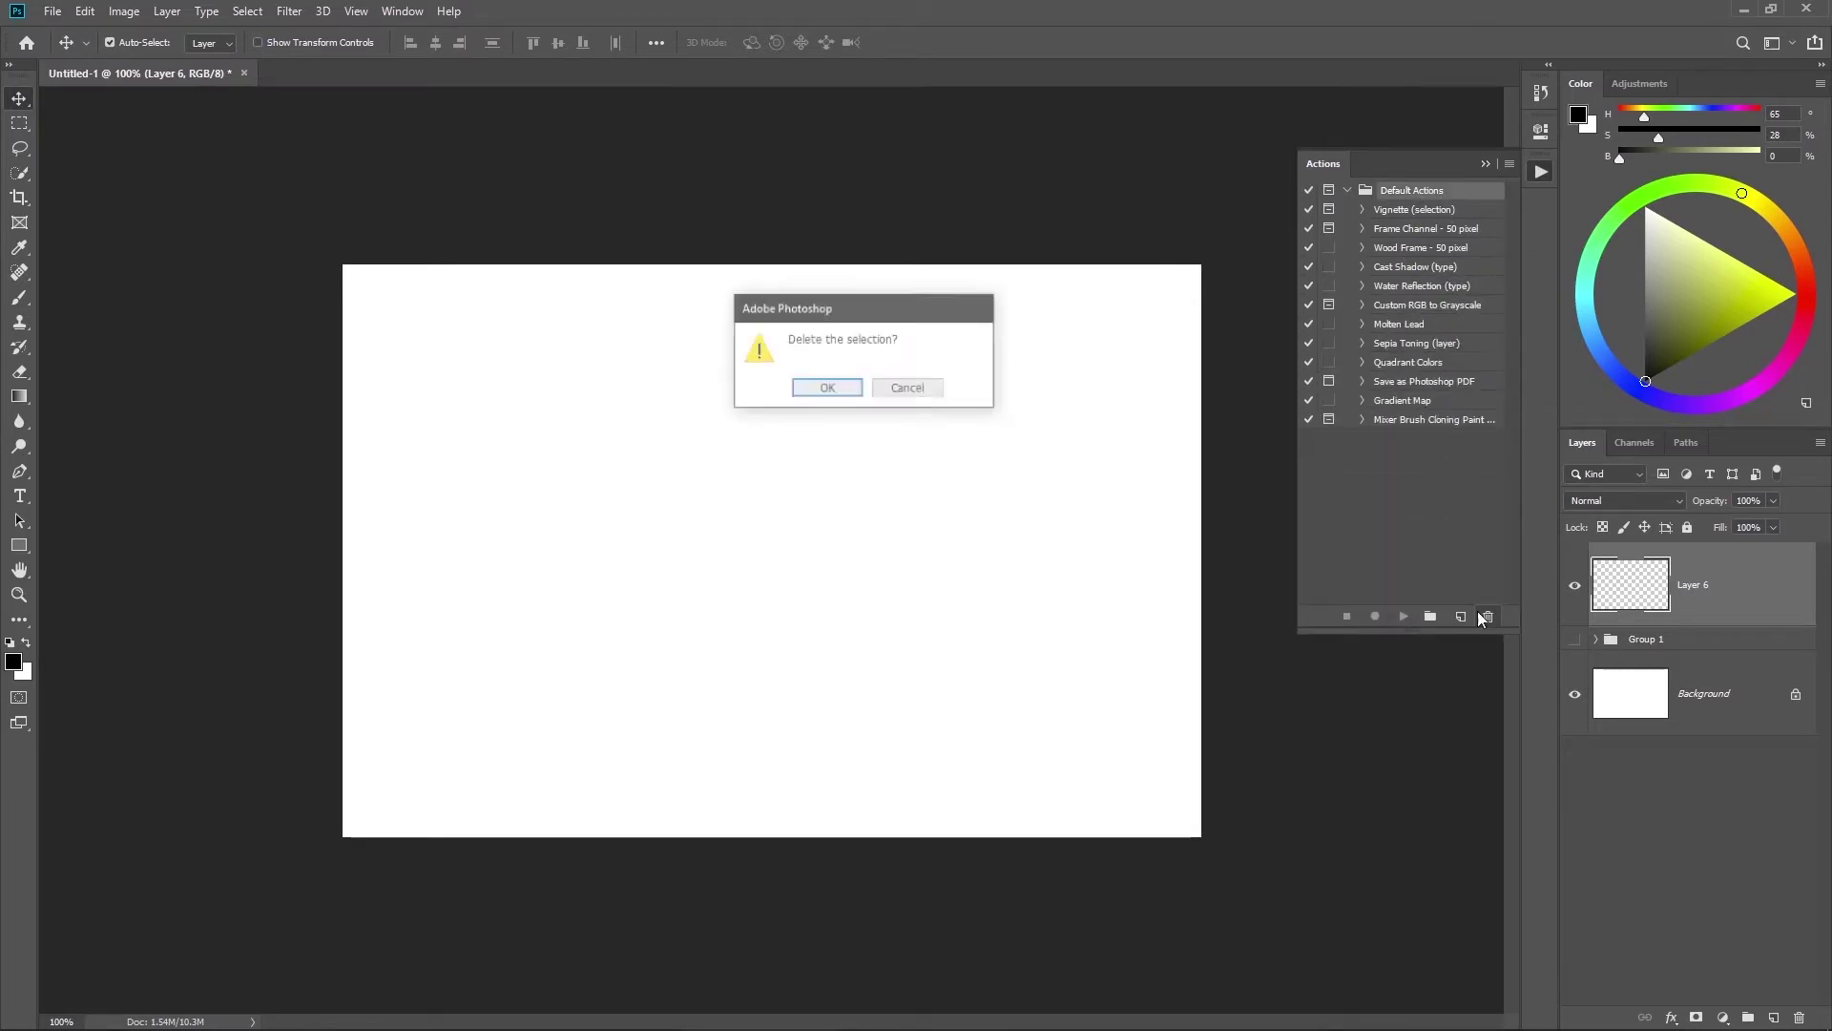
left_click(836, 390)
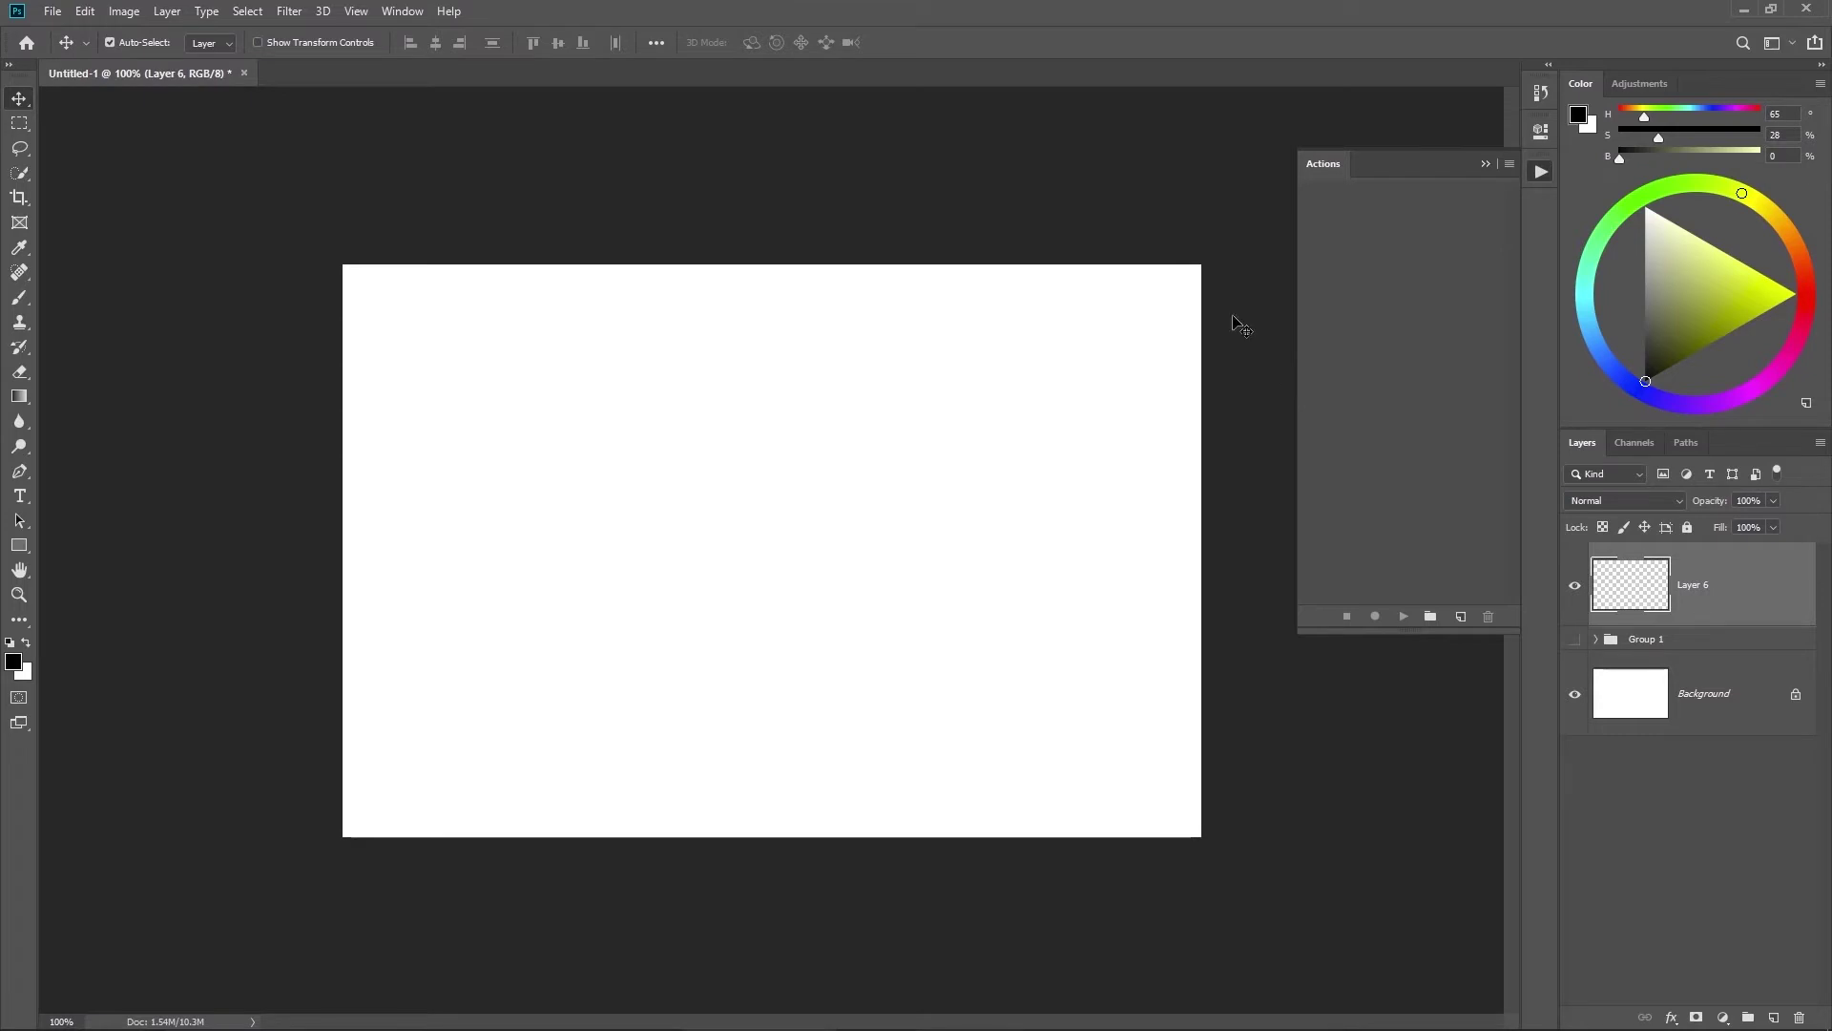
Step: Add a layer and paint a wide teal band (H 180, S 67, B 72) across the upper canvas with a 200 px brush
key("ctrl+shift+n")
key("Return")
key("b")
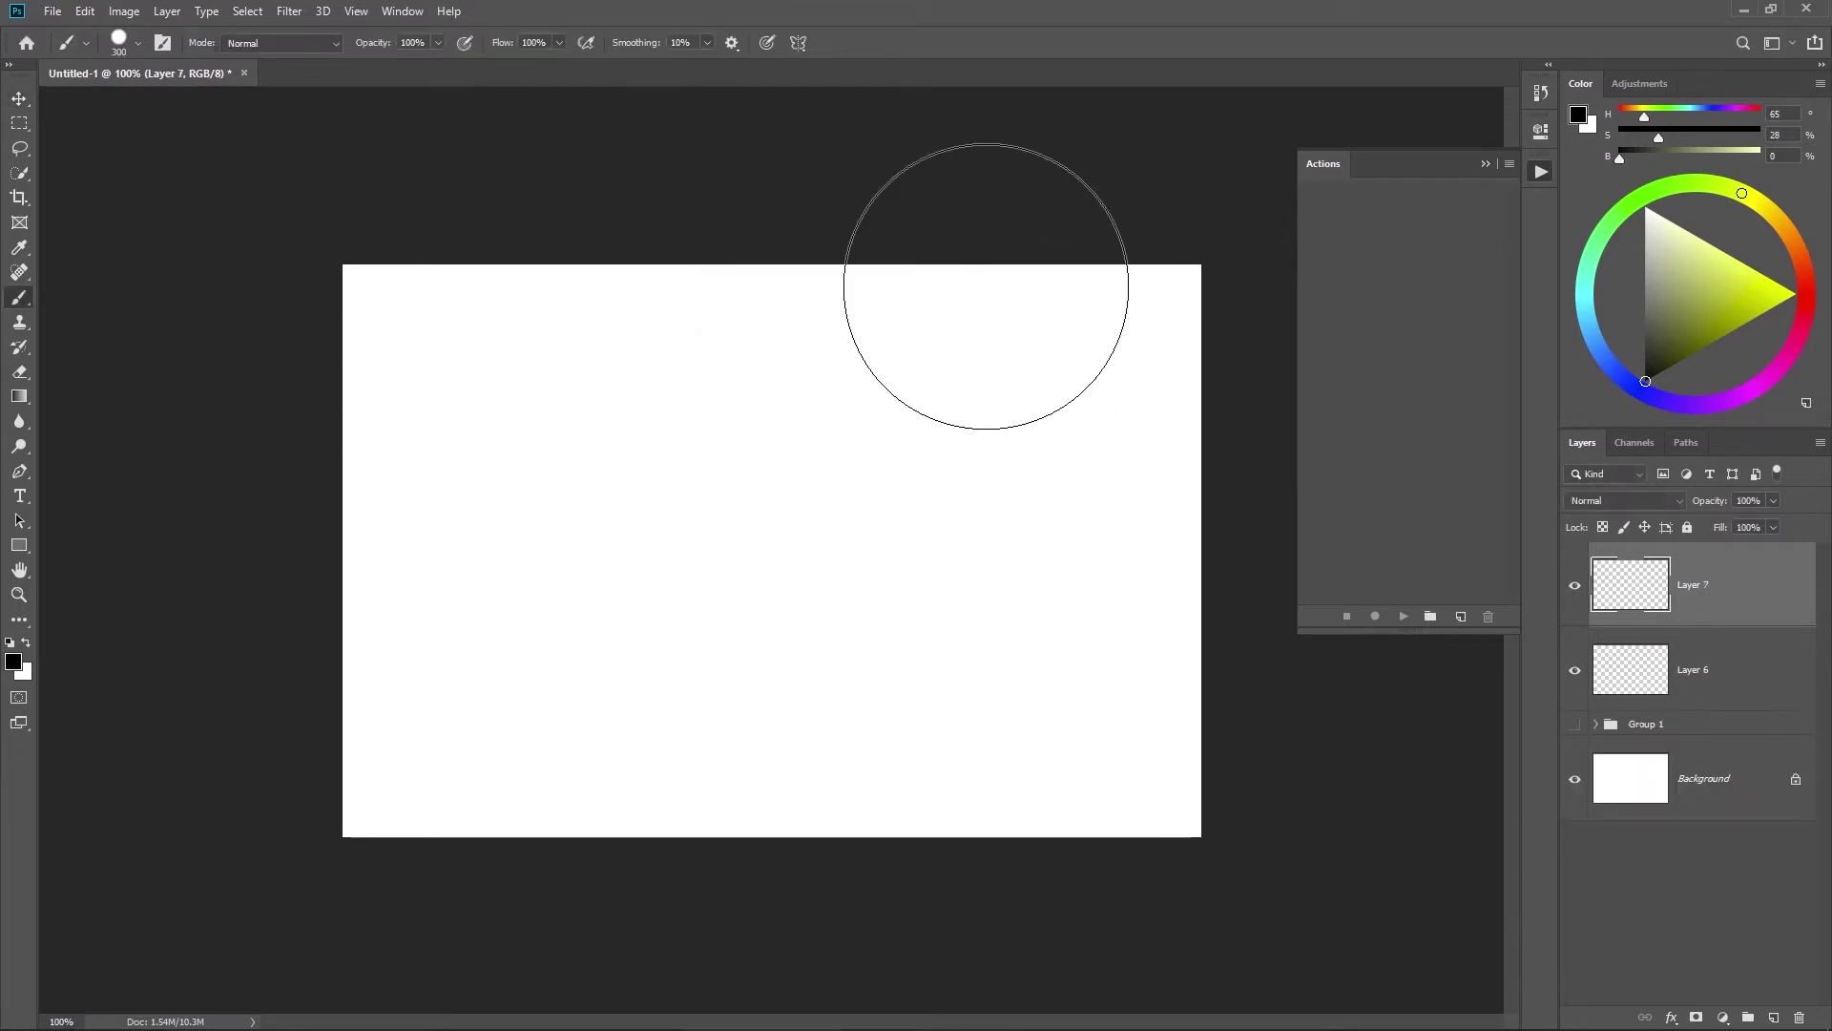
left_click(1718, 298)
key("bracketleft")
key("bracketleft")
key("bracketleft")
key("bracketleft")
key("bracketleft")
key("bracketleft")
key("bracketleft")
key("bracketleft")
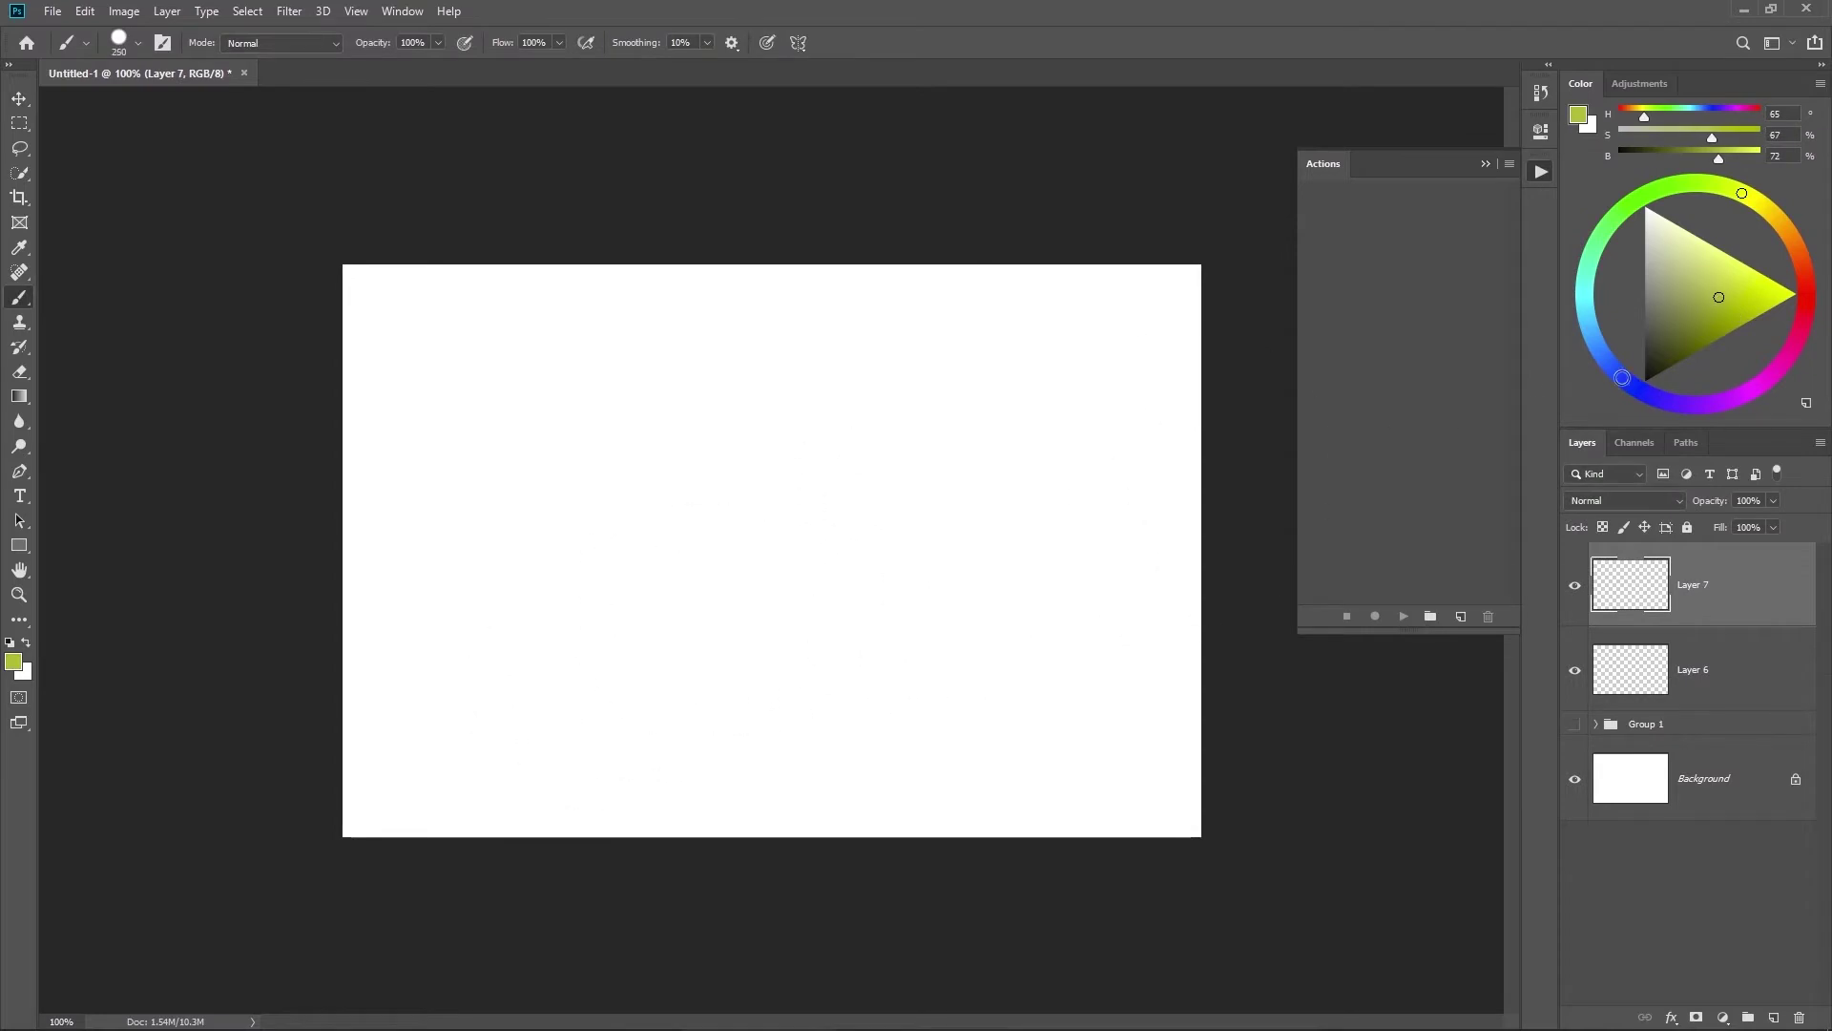
left_click(1595, 294)
key("bracketright")
key("bracketright")
key("bracketright")
key("bracketright")
key("bracketright")
key("bracketright")
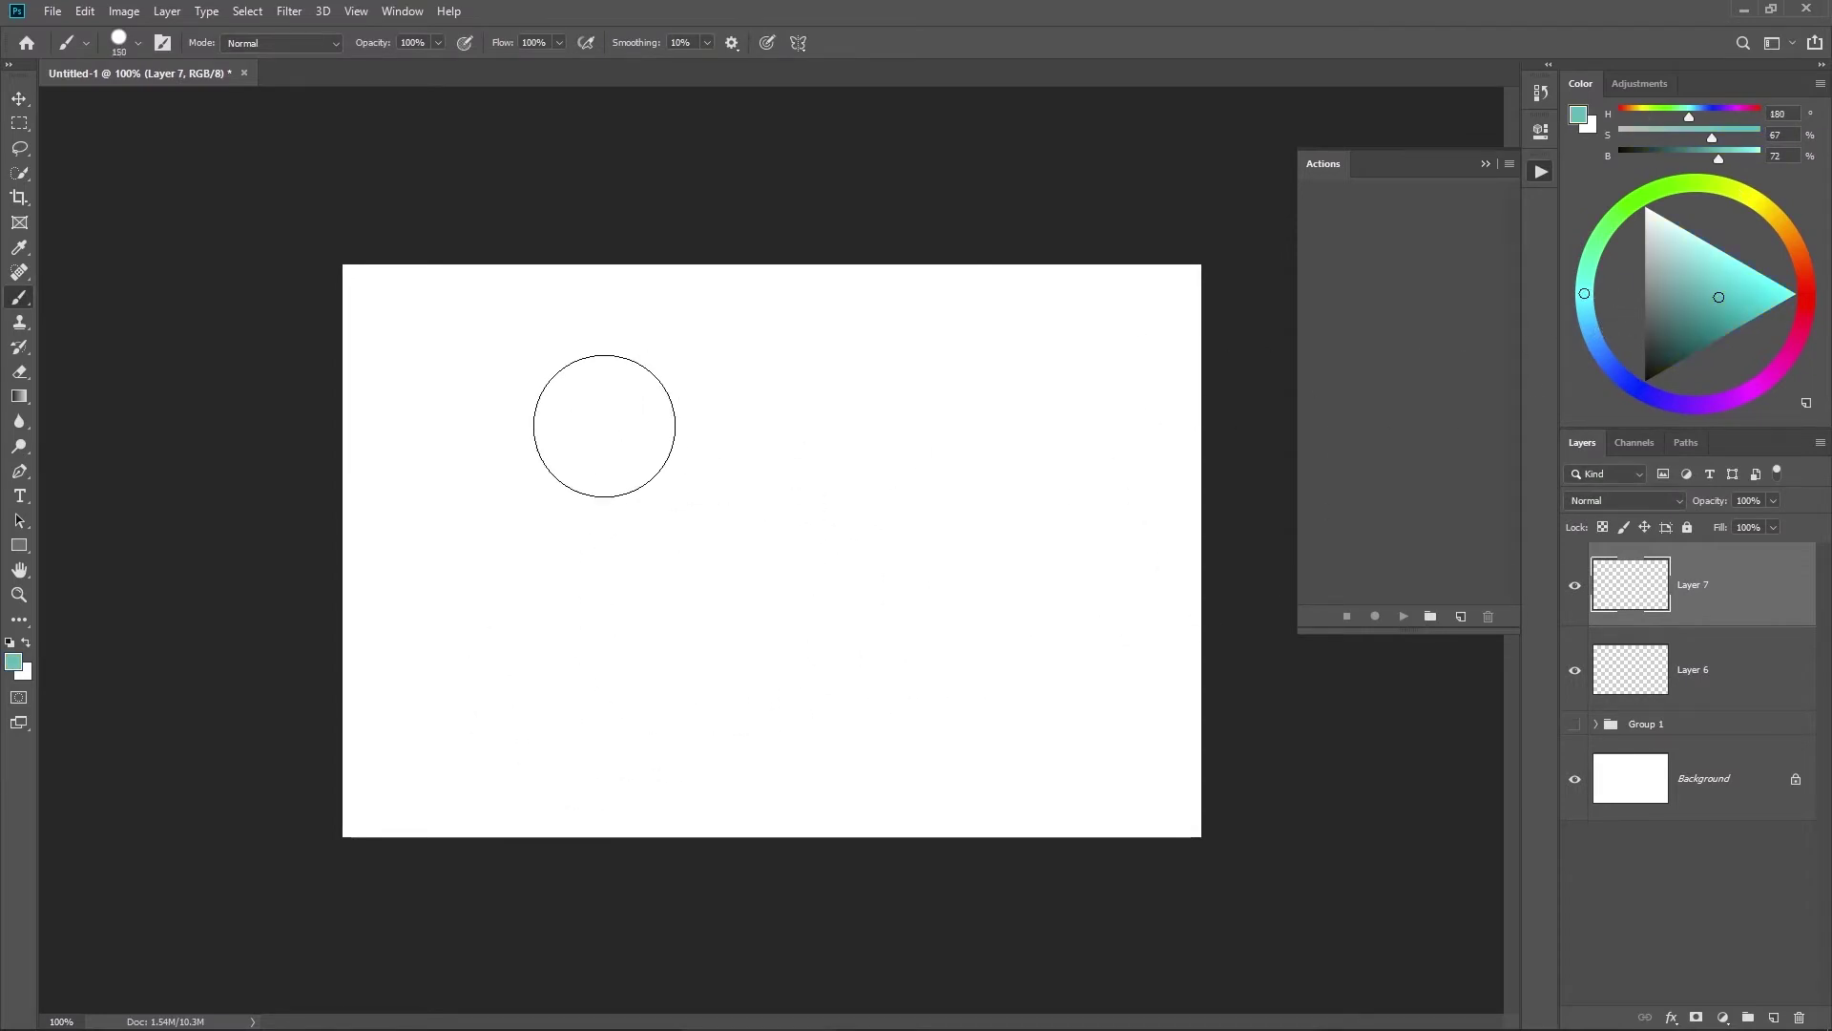
left_click_drag(560, 401, 914, 462)
Step: Paint an orange sun (H 38, S 72, B 82) on the teal band's right side with a 100 px brush
left_click_drag(1757, 211, 1782, 225)
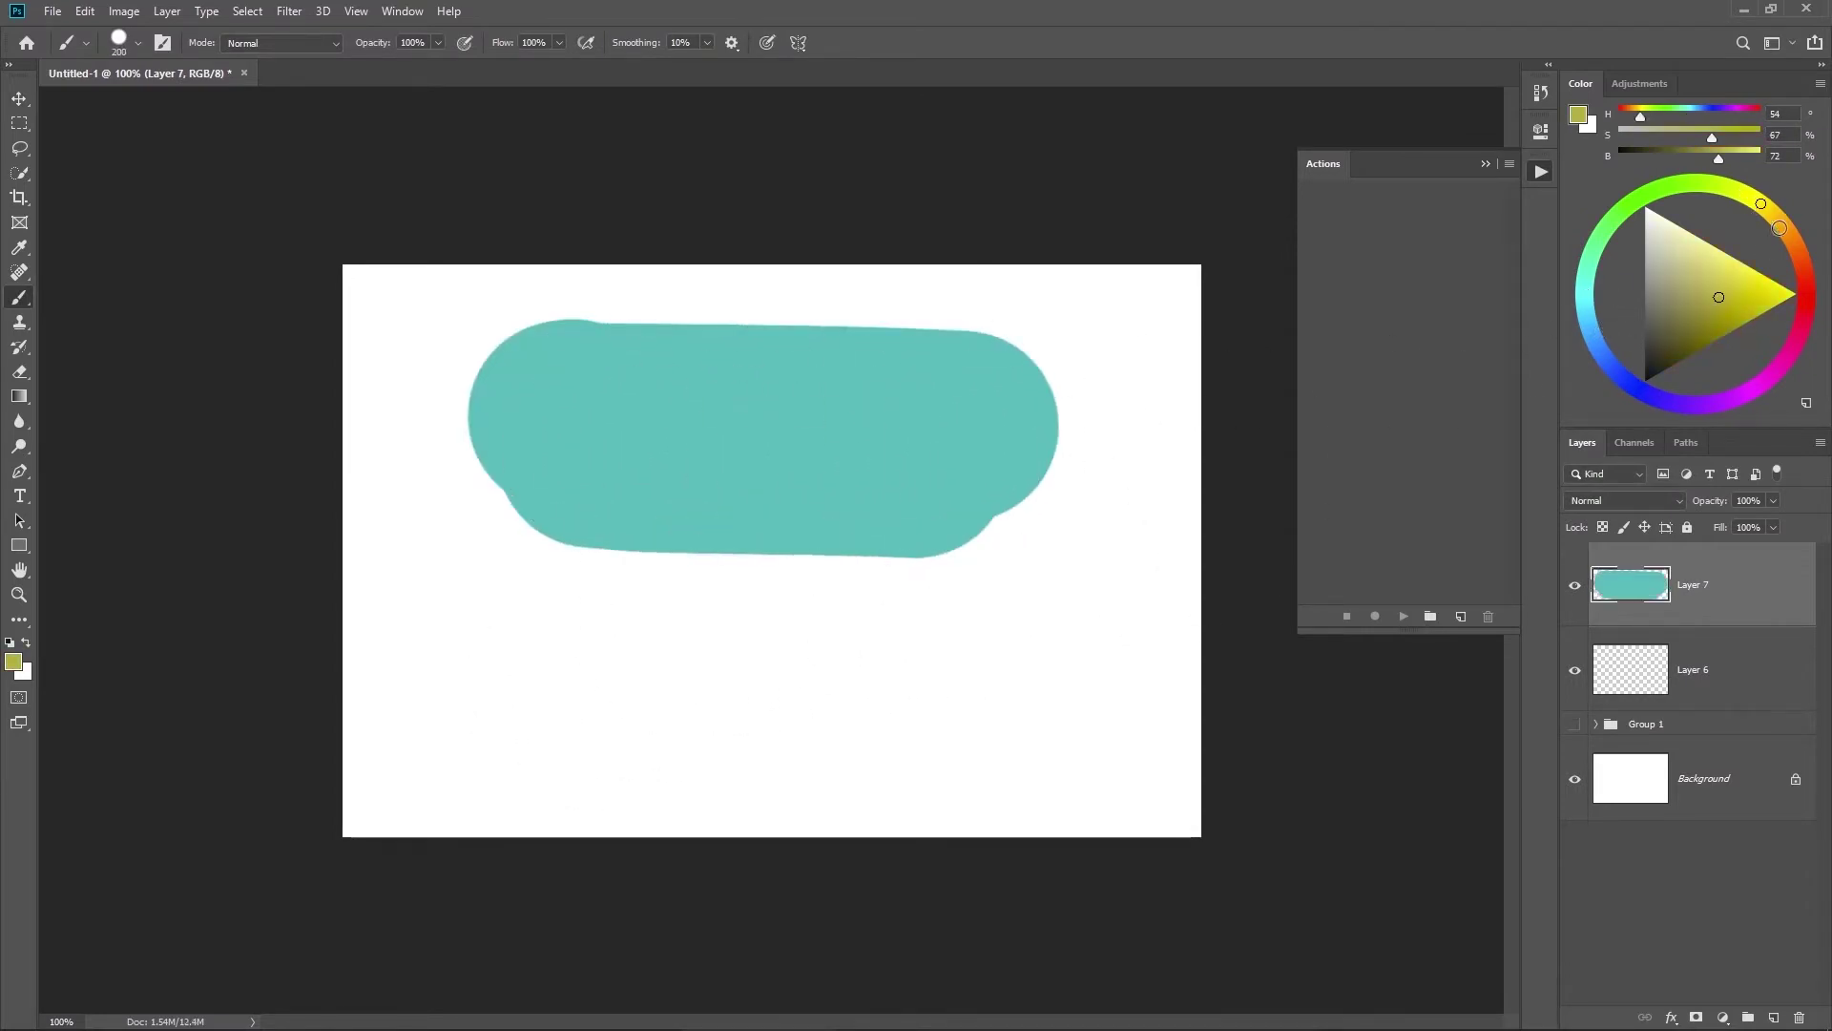
left_click(1733, 289)
left_click(944, 380)
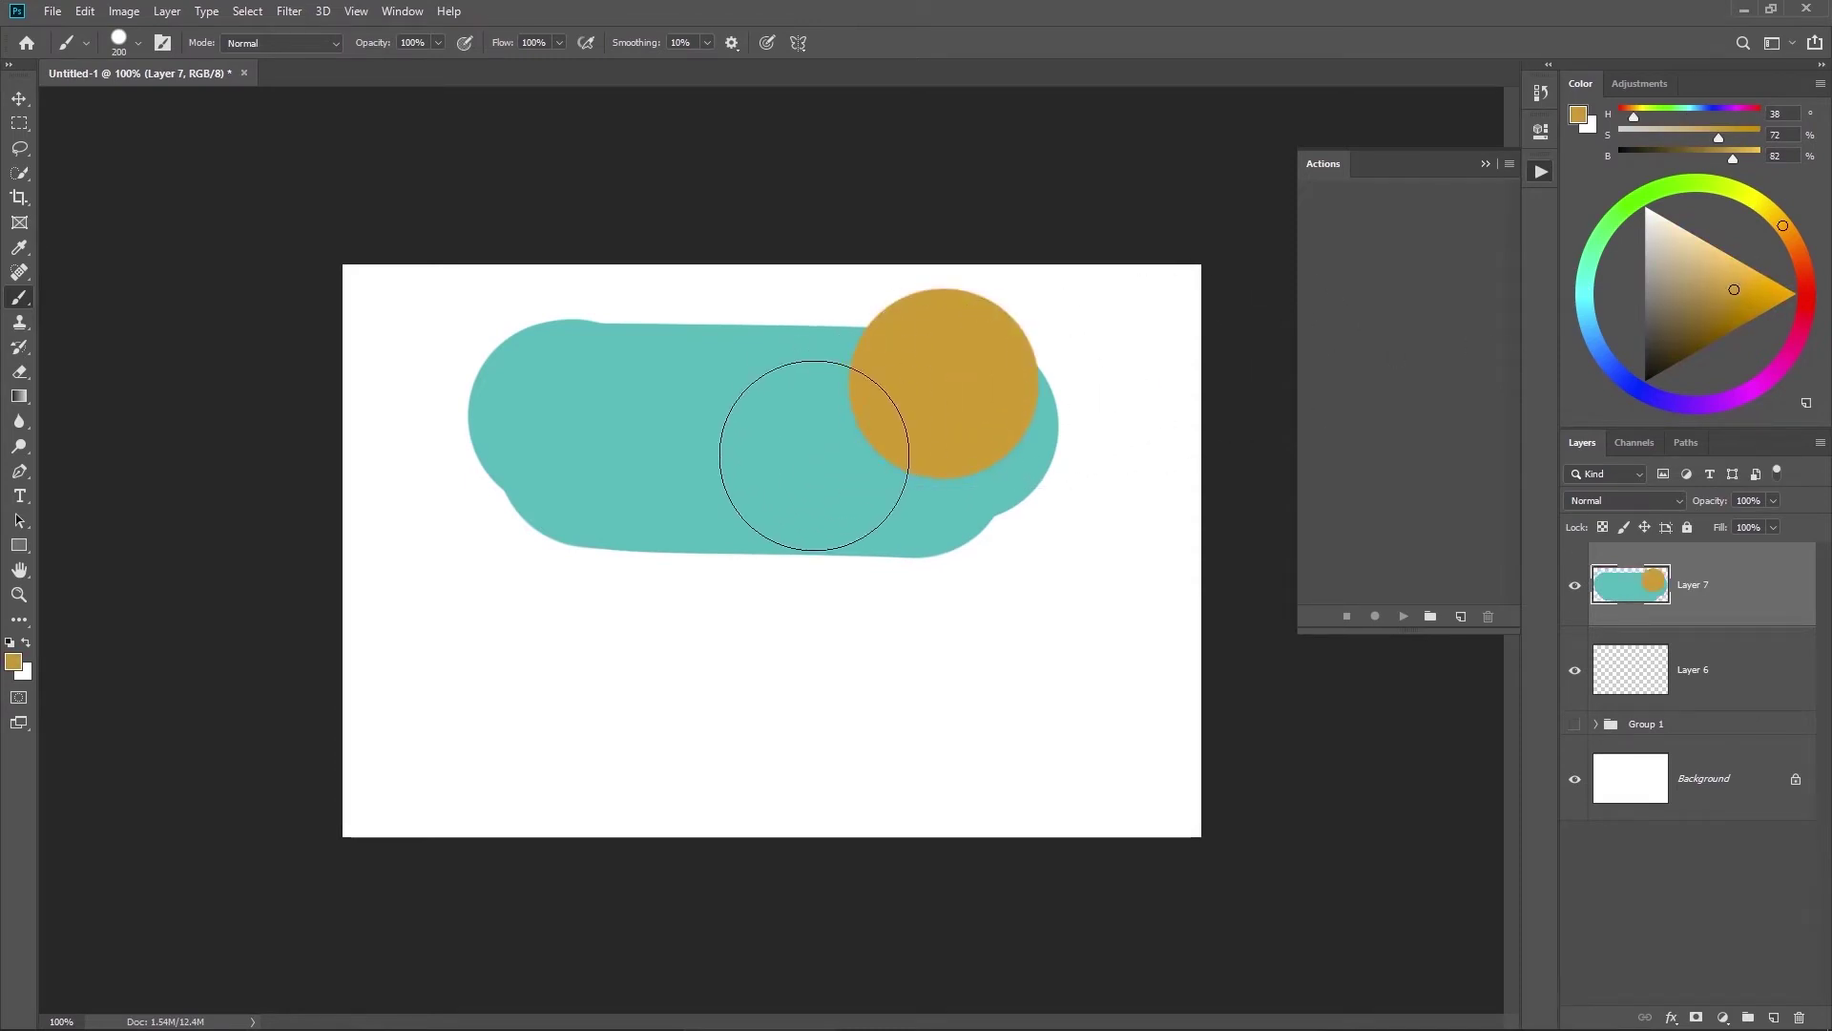
key("ctrl+z")
key("bracketleft")
key("bracketleft")
key("bracketleft")
key("bracketleft")
left_click(901, 415)
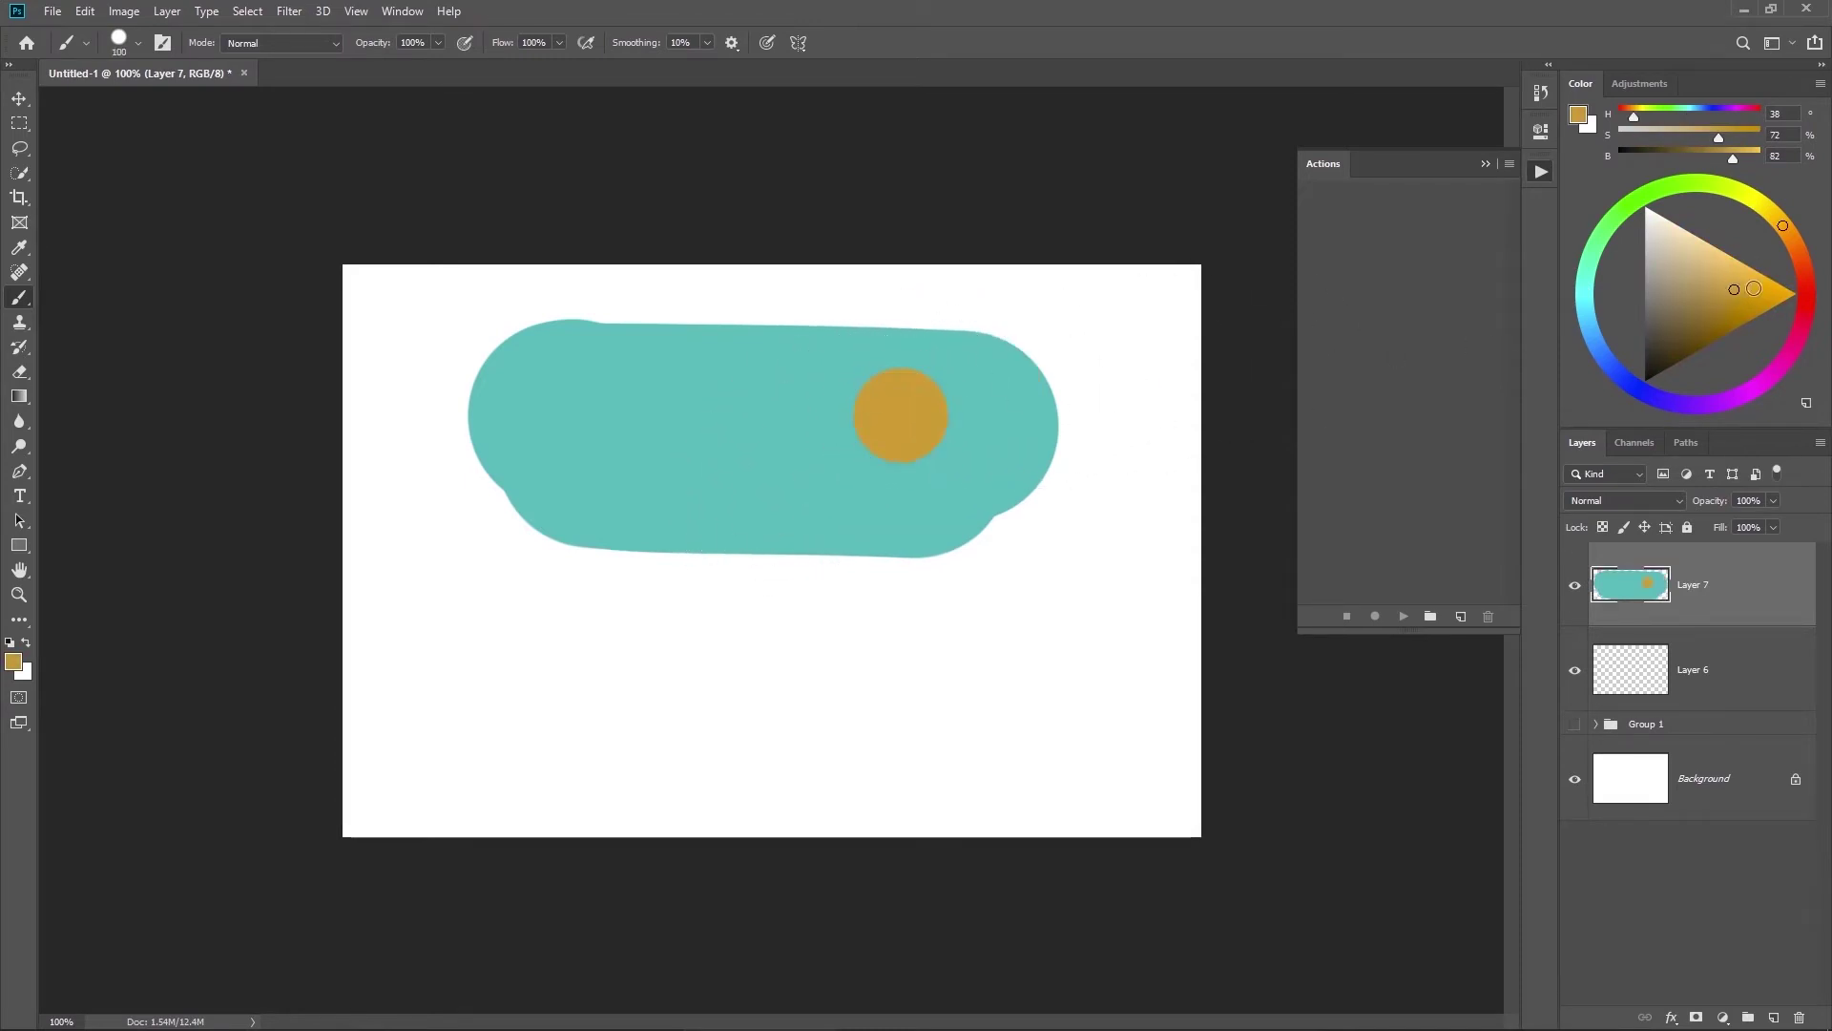
Step: Paint a green band (H 135, S 78, B 64) over the teal shape's lower part, confined to a rectangular selection, with a 175 px brush
left_click(1616, 217)
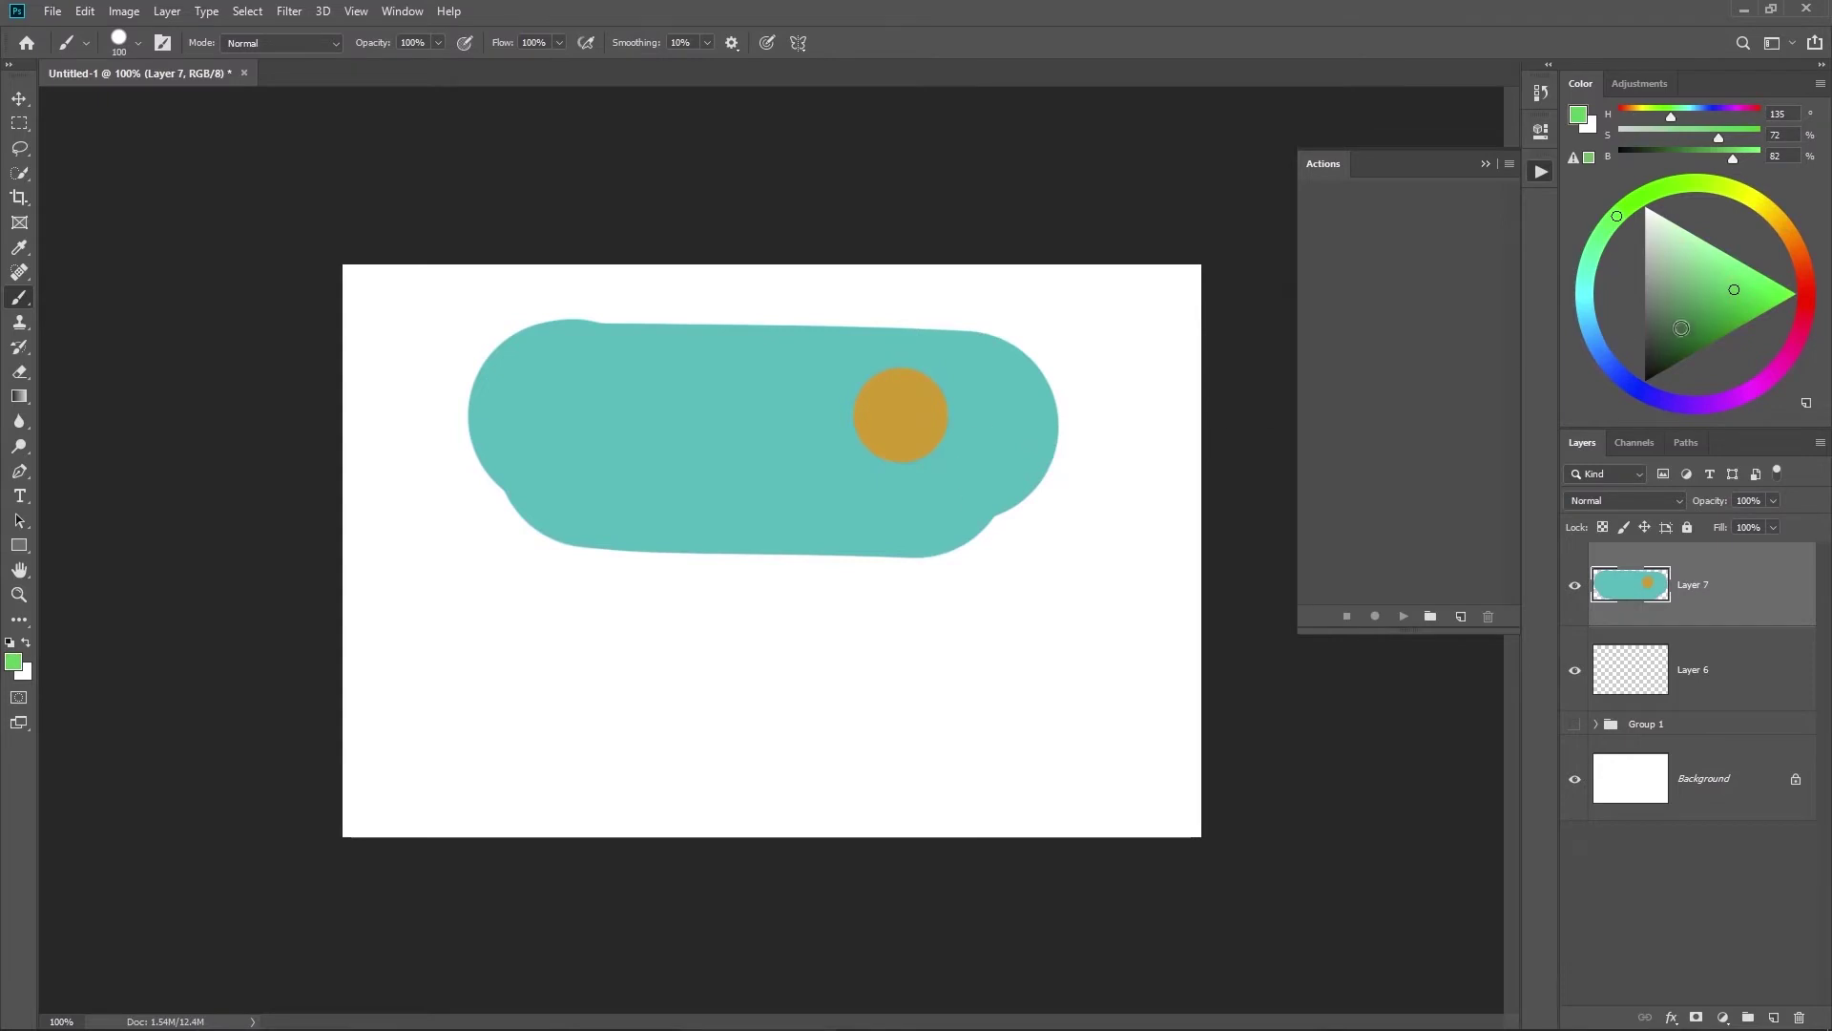
left_click(1720, 312)
key("bracketright")
key("bracketright")
key("bracketright")
left_click_drag(615, 572, 732, 564)
key("ctrl+z")
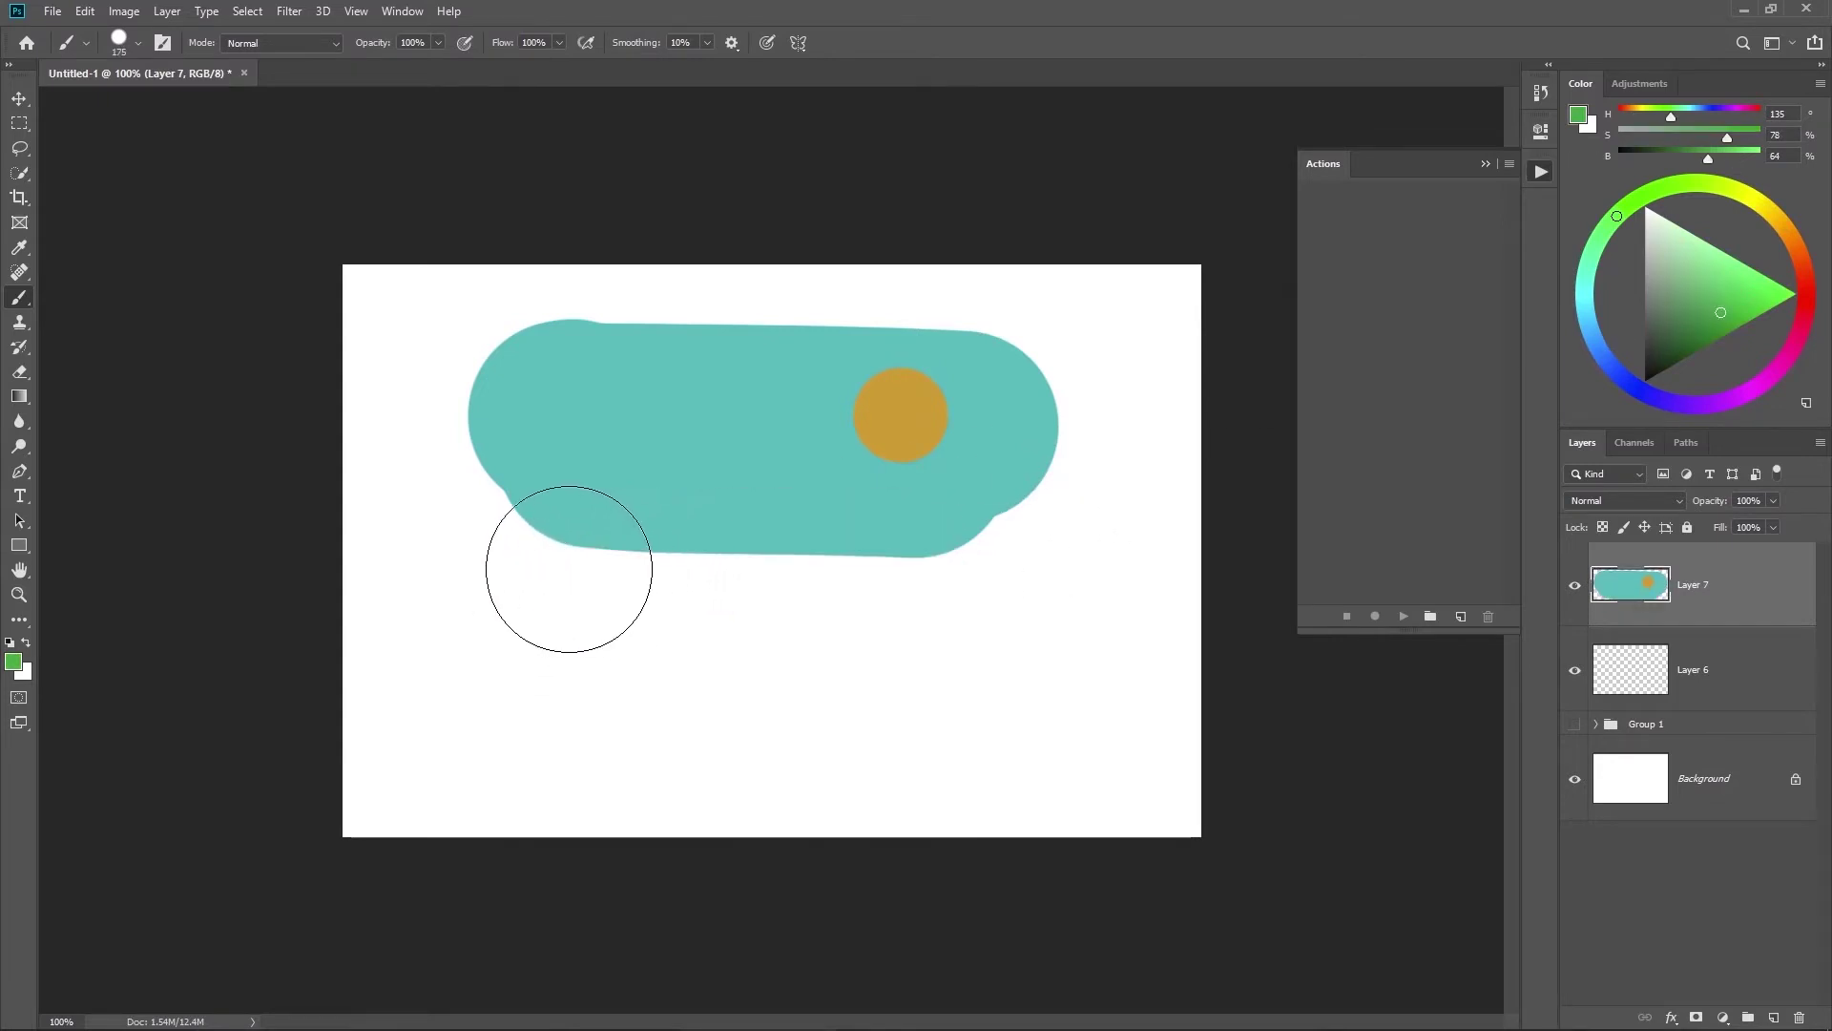
key("m")
left_click_drag(509, 625, 1058, 492)
key("b")
mouse_move(602, 535)
left_mouse_down()
mouse_move(879, 584)
mouse_move(978, 554)
left_mouse_up()
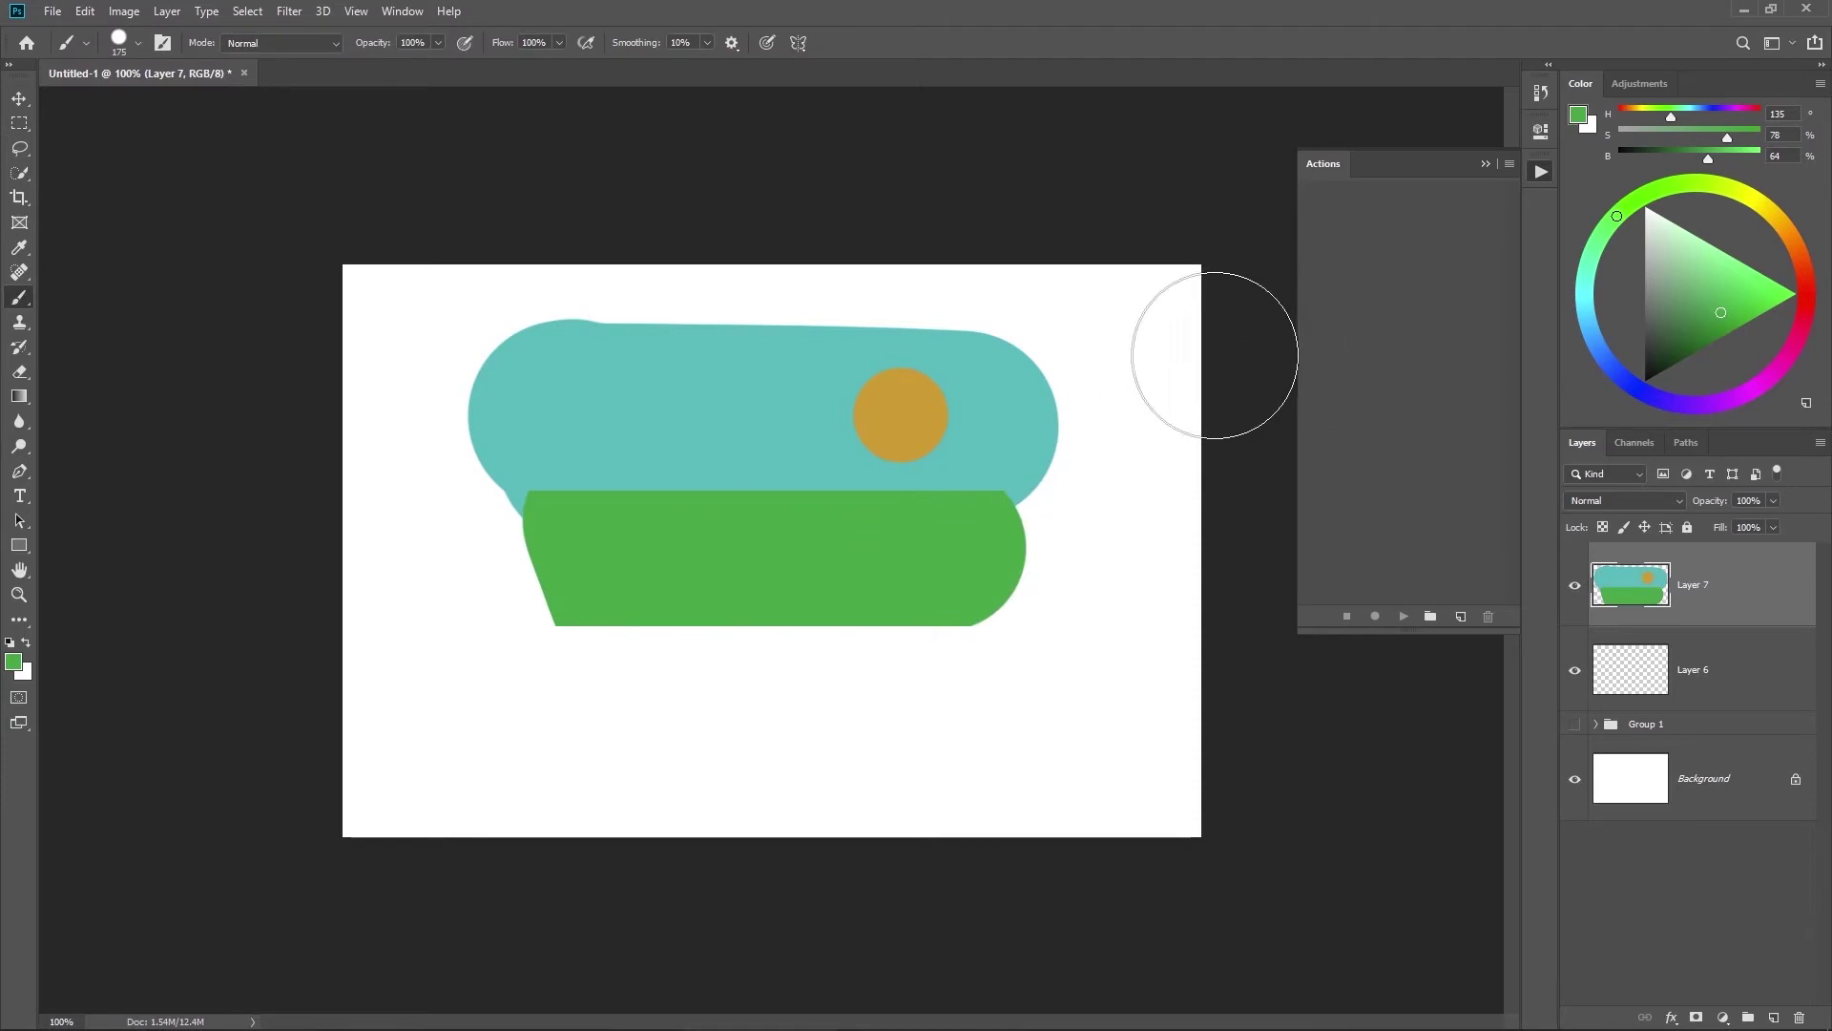
Step: Collapse the Actions panel back to its icon and activate the Move tool
key("v")
left_click(1535, 172)
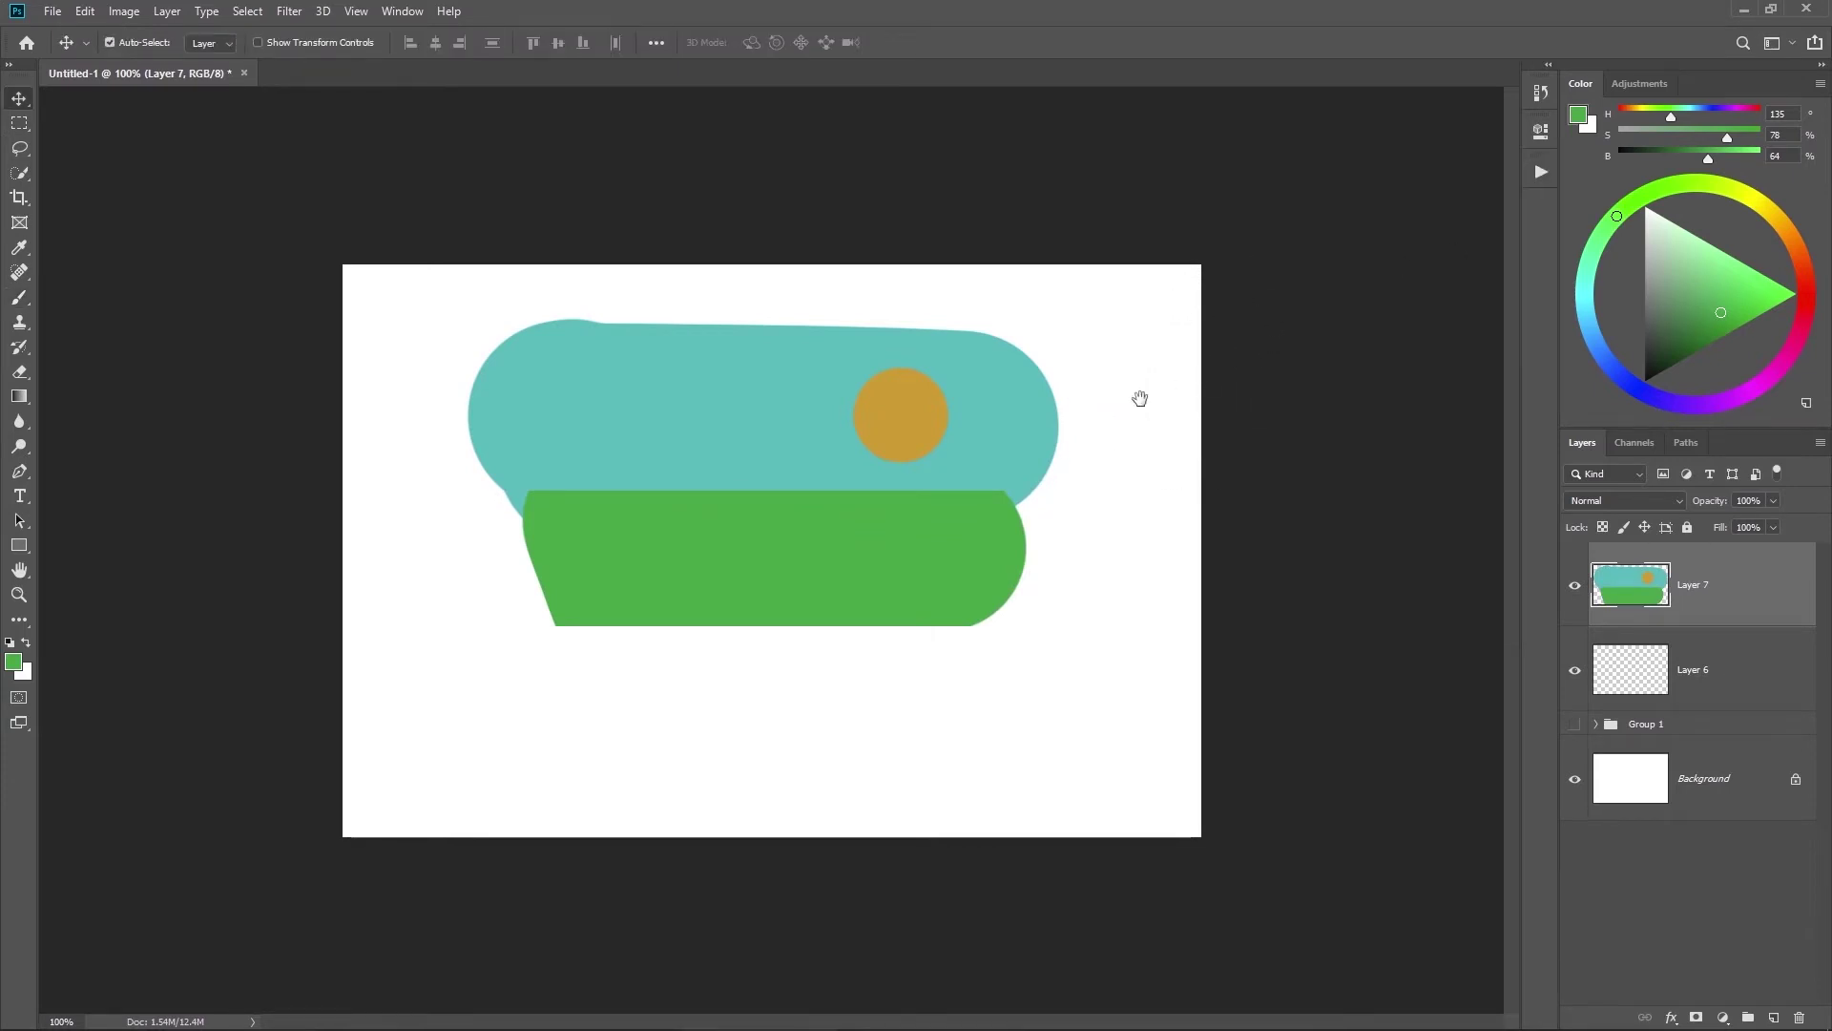
left_click_drag(1073, 451, 1083, 438)
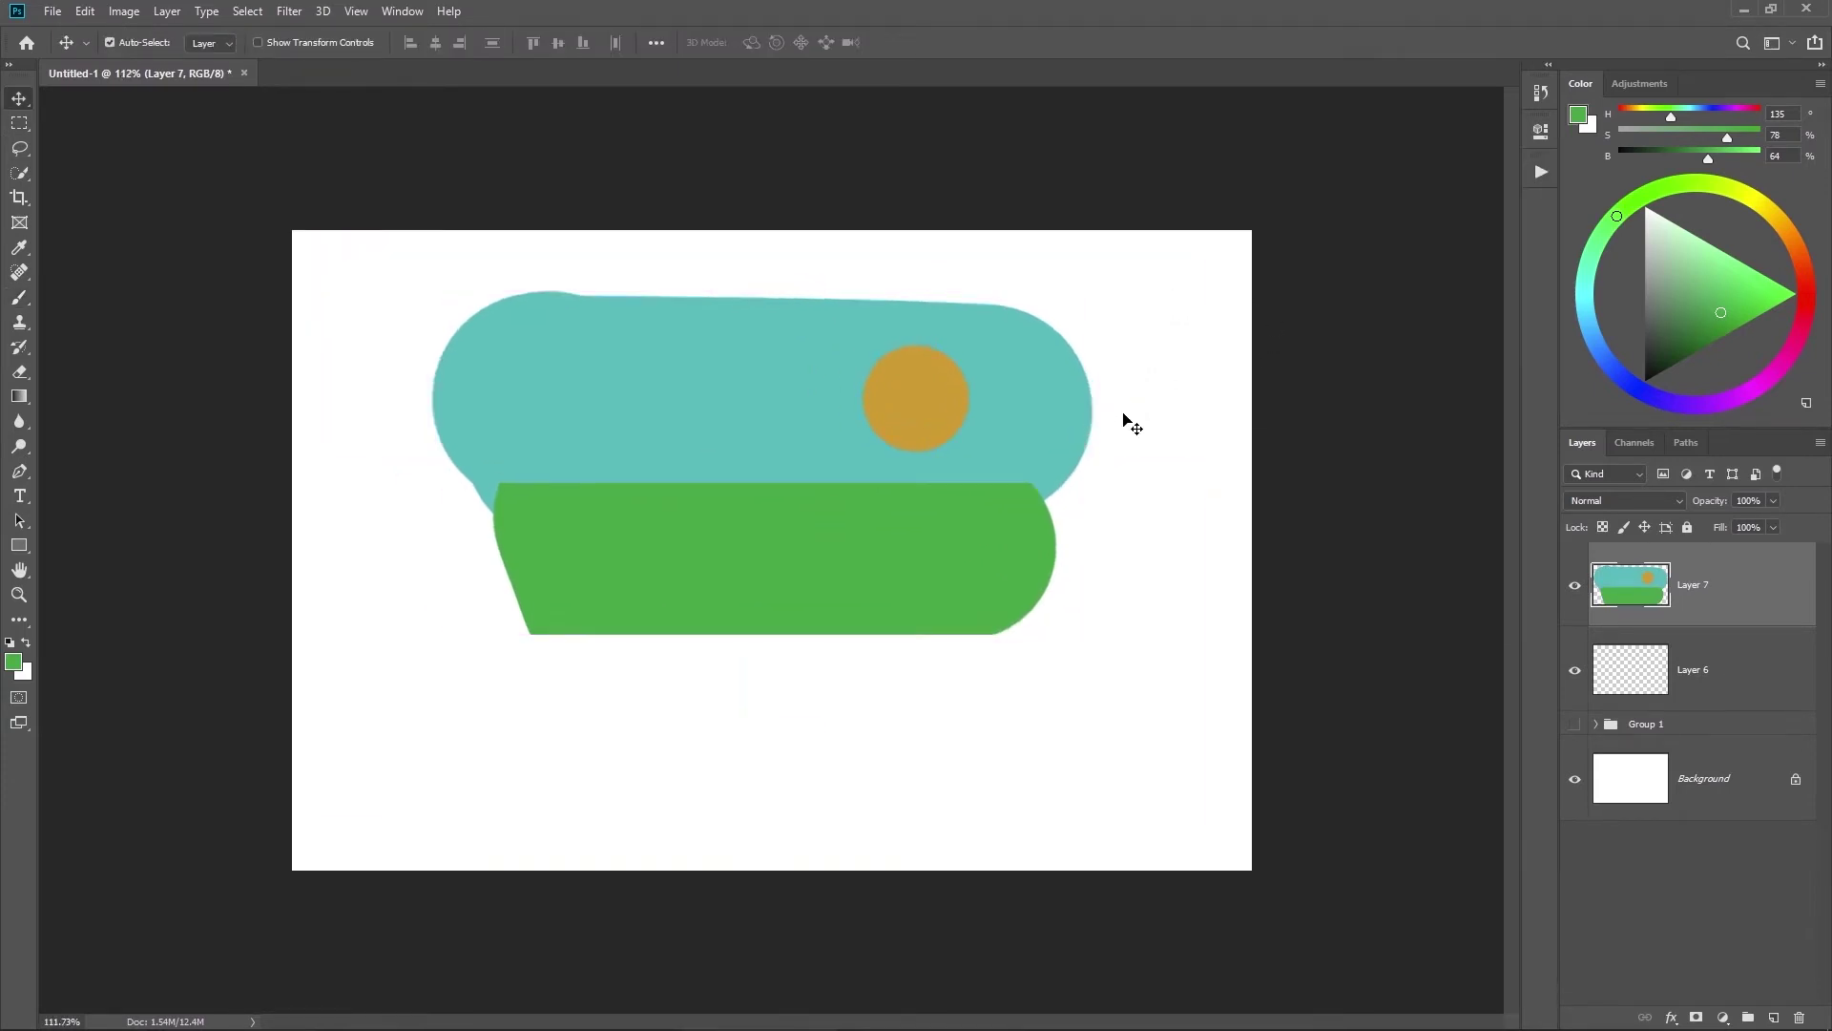
Step: Trim the painting's rounded left, right and top edges straight by deleting rectangular selections, leaving nothing selected
key("m")
left_click_drag(337, 237, 538, 795)
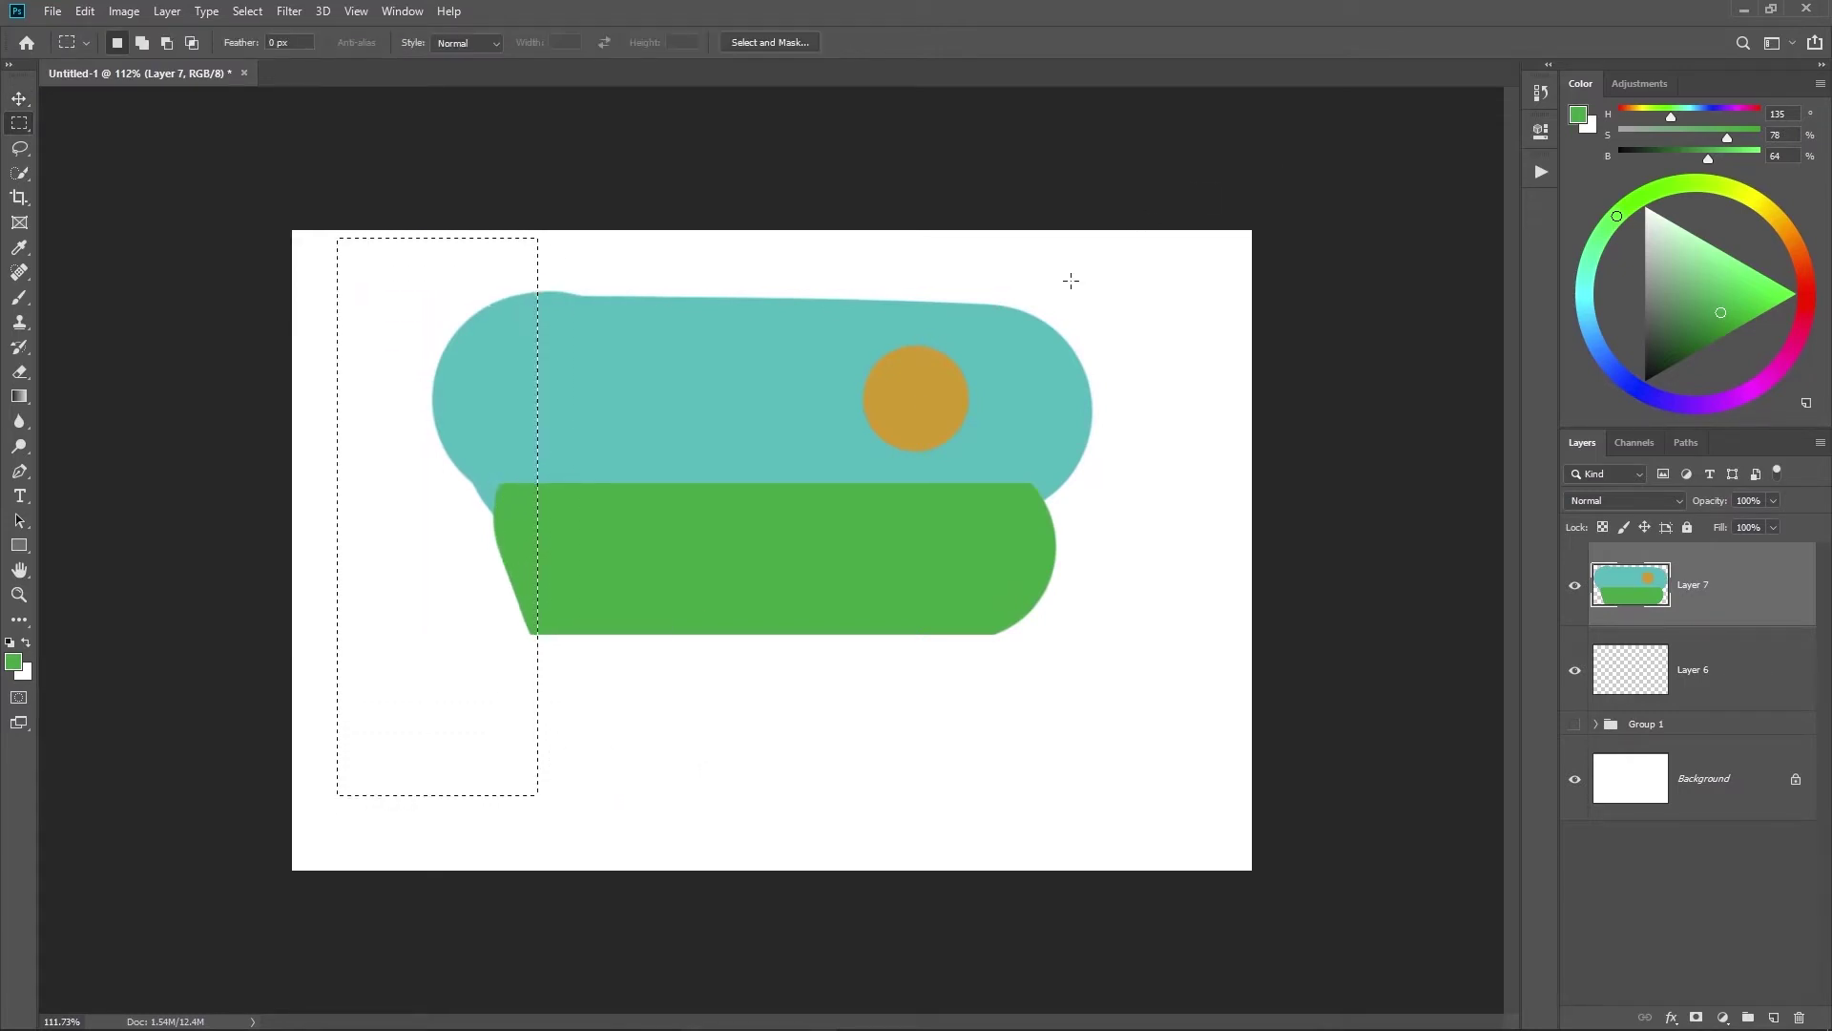
key("Delete")
left_click_drag(1178, 229, 1005, 758)
key("Delete")
left_click_drag(482, 230, 1115, 316)
key("Delete")
key("ctrl+d")
key("v")
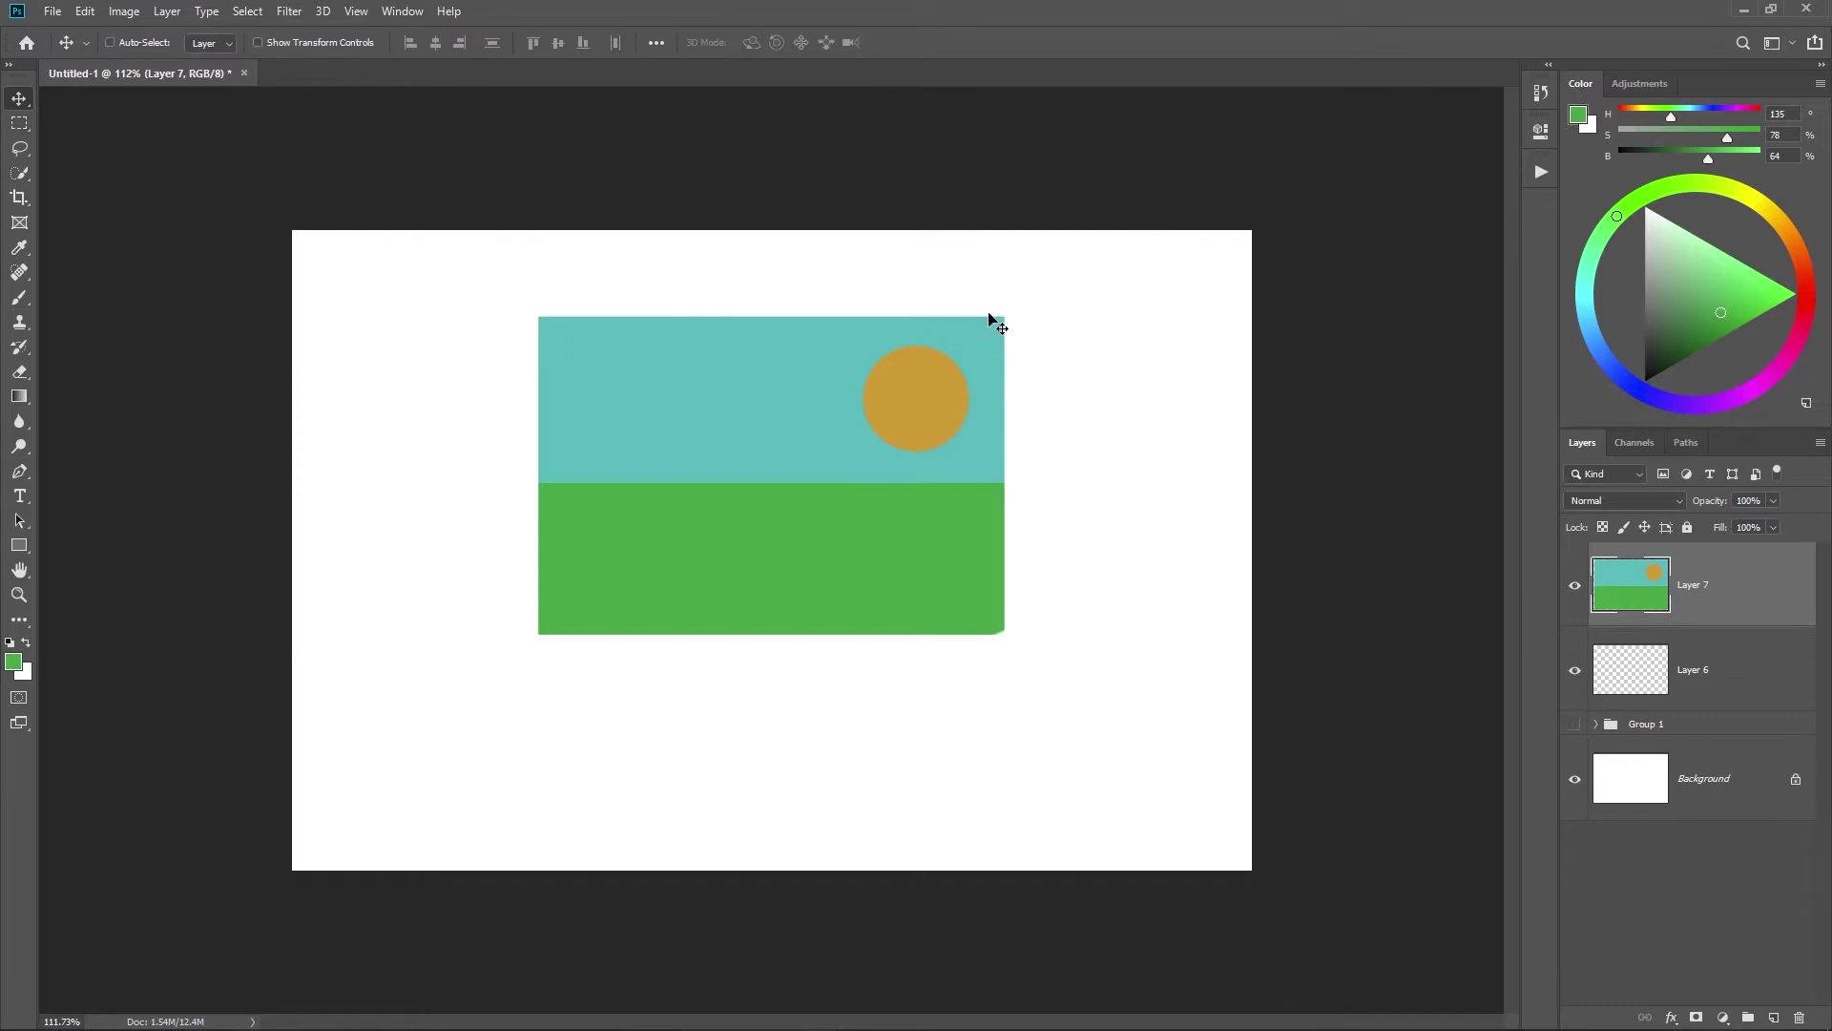
Step: Add a new top layer and fill it with neutral grey at saturation 0 and brightness 50
key("ctrl+shift+n")
key("Return")
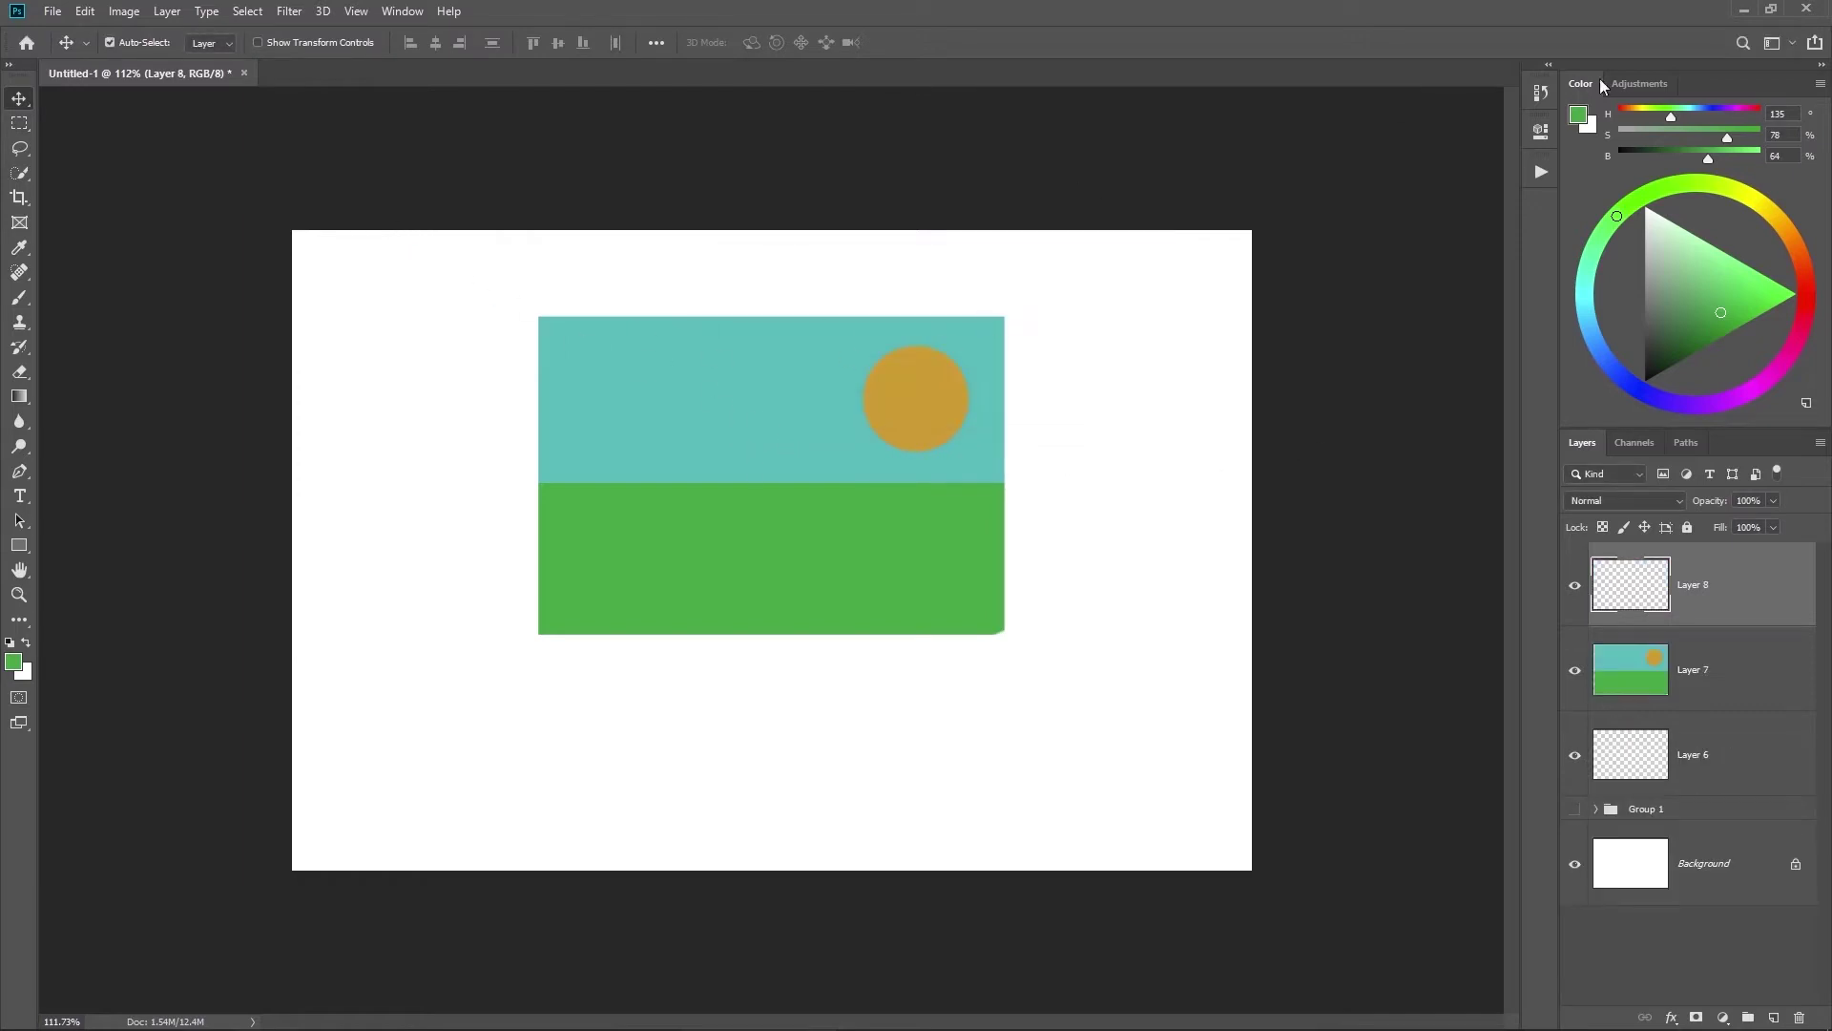
left_click_drag(1710, 156, 1518, 152)
mouse_move(1725, 137)
left_mouse_down()
mouse_move(1548, 139)
mouse_move(1691, 159)
left_mouse_up()
key("alt+BackSpace")
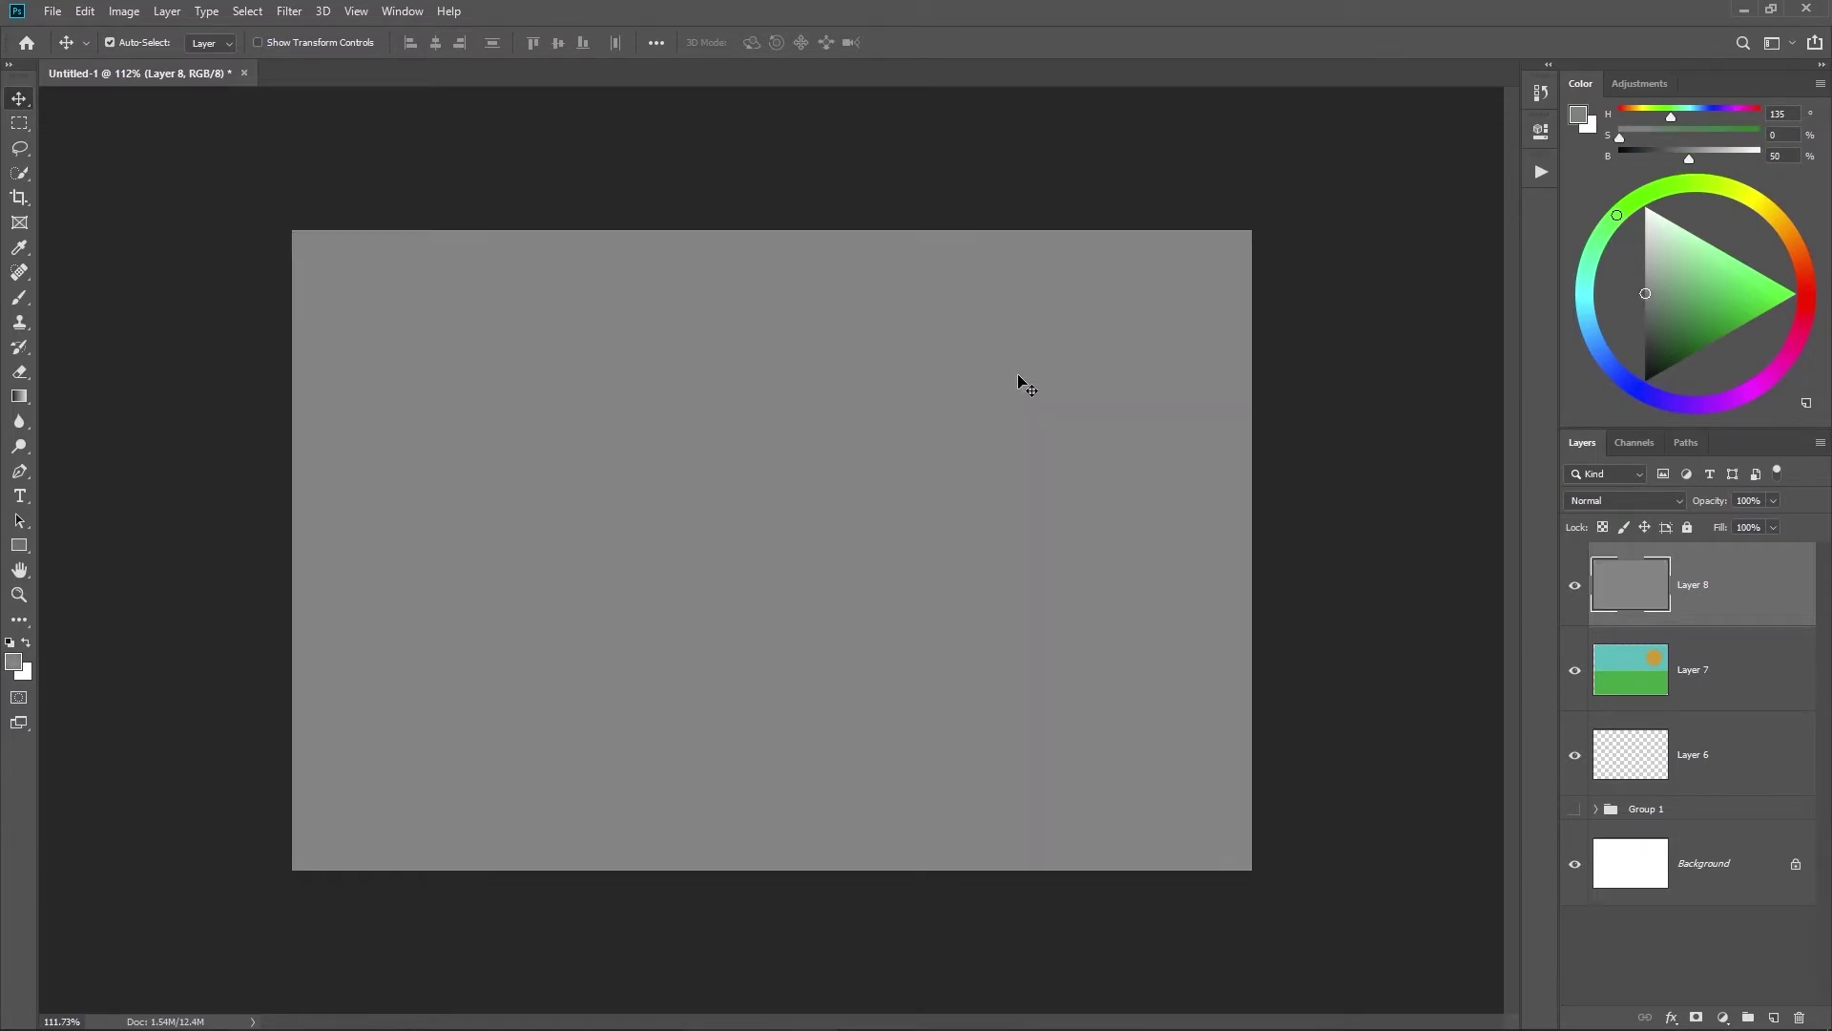
Step: Add 12.5% uniform noise to the grey top layer and set its blend mode to Overlay
left_click(405, 12)
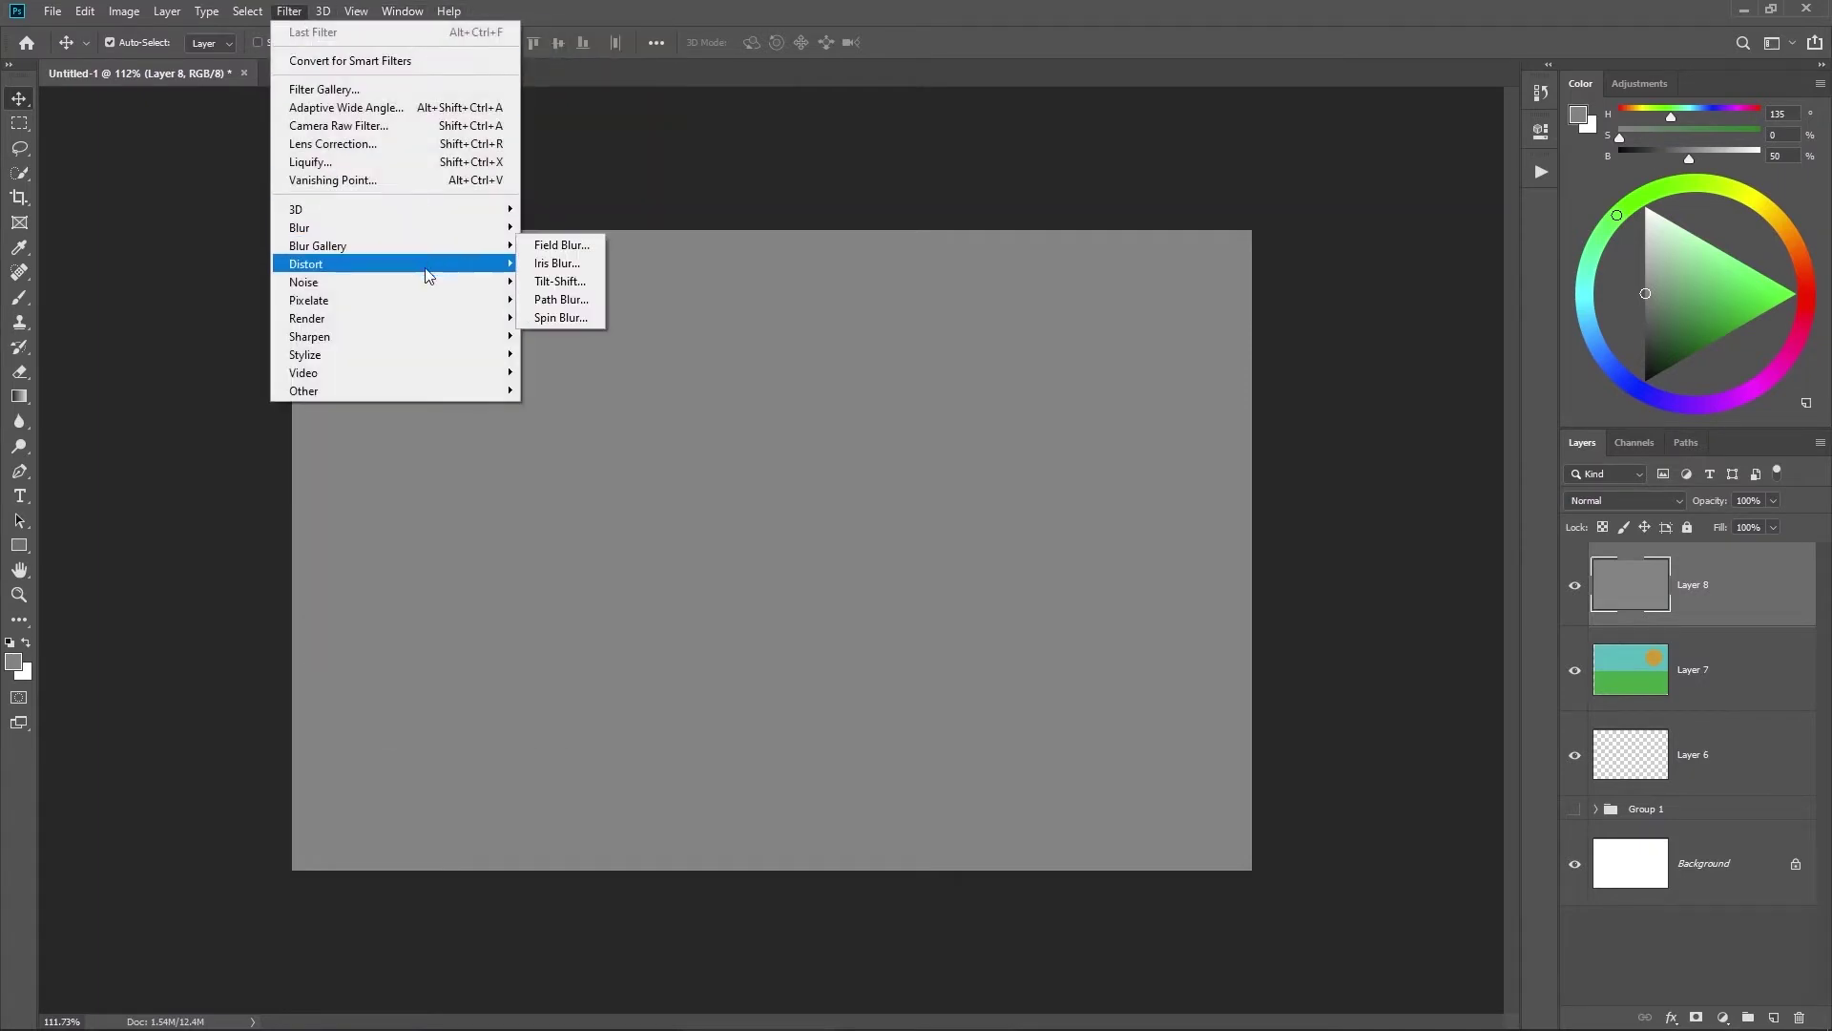
mouse_move(424, 281)
left_click(563, 281)
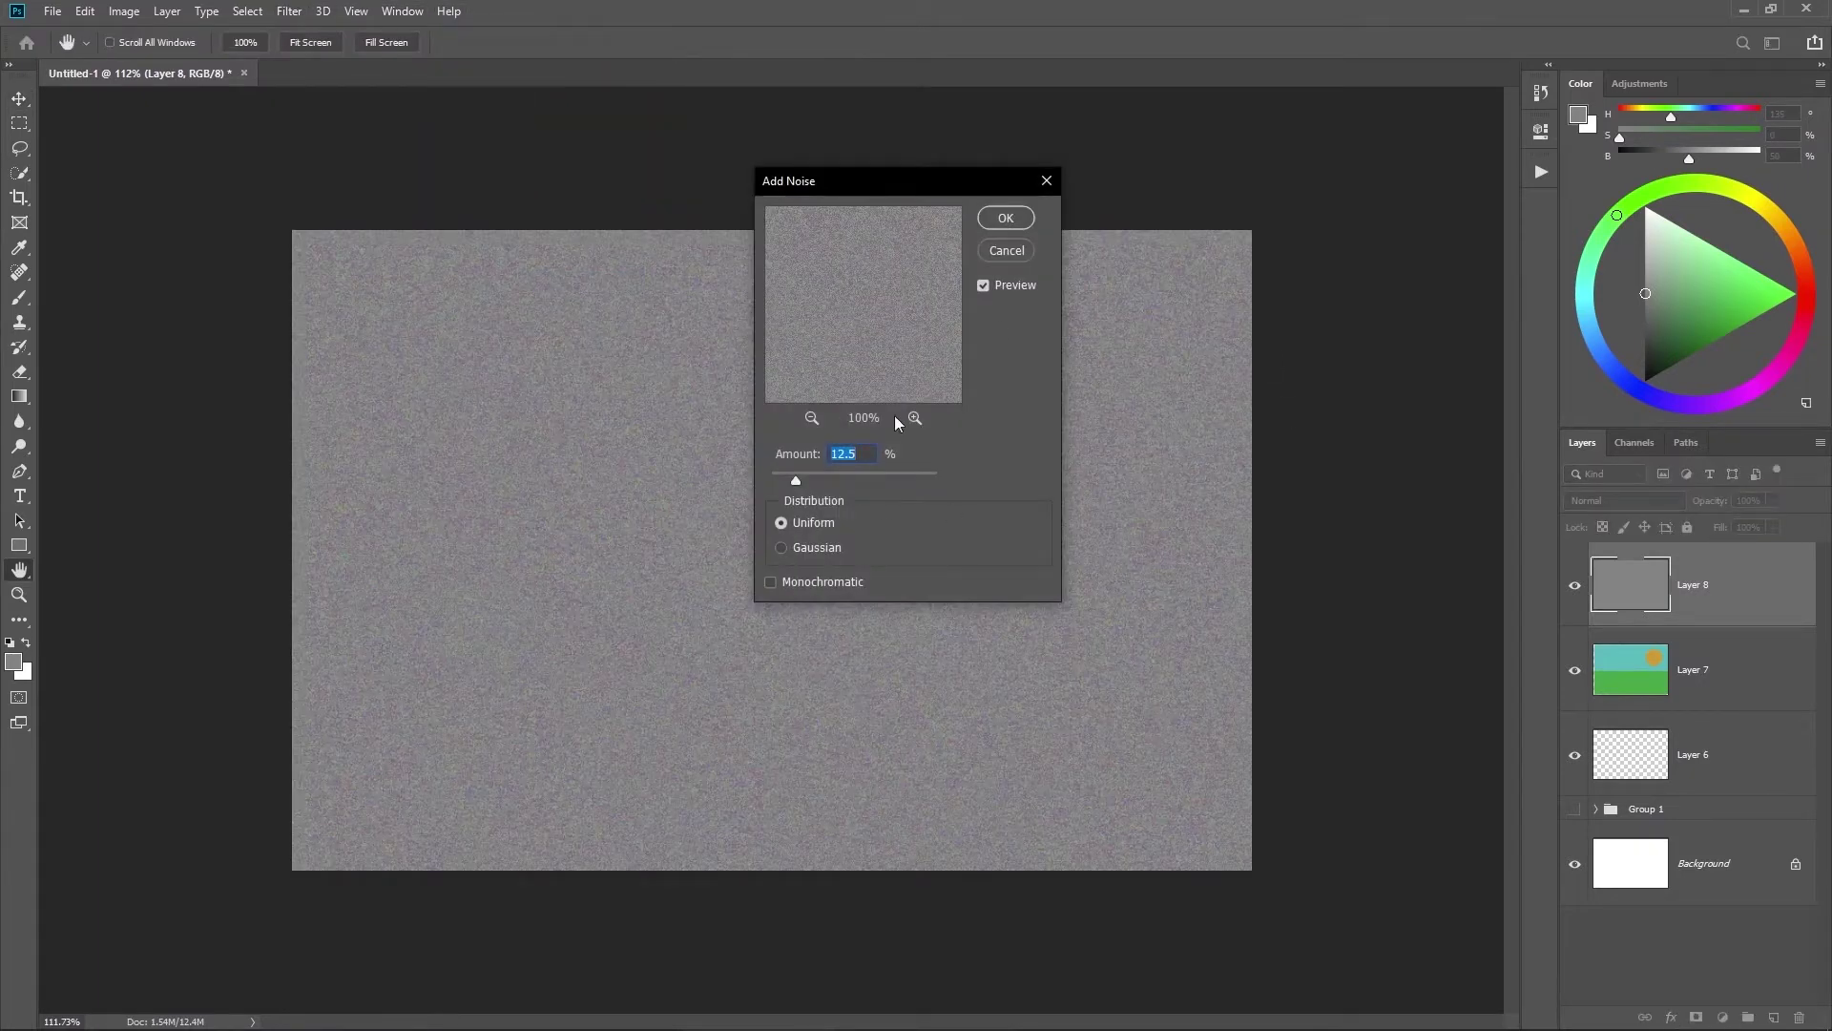
left_click(1006, 219)
left_click(1623, 500)
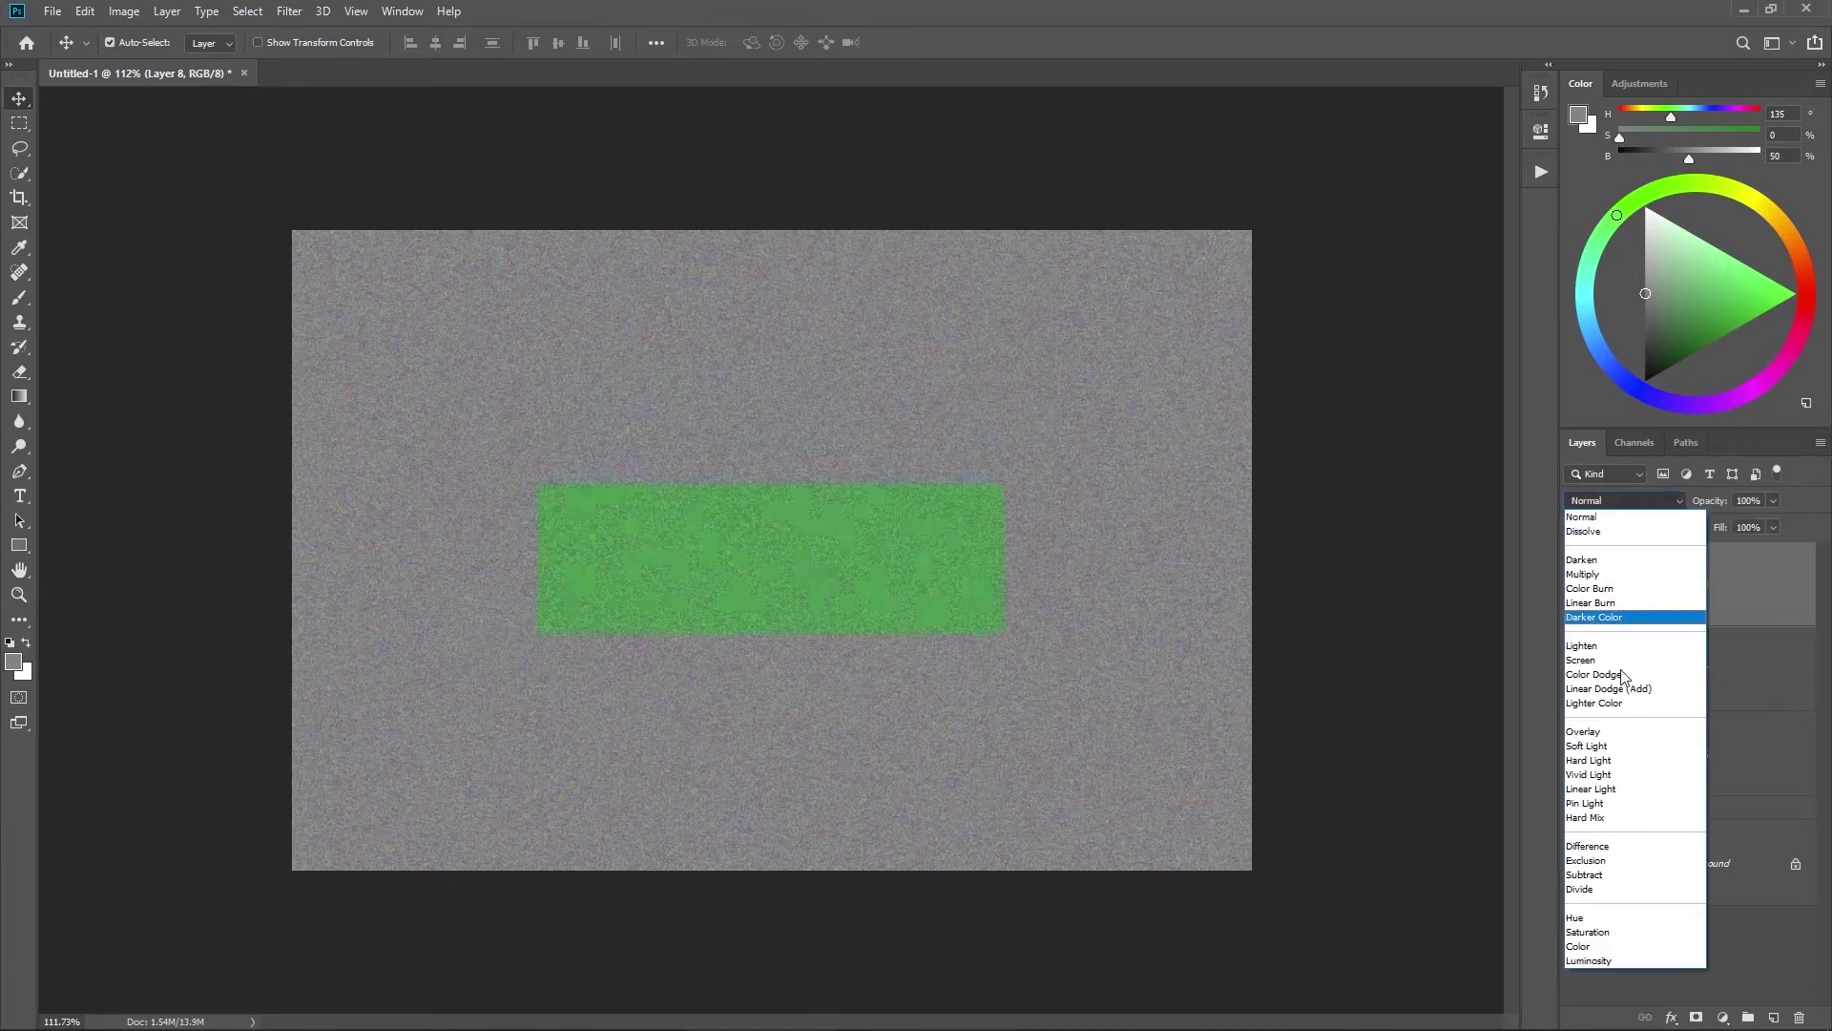
left_click(1615, 740)
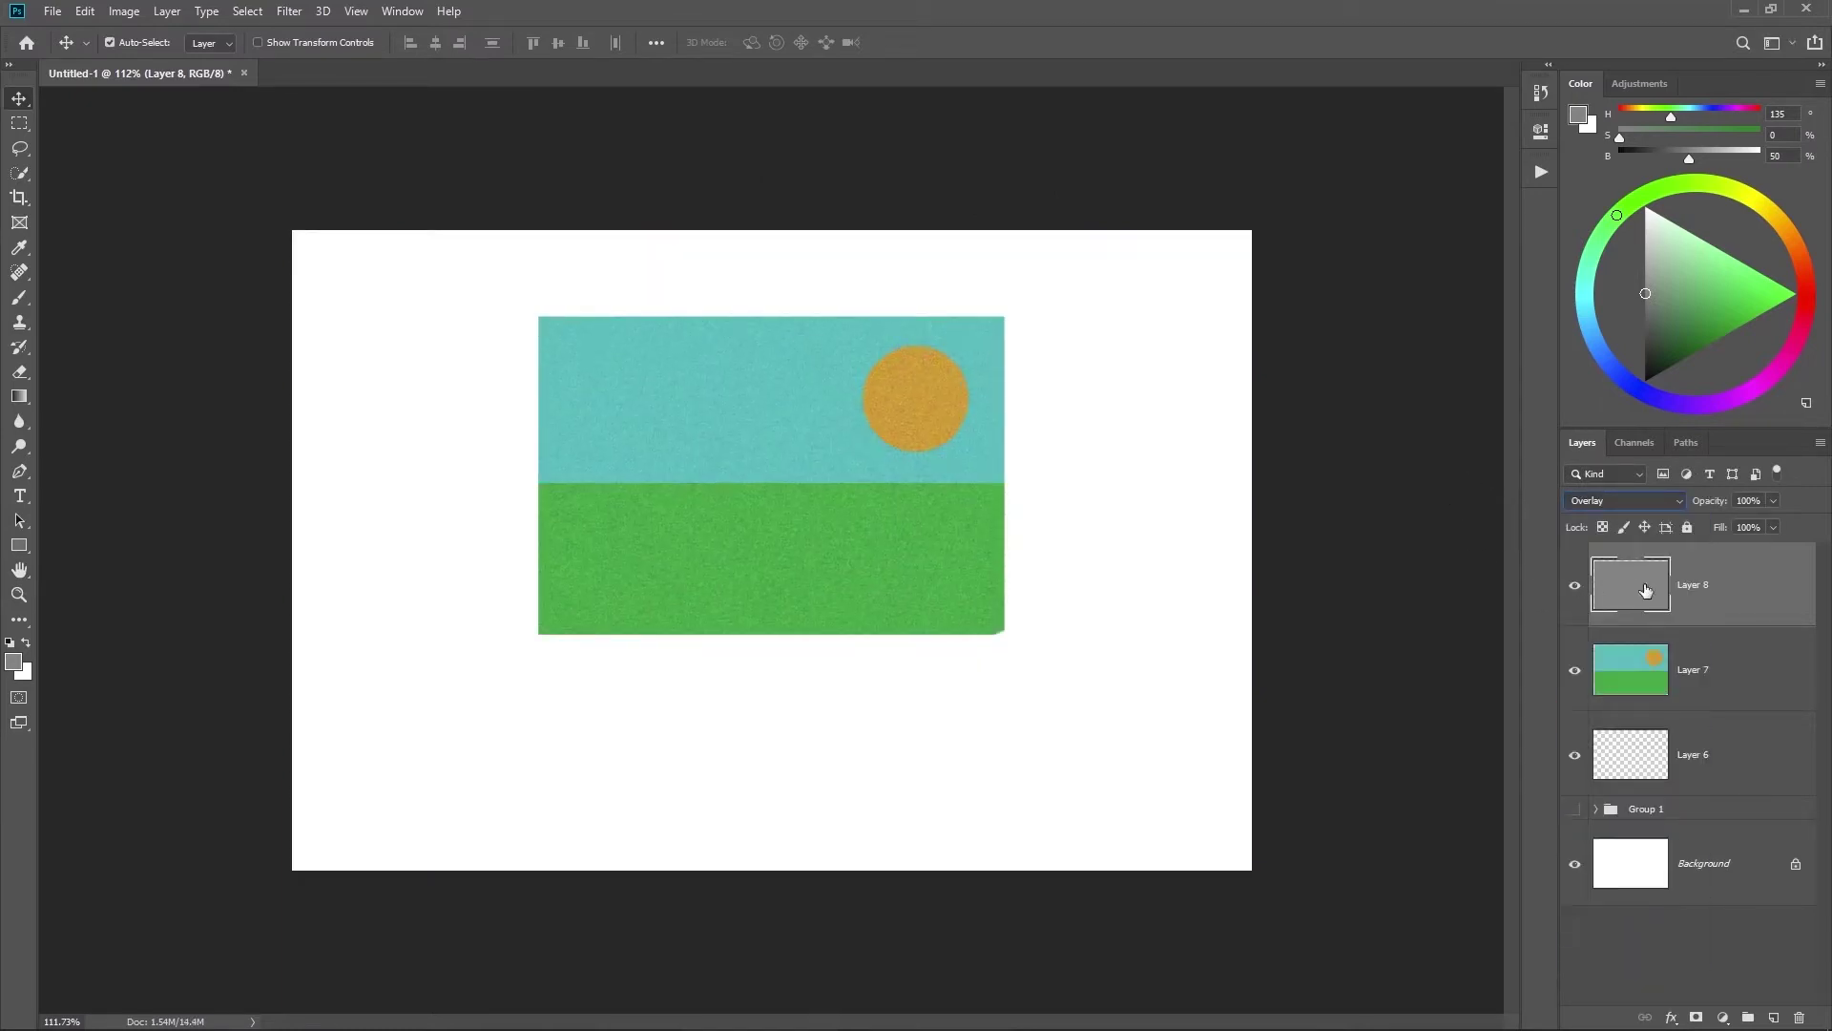
Step: Inspect the noise texture over the painting and lower the noise layer's opacity to 46%
left_click(1701, 673)
left_click(1761, 587)
left_click_drag(813, 443, 905, 381)
key("ctrl+0")
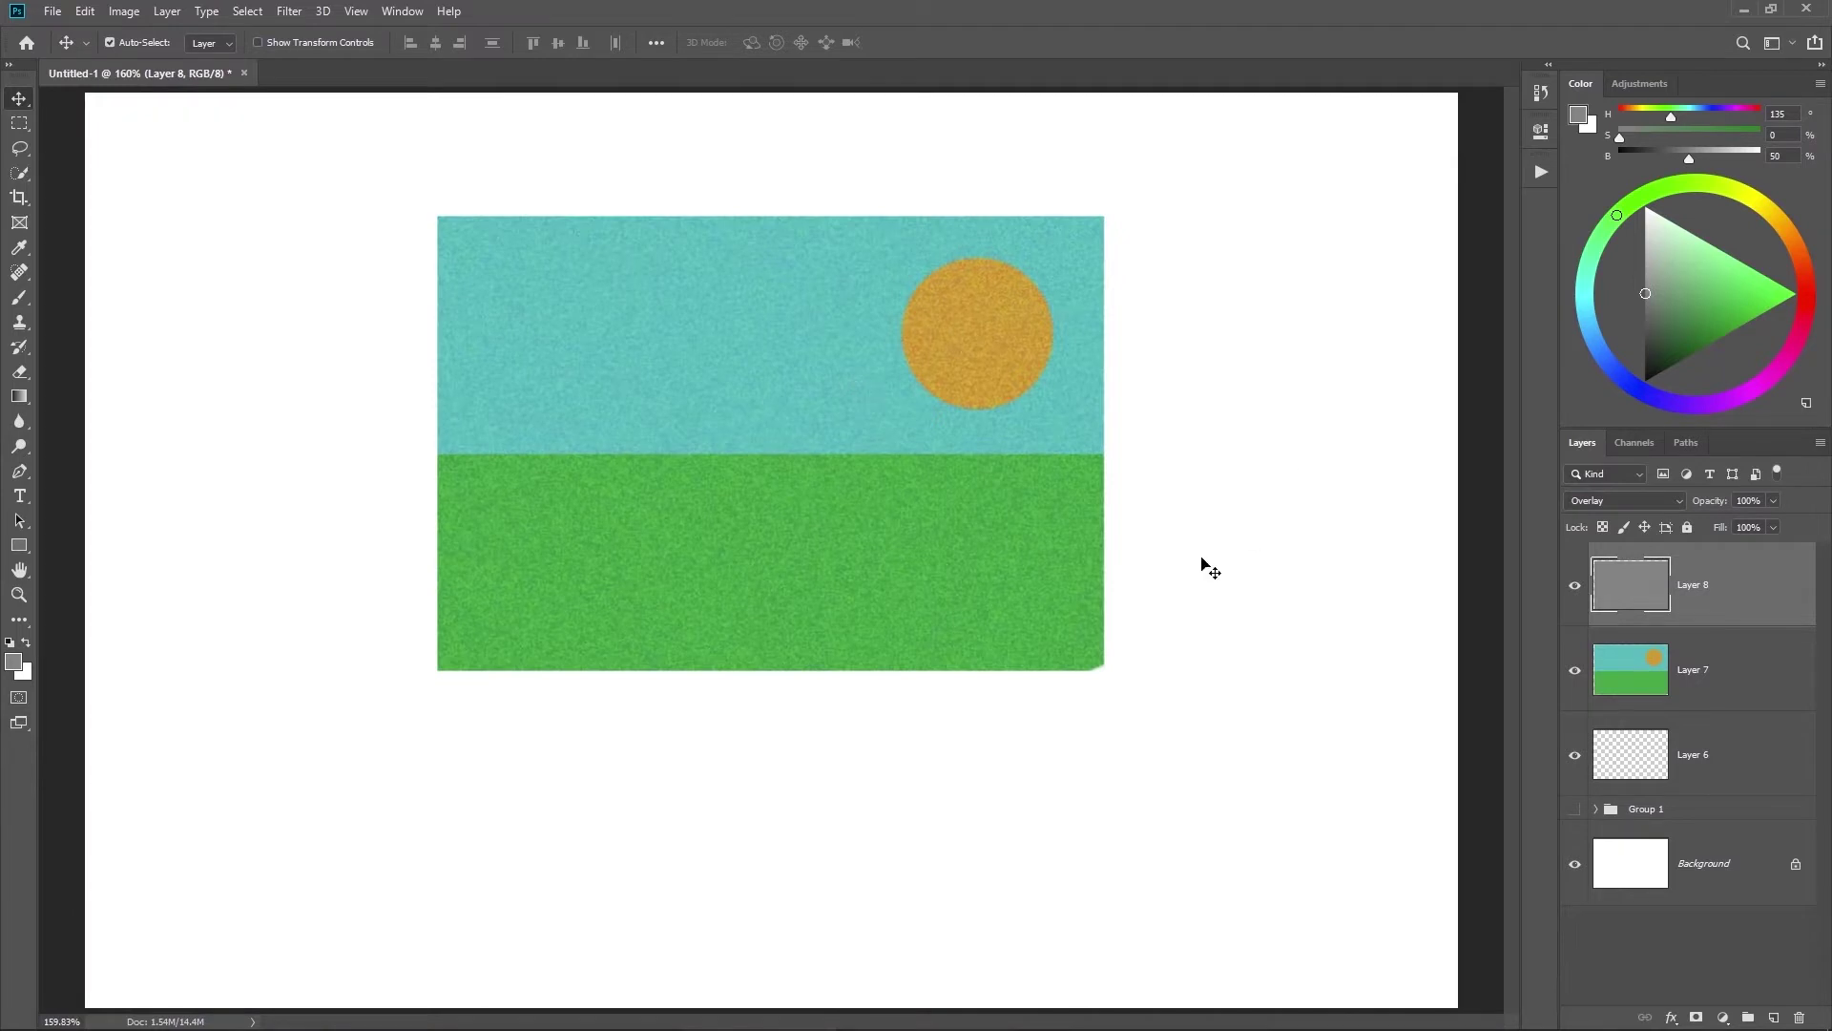
left_click_drag(933, 558, 904, 556)
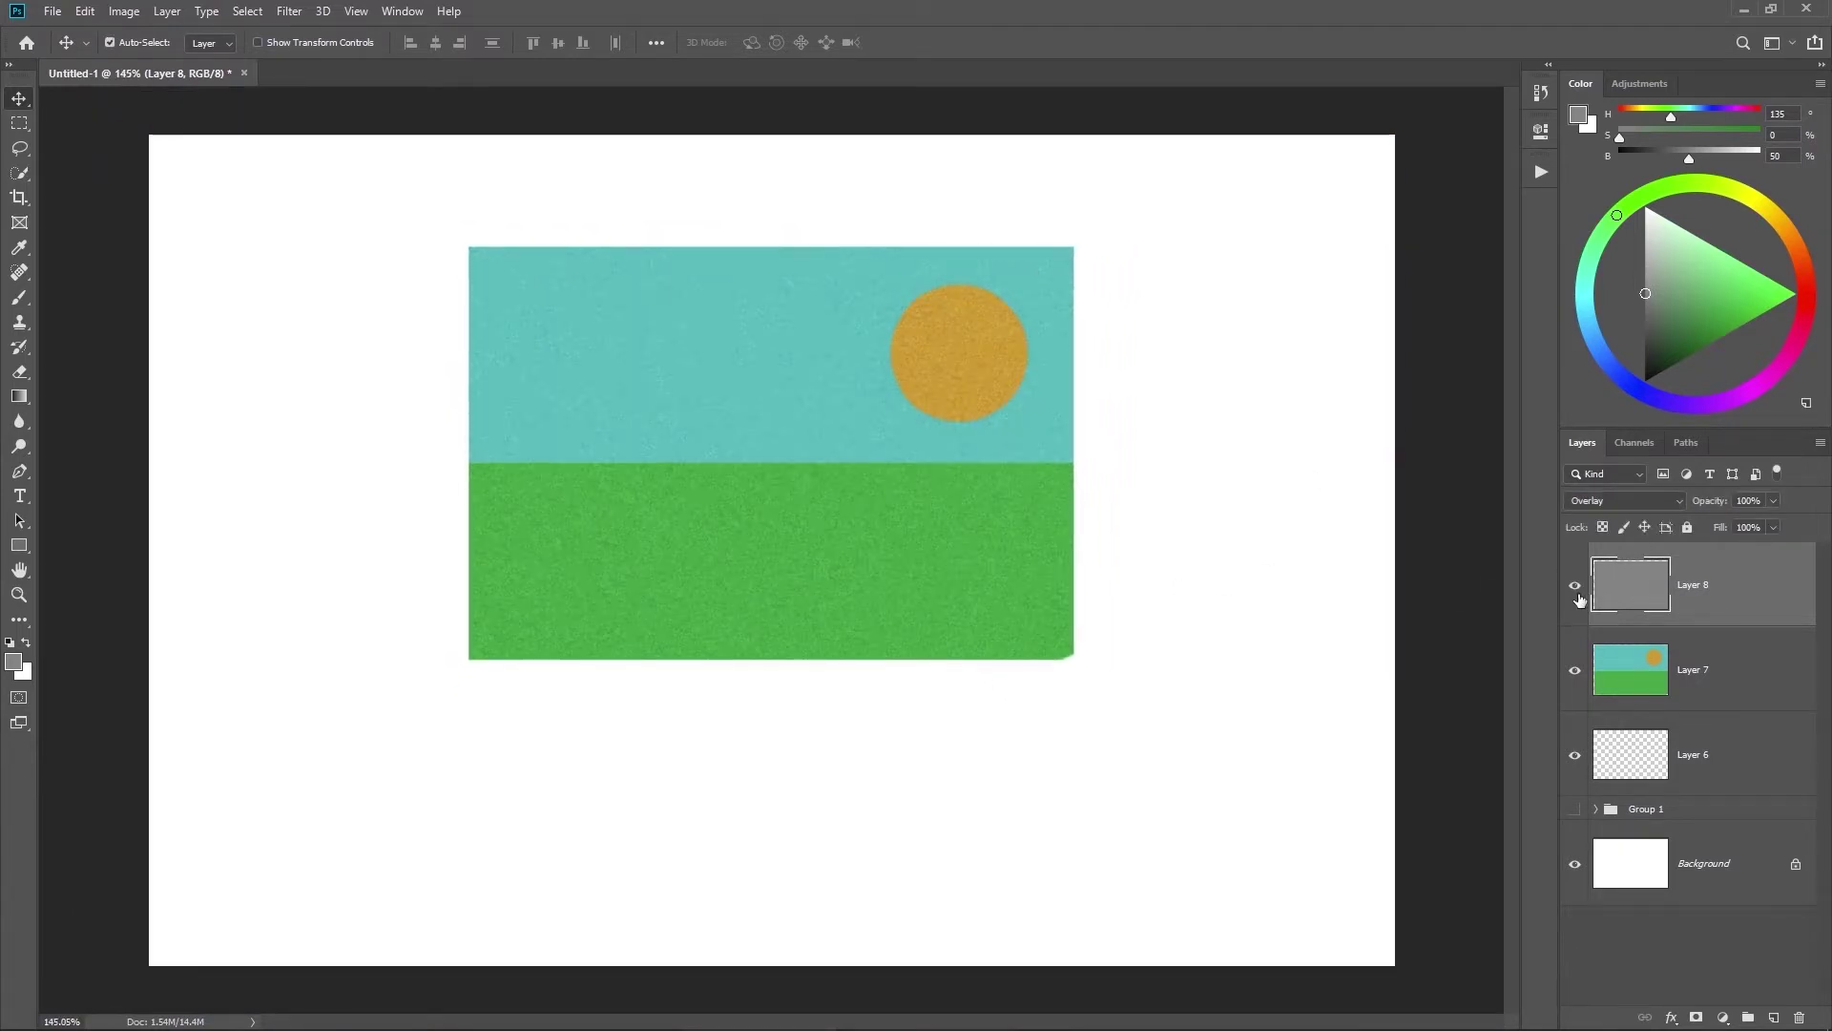
left_click_drag(1715, 506, 1661, 519)
scroll(970, 499, "down", 2)
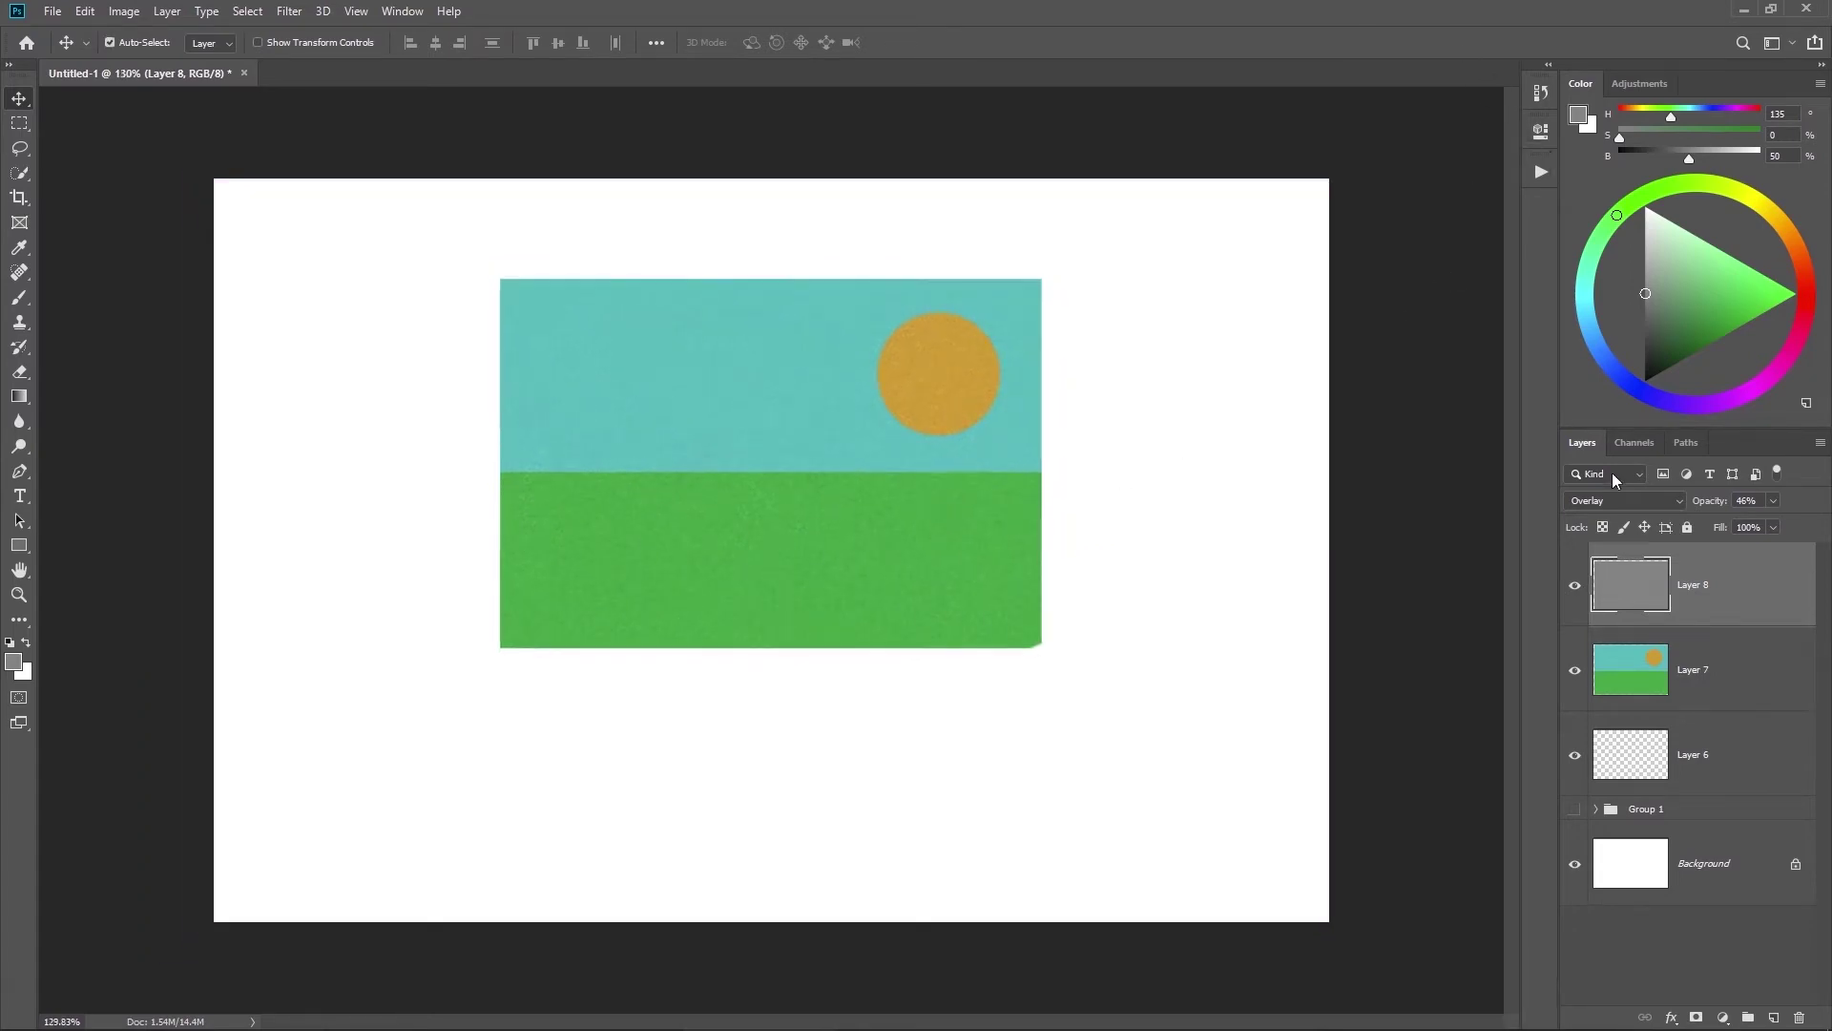
Step: Create a new action named Noise in Set 1 and start recording it
left_click(1540, 179)
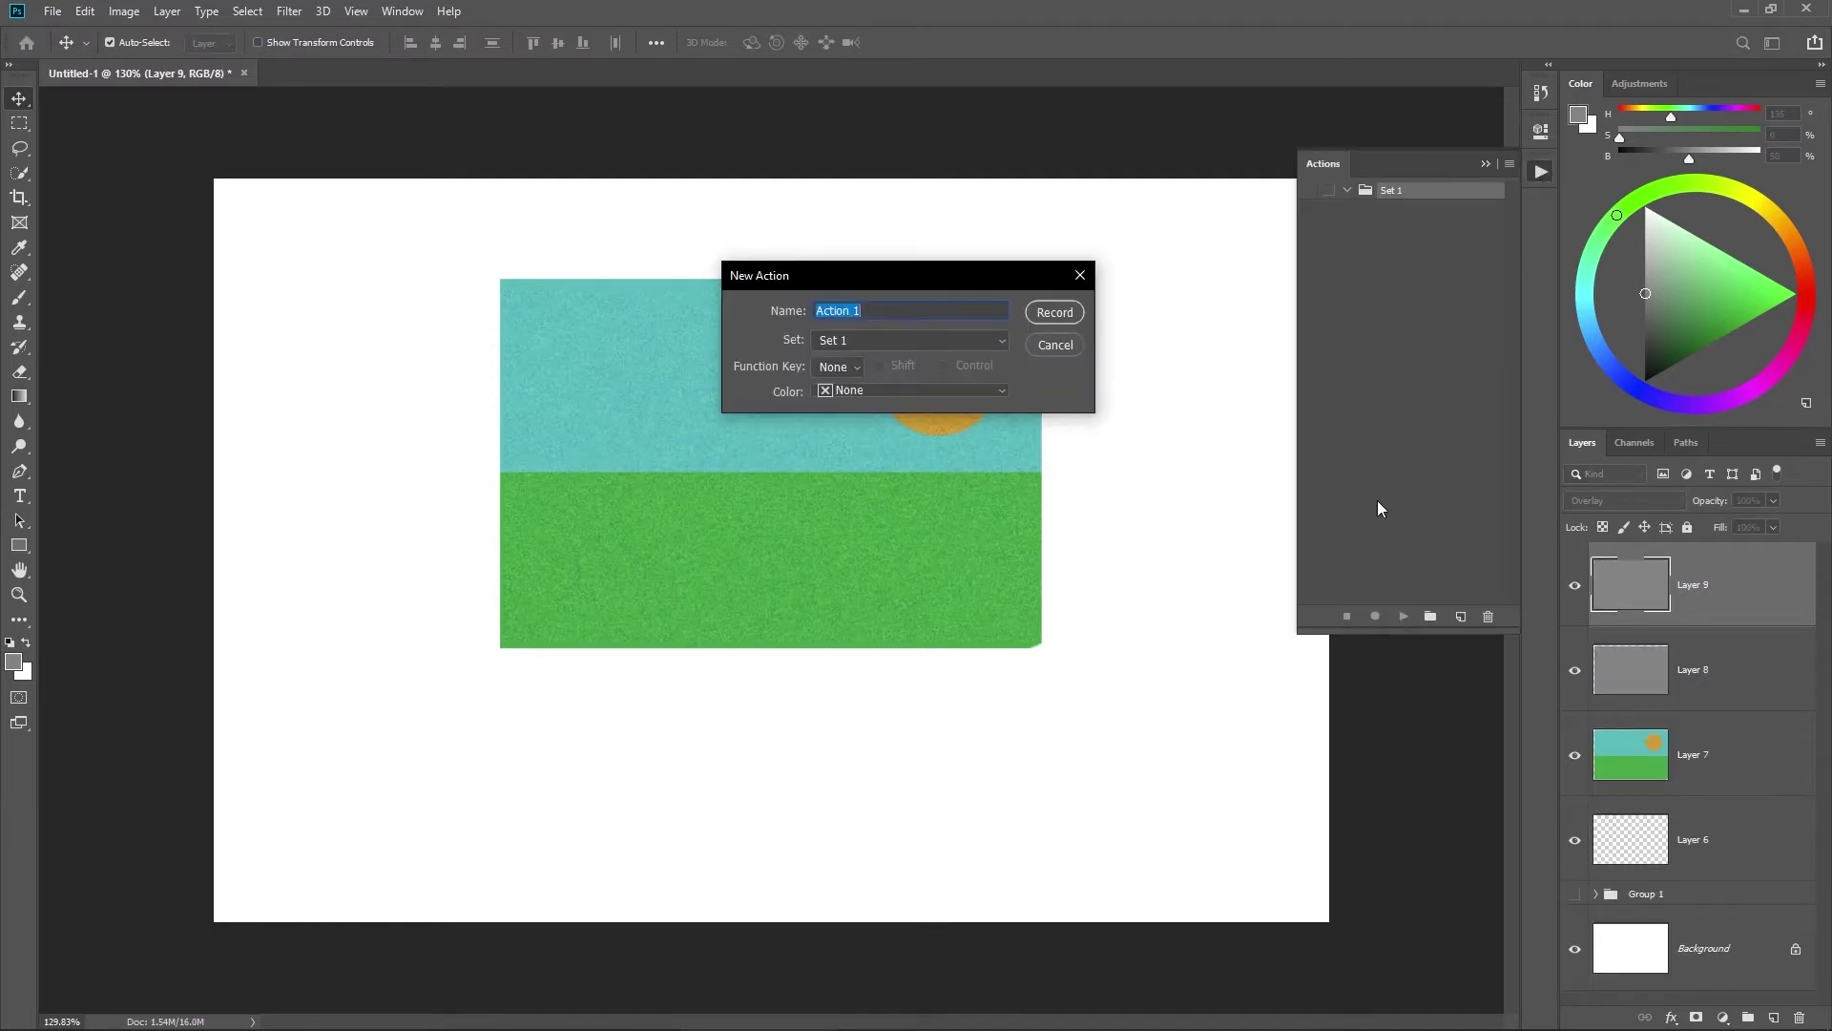
type("Noise")
key("Return")
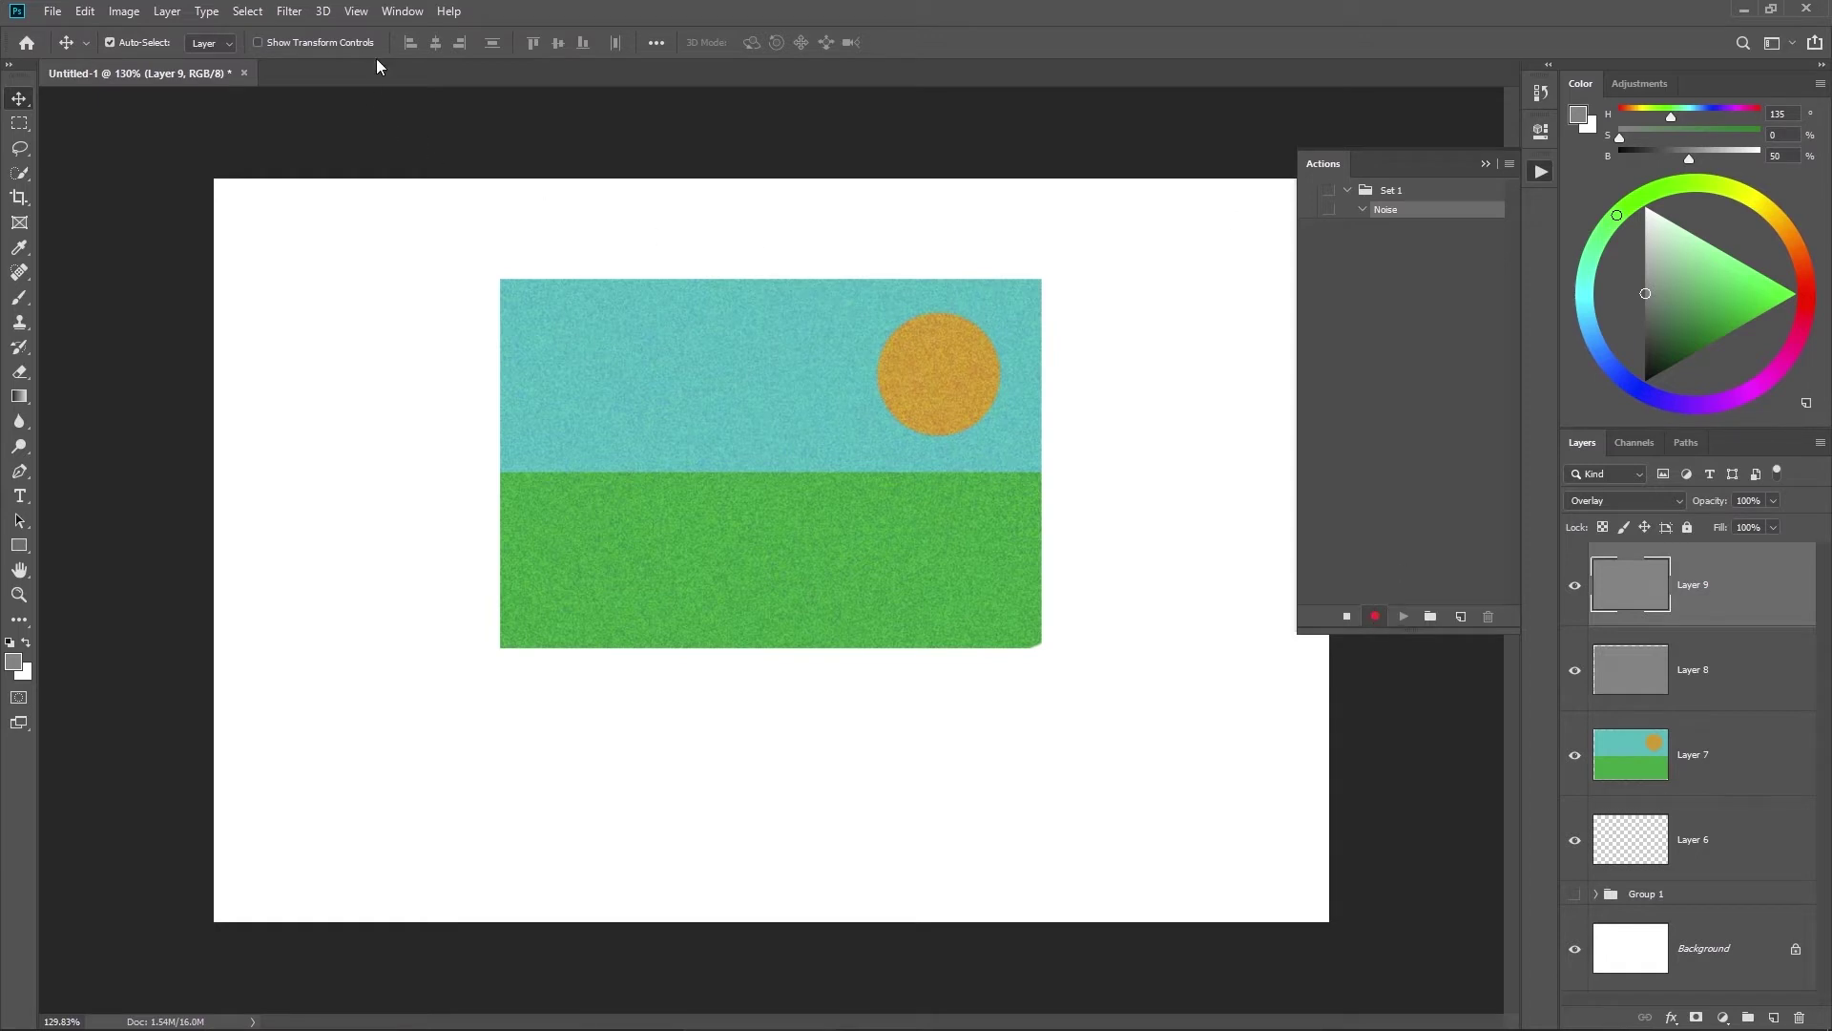
Step: Record adding a new top layer and filling it with the grey foreground colour
key("ctrl+shift+n")
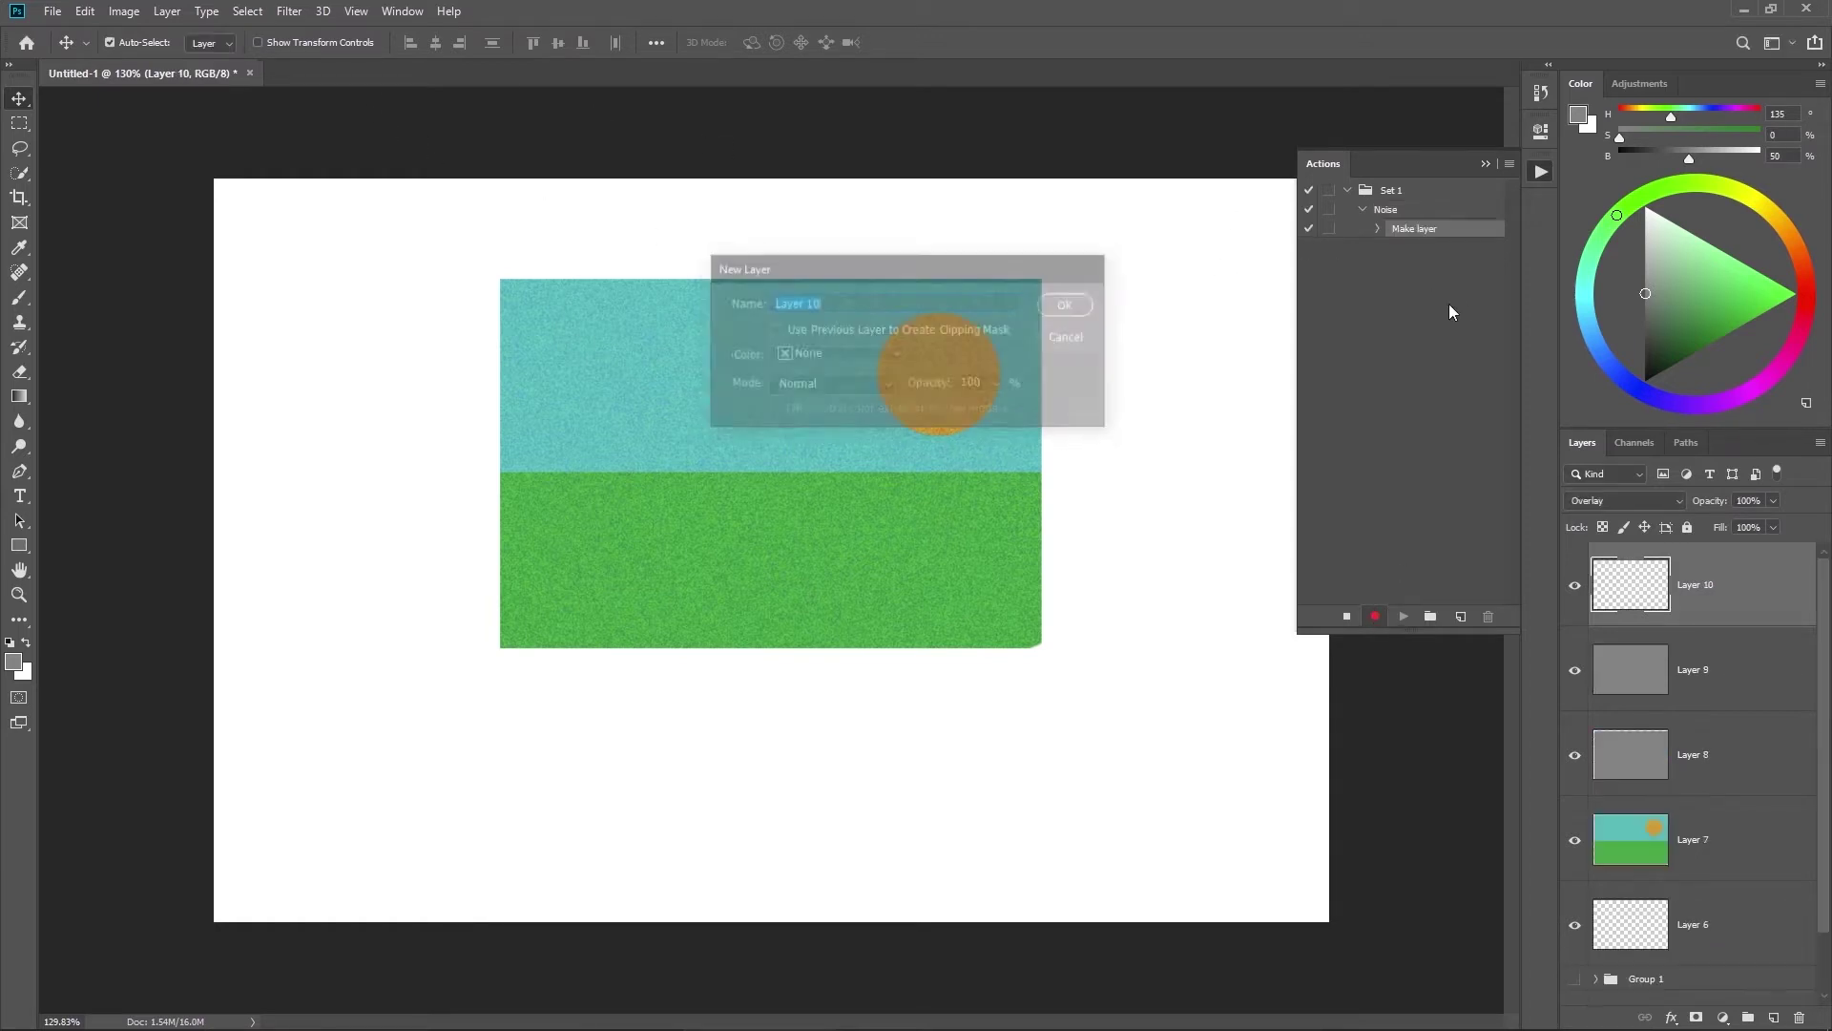
key("Return")
key("alt+BackSpace")
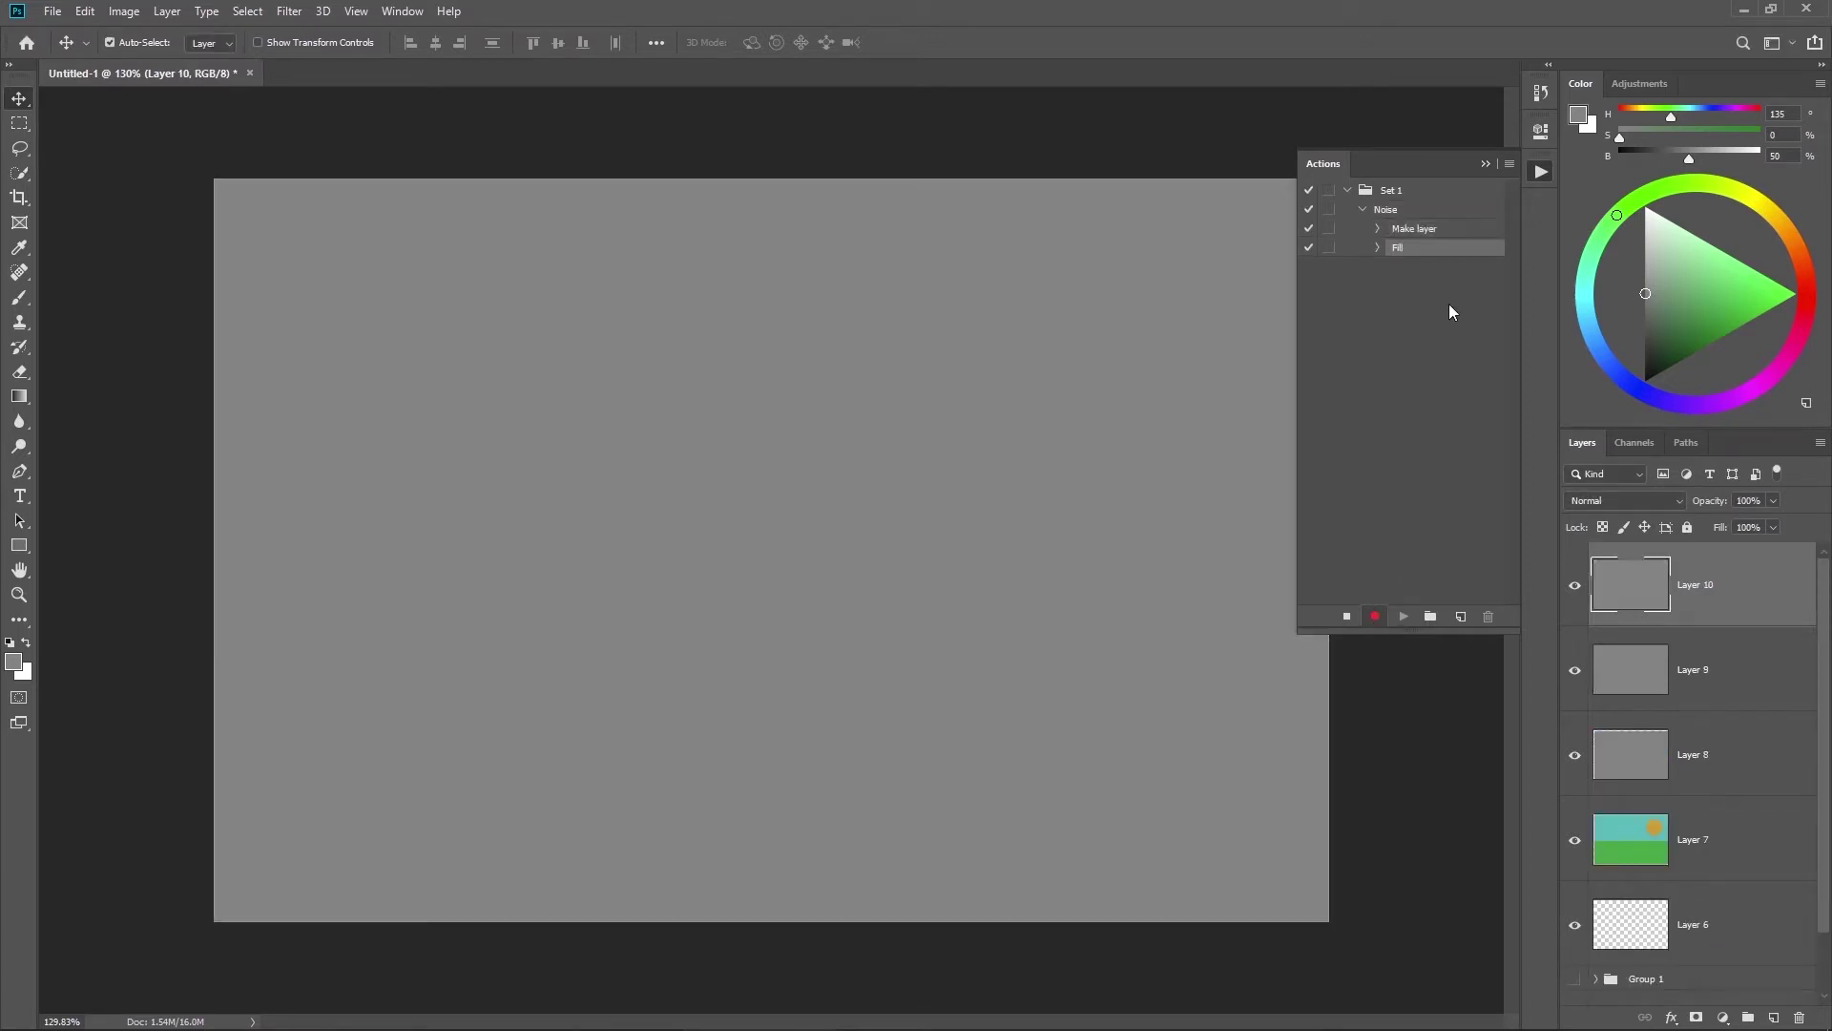
Step: Record applying Add Noise to the grey layer and setting its blend mode to Overlay, ending the recording
left_click(288, 10)
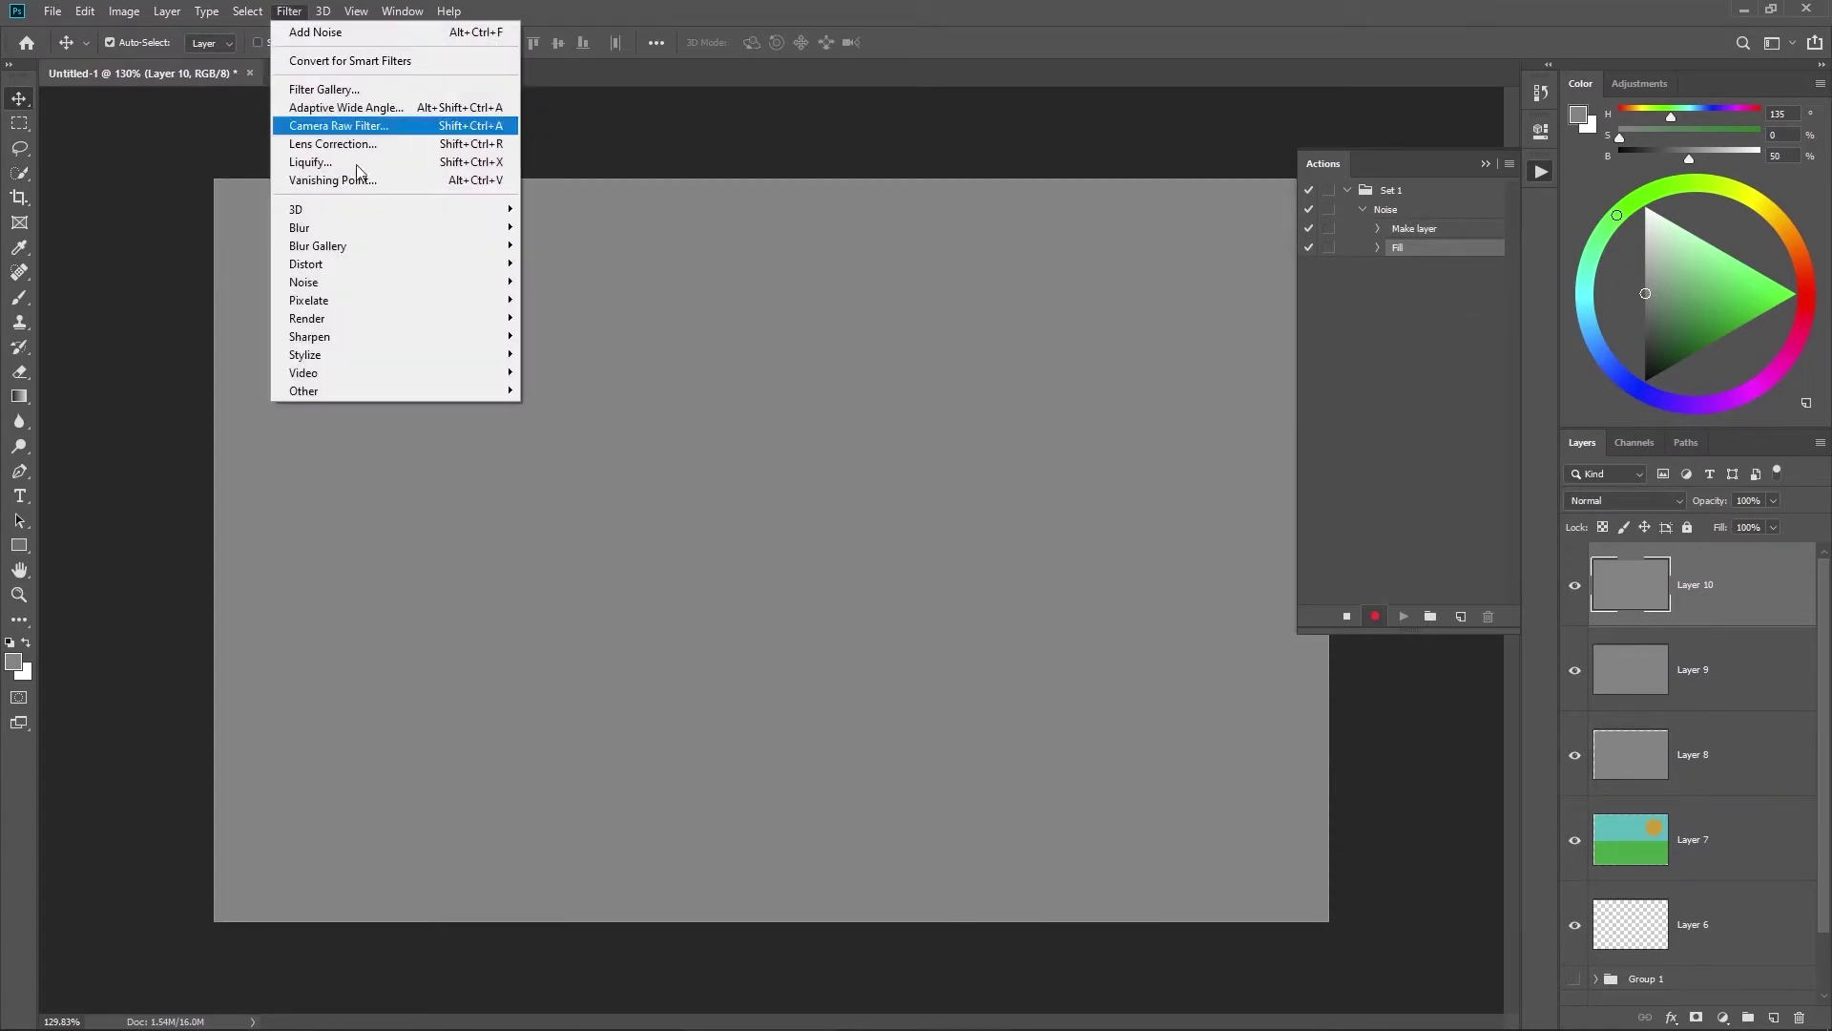
mouse_move(455, 289)
left_click(571, 281)
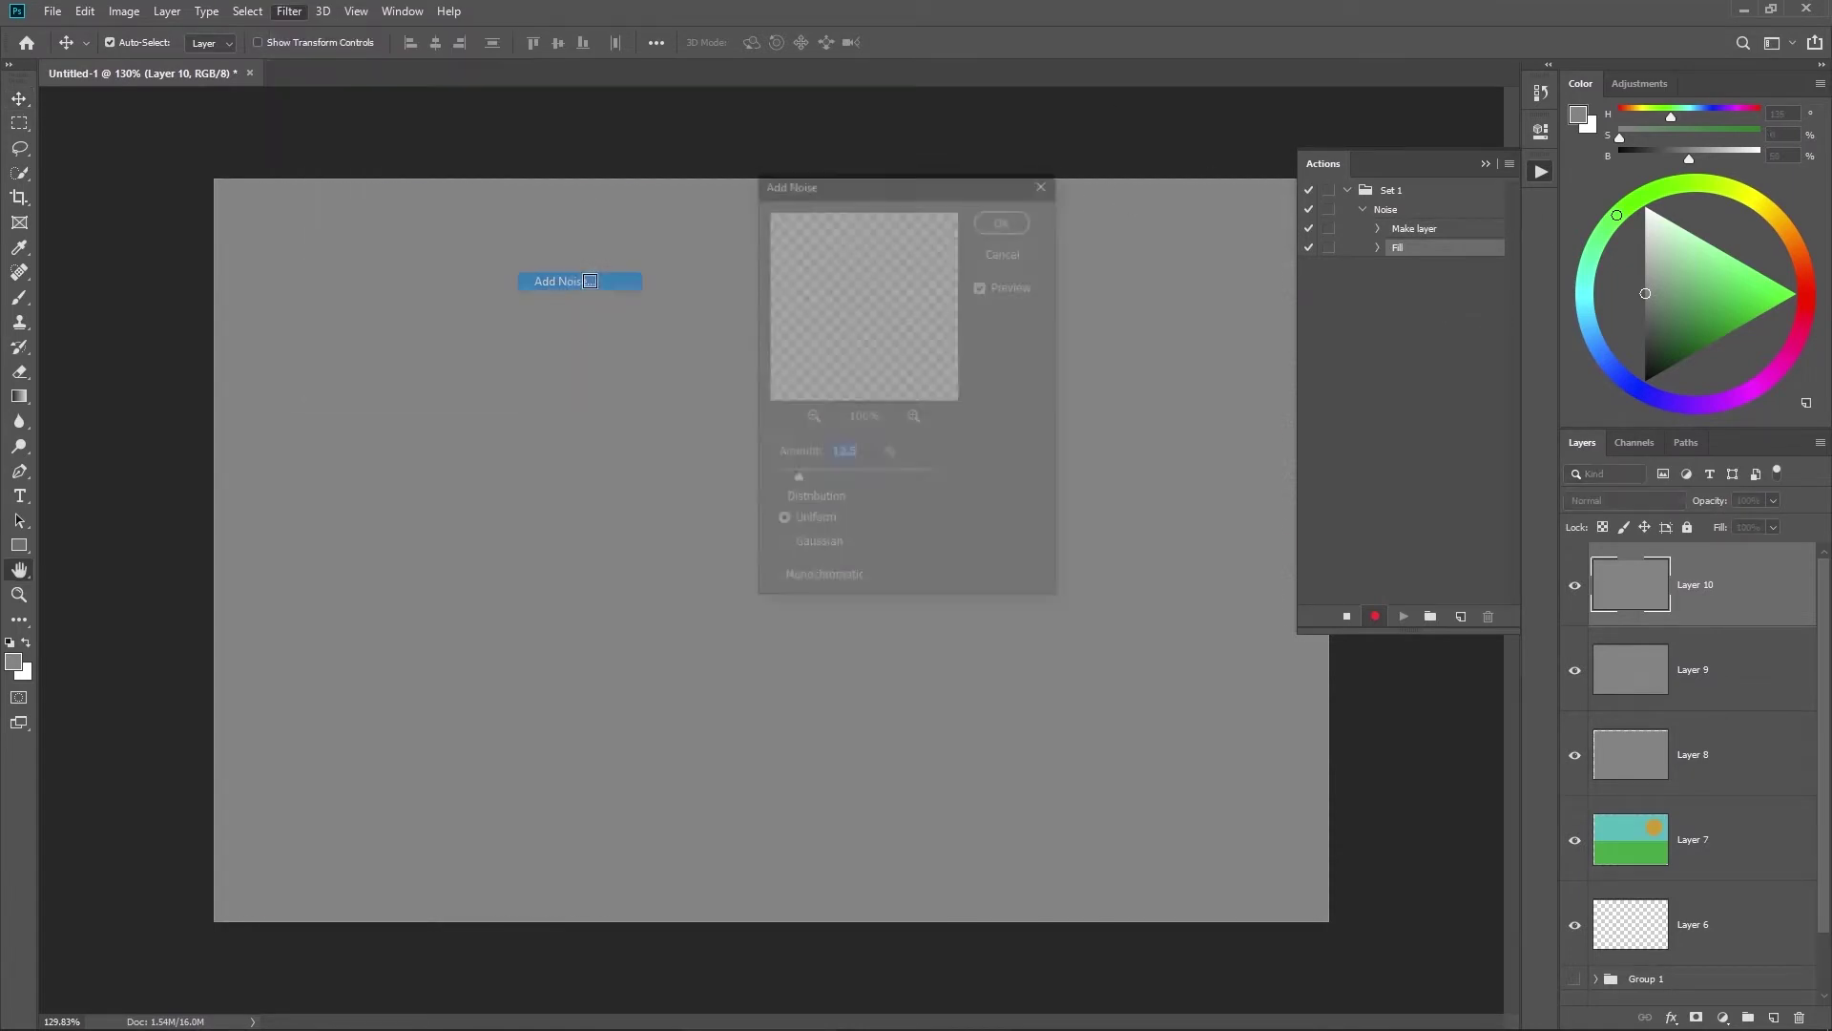
key("Return")
left_click(1639, 504)
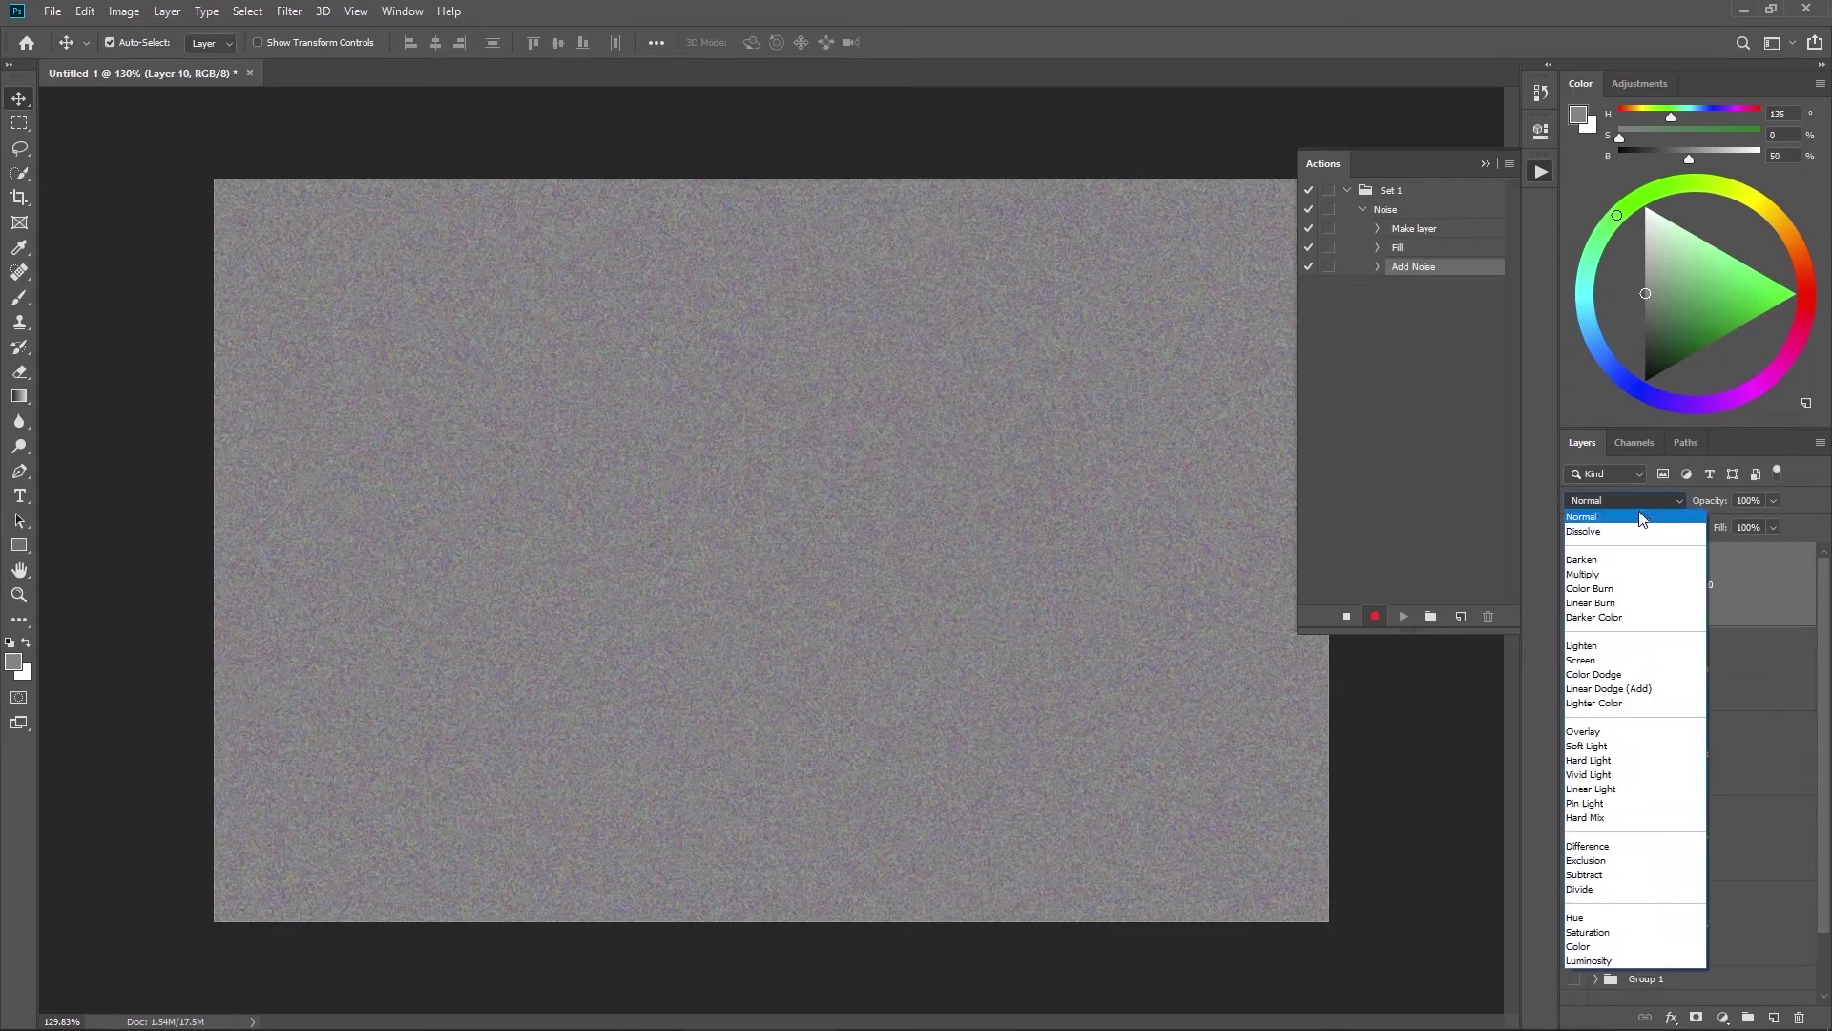
left_click(1622, 735)
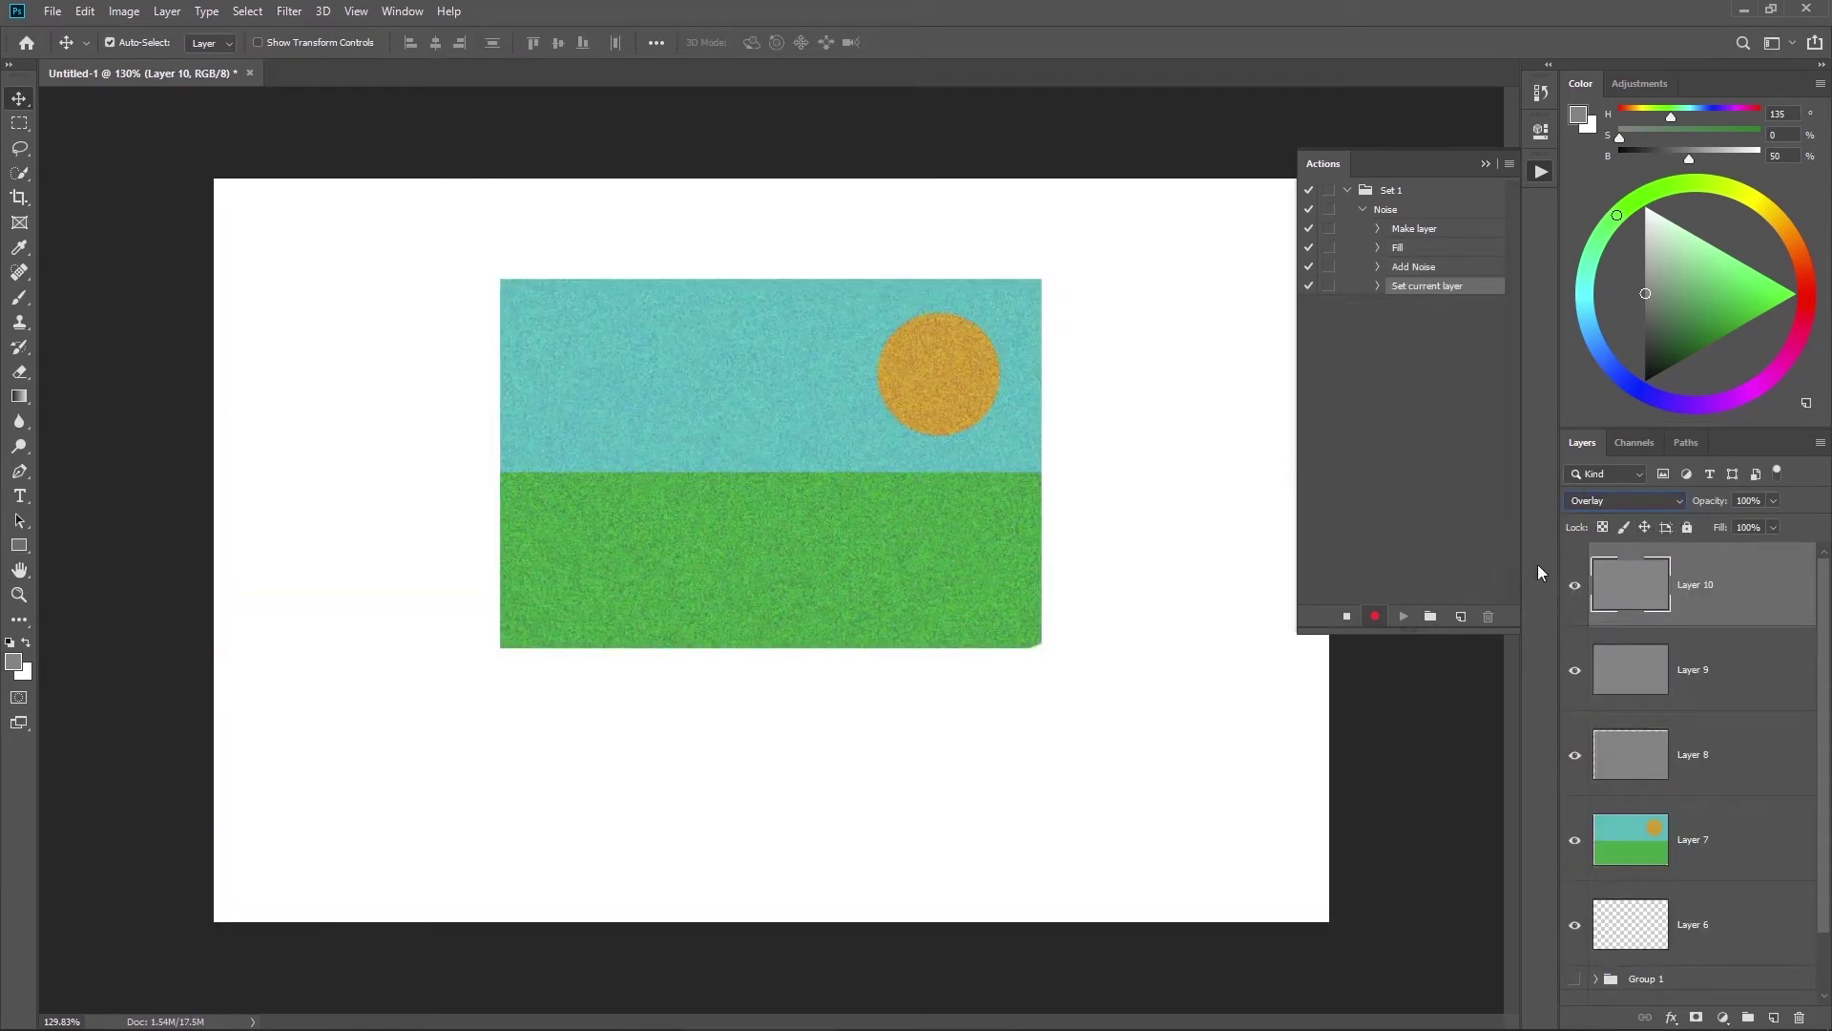
left_click(1348, 617)
Step: Play the Noise action six times to stack additional noise layers over the painting
left_click(1408, 212)
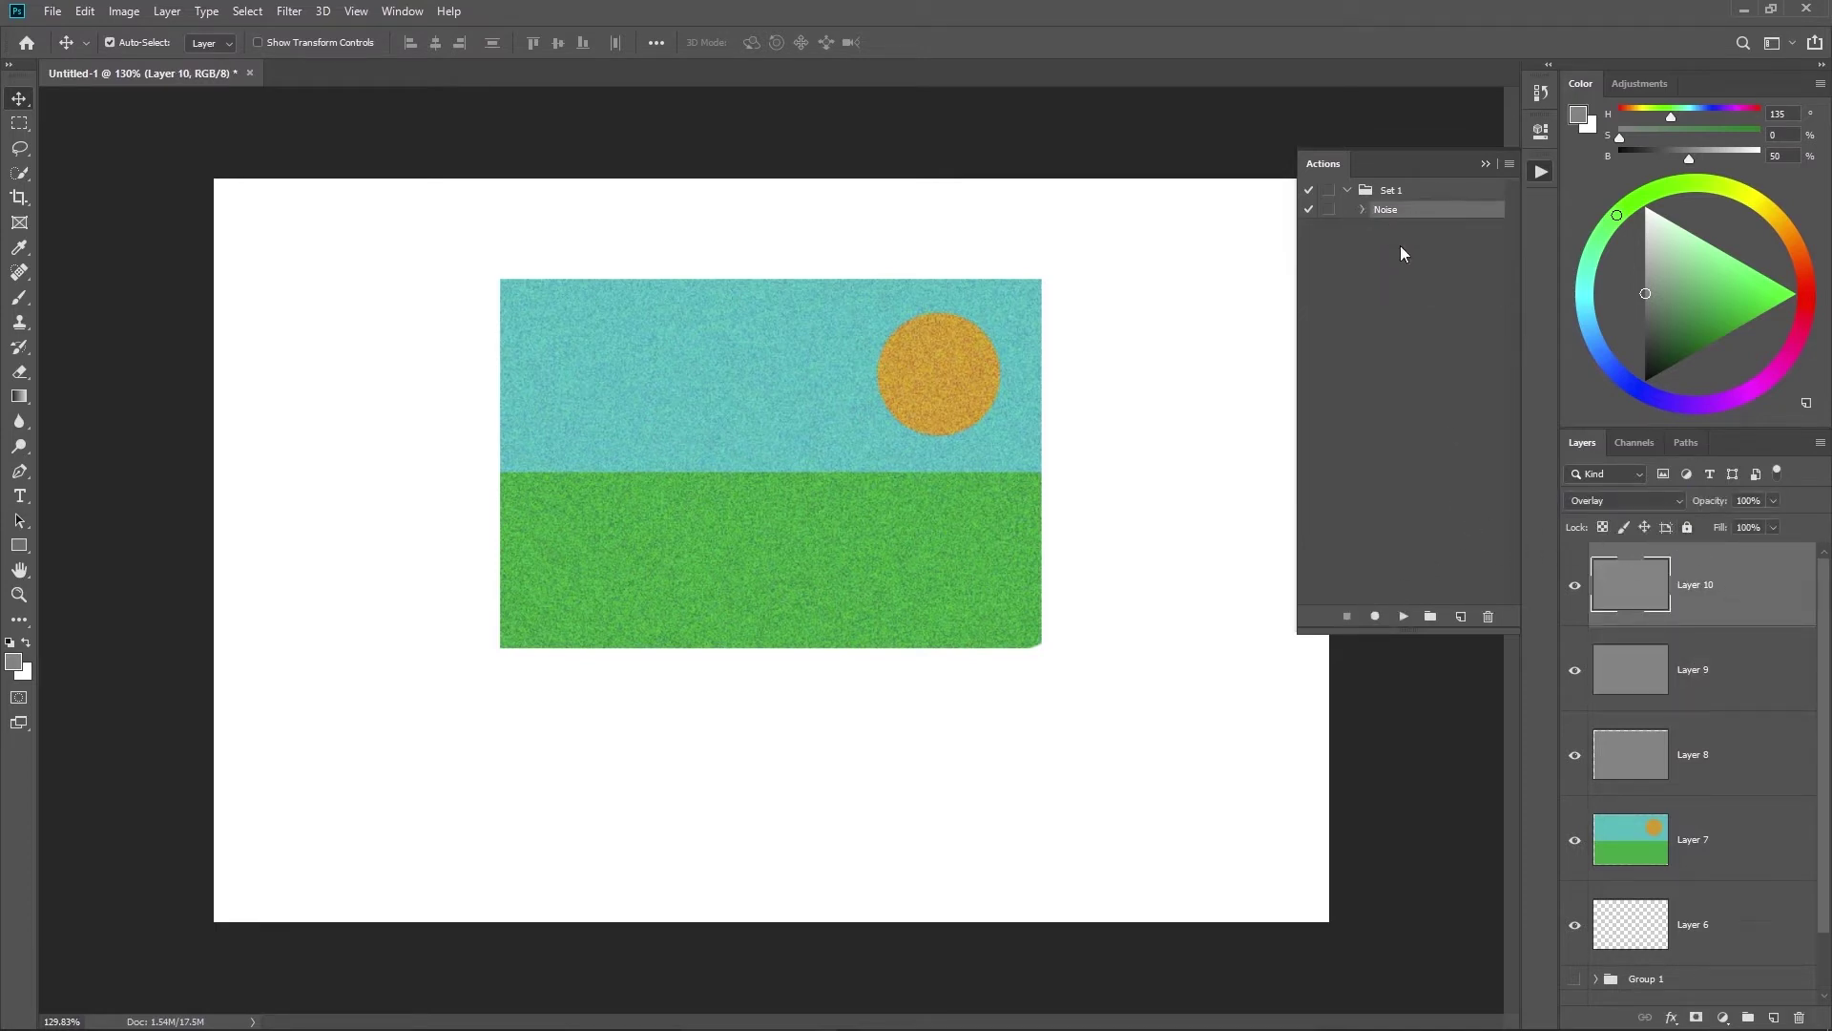
left_click(1405, 619)
left_click(1403, 619)
left_click(1404, 618)
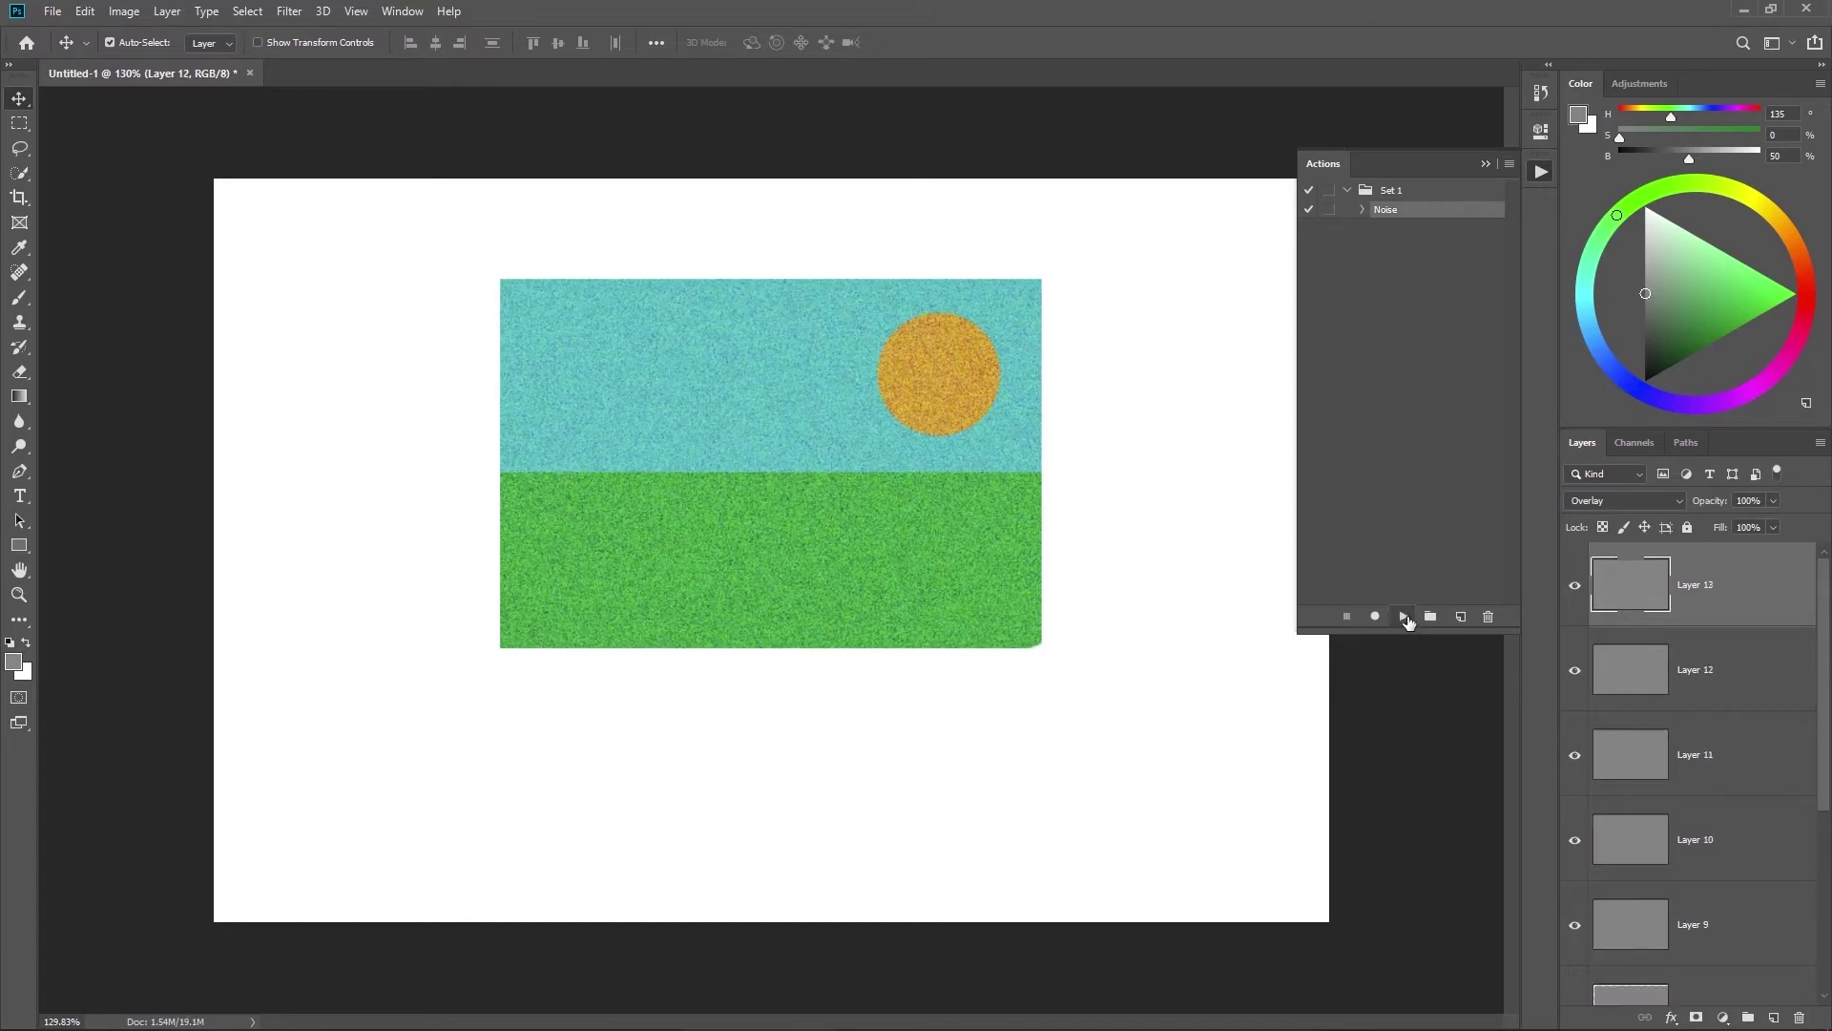
left_click(1407, 619)
left_click(1406, 619)
left_click(1405, 618)
left_click_drag(887, 411, 931, 383)
scroll(932, 382, "down", 3)
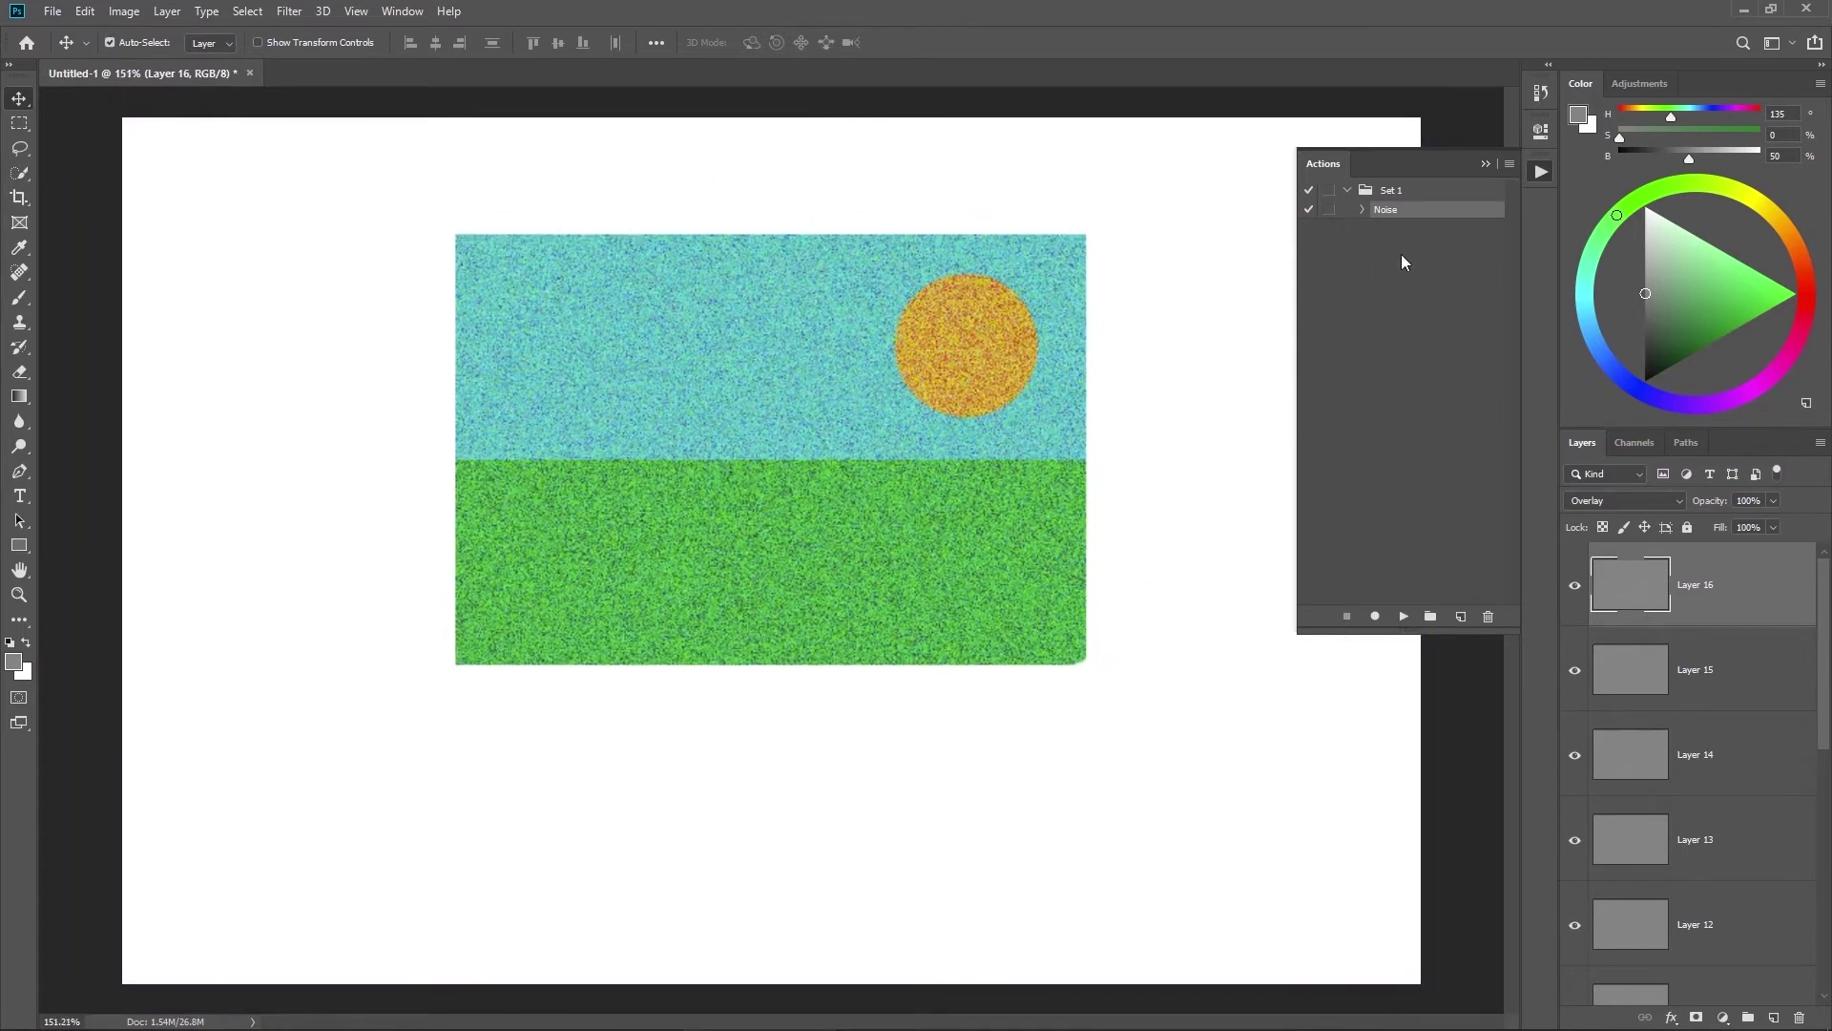
Step: Examine the available export options for the document without exporting anything
left_click(52, 12)
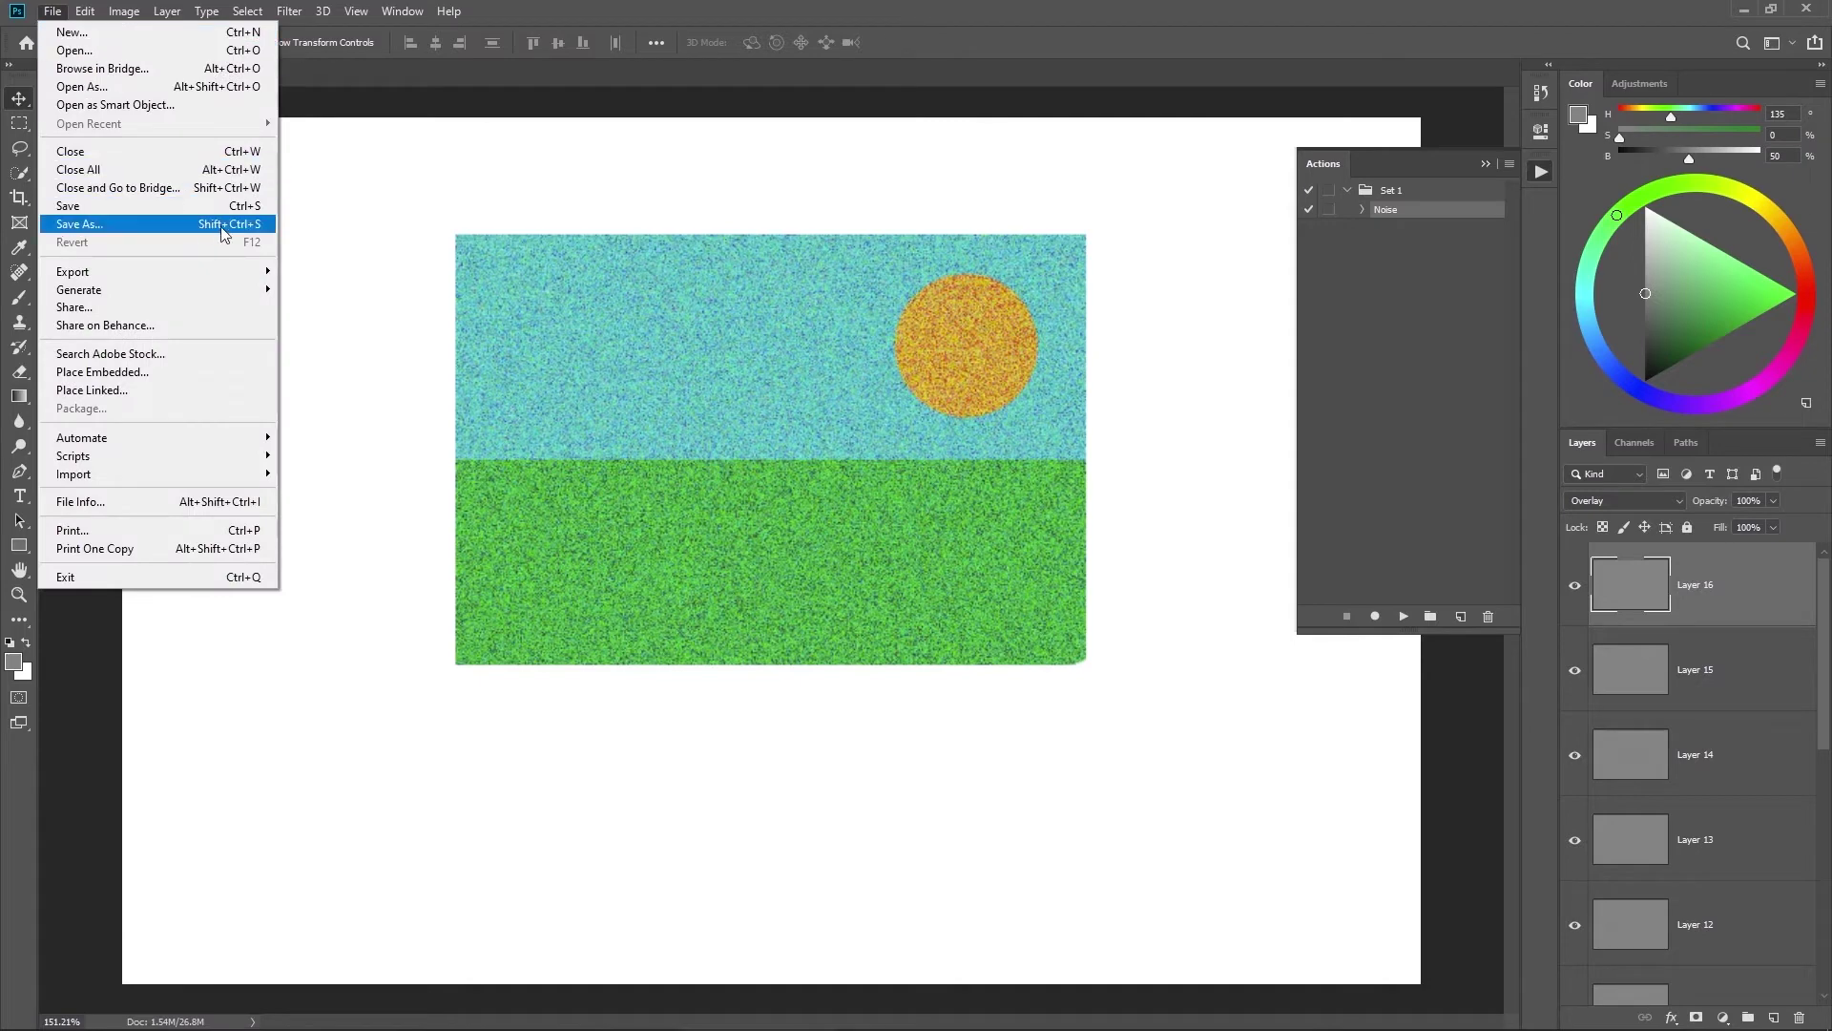
mouse_move(254, 276)
left_click(715, 21)
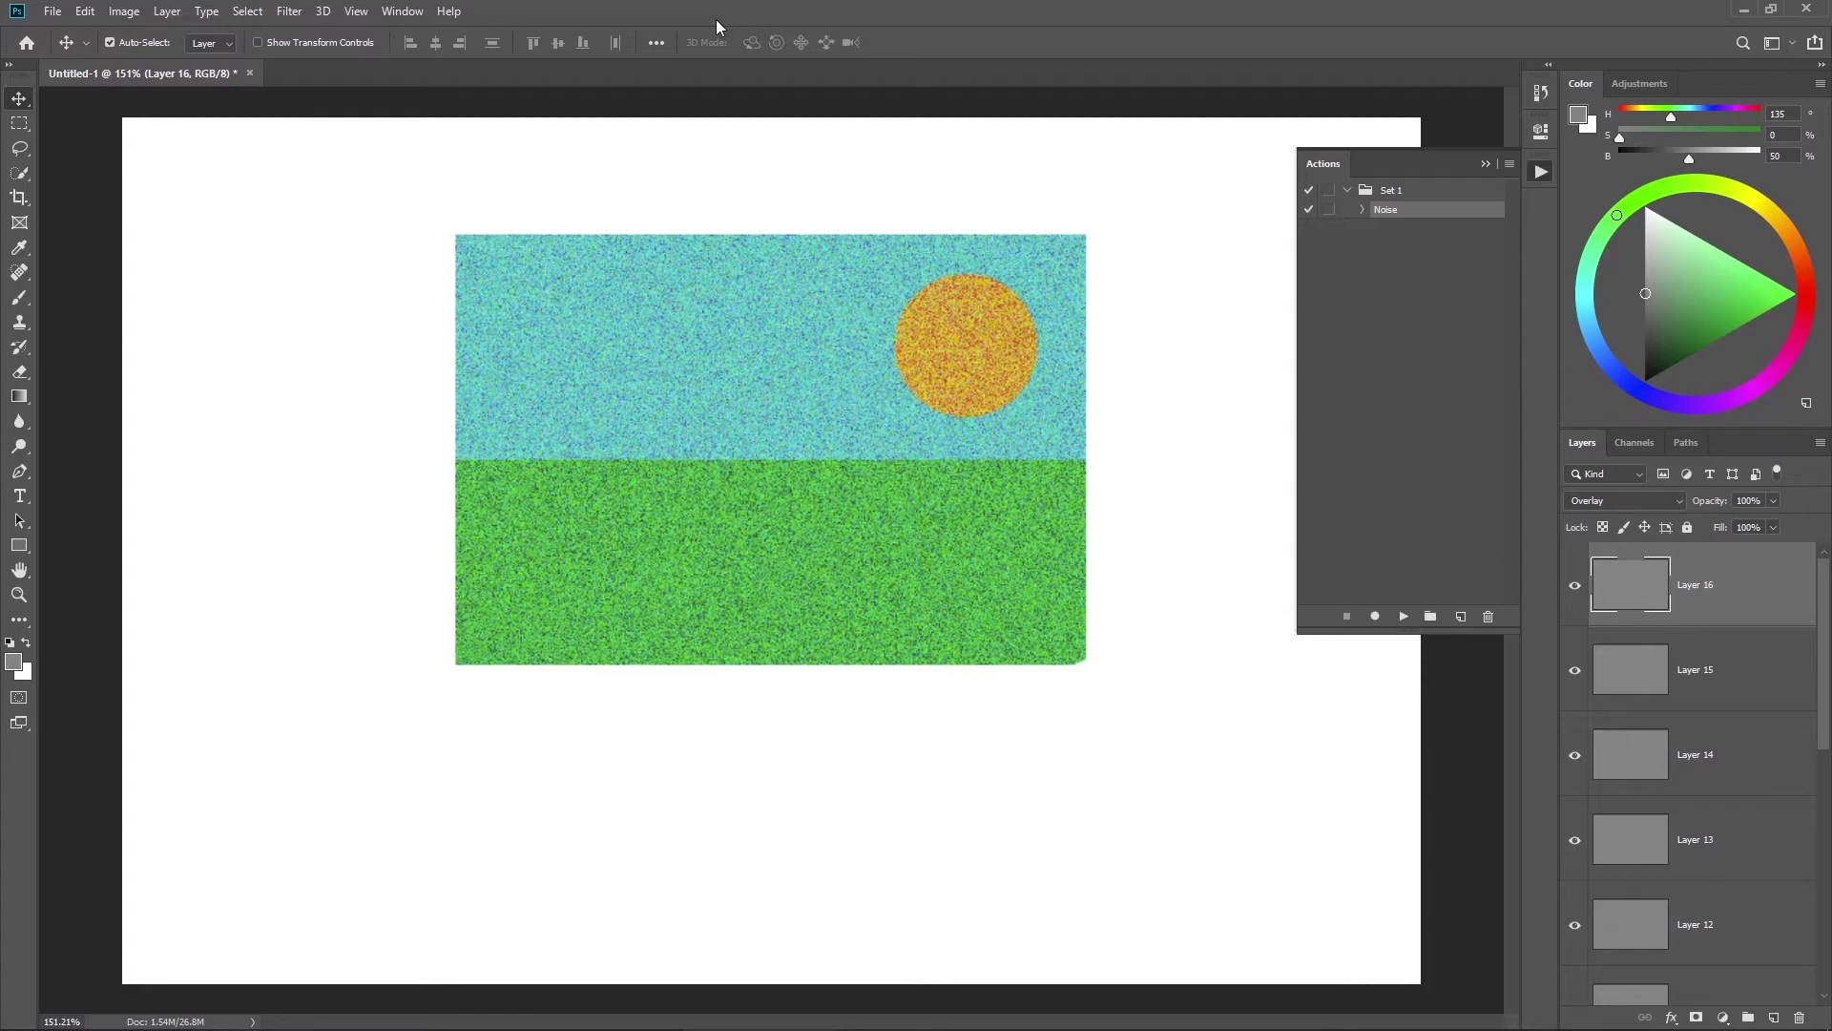
left_click(52, 11)
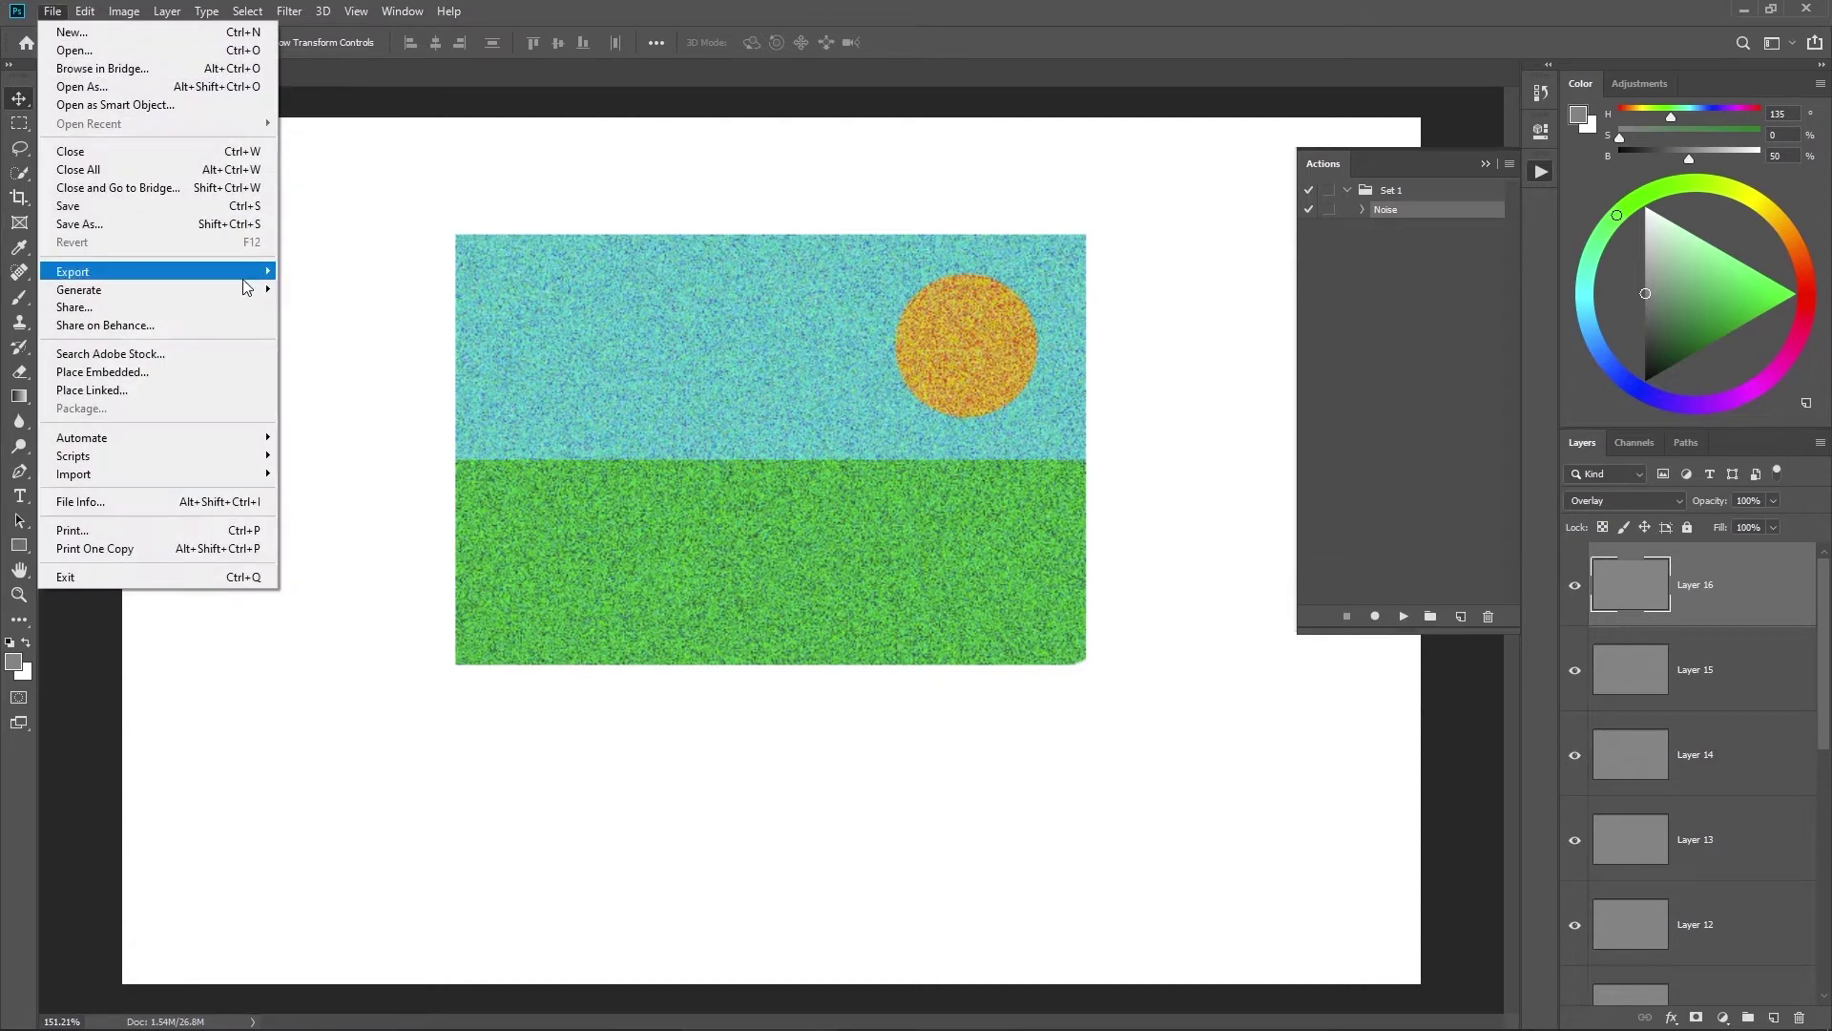
mouse_move(256, 273)
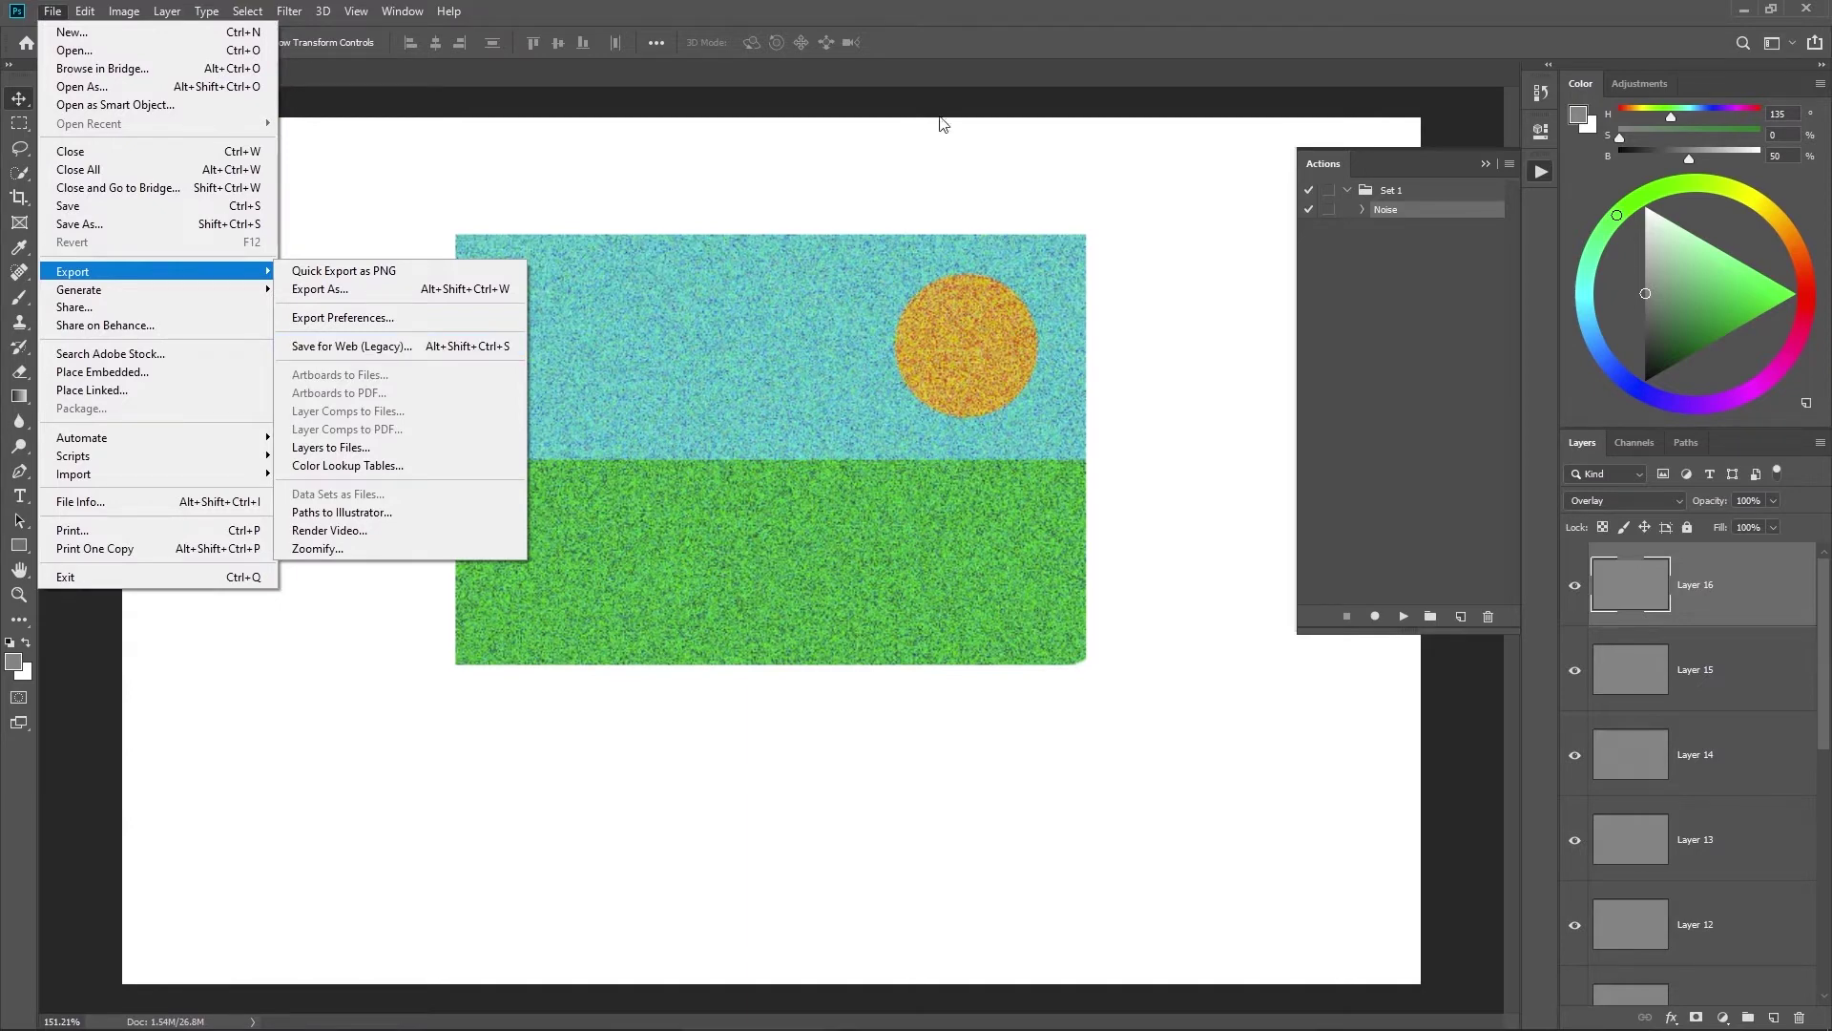
left_click(1096, 59)
left_click_drag(817, 440, 783, 442)
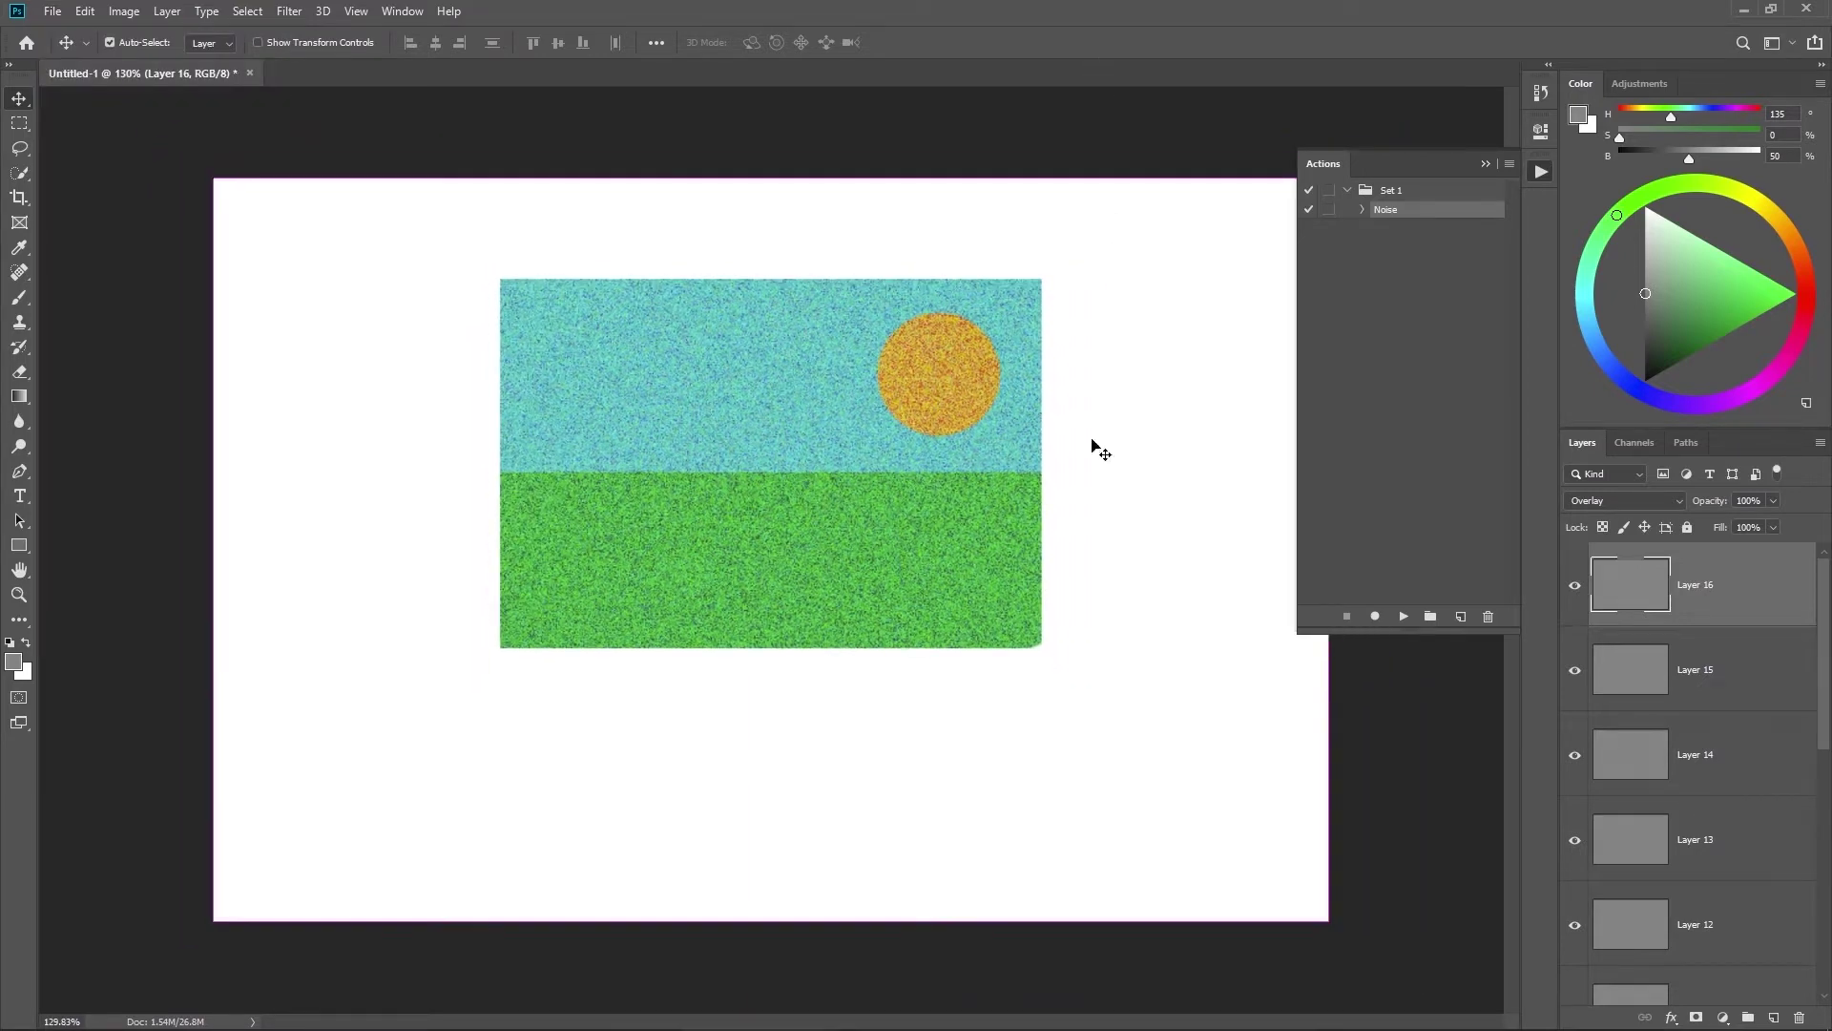
Step: Group the noise layers from Layer 8 up to Layer 16 and delete the group with its contents
left_click_drag(1824, 599, 1824, 802)
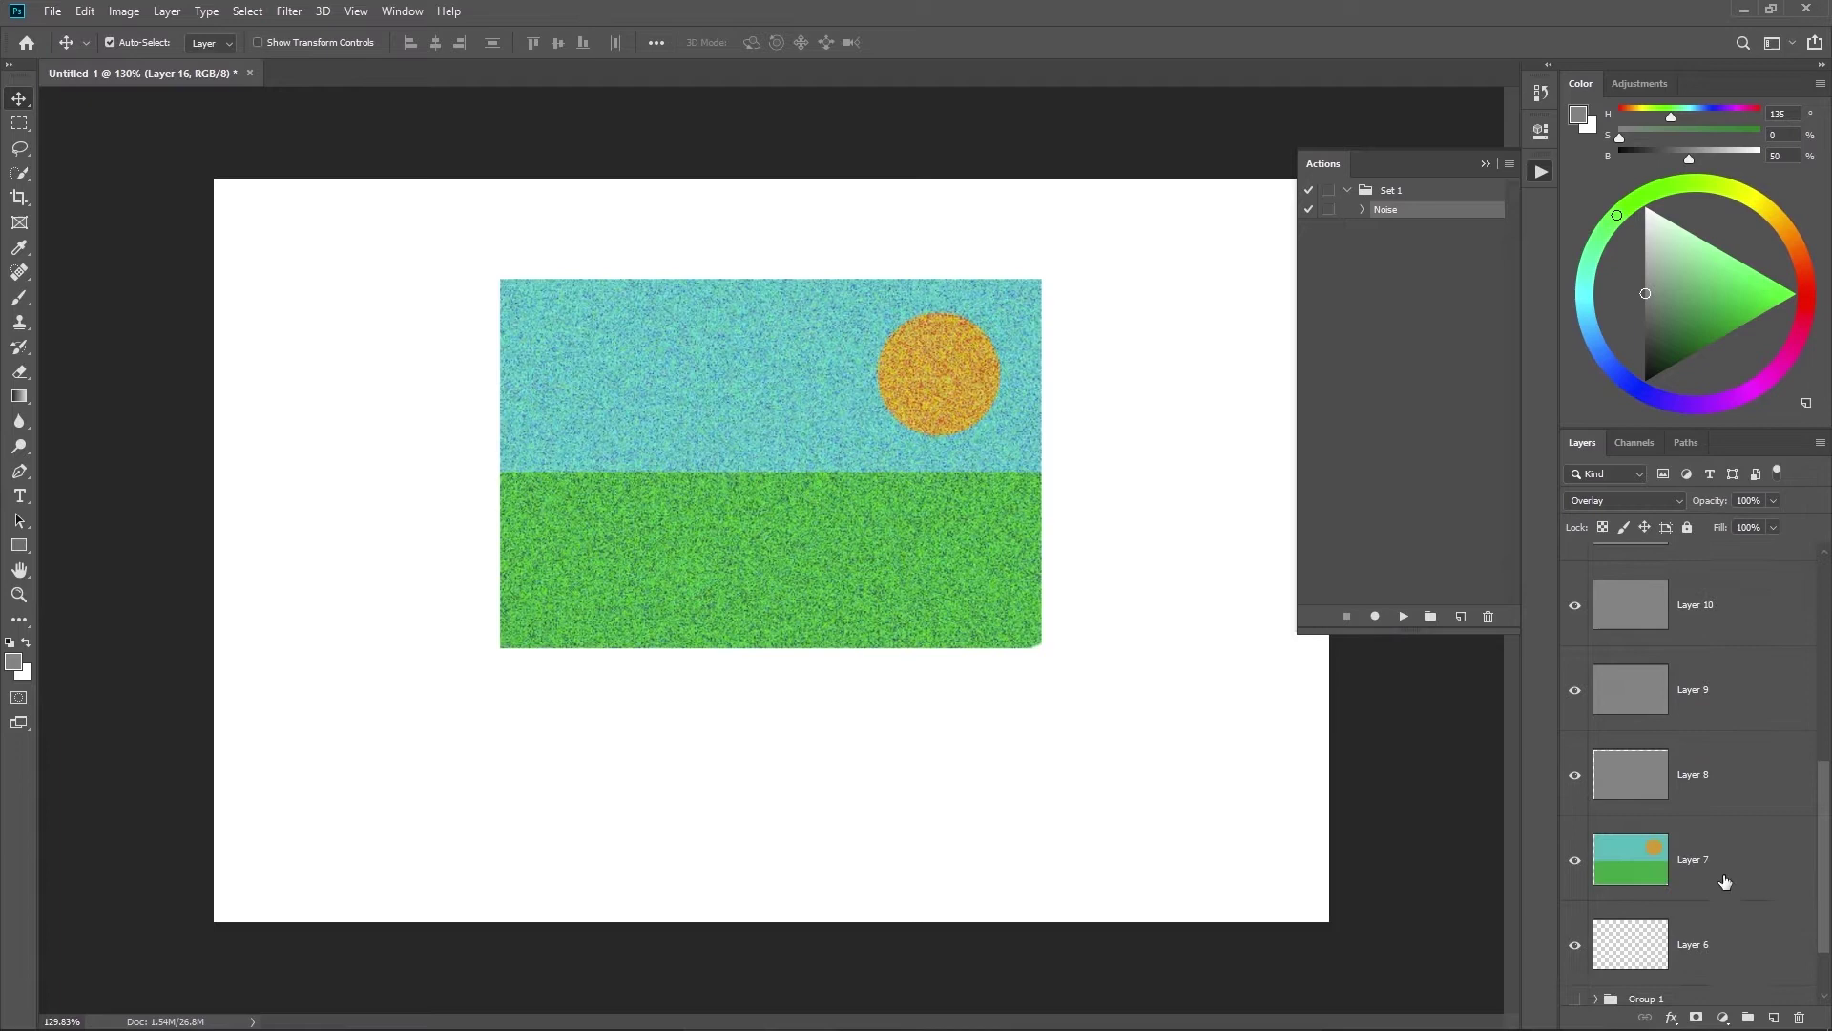
left_click(1806, 774)
scroll(1803, 764, "up", 6)
left_click(1793, 580, "shift")
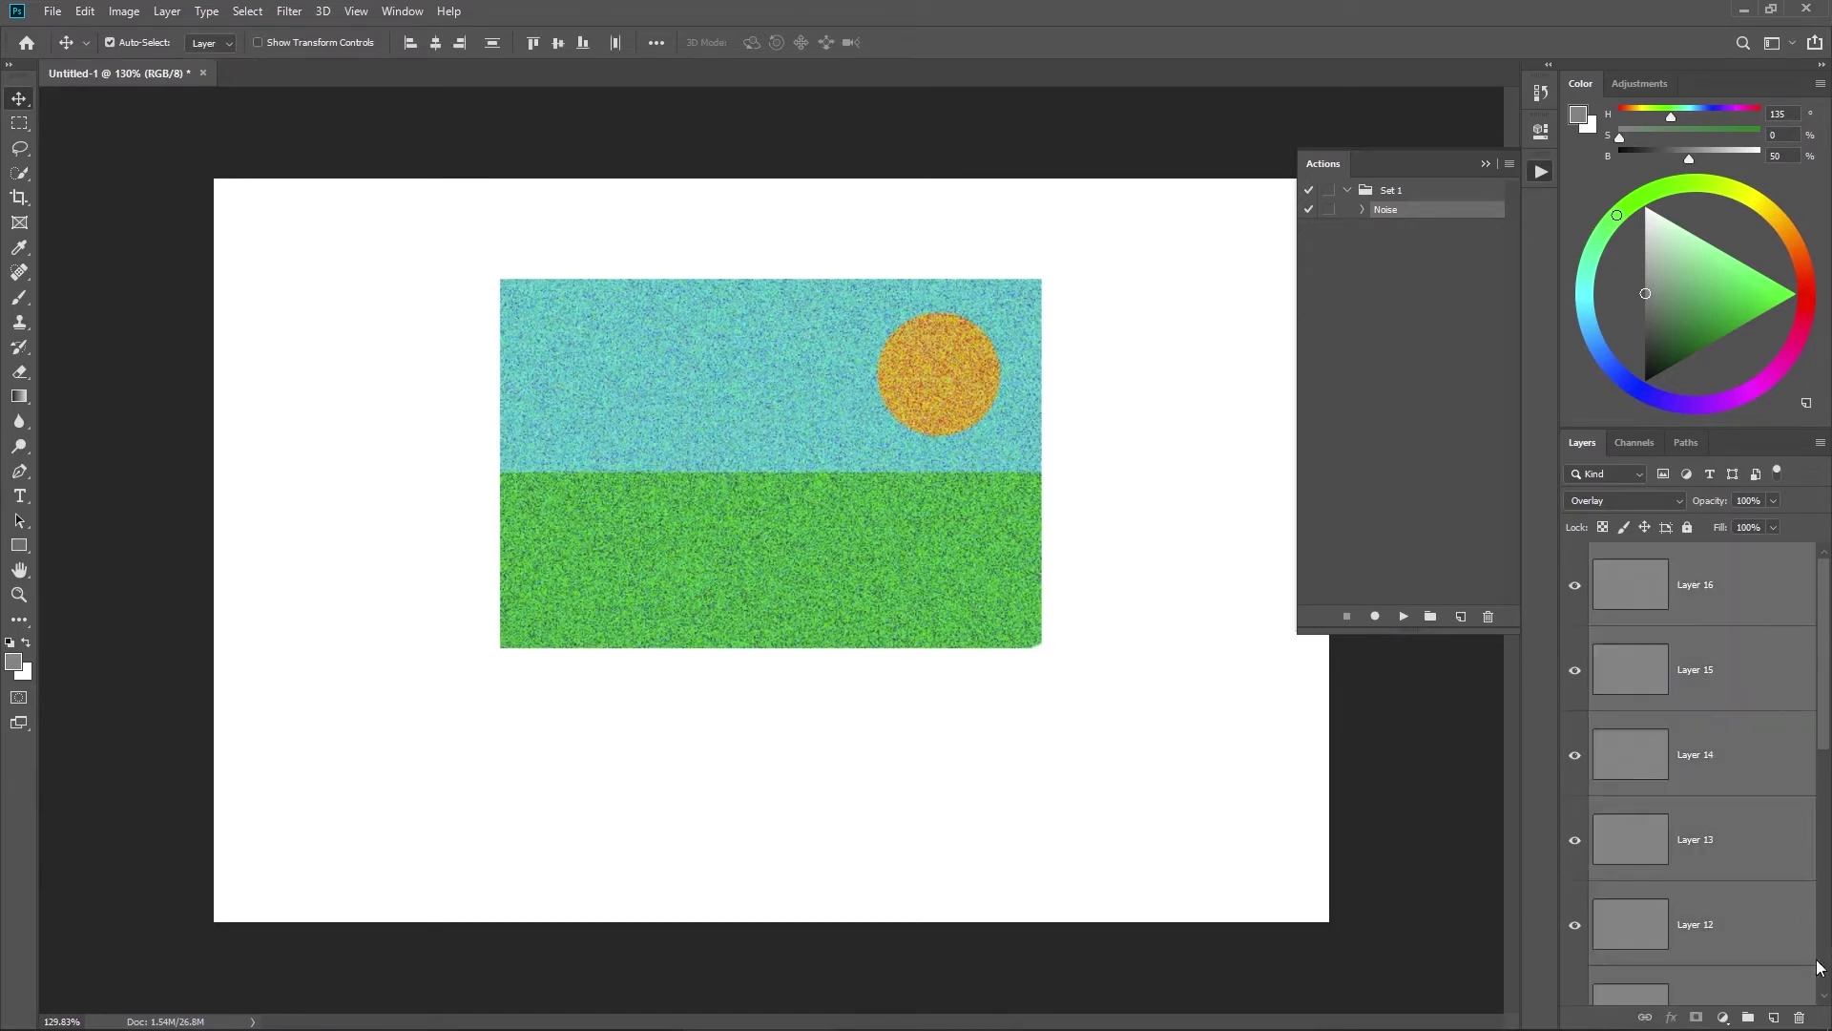
key("ctrl+g")
left_click(1800, 1015)
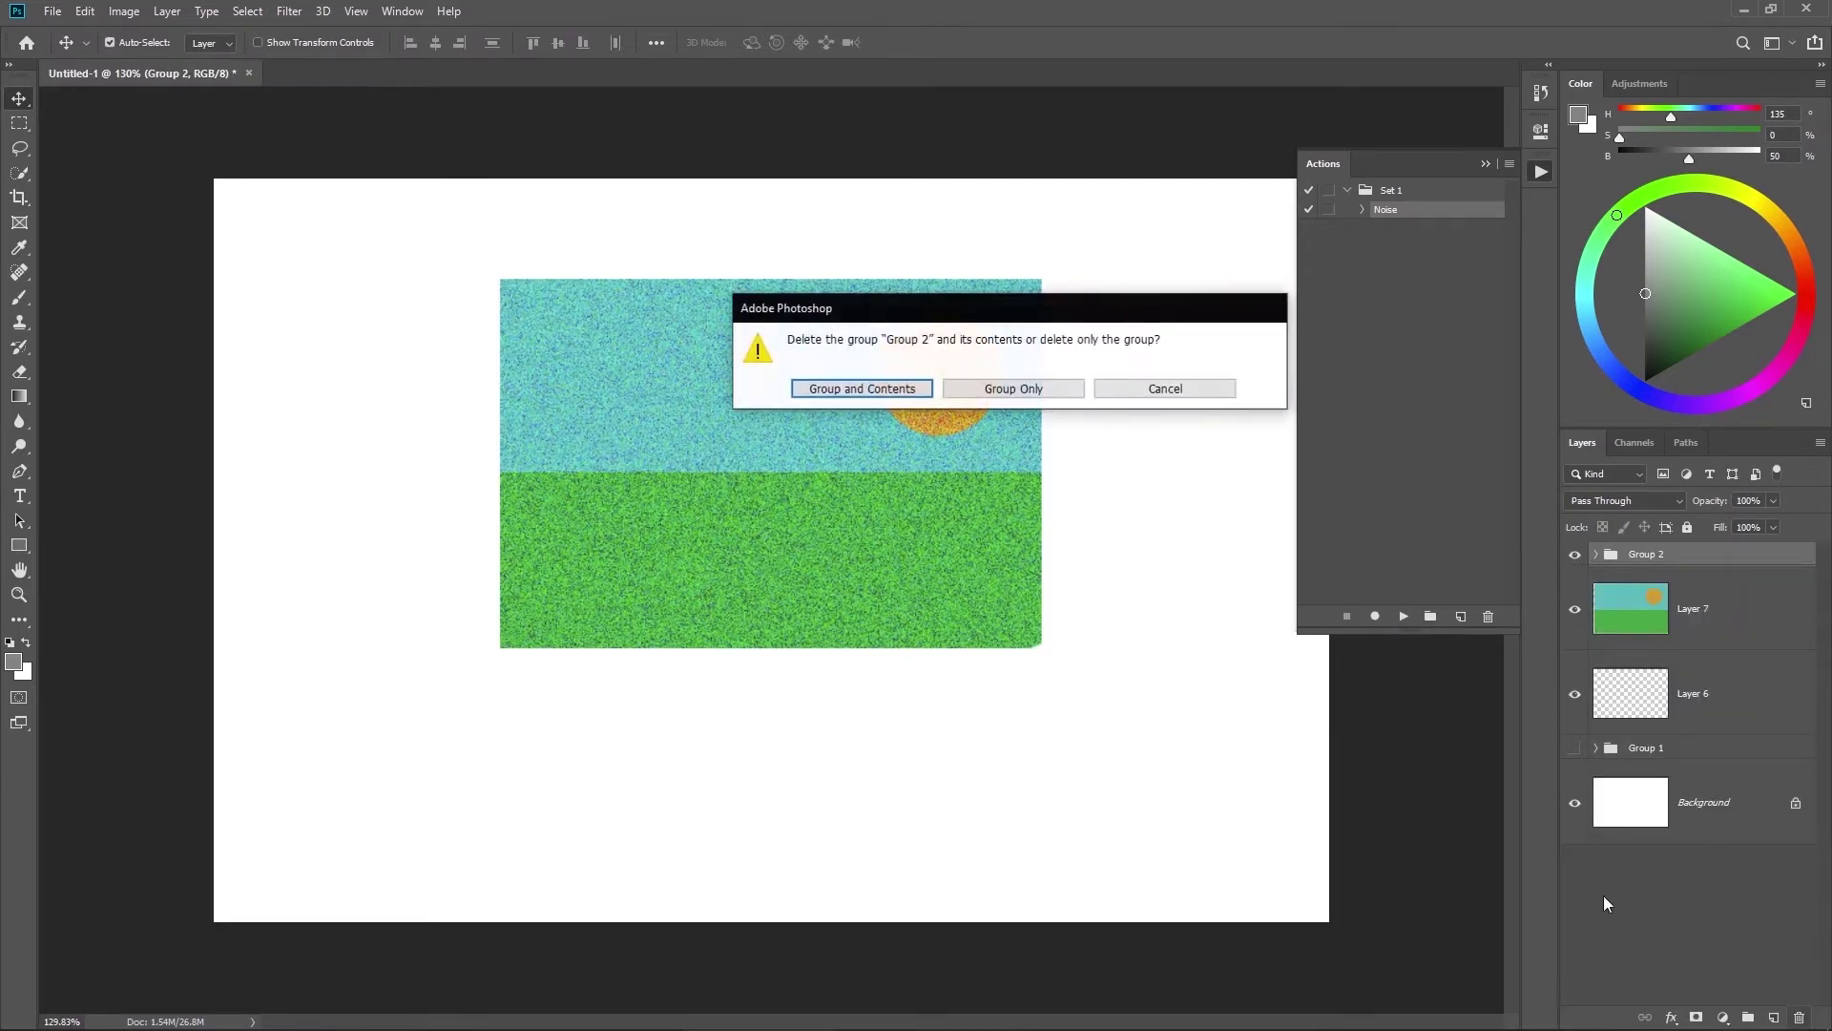
left_click(906, 391)
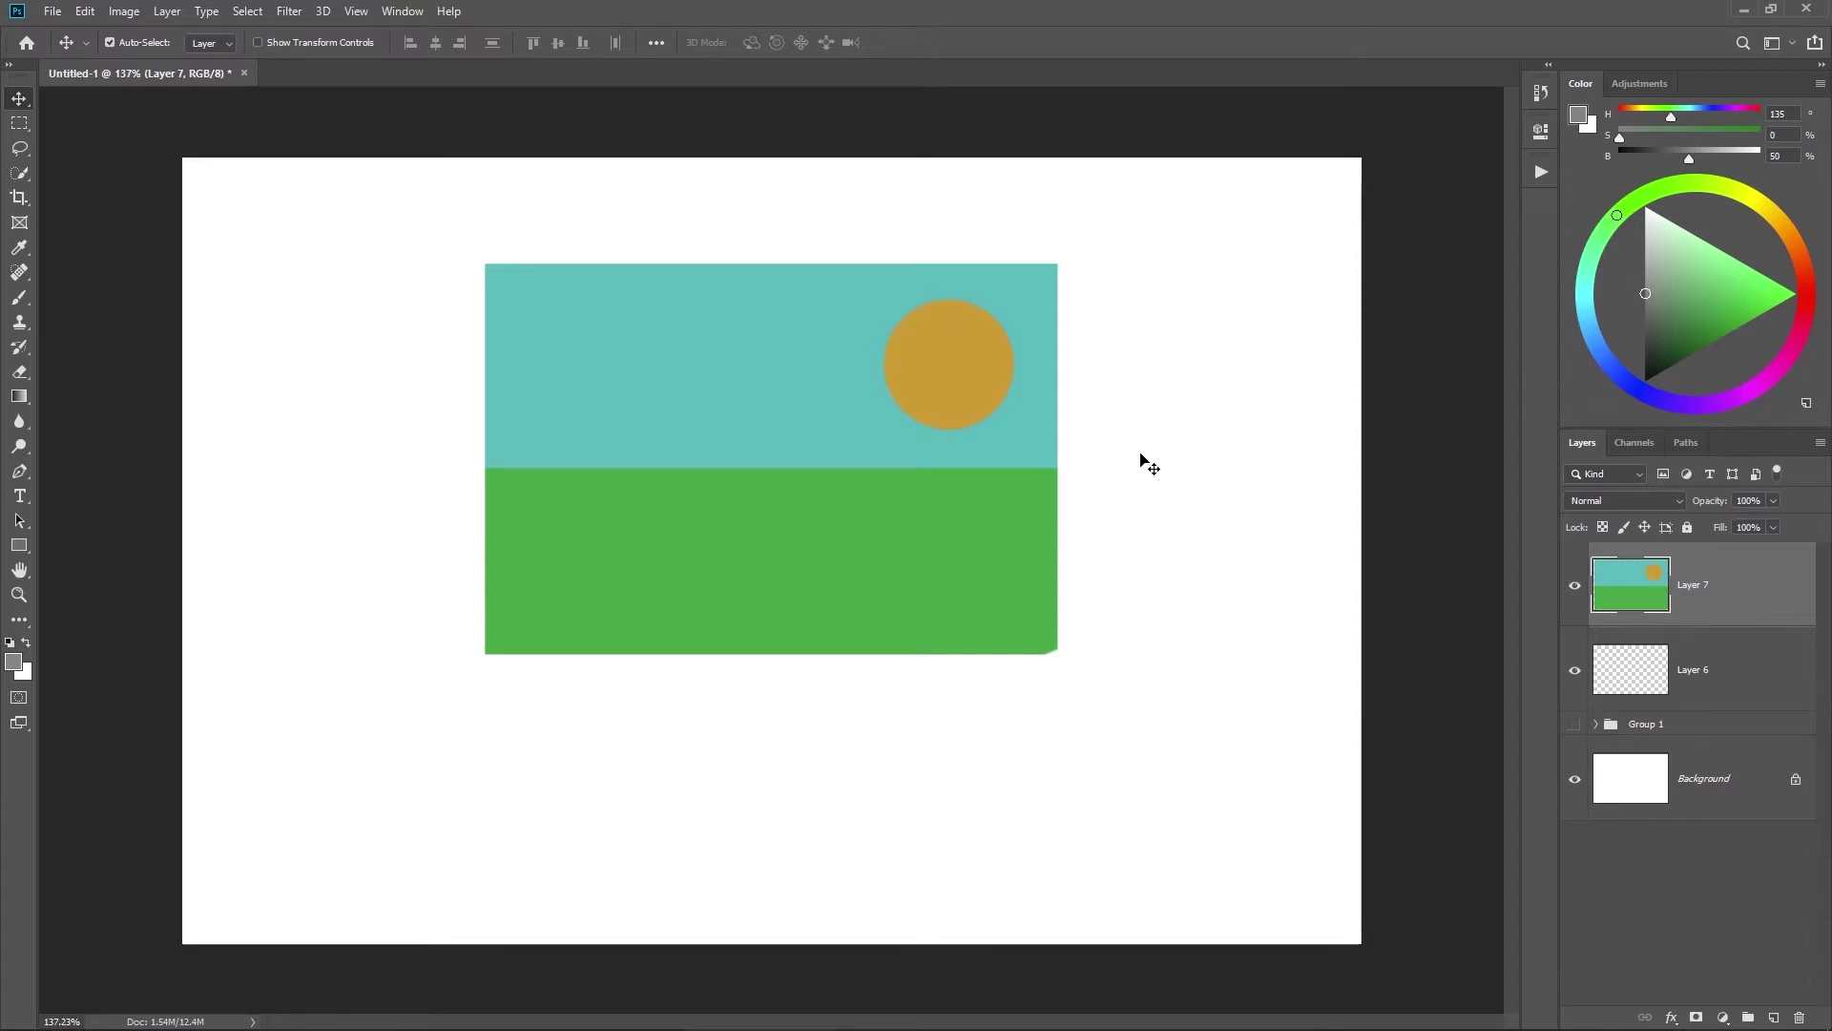
Step: Try Button Mode in the Actions panel, switching it on and off twice
left_click(1541, 171)
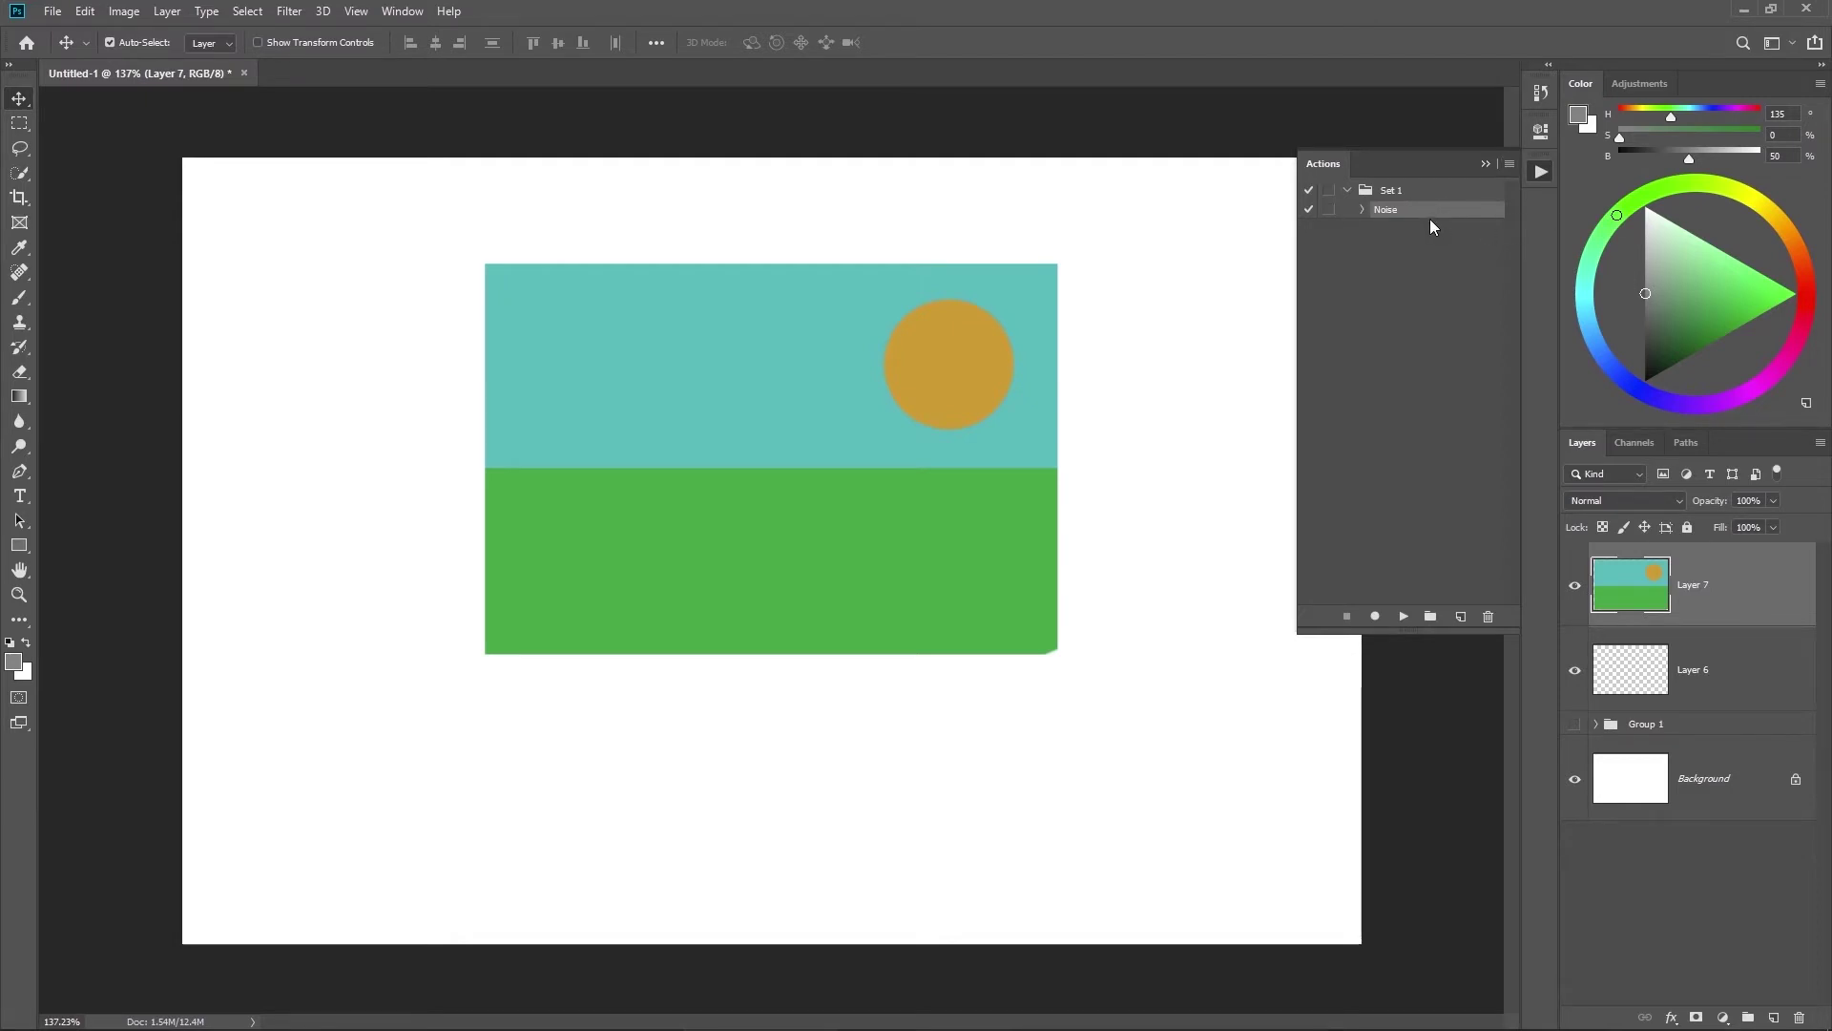
left_click(1510, 164)
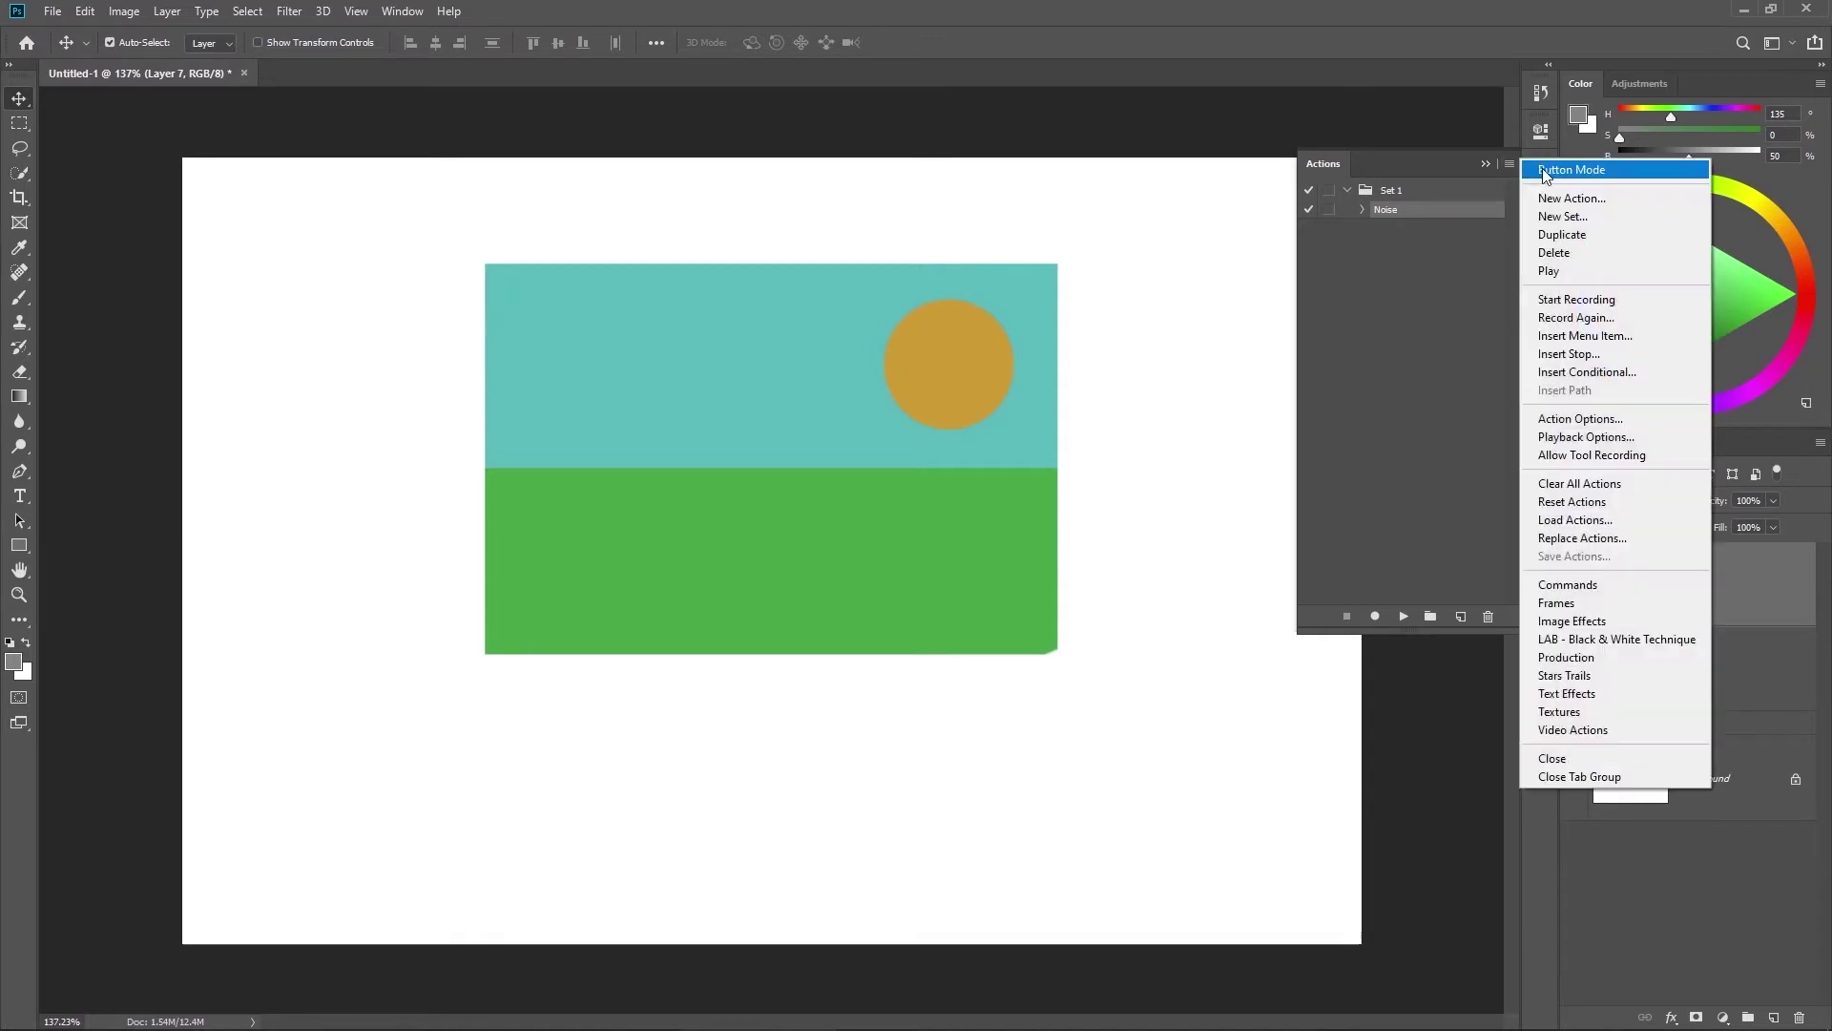
left_click(1538, 170)
left_click(1509, 164)
left_click(1560, 169)
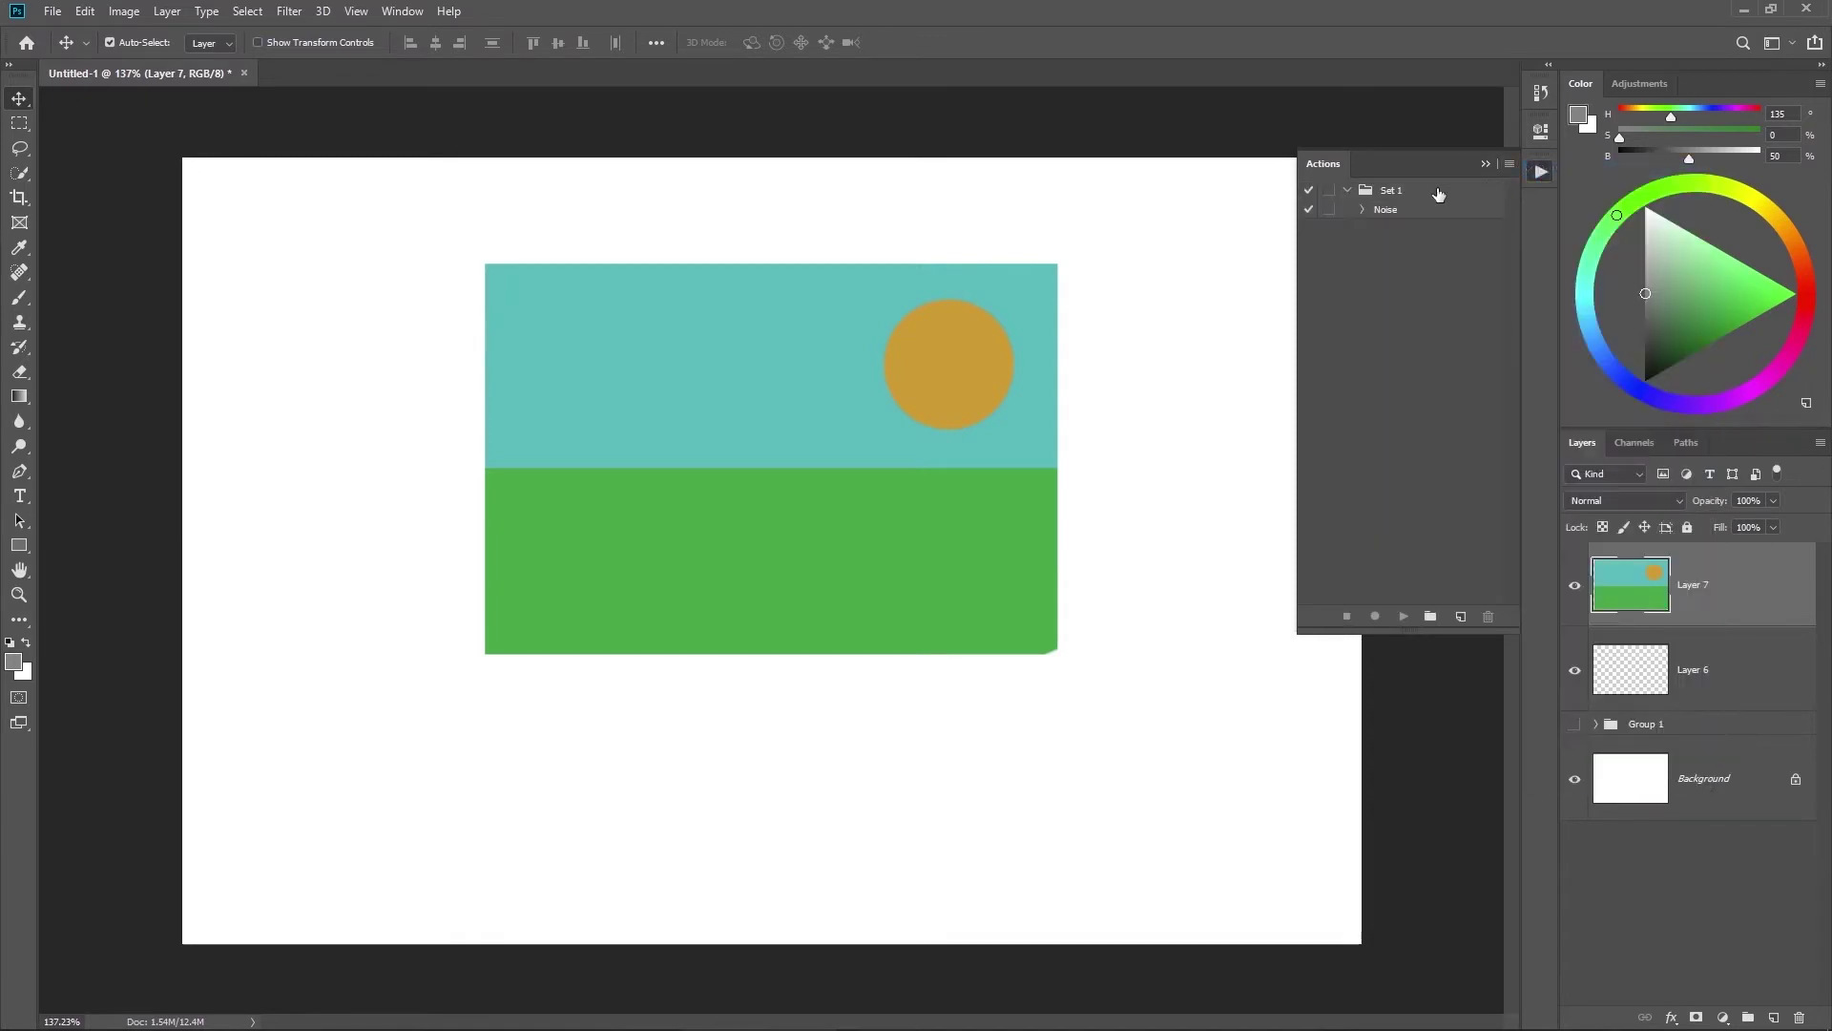
left_click(1510, 164)
left_click(1545, 172)
left_click(1510, 164)
left_click(1538, 170)
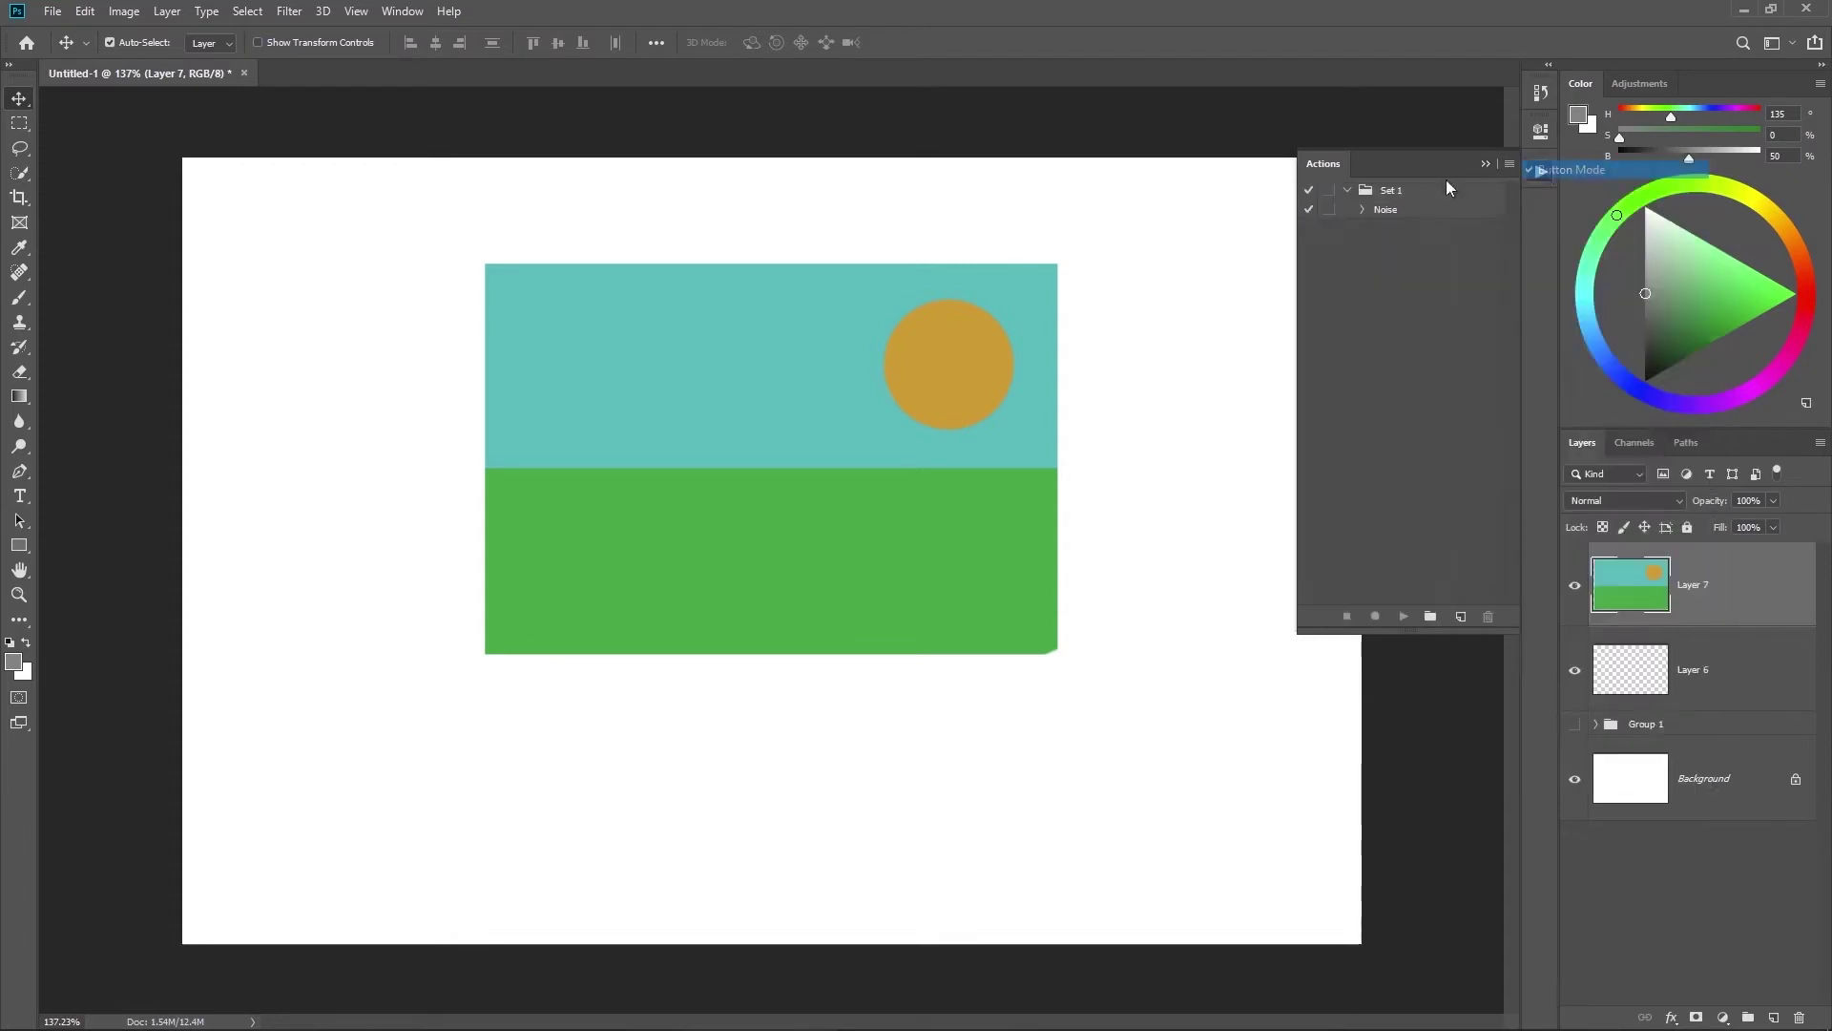
Step: Play the Noise action once from the Actions list on the clean painting
left_click(1423, 192)
left_click(1416, 208)
left_click(1403, 616)
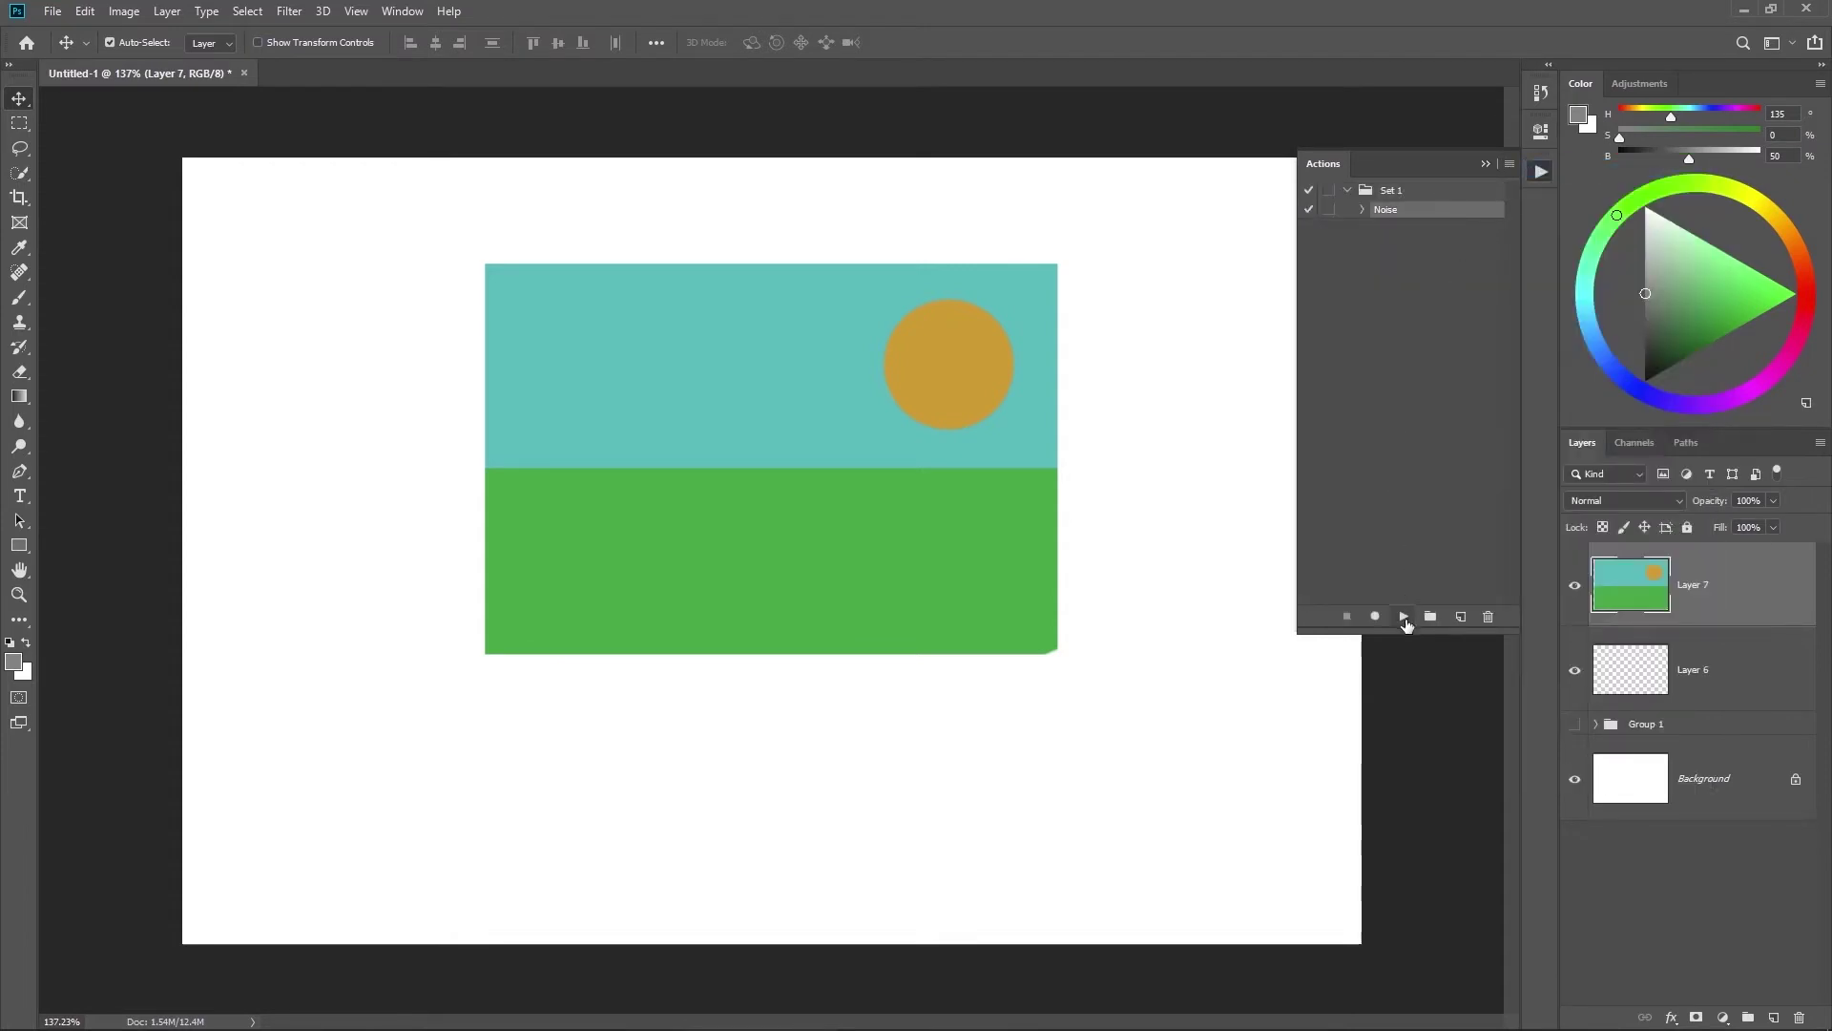
Step: Turn on Button Mode for the actions and run Noise three times, collapsing the Actions panel to its icon
left_click(1510, 166)
left_click(1538, 169)
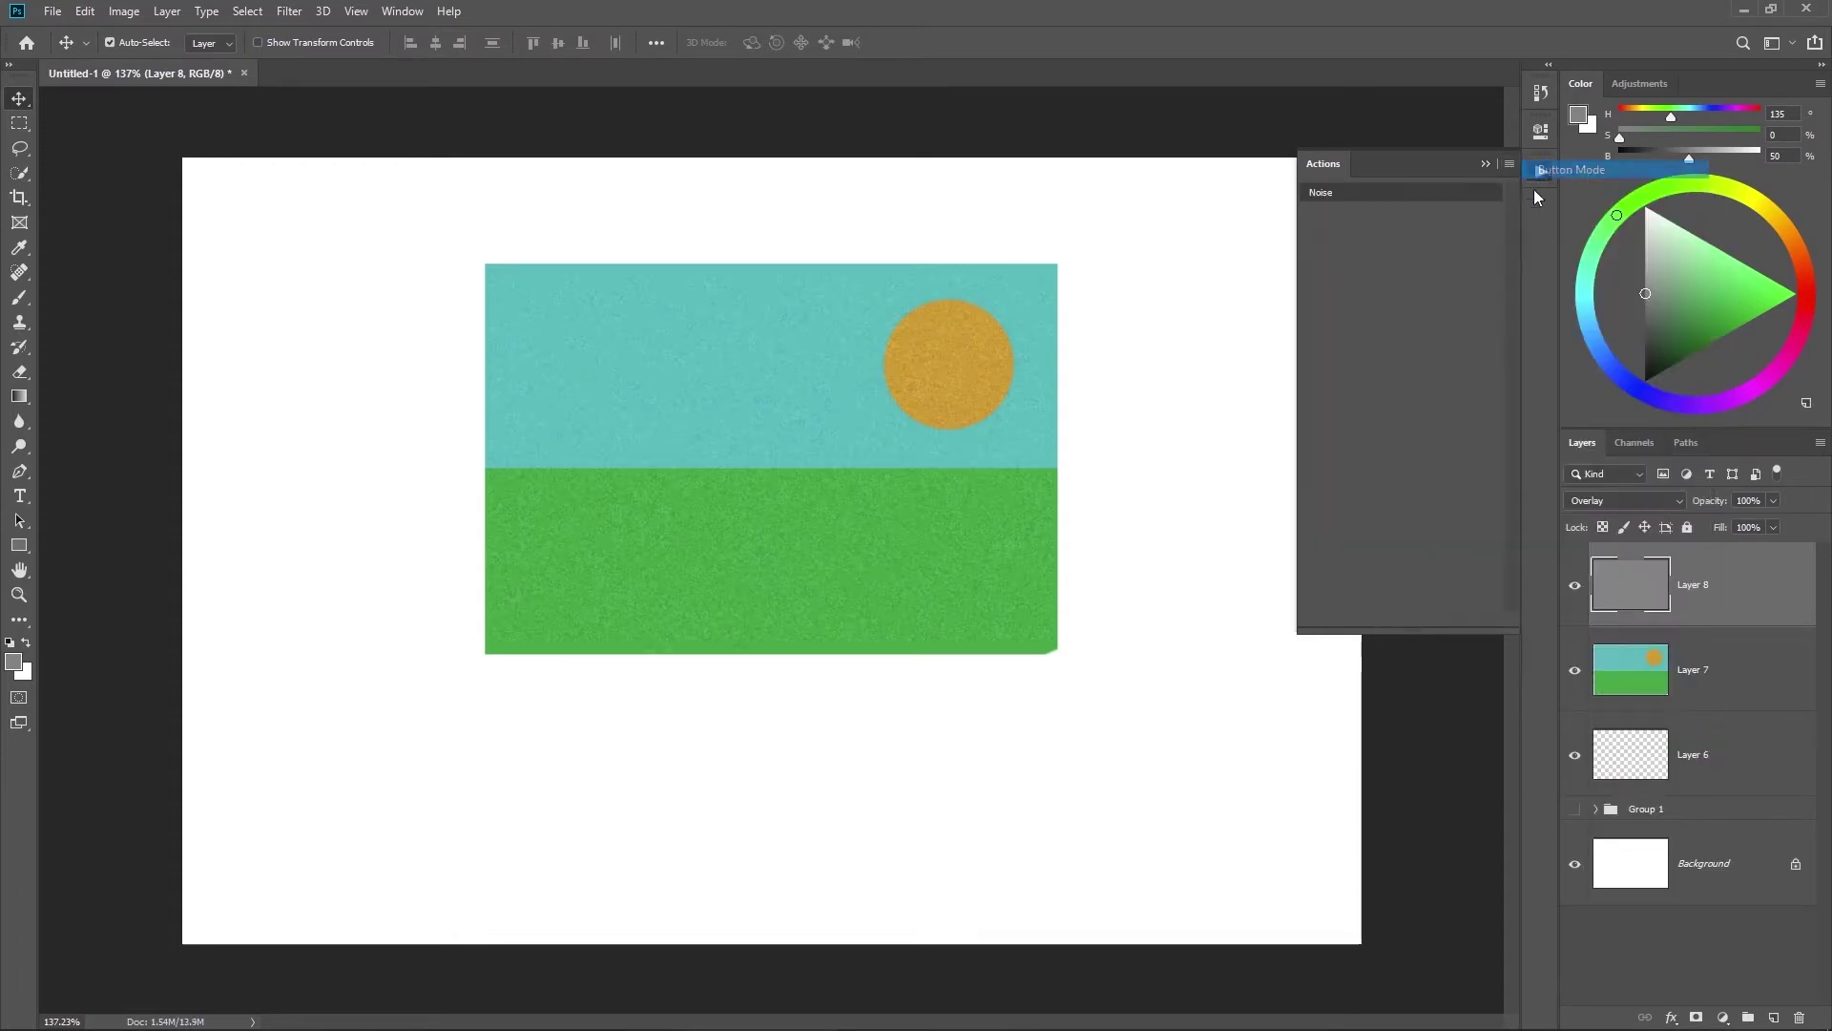
left_click(1357, 194)
left_click(1371, 194)
left_click(1377, 189)
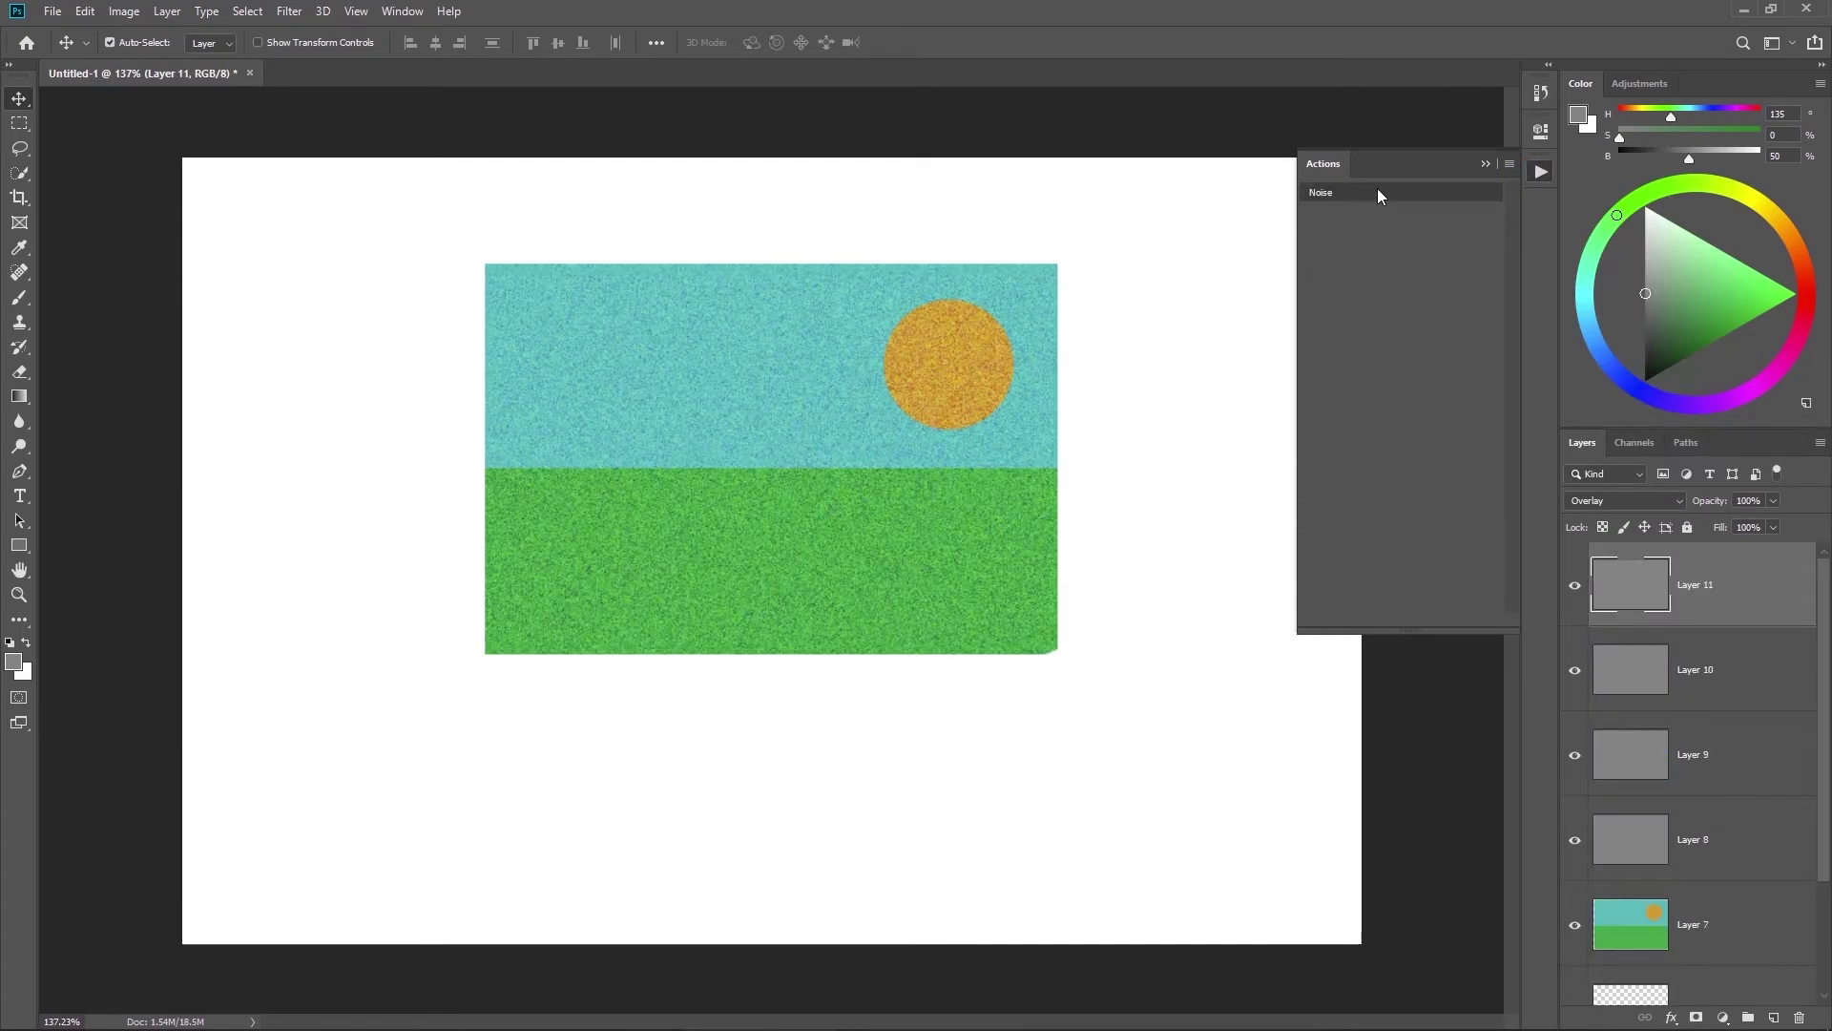
left_click(1540, 172)
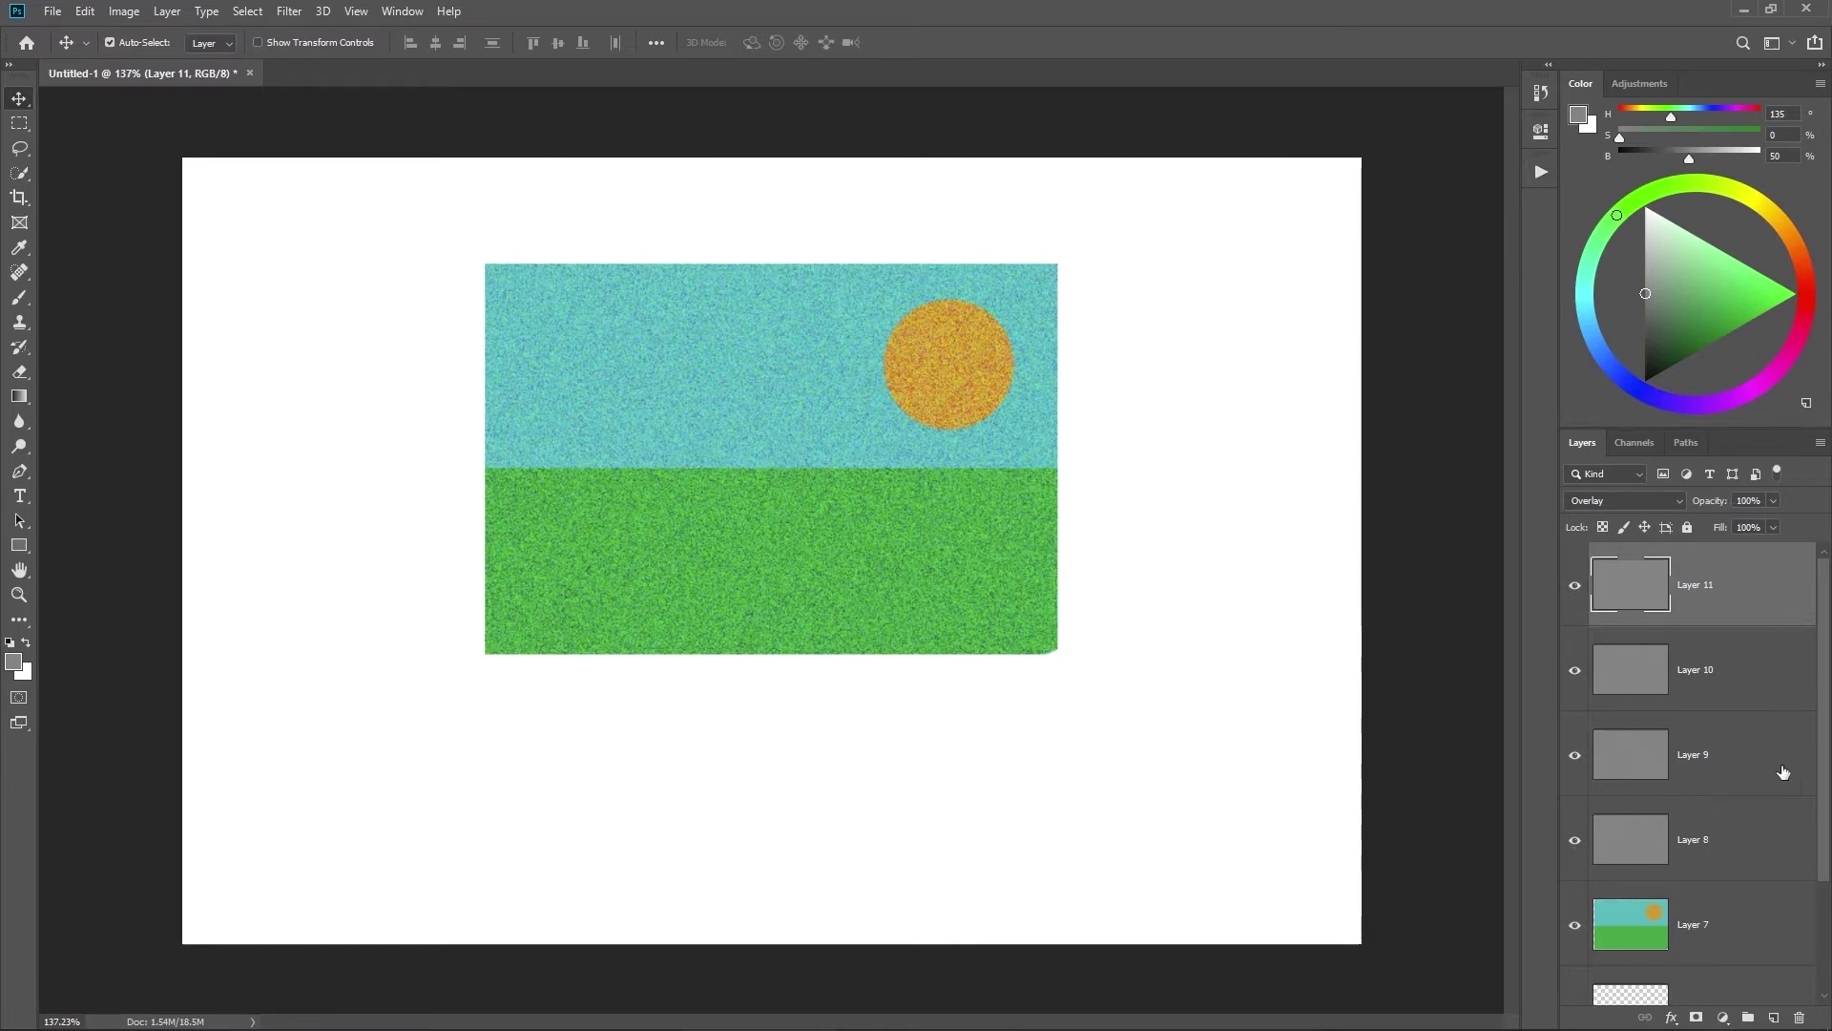
Step: Group the noise layers from Layer 8 up to Layer 11 and delete the group with its contents
left_click(1729, 850, "shift")
key("ctrl+g")
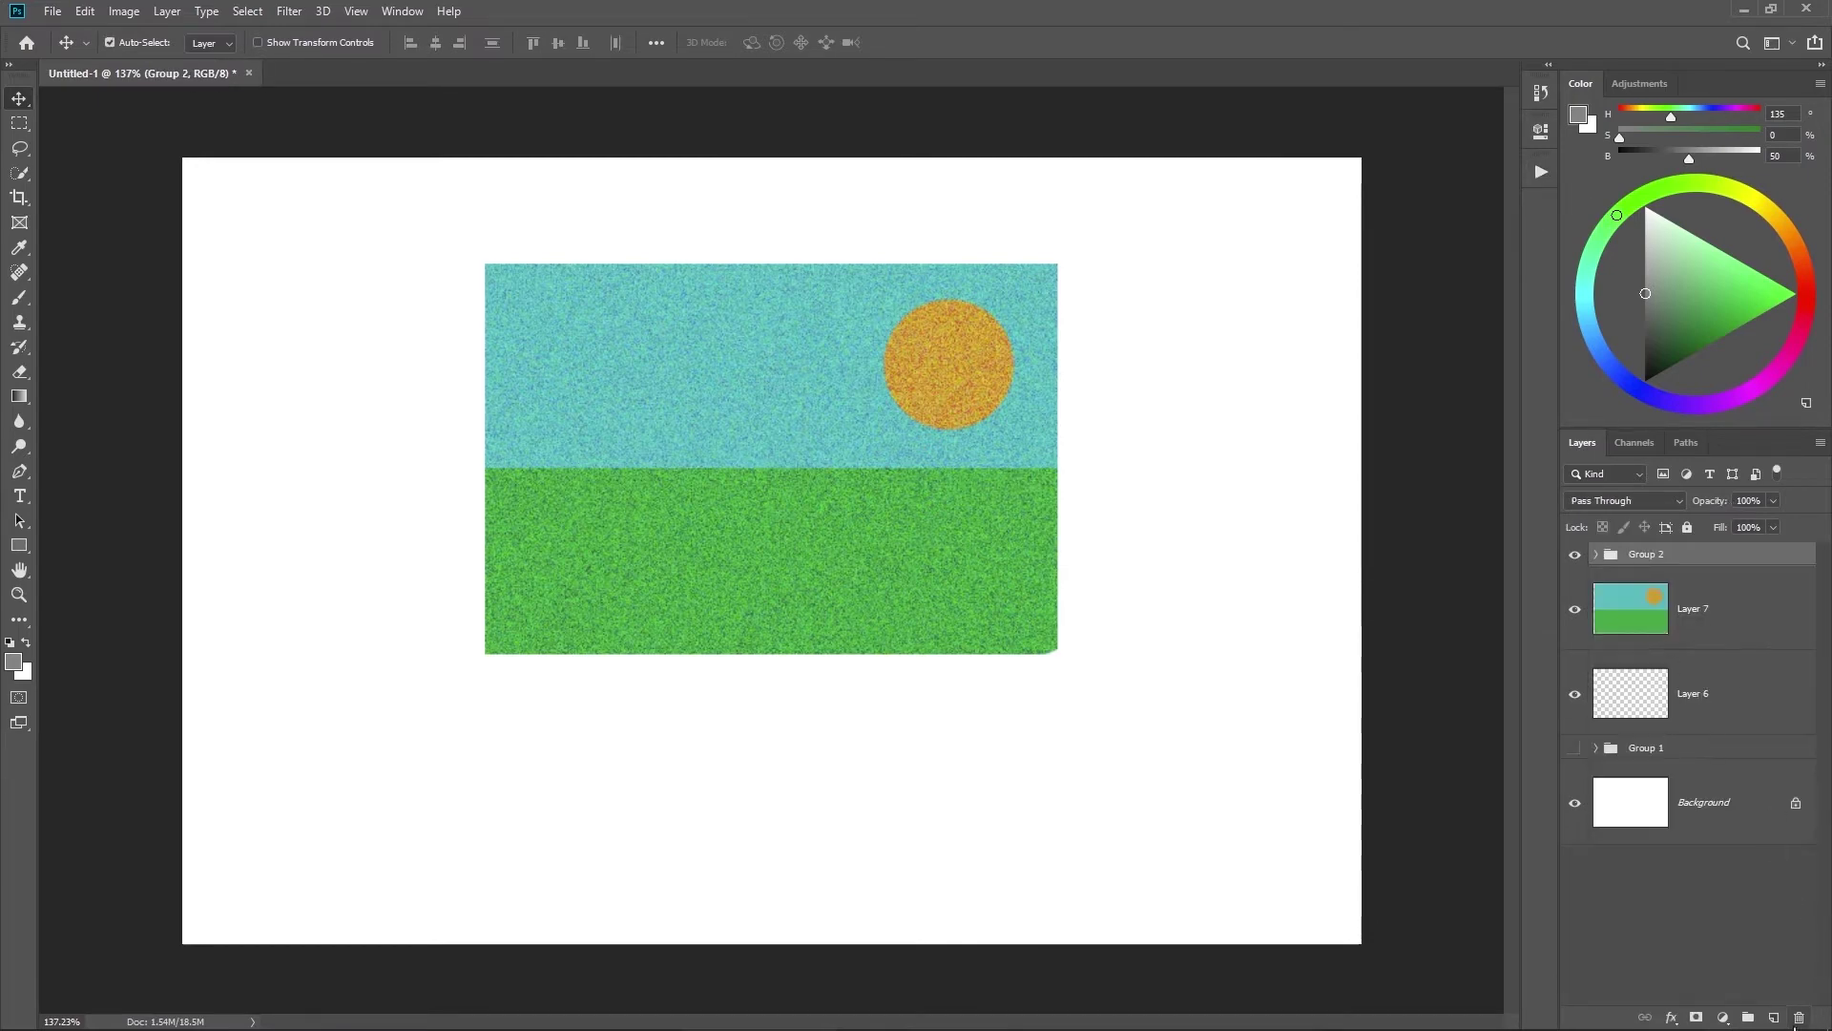
left_click(1799, 1017)
left_click(906, 385)
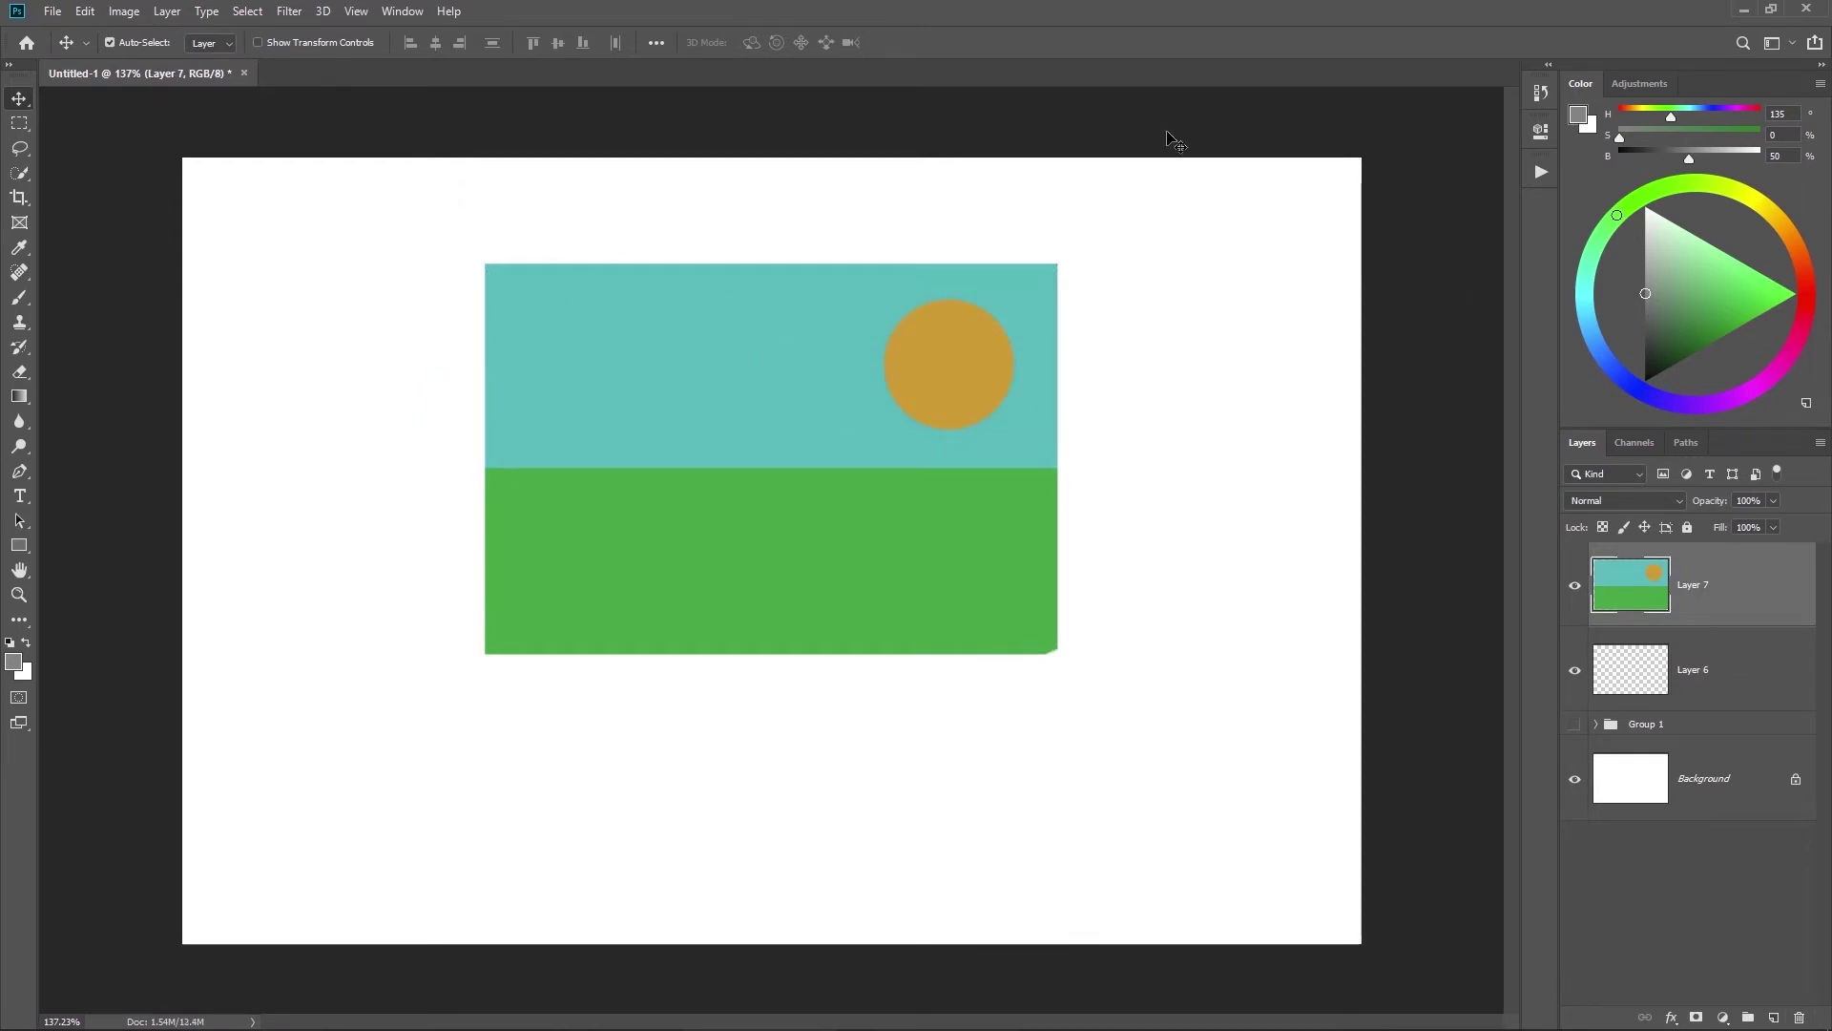
Step: Turn off the Pixel Grid display
key("ctrl+space")
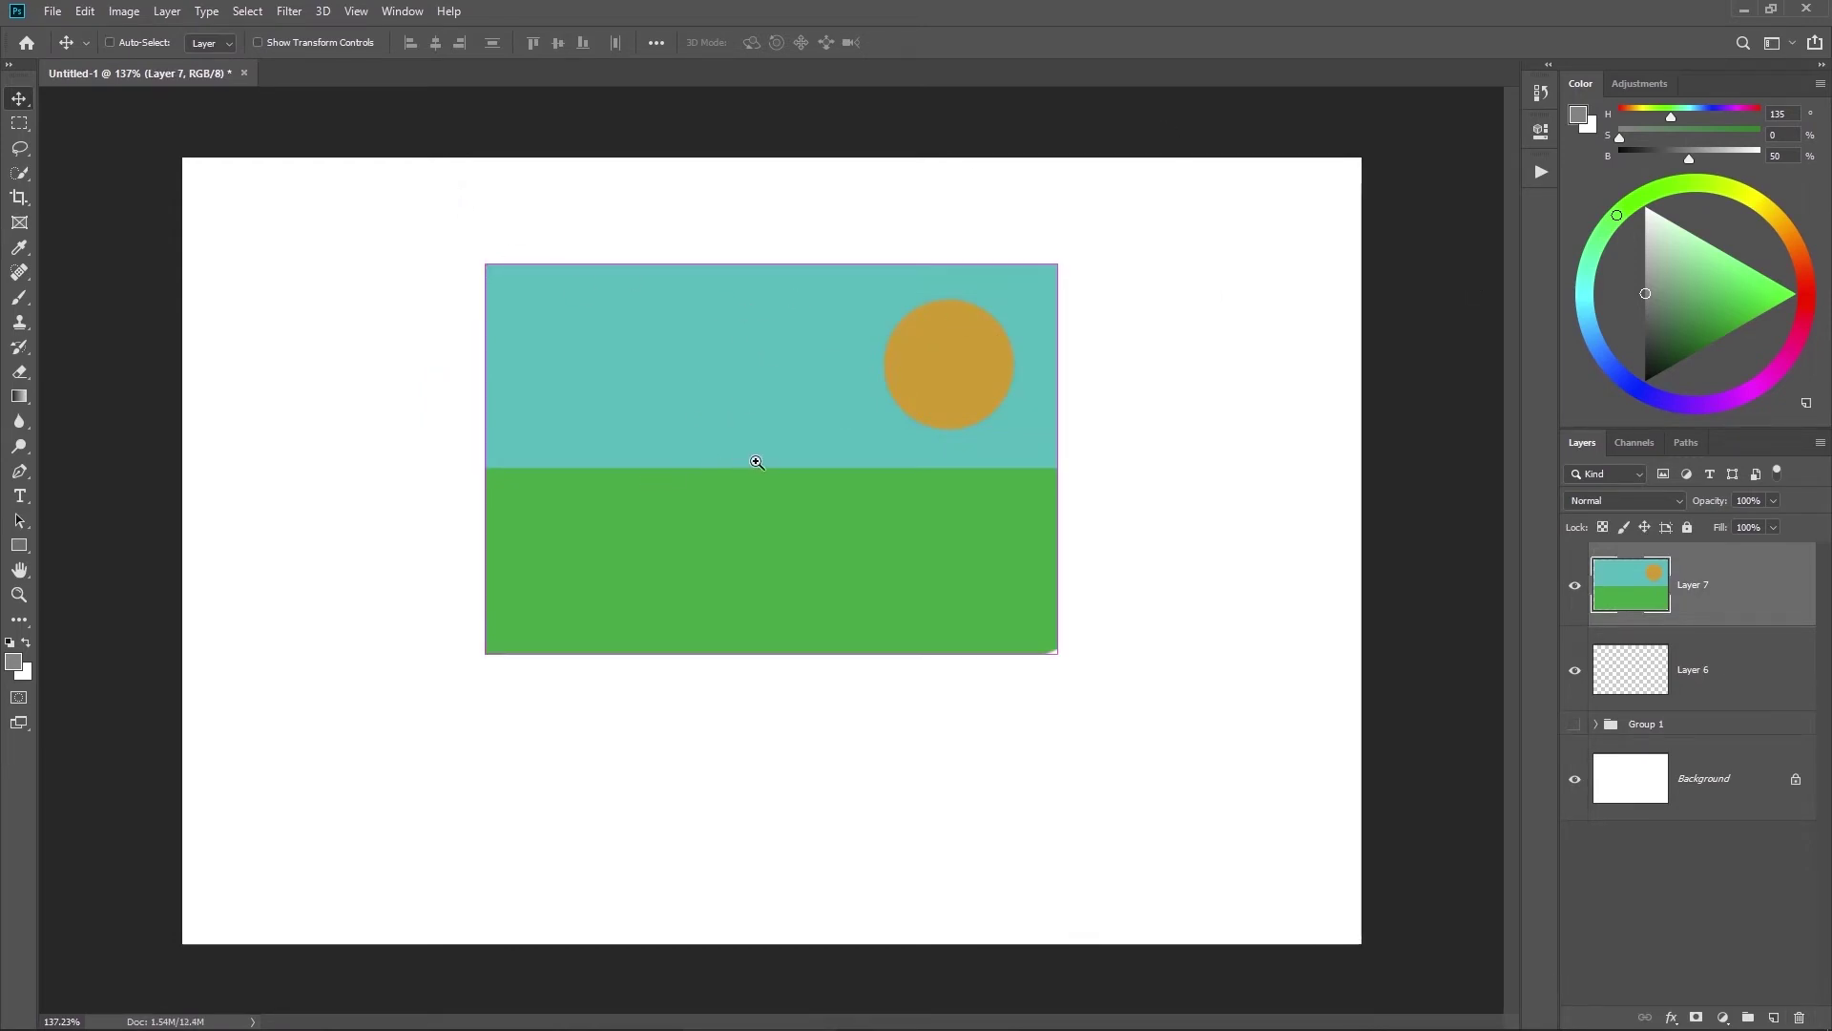
left_click_drag(762, 458, 926, 368)
key("ctrl+0")
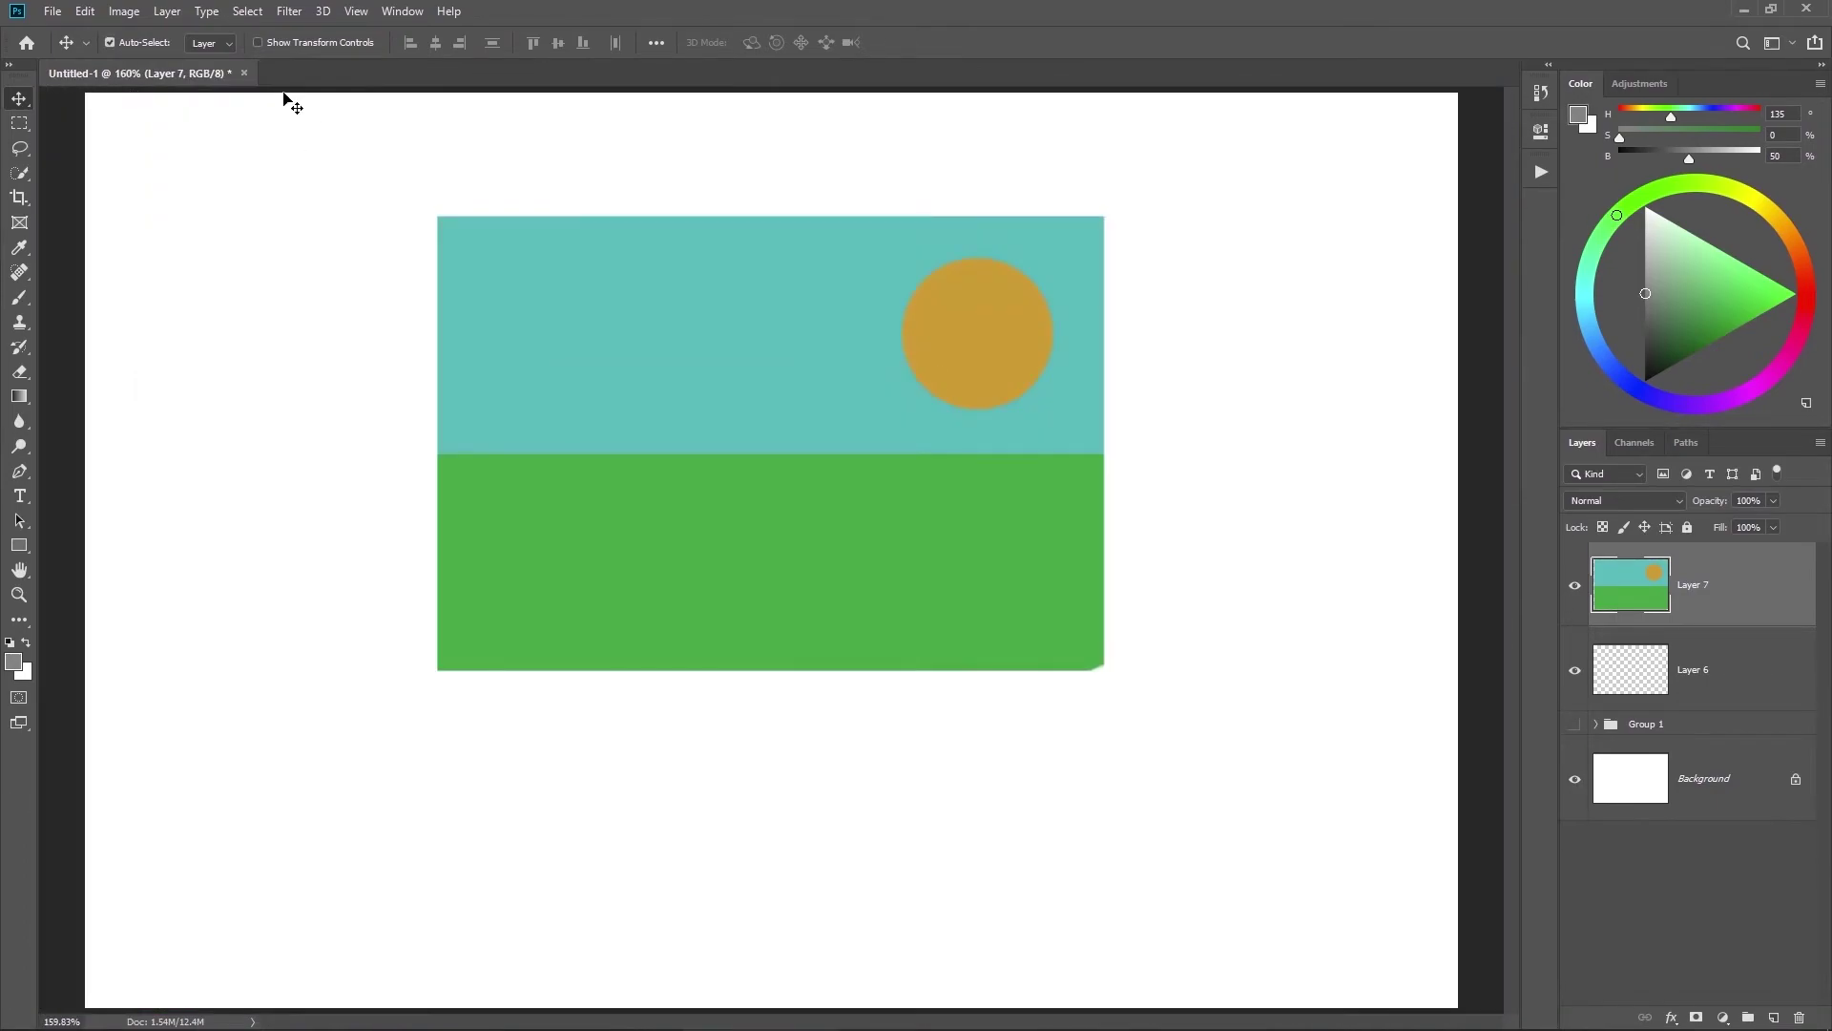
left_click(289, 12)
mouse_move(356, 12)
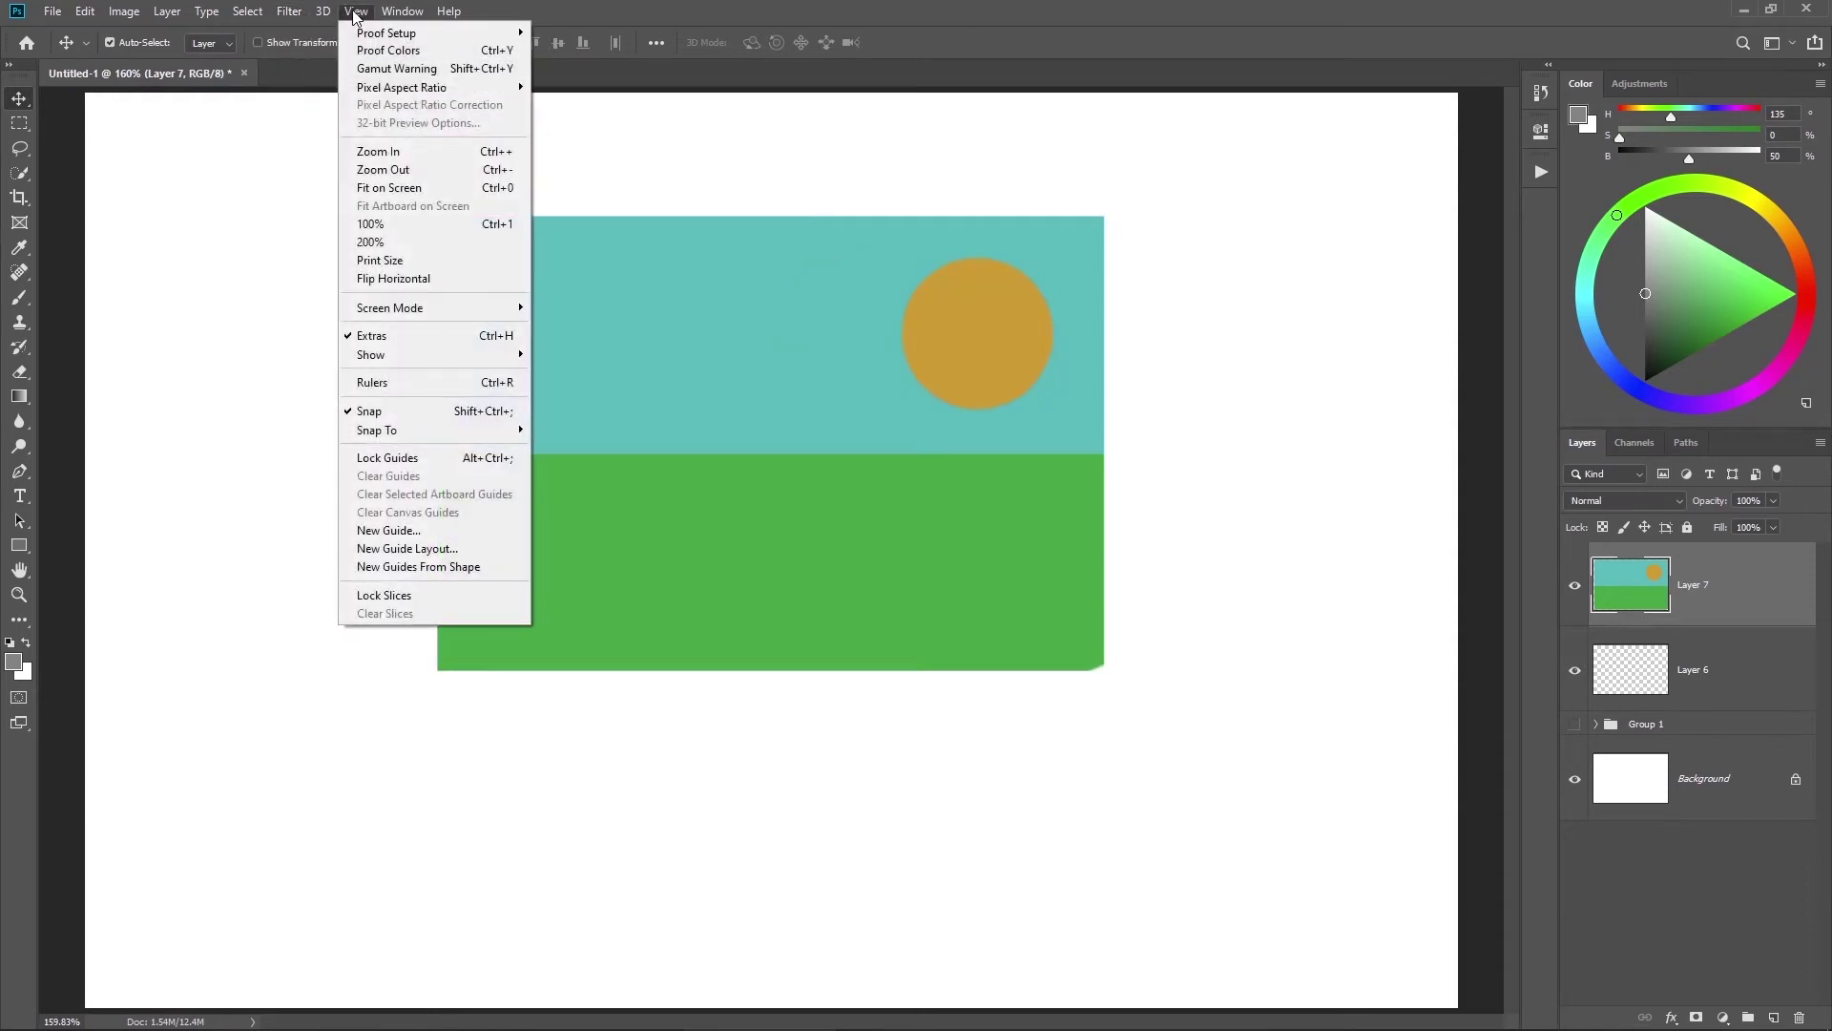
mouse_move(496, 358)
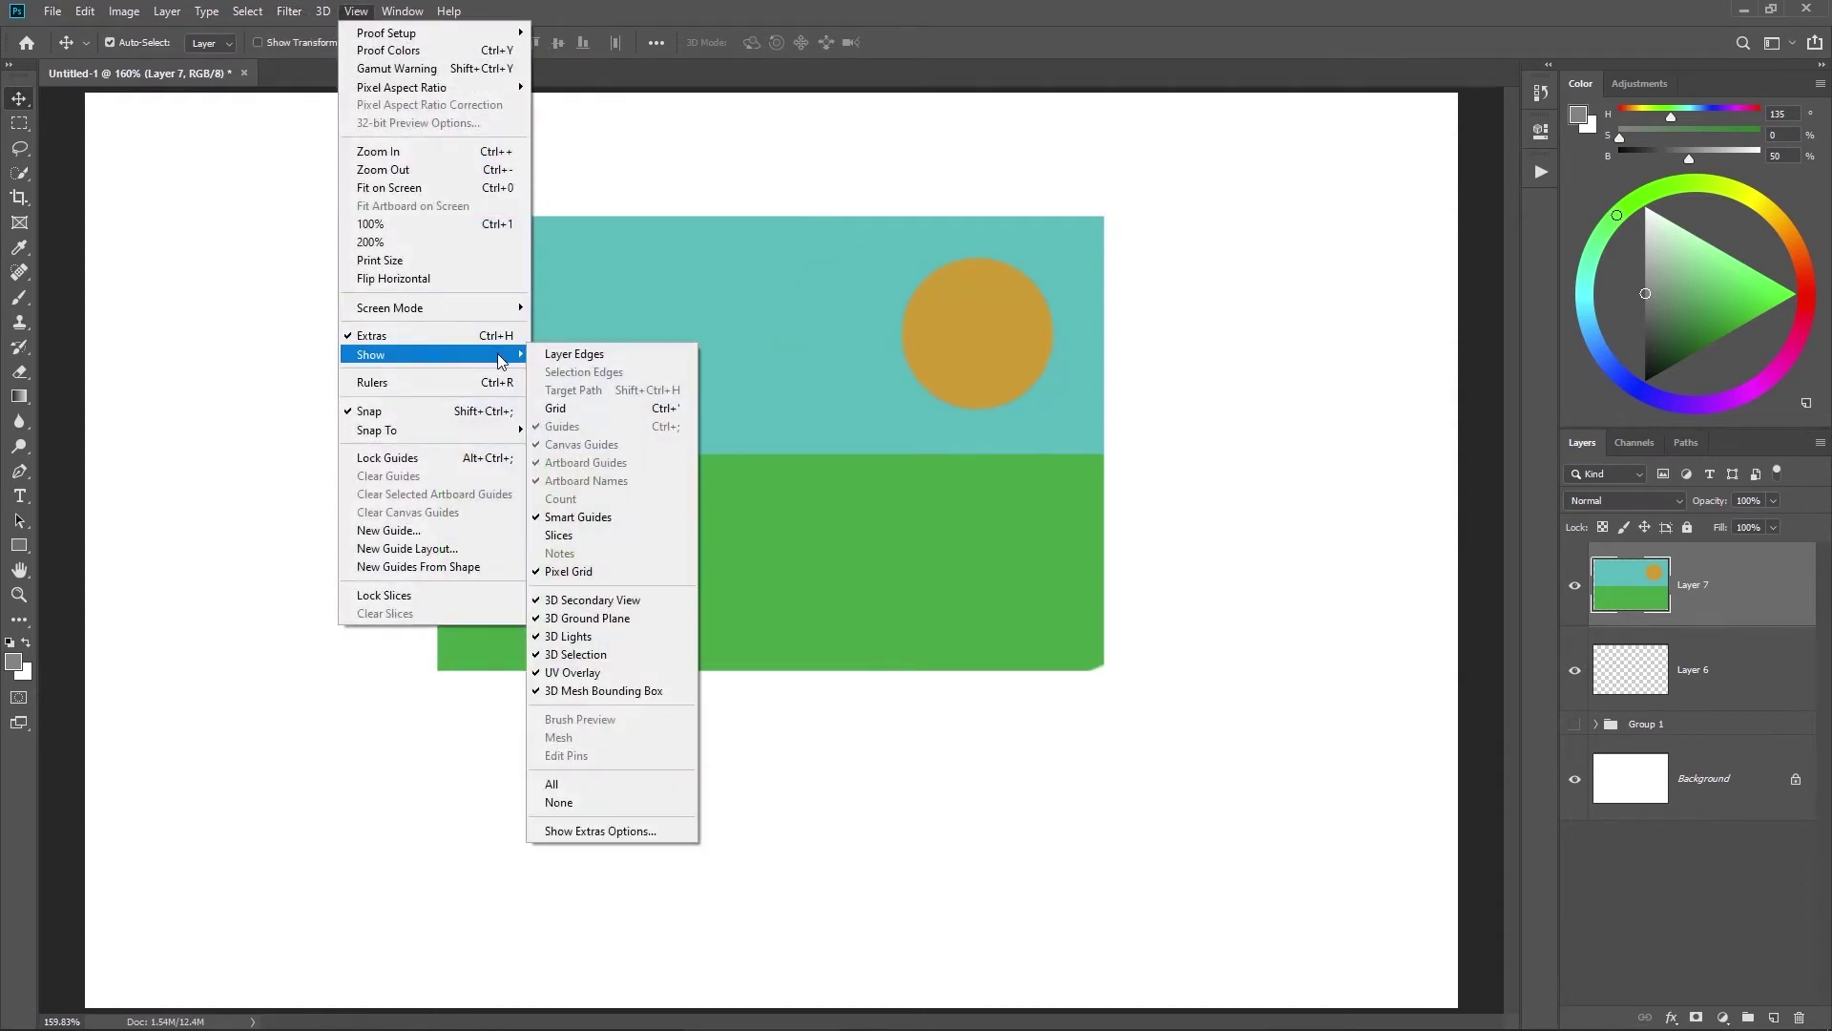
left_click(627, 572)
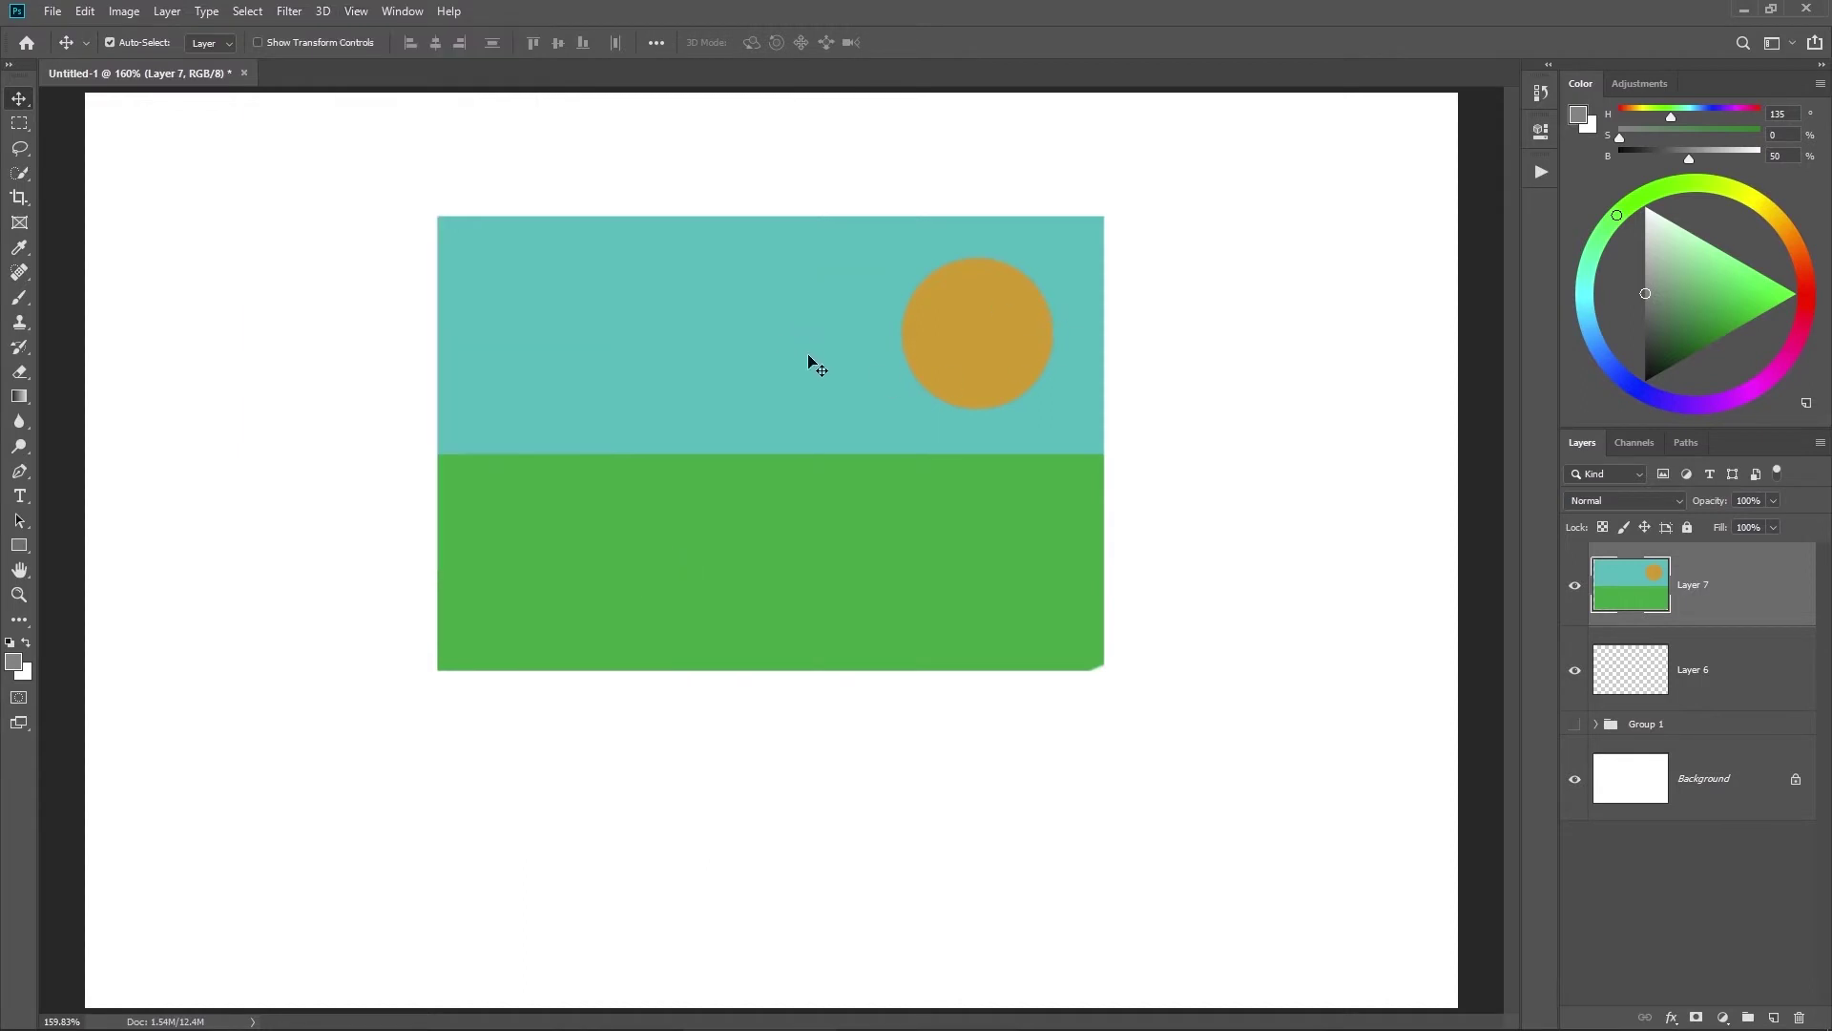
Step: Add a new empty layer above Layer 7
left_click_drag(811, 362, 914, 406, "ctrl")
key("ctrl+shift+alt+n")
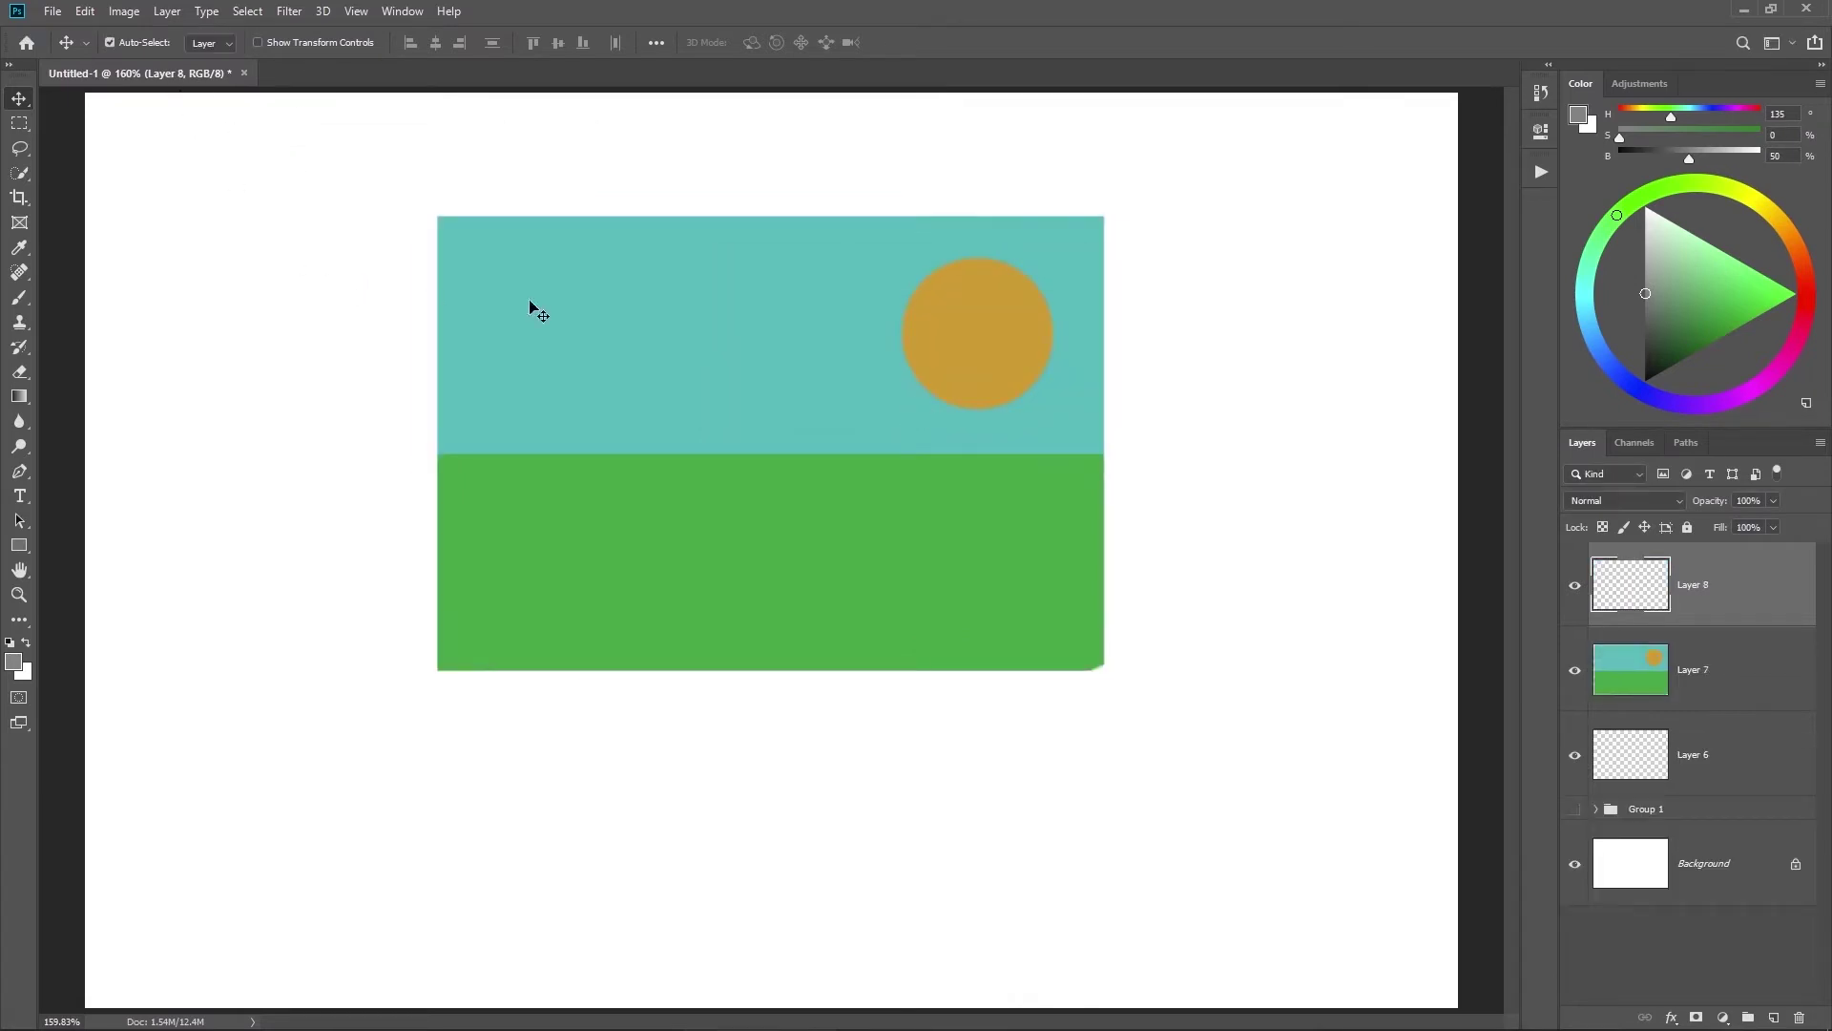
left_click_drag(753, 428, 744, 429, "ctrl")
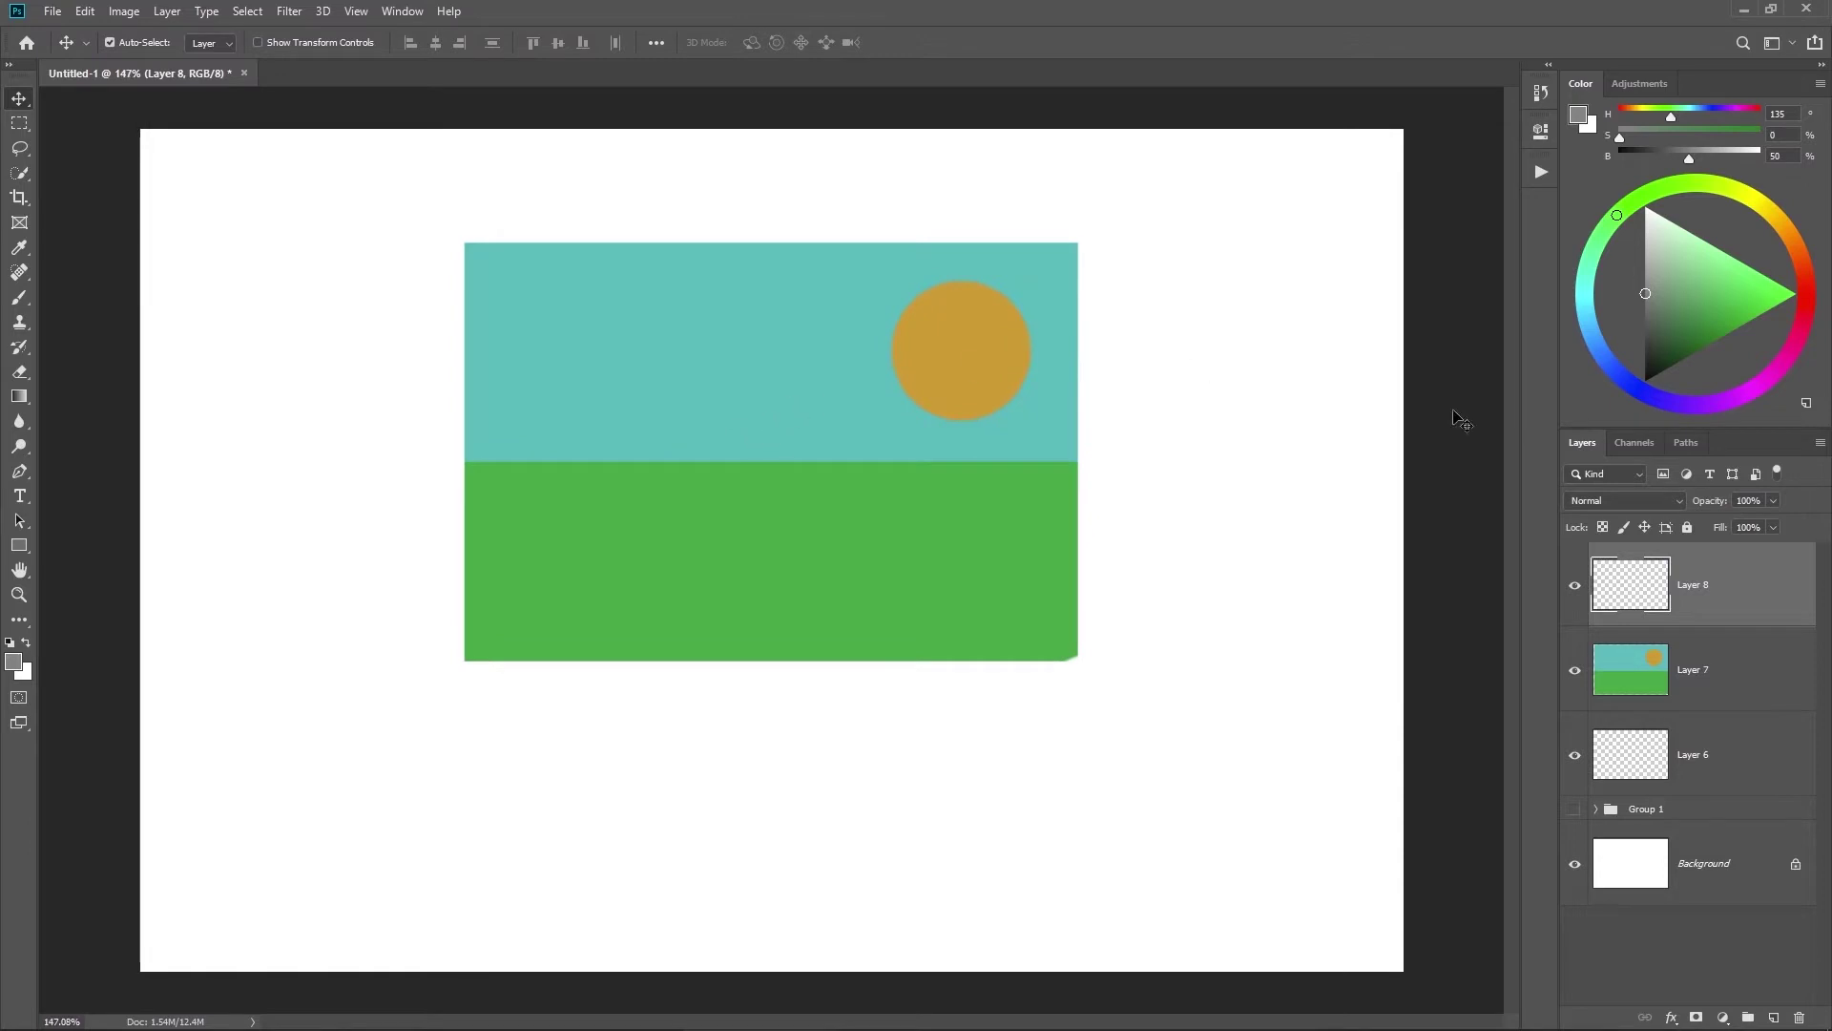
Step: Check Layer 7's bounds with Free Transform and move the painting slightly down toward the centre of the canvas
left_click(1646, 666)
key("ctrl+t")
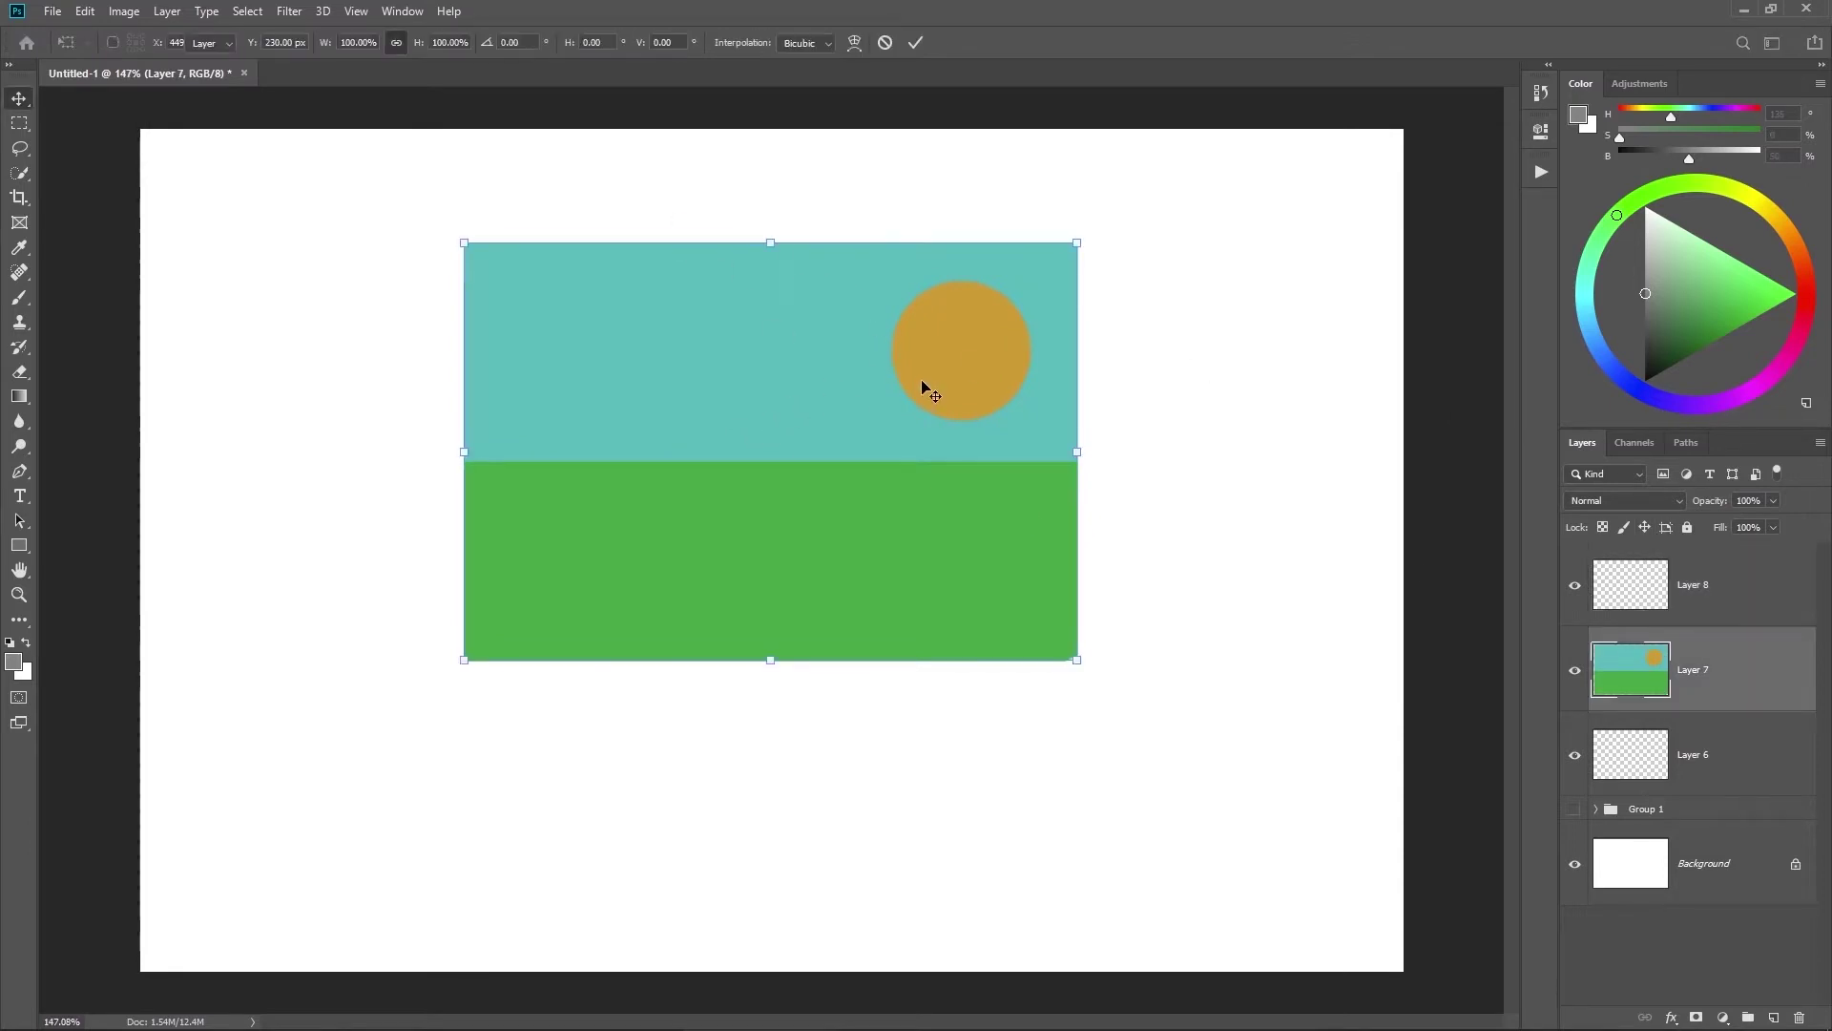
key("Return")
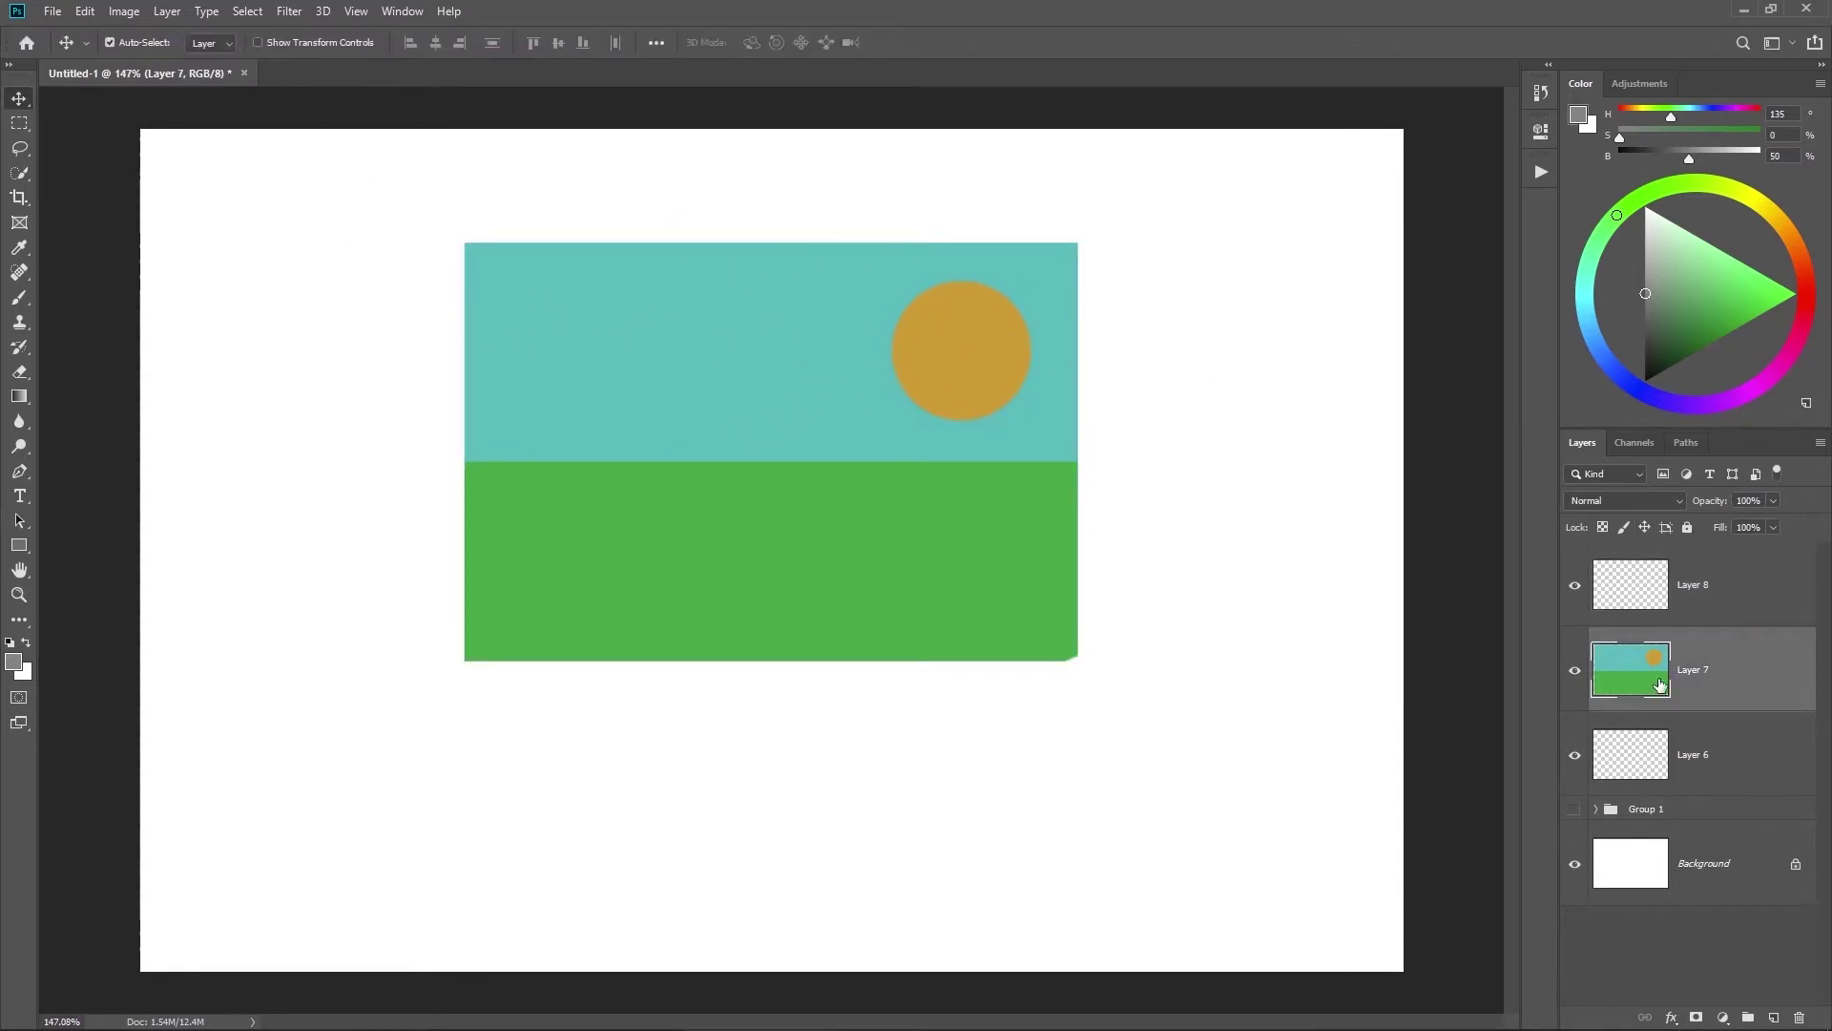
left_click_drag(793, 410, 802, 462)
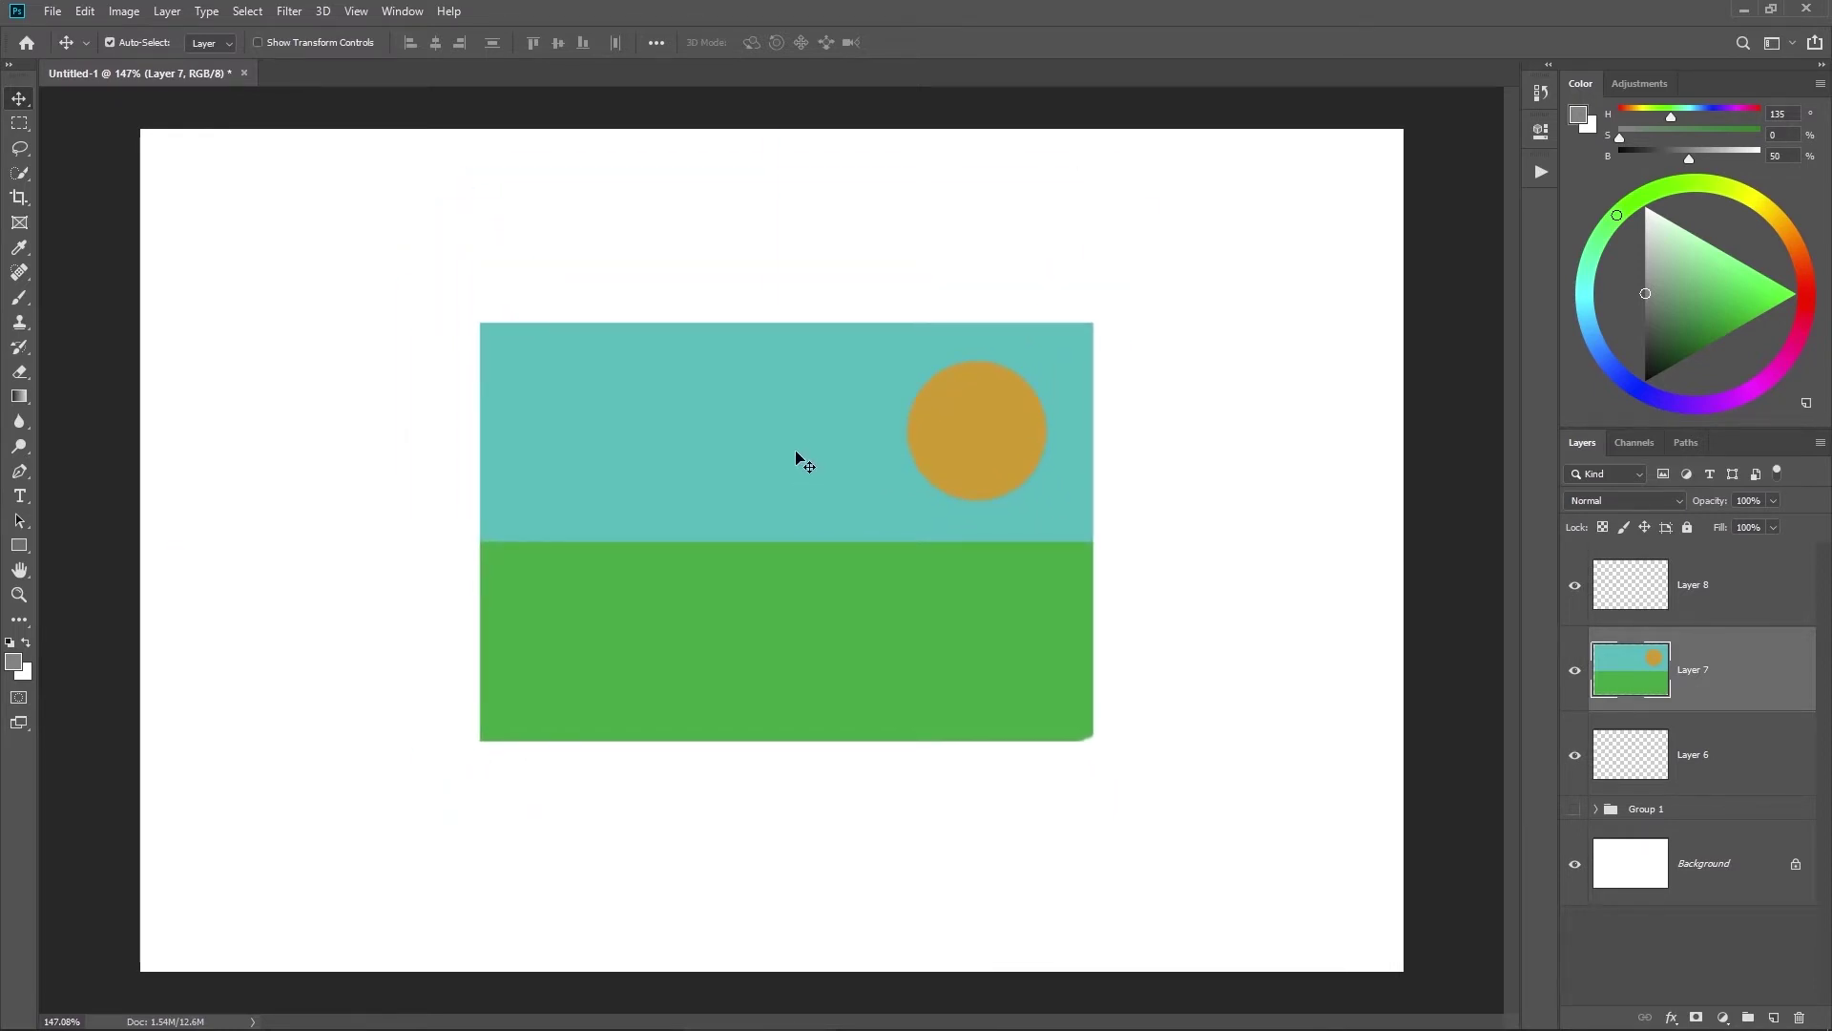
key("ctrl+t")
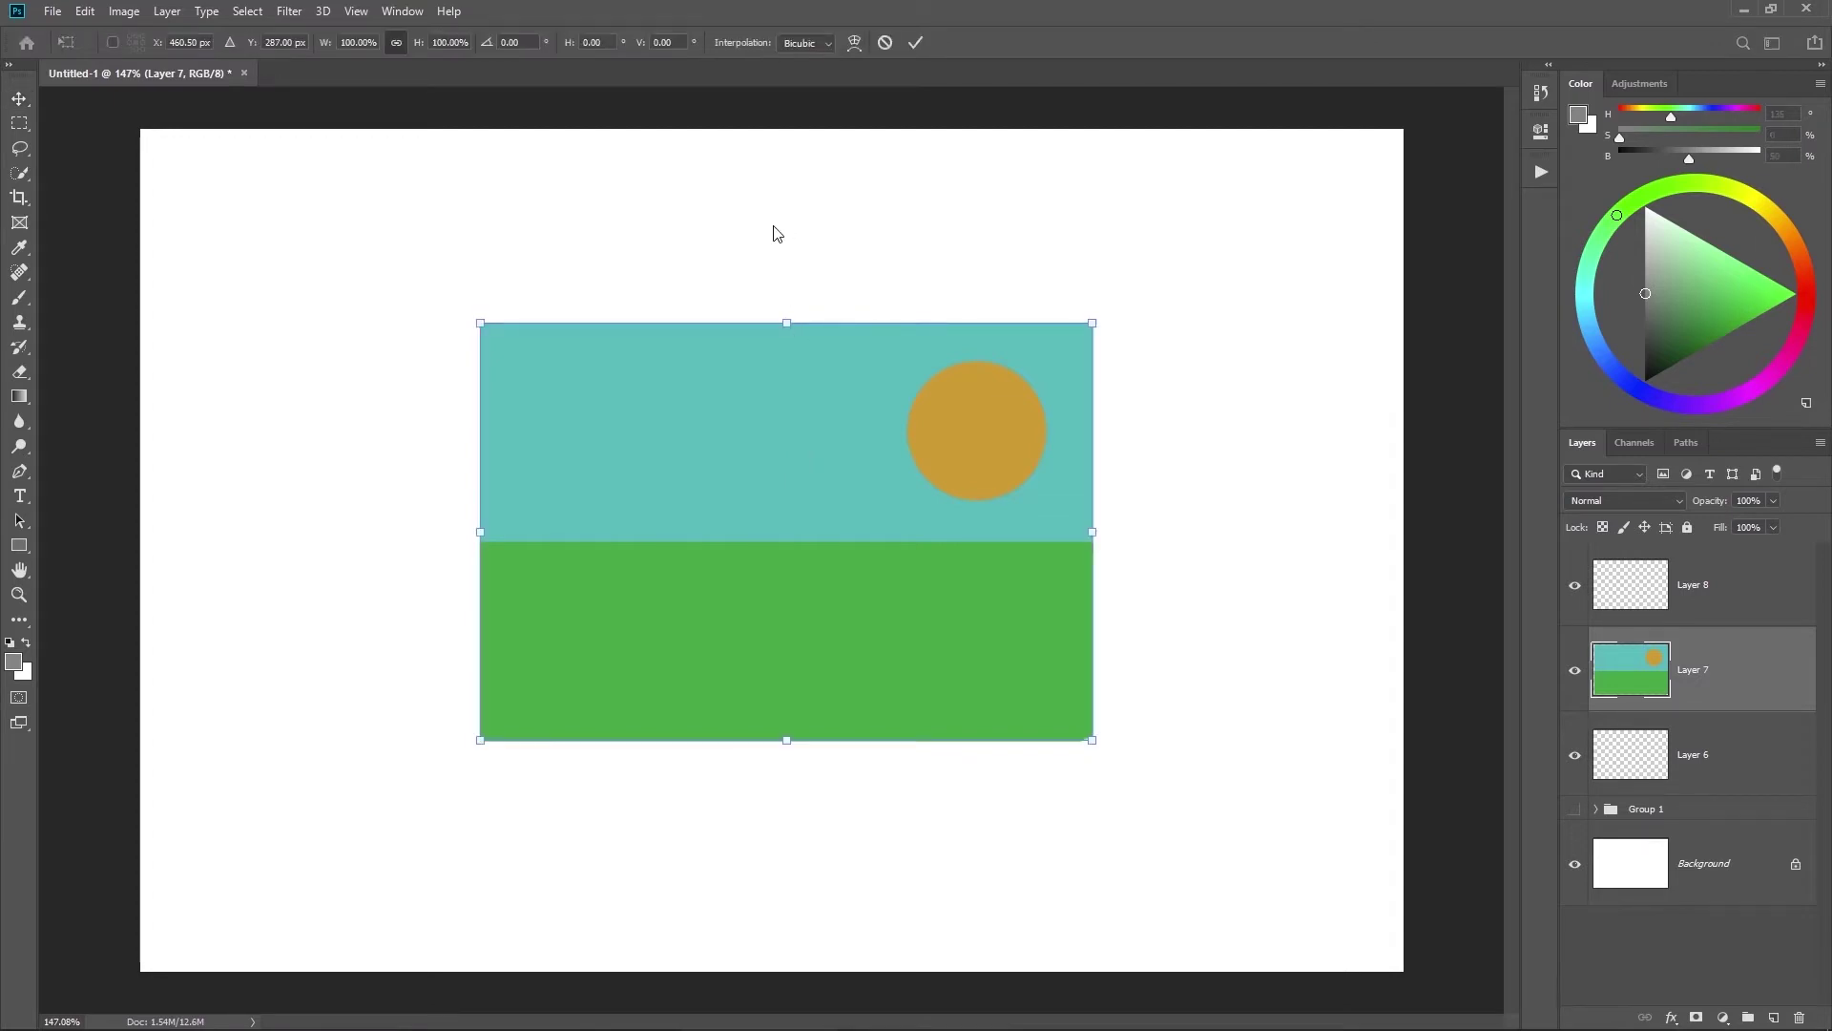
key("Return")
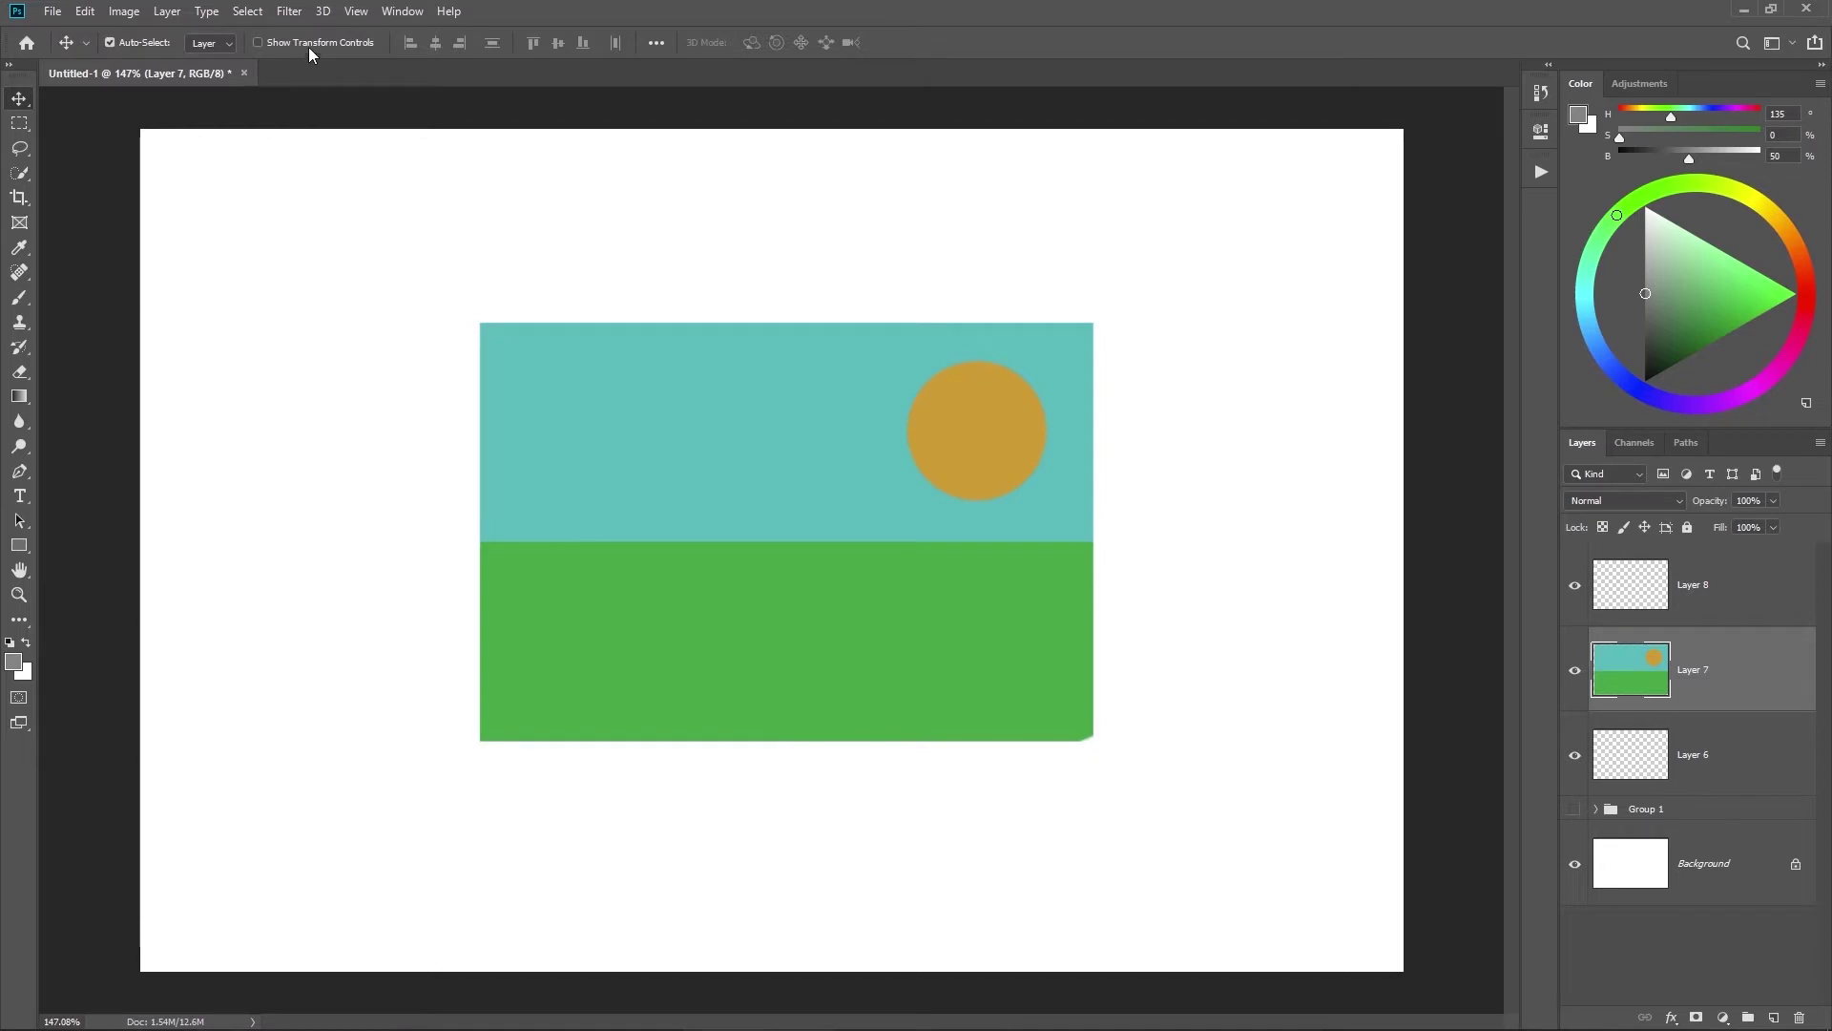
Step: Turn on Show Transform Controls for the Move tool and try stretching the painting upward from its upper edge
left_click(257, 43)
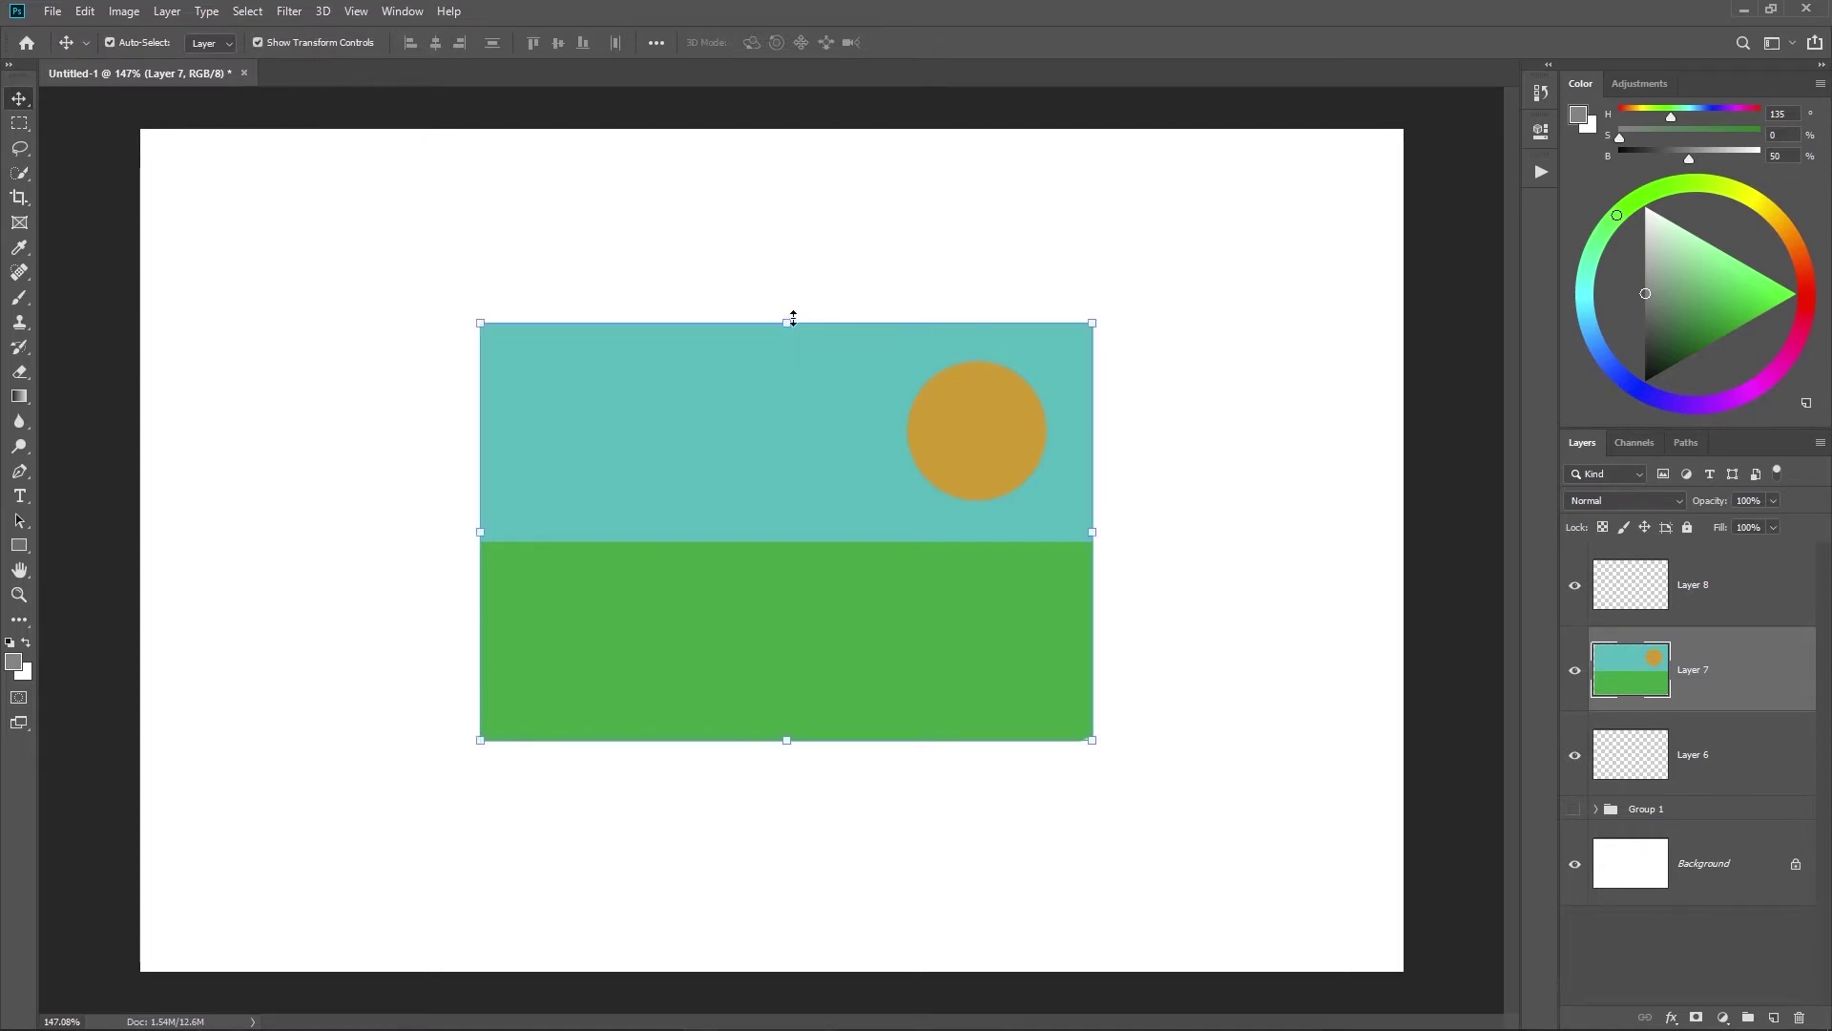
left_click_drag(787, 323, 811, 250)
left_click(885, 42)
Step: Duplicate Layer 7, scale the copy to about 60%, and place it in the upper-left corner of the canvas
key("ctrl+j")
key("ctrl+t")
left_click_drag(1093, 734, 851, 572)
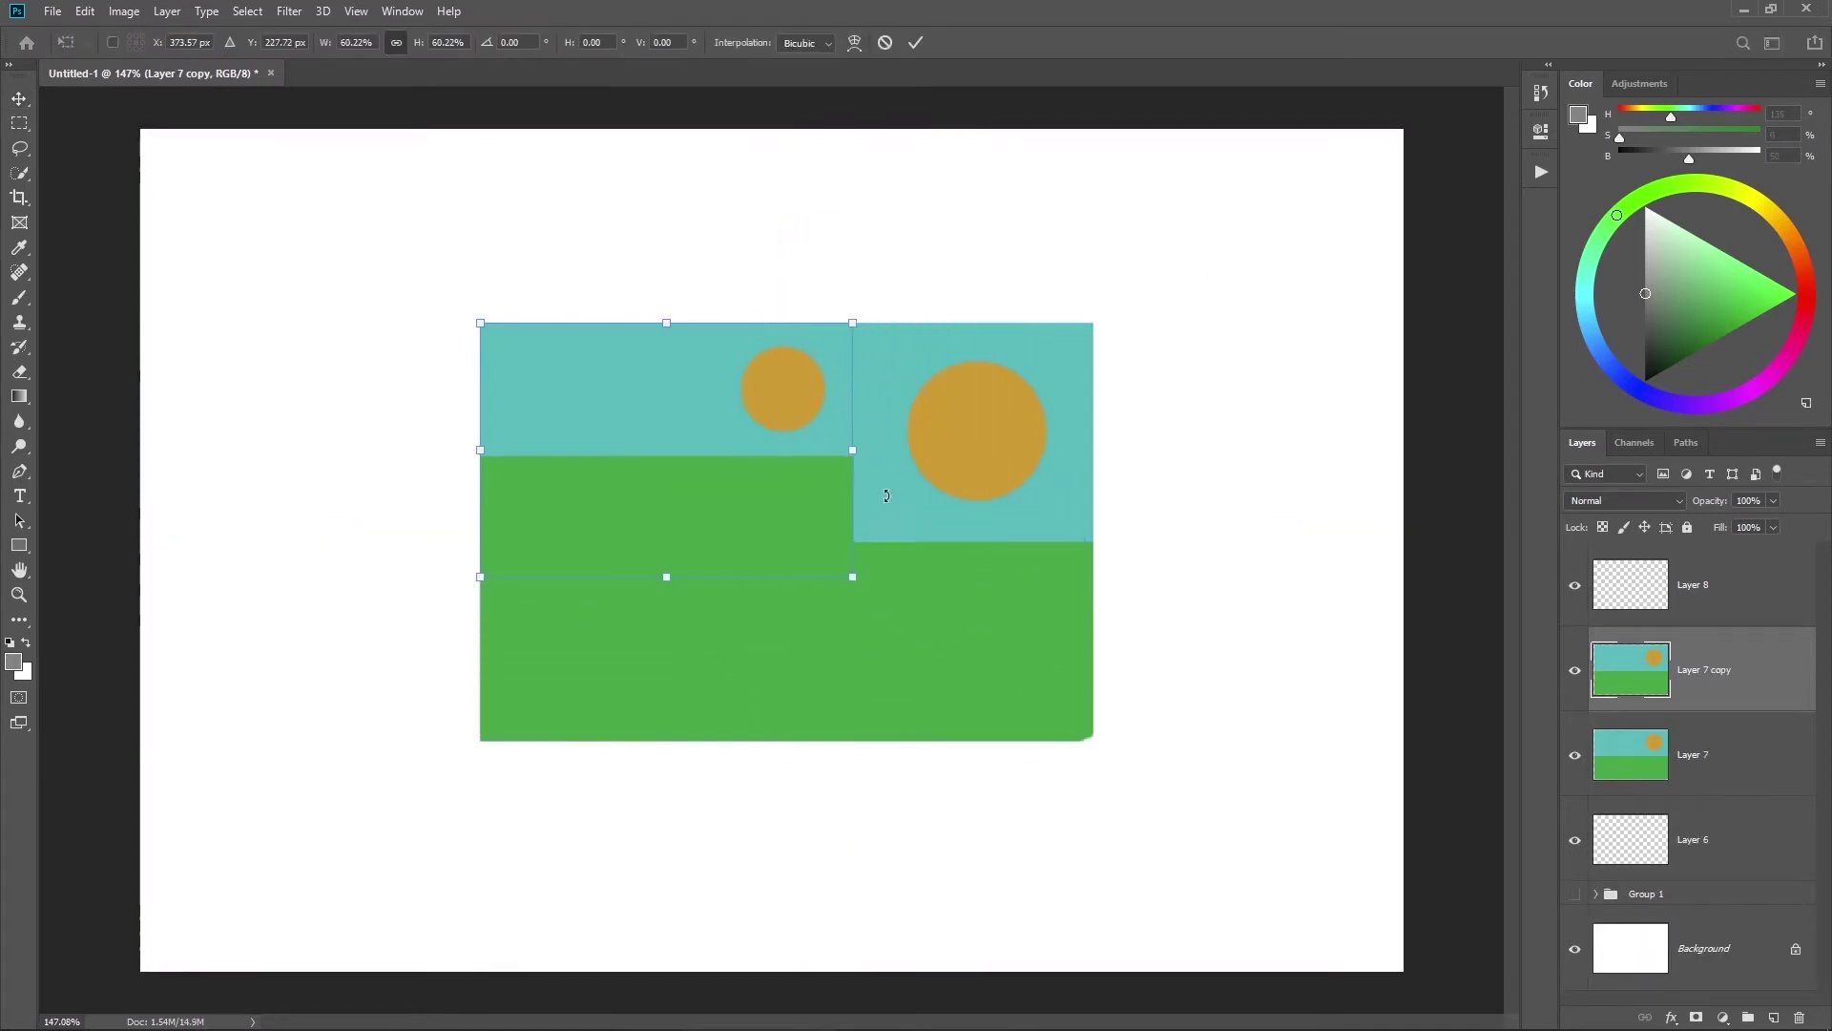
left_click_drag(752, 491, 441, 327)
key("Return")
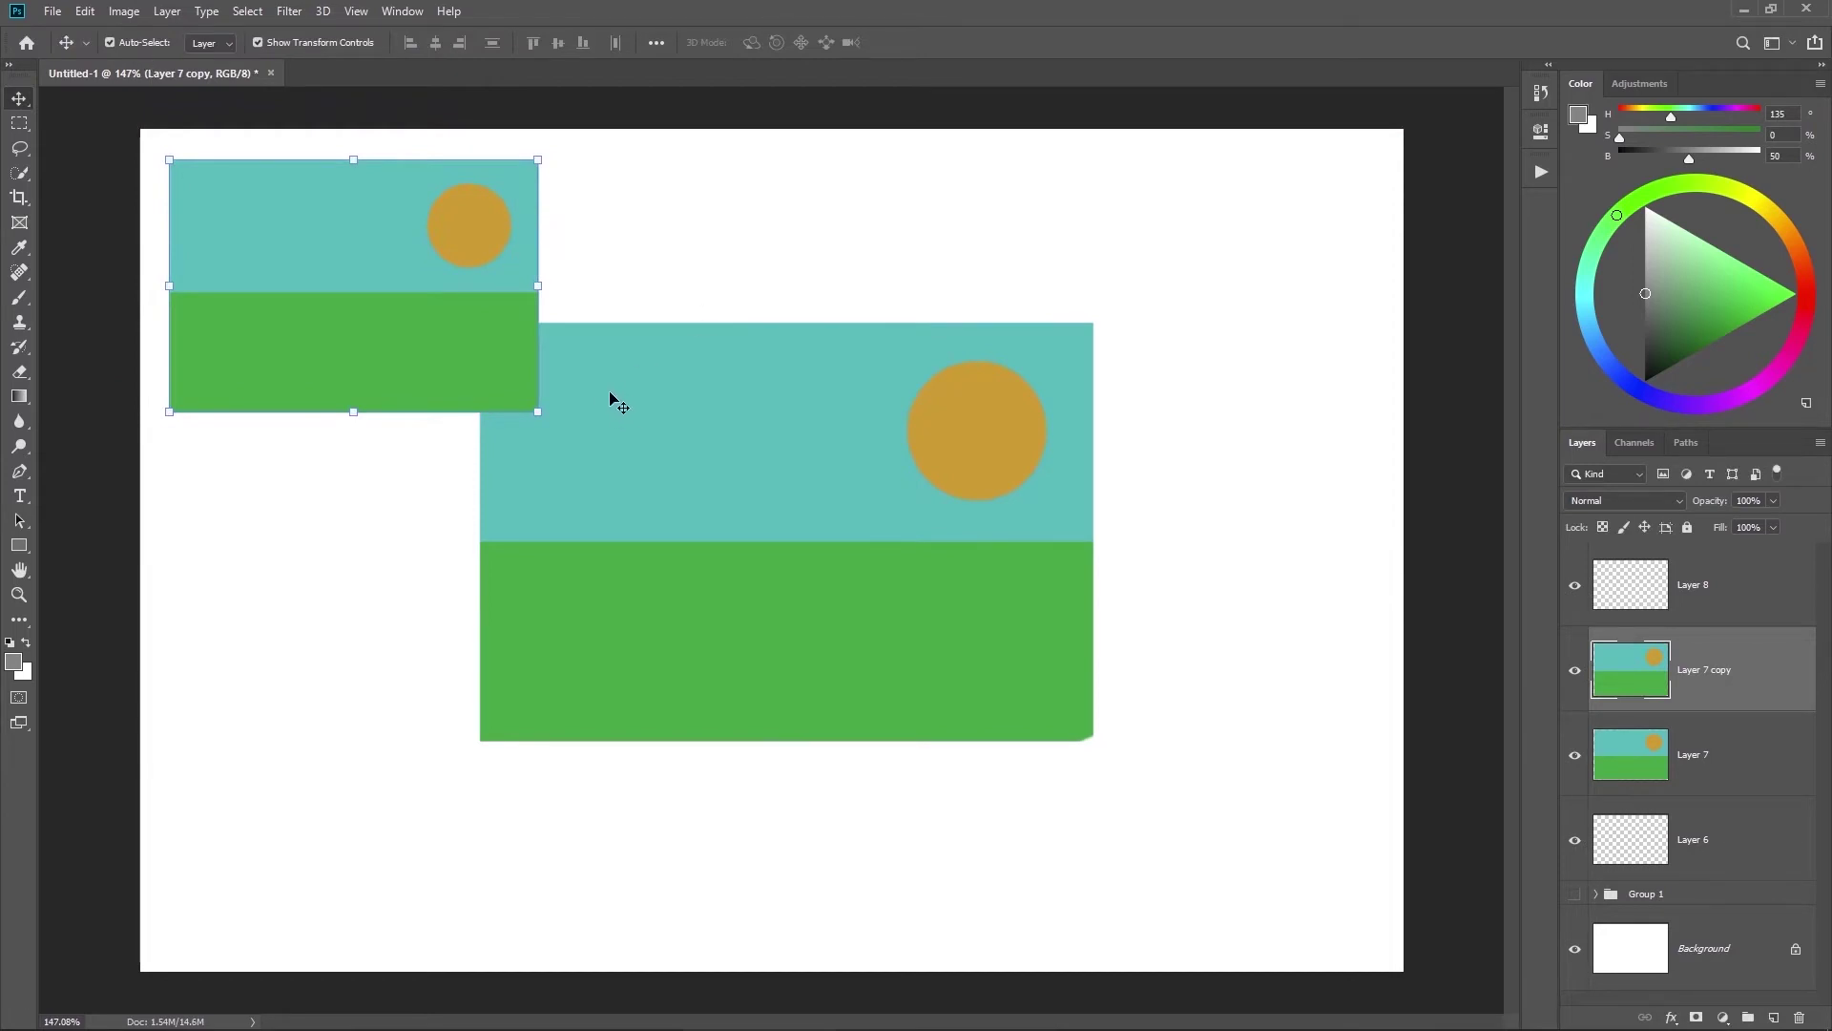
Step: Auto-select the large painting on the canvas and move it to the right, then shift the small copy slightly
left_click(924, 393)
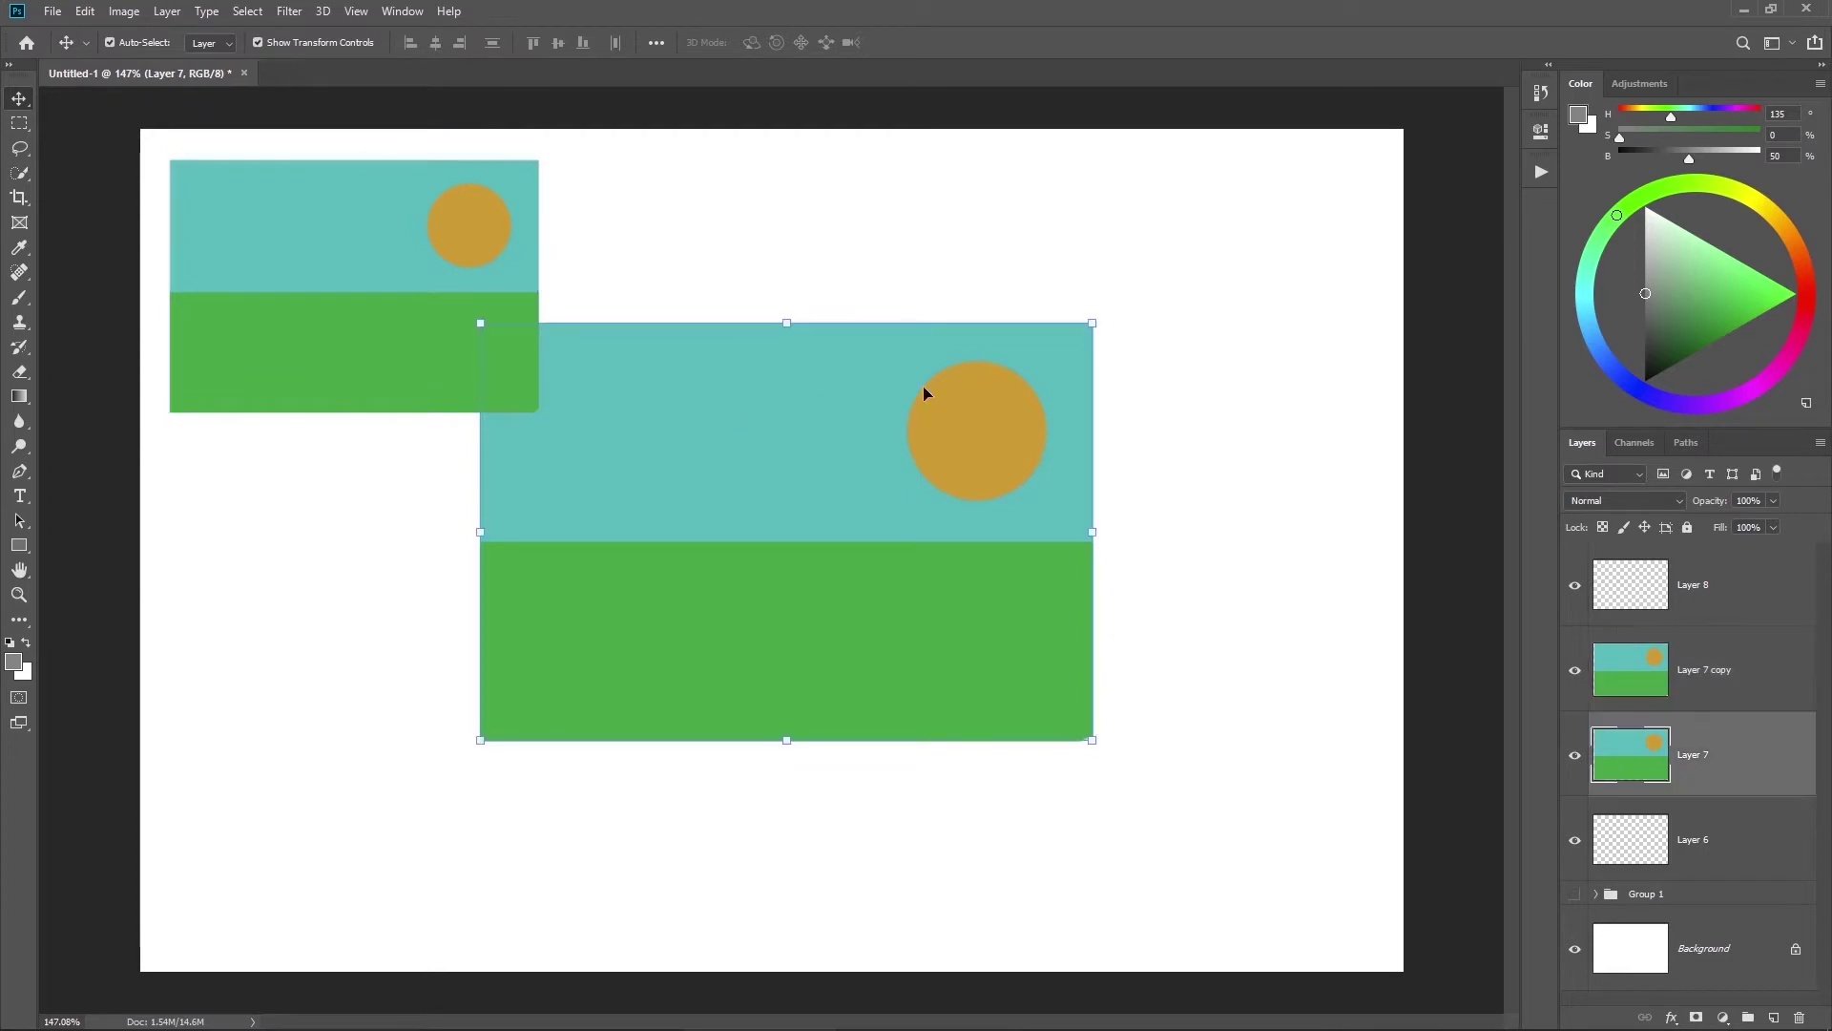
left_click_drag(865, 486, 1013, 496)
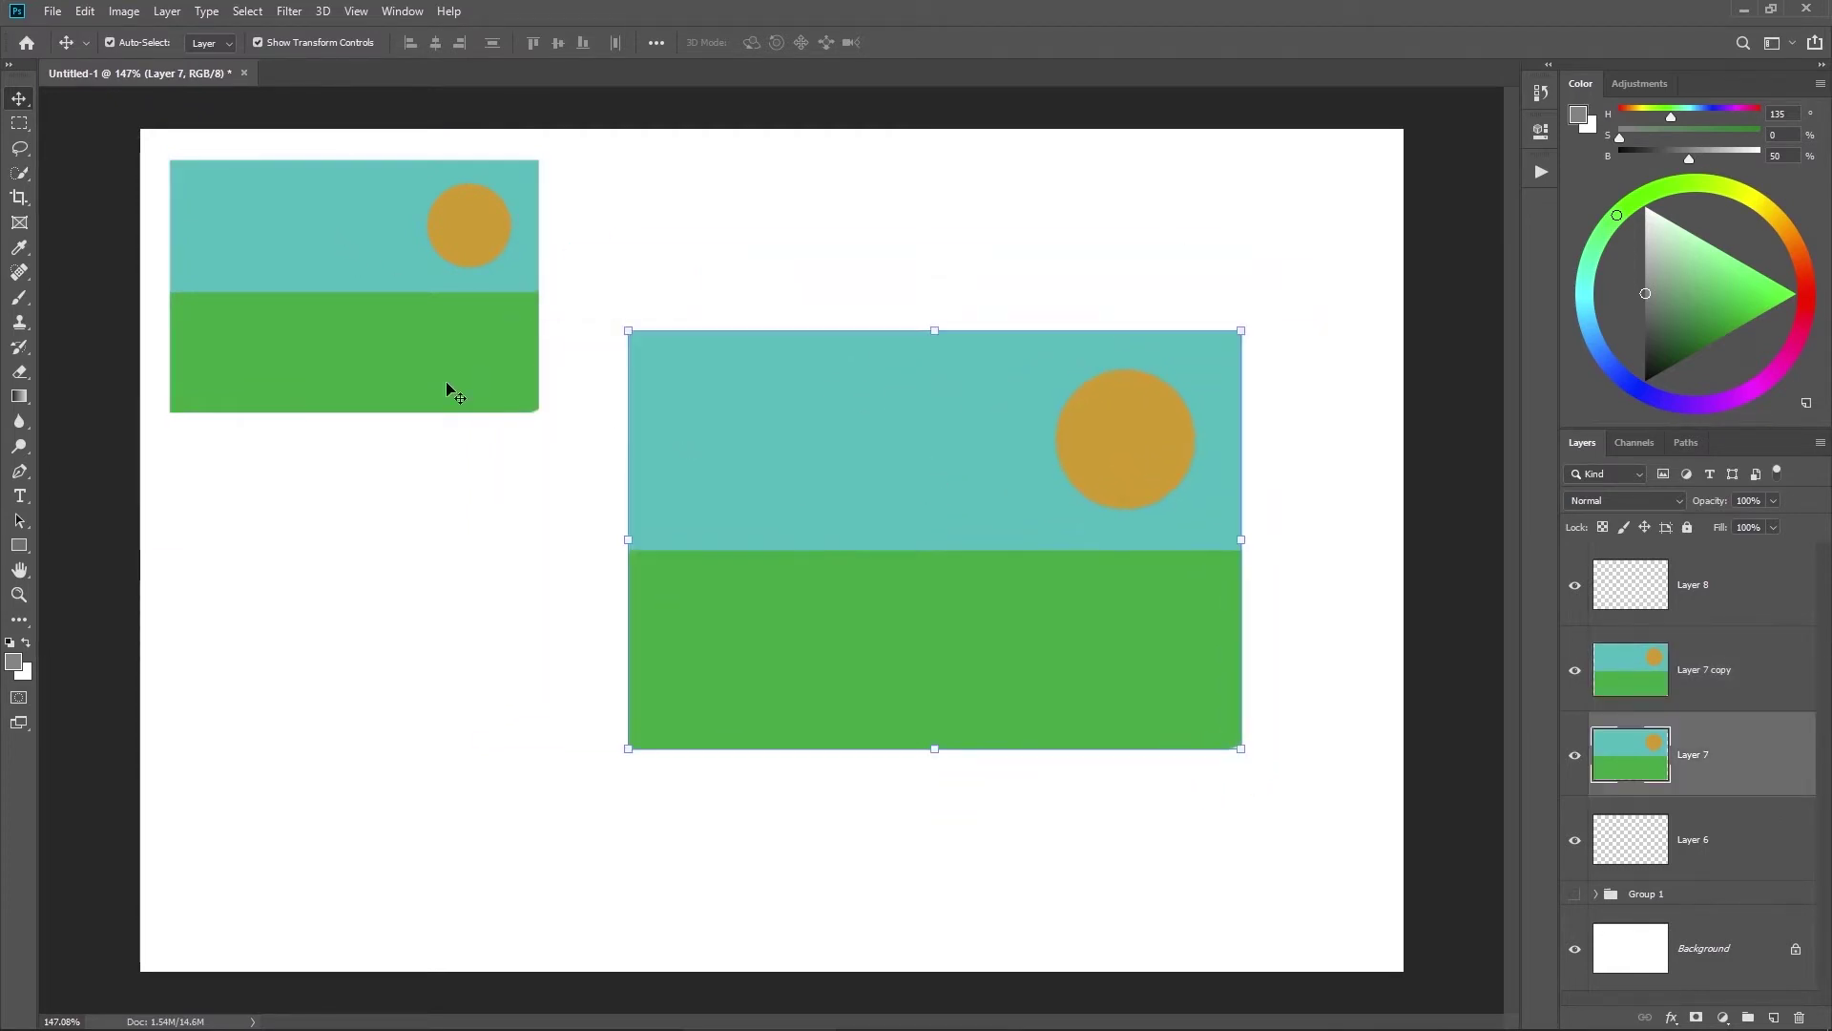
left_click_drag(444, 381, 384, 347)
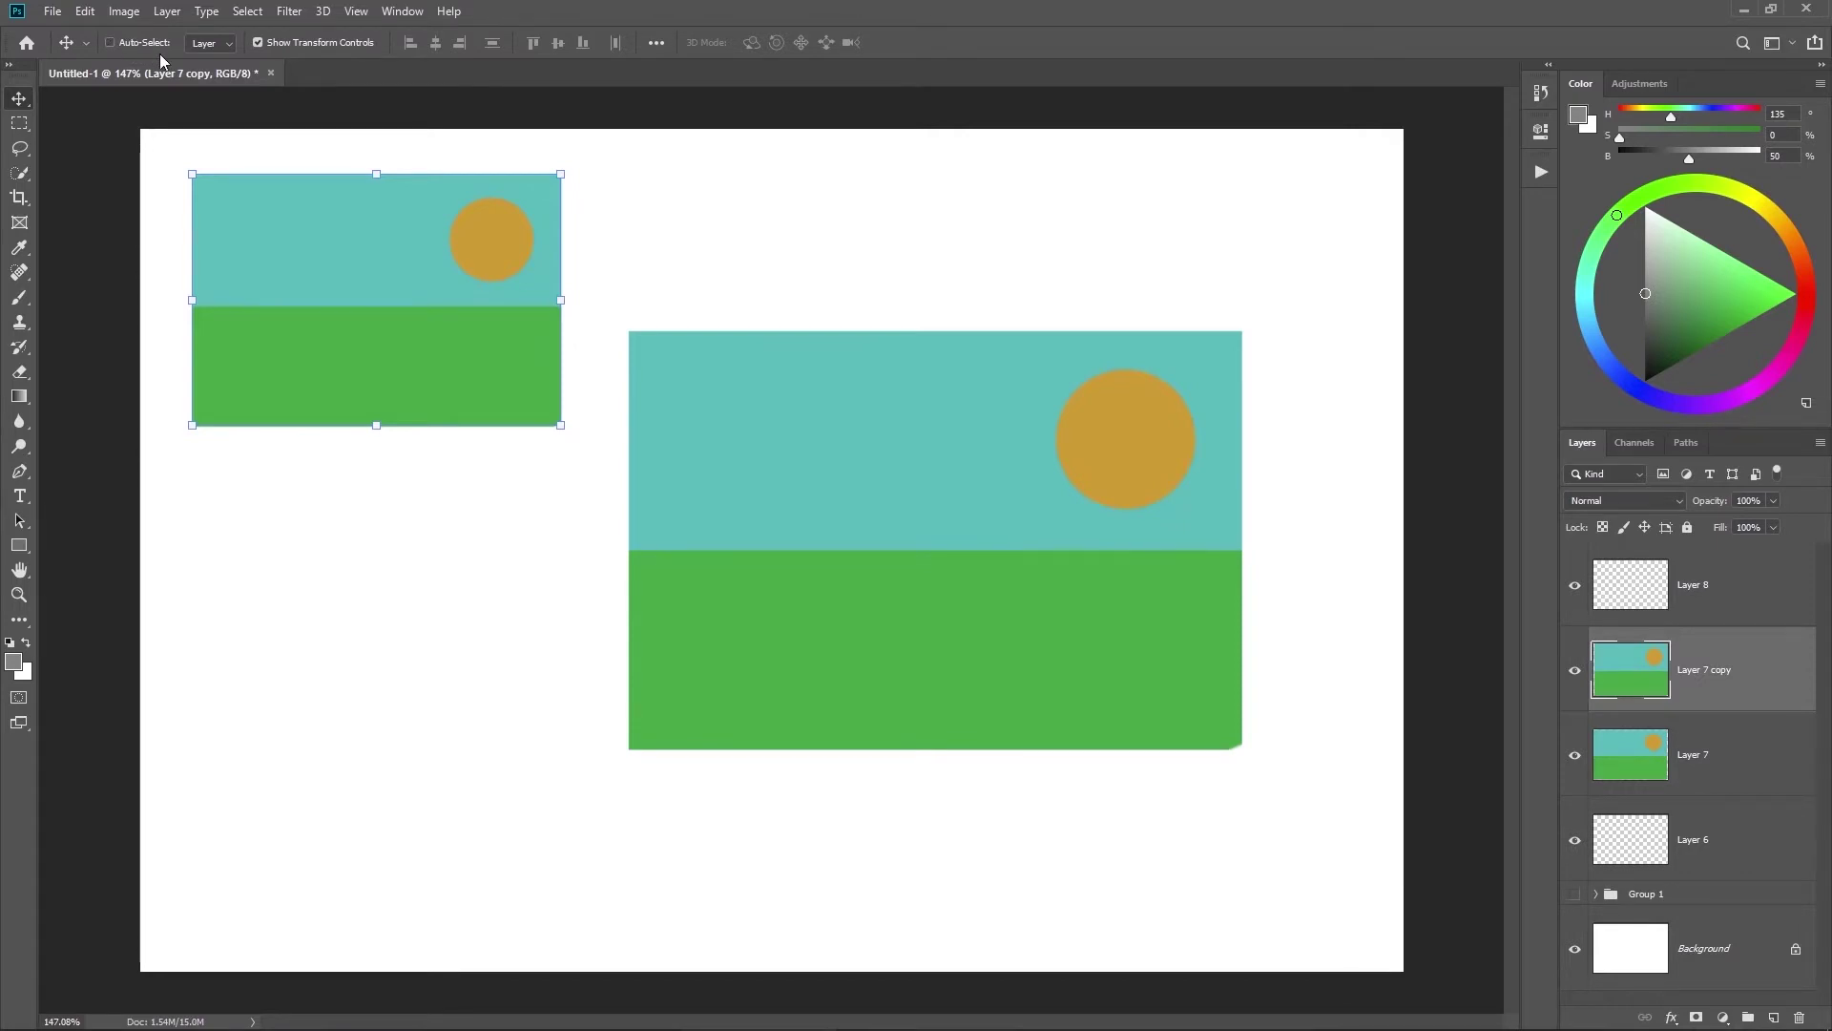
Step: Select Layer 7 from the layer list, then auto-select the small painting on the canvas and nudge it up and left
left_click(1636, 747)
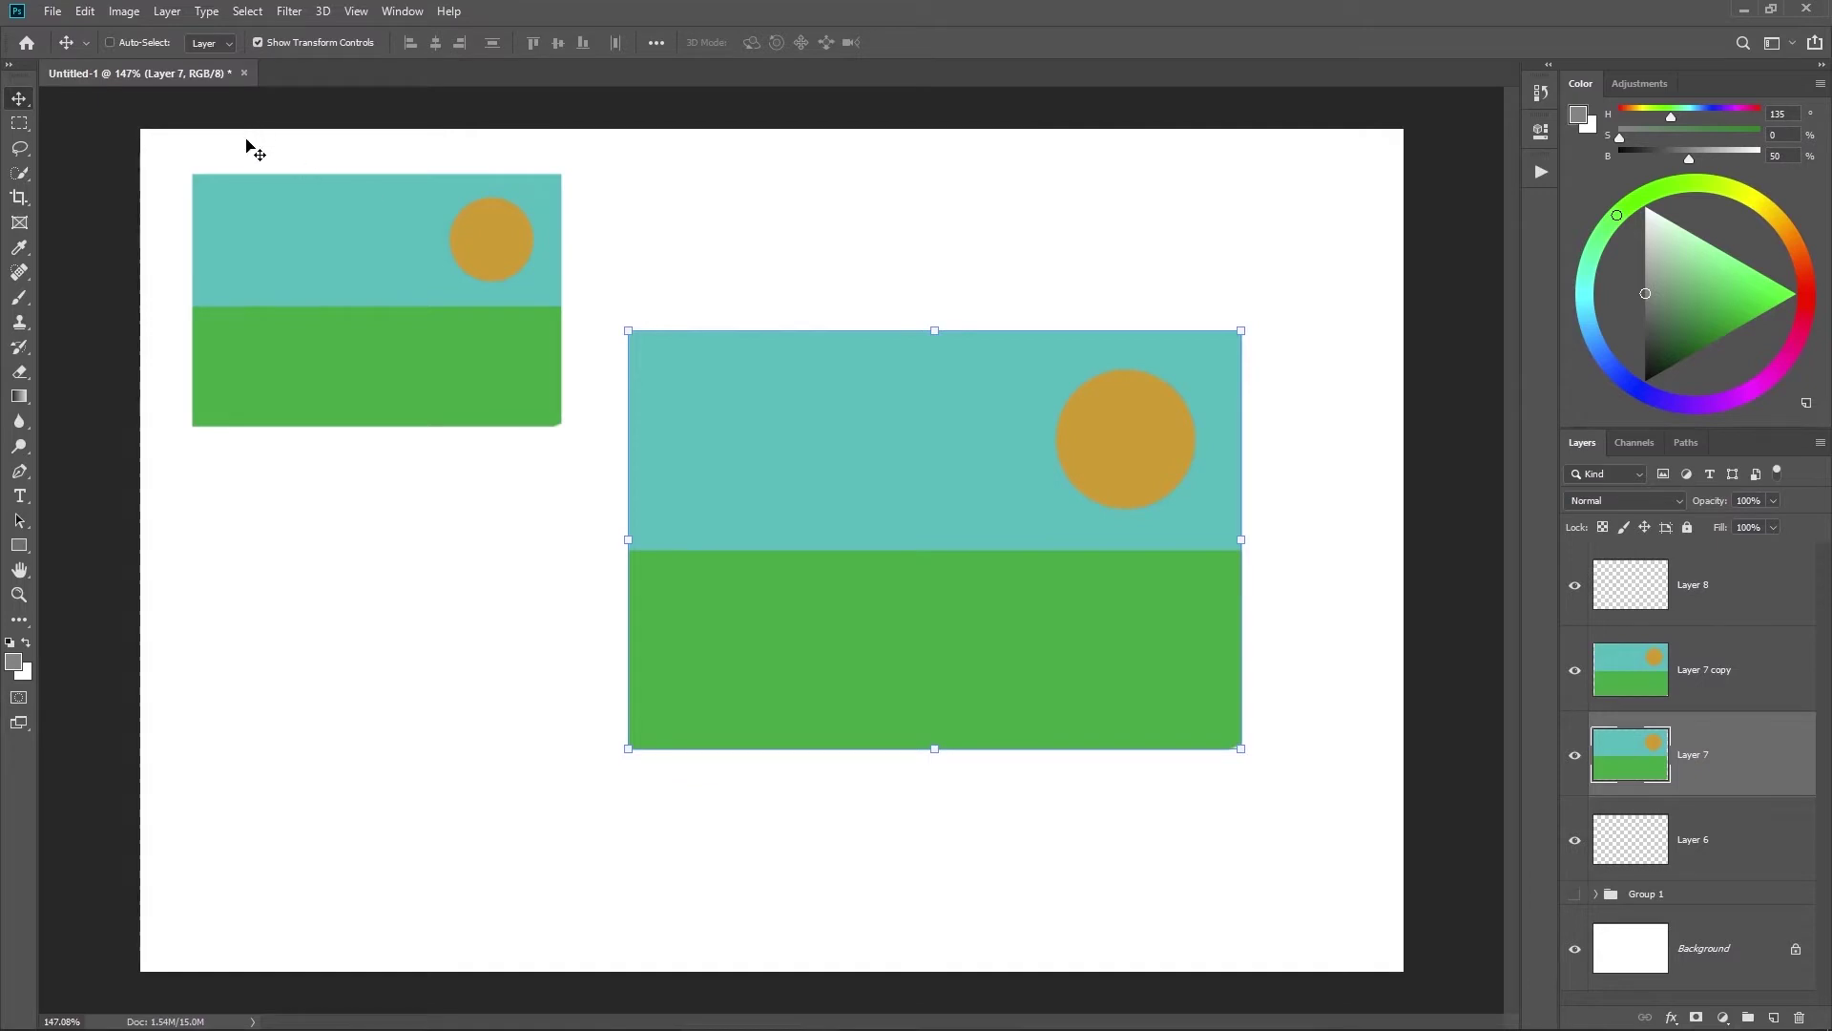
key("ctrl")
left_click(342, 238)
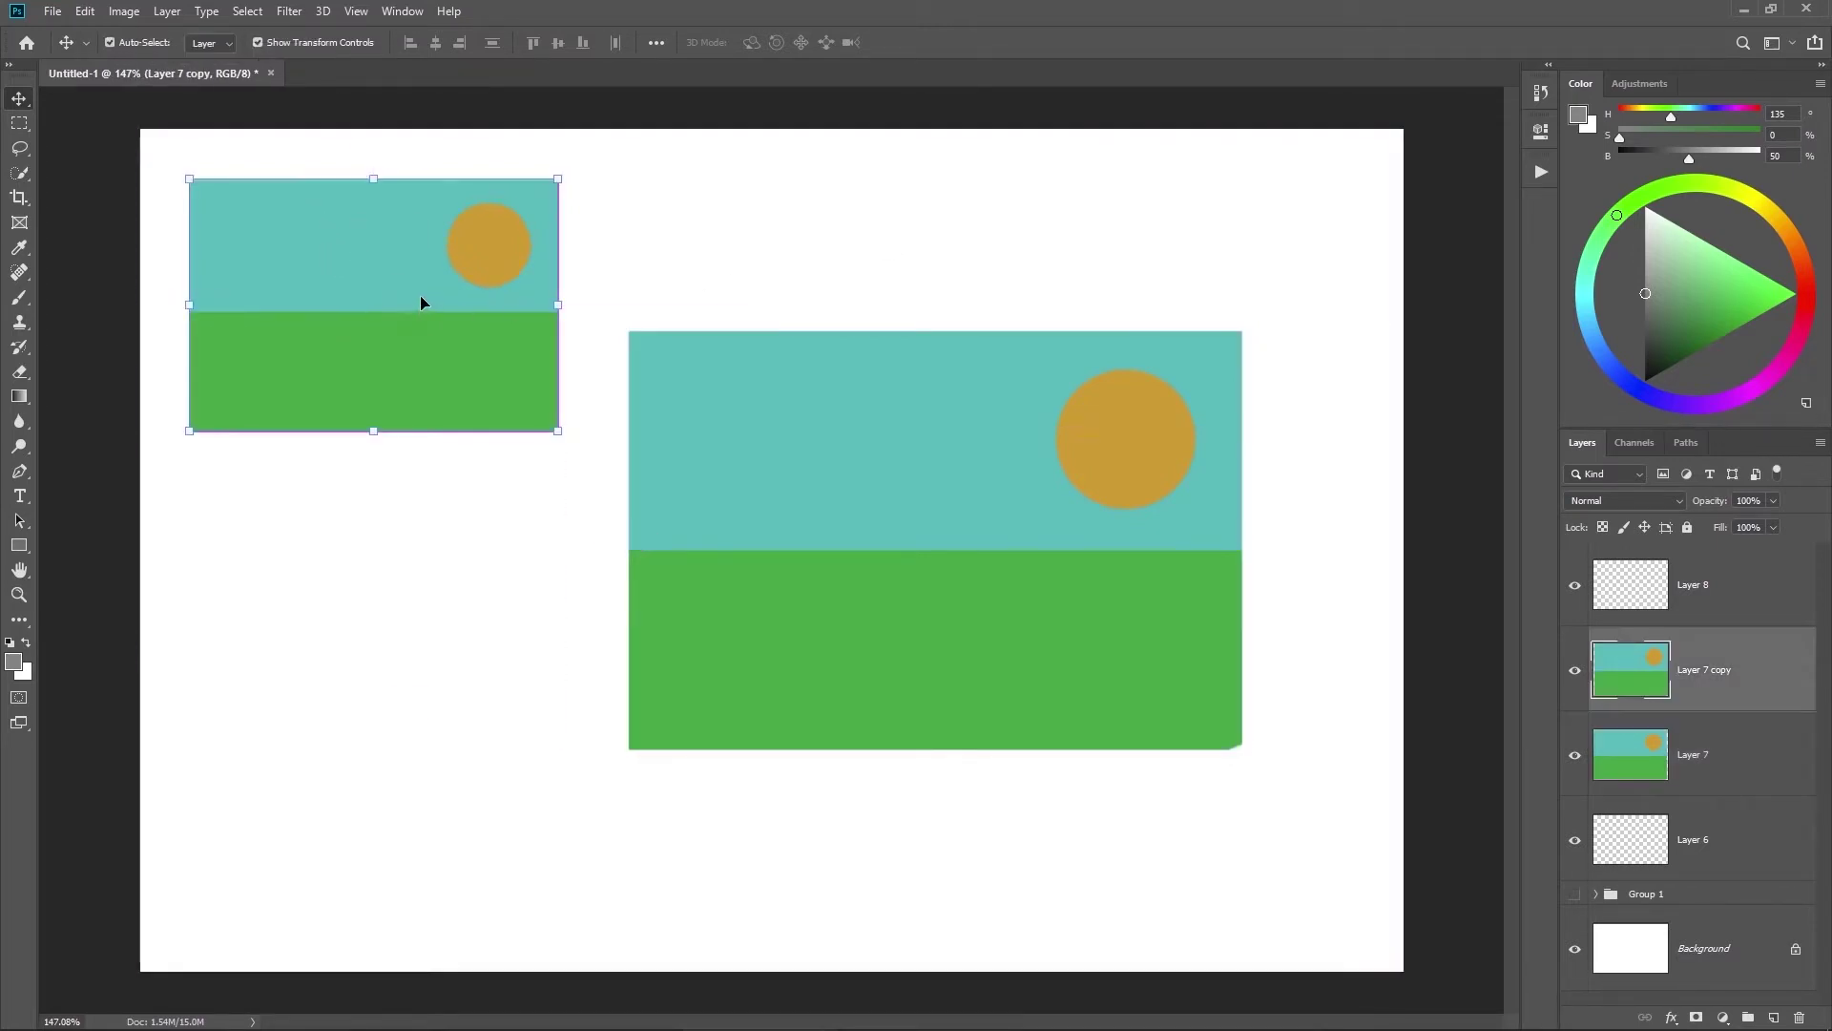
mouse_move(422, 303)
left_mouse_down()
mouse_move(496, 395)
mouse_move(395, 370)
mouse_move(442, 311)
mouse_move(416, 325)
mouse_move(433, 290)
mouse_move(380, 335)
mouse_move(386, 305)
left_mouse_up()
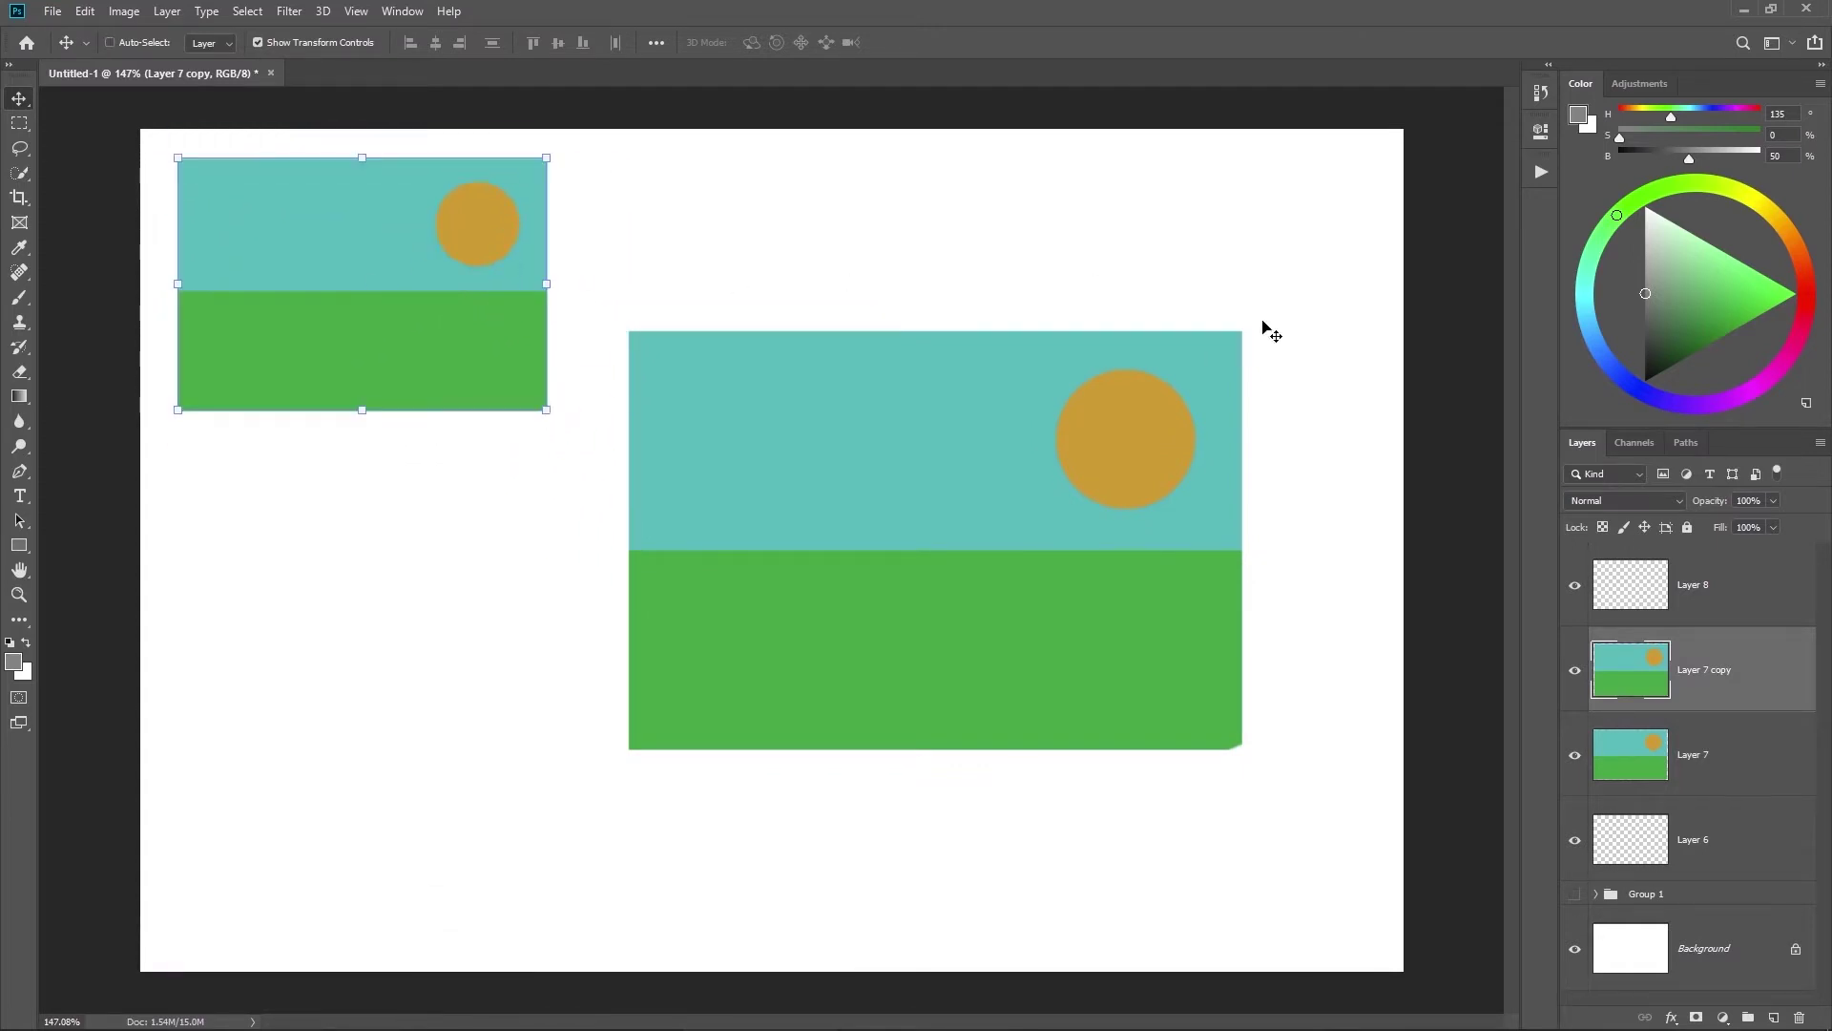
Step: Hide Layer 7 copy and choose the Rectangular Marquee Tool
left_click(1575, 672)
left_click(19, 123)
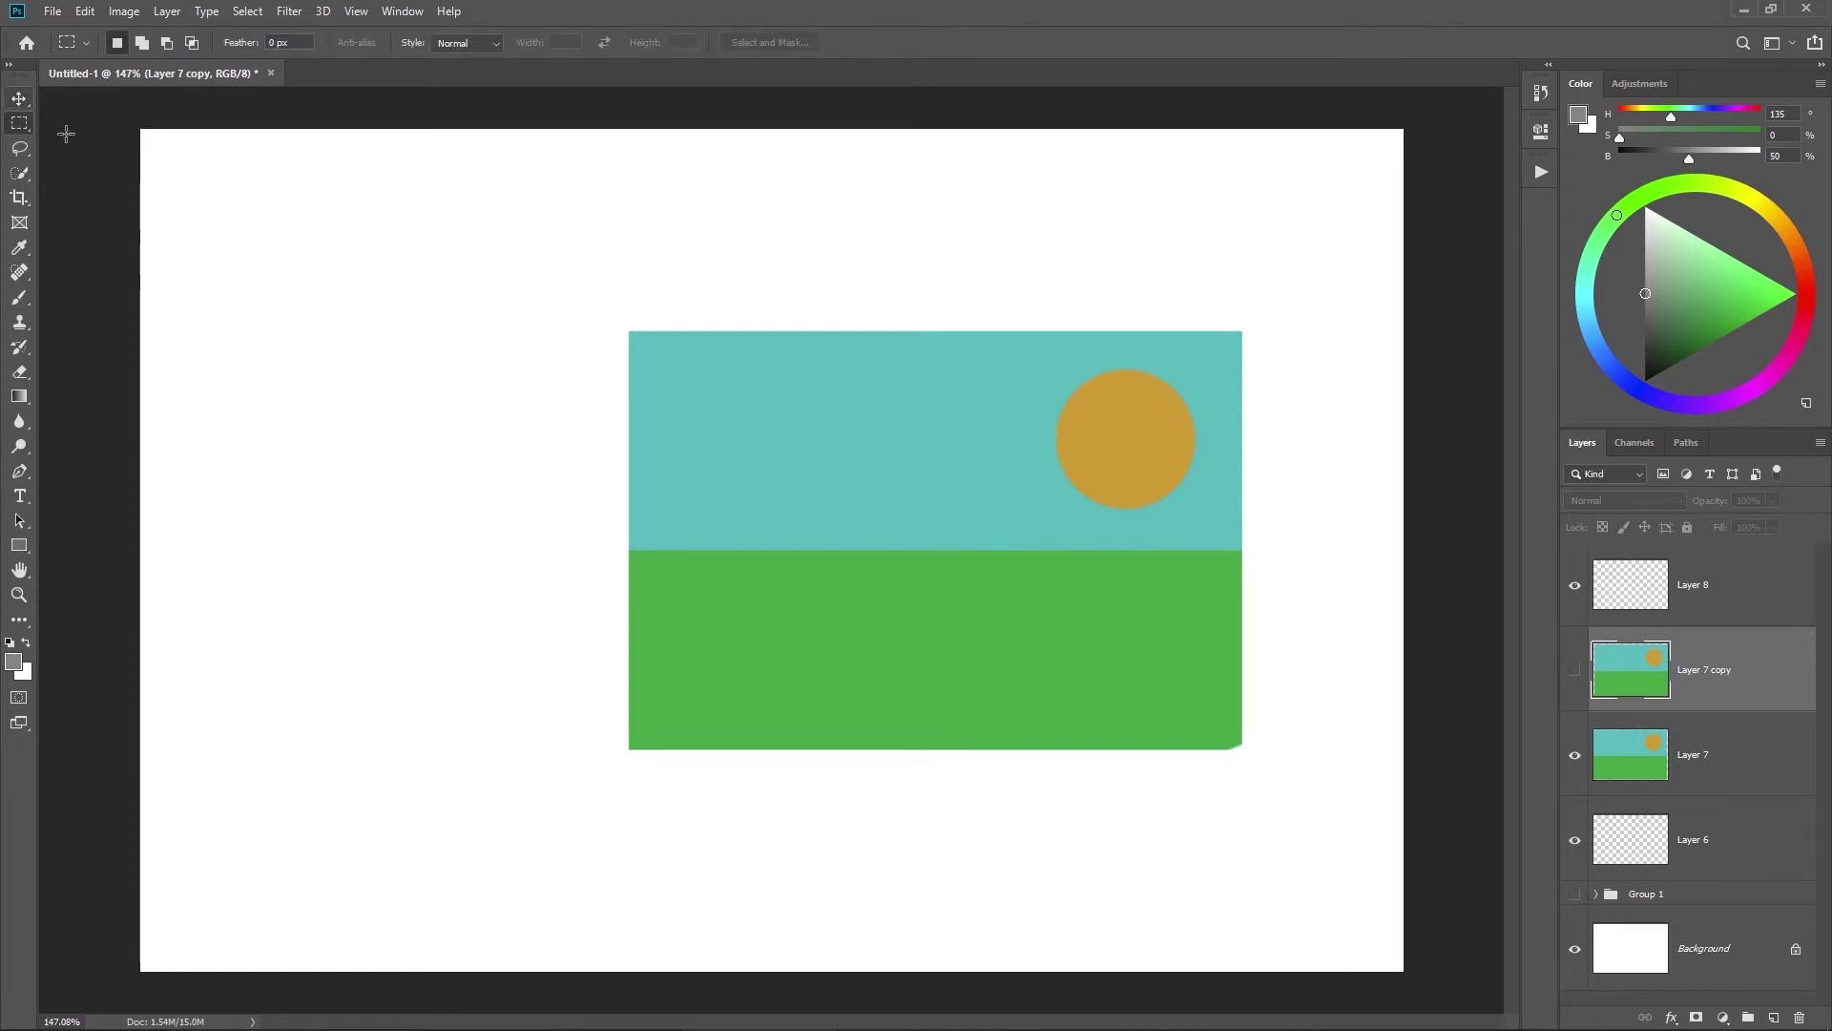
right_click(21, 124)
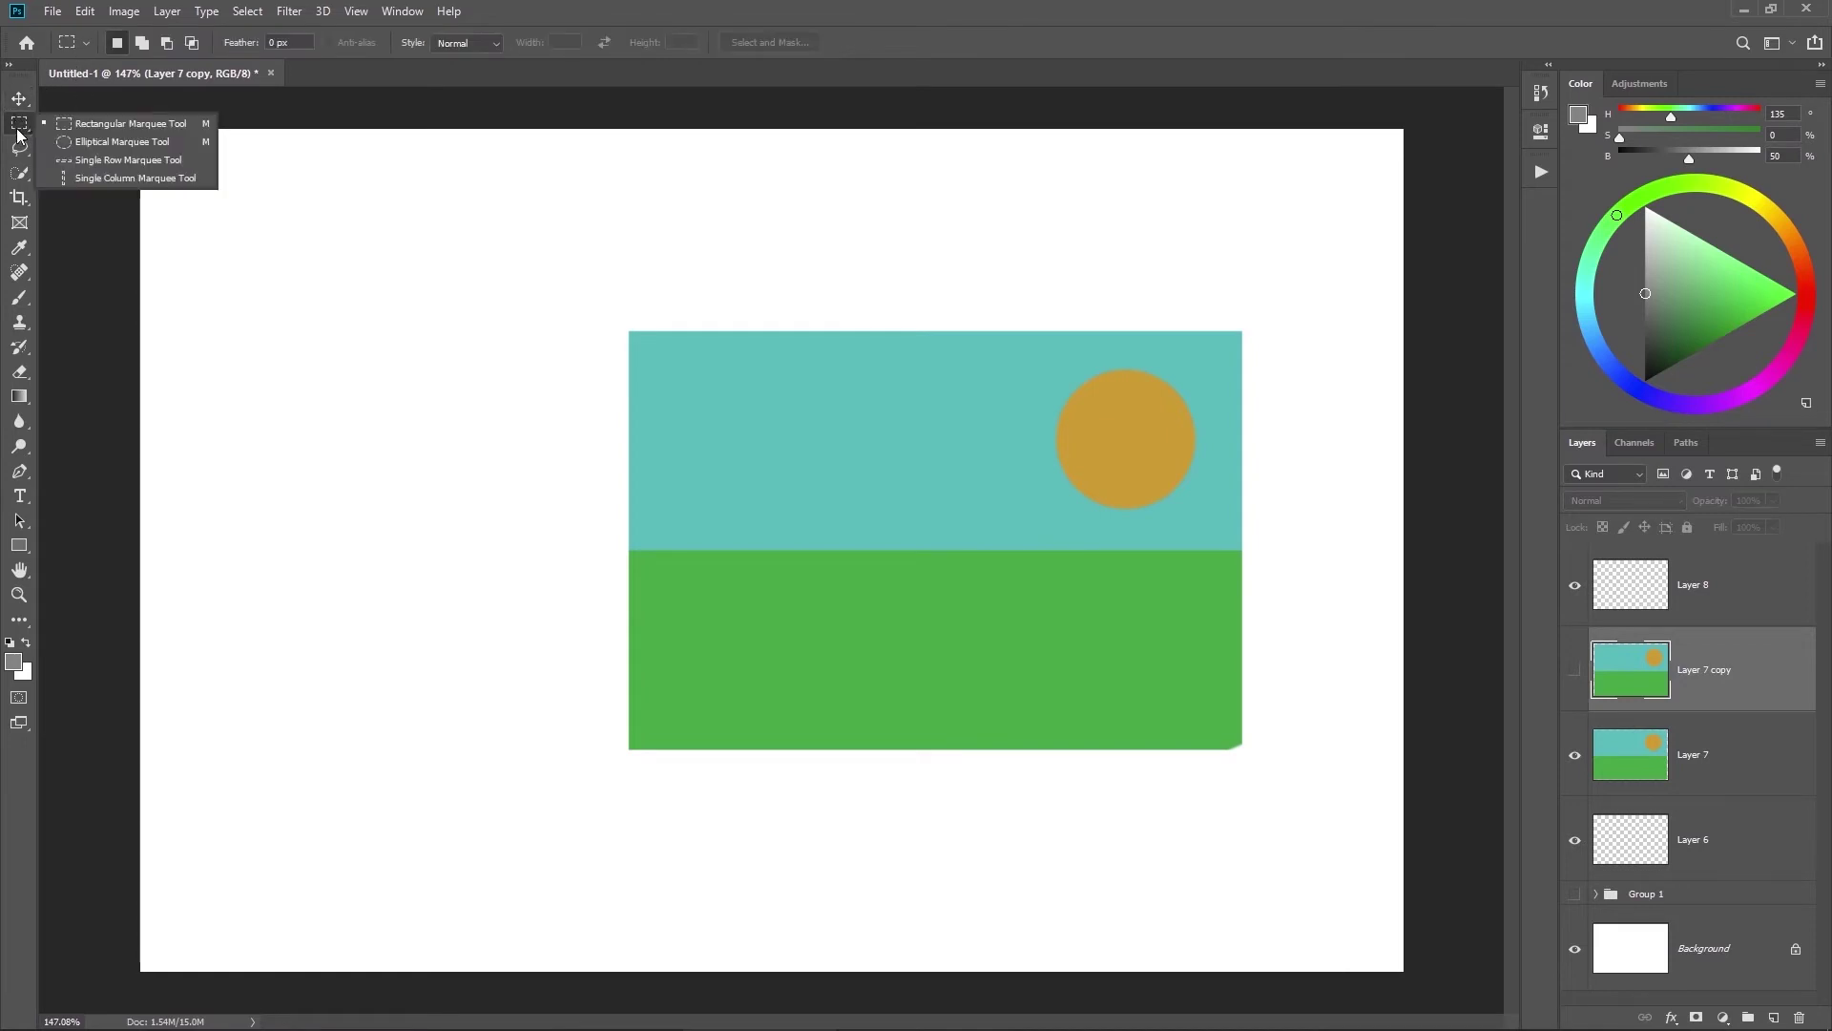
left_click(22, 126)
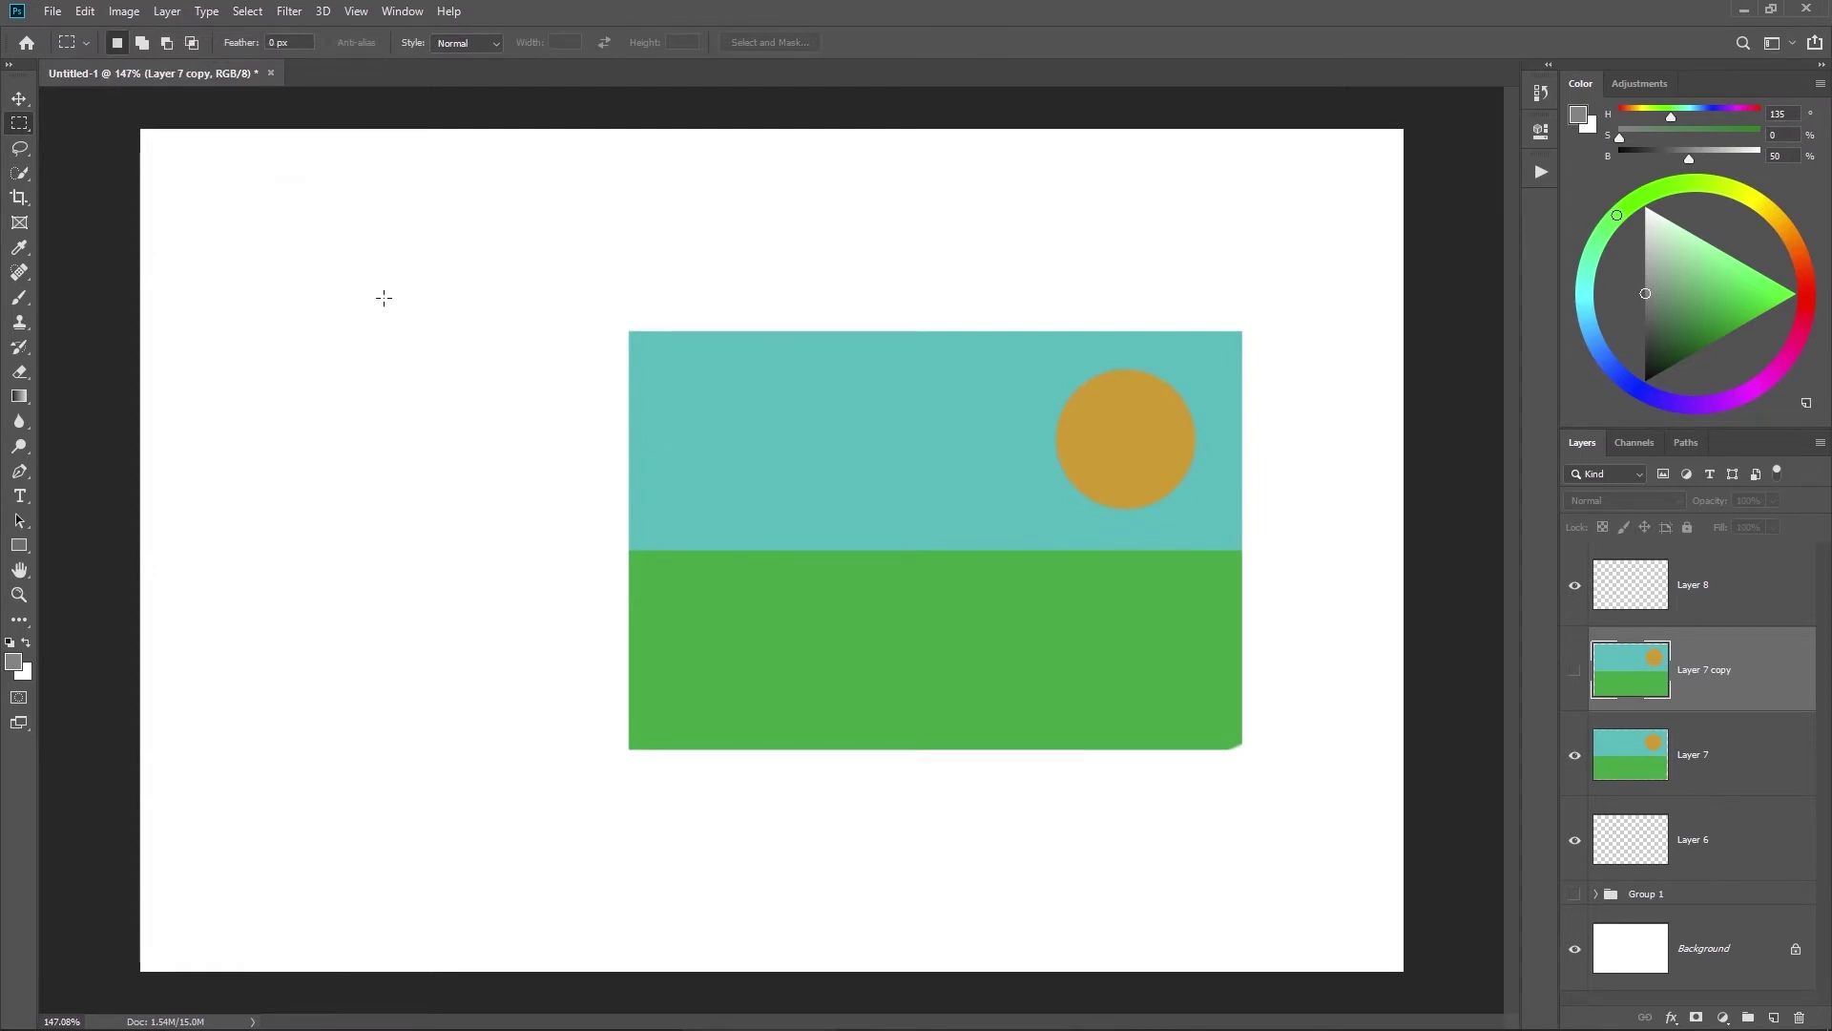
Step: Try a series of rectangular marquee selections across the painting and the blank canvas, each replacing the previous one, and deselect
left_click_drag(324, 282, 821, 610)
left_click_drag(1032, 164, 667, 564)
left_click(460, 368)
left_click_drag(460, 368, 733, 636)
left_click_drag(289, 495, 612, 790)
left_click_drag(528, 264, 842, 551)
left_click_drag(1118, 310, 744, 696)
left_click_drag(355, 574, 753, 802)
left_click_drag(528, 261, 924, 524)
left_click_drag(1125, 278, 687, 655)
left_click_drag(420, 589, 760, 809)
left_click_drag(941, 527, 557, 233)
left_click_drag(744, 308, 1108, 689)
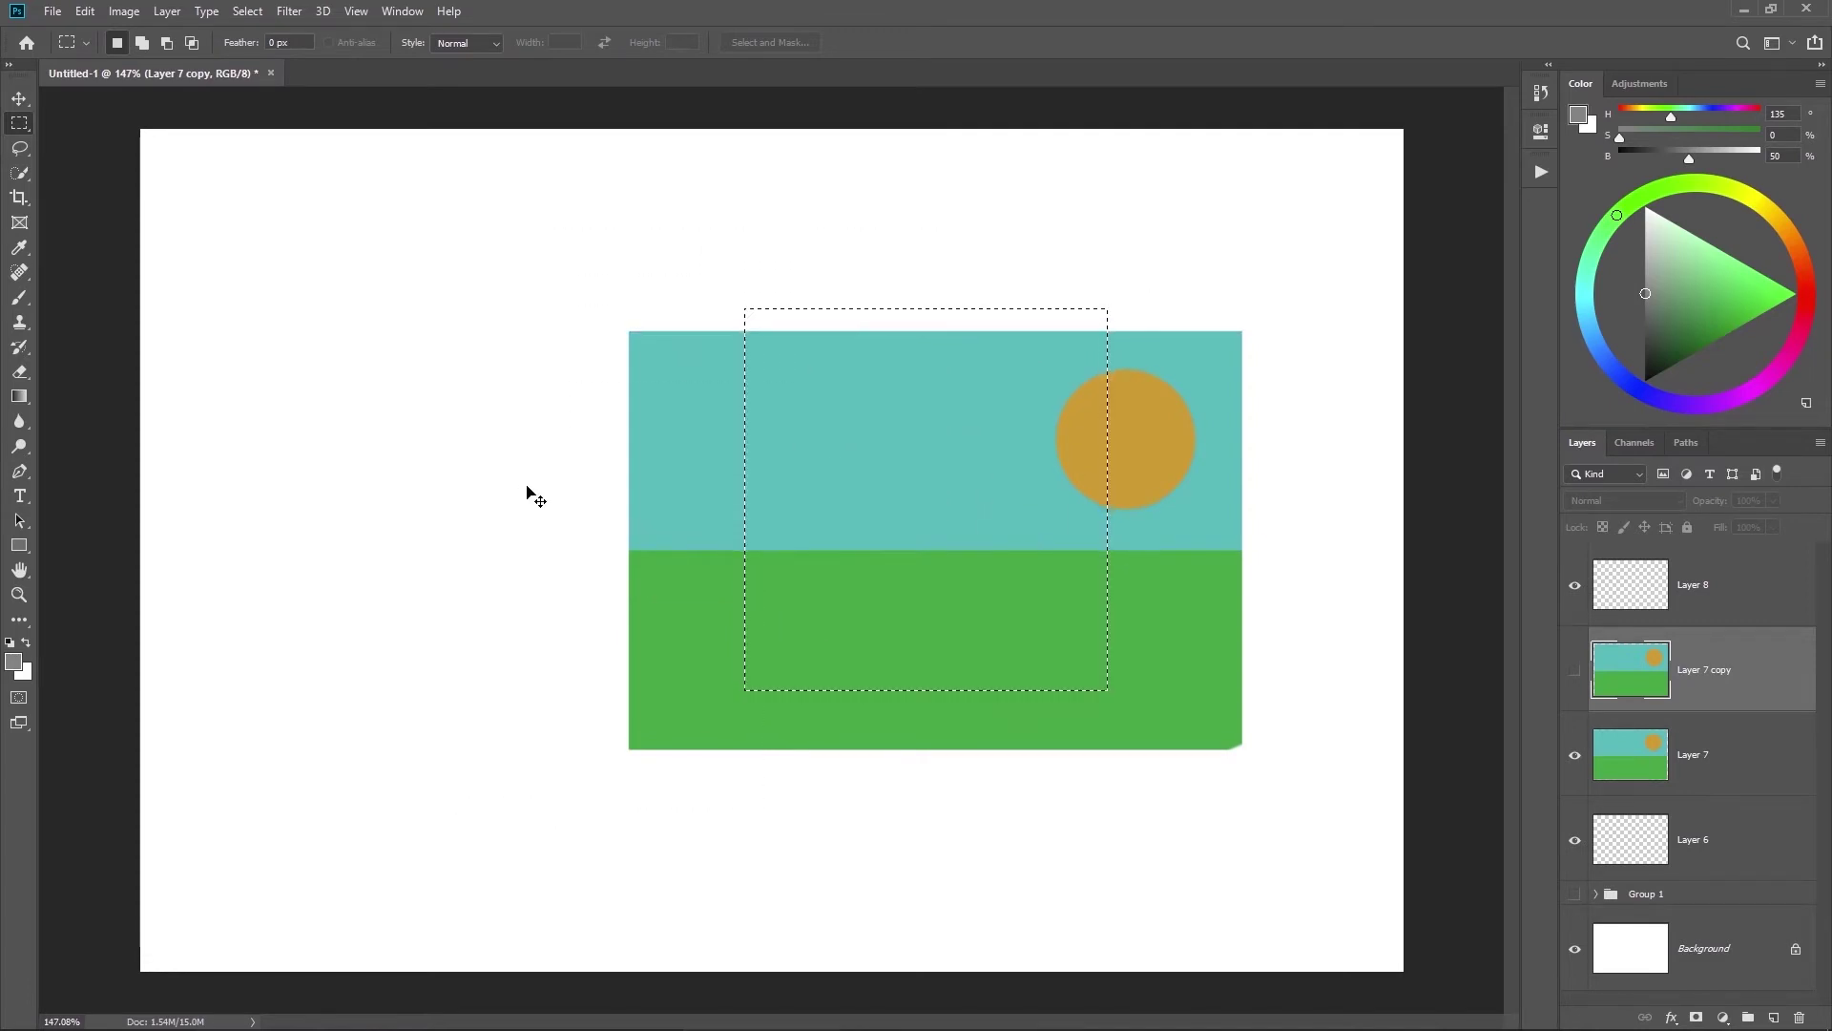
left_click(527, 486)
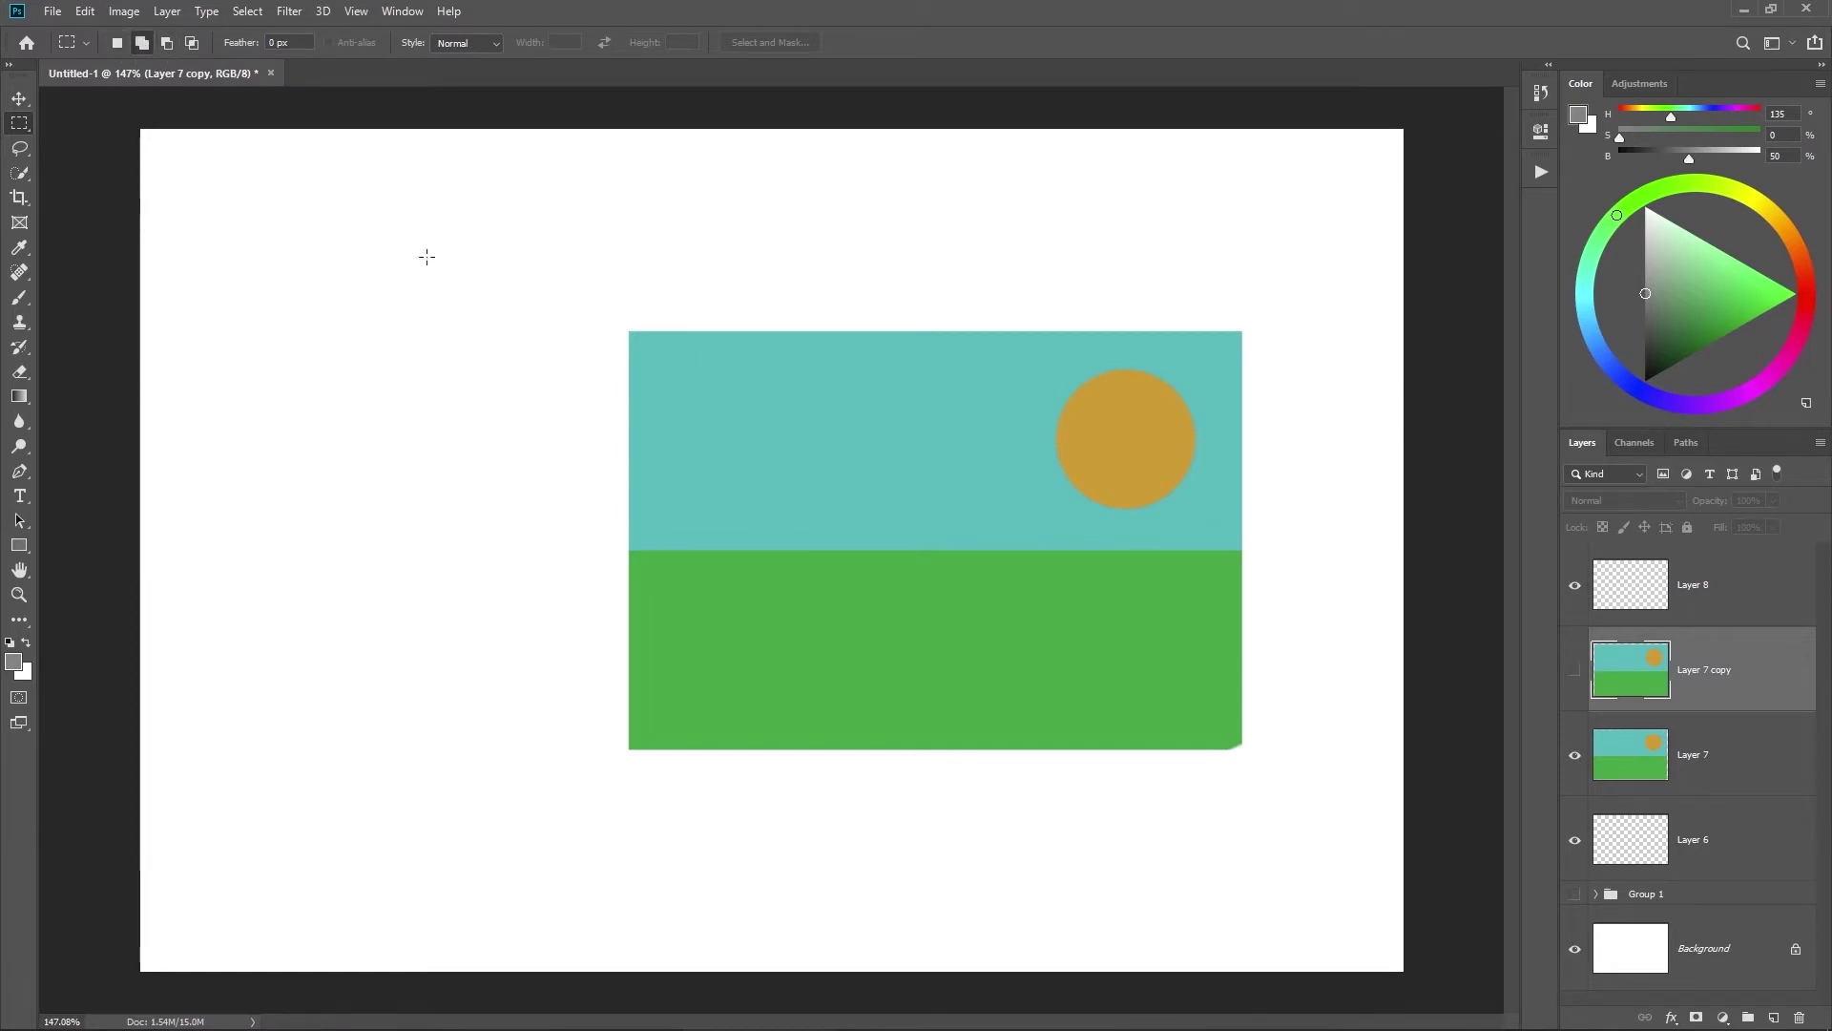
Step: Try combining several overlapping rectangular marquees in add-to-selection mode around the painting, and deselect them all
left_click_drag(384, 299, 699, 528)
left_click_drag(602, 382, 827, 540)
left_click_drag(791, 354, 544, 623)
left_click_drag(657, 642, 507, 520)
left_click_drag(497, 634, 313, 489)
left_click_drag(424, 453, 330, 387)
left_click_drag(393, 245, 494, 323)
left_click_drag(555, 239, 661, 343)
key("ctrl+d")
Step: Compare the selection mode options of the Lasso tool and the Quick Selection tool
left_click(19, 147)
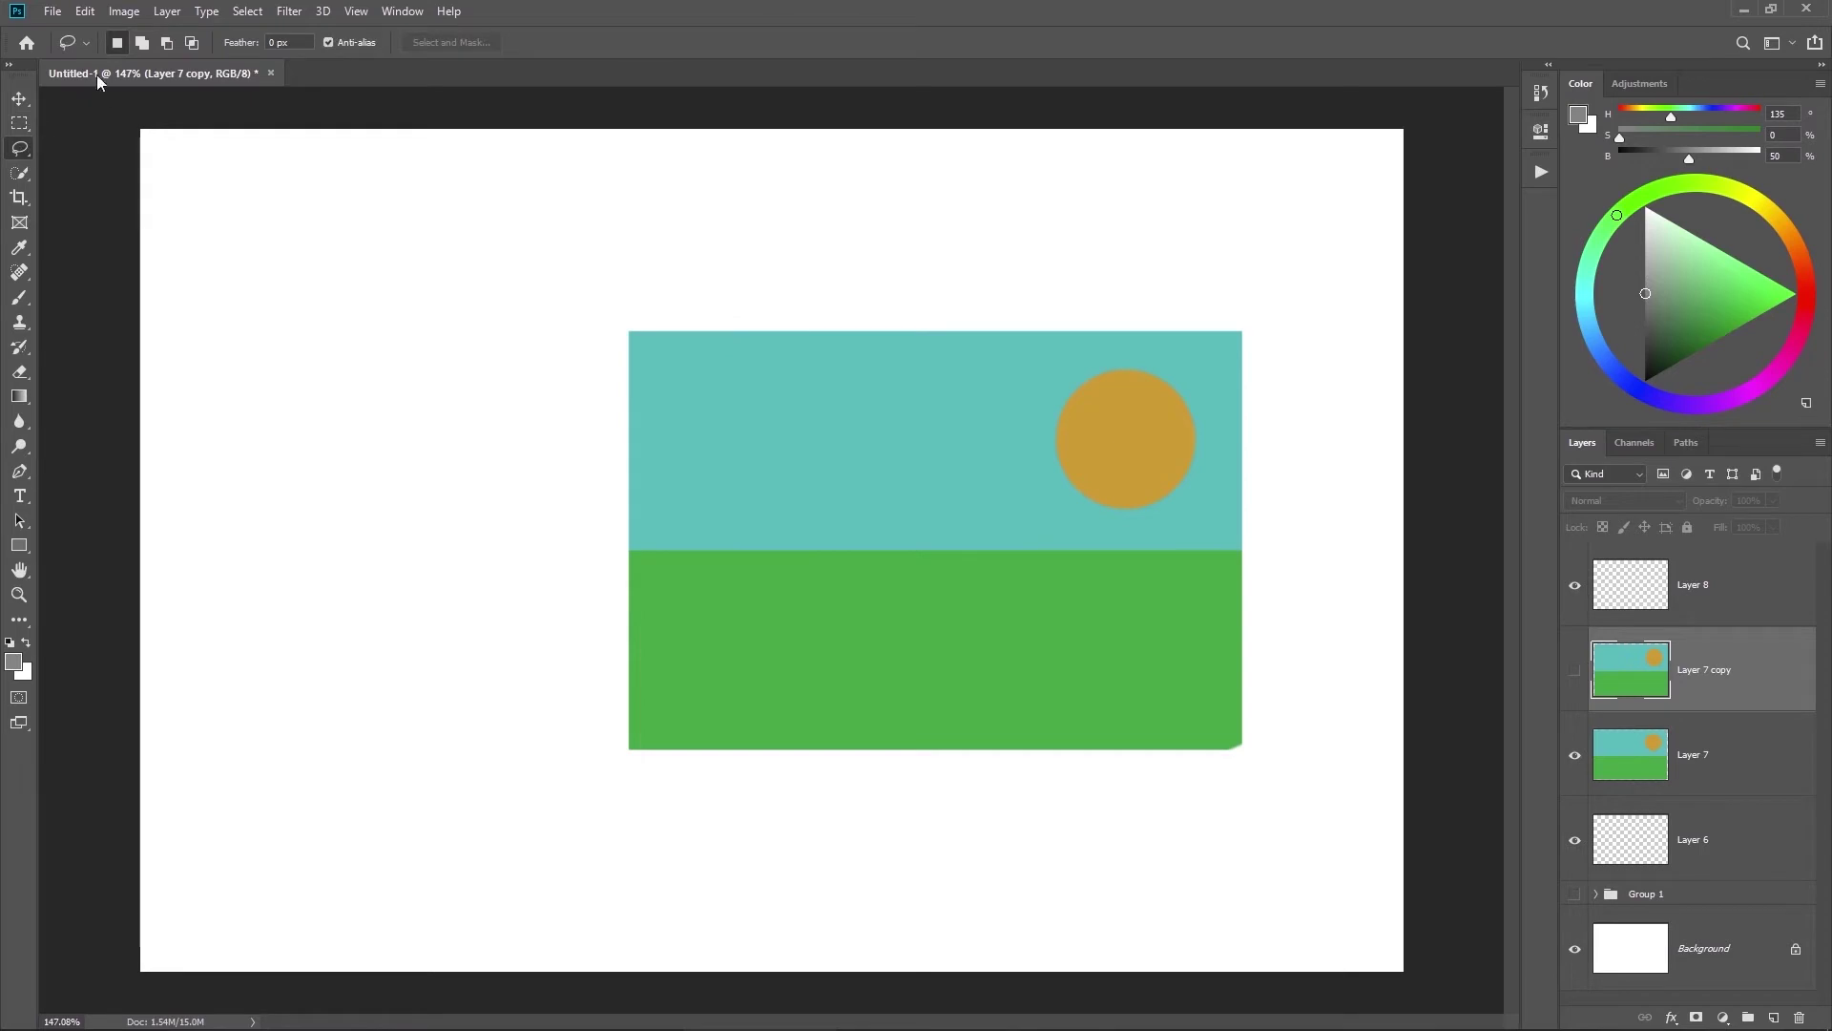
left_click(20, 174)
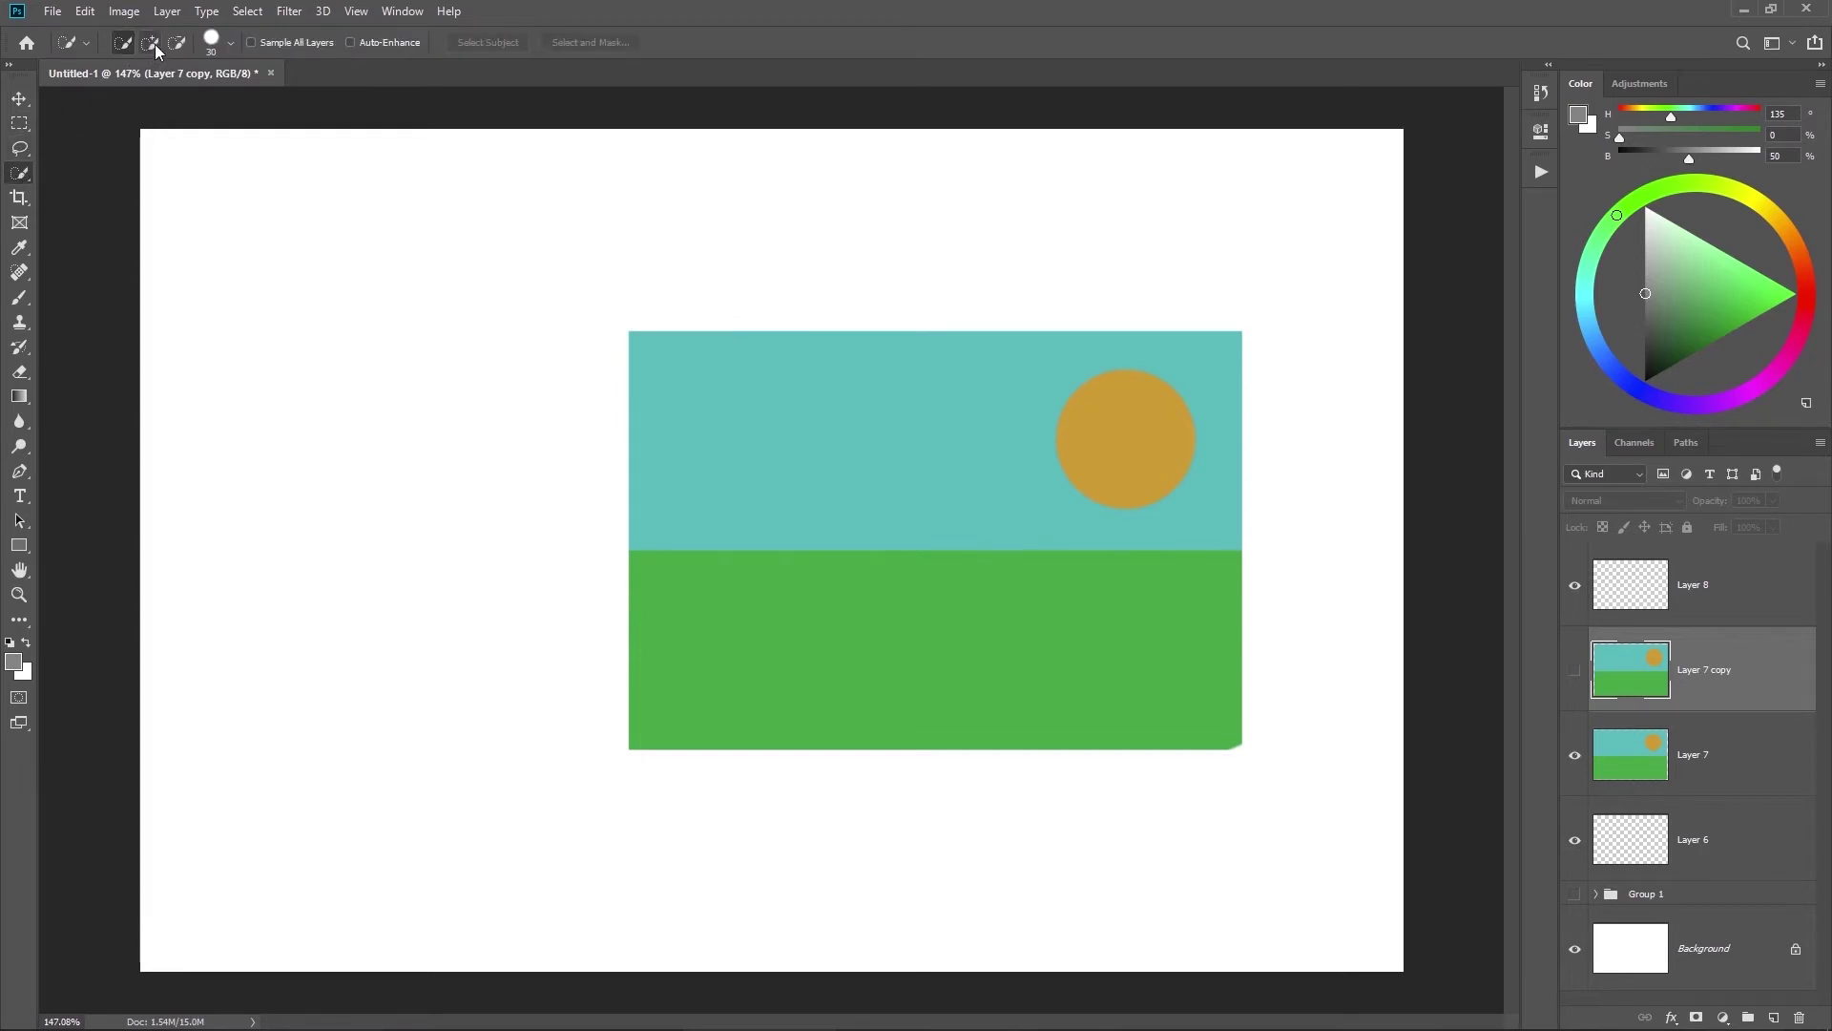
left_click(20, 149)
left_click(20, 174)
left_click(19, 148)
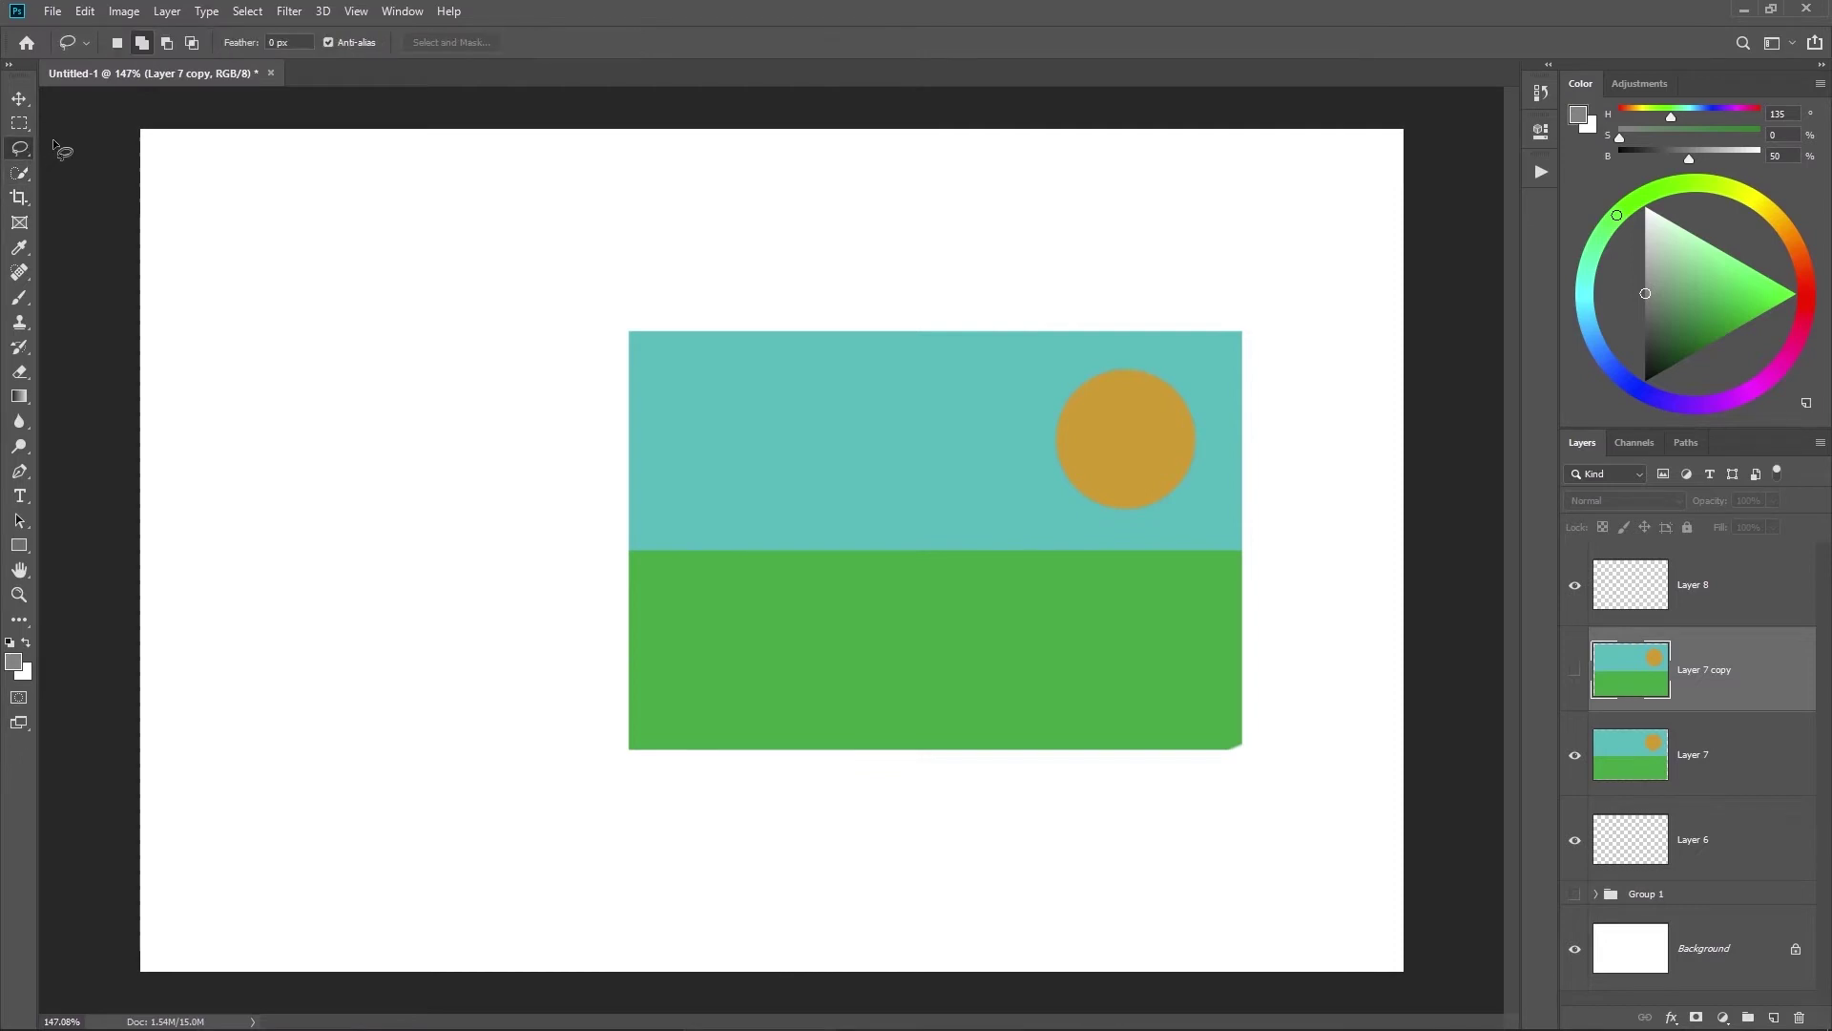
Step: Crop off the canvas's right part, including the painting's sun, with Delete Cropped Pixels enabled
left_click(31, 193)
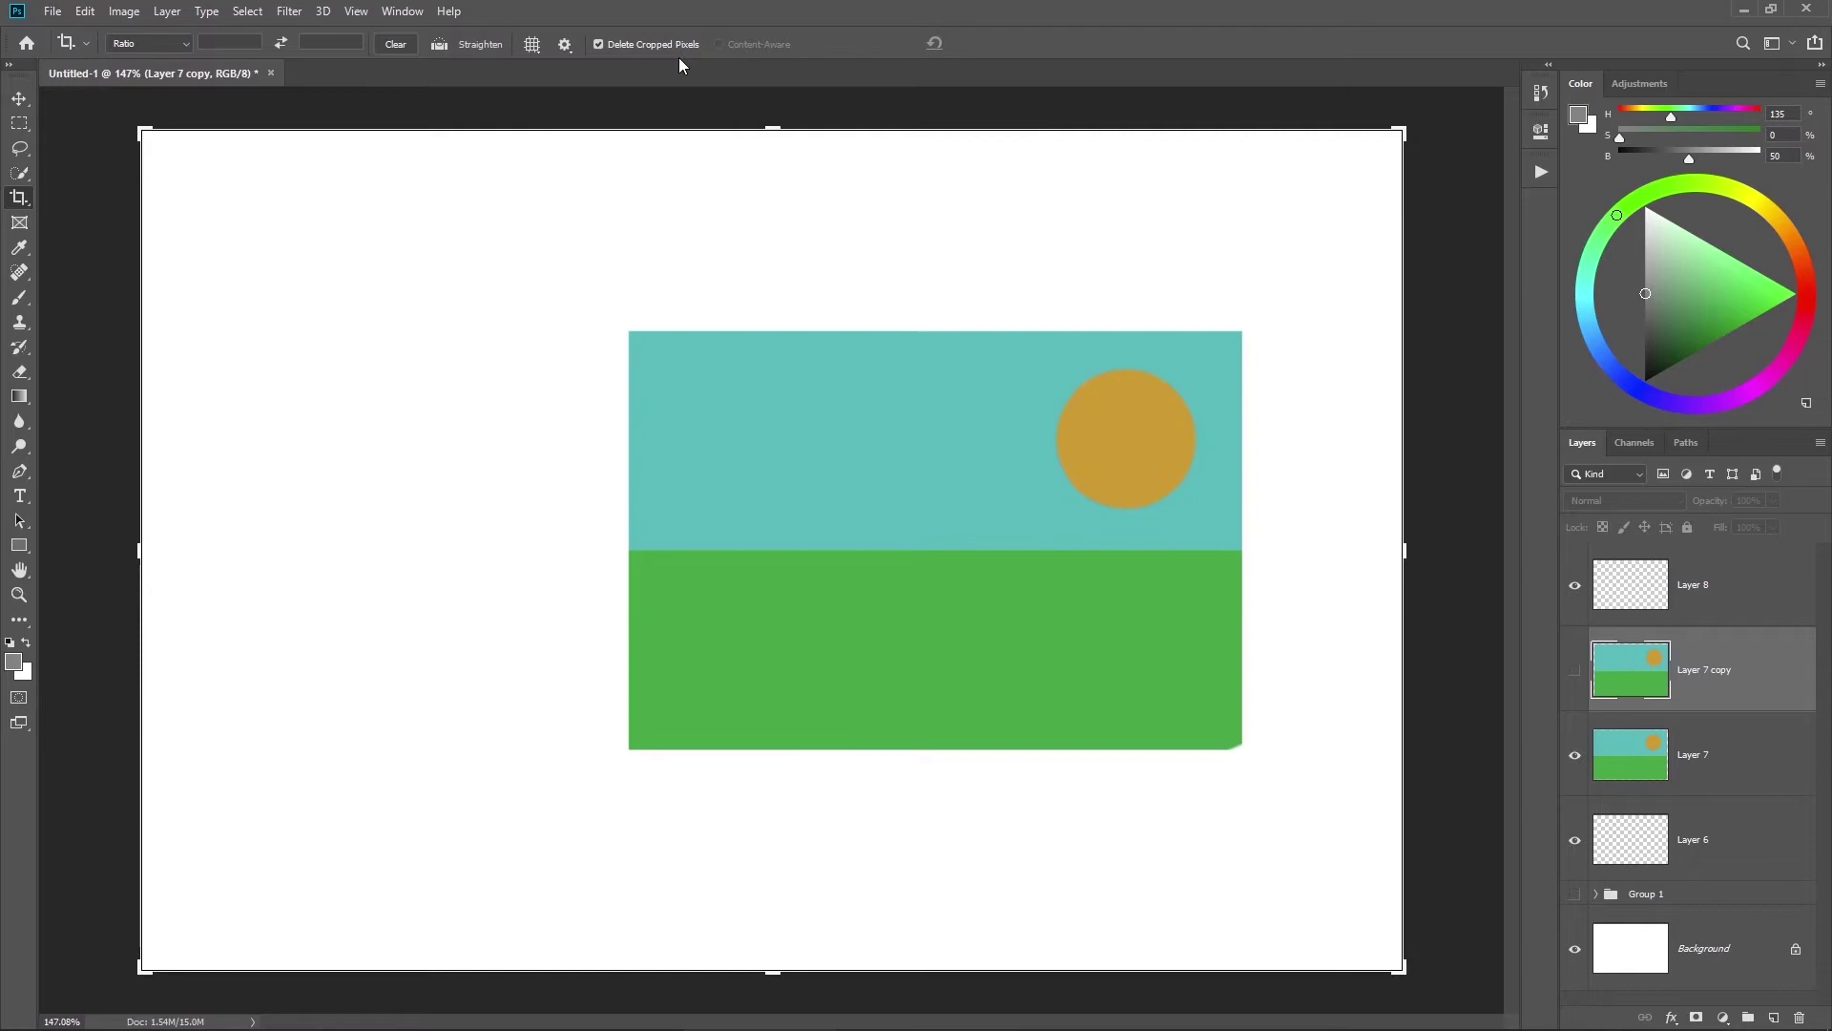
left_click_drag(1404, 552, 1195, 521)
key("Return")
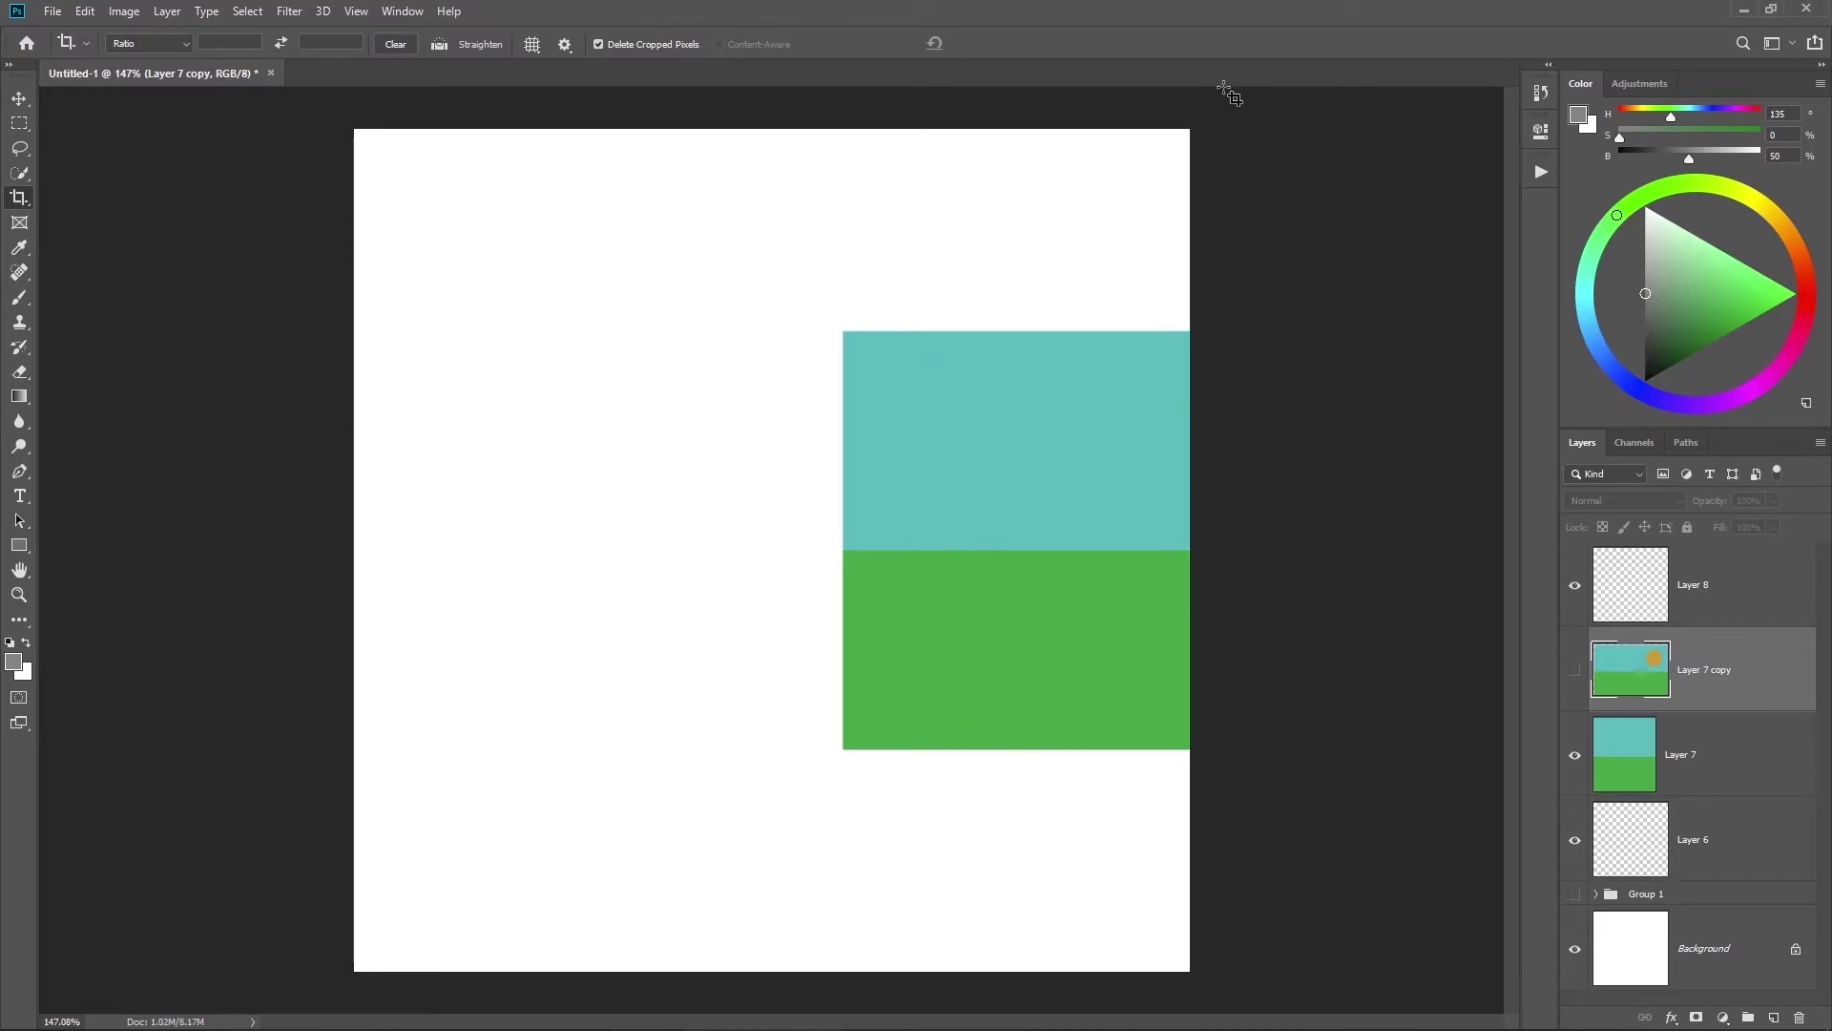
Step: Try moving the cropped painting on Layer 7 towards the canvas's left with Free Transform, cancel it, and undo the crop
key("v")
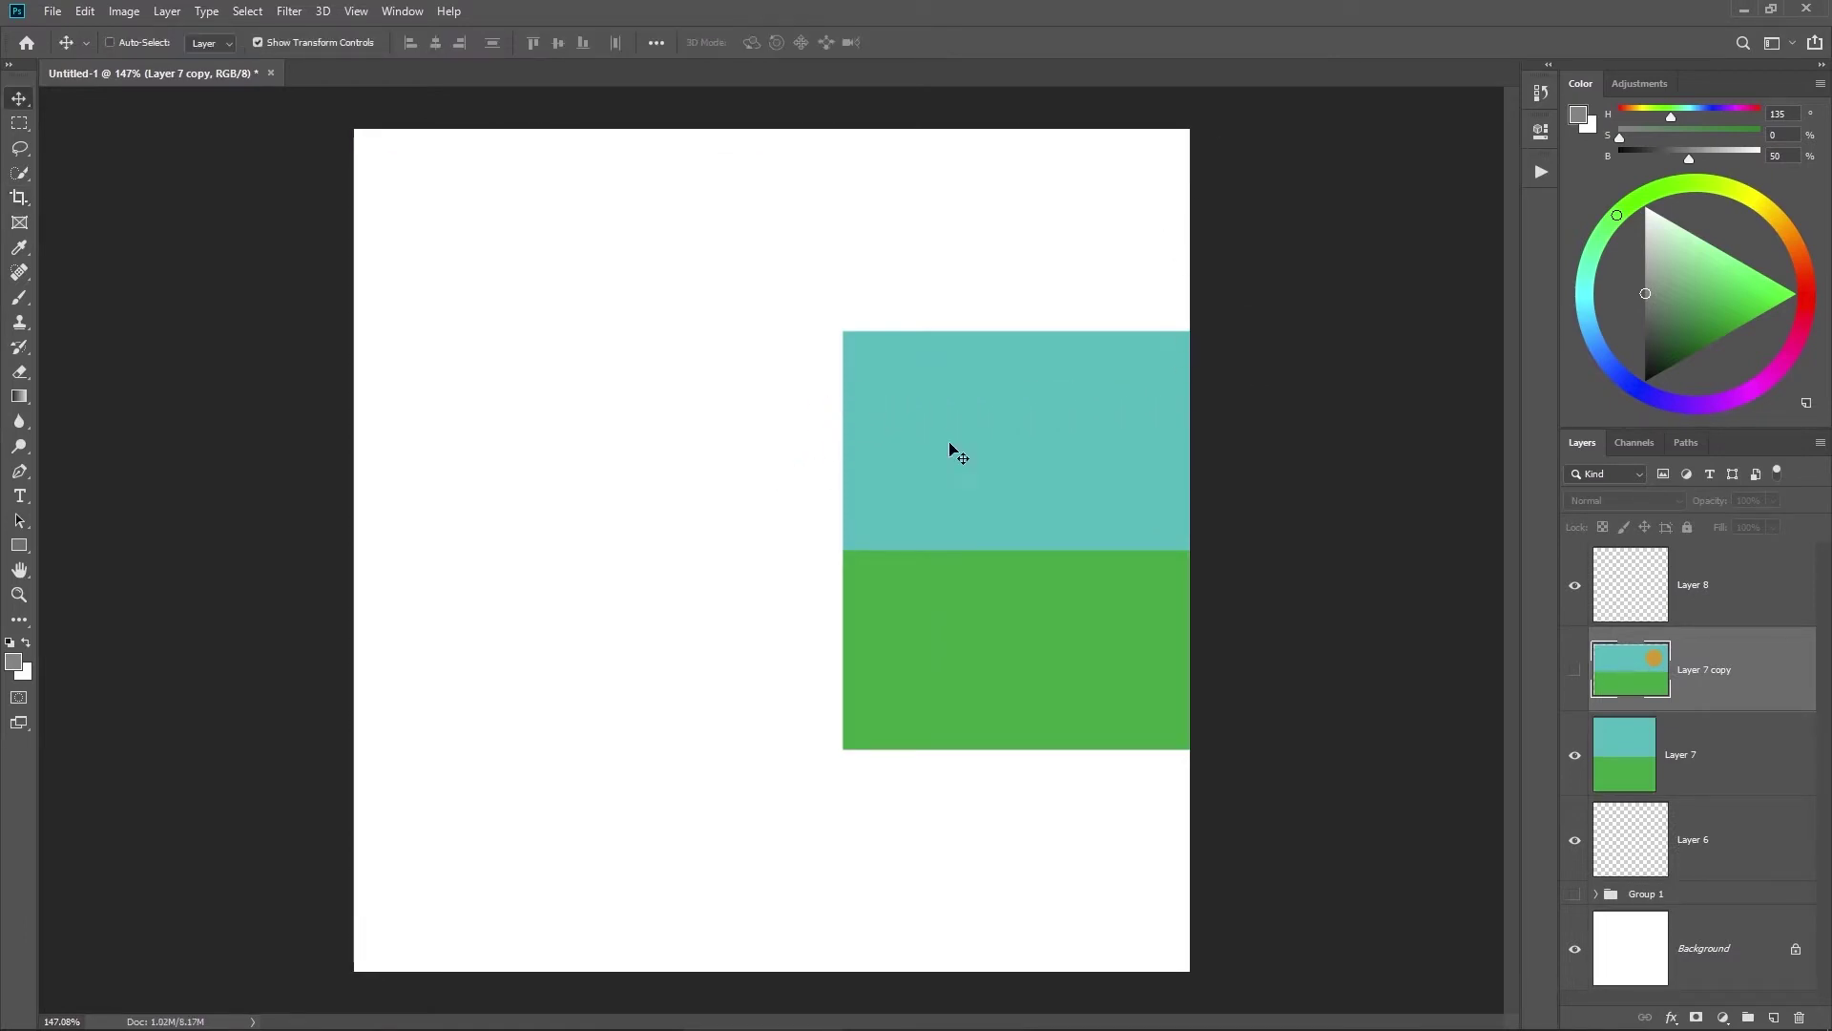
left_click(1642, 755)
key("ctrl+t")
left_click_drag(957, 587, 535, 582)
key("ctrl+z")
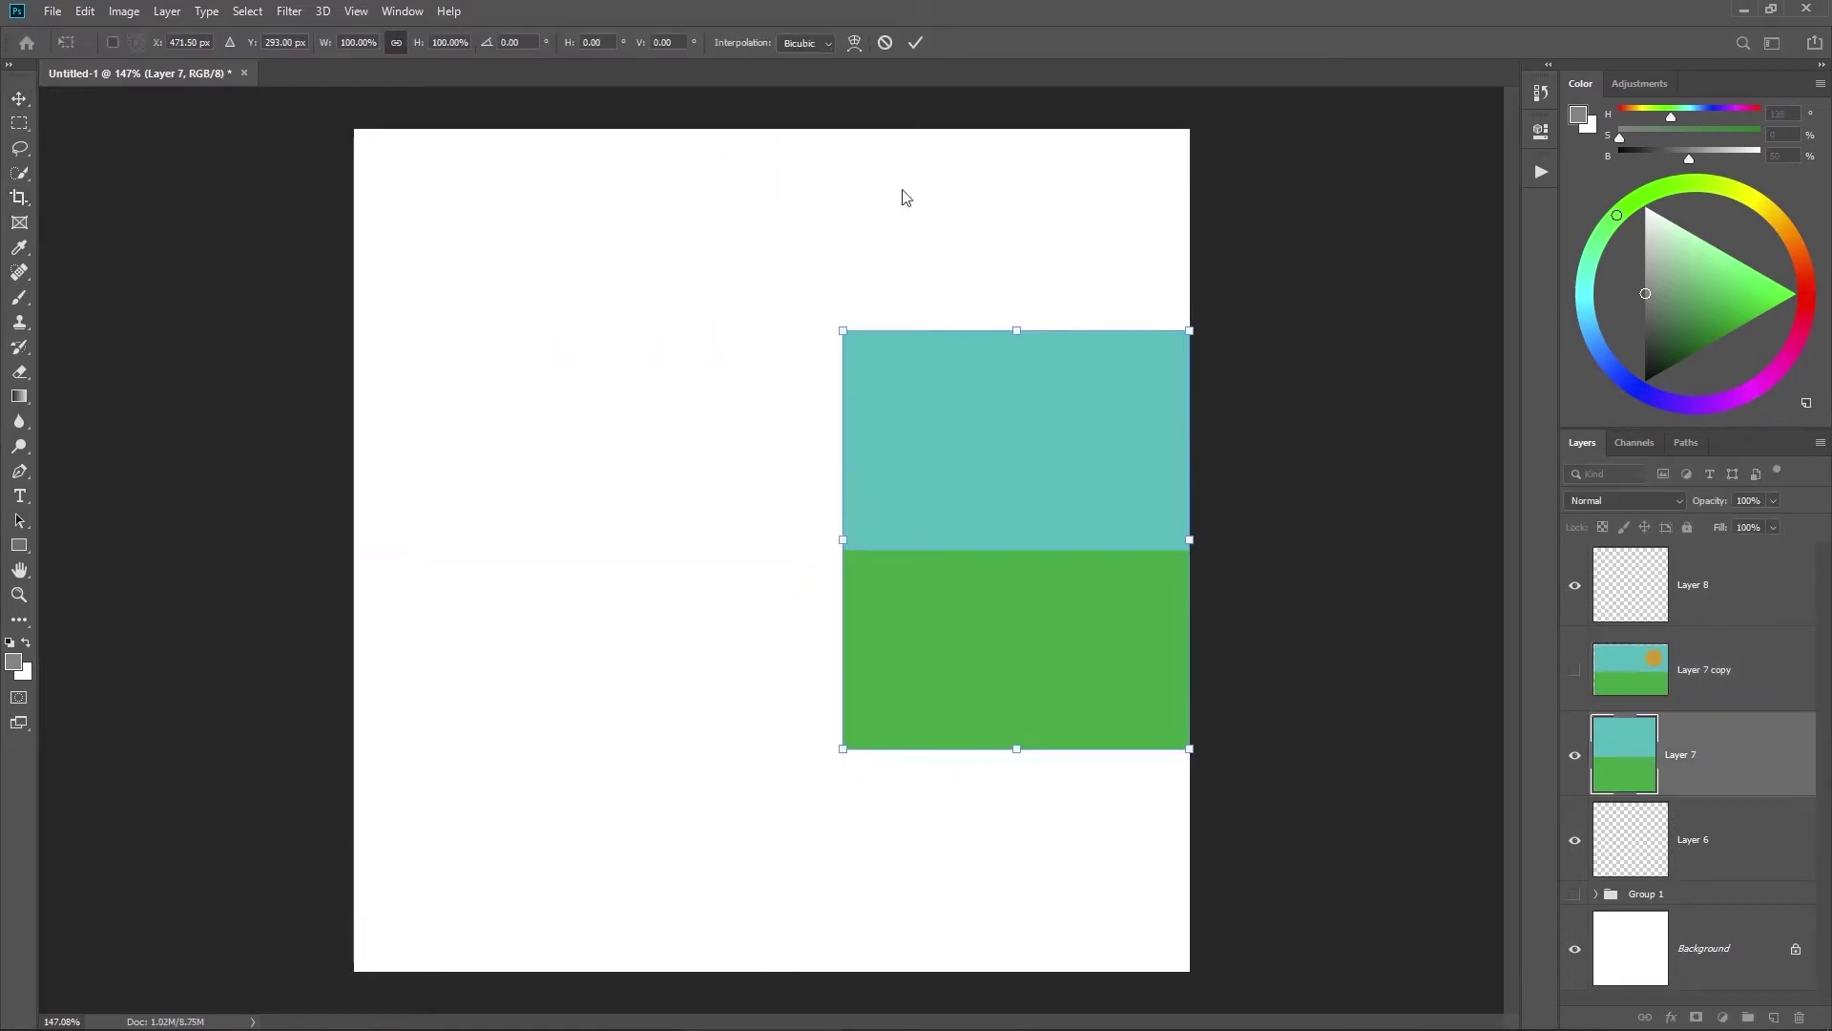
left_click(885, 42)
key("ctrl+z")
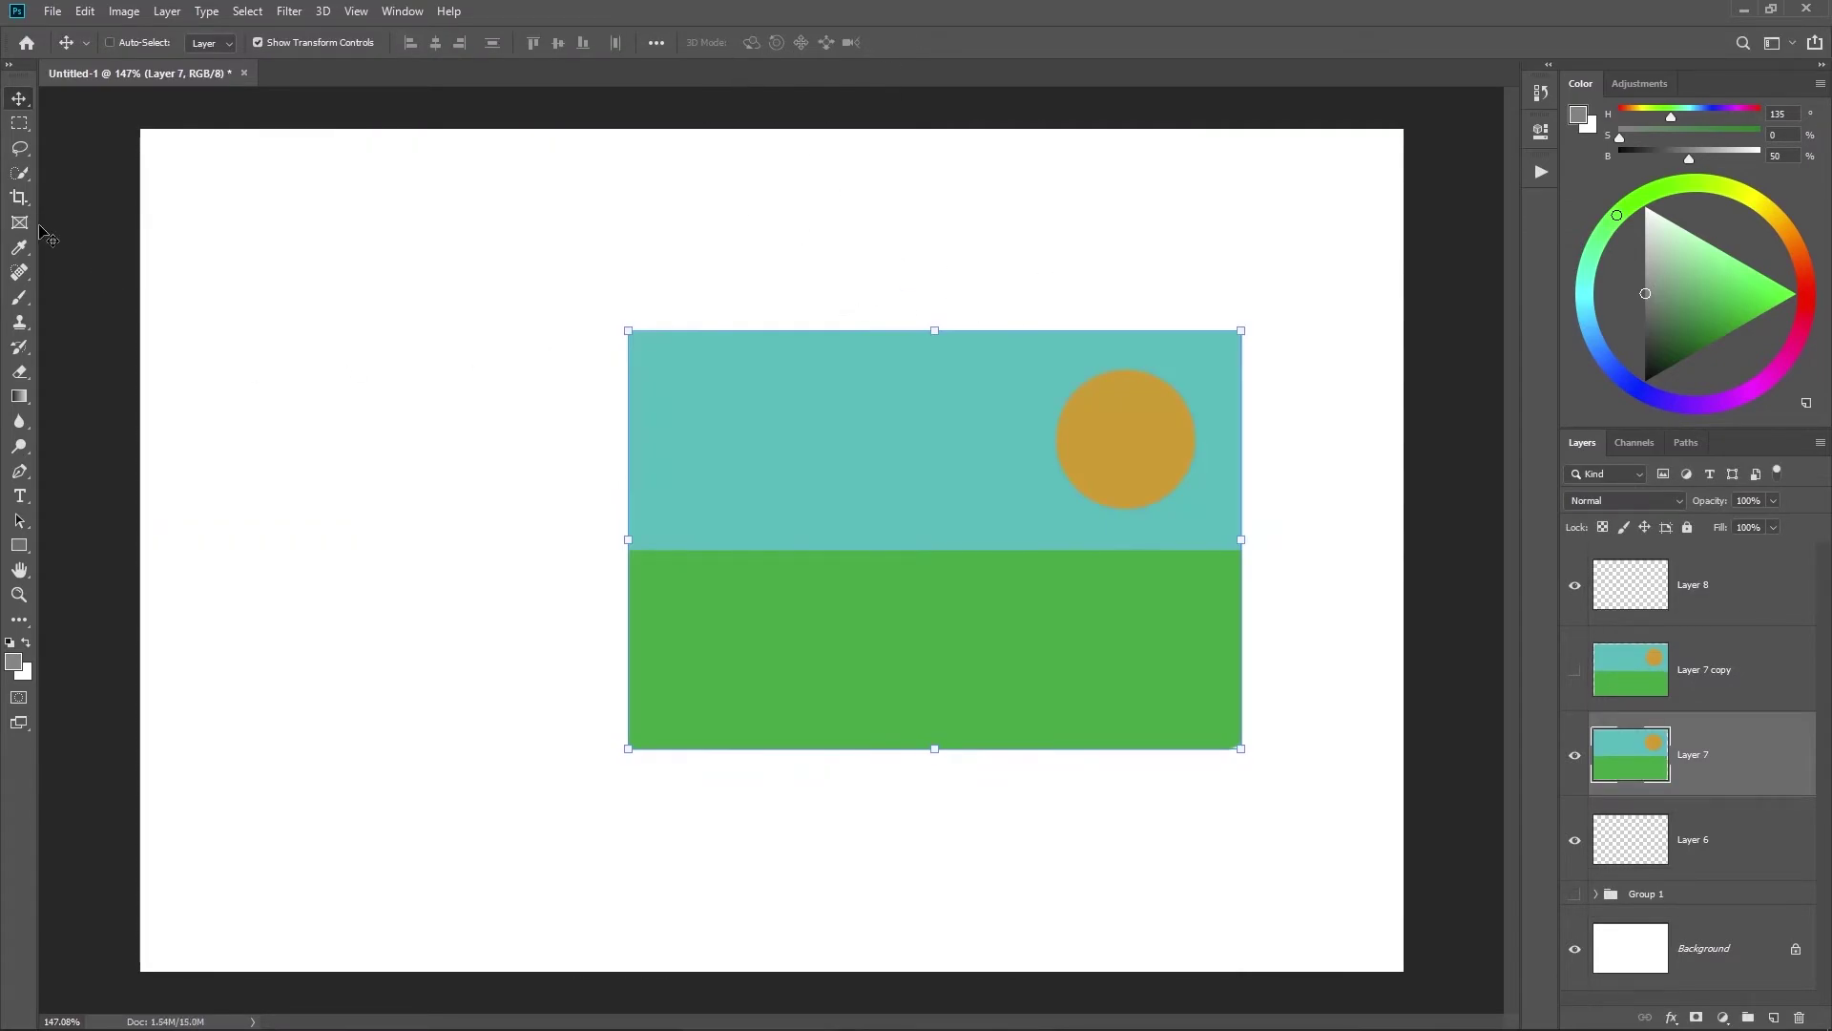
Step: Move the painting on Layer 7 to the right until it meets the canvas's right edge
left_click(19, 198)
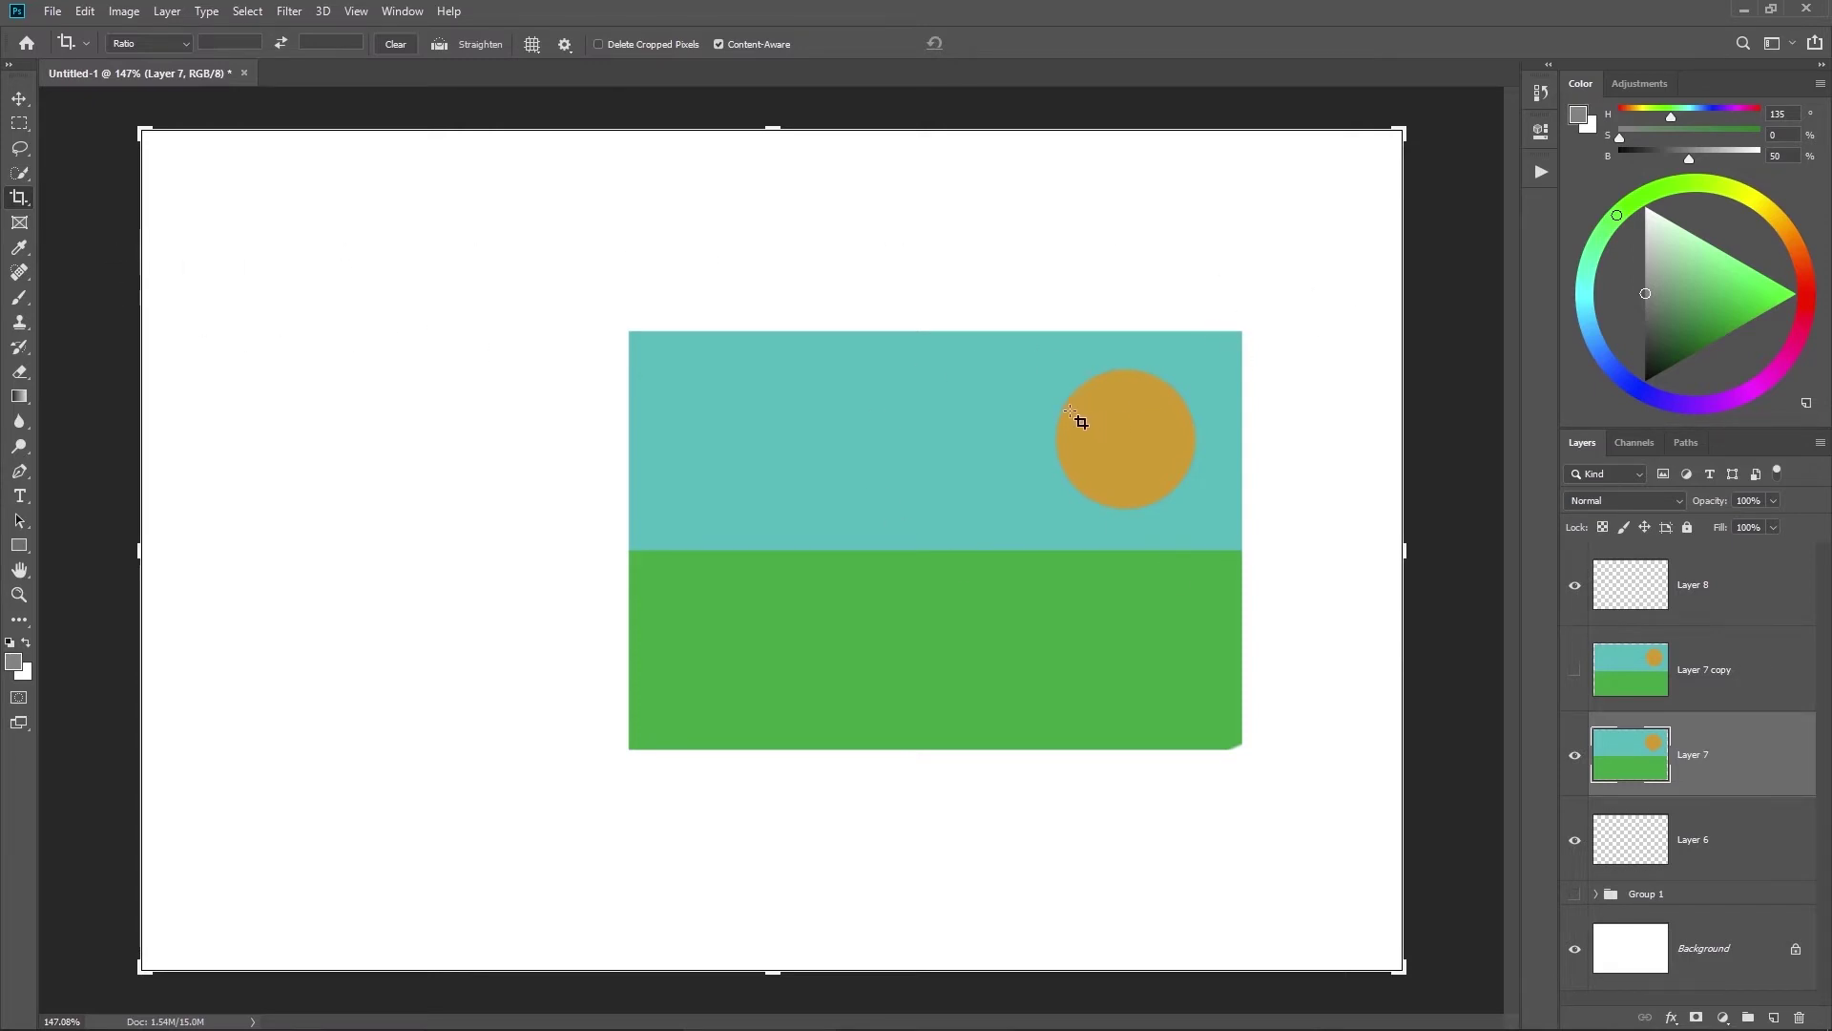
key("v")
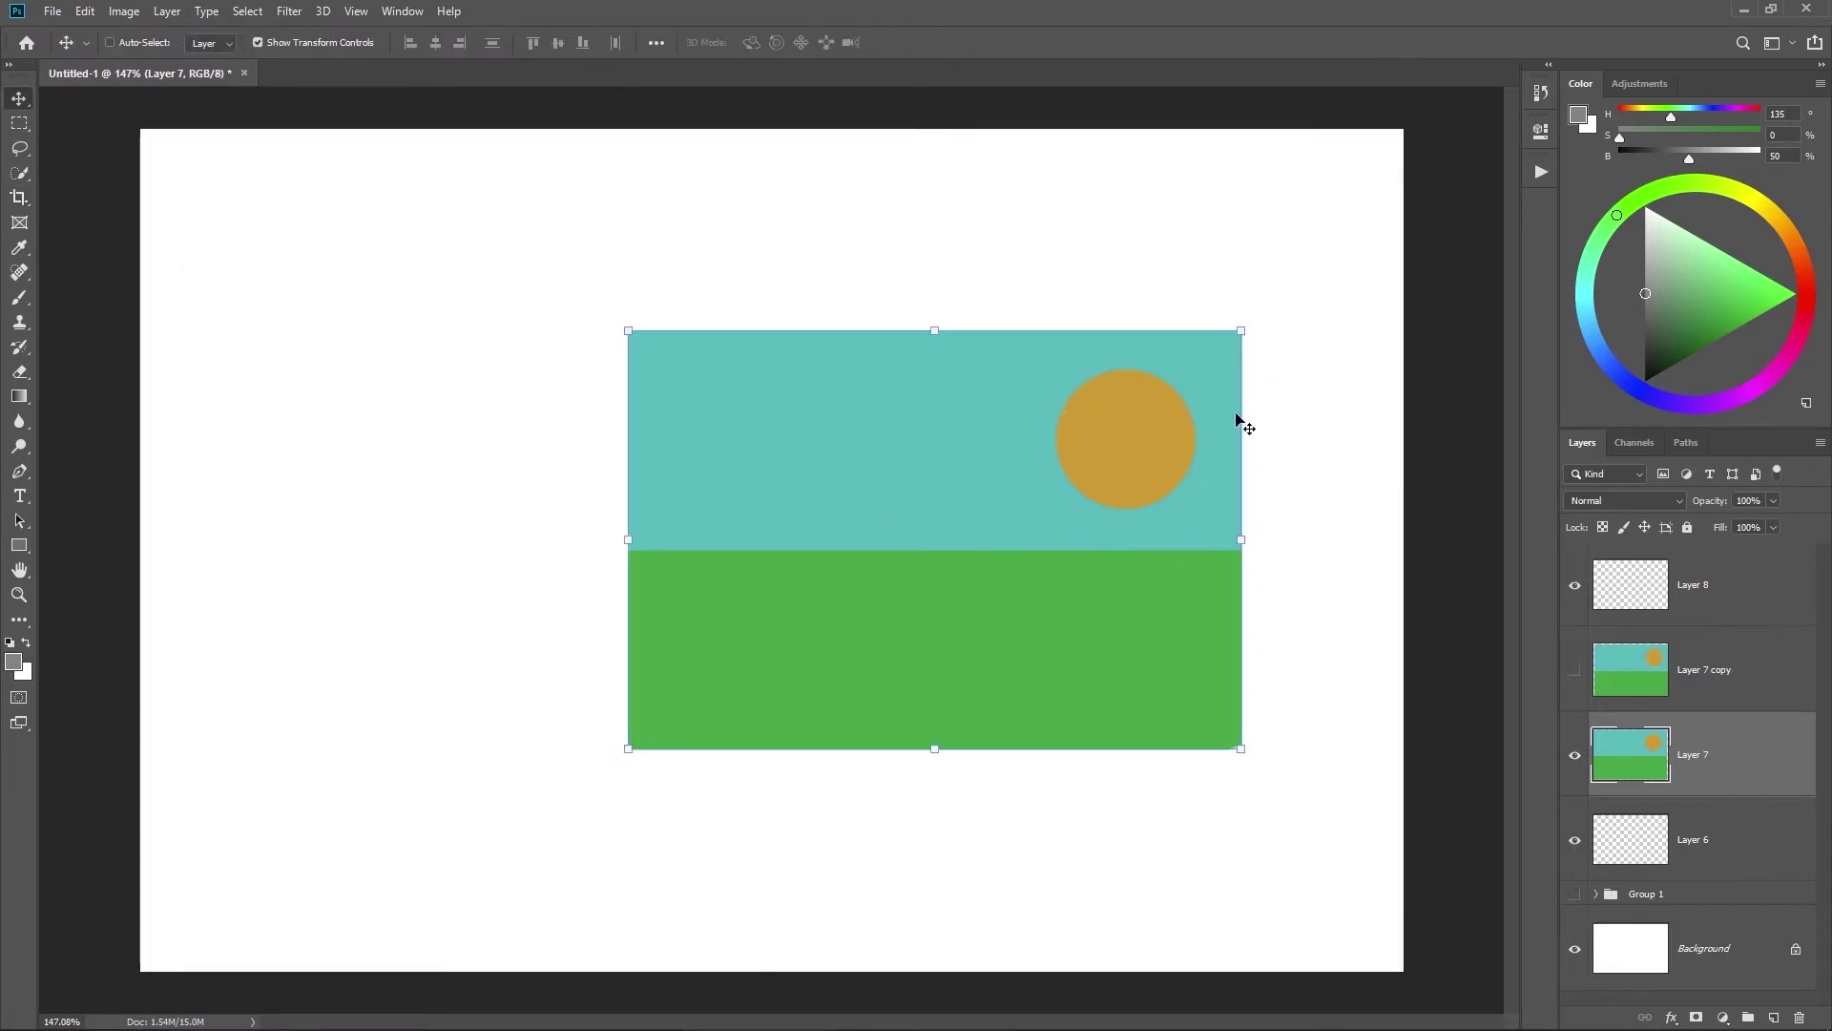
left_click_drag(1220, 446, 1350, 437)
Step: Try extending the canvas slightly past its right edge with a Content-Aware crop, inspect the filled strip, and undo it
key("c")
left_click_drag(1402, 551, 1422, 547)
key("Return")
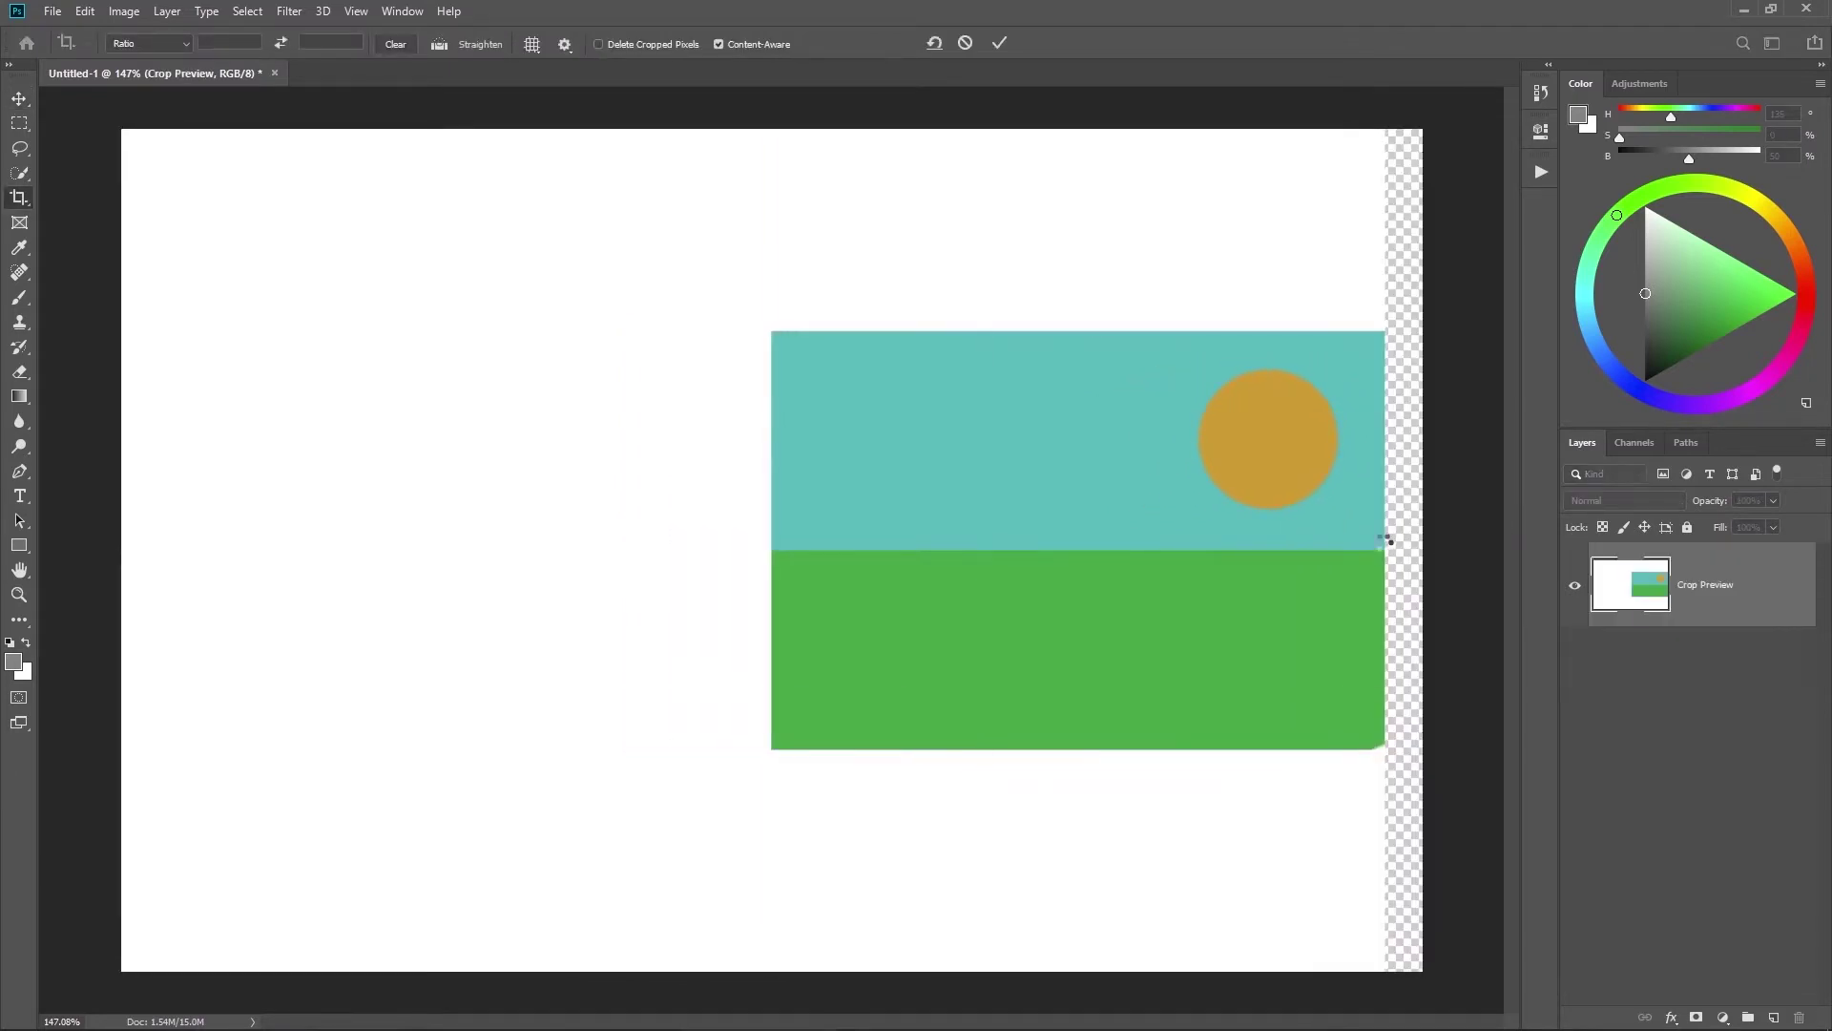
left_click_drag(1328, 455, 1292, 237)
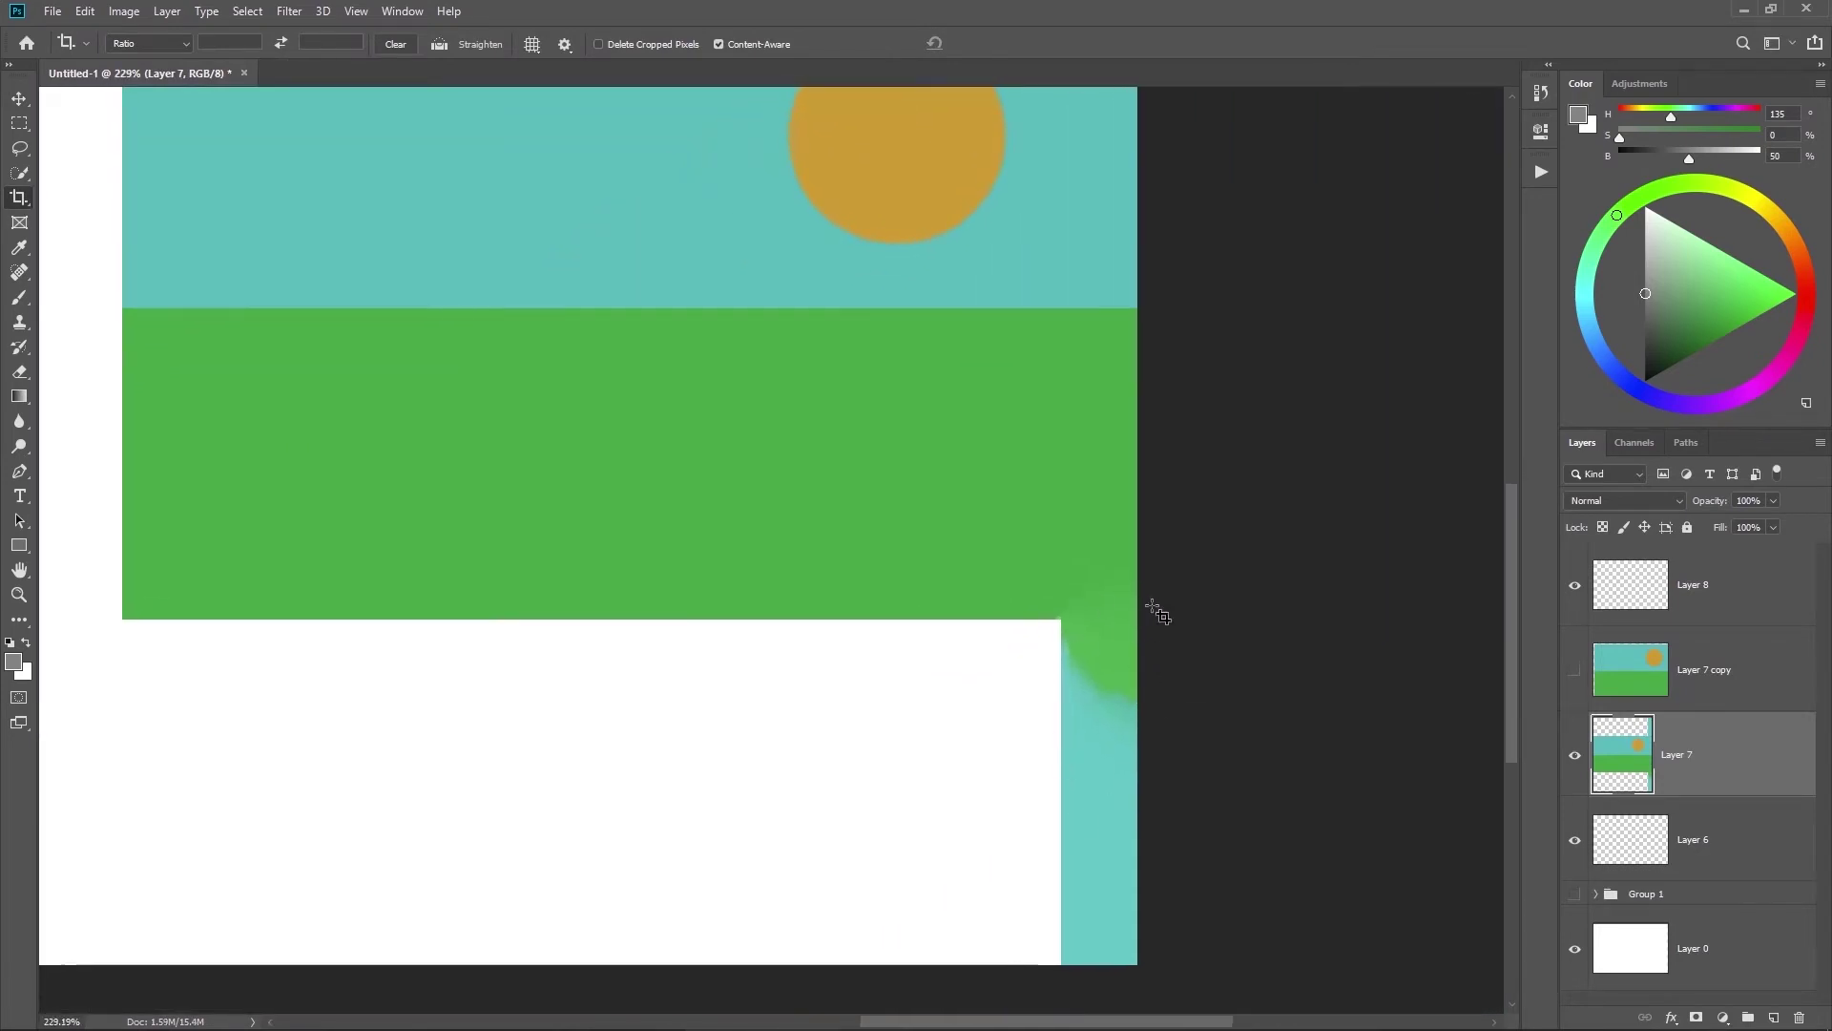
key("v")
left_click_drag(1014, 436, 1120, 598)
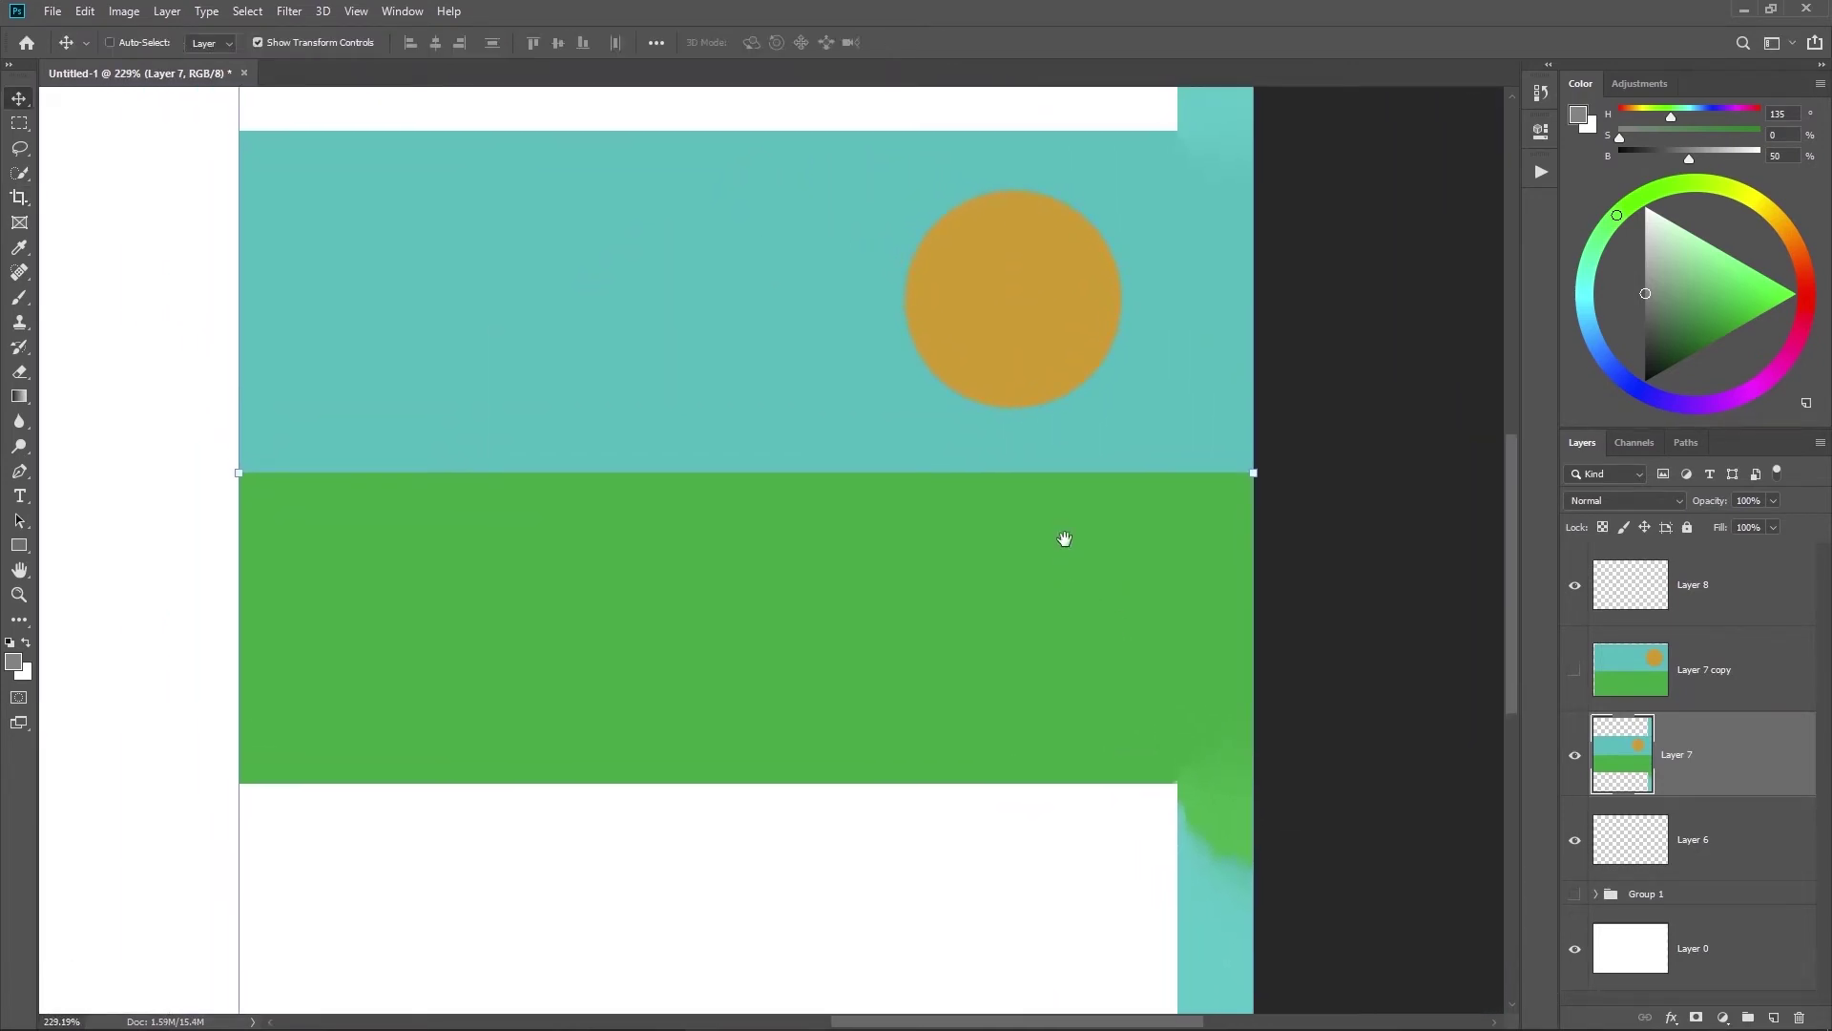
key("ctrl+0")
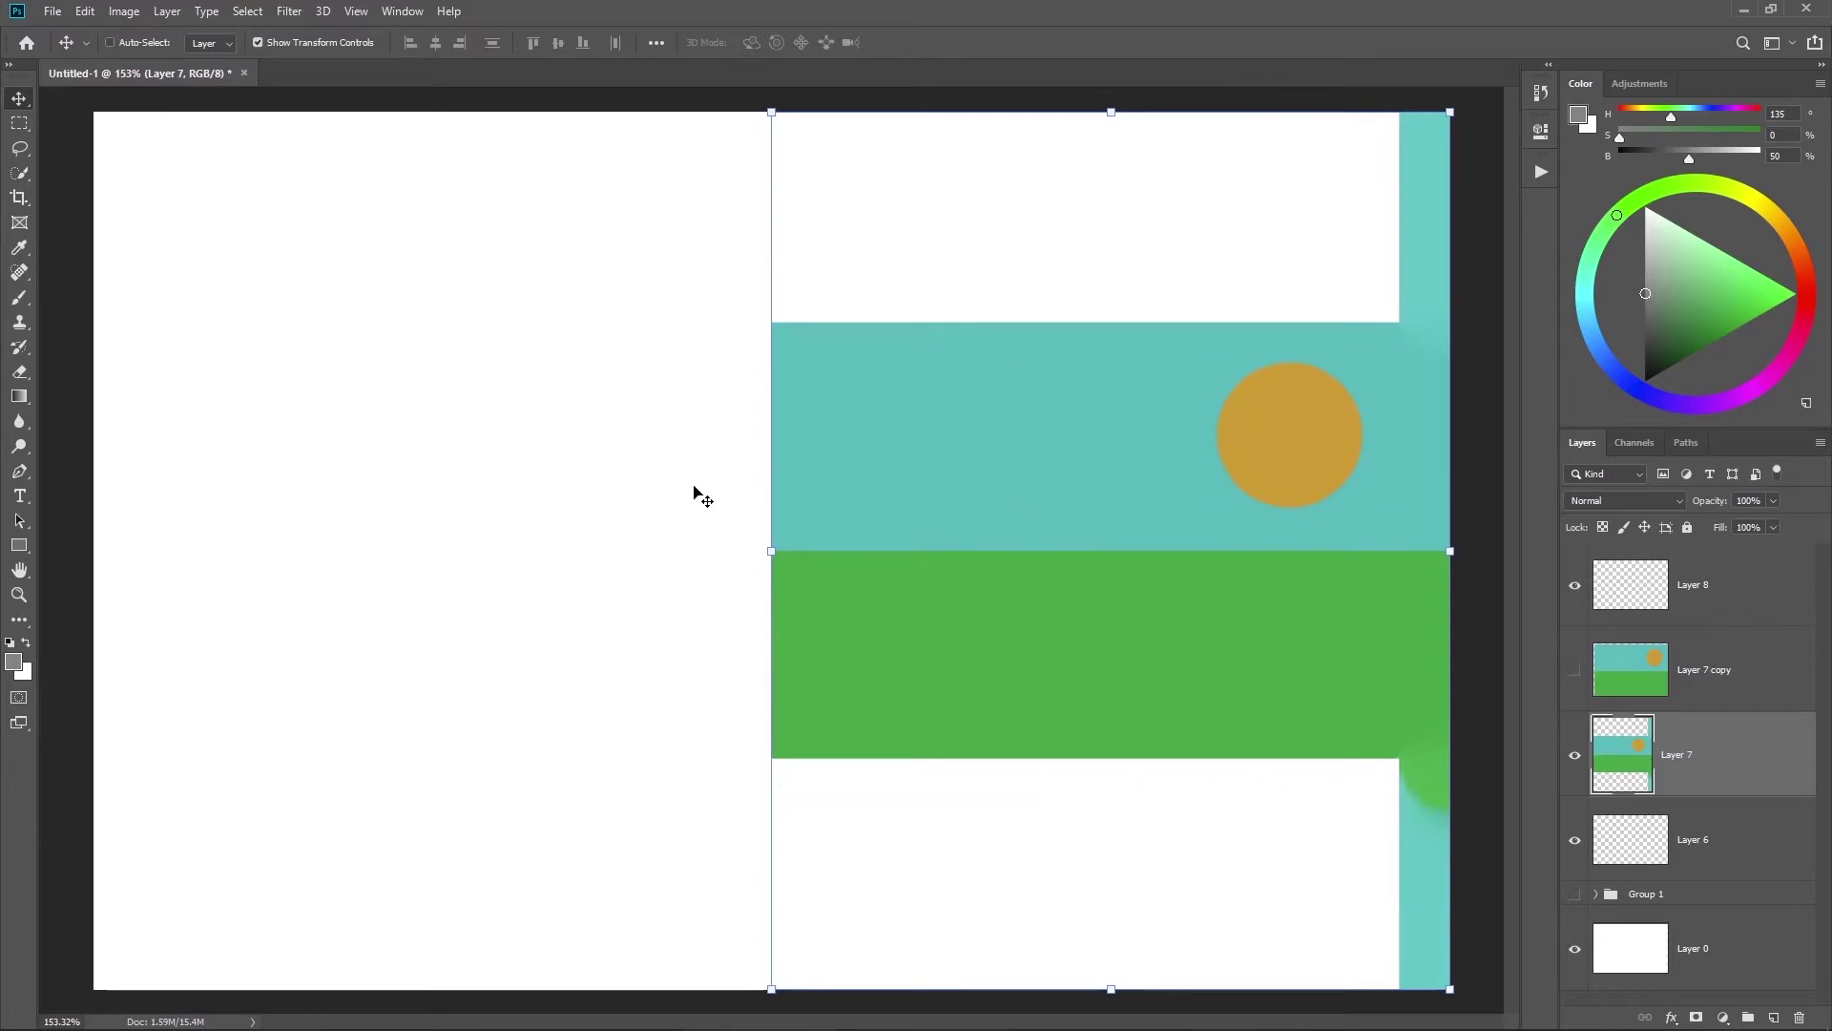
key("ctrl+z")
key("ctrl+z")
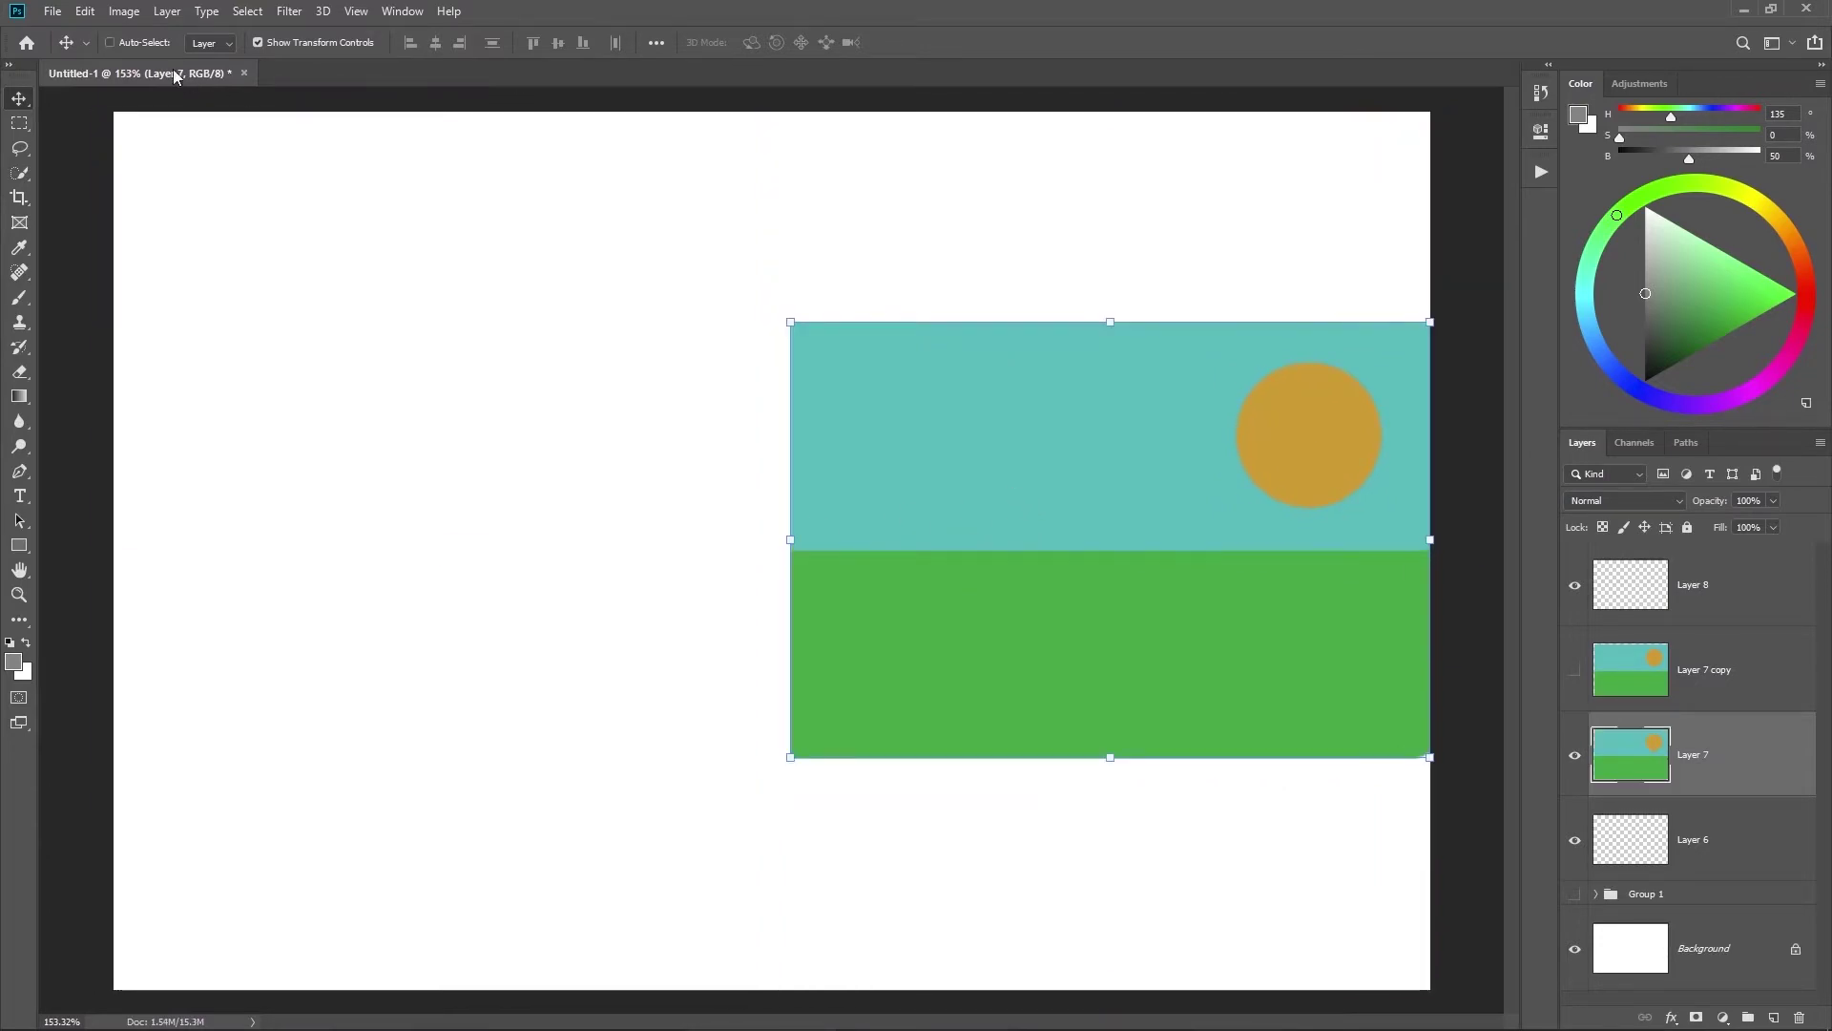
Step: Review the options of the Frame tool and the Eyedropper tool, including the sample size choices
left_click(26, 226)
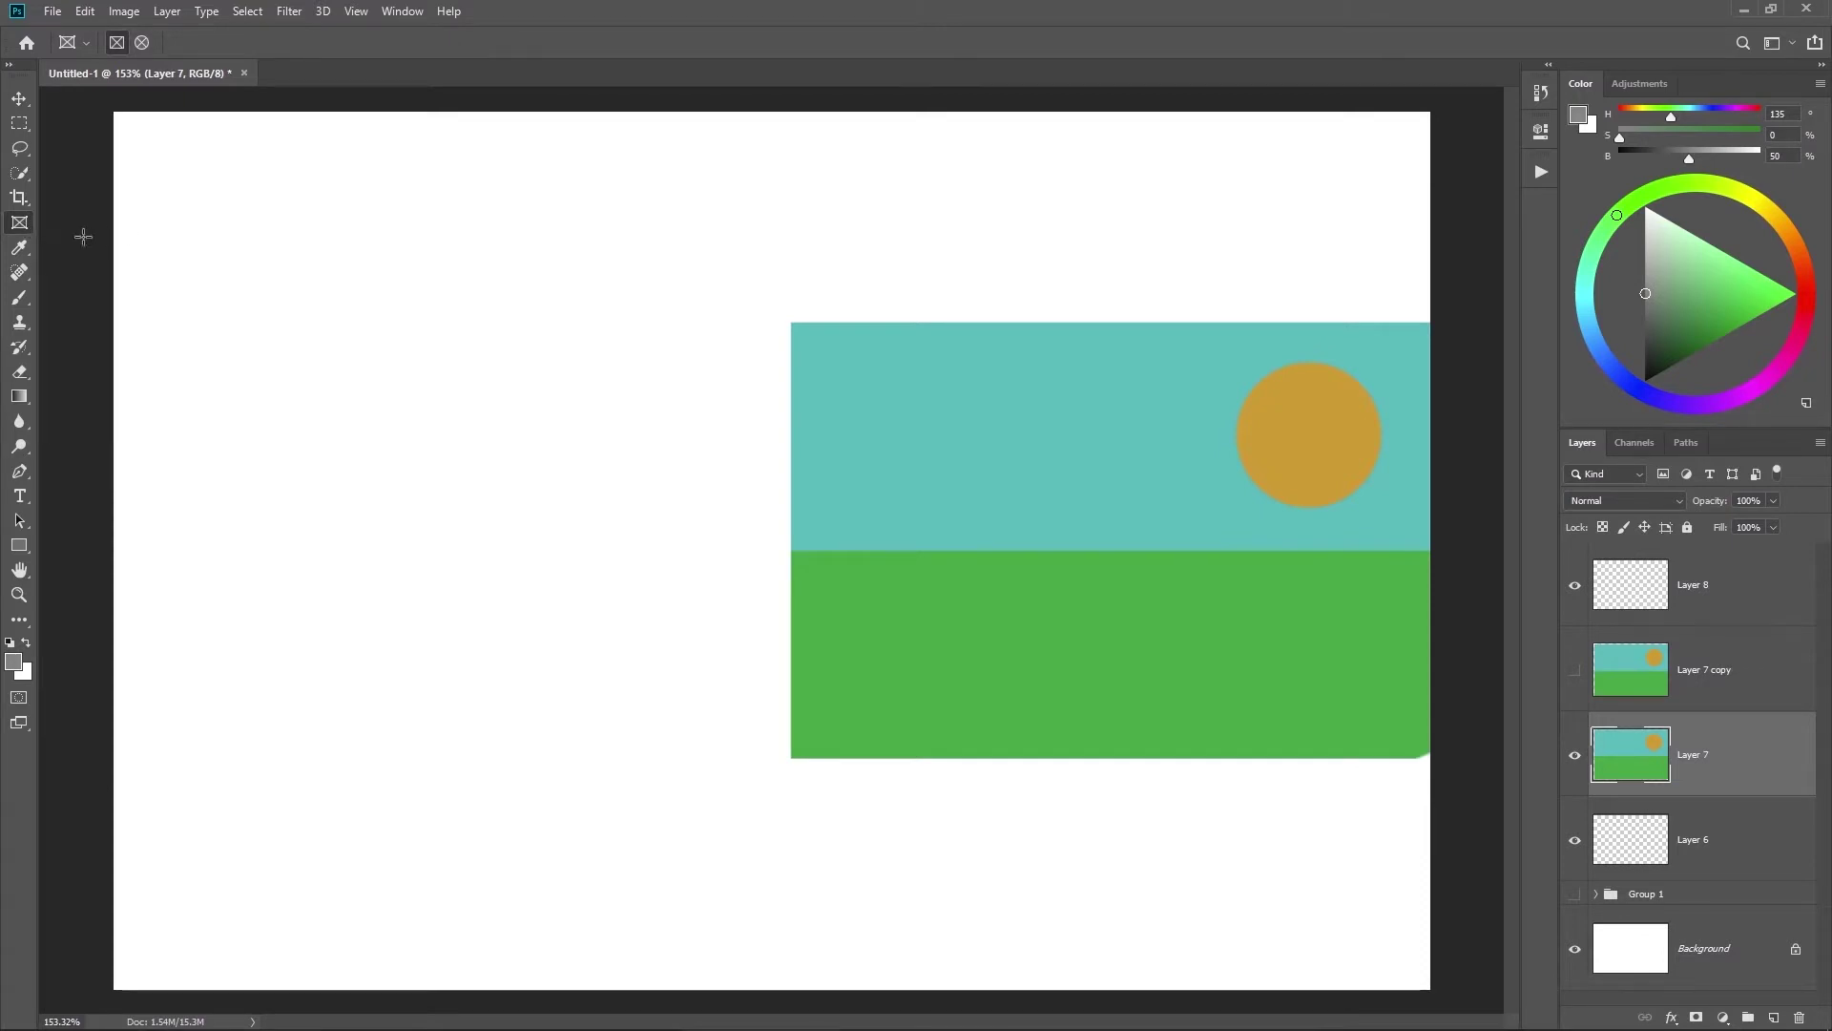
left_click(29, 249)
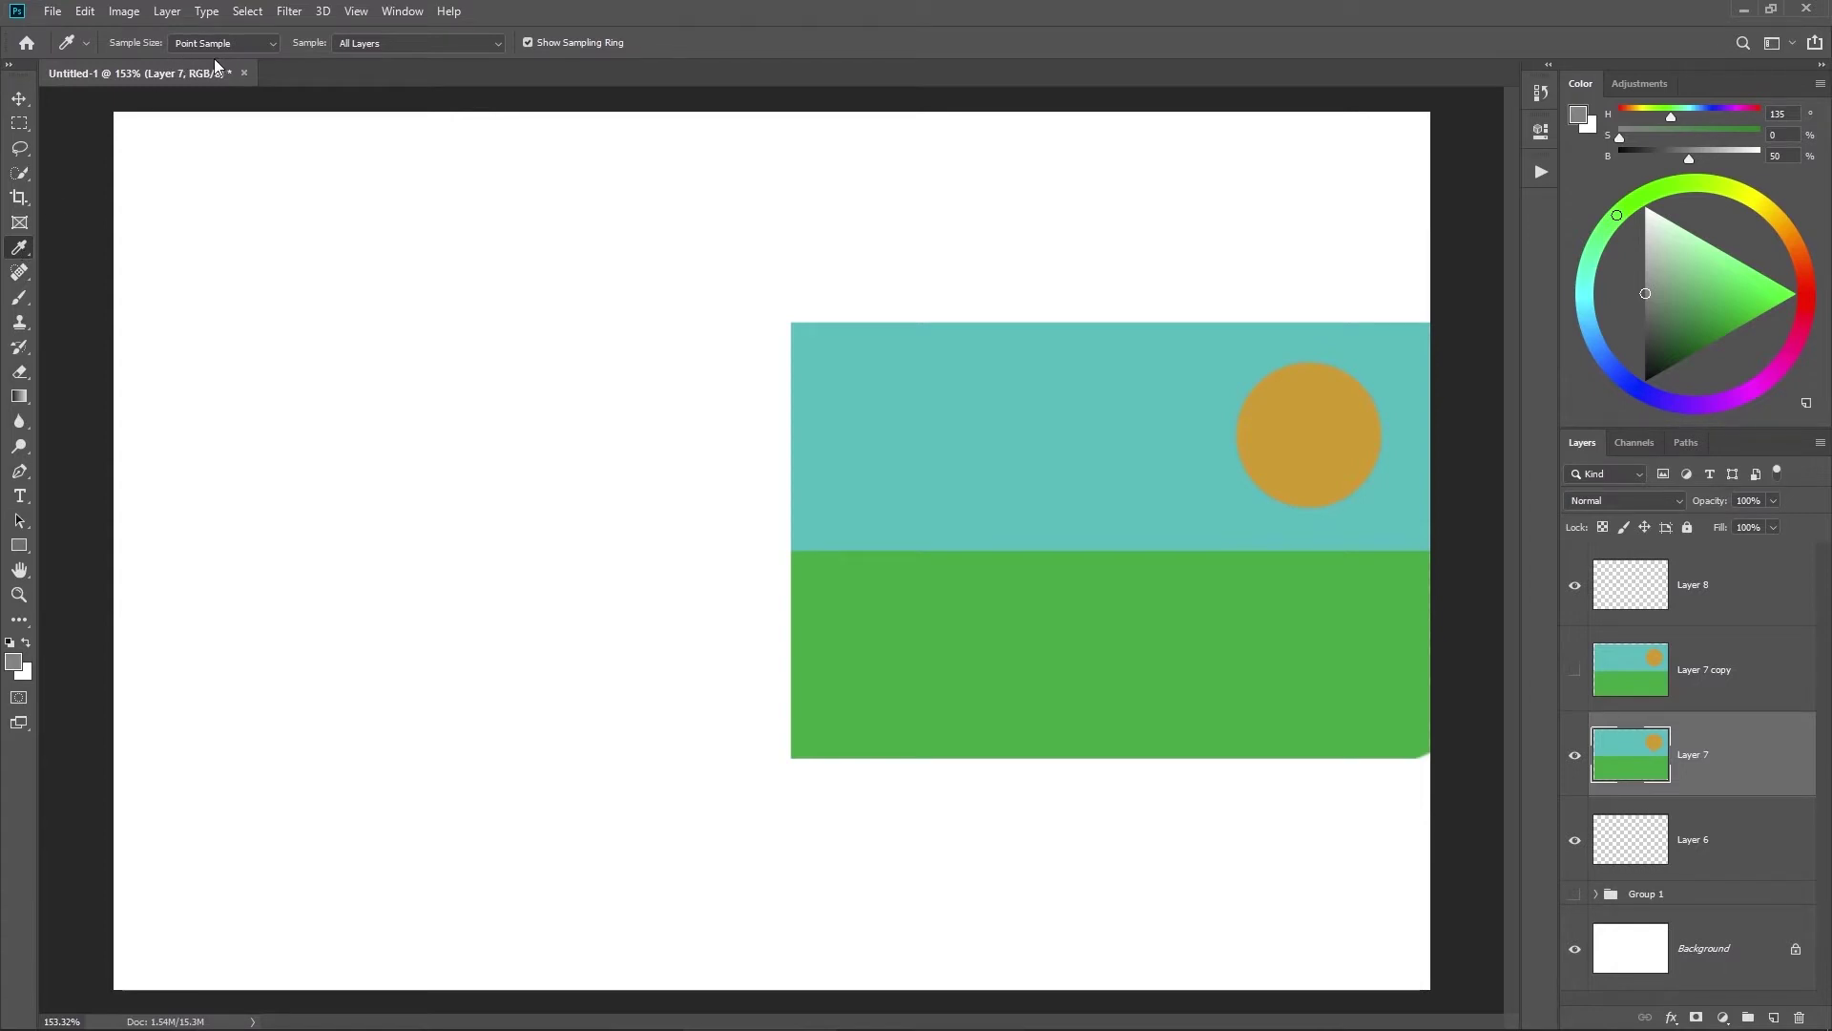
scroll(249, 42, "down", 2)
Step: Sample the painting's grass green as the foreground colour for the Brush tool
key("b")
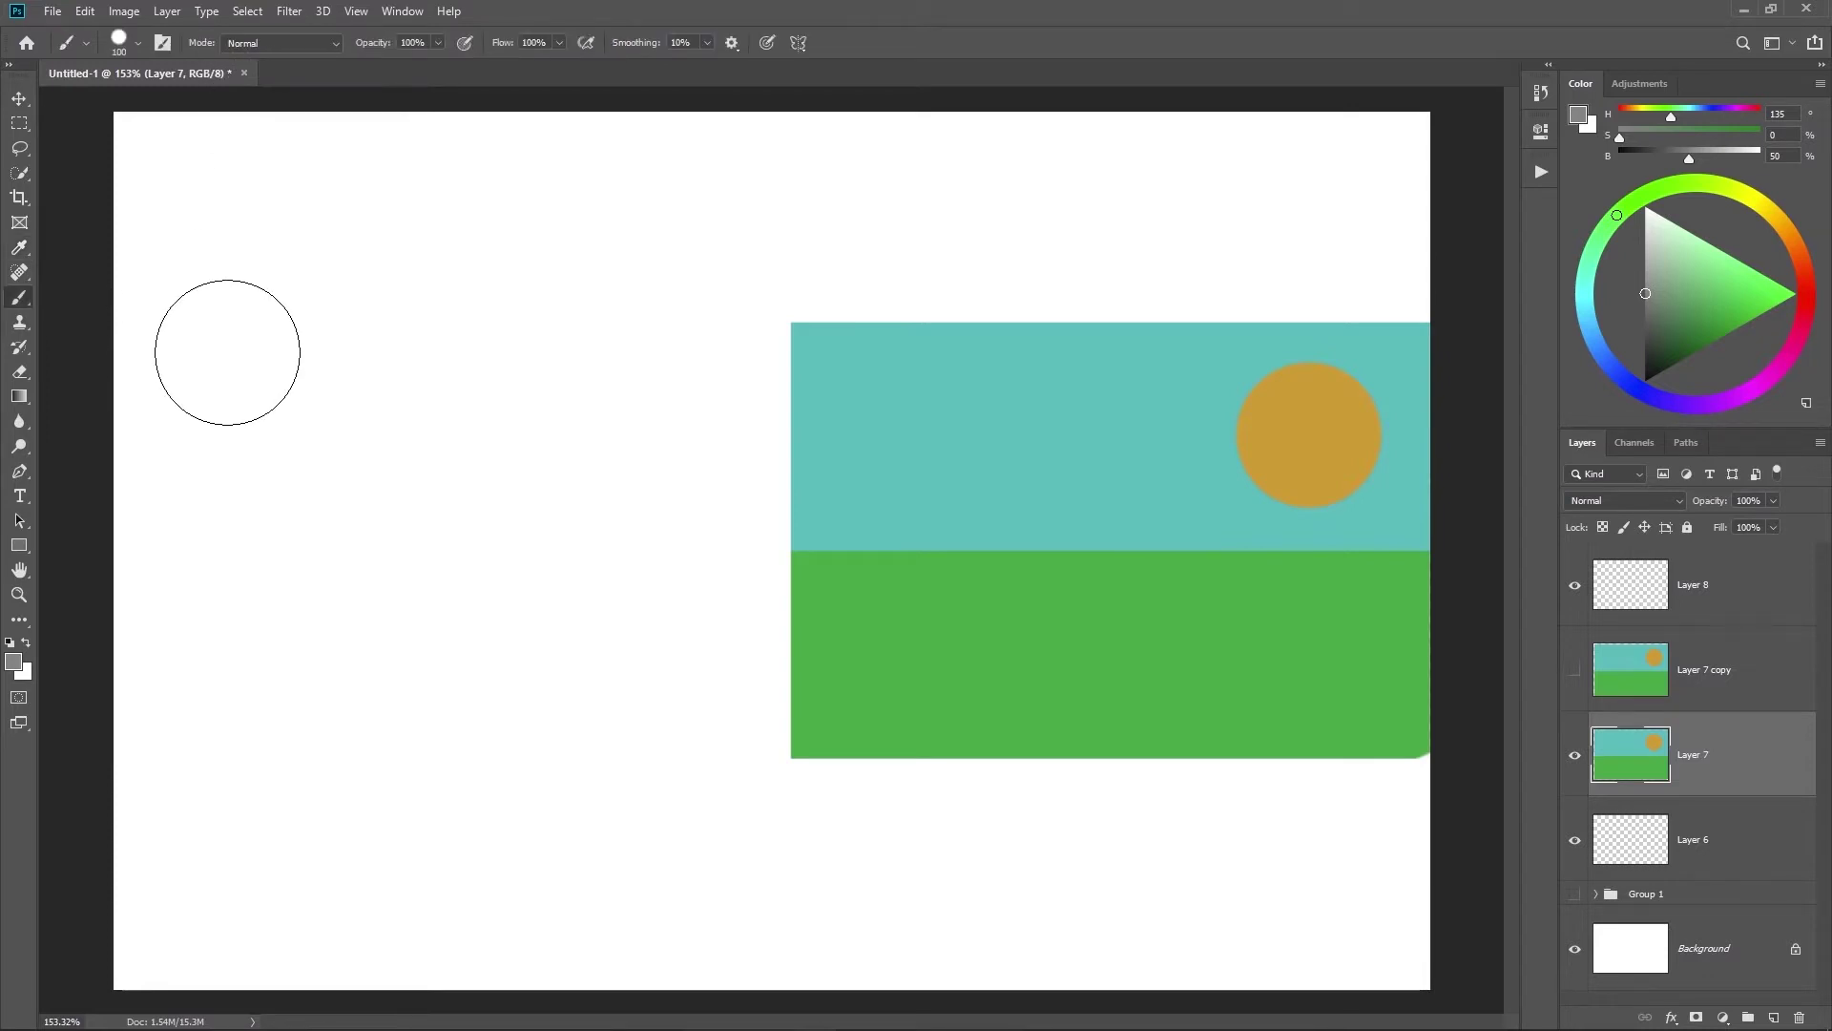
left_click_drag(802, 406, 931, 649)
scroll(814, 364, "up", 1)
left_click(822, 350, "alt")
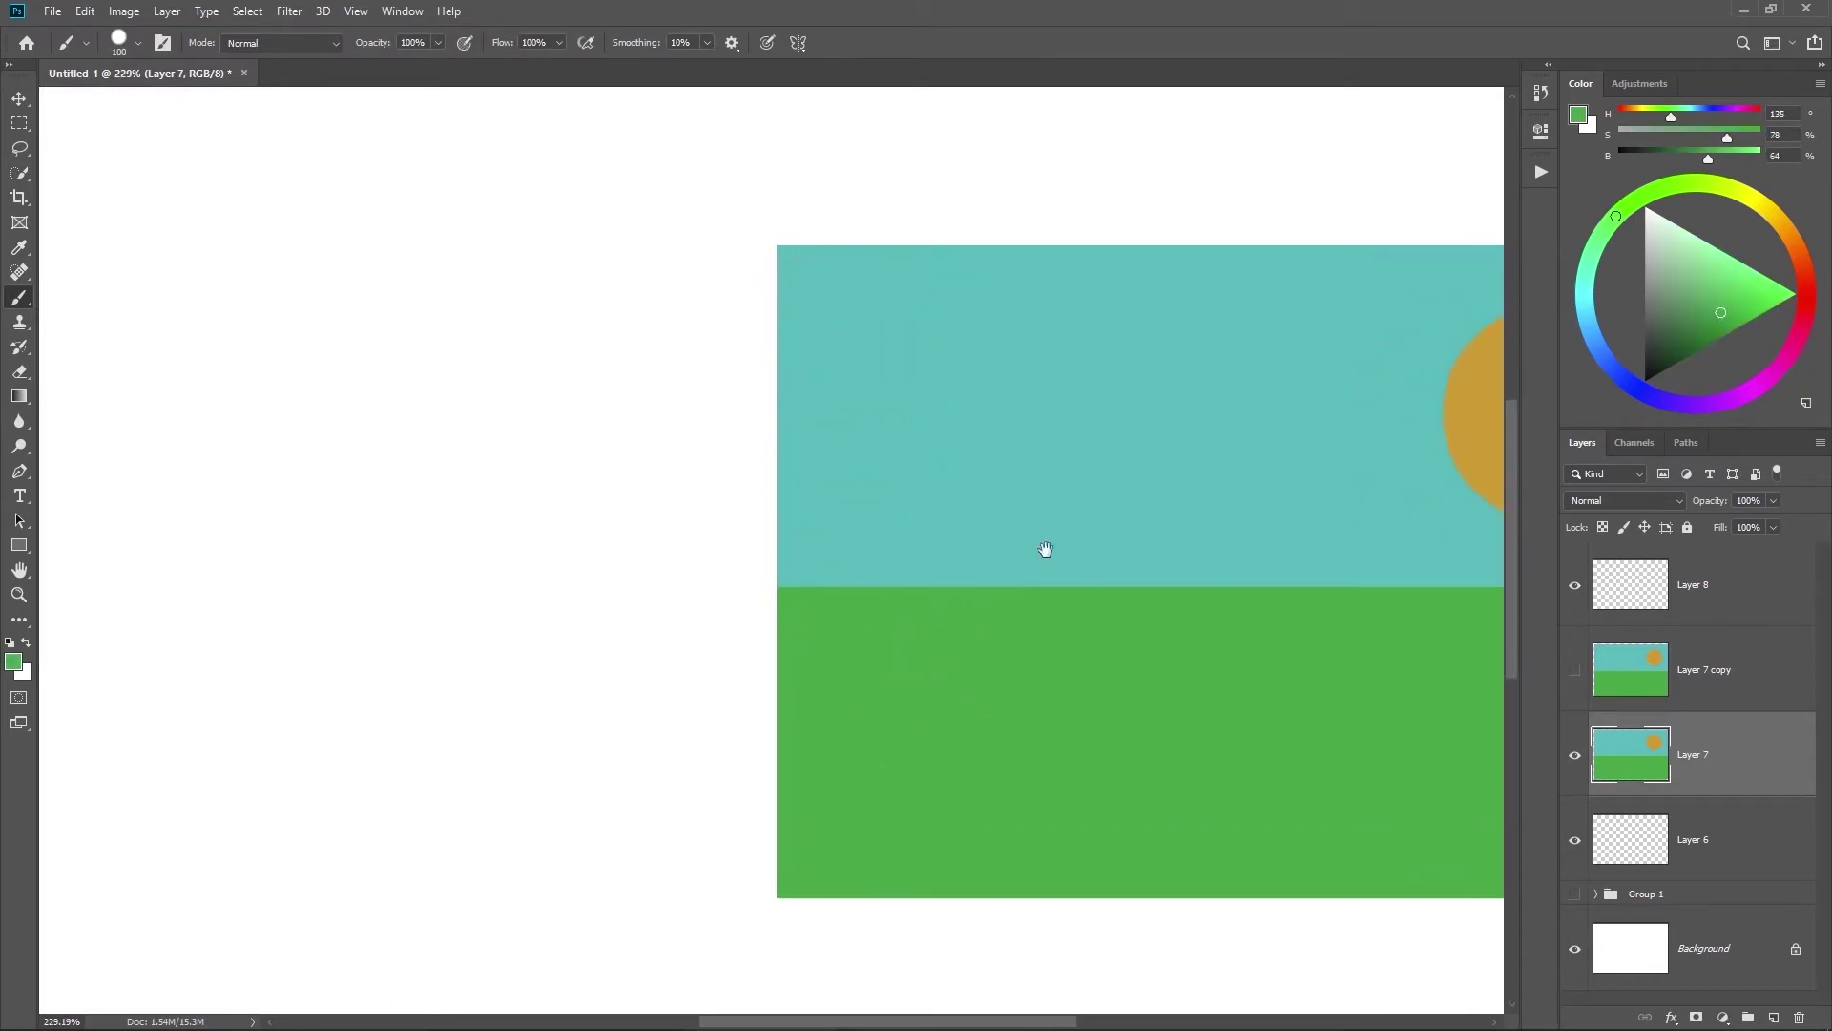
mouse_move(1045, 549)
left_mouse_down()
mouse_move(731, 474)
mouse_move(878, 462)
left_mouse_up()
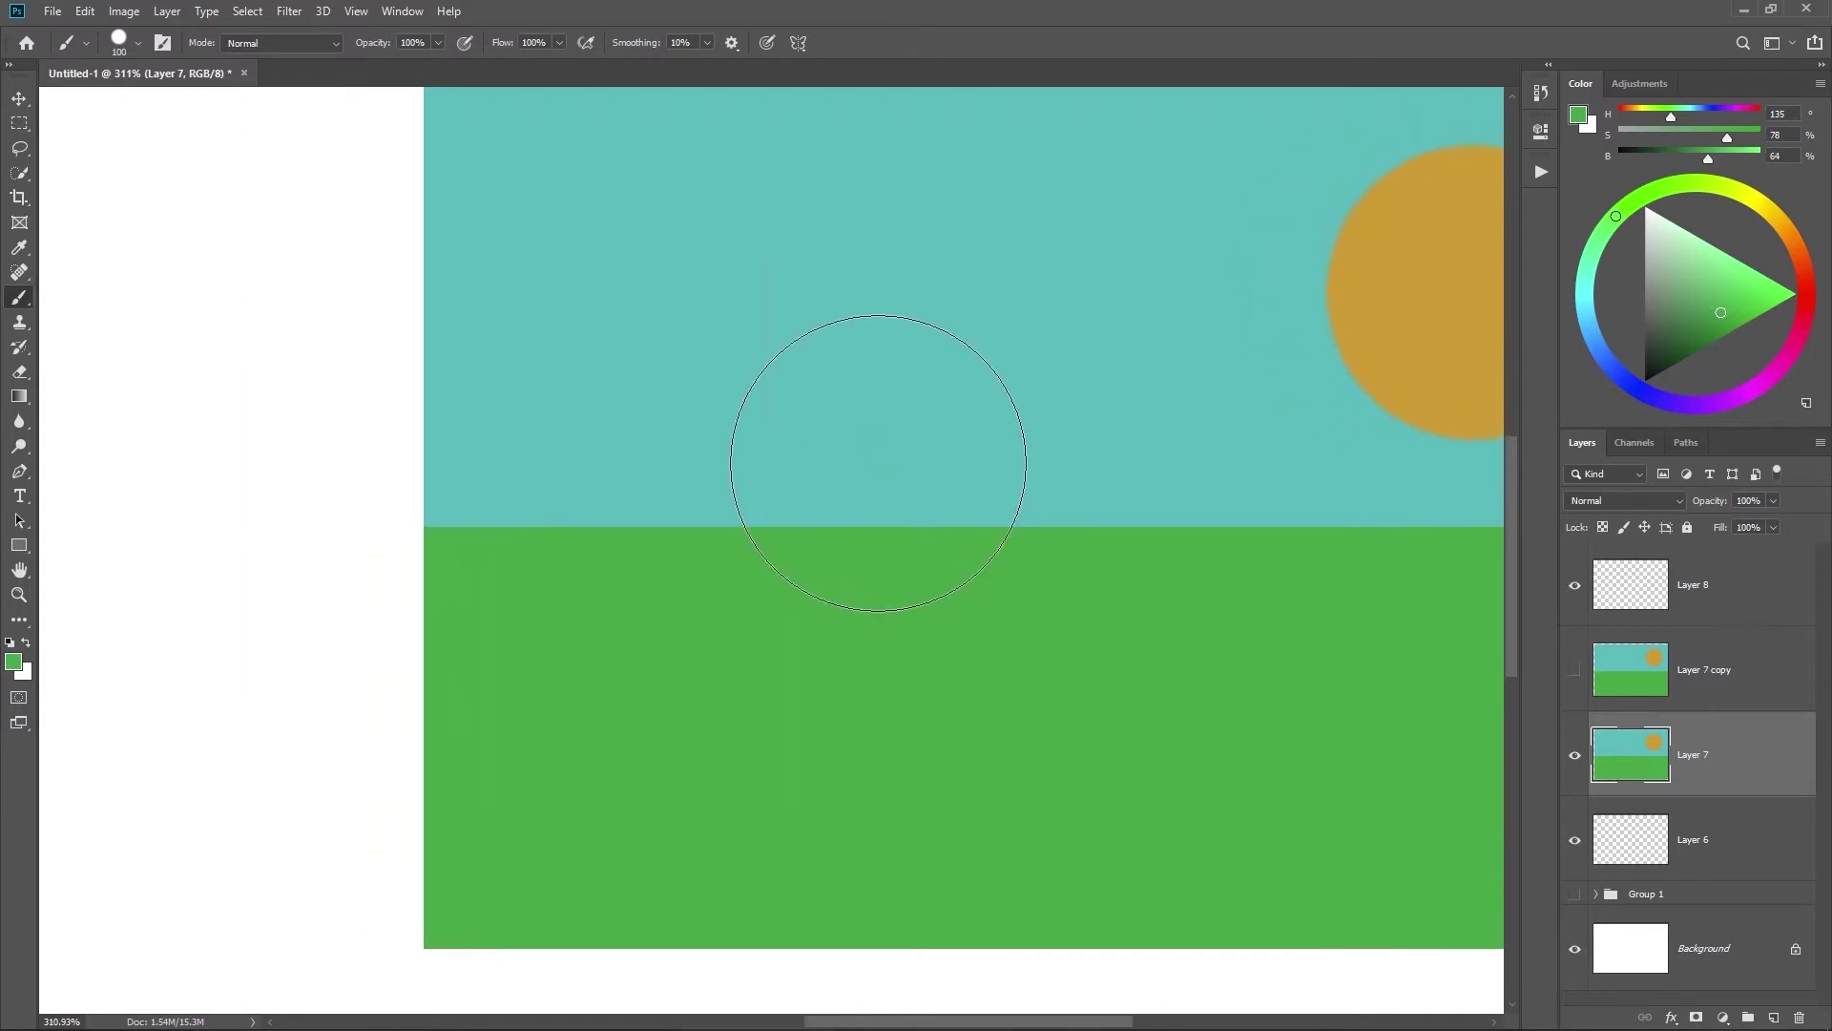
Step: Set the brush size to 90 and its opacity to 50%
key("bracketleft")
key("bracketleft")
key("bracketleft")
key("bracketleft")
key("bracketright")
key("bracketright")
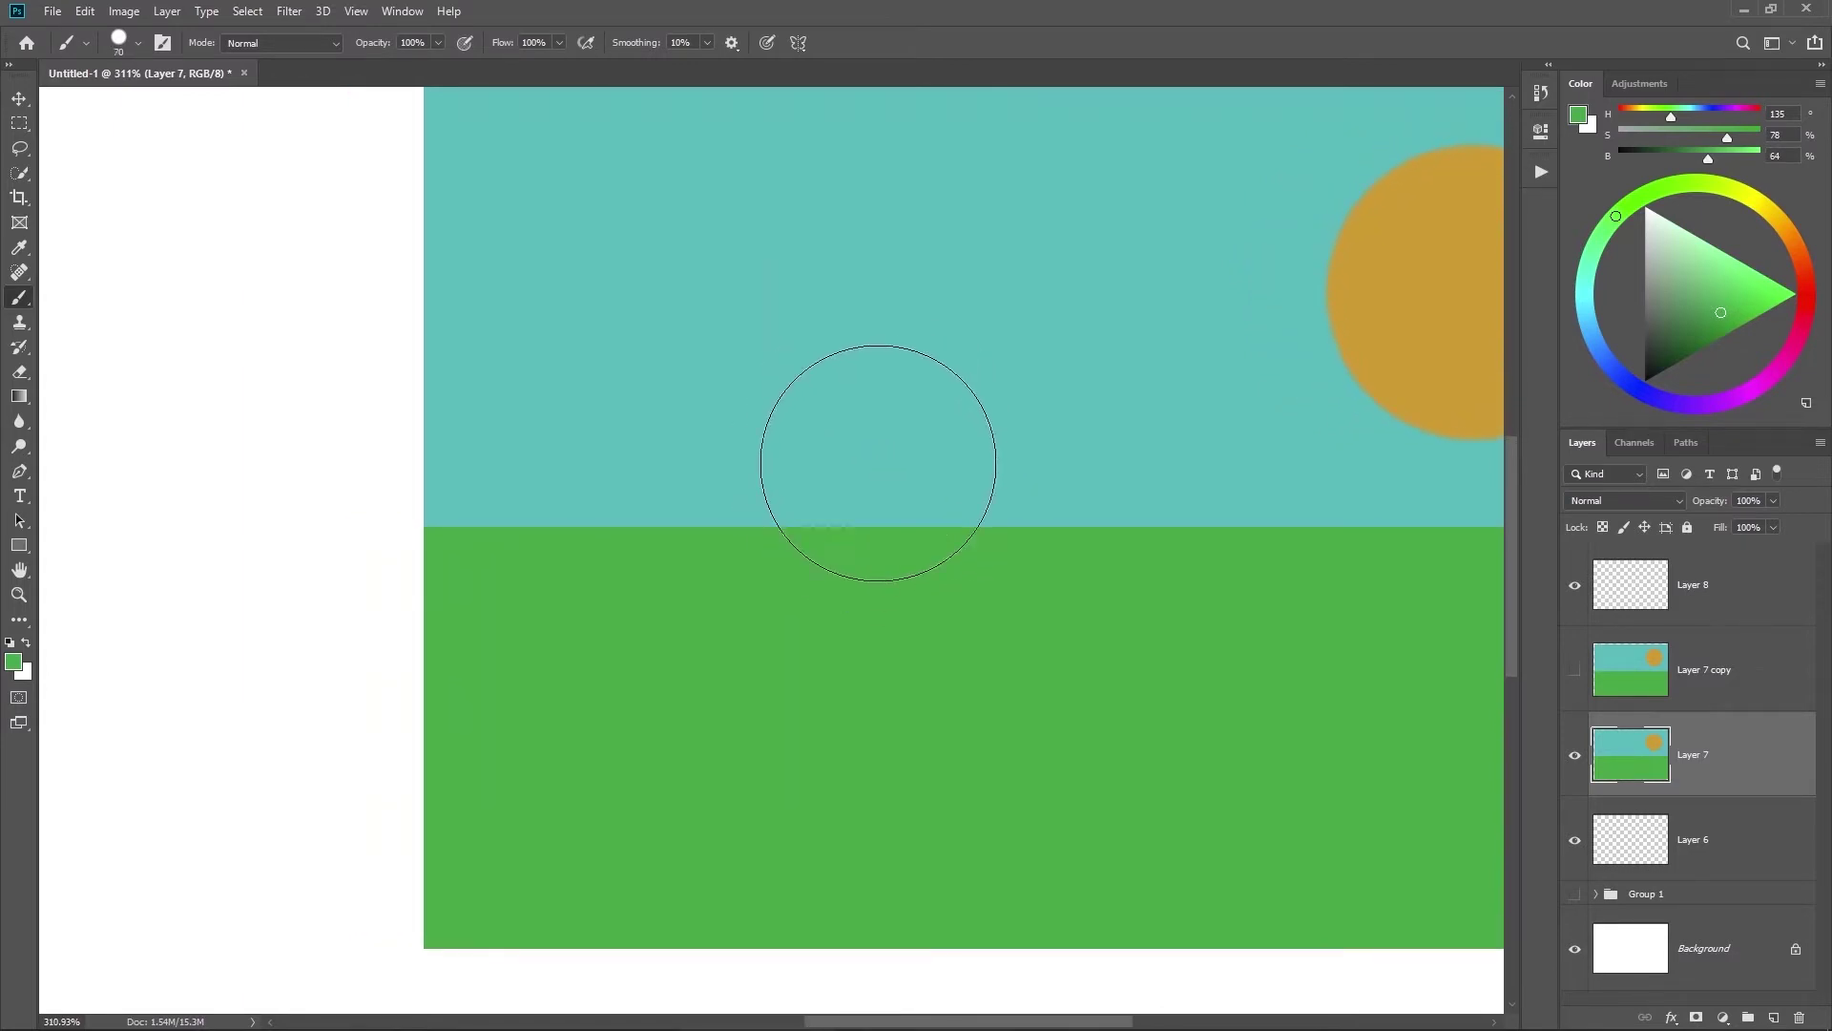
key("bracketright")
key("5")
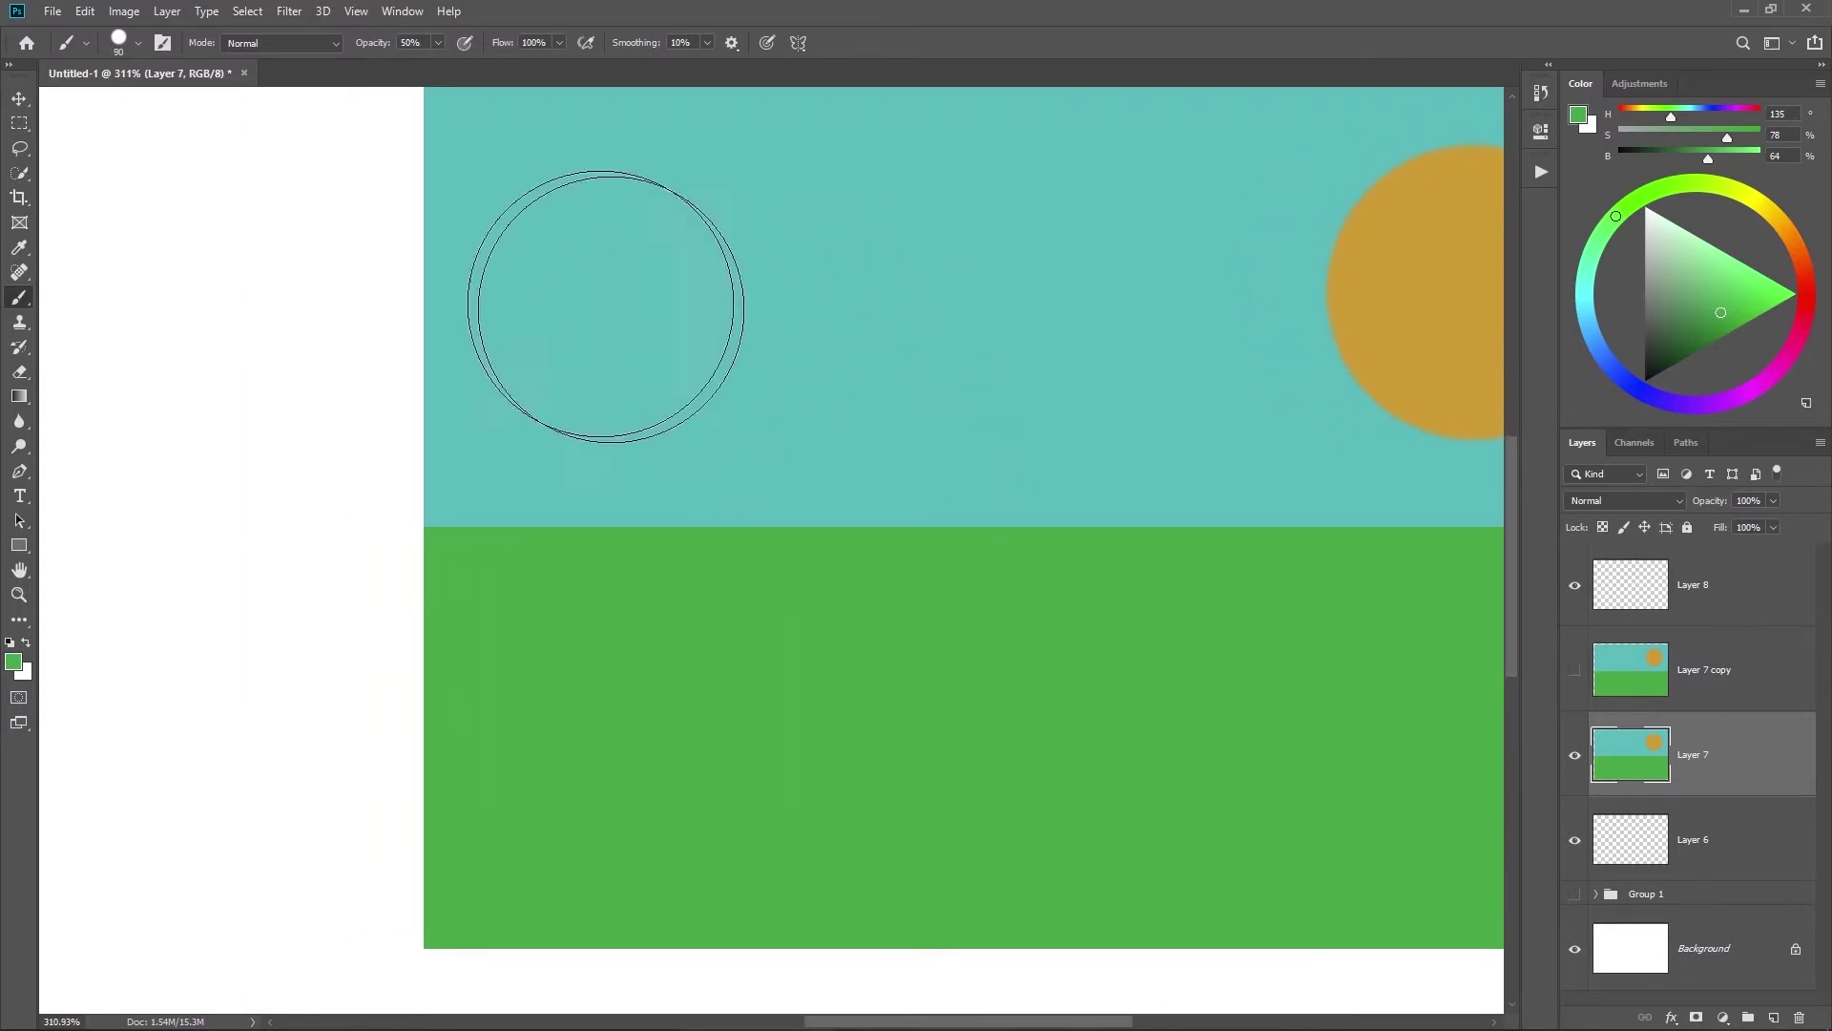
Step: Try blending the sky and grass with semi-transparent brush strokes around the horizon, resampling the mixed greens between strokes
left_click(724, 474, "alt")
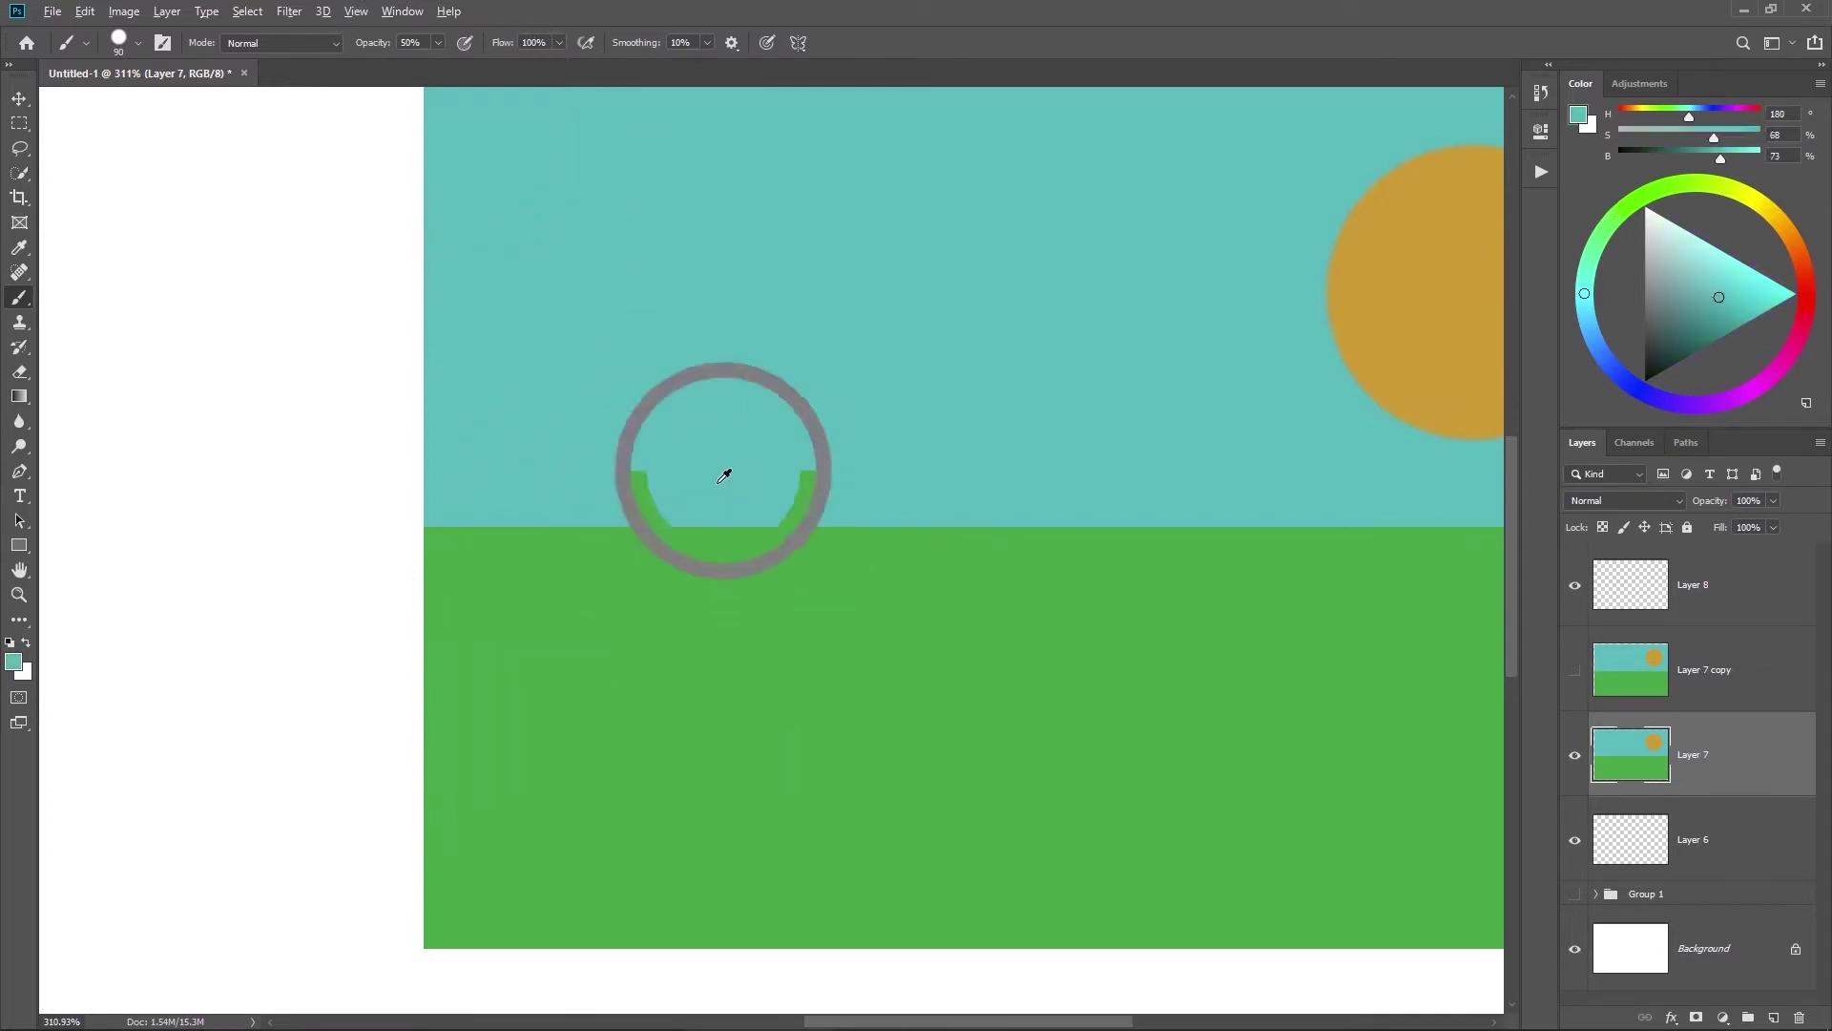
left_click(620, 506)
left_click_drag(620, 507, 1031, 490)
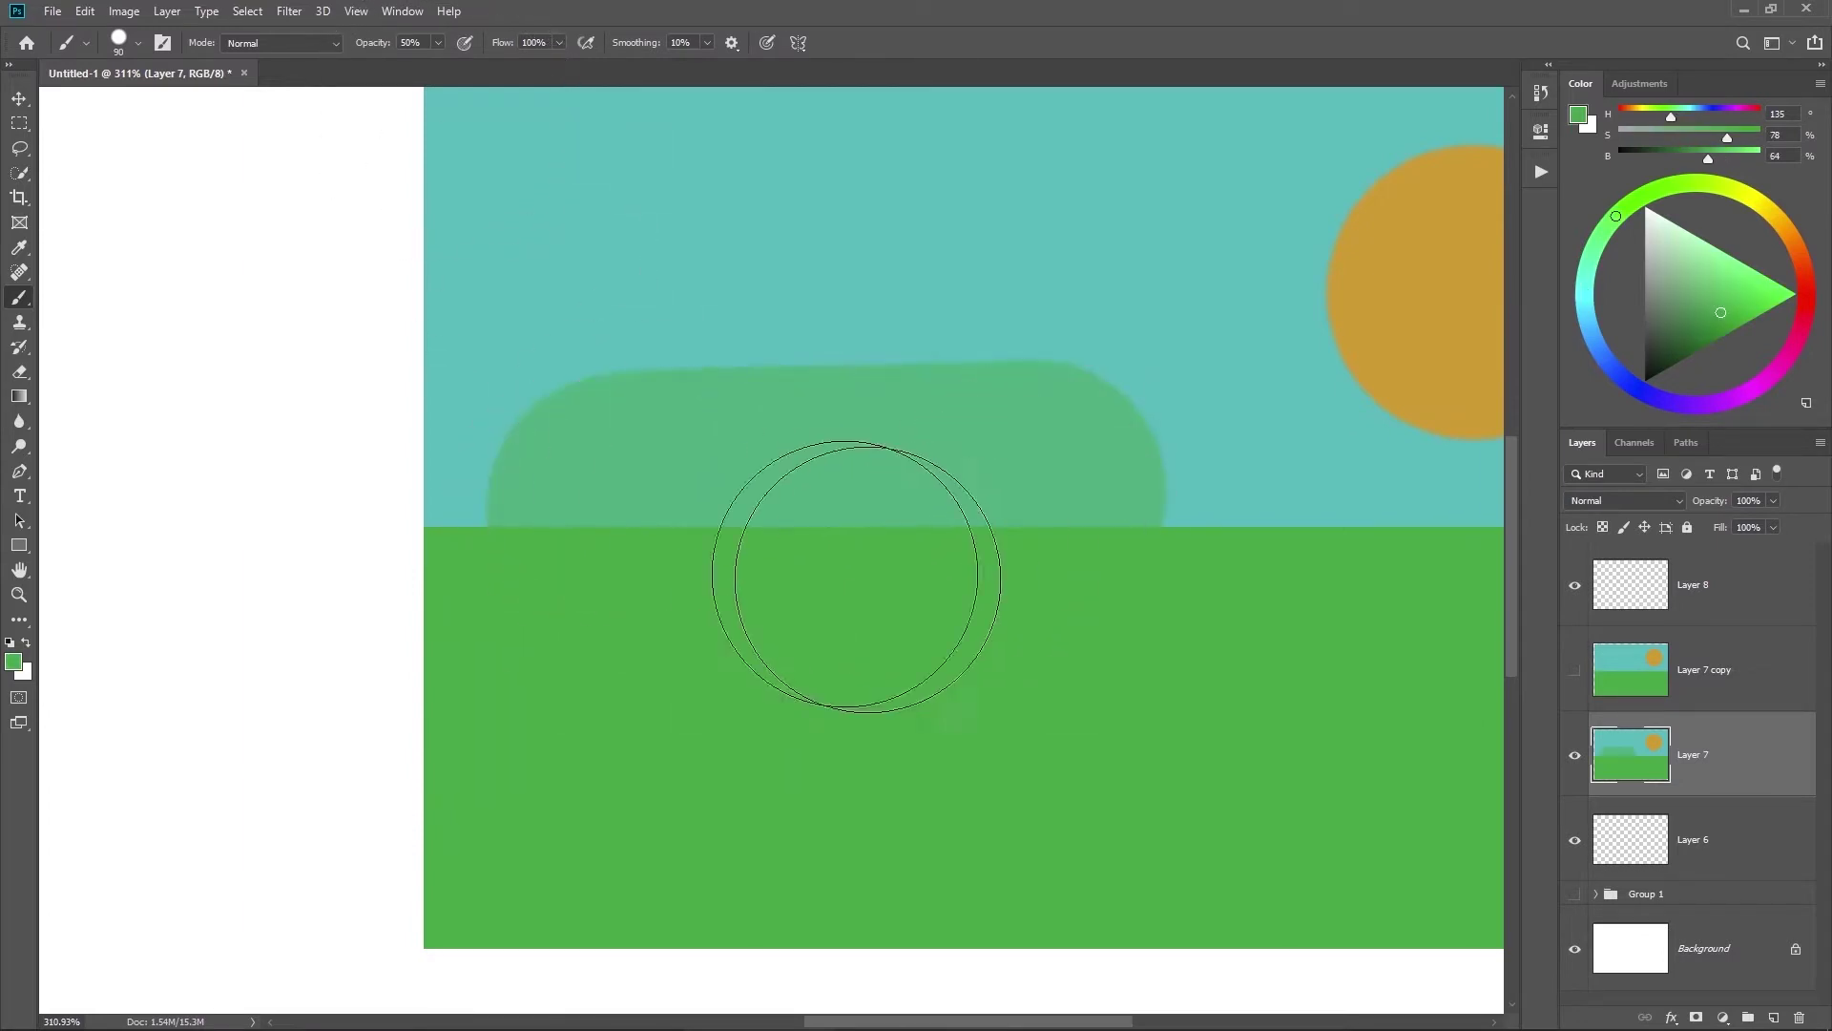
left_click(790, 482, "alt")
mouse_move(593, 540)
left_mouse_down()
mouse_move(696, 482)
mouse_move(961, 490)
left_mouse_up()
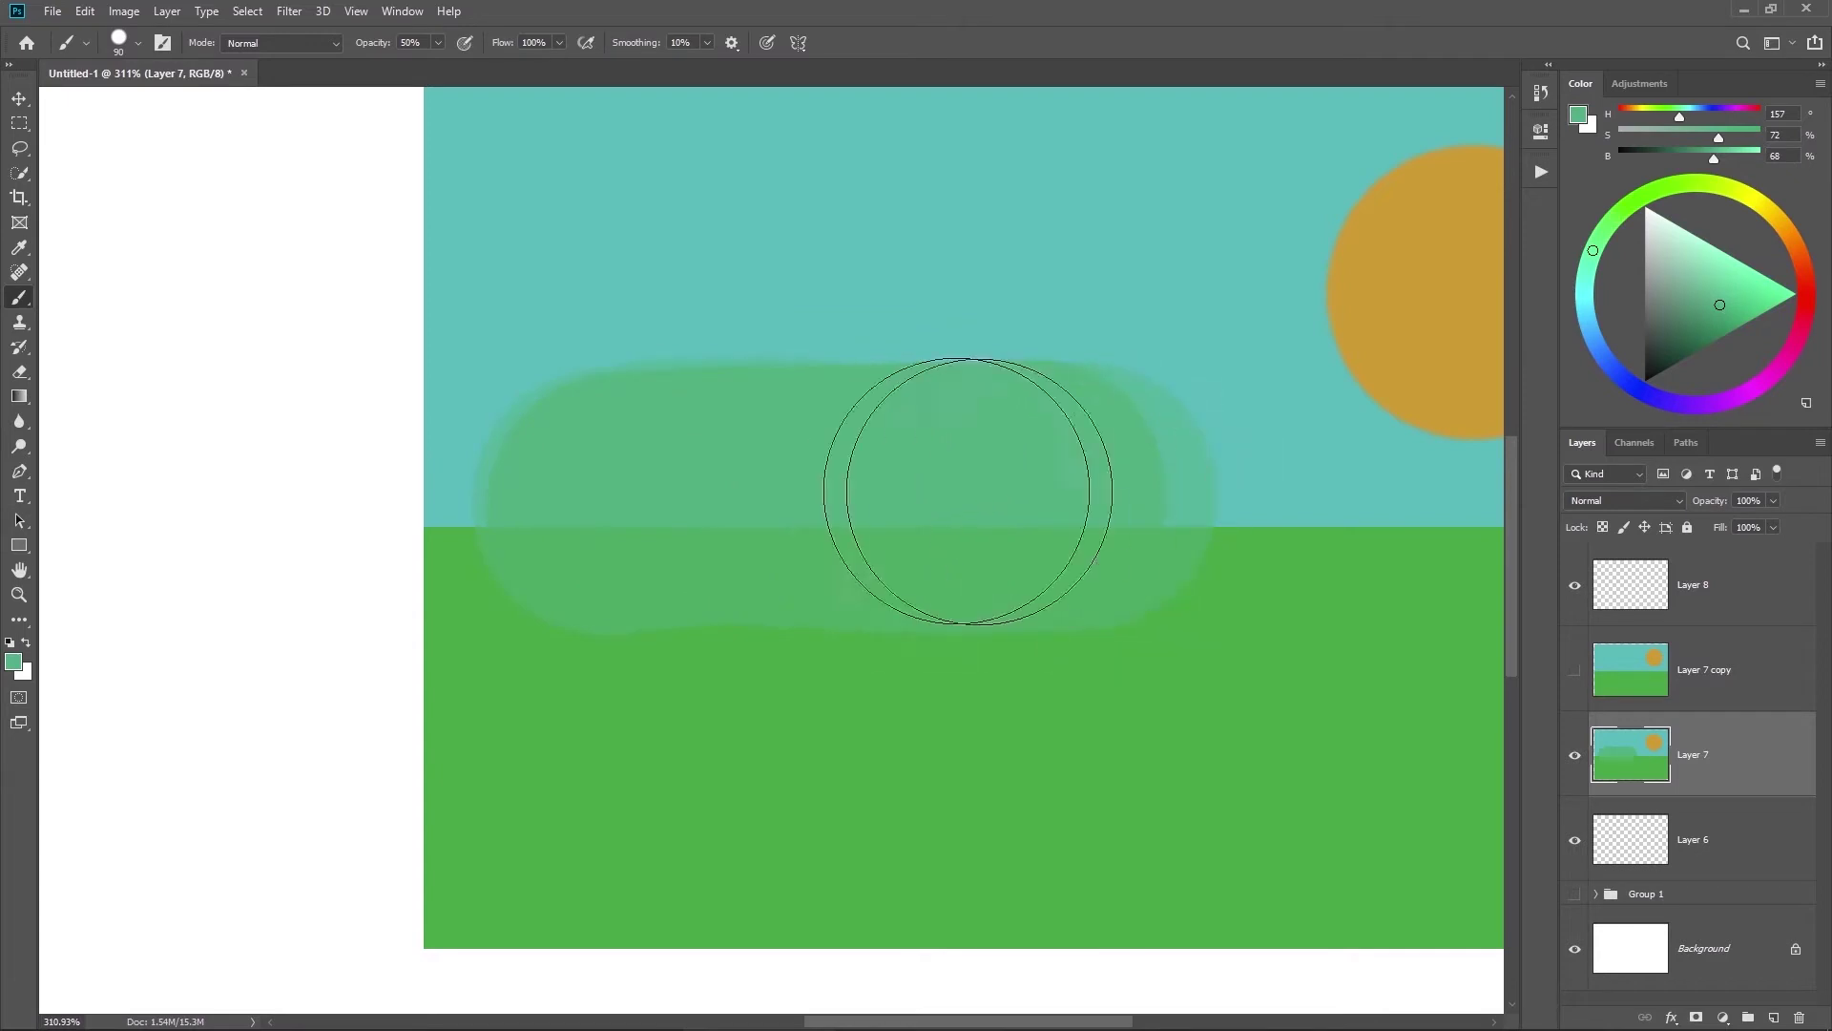
left_click(760, 495, "alt")
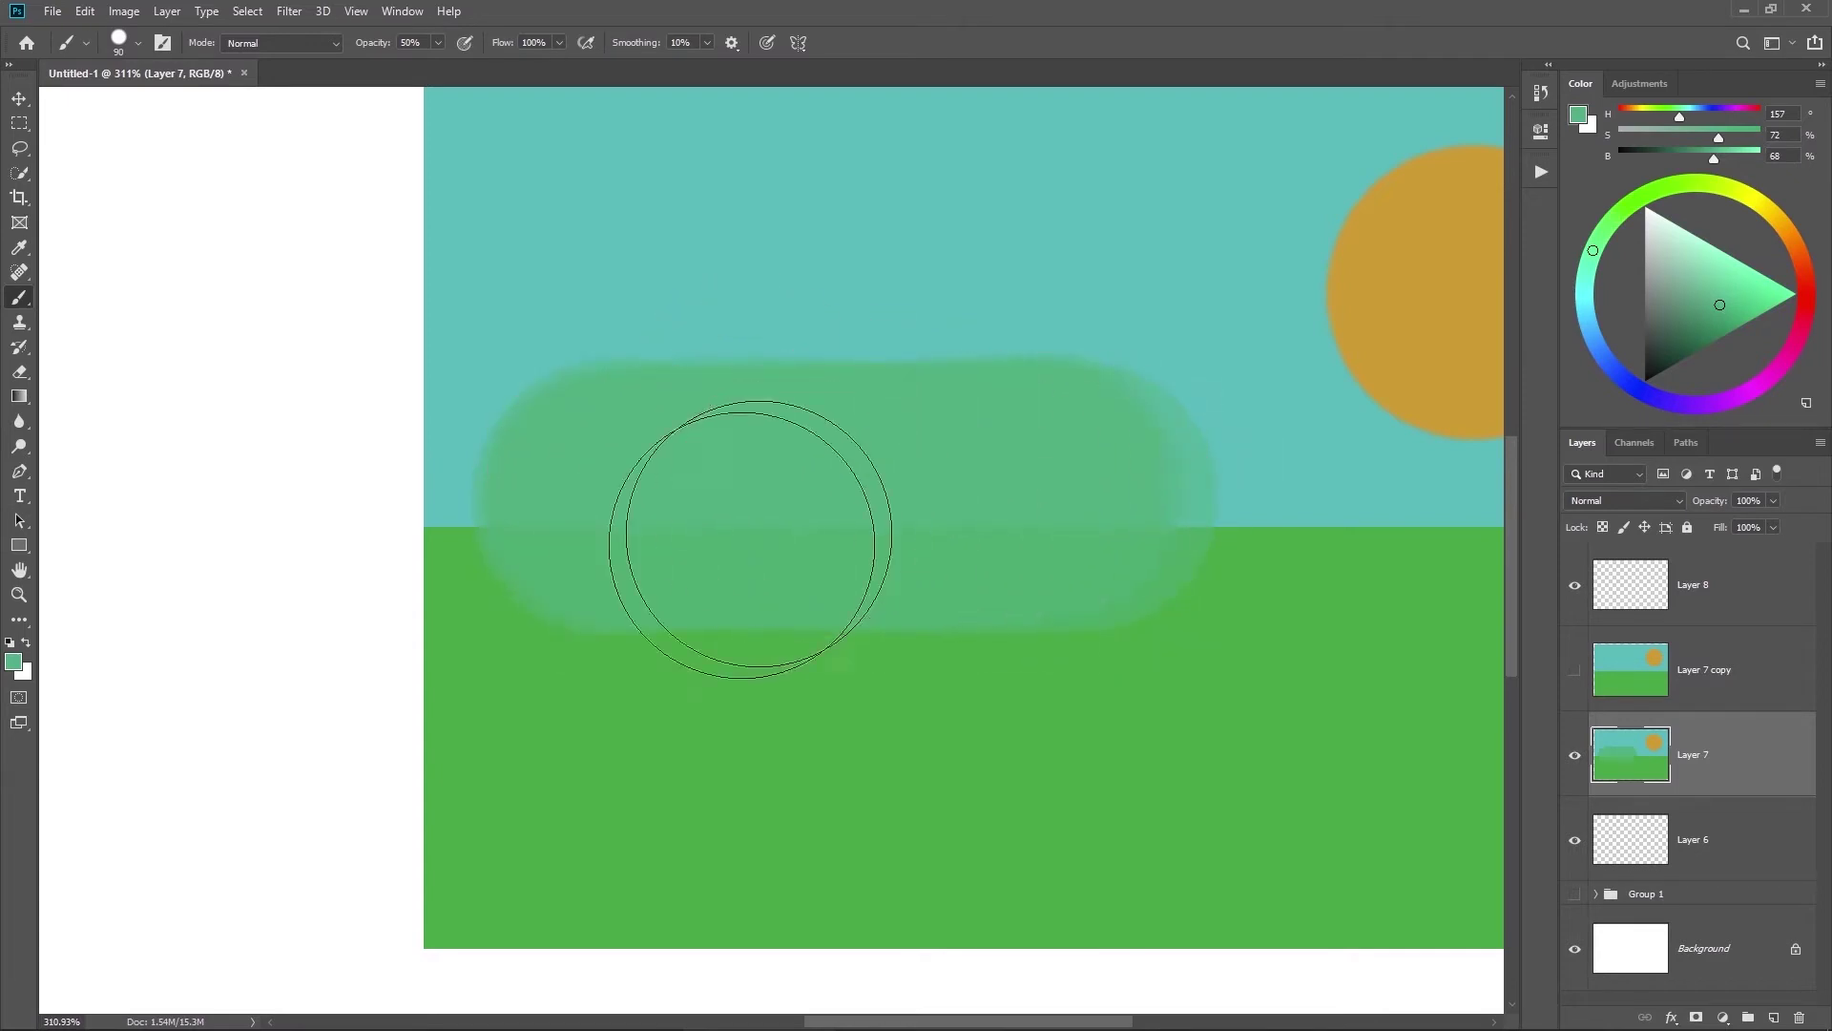
left_click_drag(621, 634, 854, 630)
left_click(750, 831, "alt")
left_click_drag(689, 733, 817, 713)
left_click(867, 663, "alt")
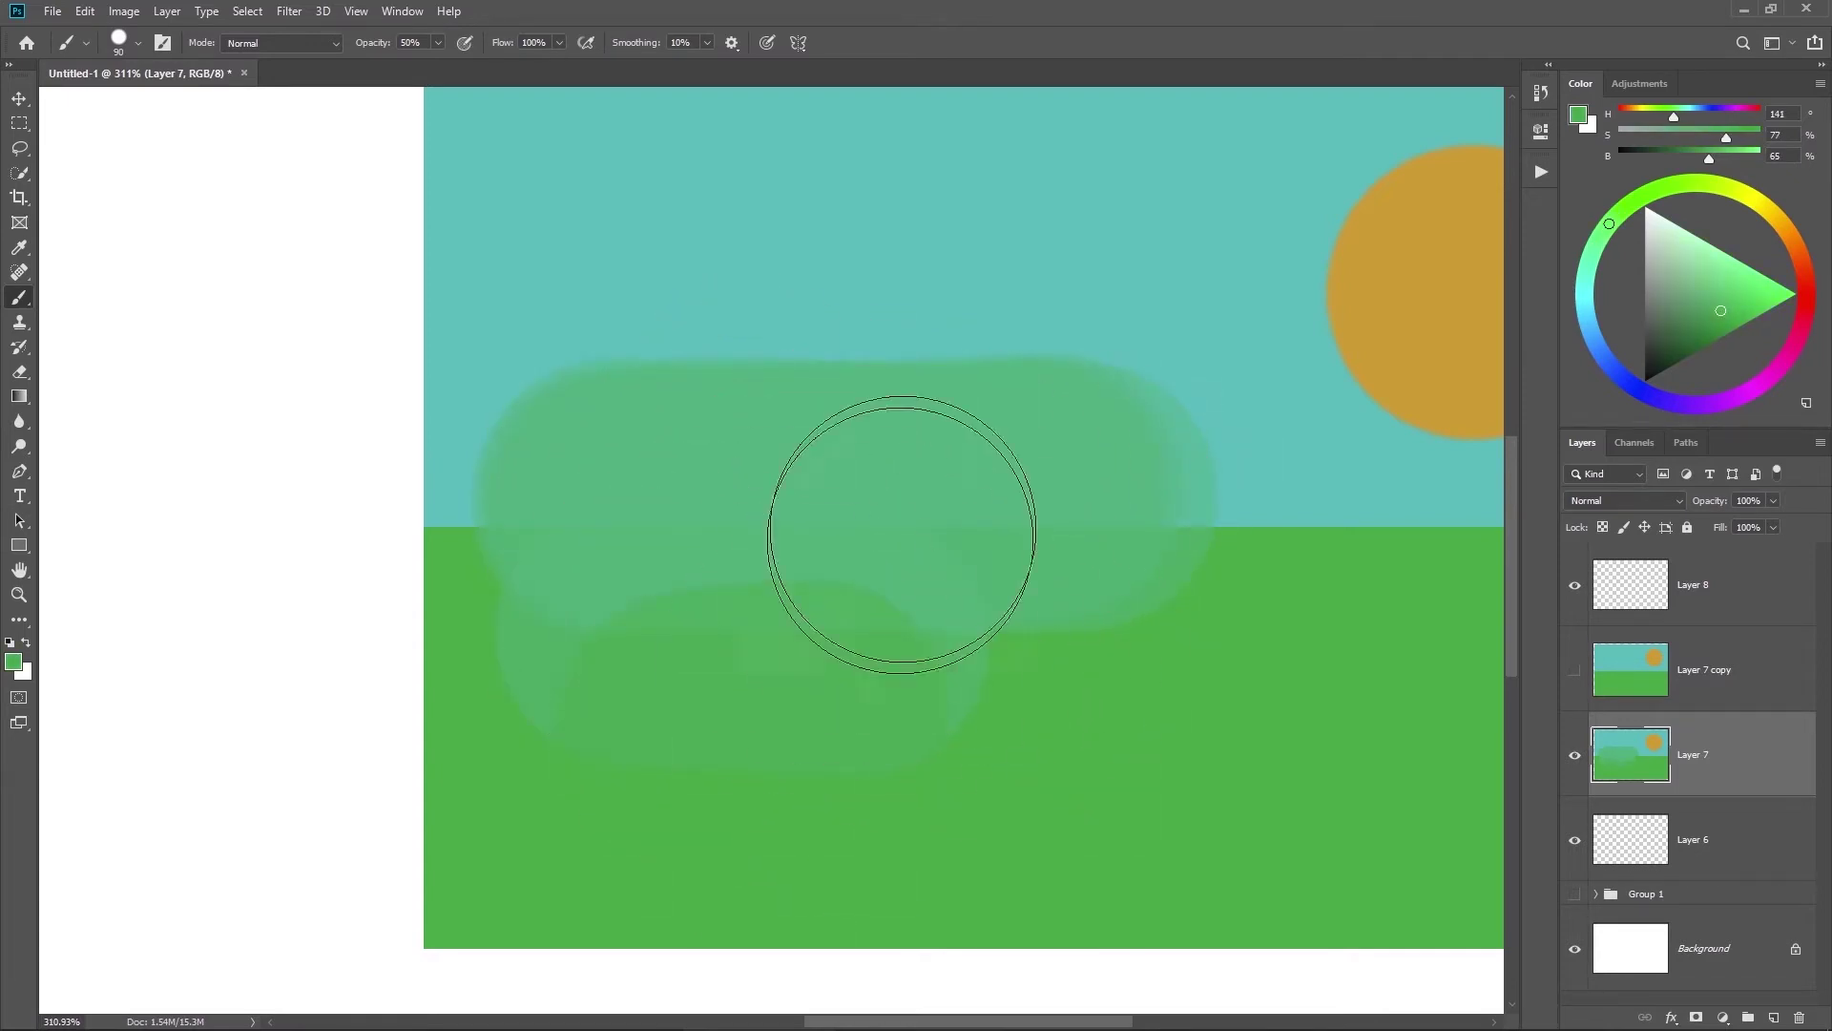
Step: Undo all the blending strokes painted around the horizon
key("ctrl+z")
key("ctrl+z")
key("ctrl+z")
key("ctrl+z")
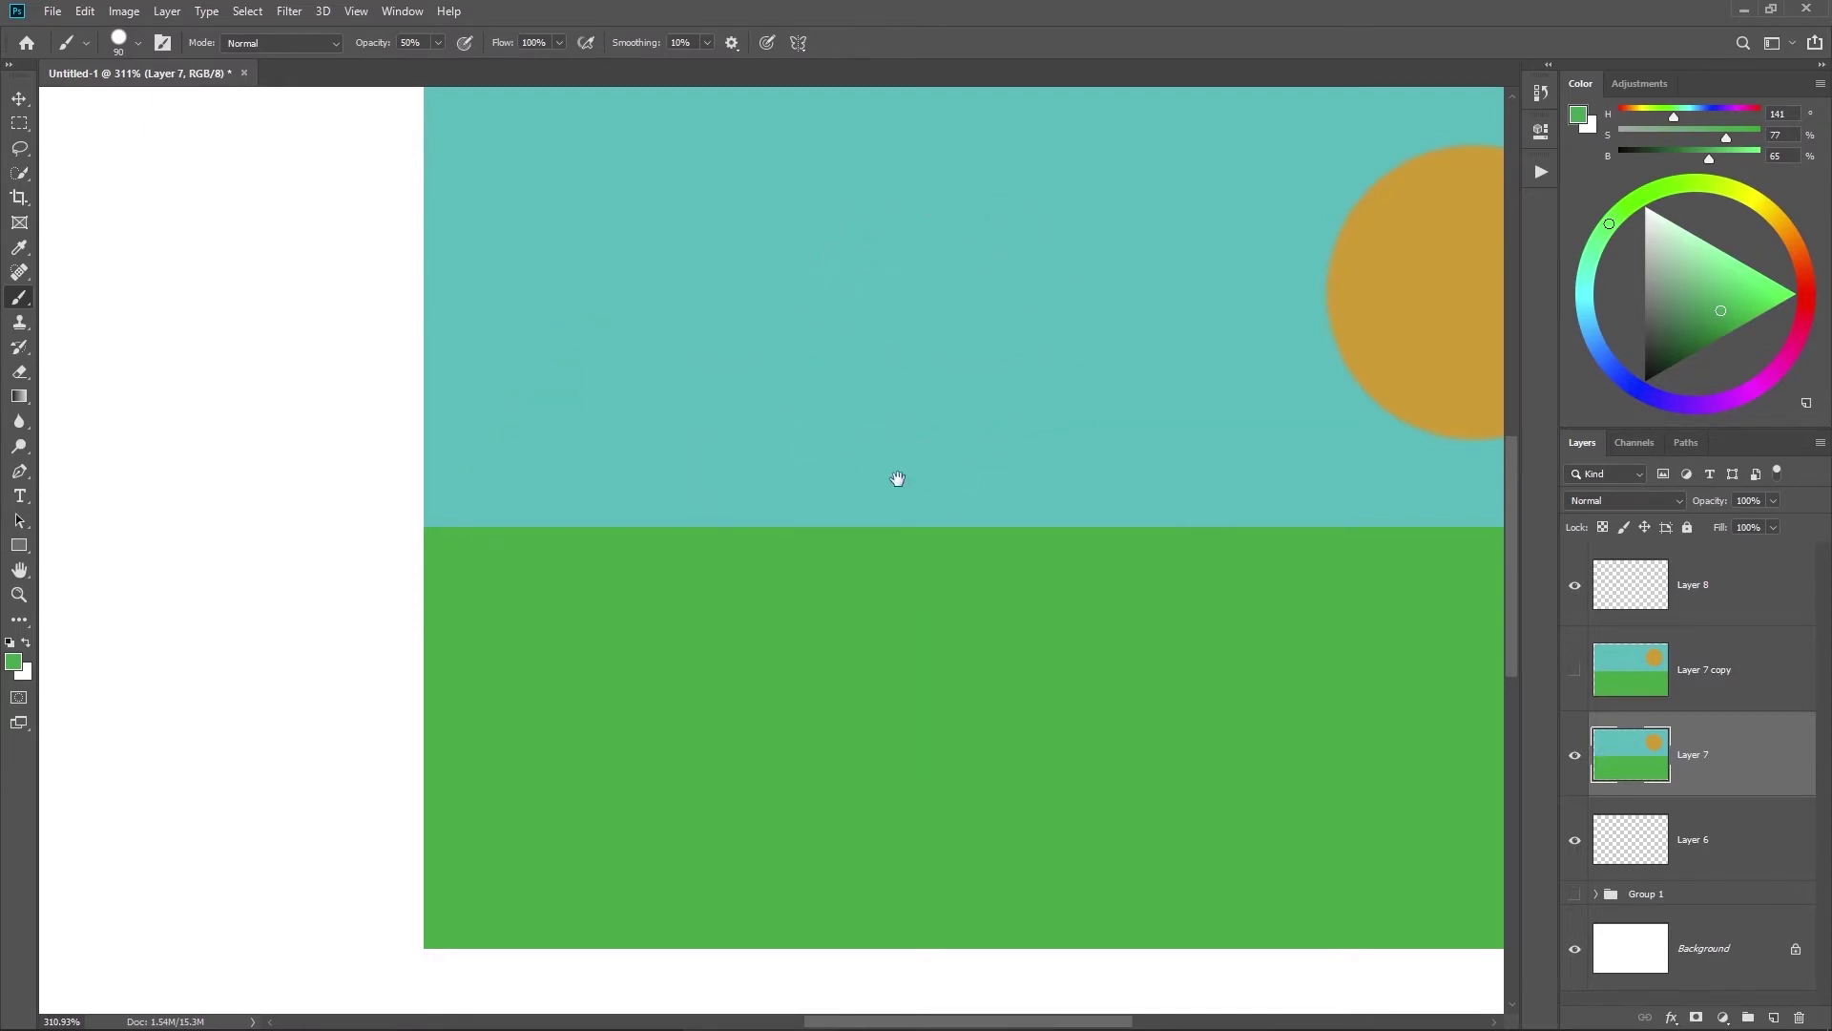
Step: Select Layer 8 and run the Noise action repeatedly to cover the canvas with green noise layers
left_click_drag(896, 478, 577, 503)
left_click_drag(802, 390, 1112, 335)
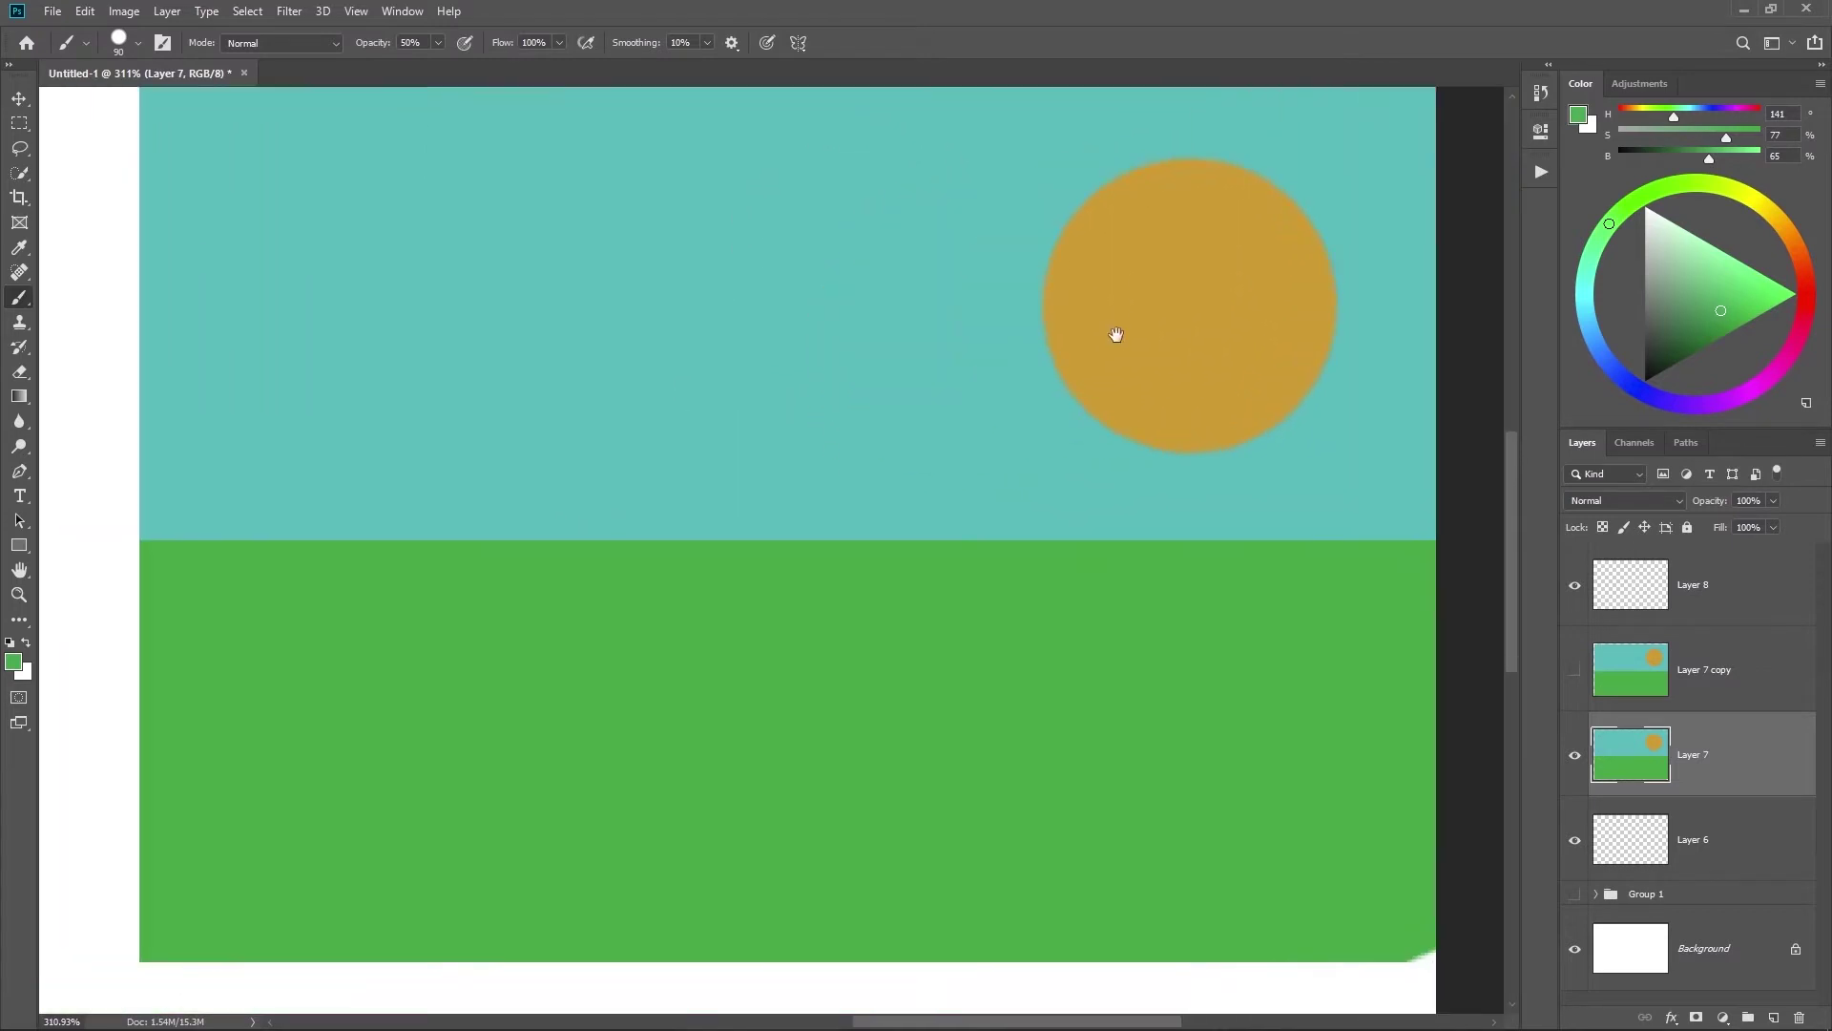
left_click_drag(933, 425, 856, 442)
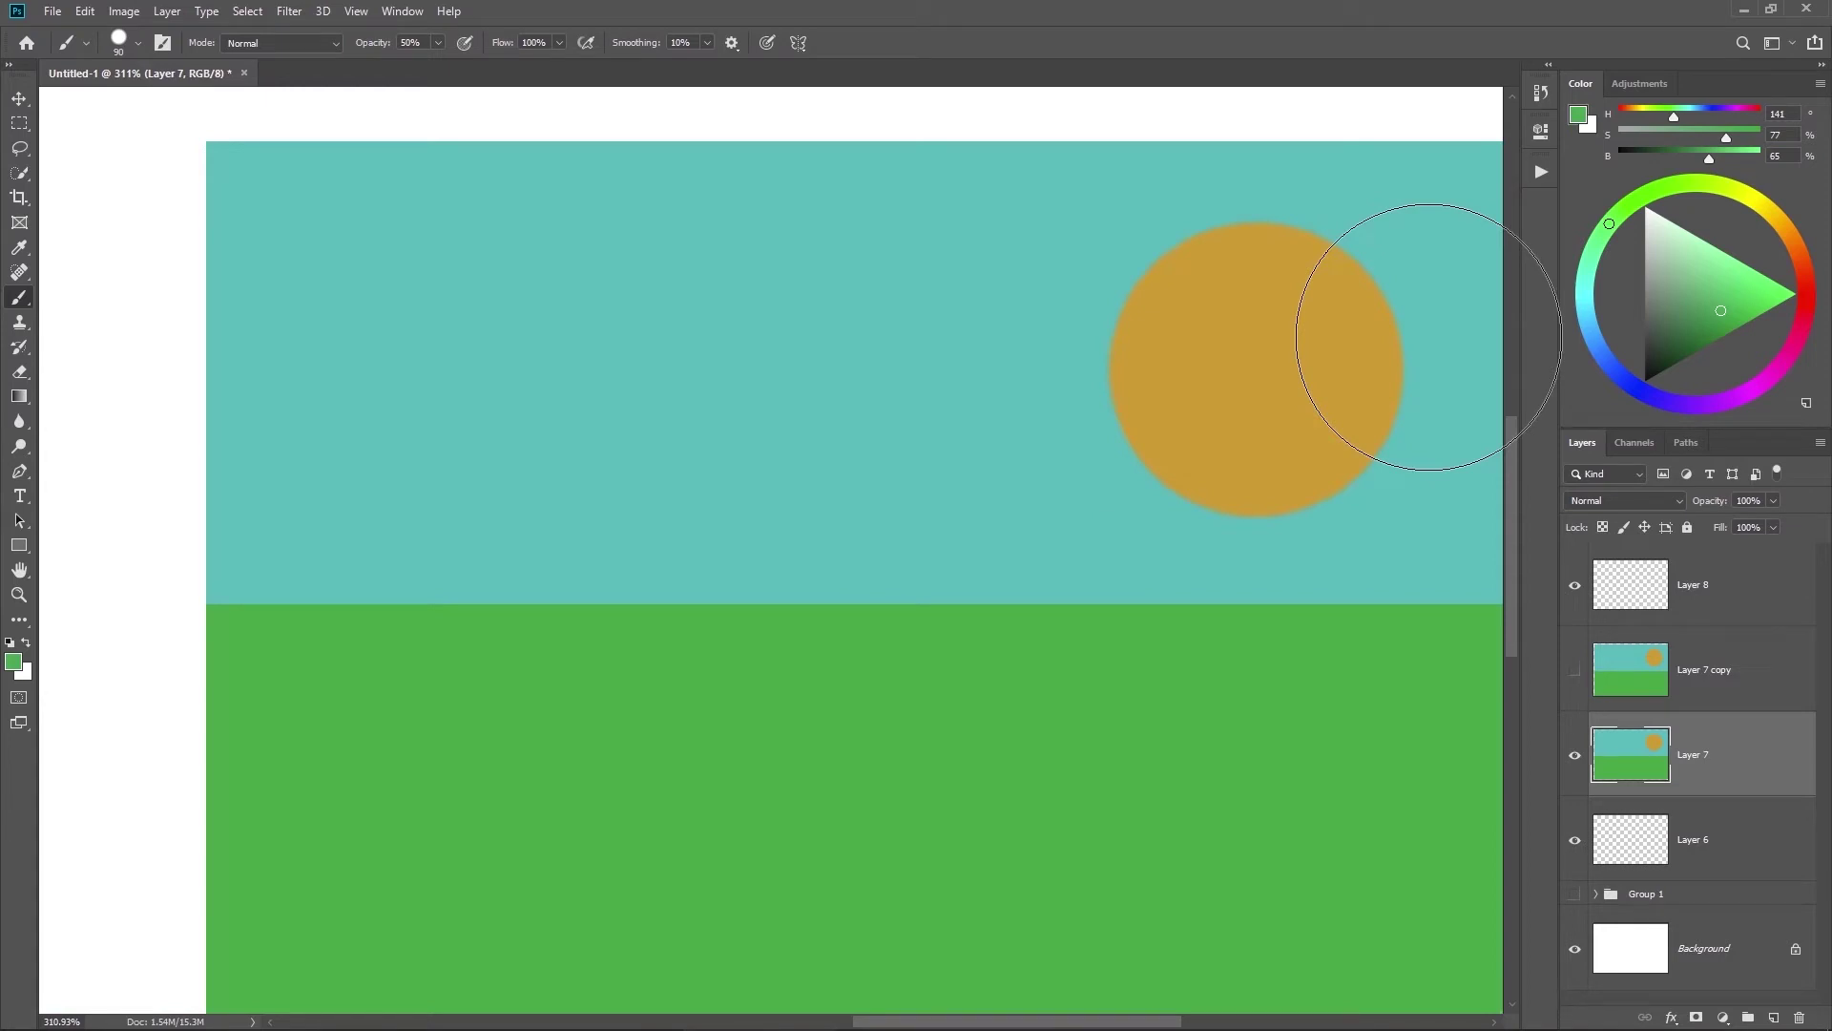
left_click_drag(1075, 540, 617, 585)
key("alt+bracketright")
left_click(1541, 172)
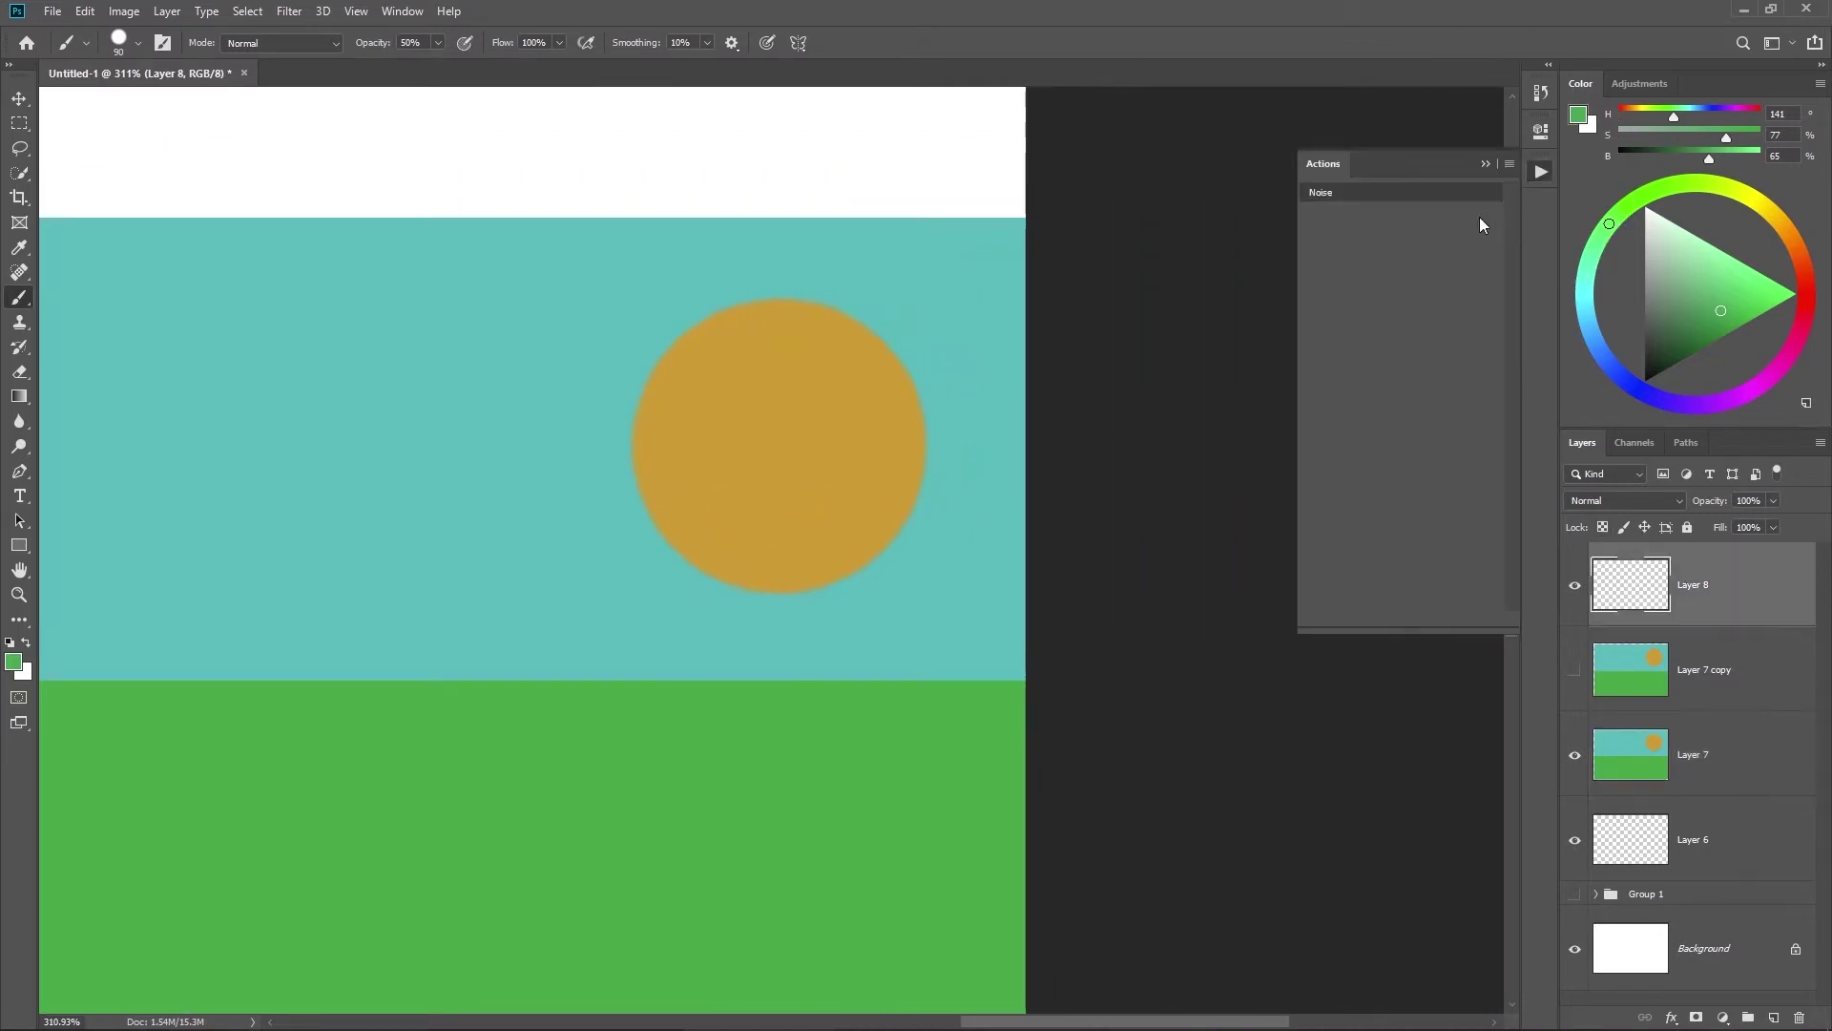
left_click(1419, 196)
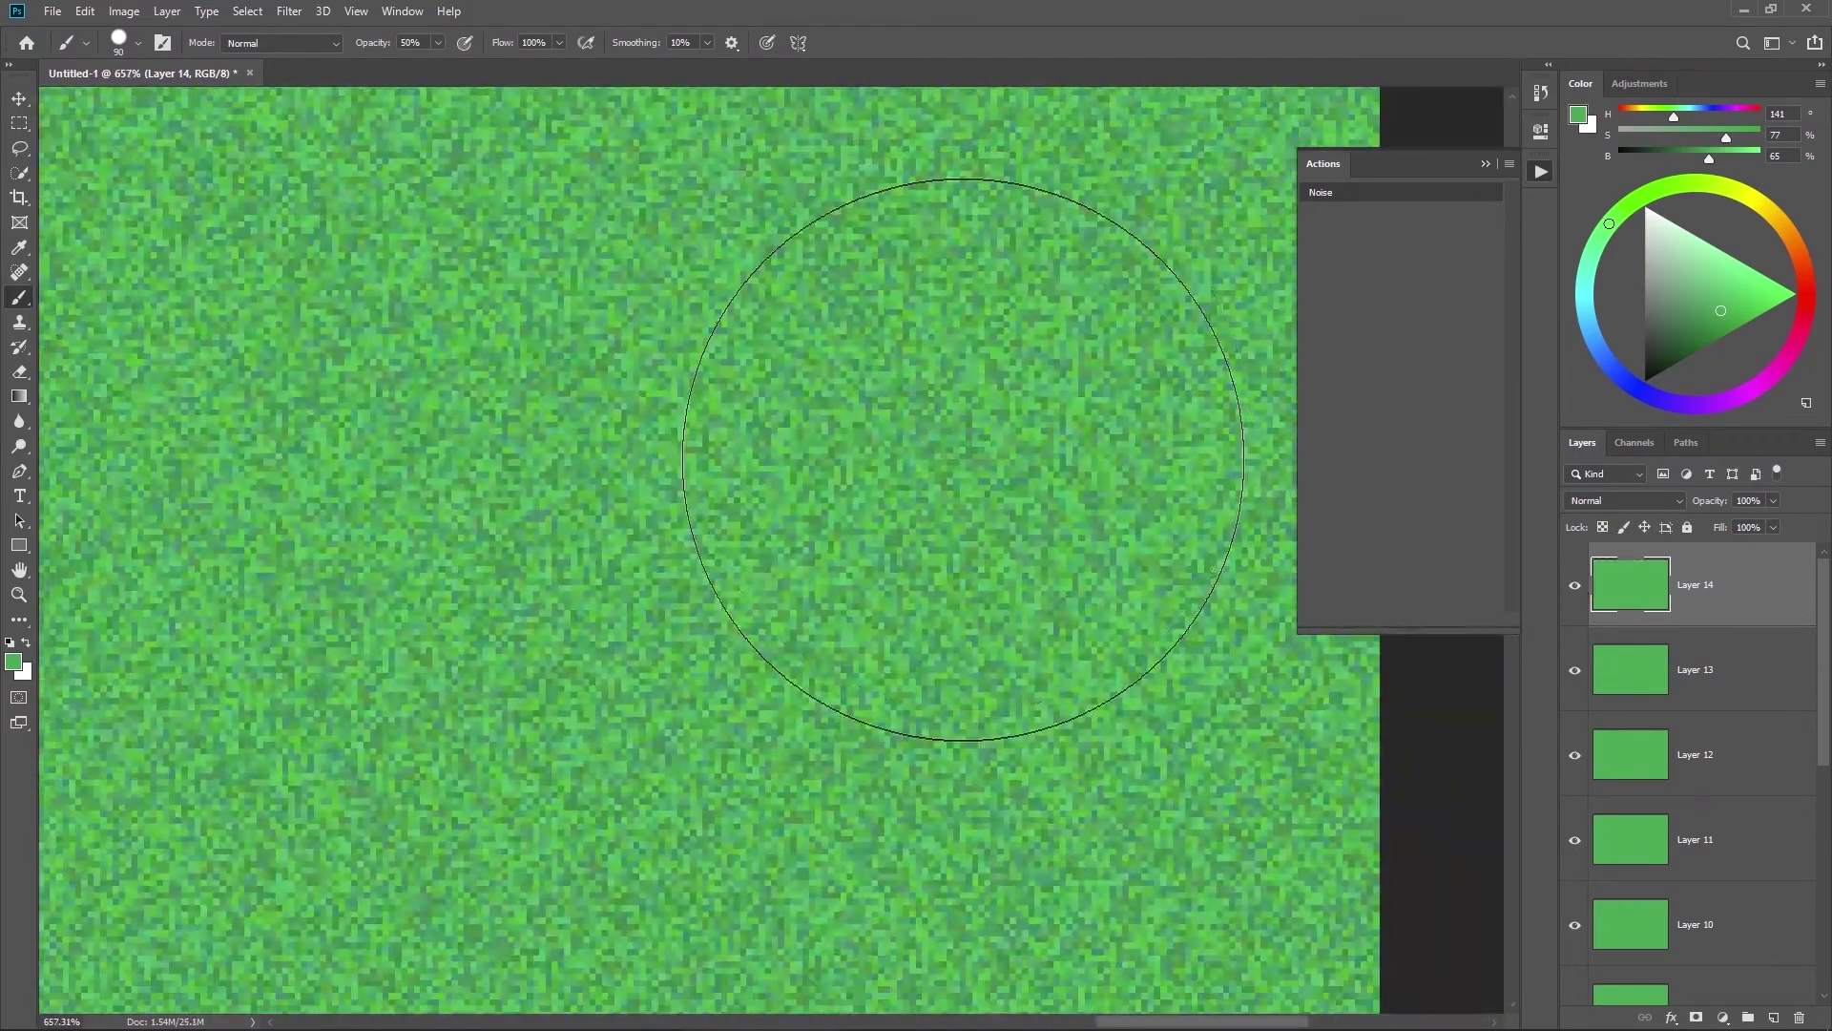
Step: Set the Eyedropper's sample size to 5 by 5 Average after inspecting the individual noise pixels up close
mouse_move(963, 459)
left_mouse_down()
mouse_move(983, 430)
mouse_move(959, 398)
mouse_move(540, 577)
mouse_move(1059, 352)
mouse_move(1039, 449)
mouse_move(866, 573)
mouse_move(880, 461)
left_mouse_up()
left_click_drag(1006, 438, 875, 392)
key("i")
left_click(229, 44)
left_click(305, 82)
scroll(866, 392, "down", 2)
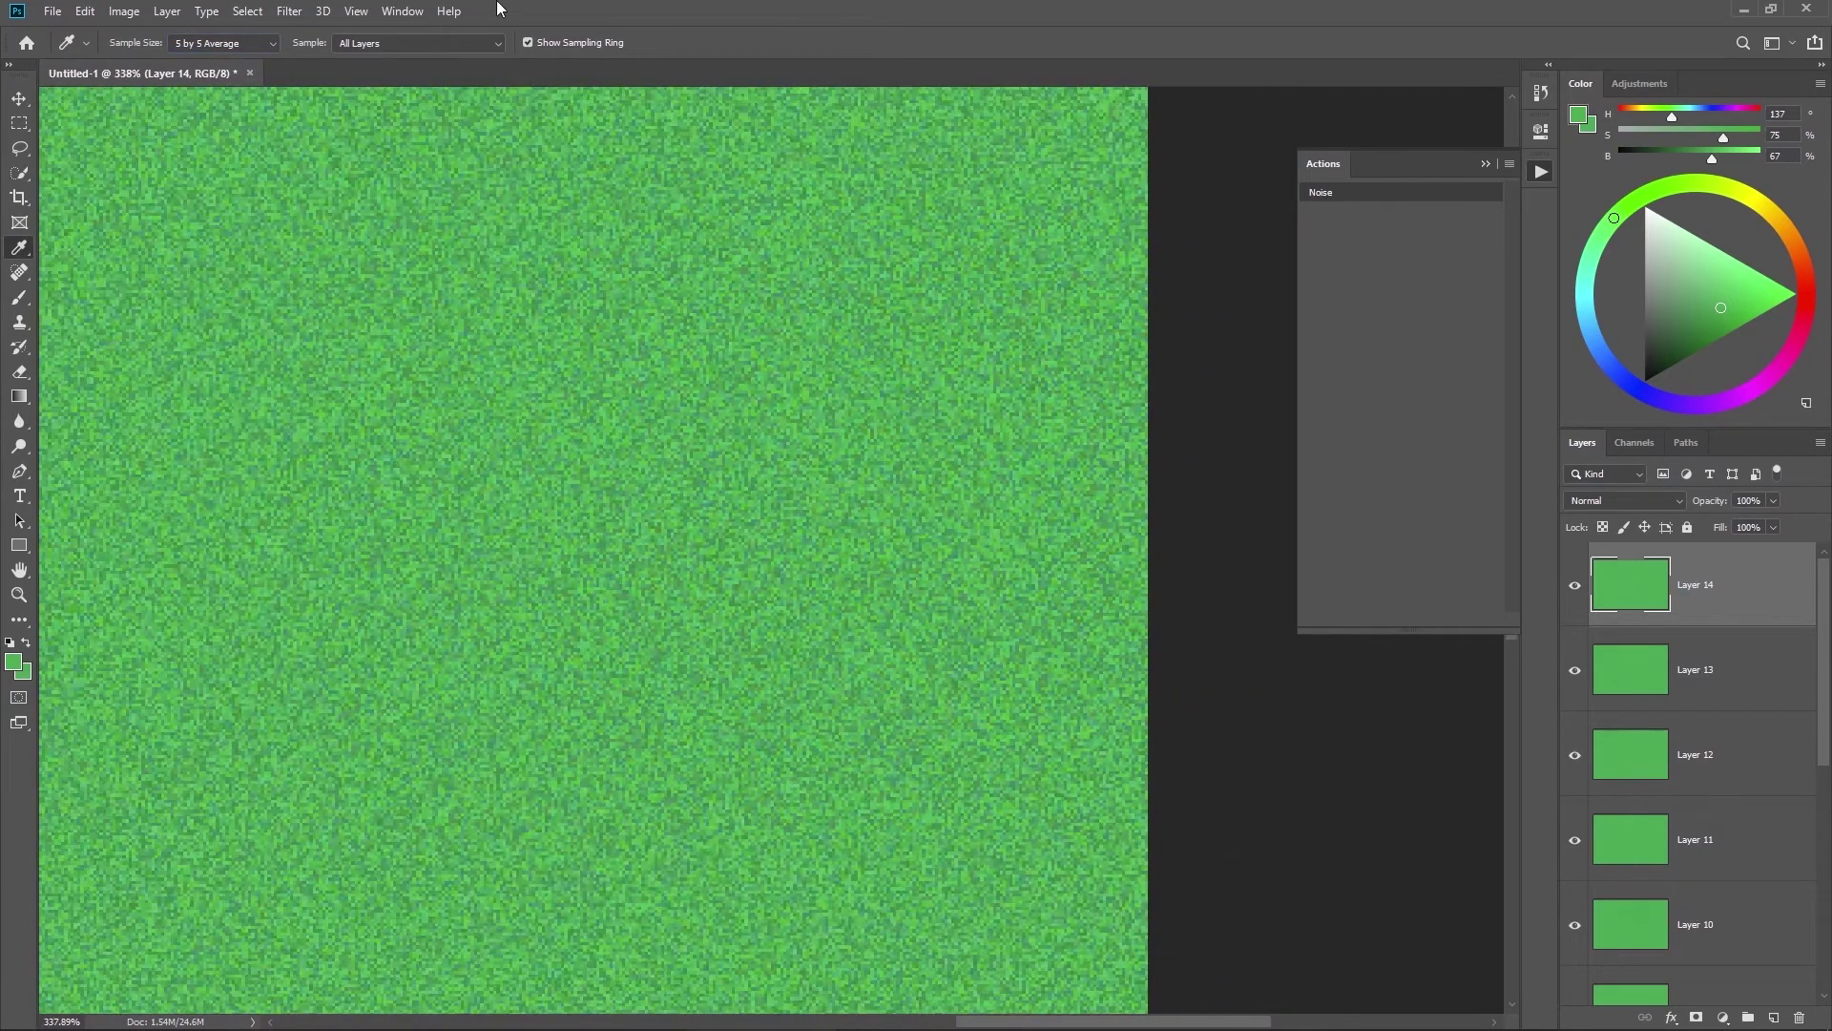
Step: Group the noise layers from Layer 14 down to Layer 9 and hide the group
left_click(19, 298)
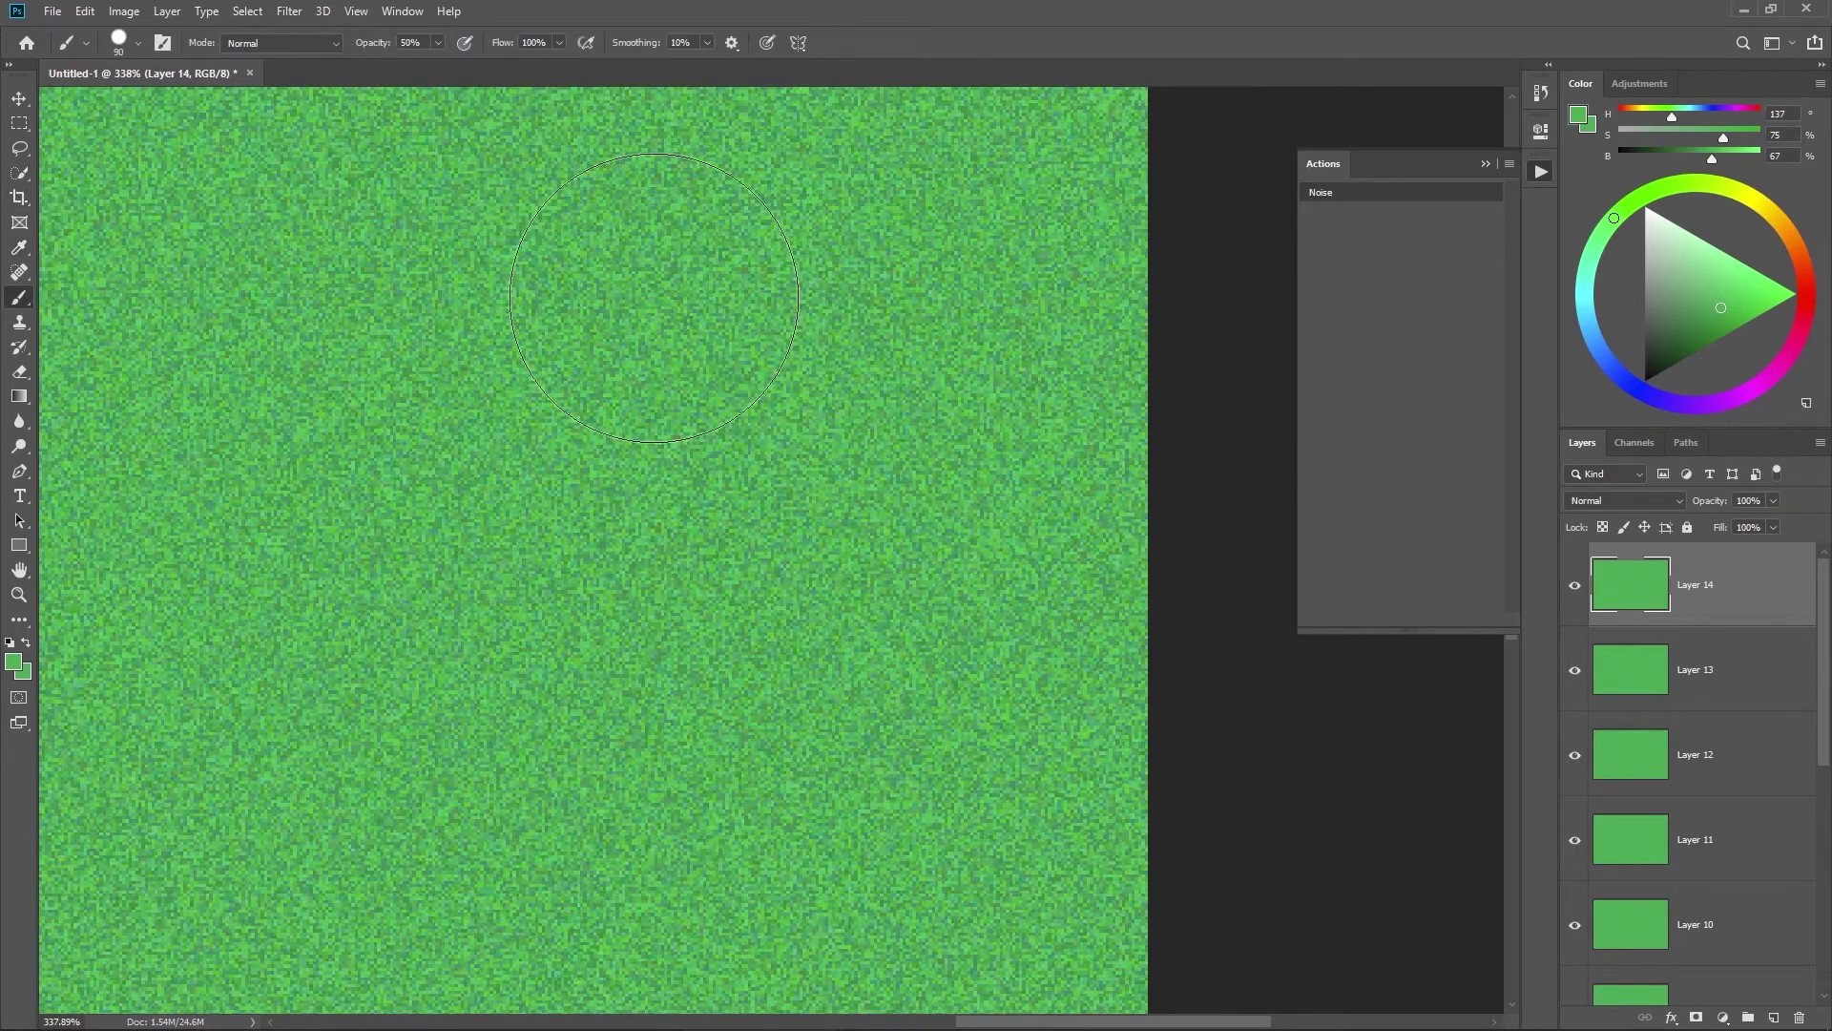
scroll(1742, 725, "down", 3)
left_click(1743, 763, "shift")
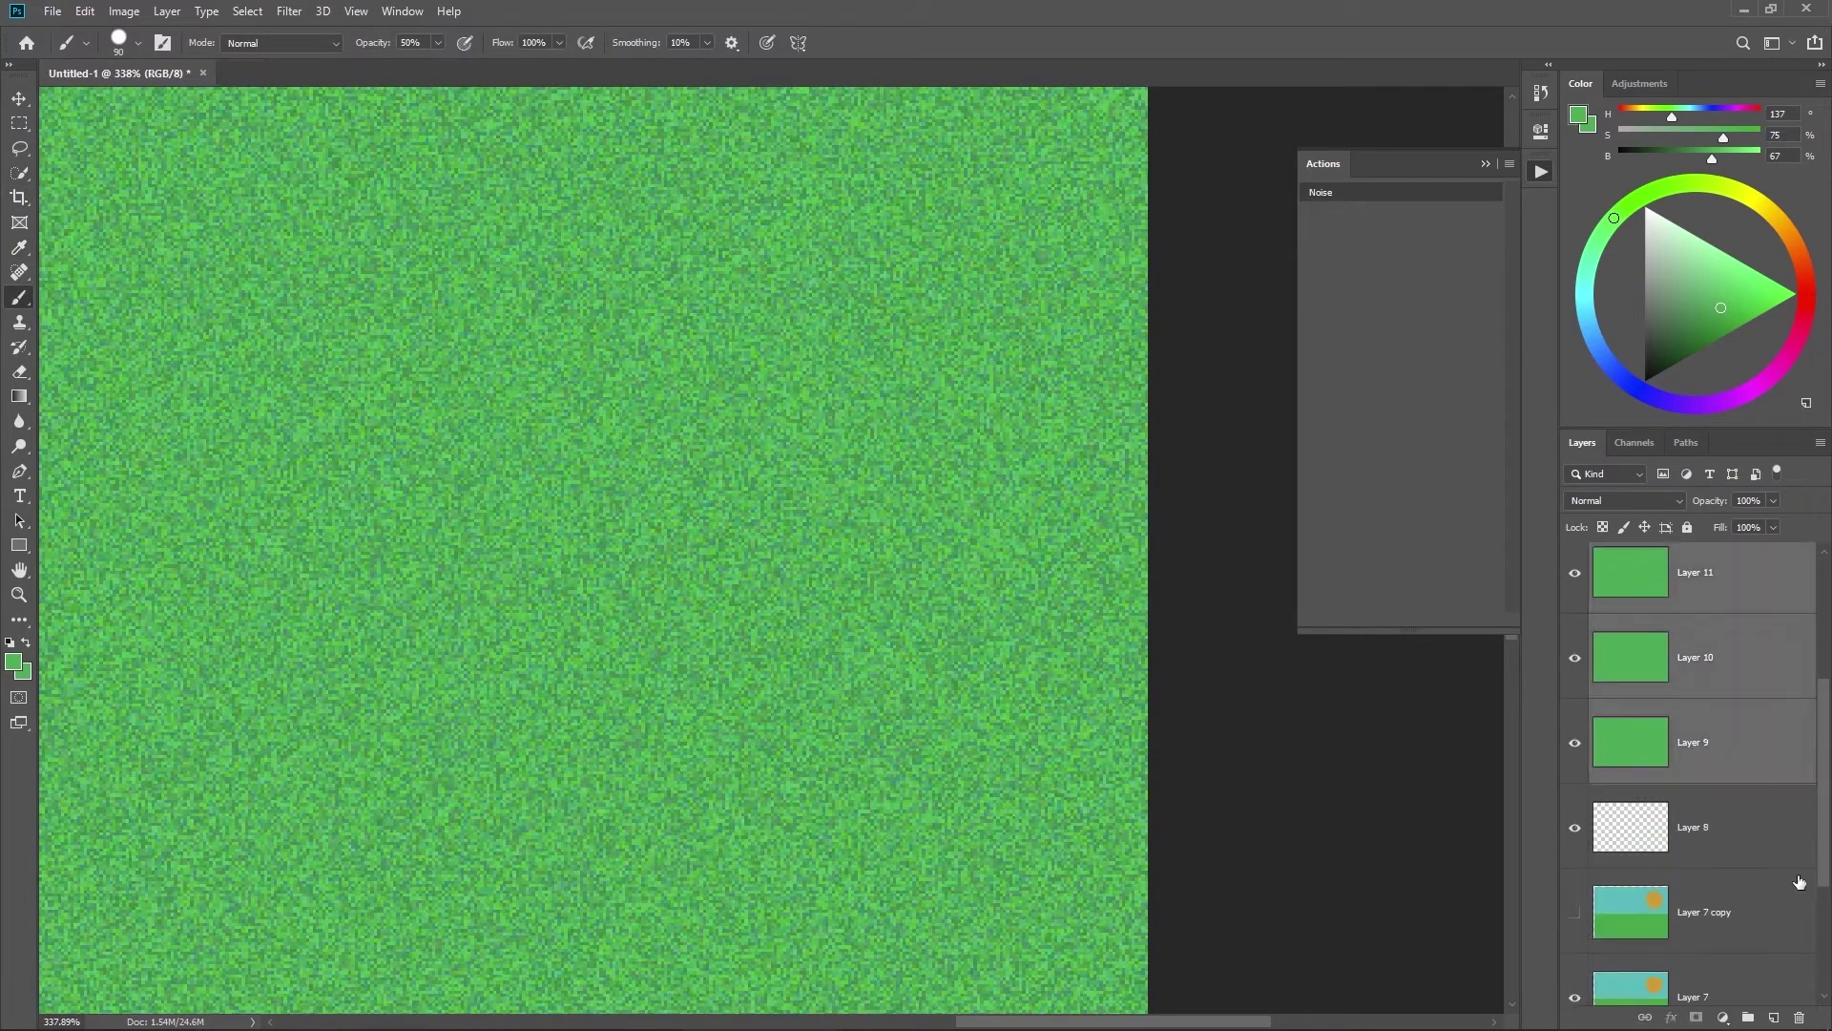
key("ctrl+g")
left_click(1575, 554)
scroll(982, 409, "down", 2)
scroll(982, 409, "left", 5)
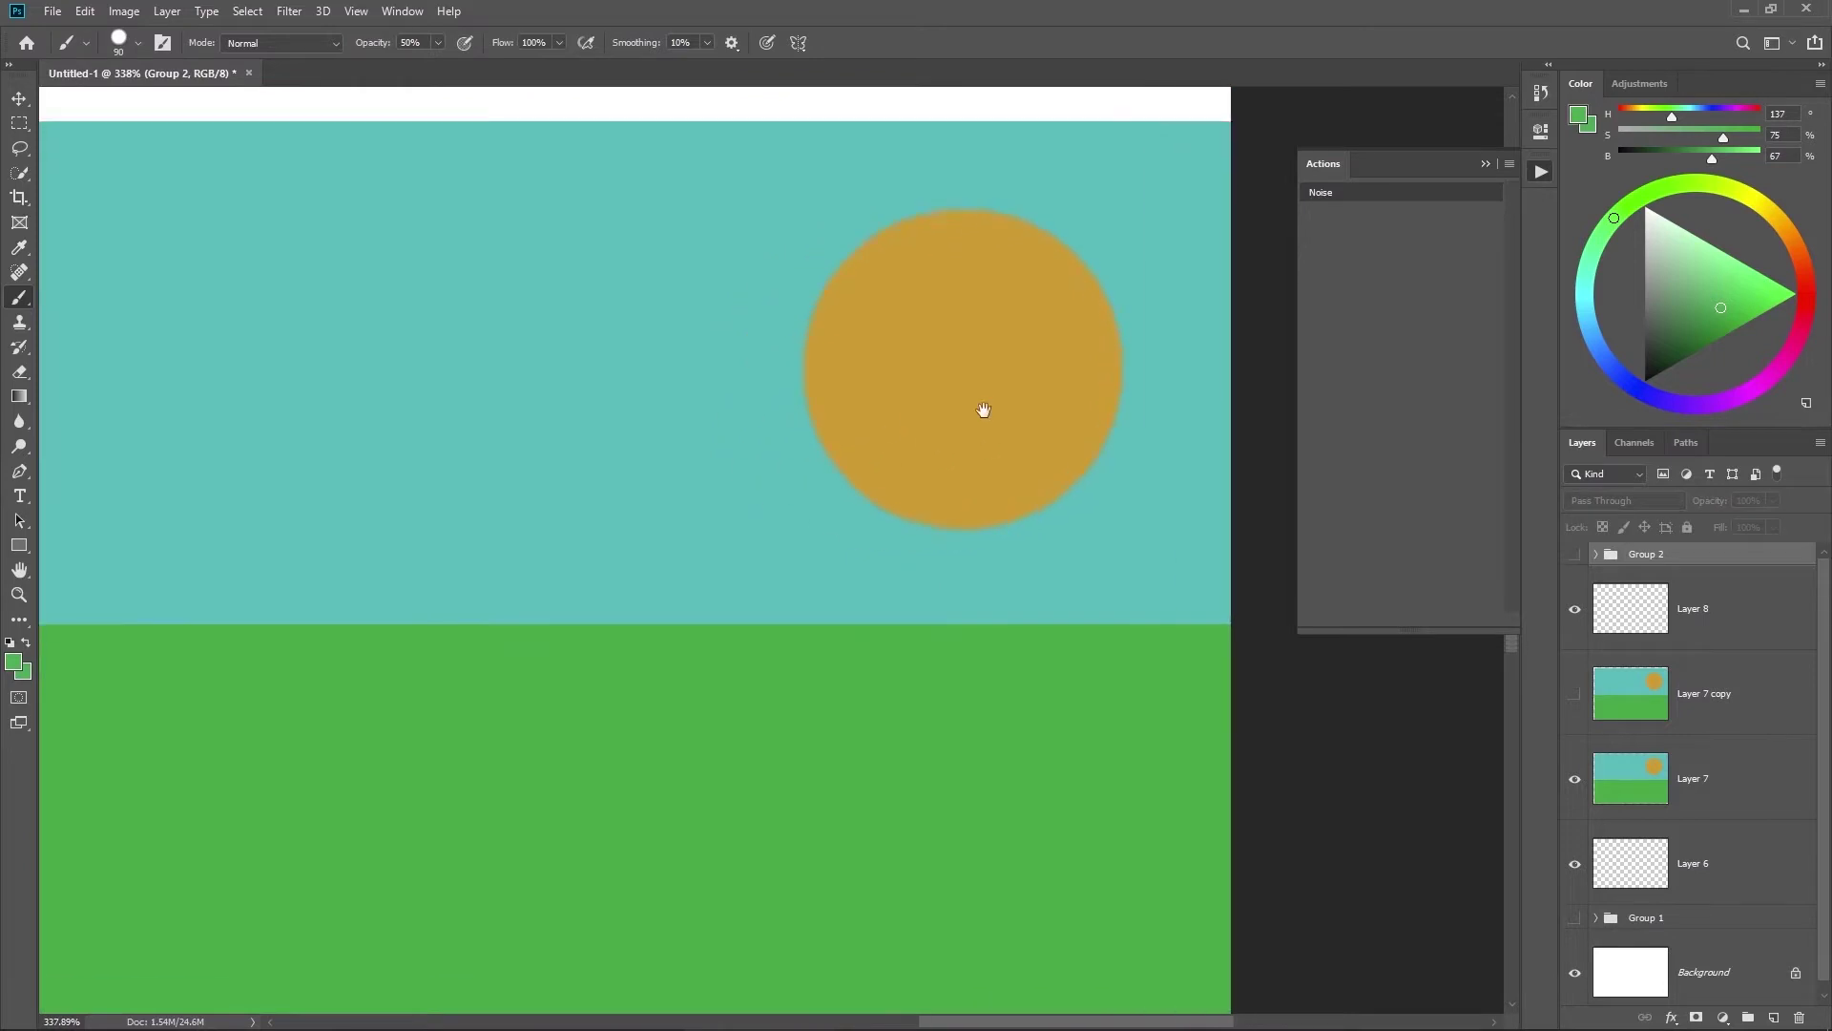
Step: Sample an averaged blue-green at the border between the painting's sky and grass as the brush colour
key("i")
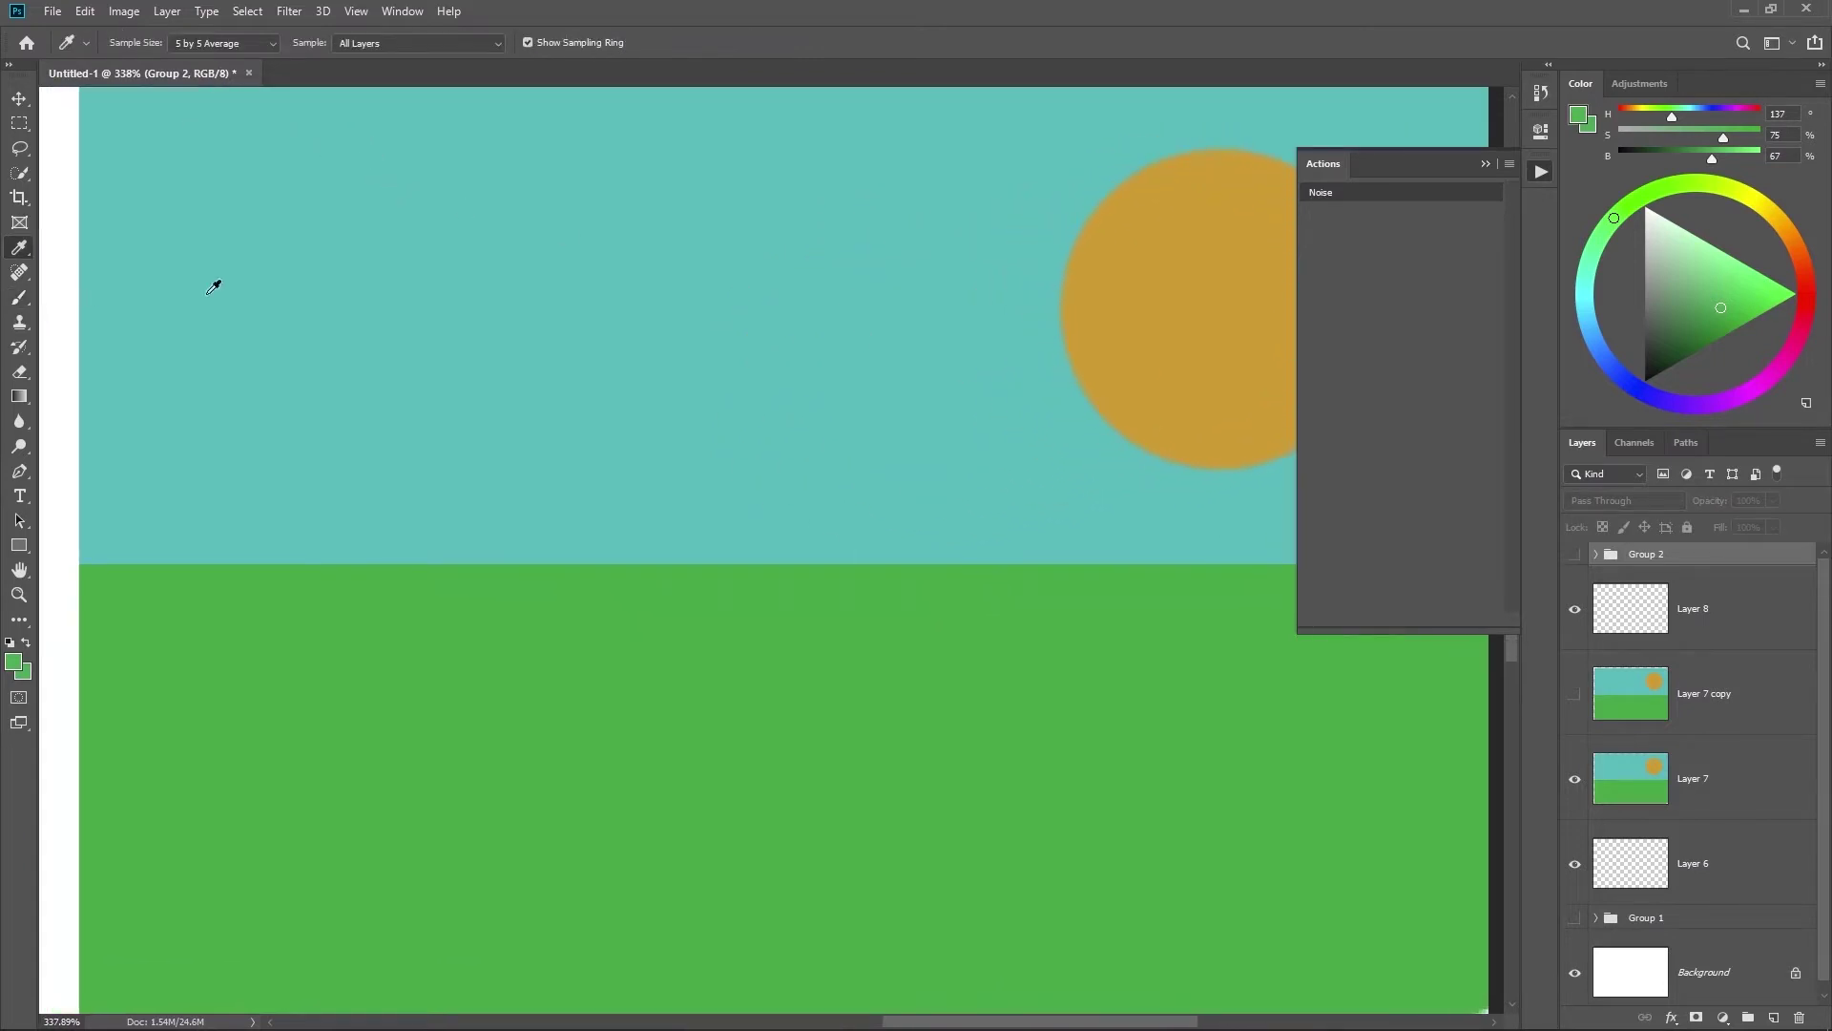
key("b")
scroll(749, 549, "up", 1)
left_click(754, 542, "alt")
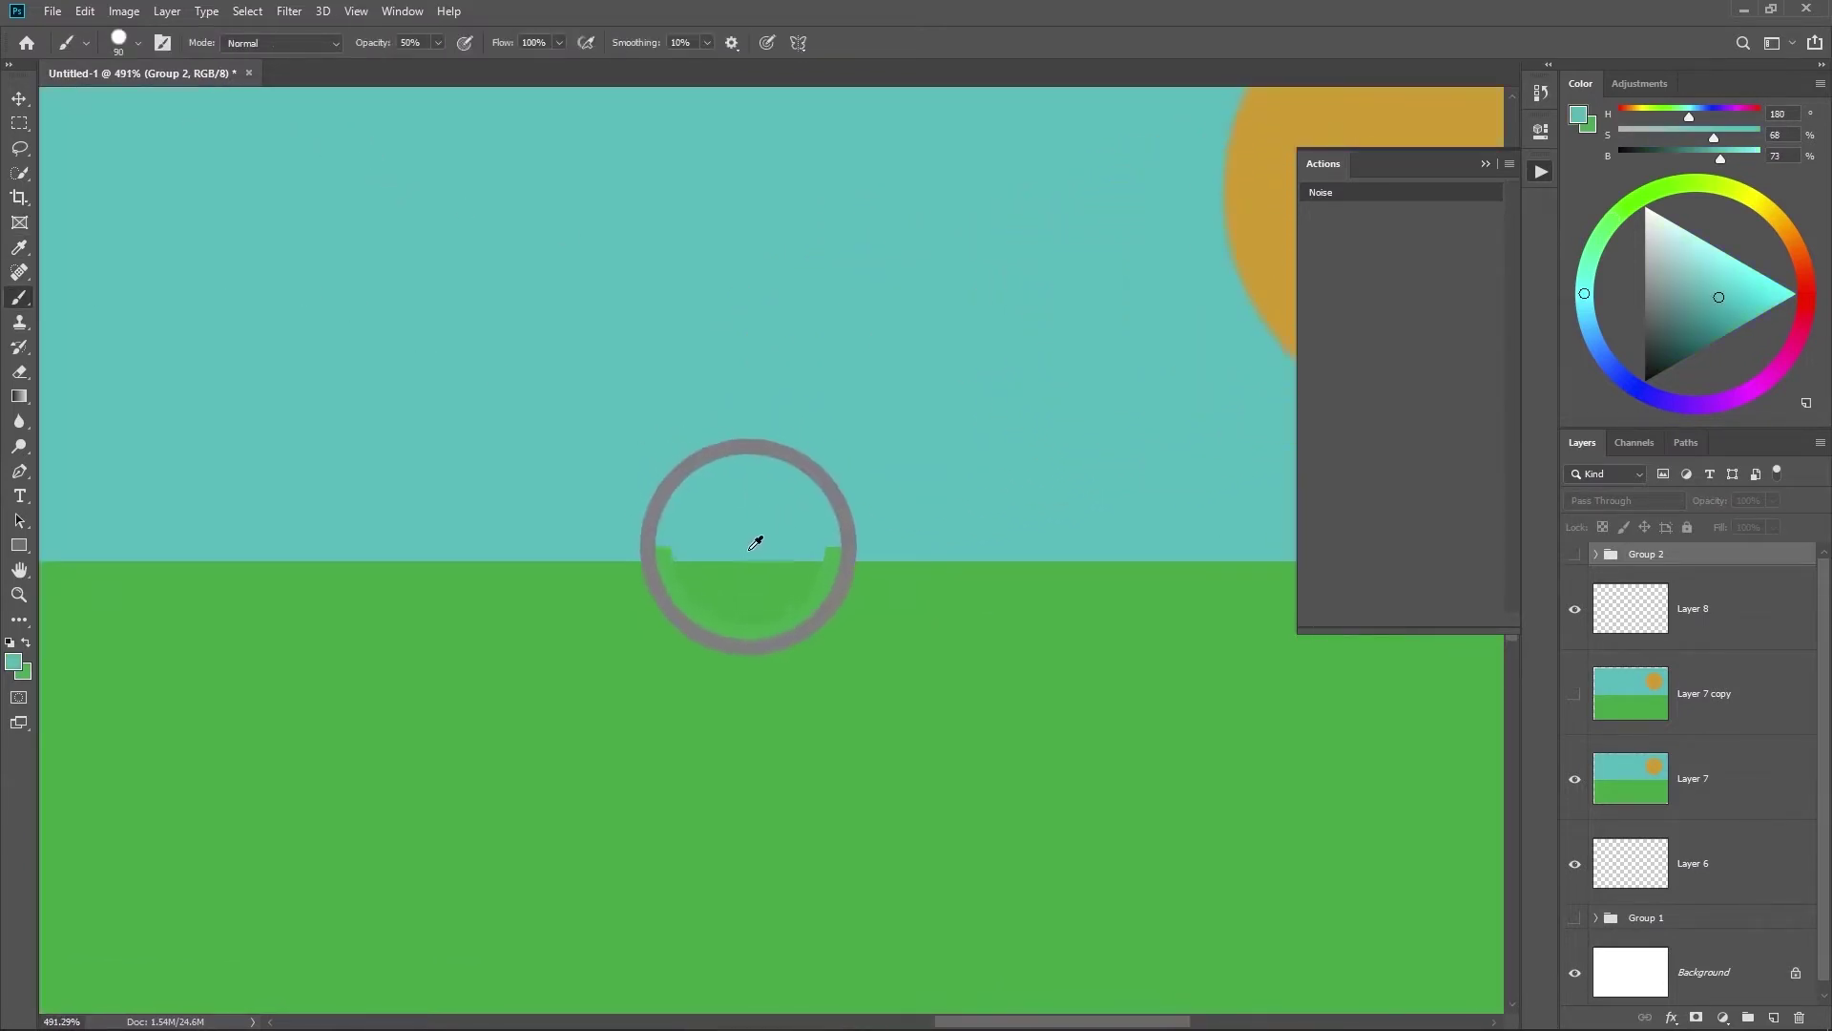
mouse_move(755, 542)
left_mouse_down()
mouse_move(754, 581)
mouse_move(757, 542)
left_mouse_up()
key("ctrl+0")
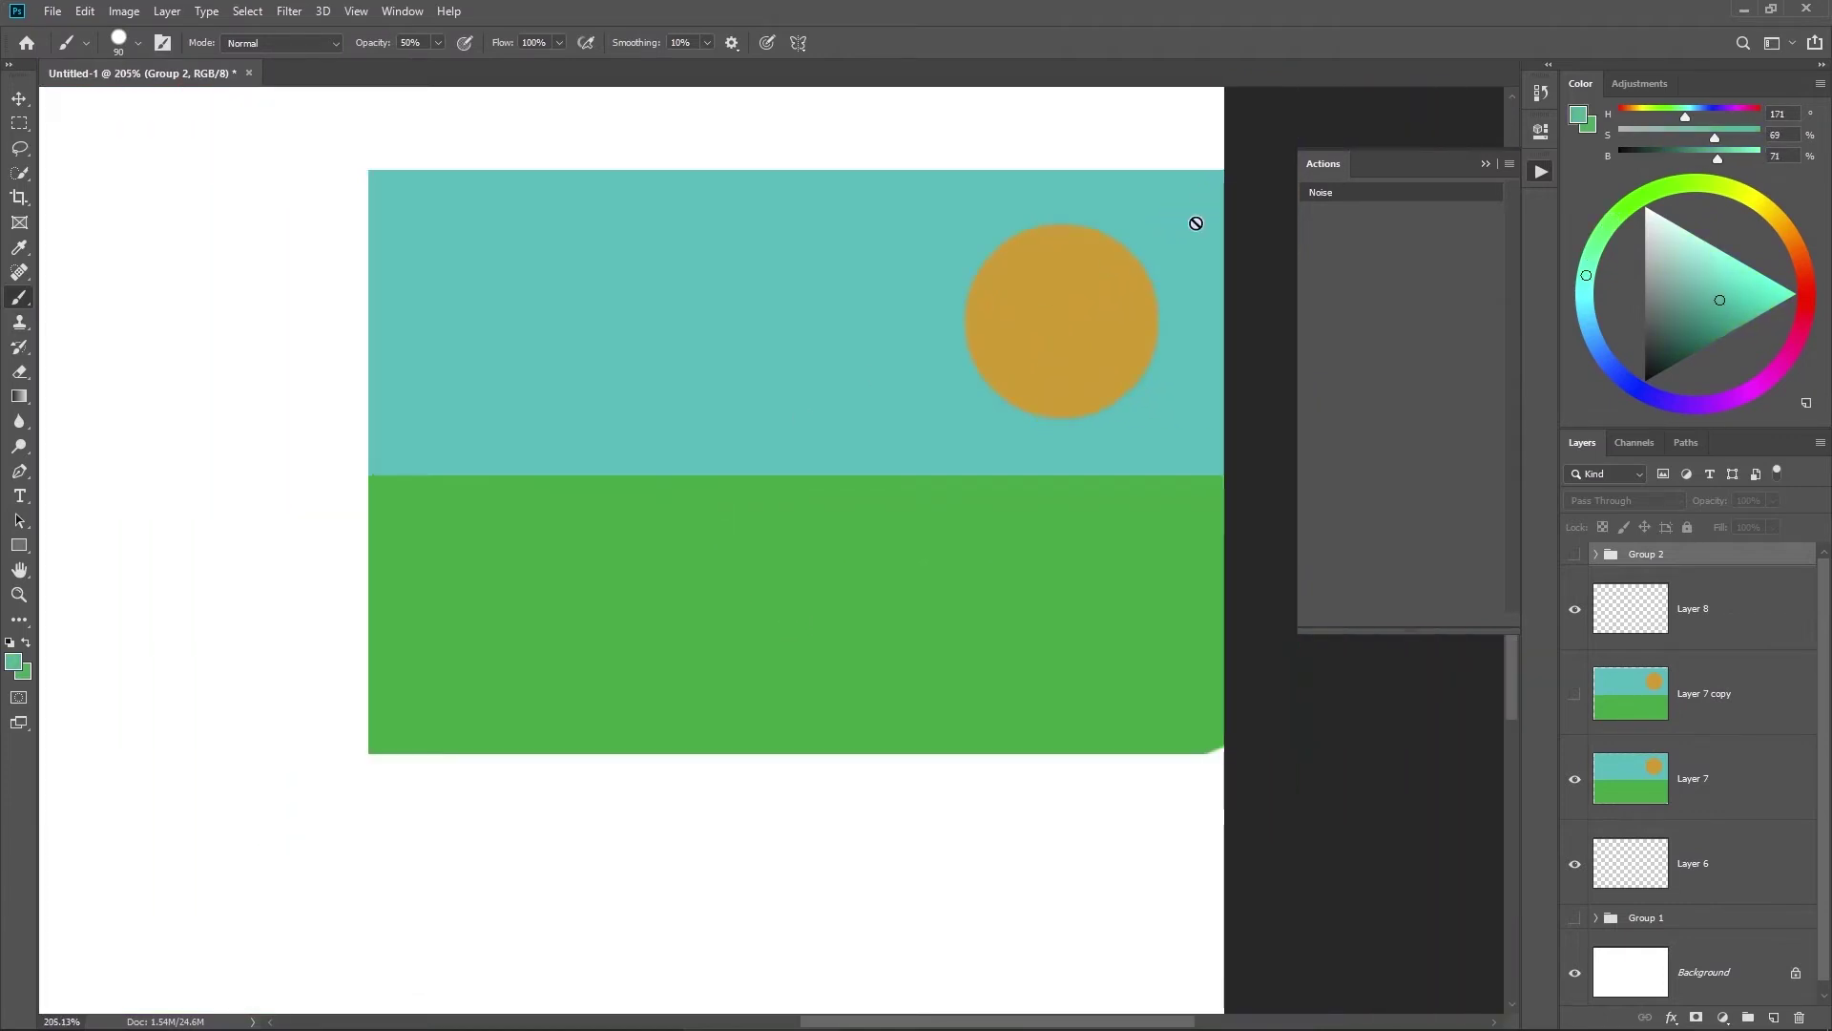
Step: Turn off Button Mode for the actions and expand the Noise action's recorded commands
left_click(1509, 163)
left_click(1556, 170)
left_click(1363, 209)
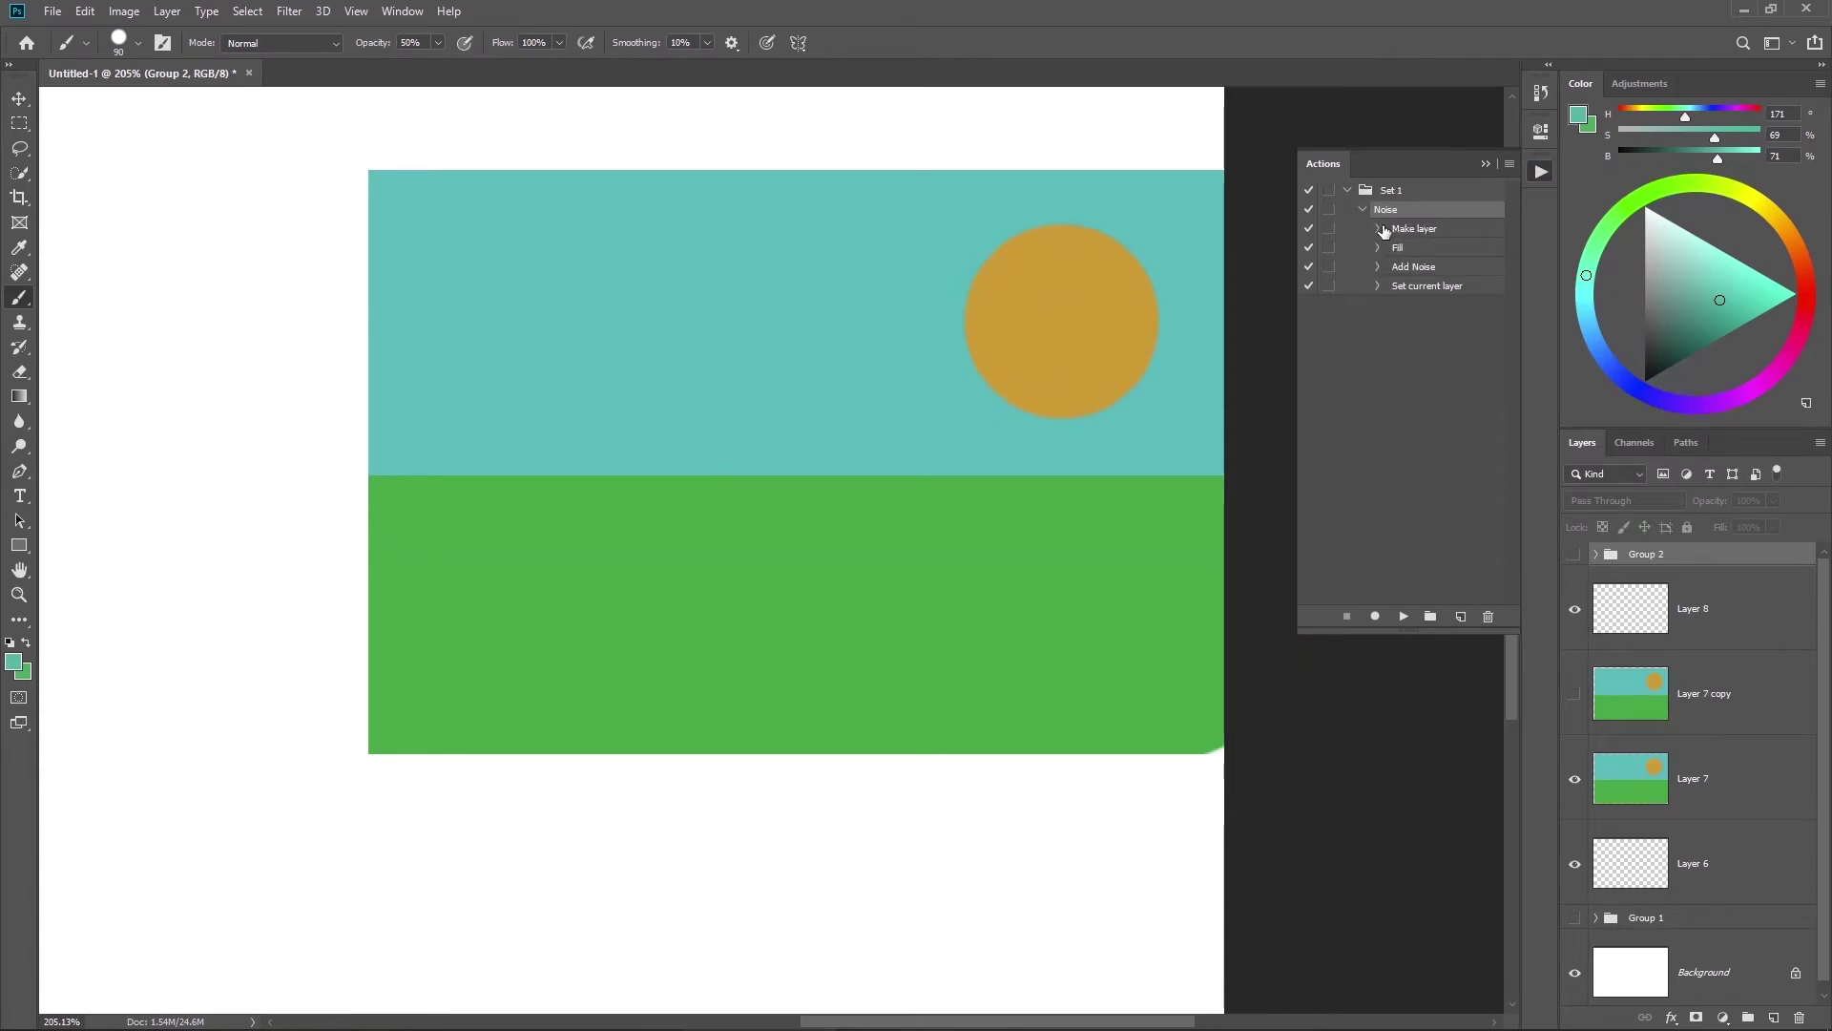
Step: Expand the Noise action's Fill command, collapse the actions list and set the brush opacity to 100%
left_click(1379, 249)
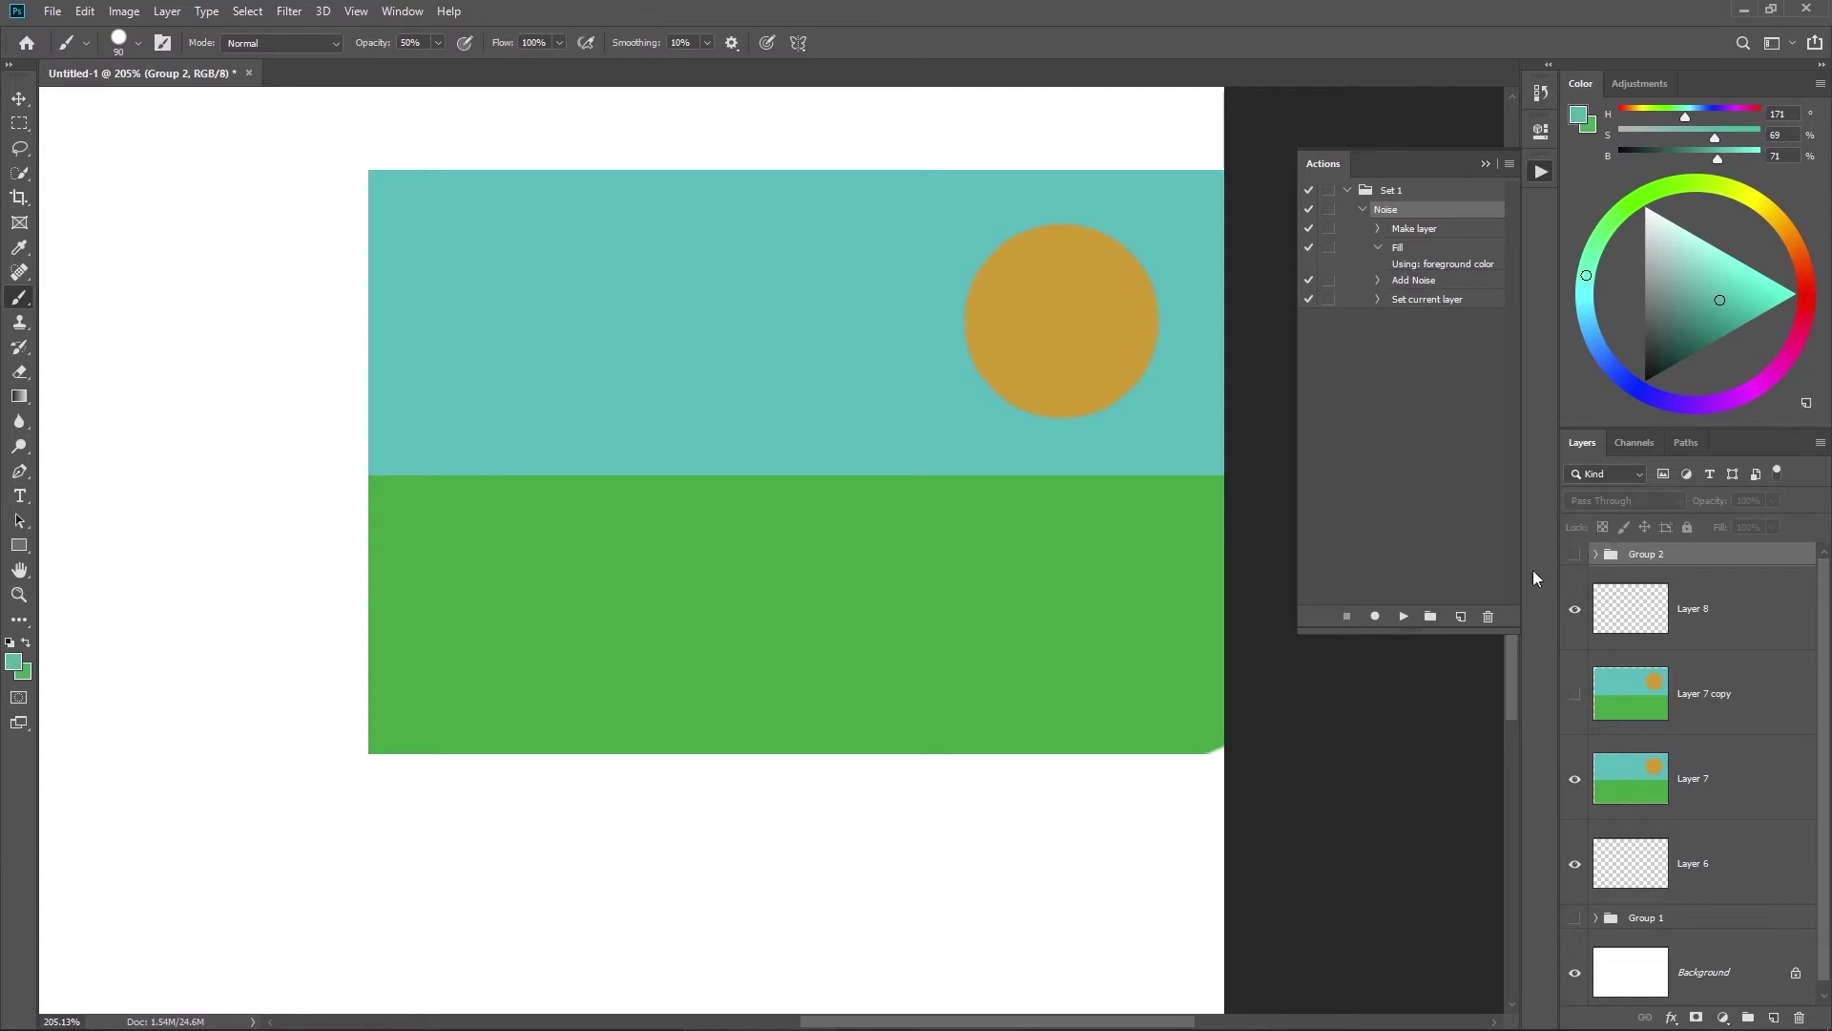
left_click_drag(851, 578, 1154, 568)
key("0")
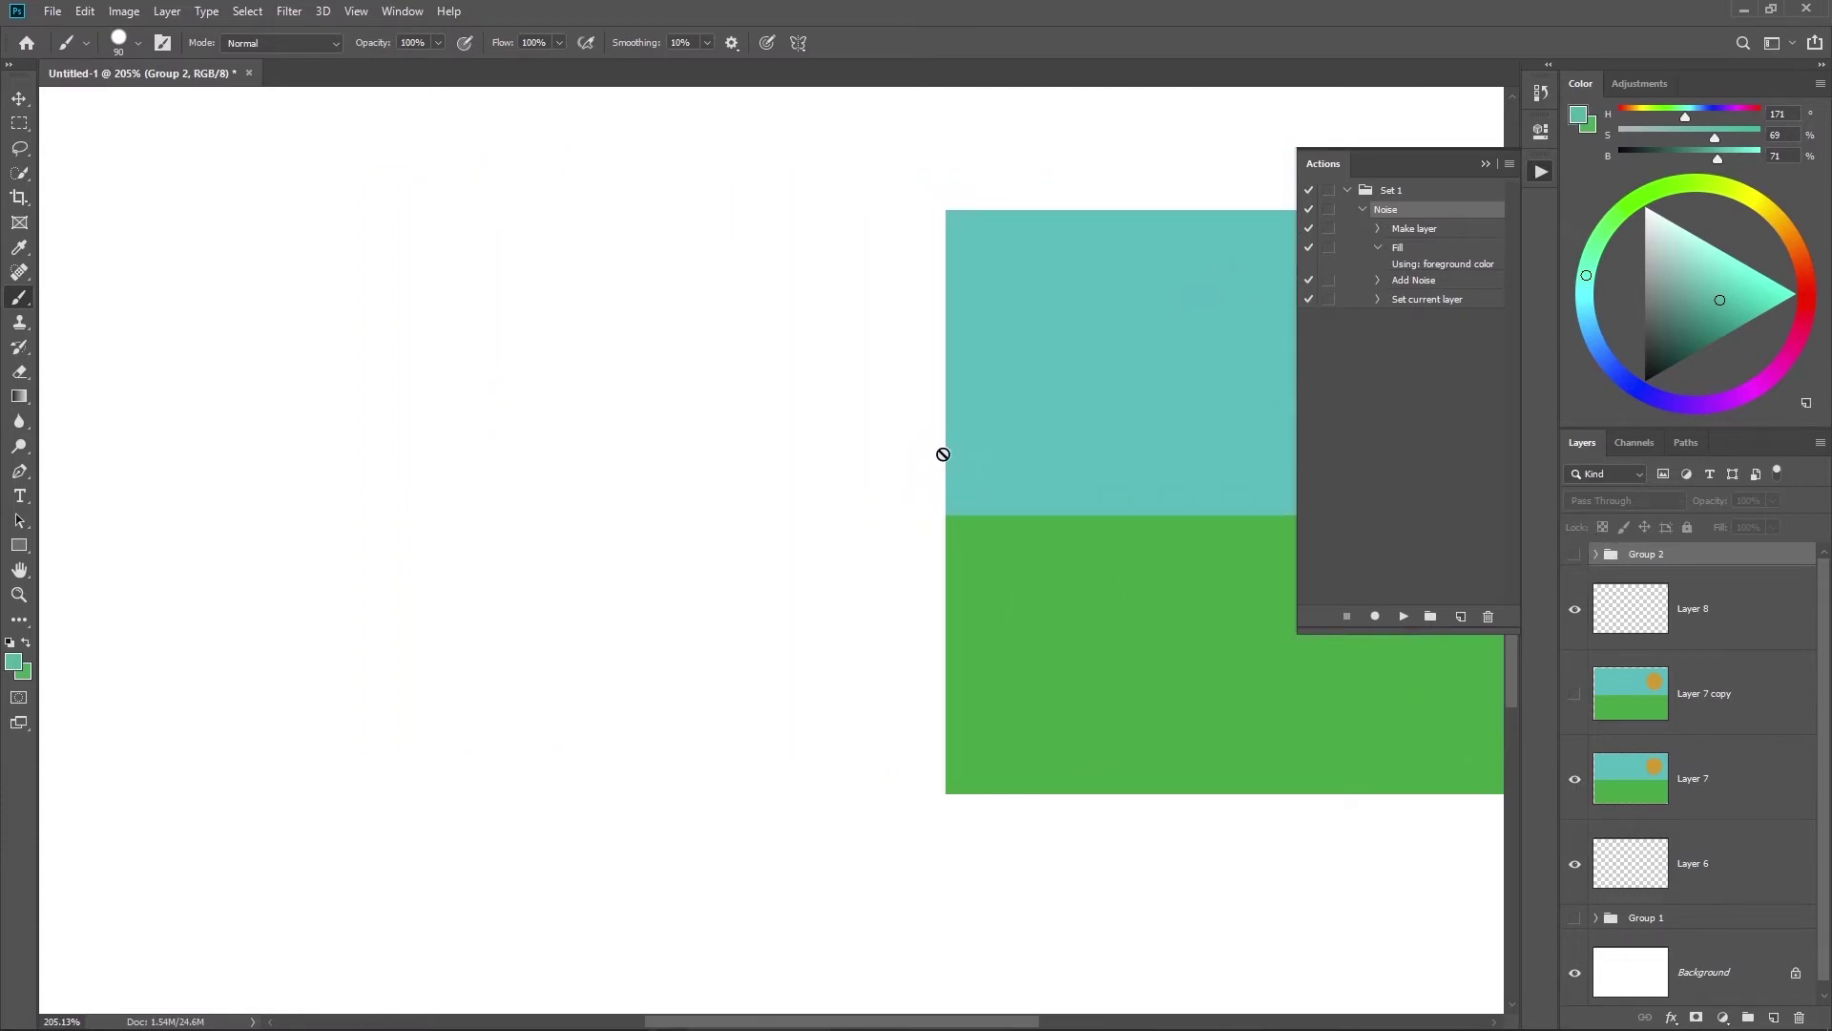
scroll(793, 426, "down", 2)
left_click(1541, 176)
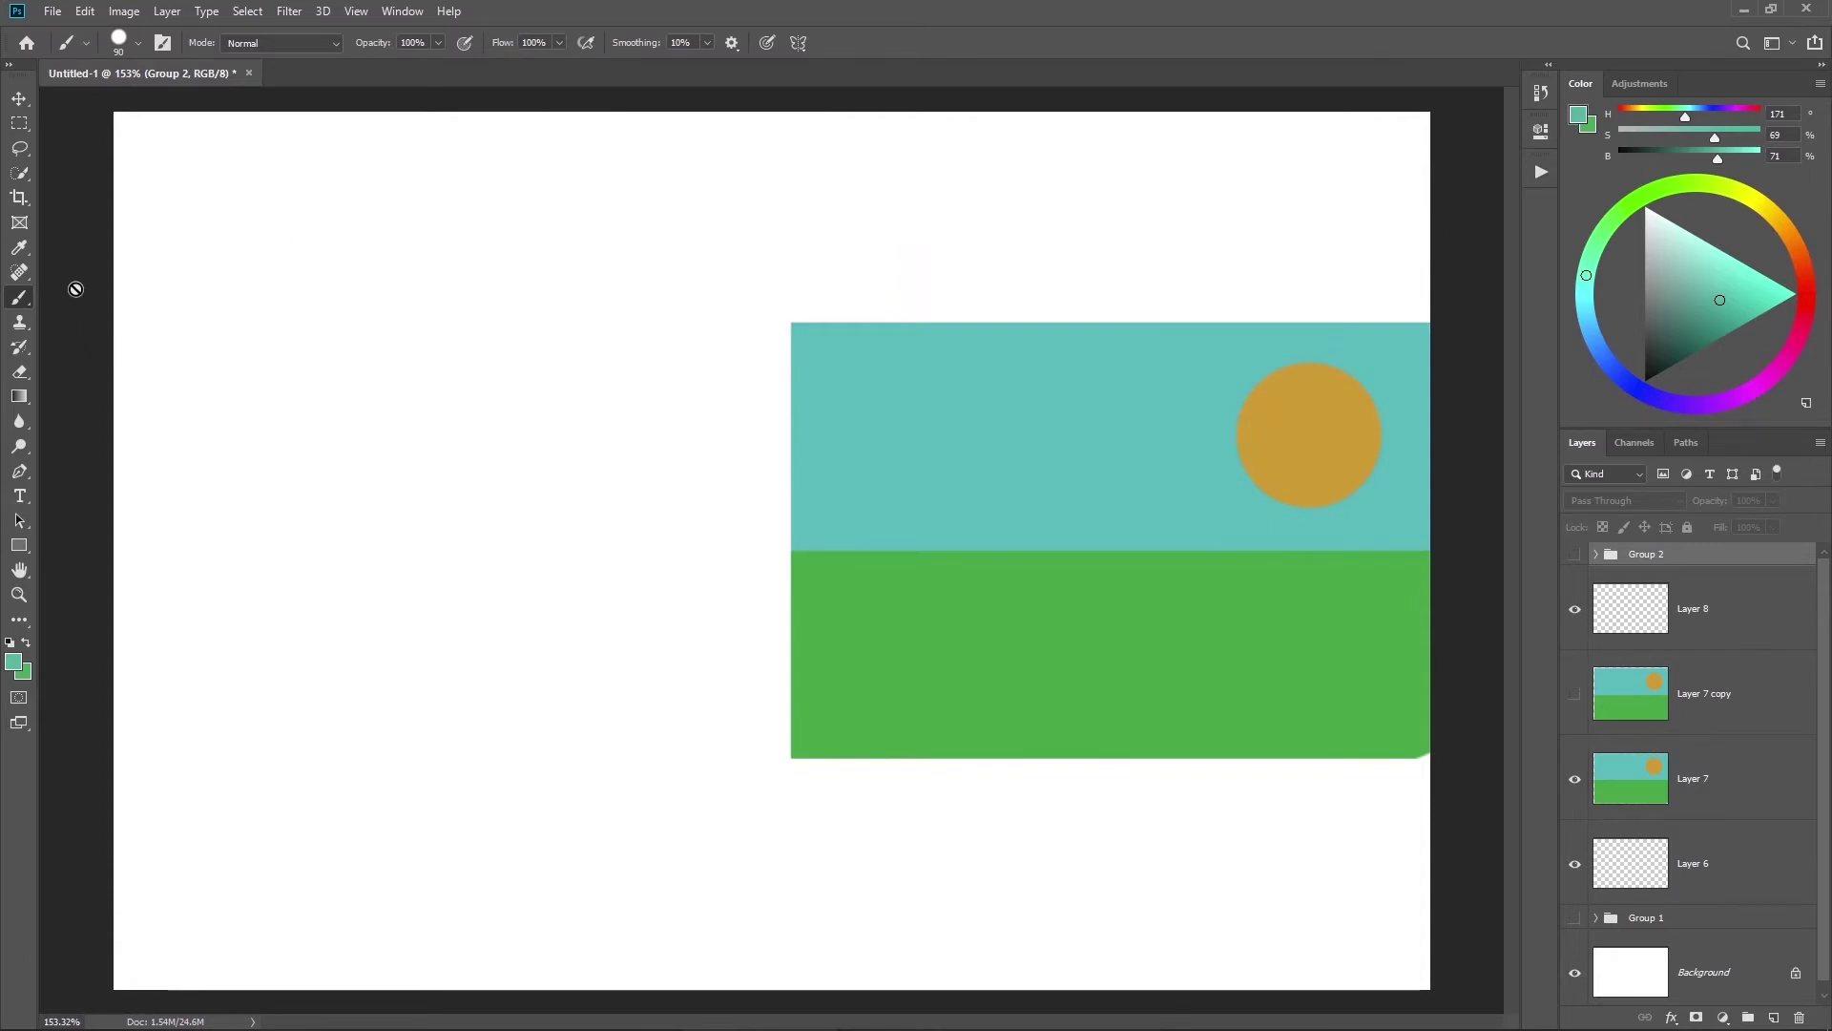
Step: Open the toolbar customisation and look through its full tool list, from the Move Tool down to the Zoom Tool
key("g")
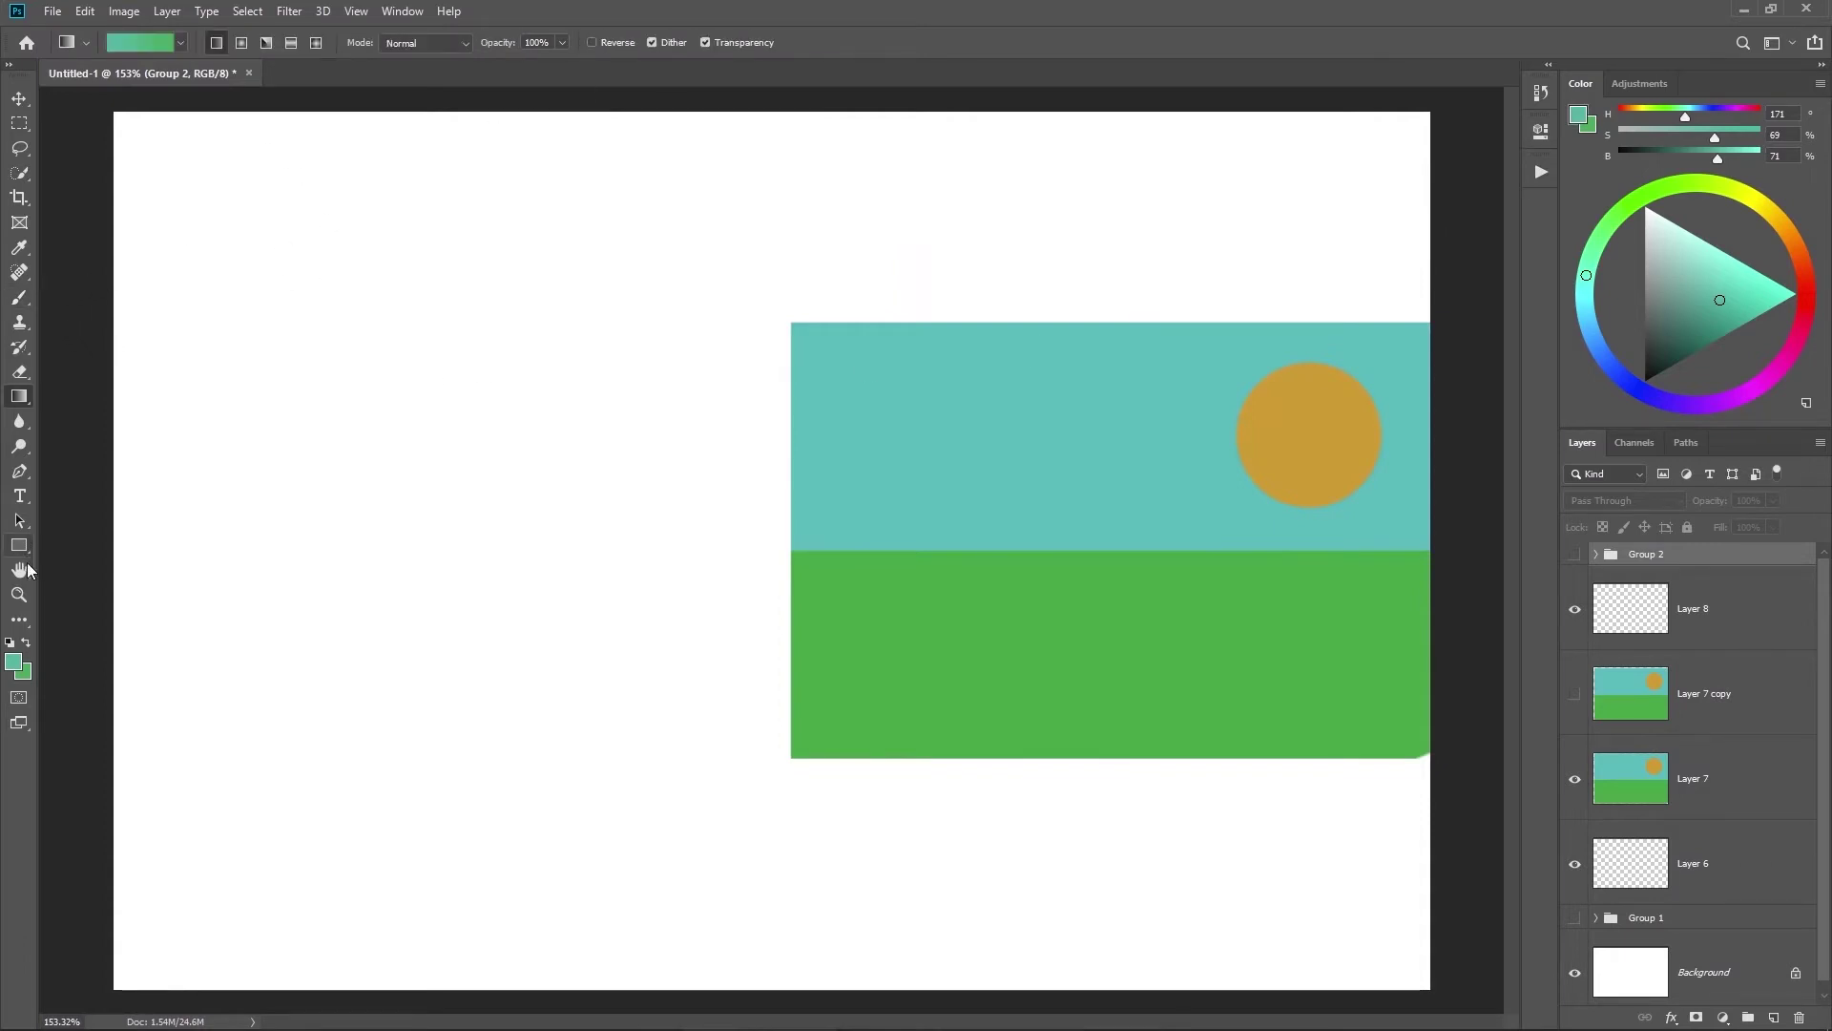
left_click(21, 620)
left_click(30, 625)
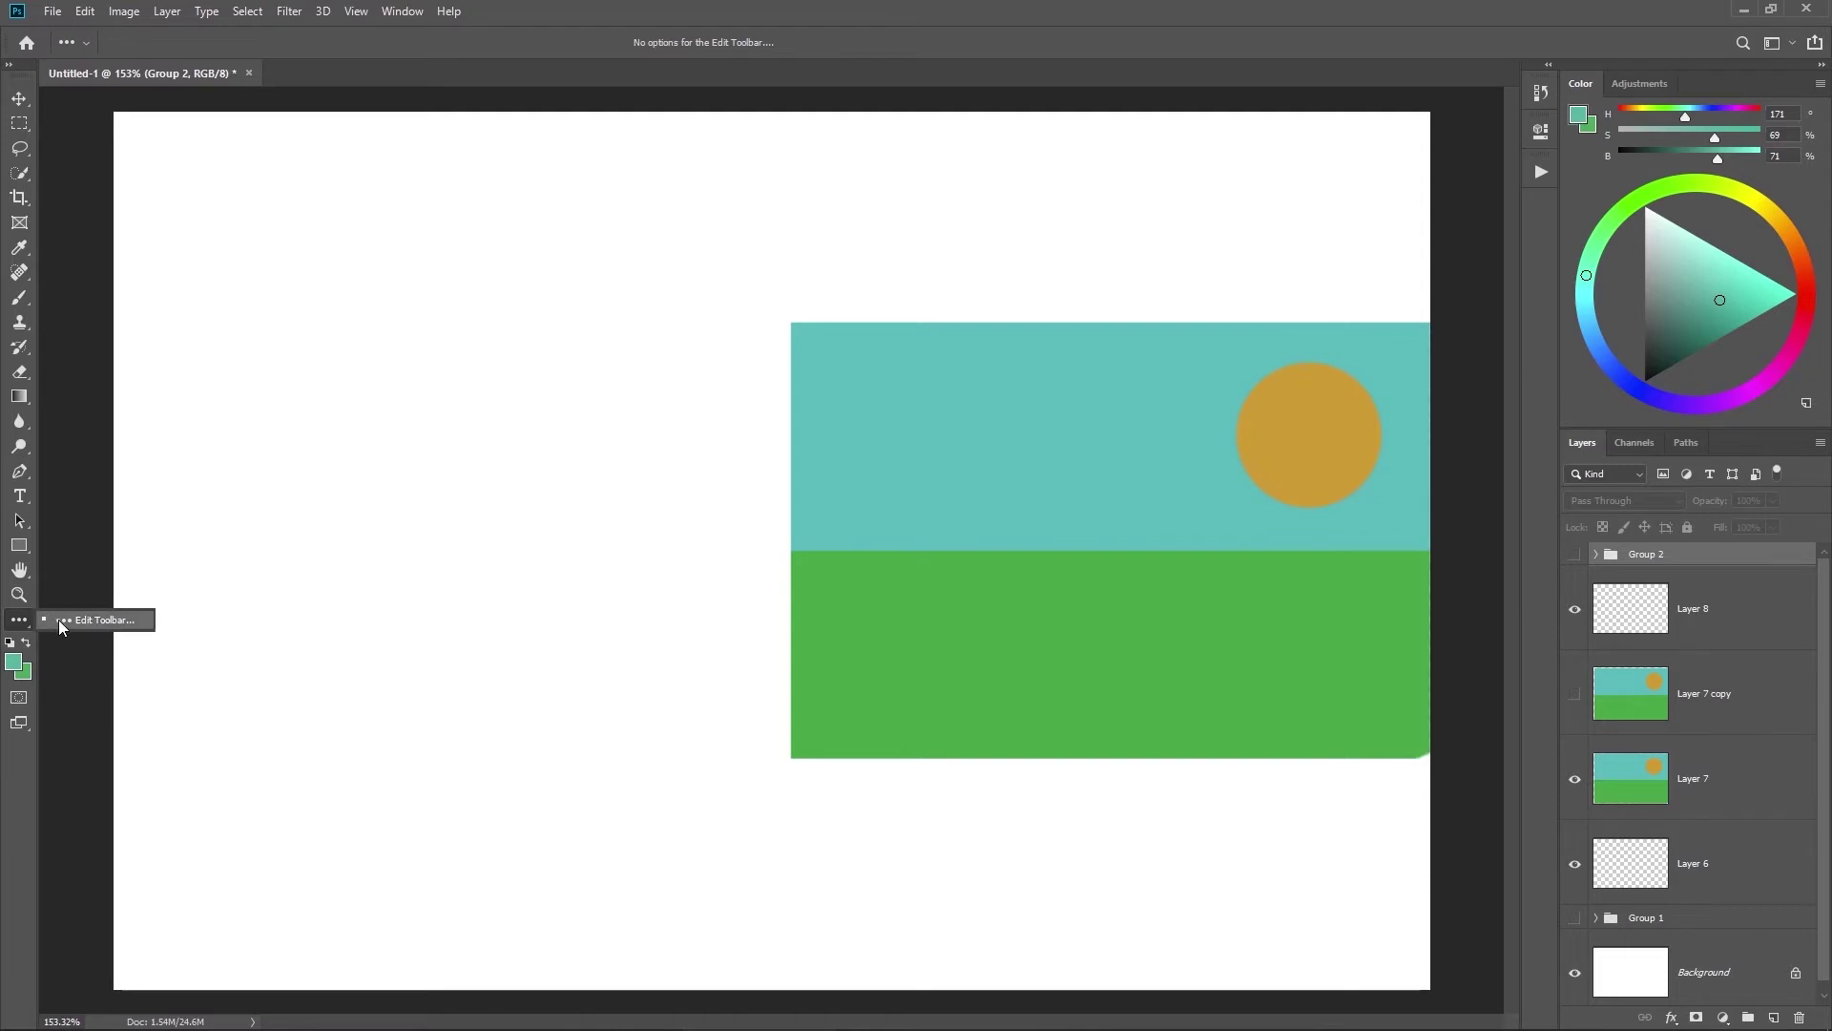
left_click(94, 621)
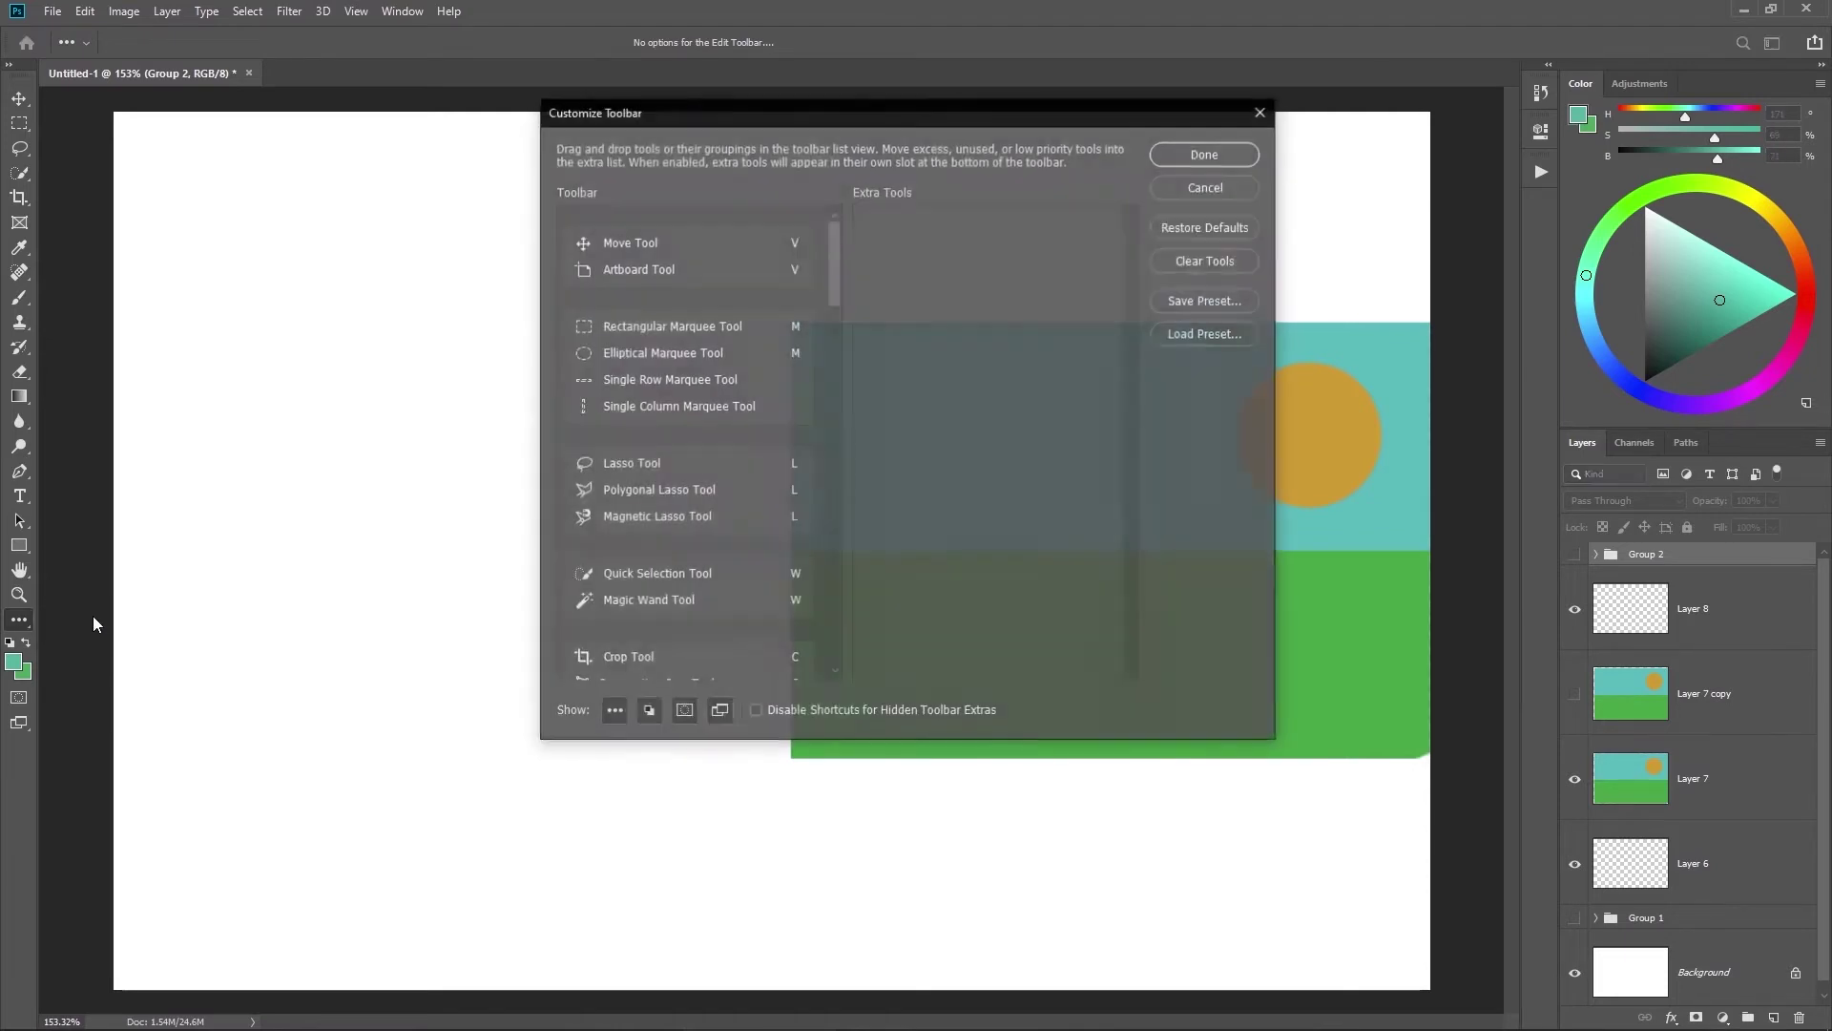
left_click_drag(834, 233, 830, 622)
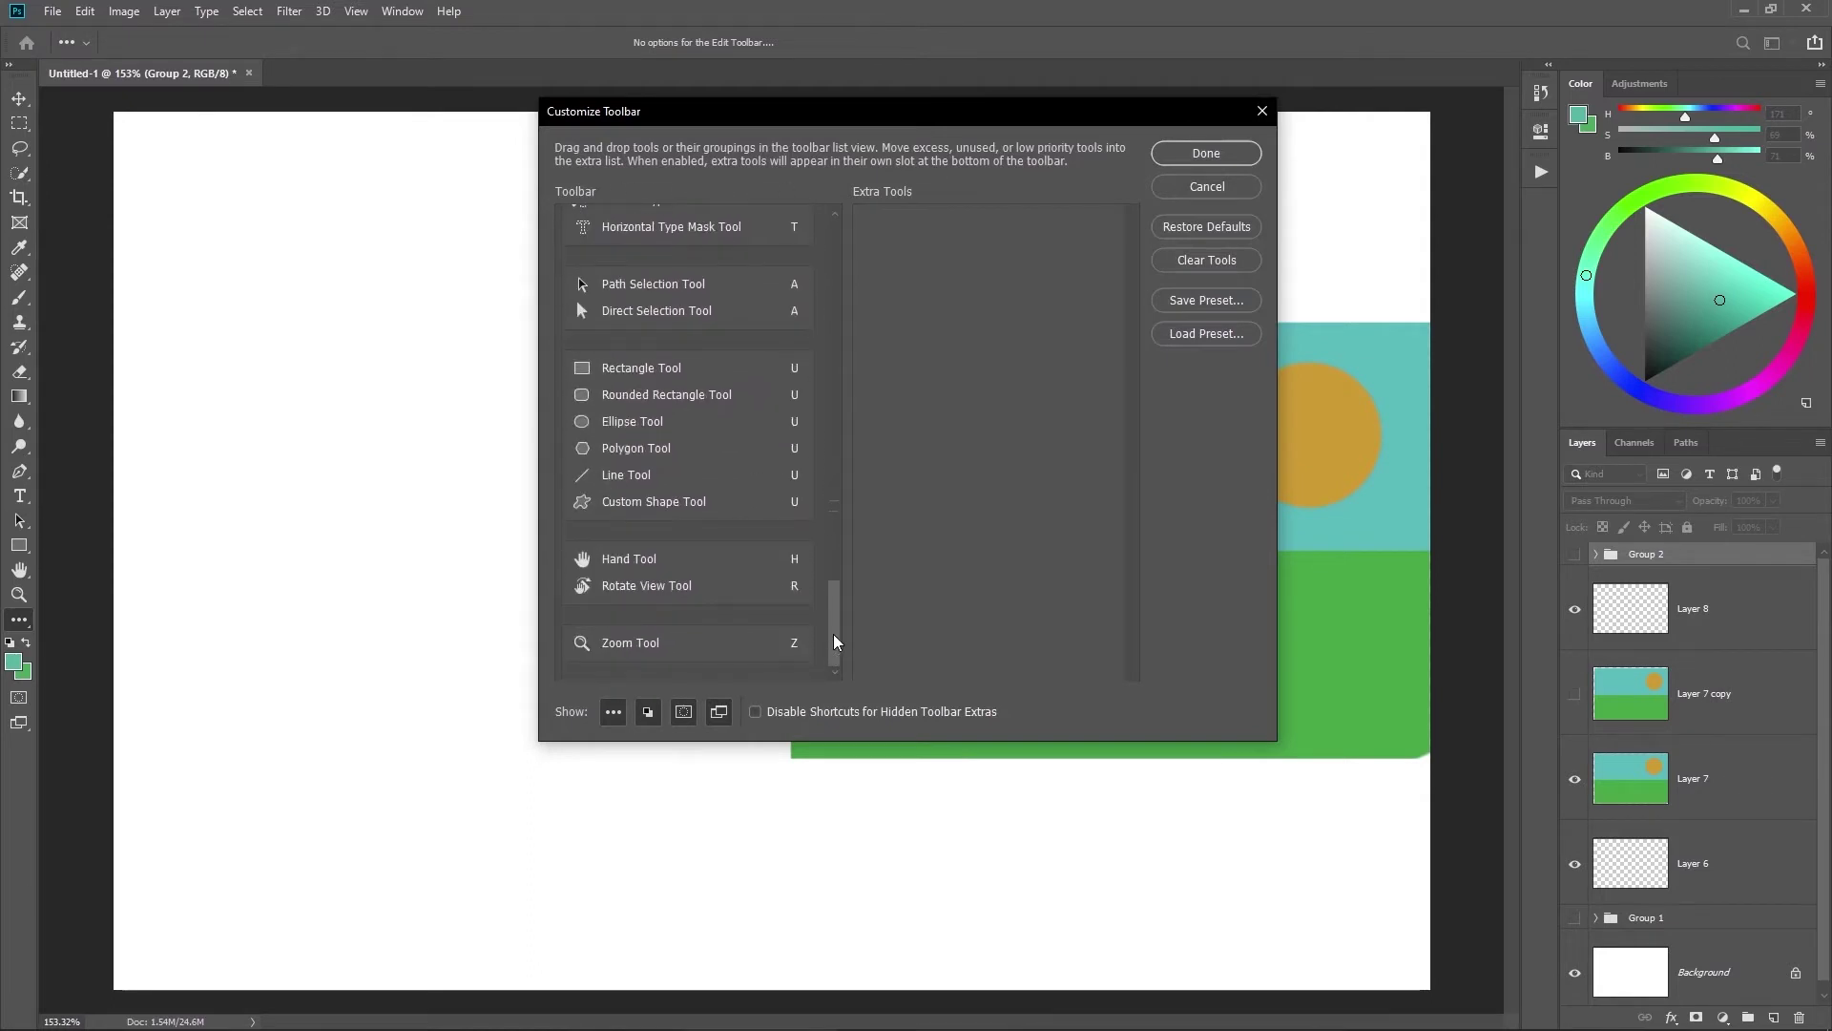
scroll(844, 581, "up", 5)
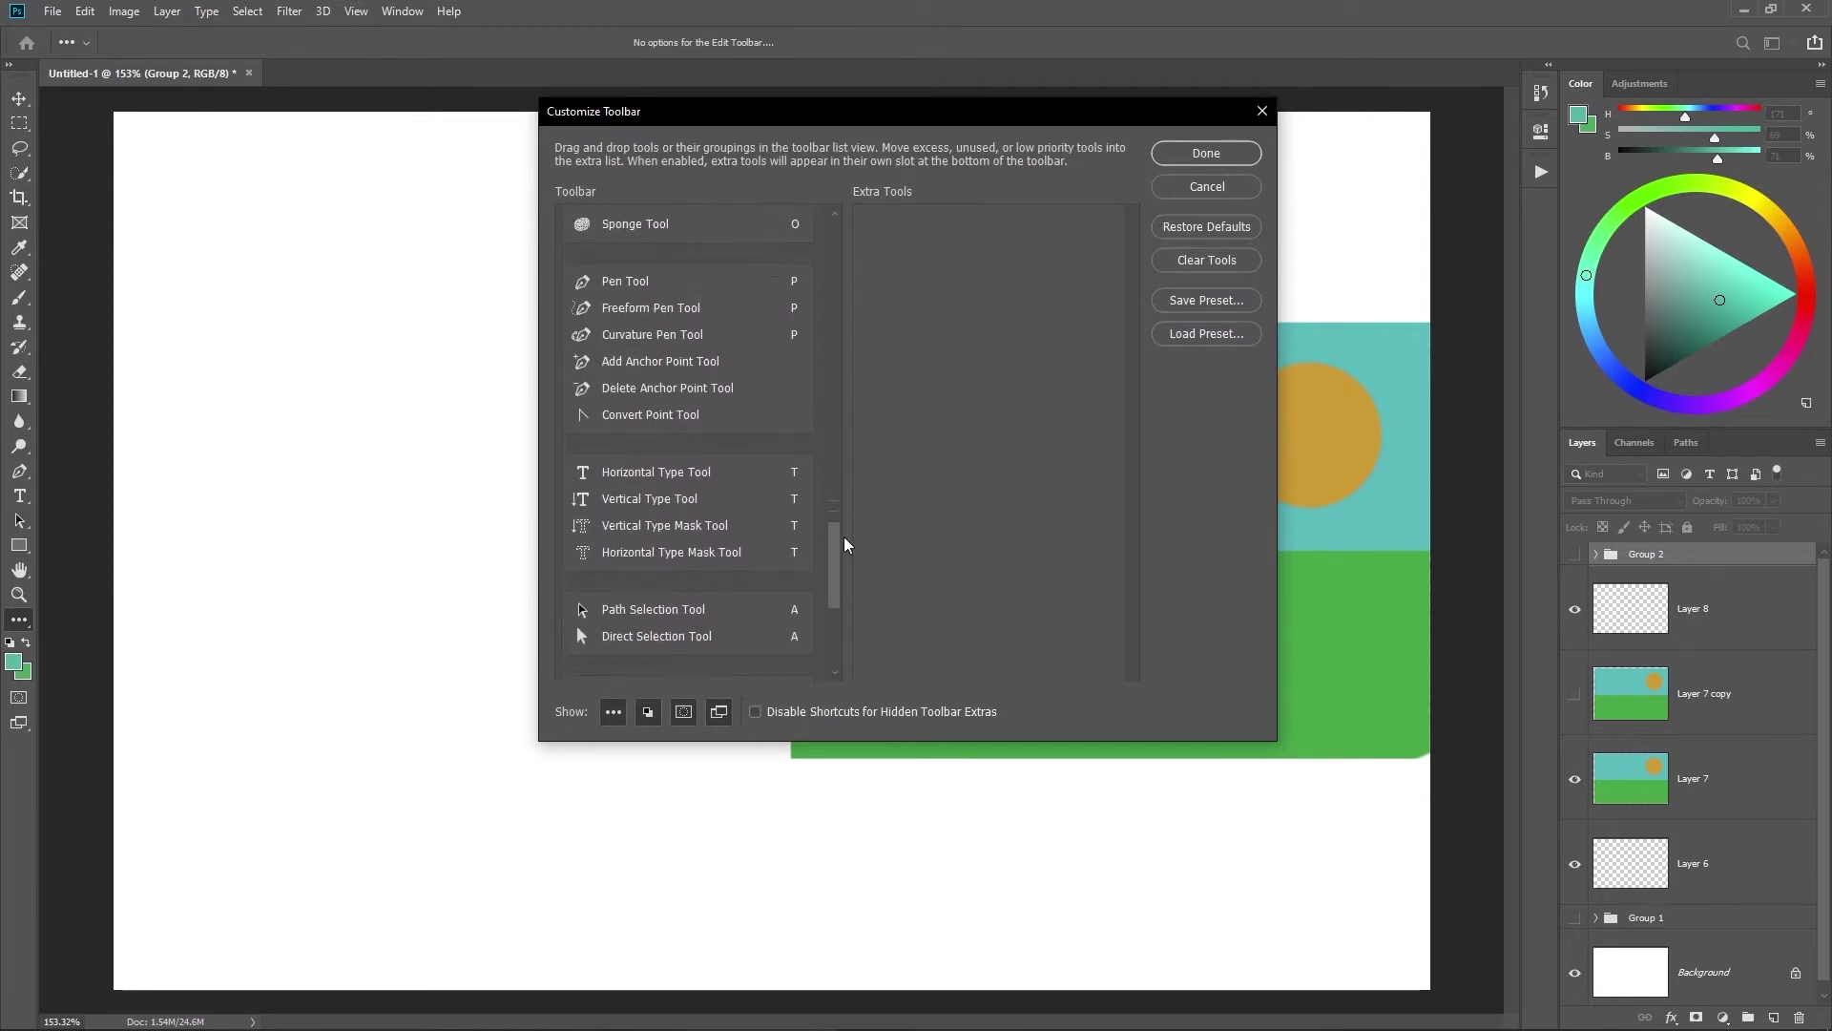
mouse_move(843, 537)
left_mouse_down()
mouse_move(828, 243)
mouse_move(849, 163)
left_mouse_up()
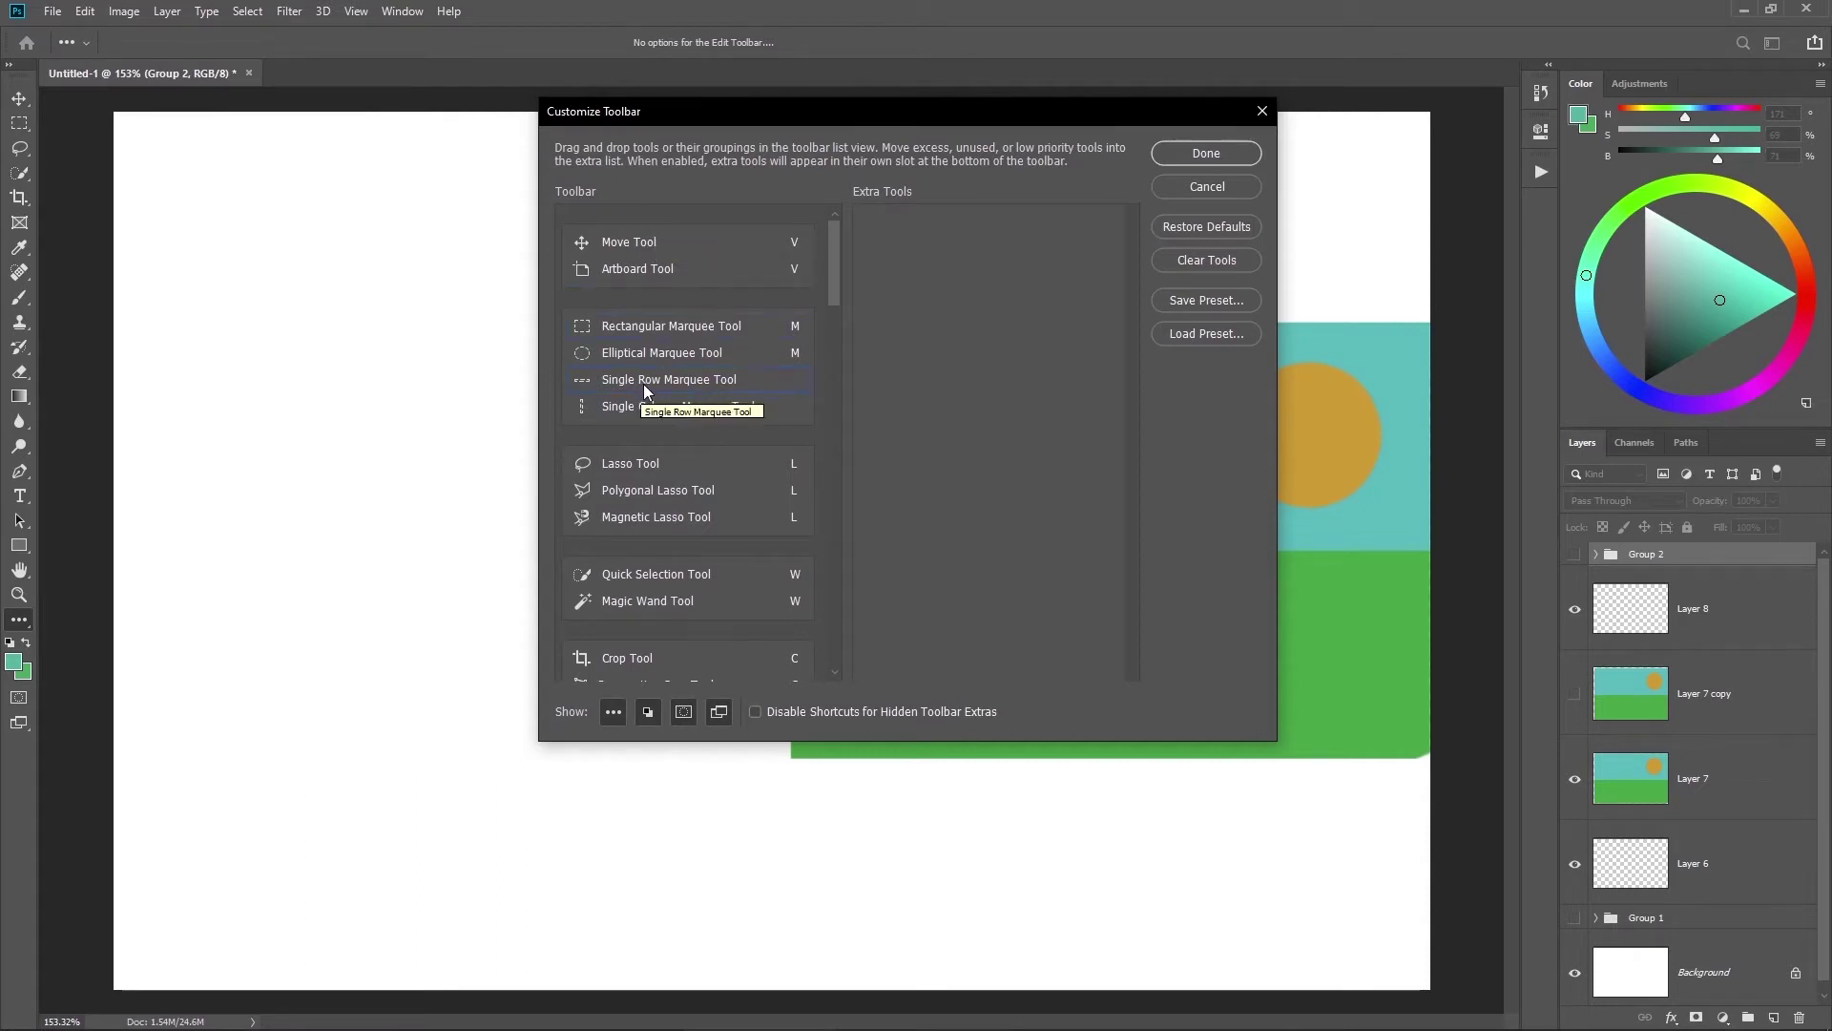
Step: Move the Single Row Marquee, Single Column Marquee and Magnetic Lasso tools to the extra tools
left_click_drag(643, 382, 940, 350)
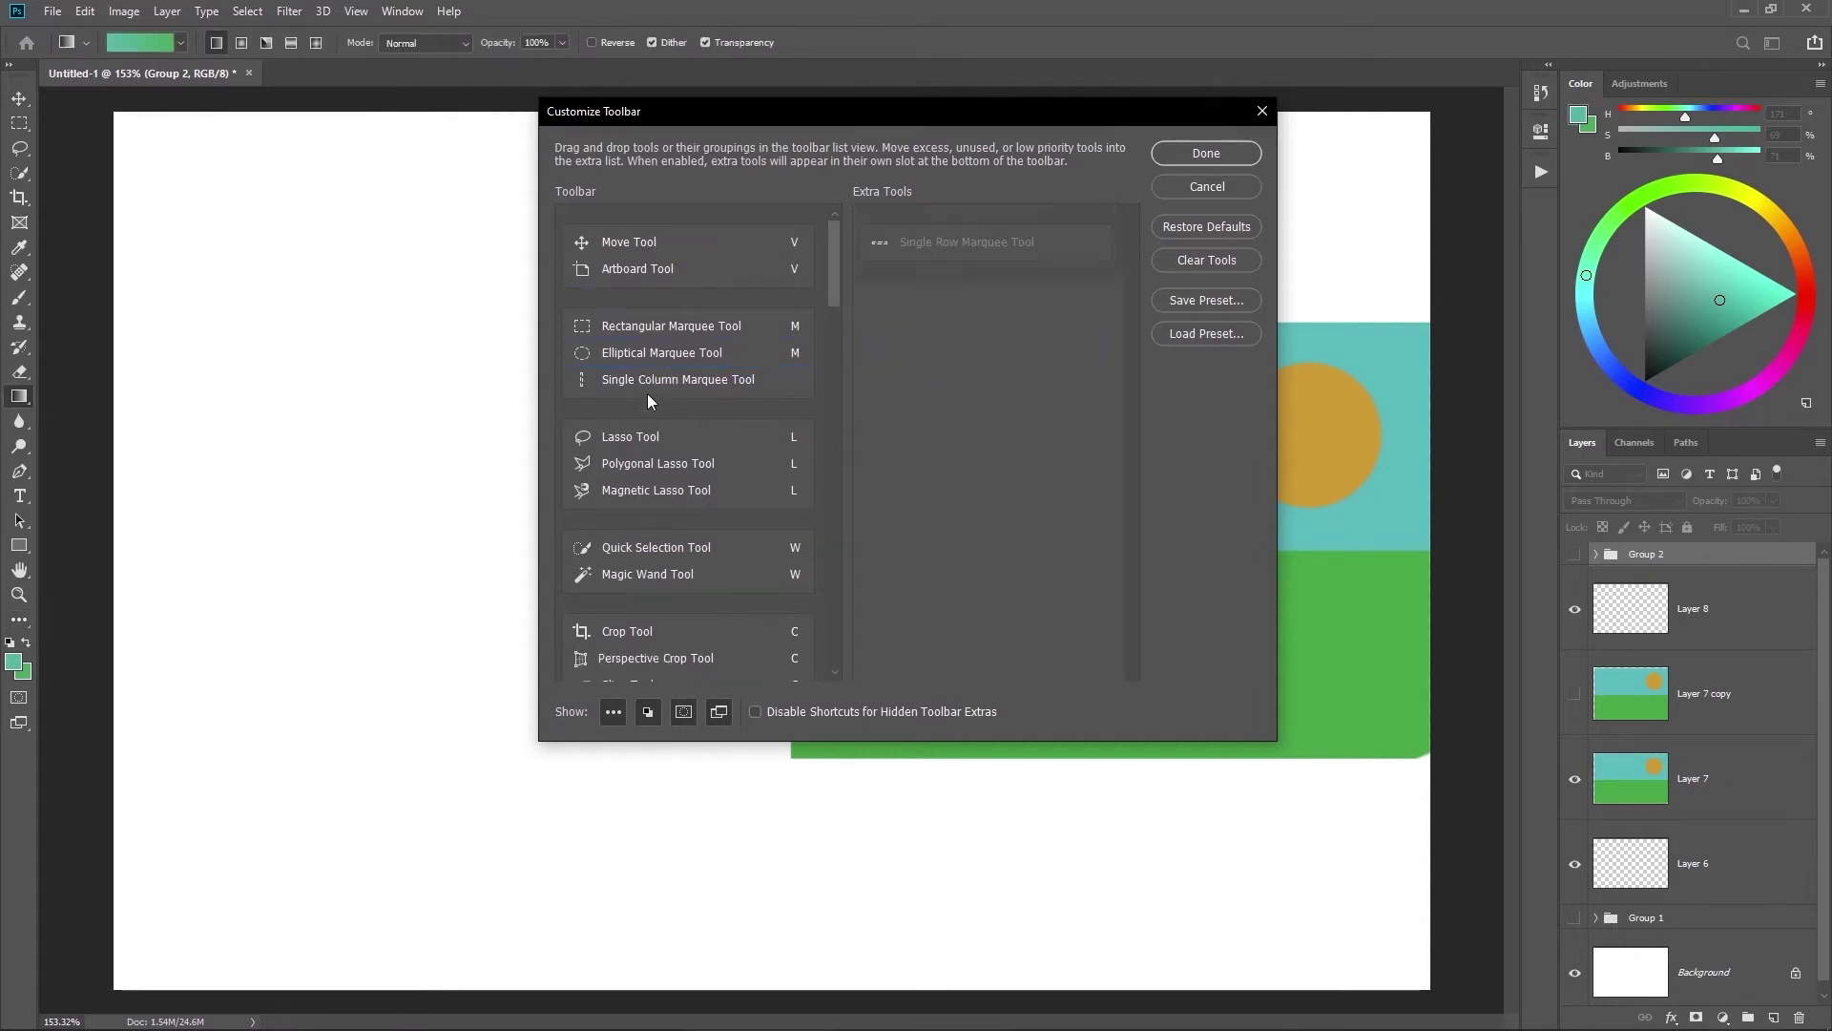
left_click_drag(654, 382, 911, 340)
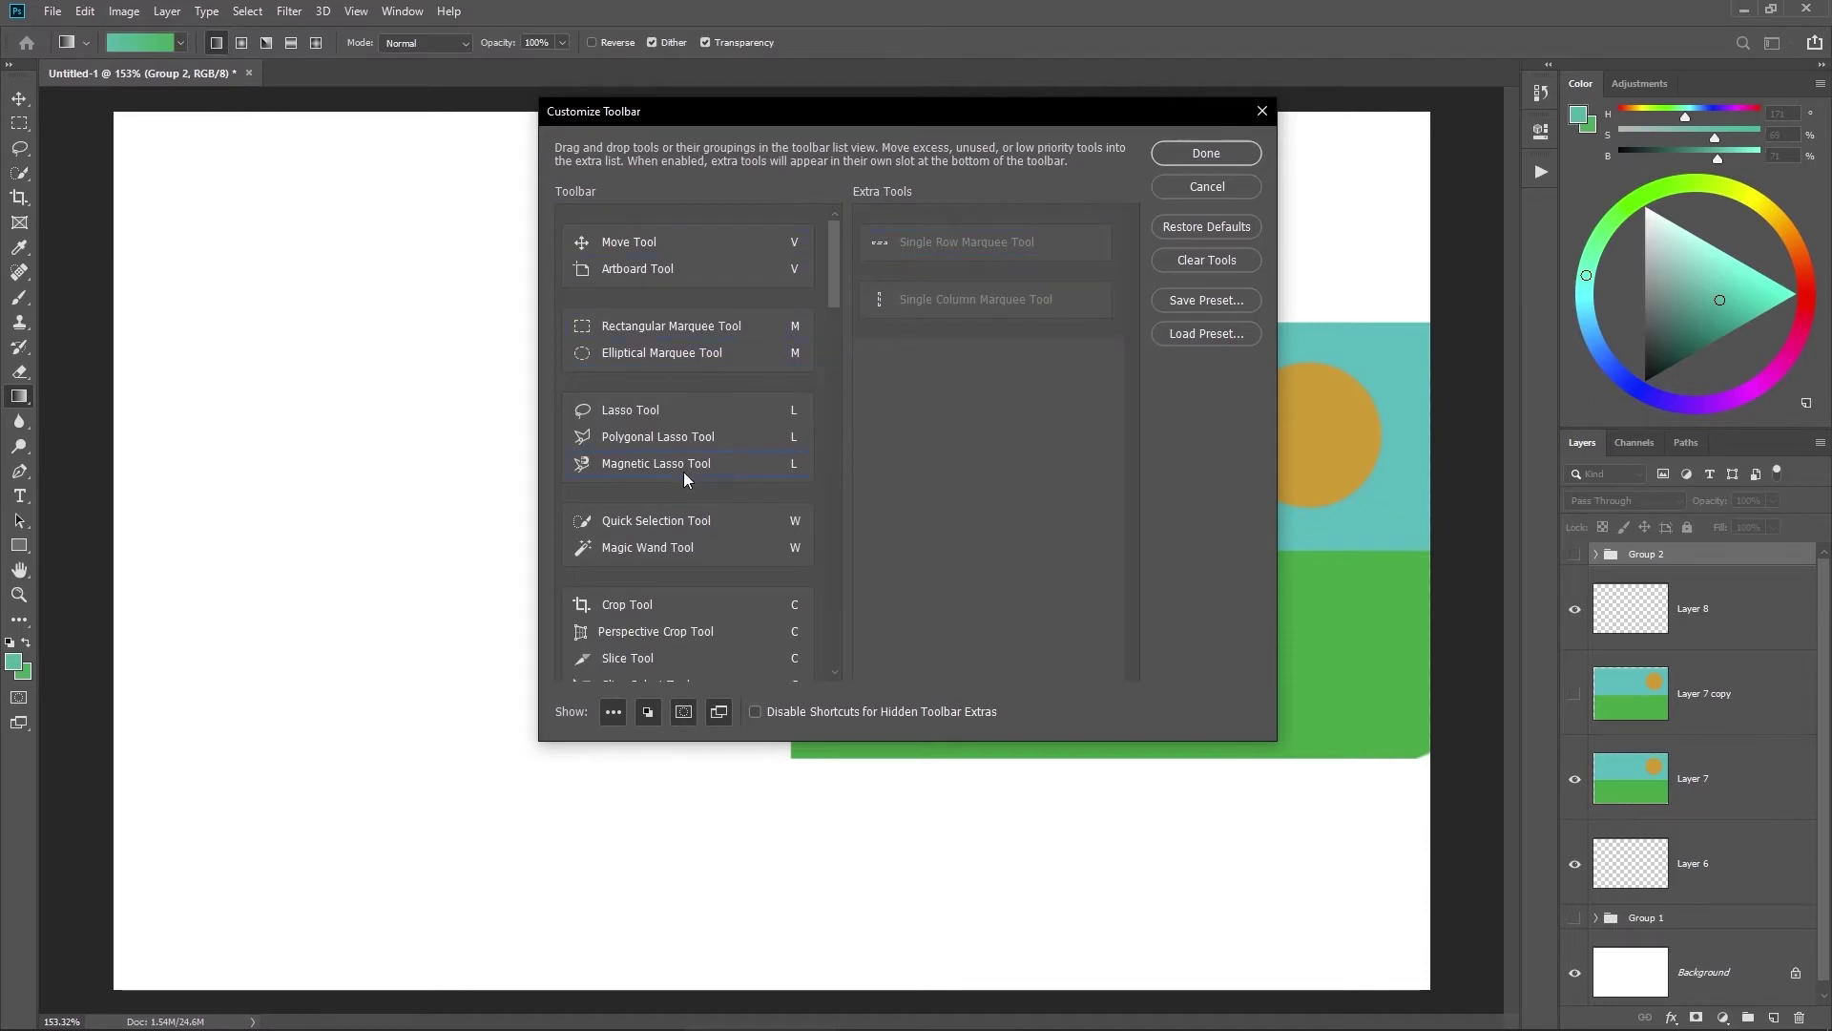
mouse_move(683, 472)
left_mouse_down()
mouse_move(764, 462)
mouse_move(1004, 353)
left_mouse_up()
Step: Move the Slice, Slice Select, Frame and 3D Material Eyedropper tools to the extra tools
left_click_drag(828, 263, 840, 306)
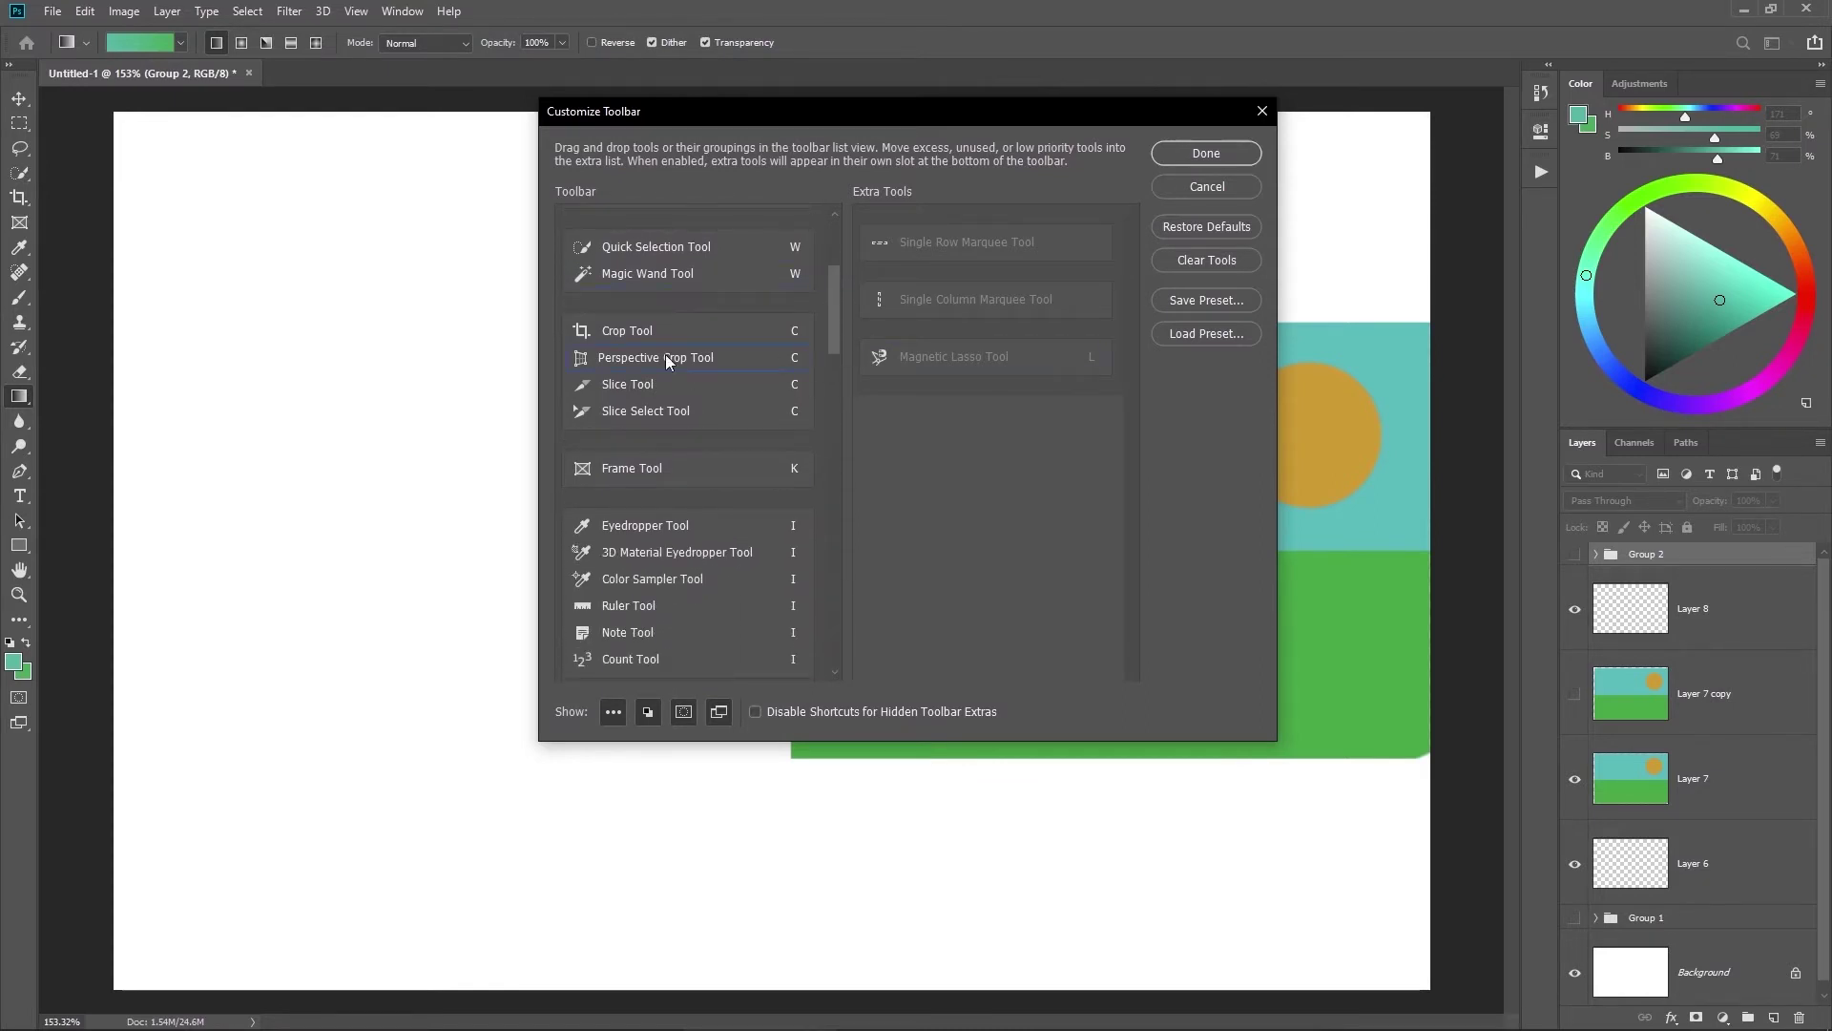
left_click_drag(662, 386, 902, 413)
left_click_drag(740, 395, 868, 445)
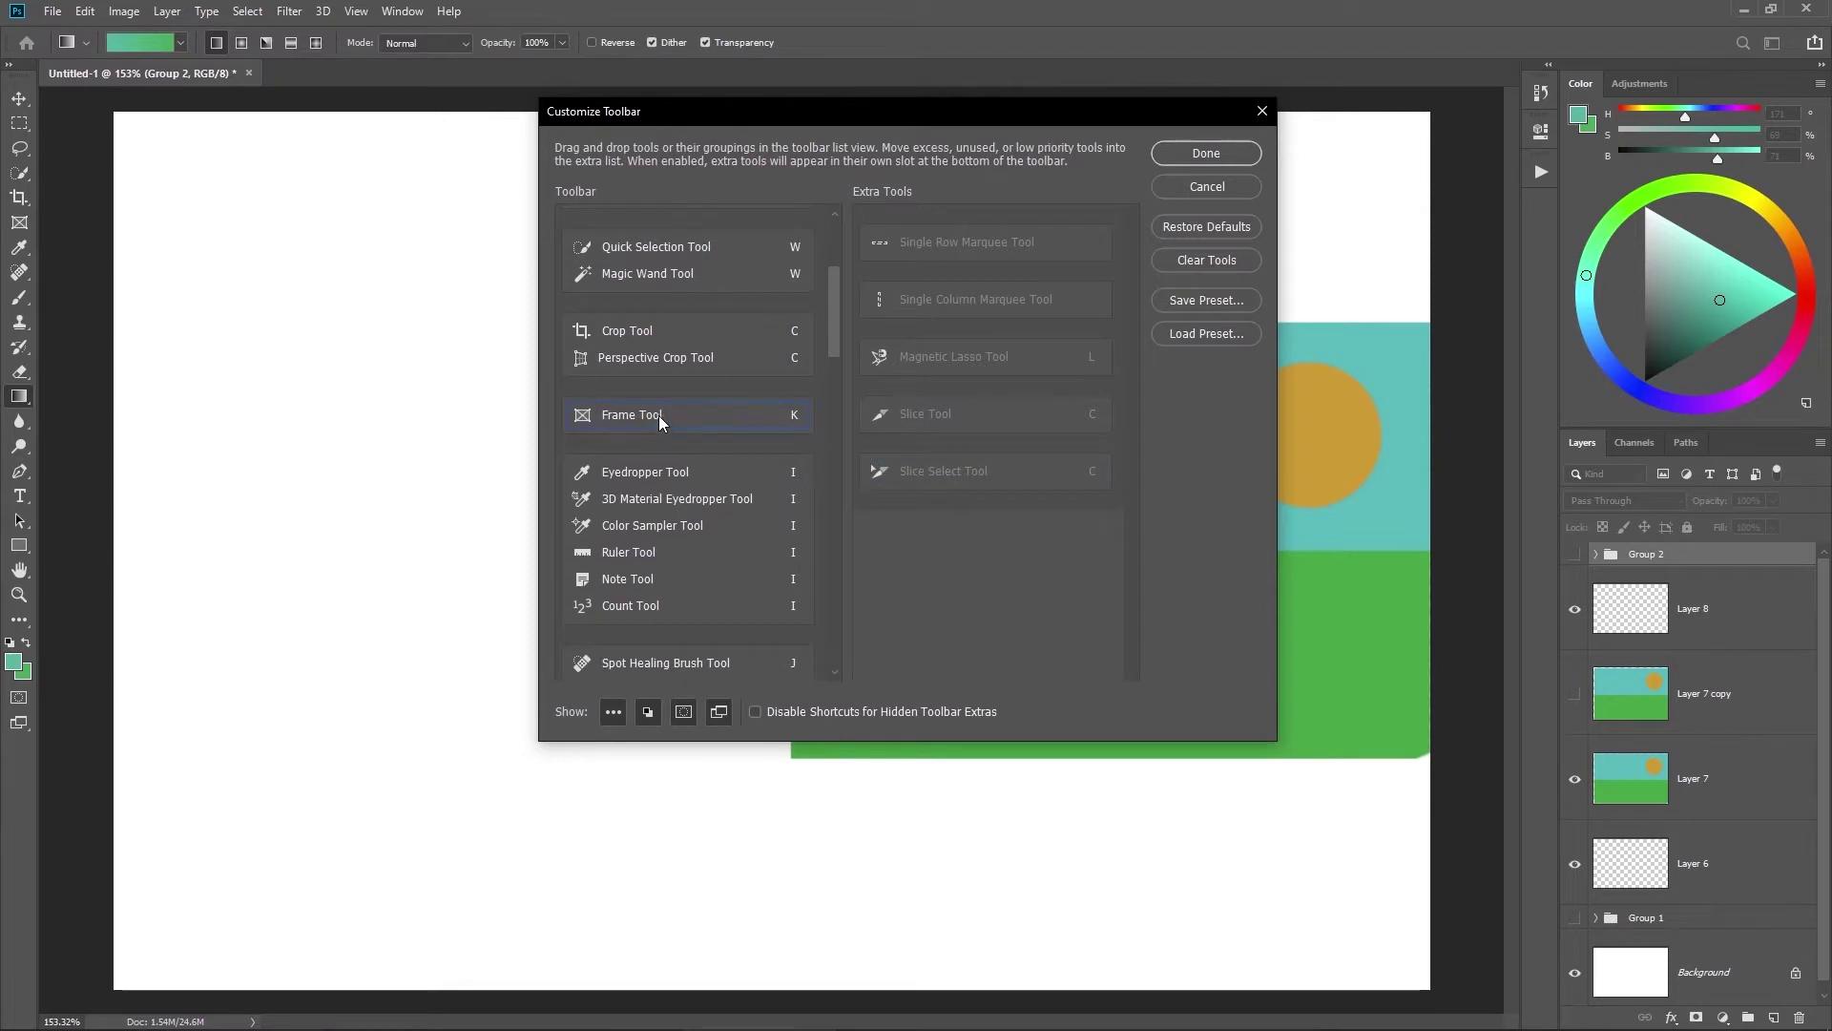
left_click_drag(659, 415, 905, 534)
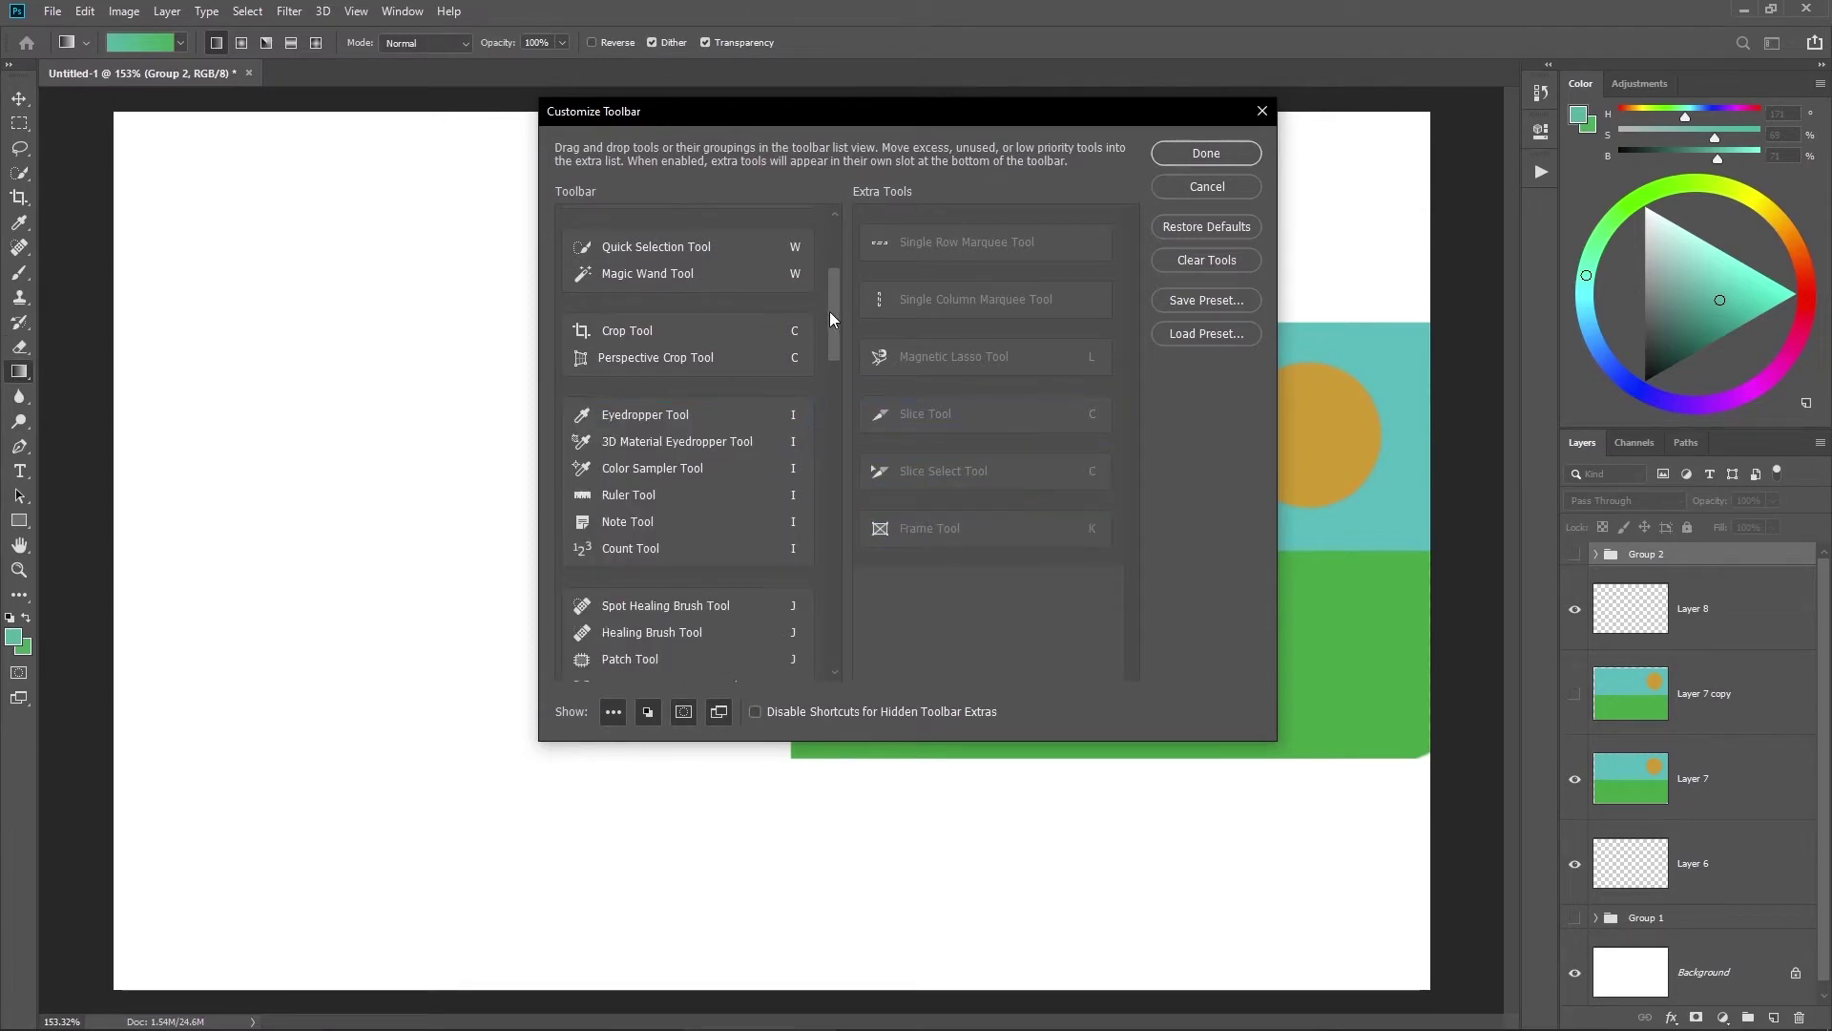
left_click_drag(829, 311, 916, 412)
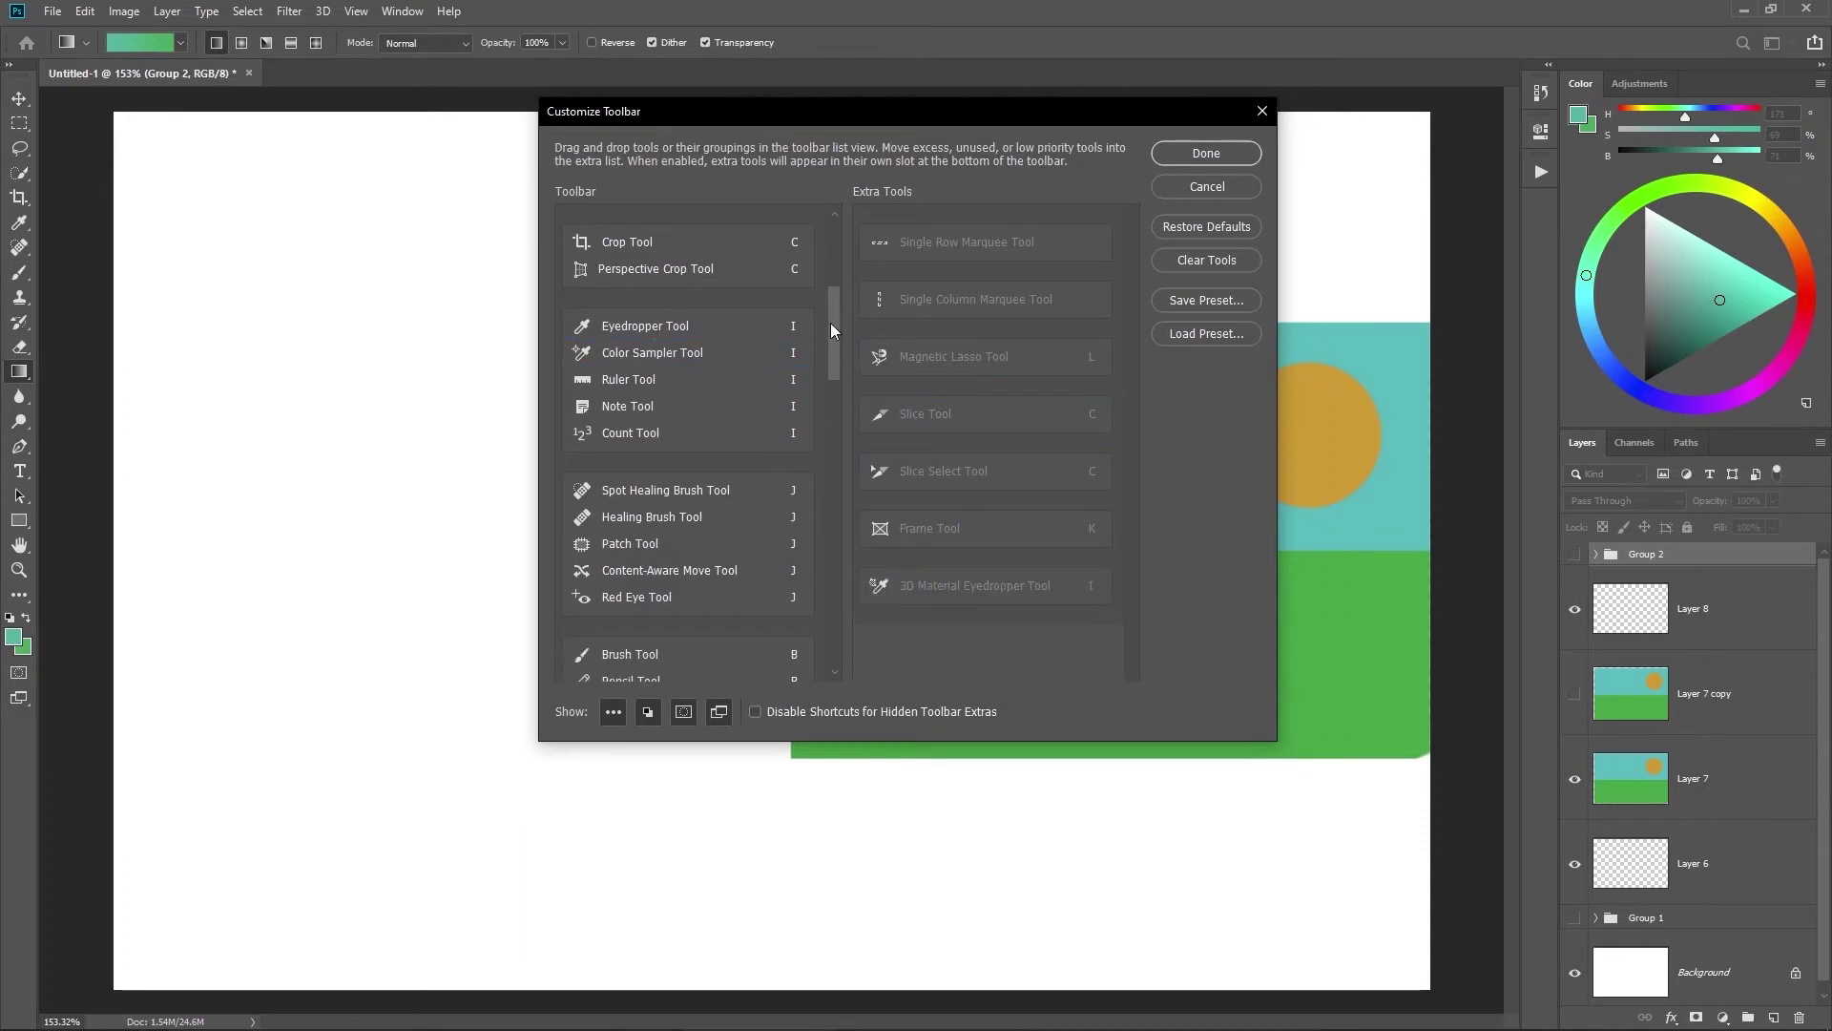
Step: Leave the toolbar customisation without keeping its changes and add a new empty layer above Group 2
mouse_move(831, 330)
left_mouse_down()
mouse_move(825, 632)
mouse_move(829, 242)
left_mouse_up()
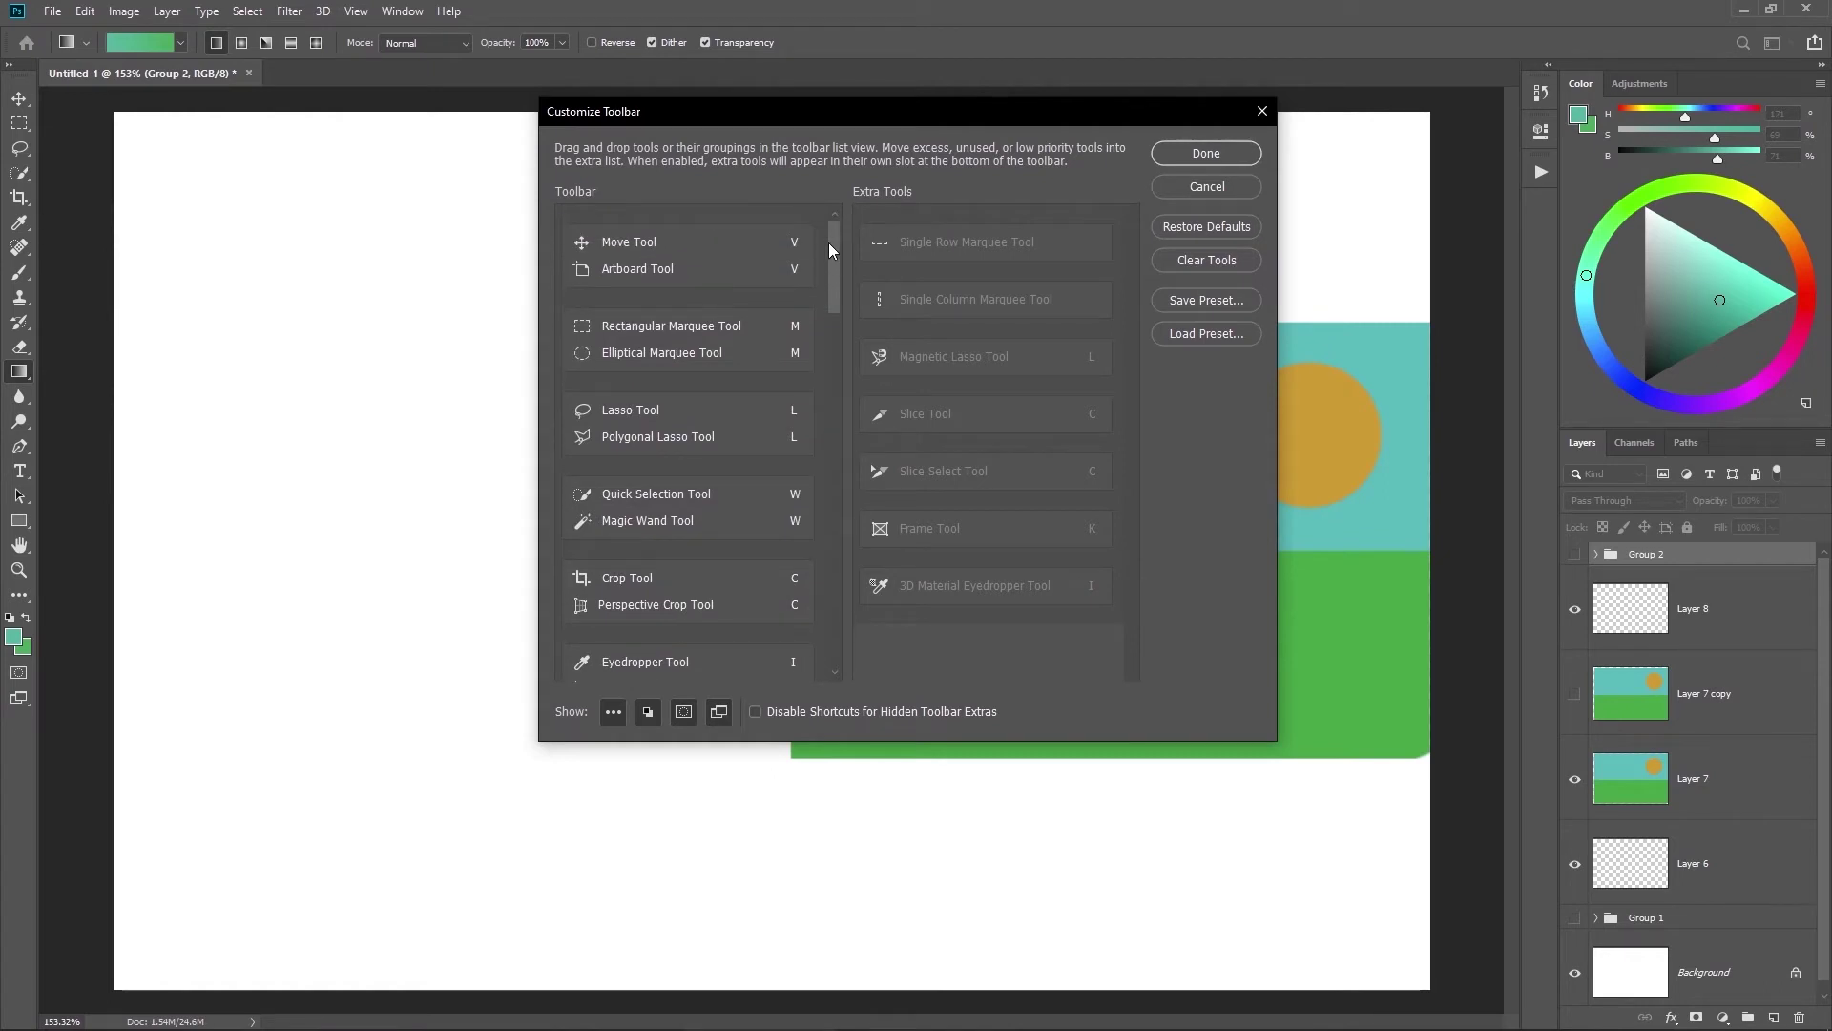
mouse_move(705, 270)
left_mouse_down()
mouse_move(707, 315)
mouse_move(731, 306)
mouse_move(711, 278)
left_mouse_up()
scroll(830, 281, "down", 1)
scroll(830, 283, "down", 2)
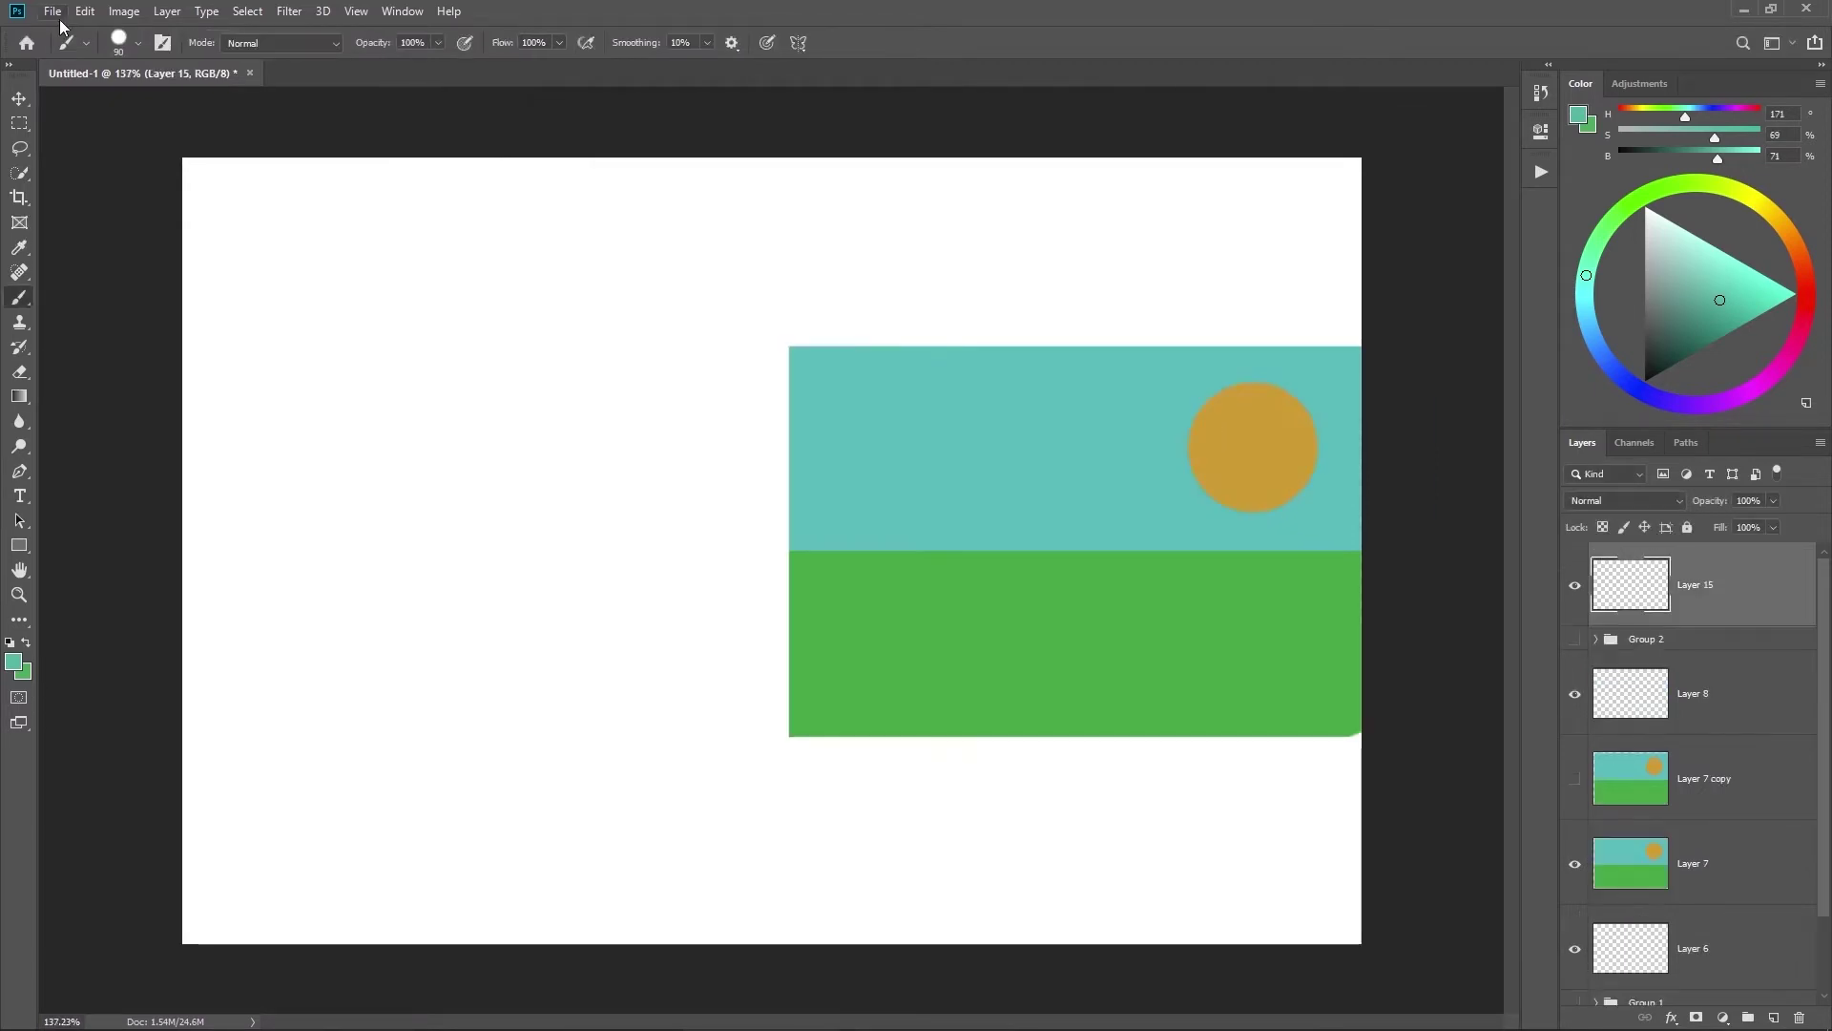
Step: Look over the available preference categories without opening one
left_click(53, 11)
mouse_move(84, 13)
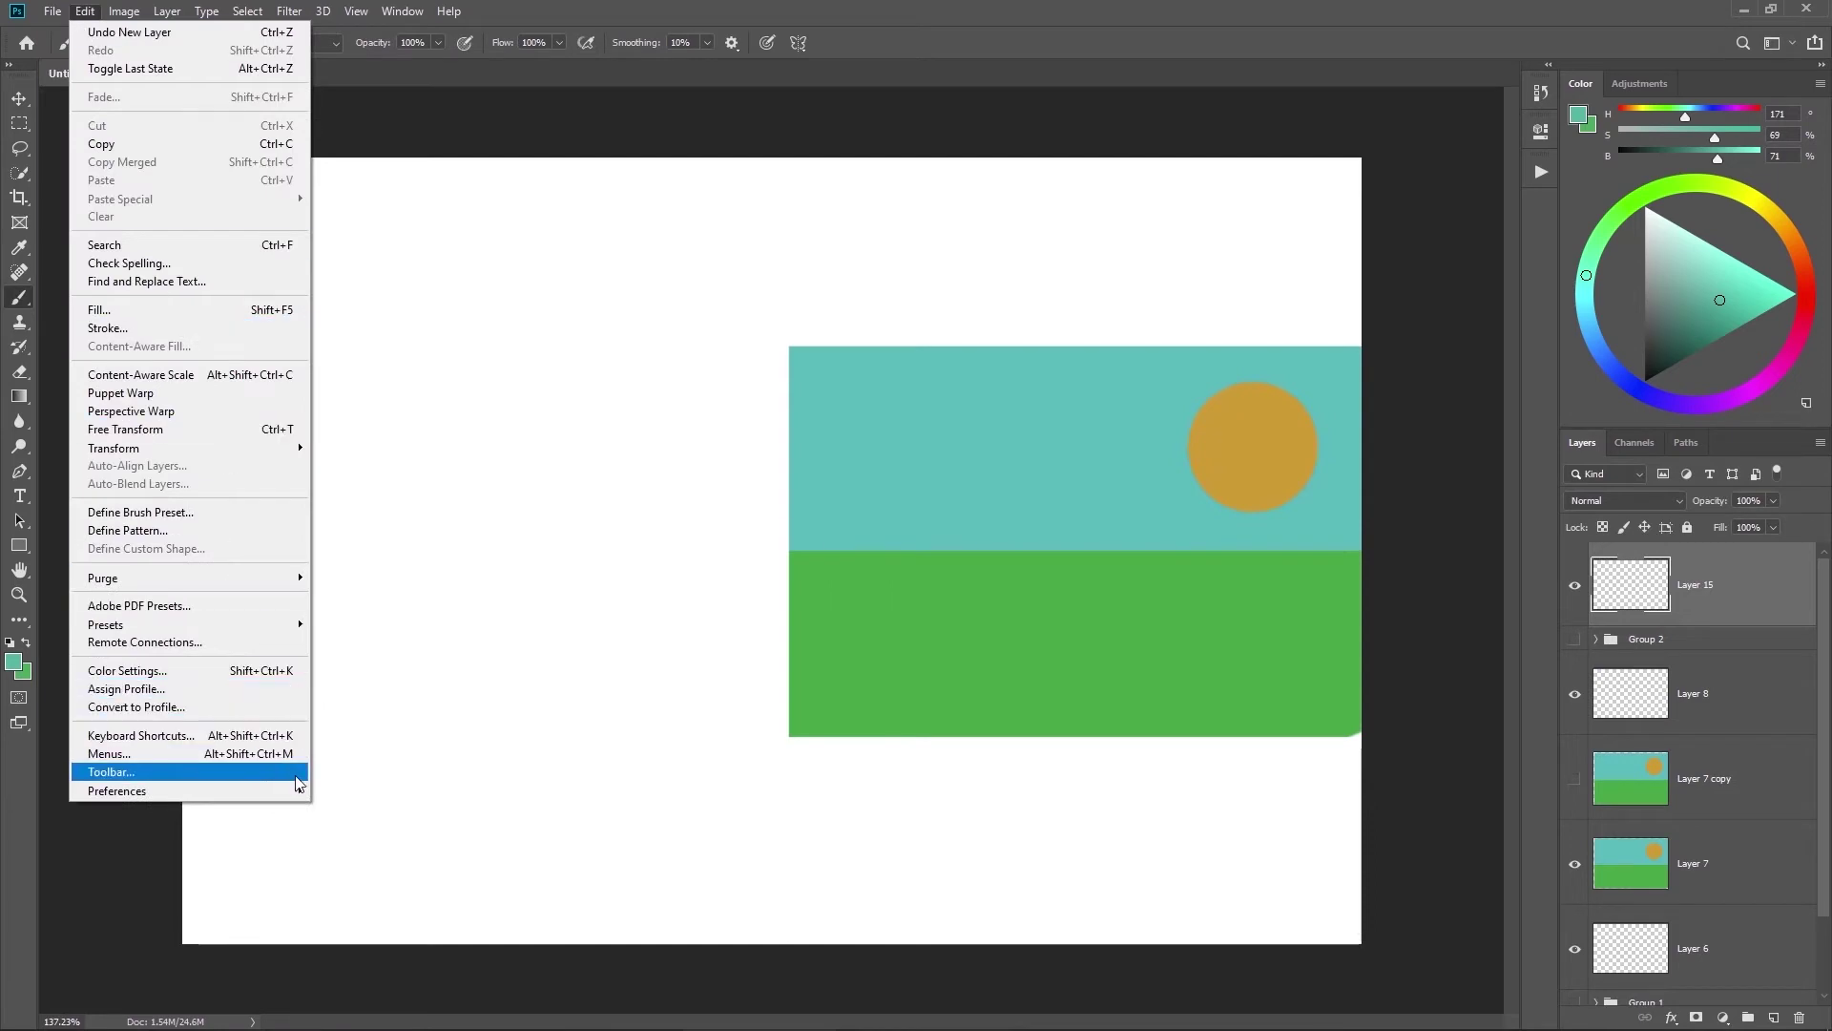
mouse_move(303, 794)
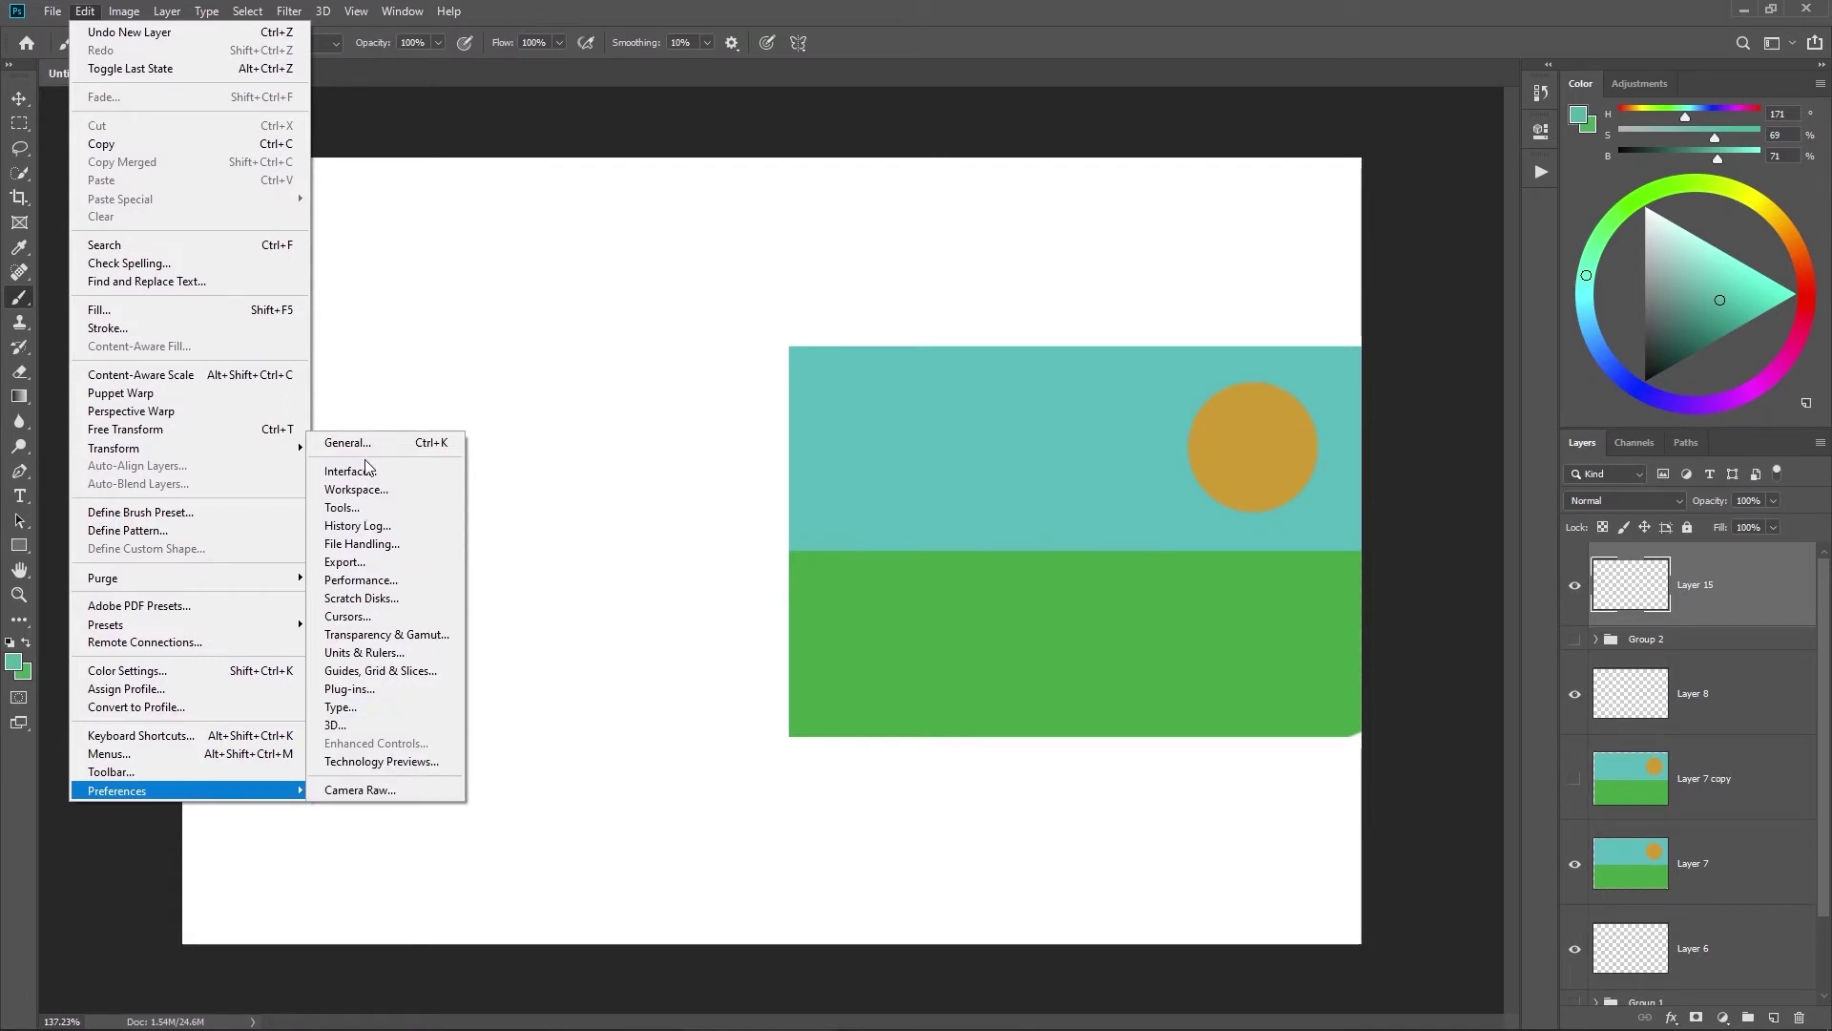
mouse_move(261, 579)
left_click(690, 146)
Step: Open the General preferences, move the dialog around to view its options and cancel it
key("ctrl+k")
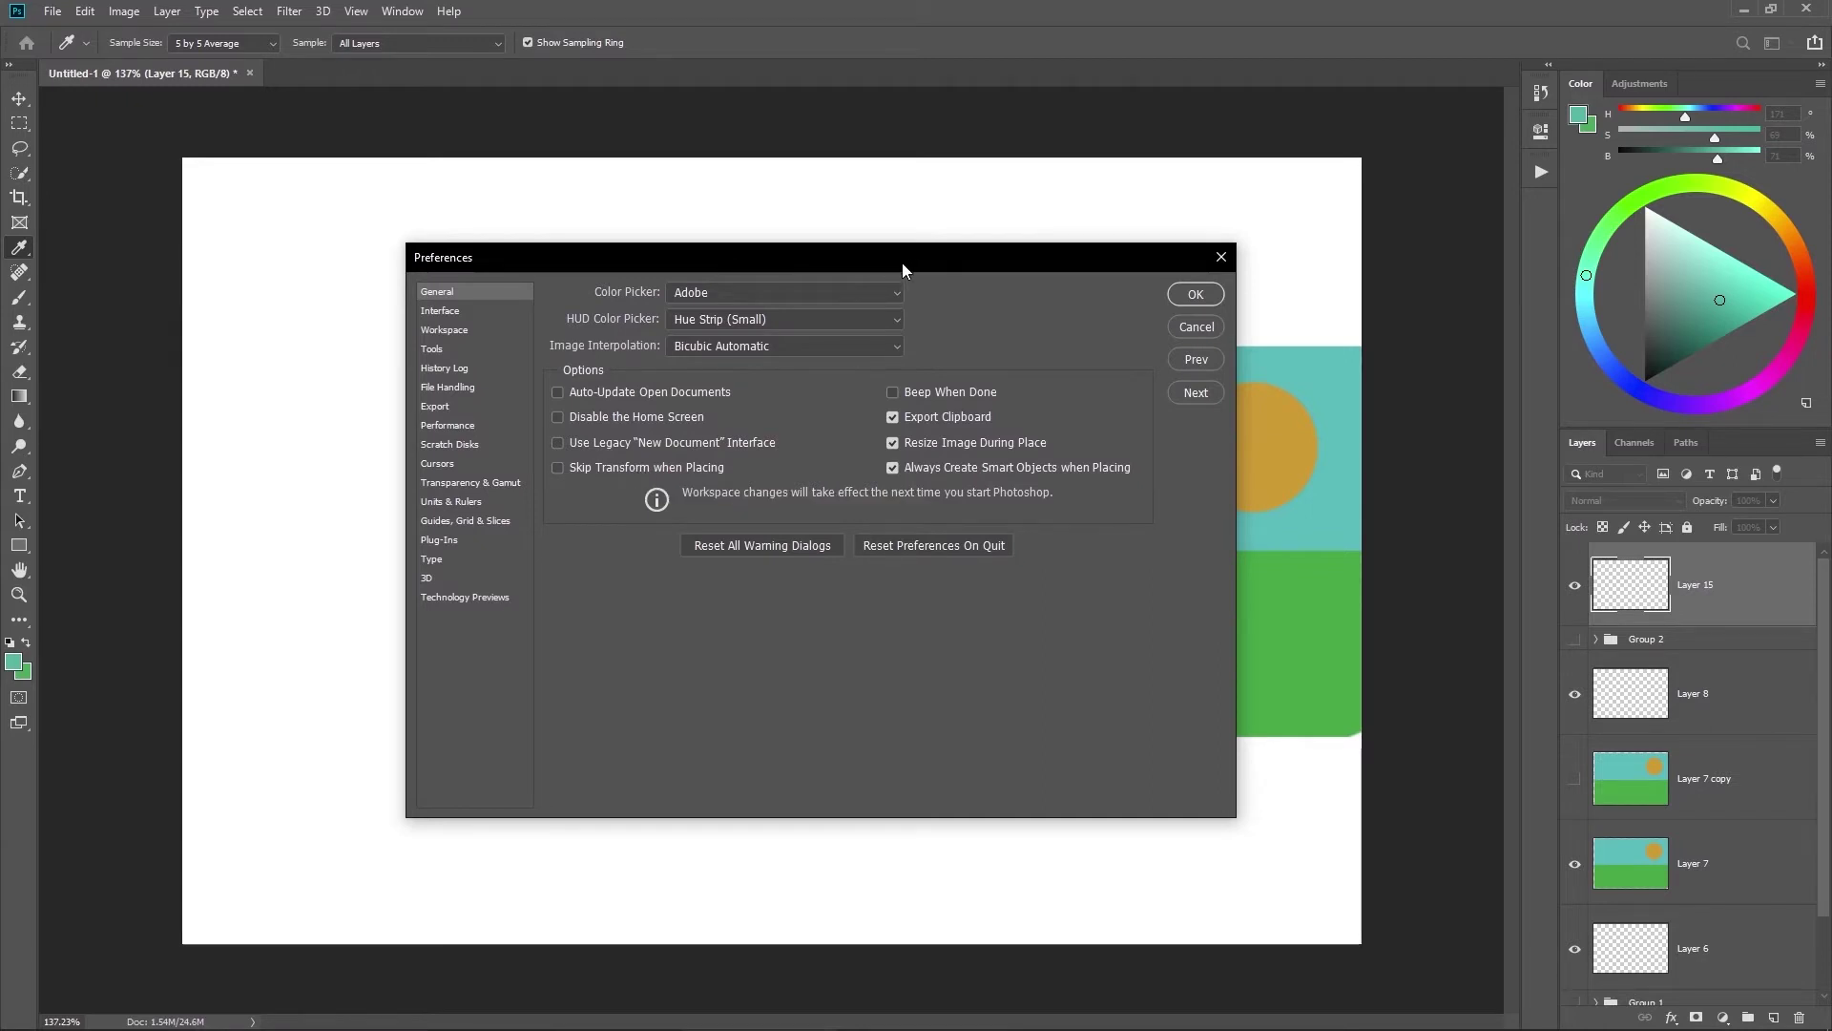
left_click_drag(902, 262, 1187, 553)
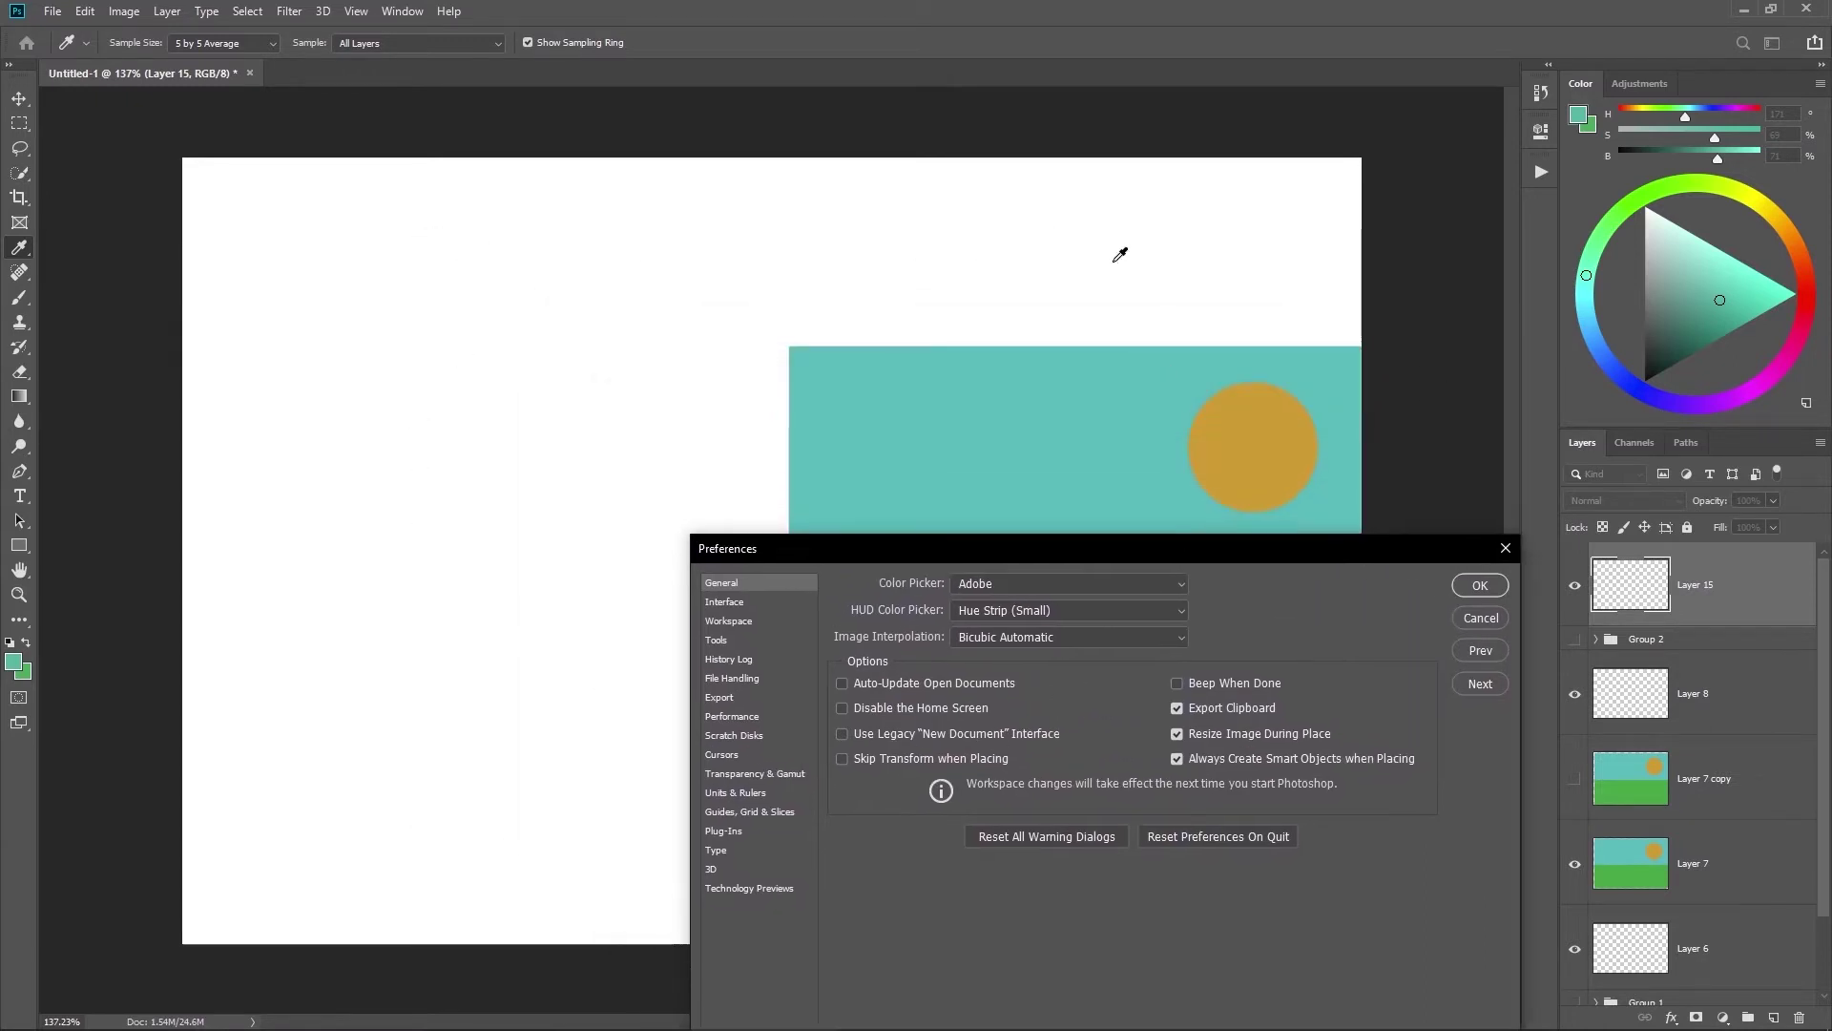
left_click_drag(868, 555, 546, 288)
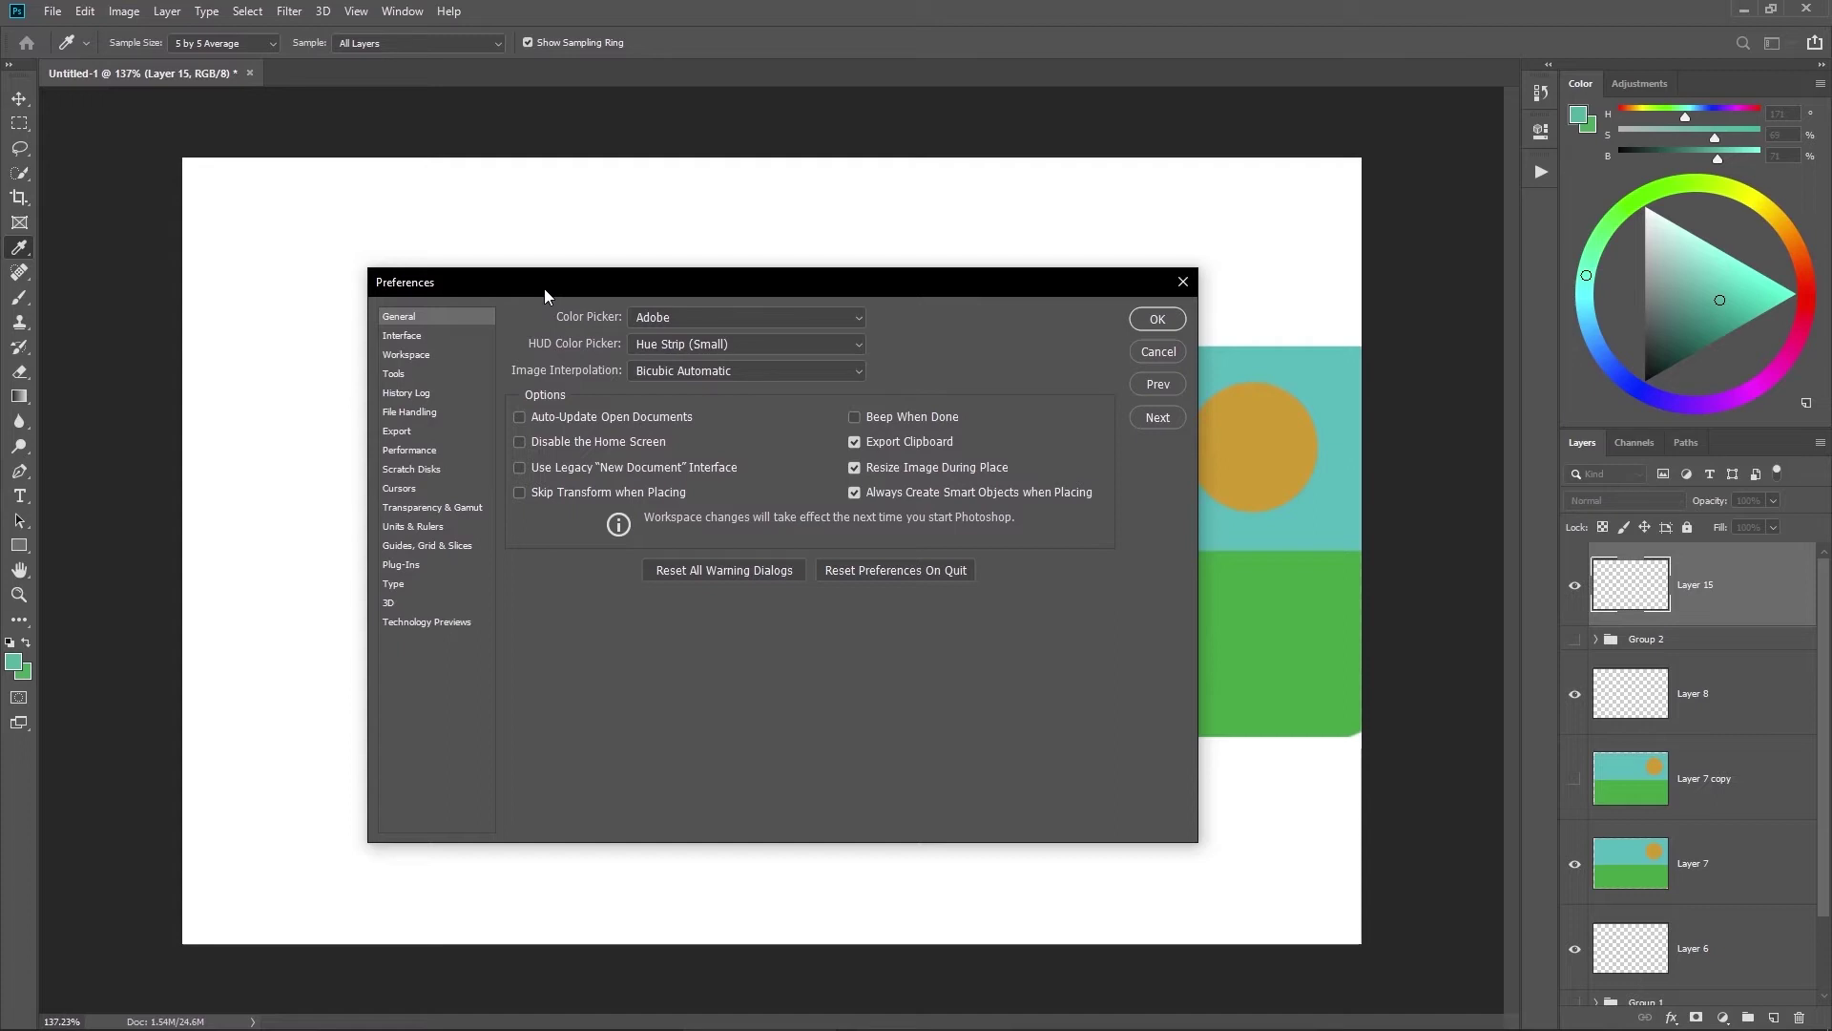
left_click(1165, 354)
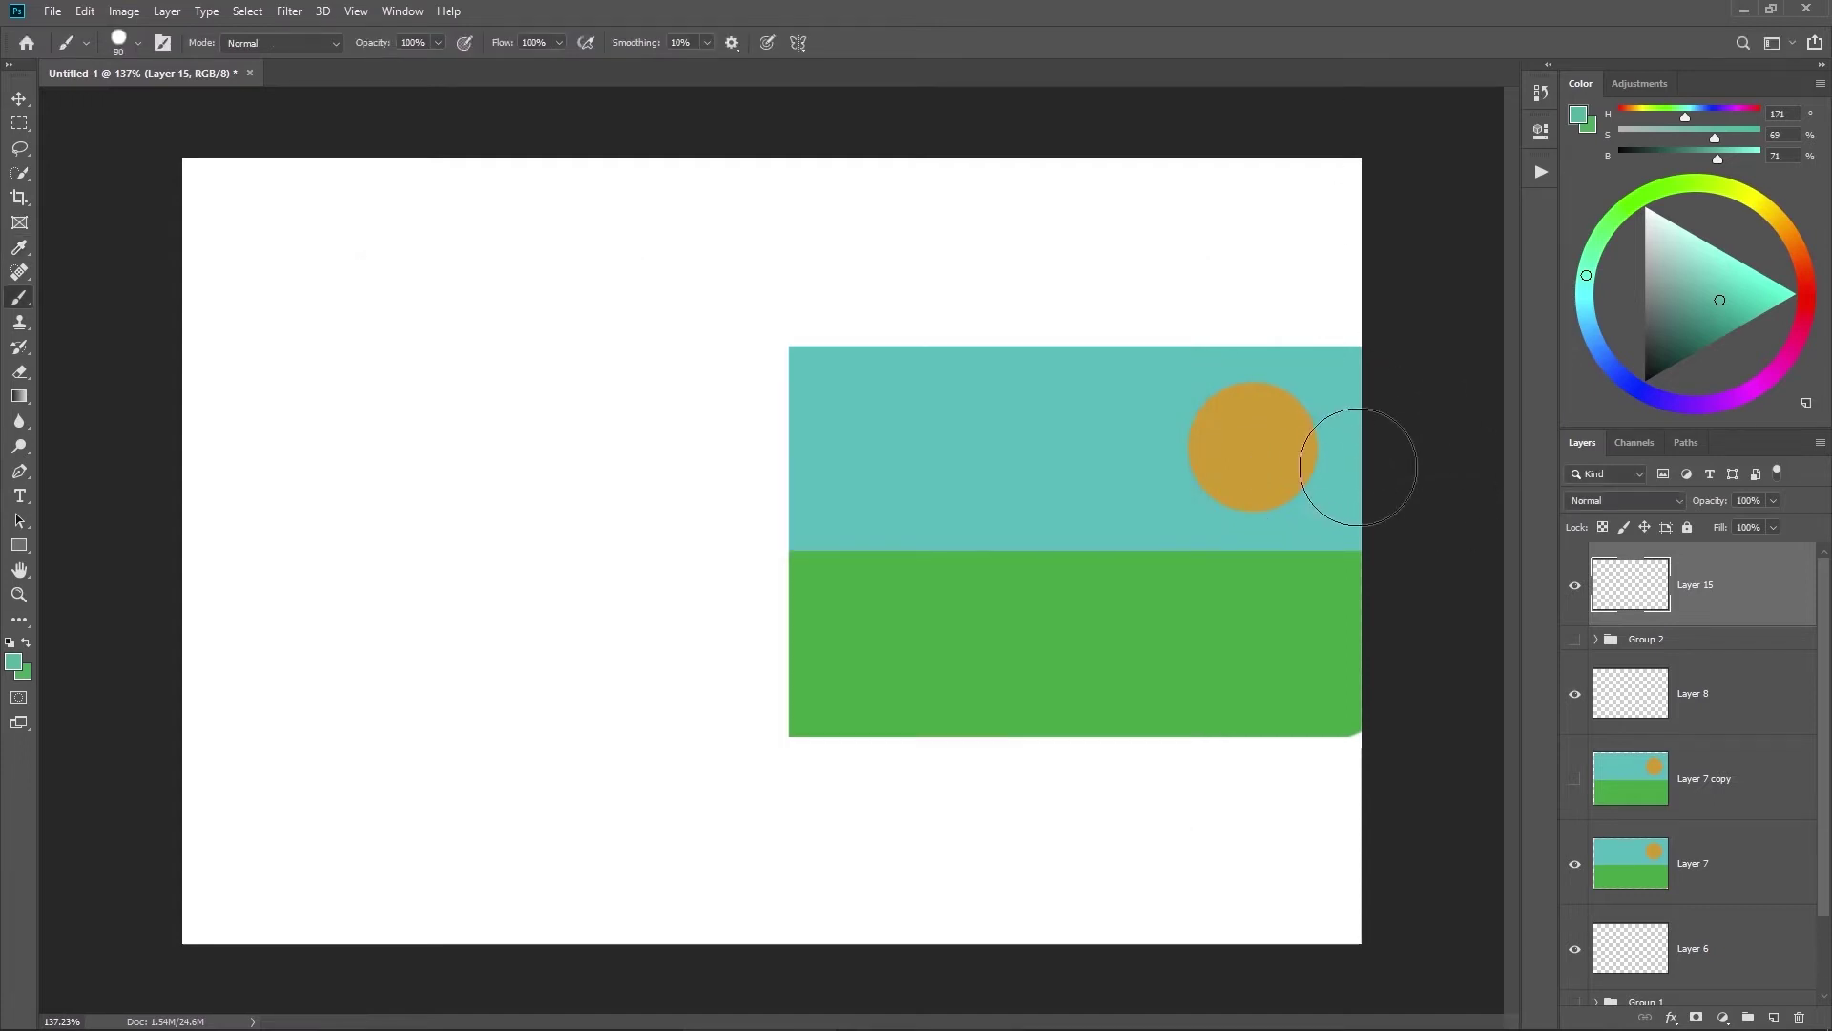
Step: Select Layer 7 and move its landscape painting left, fully inside the white canvas
key("v")
left_click(1671, 783)
left_click(1679, 862)
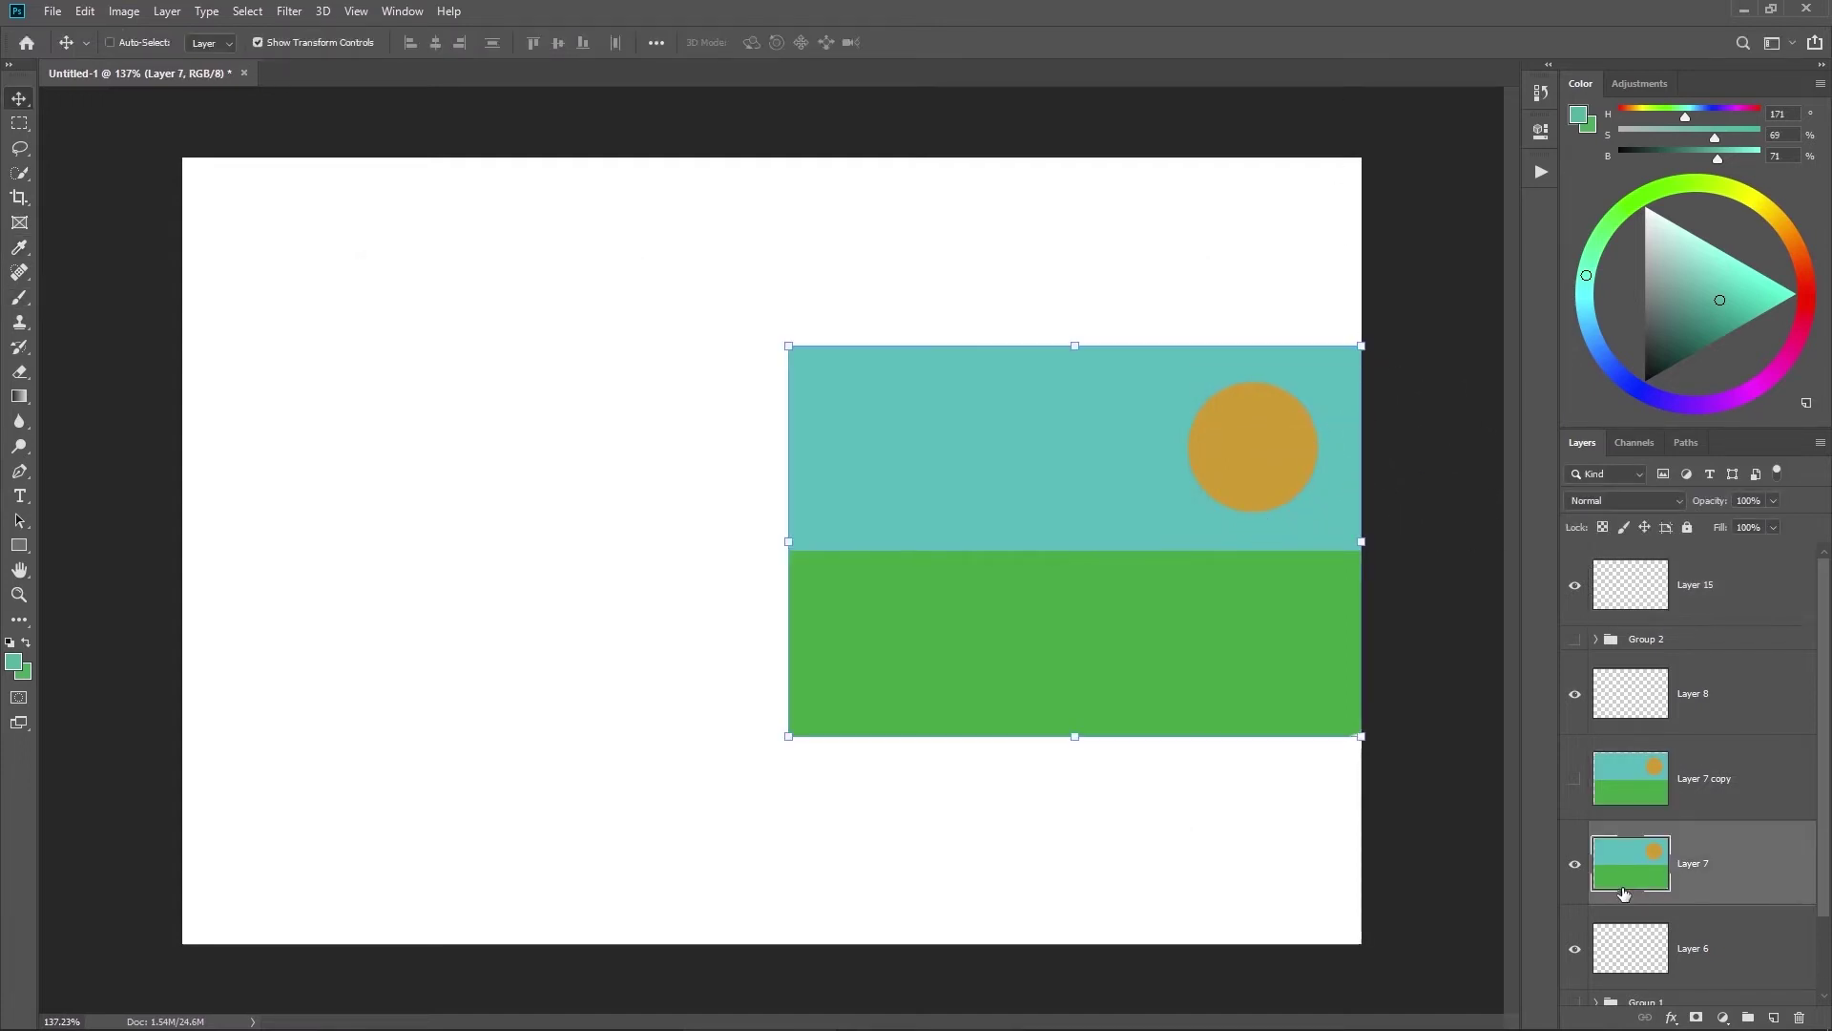
left_click_drag(1326, 592, 1227, 601)
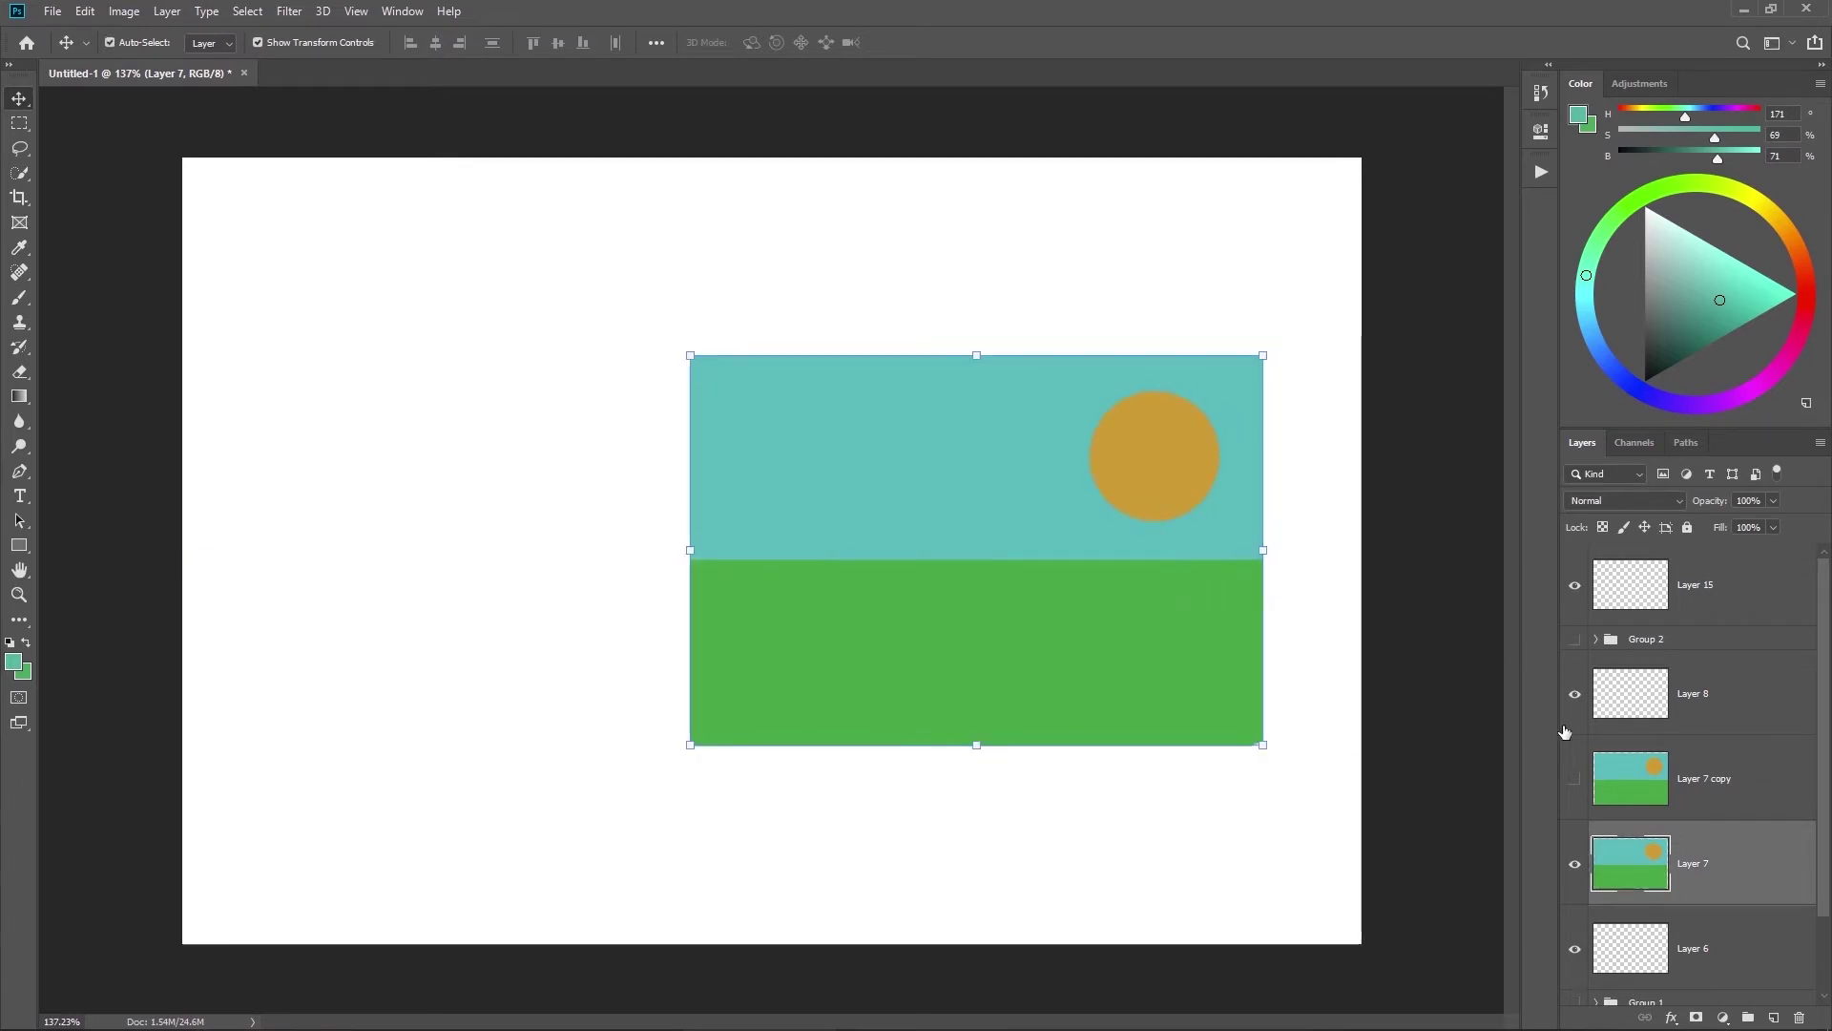
Step: Duplicate Layer 7 and place the copy up and left of the original, accepting its free transform
key("ctrl+j")
left_click_drag(1110, 552, 964, 558)
key("ctrl+t")
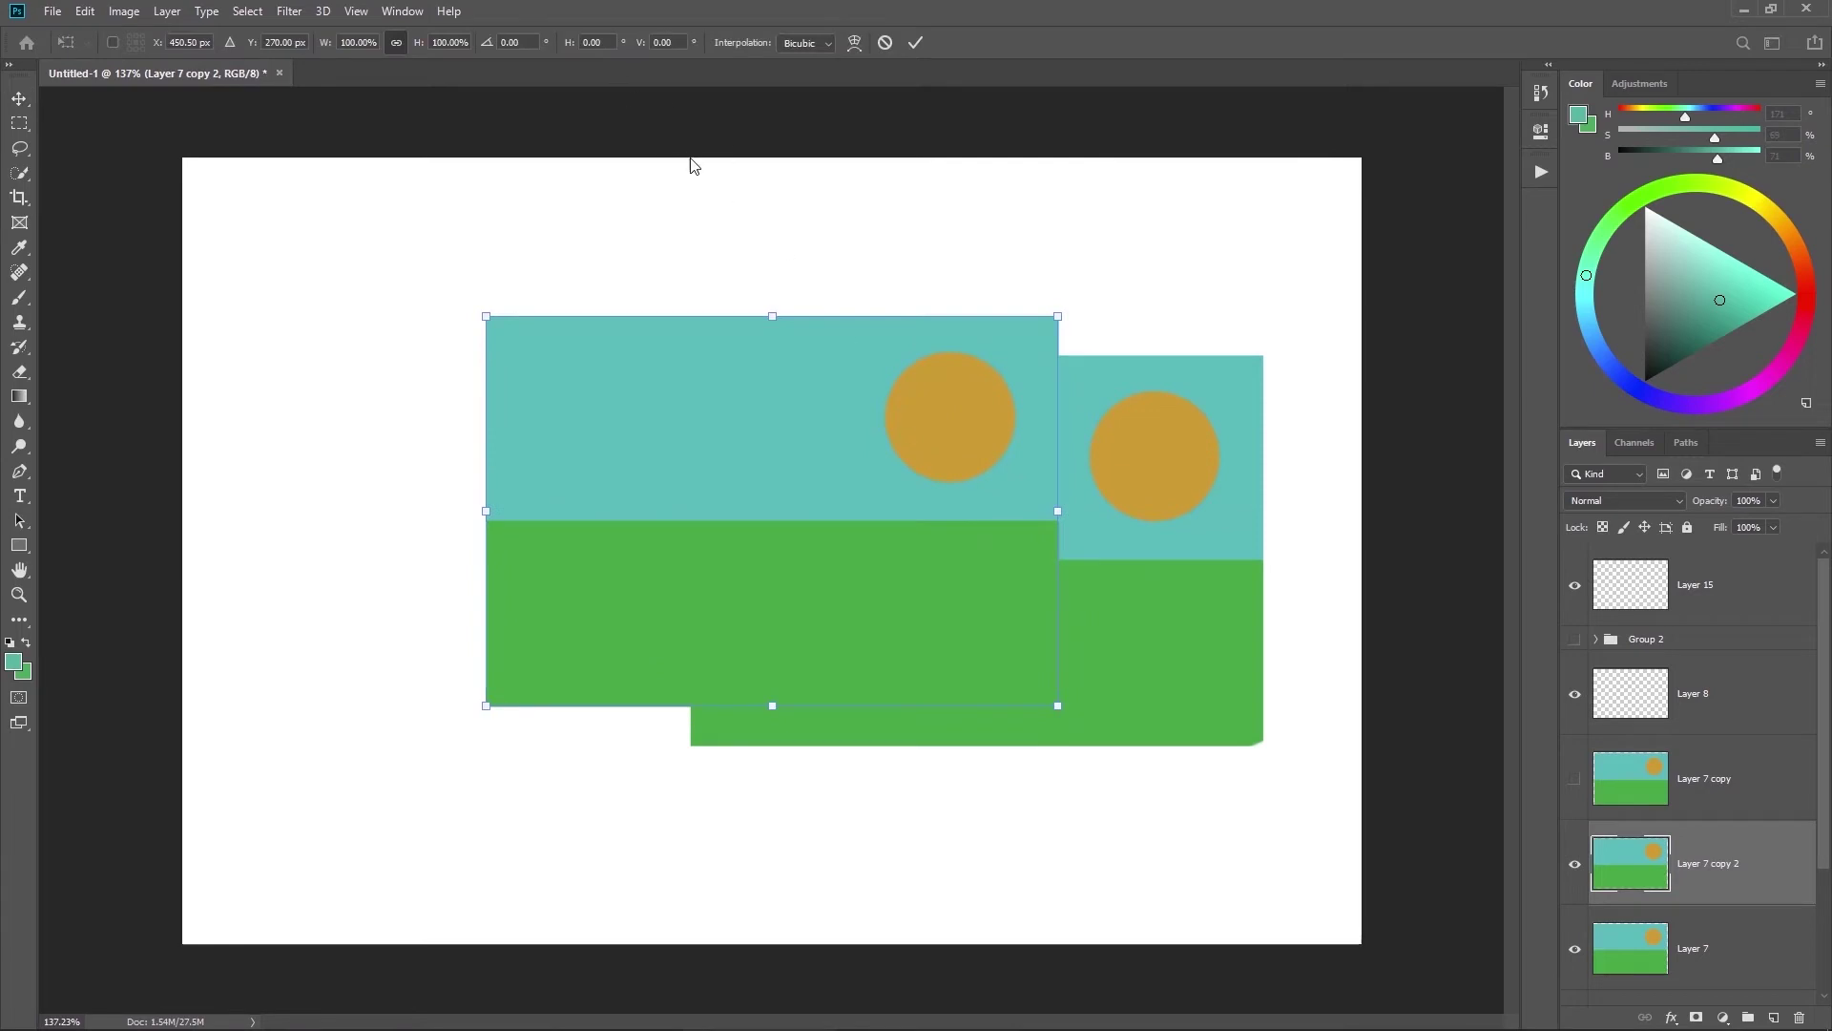
left_click(914, 43)
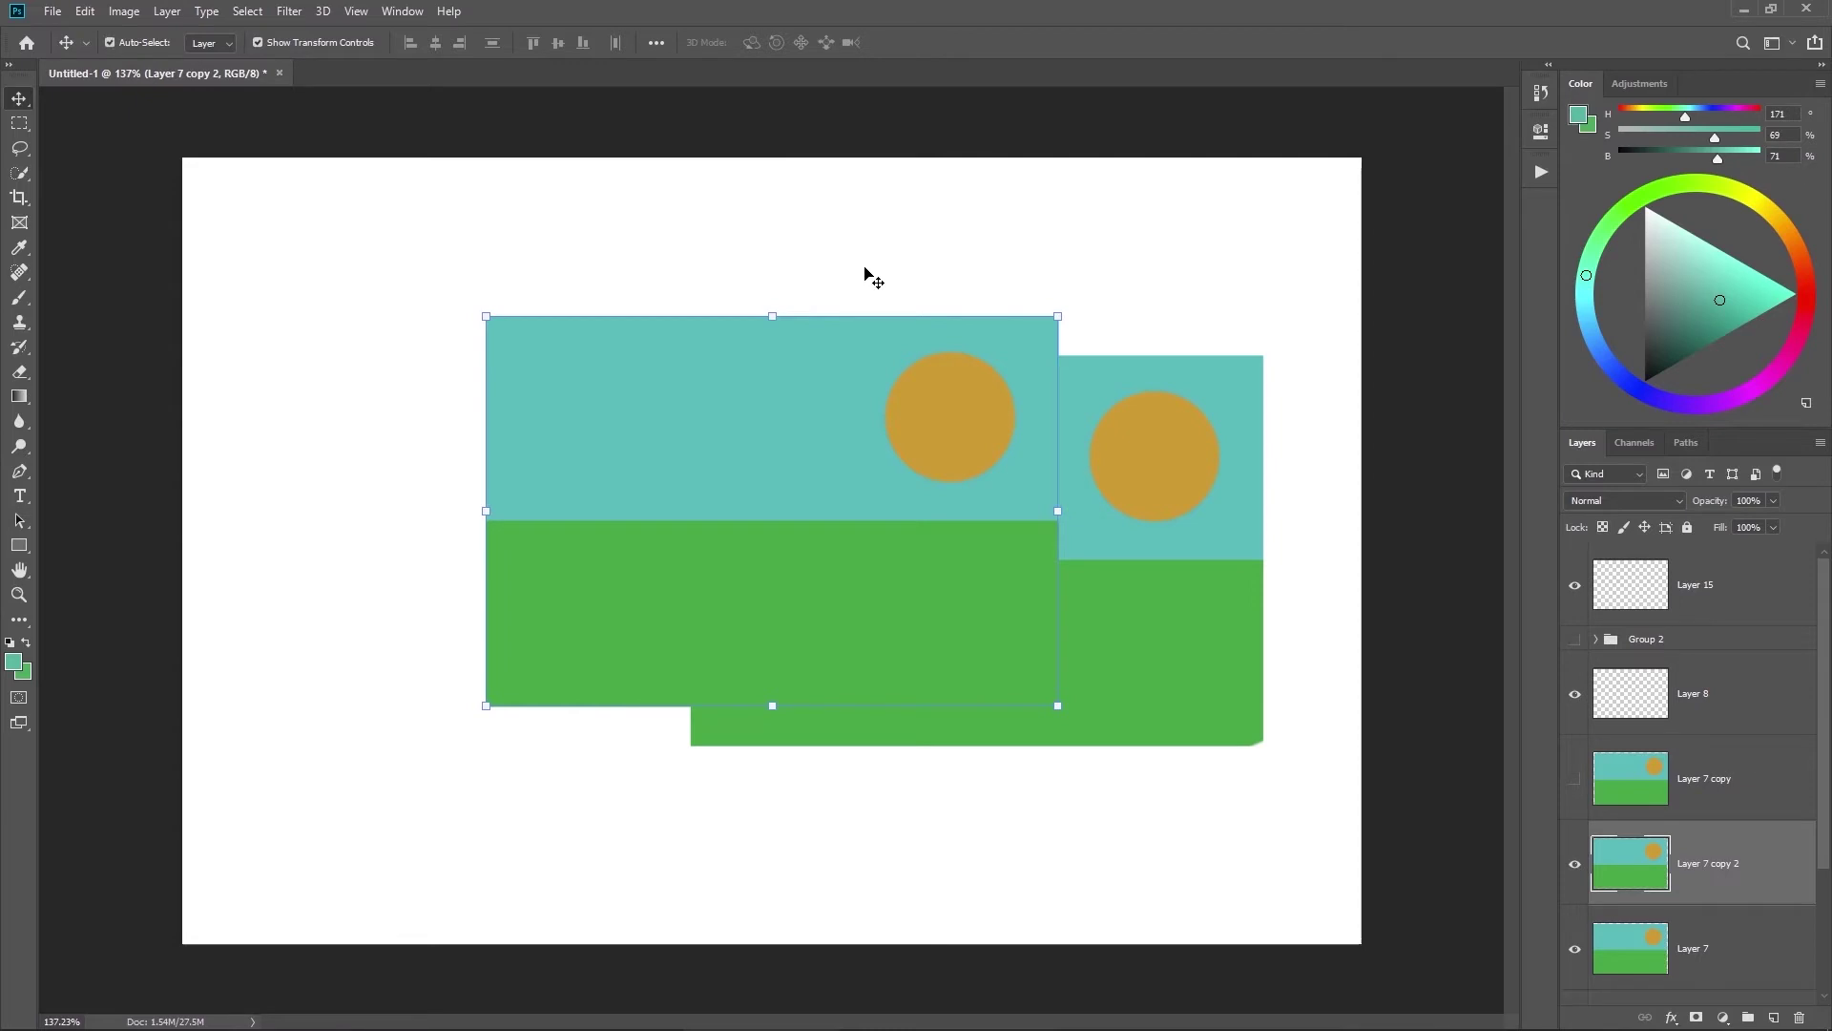
Step: Turn on Skip Transform when Placing in the General preferences, and view the Home screen before returning to the document
key("ctrl+k")
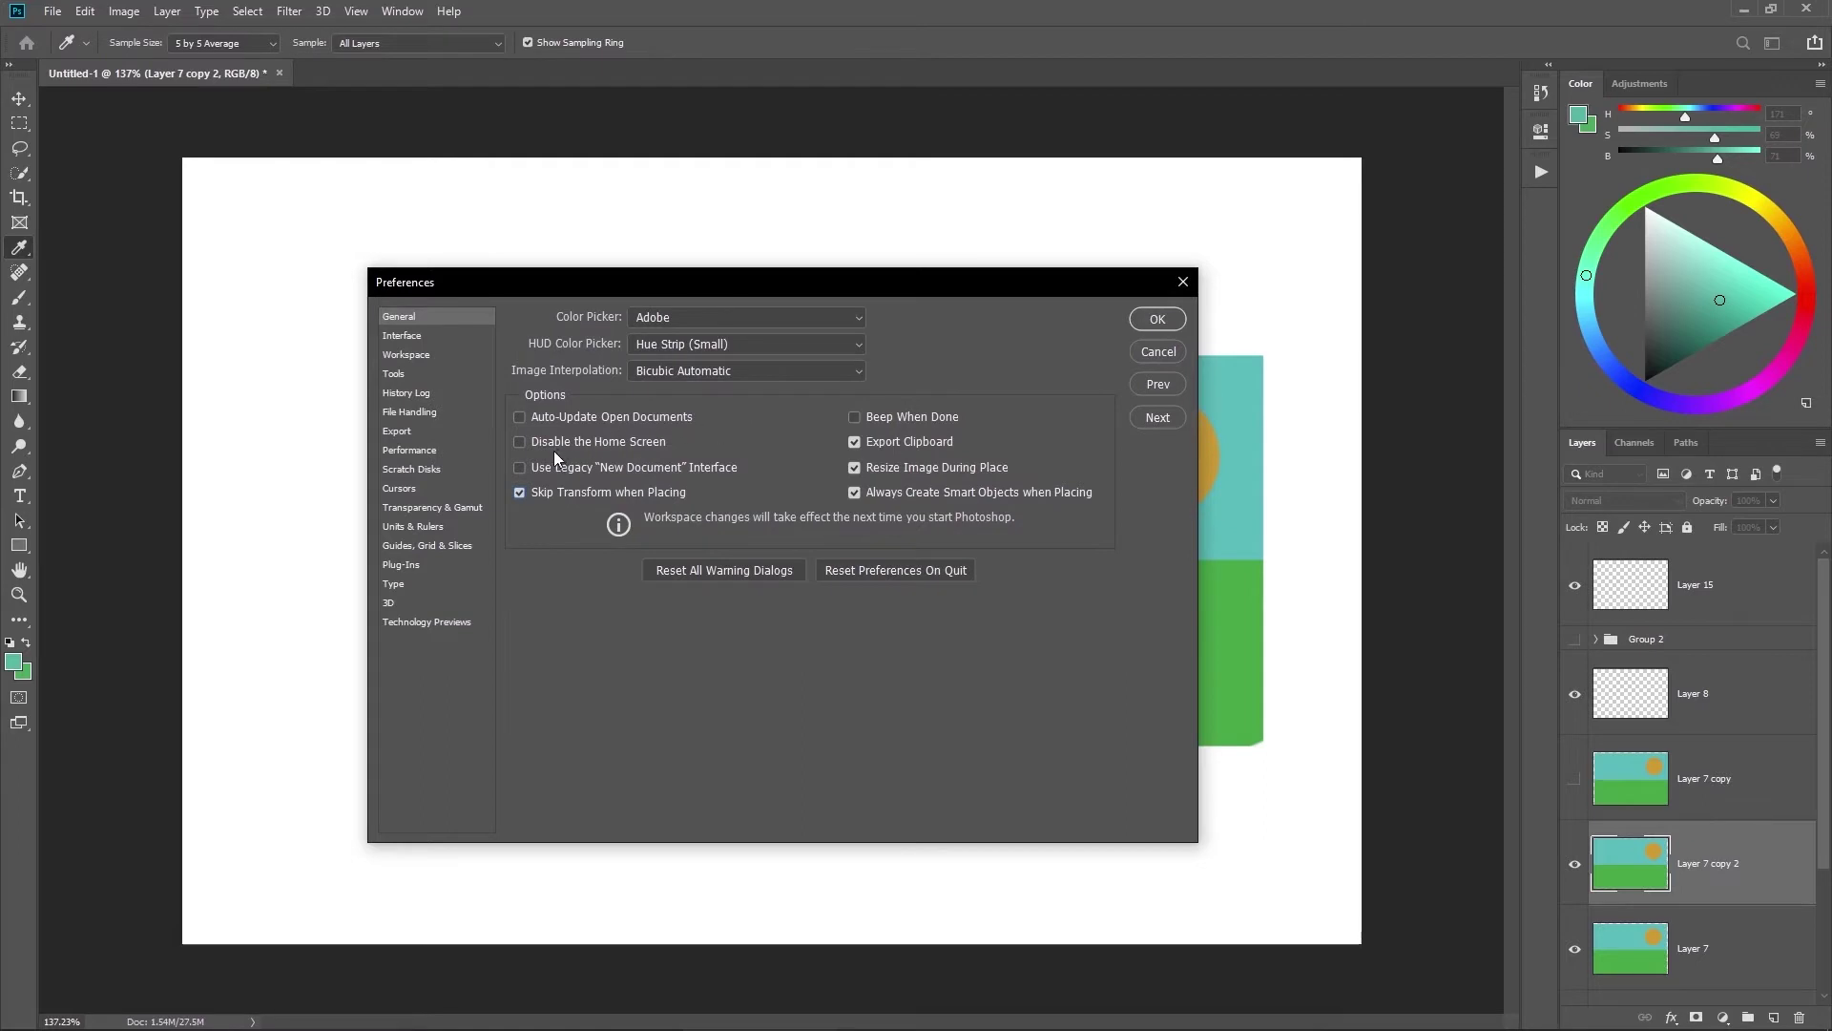
left_click(1158, 321)
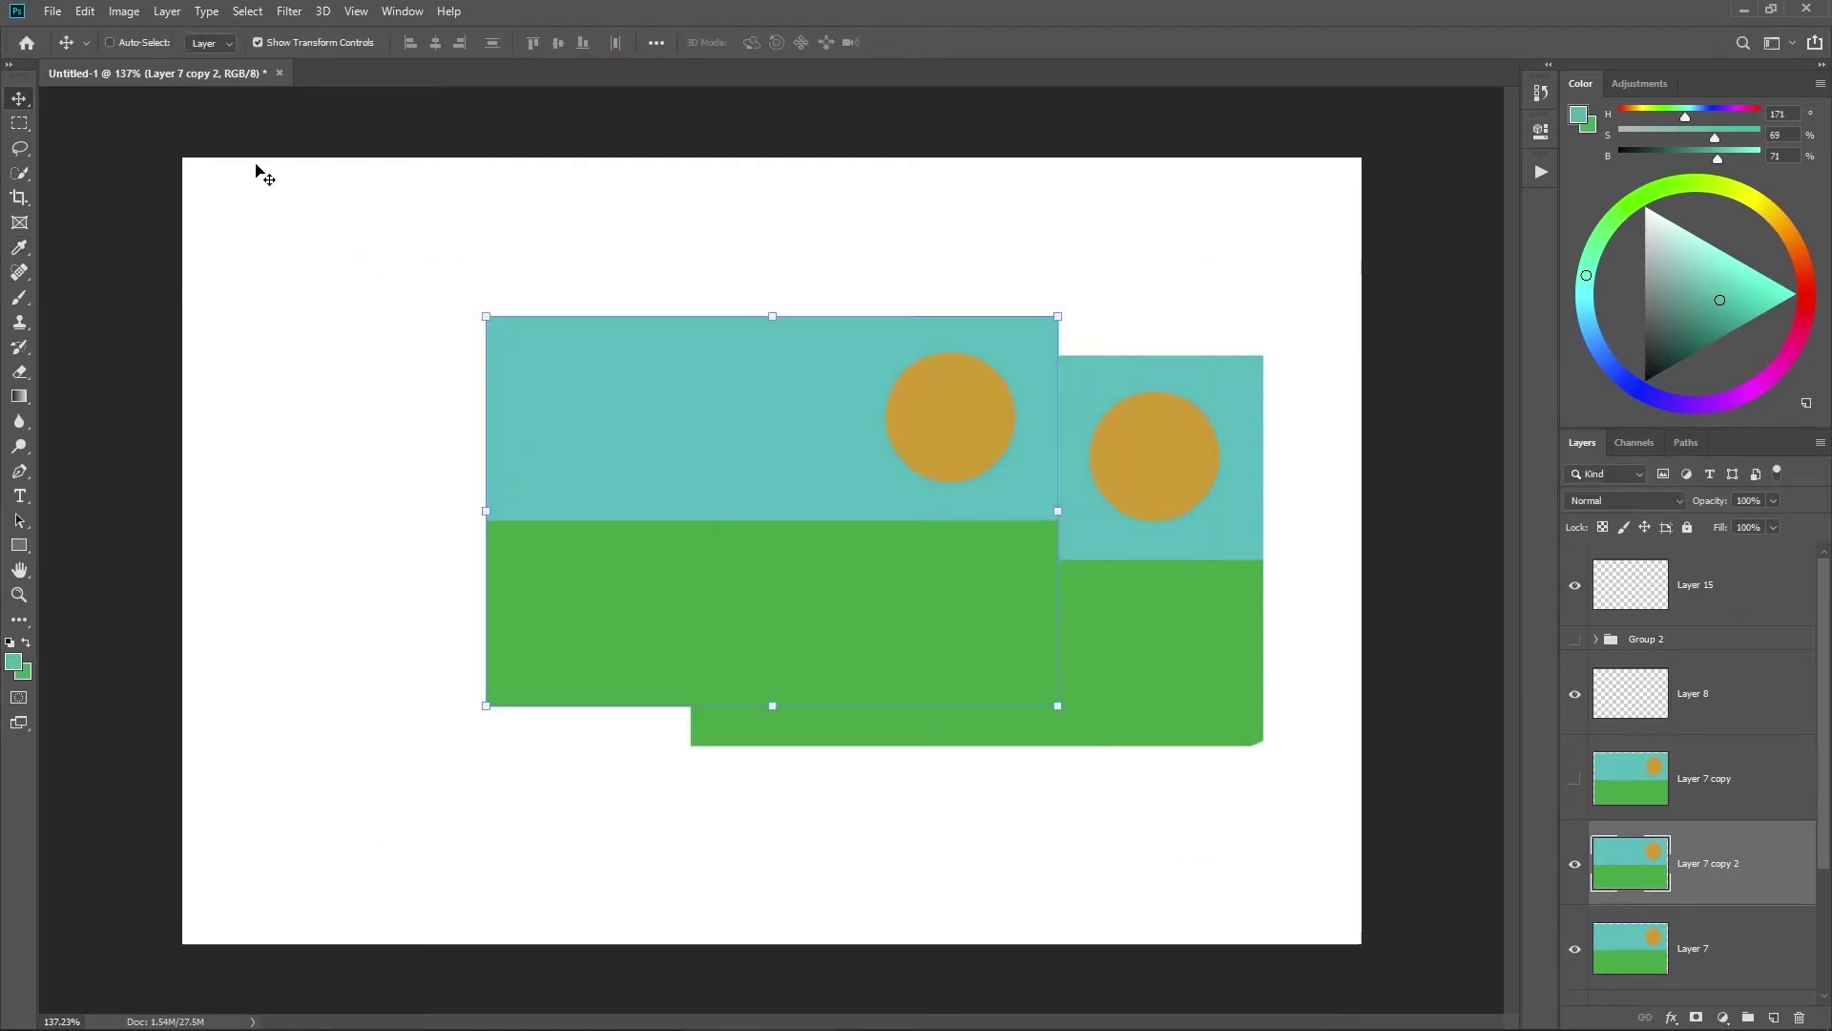
left_click(36, 50)
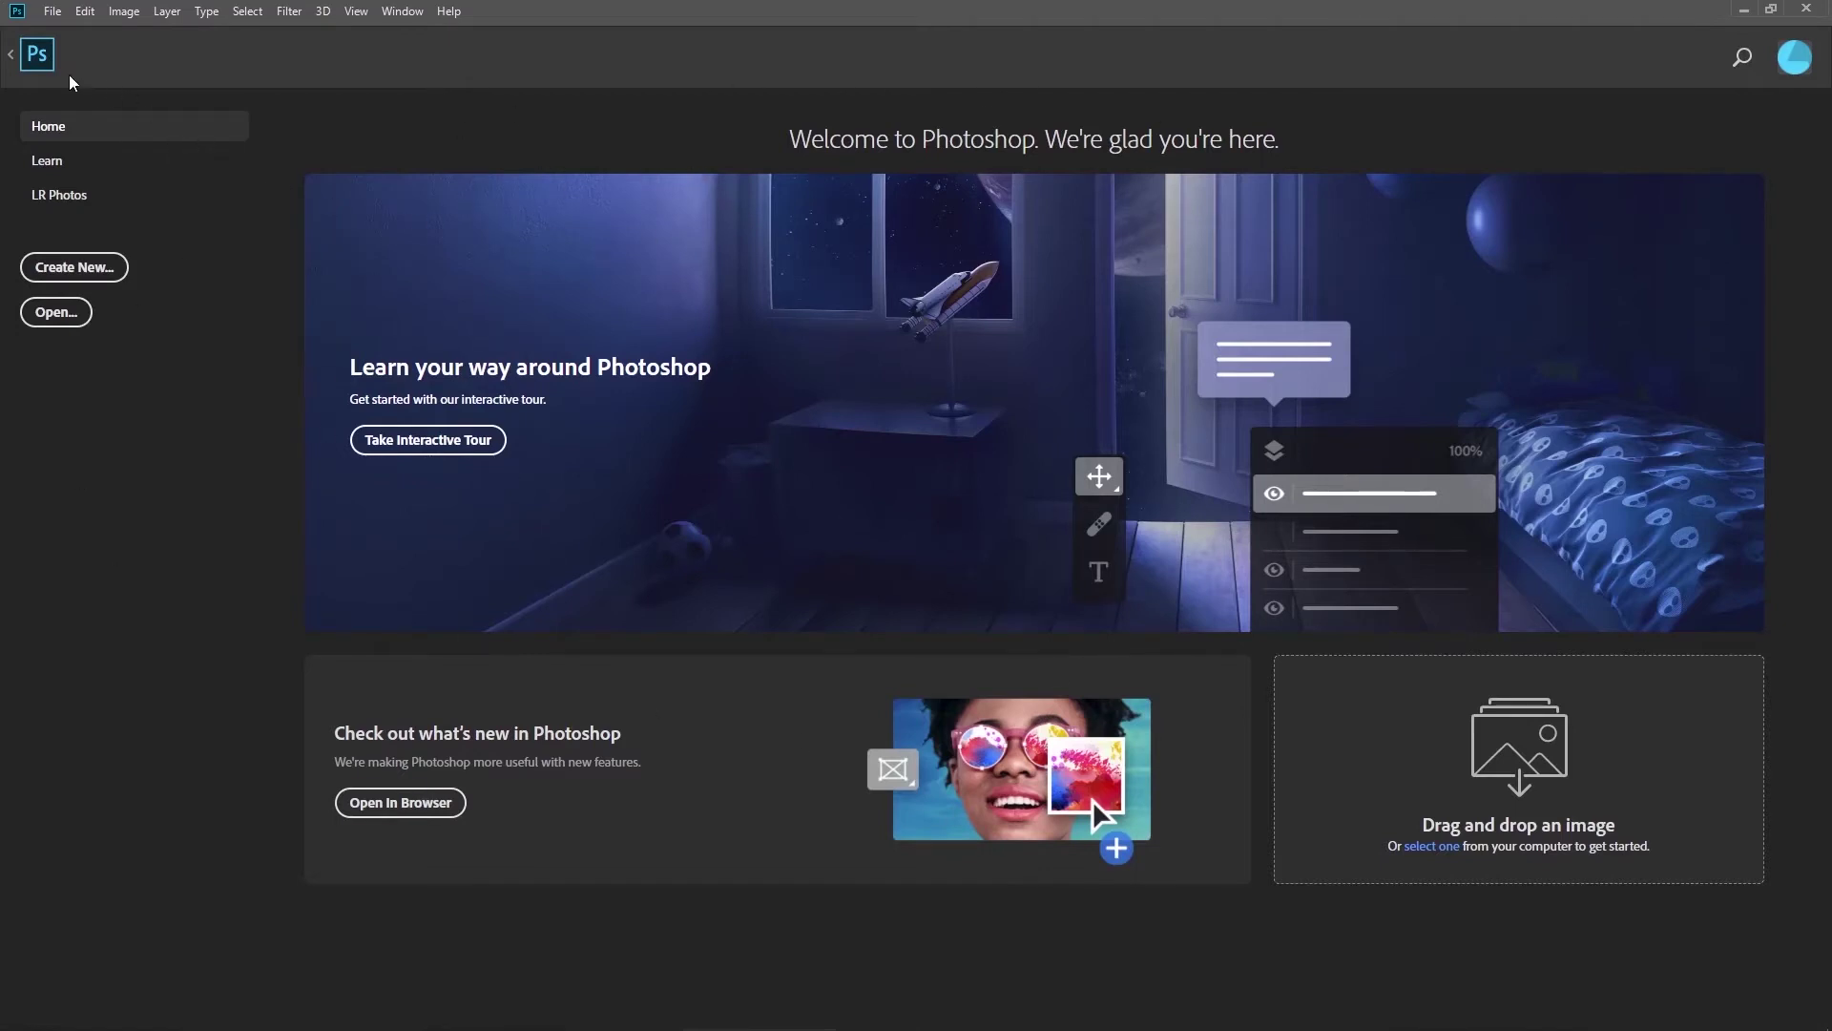
left_click(12, 56)
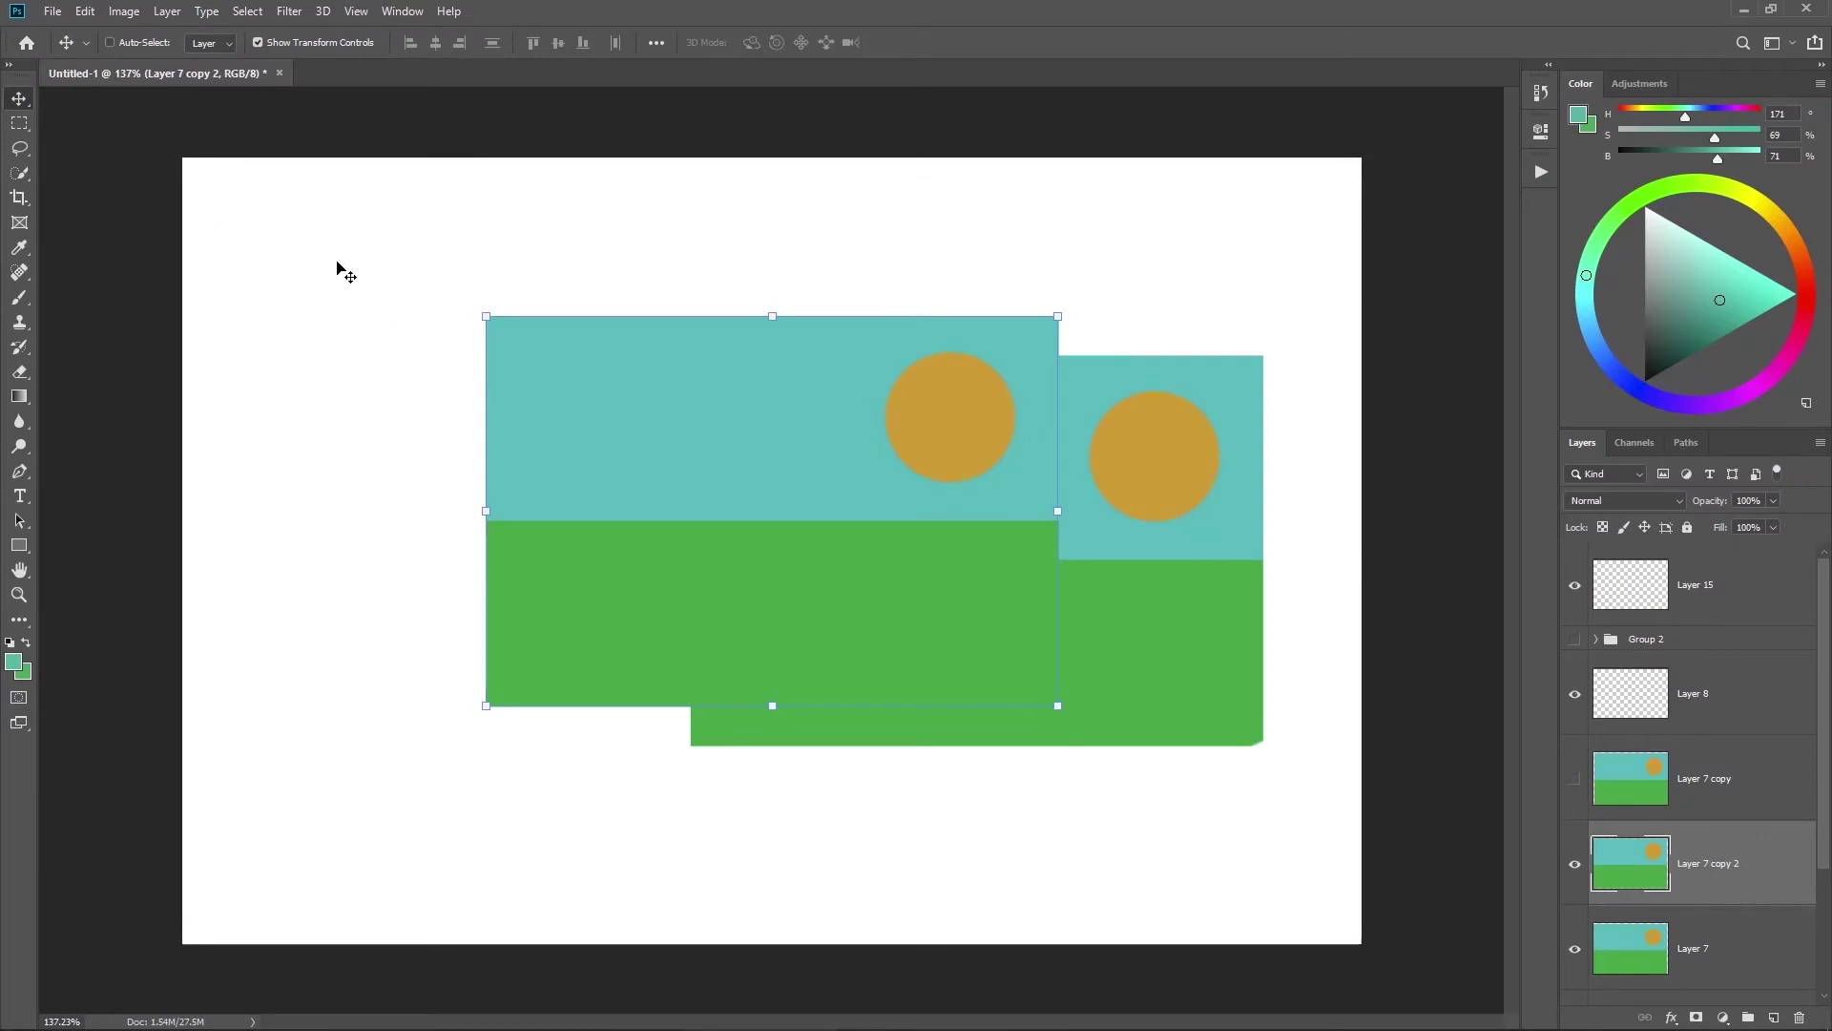
Step: Open the Interface preferences, try the lightest color theme and switch back to the second-darkest one
key("ctrl")
key("ctrl+k")
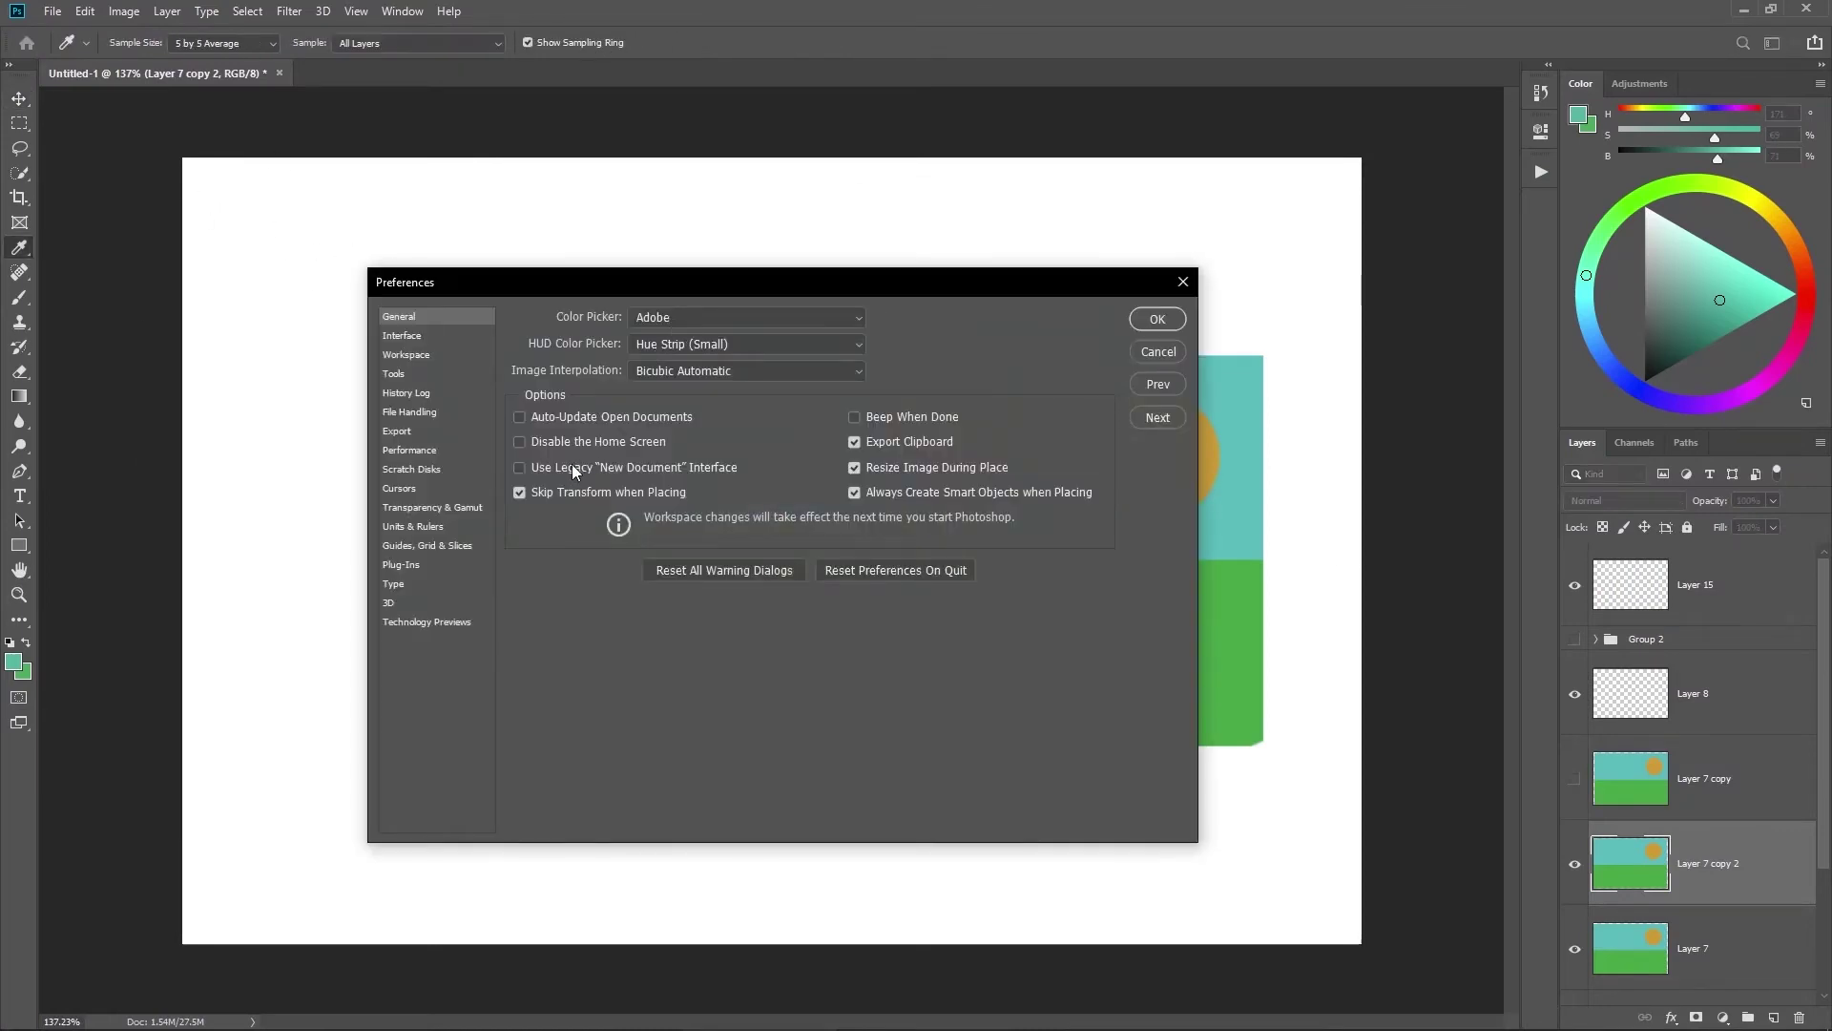
left_click(419, 335)
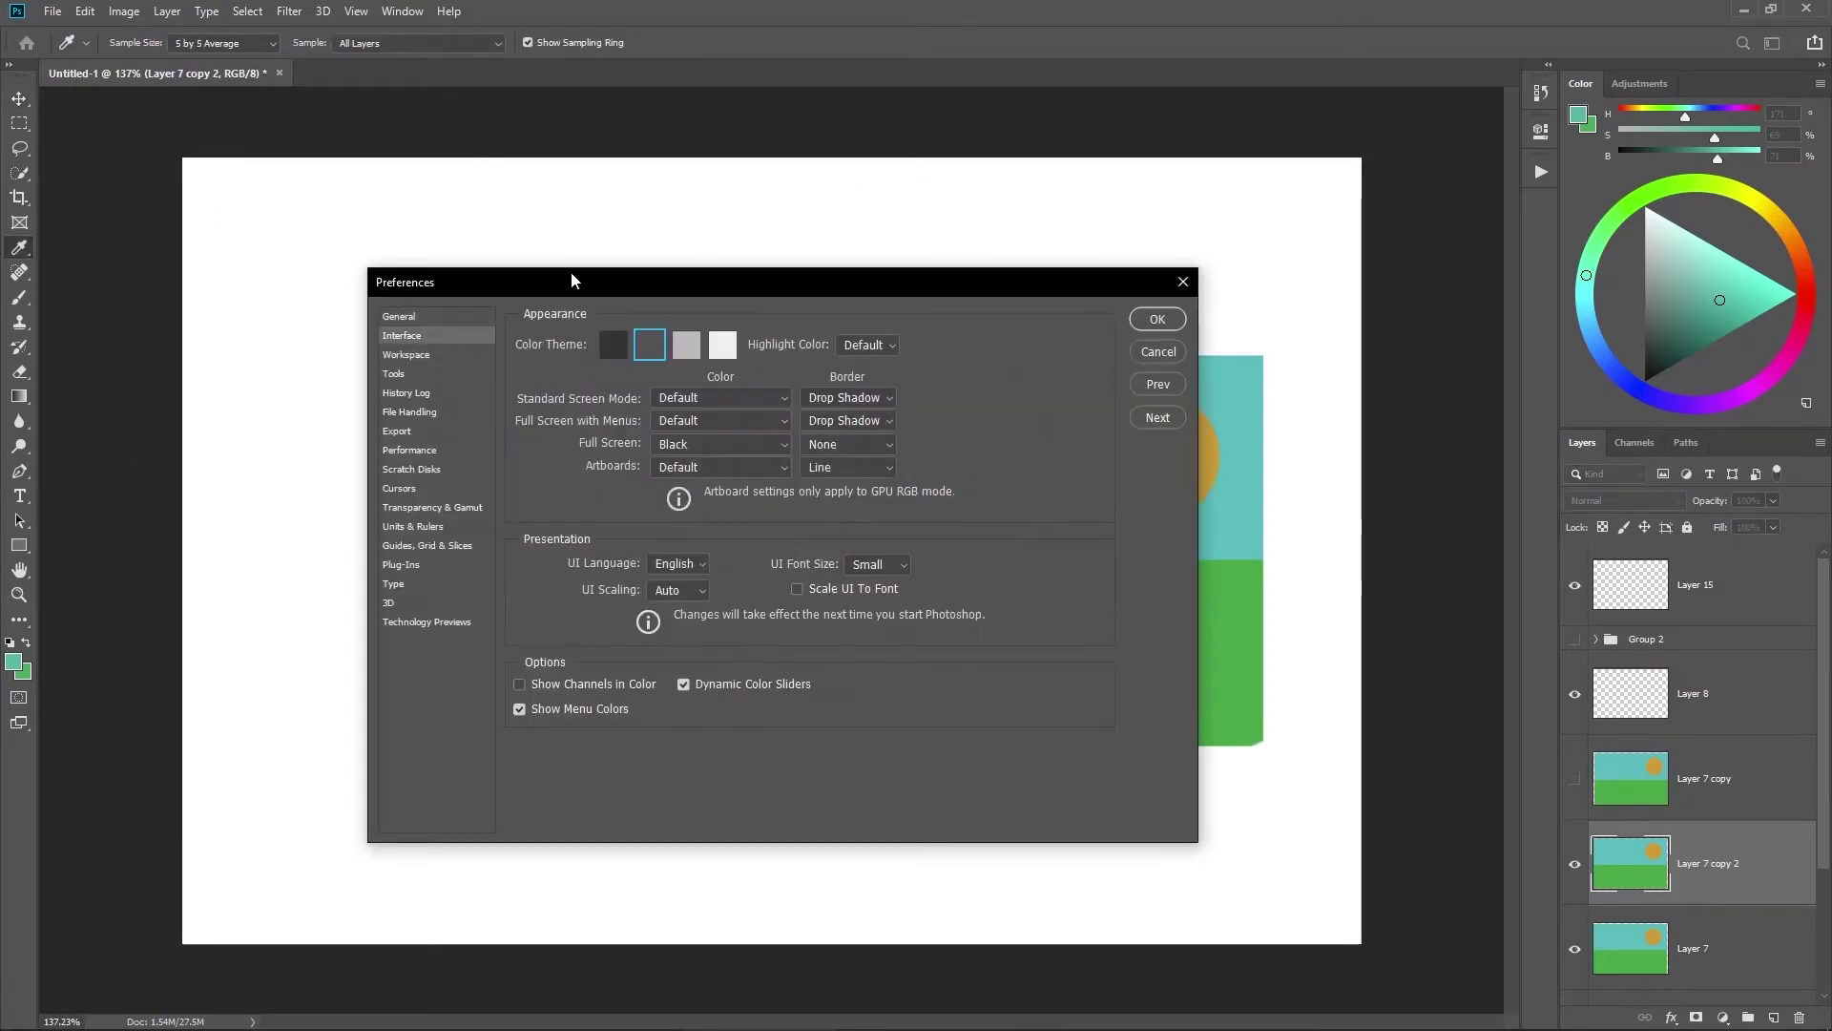
left_click(723, 345)
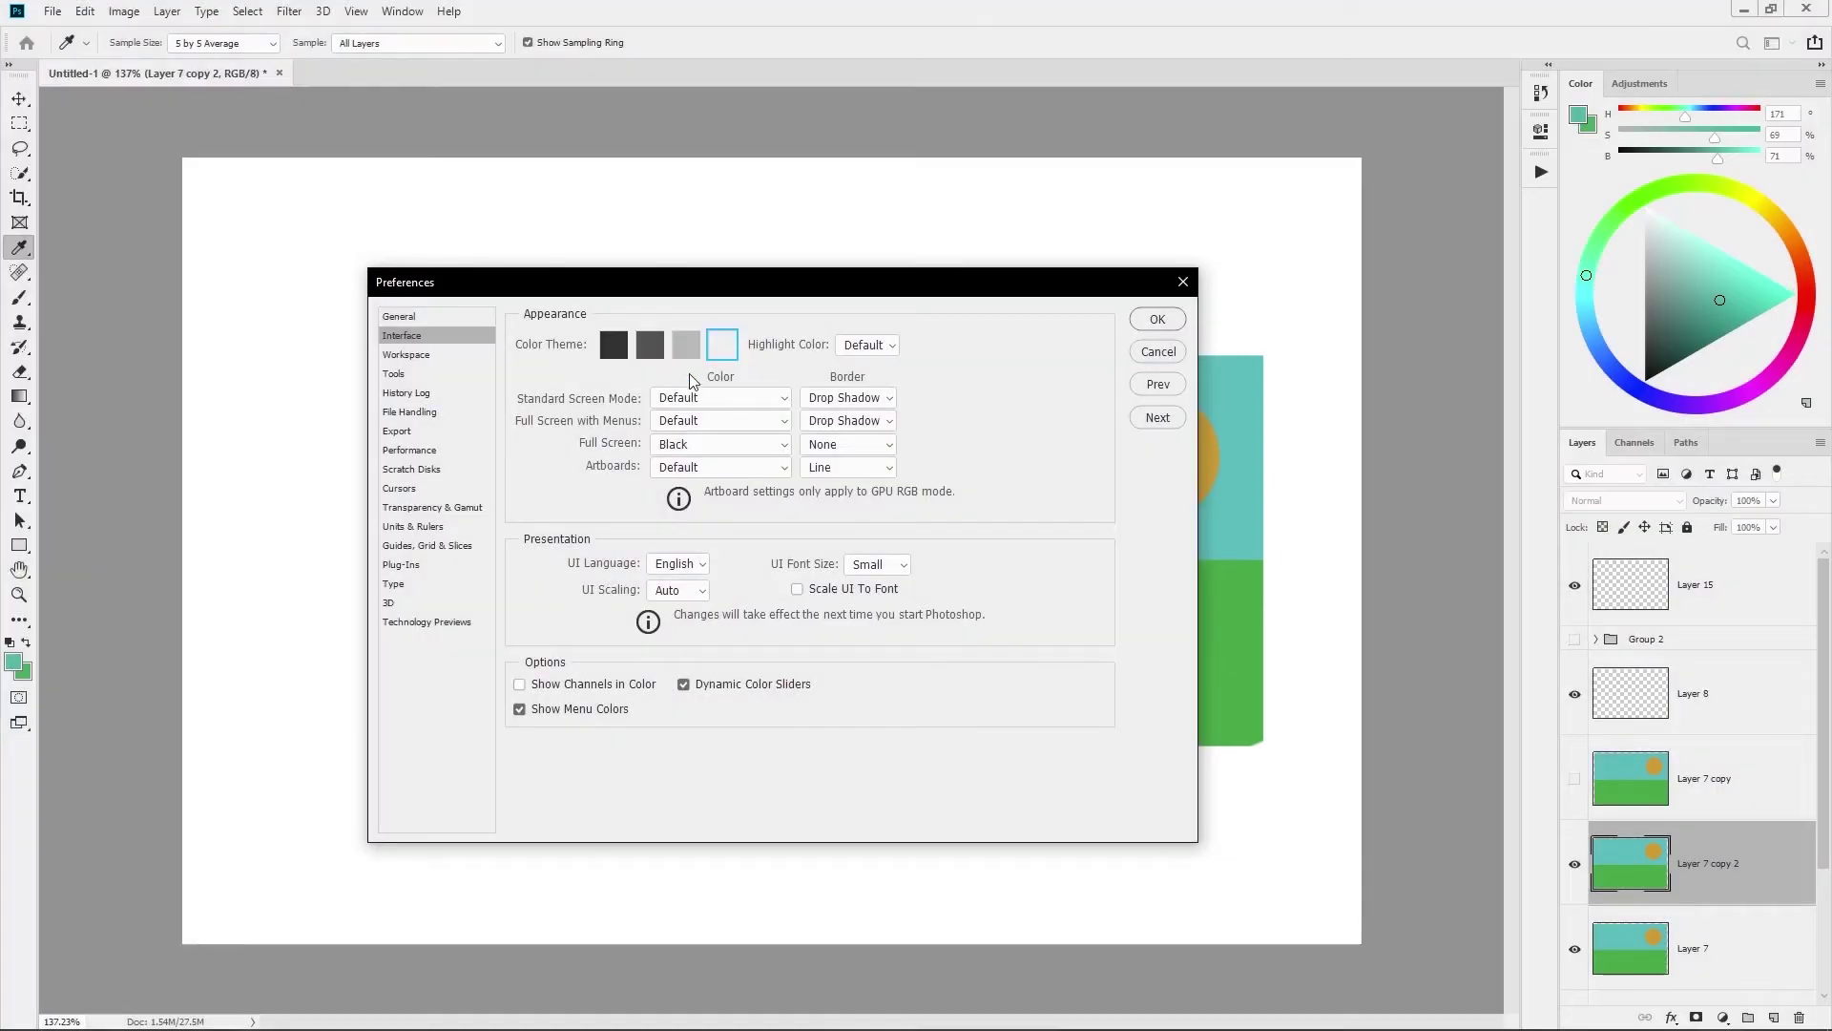
left_click(650, 345)
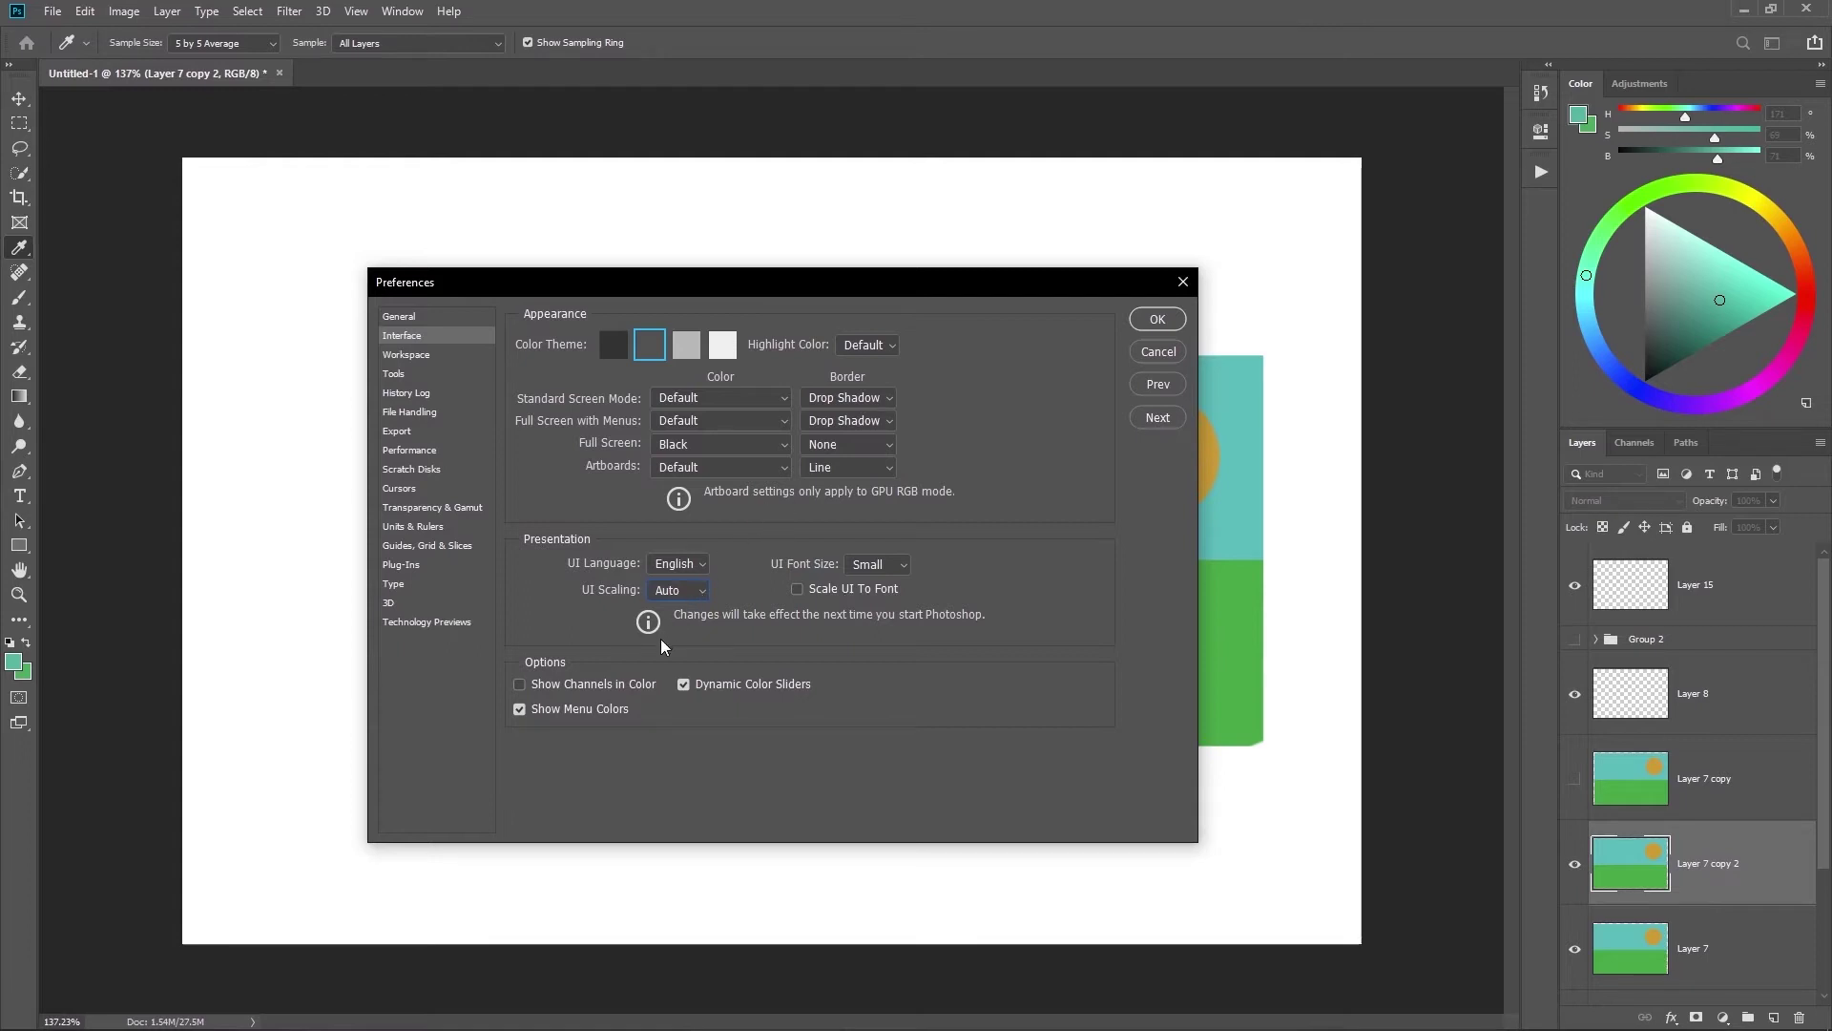
Step: Turn off Large Tabs in the Workspace preferences
left_click(466, 357)
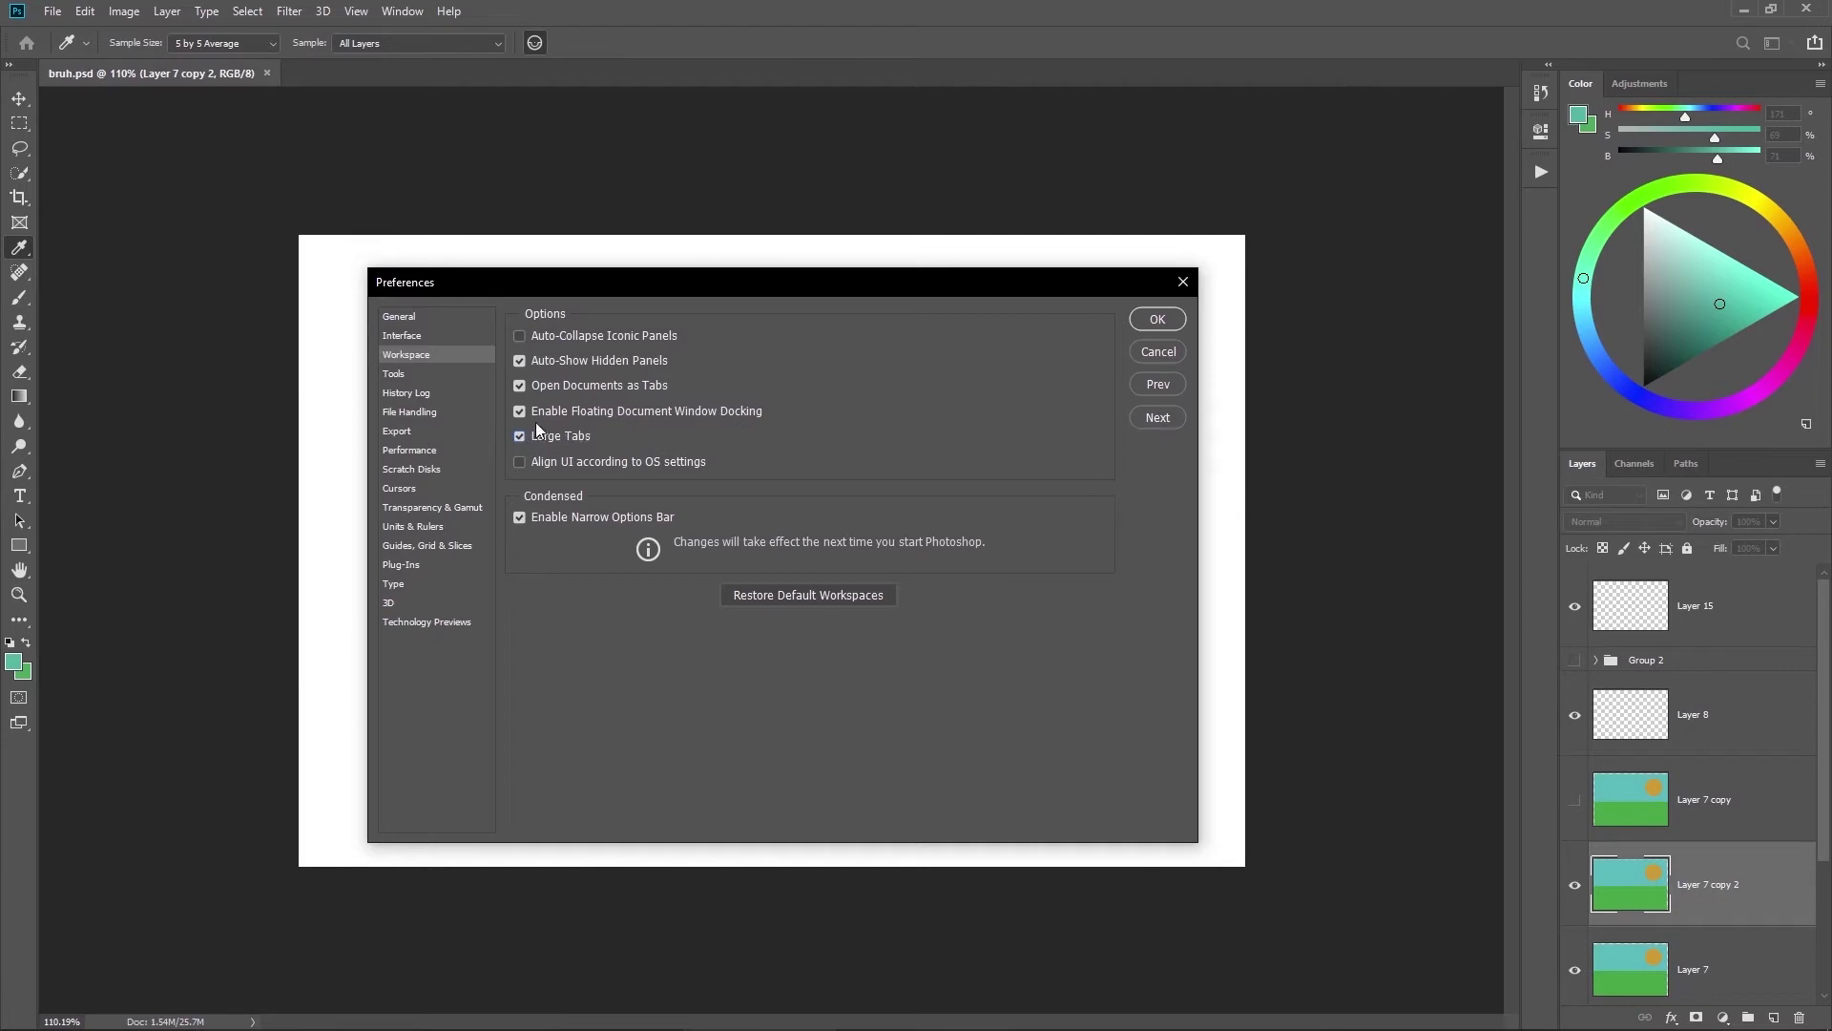
left_click(570, 438)
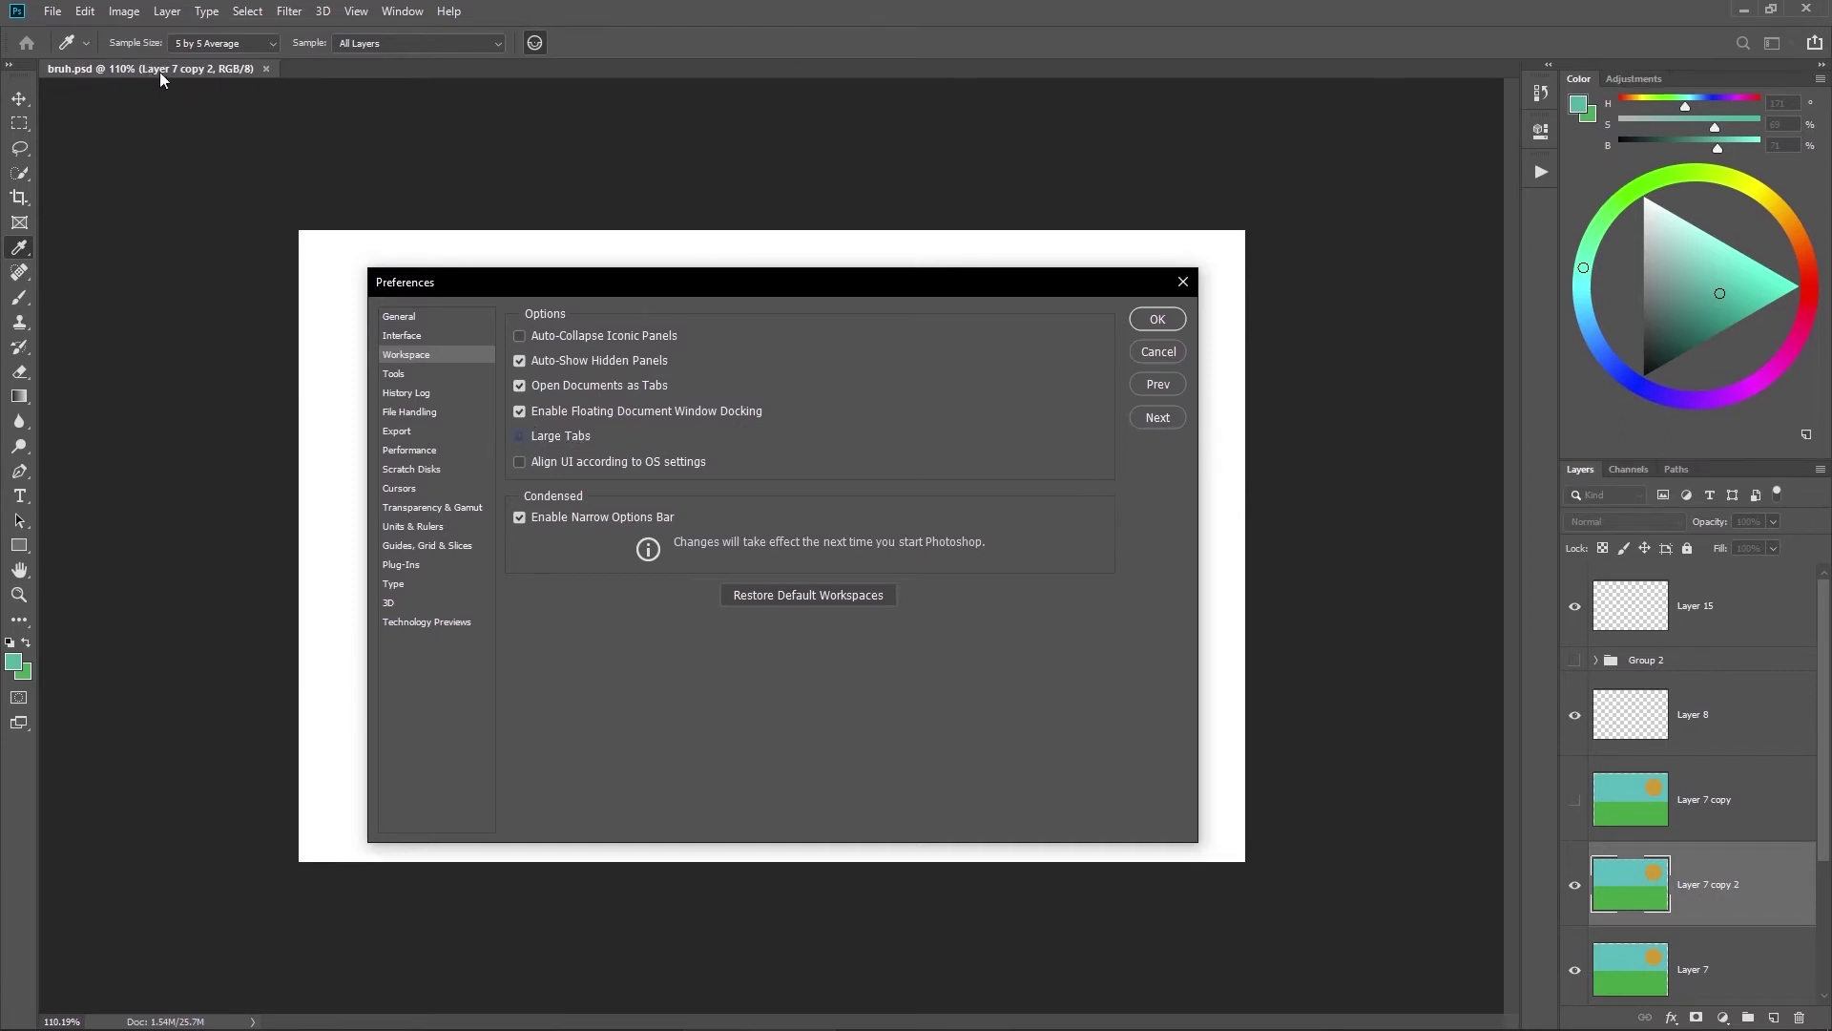
left_click(570, 438)
left_click(572, 436)
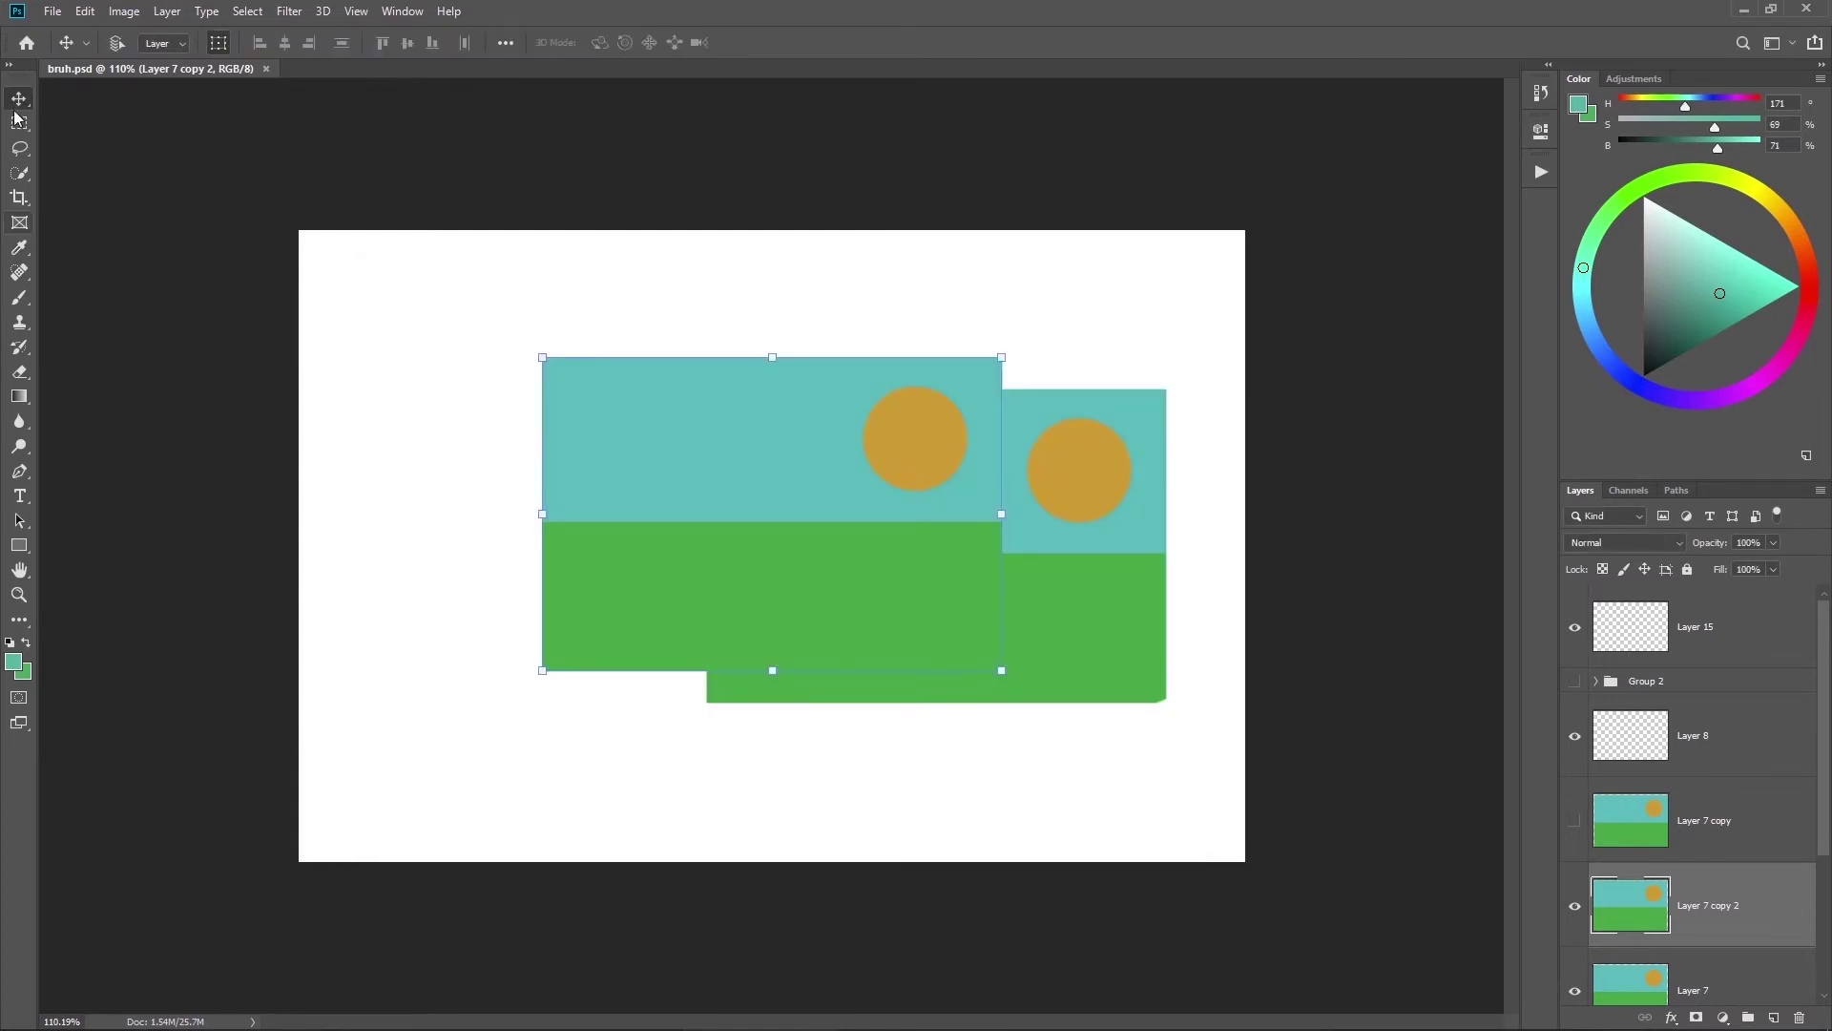
Step: Compare the narrow options bar for the Brush, Move and Lasso tools, including the Move tool's transform controls option
left_click(21, 299)
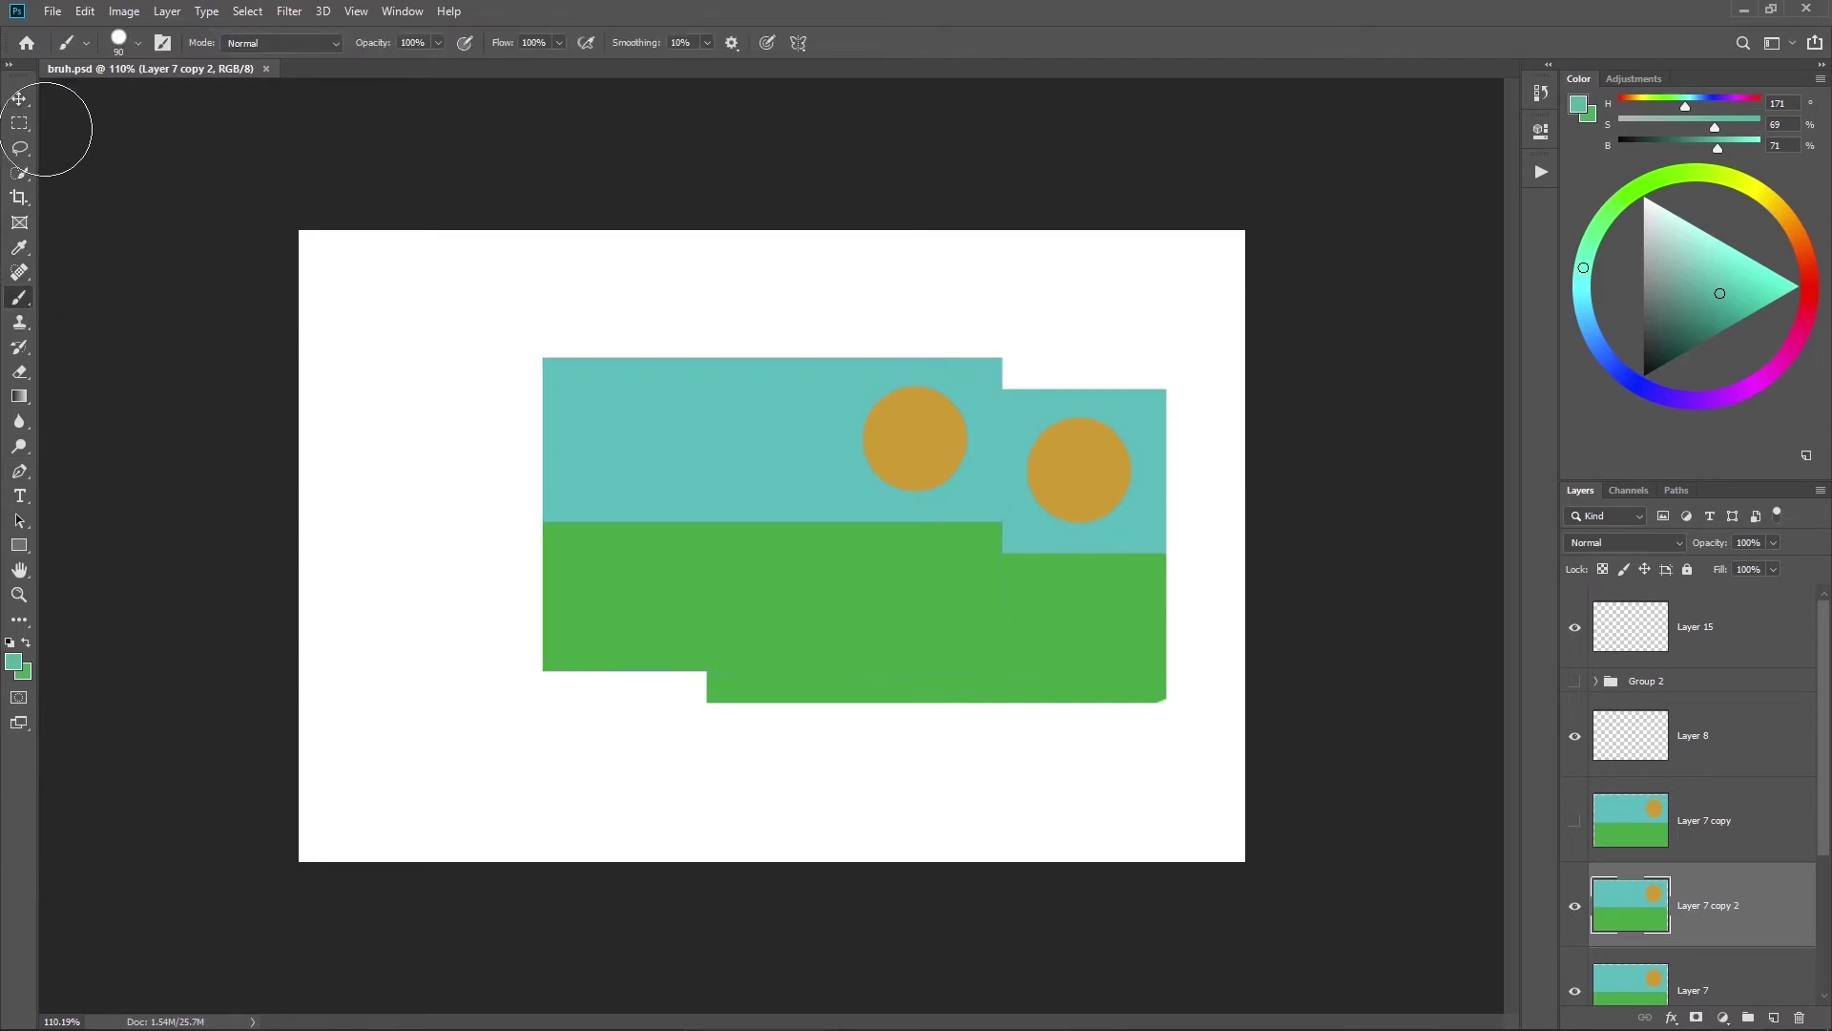
left_click(27, 96)
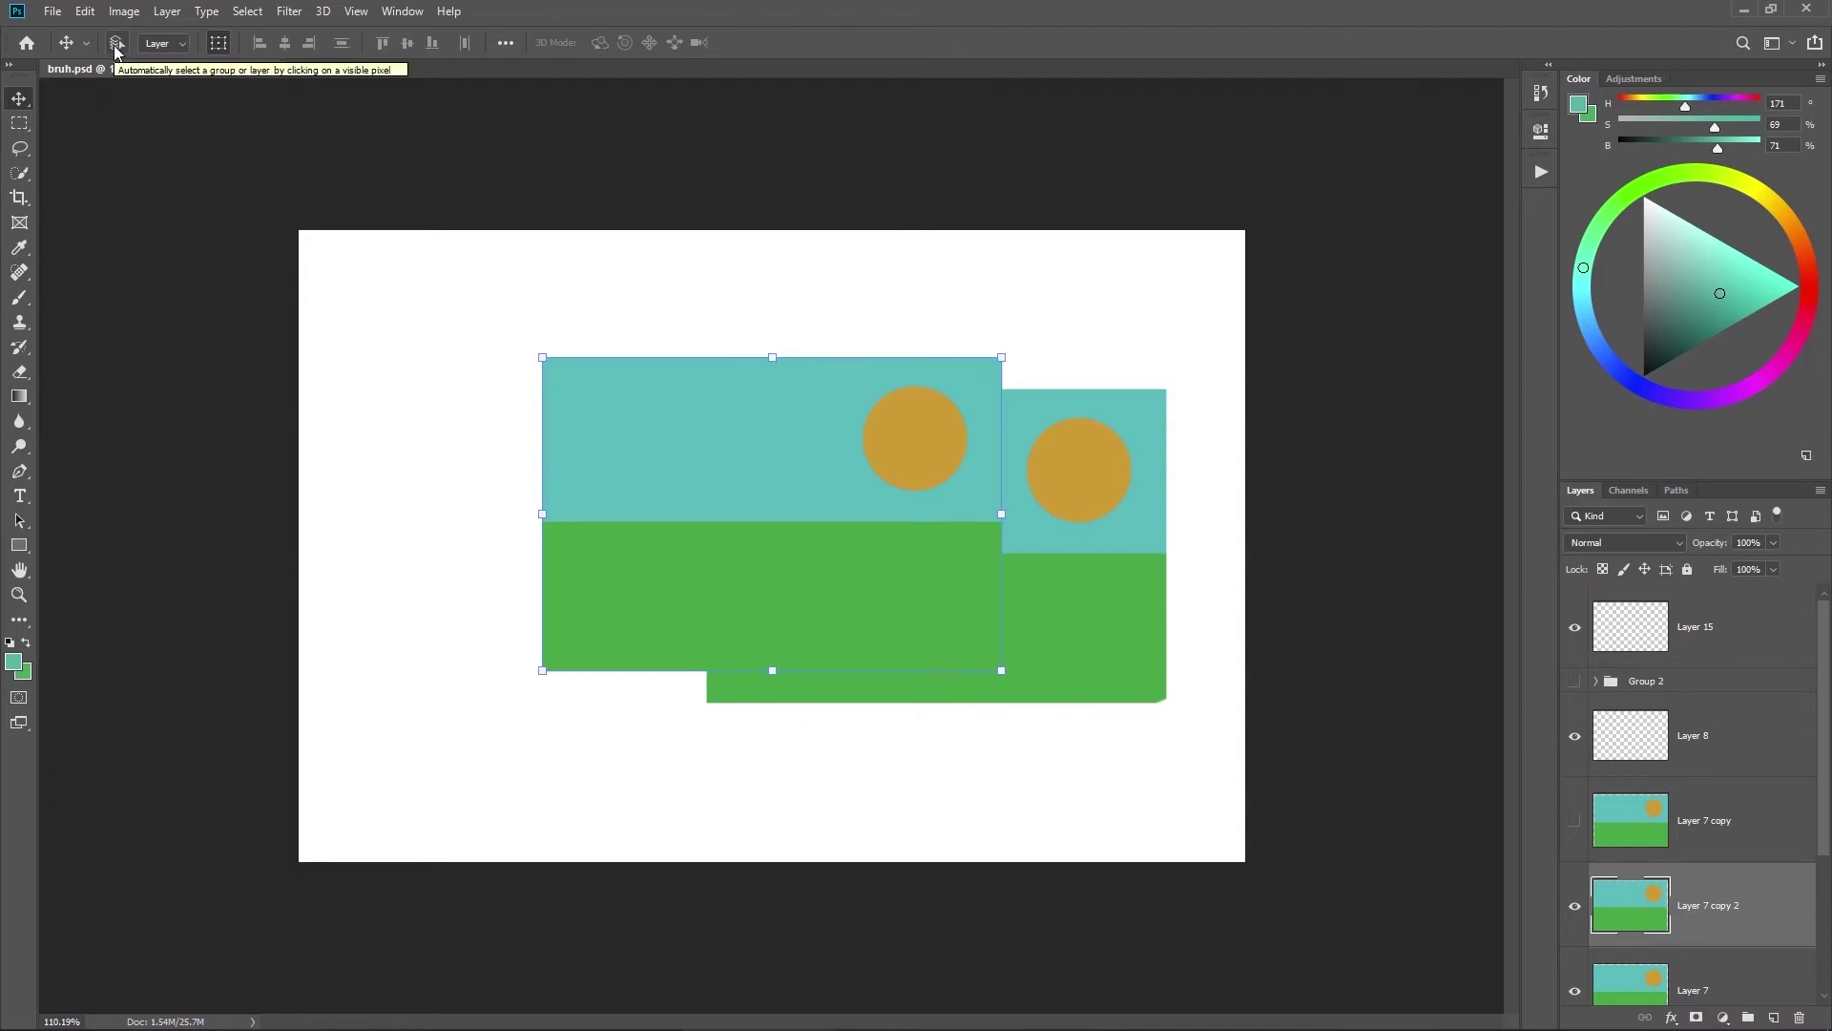
left_click(223, 45)
left_click(220, 48)
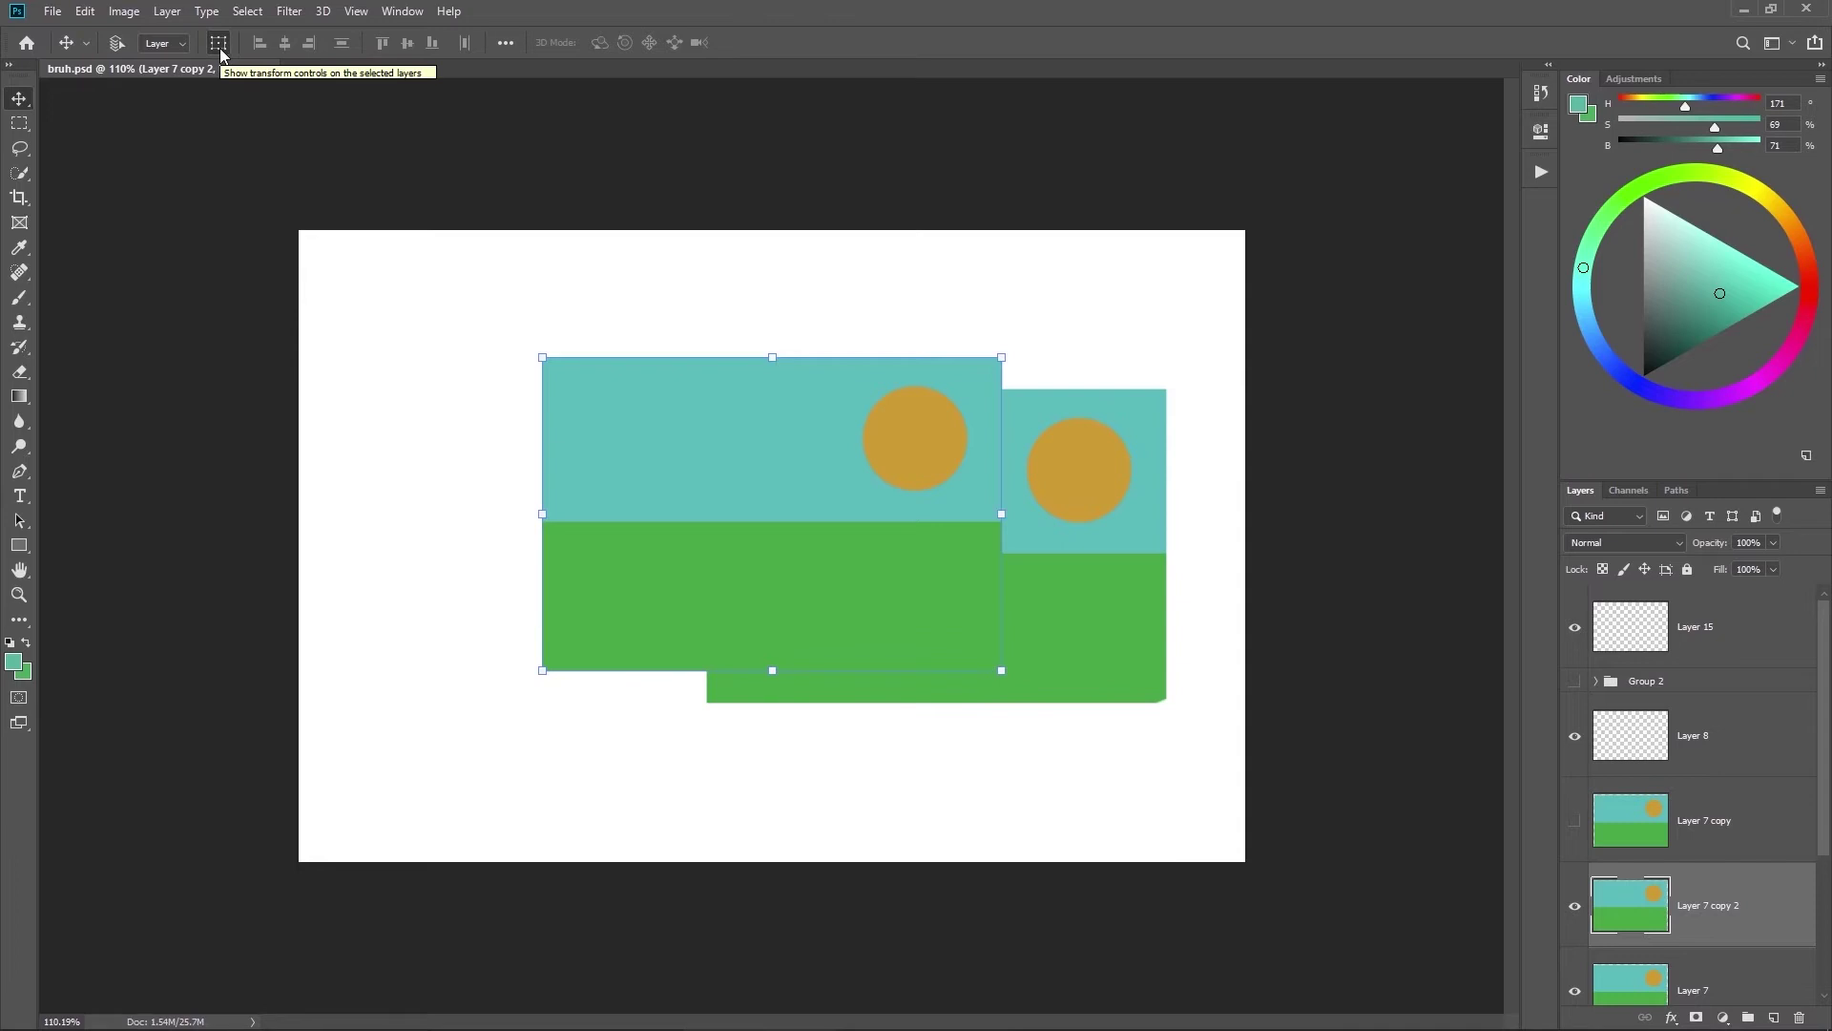
left_click(19, 148)
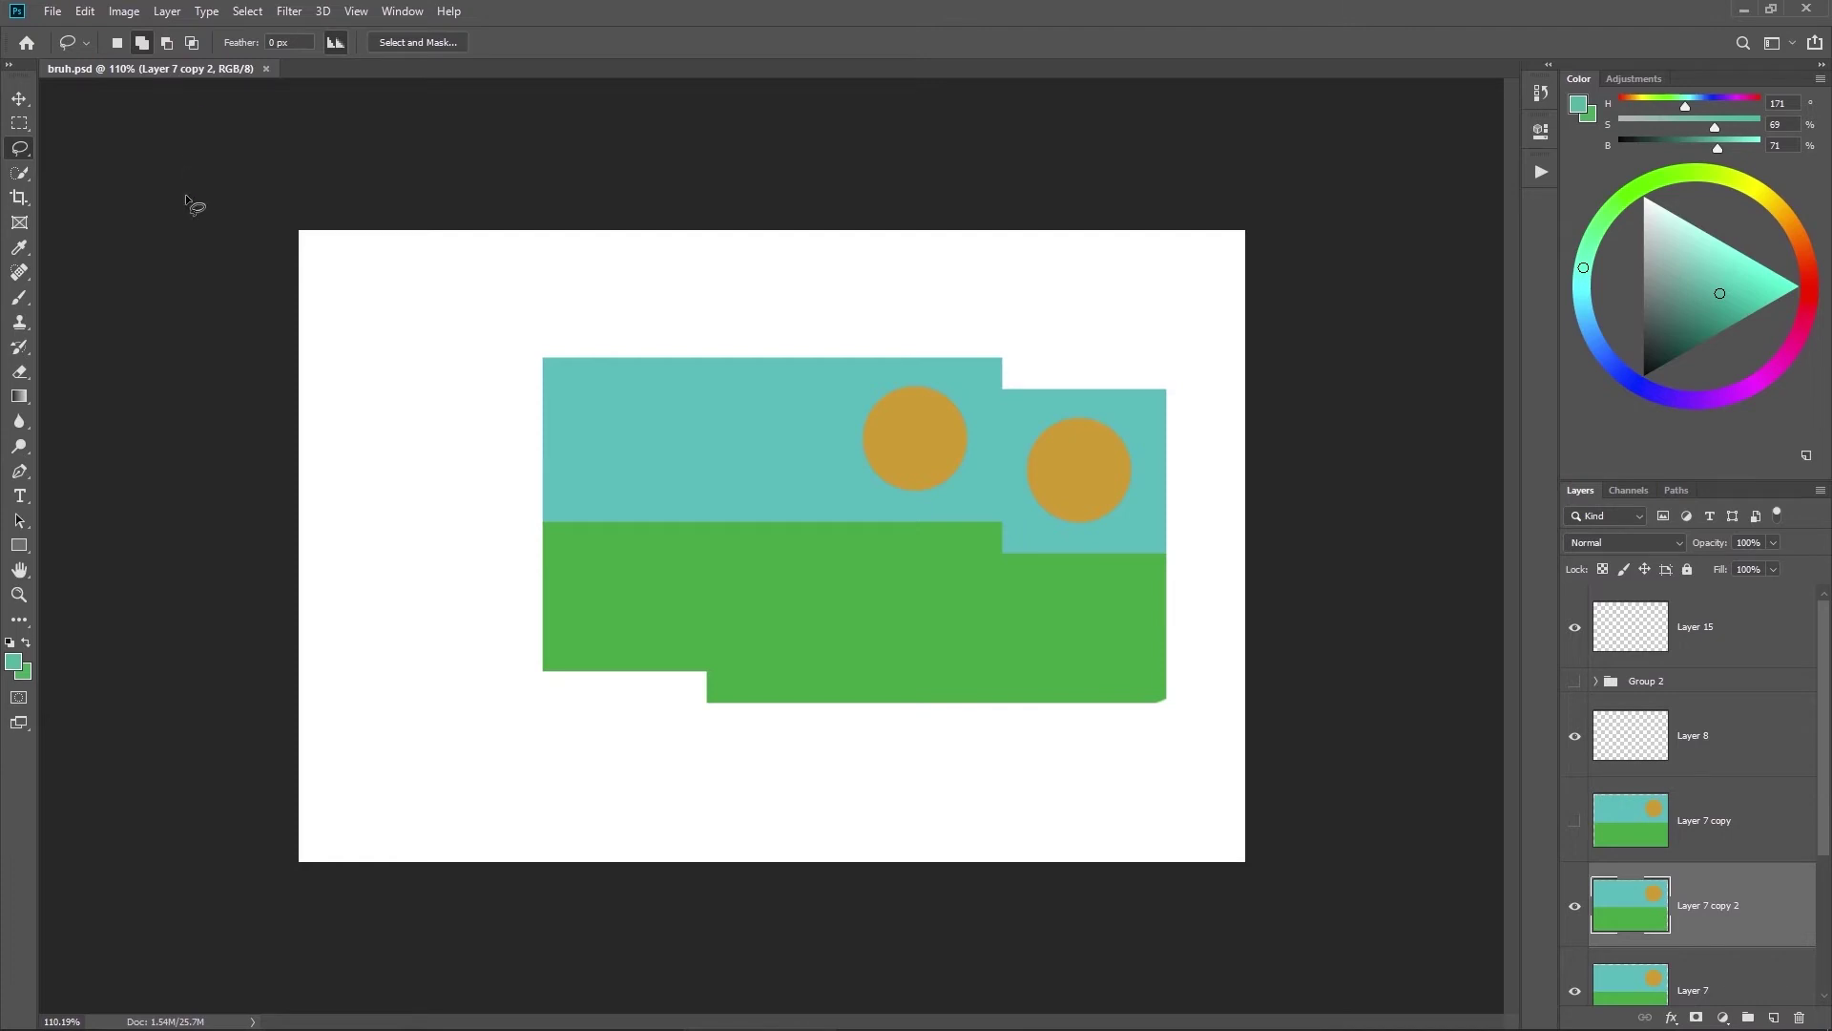
left_click(29, 297)
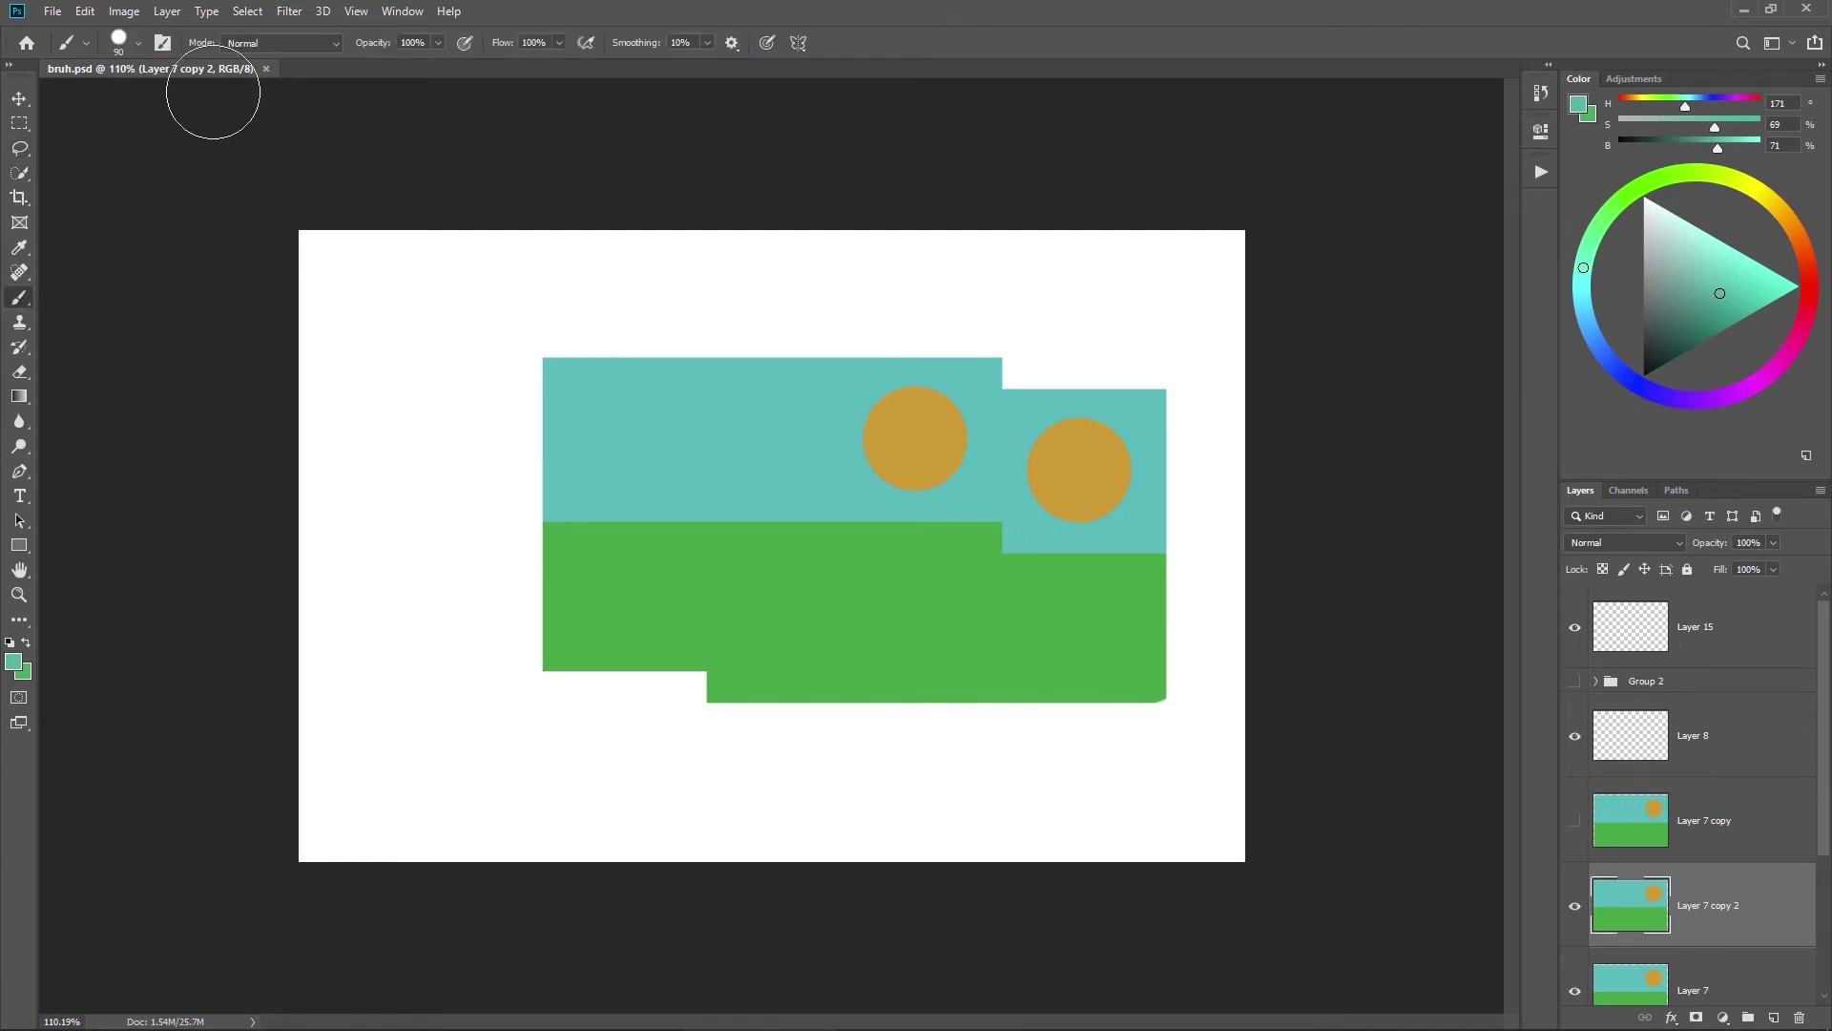
key("v")
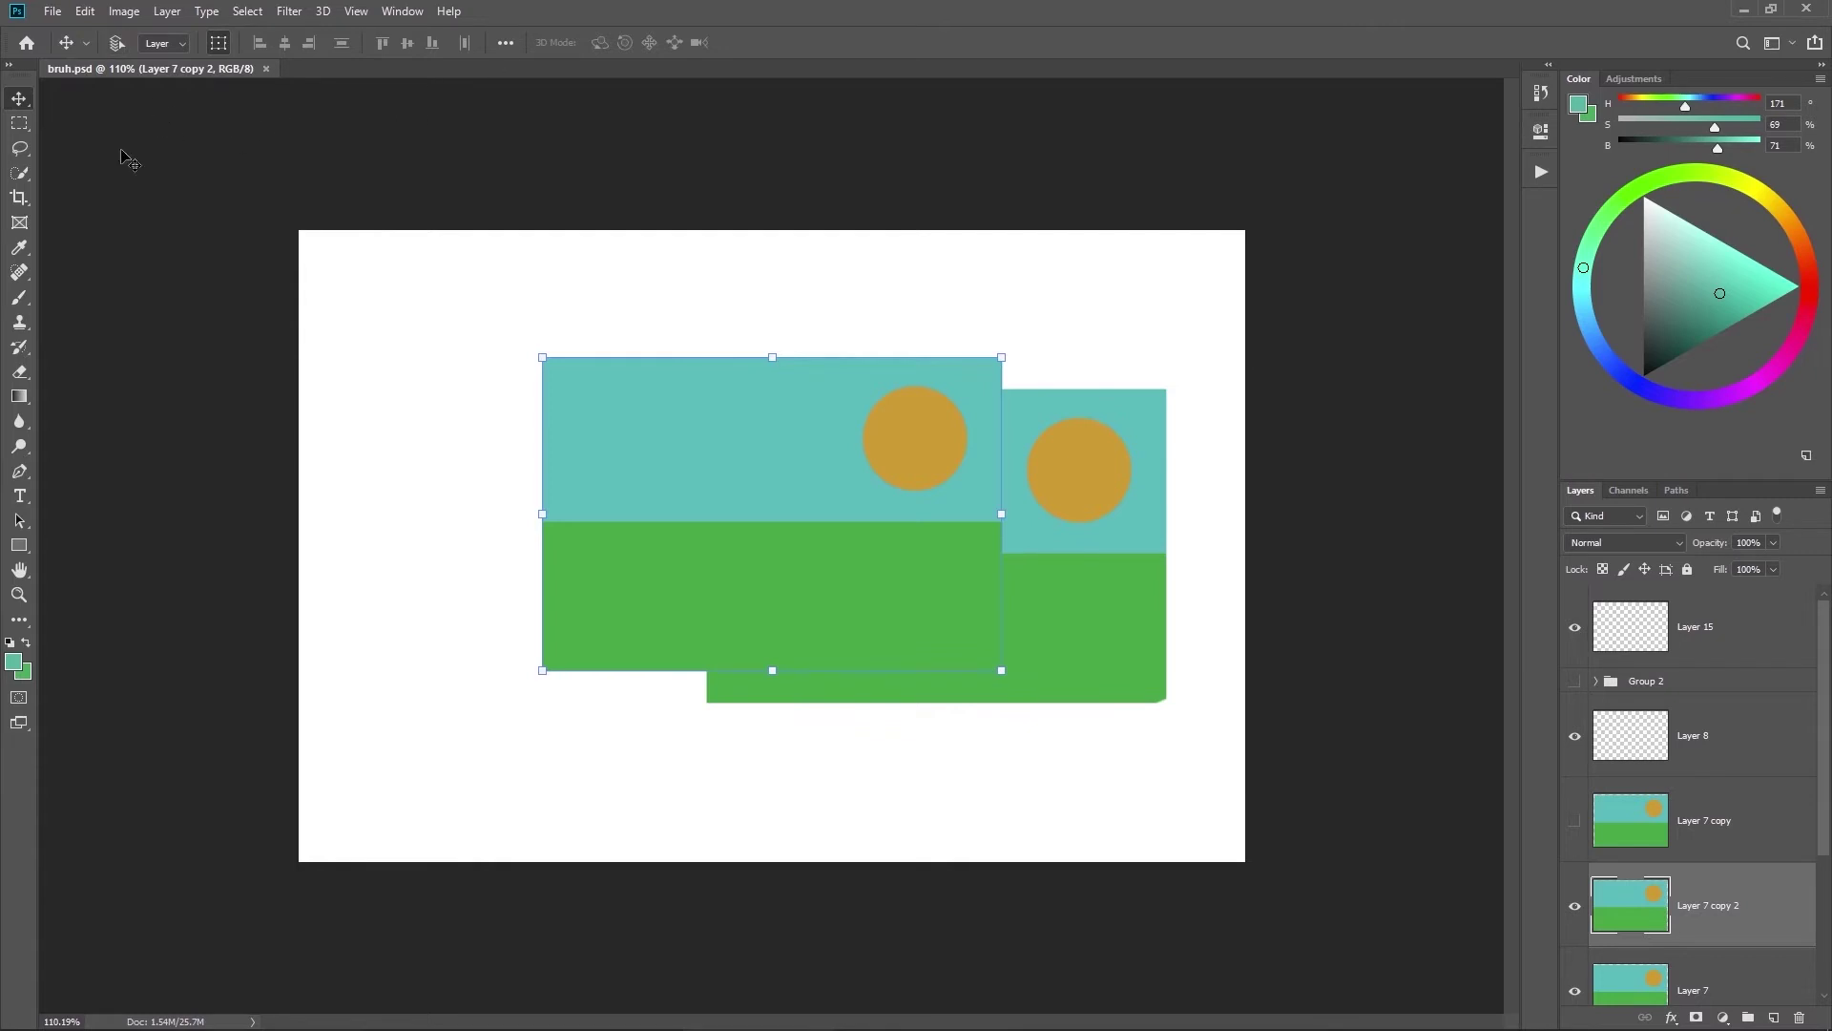
Step: Review the Workspace and Tools preferences and leave them without applying changes
key("i")
key("ctrl+k")
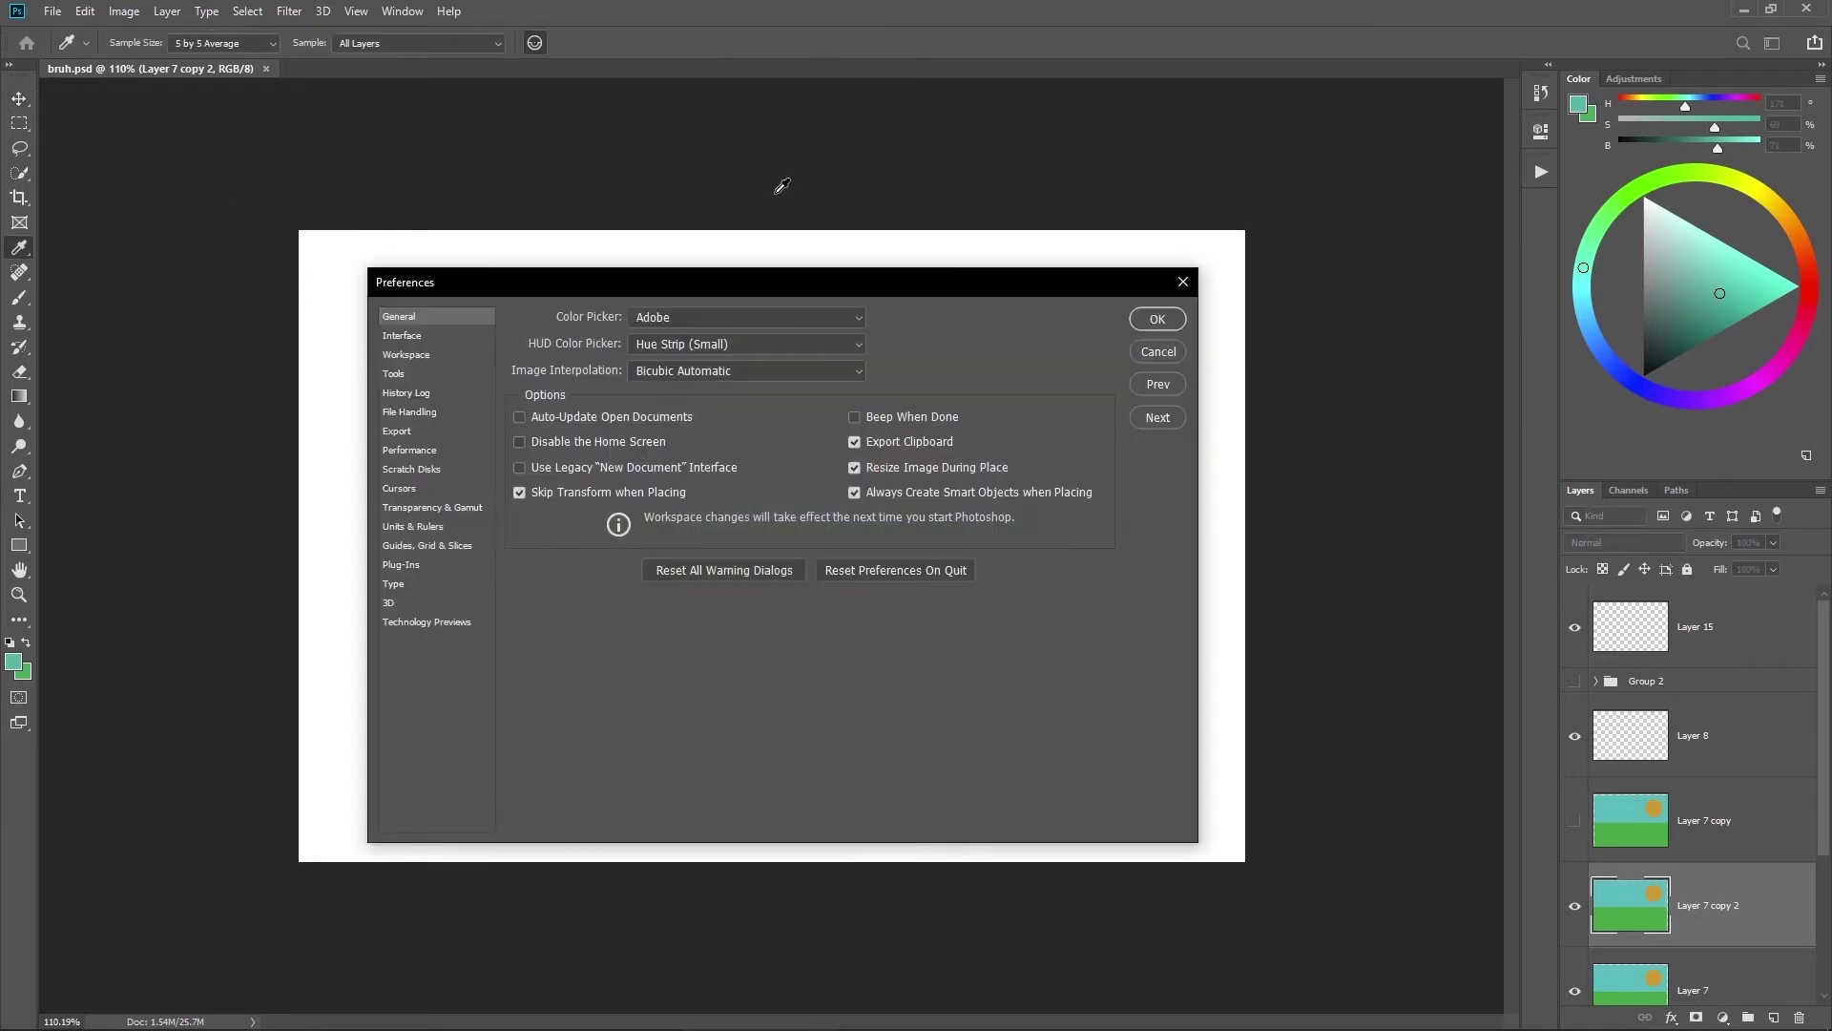
left_click(478, 359)
left_click(479, 374)
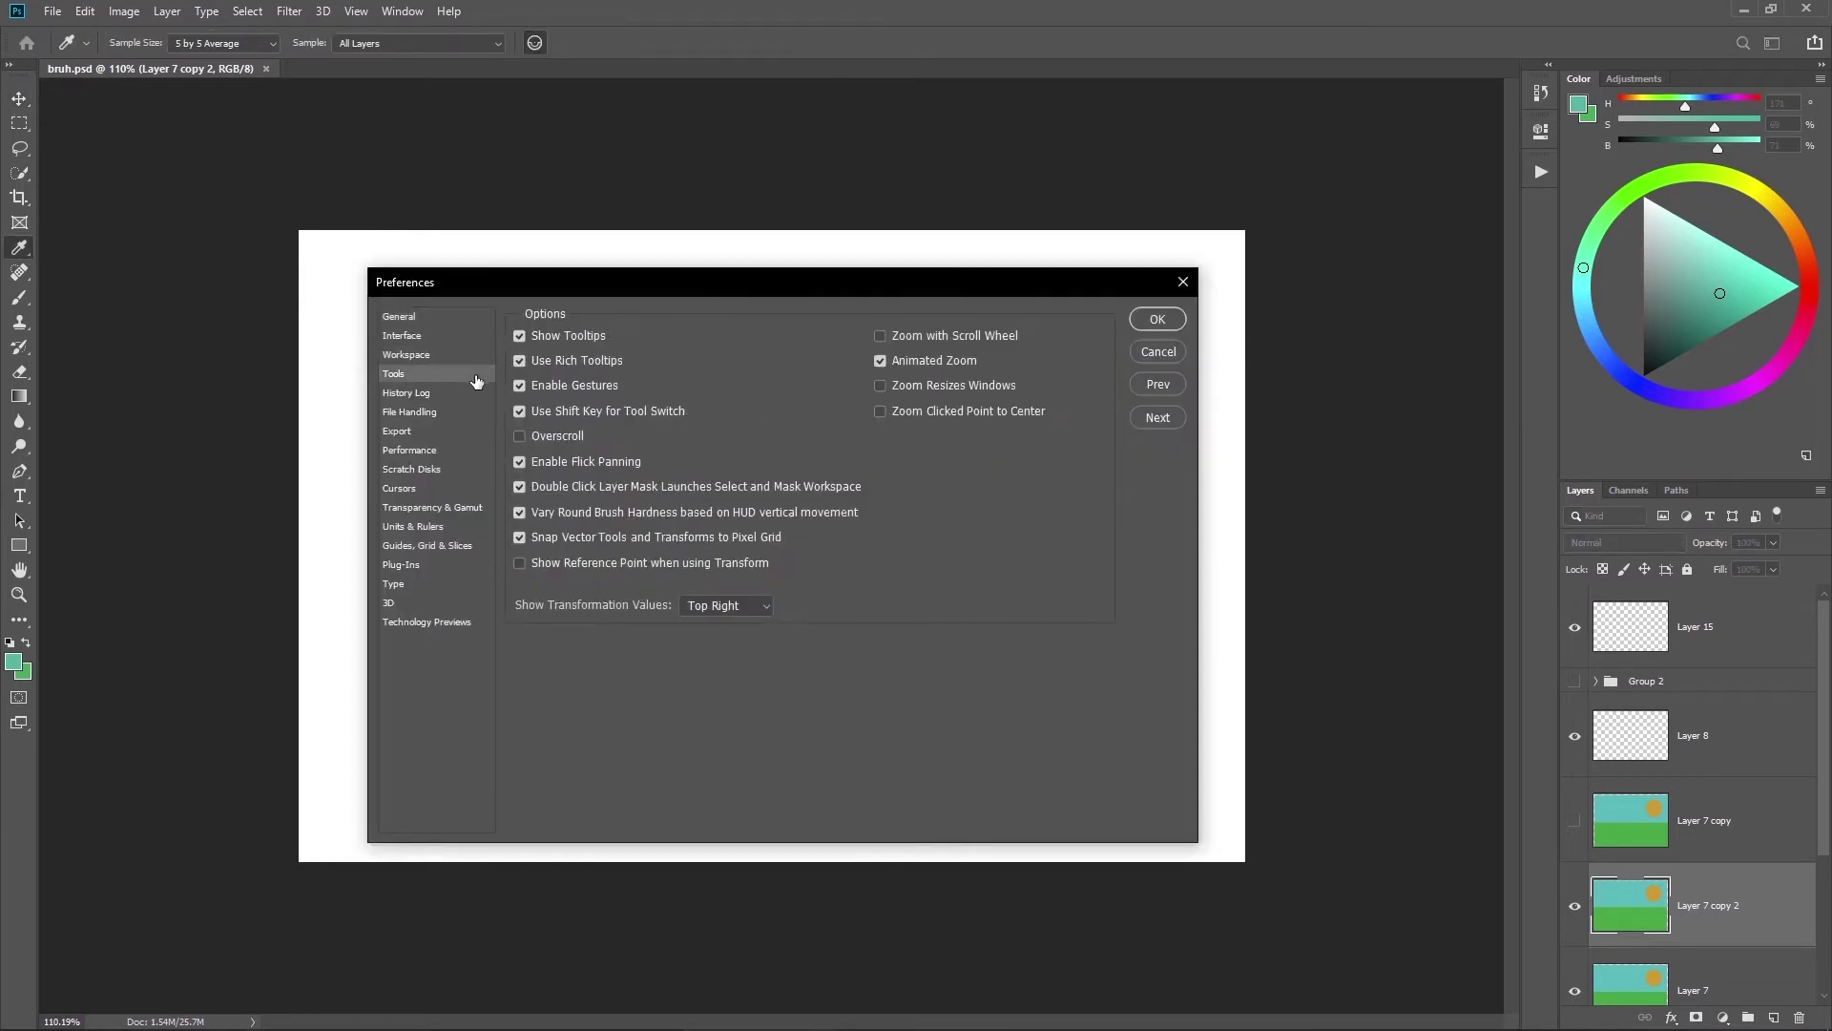
left_click(477, 358)
left_click(482, 376)
left_click(1159, 352)
Step: Deselect the active layer and check how far the canvas pans at different zoom levels in standard screen mode
key("v")
left_click(1345, 370)
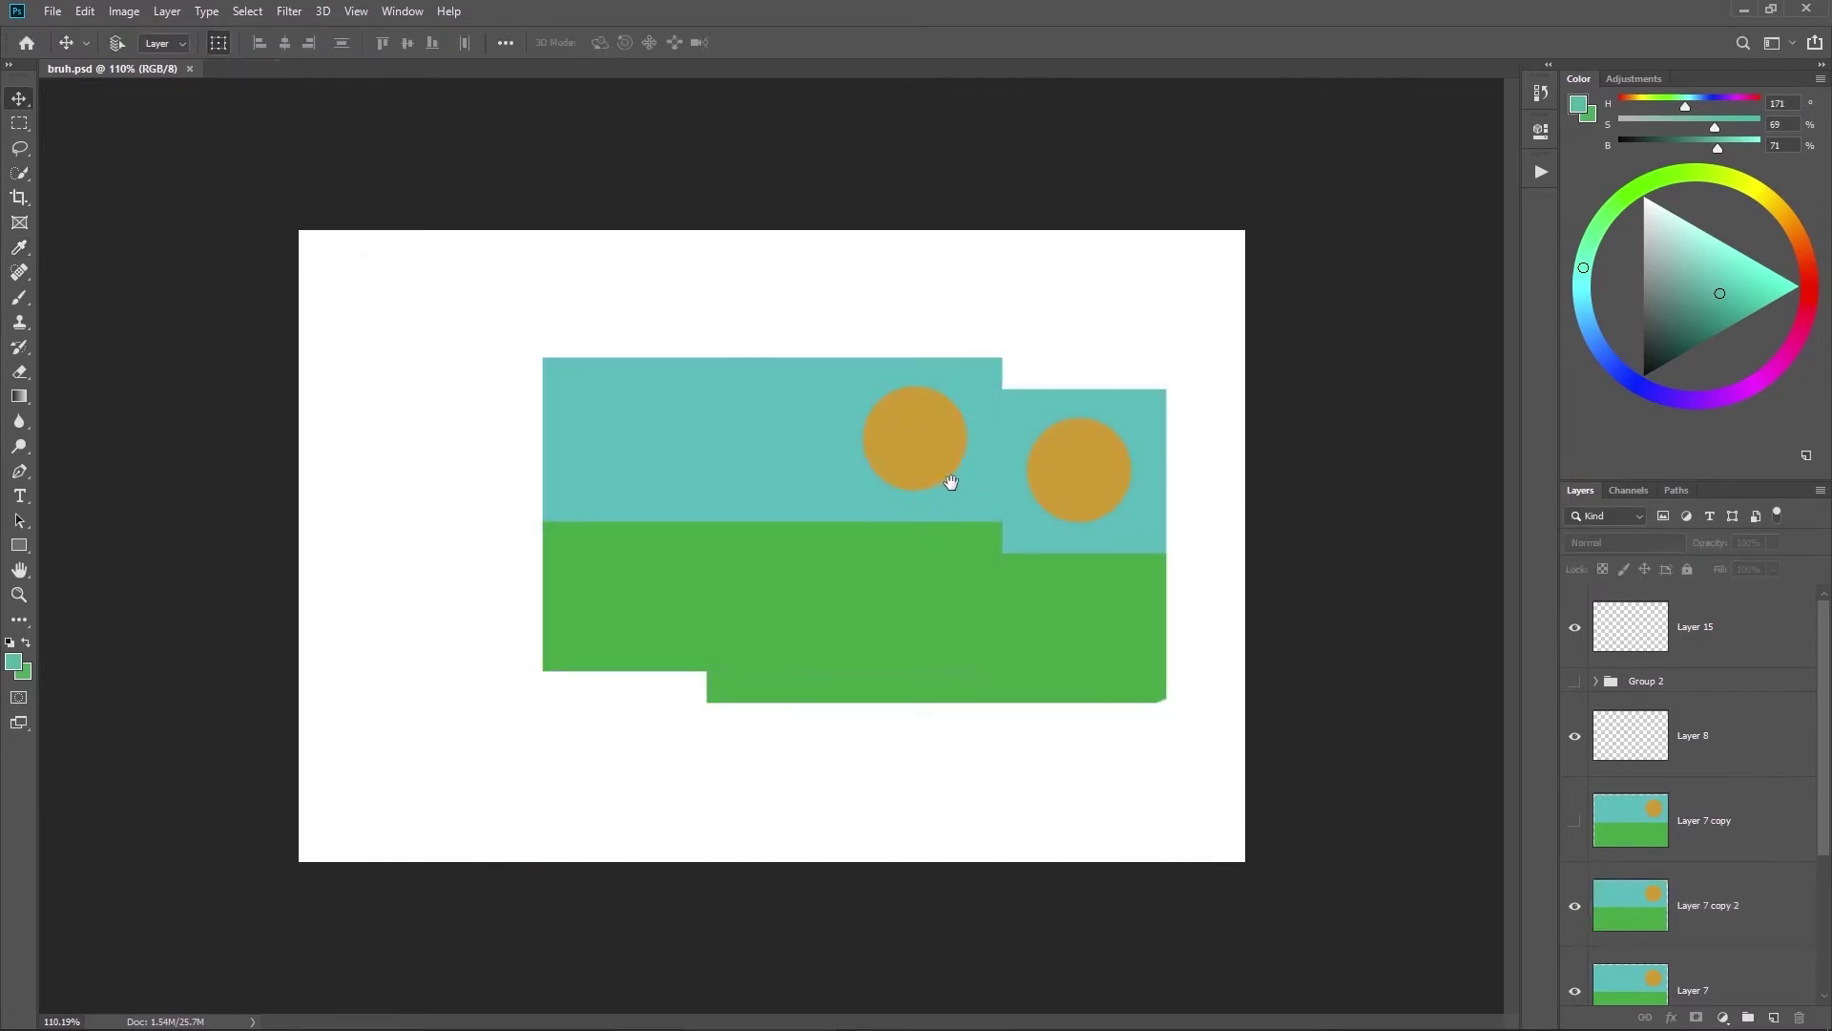
key("ctrl+0")
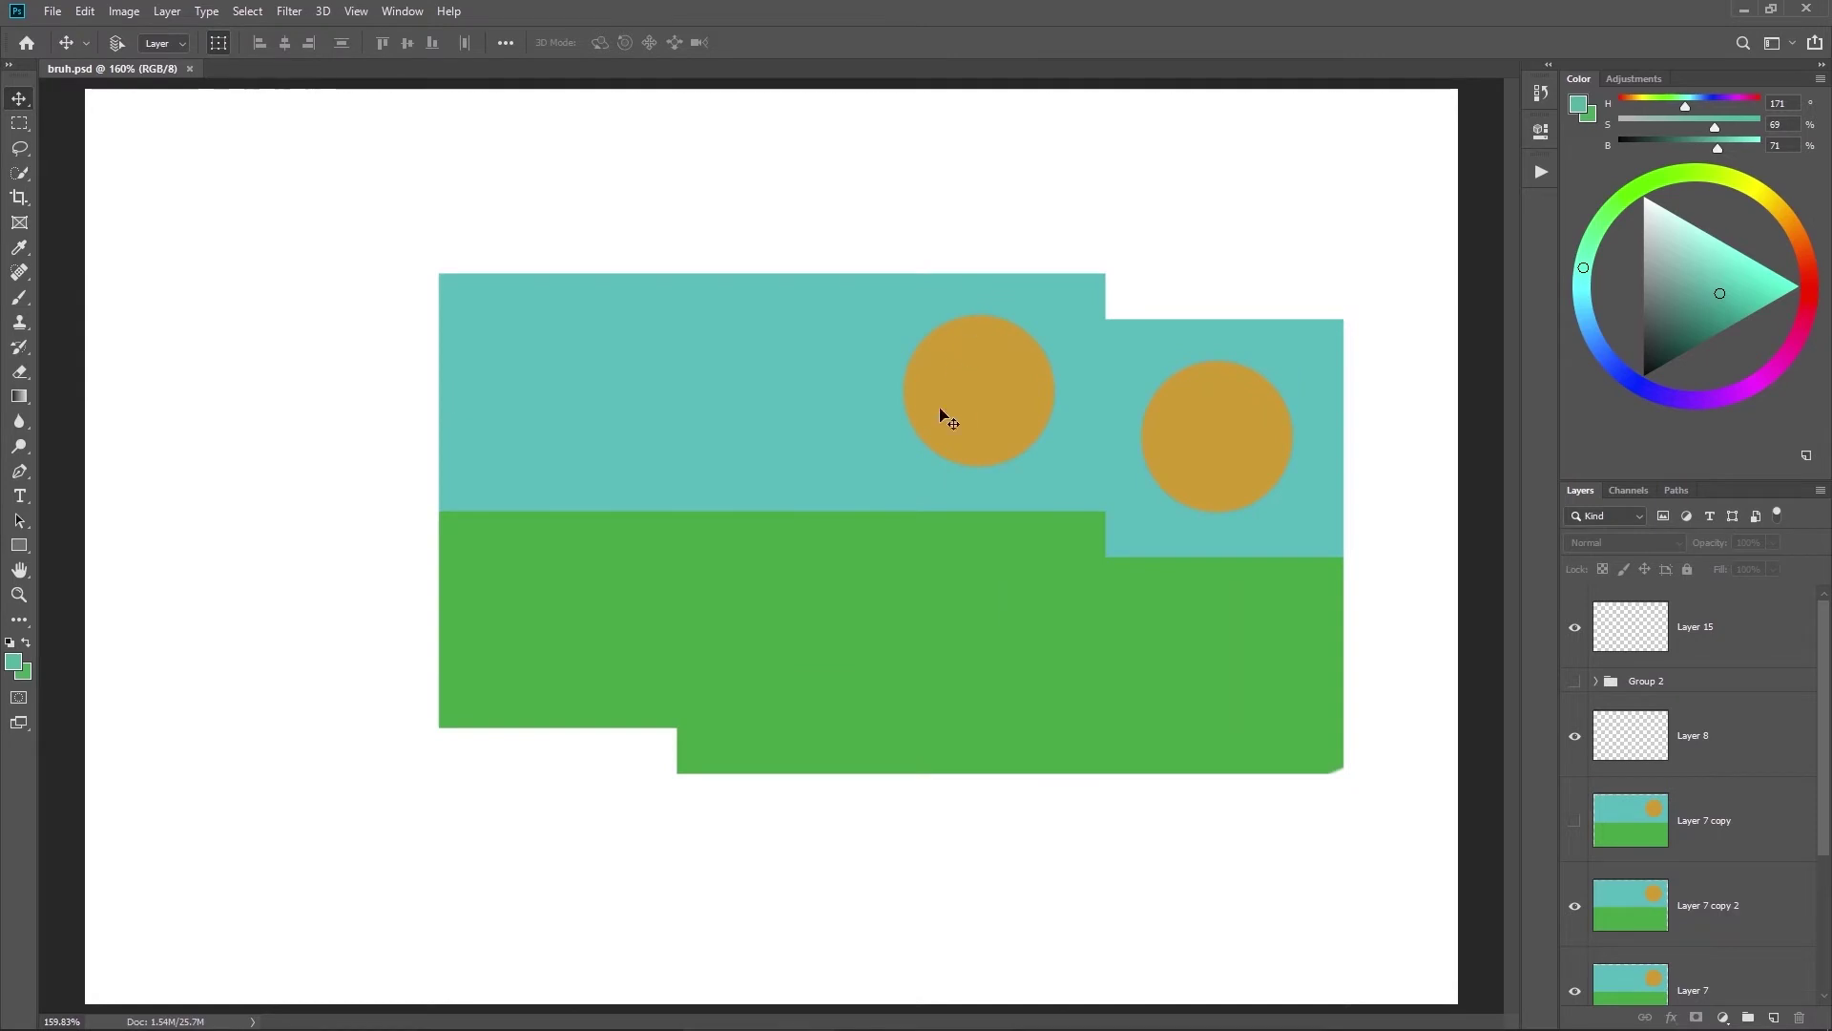
scroll(941, 413, "down", 2)
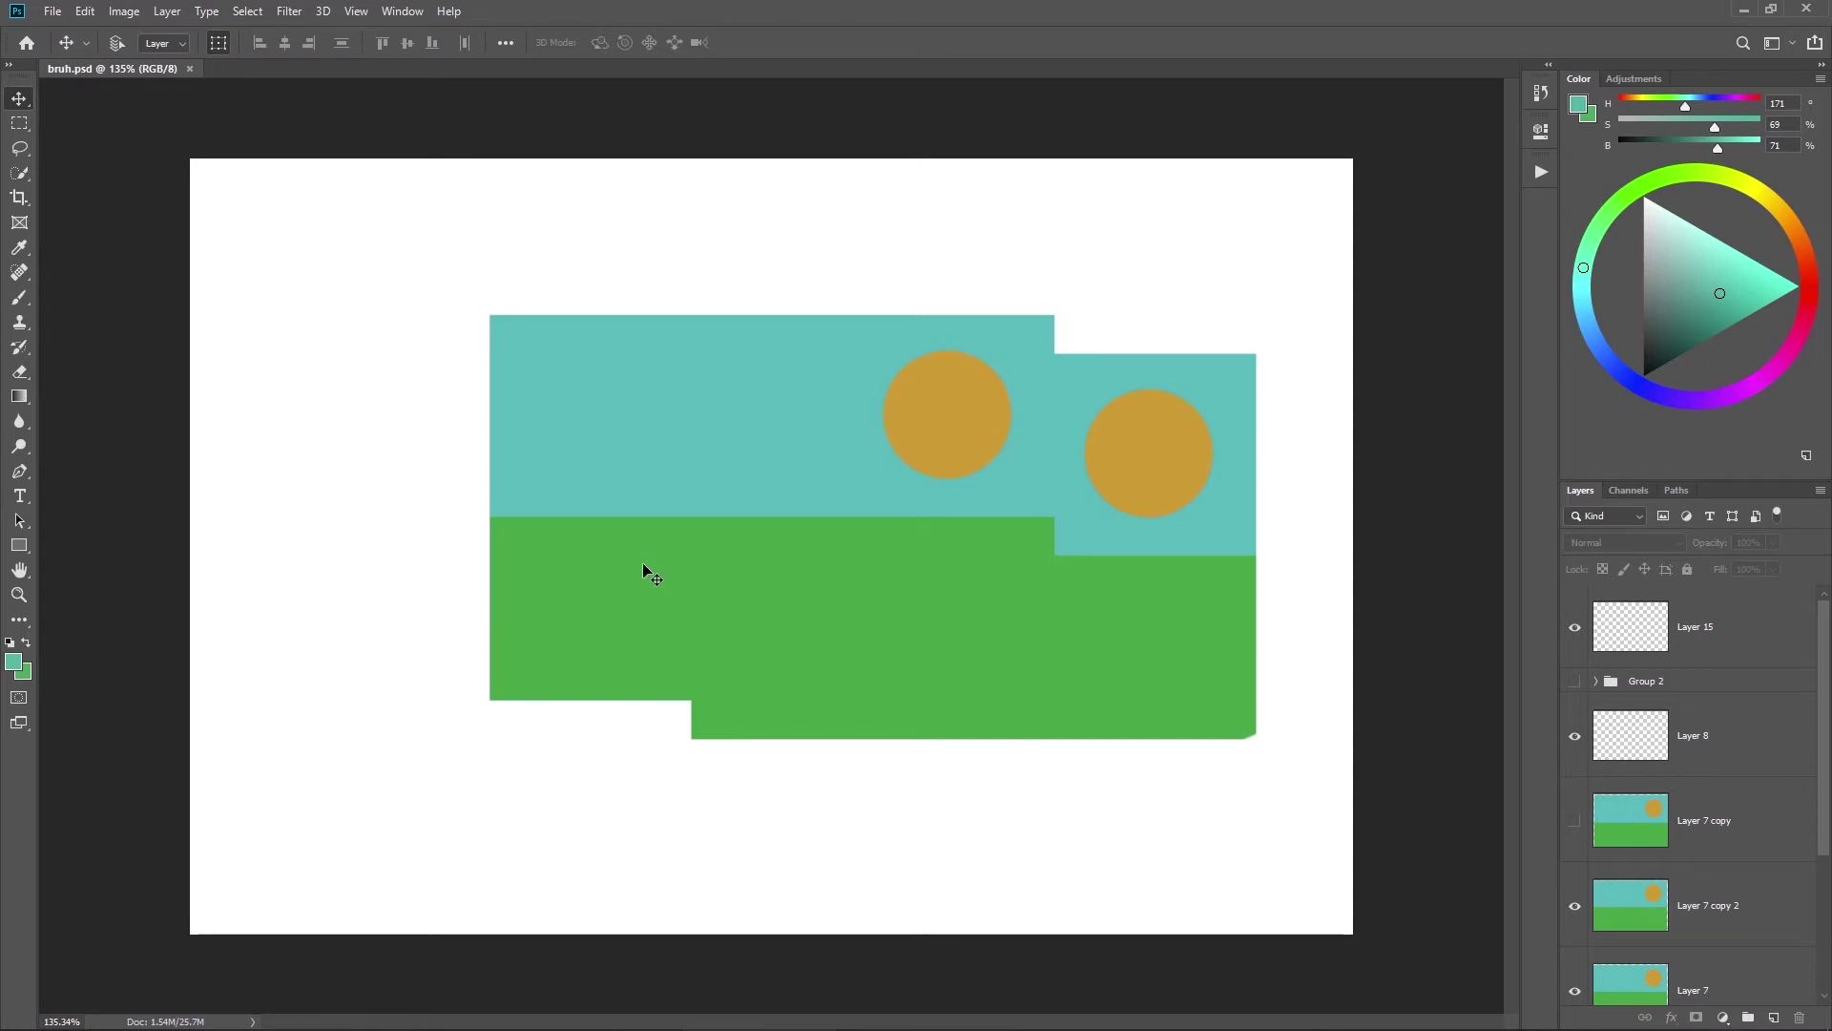
scroll(747, 500, "up", 4)
left_click_drag(382, 817, 886, 430)
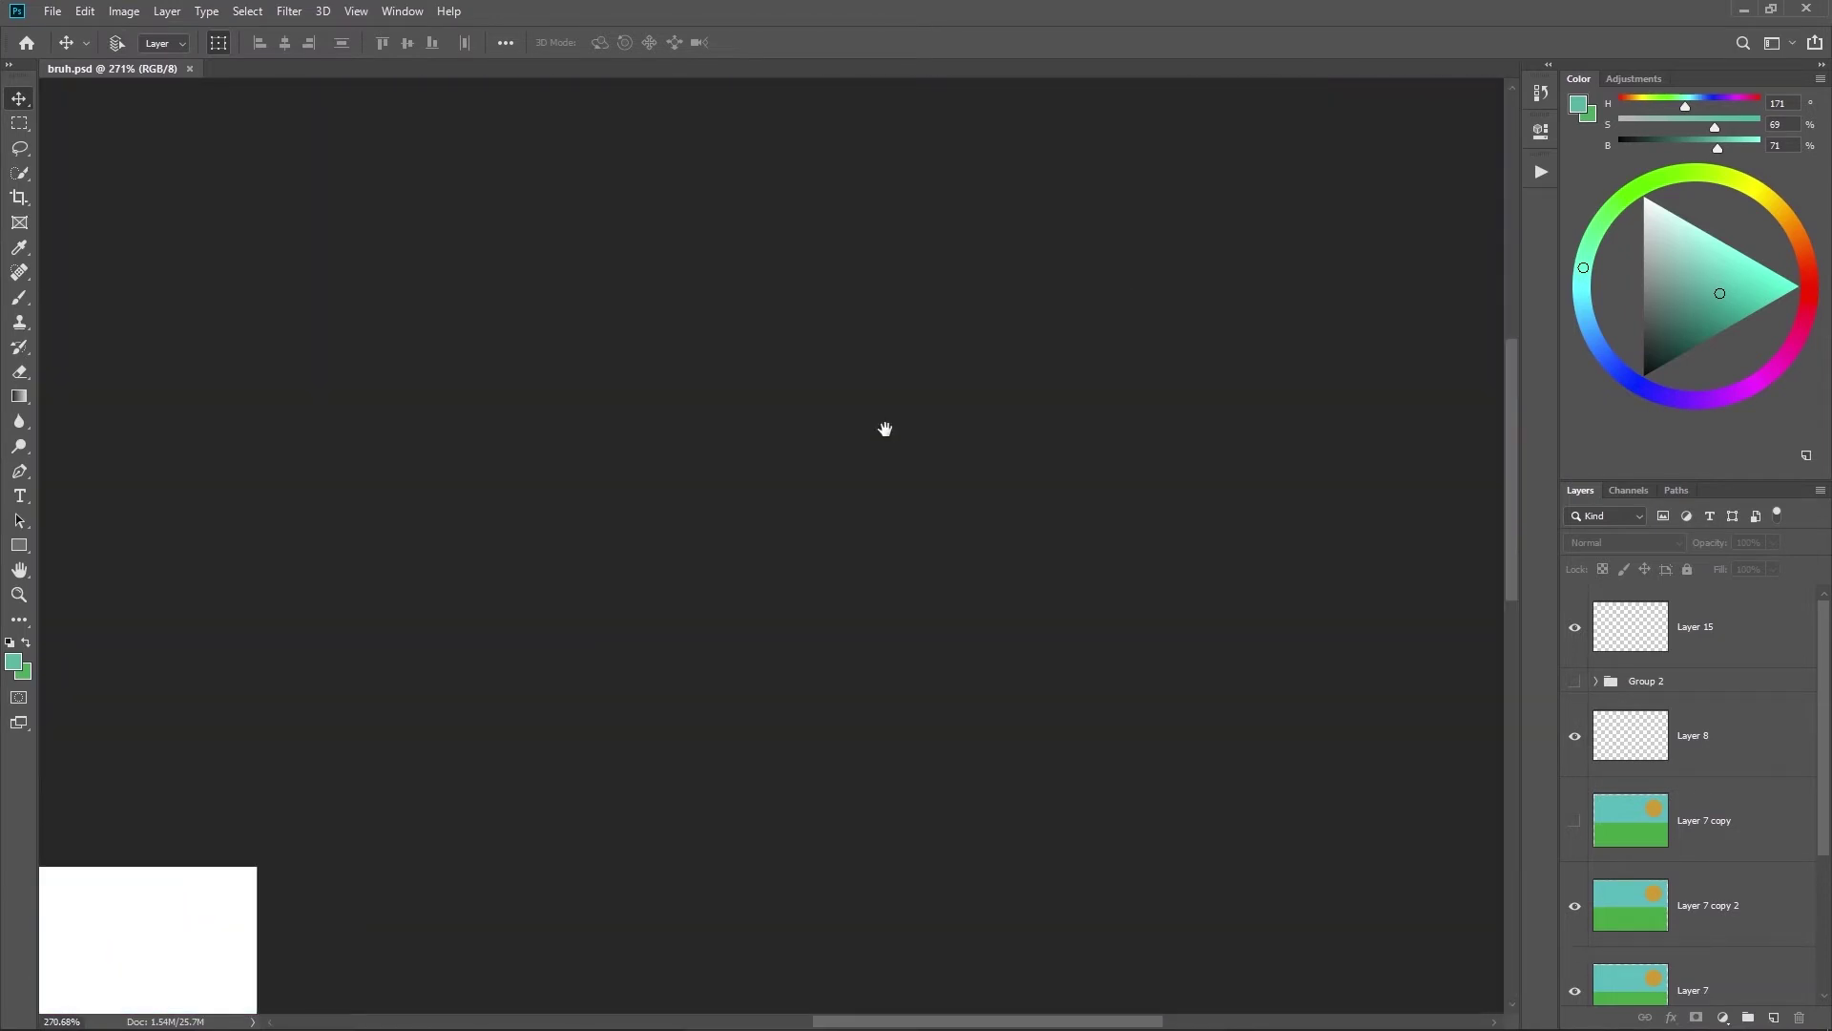
key("ctrl+0")
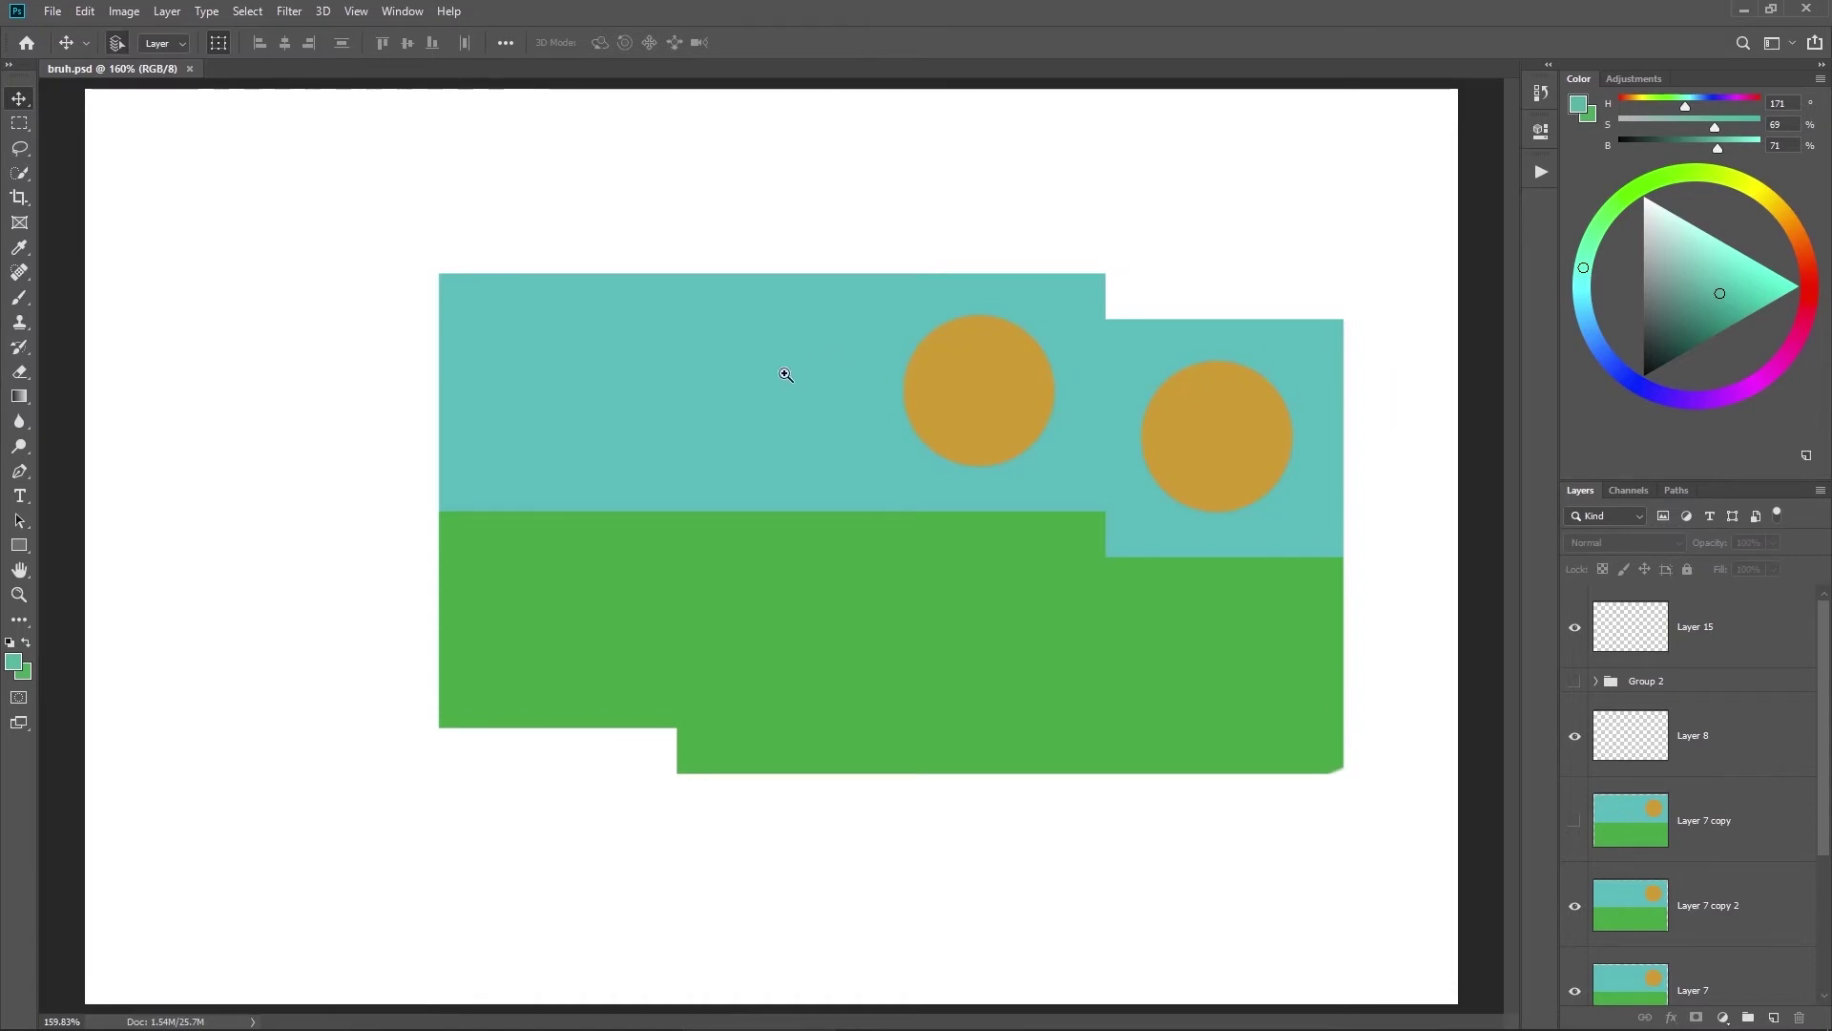
scroll(780, 393, "down", 1)
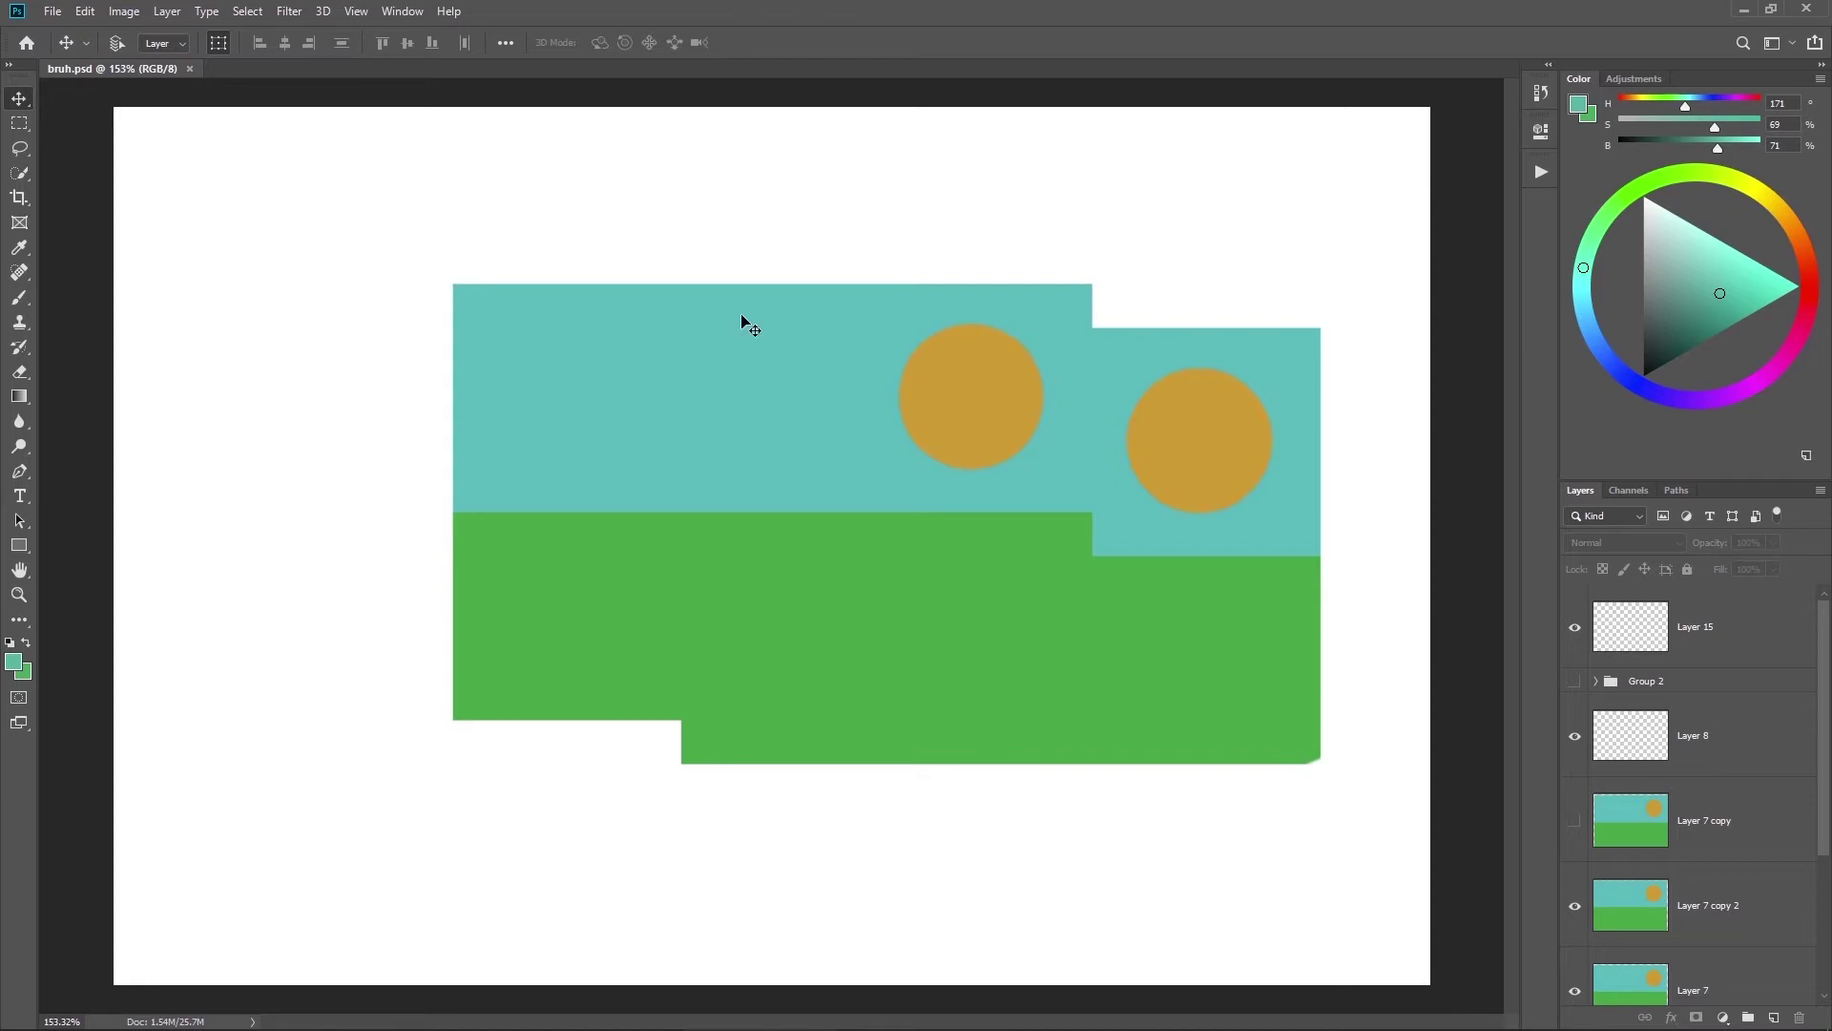
Step: Examine how freely the canvas pans in full screen mode with the menu bar, and return to standard screen mode
key("f")
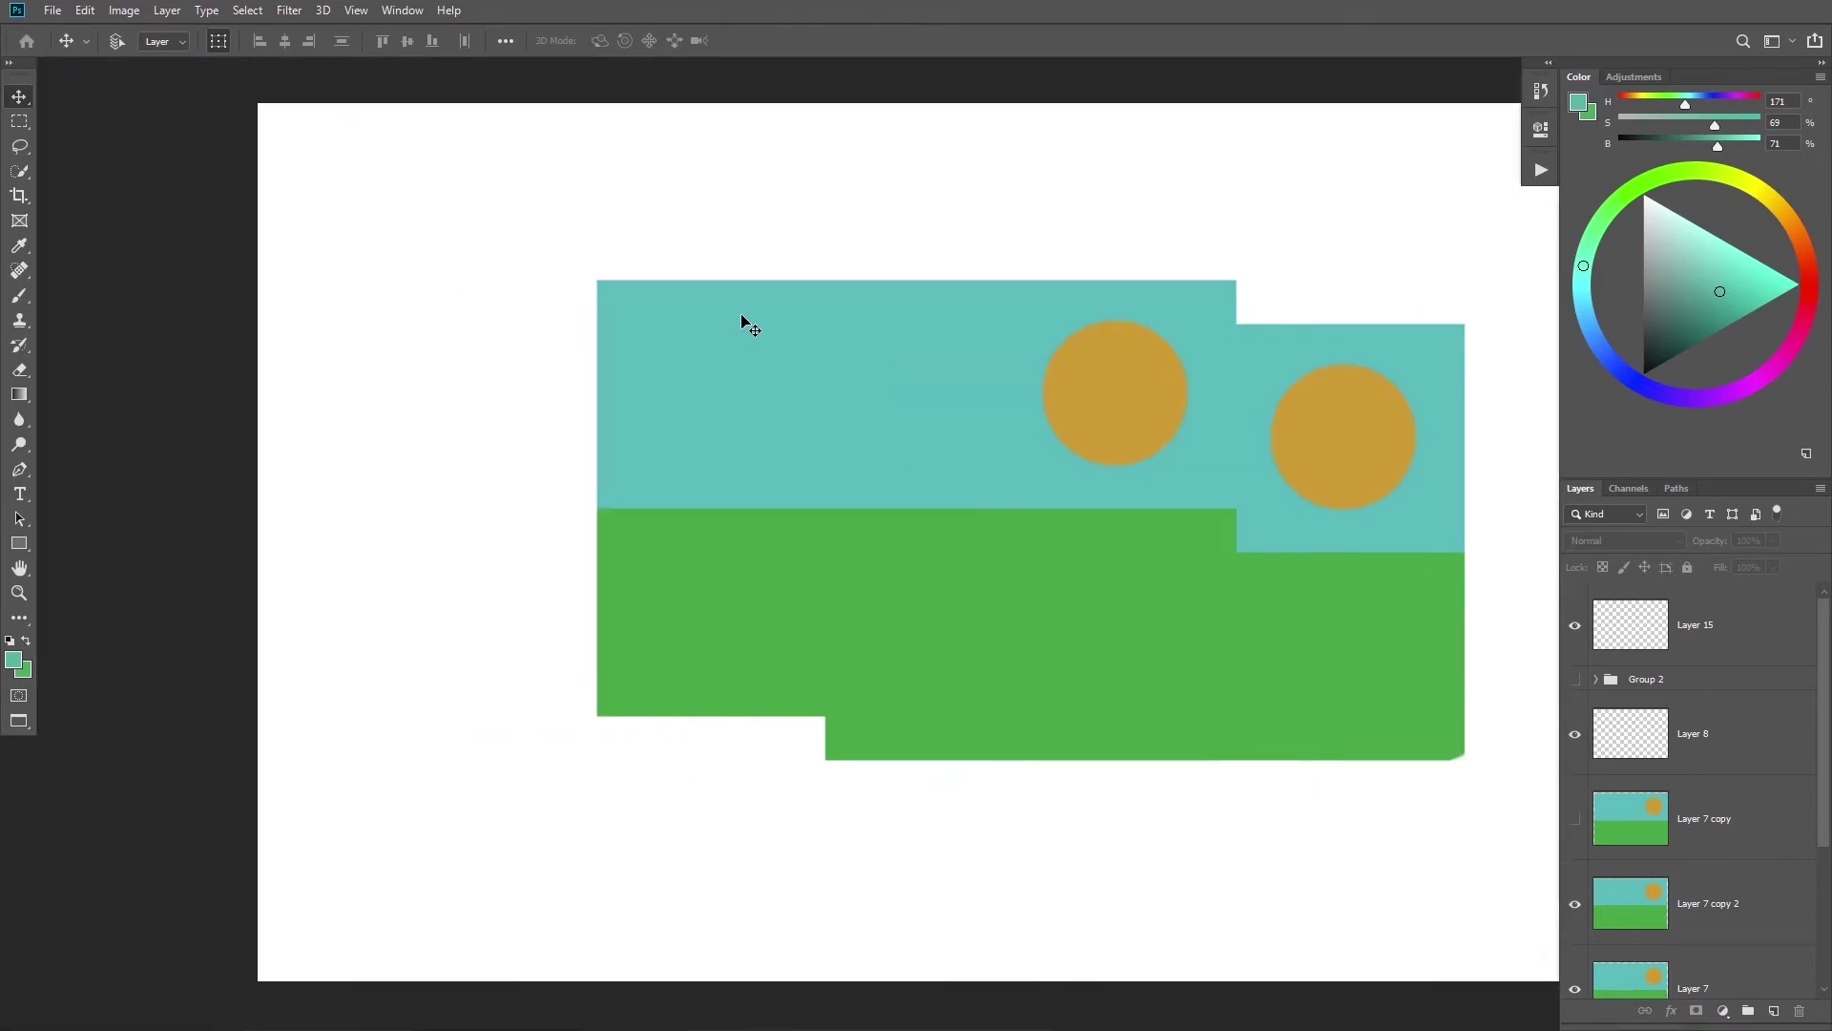
left_click_drag(1088, 496, 1077, 544)
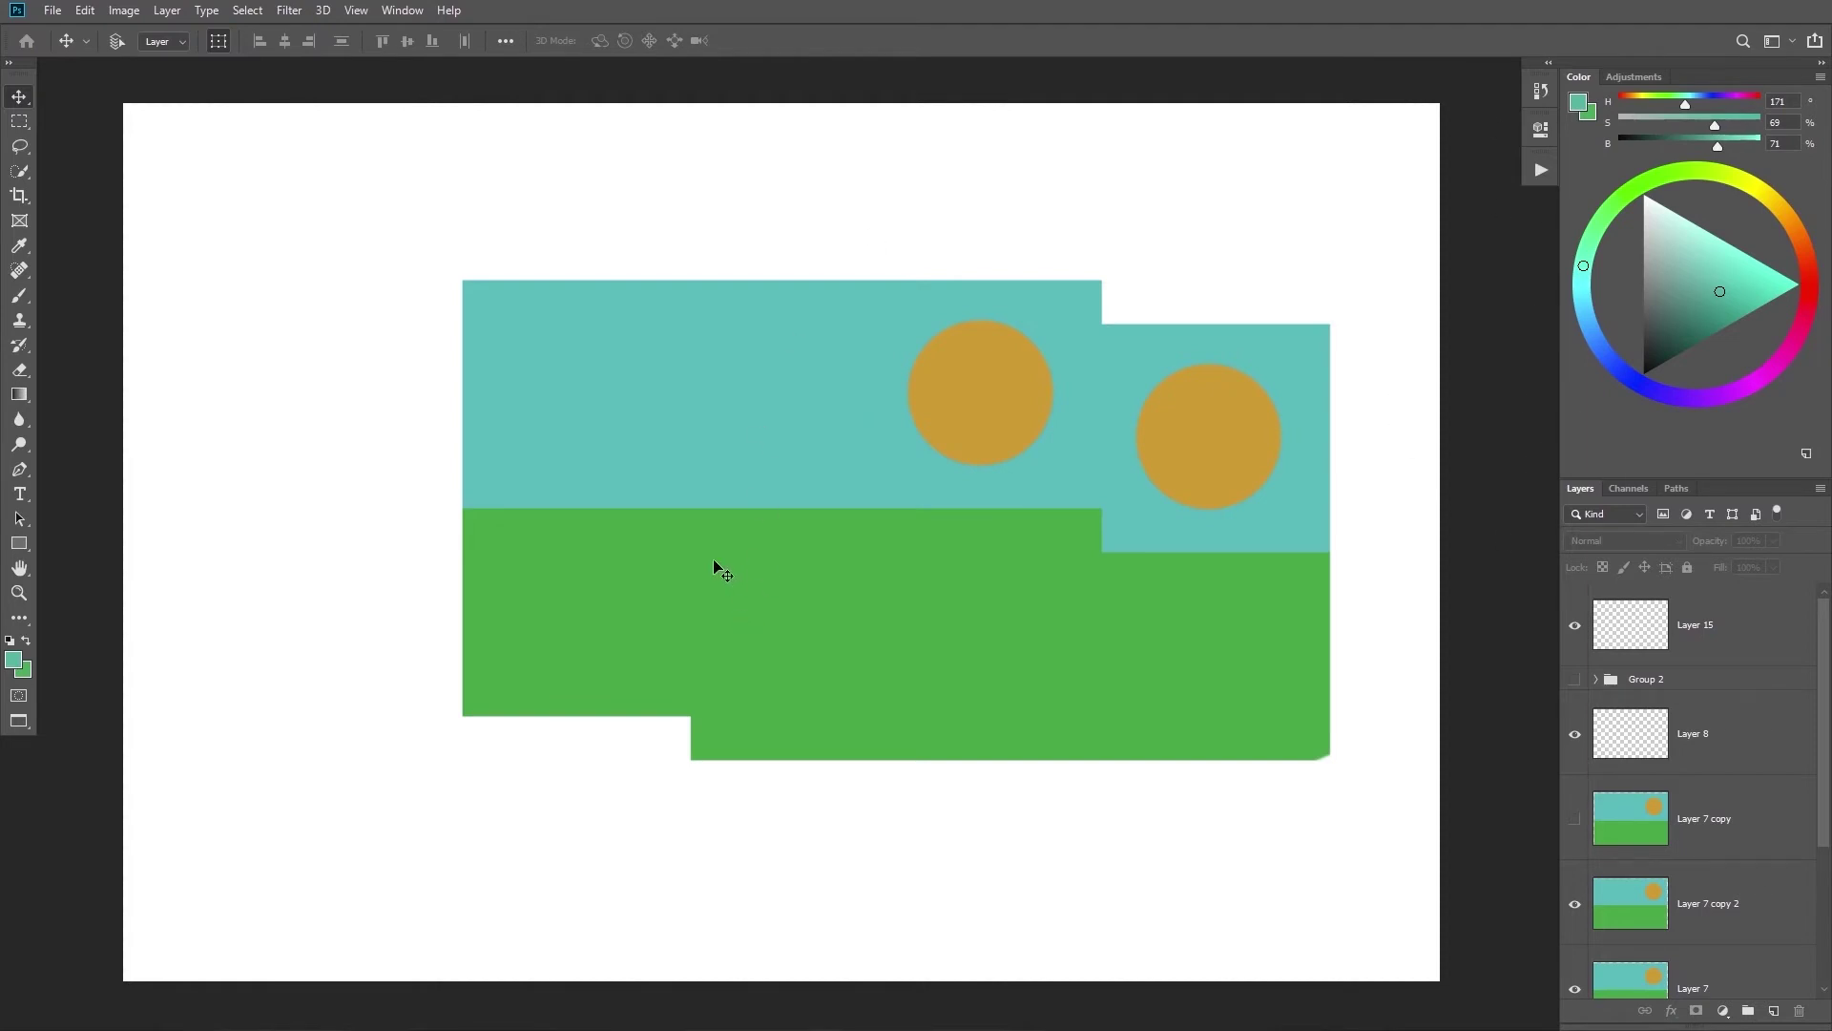
left_click_drag(507, 582, 140, 873)
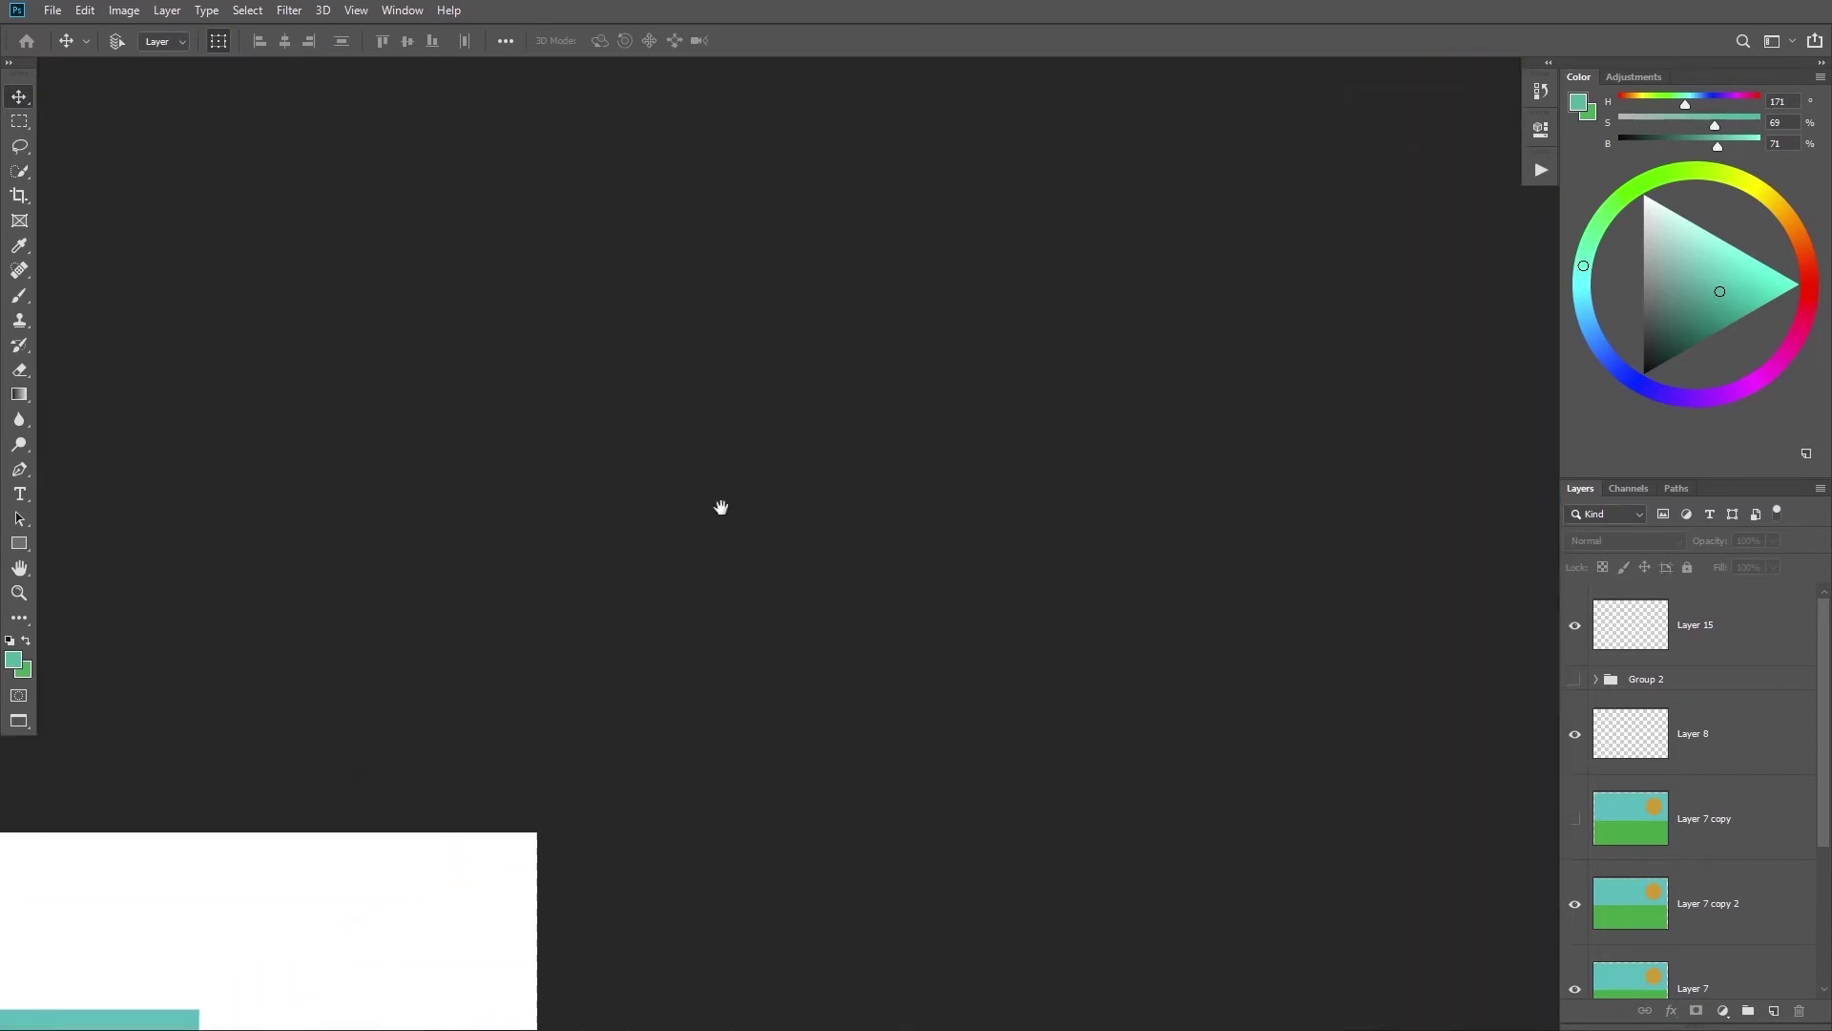
left_click_drag(719, 507, 286, 821)
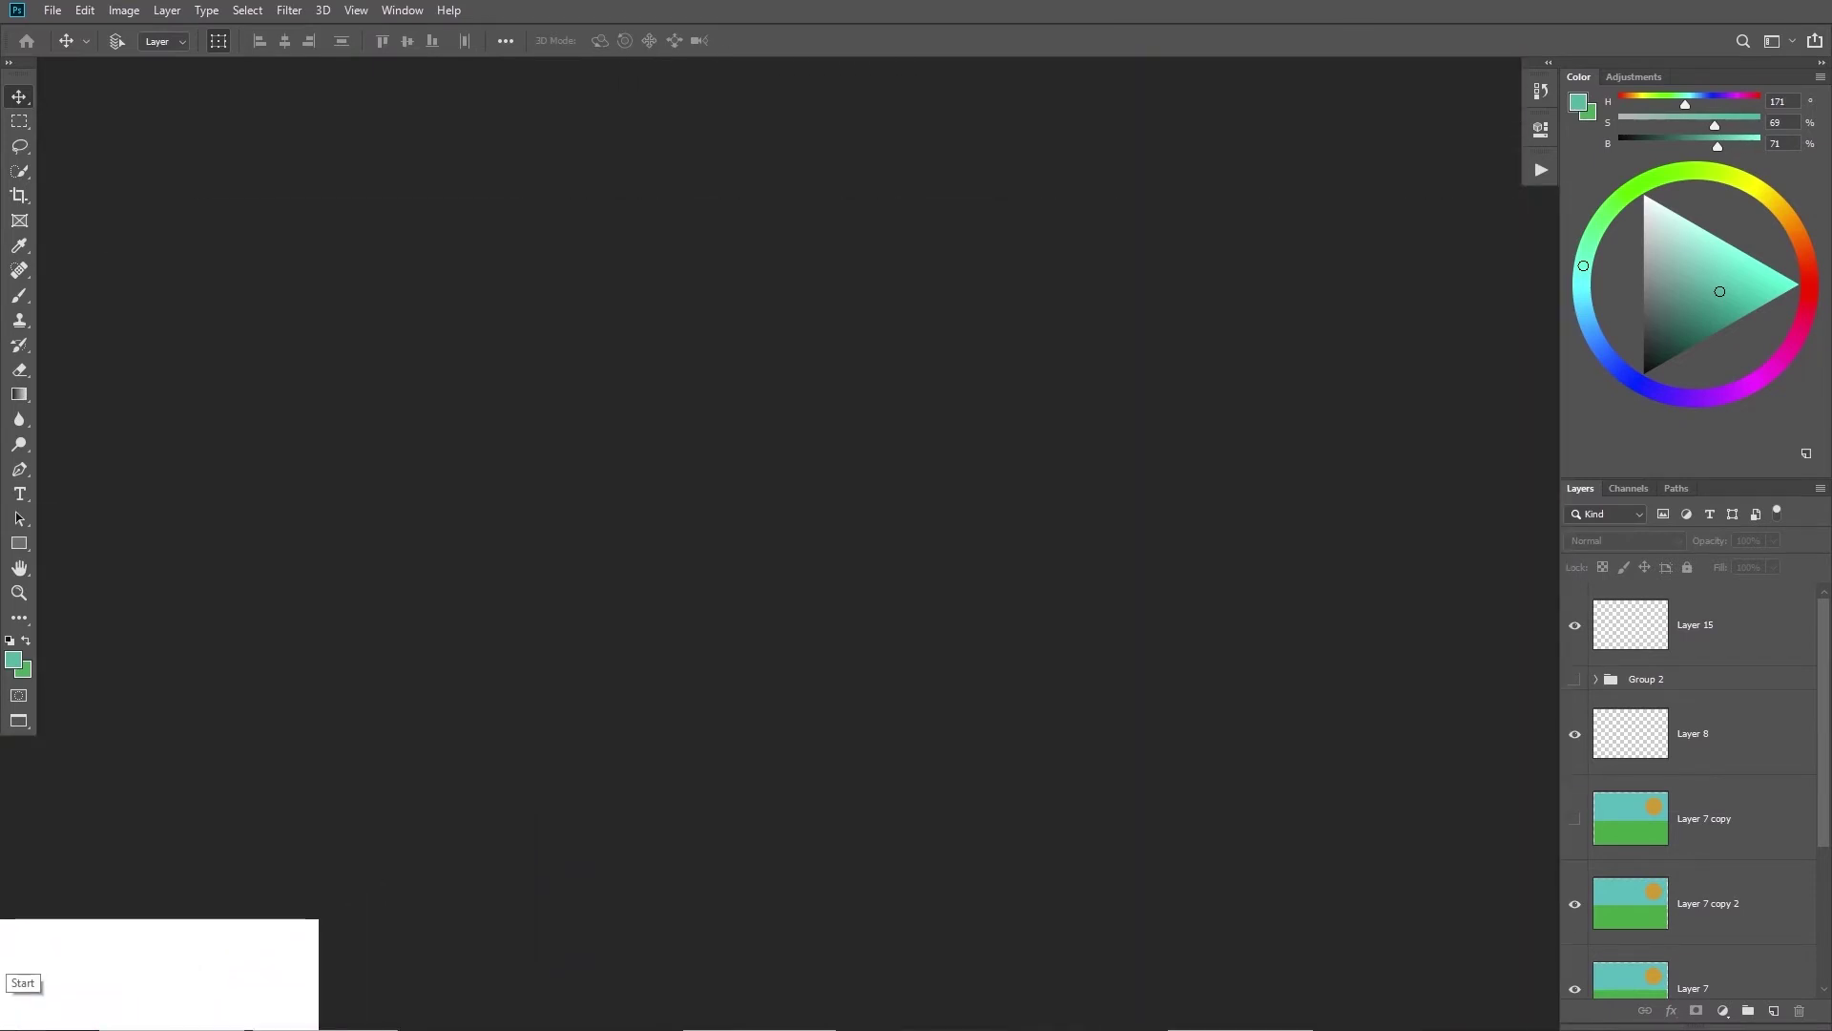
key("ctrl+0")
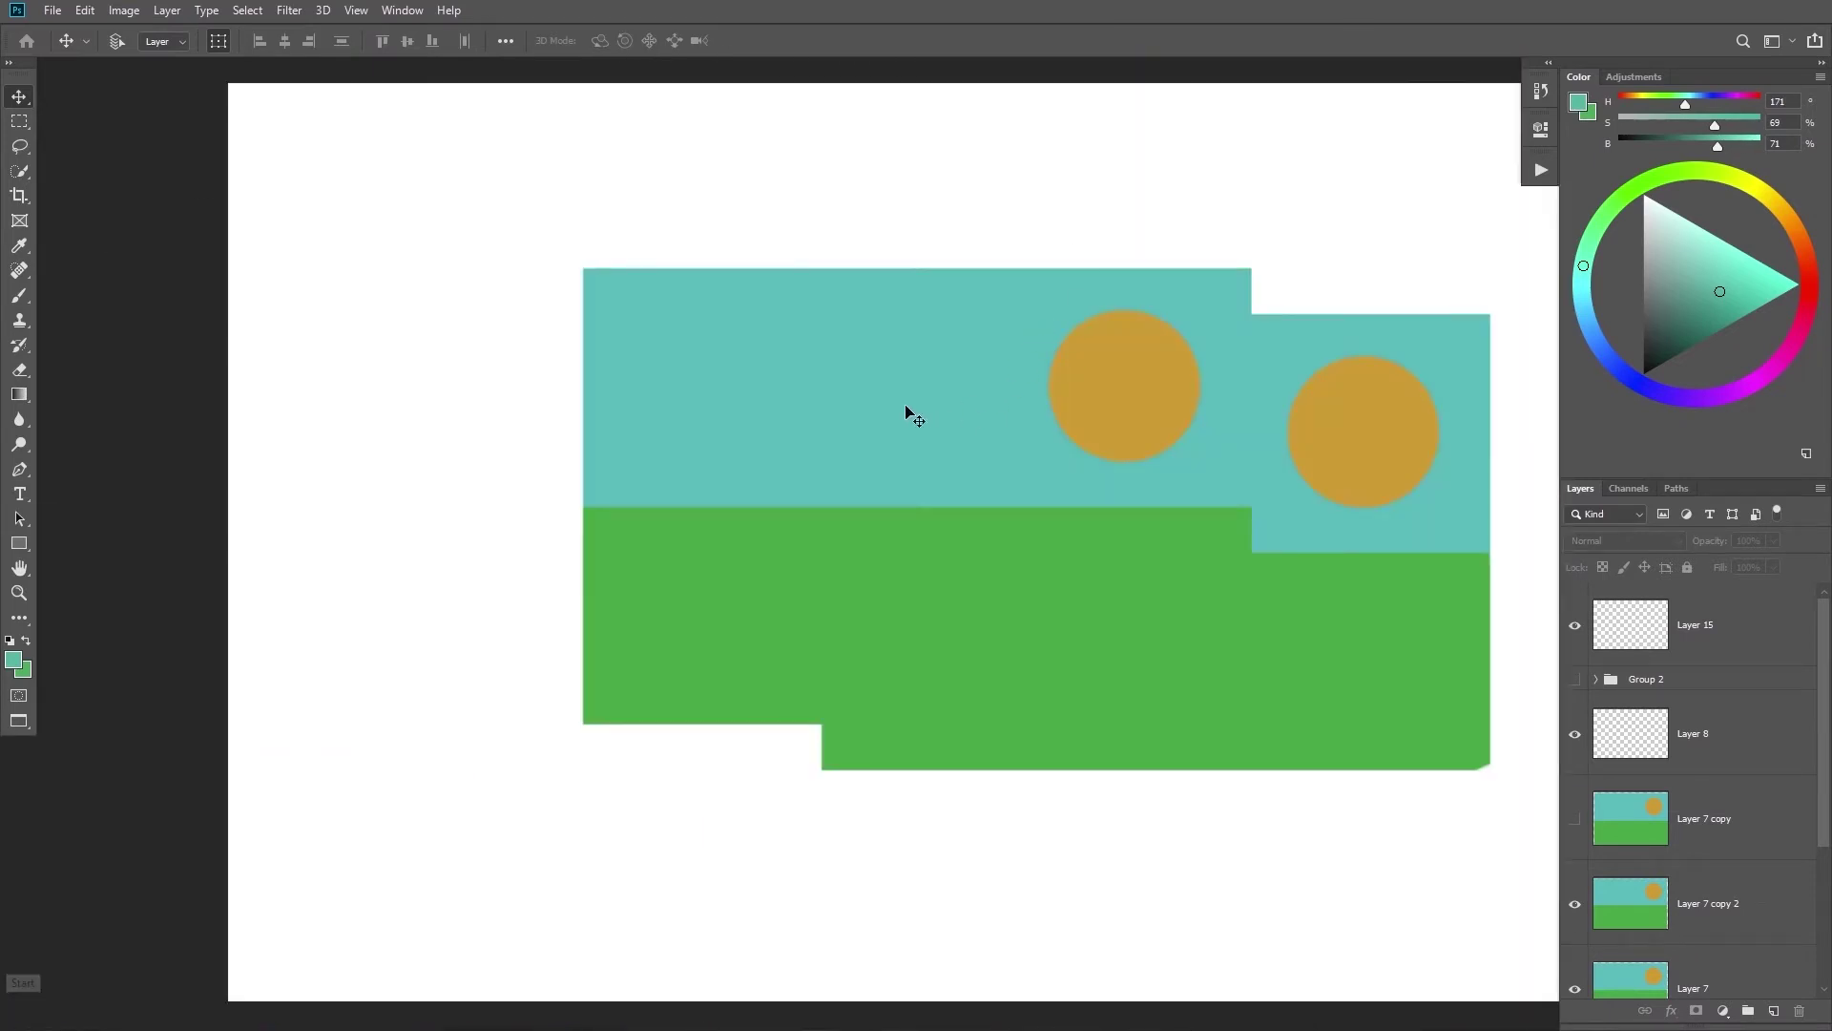
key("ctrl")
left_click_drag(1288, 486, 1152, 491)
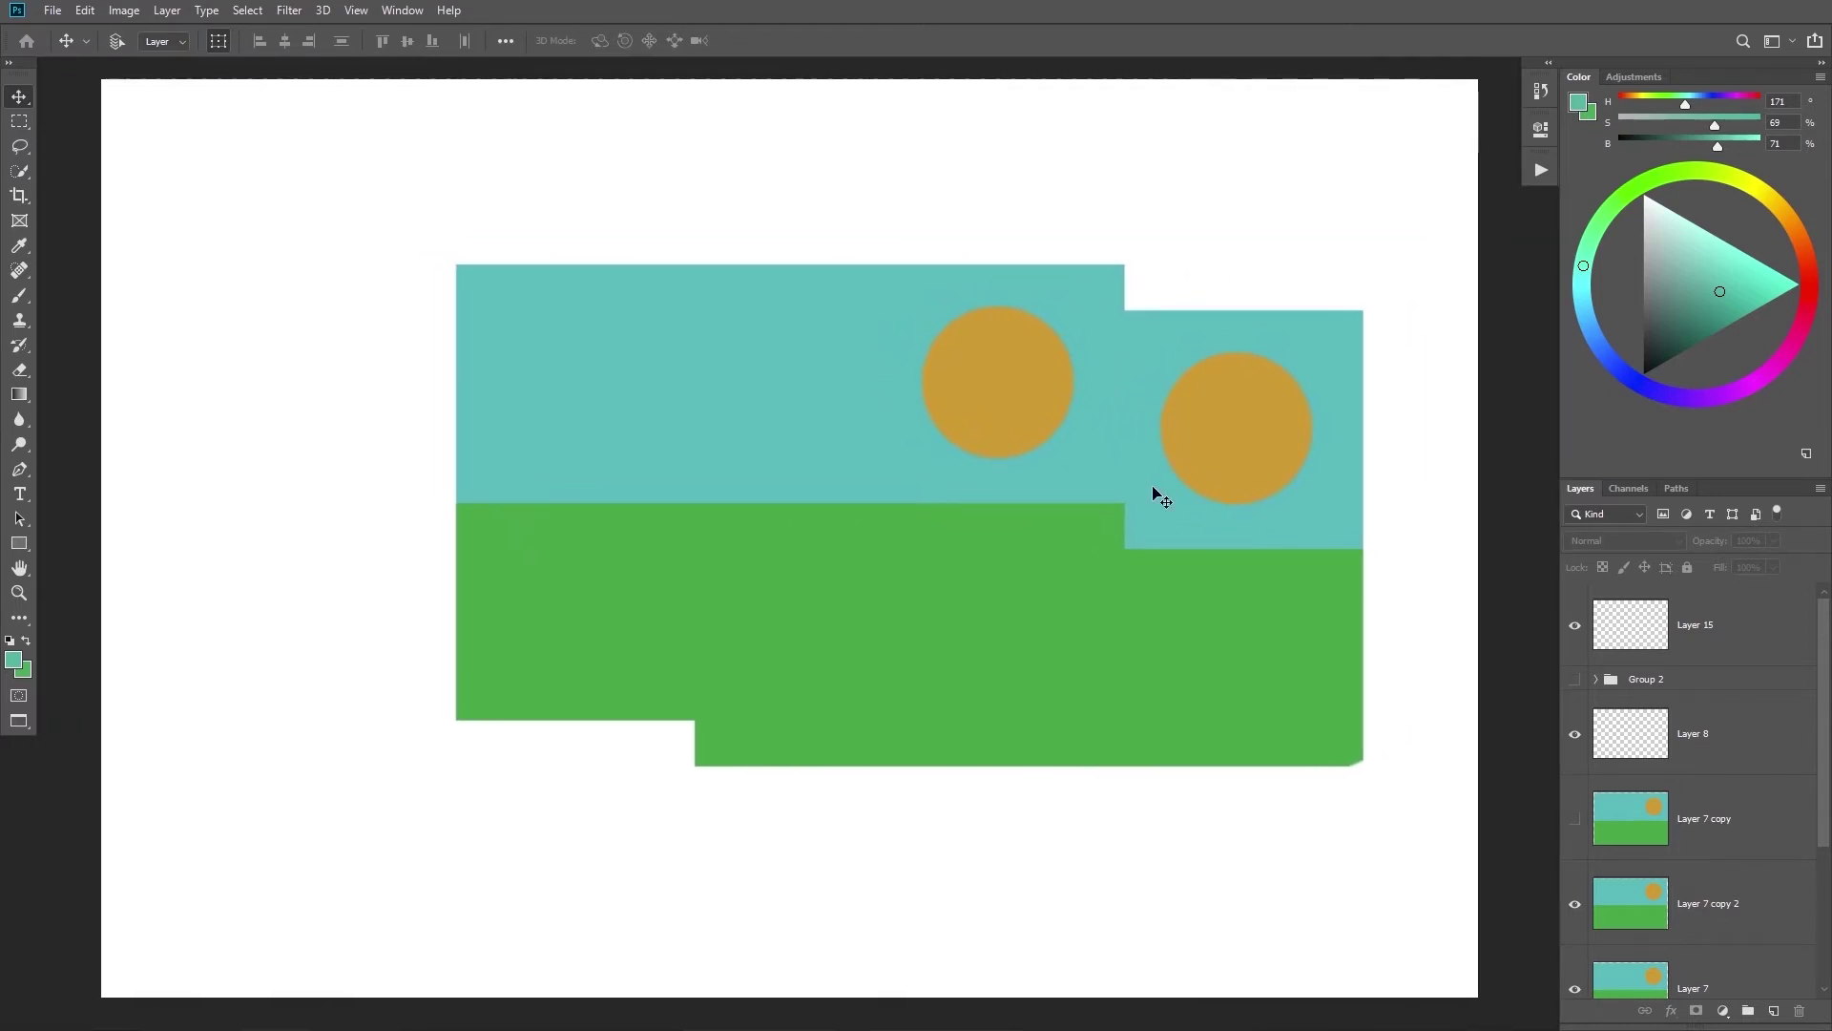
key("f")
key("f")
key("f")
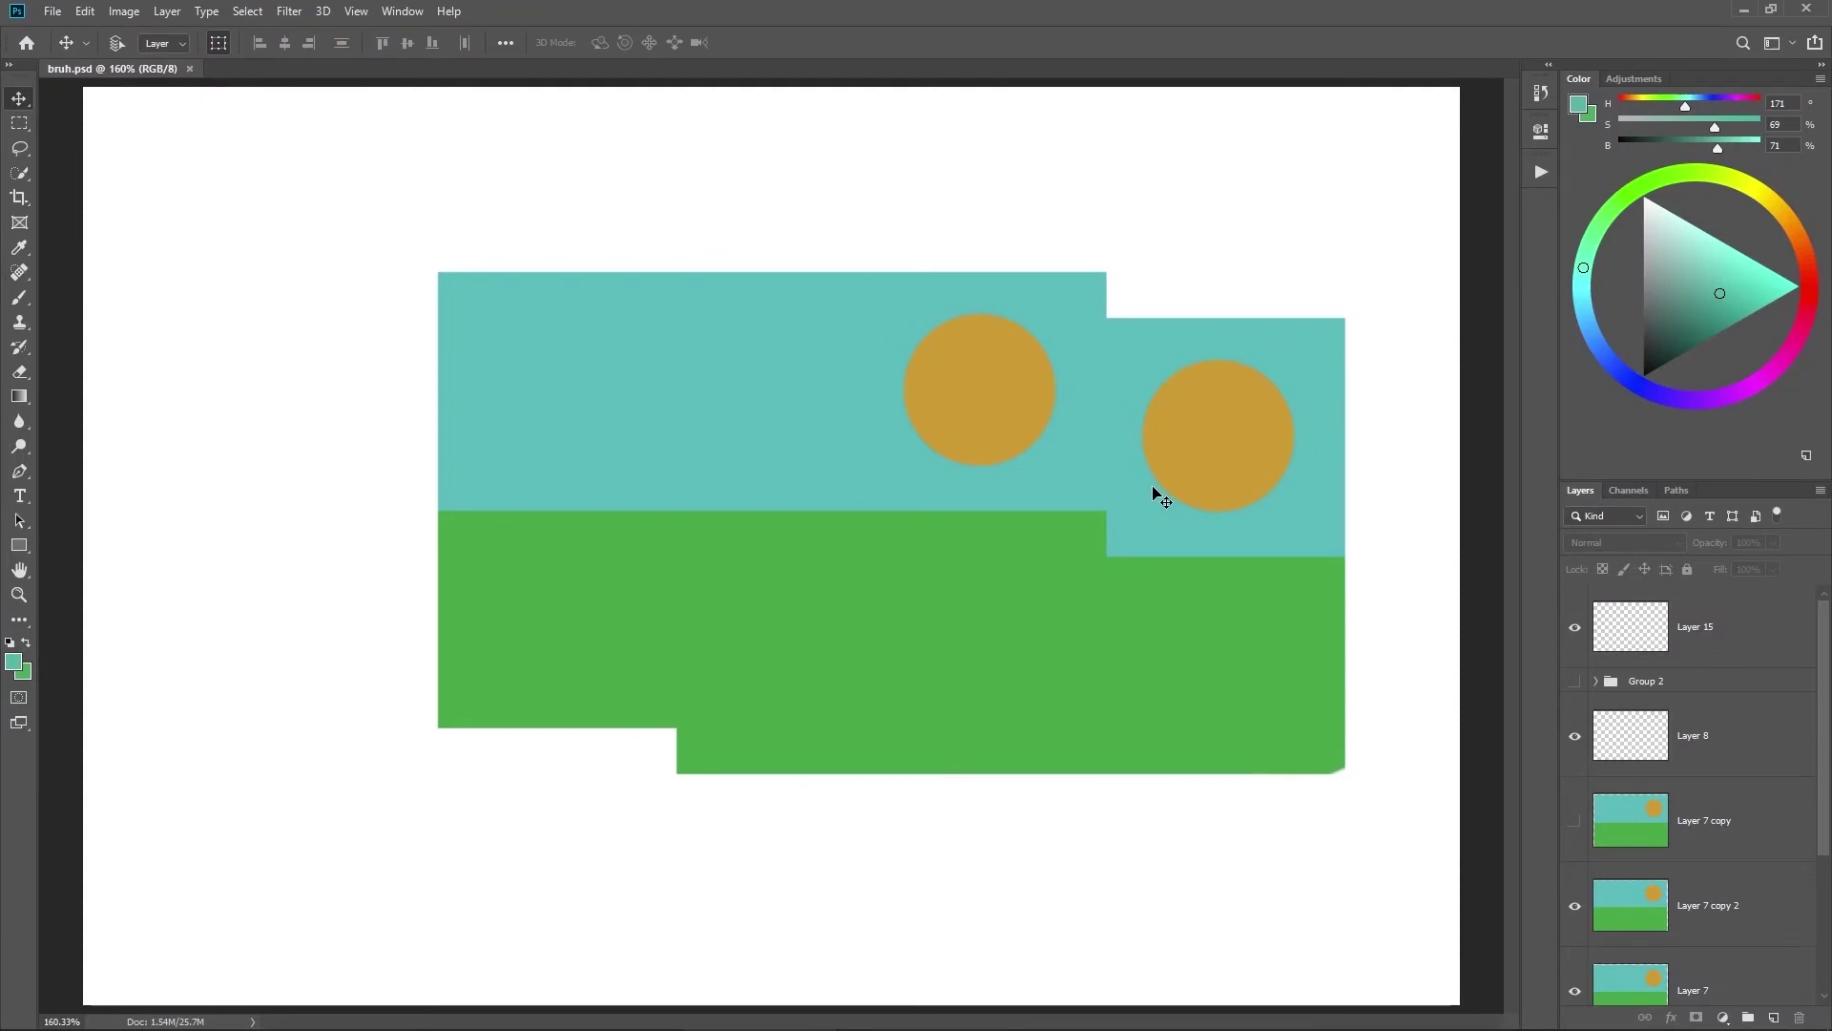
Step: Enable Overscroll in the Tools preferences and apply the change
key("i")
key("ctrl+k")
left_click(446, 377)
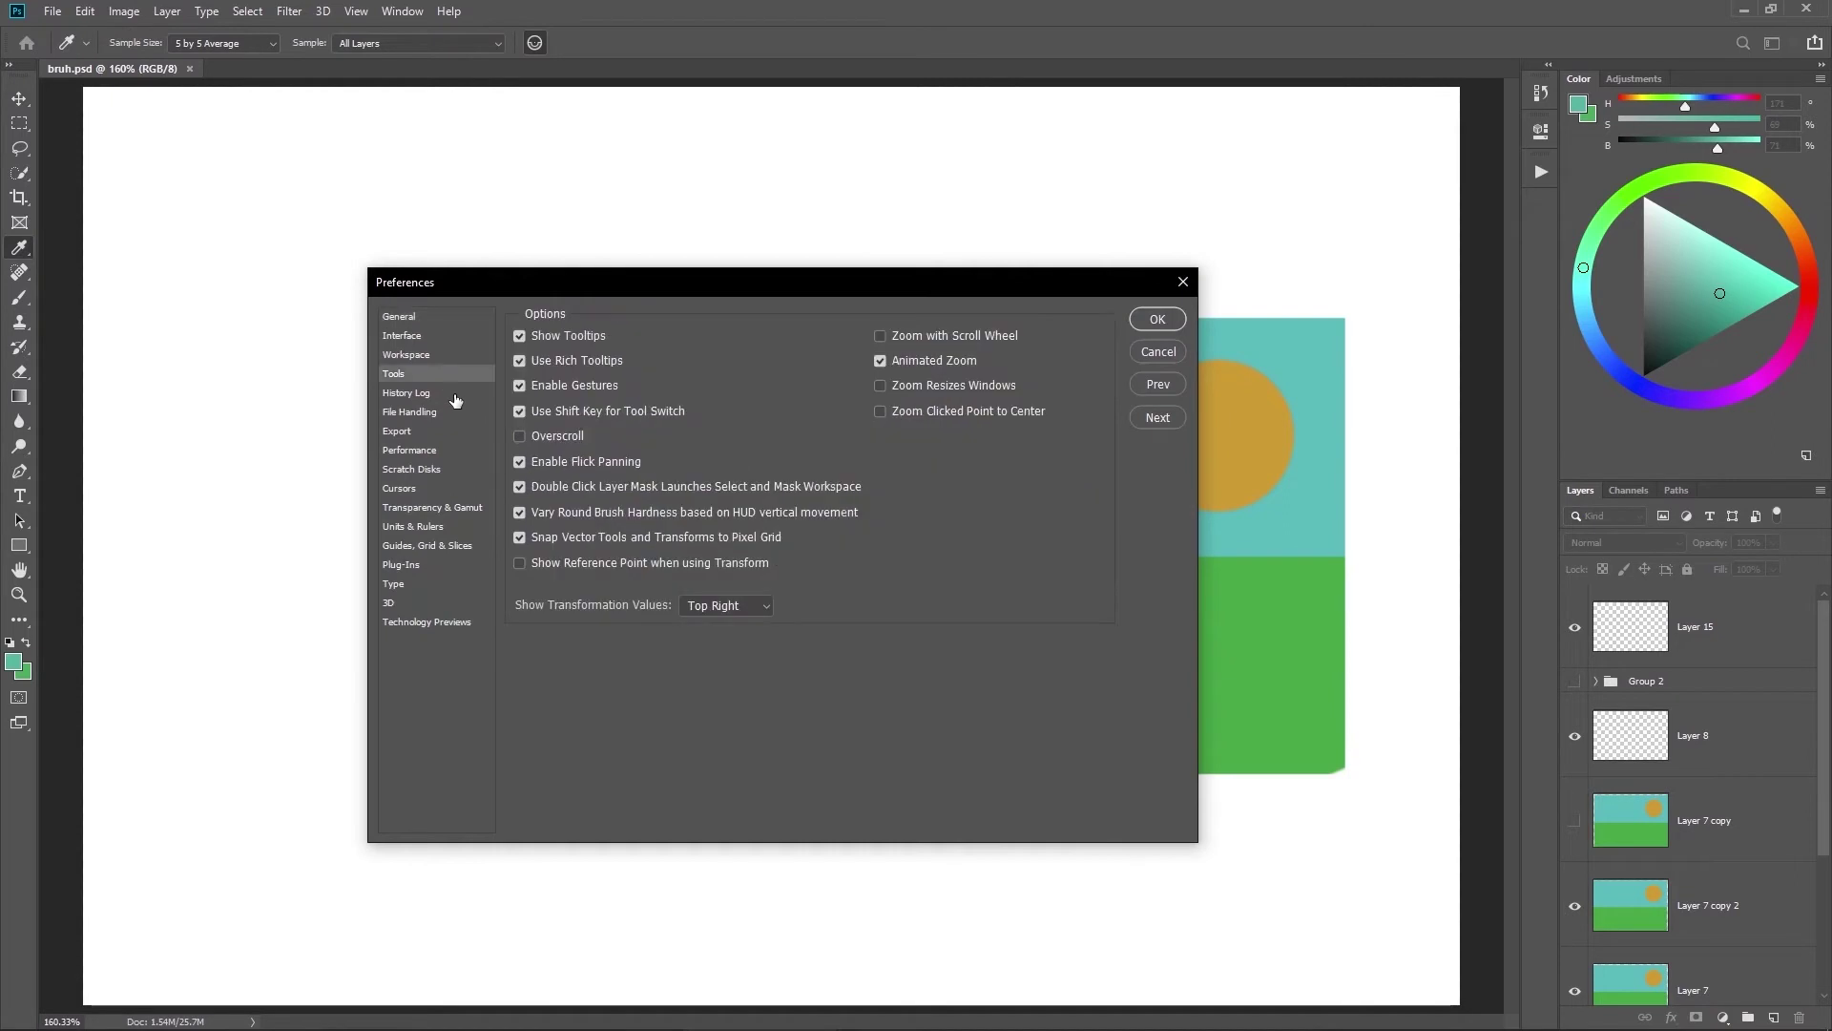
left_click(452, 393)
left_click(455, 378)
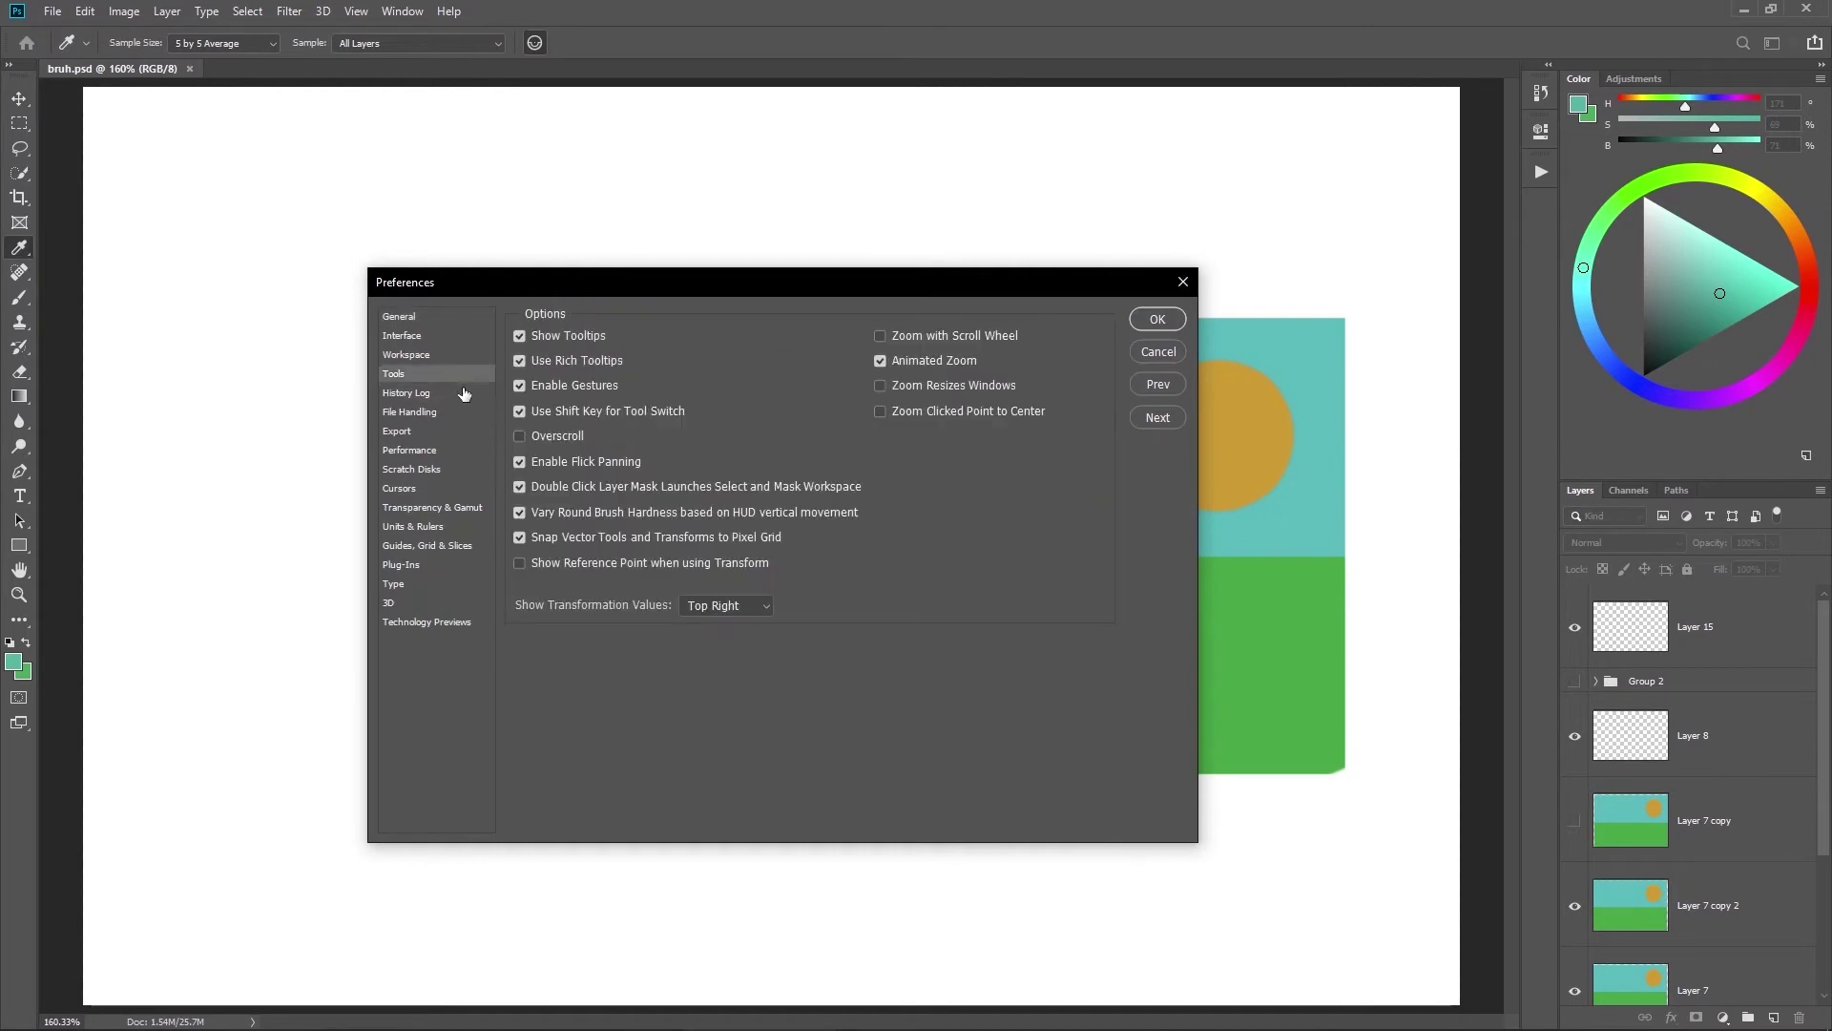
left_click(559, 436)
left_click(1157, 319)
Step: Test panning the canvas past the window edge in standard screen mode, and fit it back on screen
key("v")
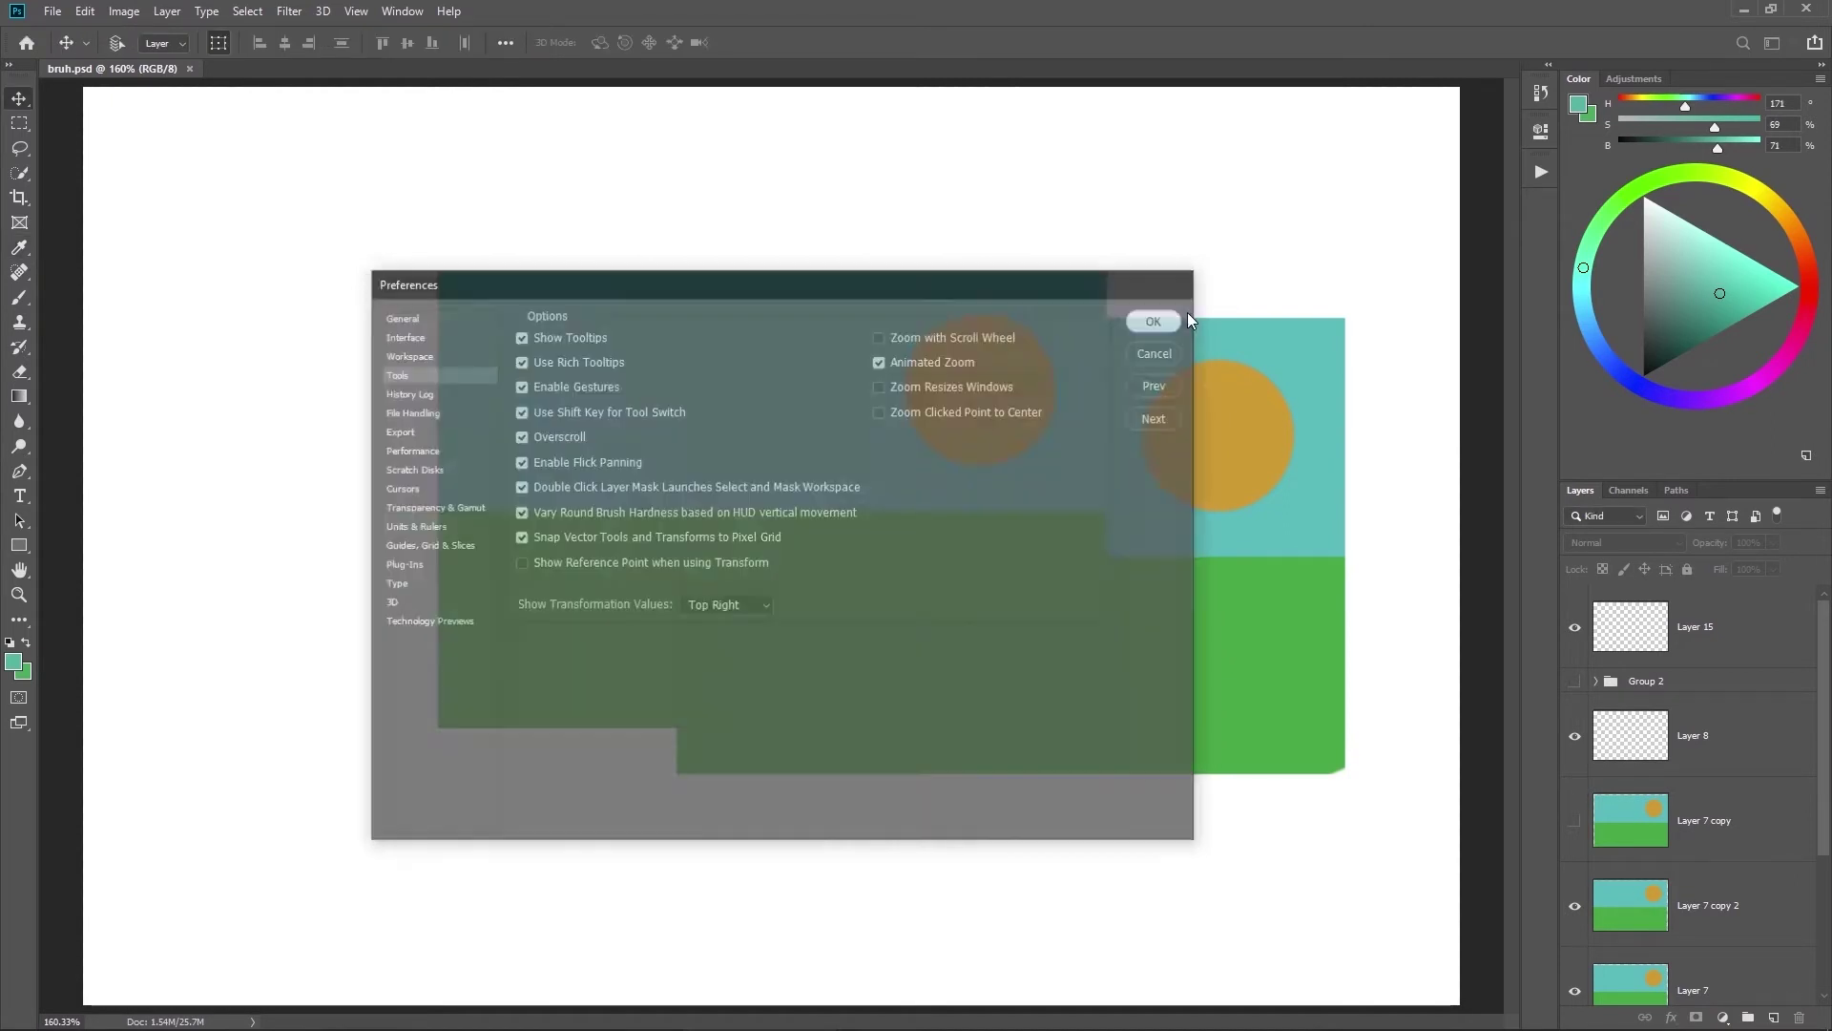
left_click_drag(376, 700, 1350, 154)
key("ctrl+0")
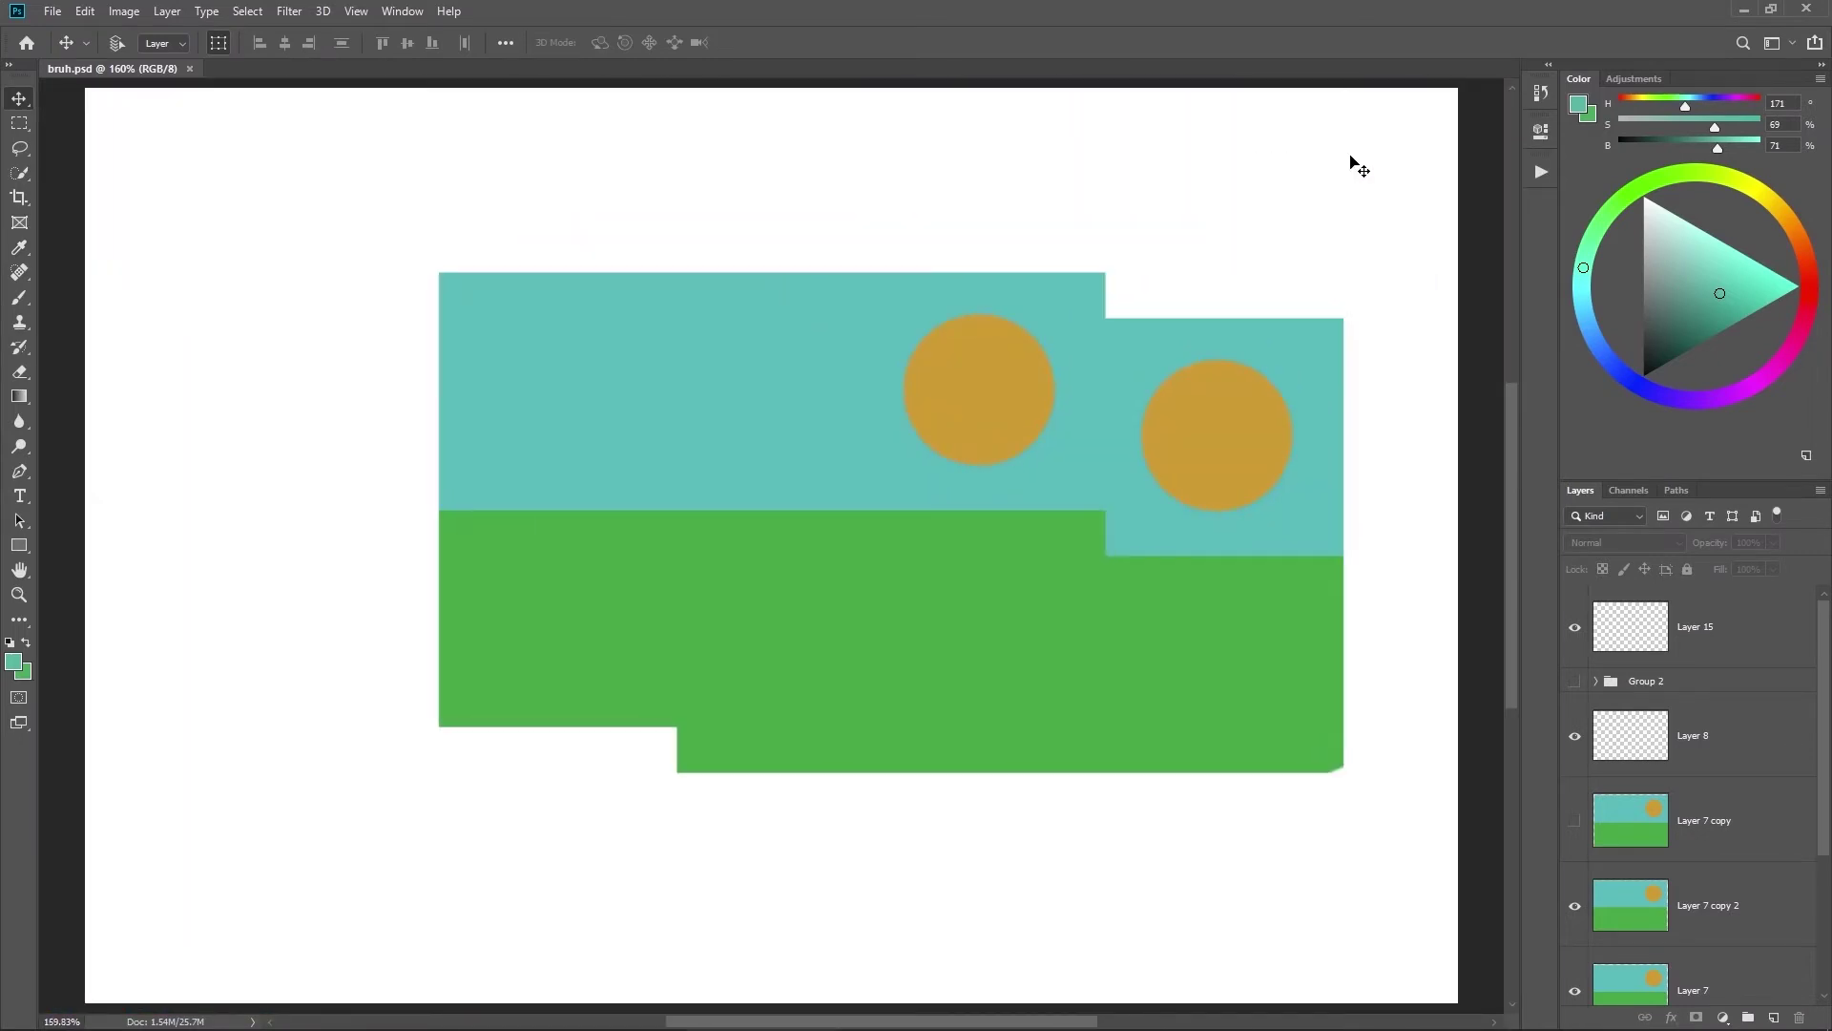
Step: Turn off Animated Zoom and Enable Flick Panning in the Tools preferences and apply the changes
key("i")
key("ctrl+k")
left_click(467, 394)
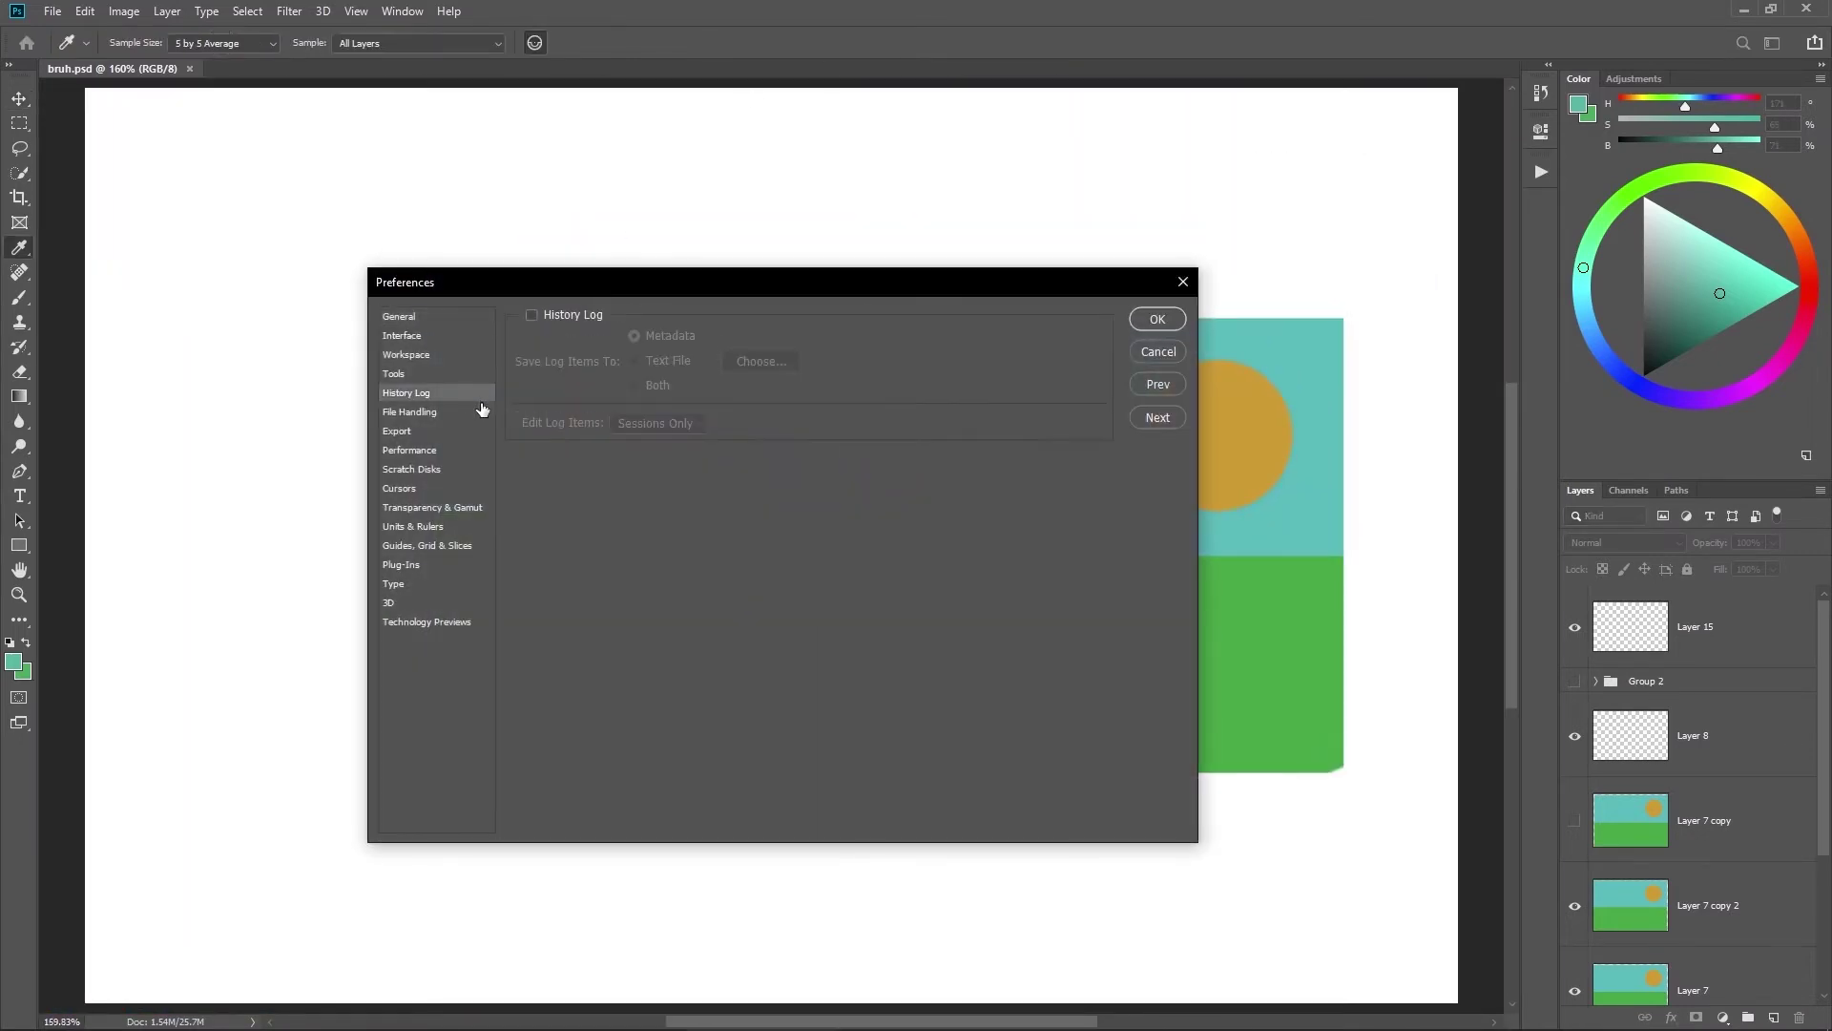
left_click(463, 375)
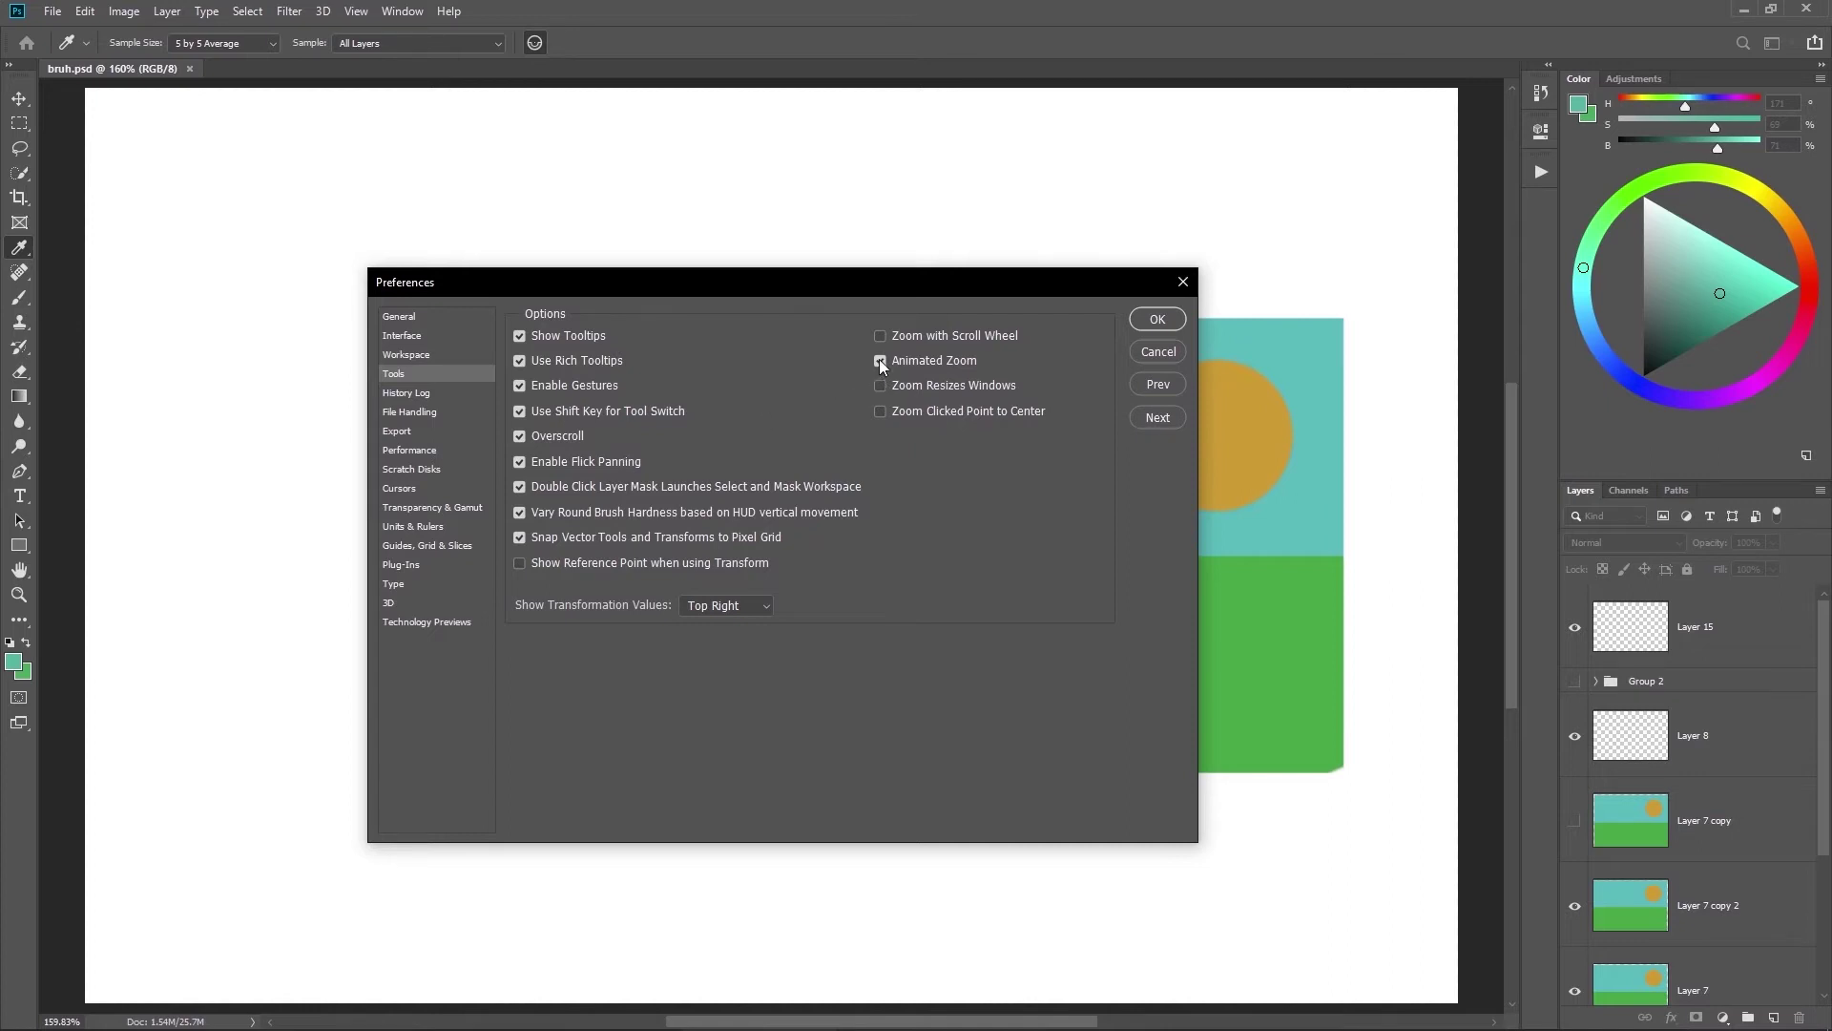
left_click(588, 462)
left_click(1157, 319)
Step: Test zooming and panning on the canvas with the Move tool active
key("v")
mouse_move(808, 415)
left_mouse_down()
mouse_move(887, 401)
mouse_move(804, 449)
left_mouse_up()
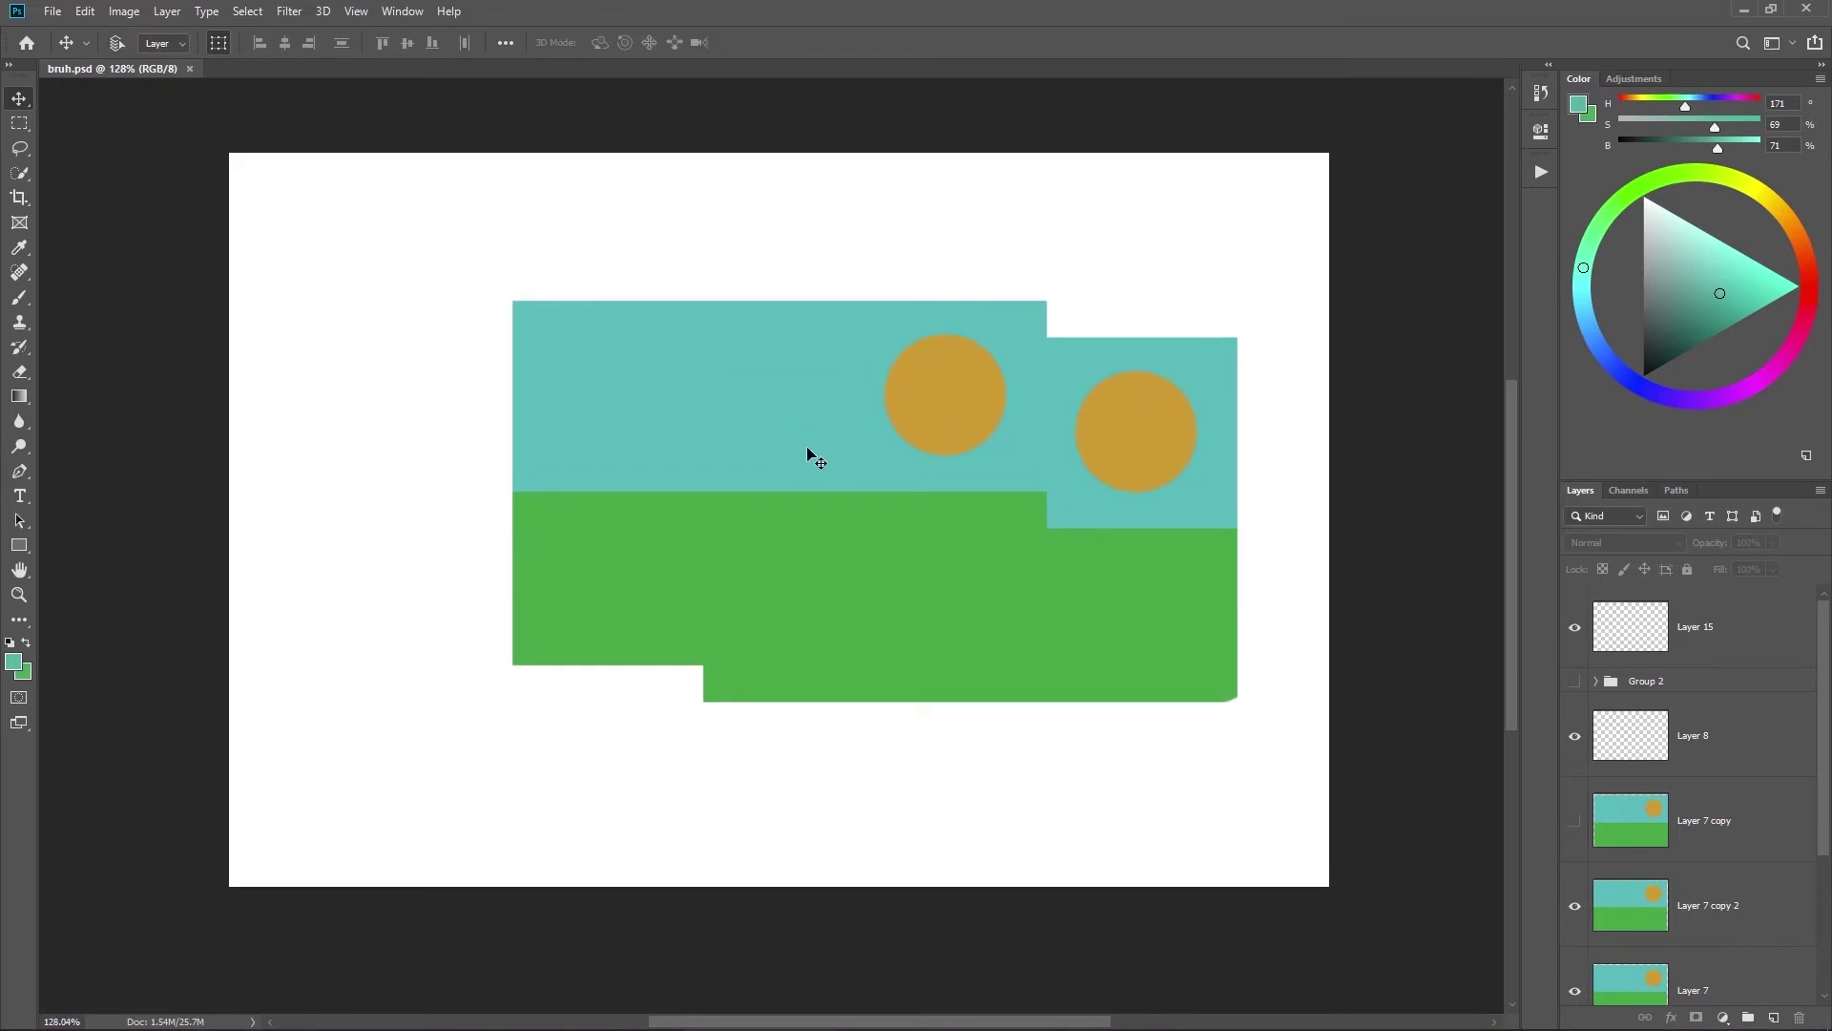
scroll(807, 454, "up", 1)
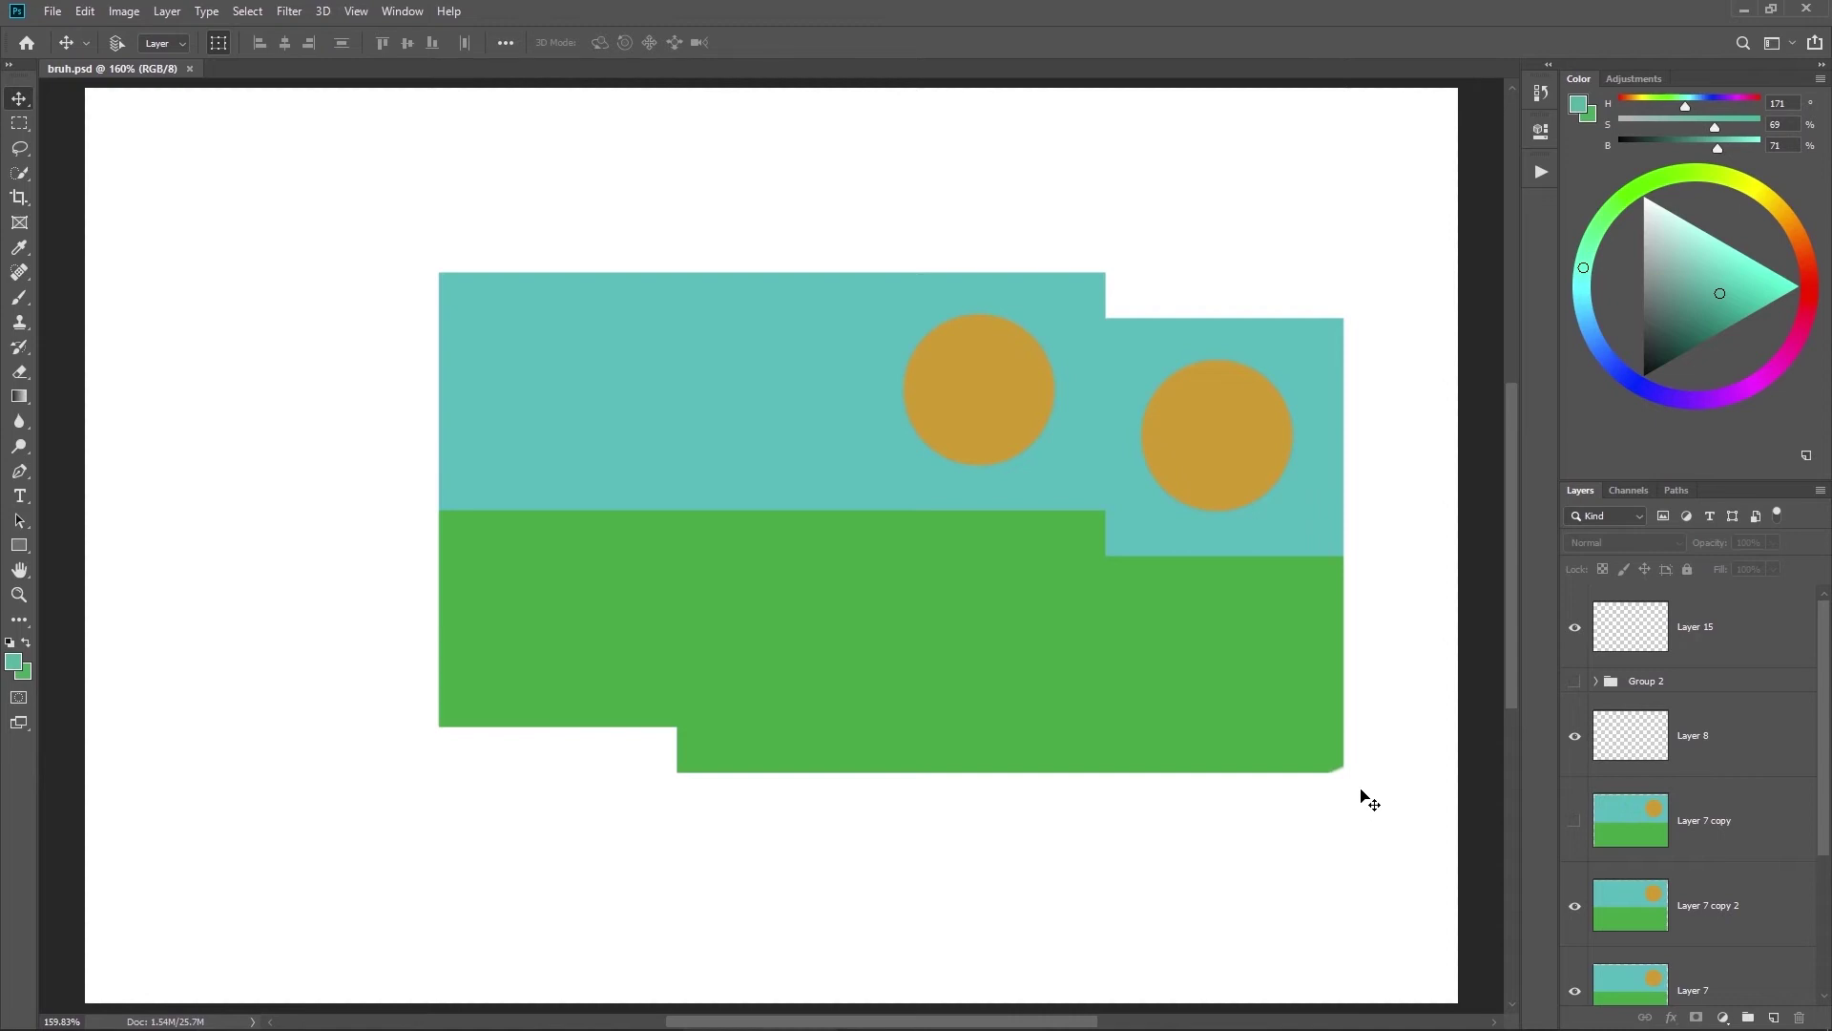
Step: Look through the History Log, File Handling, Export and Performance preferences, and return to the Tools preferences
key("i")
key("ctrl+k")
left_click(456, 395)
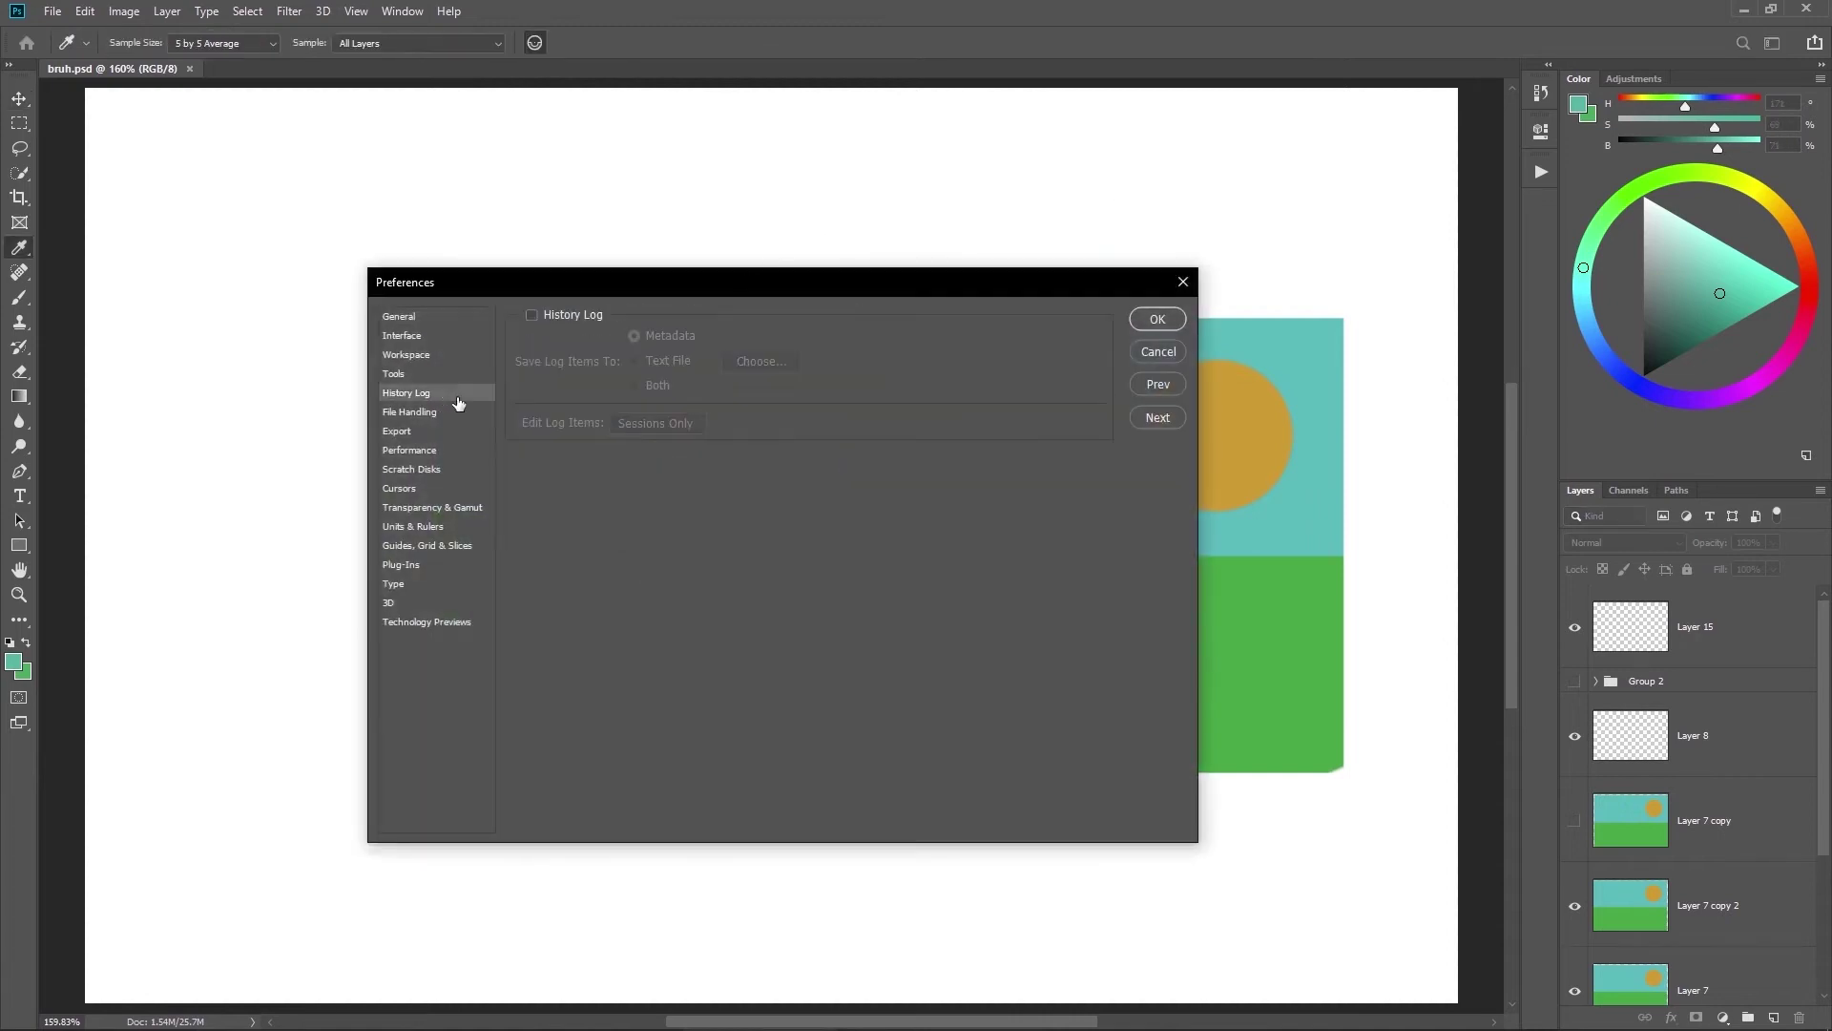
left_click(459, 413)
left_click(472, 430)
left_click(479, 449)
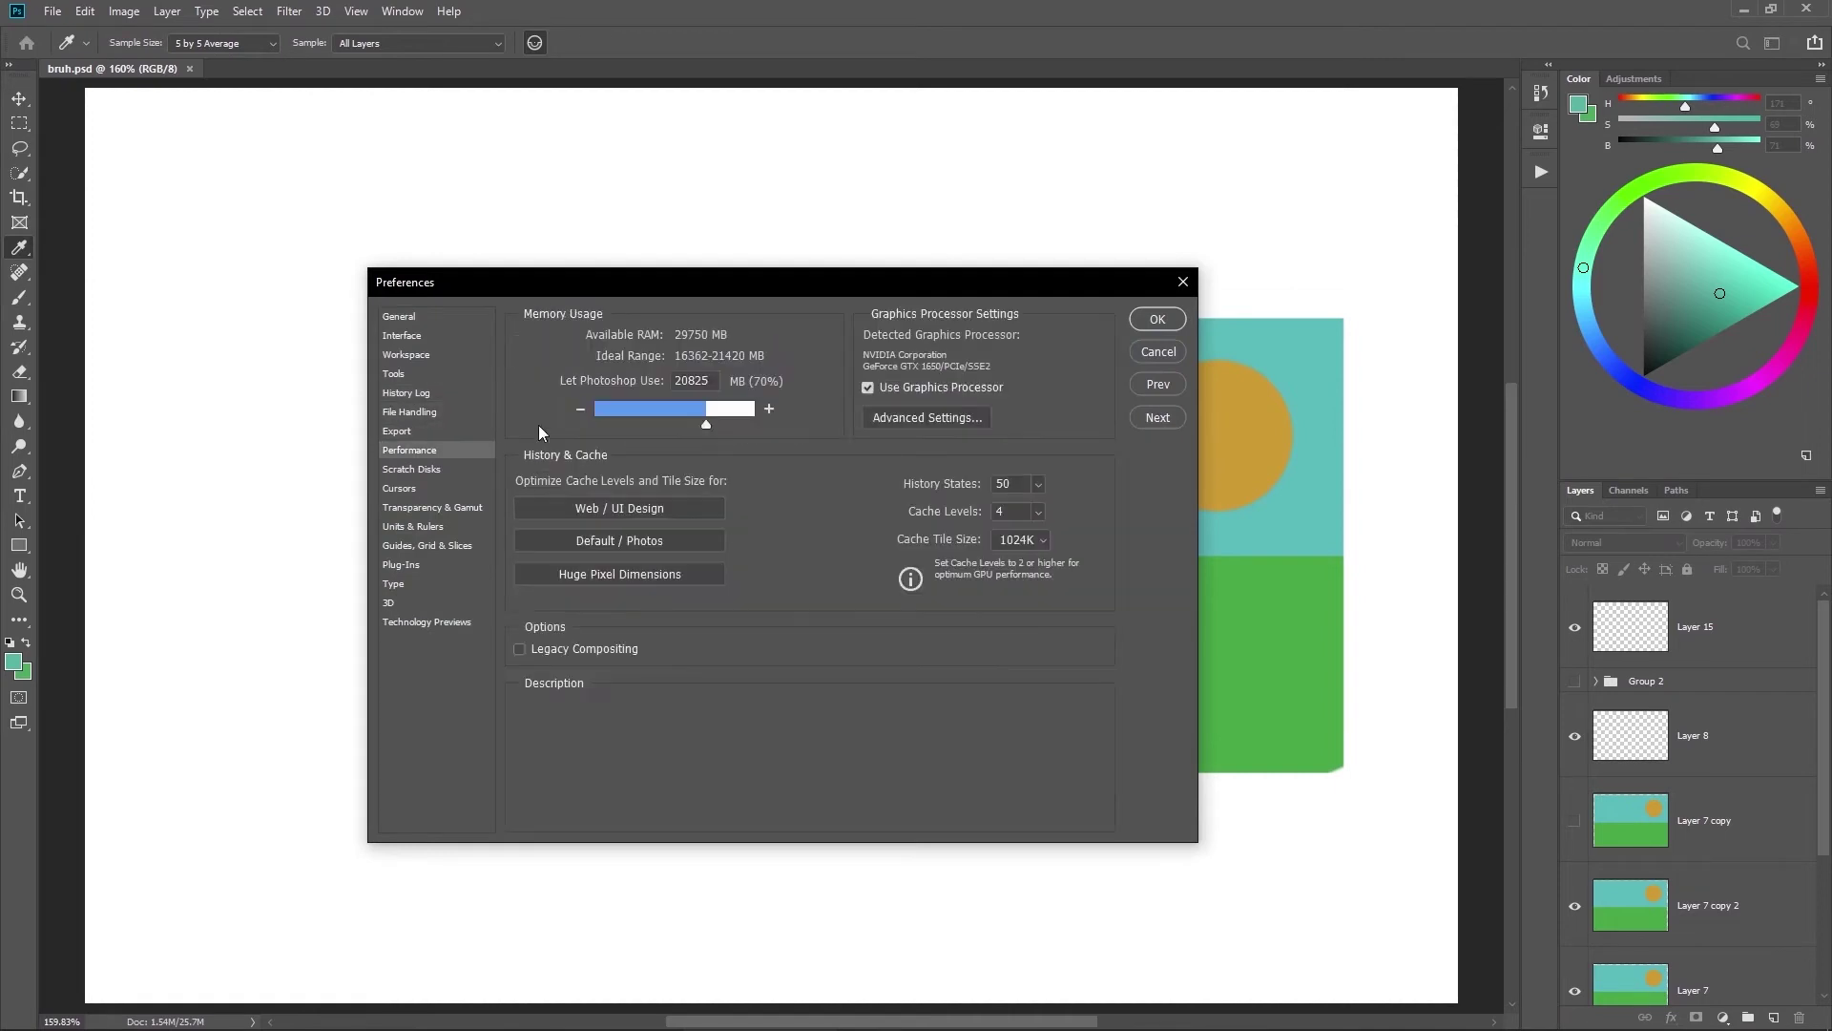
left_click(463, 393)
left_click(467, 413)
left_click(468, 375)
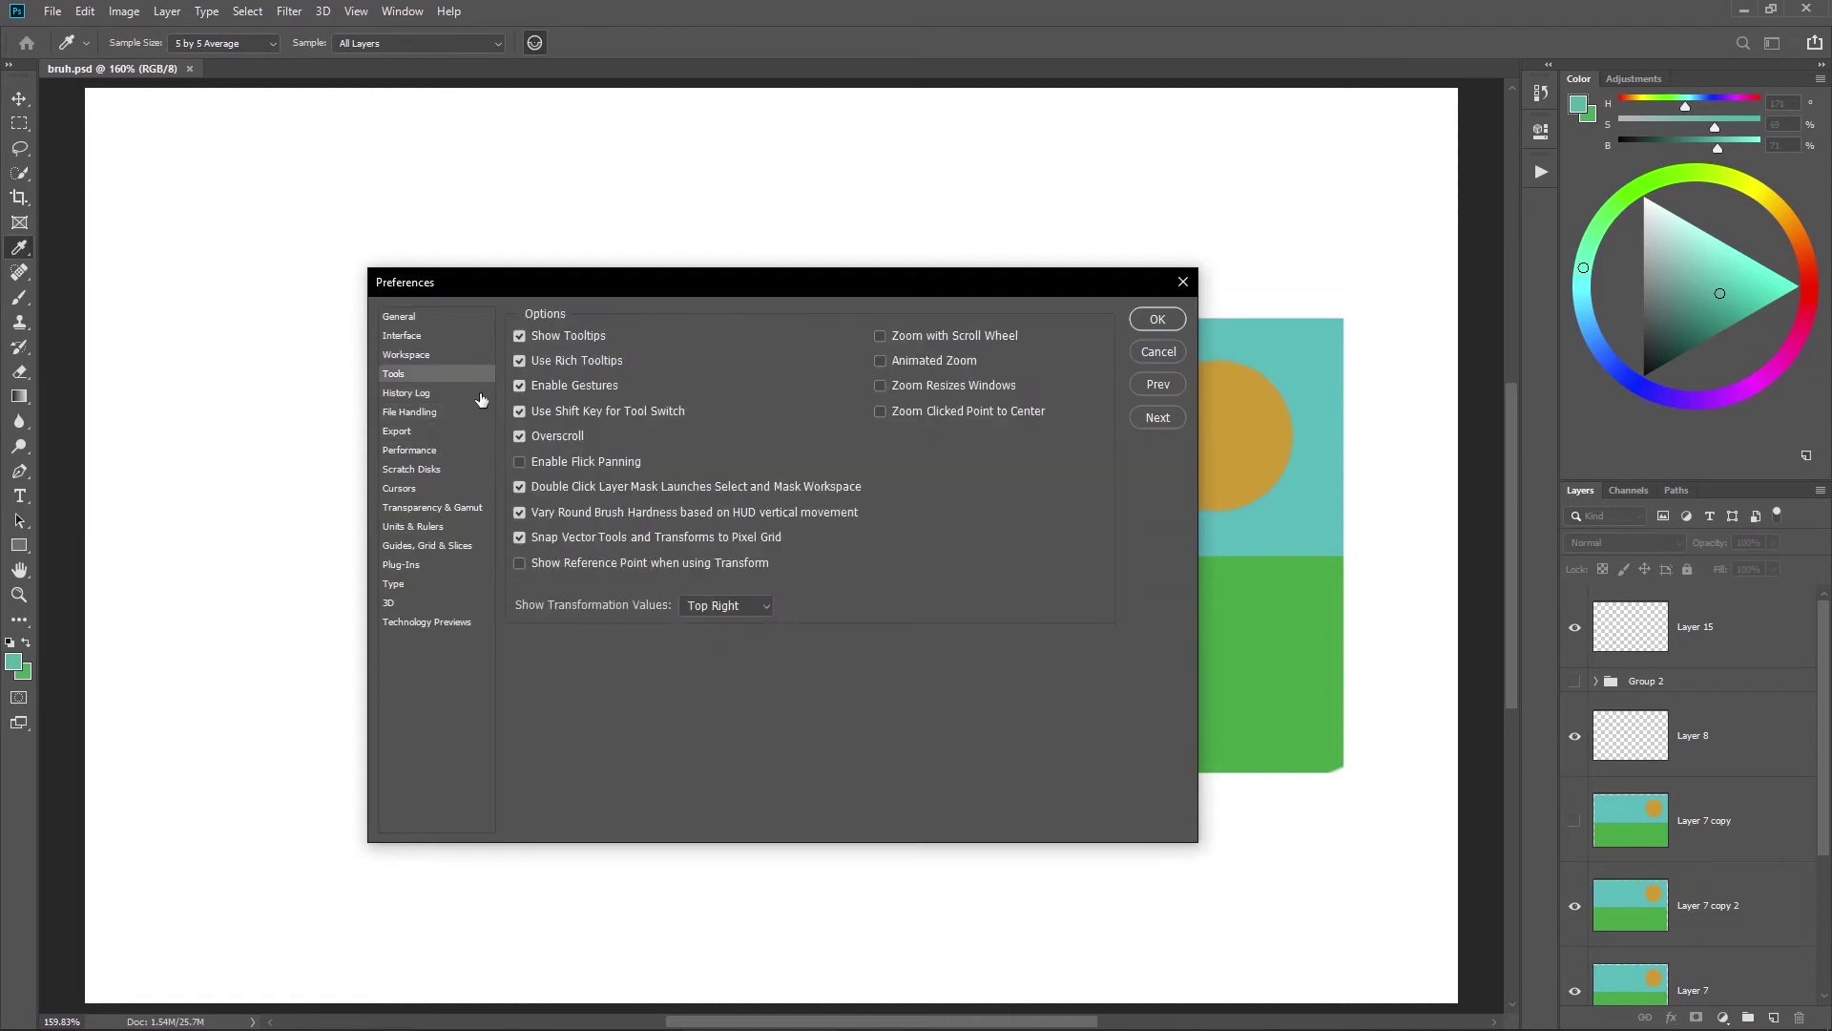
Step: Examine the recent file list length in the File Handling preferences and the matching Open Recent entry, and cancel the preferences
left_click(475, 413)
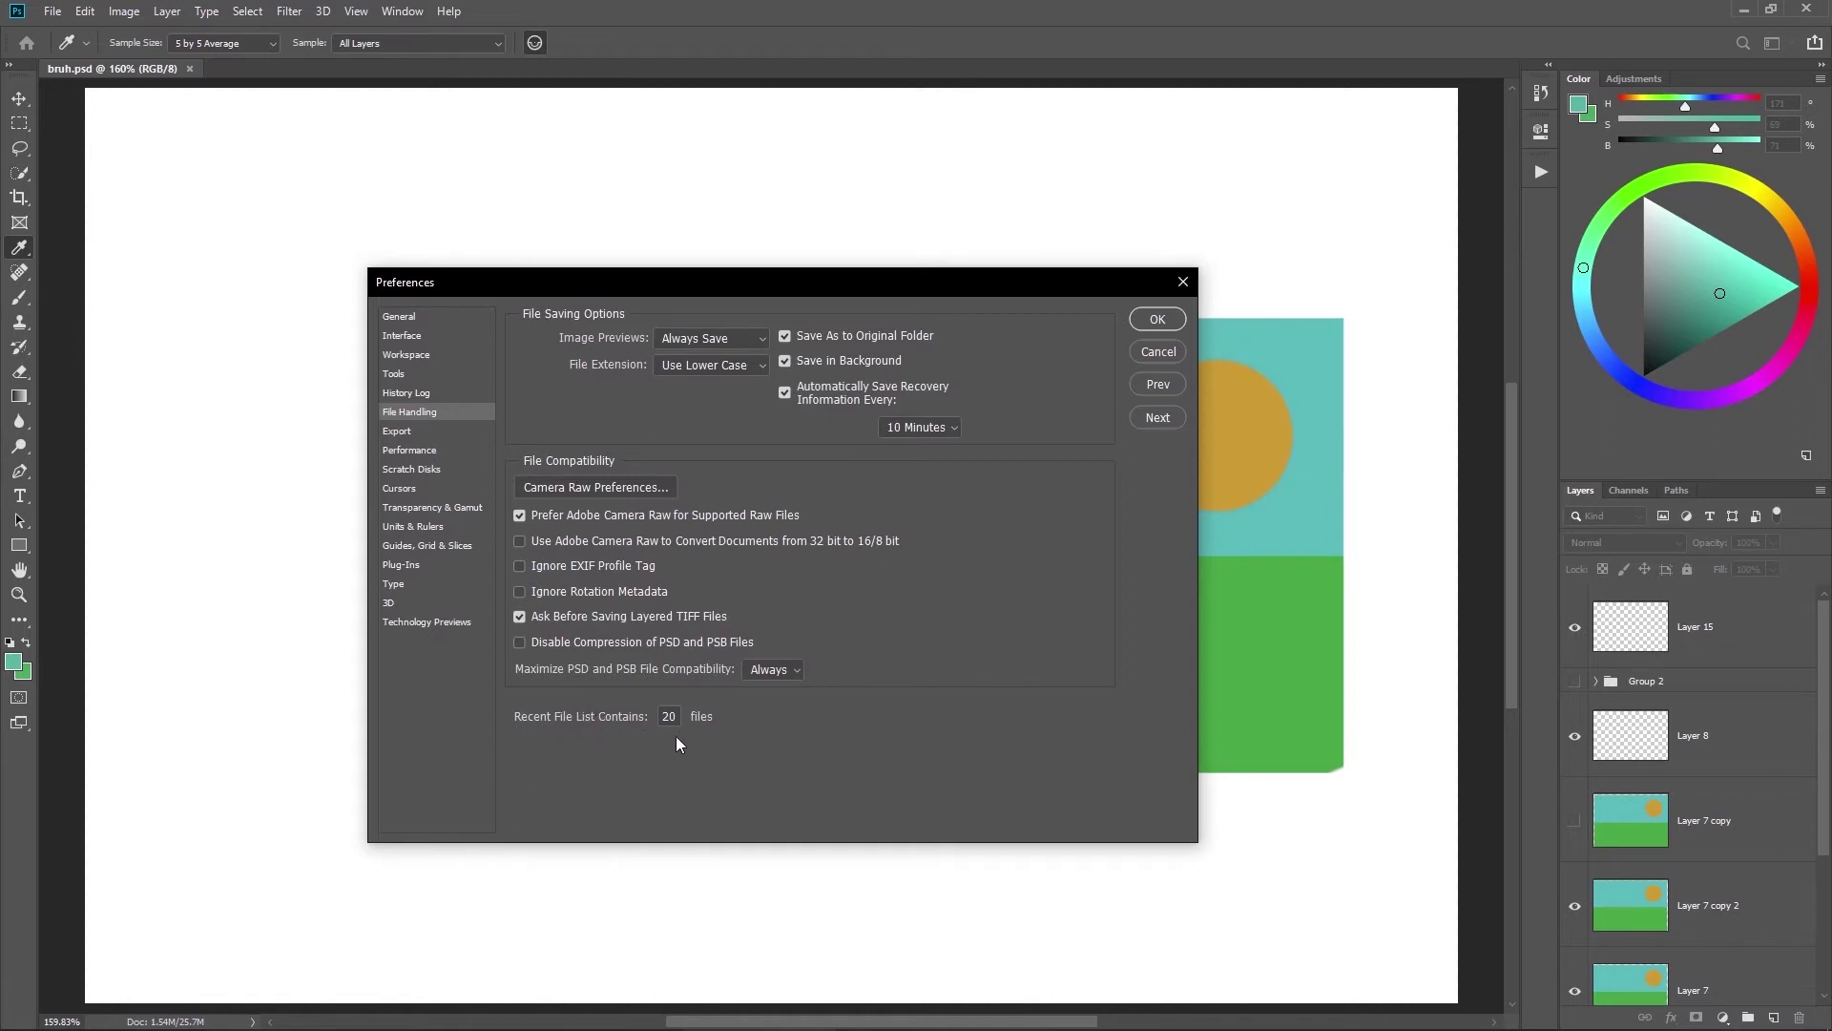
left_click(53, 11)
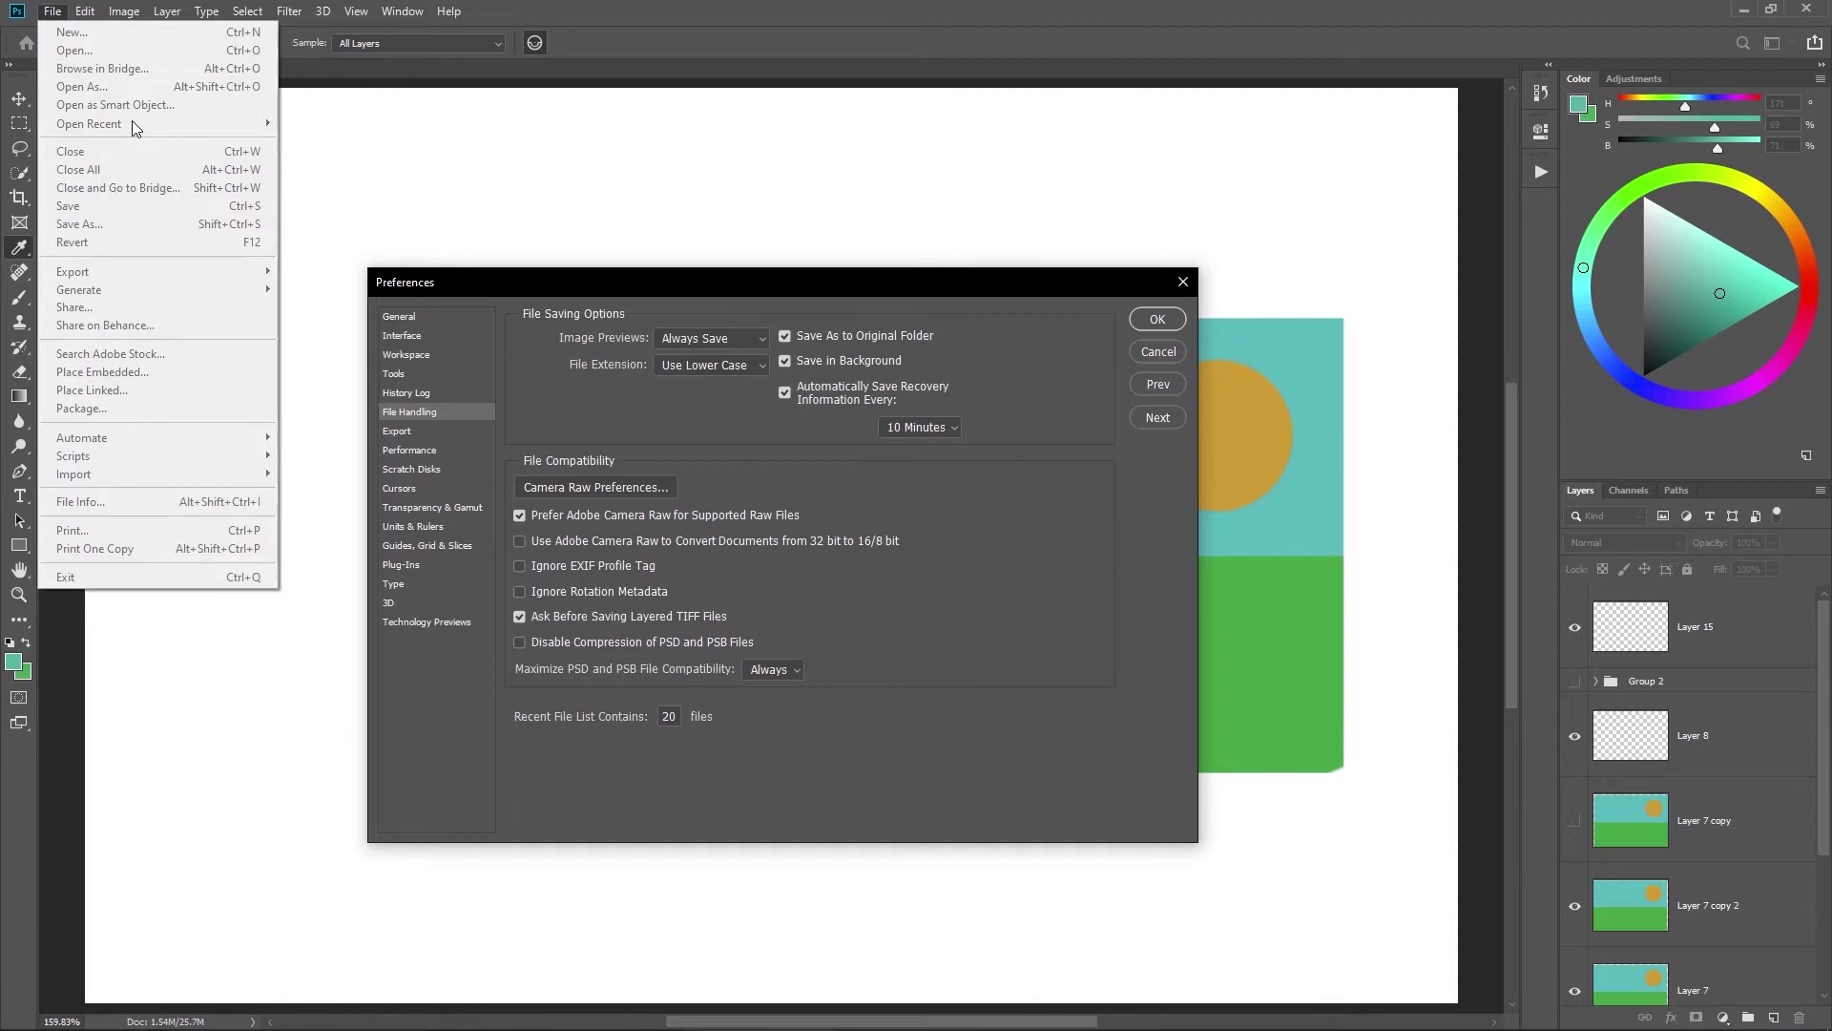
double_click(678, 712)
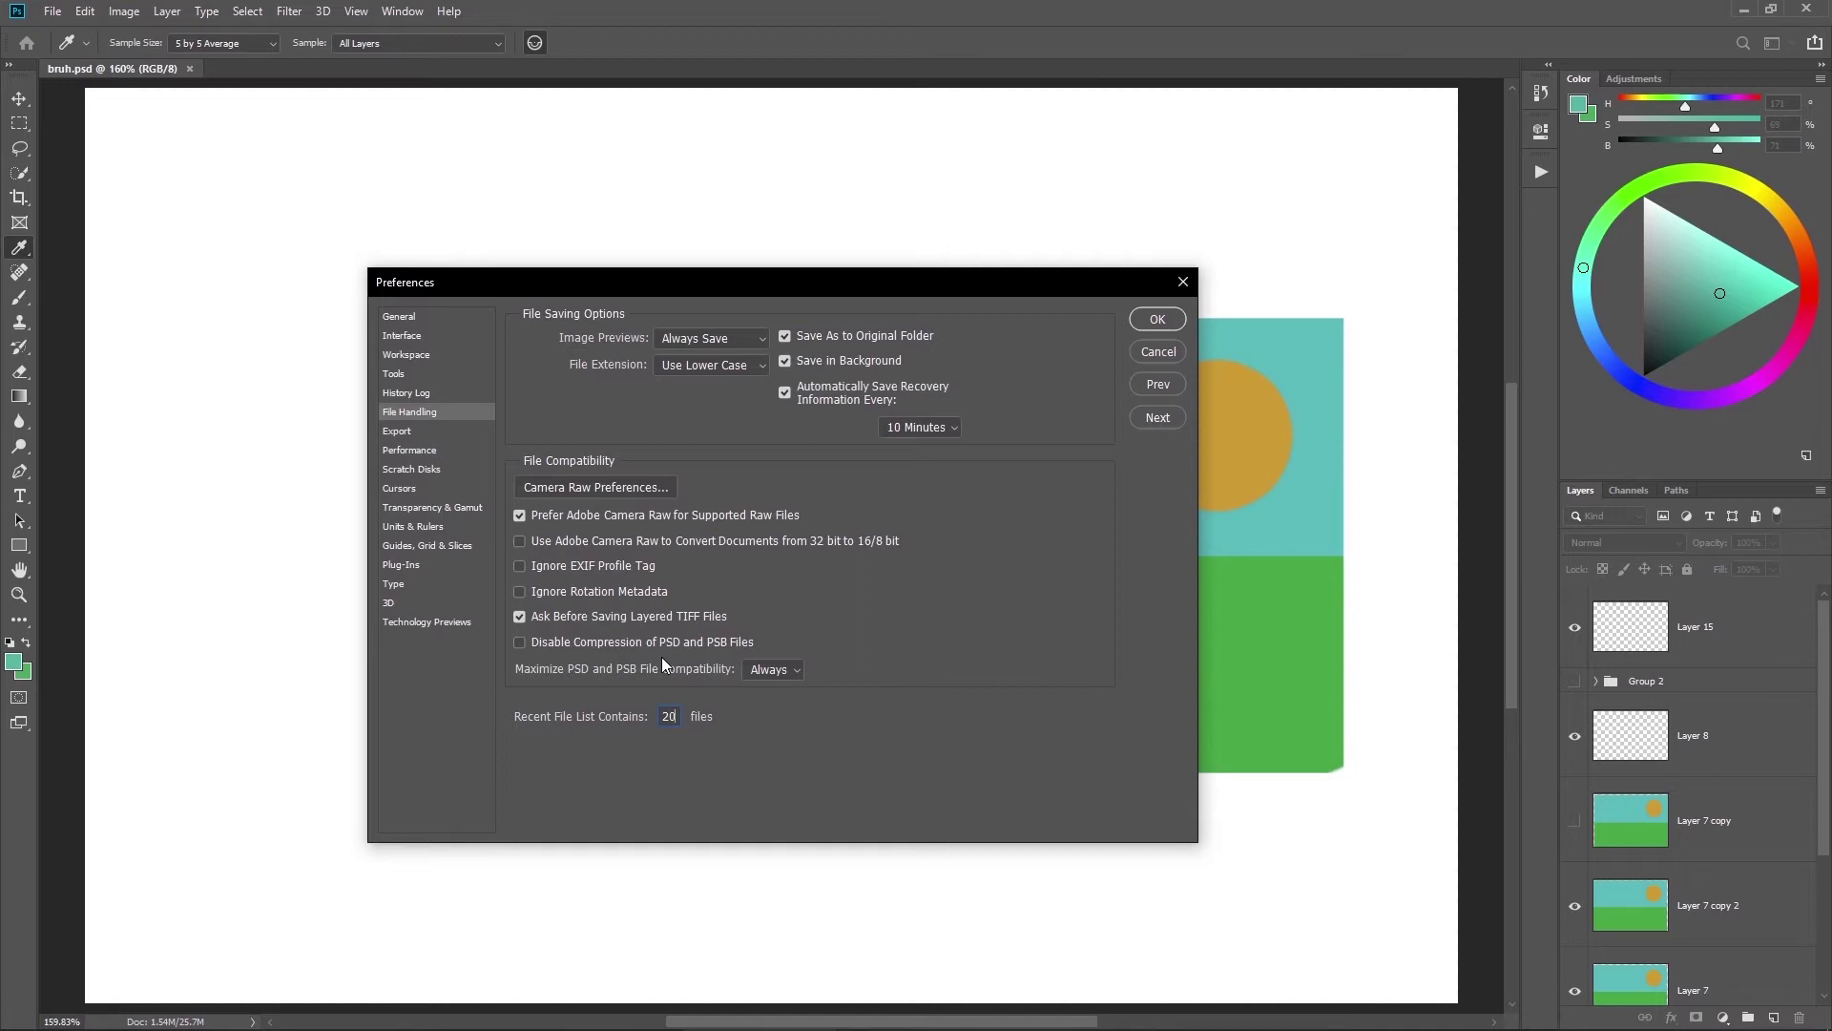
left_click(52, 13)
left_click(1153, 349)
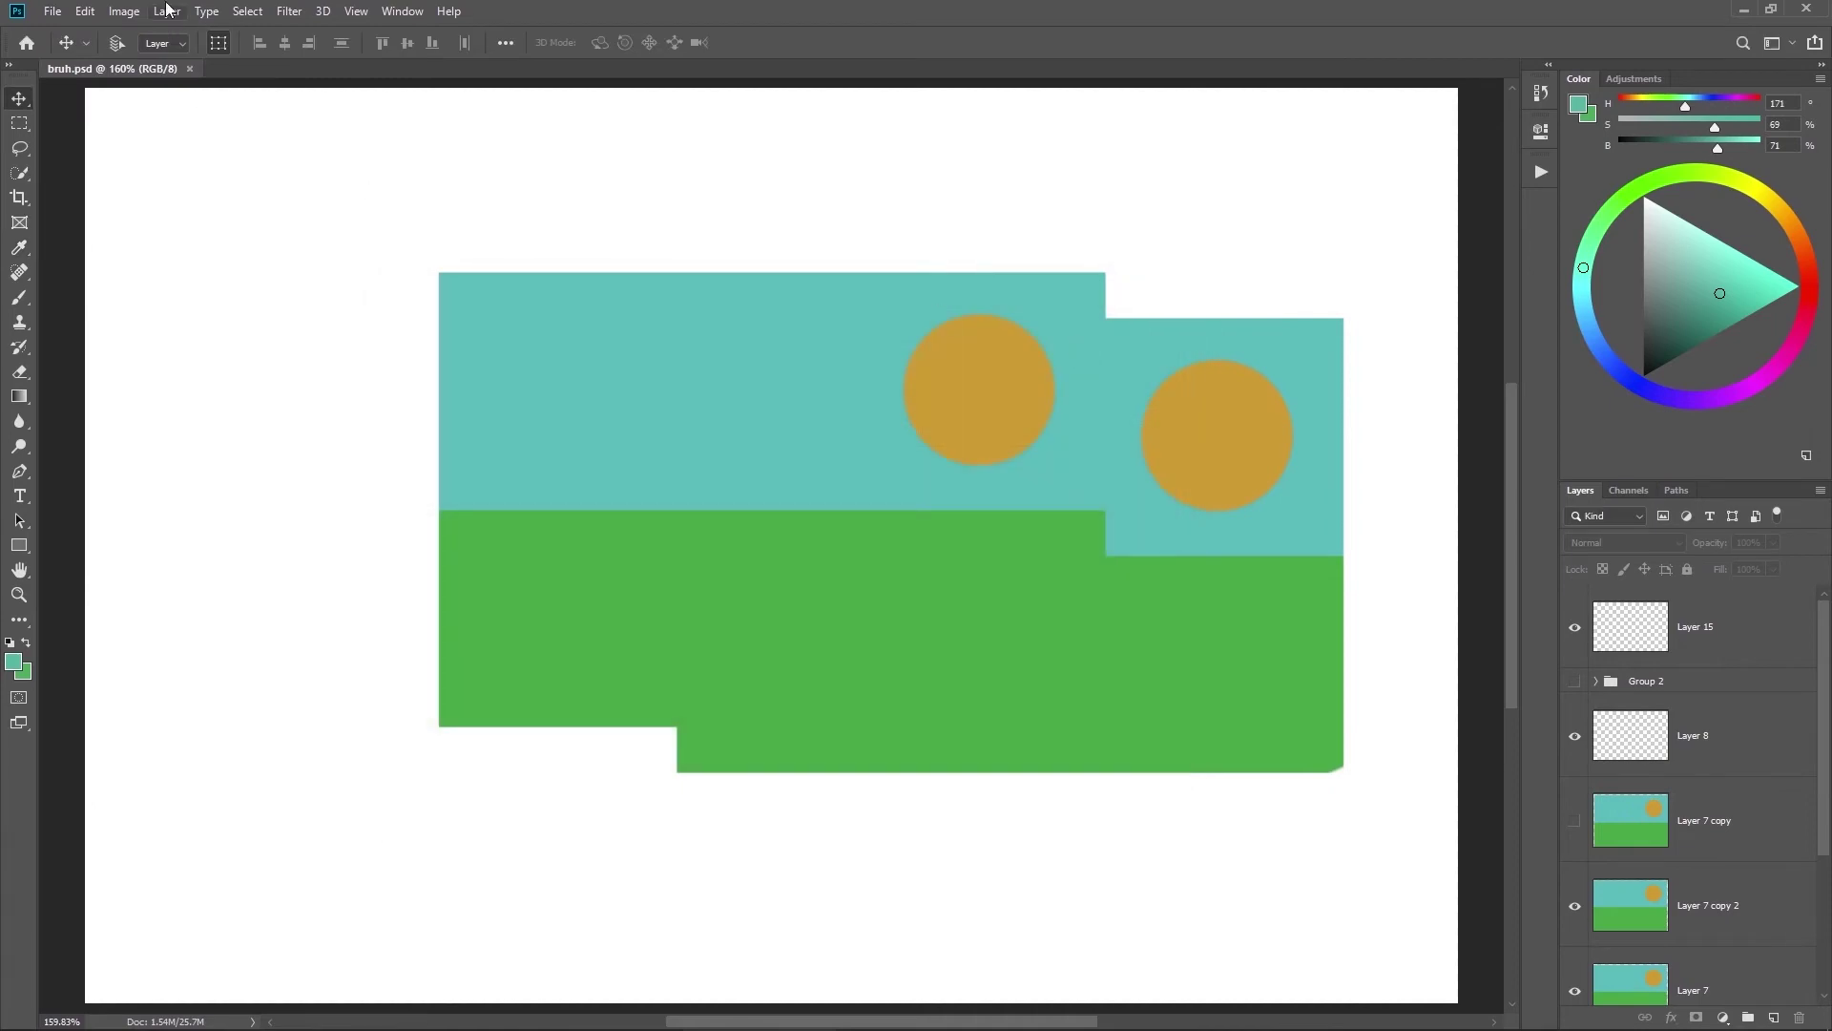
Step: Look through the file formats offered when saving a copy of the document, and close without saving
left_click(53, 13)
left_click(139, 224)
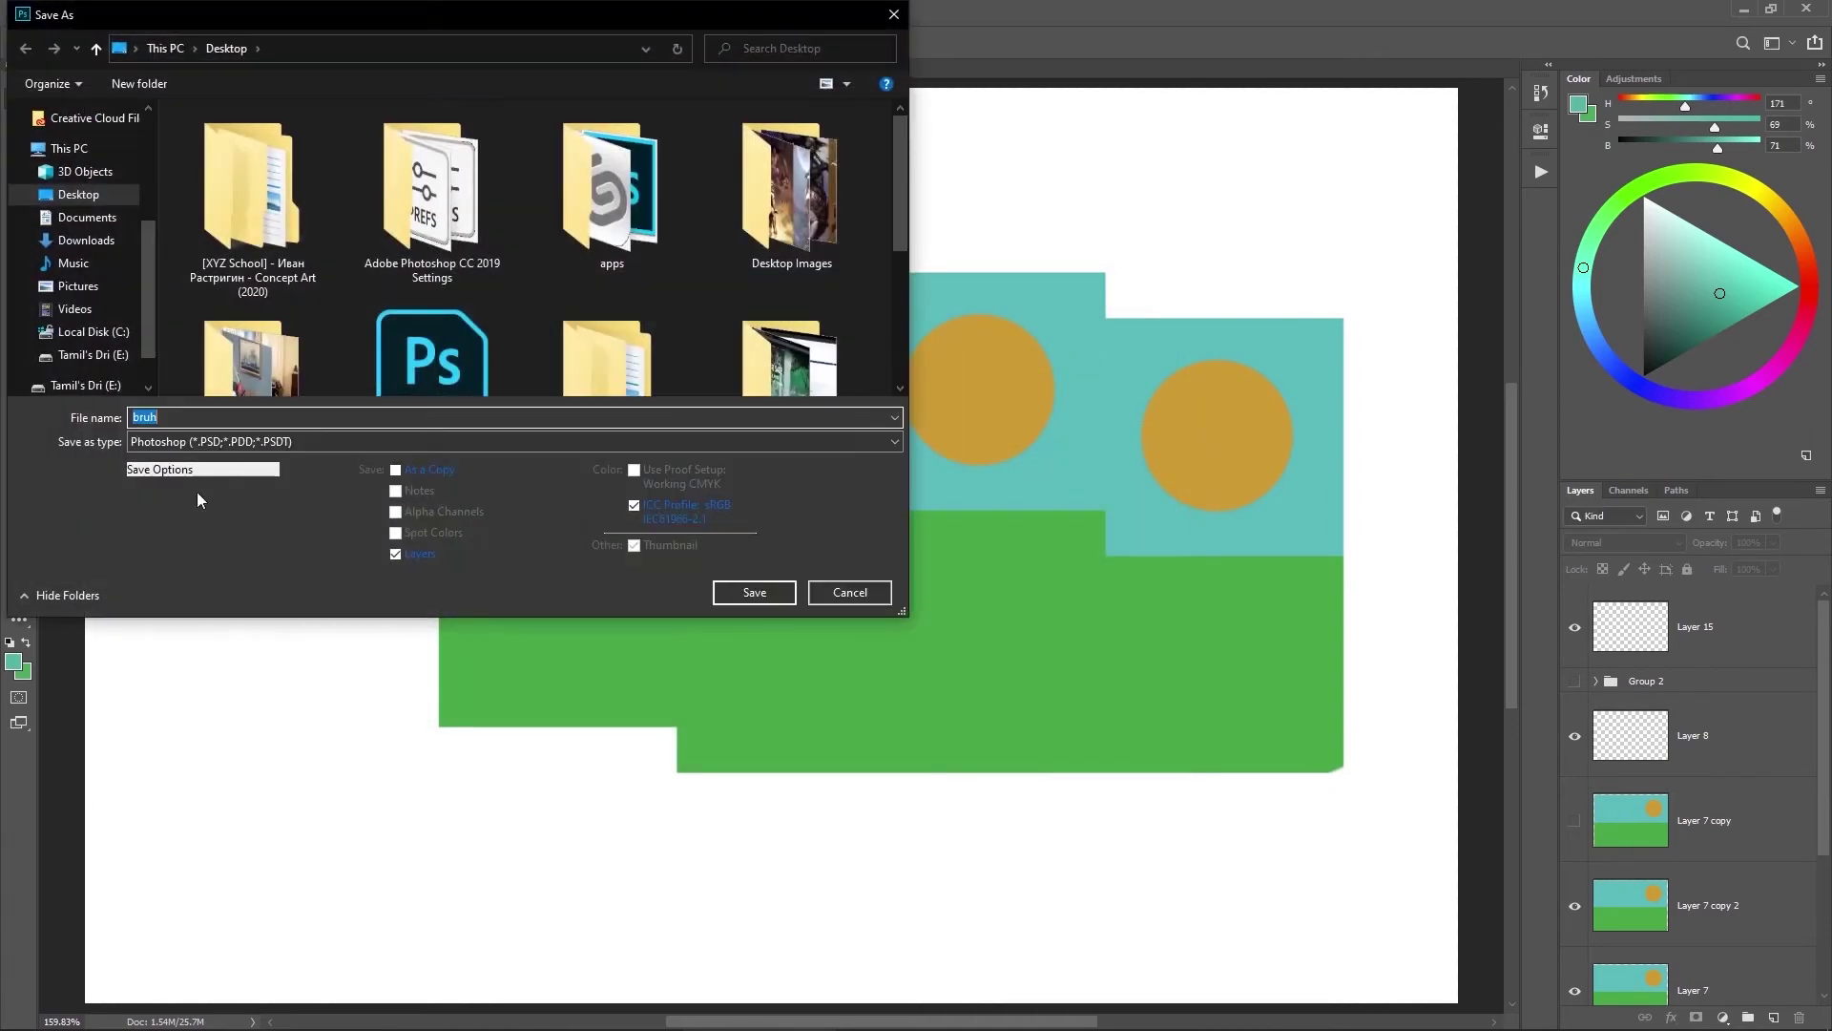
left_click(195, 441)
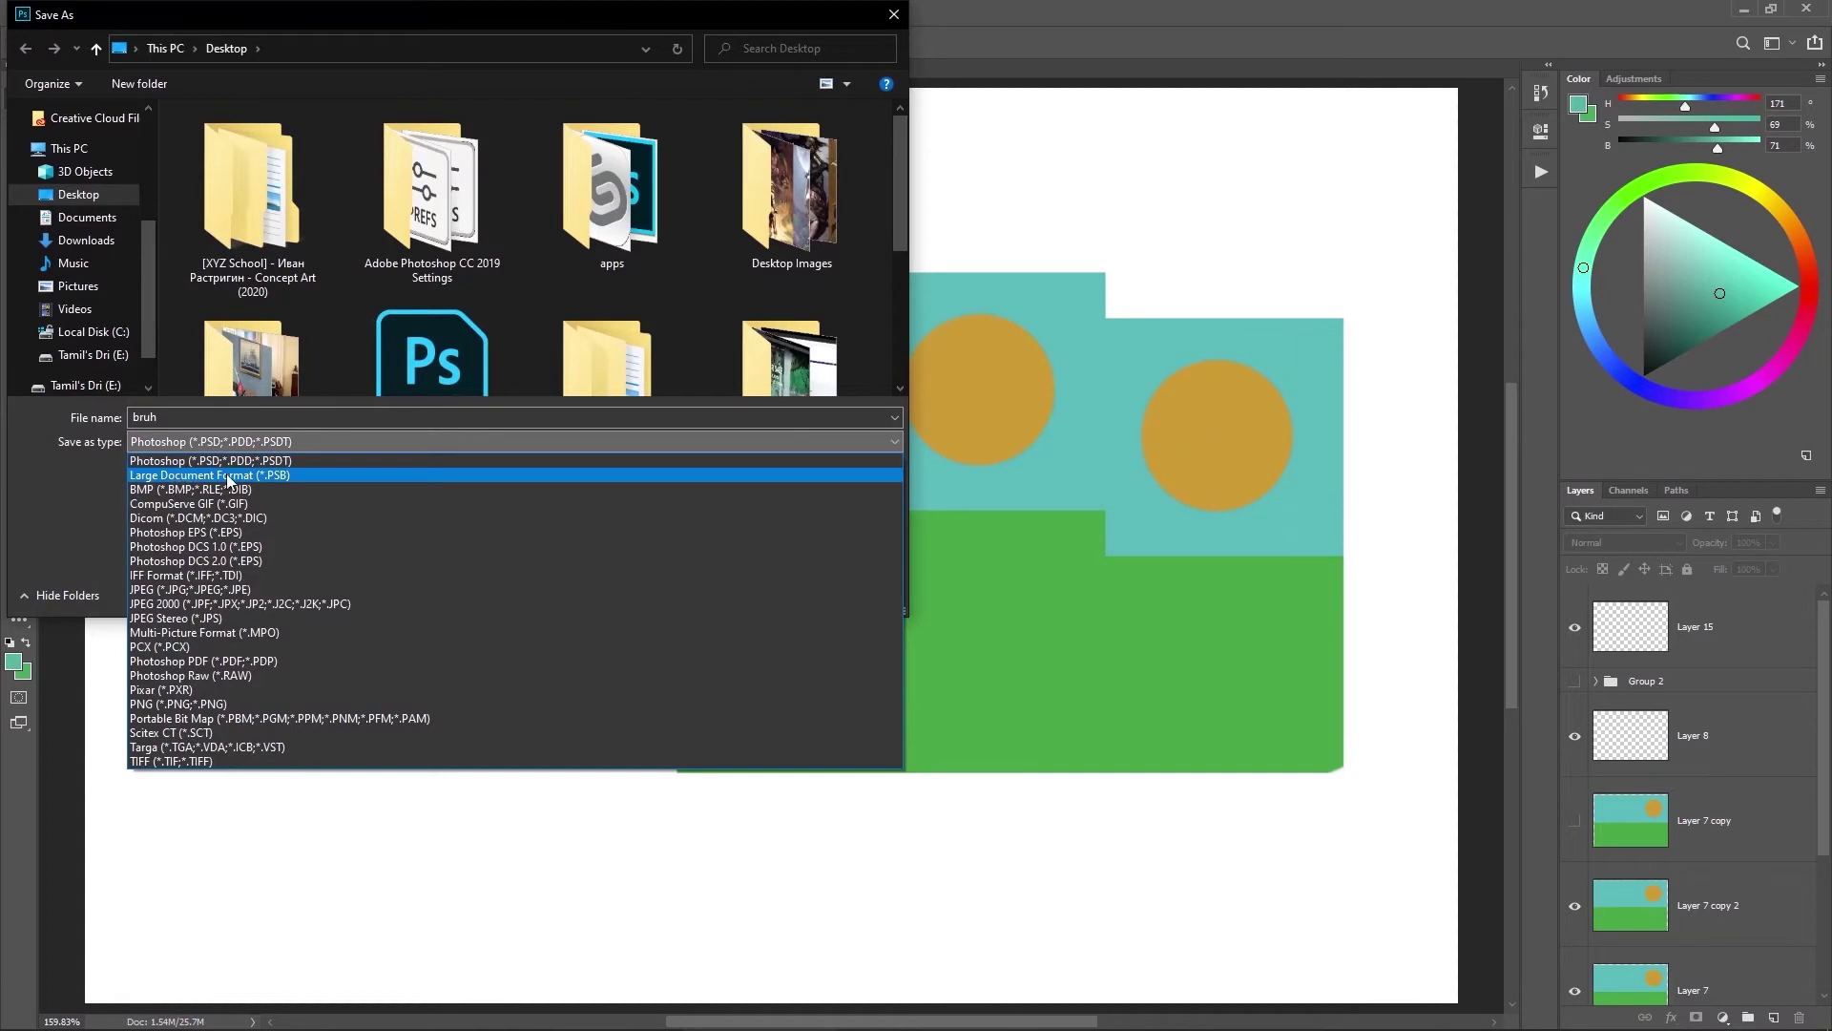
left_click(897, 29)
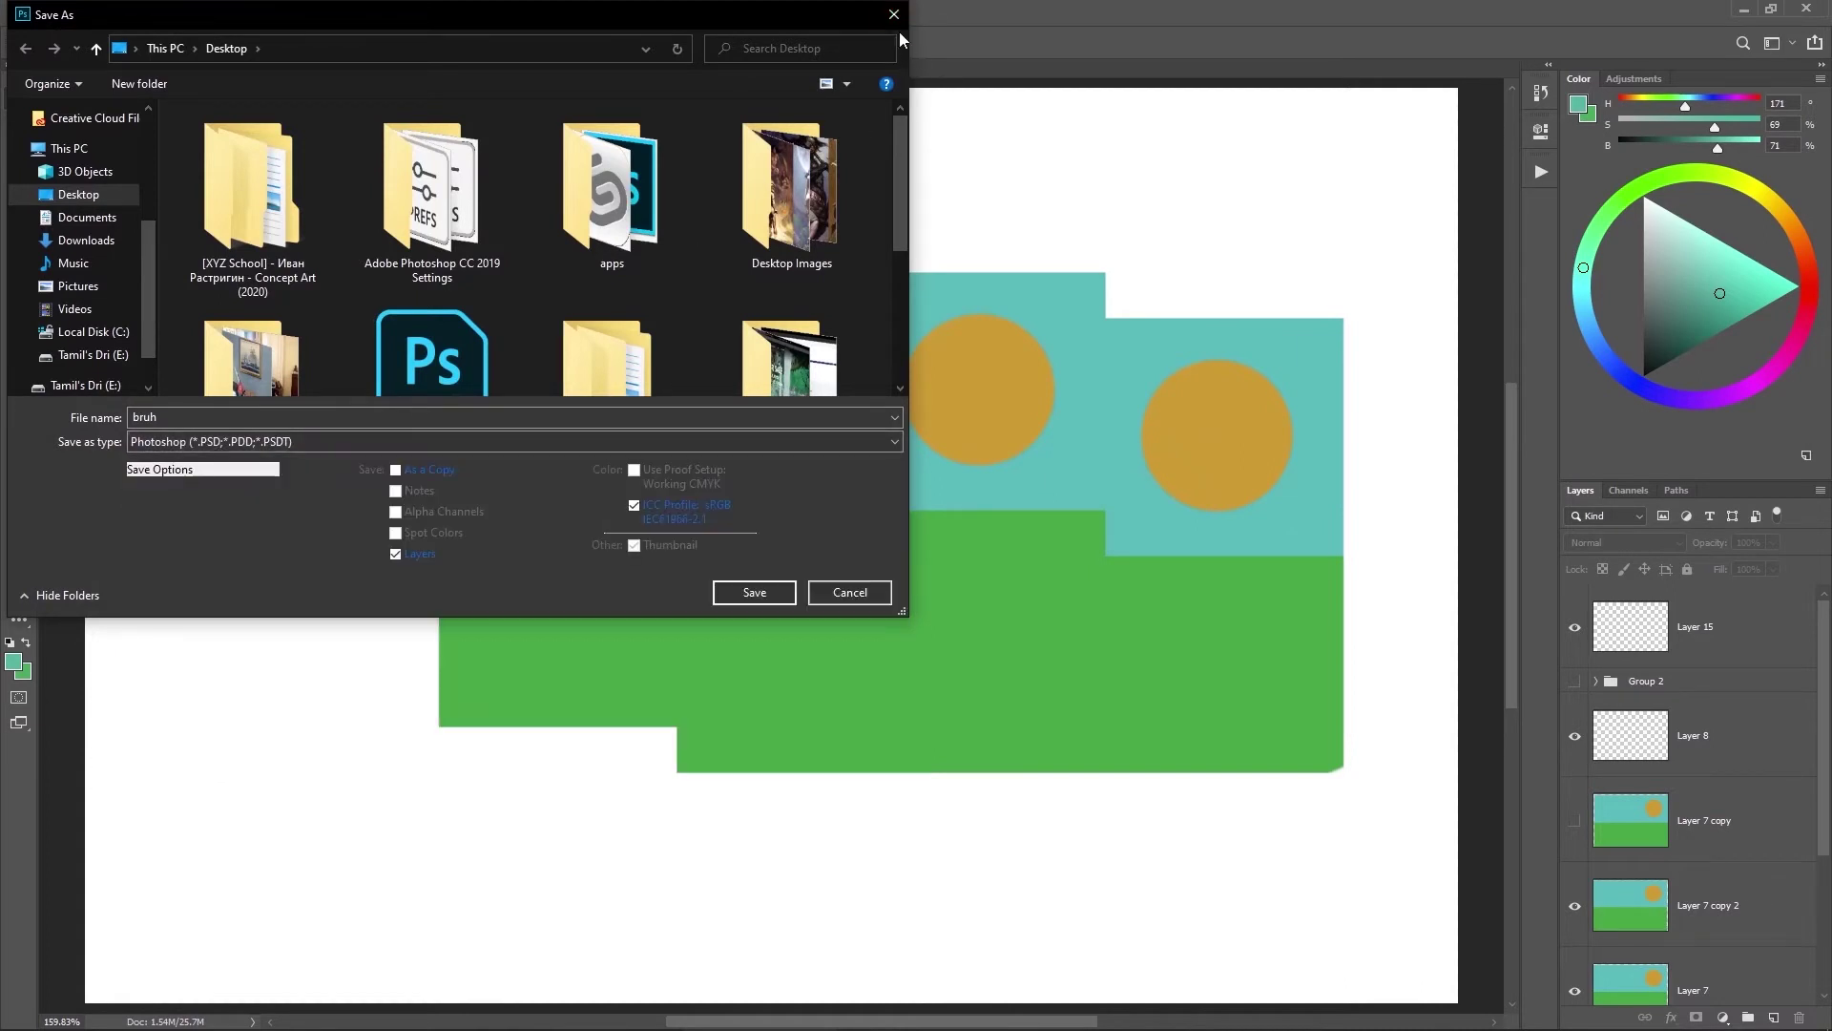
left_click(897, 26)
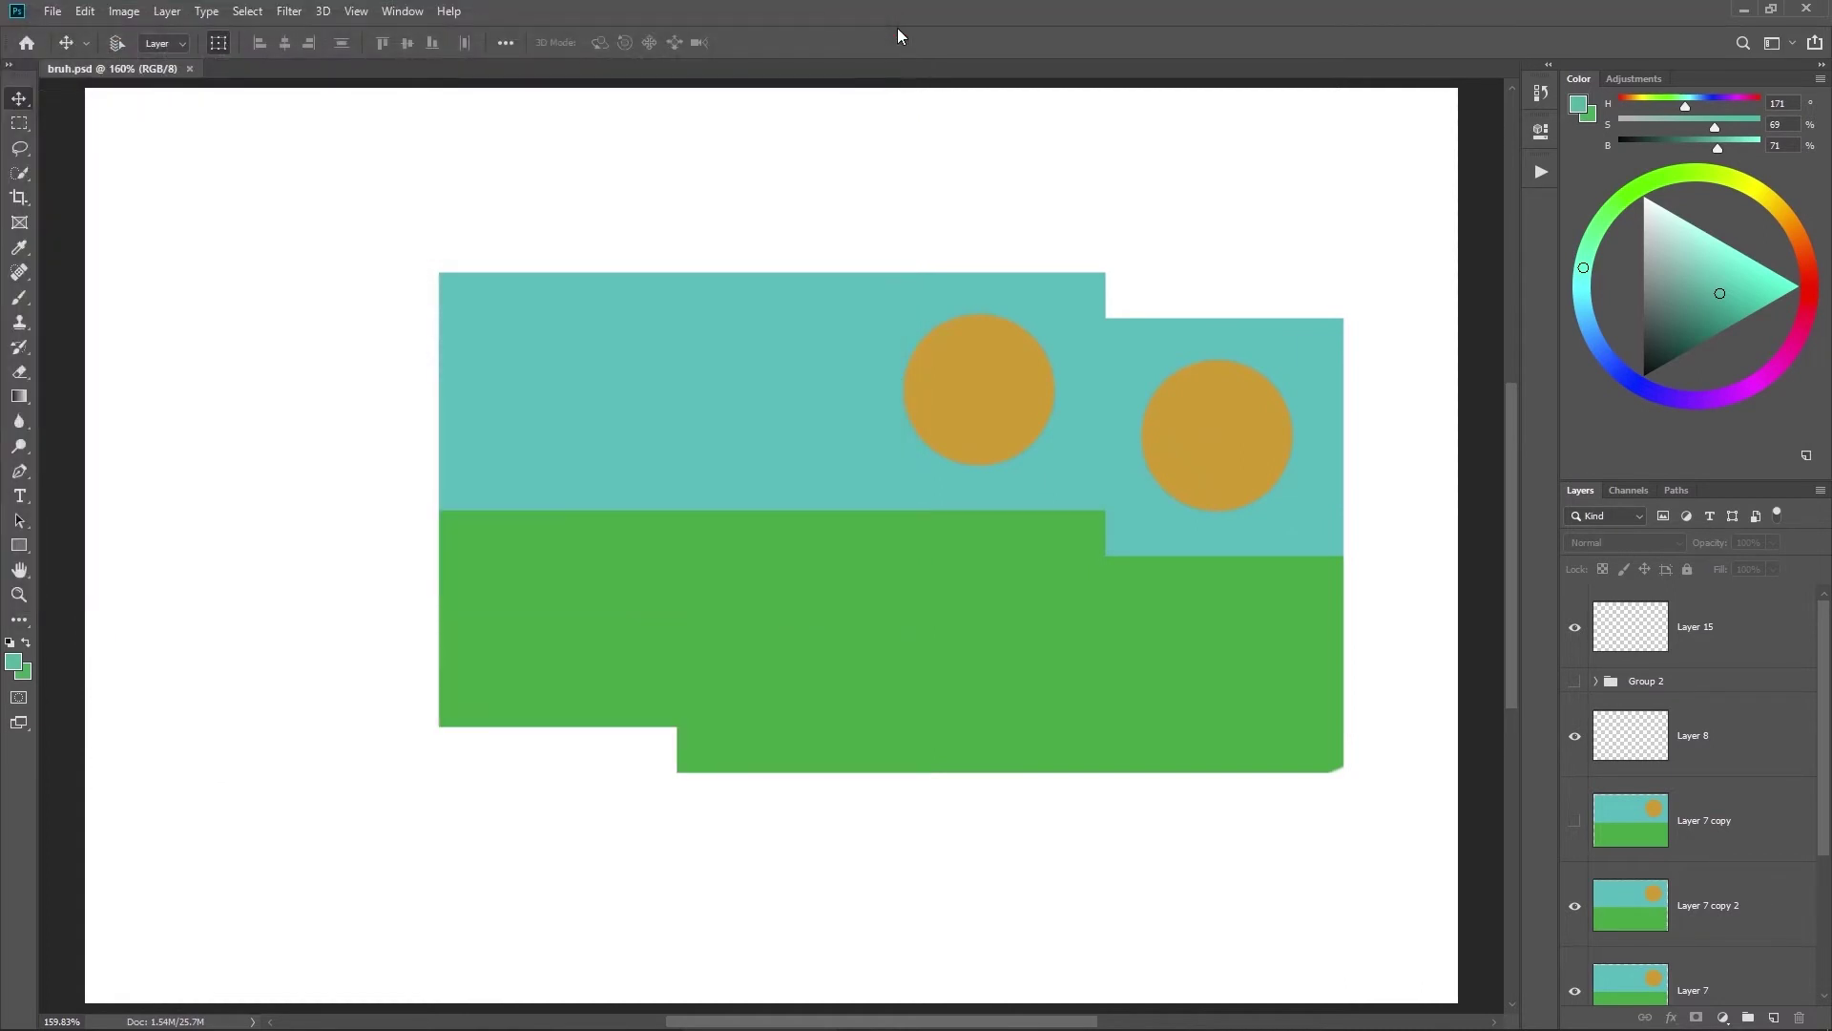
Step: Return to the File Handling preferences and turn on Disable Compression of PSD and PSB Files
key("i")
key("ctrl+k")
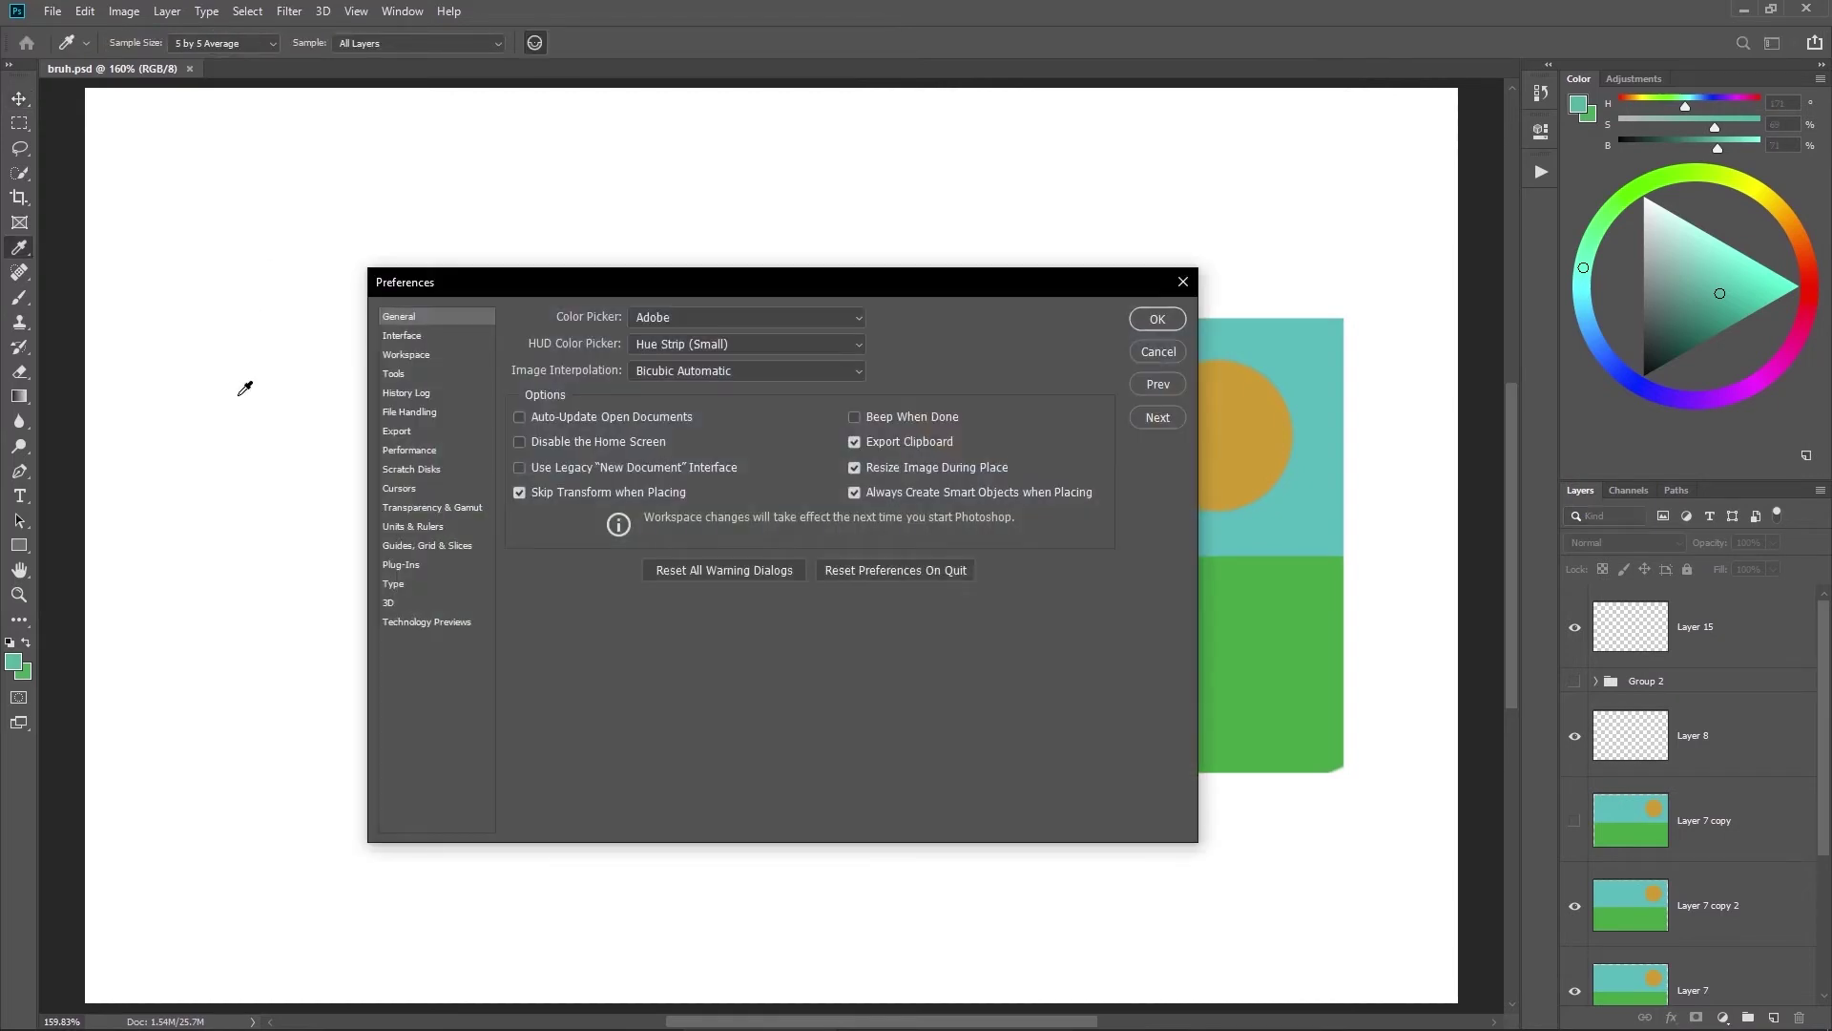
left_click(405, 412)
left_click(429, 375)
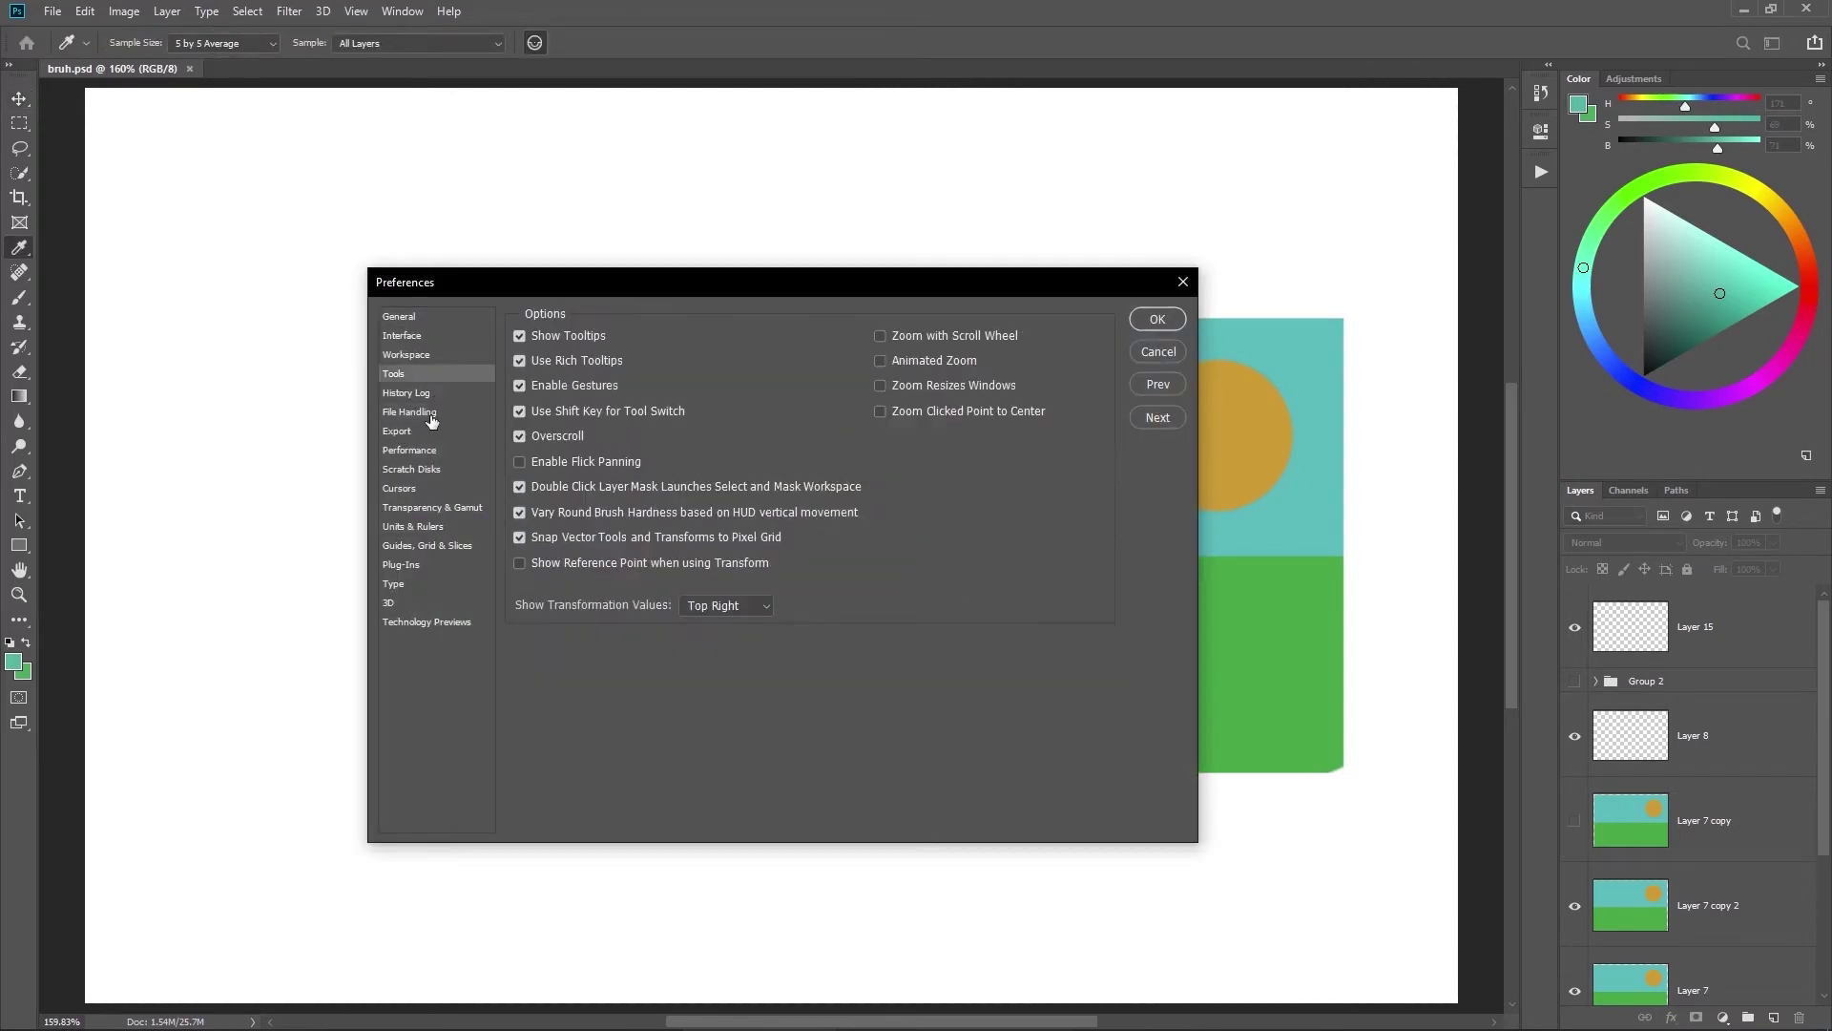
left_click(432, 418)
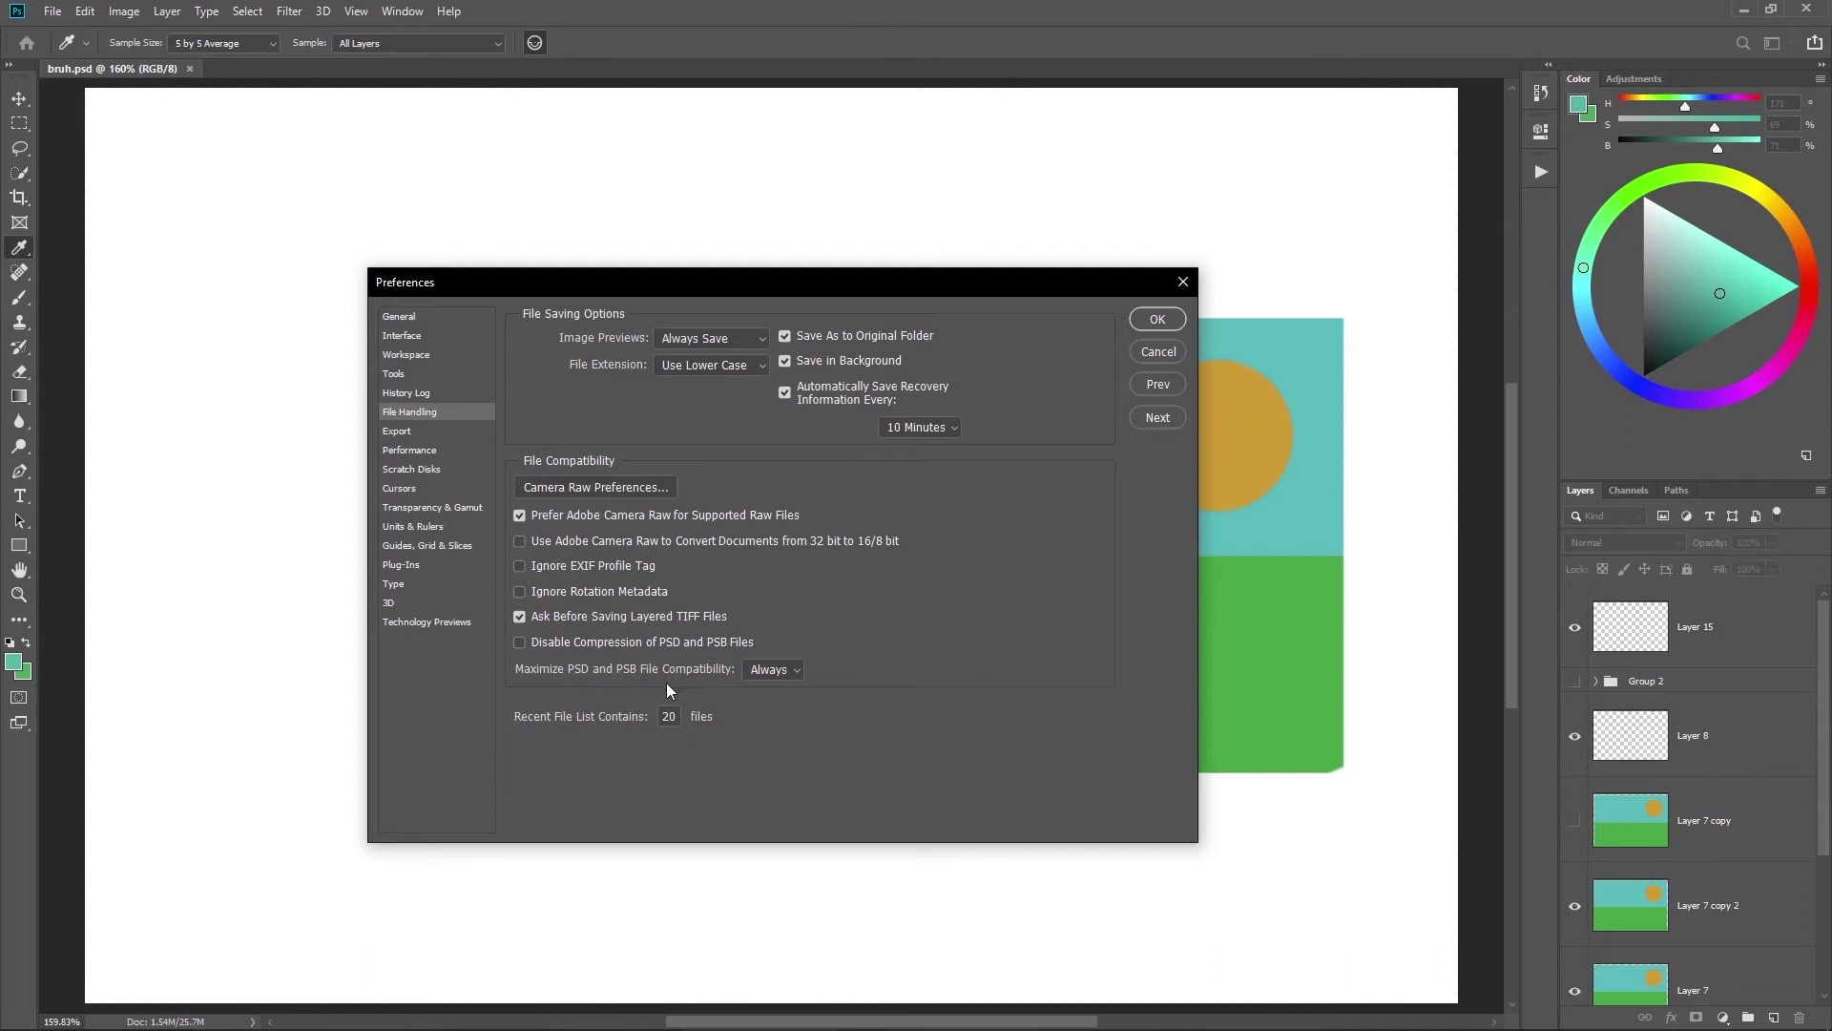
left_click(770, 668)
left_click(566, 640)
Step: Examine the interval options for automatically saving recovery information
left_click(957, 424)
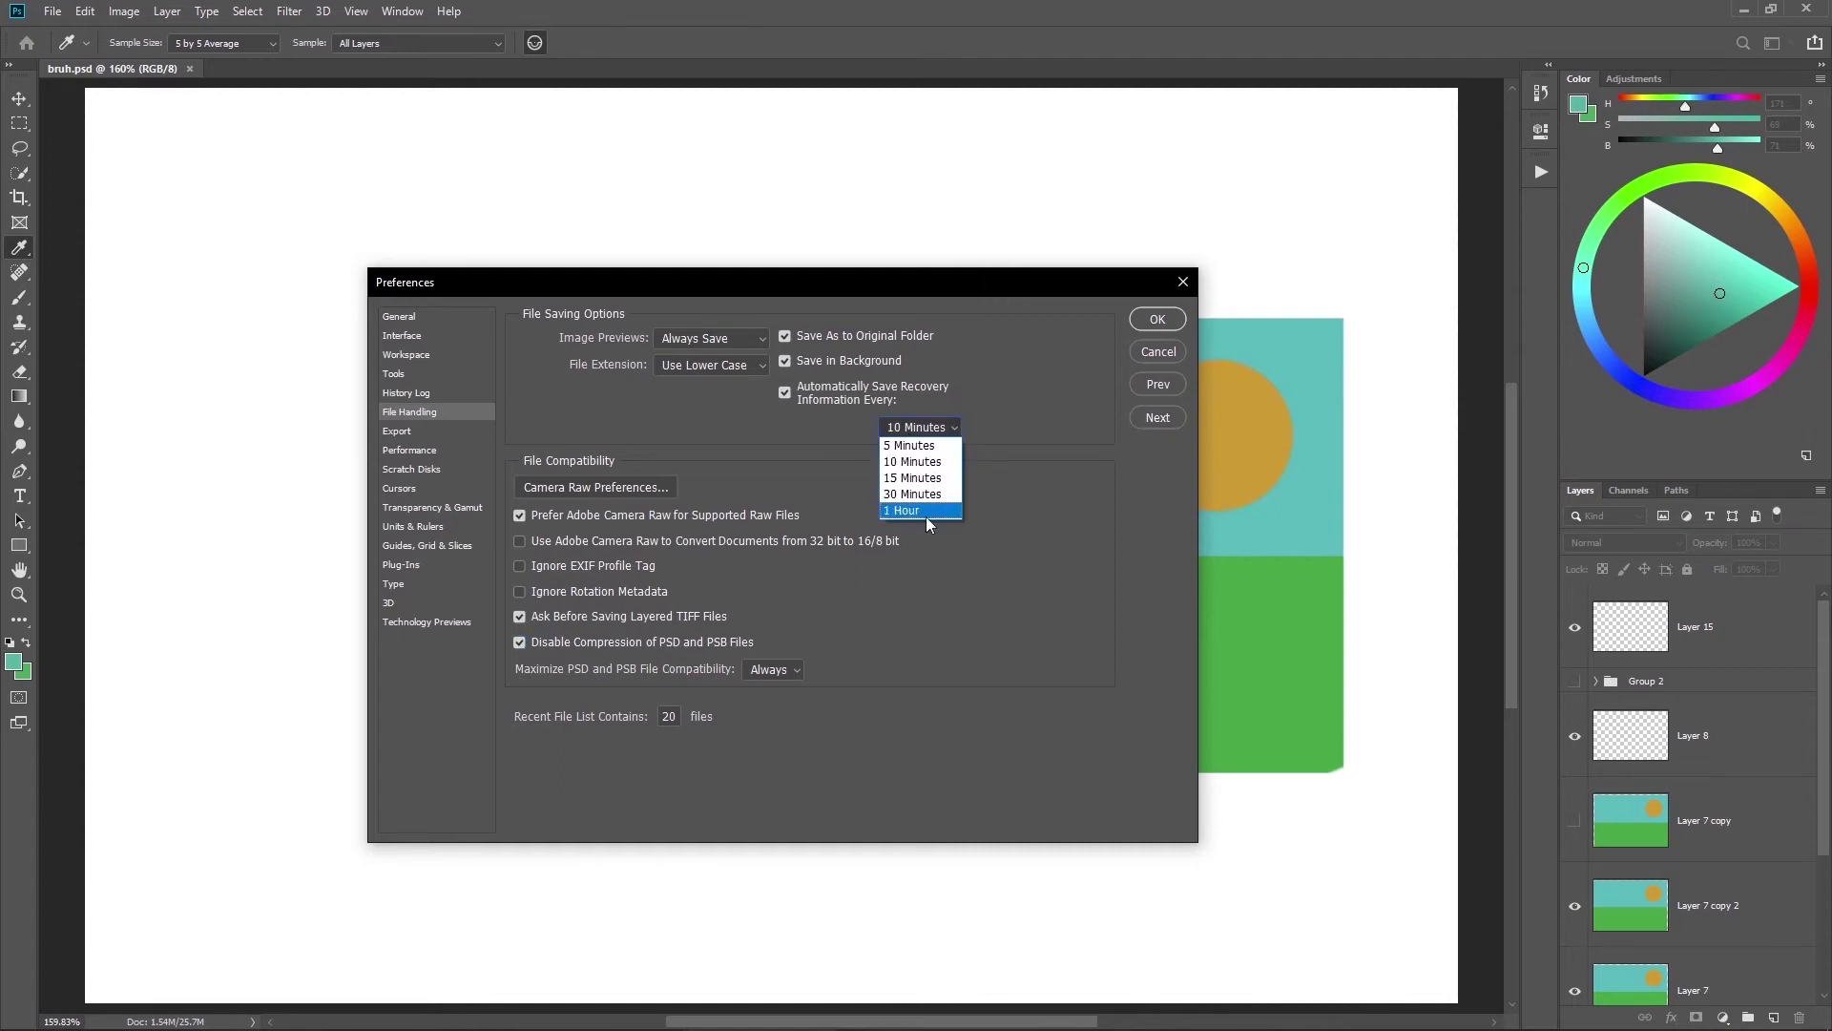
left_click(855, 408)
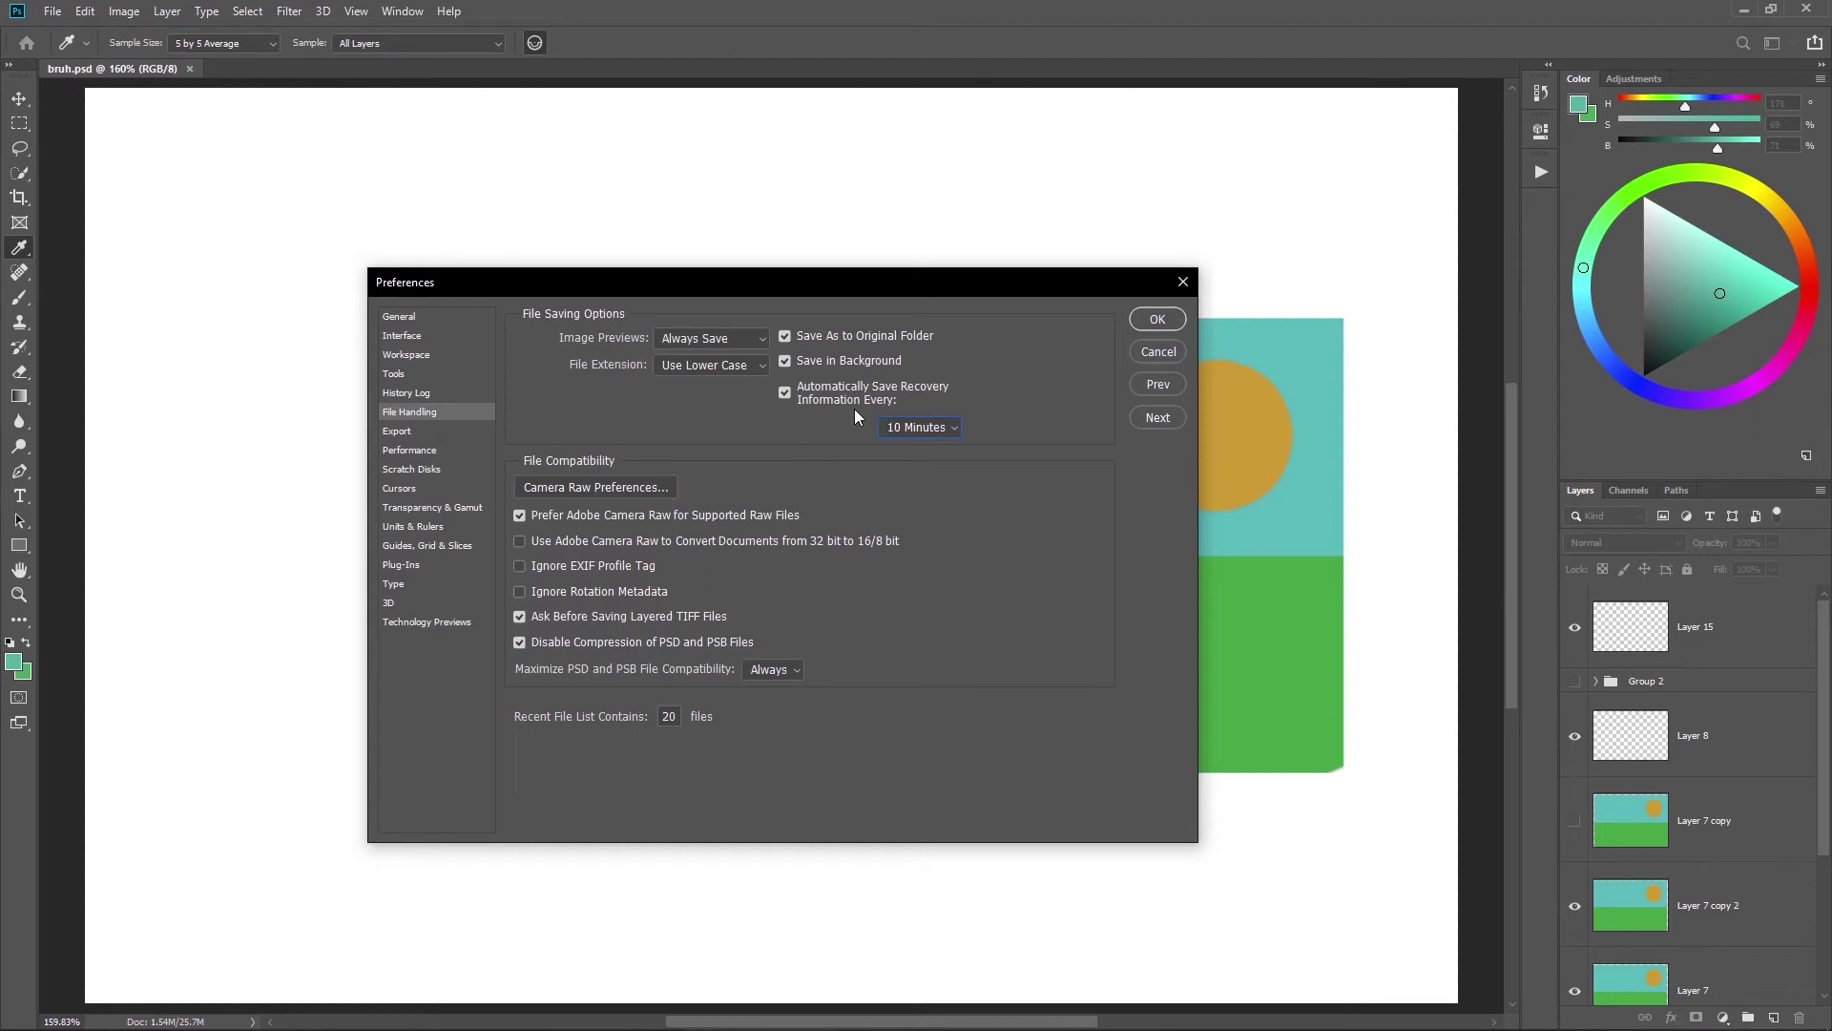
left_click(805, 398)
left_click(786, 388)
left_click(950, 428)
left_click(758, 420)
left_click(924, 429)
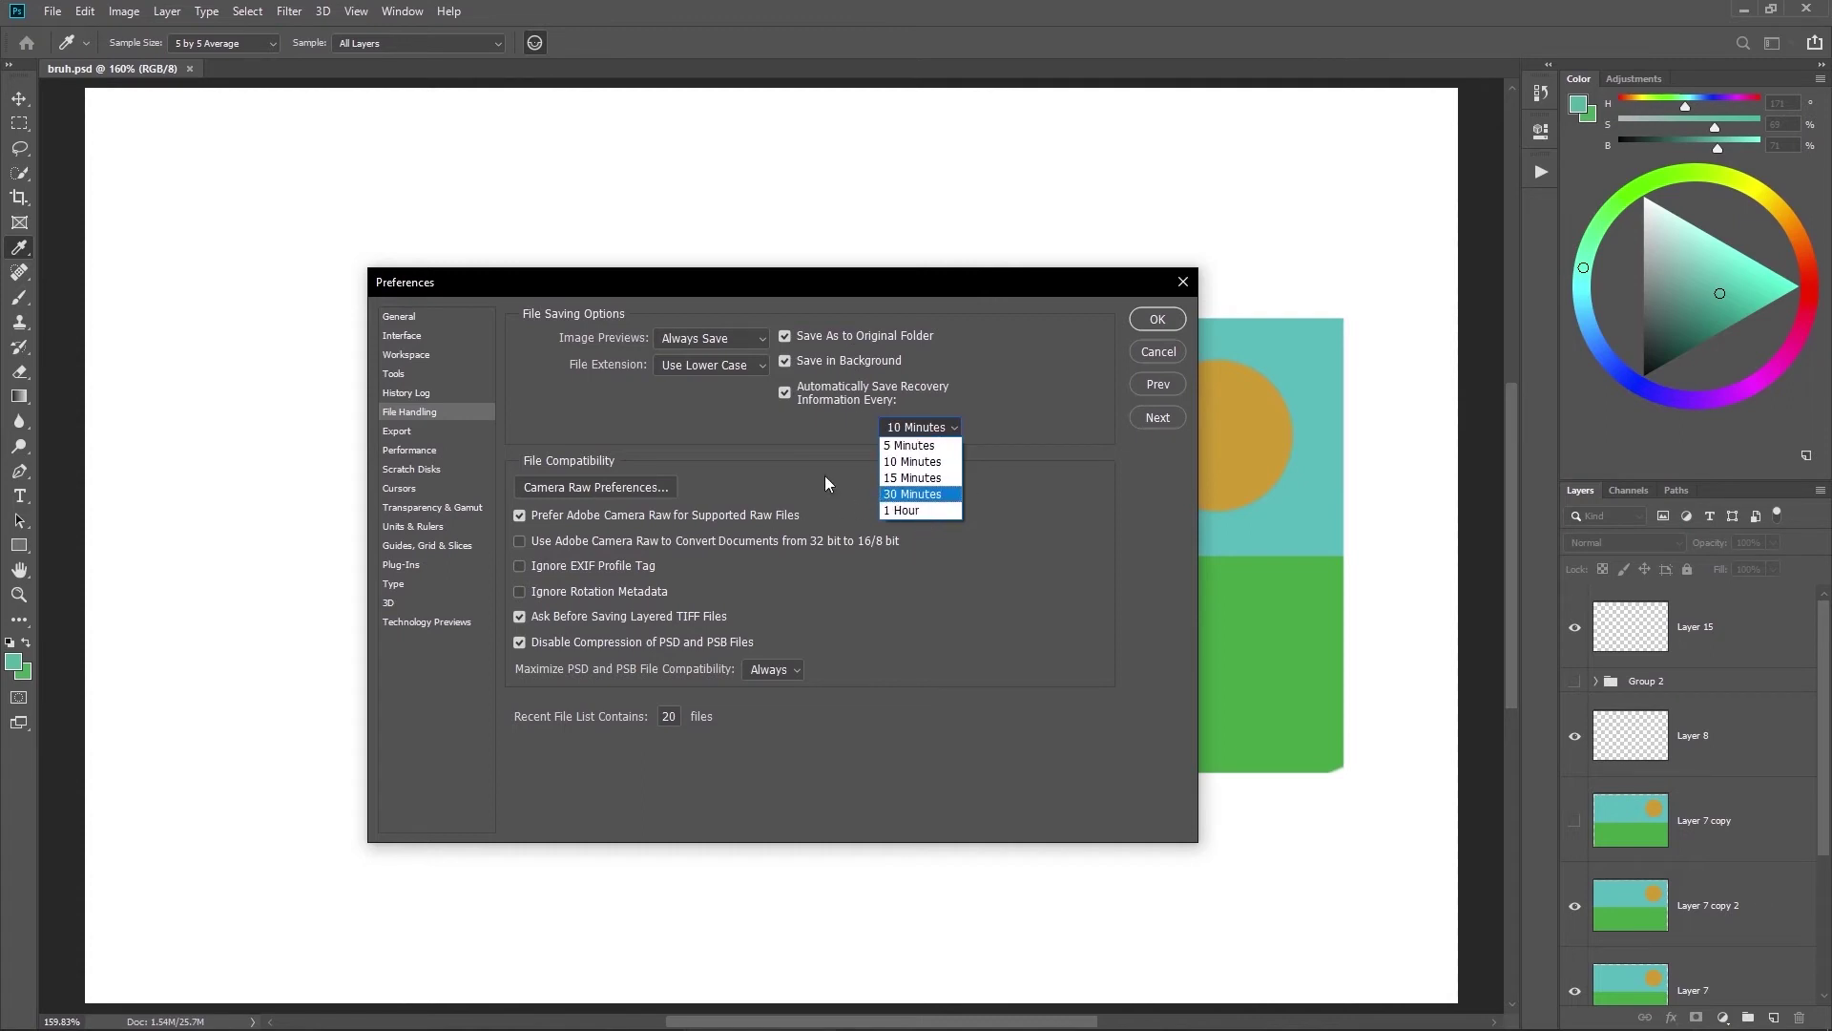
left_click(773, 420)
Step: Review the Export preferences, cancel them, and look at the Quick Export as PNG command
left_click(482, 430)
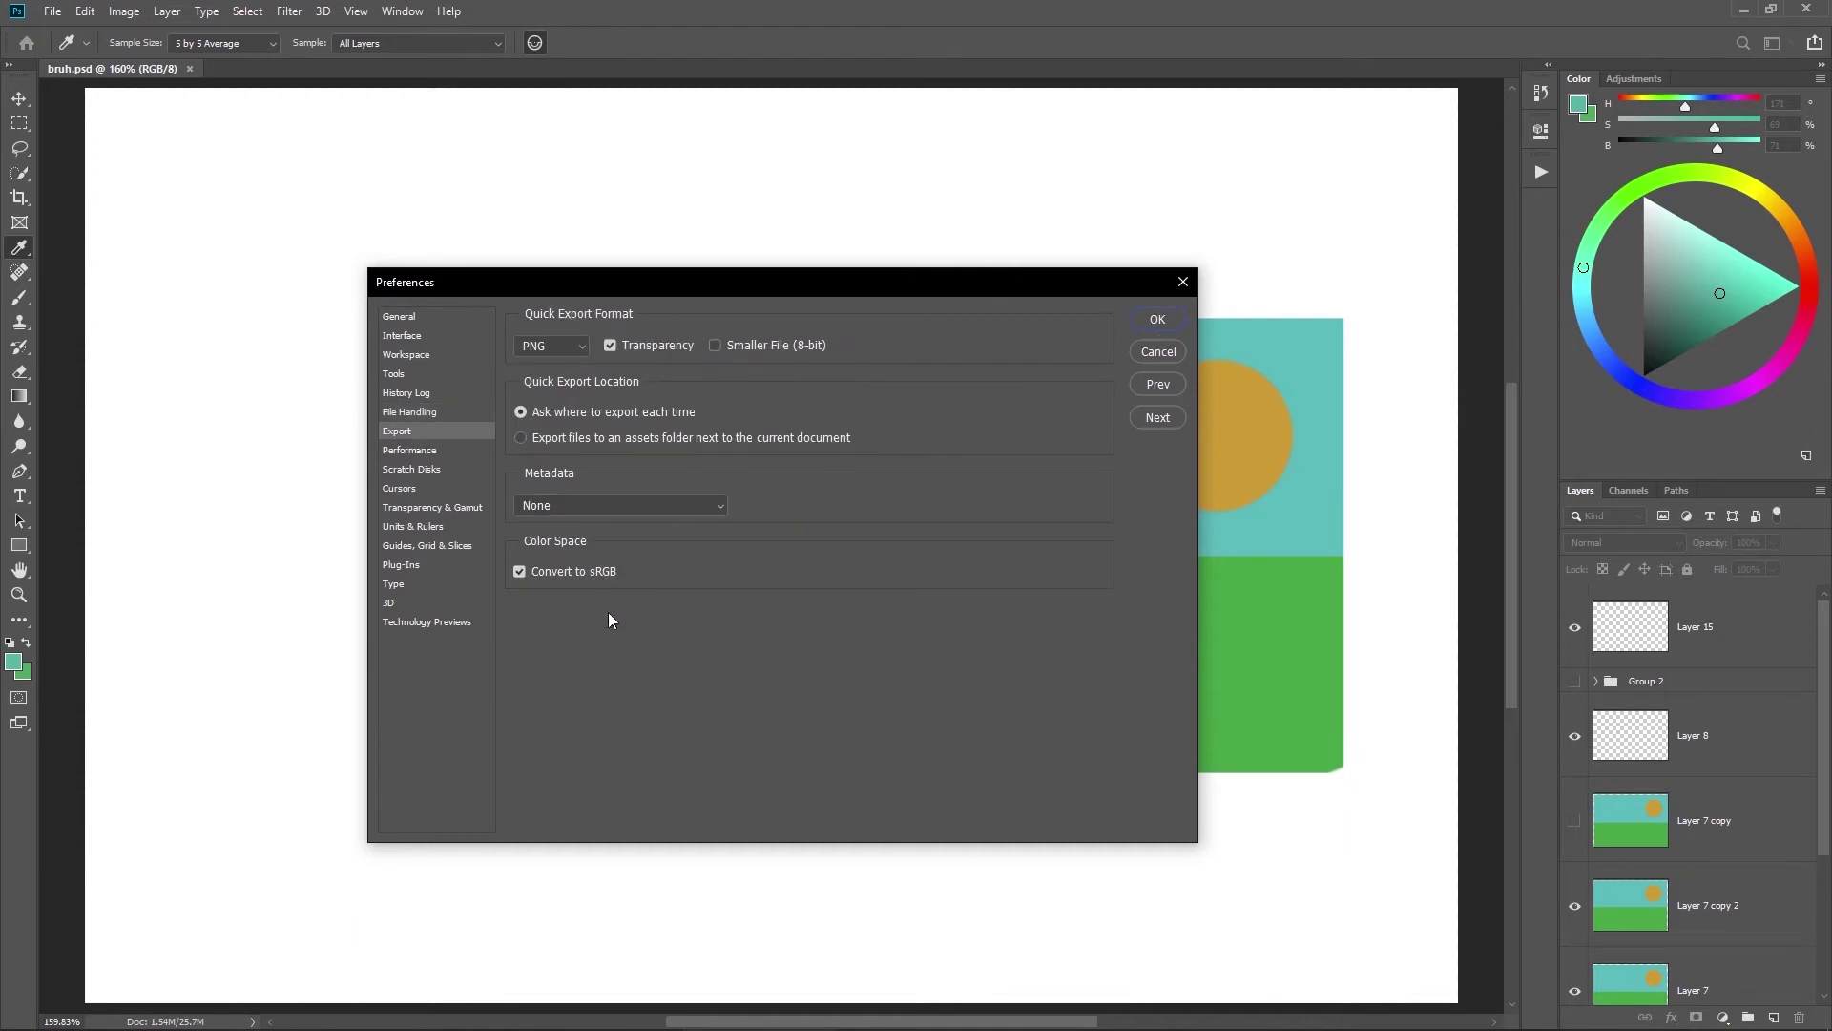
left_click(1157, 351)
key("v")
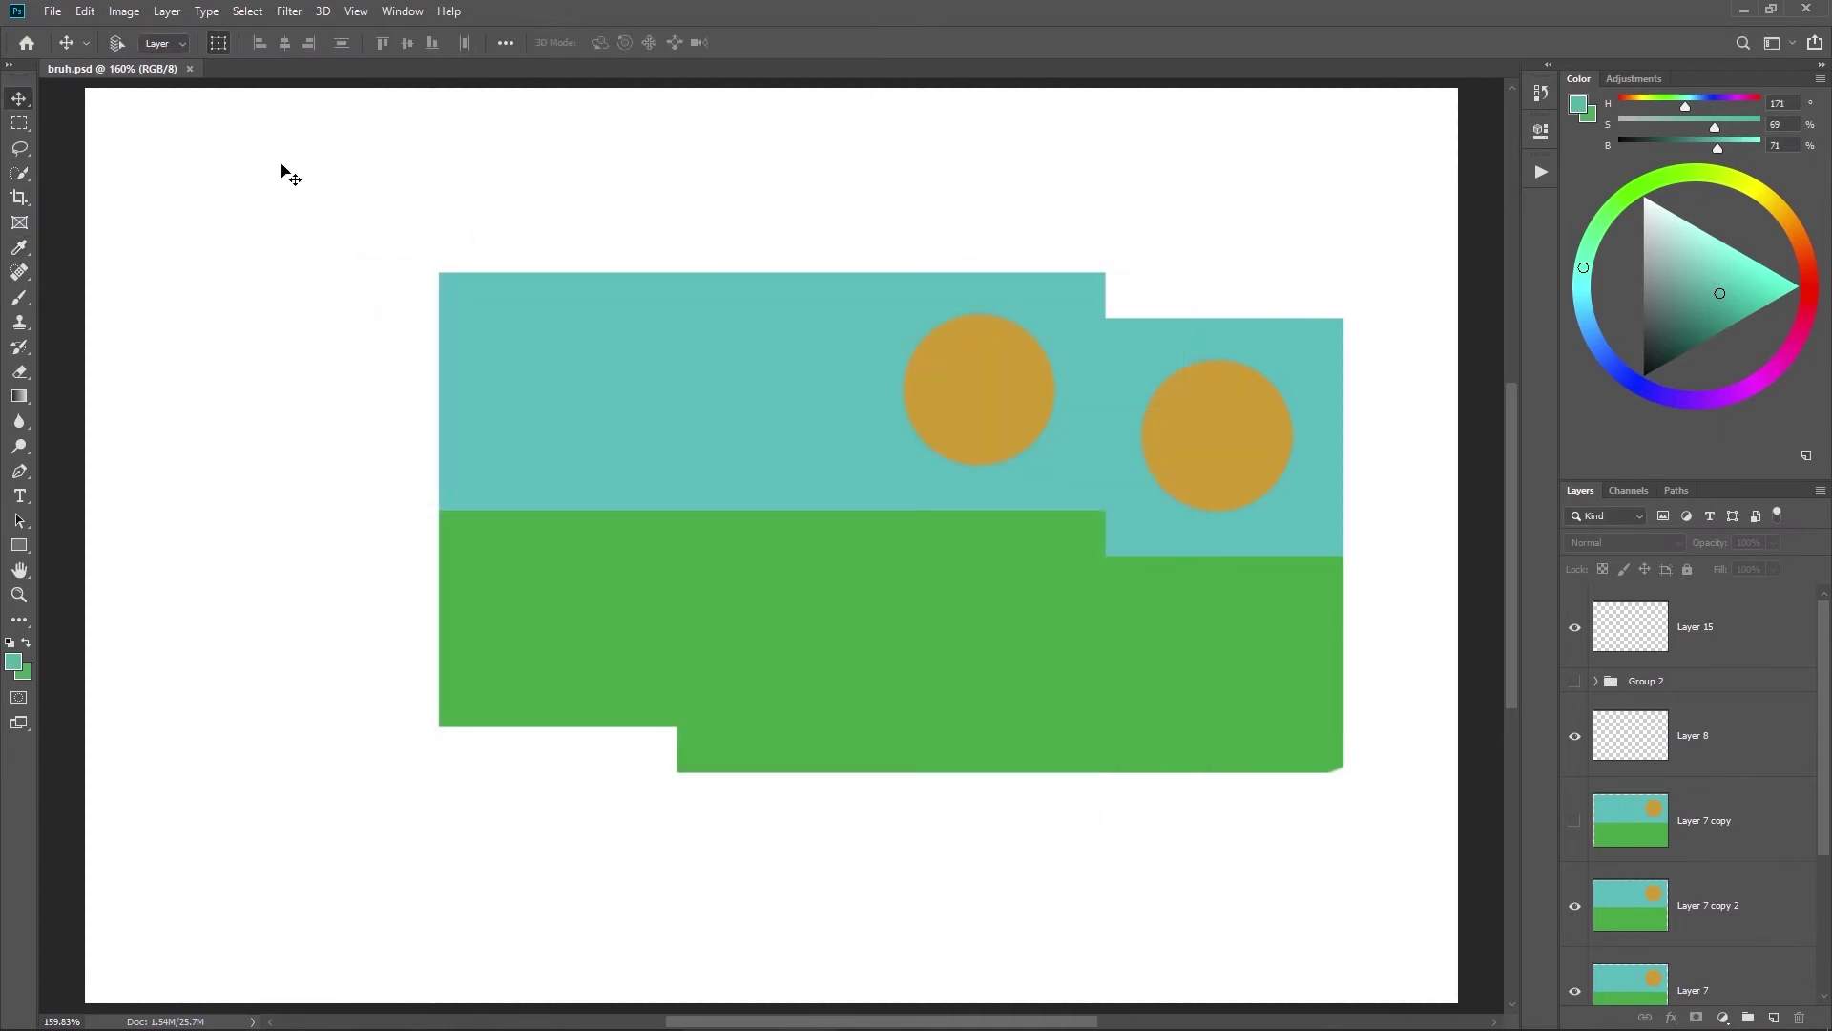
left_click(54, 13)
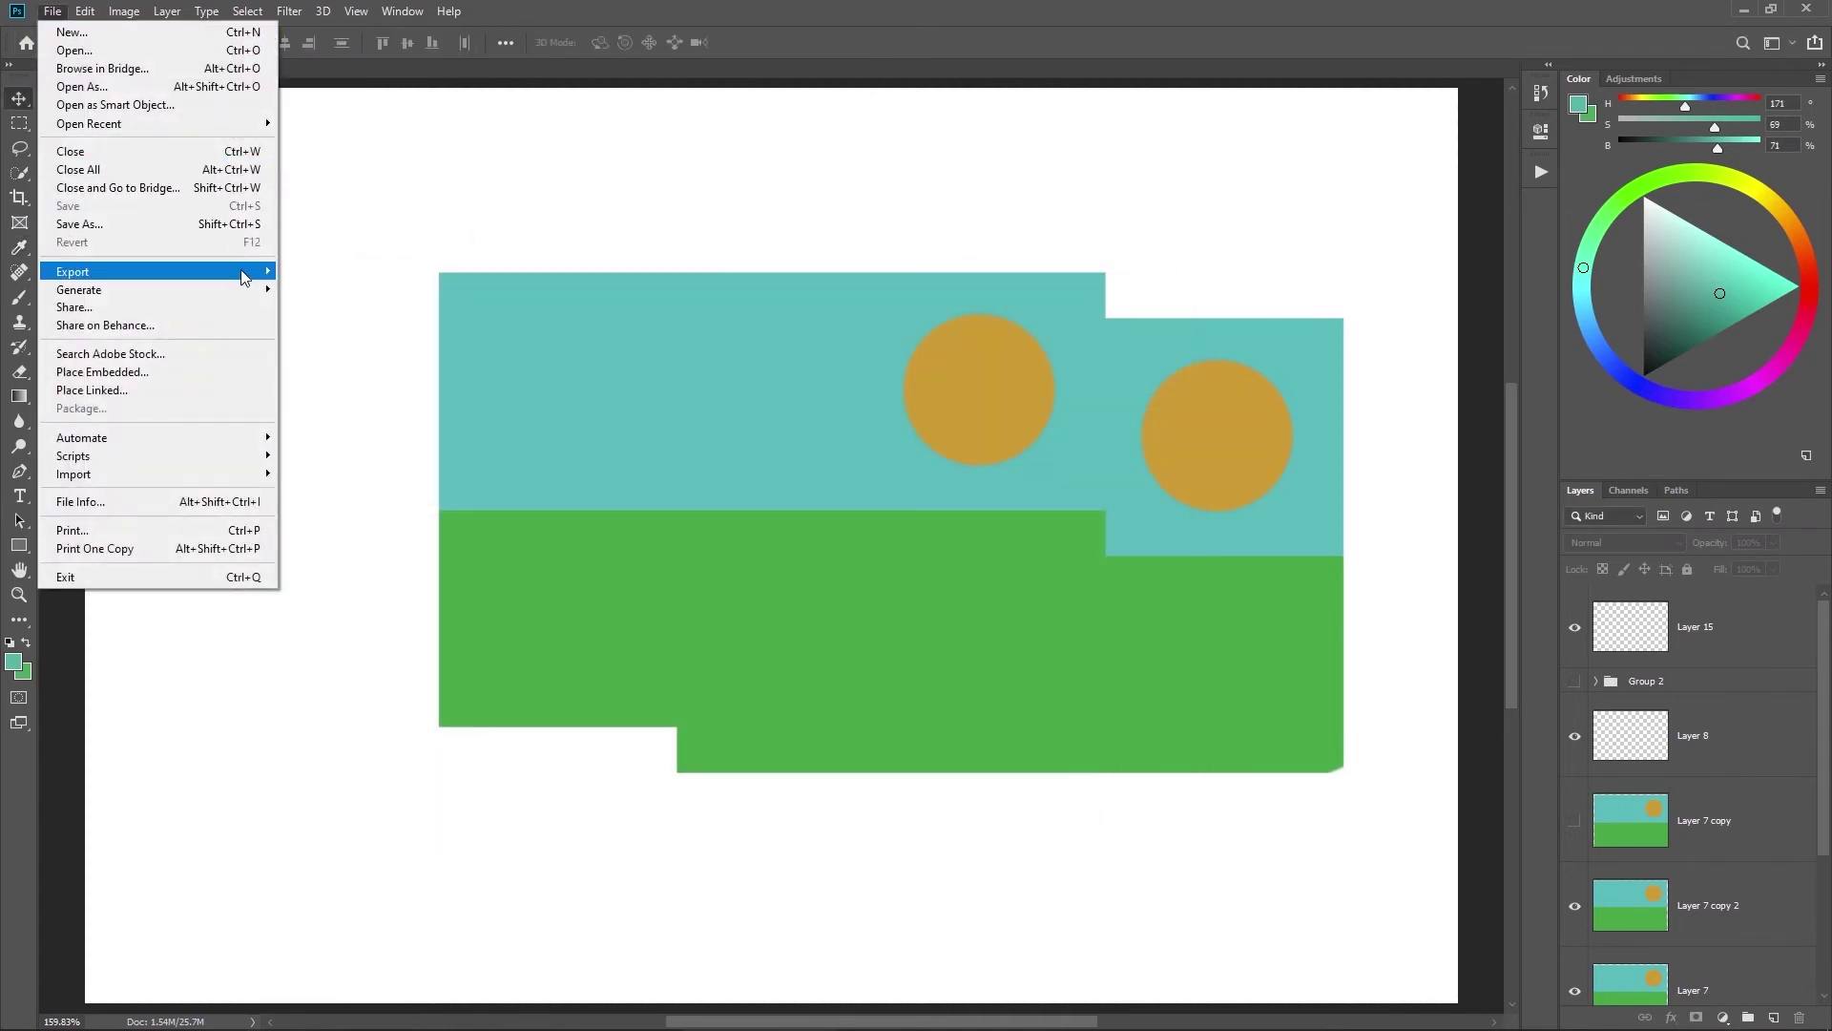
mouse_move(246, 275)
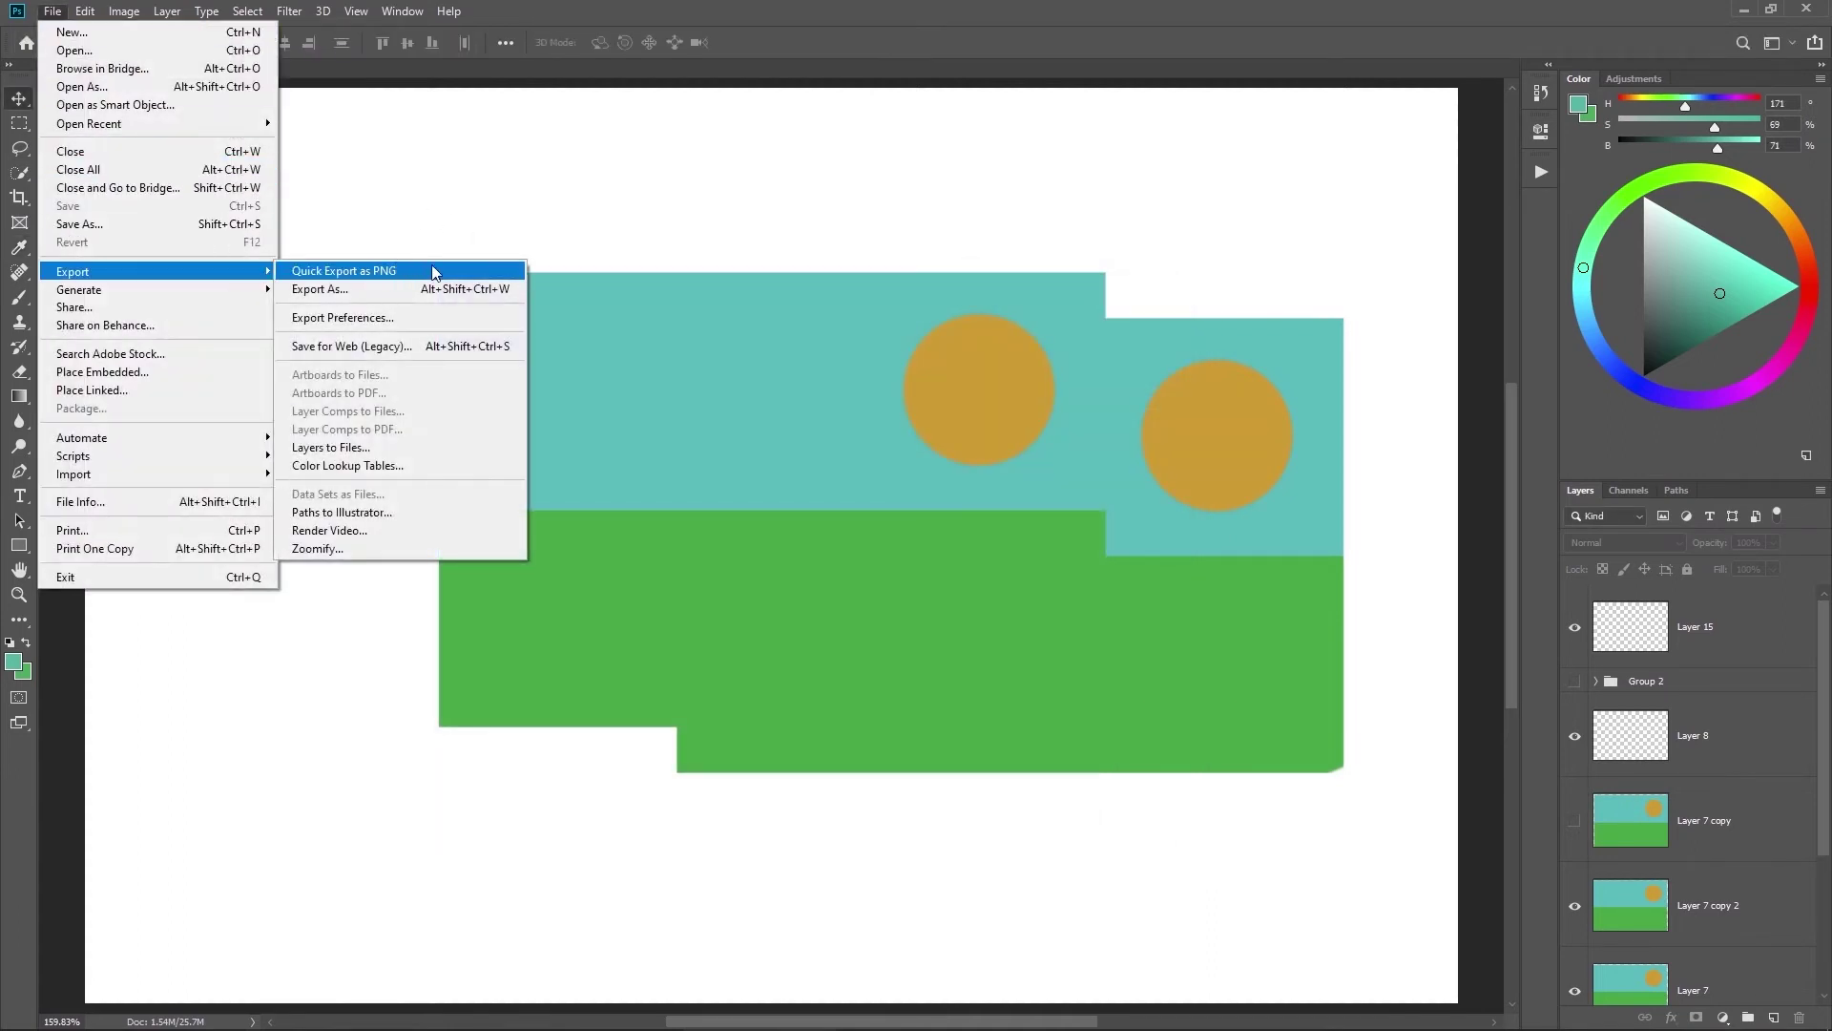
left_click(566, 182)
key("i")
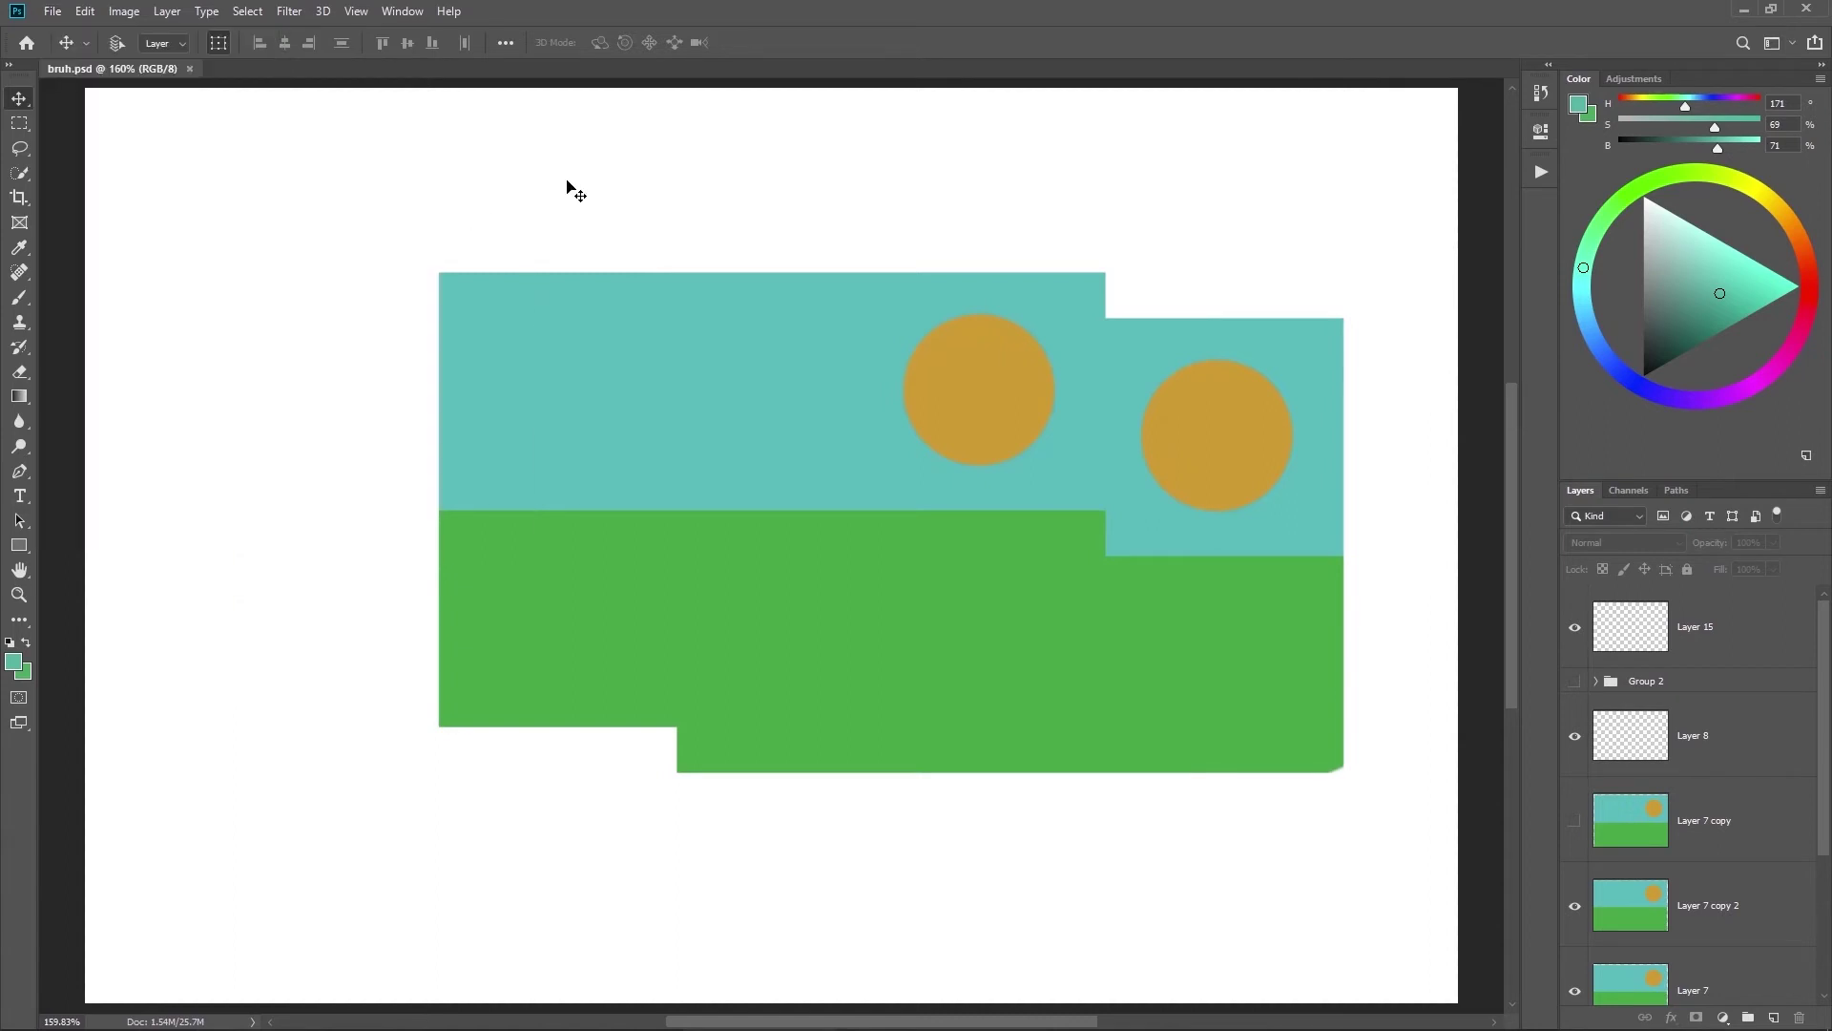
Step: Raise Photoshop's memory usage to 29750 MB (100%) in the Performance preferences
key("ctrl+k")
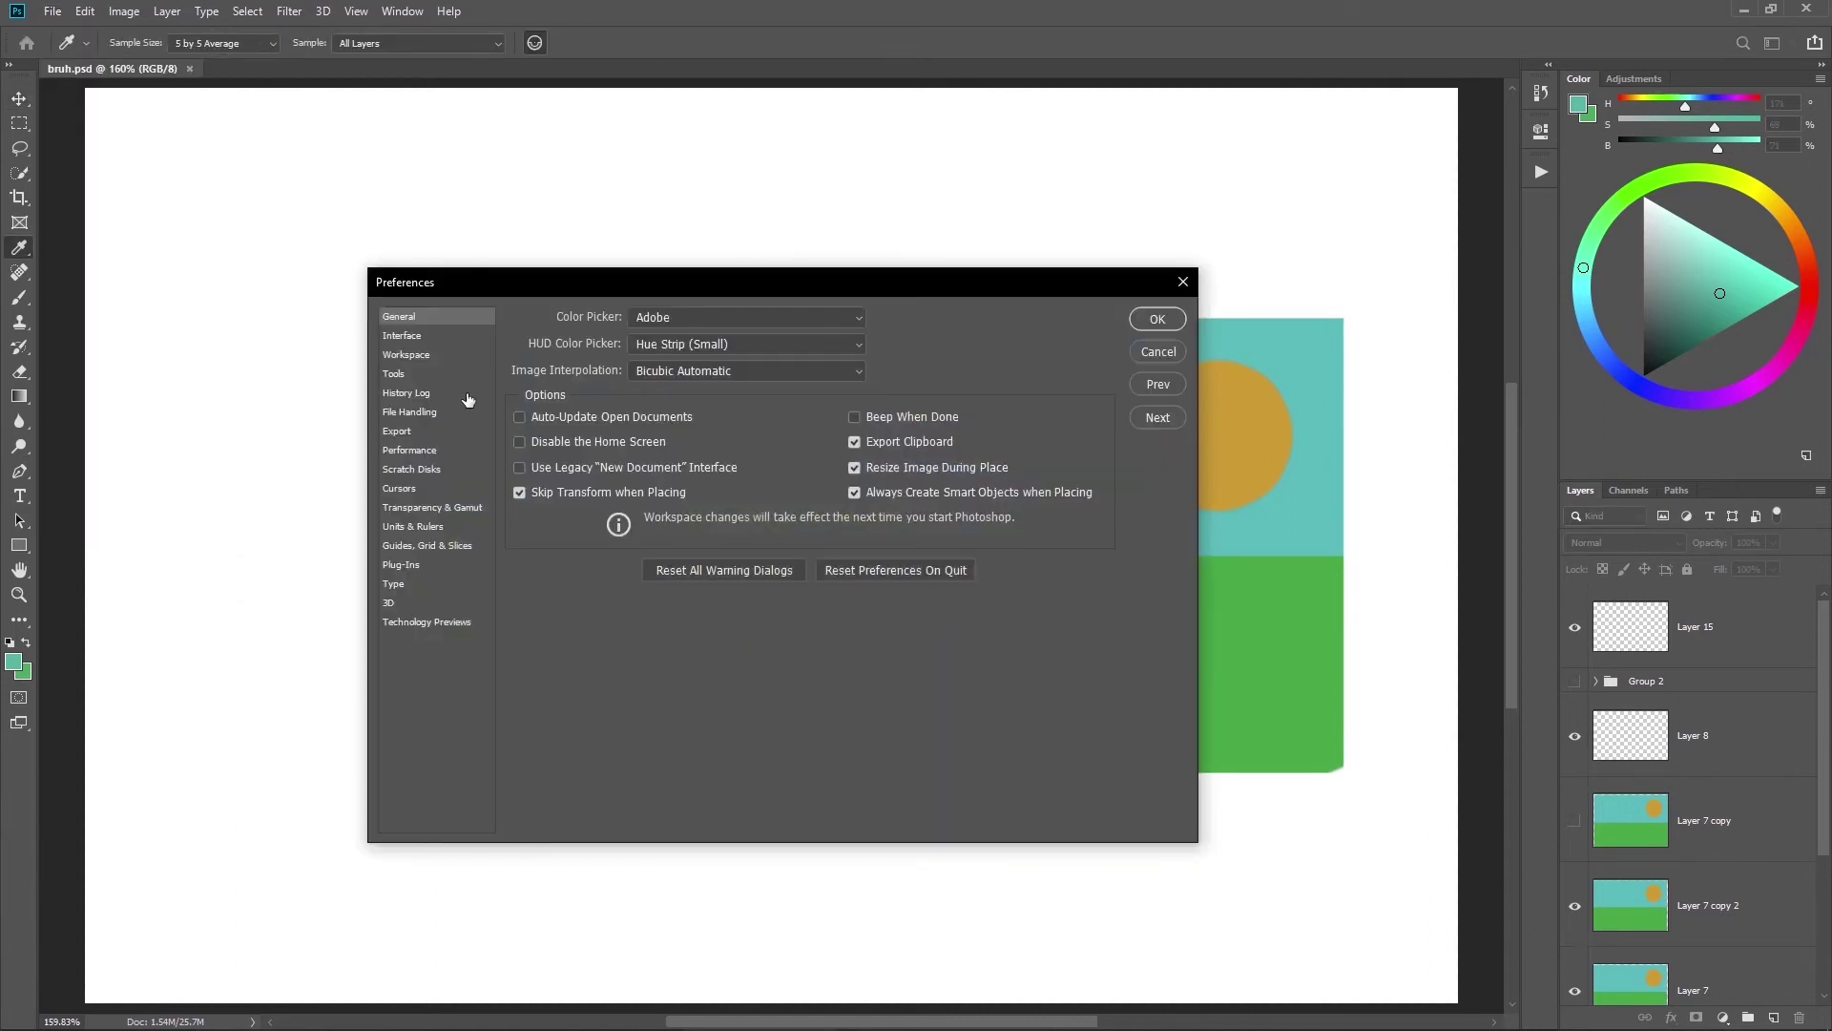
left_click(466, 393)
left_click(467, 412)
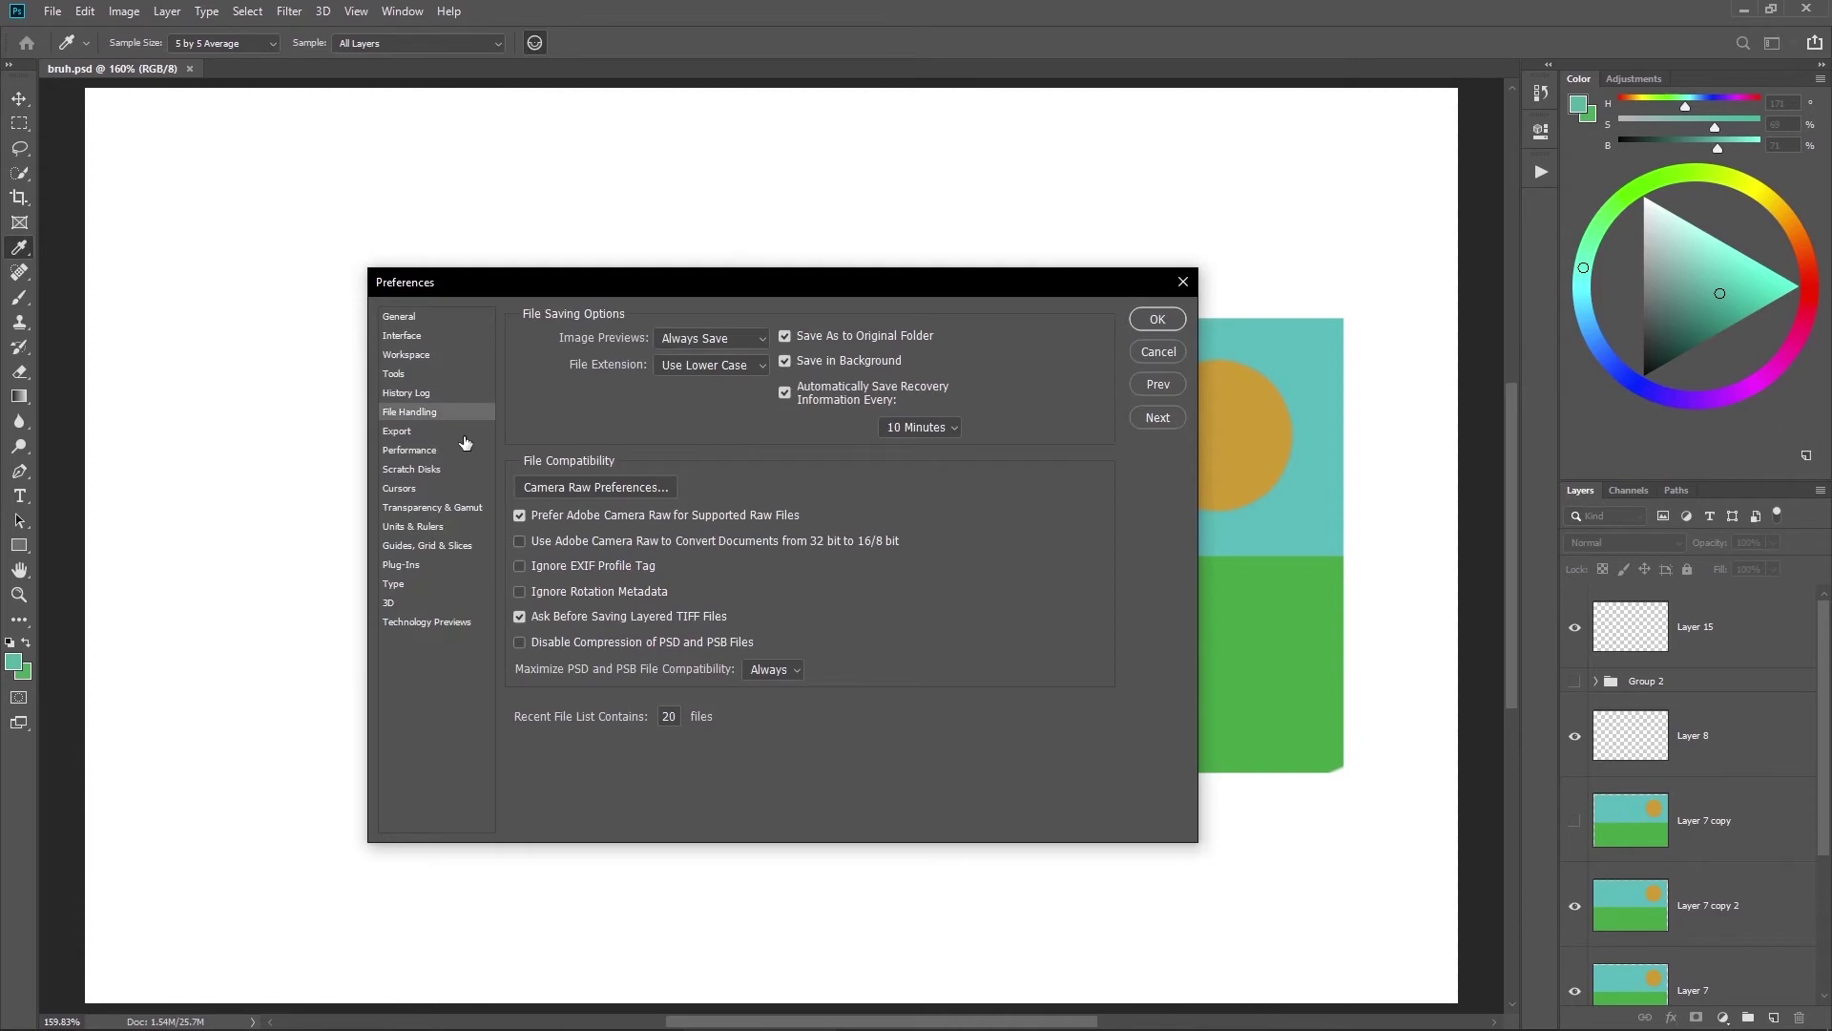
left_click(444, 433)
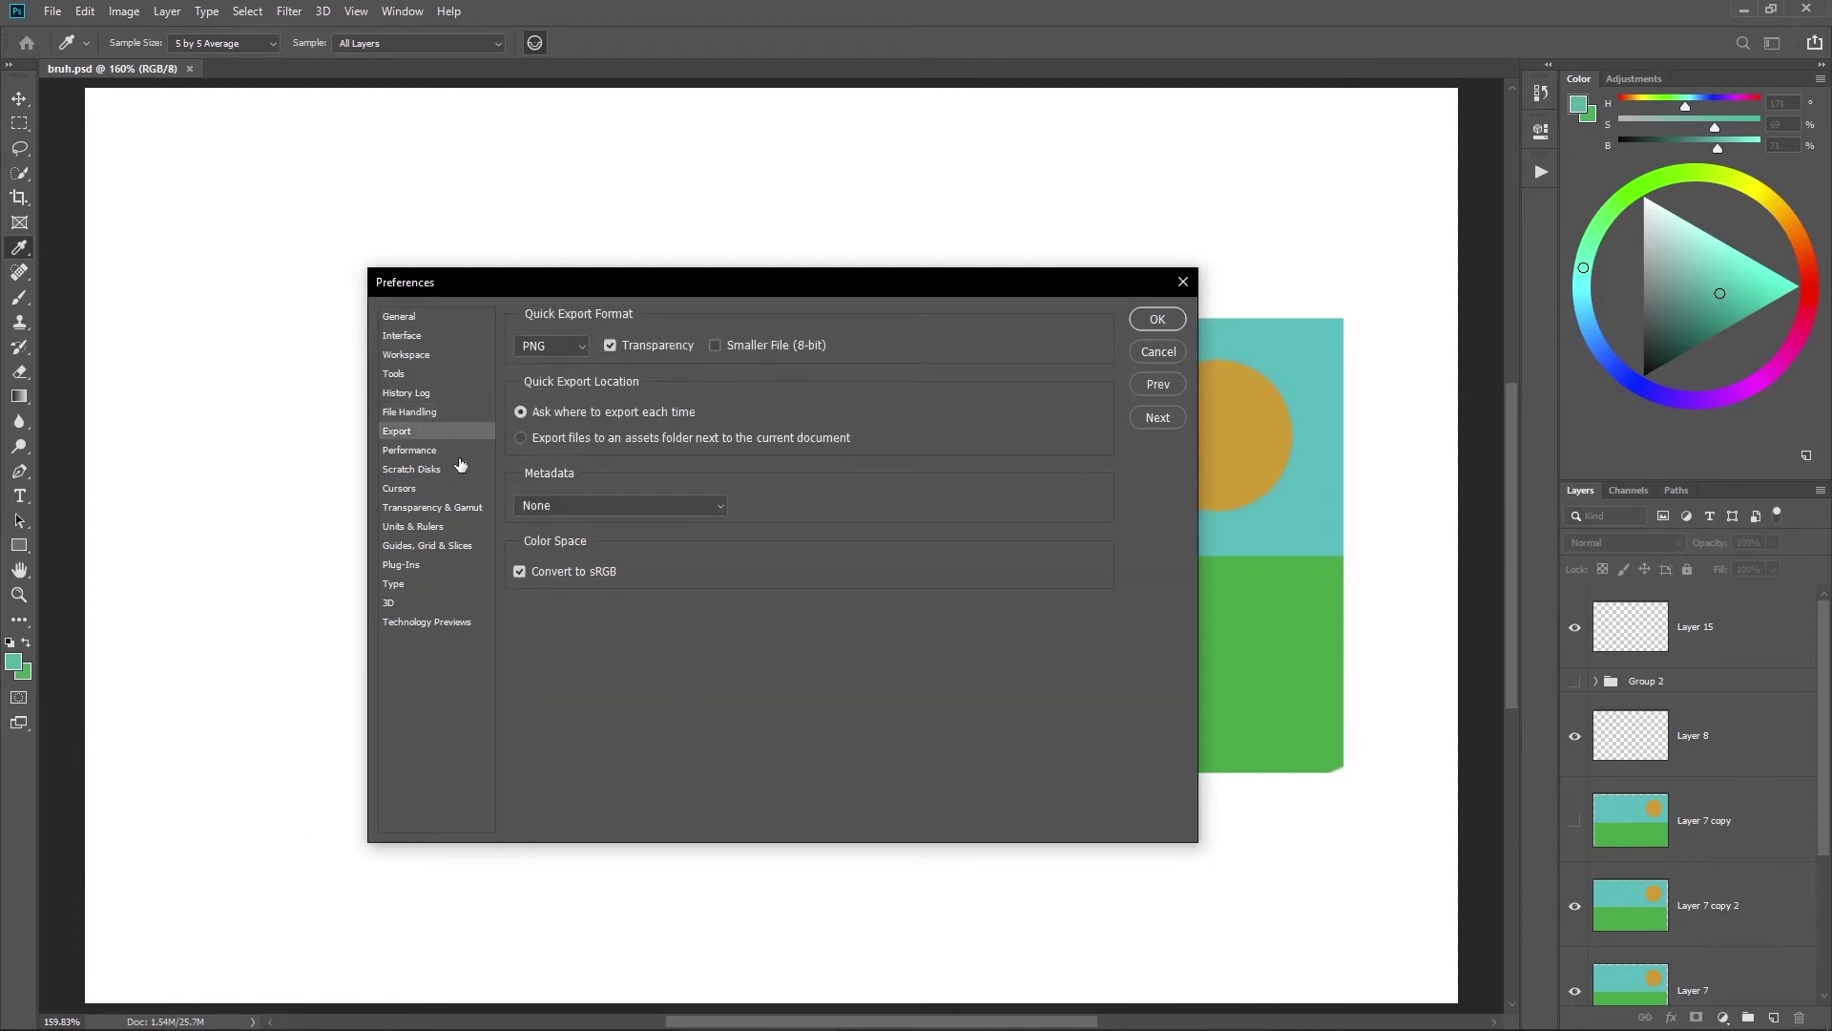
left_click(477, 452)
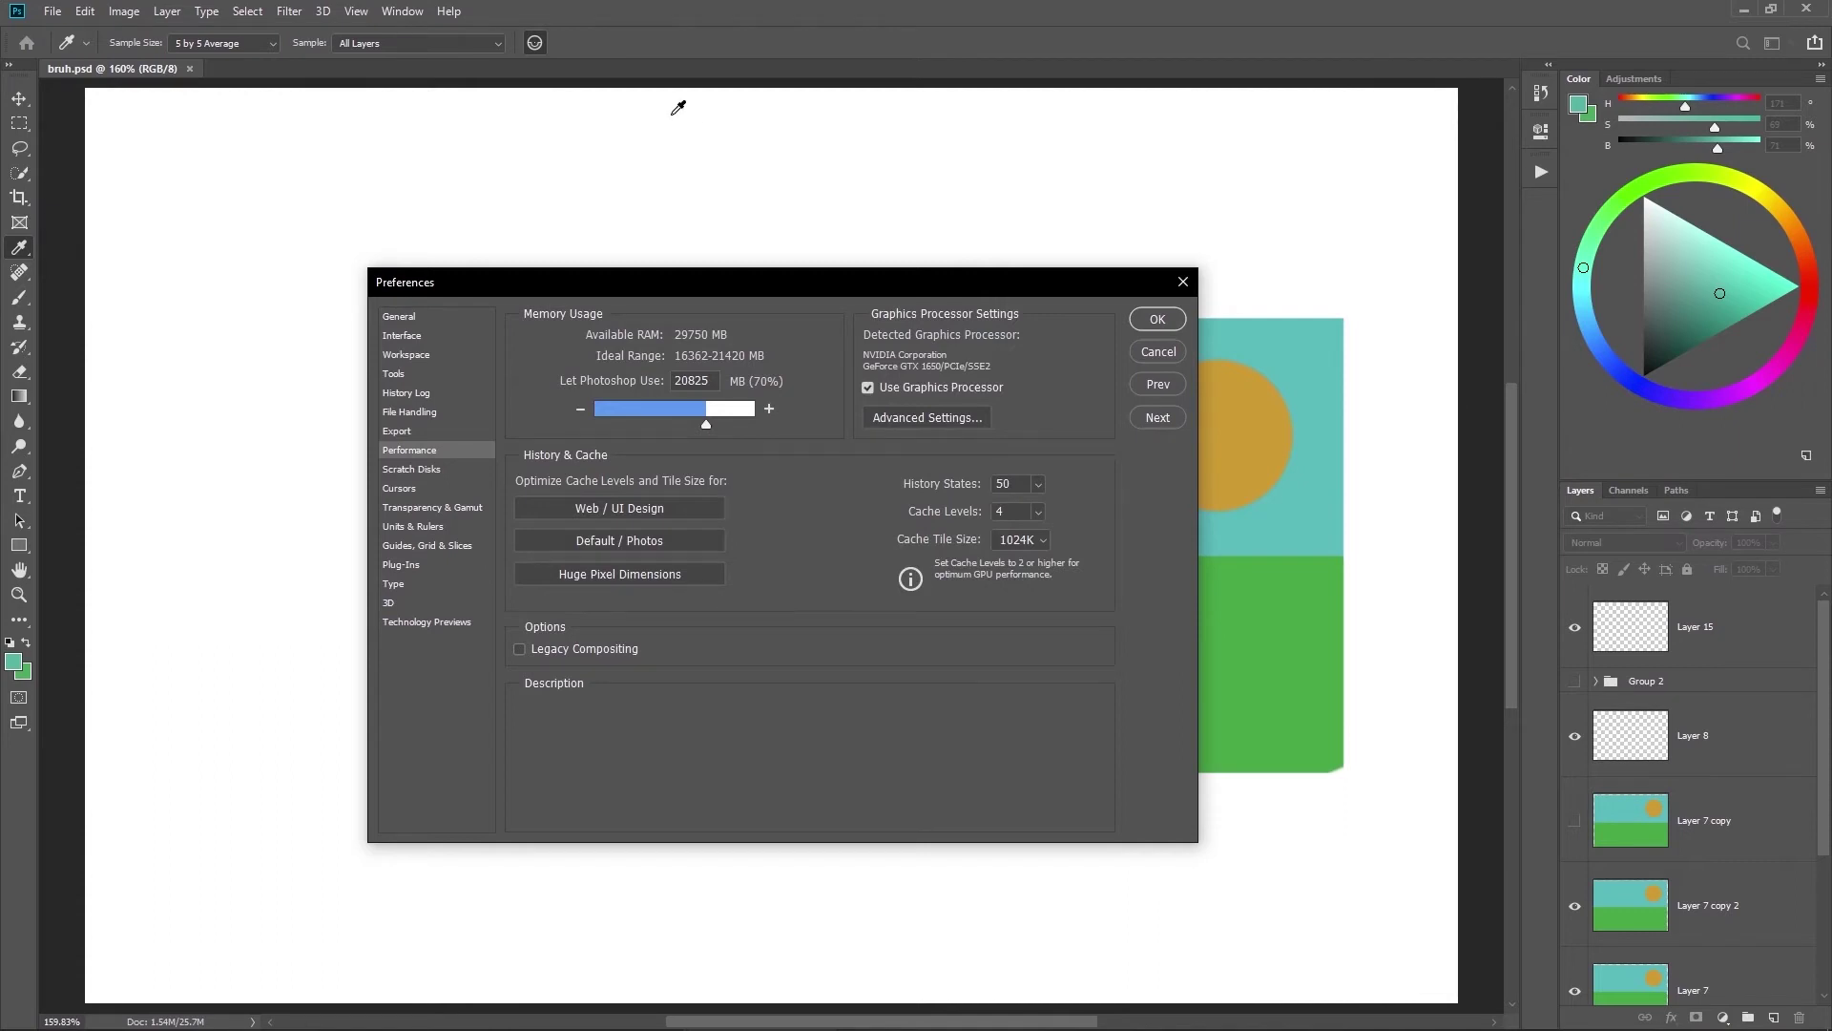
mouse_move(838, 511)
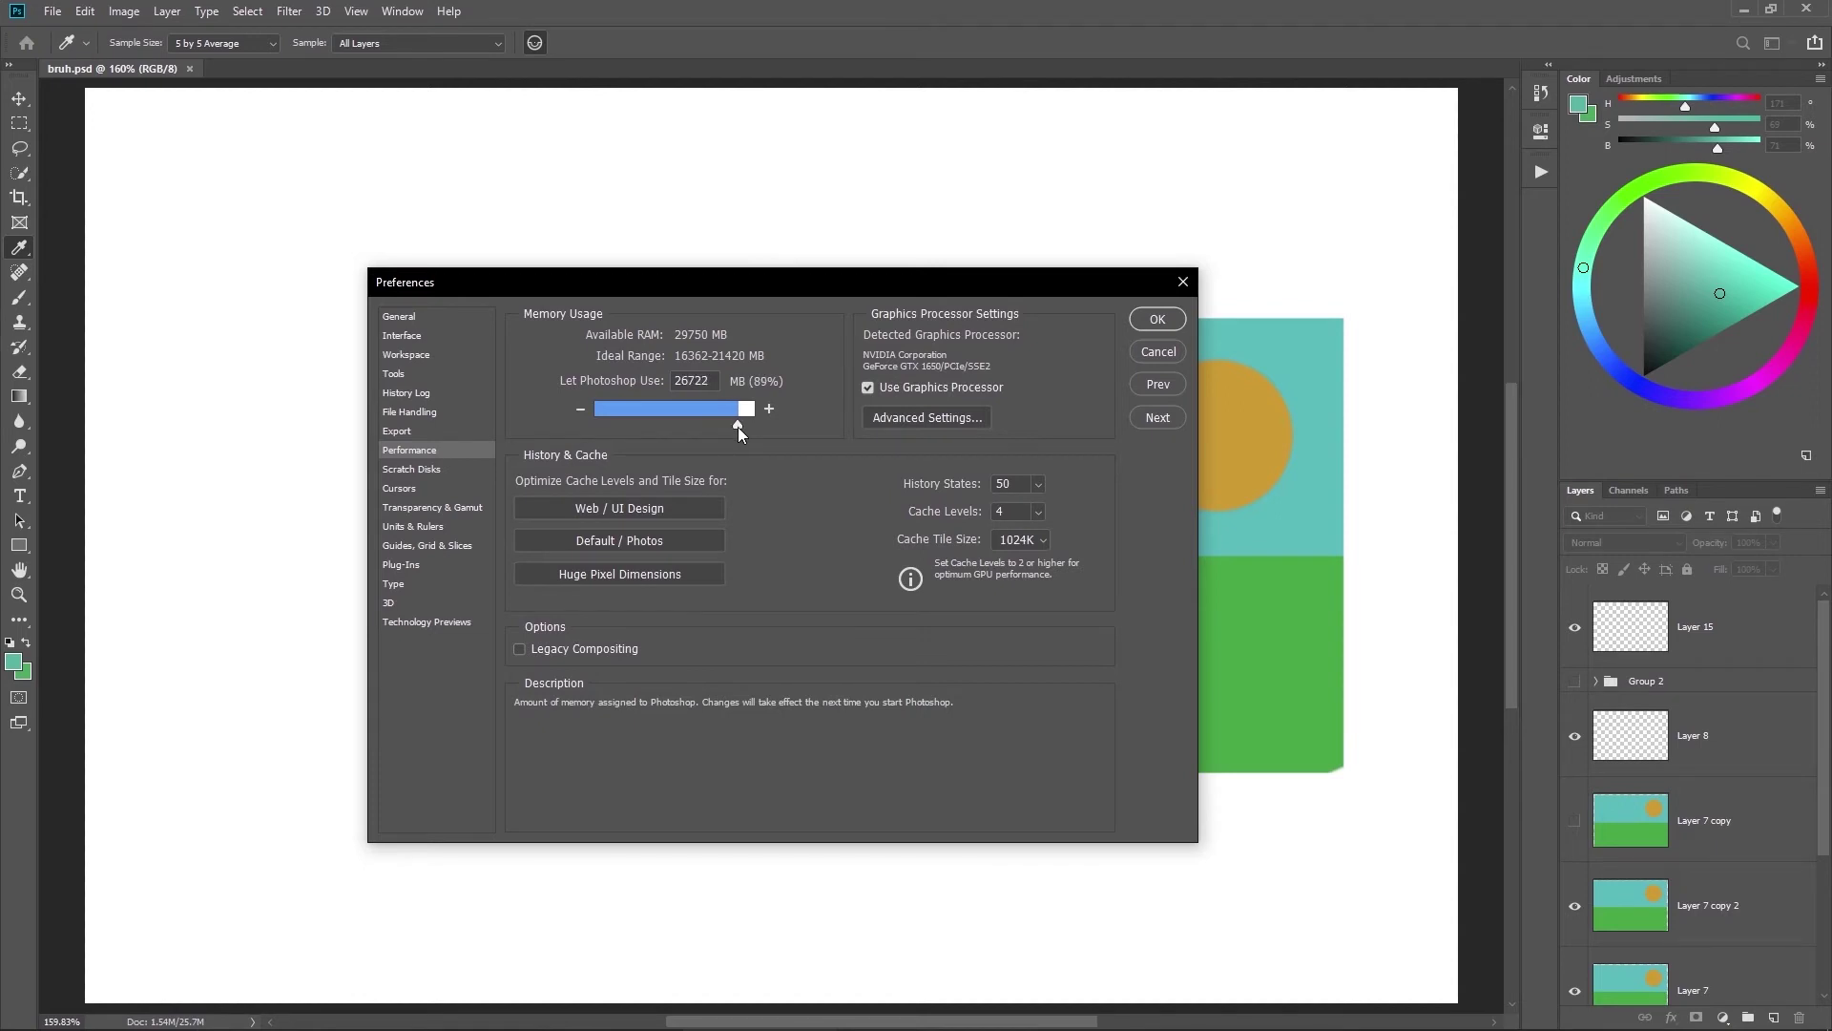
left_click_drag(736, 427, 797, 415)
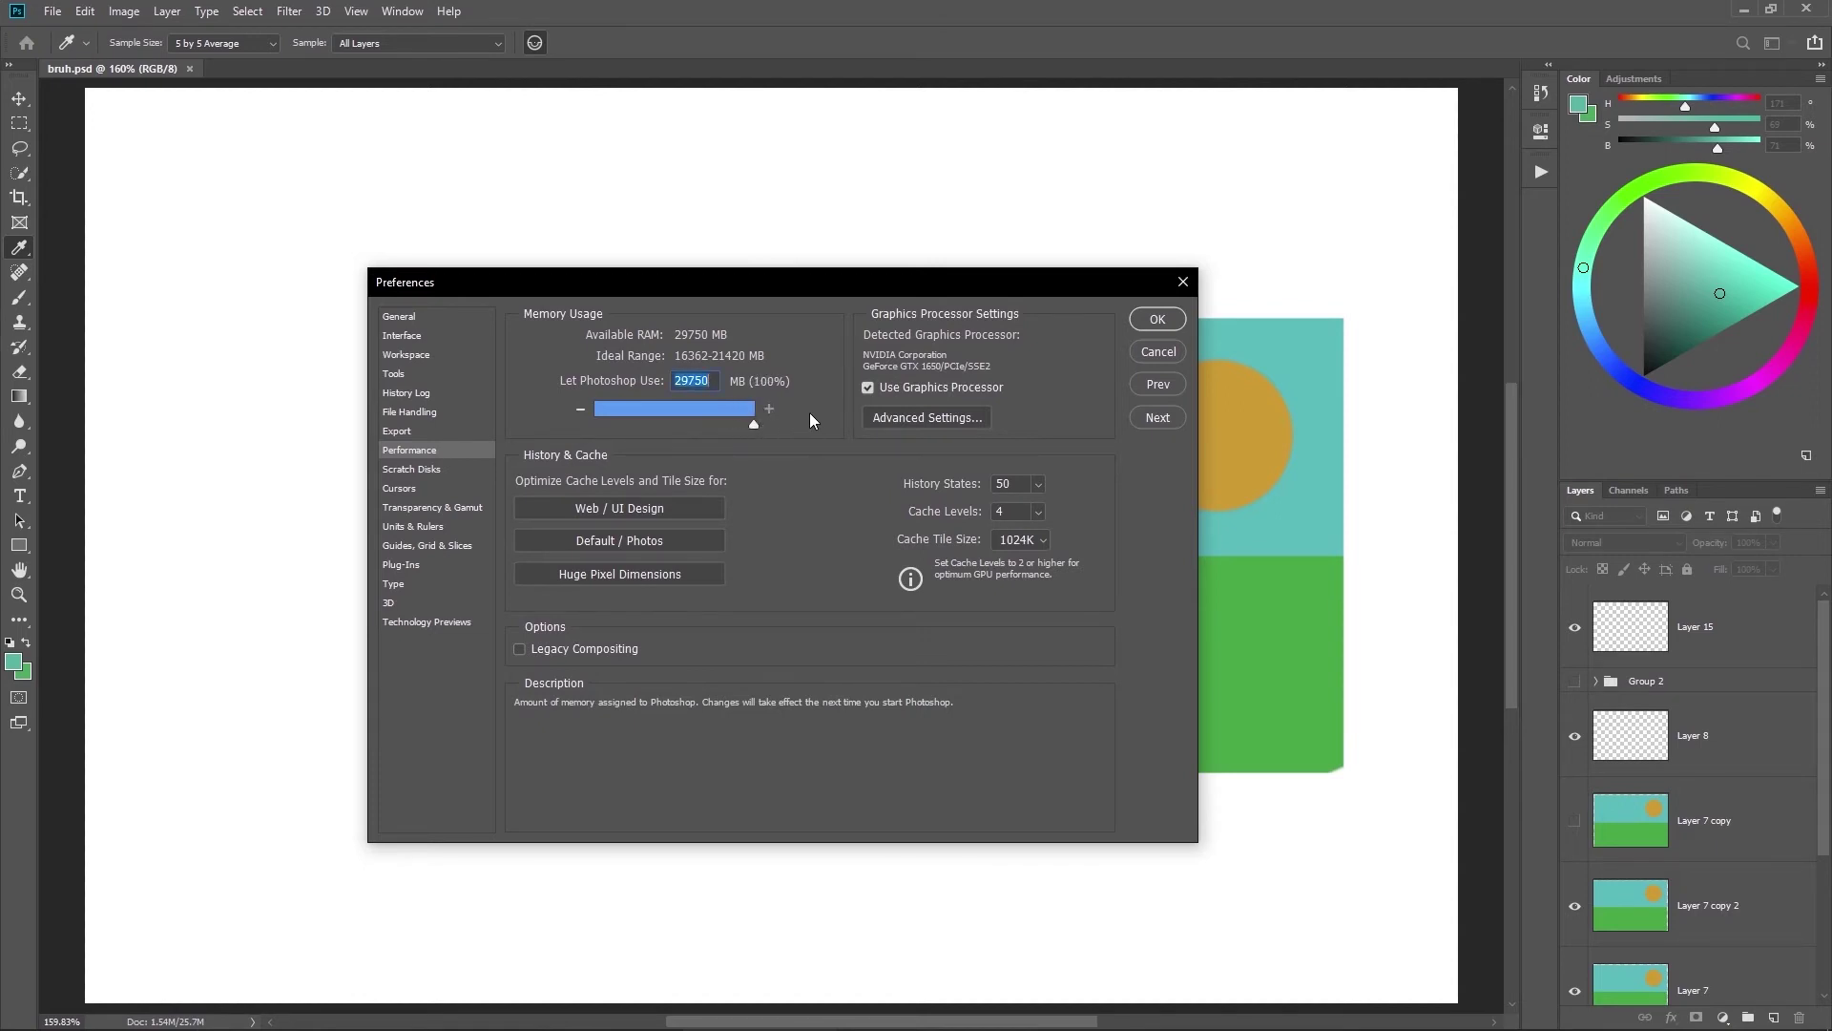
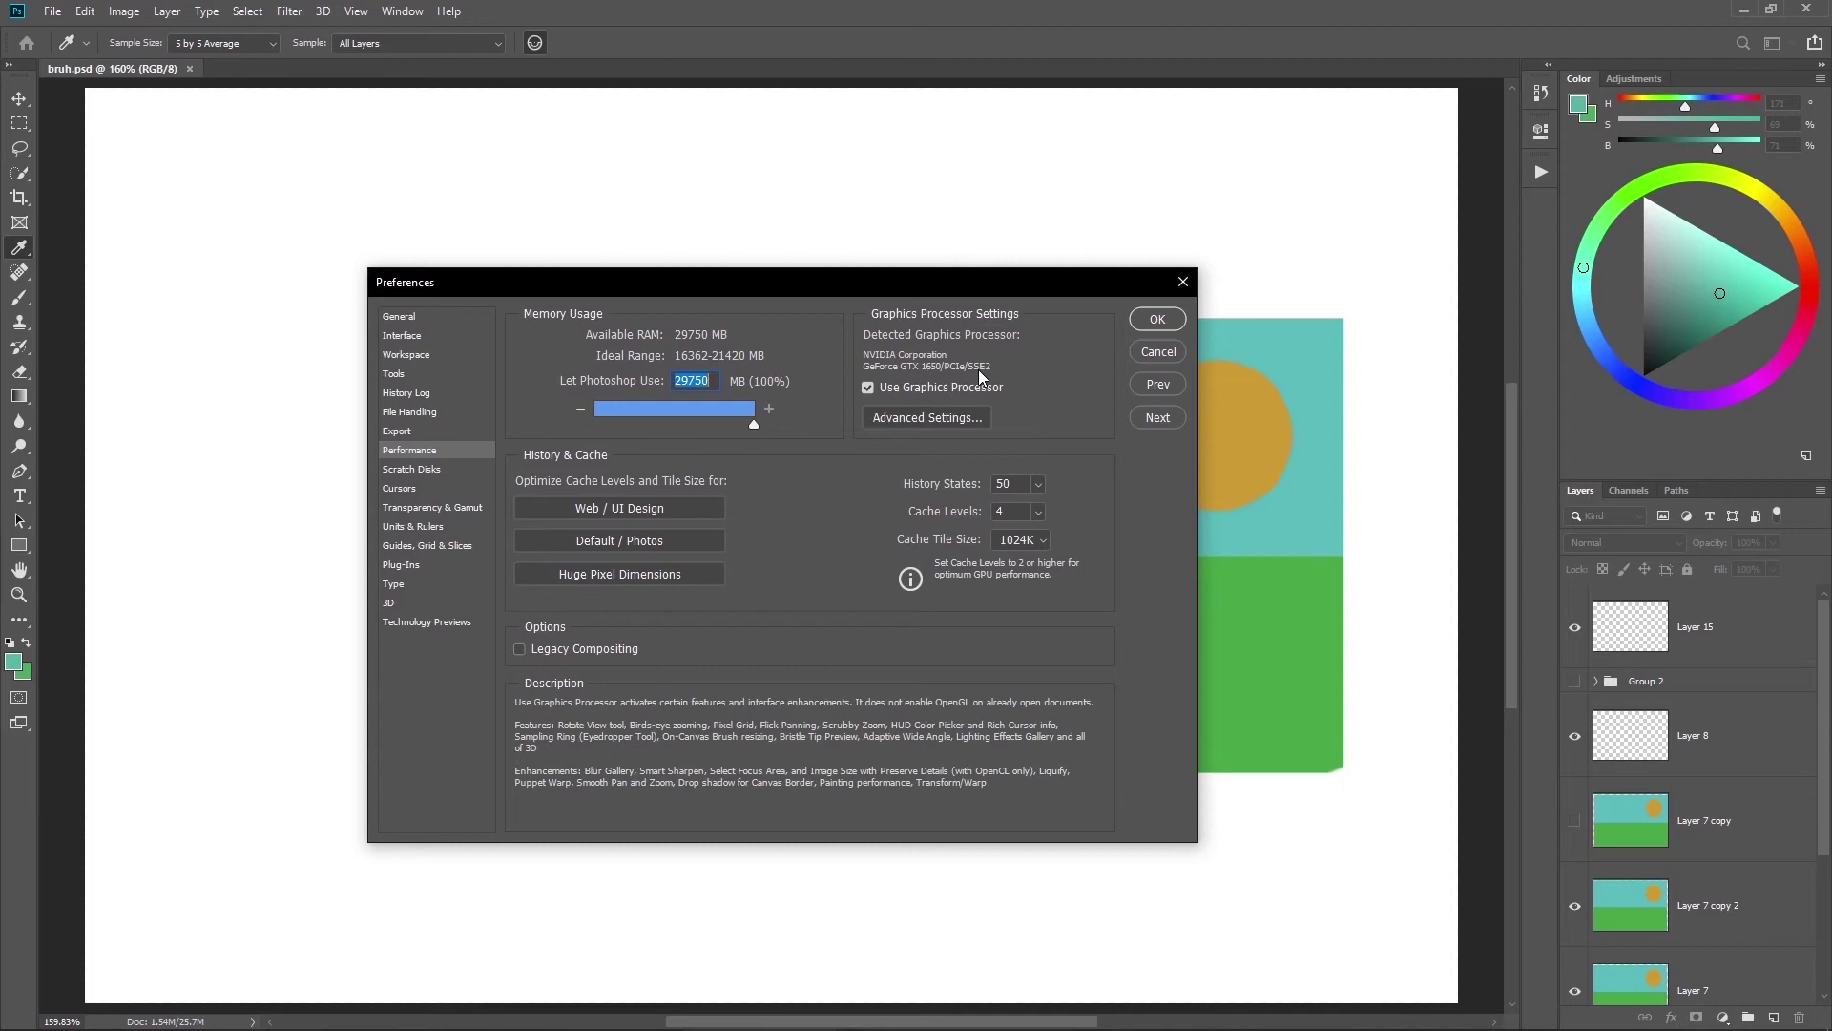
Step: Check the drawing mode in the advanced graphics processor settings, and try turning off Use Graphics Processor before cancelling the preferences
left_click(966, 420)
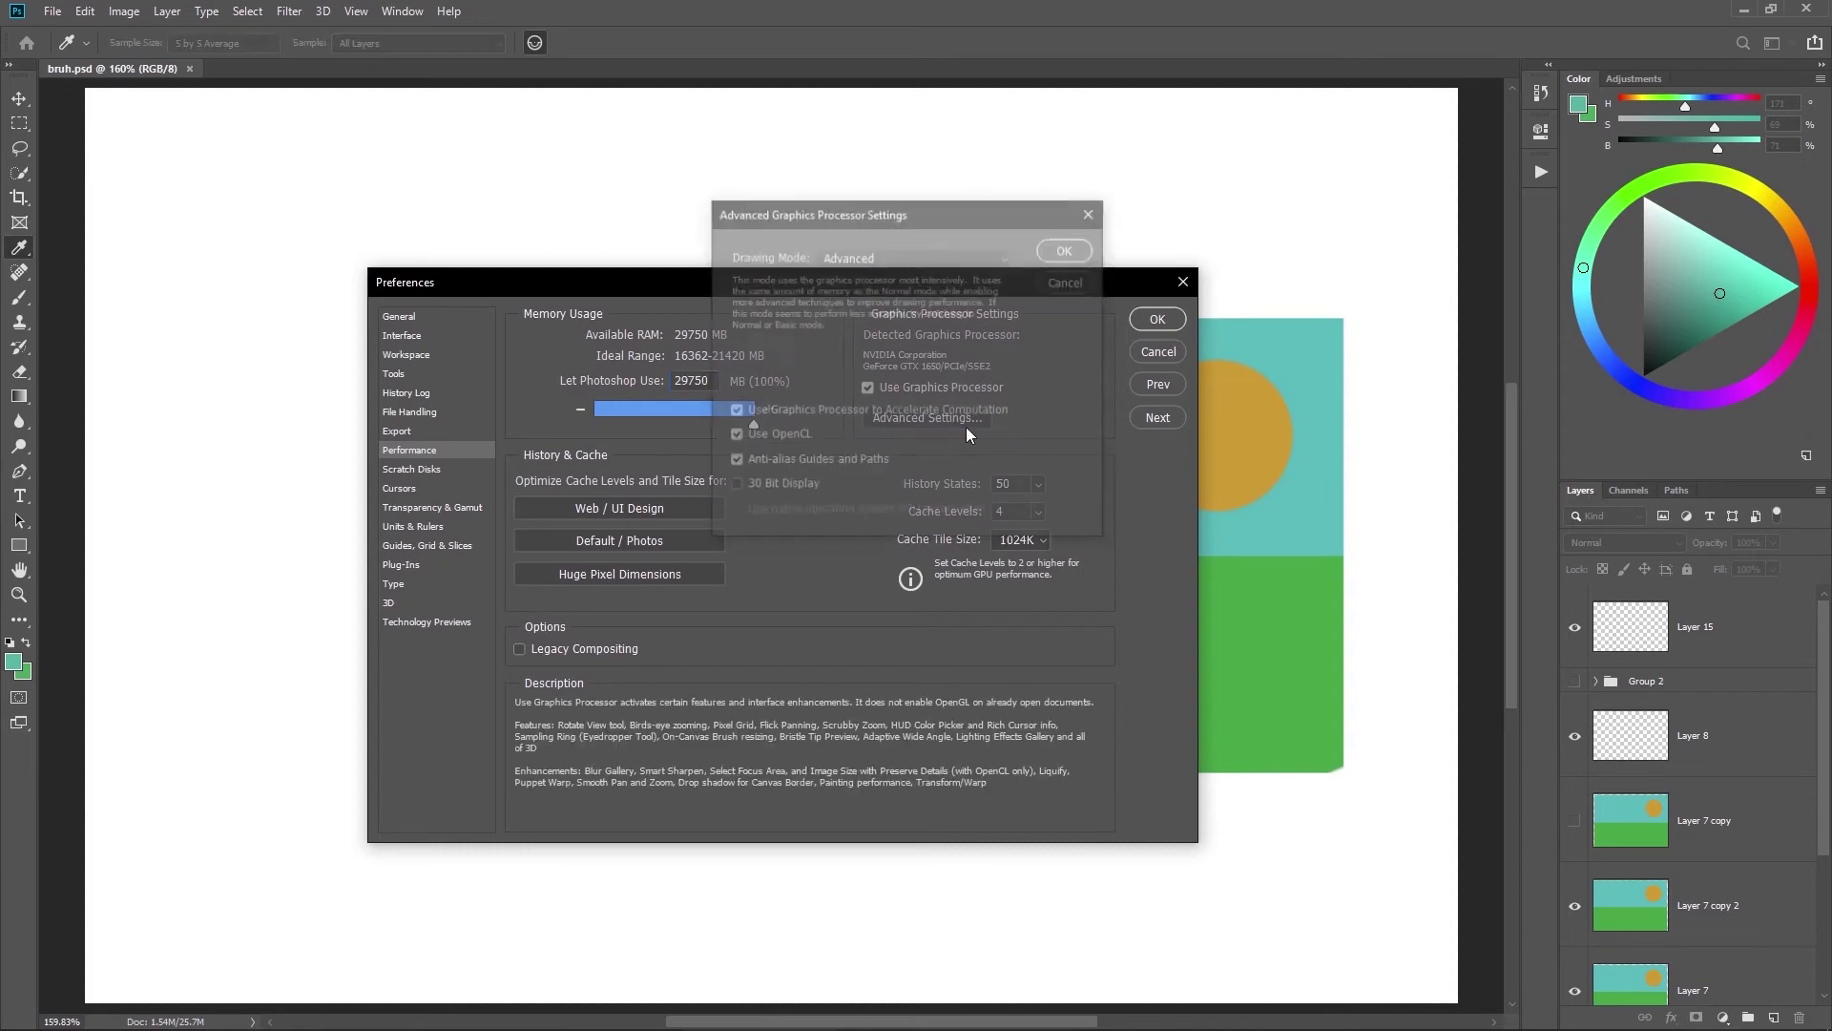
left_click_drag(969, 206, 630, 343)
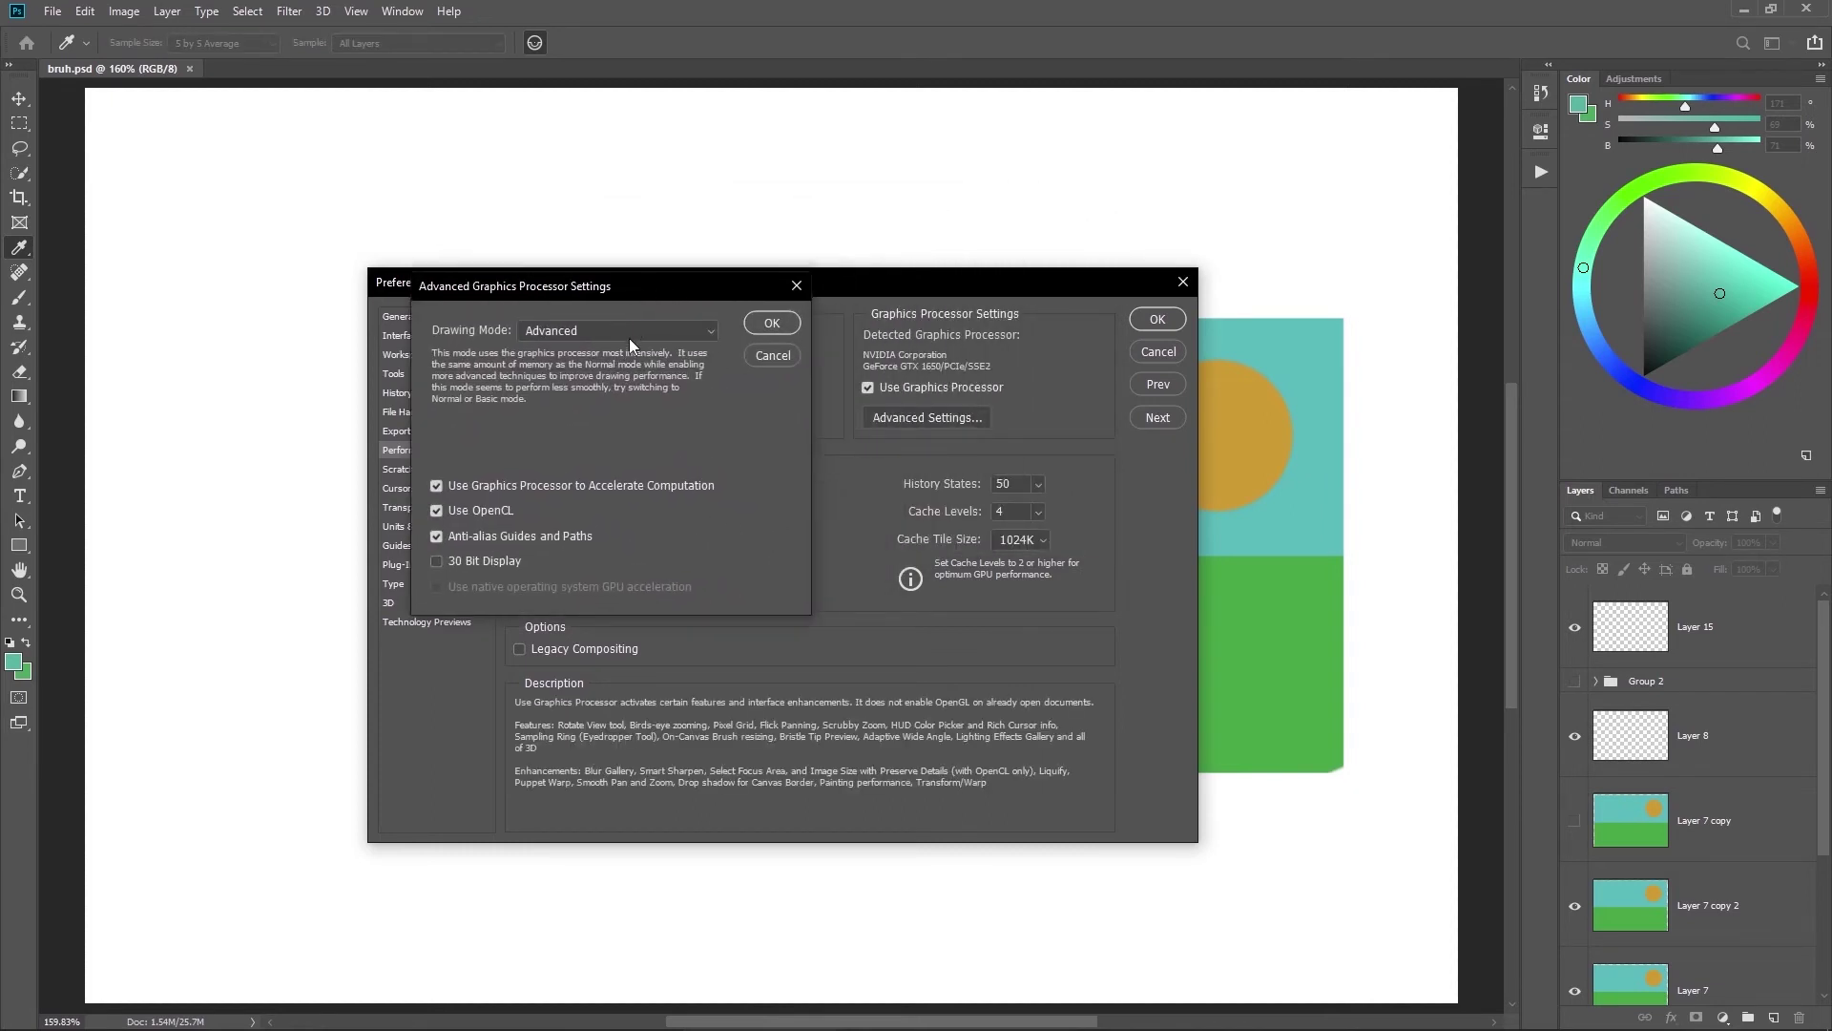
left_click(572, 329)
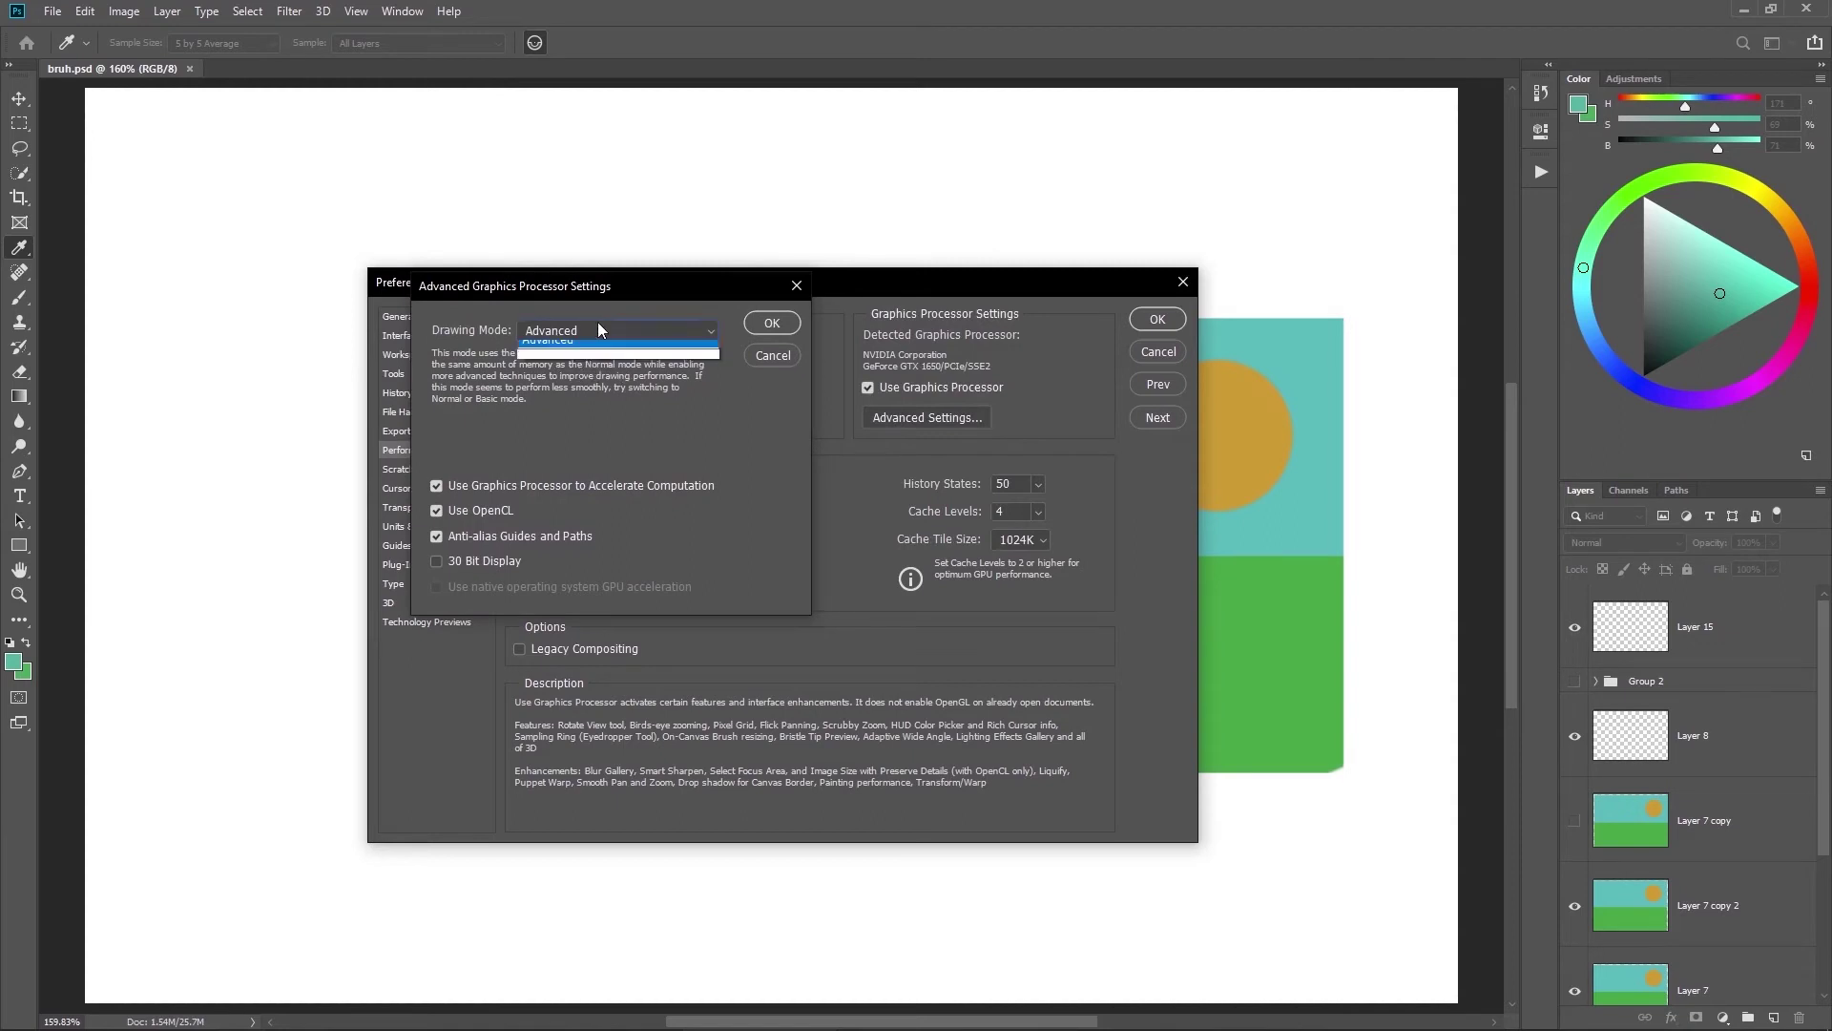
left_click(534, 398)
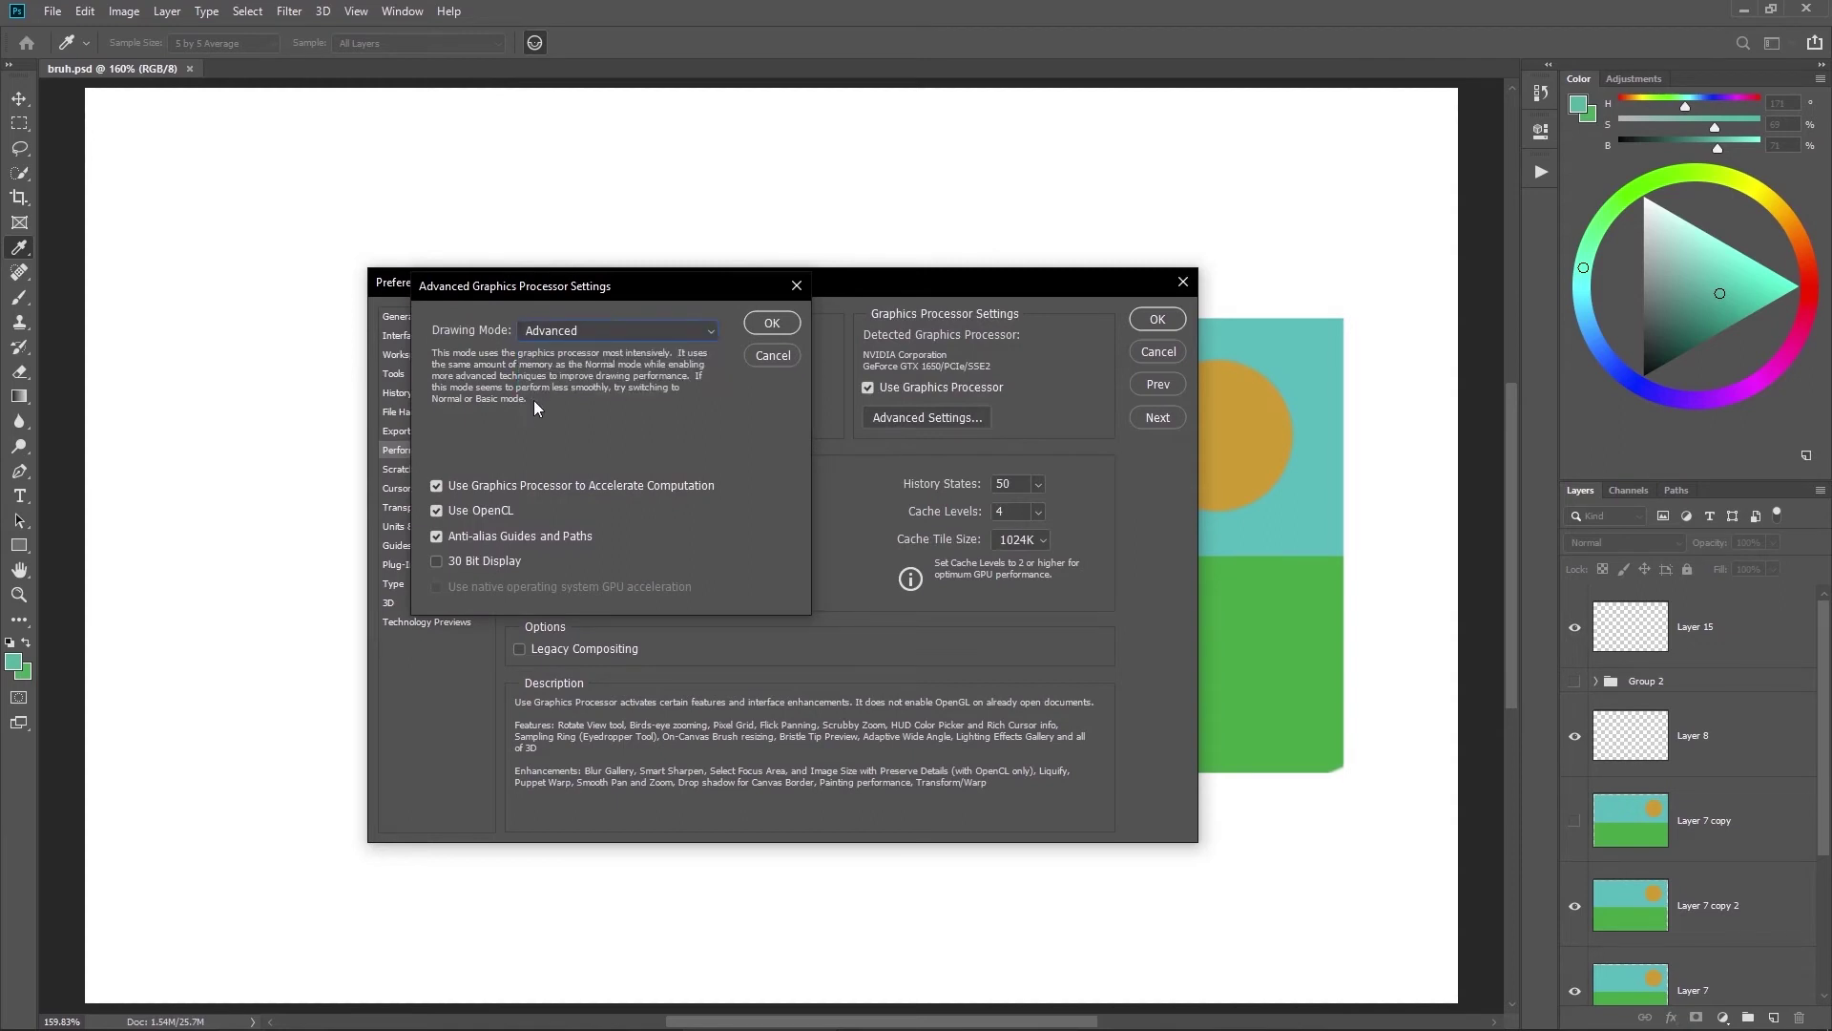
left_click(771, 356)
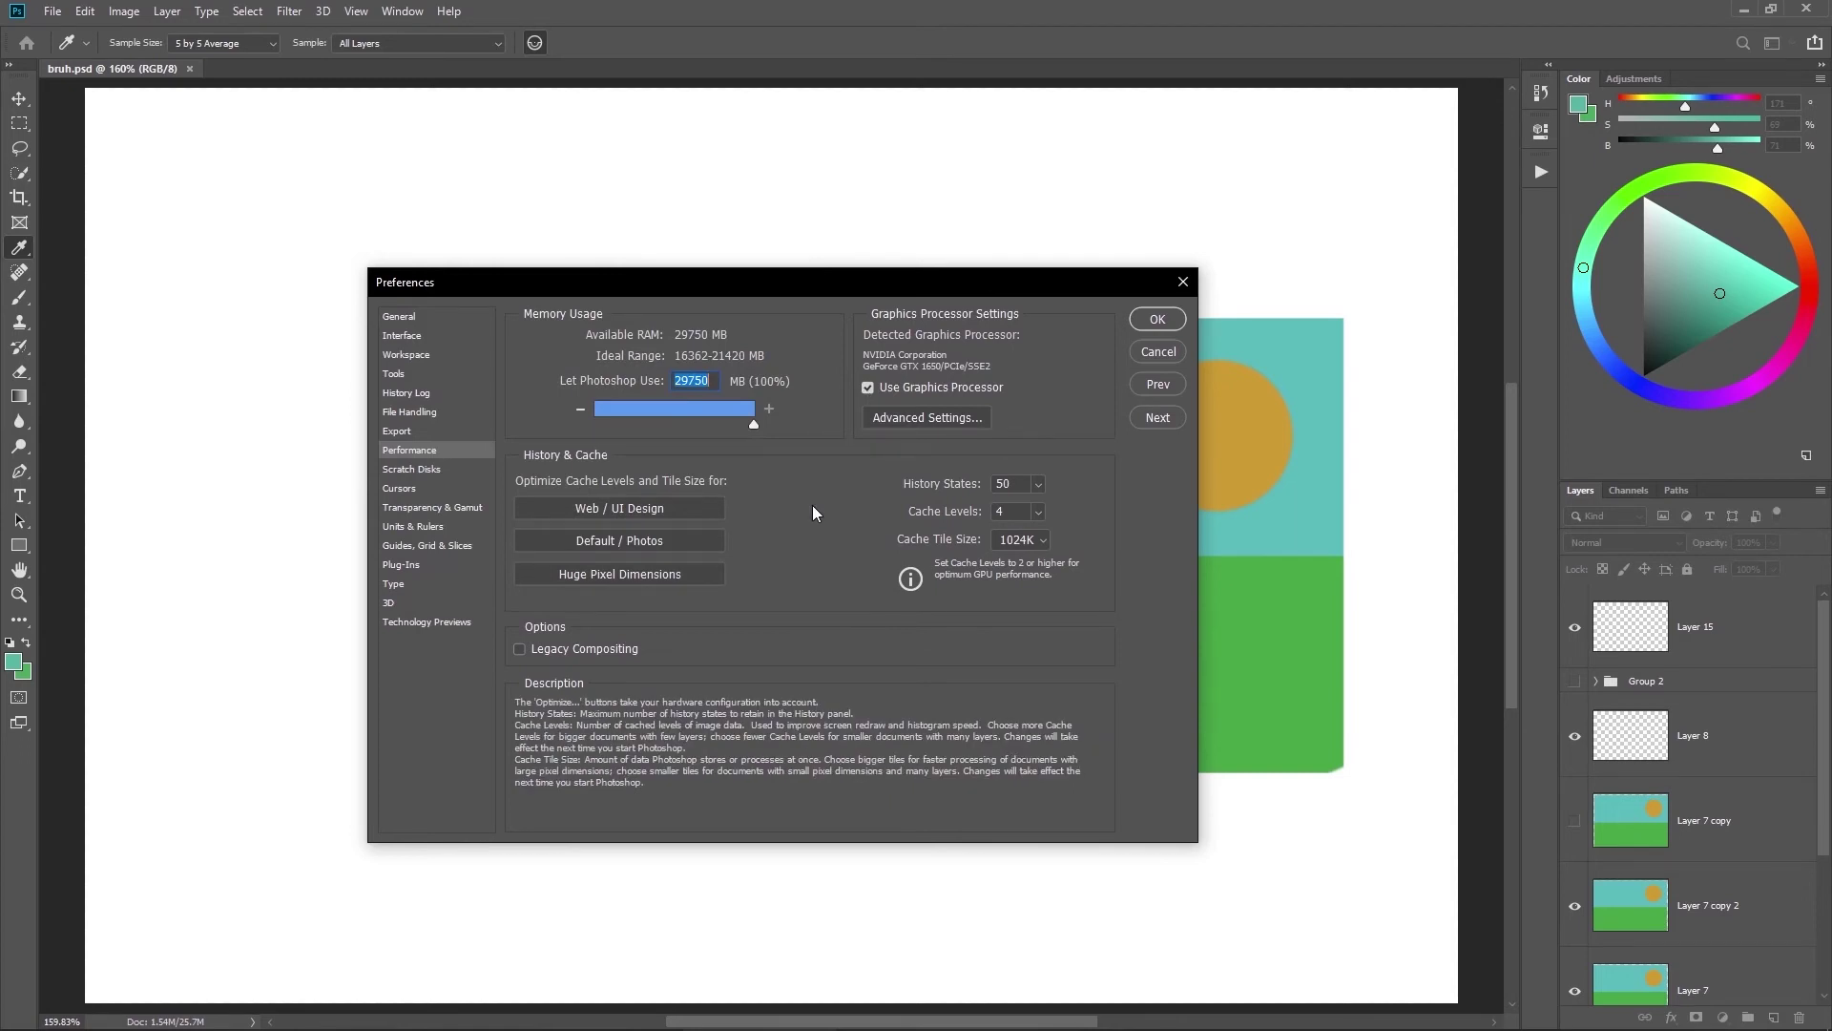
left_click(867, 388)
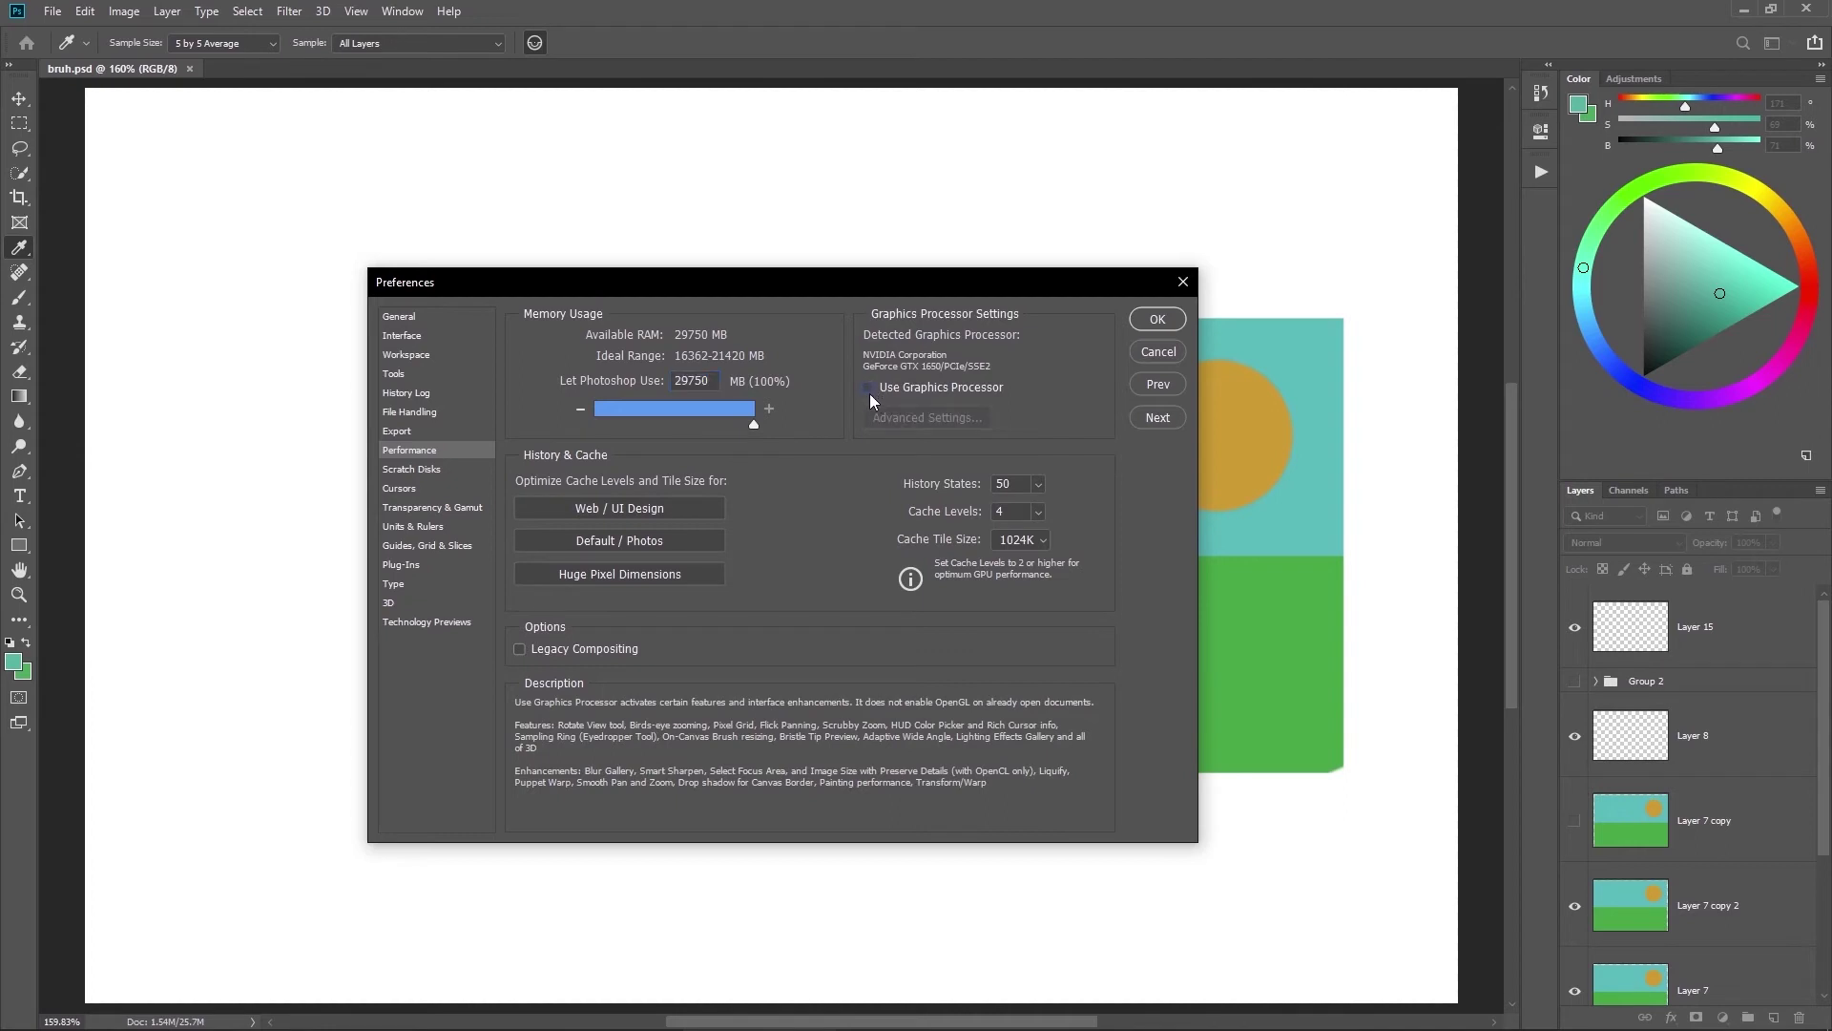
left_click(1148, 354)
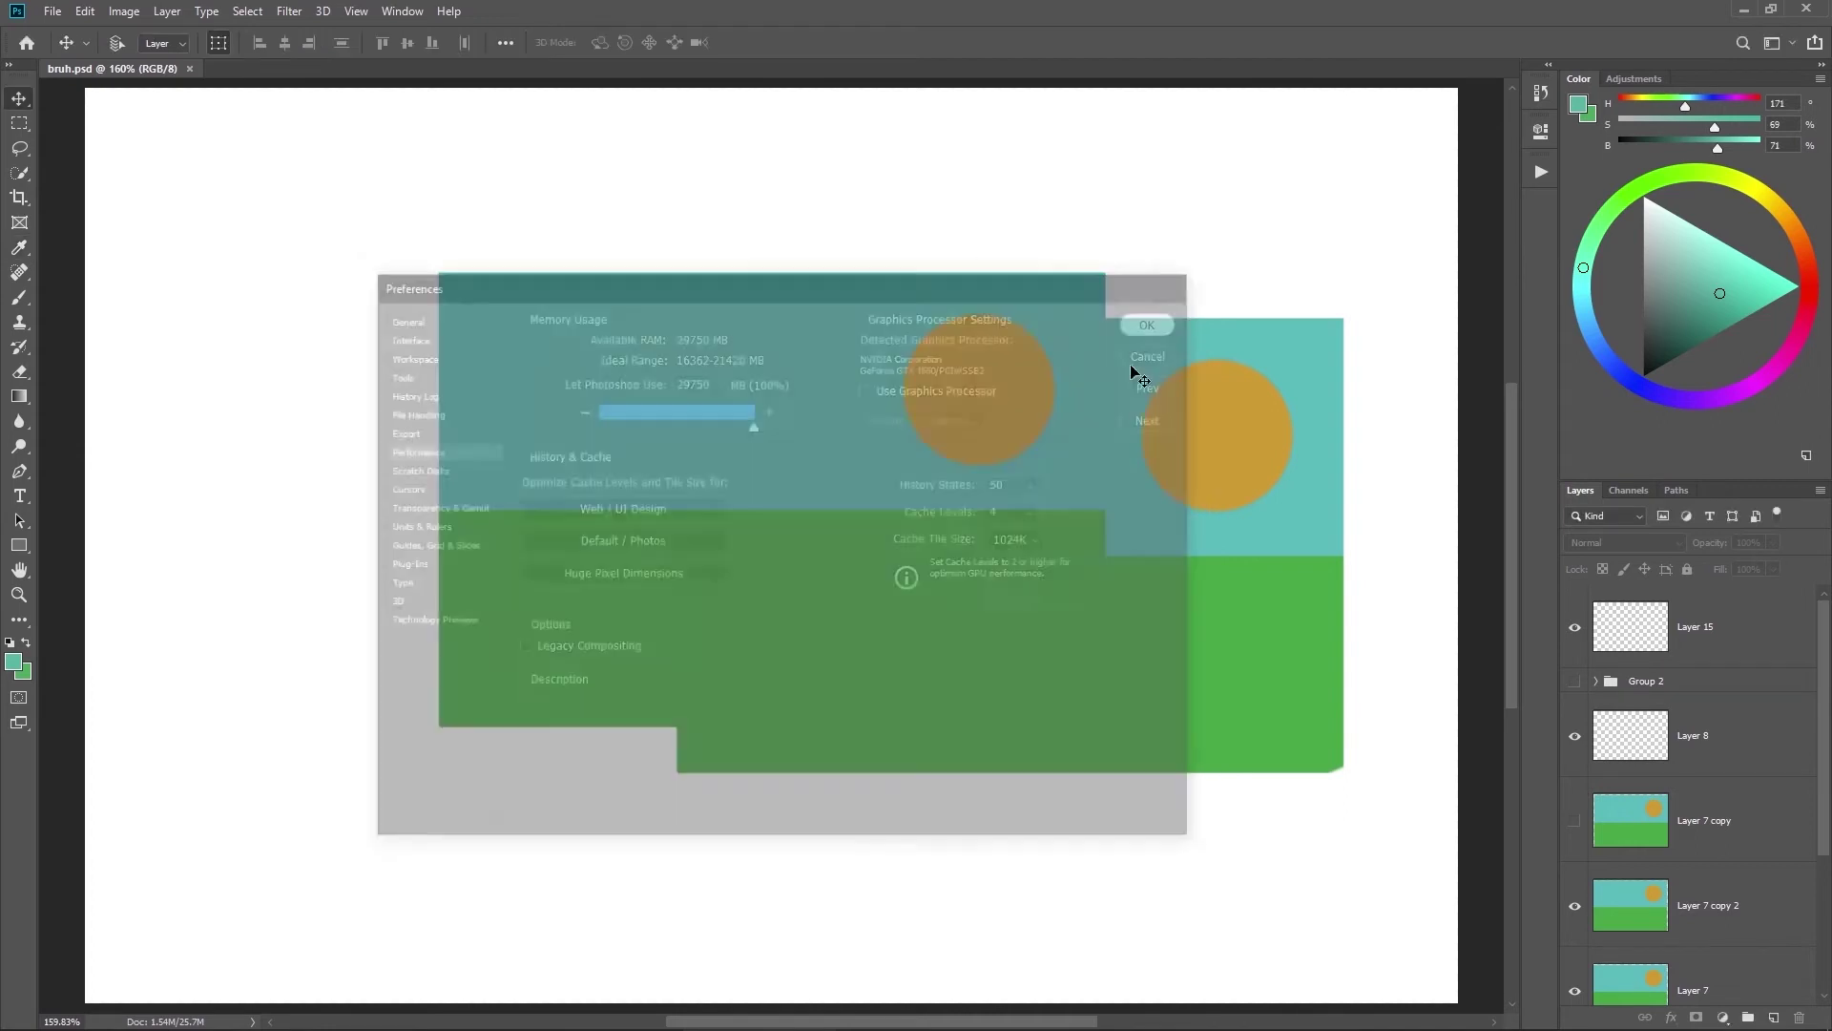
Step: Select all layers above the Background, from Layer 15 down, and combine them into one group
scroll(960, 402, "down", 2)
left_click(1682, 611)
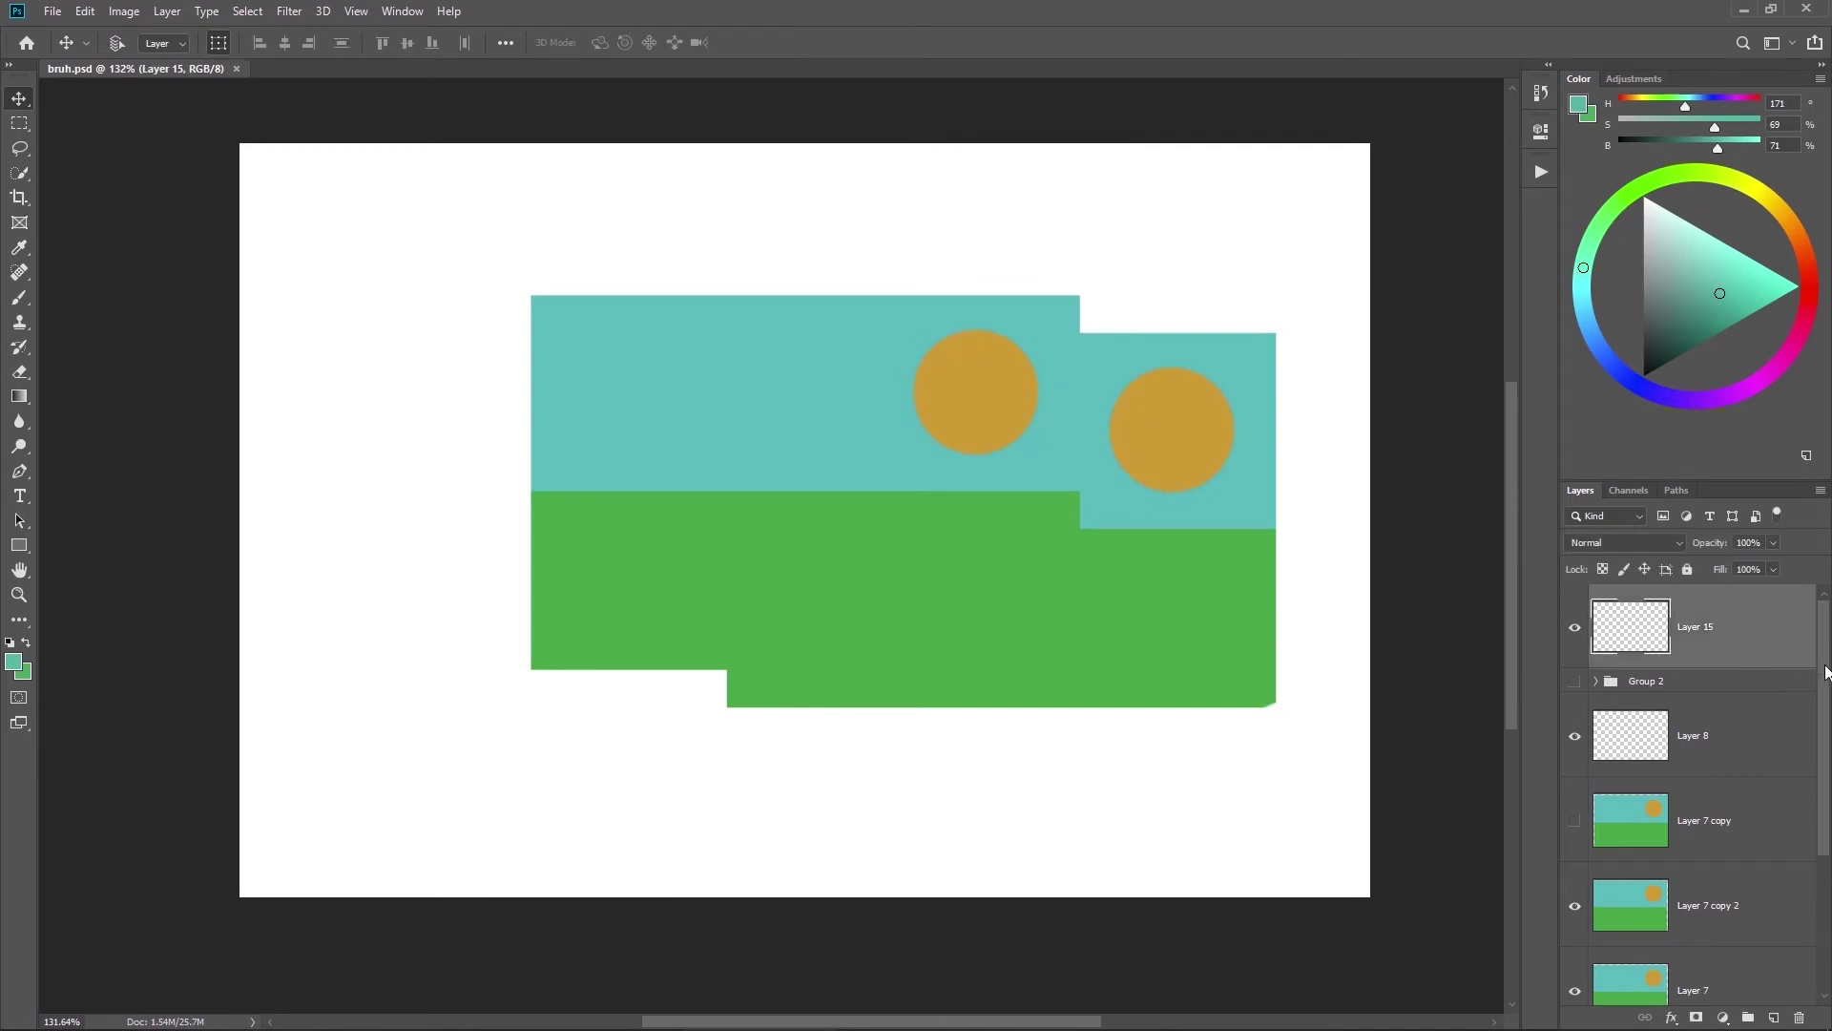
left_click_drag(1826, 668, 1809, 596)
left_click(1728, 864, "shift")
left_click(1698, 910)
key("ctrl+g")
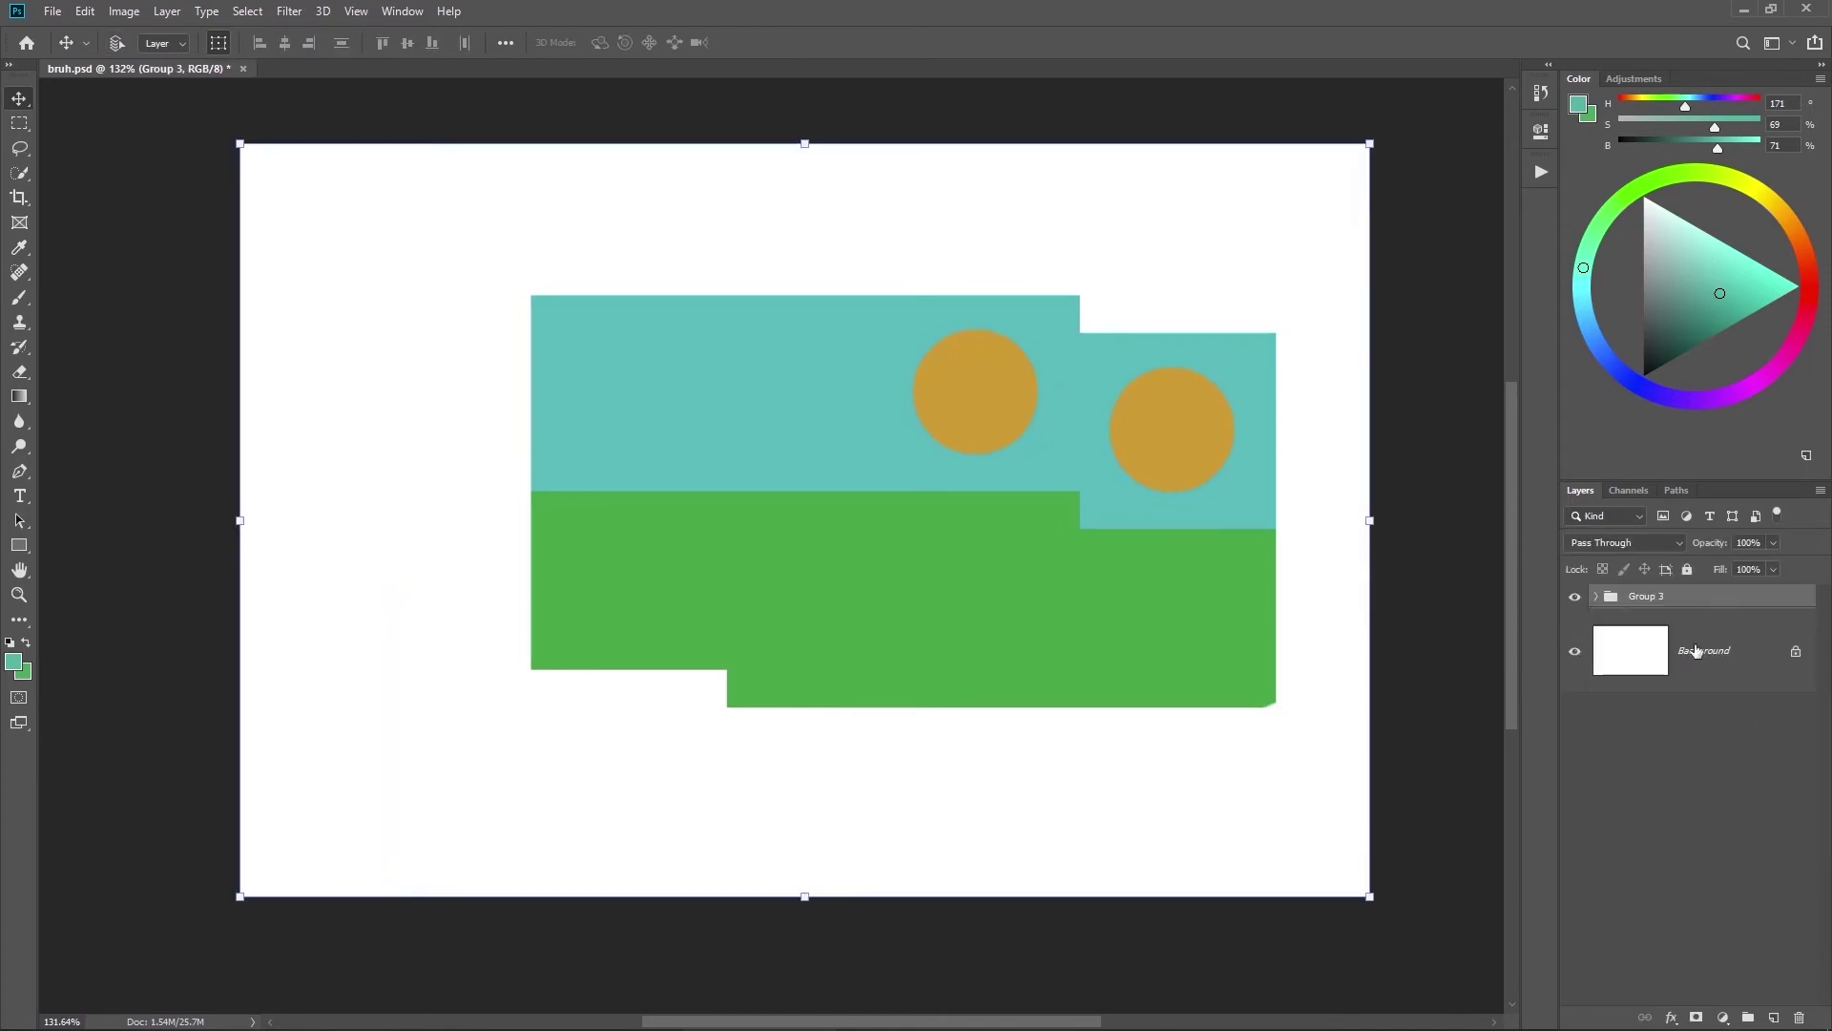
Step: Hide Group 3 and add an empty layer above it
left_click(1576, 595)
key("ctrl+shift+alt+n")
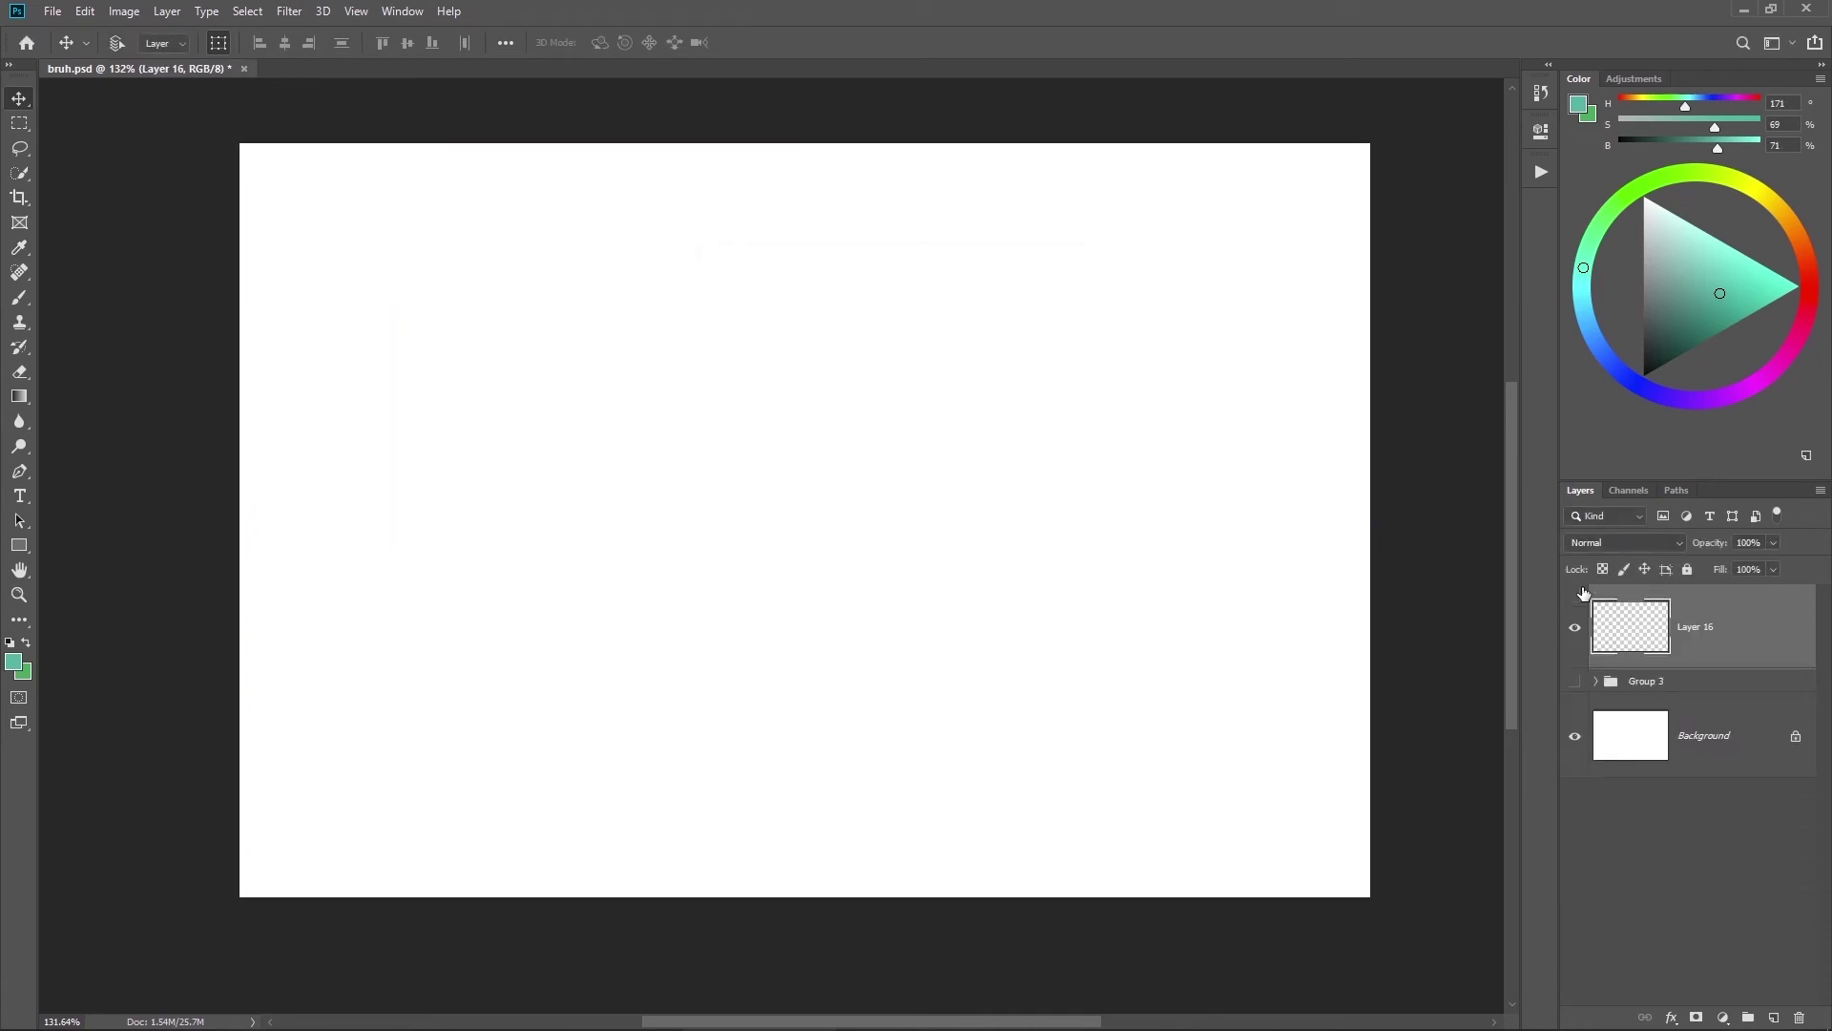
Step: Set up the Brush tool at 45 px with the Hard Round Pressure Opacity and Flow brush
key("b")
key("bracketleft")
key("bracketleft")
key("bracketleft")
key("bracketleft")
key("bracketleft")
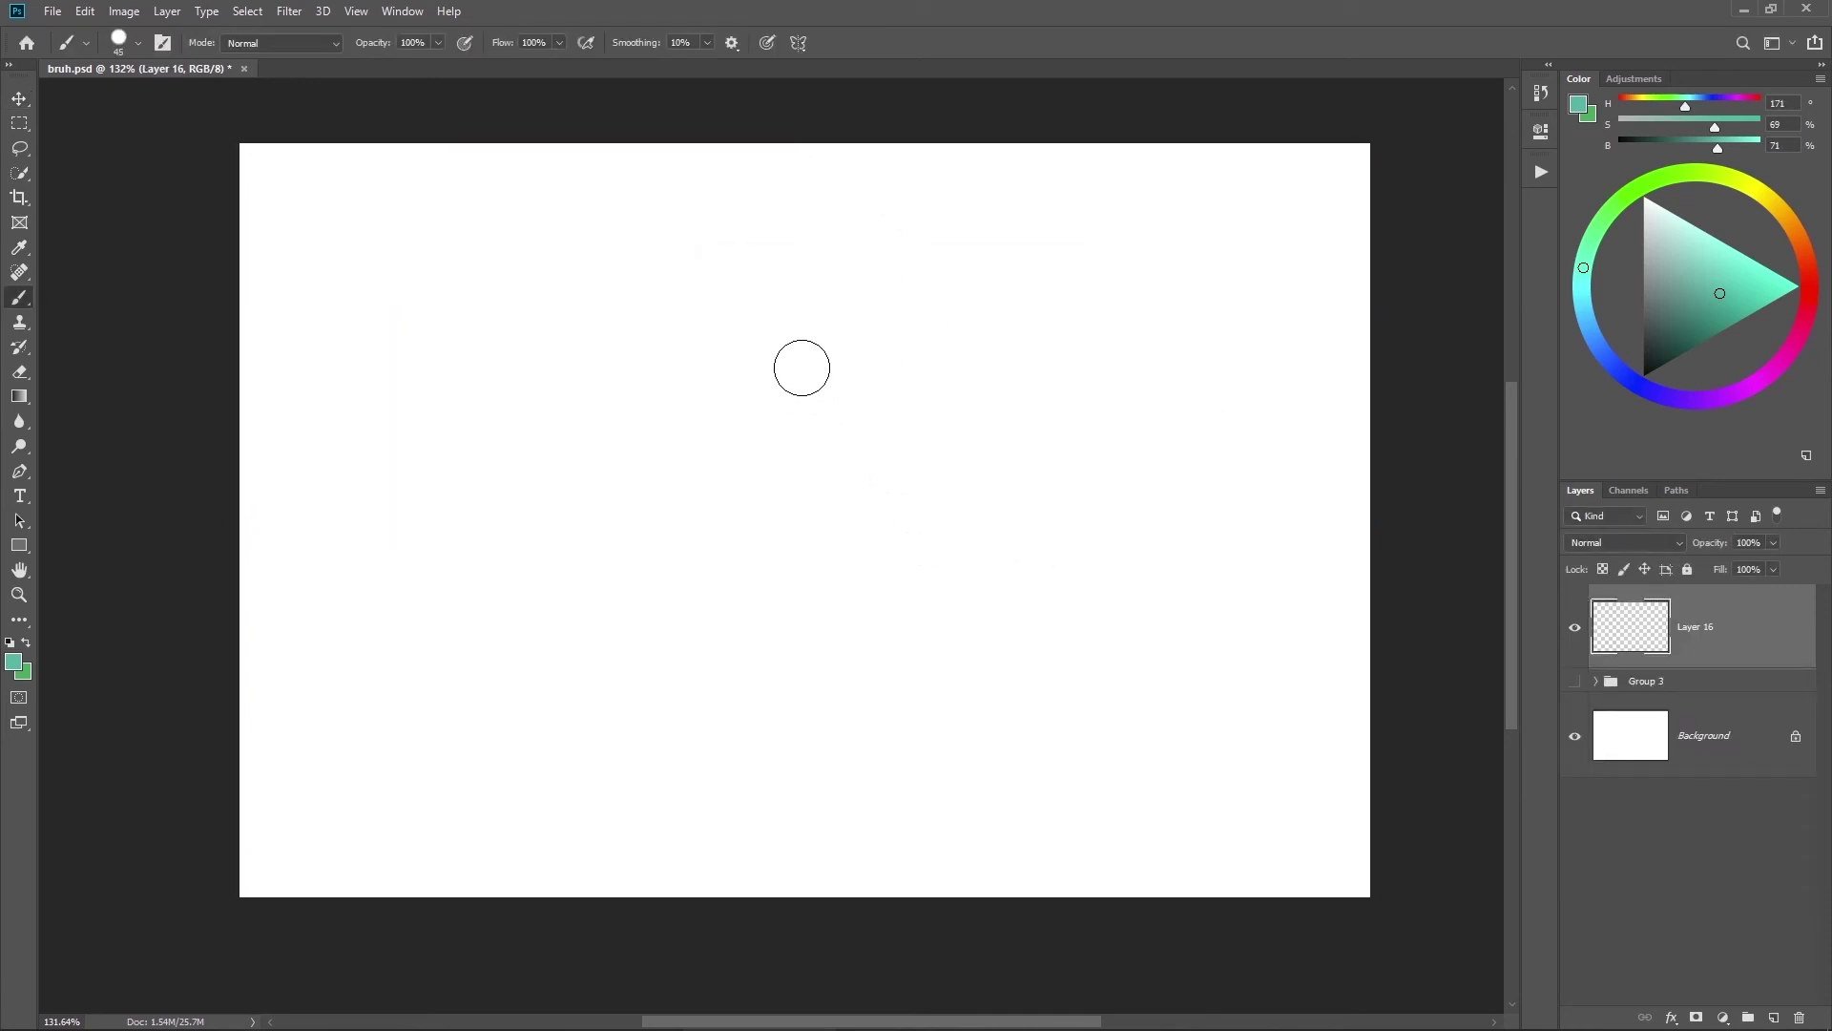
right_click(786, 436)
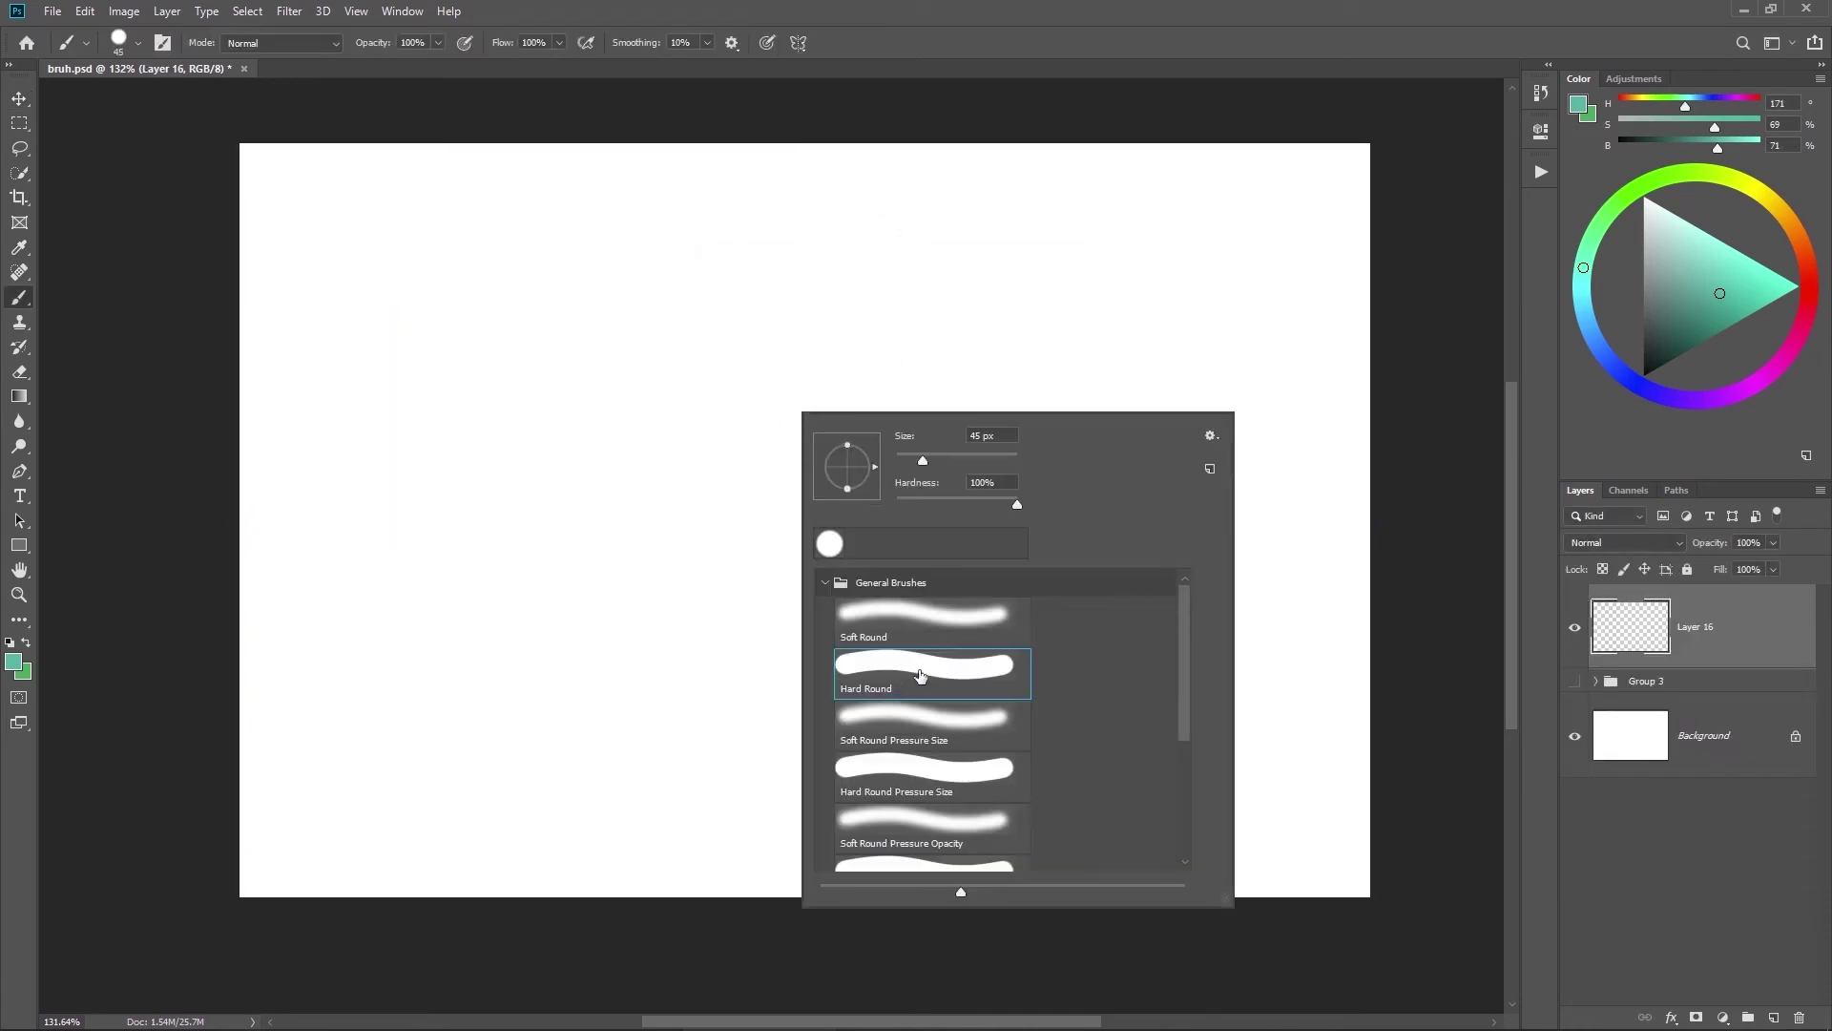
left_click_drag(1185, 620, 1189, 696)
left_click(922, 827)
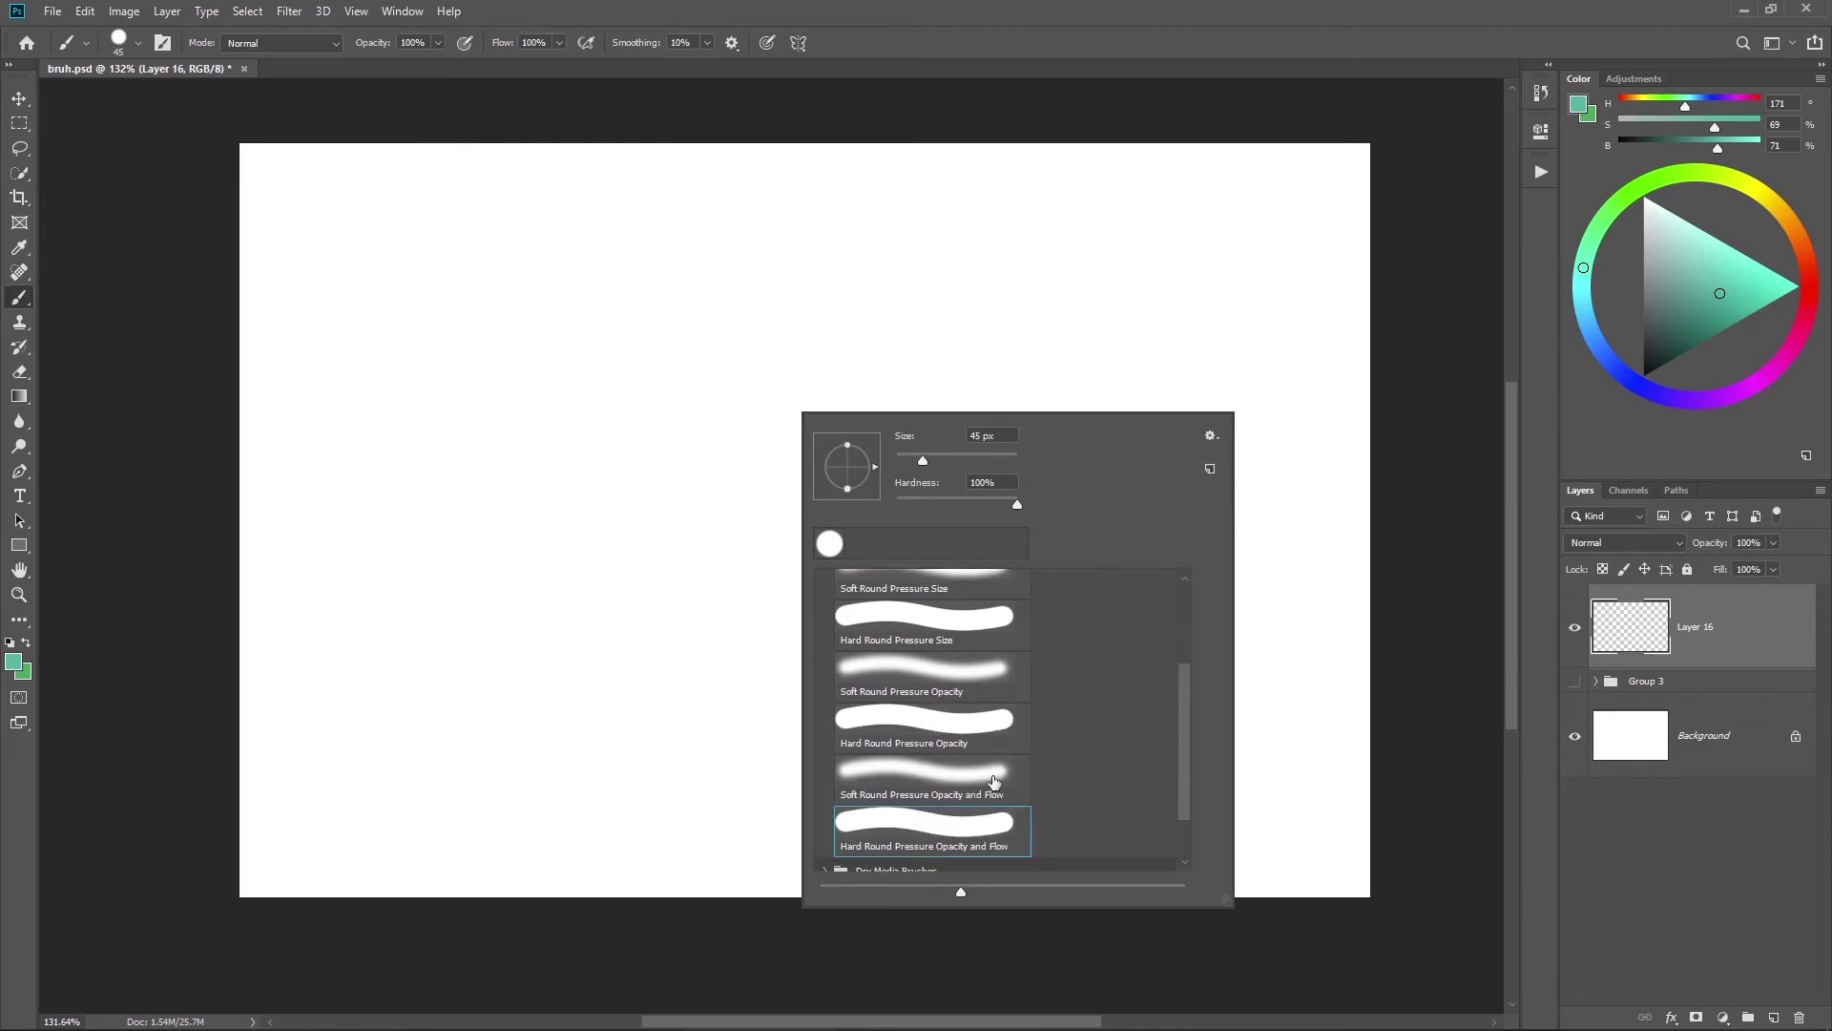
Step: Try several brush strokes on the empty layer without and with pressure for size, undoing each stroke
mouse_move(593, 504)
left_mouse_down()
mouse_move(621, 563)
mouse_move(961, 561)
left_mouse_up()
key("ctrl+z")
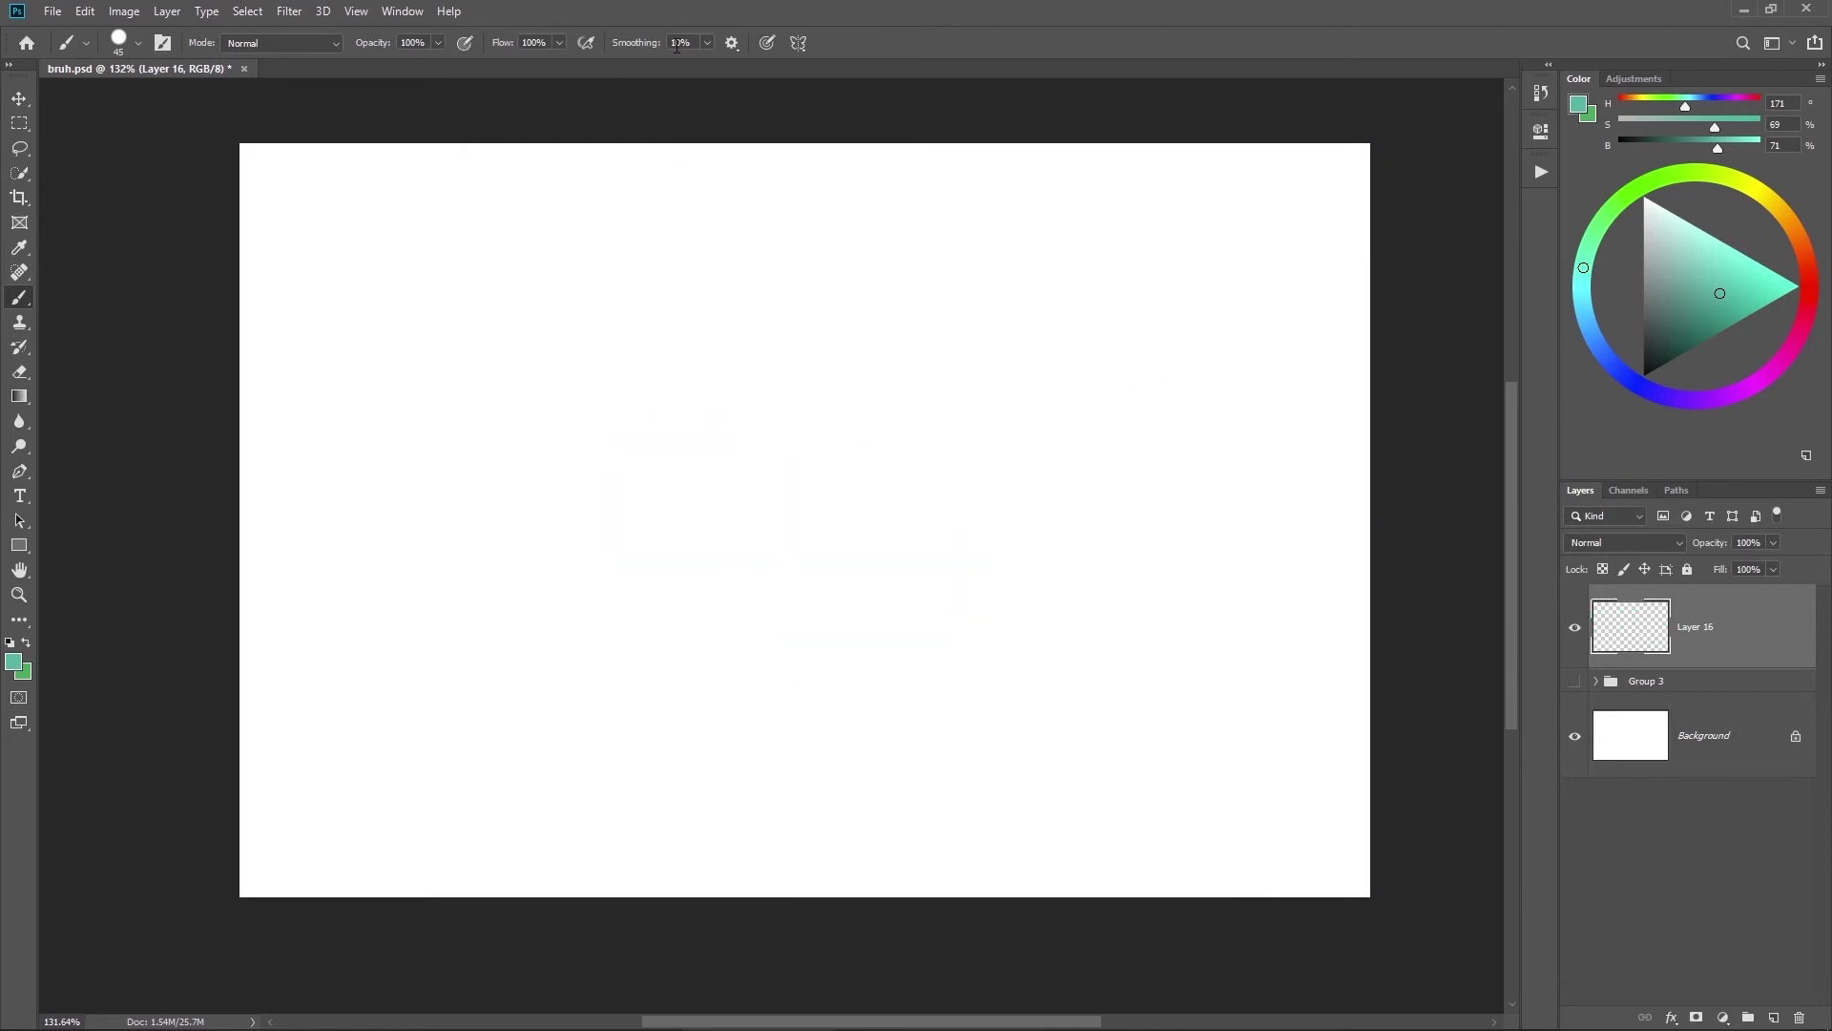
left_click(766, 42)
mouse_move(530, 341)
left_mouse_down()
mouse_move(810, 347)
mouse_move(961, 495)
mouse_move(974, 568)
left_mouse_up()
key("ctrl+z")
mouse_move(520, 344)
left_mouse_down()
mouse_move(642, 409)
mouse_move(1031, 302)
mouse_move(1016, 473)
left_mouse_up()
key("ctrl+z")
mouse_move(588, 286)
left_mouse_down()
mouse_move(610, 458)
mouse_move(982, 327)
mouse_move(1269, 449)
left_mouse_up()
key("ctrl+z")
Step: Reduce the brush size to 15 px and try zigzag strokes across the canvas, undoing them
key("bracketleft")
key("bracketleft")
key("bracketleft")
mouse_move(291, 291)
left_mouse_down()
mouse_move(569, 254)
mouse_move(552, 489)
left_mouse_up()
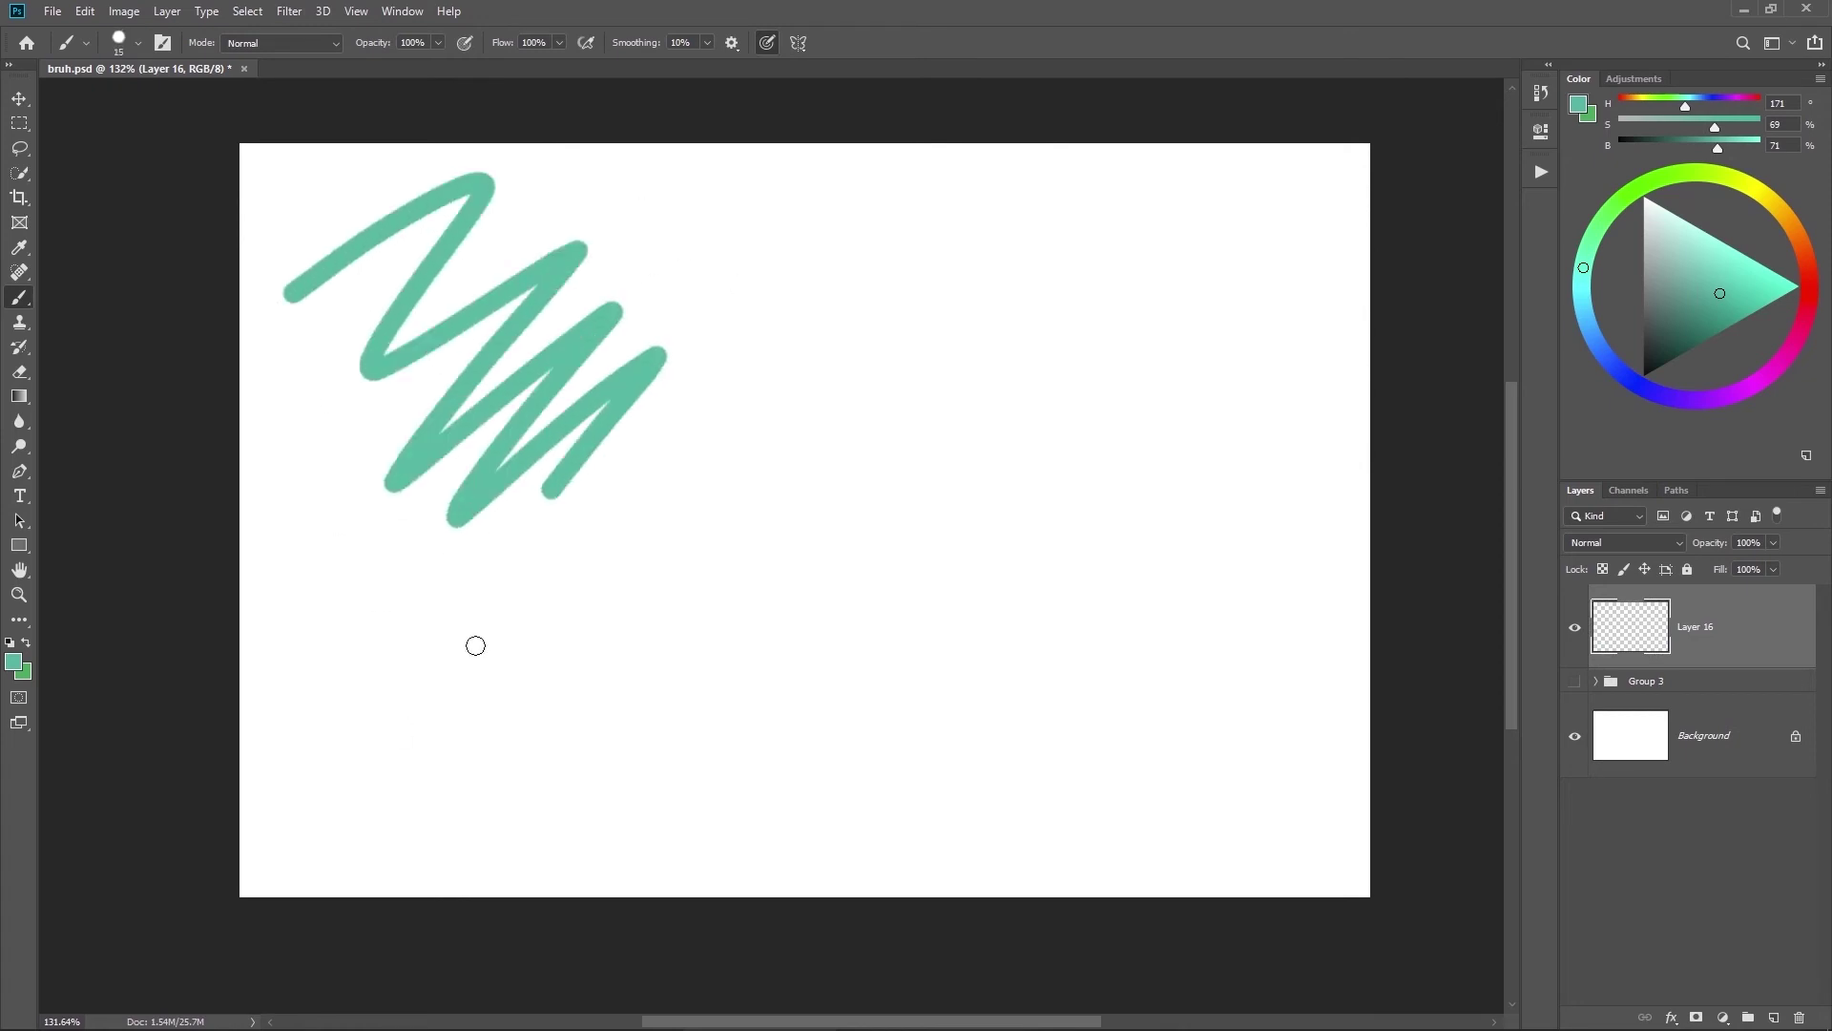
mouse_move(475, 645)
left_mouse_down()
mouse_move(547, 684)
mouse_move(1079, 778)
left_mouse_up()
key("ctrl+z")
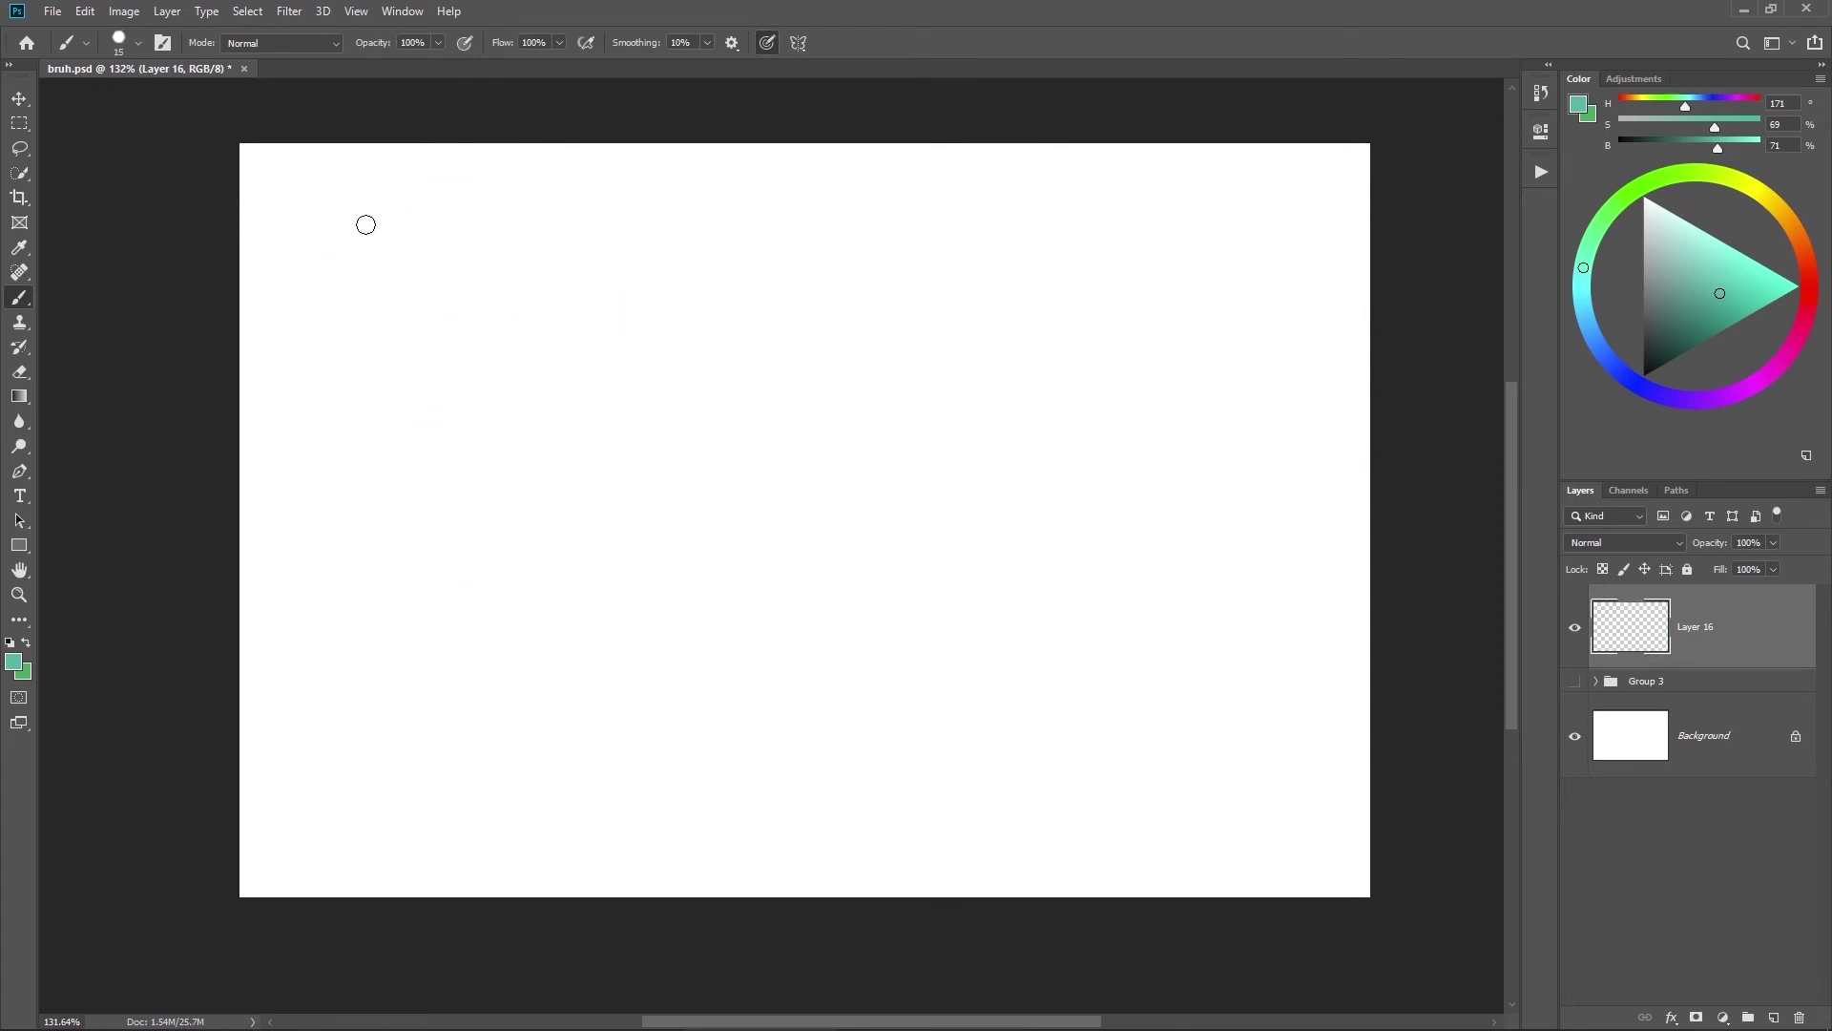
mouse_move(319, 306)
left_mouse_down()
mouse_move(634, 245)
mouse_move(818, 654)
mouse_move(1240, 621)
left_mouse_up()
key("ctrl+z")
Step: Turn on Use Graphics Processor in the Performance preferences and paint a zigzag test stroke across the upper canvas
key("ctrl+k")
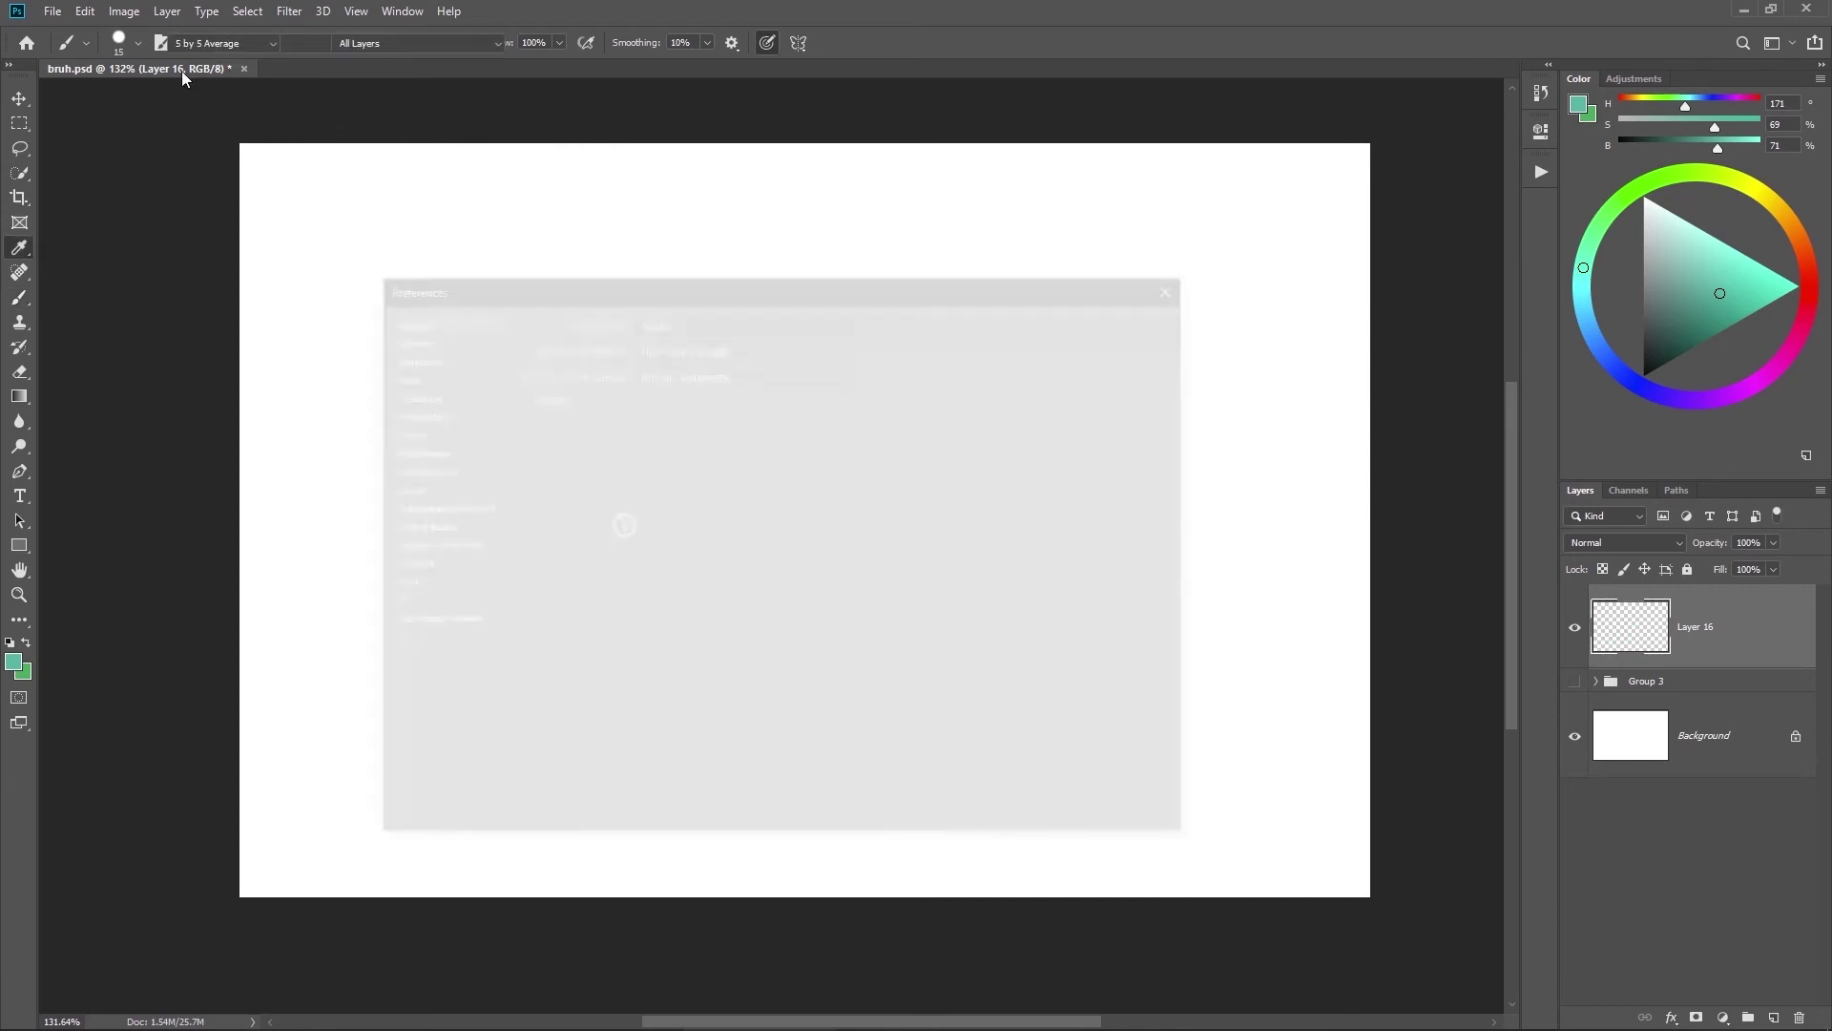
left_click(465, 449)
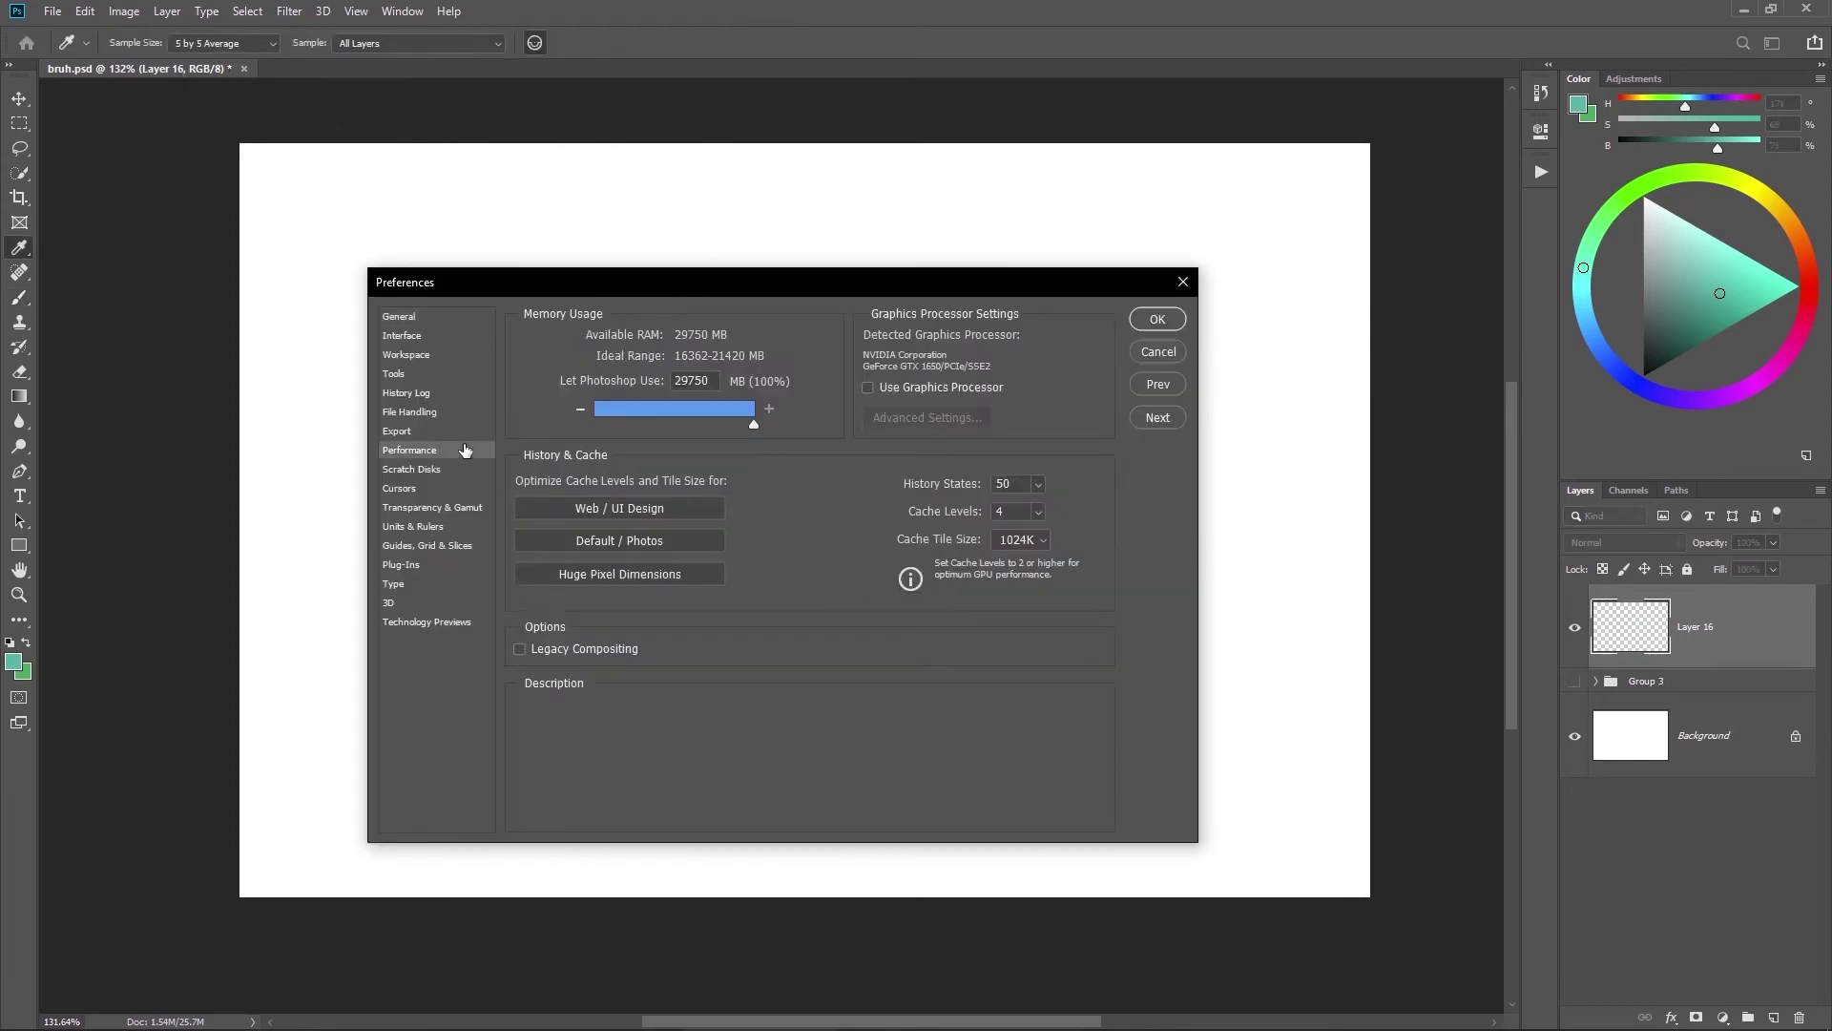
left_click(983, 386)
left_click(1163, 318)
mouse_move(473, 160)
left_mouse_down()
mouse_move(516, 461)
mouse_move(1059, 477)
left_mouse_up()
Step: Set History States to 20 in the Performance preferences
key("ctrl+k")
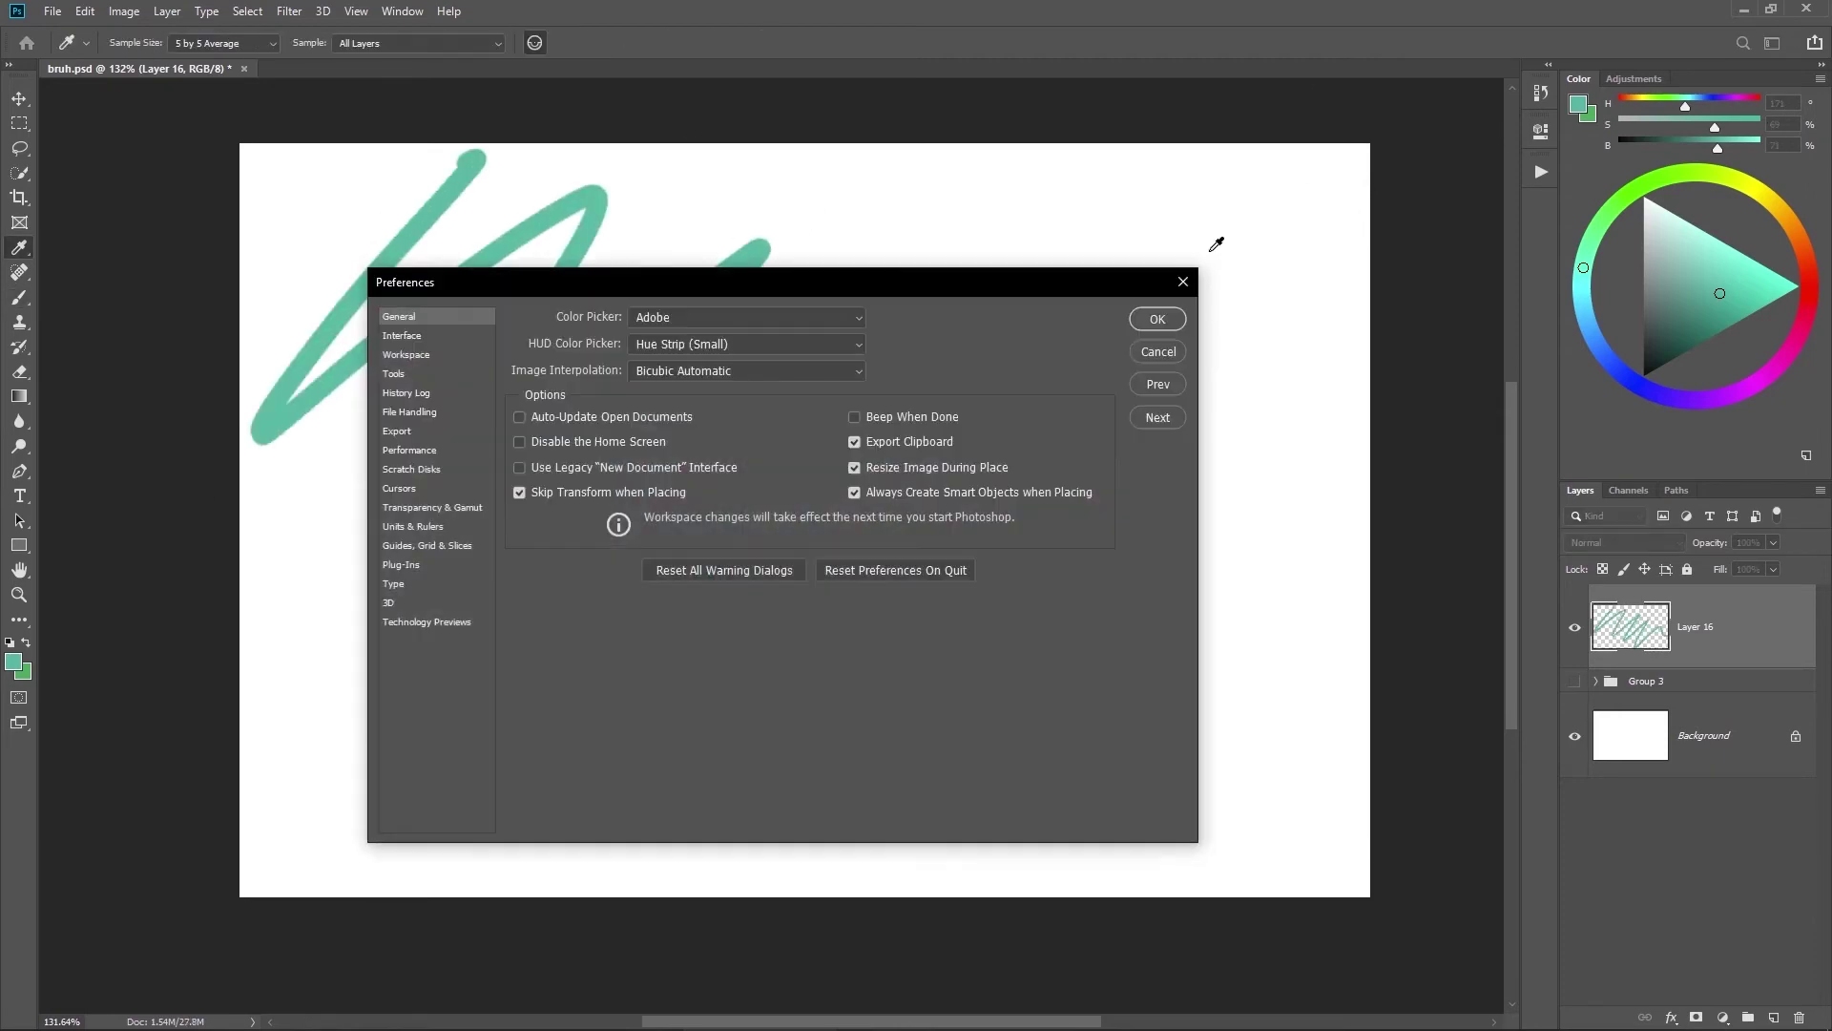
left_click(411, 450)
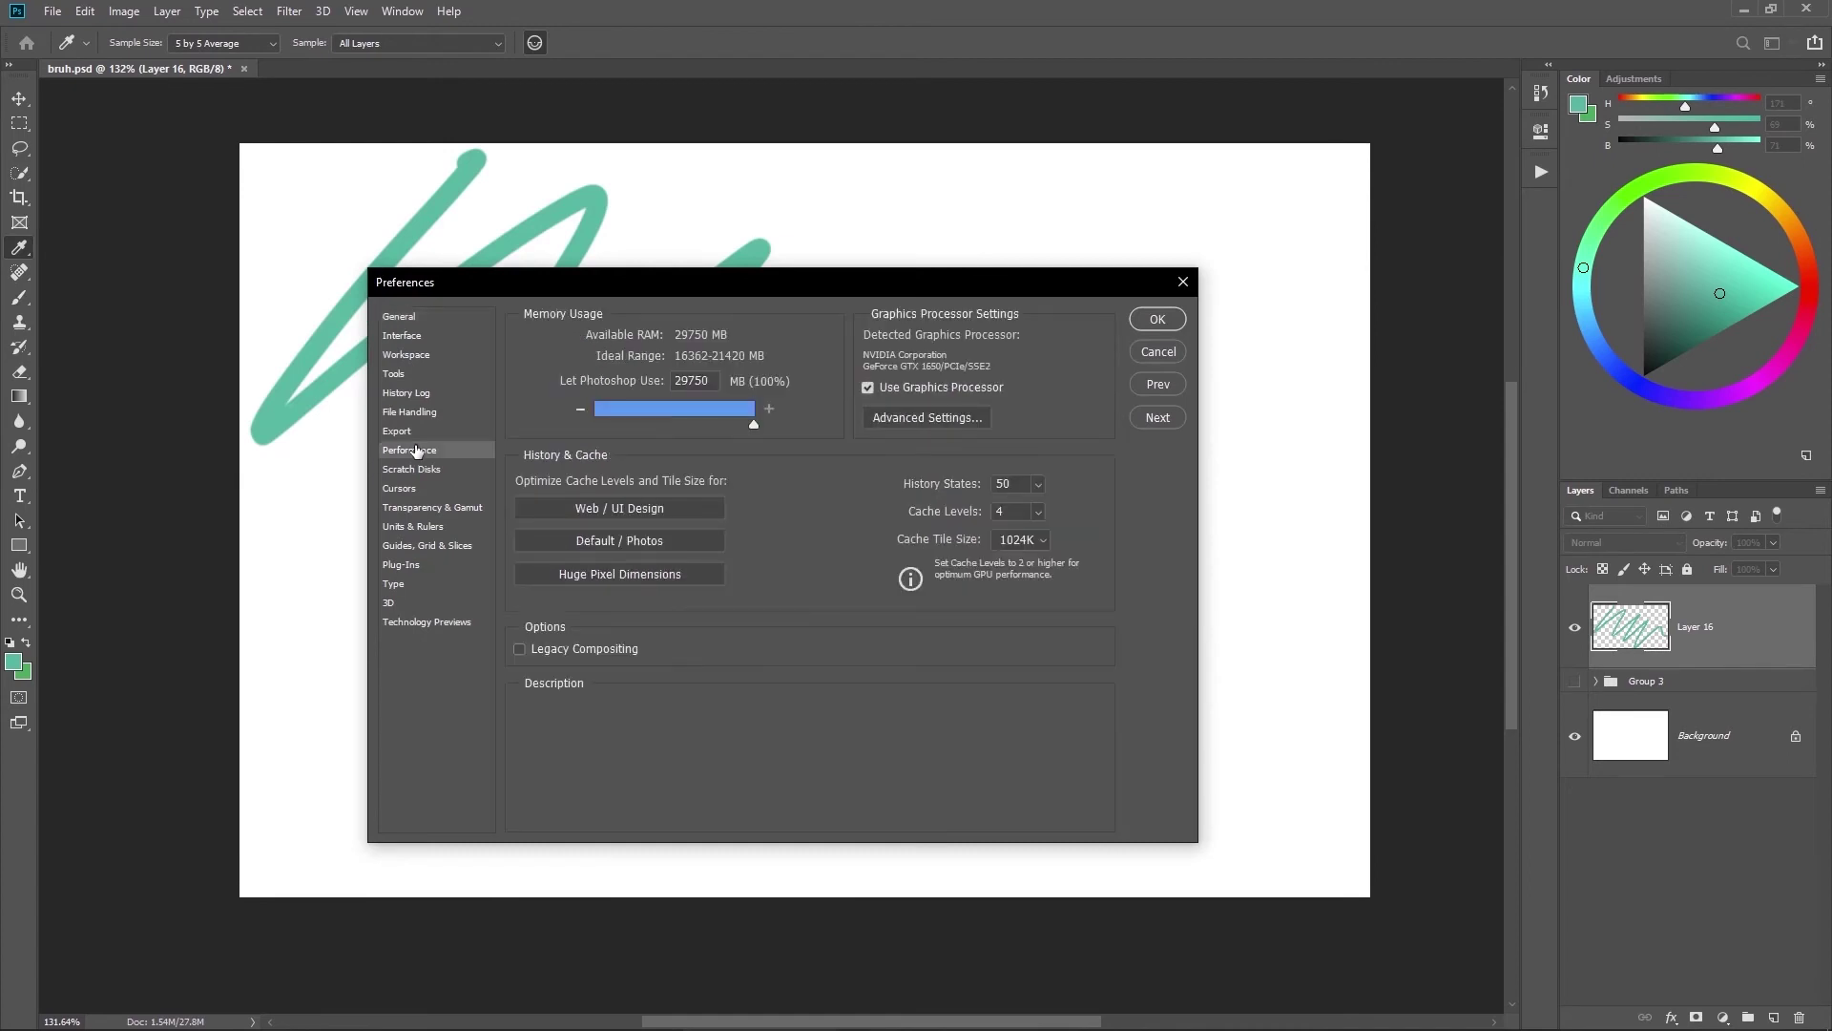
left_click_drag(841, 283, 913, 292)
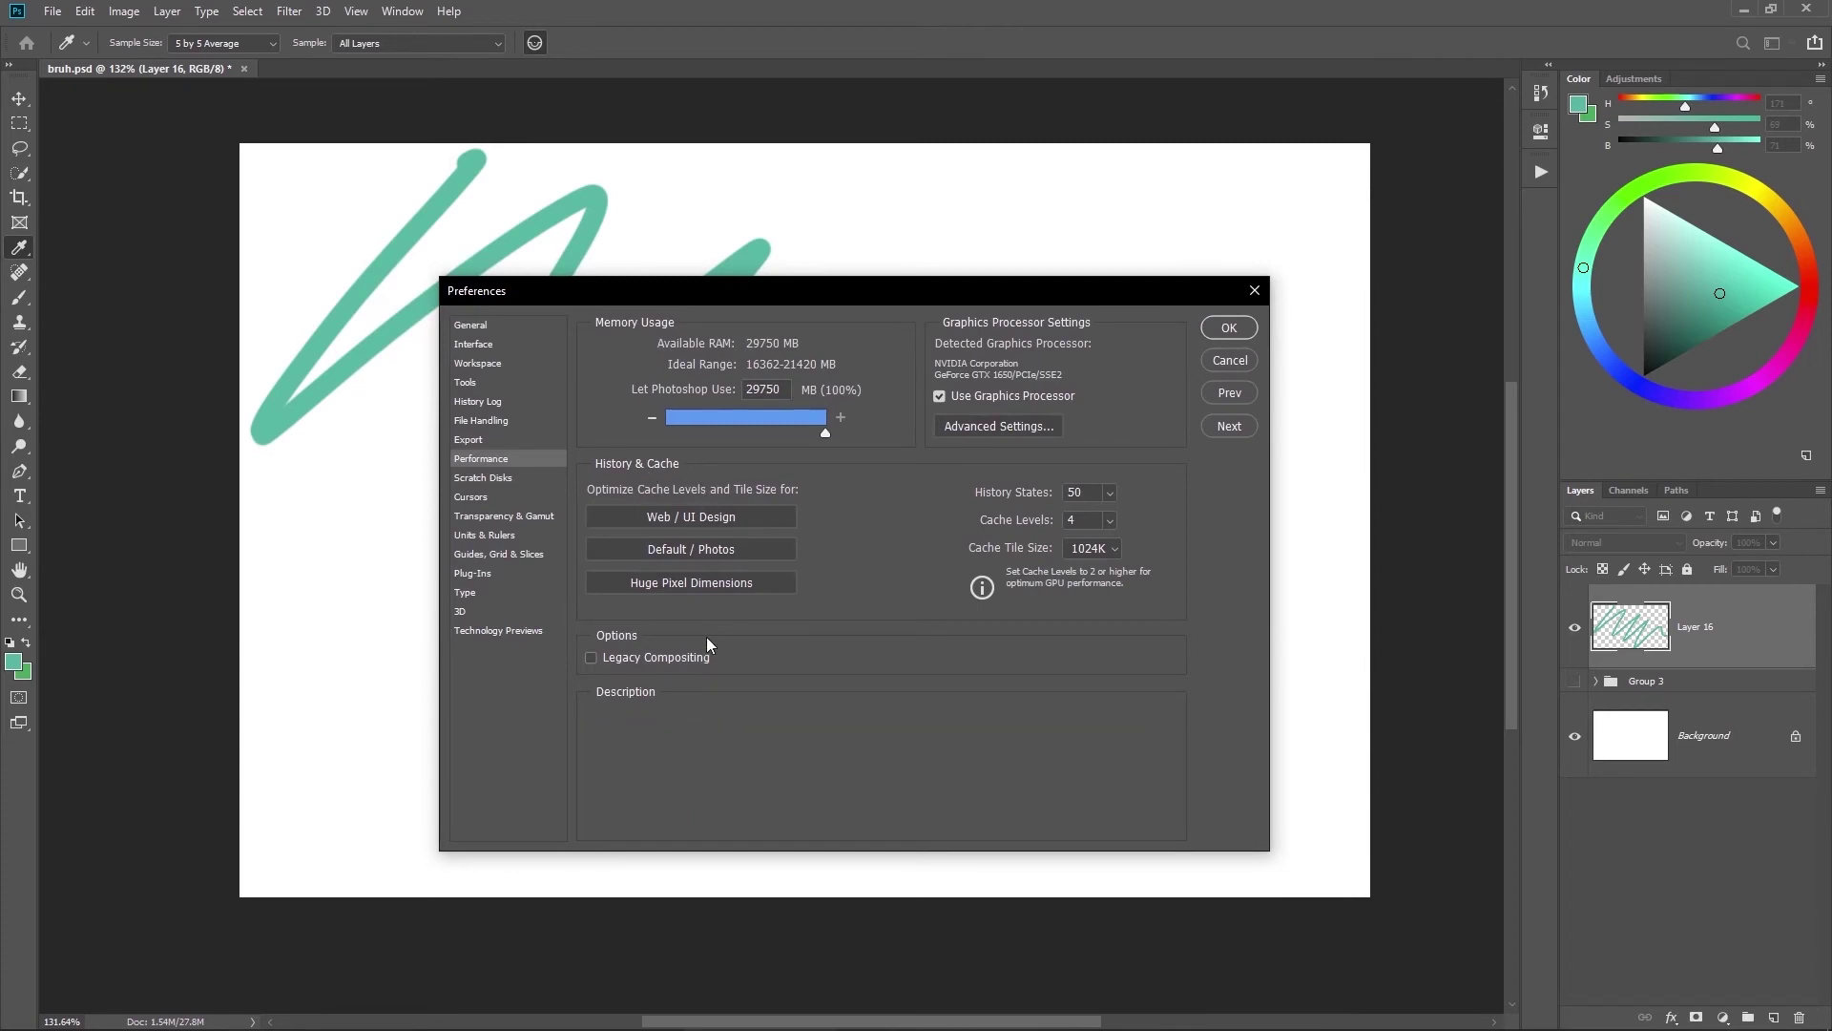
double_click(1076, 493)
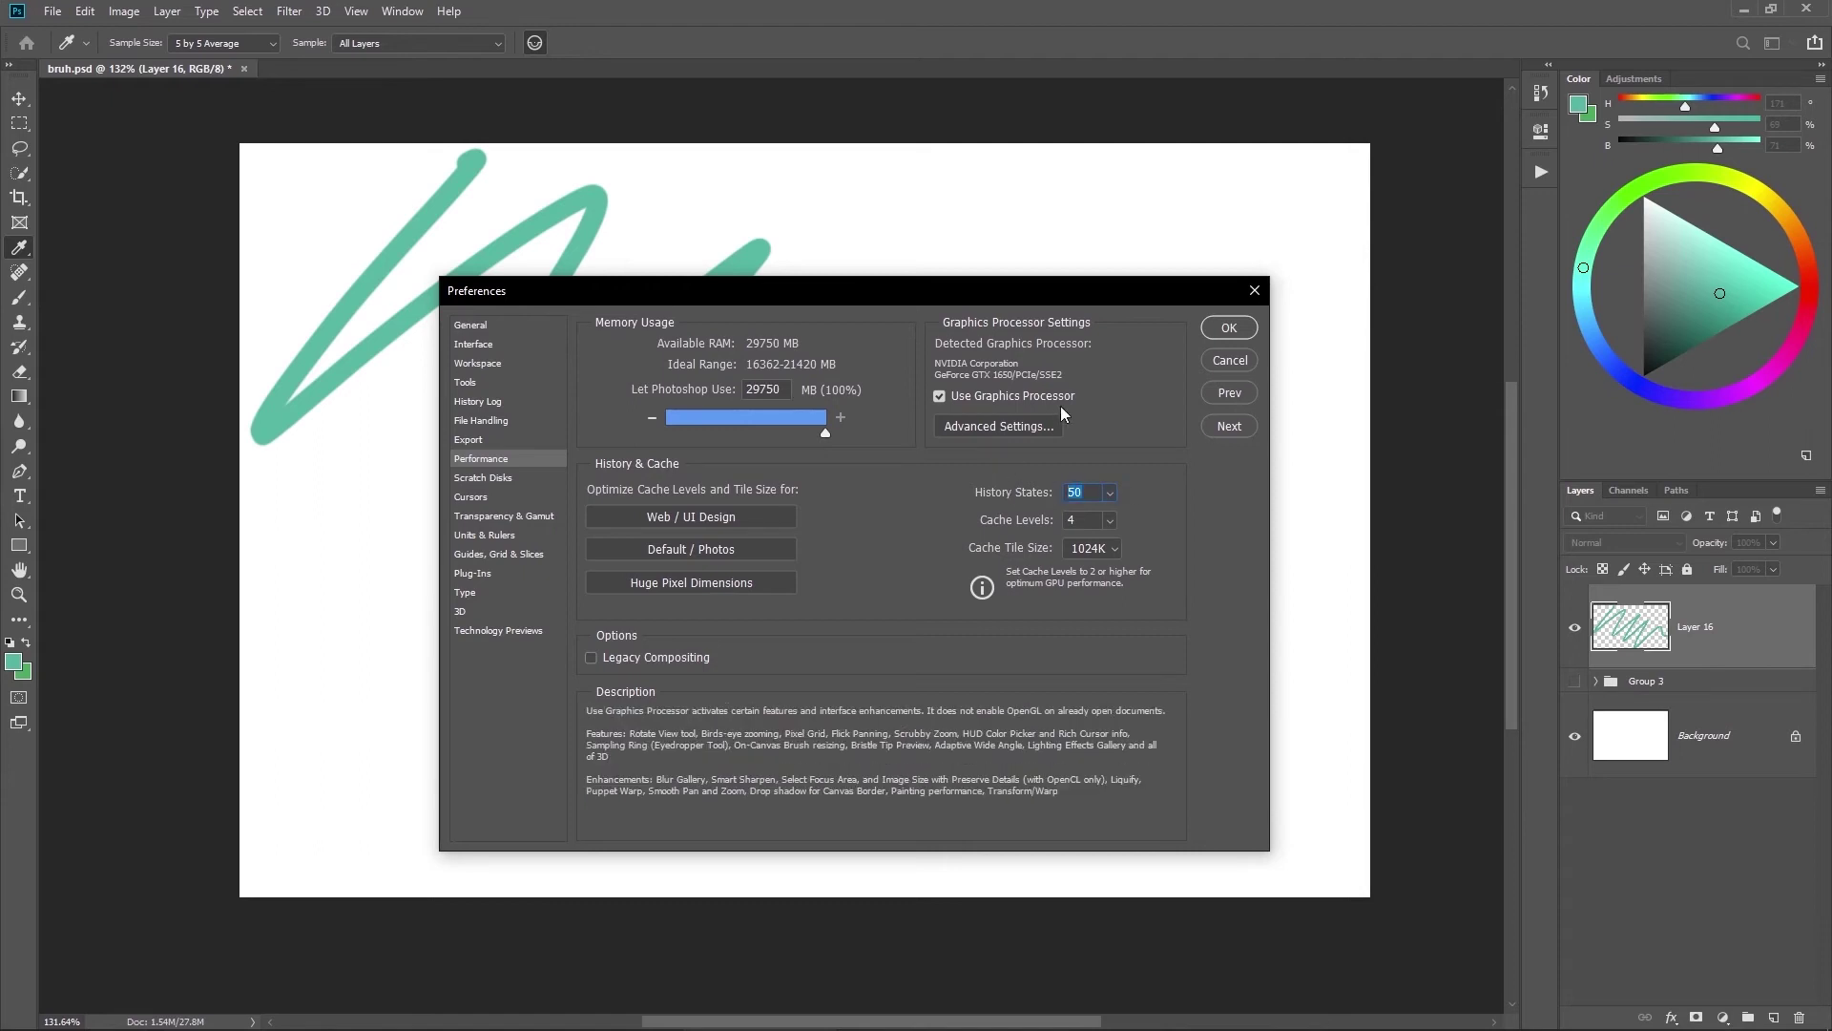
type("20")
mouse_move(1013, 497)
left_mouse_down()
mouse_move(982, 497)
mouse_move(1007, 497)
left_mouse_up()
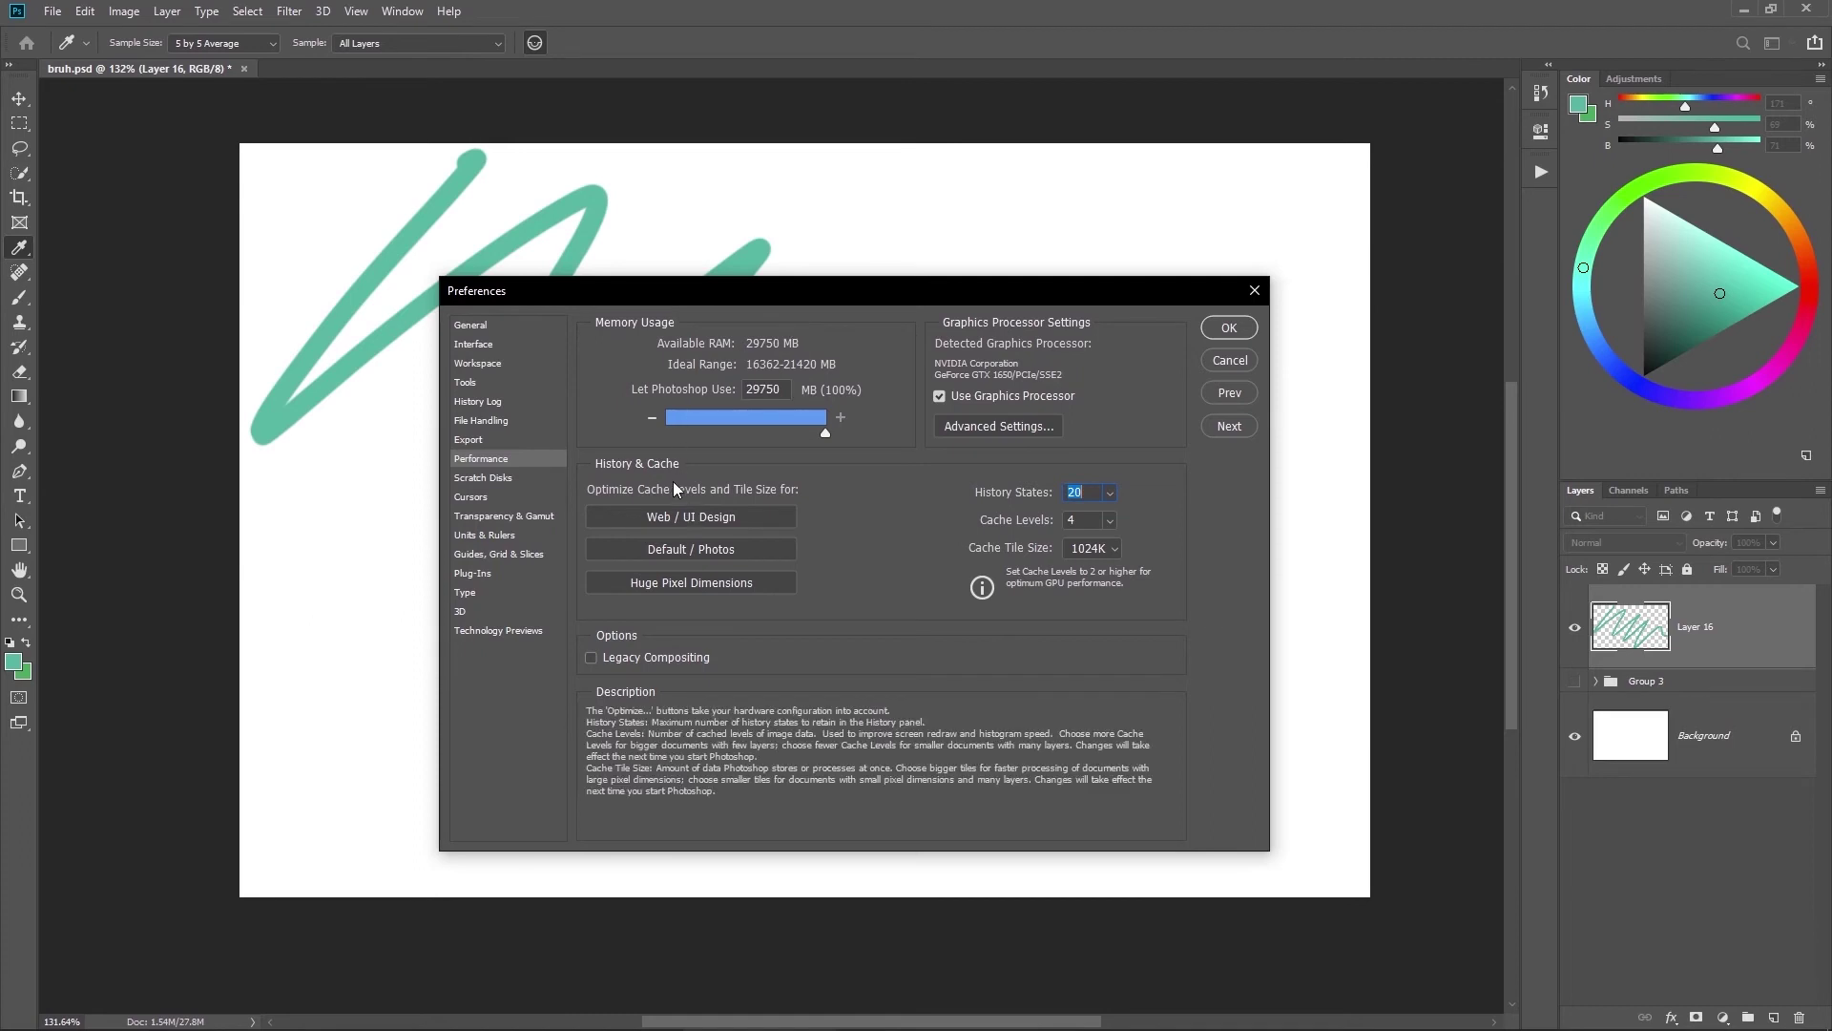
Step: Try the Web / UI Design, Default / Photos and Huge Pixel Dimensions presets for cache levels and tile size
left_click(759, 525)
left_click(762, 558)
left_click(759, 523)
left_click(754, 558)
left_click(1090, 547)
left_click(988, 564)
left_click(663, 515)
left_click(742, 581)
Step: Set the cache tile size to 1028K and the cache levels to 8
left_click(1104, 550)
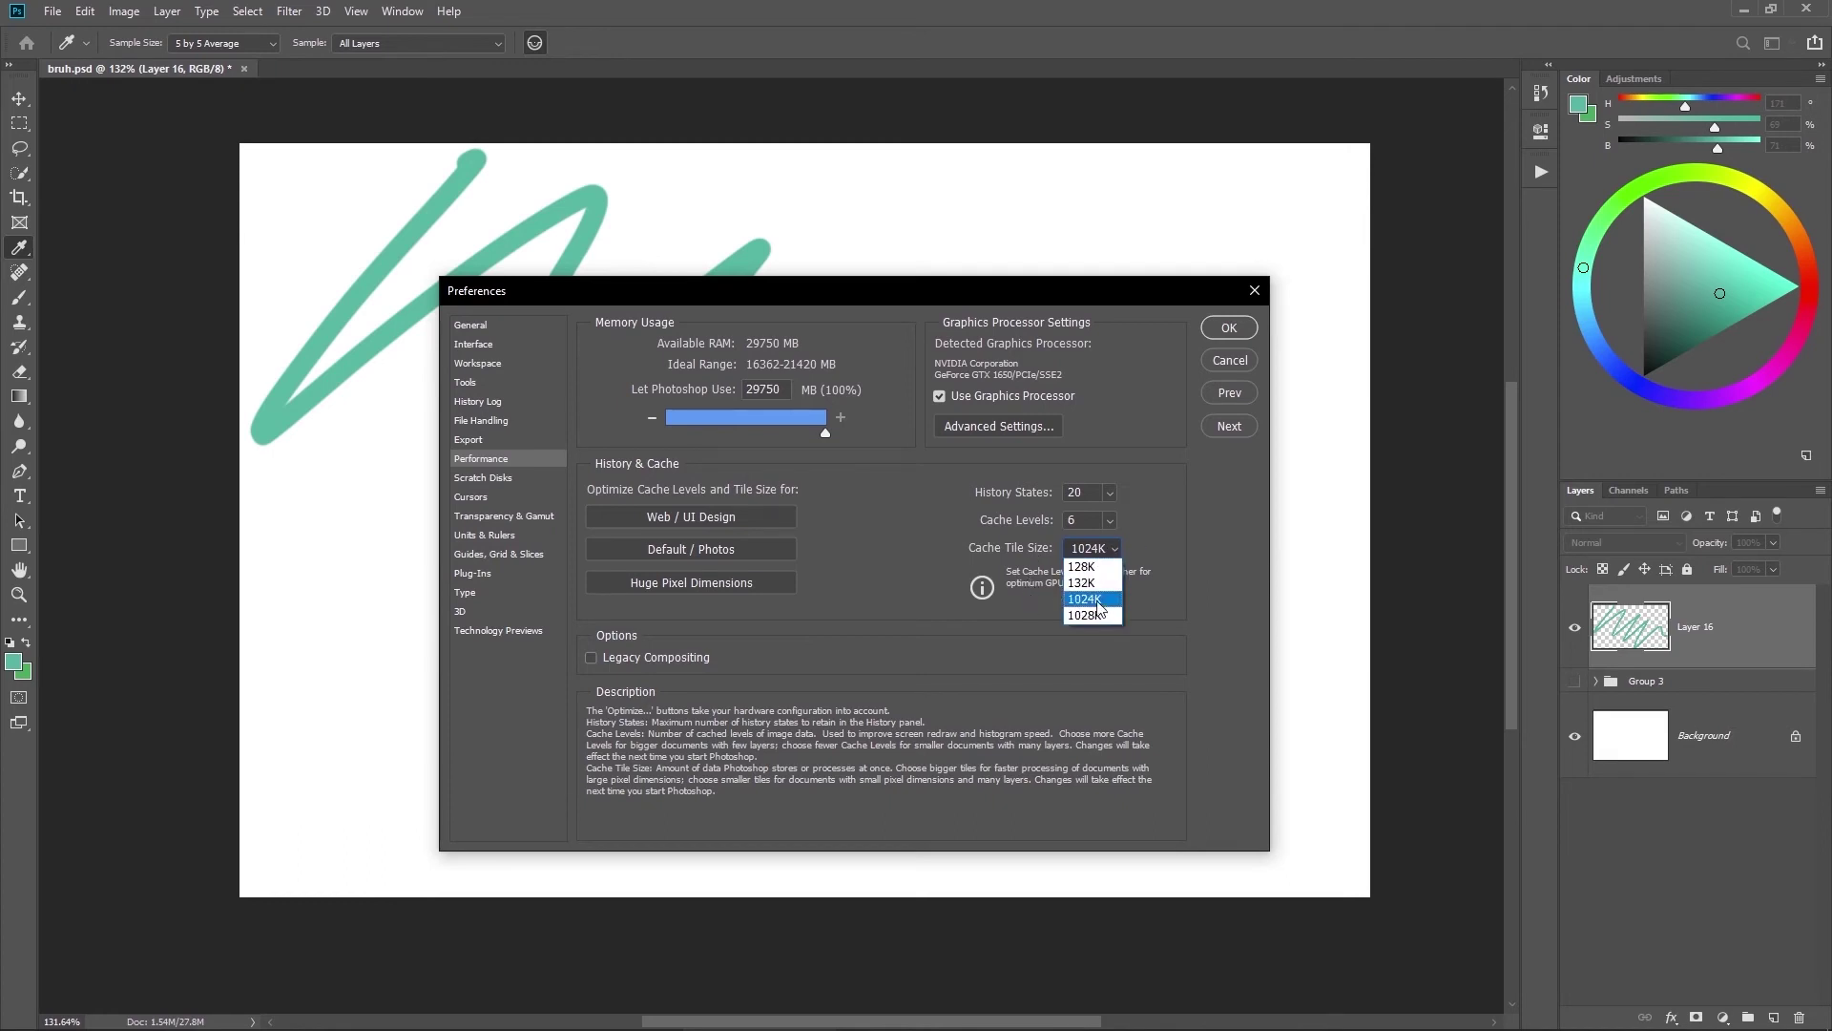
left_click(1087, 615)
left_click(1111, 521)
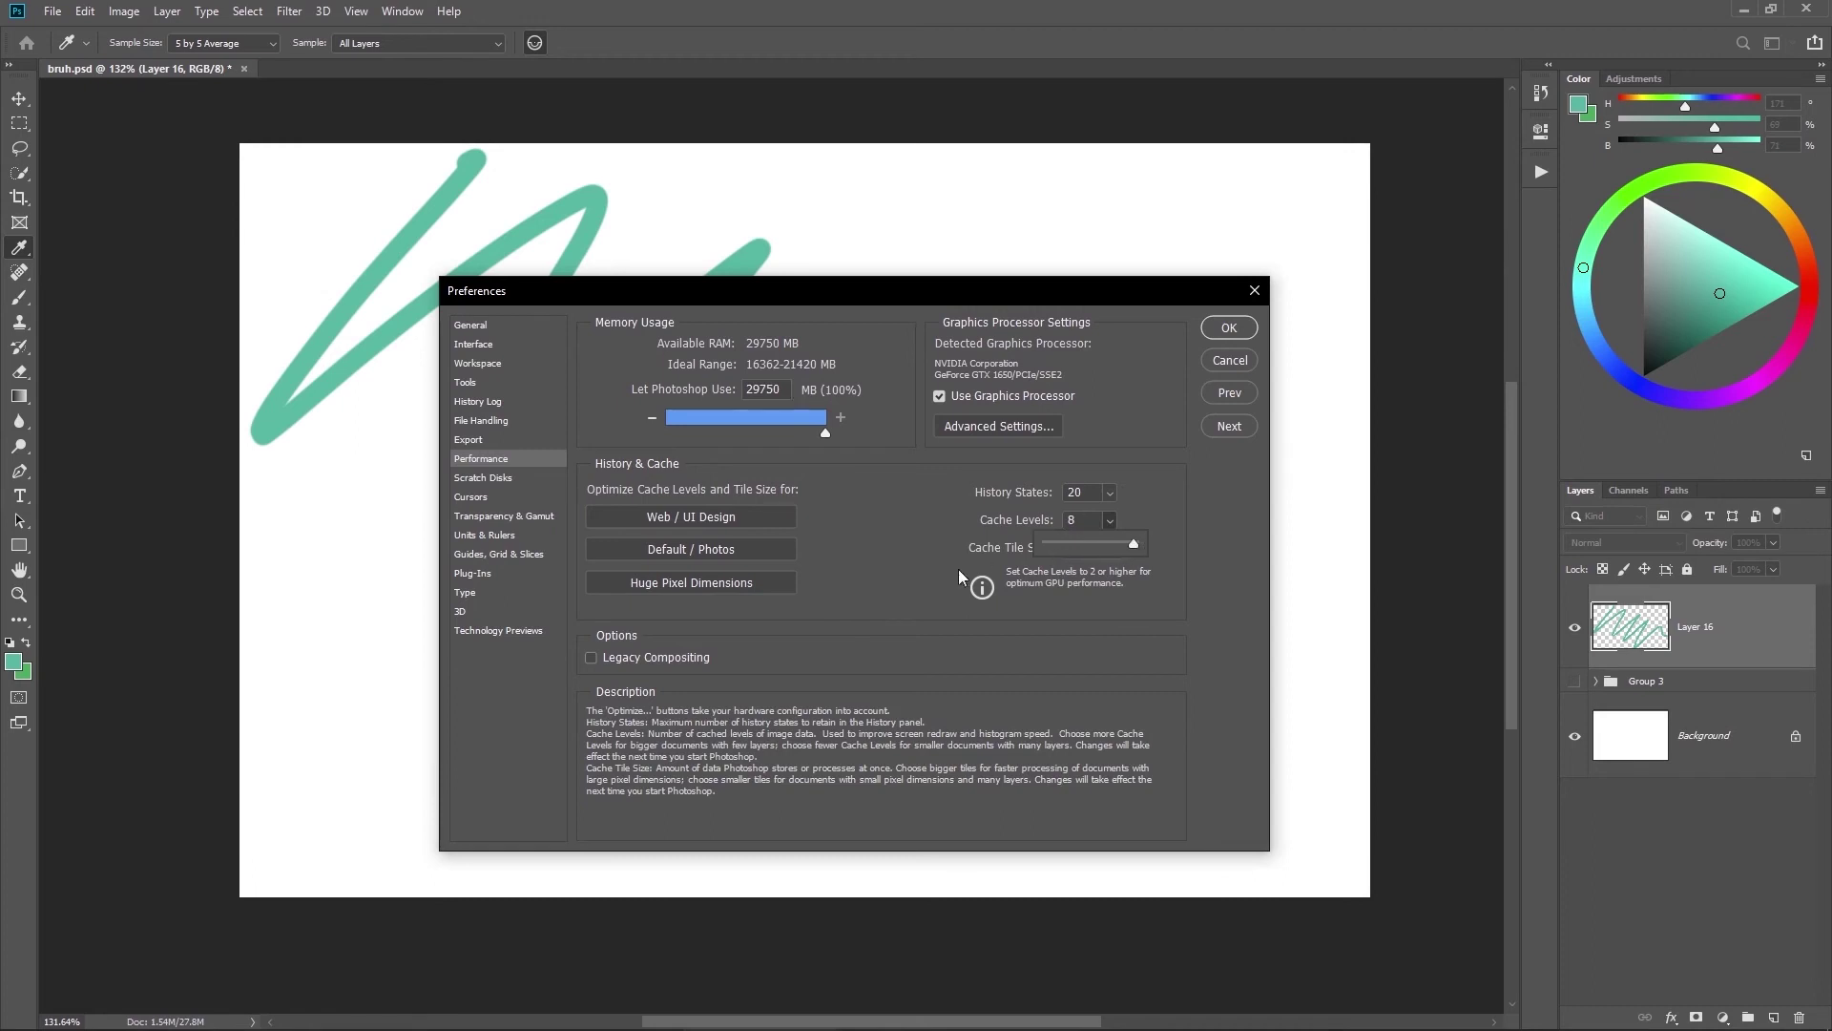
left_click(986, 599)
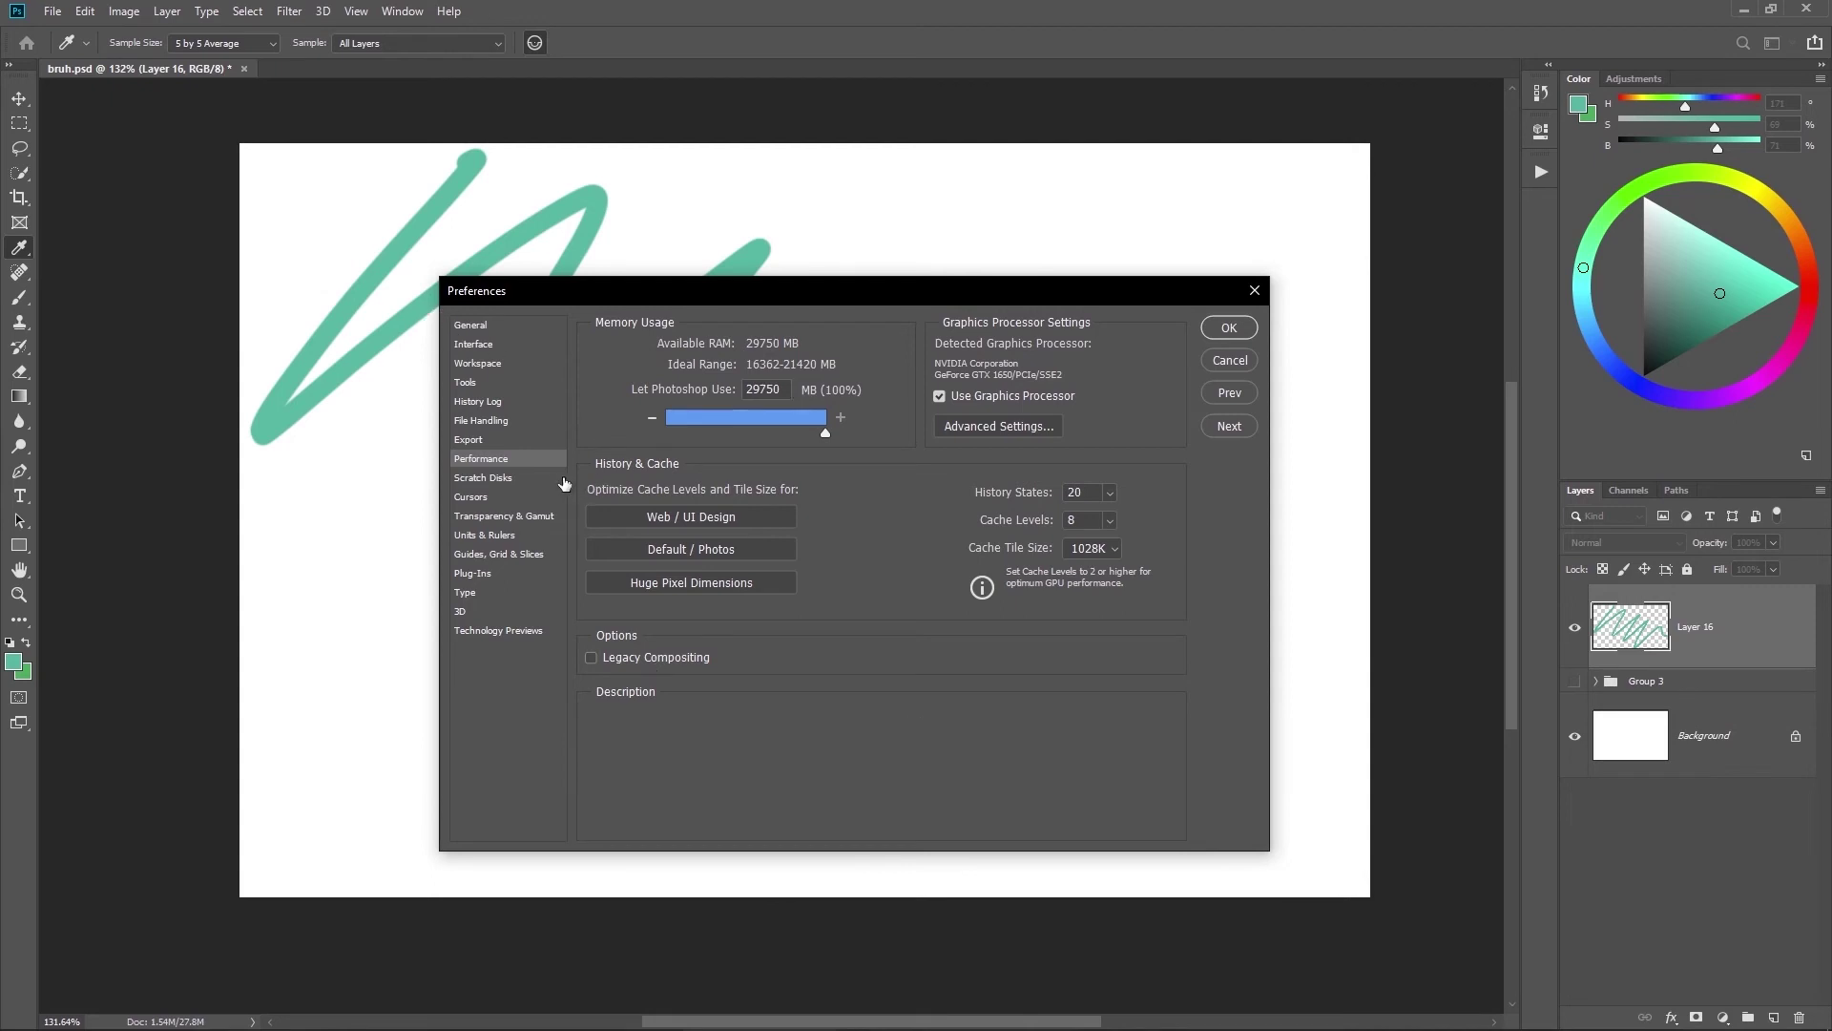
Step: Review the Scratch Disks, Units & Rulers and Plug-Ins preferences, including the ruler and type unit options, and save the preferences
left_click(480, 478)
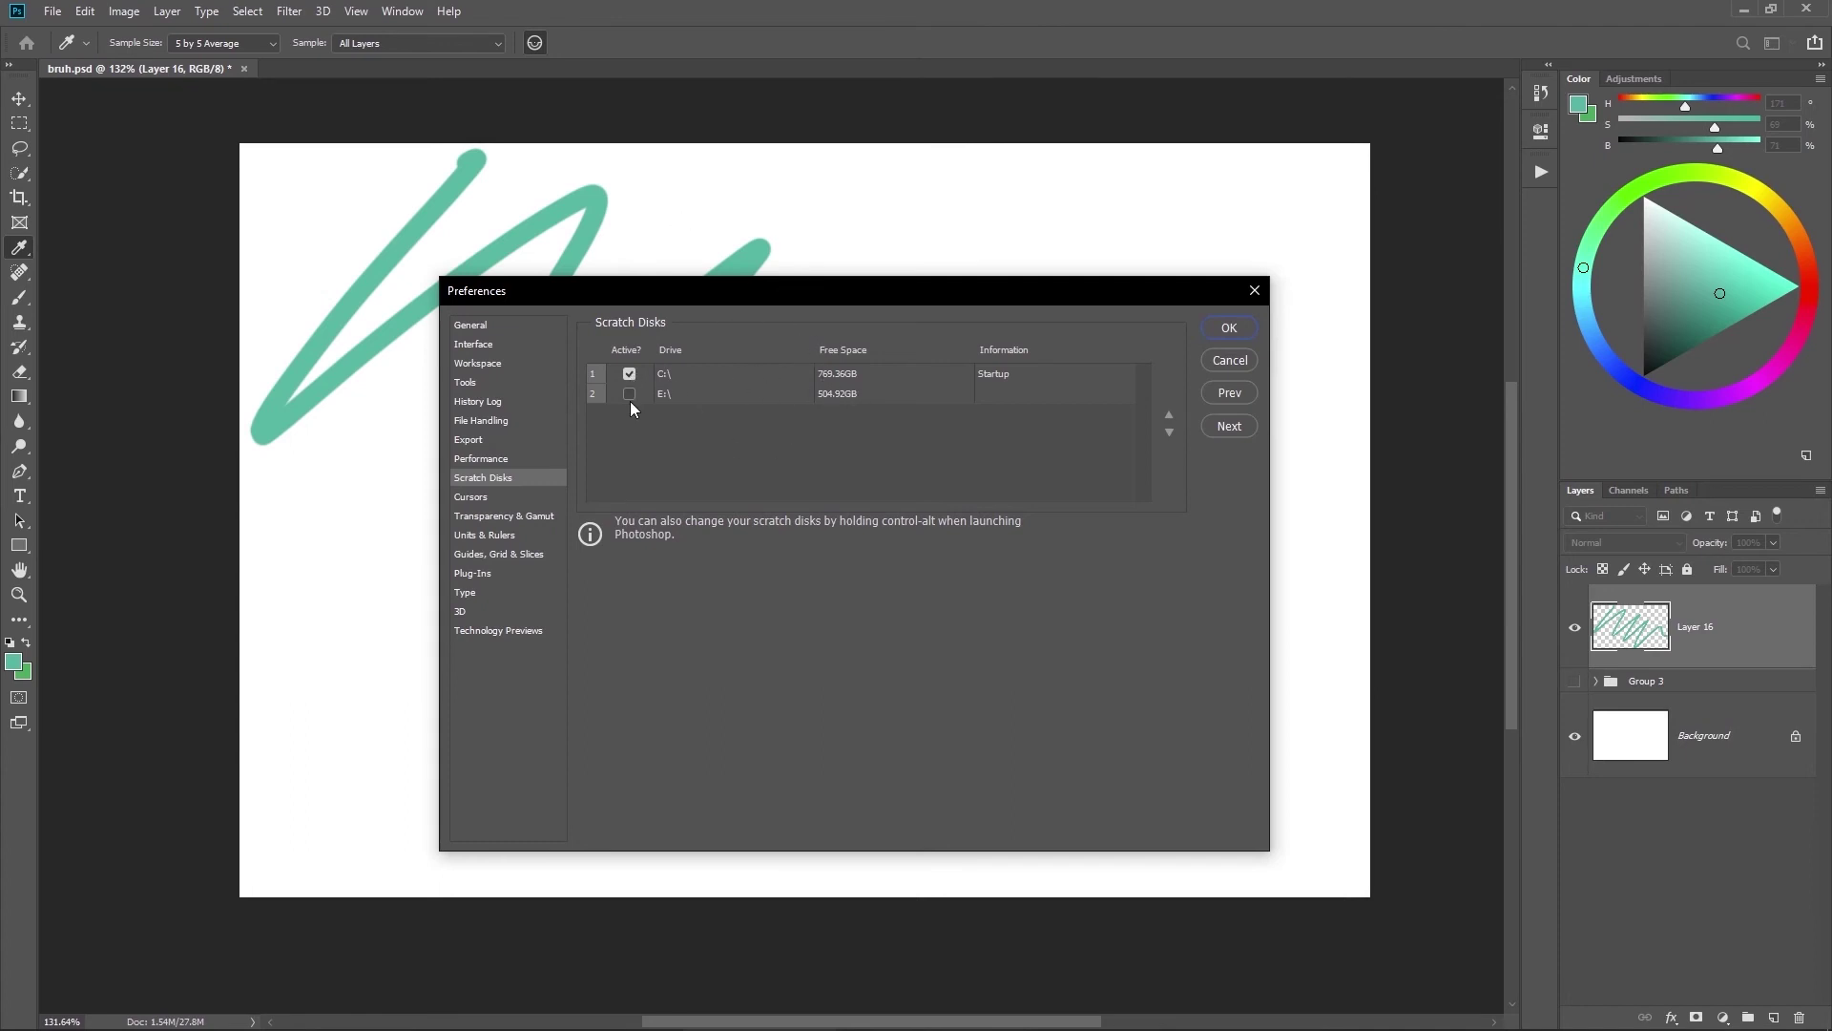
left_click(530, 536)
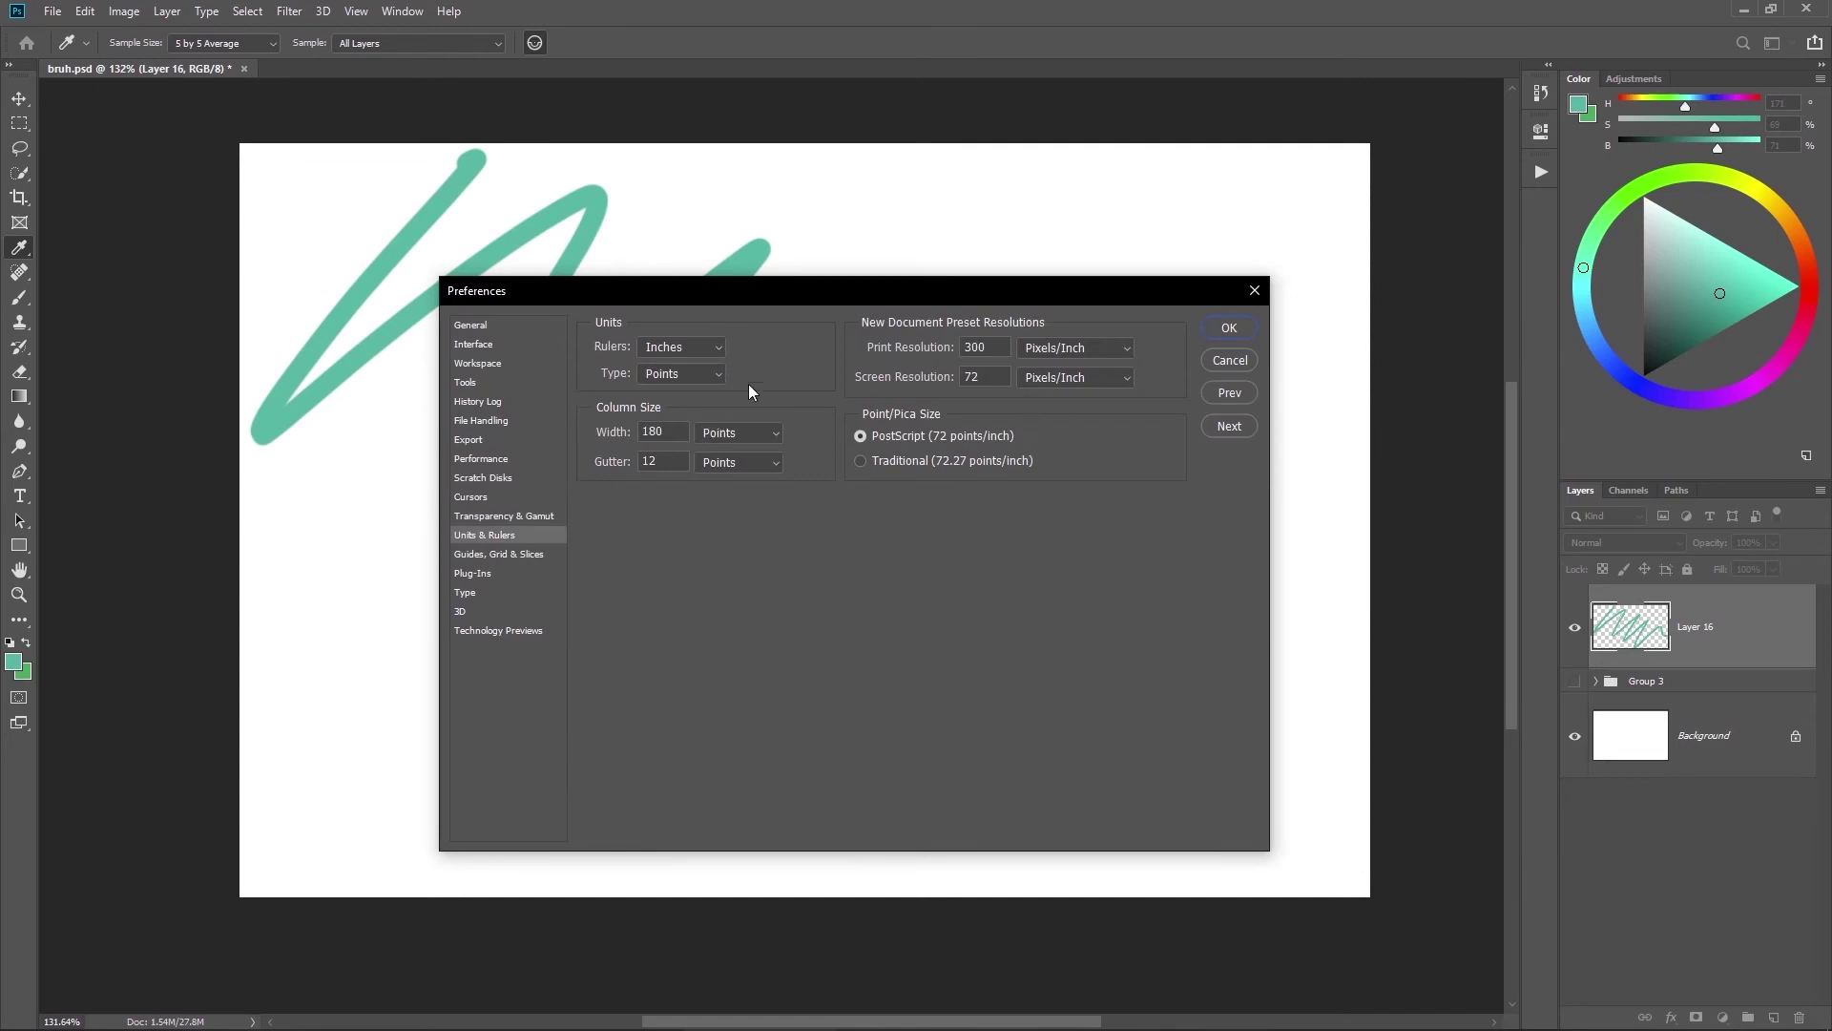
left_click(711, 348)
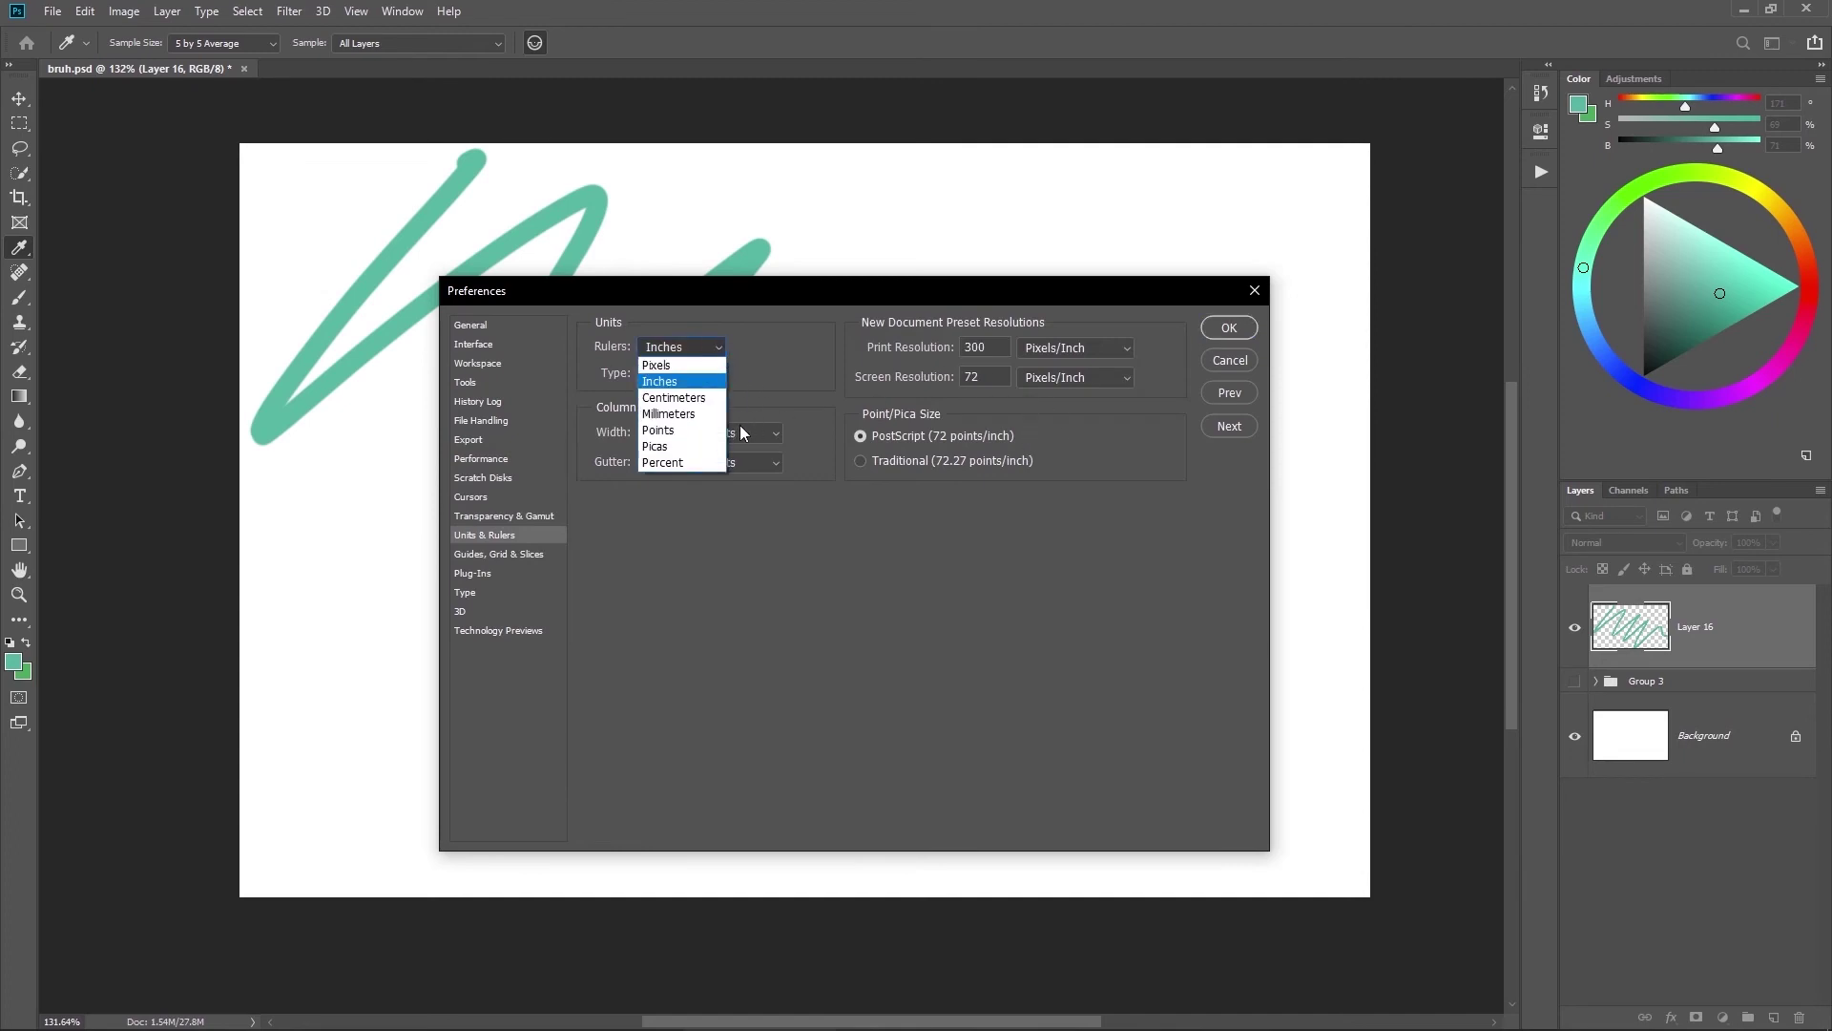
left_click(763, 324)
left_click(716, 377)
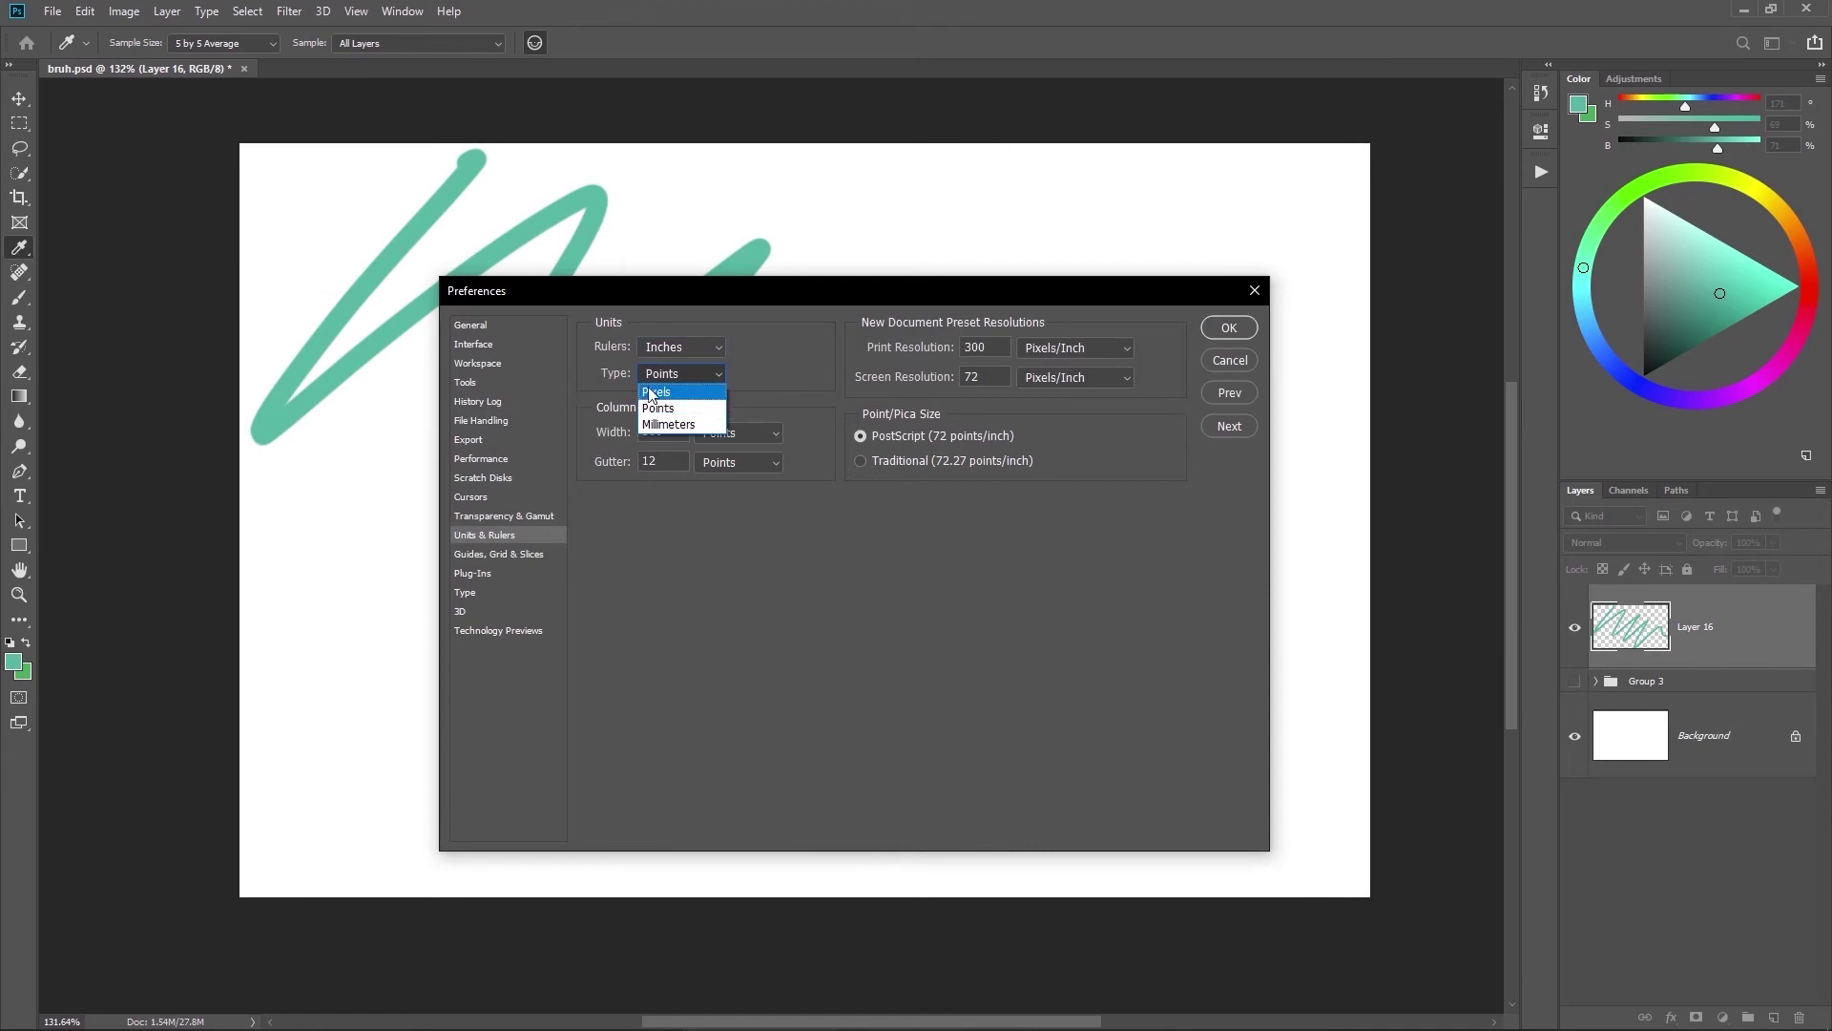
left_click(830, 303)
left_click(477, 572)
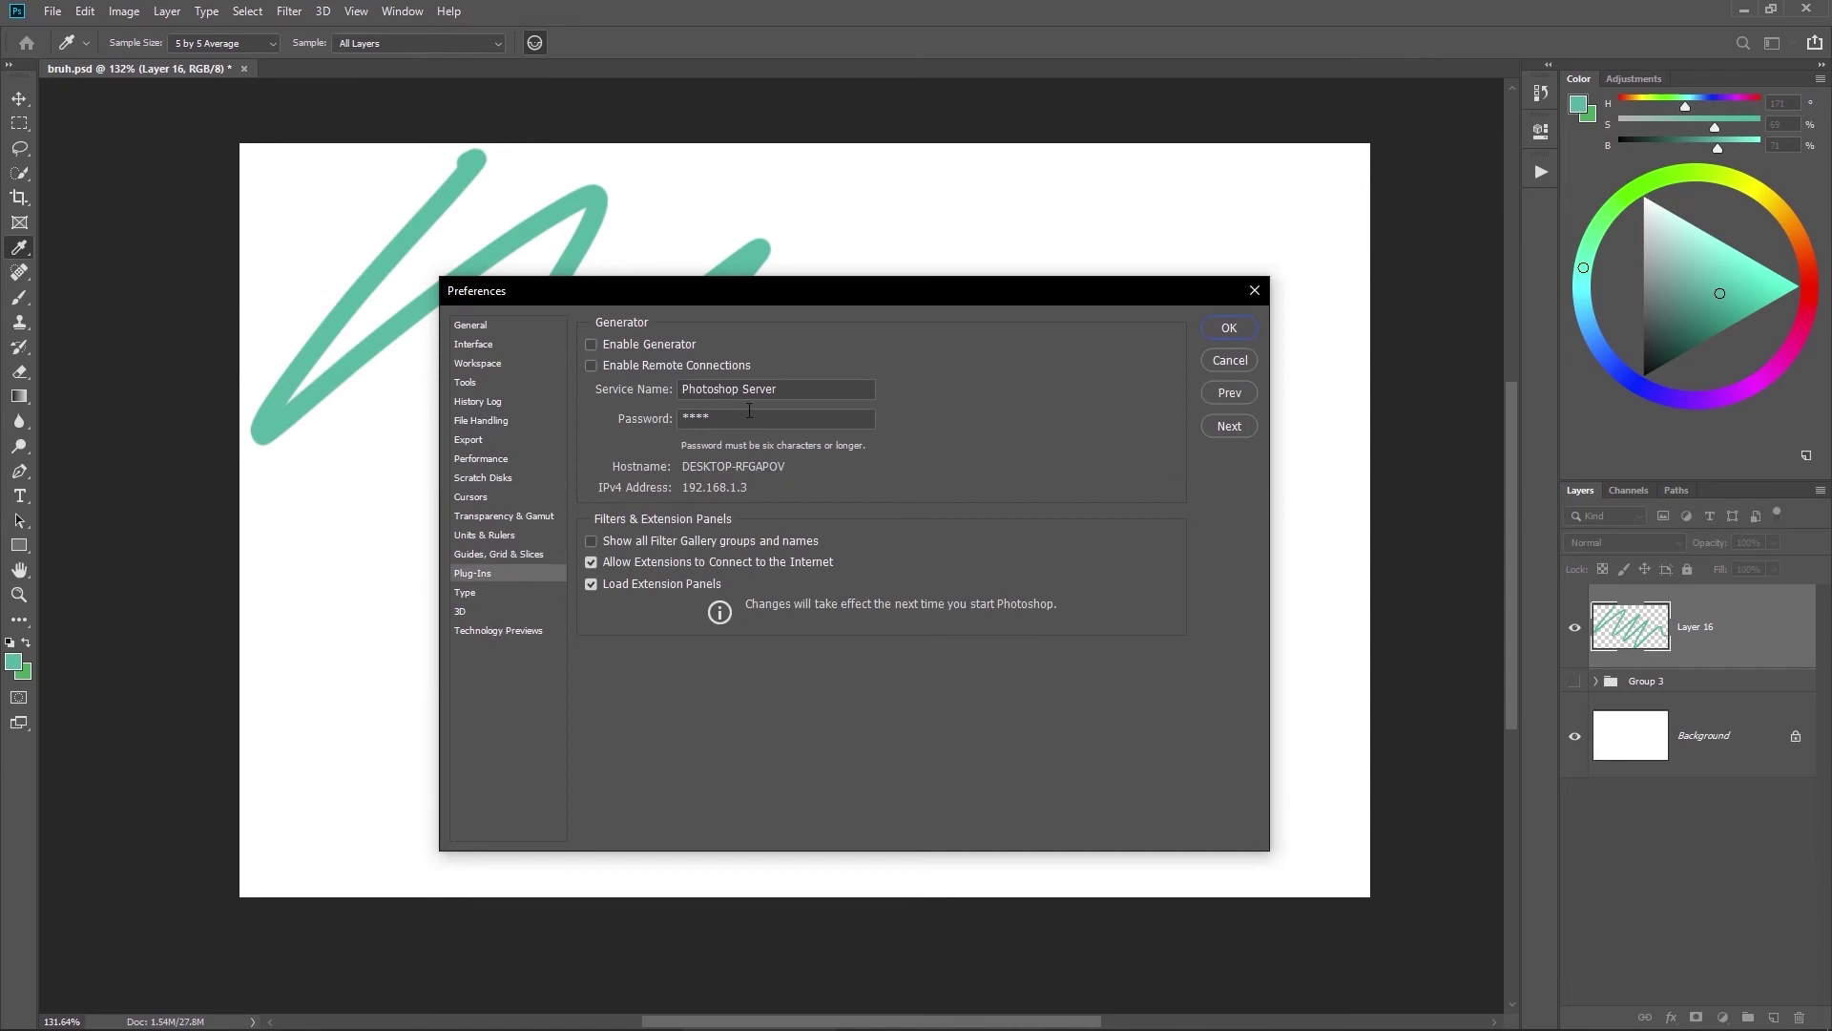
left_click(1229, 328)
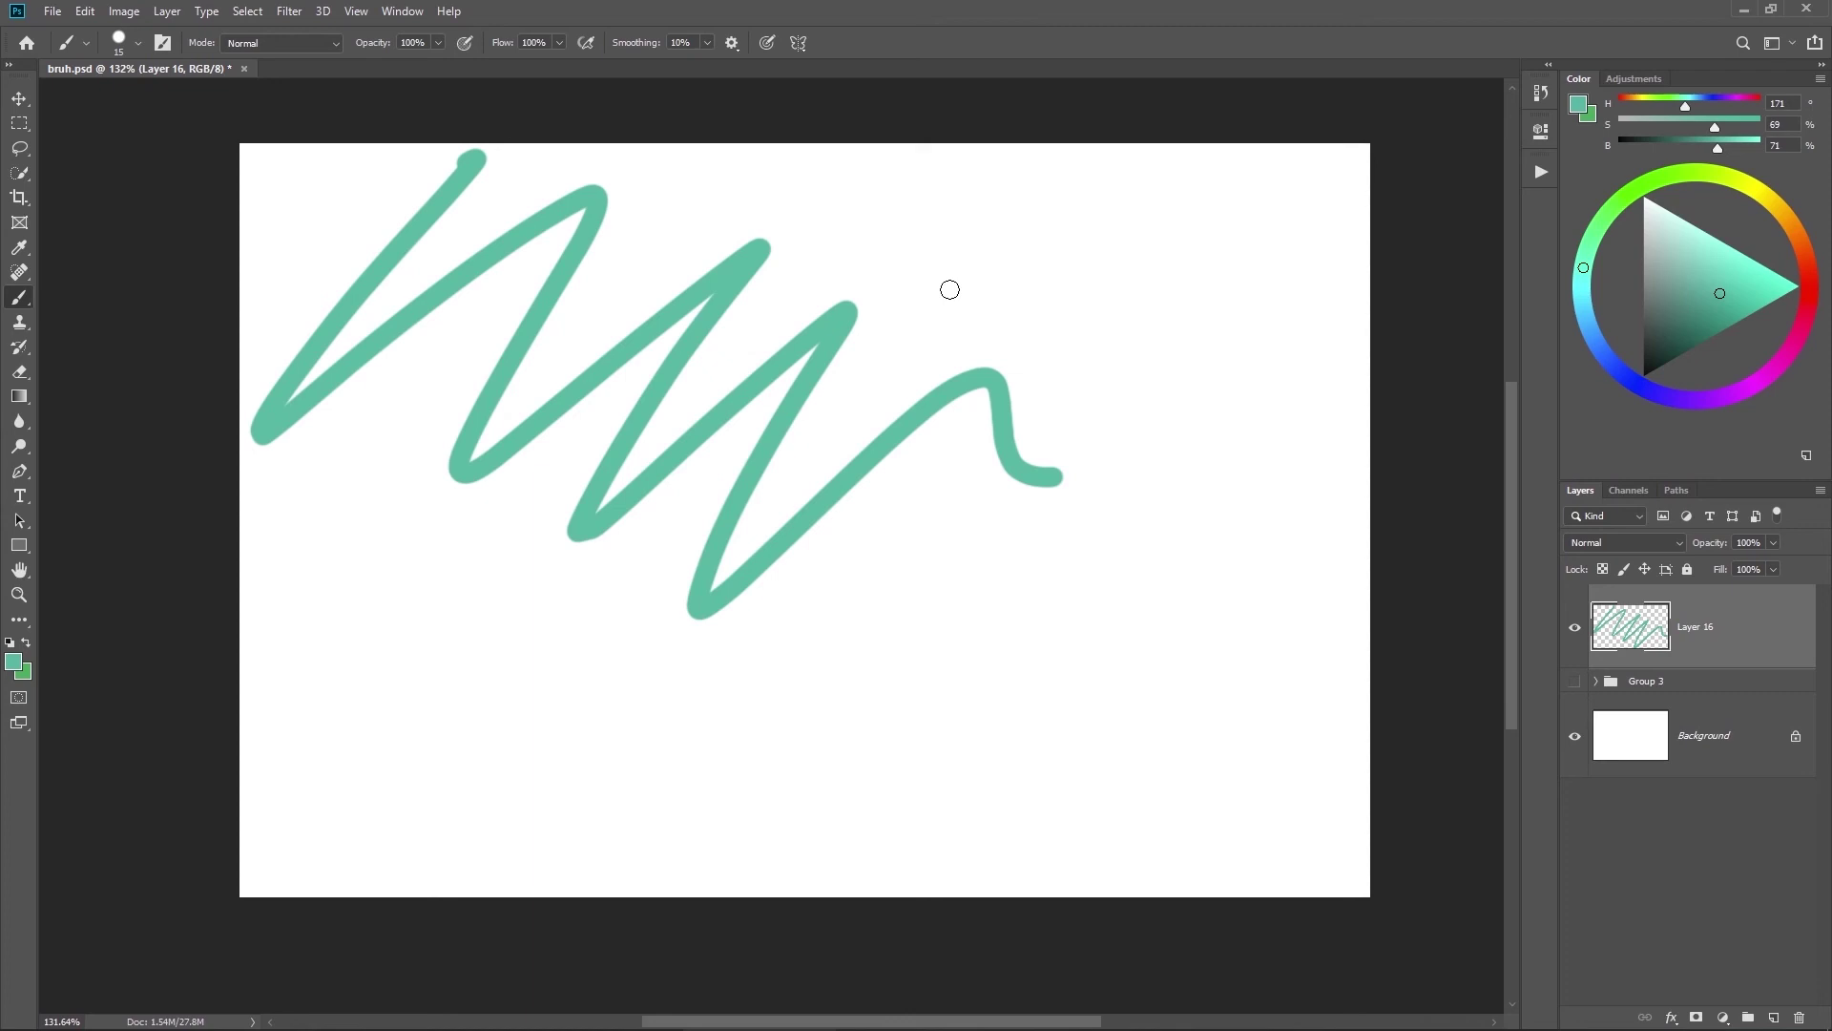
Step: Enlarge the brush to 30 px and paint two dots side by side above the end of the zigzag
key("bracketright")
left_click(1028, 242)
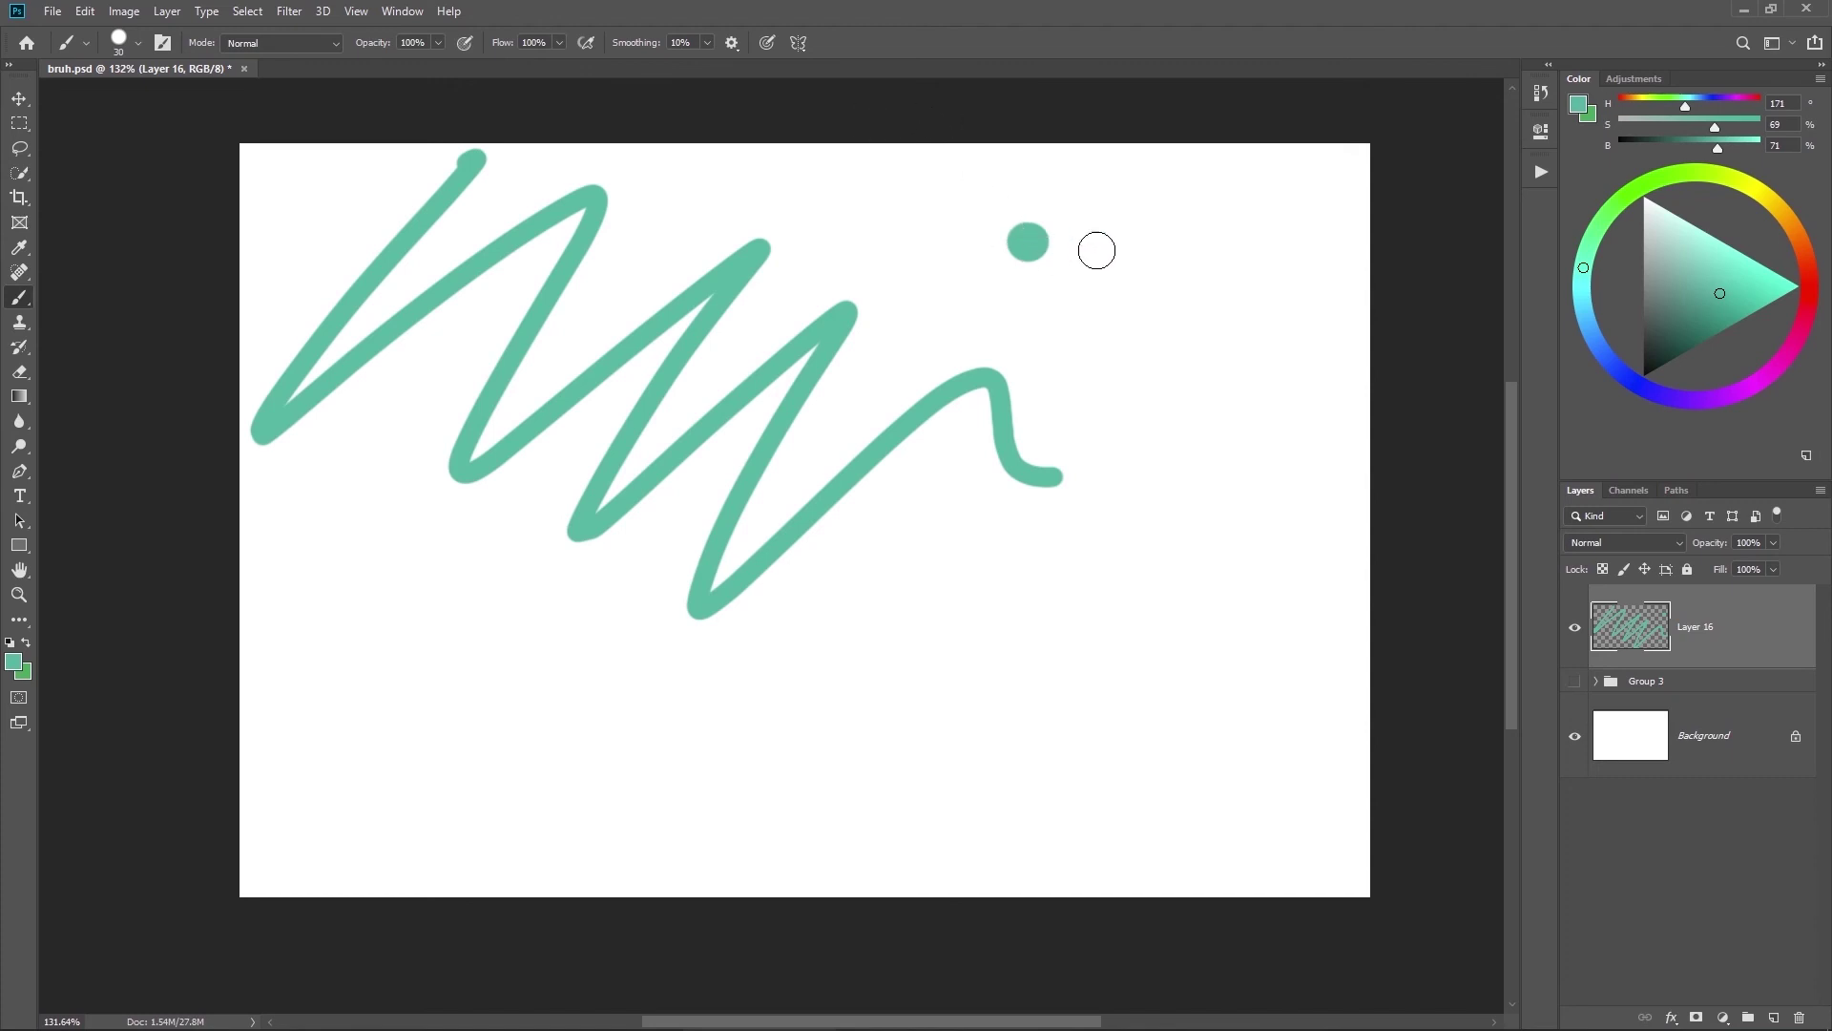
left_click(1097, 238)
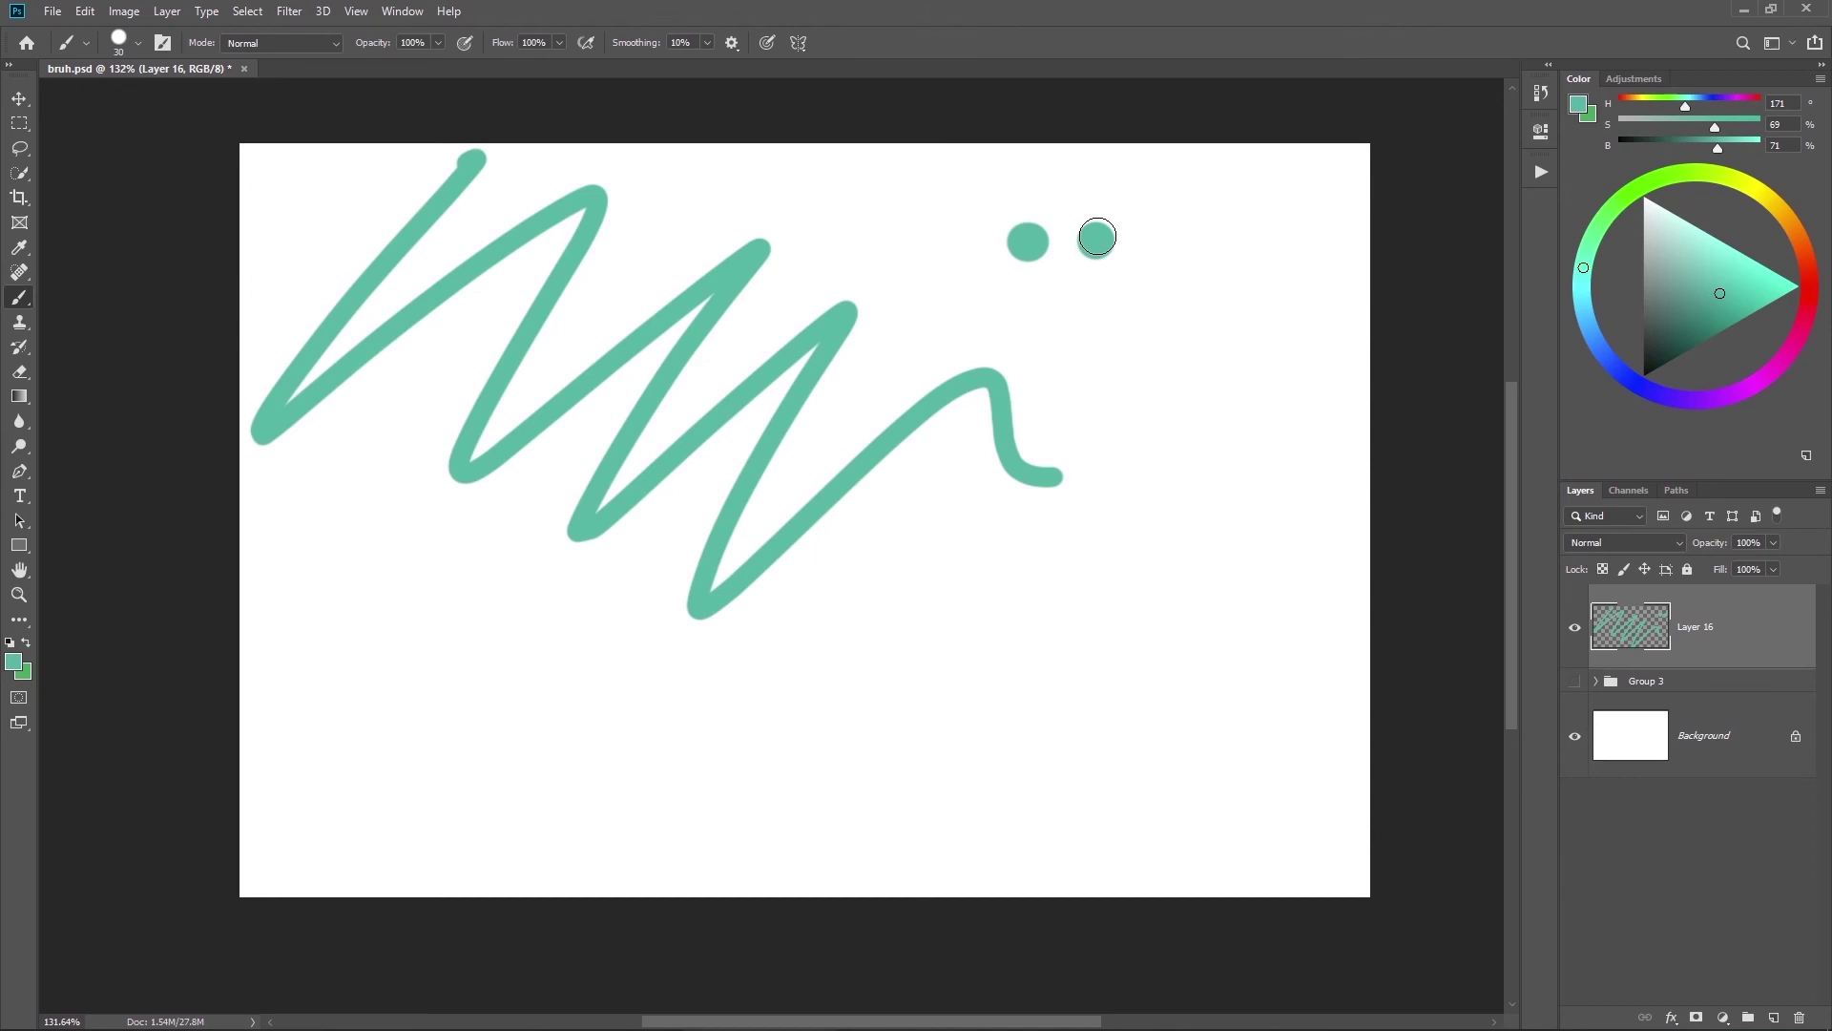
Step: Open a second window for bruh.psd
left_click(404, 13)
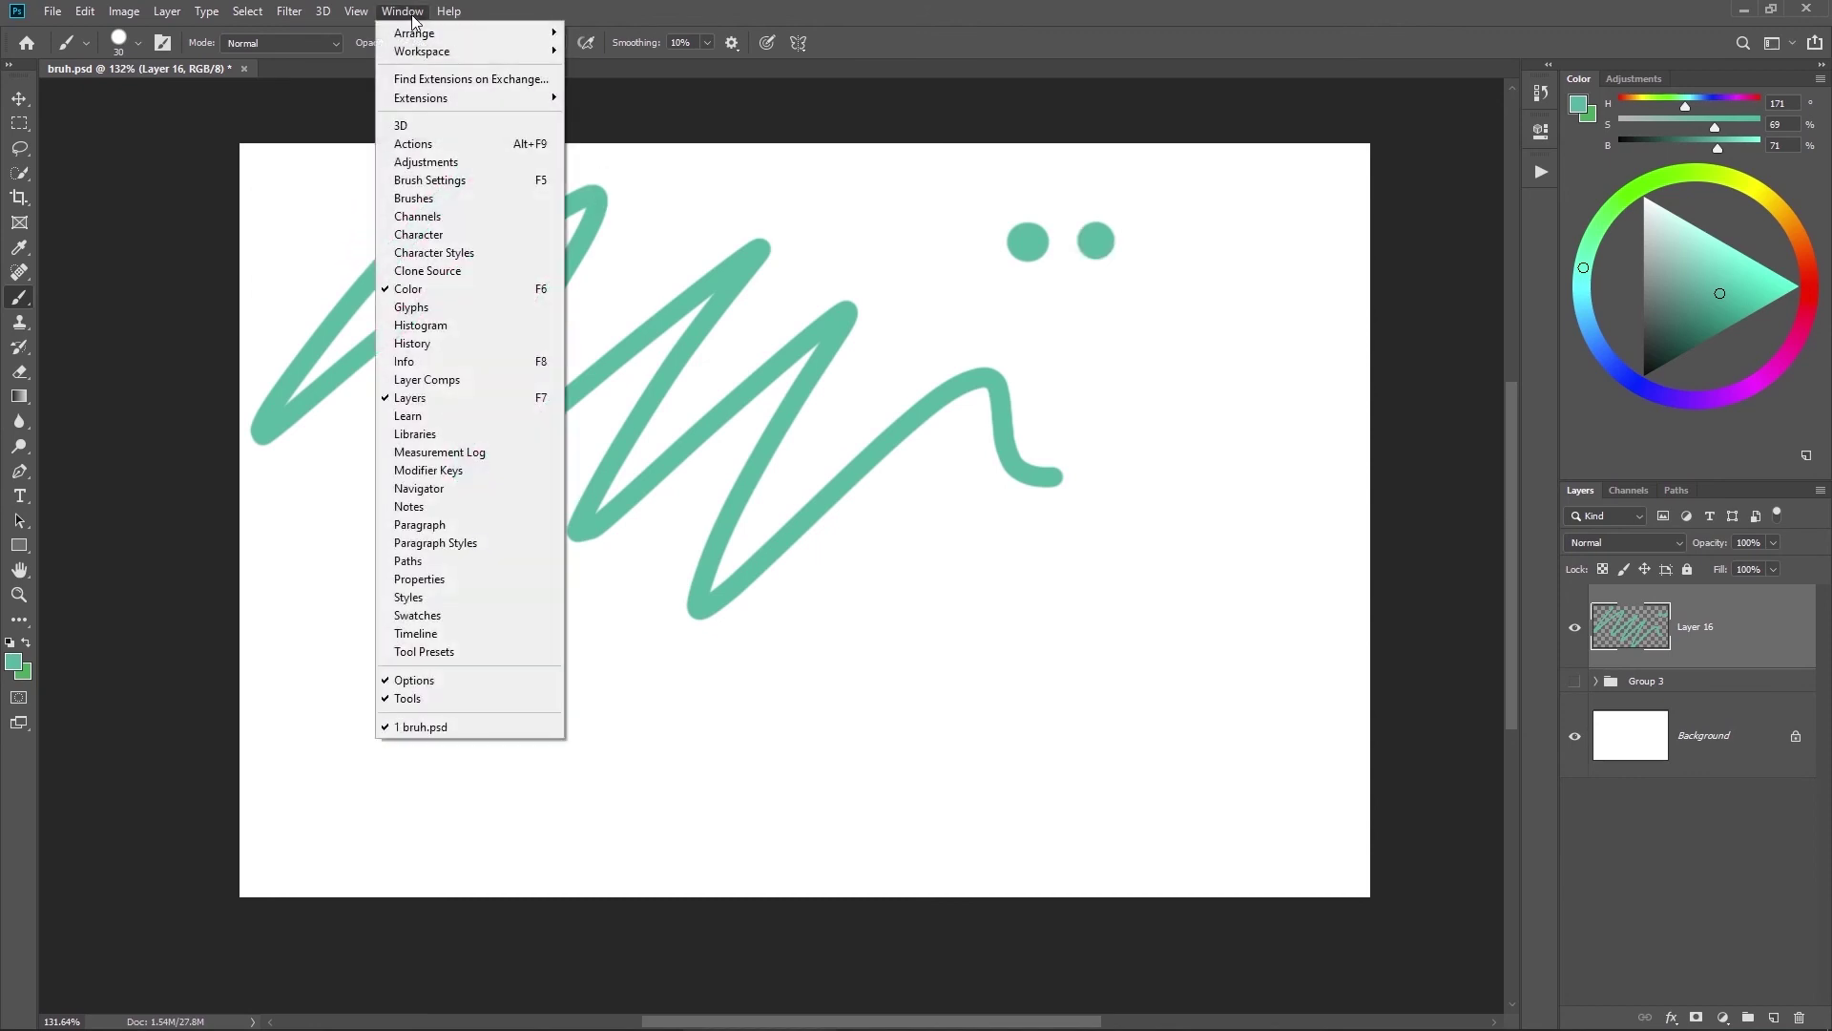
mouse_move(417, 39)
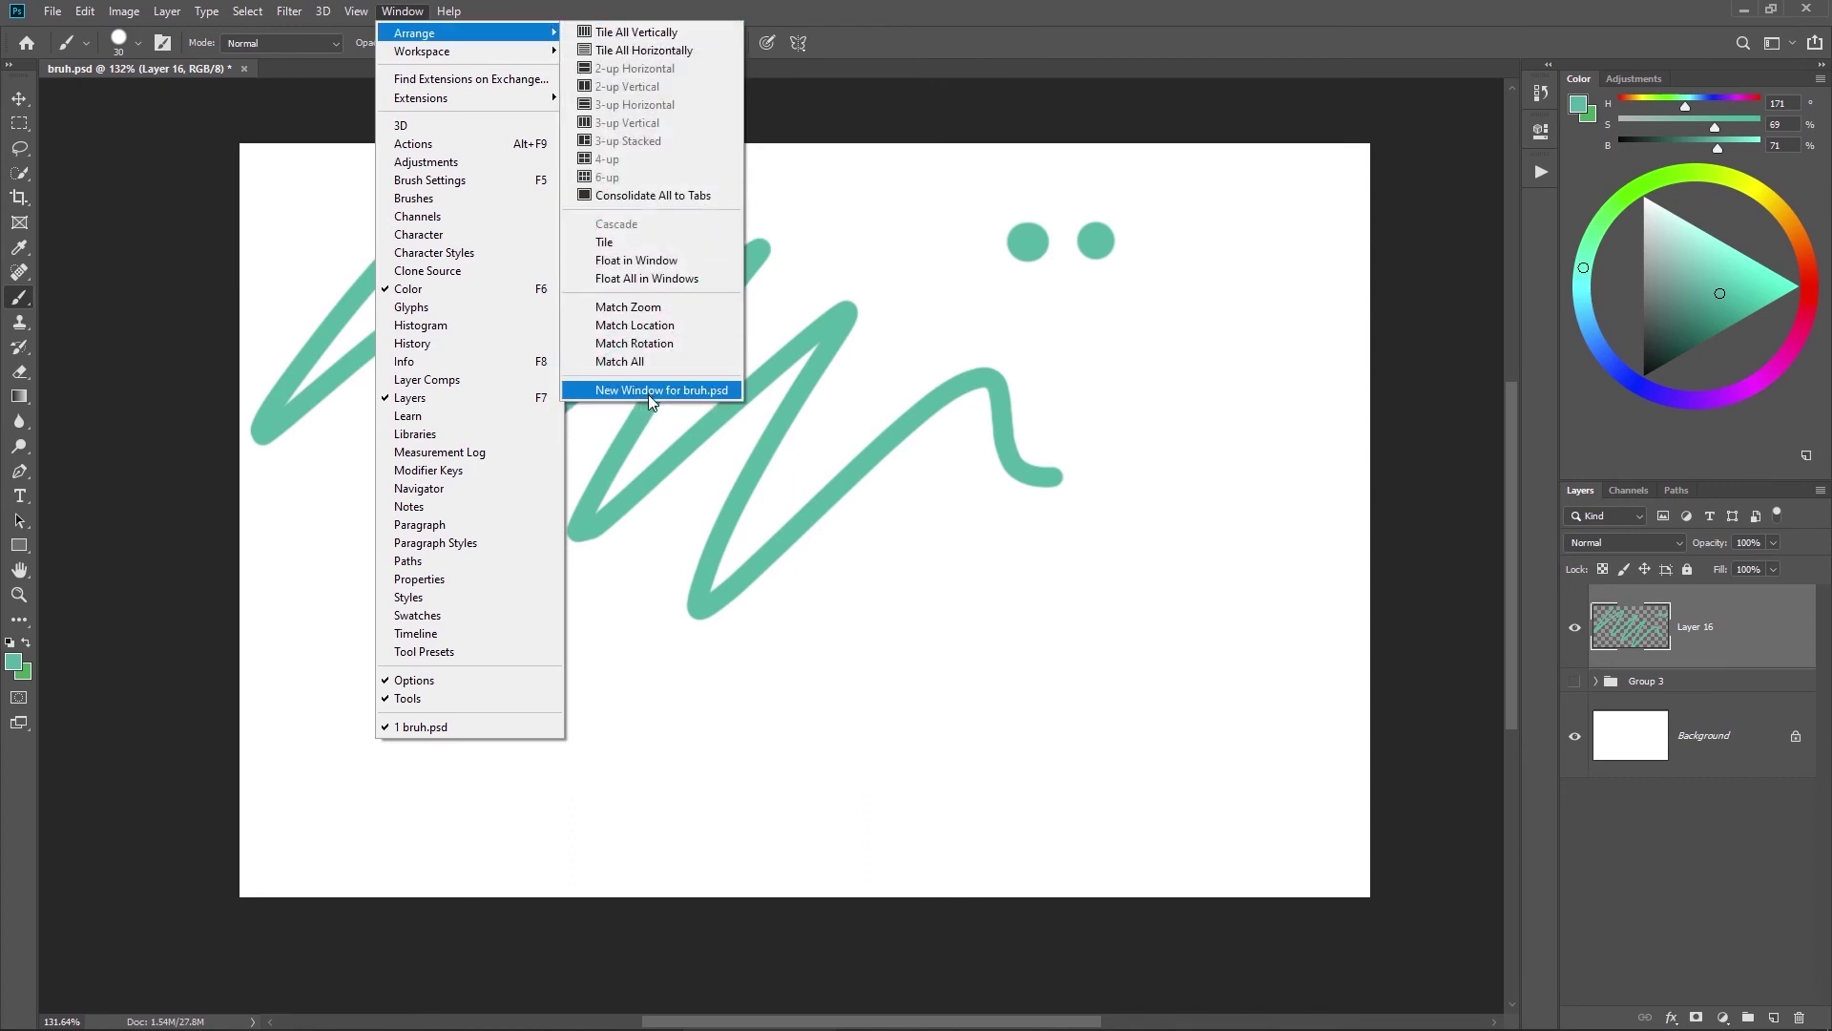
left_click(653, 391)
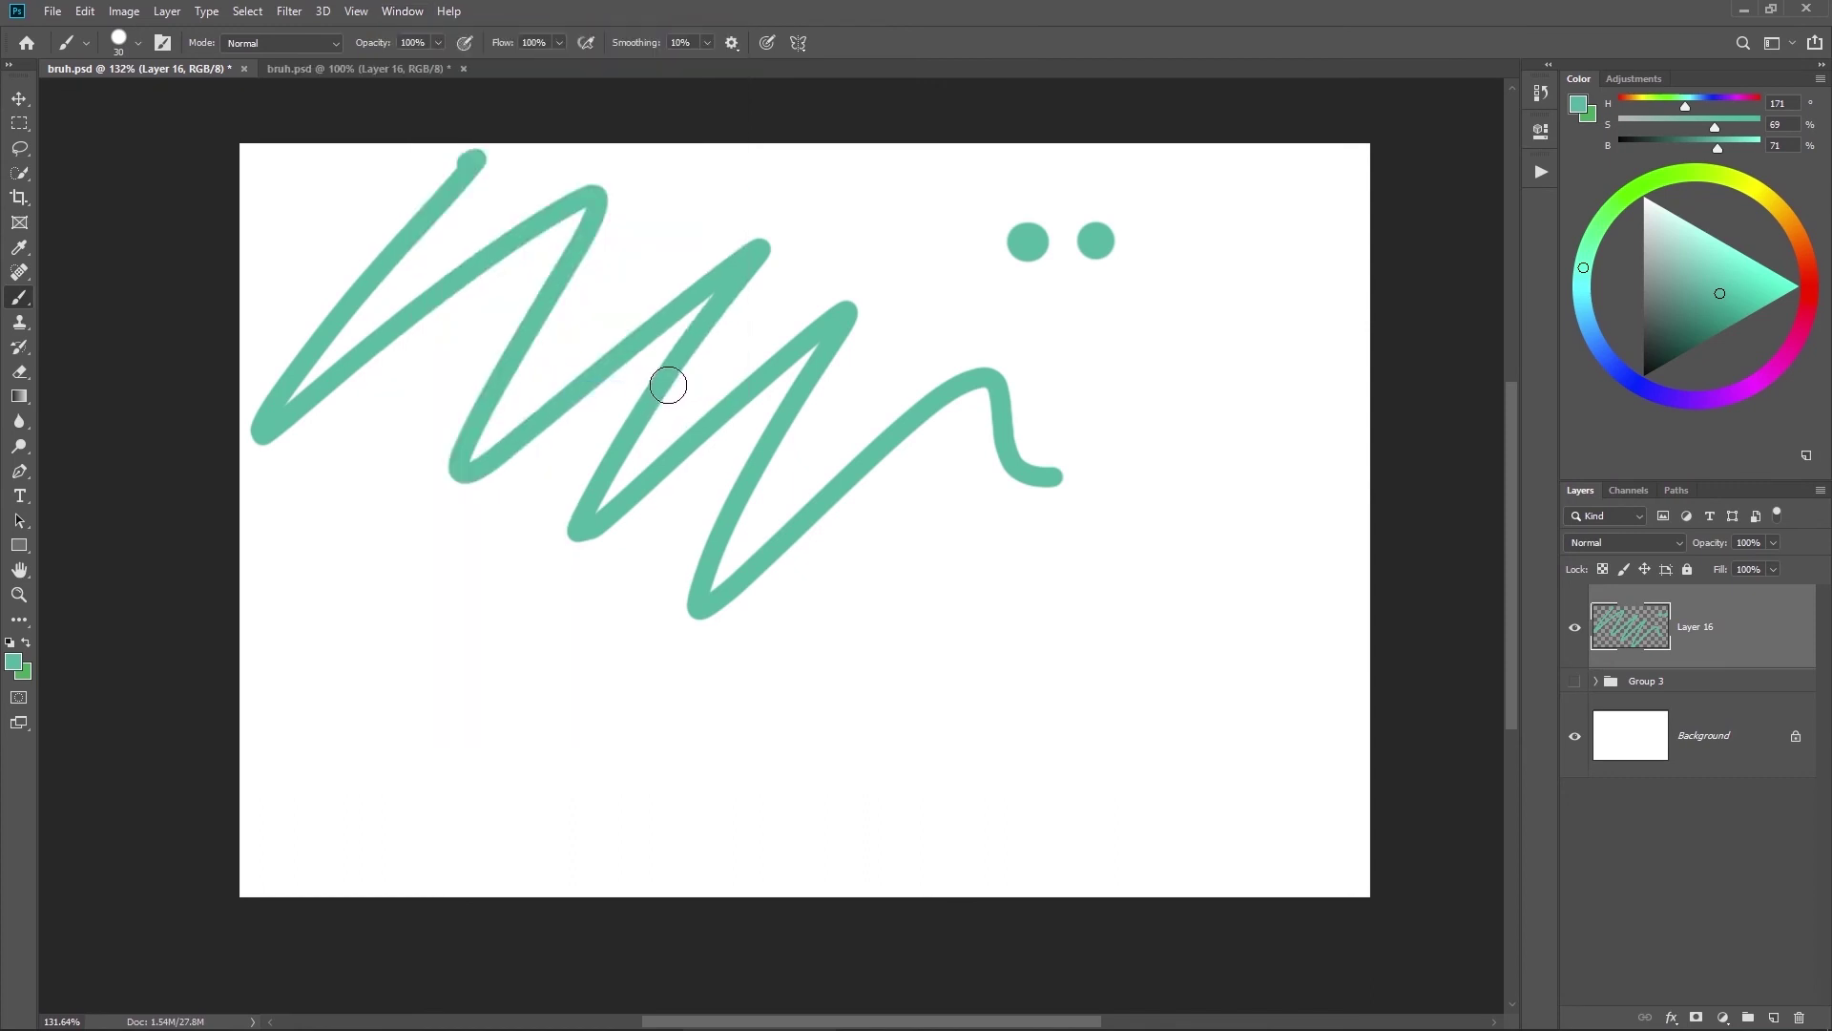
Step: Compare the two bruh.psd views and set the second one to 118% zoom
left_click(327, 70)
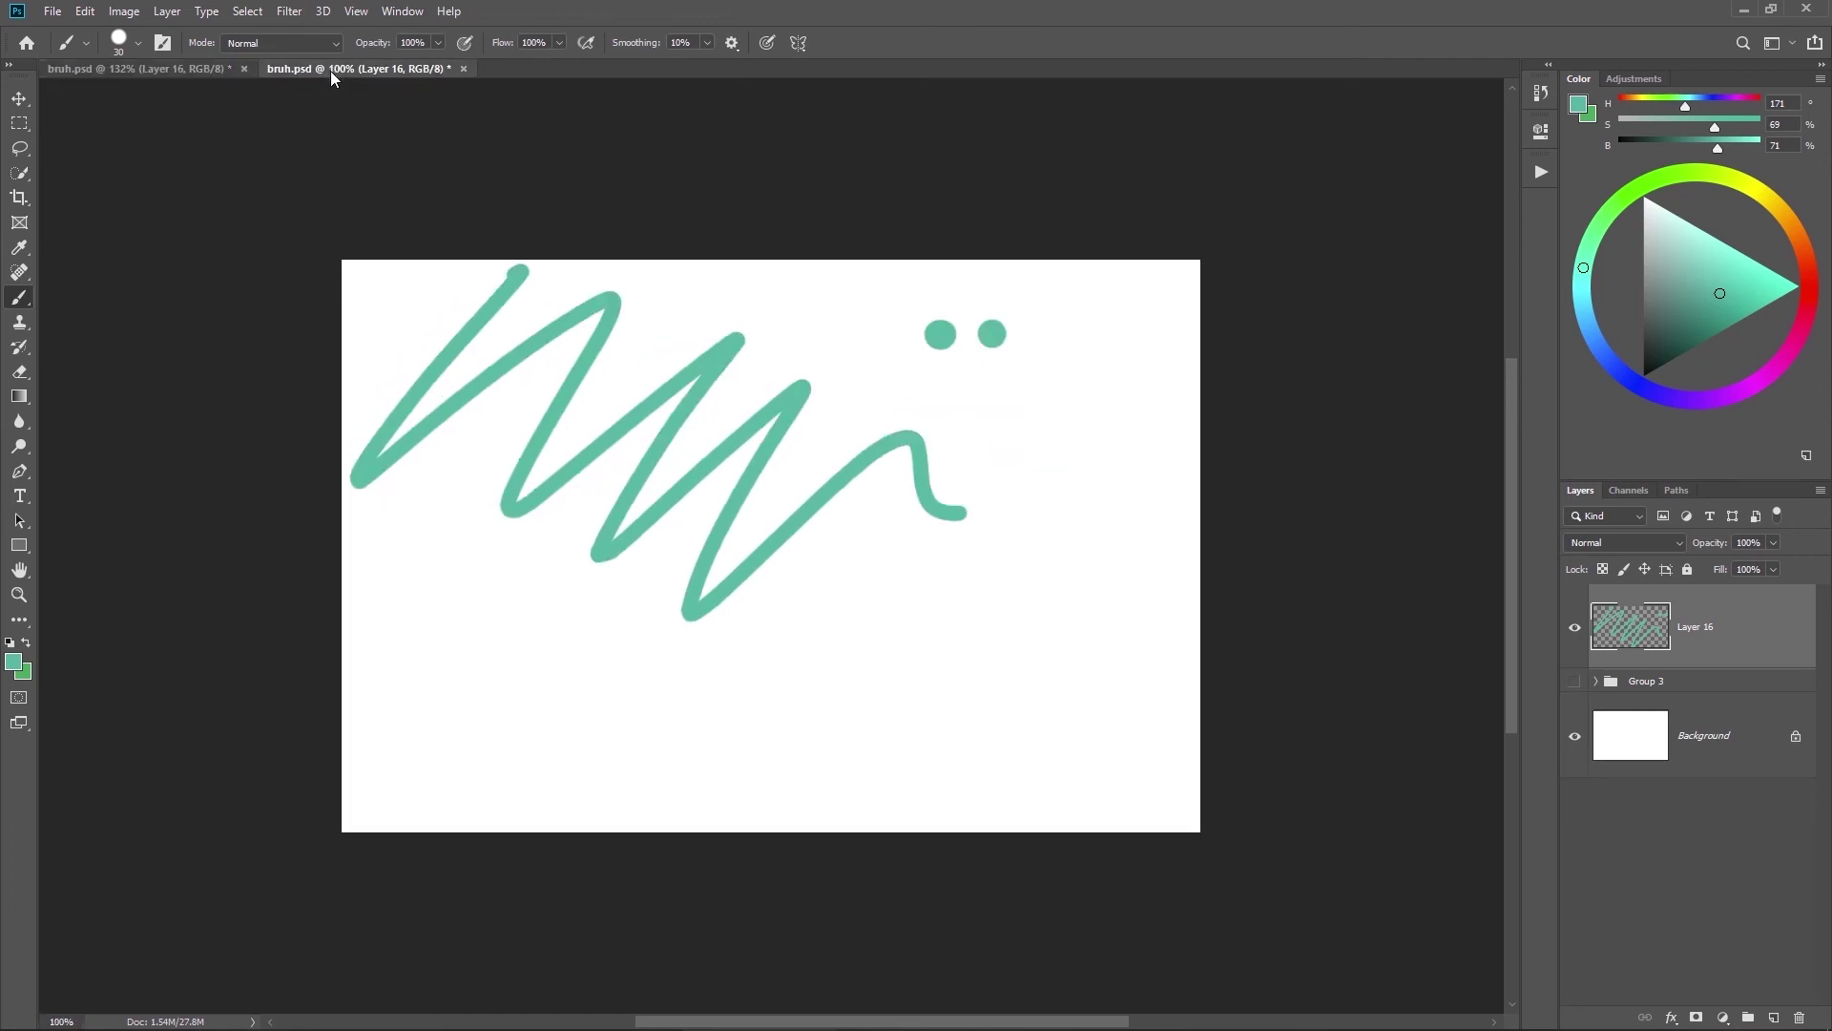
left_click(230, 70)
left_click(311, 69)
key("ctrl+0")
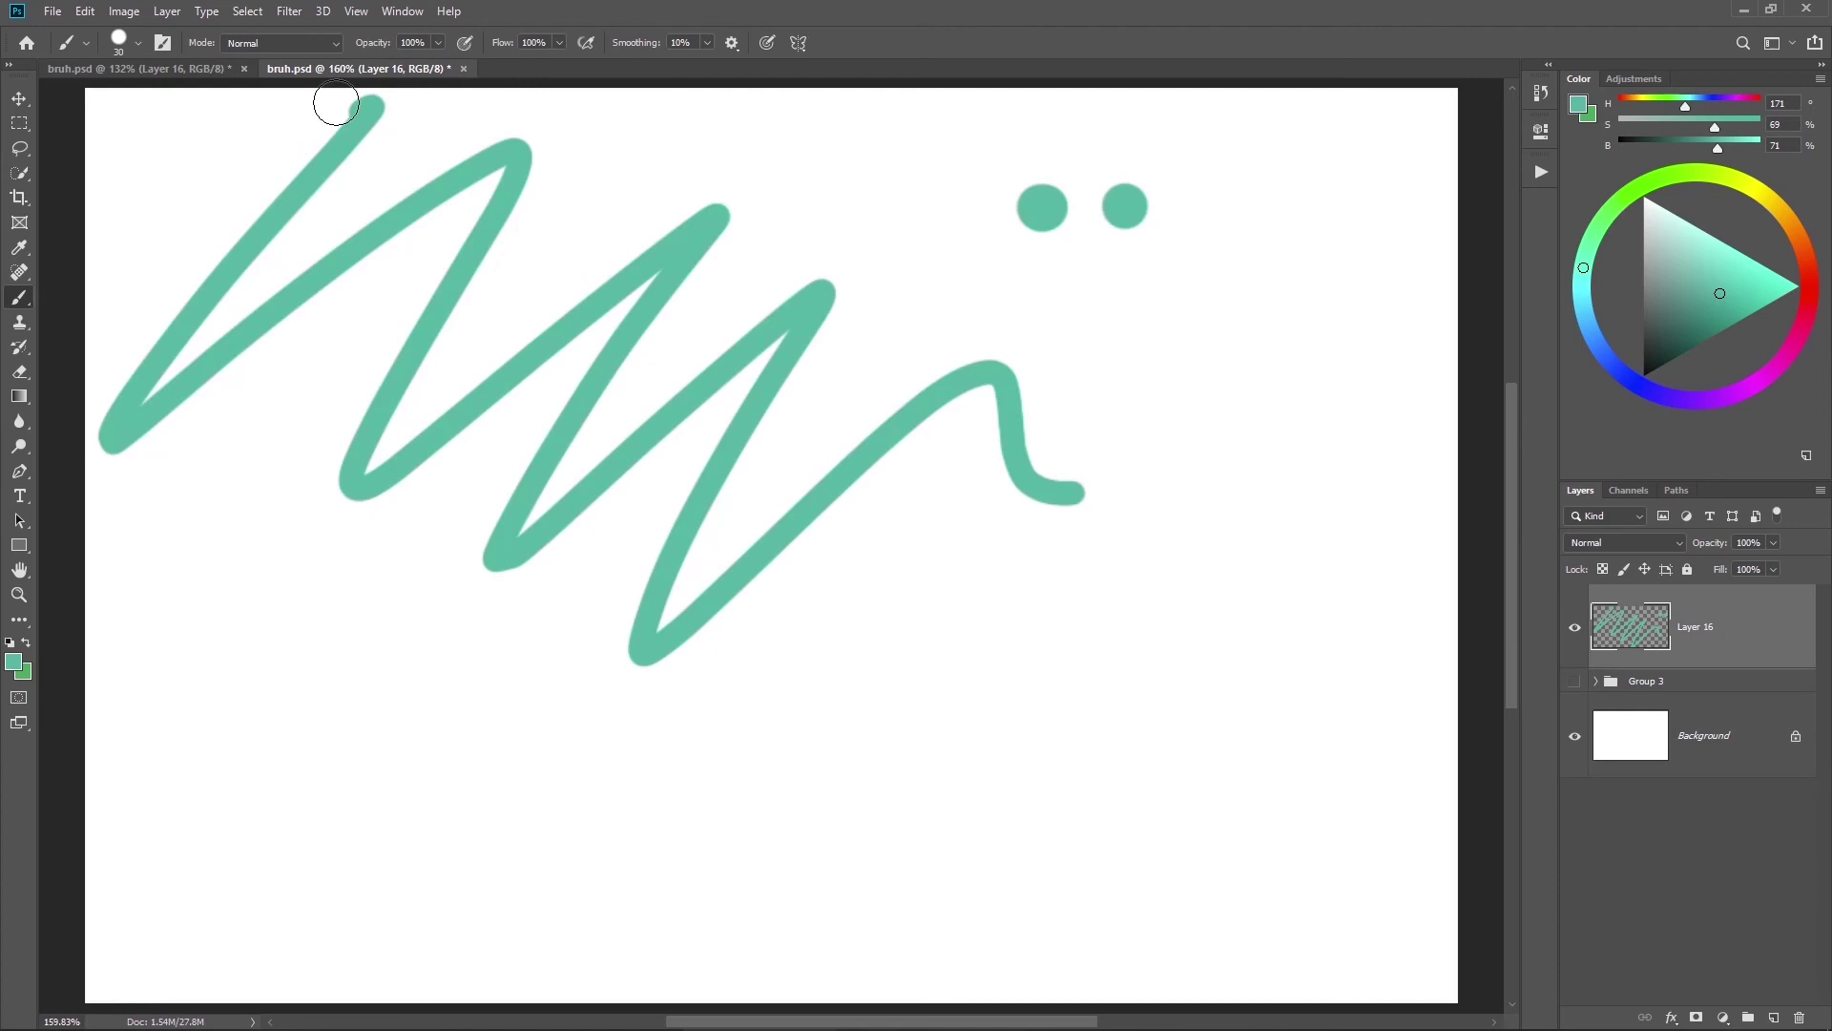
scroll(821, 439, "down", 3)
left_click(213, 75)
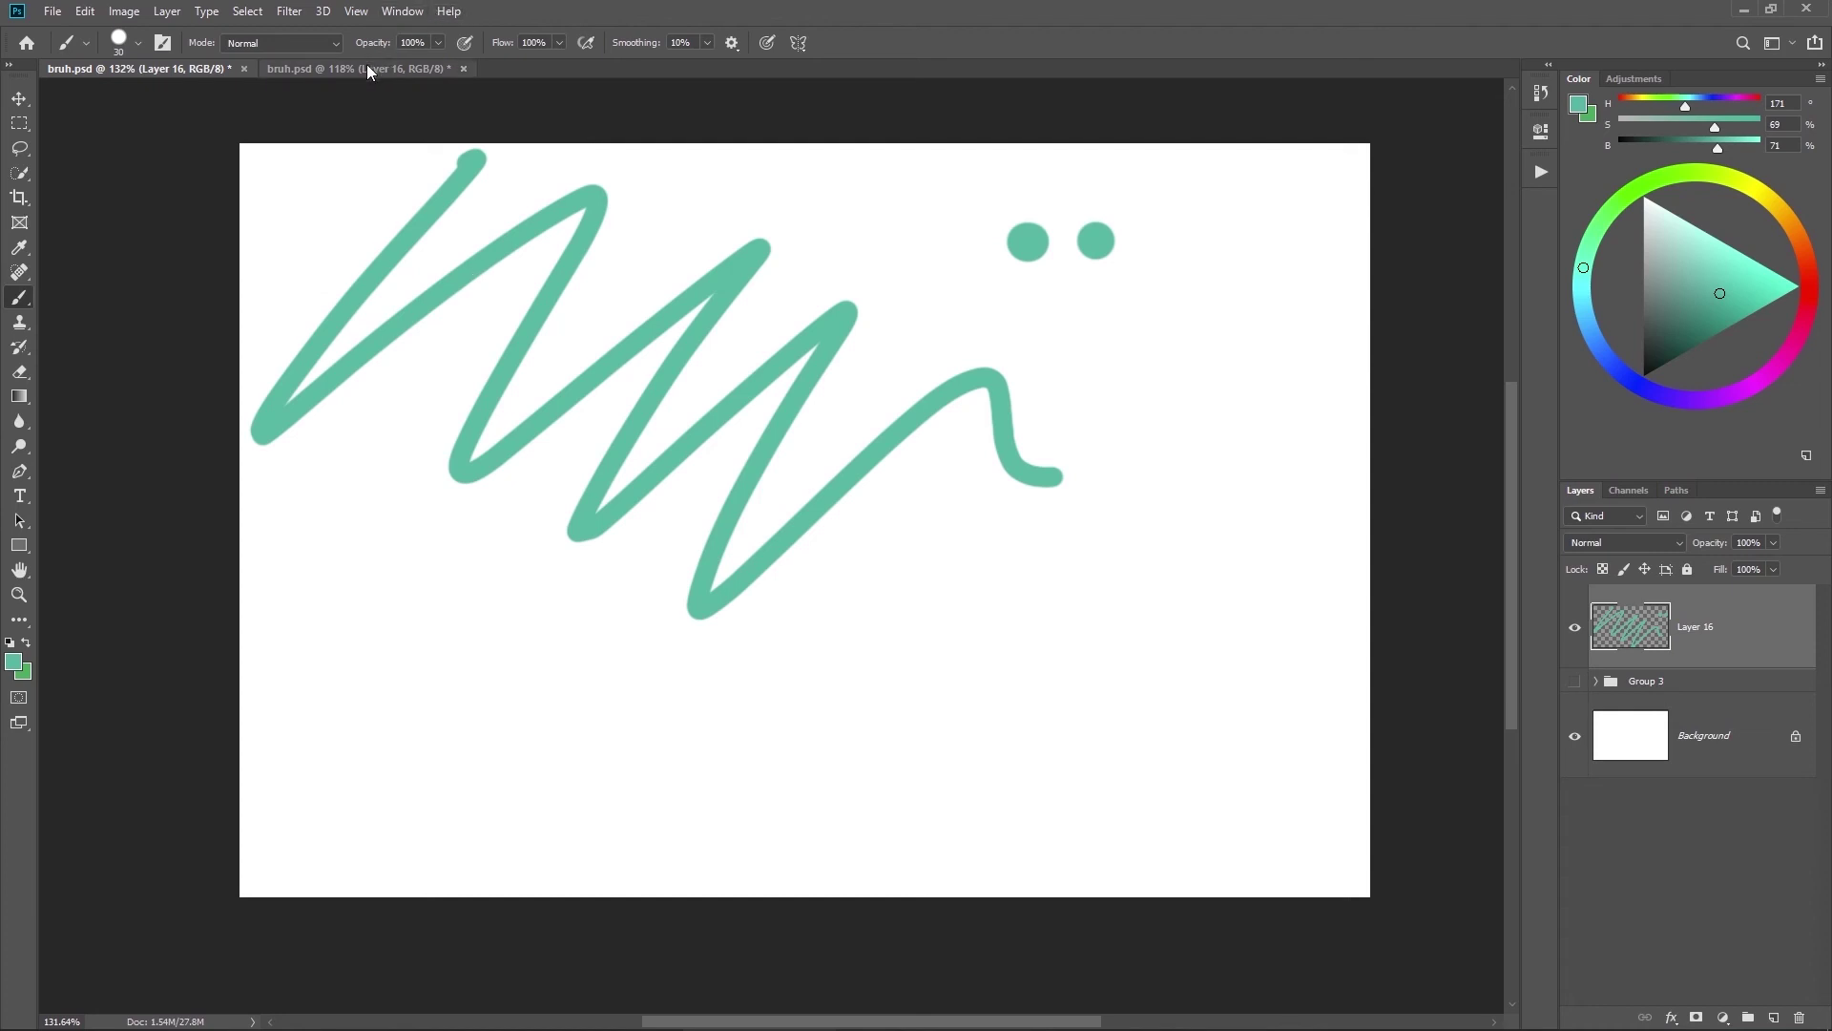
Step: Detach the second bruh.psd view into a small floating window and place the original canvas beside it at 94.4% zoom
left_click_drag(367, 67, 387, 172)
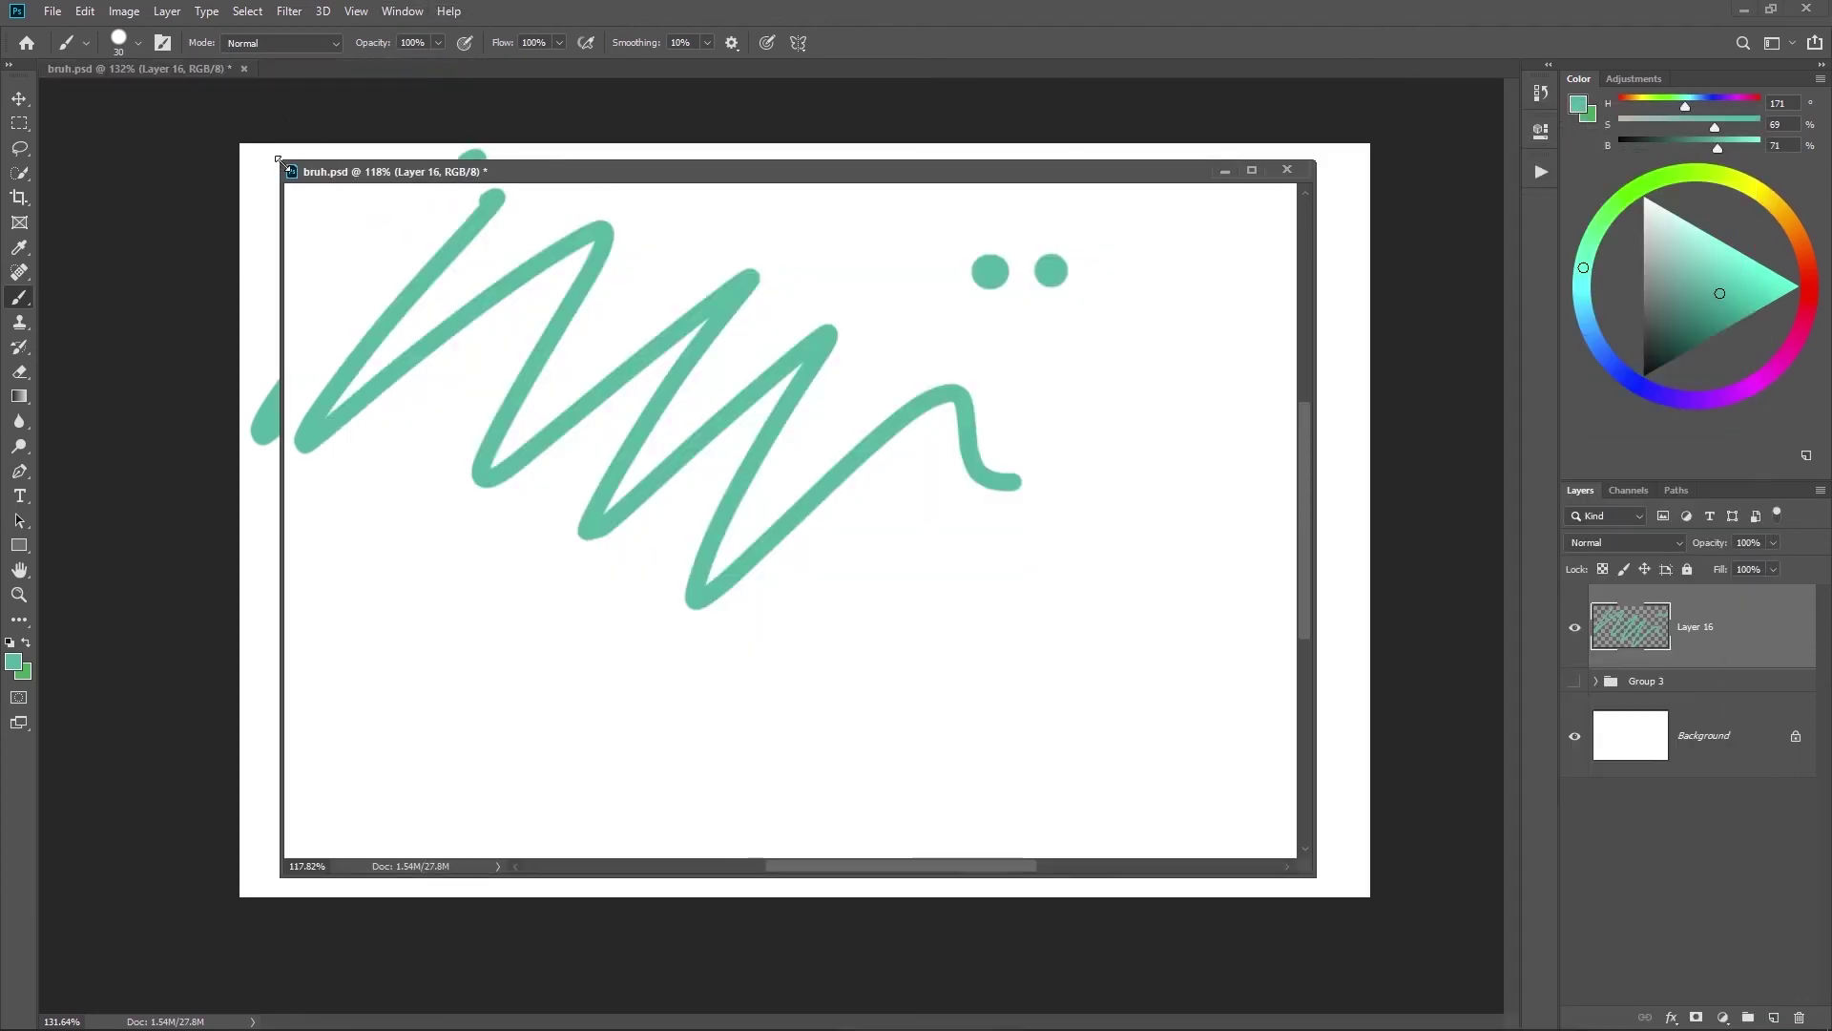
left_click_drag(277, 159, 103, 100)
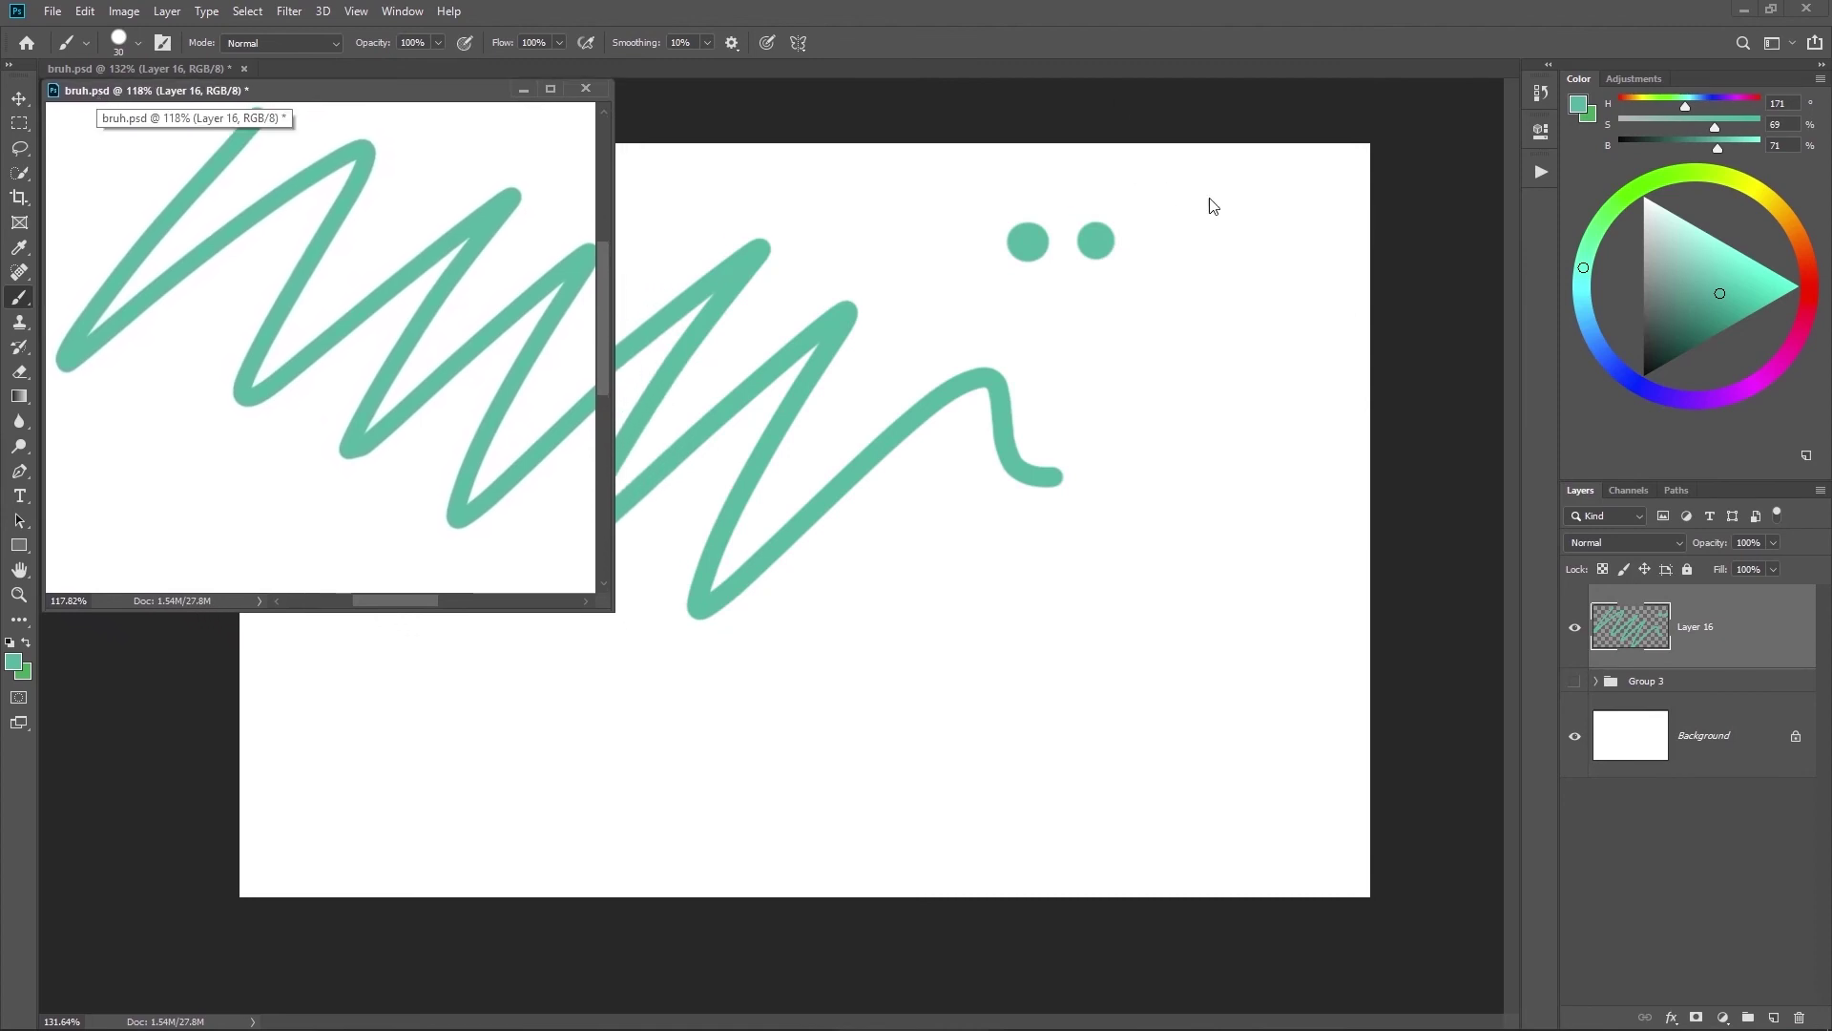
left_click(937, 342)
left_click_drag(947, 326, 1157, 326)
left_click_drag(1156, 325, 1077, 307)
left_click_drag(1077, 306, 1094, 380)
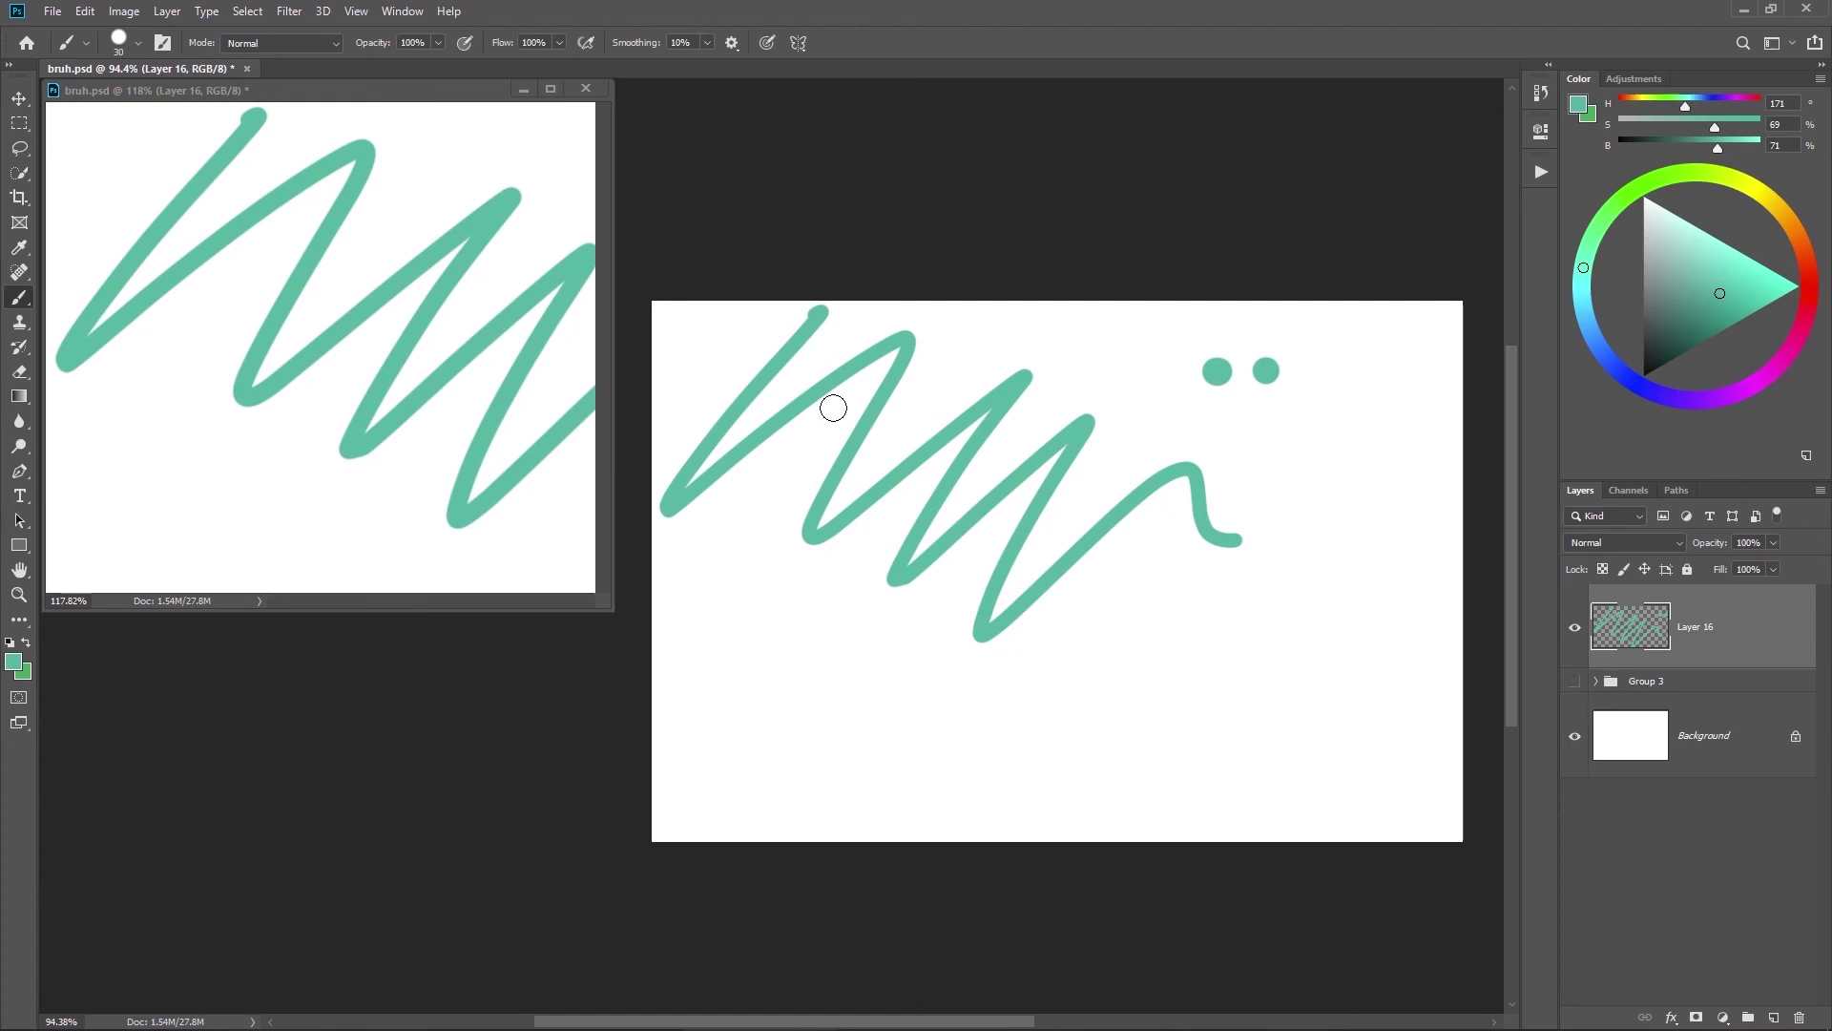
left_click(611, 375)
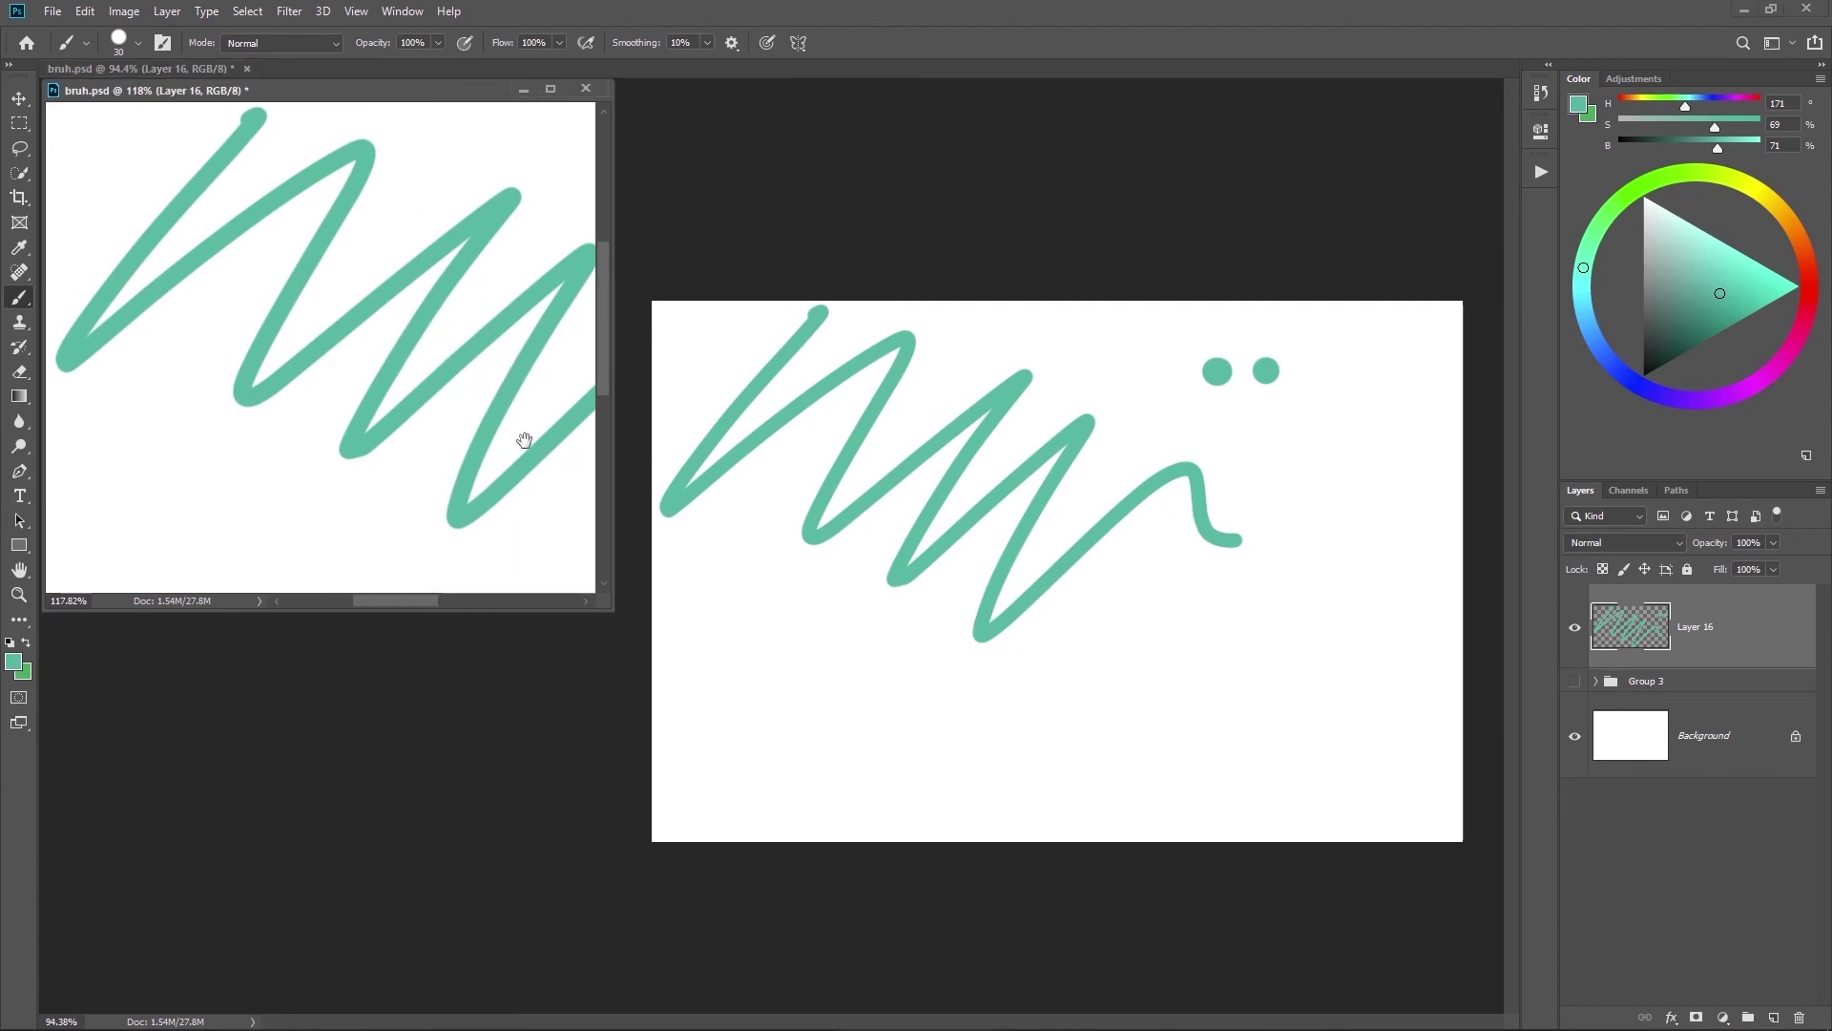
Step: Zoom the floating bruh.psd view to 55.7% so the whole canvas fits, and return to the main document view
left_click_drag(462, 350, 370, 334)
left_click_drag(420, 324, 378, 318)
mouse_move(411, 322)
left_mouse_down()
mouse_move(401, 341)
mouse_move(401, 294)
left_mouse_up()
left_click(910, 385)
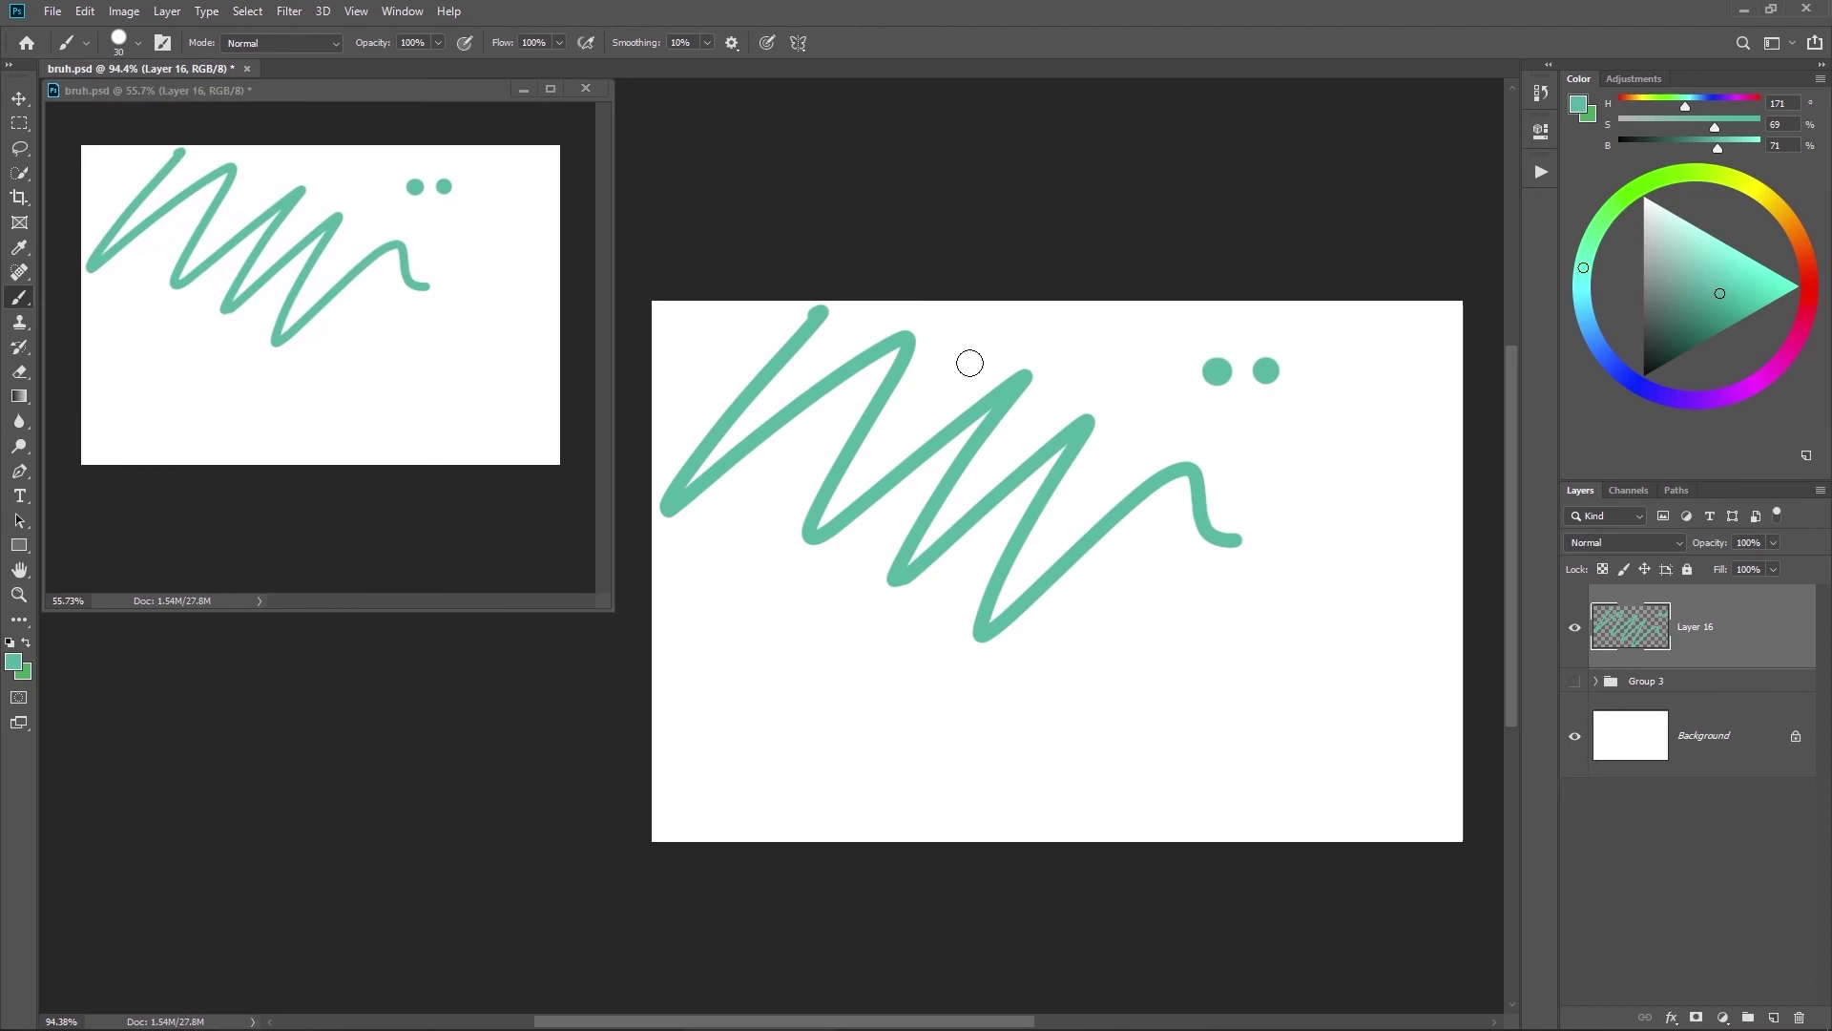
Step: Reduce the brush to 7 px and paint a few small strokes below the zigzag's tail in the main view
key("bracketleft")
left_click_drag(1207, 594, 1191, 612)
left_click_drag(1224, 588, 1209, 601)
mouse_move(1236, 609)
left_mouse_down()
mouse_move(1114, 491)
mouse_move(1270, 416)
left_mouse_up()
mouse_move(1021, 637)
left_mouse_down()
mouse_move(1194, 534)
mouse_move(1084, 655)
mouse_move(1374, 587)
left_mouse_up()
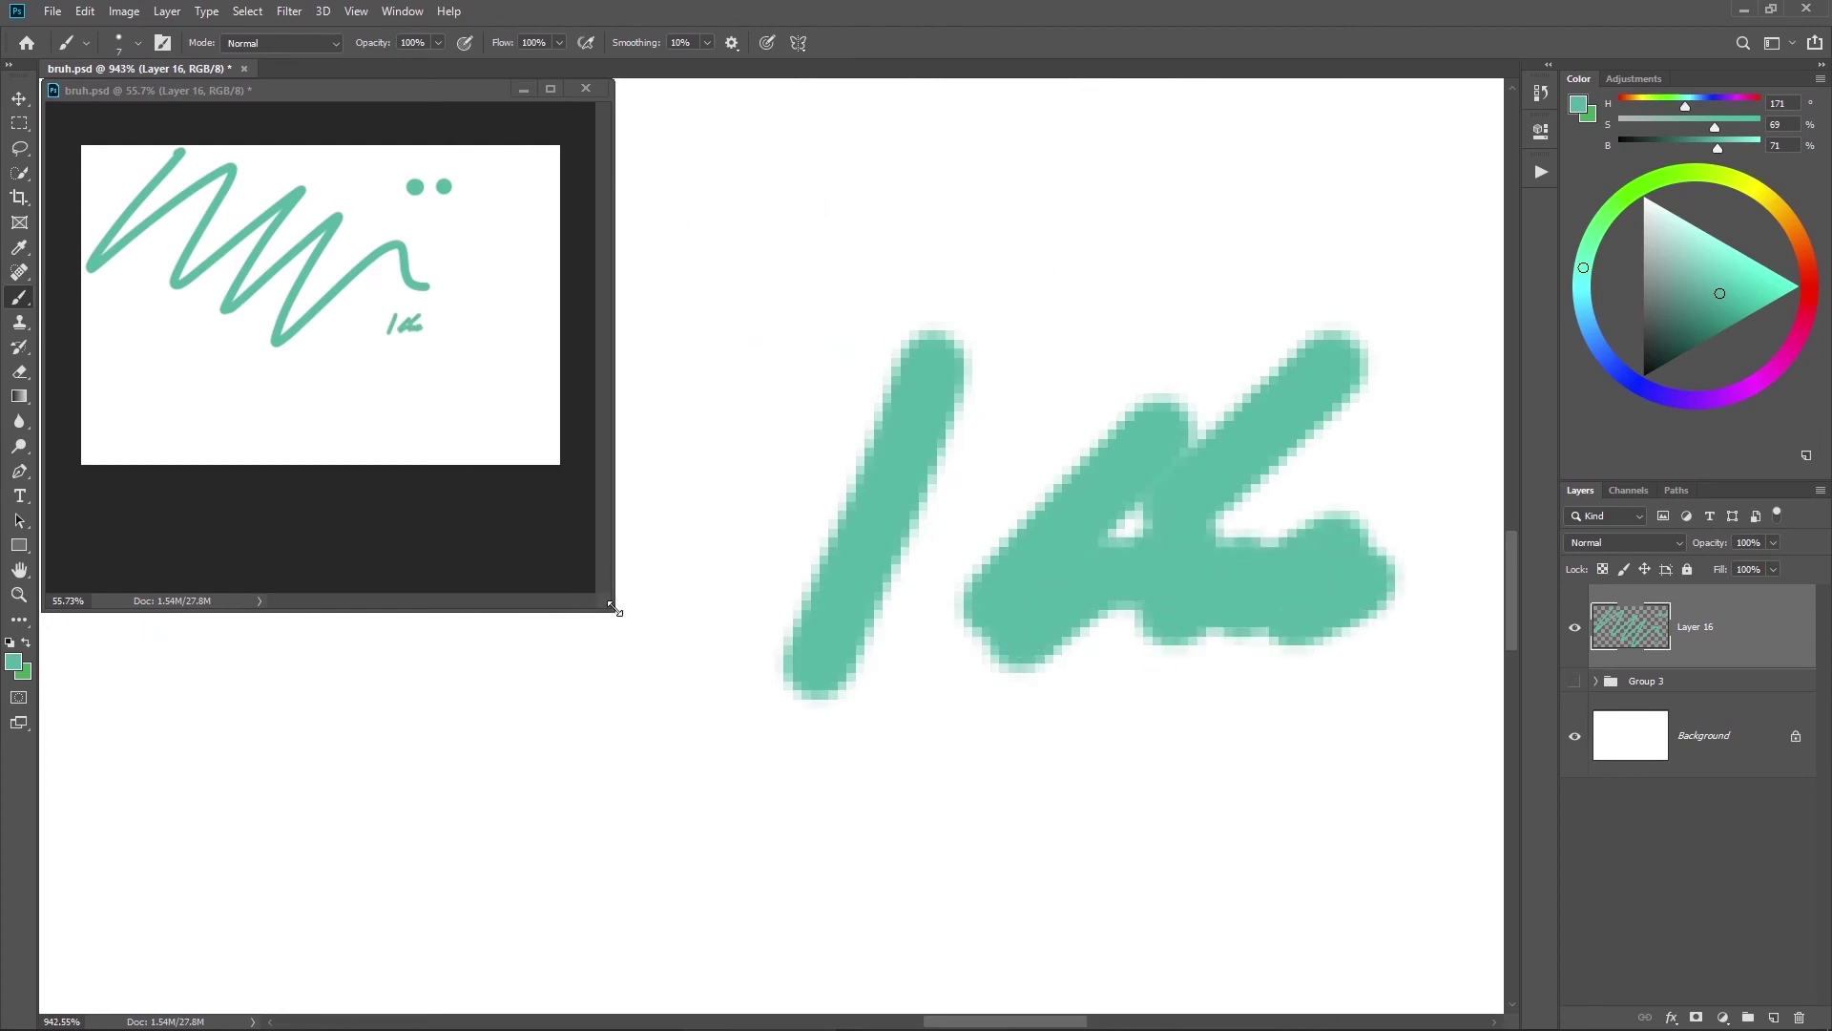
Step: Shrink the floating window to fit around its canvas and add more small strokes beside the existing ones in the main view
mouse_move(615, 608)
left_mouse_down()
mouse_move(534, 402)
mouse_move(557, 465)
left_mouse_up()
left_click_drag(805, 380, 788, 469)
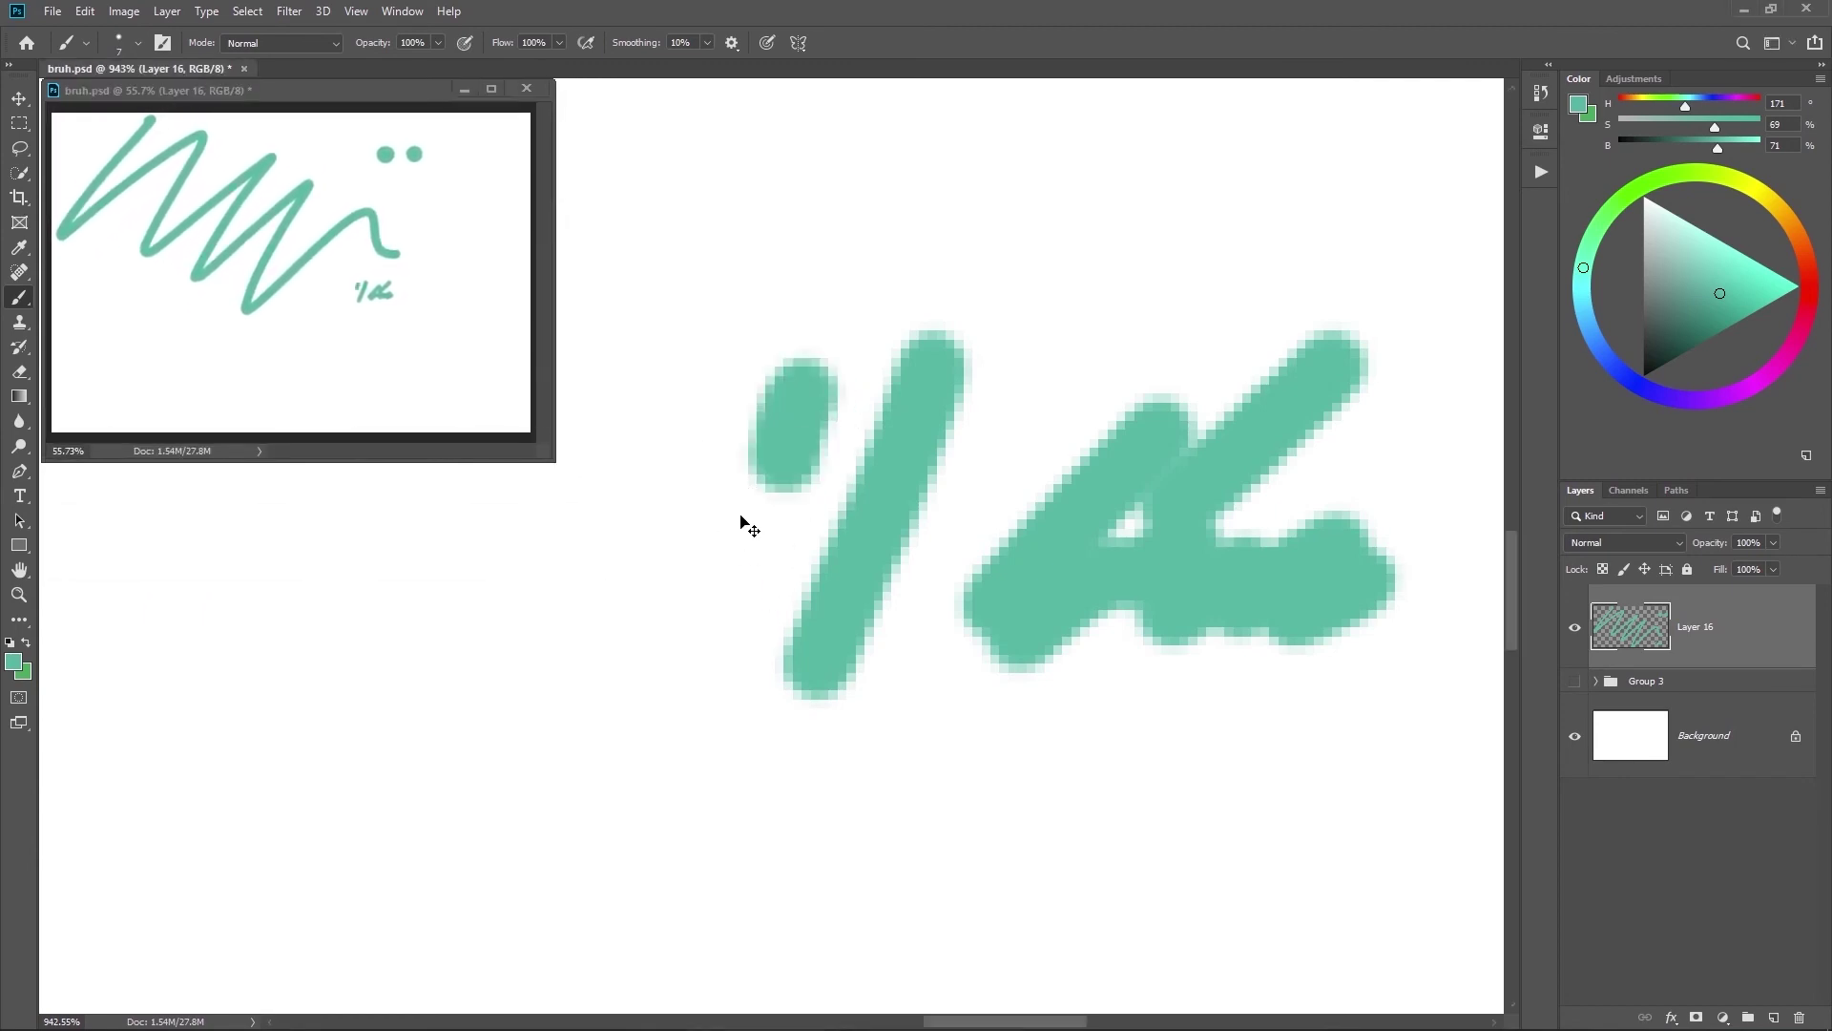
key("ctrl+0")
left_click_drag(1055, 449, 983, 482)
left_click_drag(983, 483, 1151, 532)
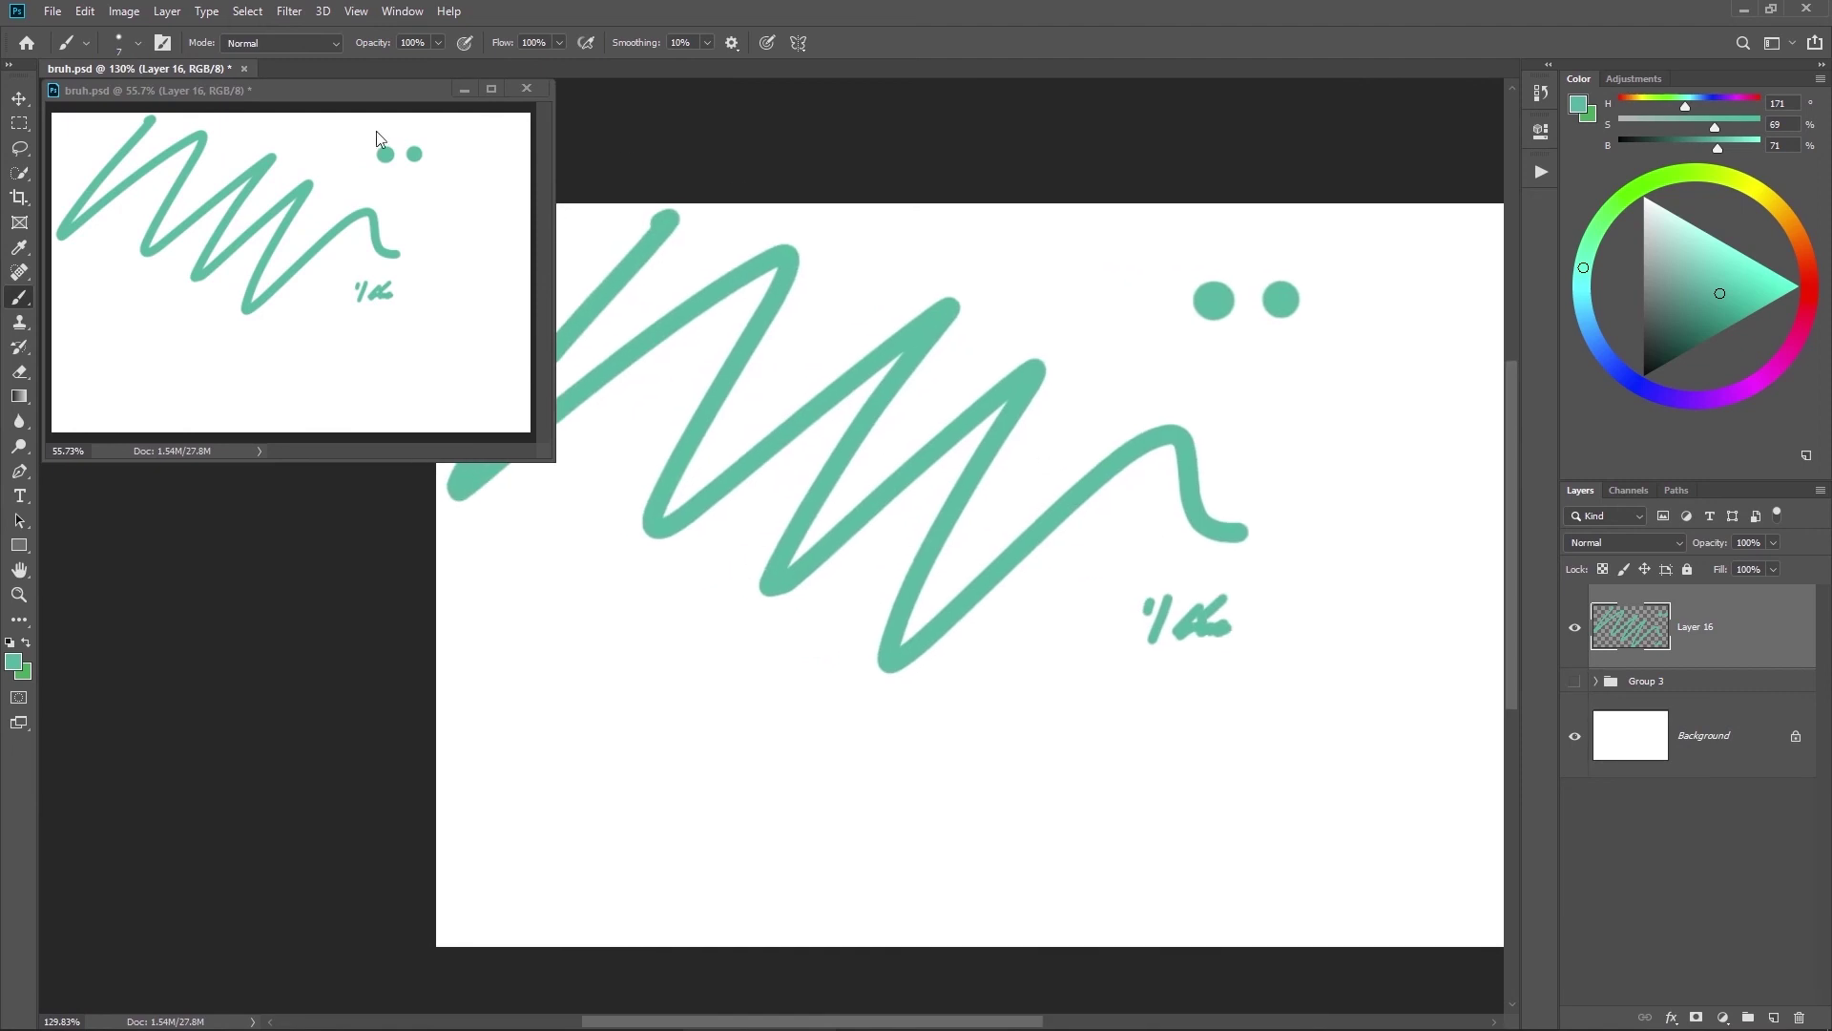
left_click(356, 11)
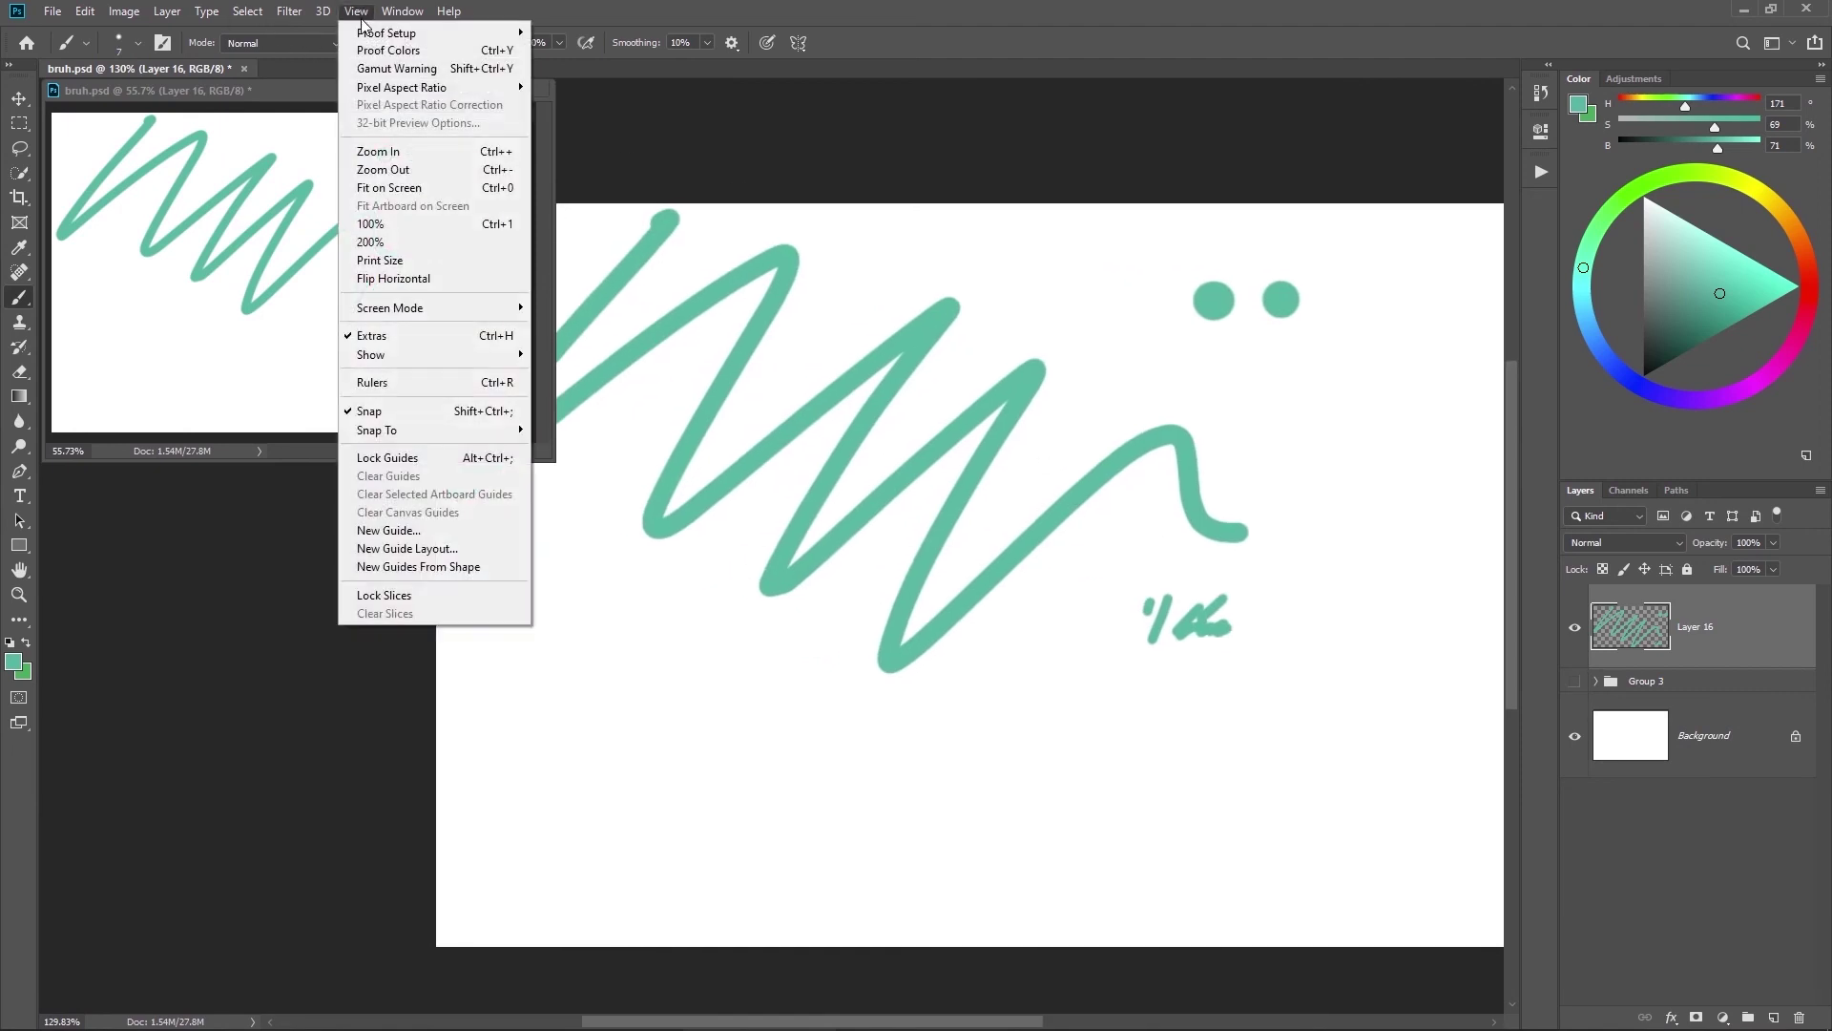
left_click(610, 12)
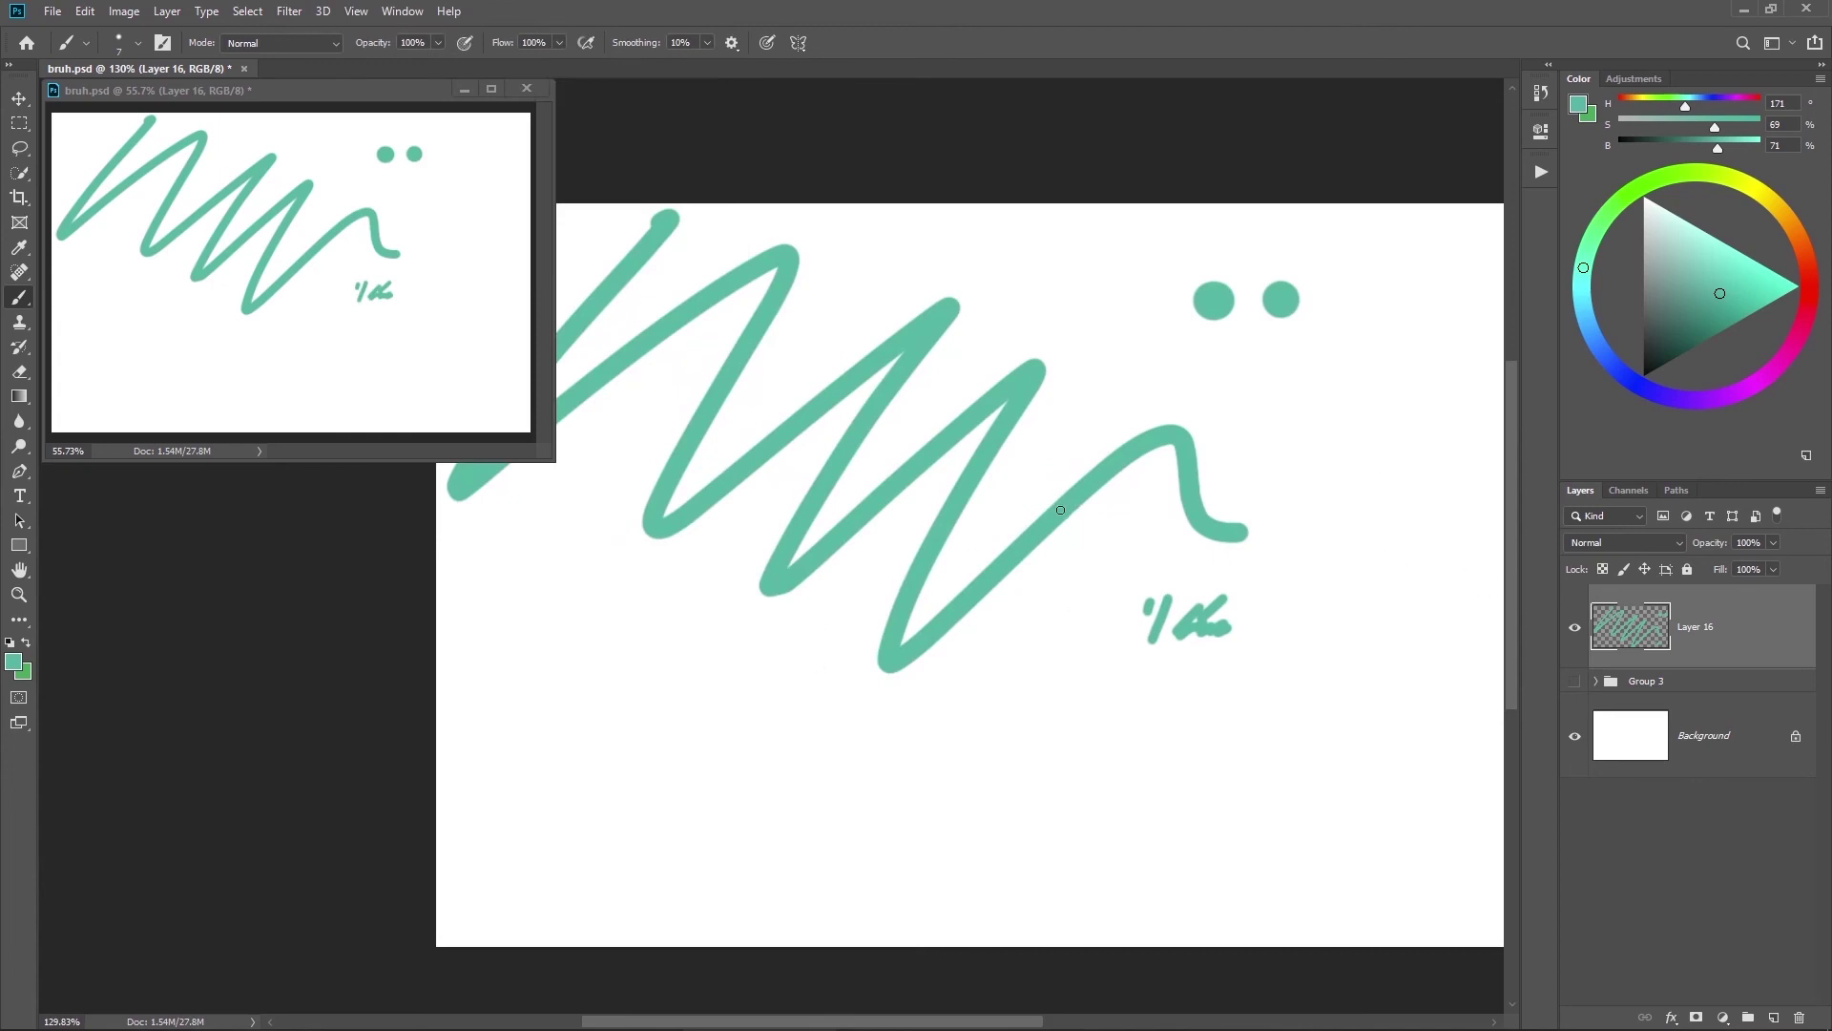
Step: Pick a saturated orange-red, enlarge the brush to 150 px and paint a thick blob across the canvas's lower-left area
left_click_drag(1062, 520, 969, 465)
left_click_drag(1718, 291, 1783, 276)
left_click(1806, 260)
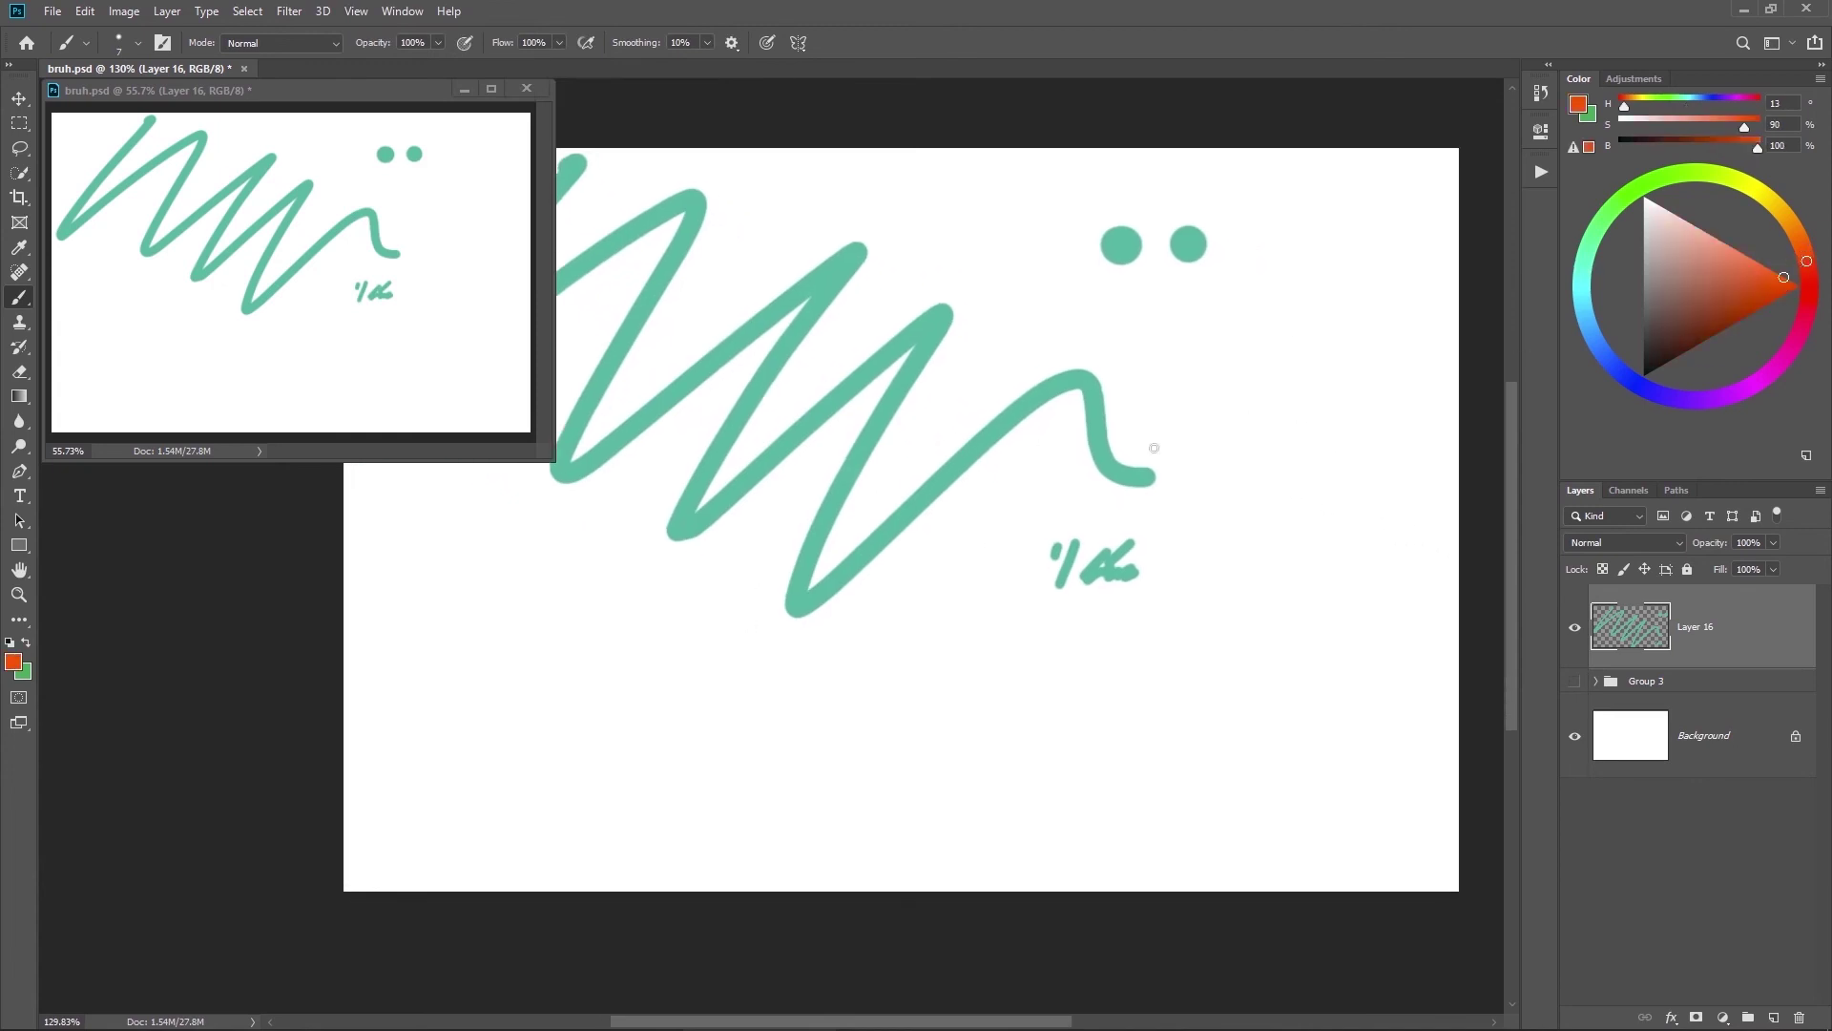
key("bracketright")
key("bracketright")
key("bracketright")
key("bracketright")
key("bracketright")
key("bracketright")
key("bracketright")
key("bracketright")
key("bracketright")
key("bracketright")
key("bracketright")
key("bracketright")
key("bracketright")
key("bracketright")
key("bracketright")
key("bracketright")
key("bracketright")
mouse_move(489, 664)
left_mouse_down()
mouse_move(552, 613)
mouse_move(754, 633)
mouse_move(805, 563)
left_mouse_up()
Step: Paint thick blue blobs over the two dots and upper middle, and a magenta band across the lower-right area
left_click(1632, 376)
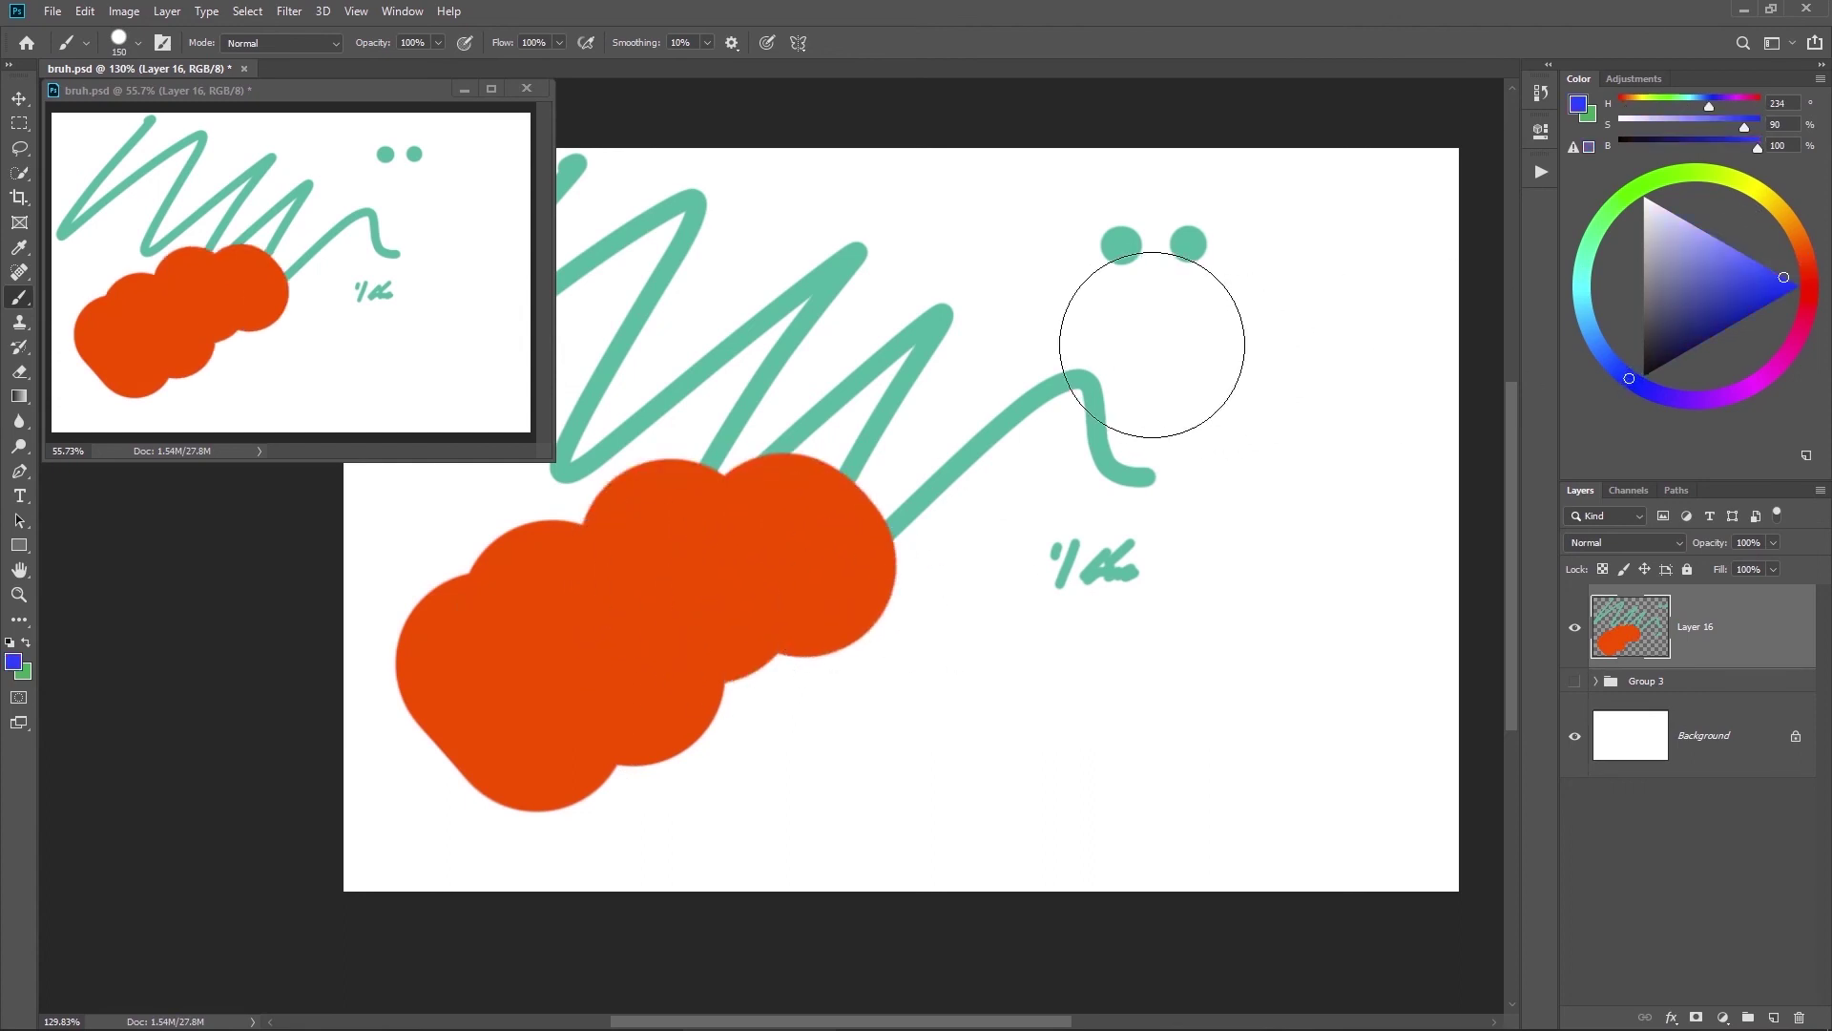
left_click_drag(1152, 339, 1123, 418)
left_click_drag(960, 306, 900, 365)
left_click(1754, 383)
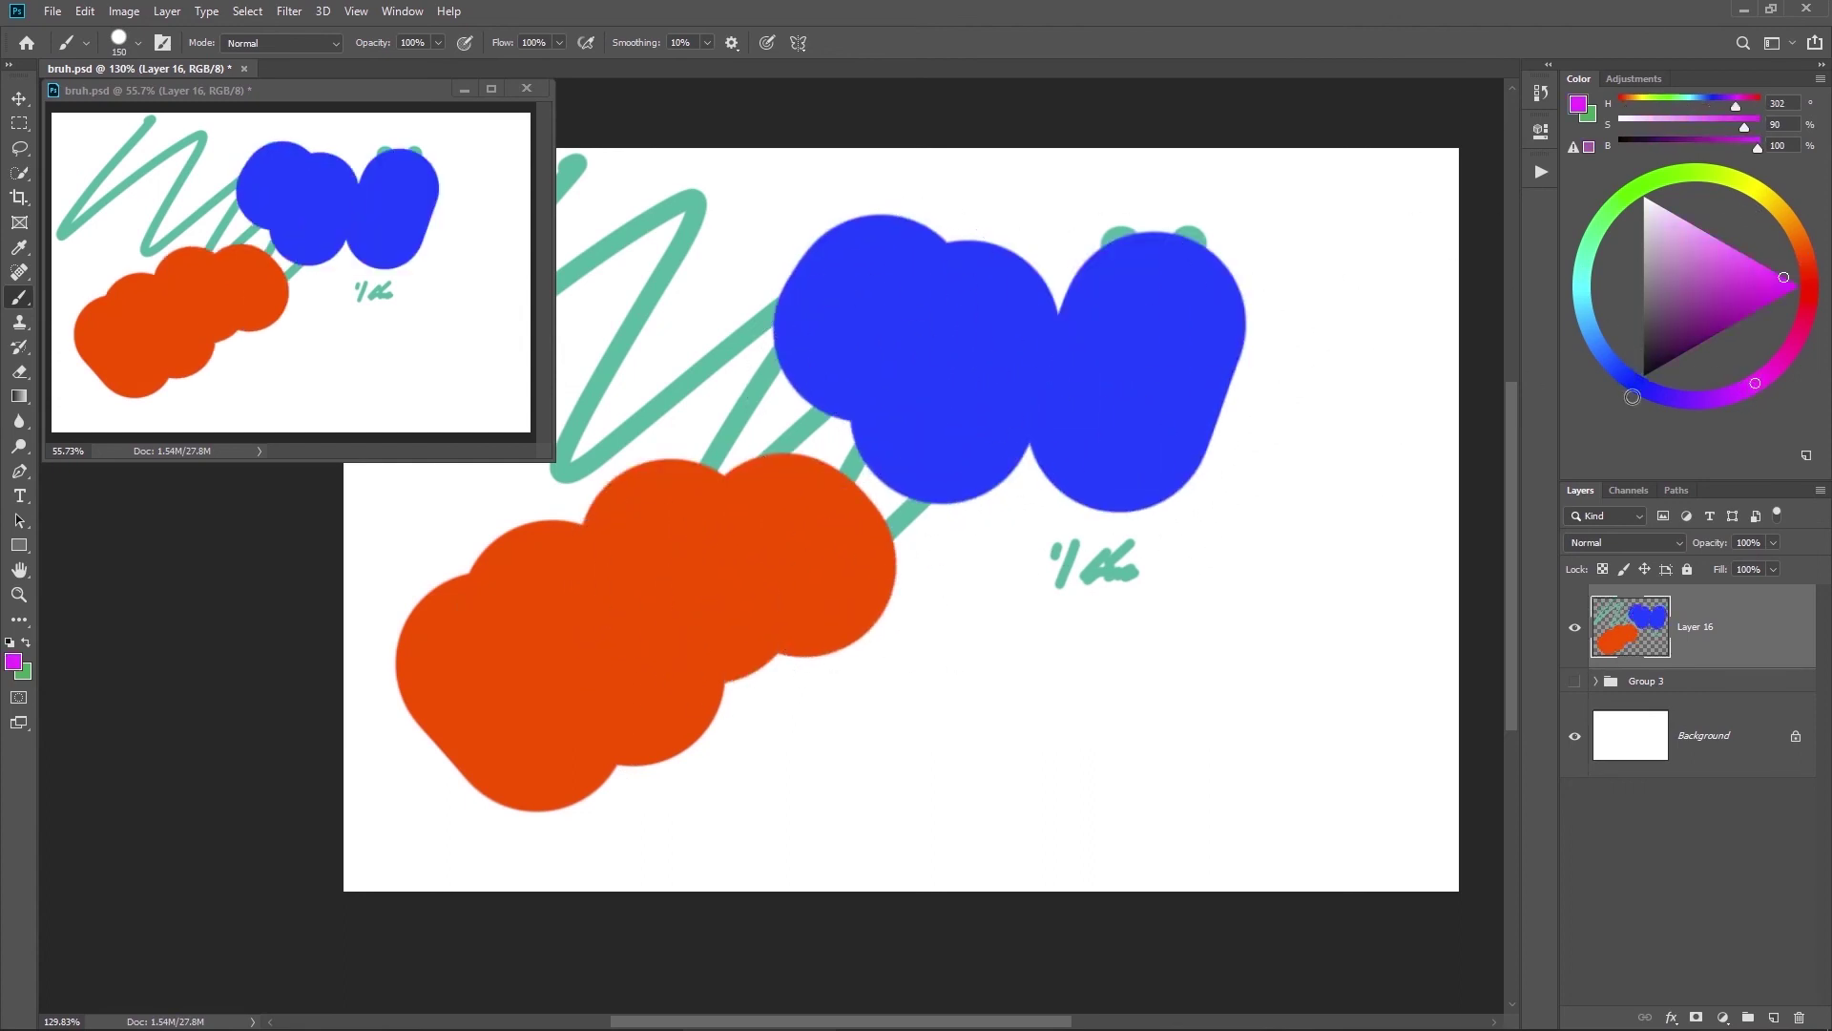
mouse_move(1349, 564)
left_mouse_down()
mouse_move(1198, 707)
mouse_move(988, 587)
mouse_move(883, 611)
mouse_move(839, 724)
mouse_move(1067, 712)
mouse_move(1106, 756)
left_mouse_up()
Step: Paint bright green blobs across the canvas's lower middle and over the zigzag in the upper-left area
left_click(1637, 188)
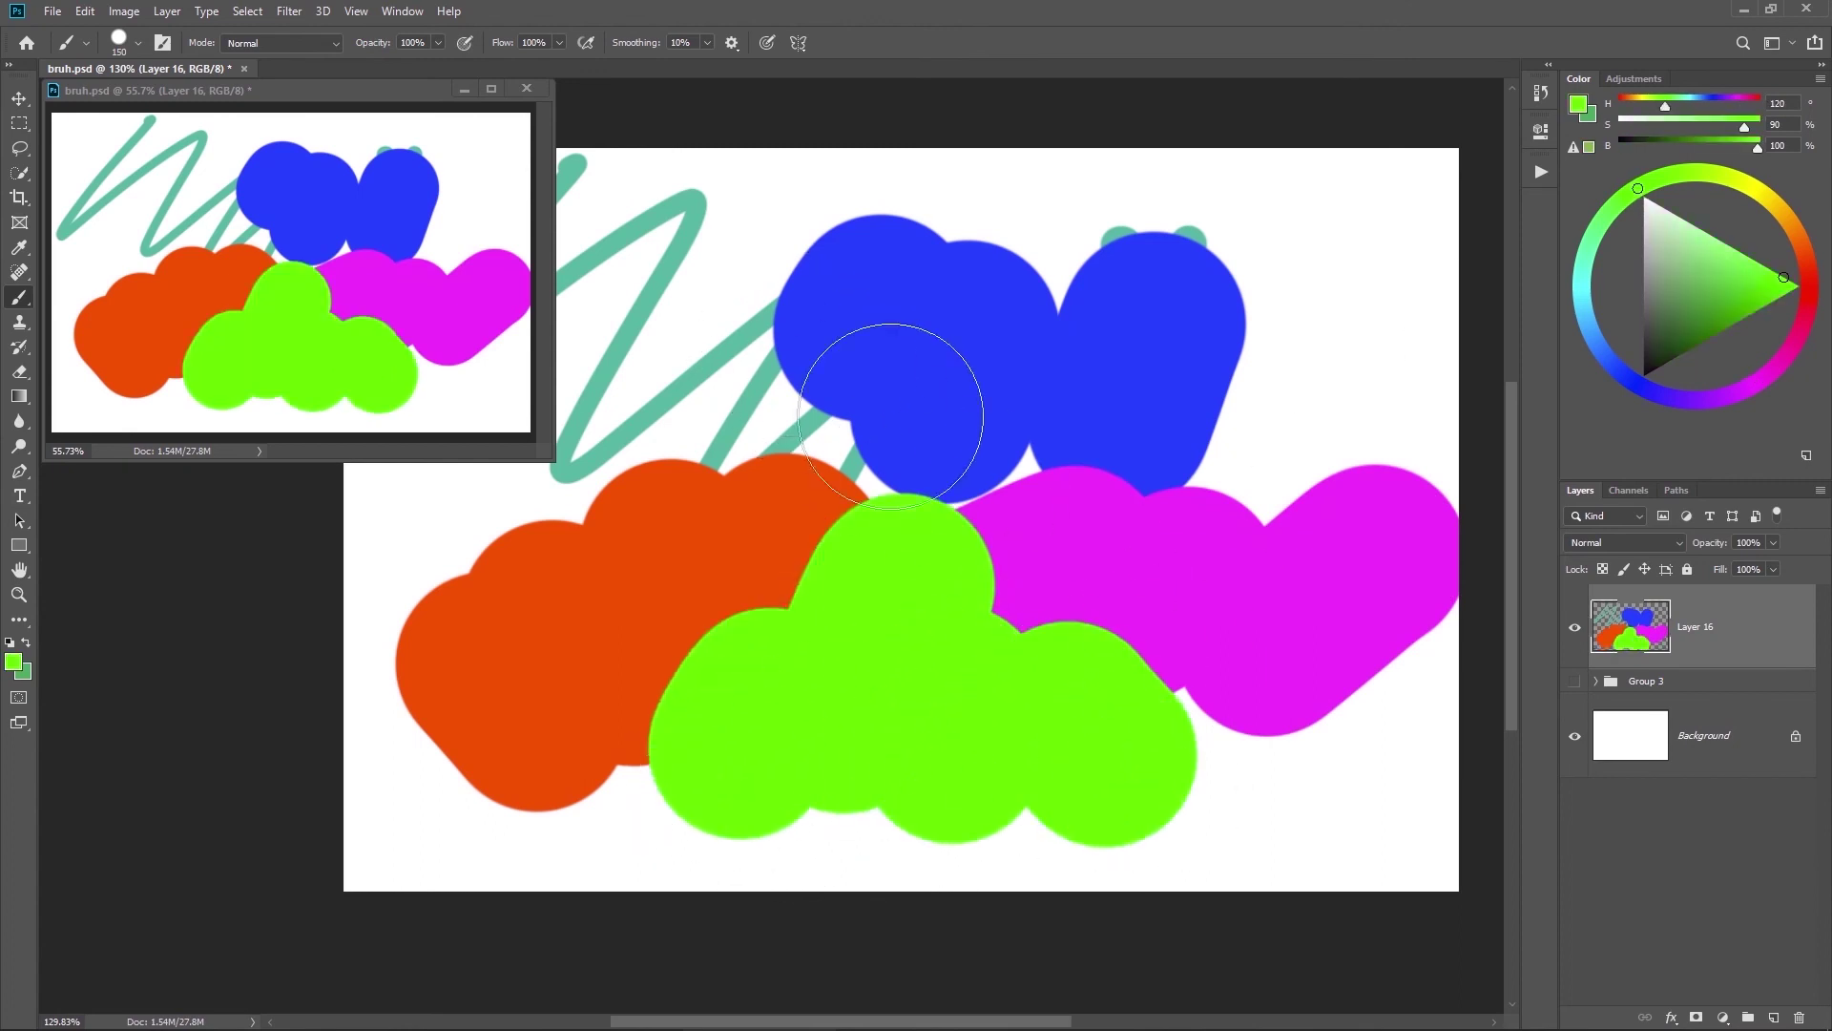
left_click_drag(878, 474, 1201, 538)
mouse_move(872, 432)
left_mouse_down()
mouse_move(957, 494)
mouse_move(1194, 448)
left_mouse_up()
left_click_drag(1155, 480, 785, 295)
Step: Pick a light cyan, reduce the brush to 90 px and paint a blob at the canvas's upper right
left_click(1583, 306)
key("bracketleft")
key("bracketleft")
key("bracketleft")
key("bracketleft")
key("bracketleft")
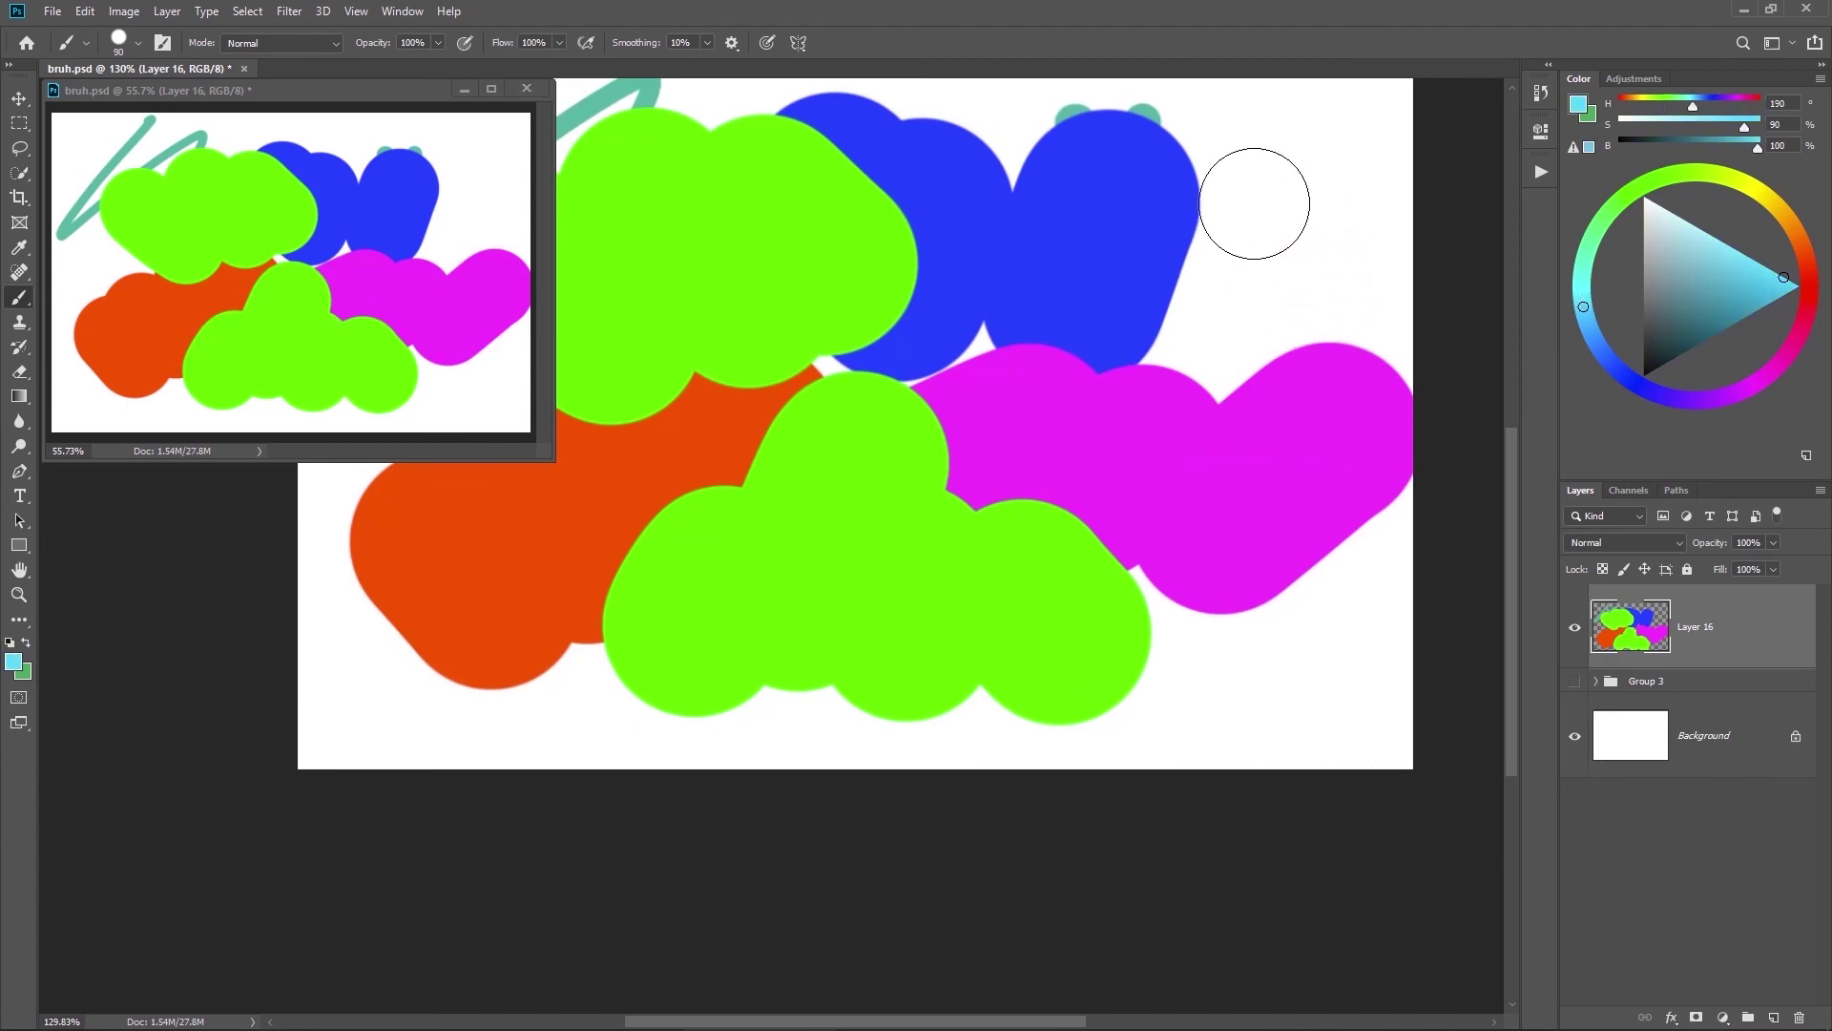
mouse_move(1256, 196)
left_mouse_down()
mouse_move(1238, 274)
mouse_move(1281, 333)
mouse_move(1155, 353)
left_mouse_up()
scroll(1092, 409, "down", 3)
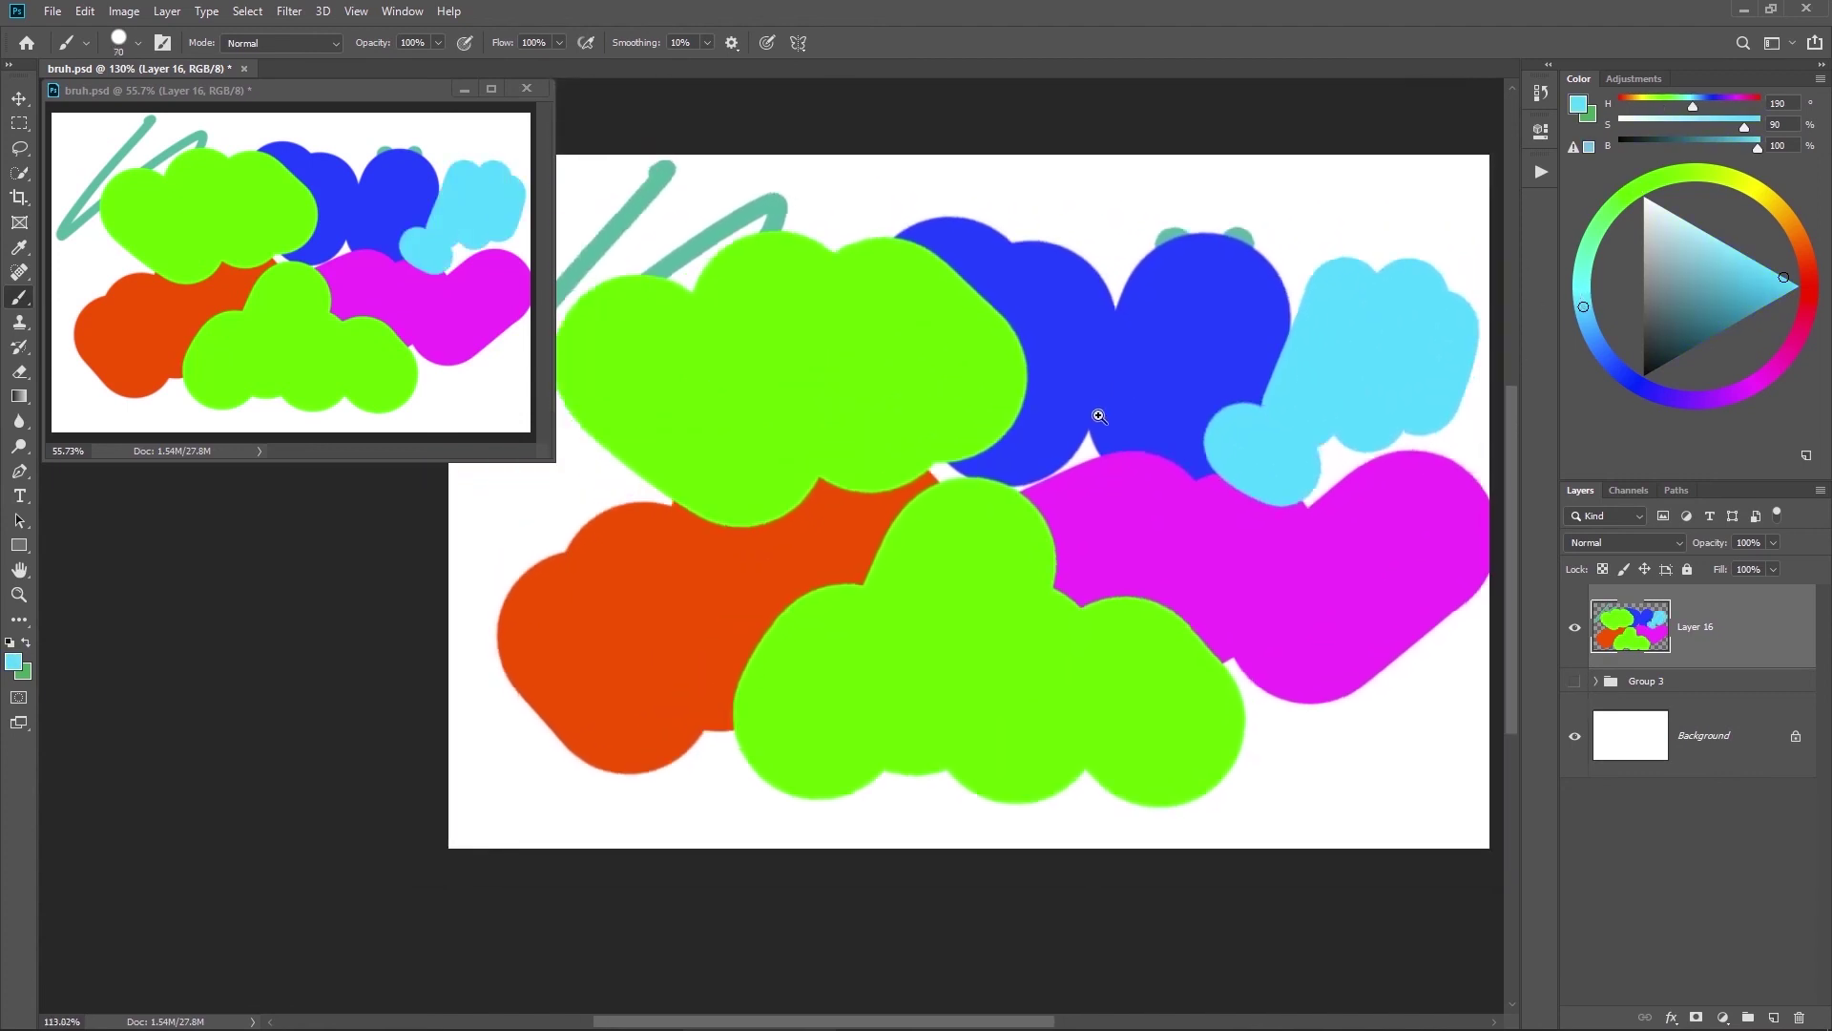
Step: Add a Hue/Saturation adjustment layer above the painting and set its saturation to -100
key("v")
left_click(1143, 241, "ctrl")
left_click_drag(1105, 427, 1076, 400)
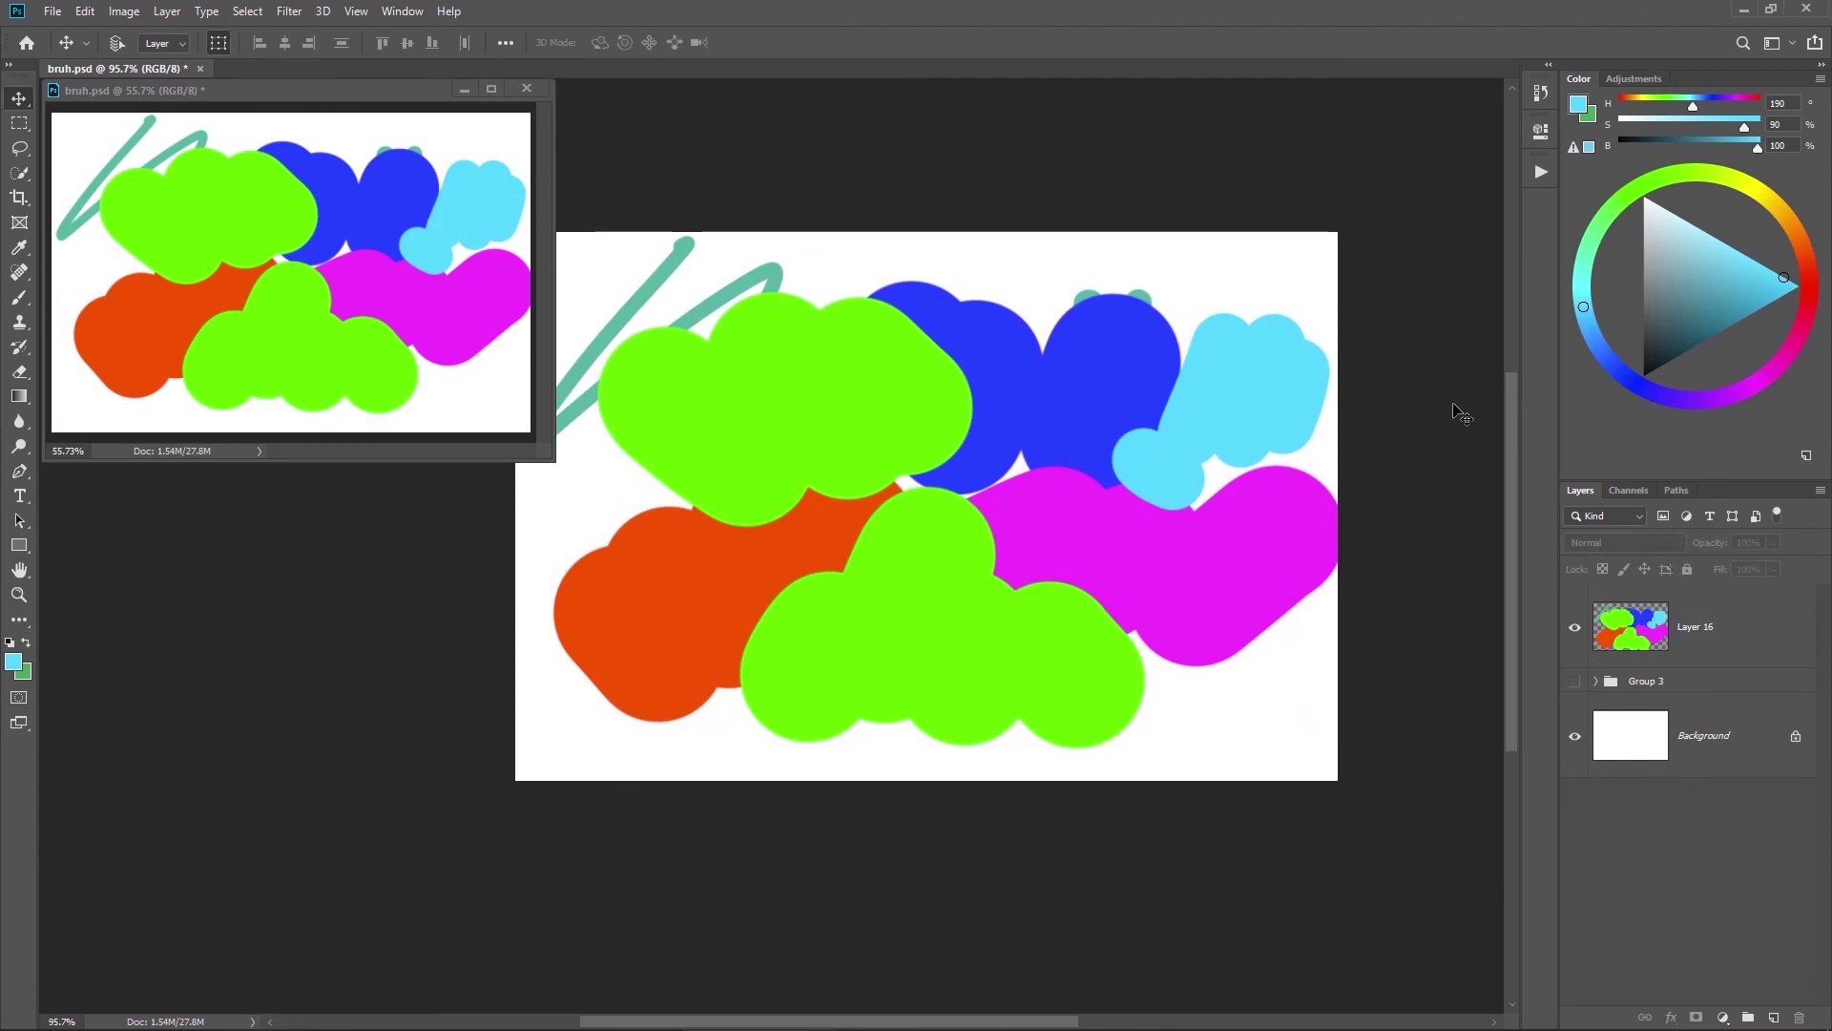
left_click(1624, 81)
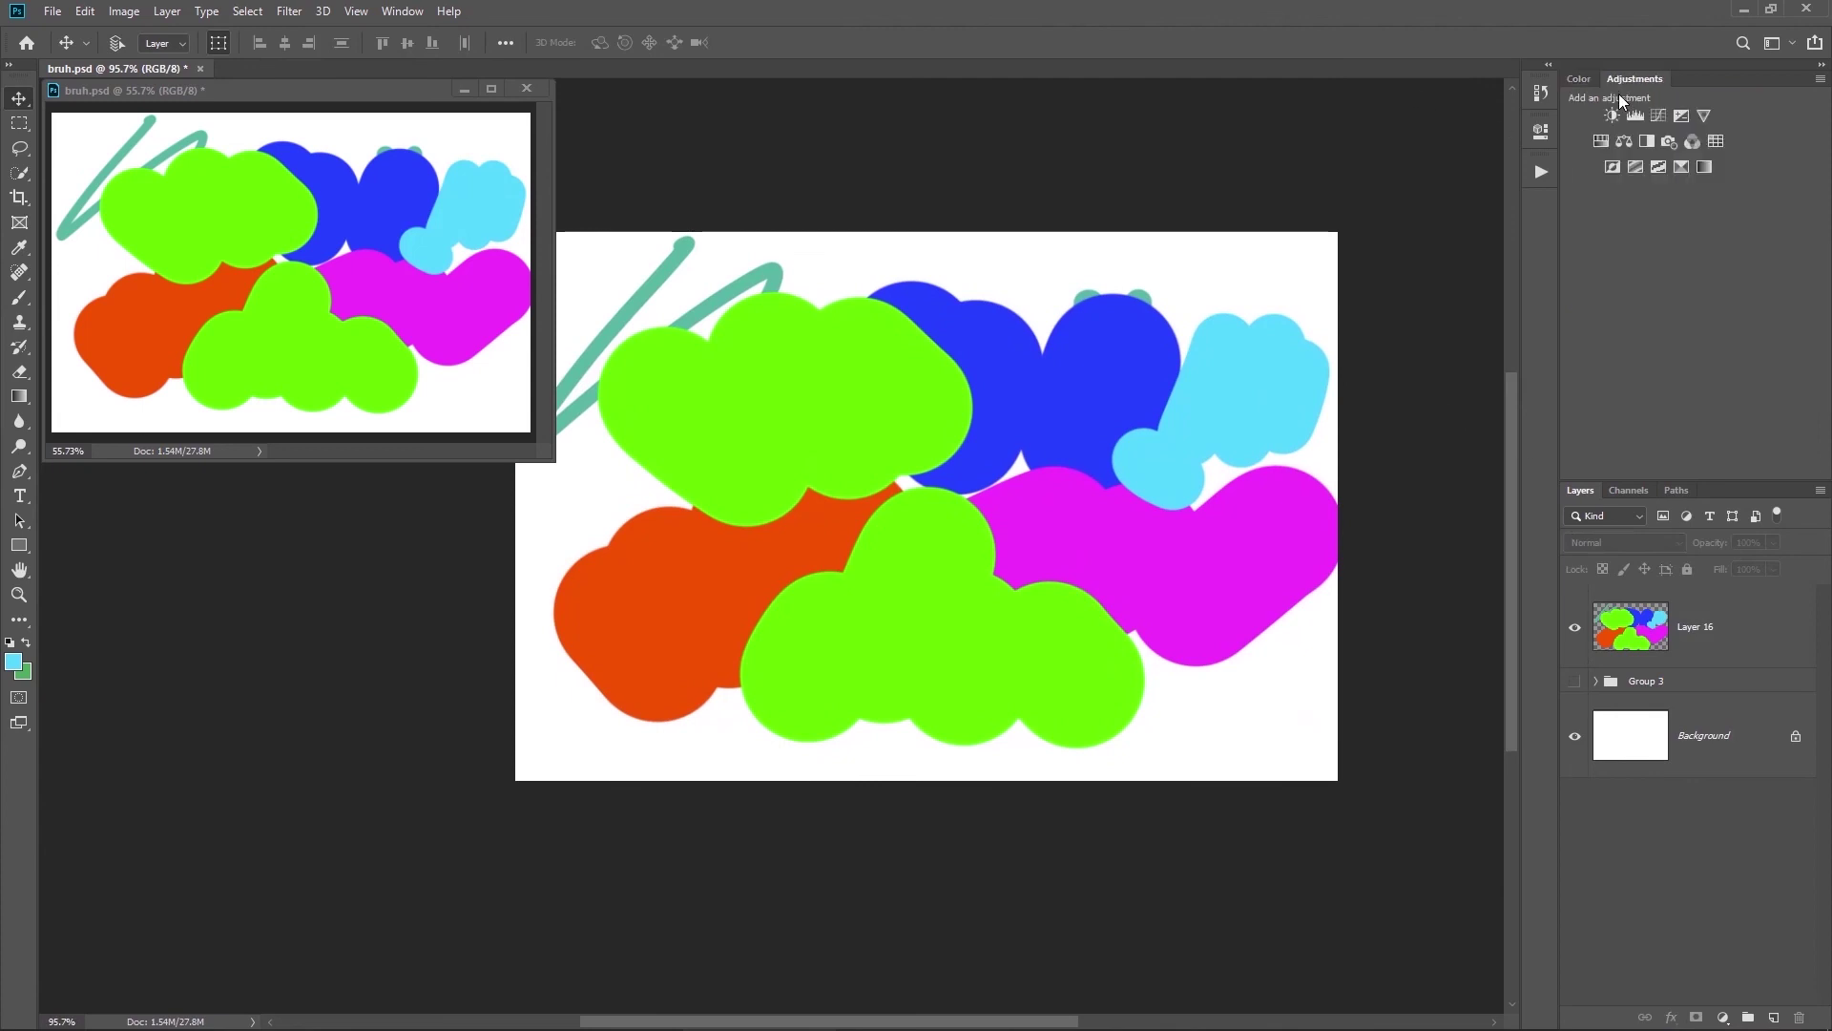
left_click(1602, 141)
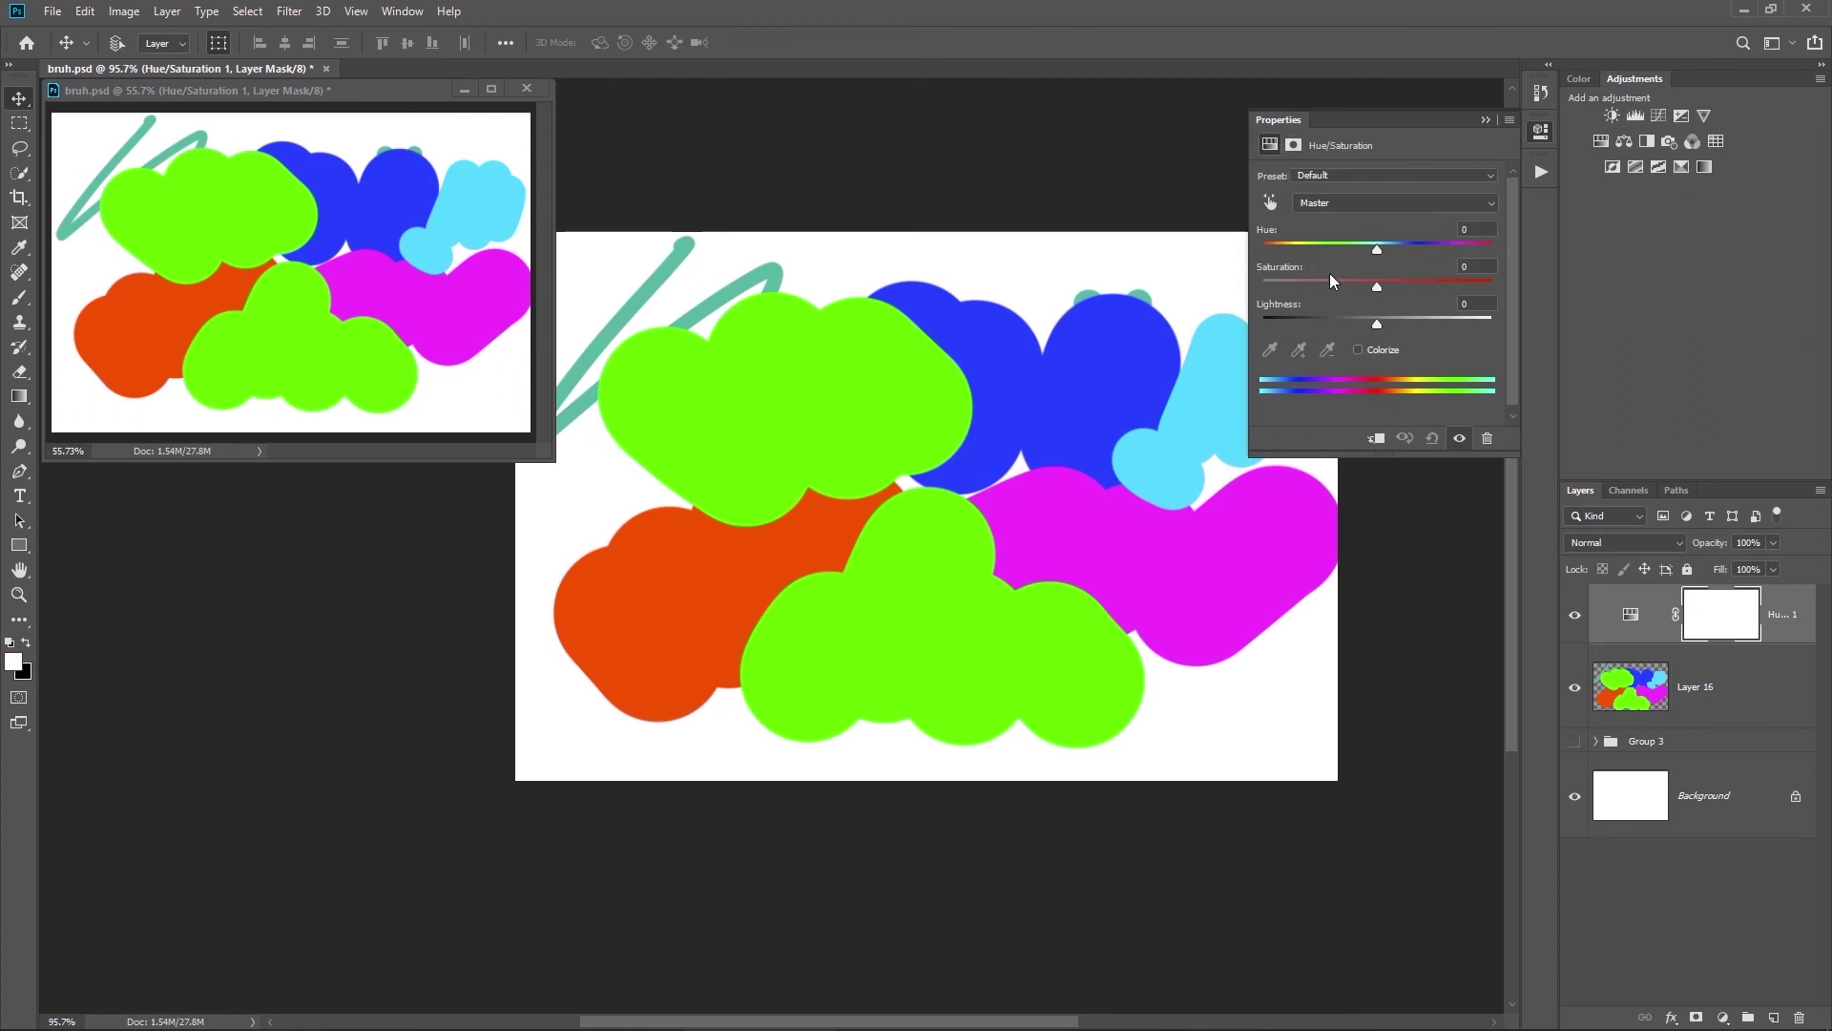
left_click_drag(1375, 289, 1210, 307)
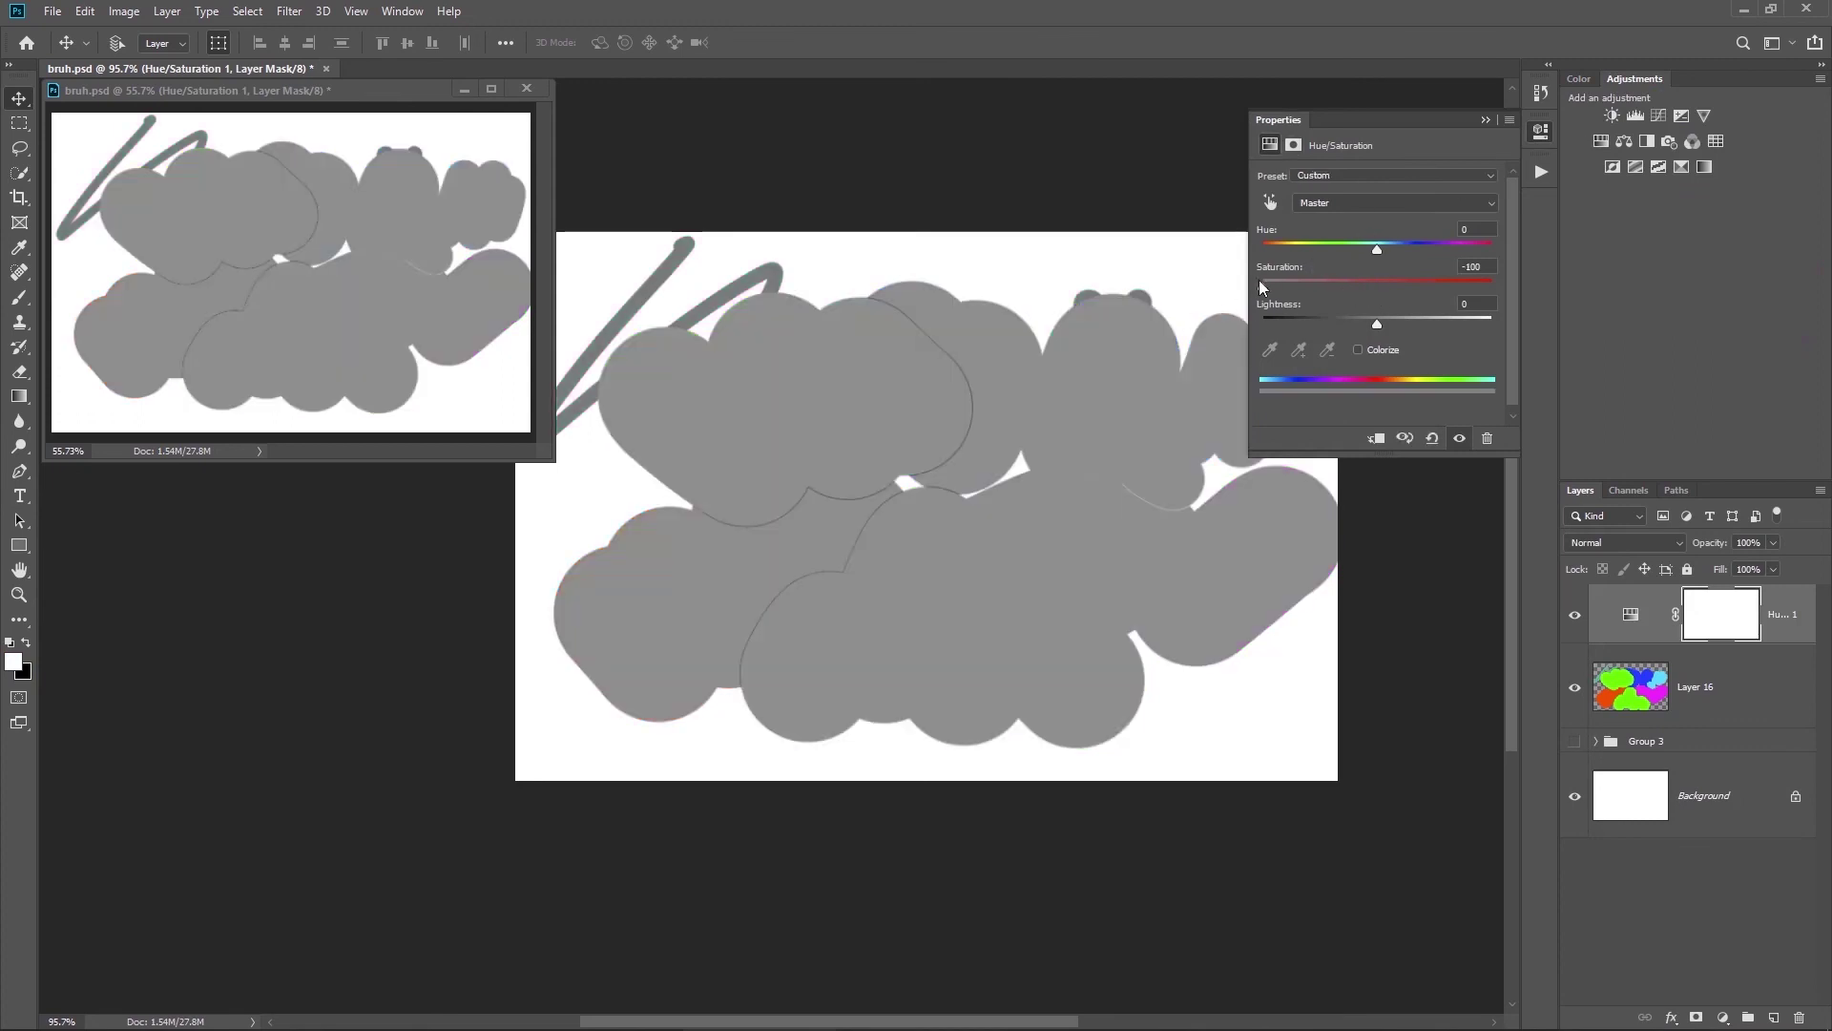
left_click(1541, 131)
left_click(1466, 269, "ctrl")
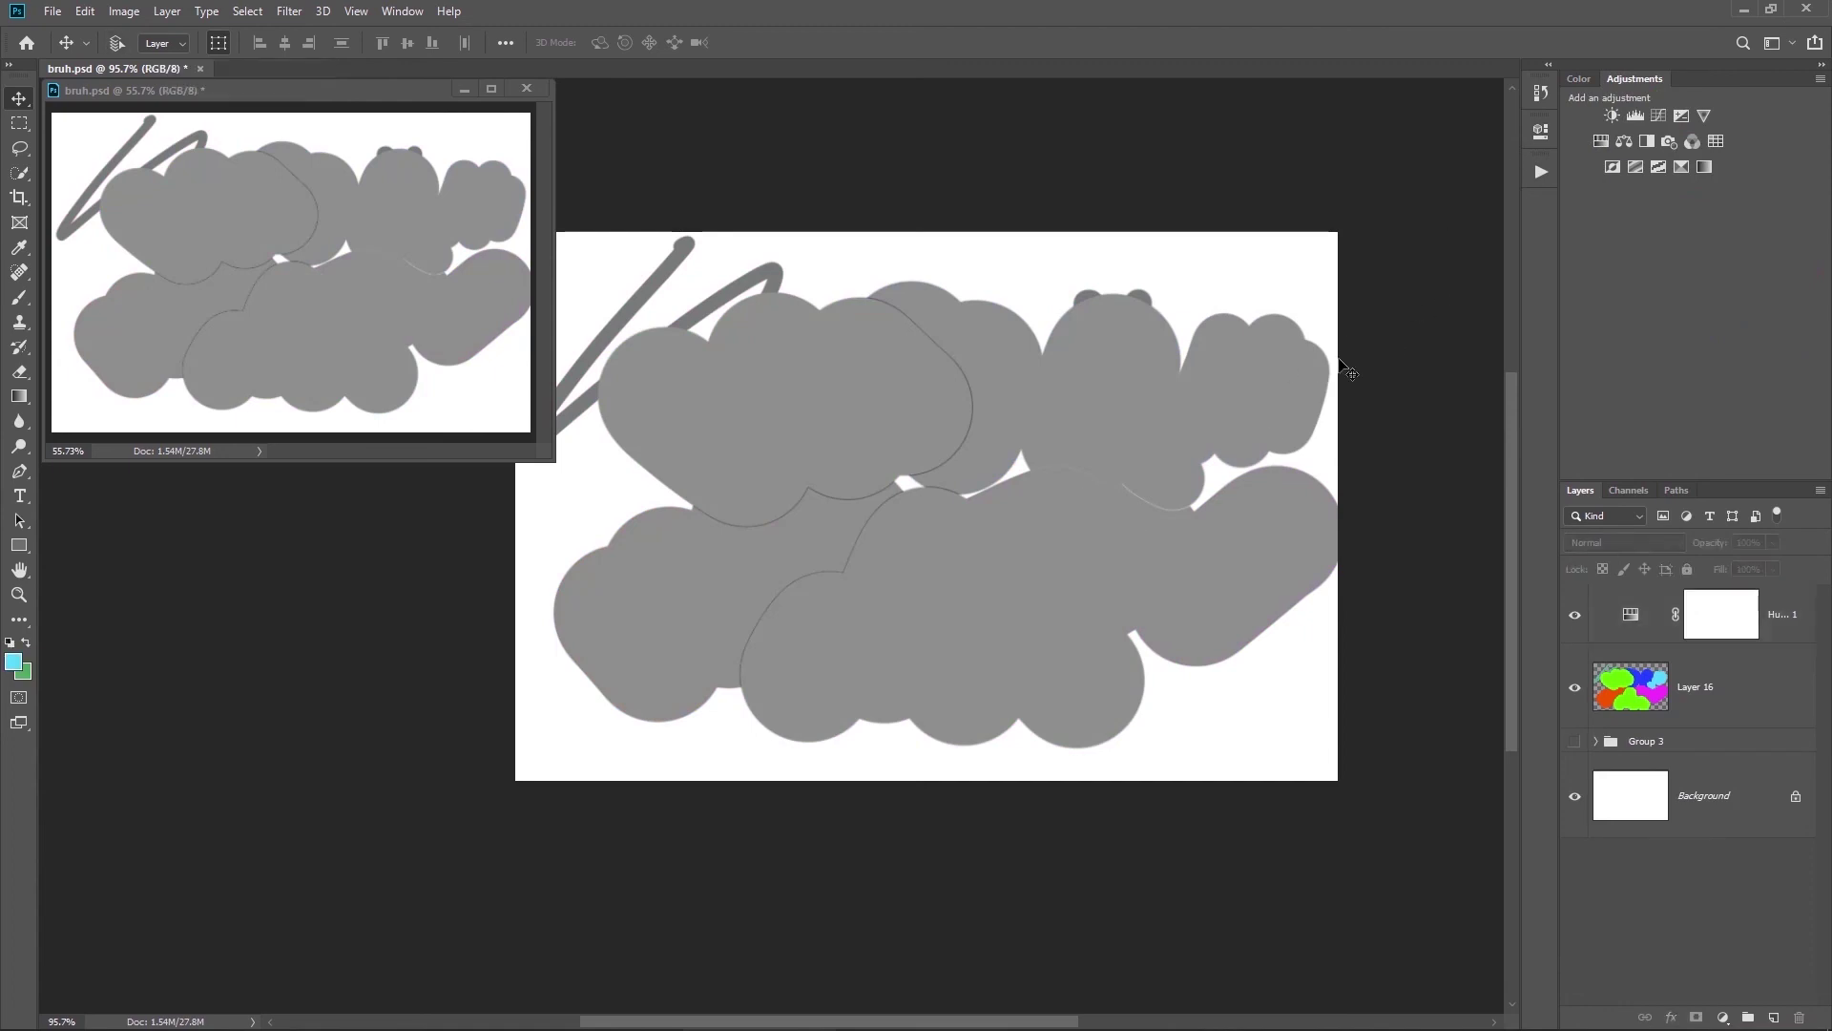
Step: Examine how the desaturated blobs and their edges look up close and across the whole canvas
scroll(956, 460, "up", 4)
mouse_move(633, 288)
left_mouse_down()
mouse_move(1044, 395)
mouse_move(1035, 353)
left_mouse_up()
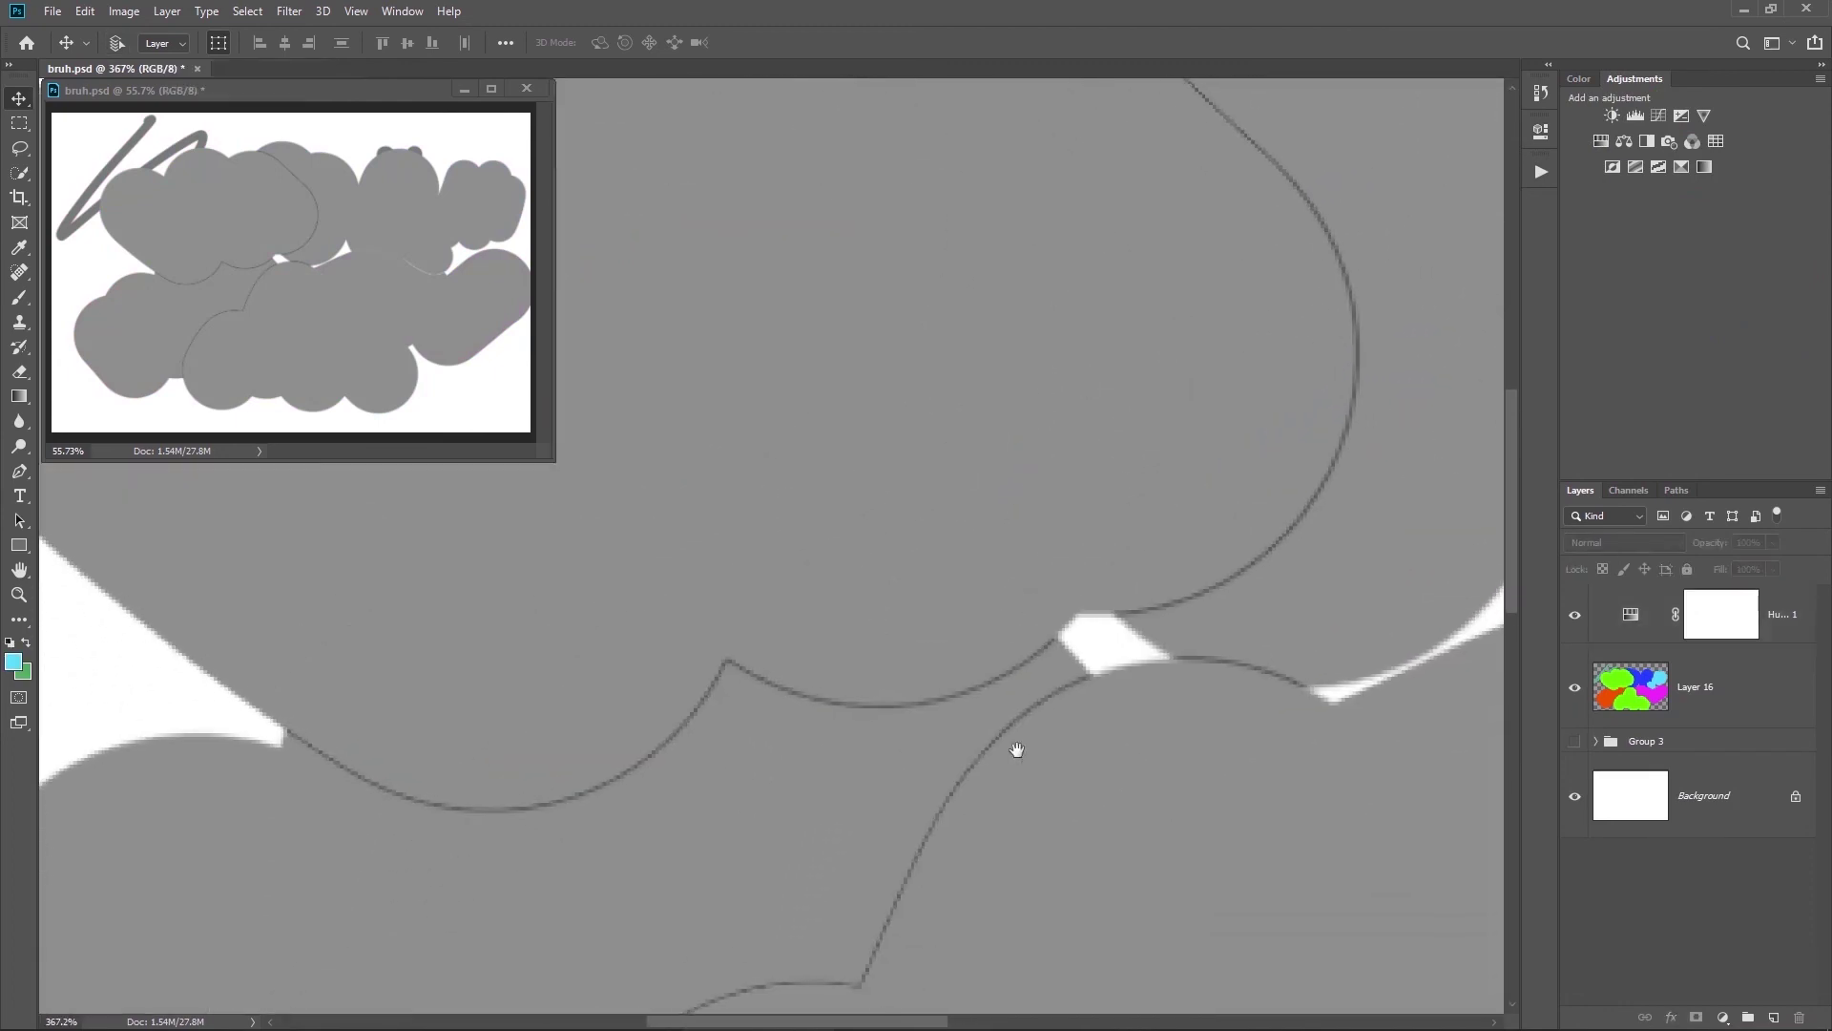
left_click_drag(800, 414, 1401, 819)
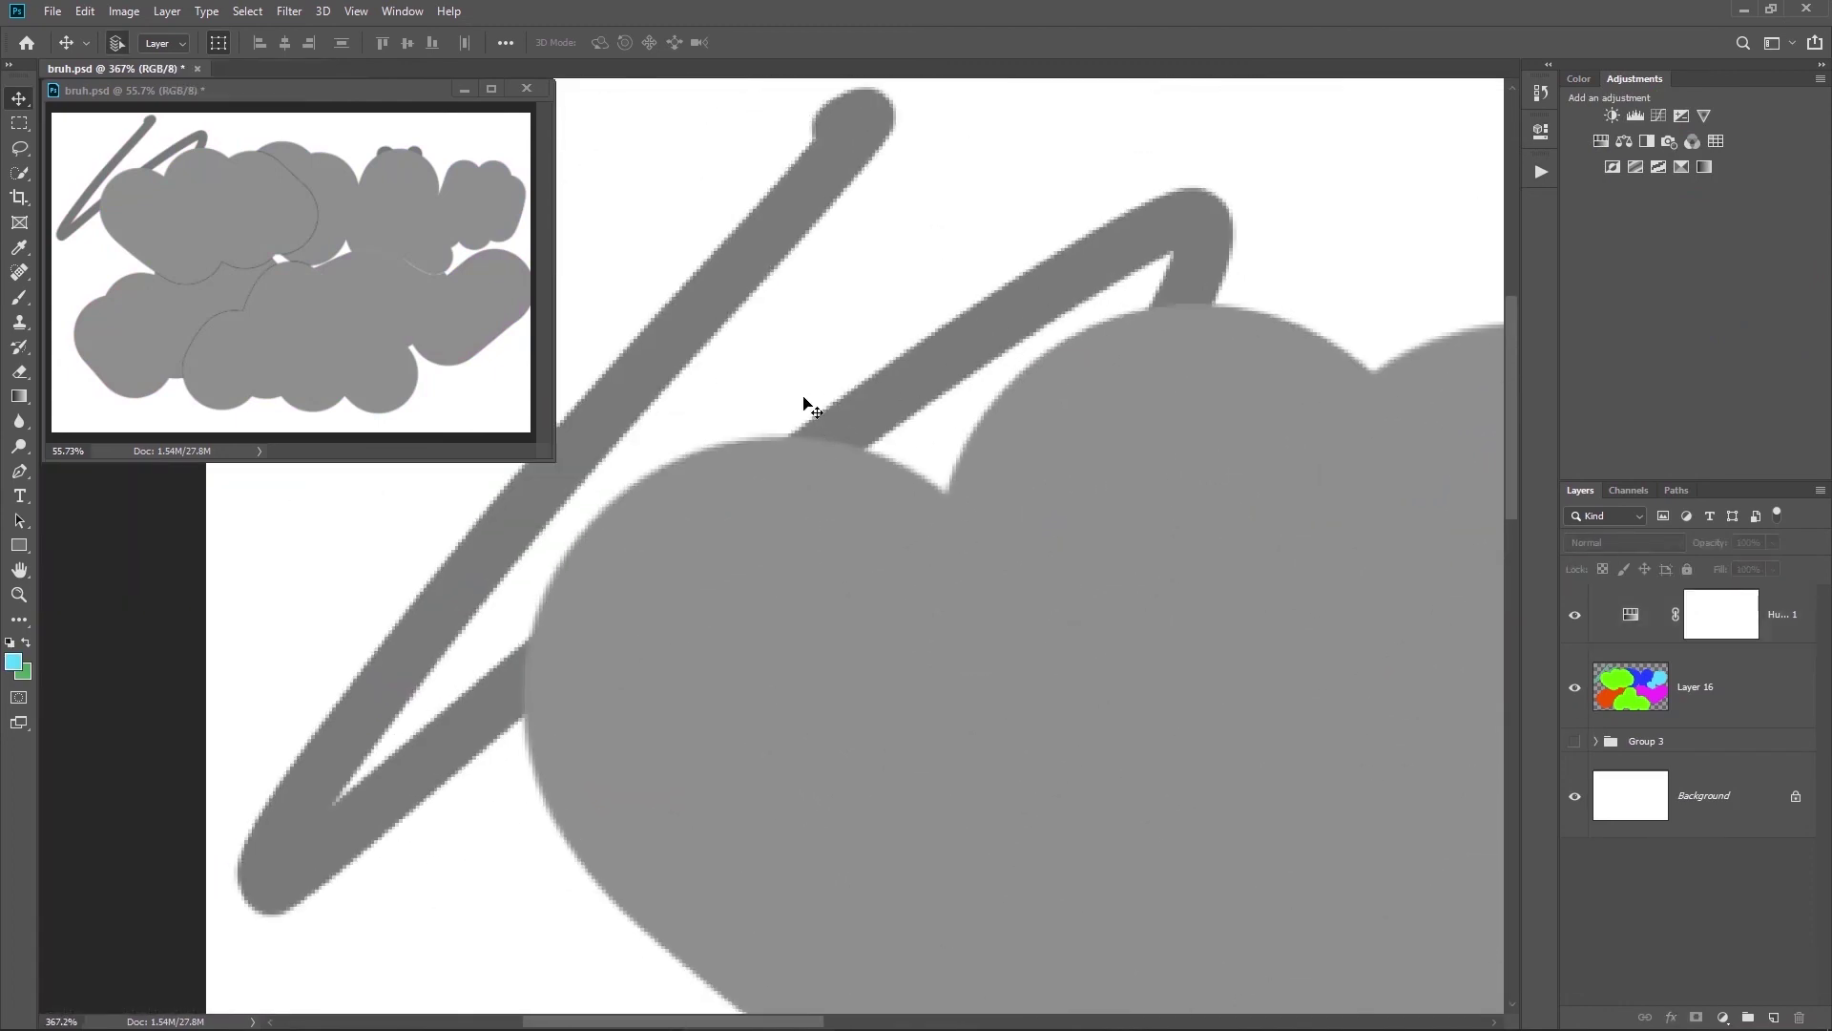
scroll(801, 400, "down", 3)
scroll(1058, 427, "down", 2)
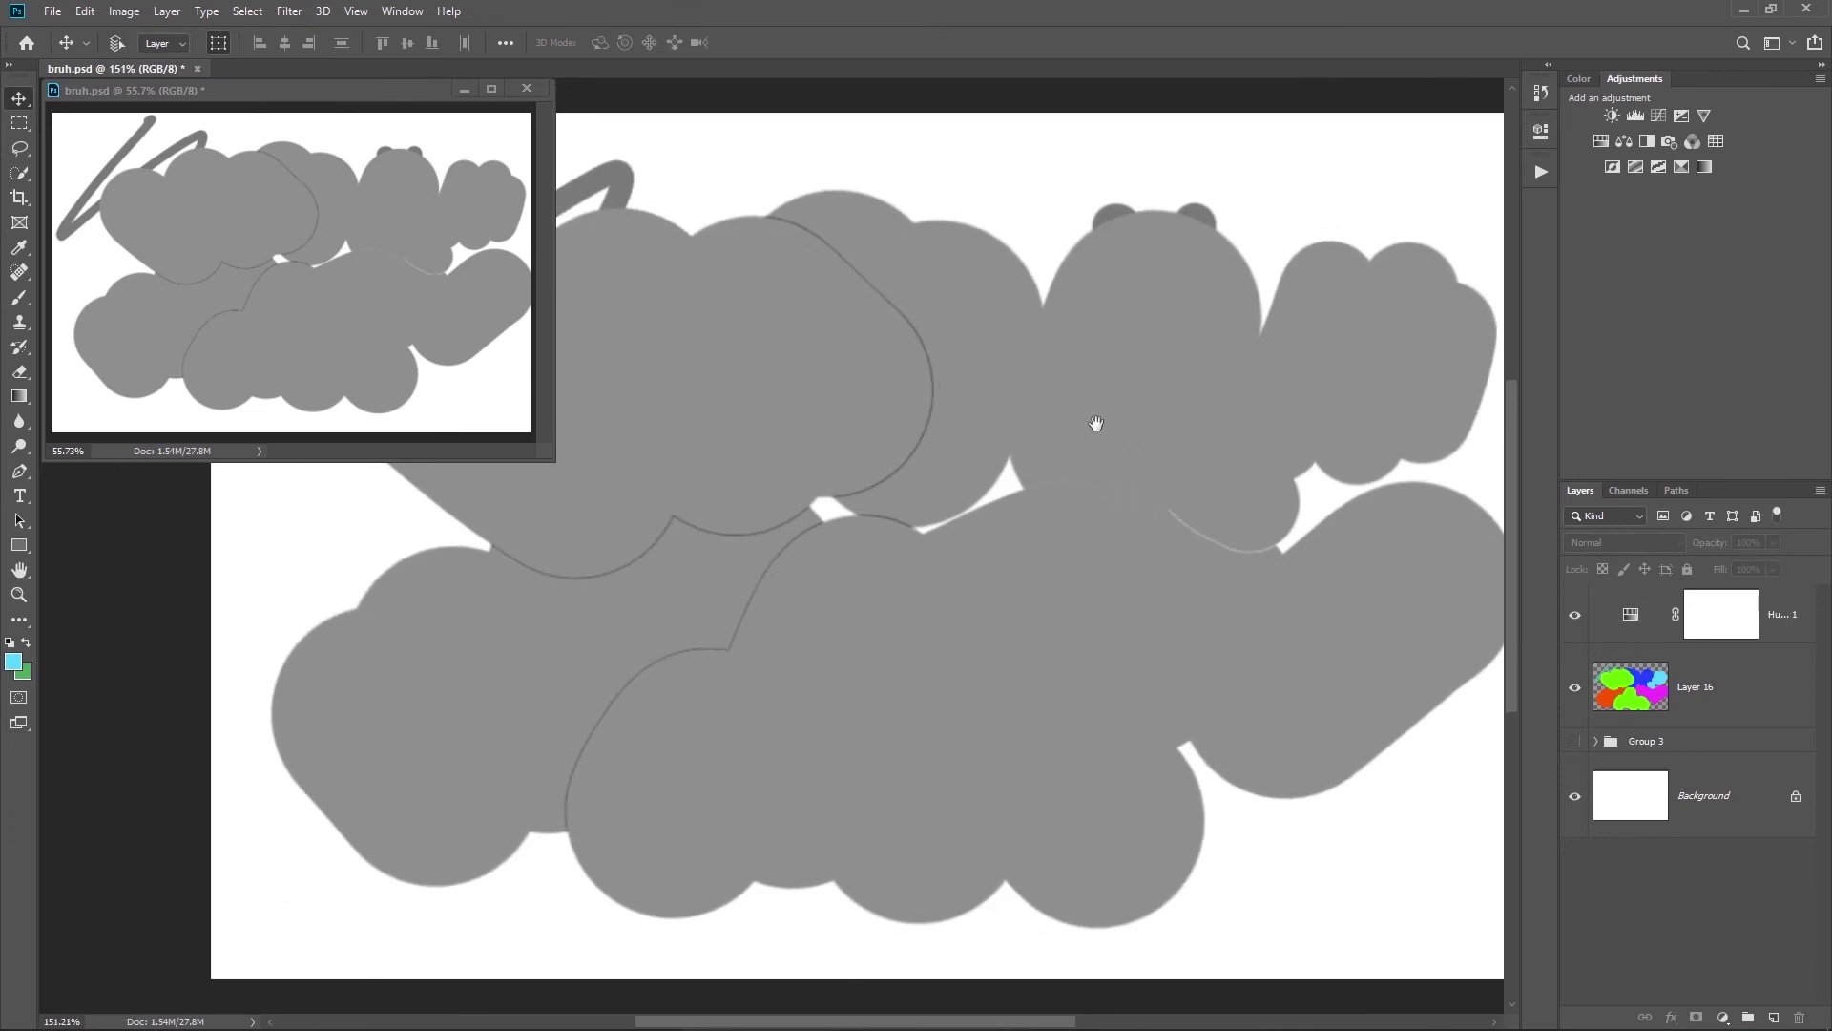
left_click(1639, 618)
left_click(1641, 620)
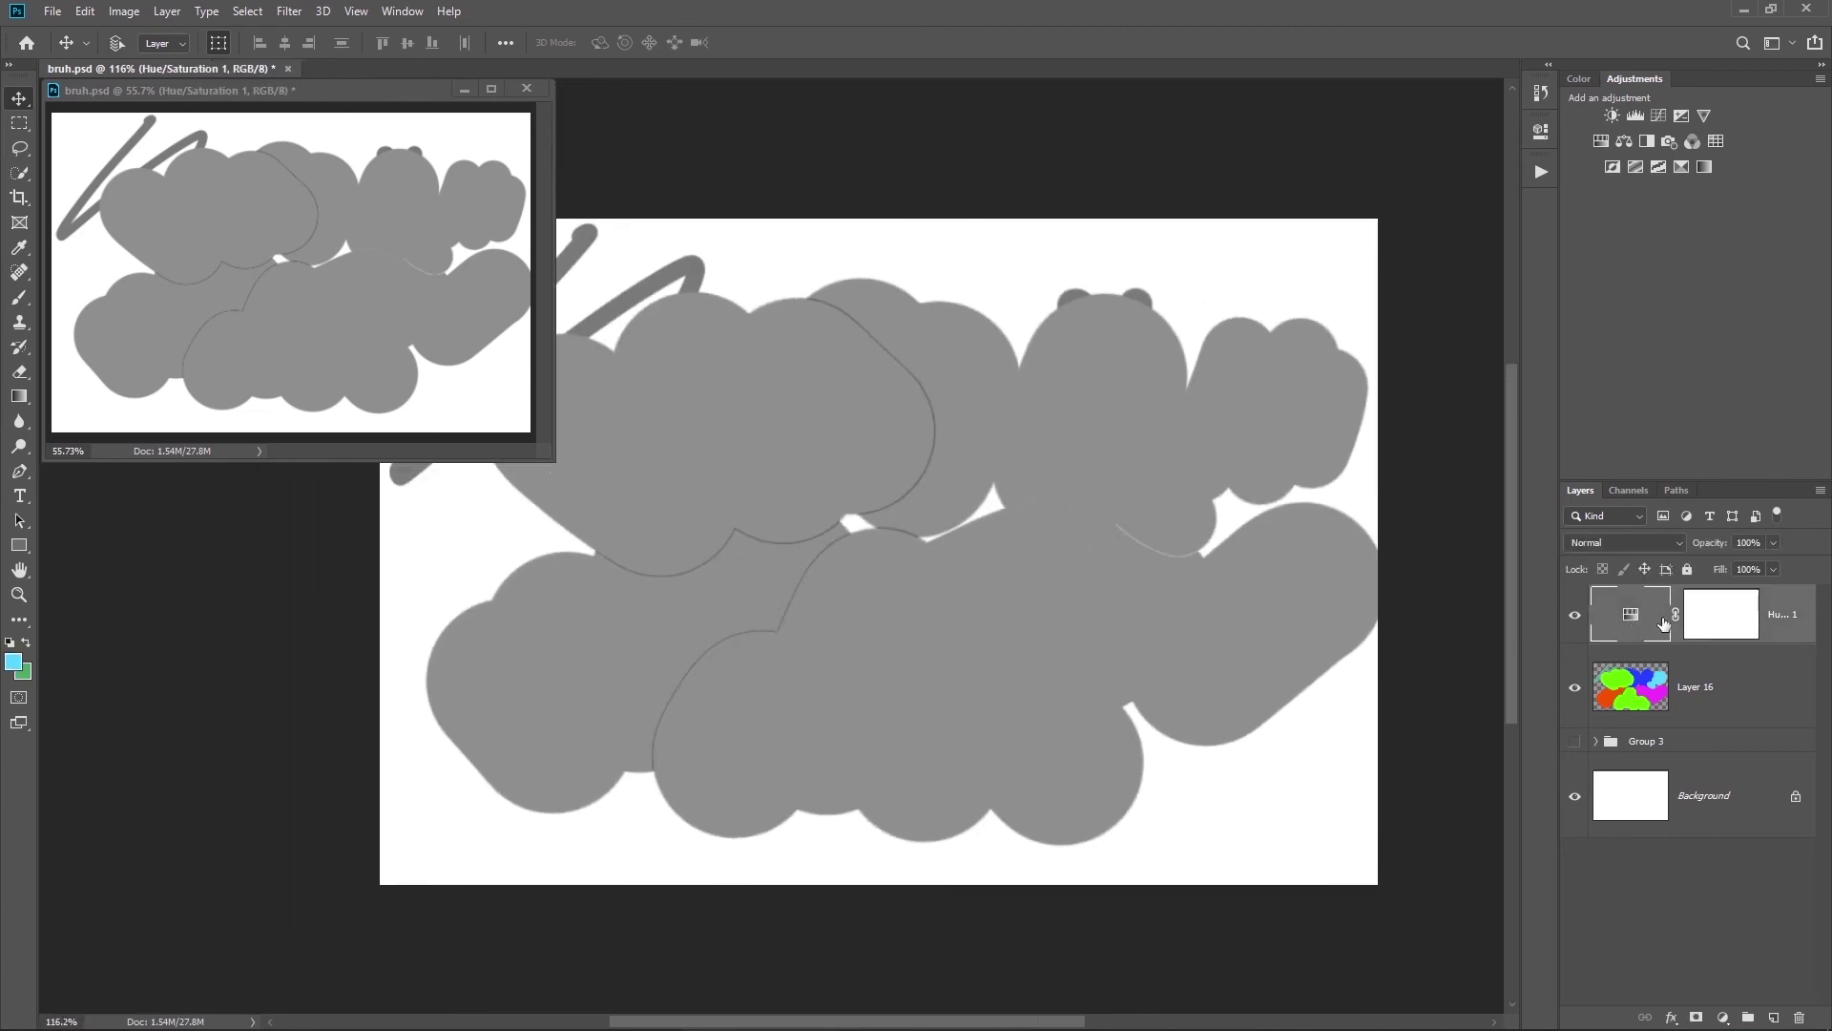
left_click_drag(1187, 552, 1193, 543)
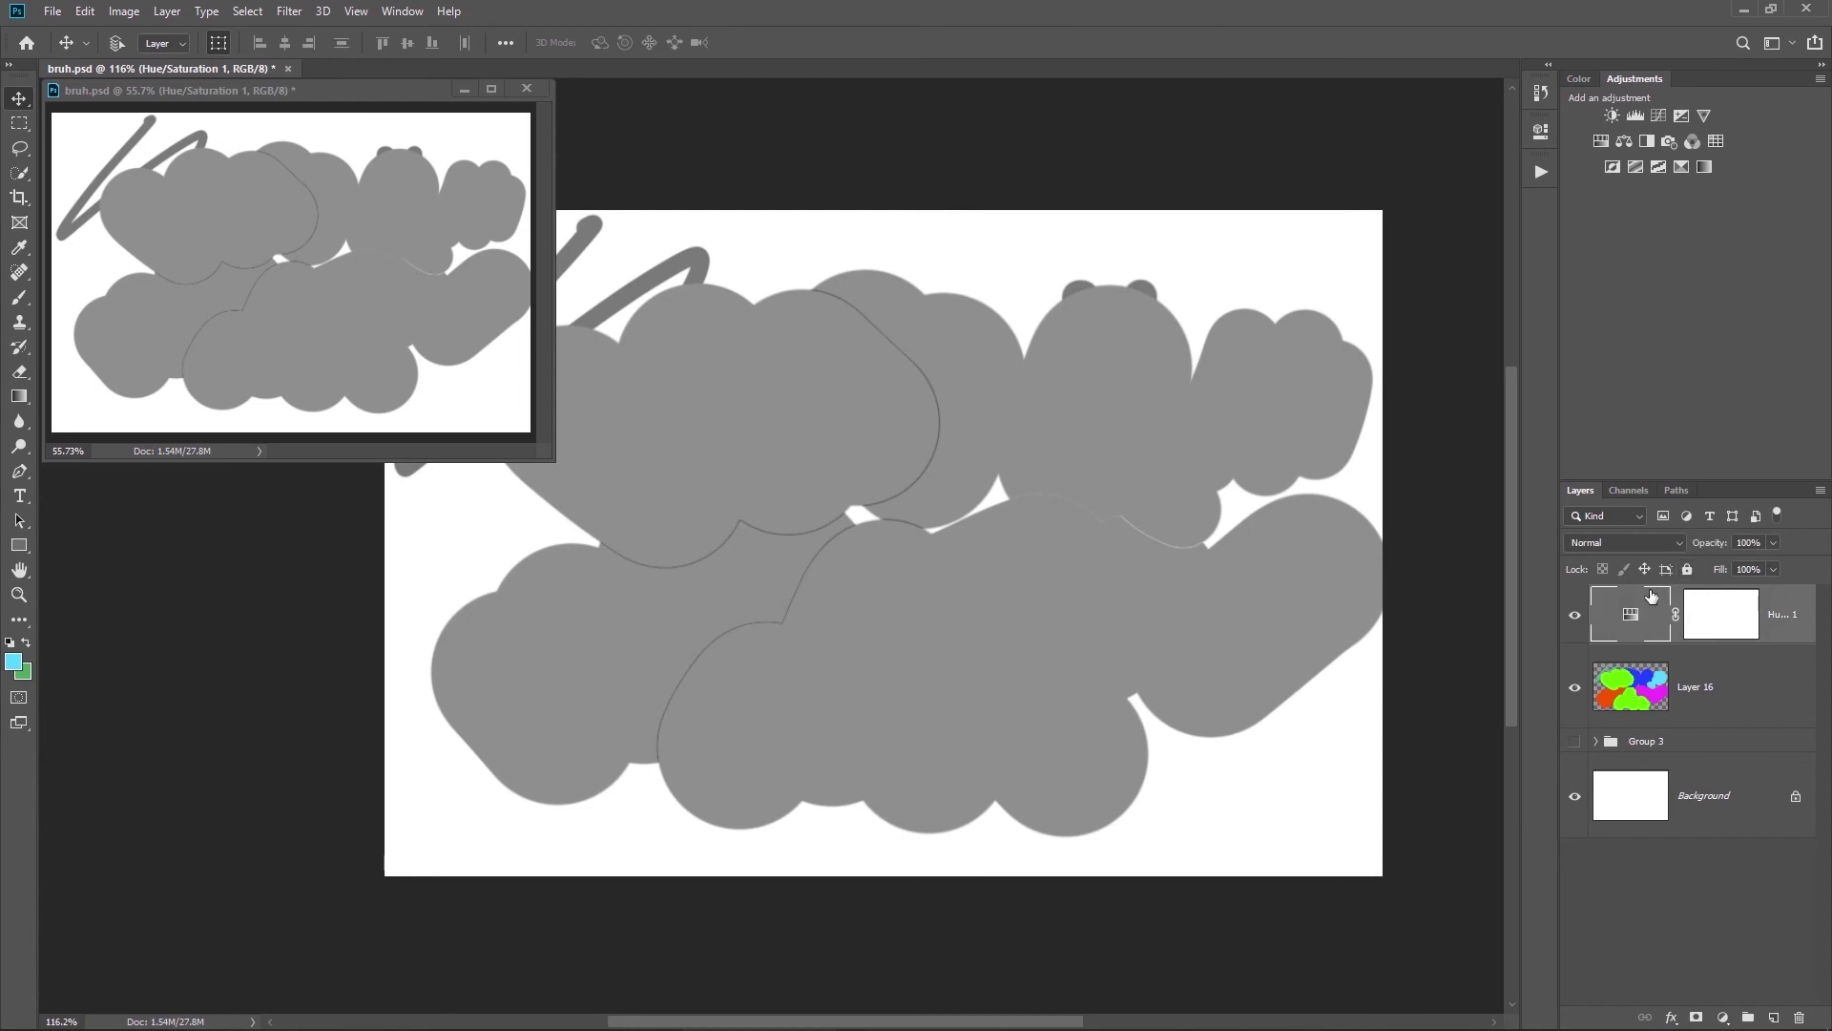
Step: Hide the Hue/Saturation layer and add a new top layer filled with black
left_click(1575, 614)
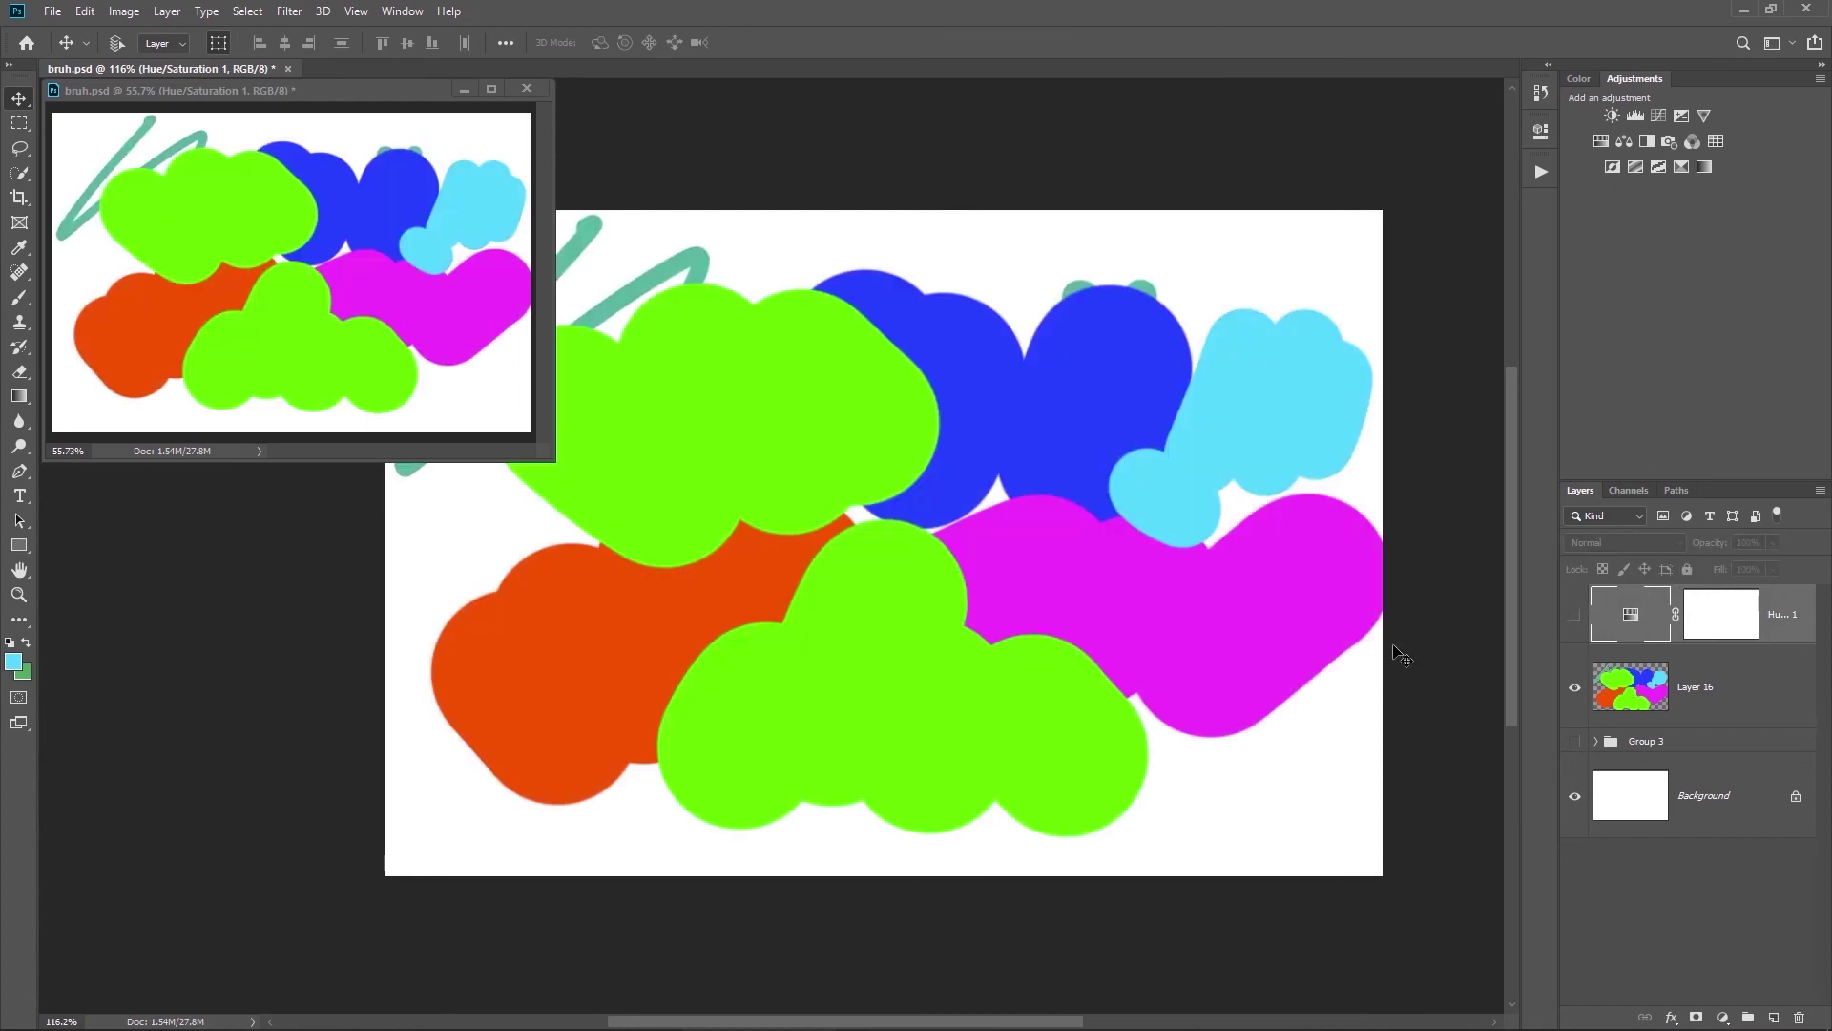
key("ctrl+shift+alt+n")
key("b")
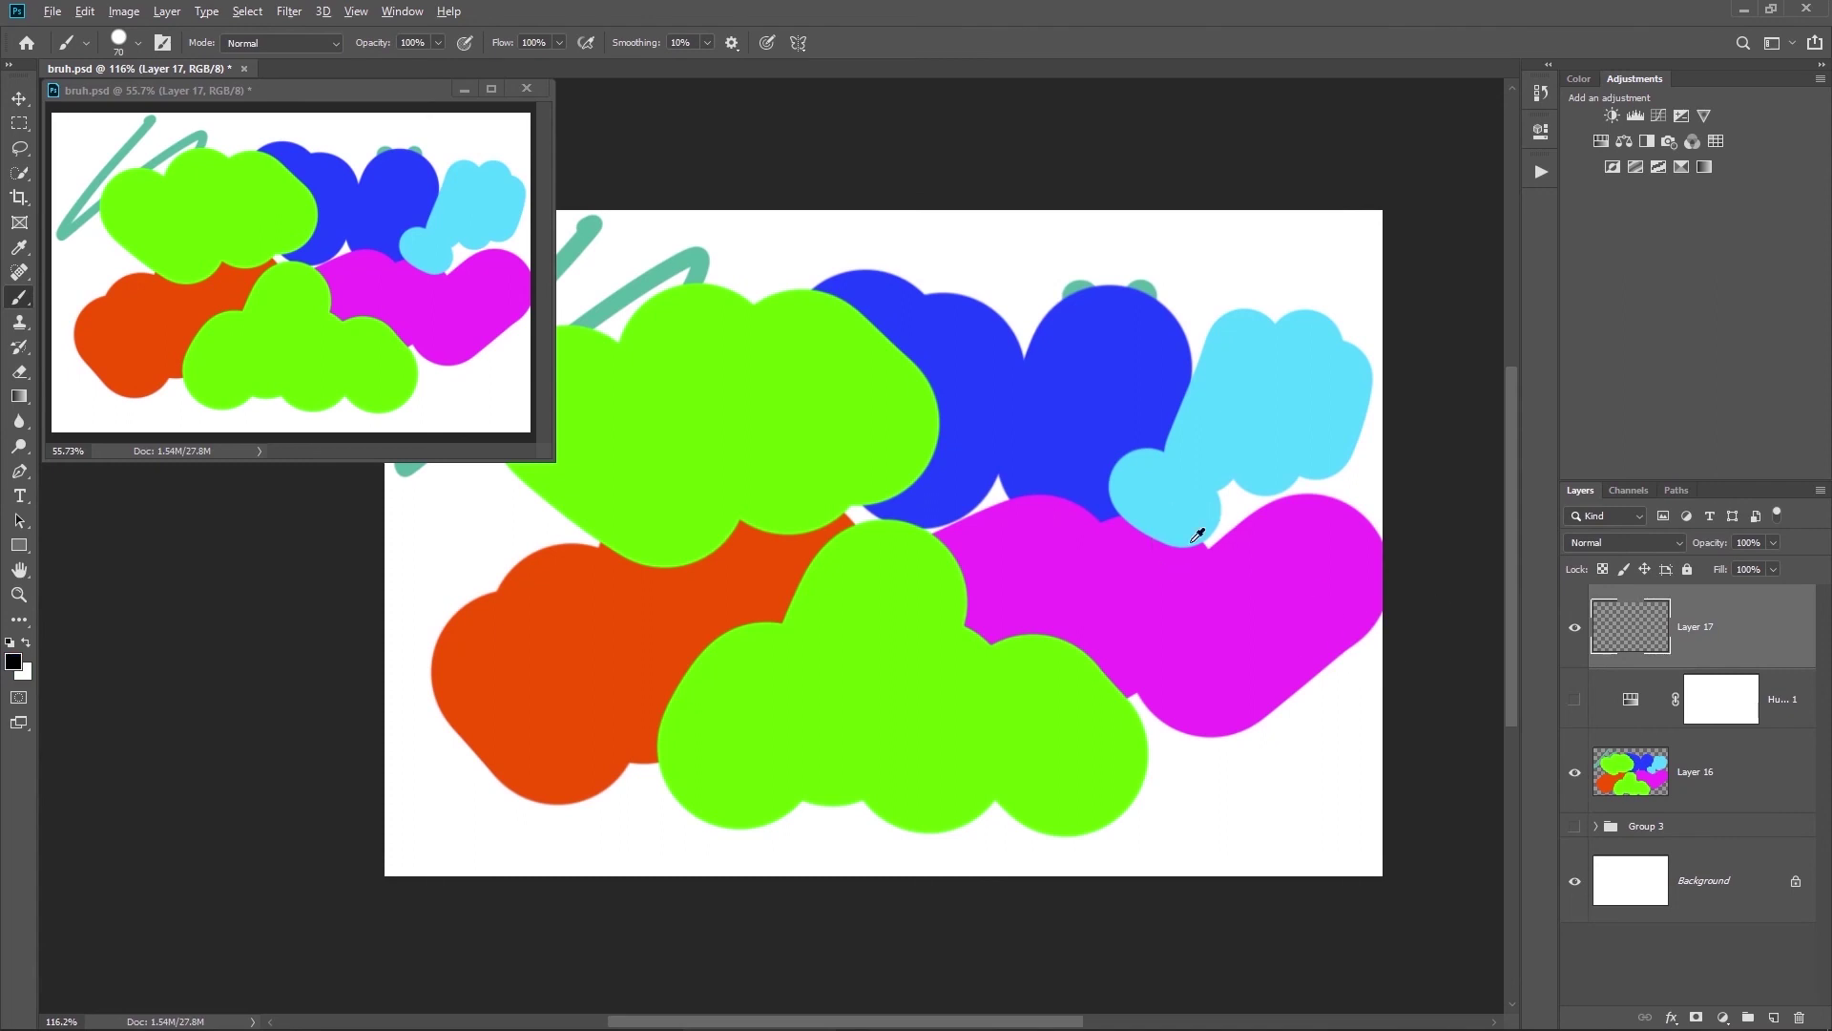
key("alt+BackSpace")
key("v")
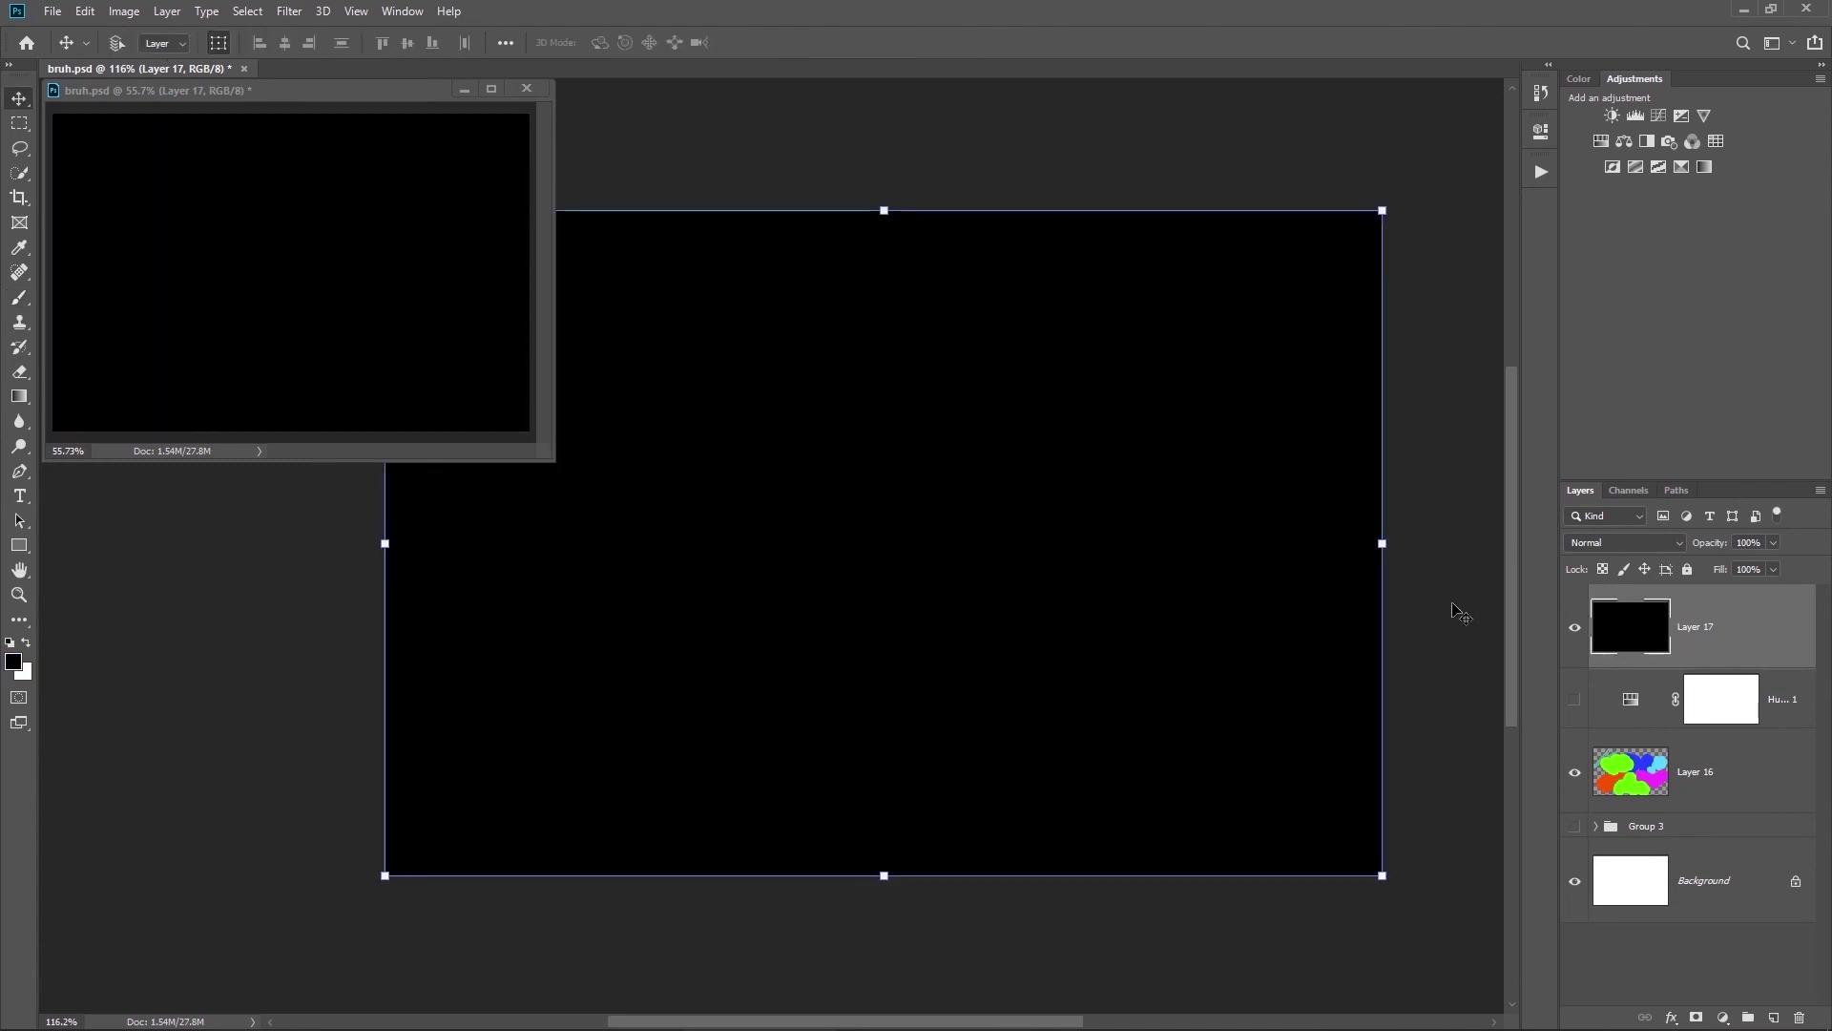
Step: Set the black layer's blending mode to Color
left_click(1616, 545)
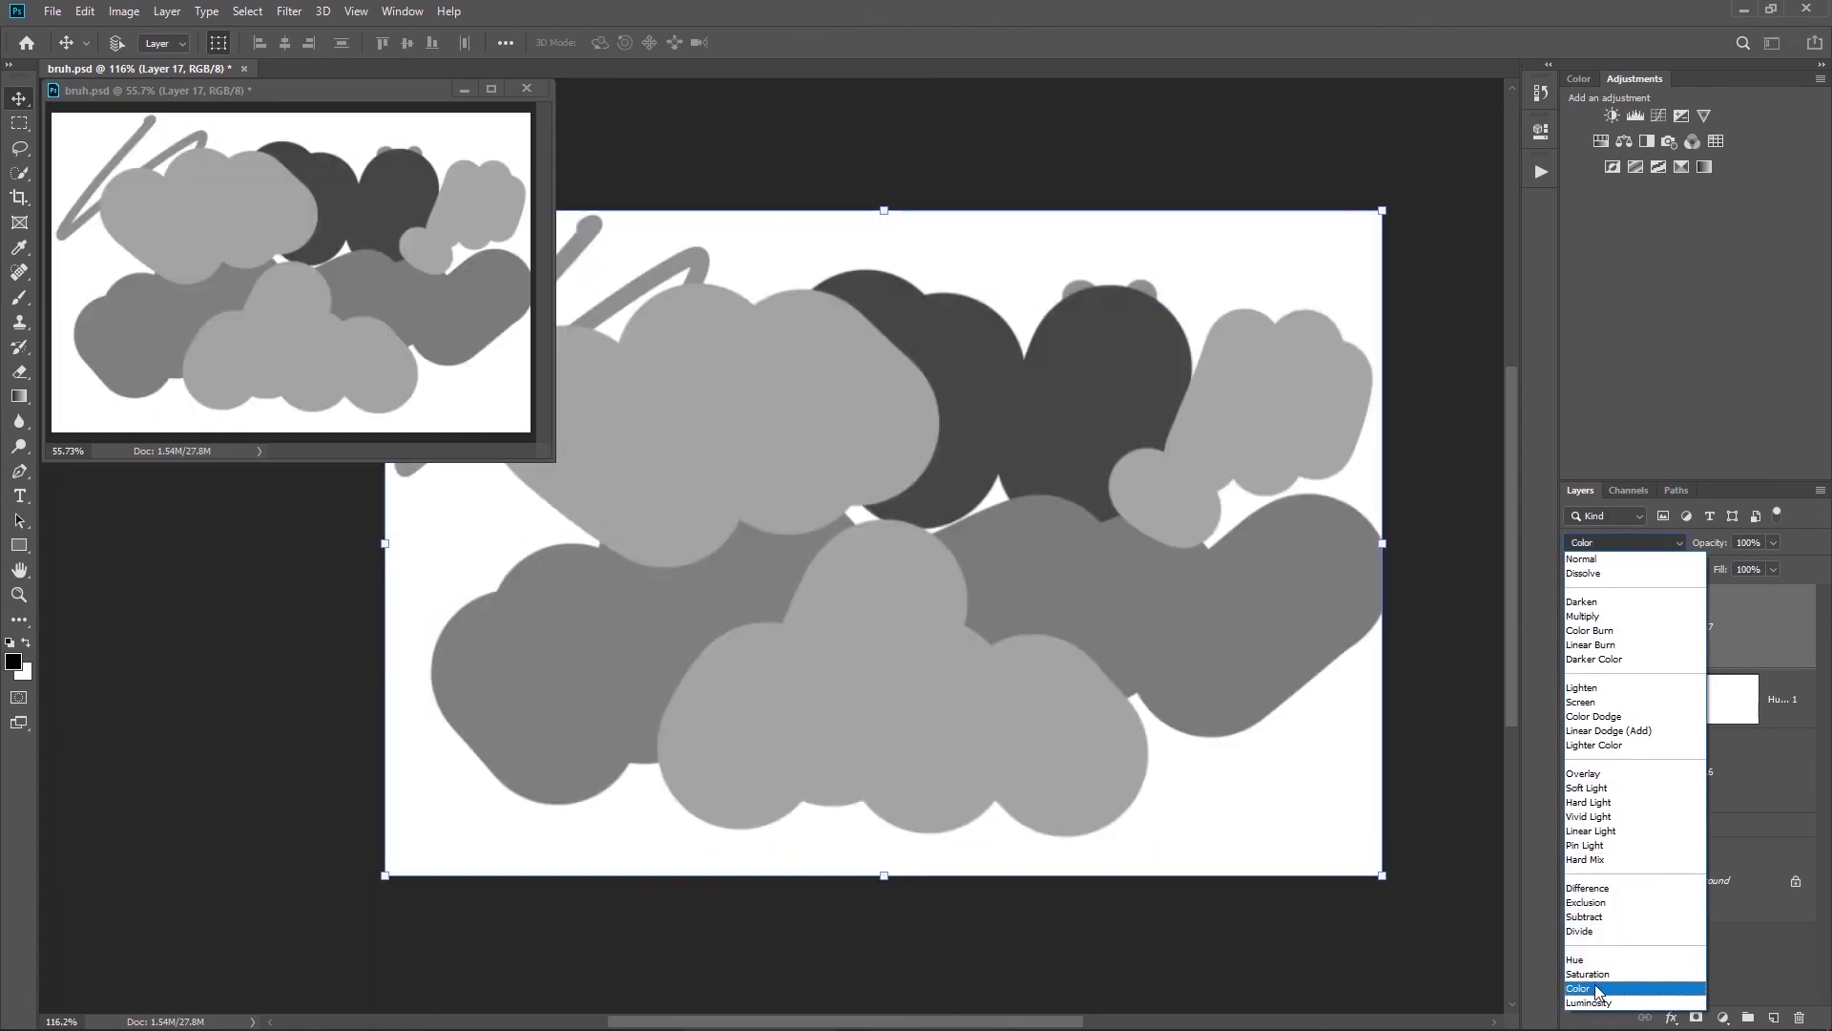
left_click(1599, 989)
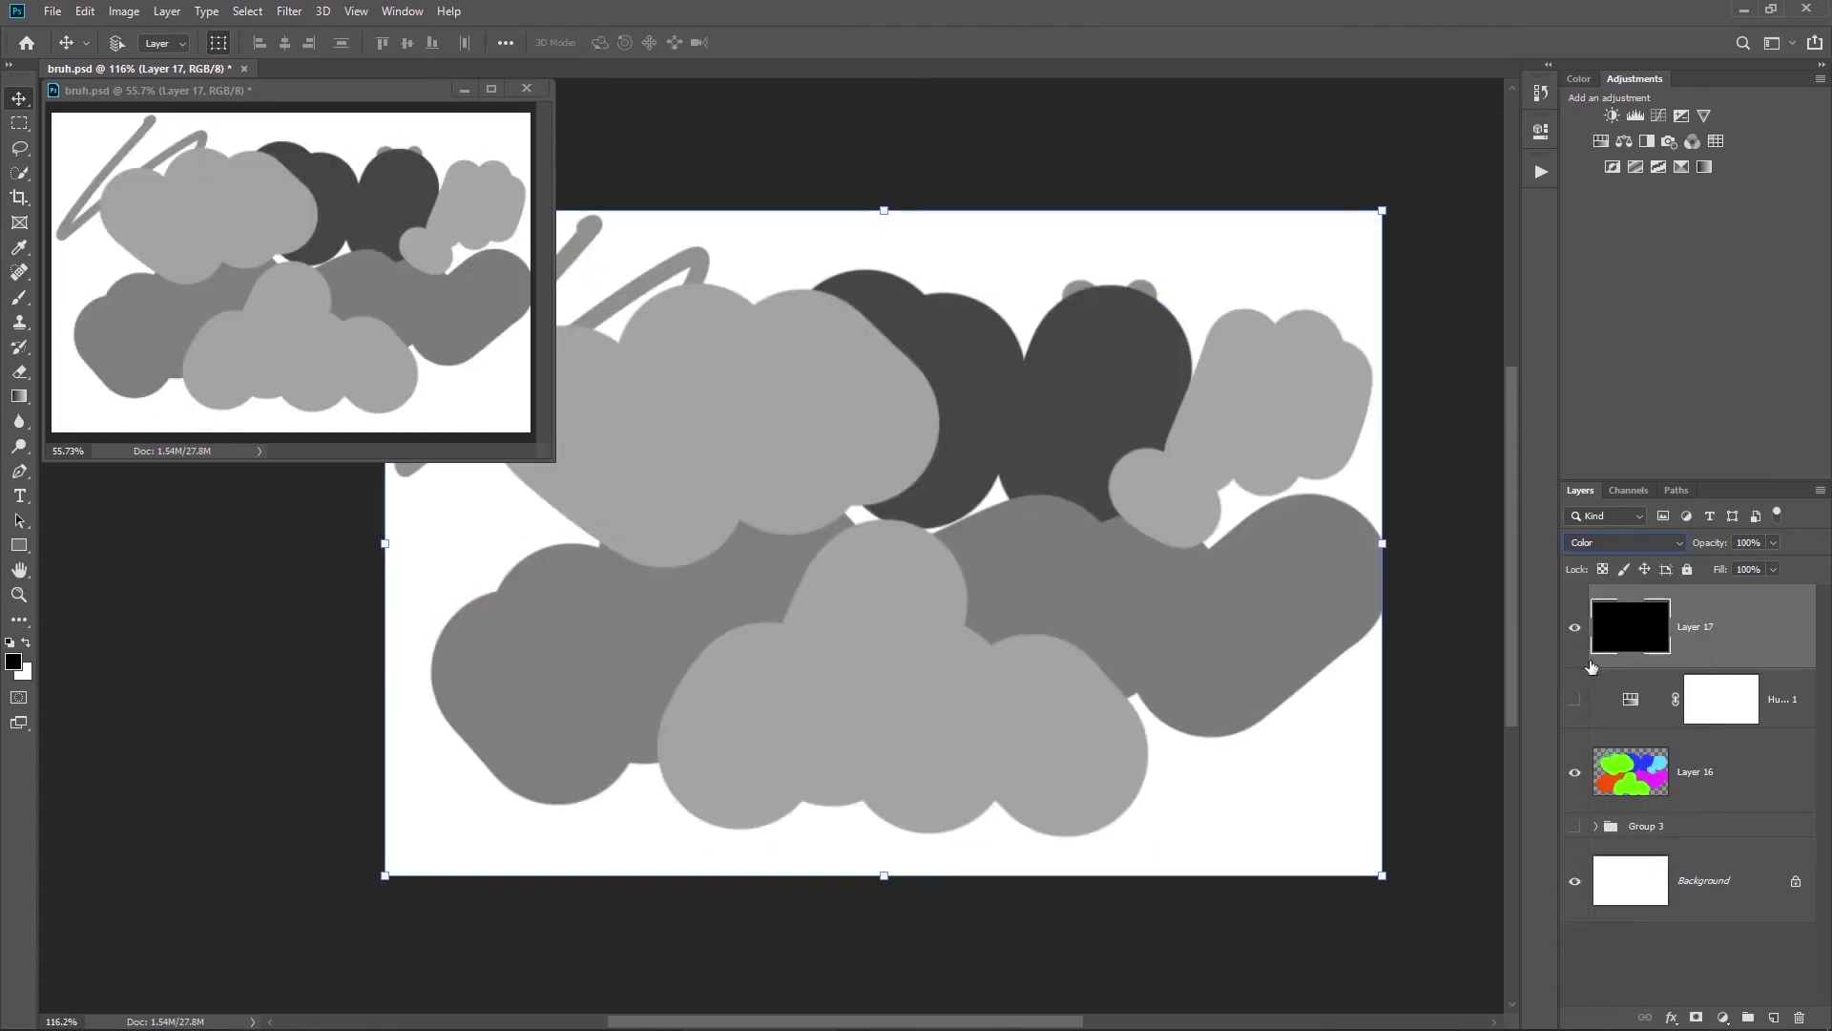
left_click(1440, 398)
mouse_move(1144, 599)
left_mouse_down()
mouse_move(1186, 572)
mouse_move(1154, 627)
left_mouse_up()
left_click_drag(1157, 611, 1122, 592)
left_click_drag(1122, 593, 1179, 559)
left_click_drag(1173, 546, 1213, 521)
left_click_drag(1189, 529, 1189, 571)
left_click(1638, 637)
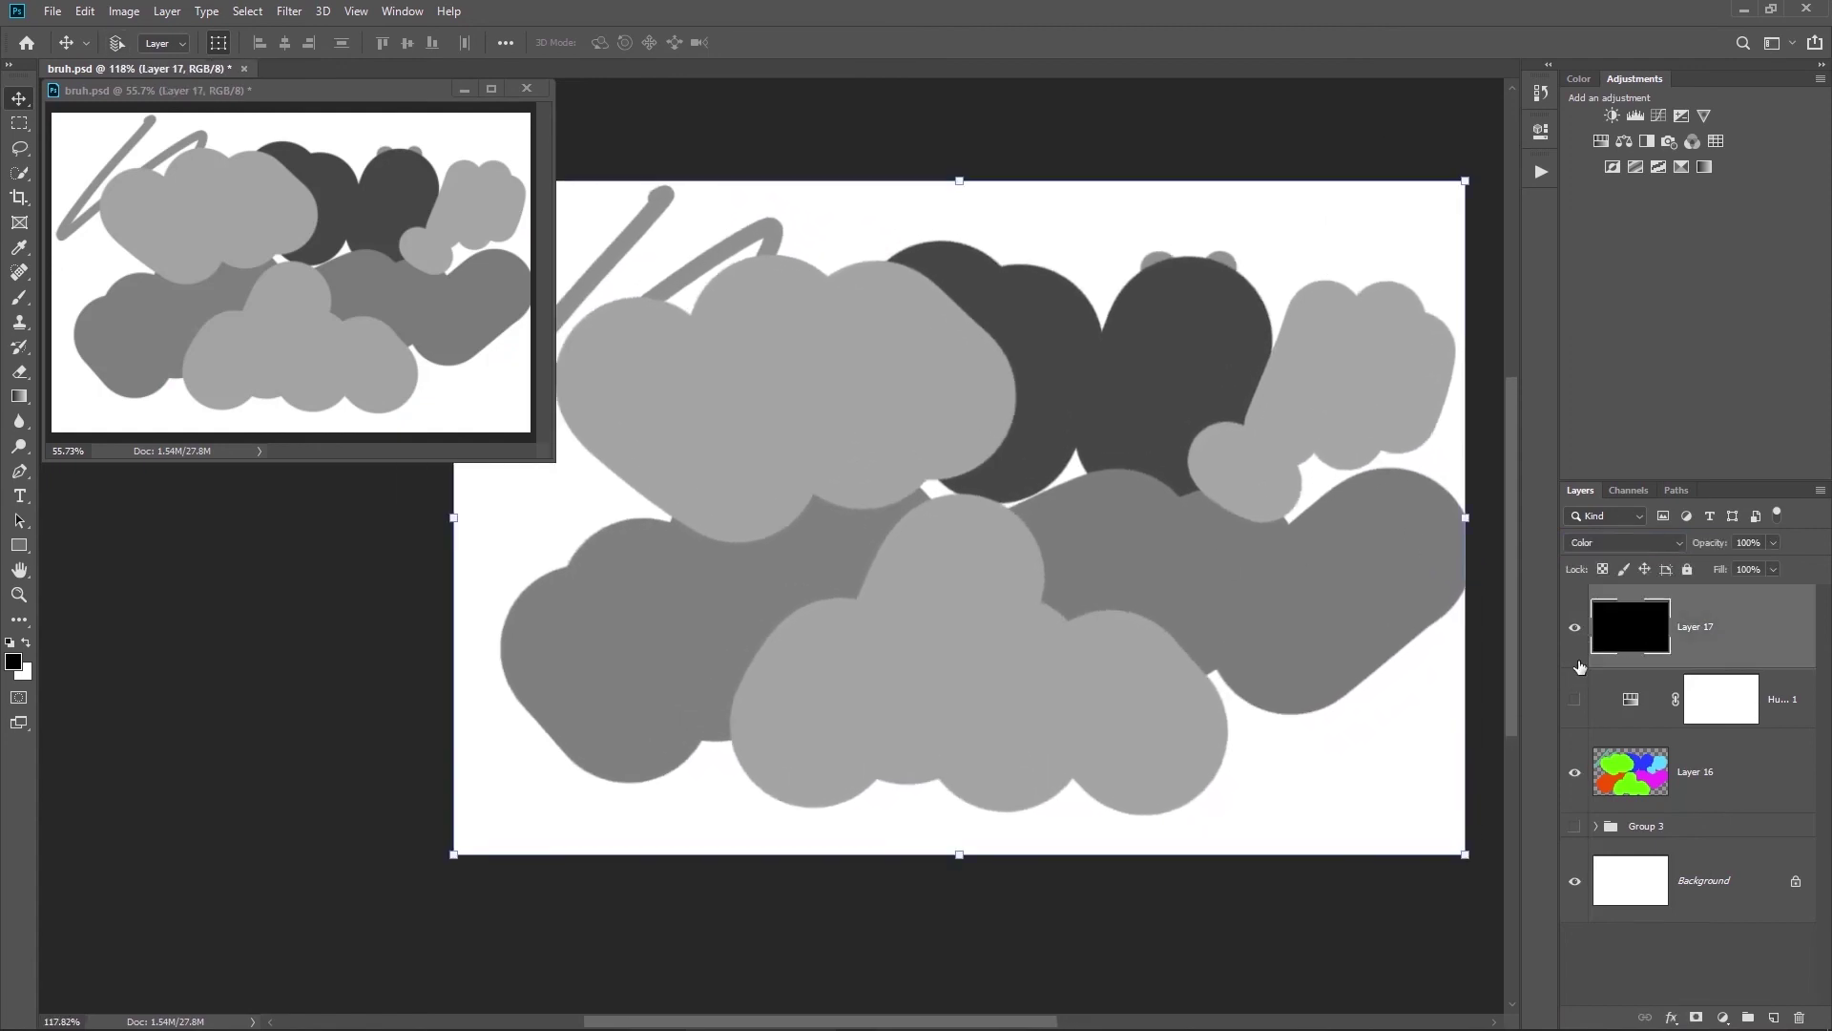
Step: Toggle the Hue/Saturation and black Color layers to compare their grayscale results, leaving both hidden
left_click(1573, 699)
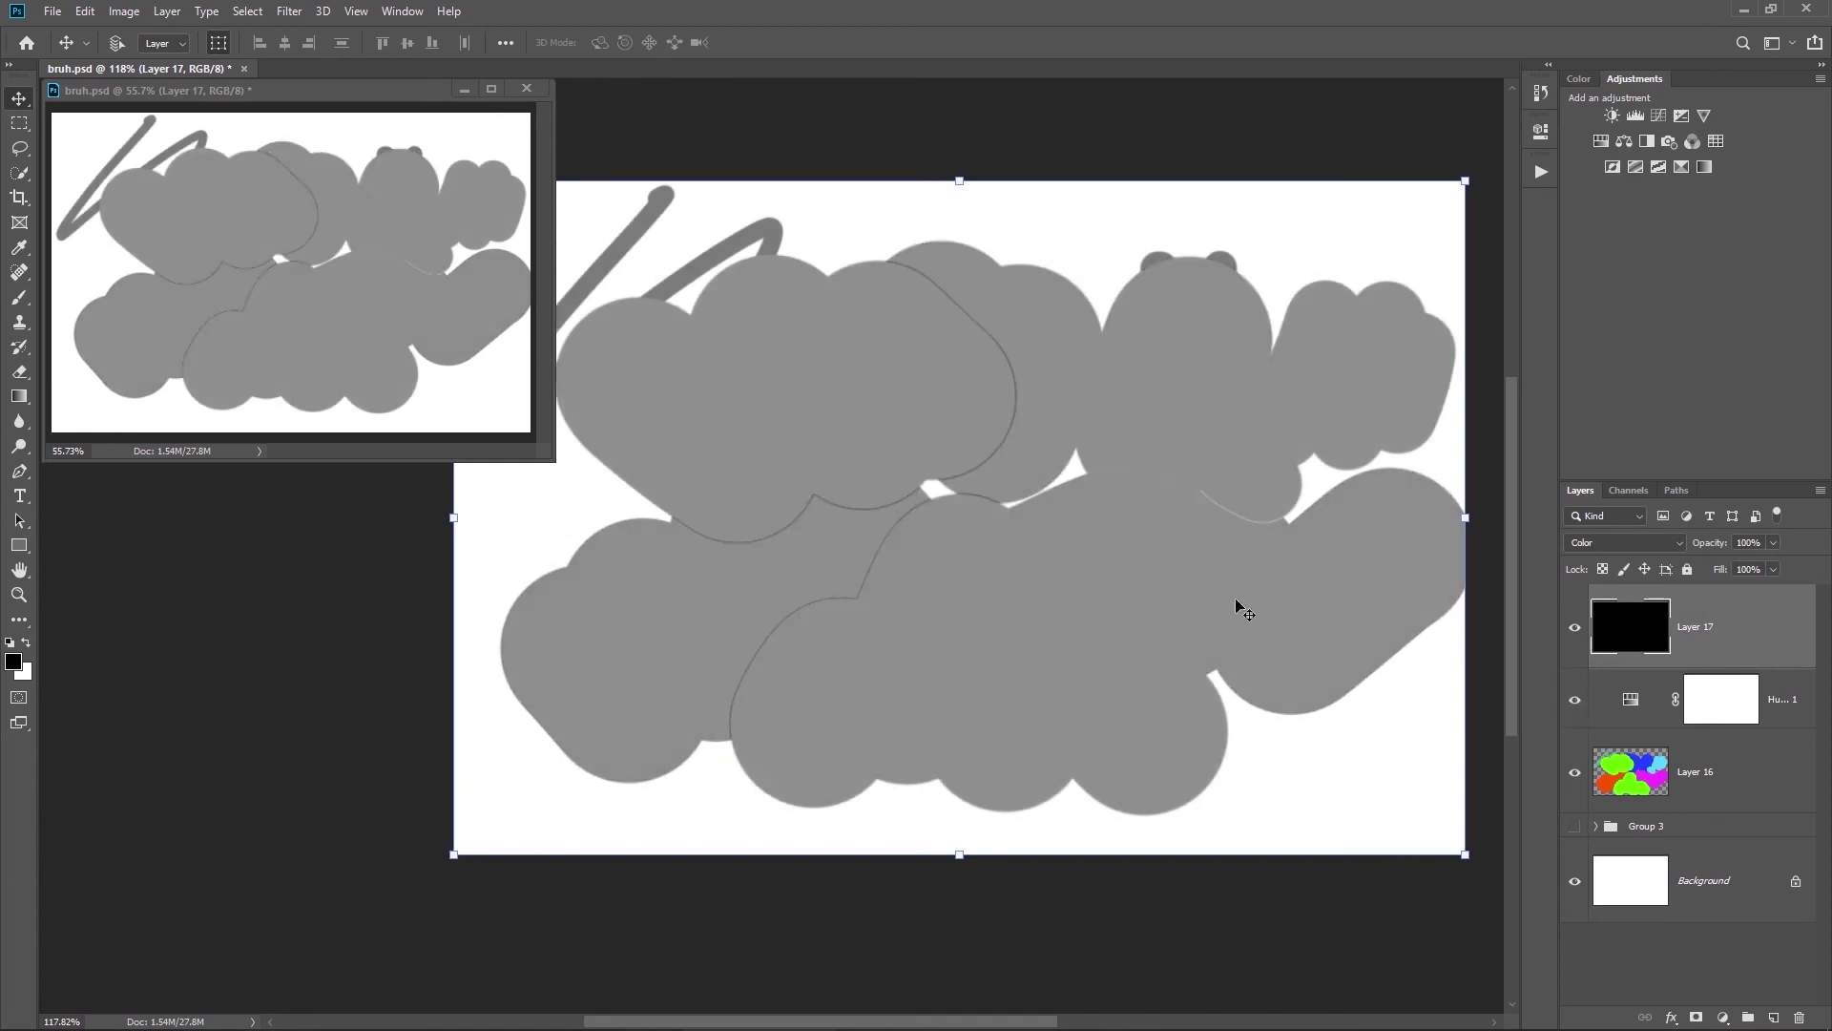
left_click(1577, 701)
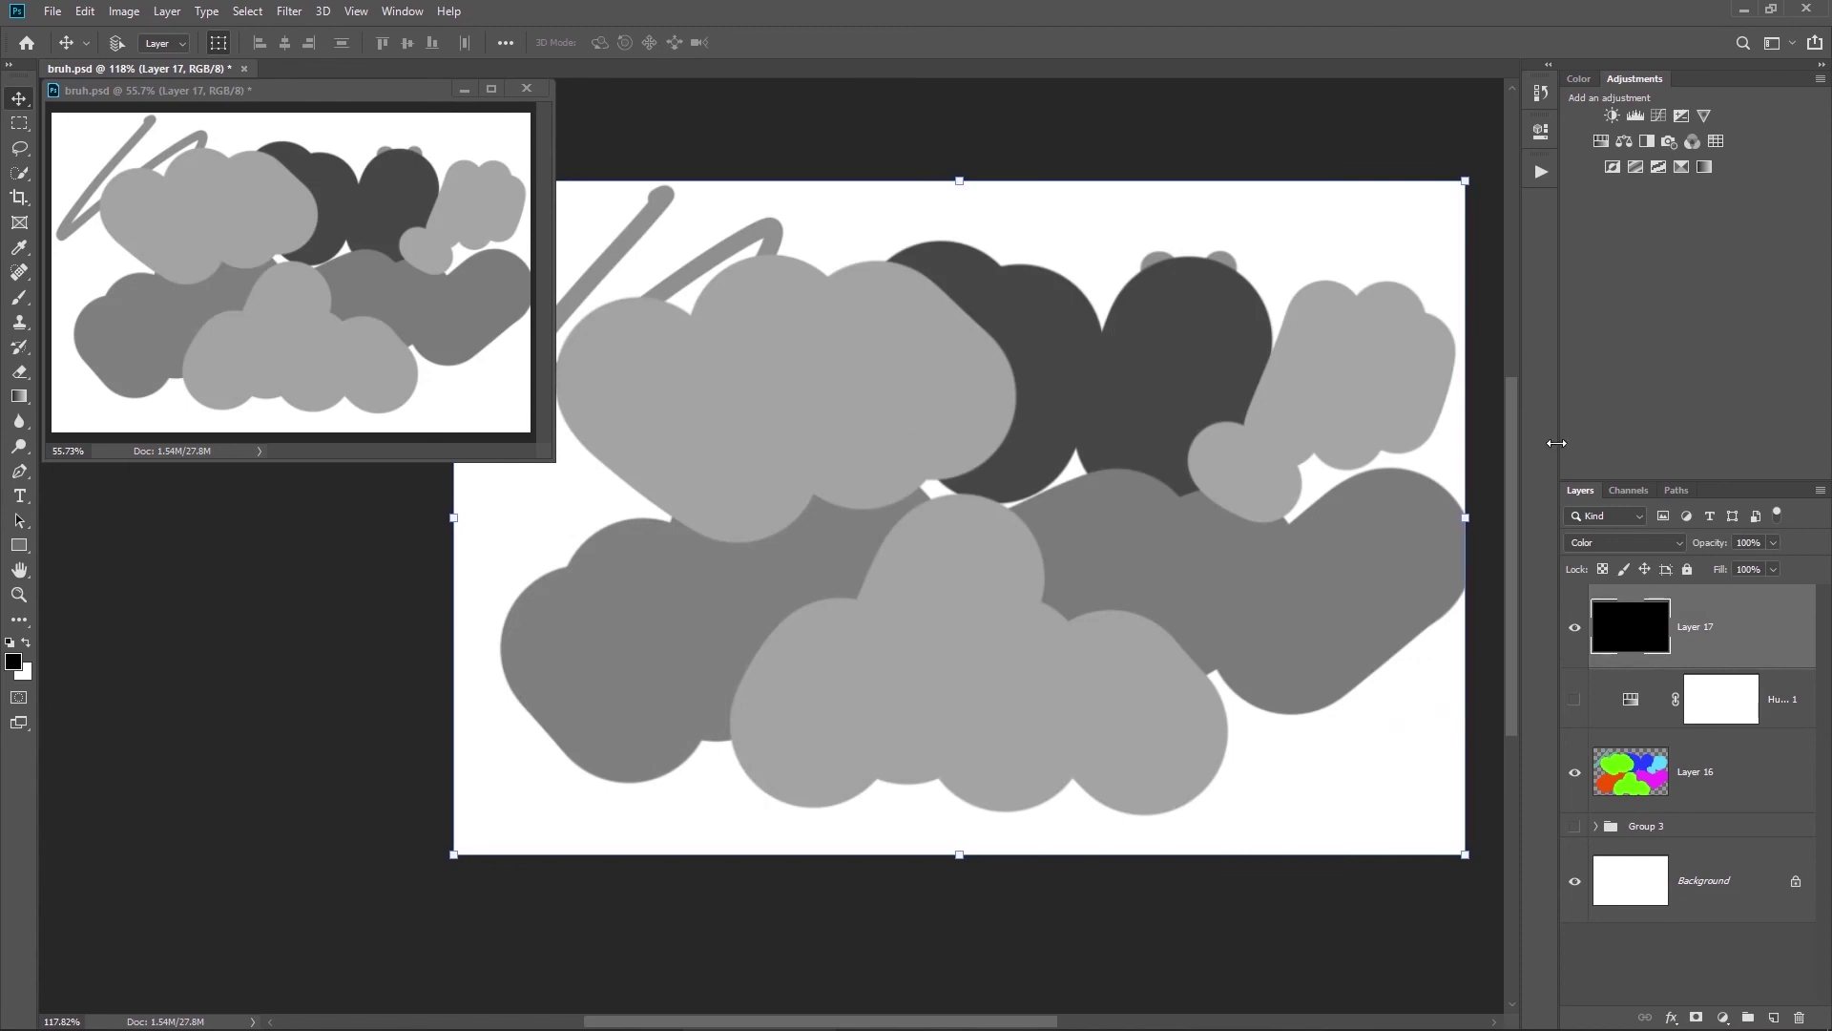
left_click(1572, 627)
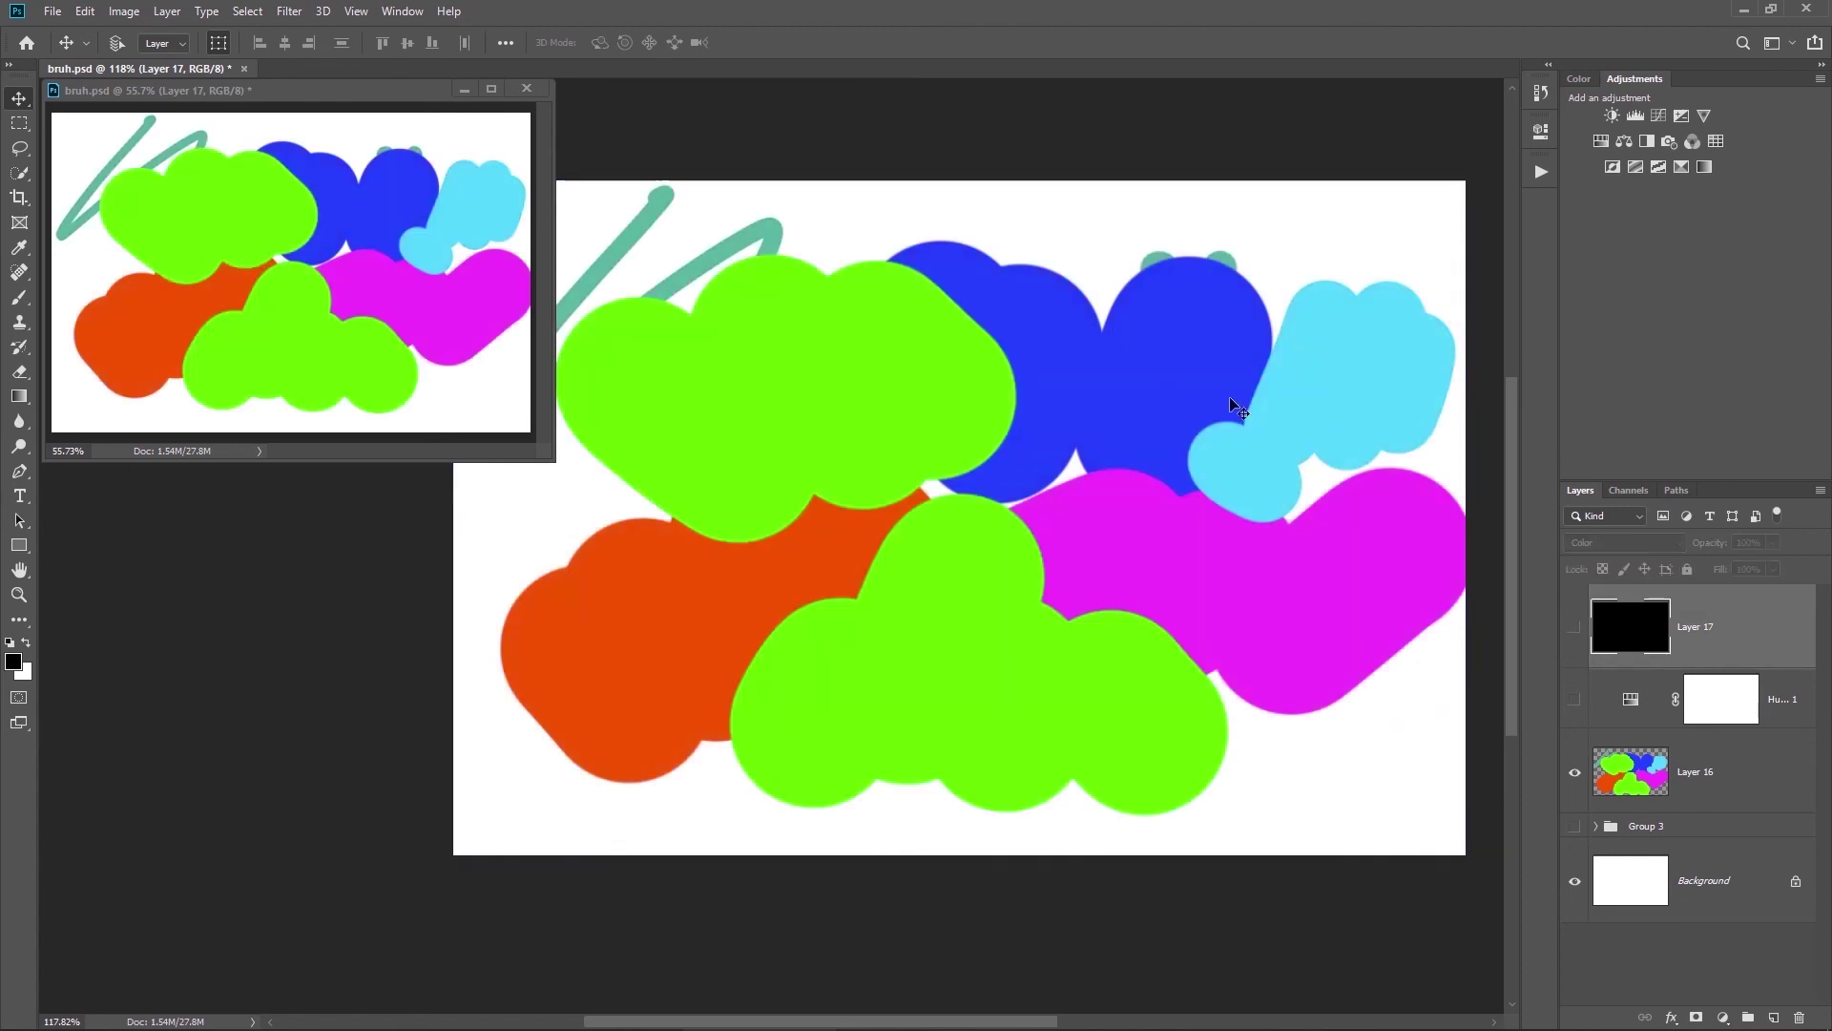
left_click(1575, 634)
left_click(1574, 626)
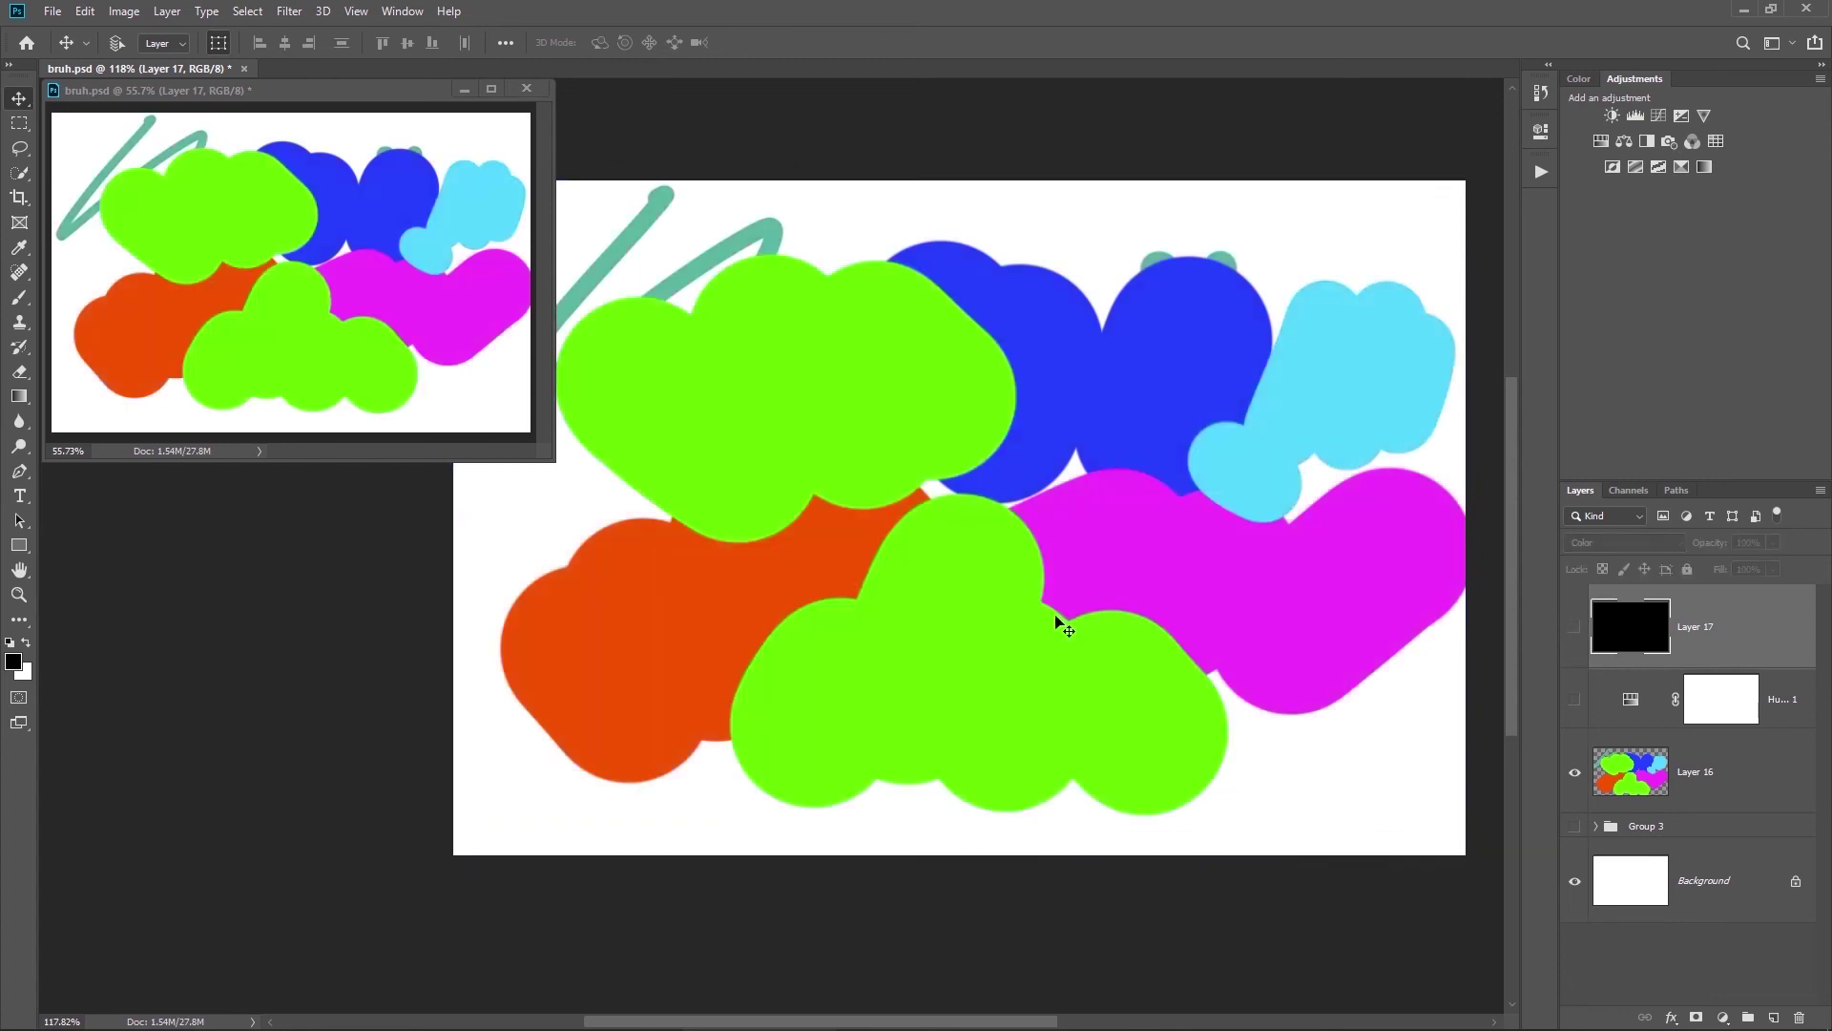
left_click(1574, 627)
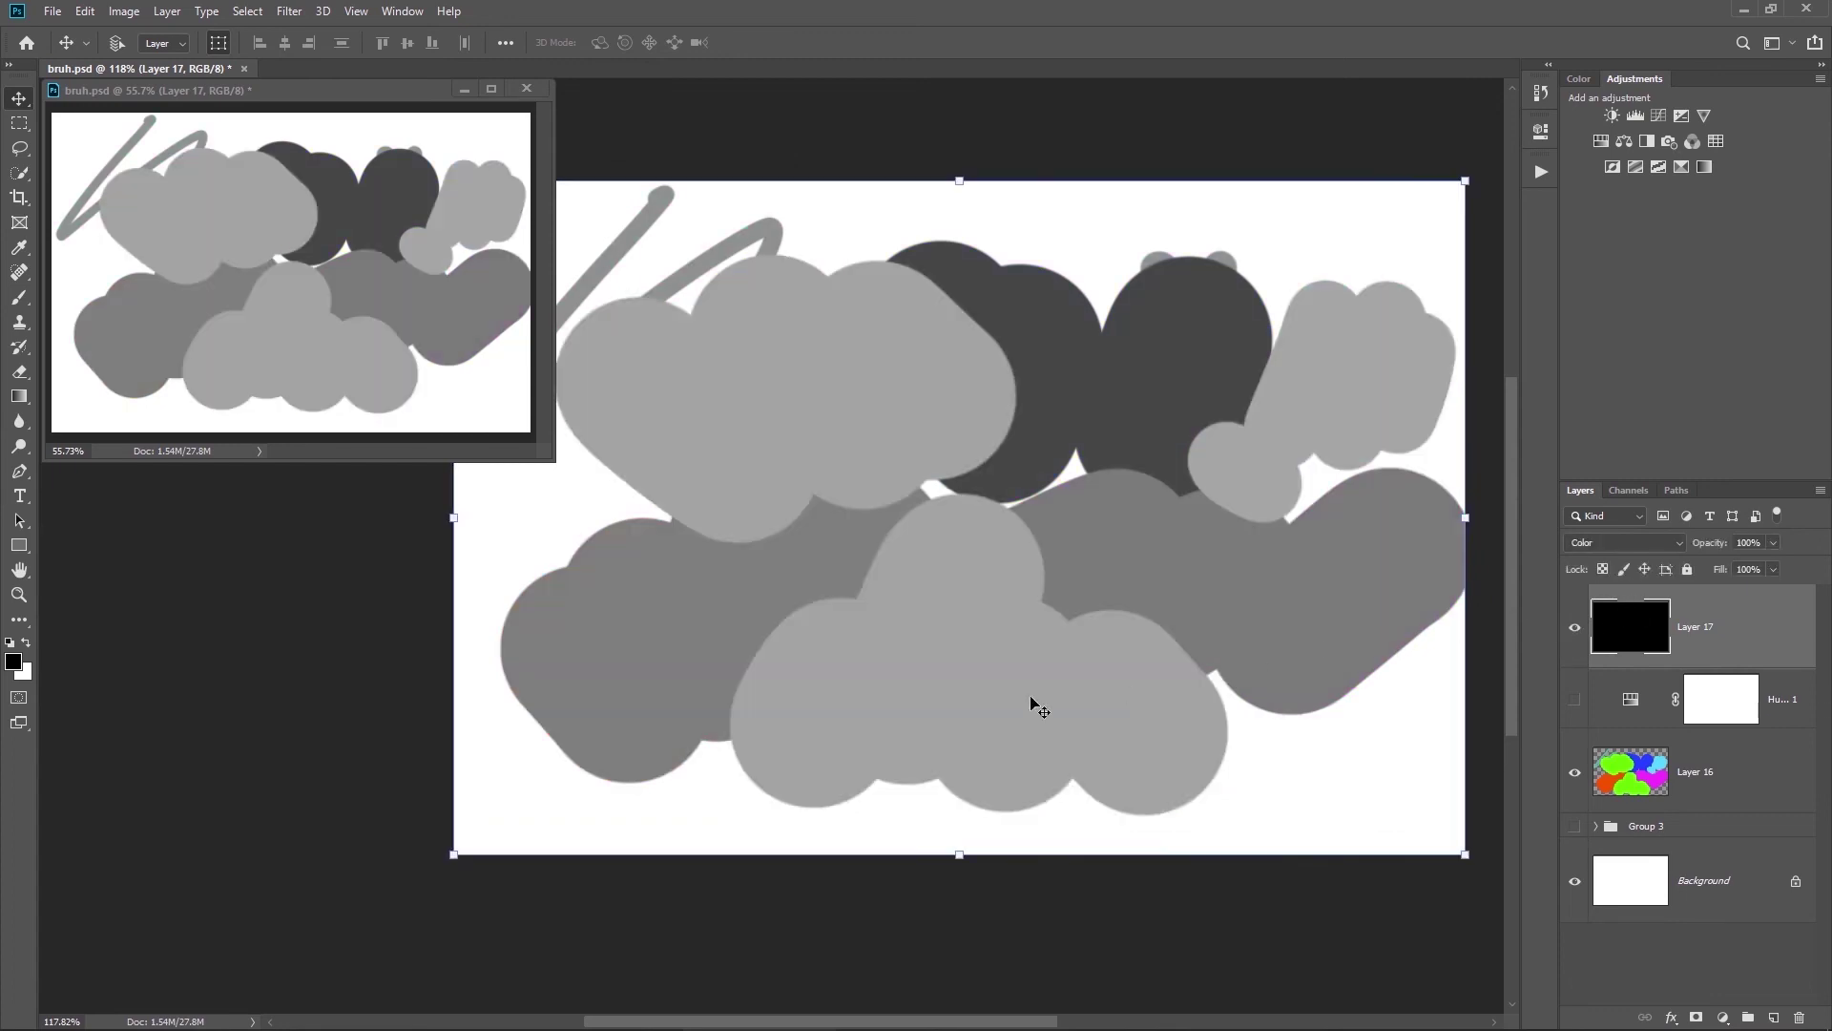
left_click(1575, 630)
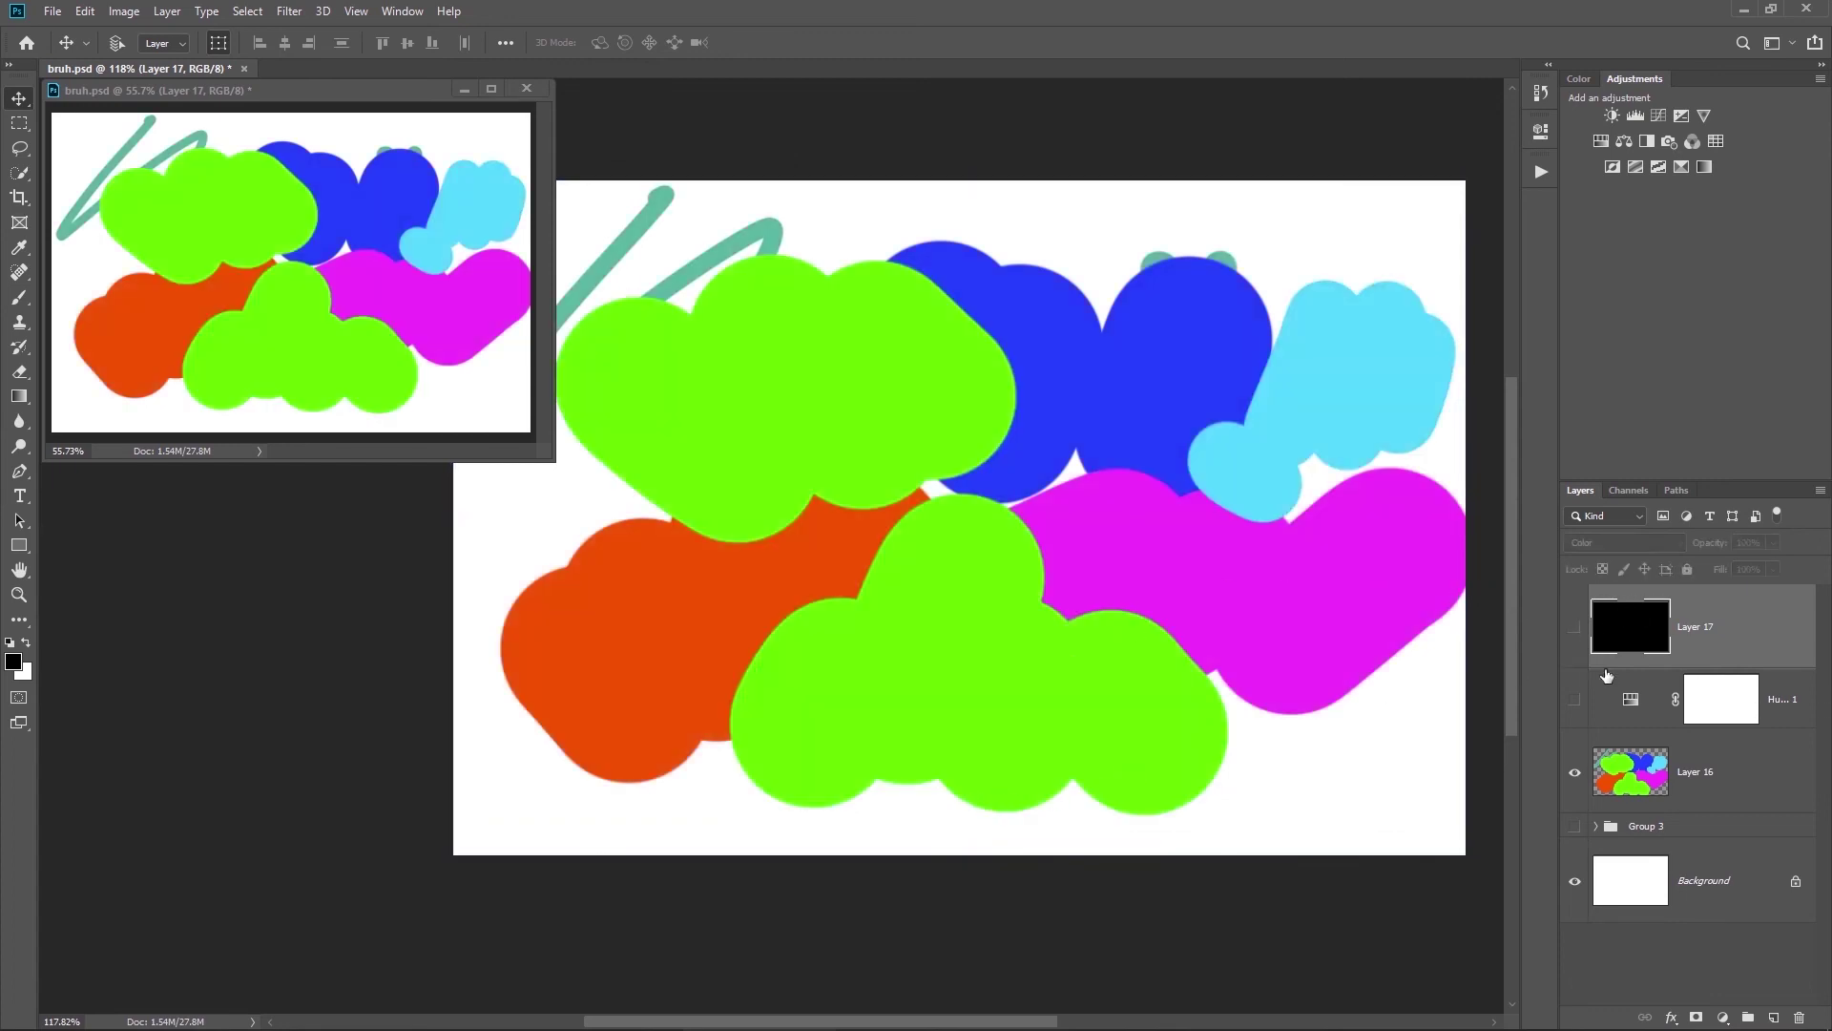
Step: Set a custom proof condition for the main document window that simulates Gray Gamma 1.8
left_click(292, 20)
mouse_move(356, 12)
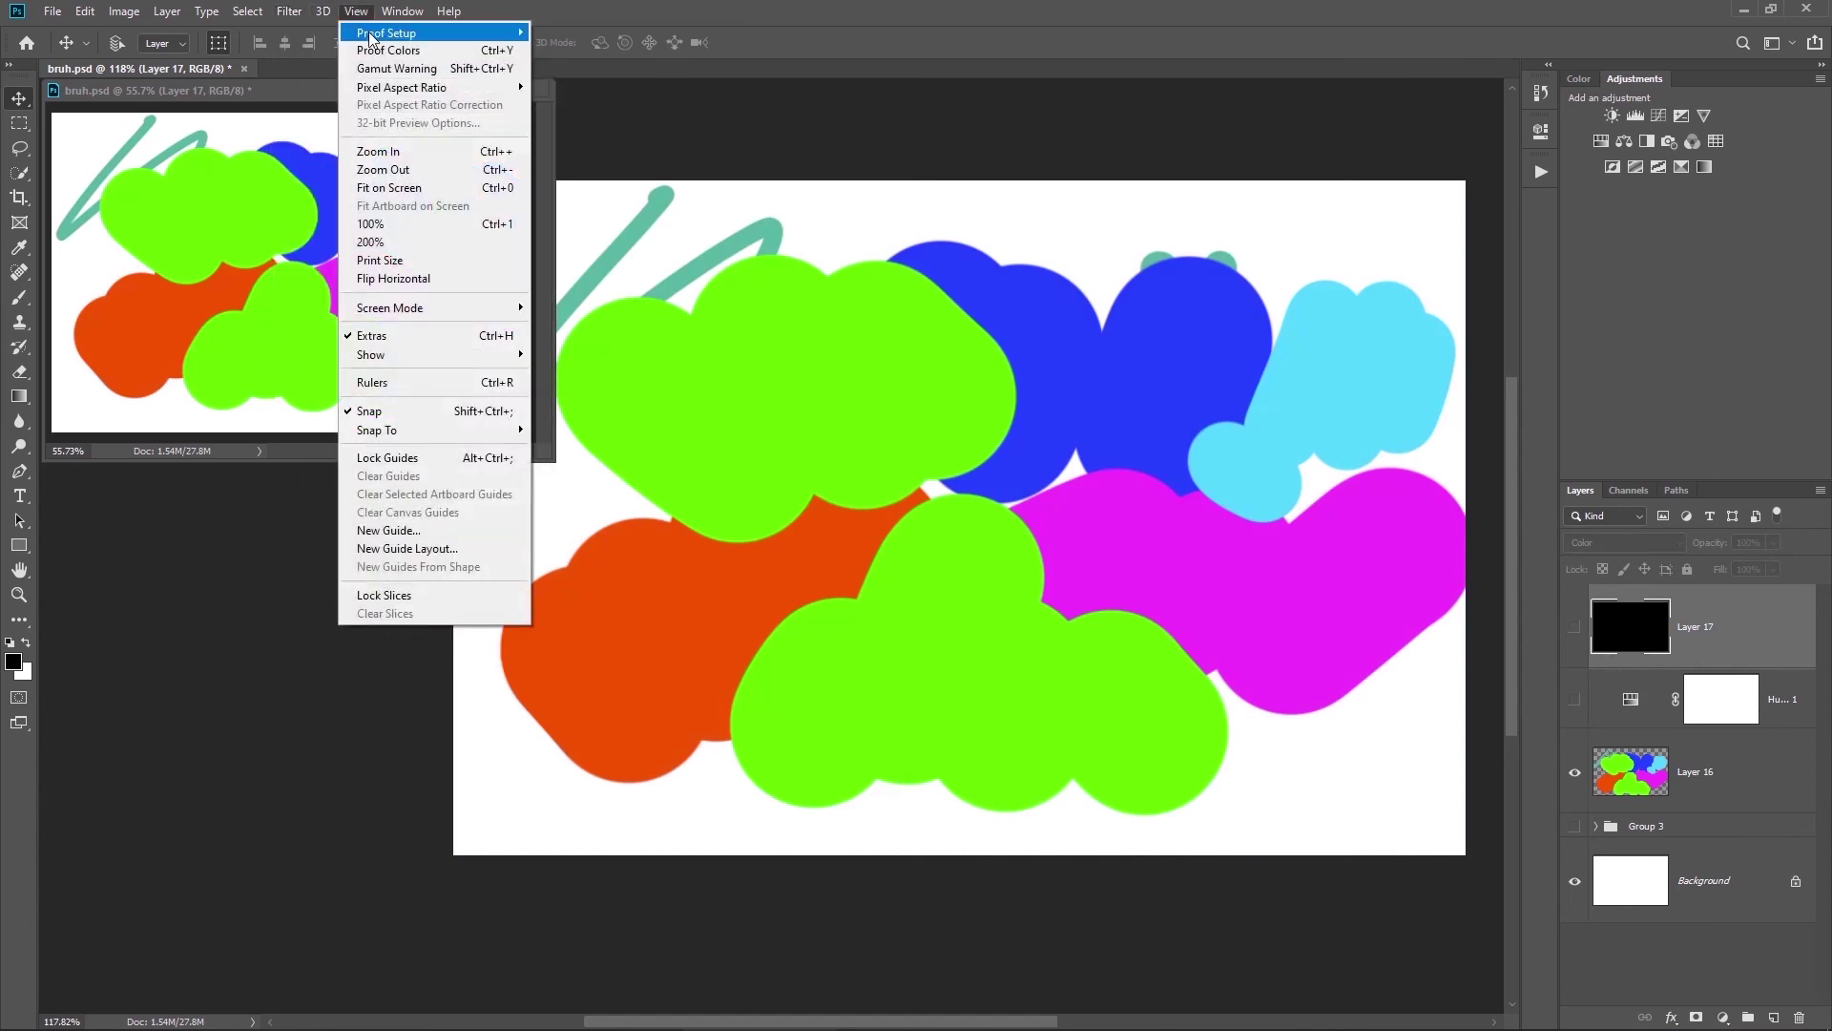
mouse_move(421, 39)
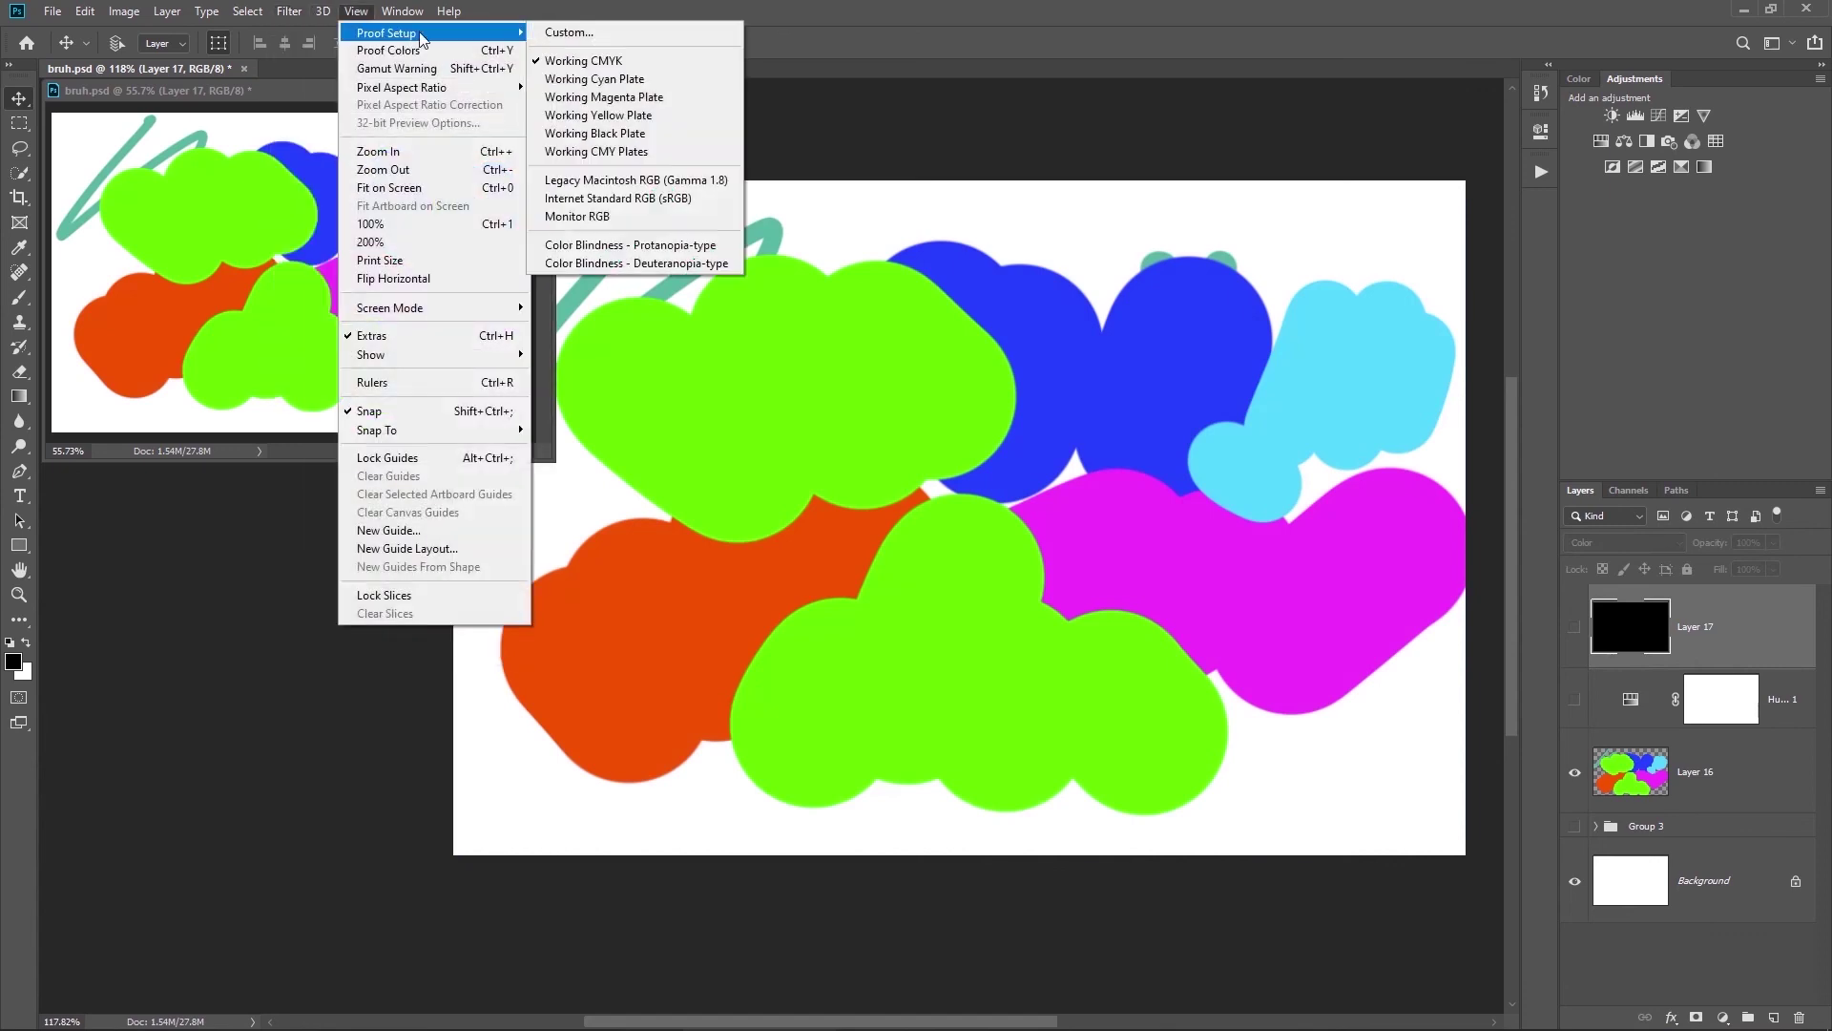
left_click(671, 34)
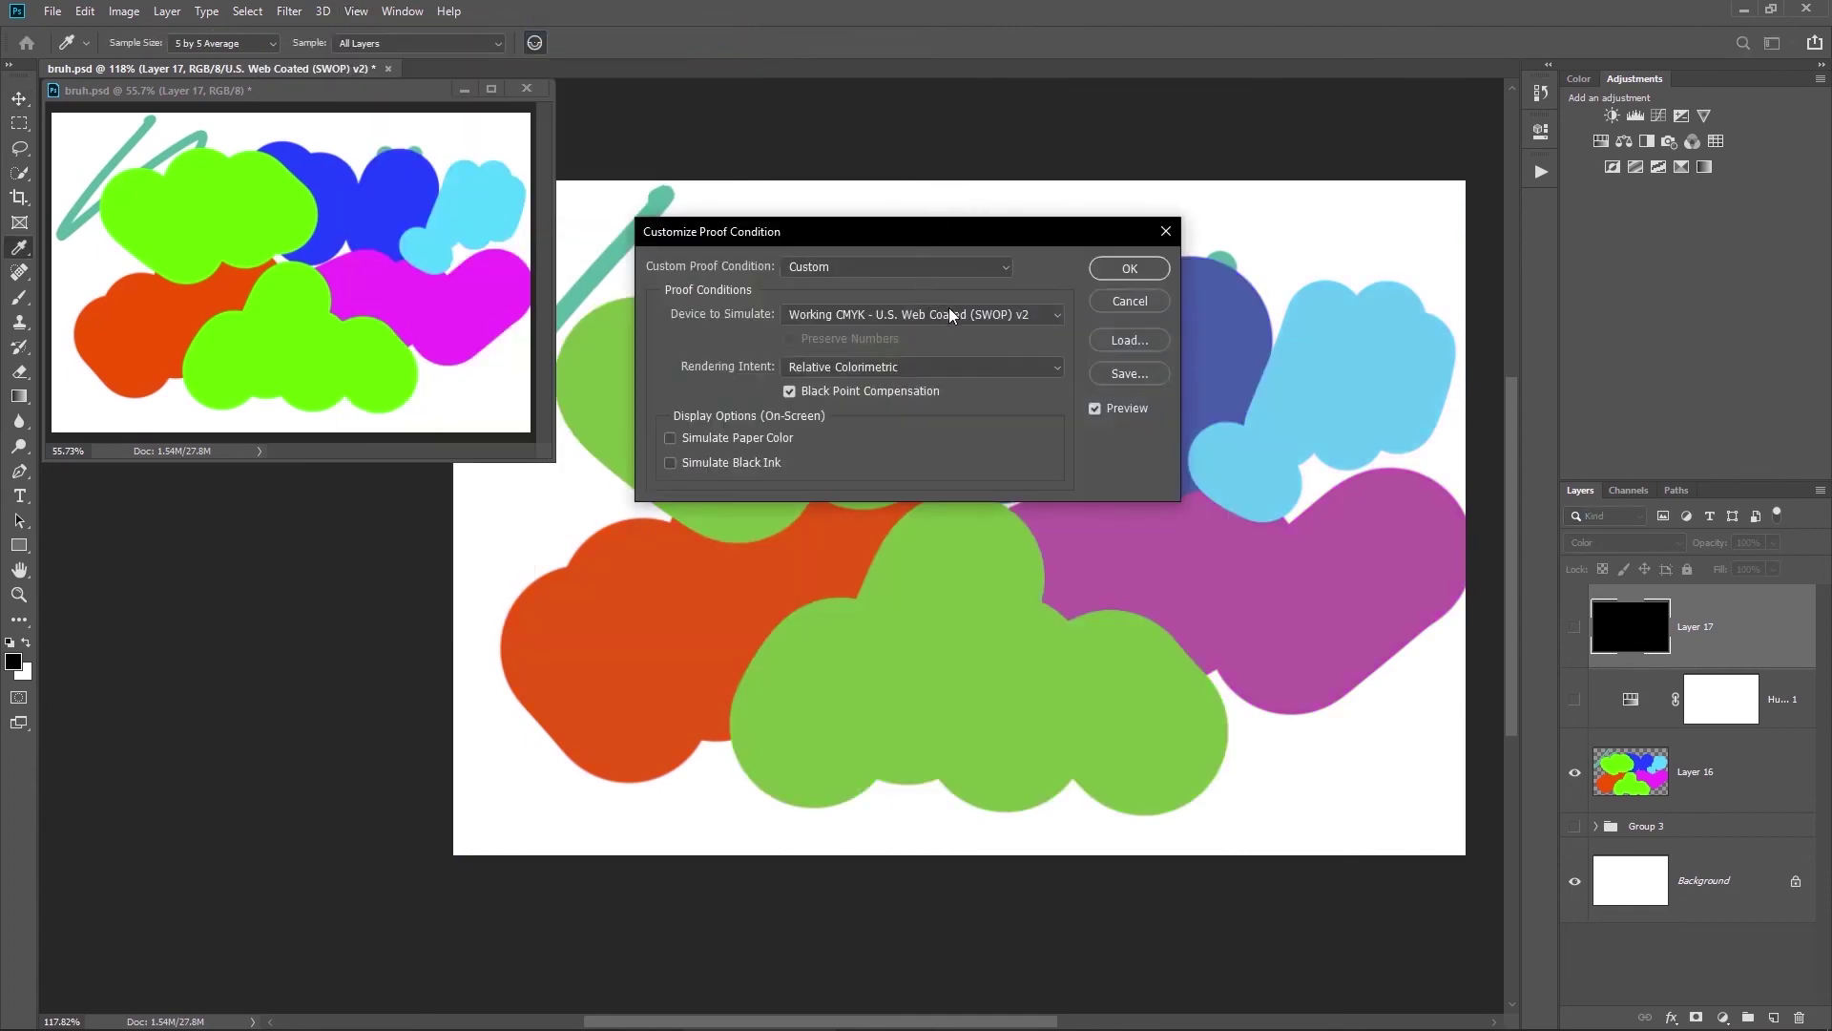
left_click(949, 312)
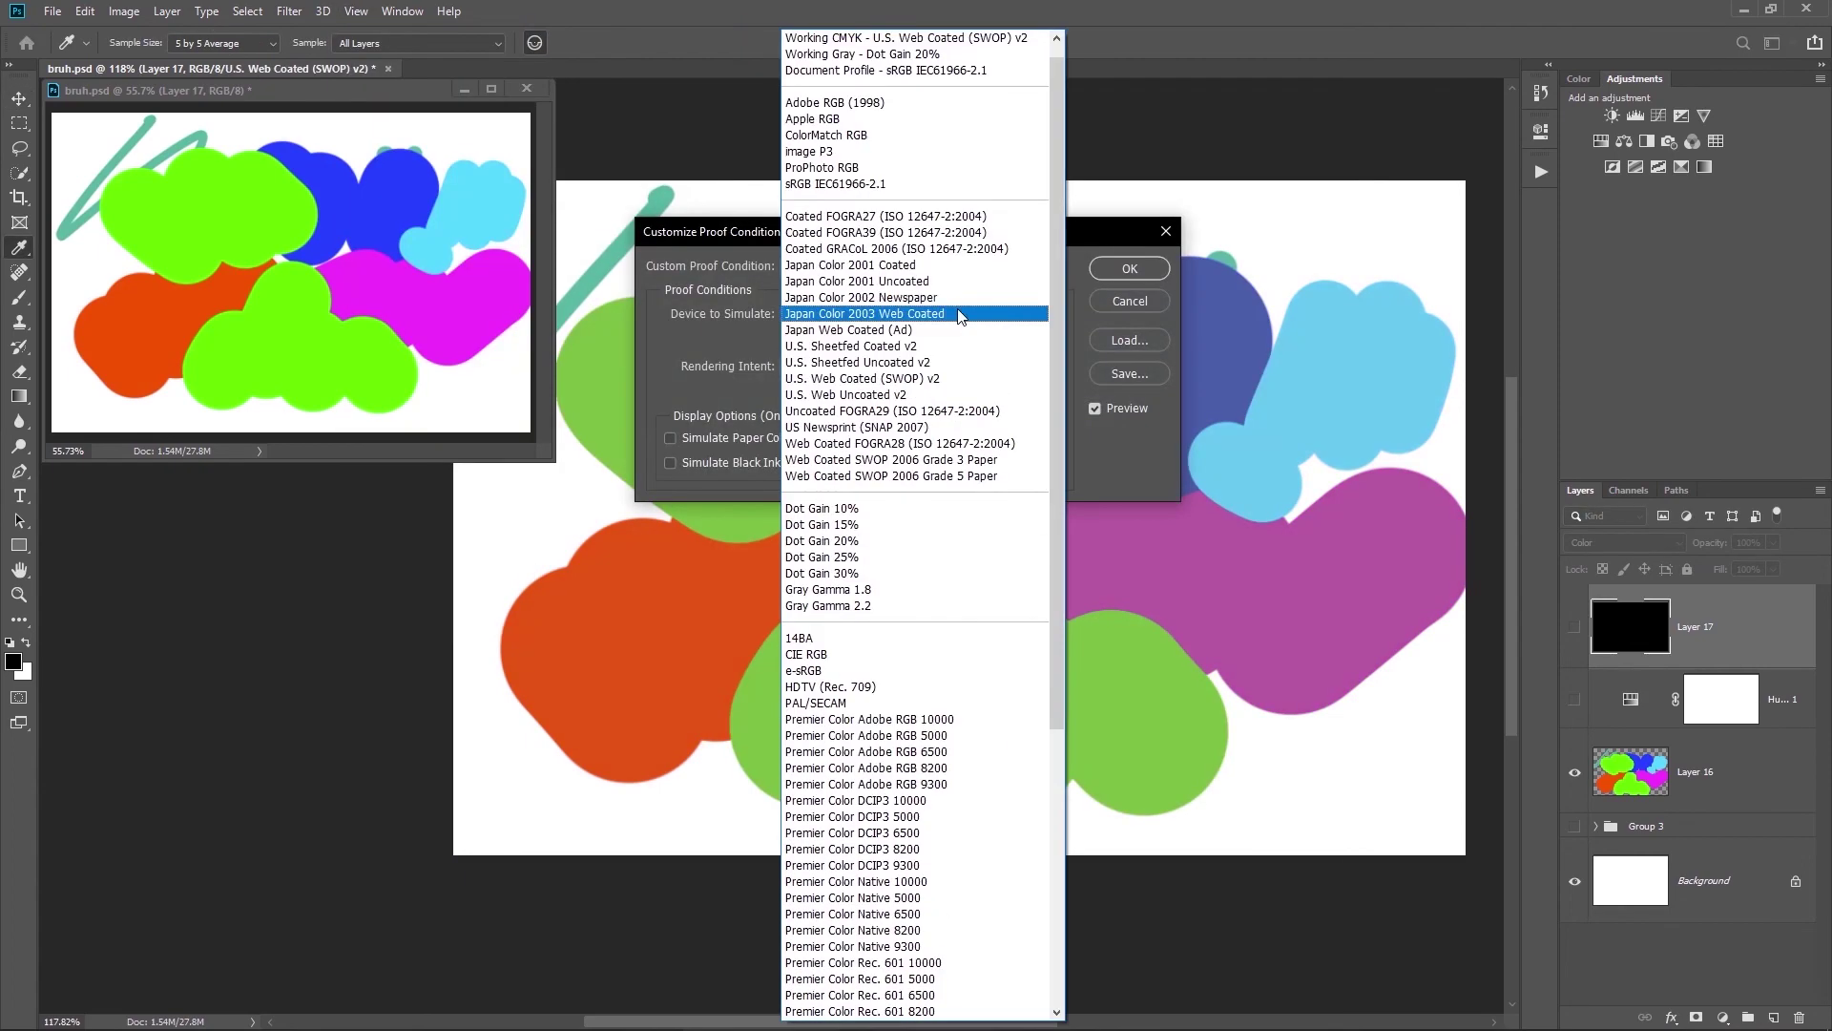
left_click(905, 591)
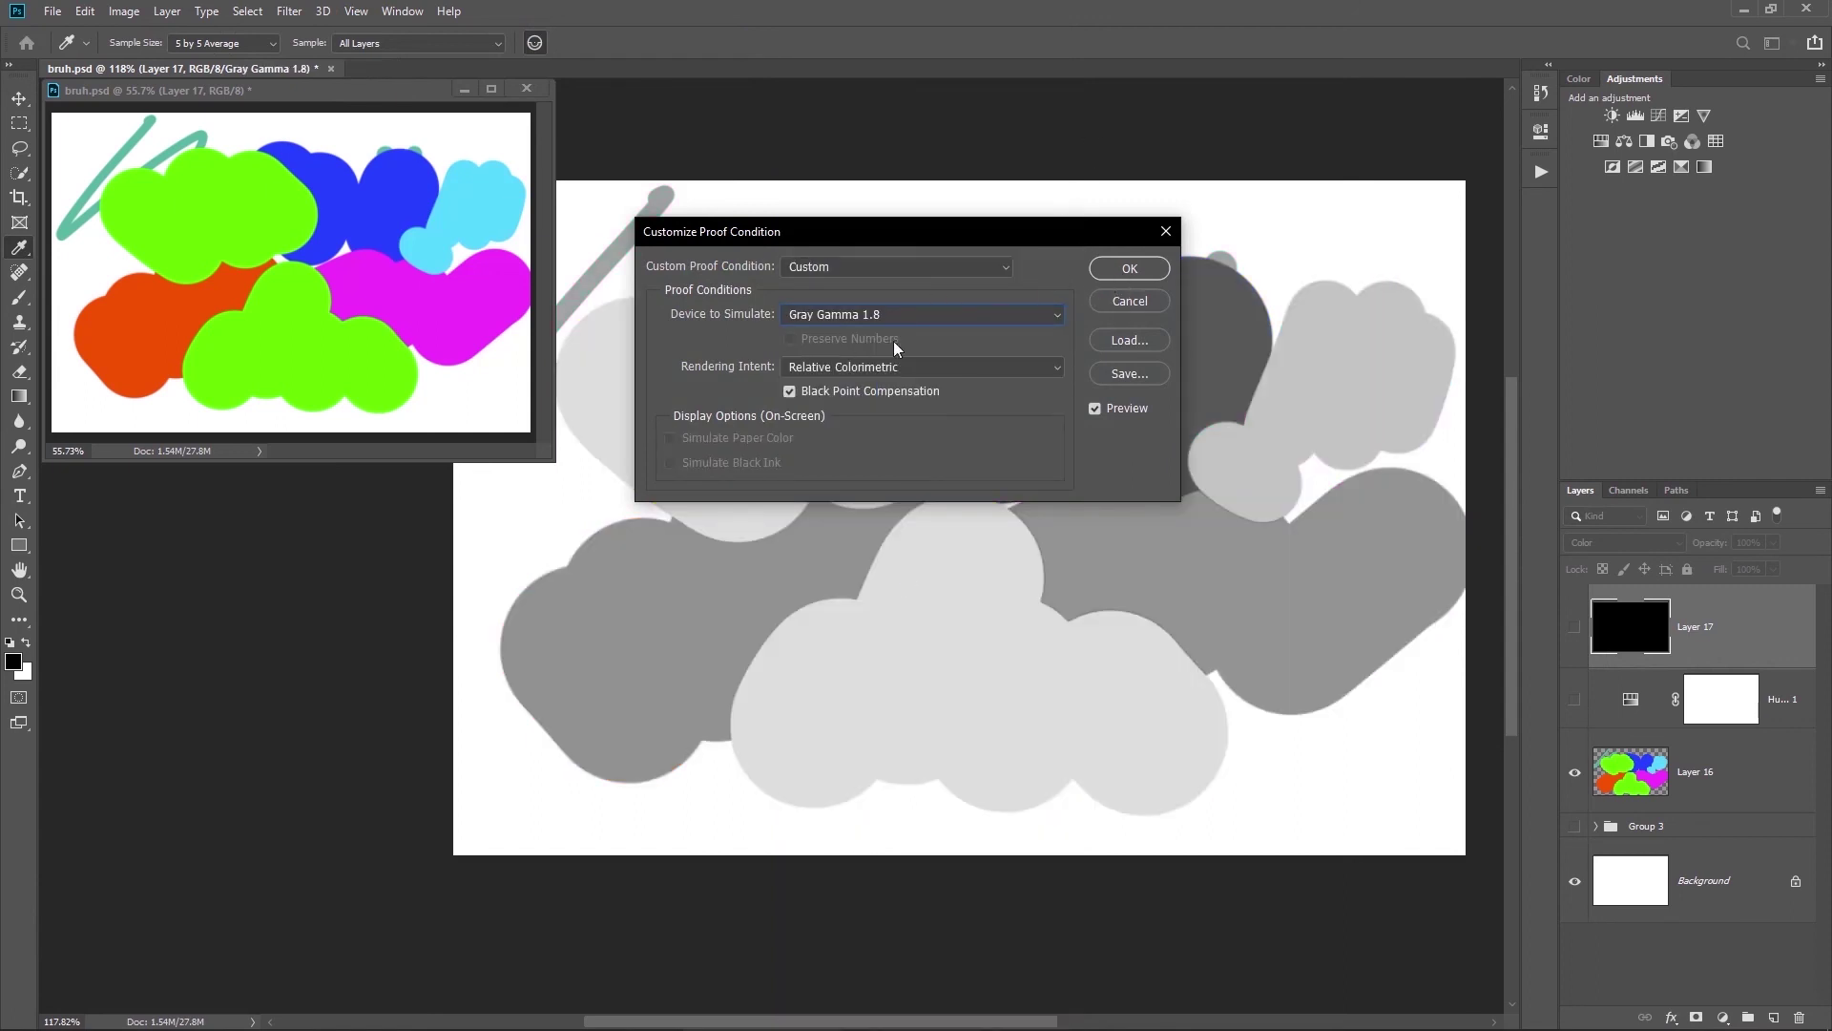
left_click(1129, 269)
key("v")
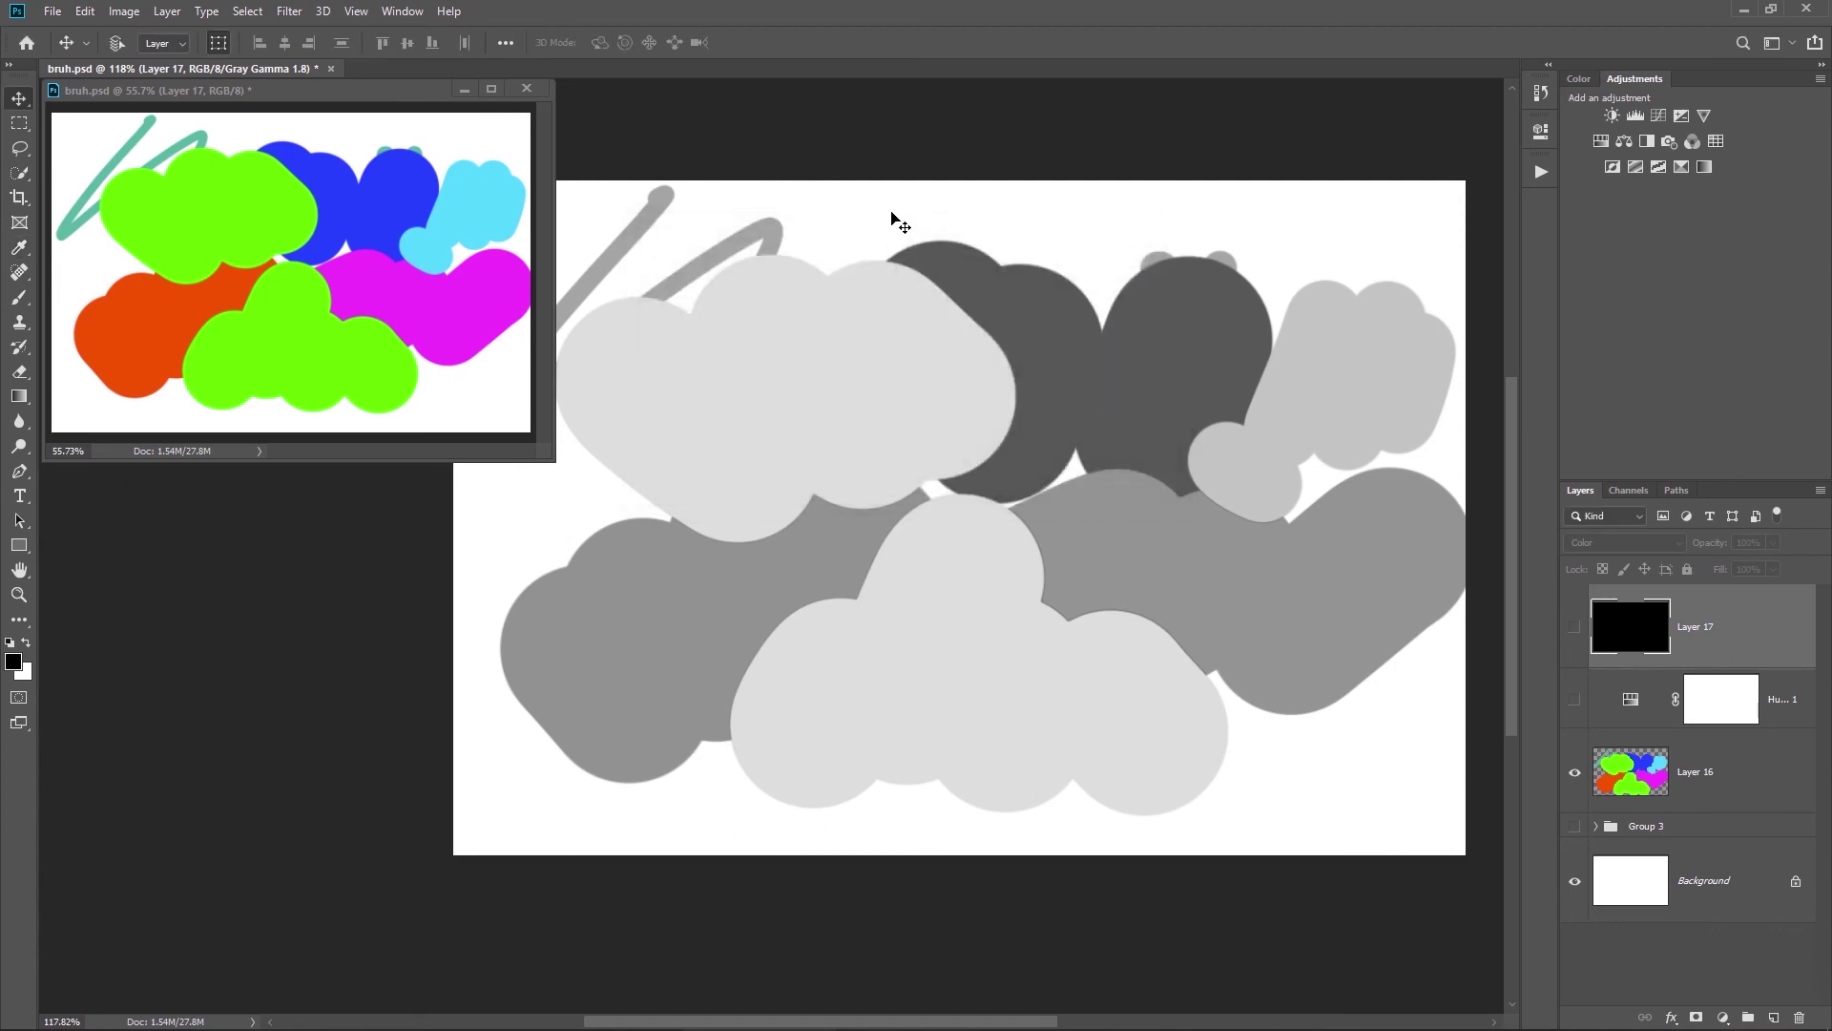
left_click_drag(1064, 398, 1038, 435)
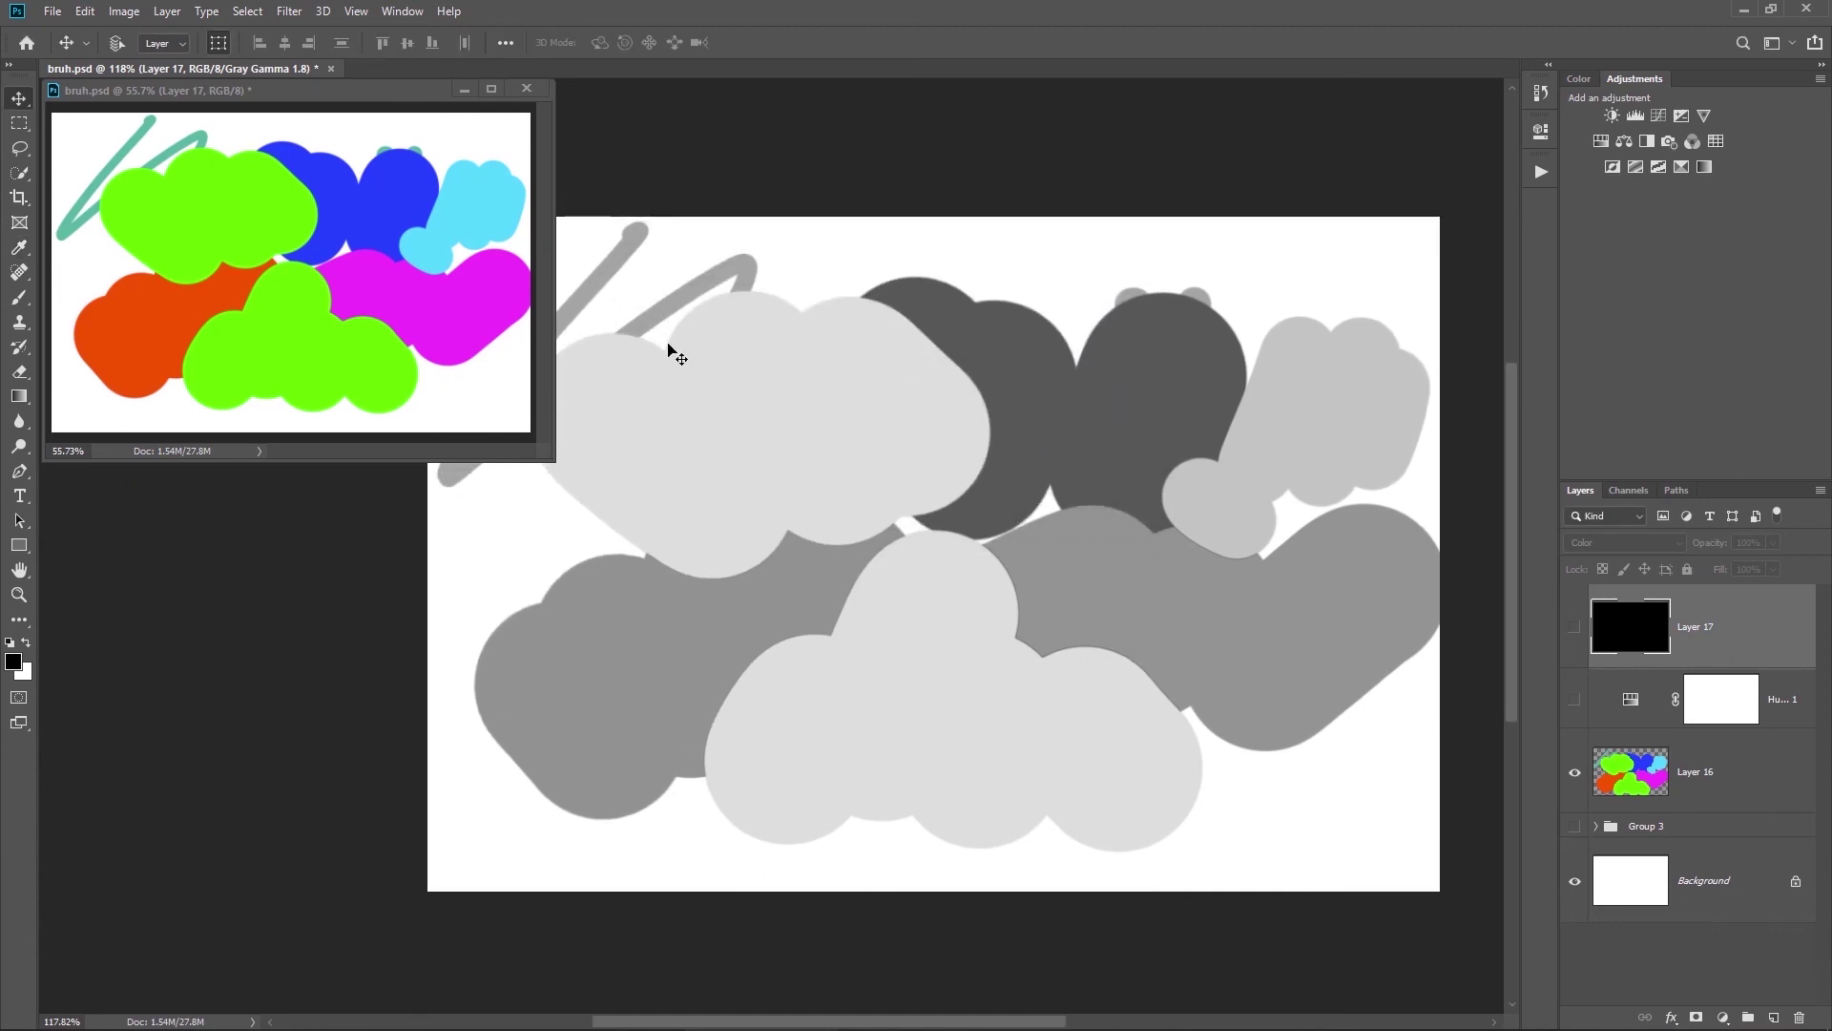
Step: Toggle the proof colors in the main window to compare color and grayscale, leaving them off
left_click(356, 11)
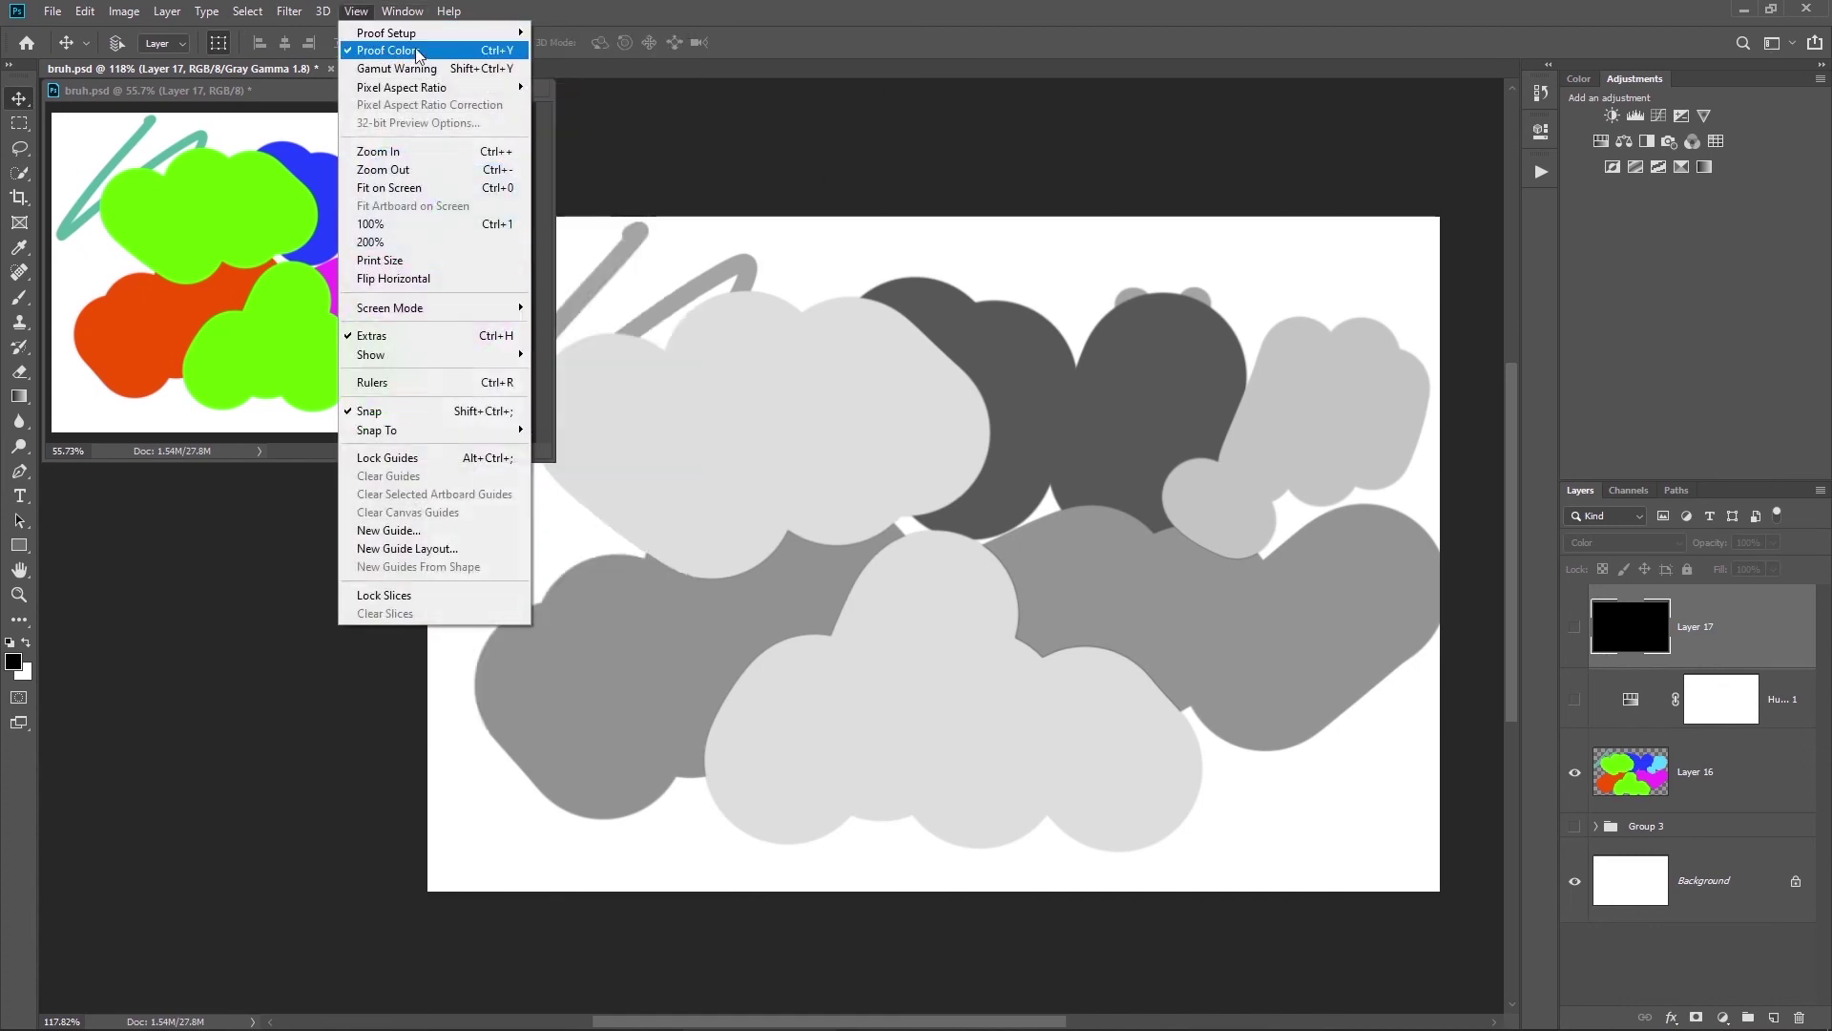
left_click(511, 50)
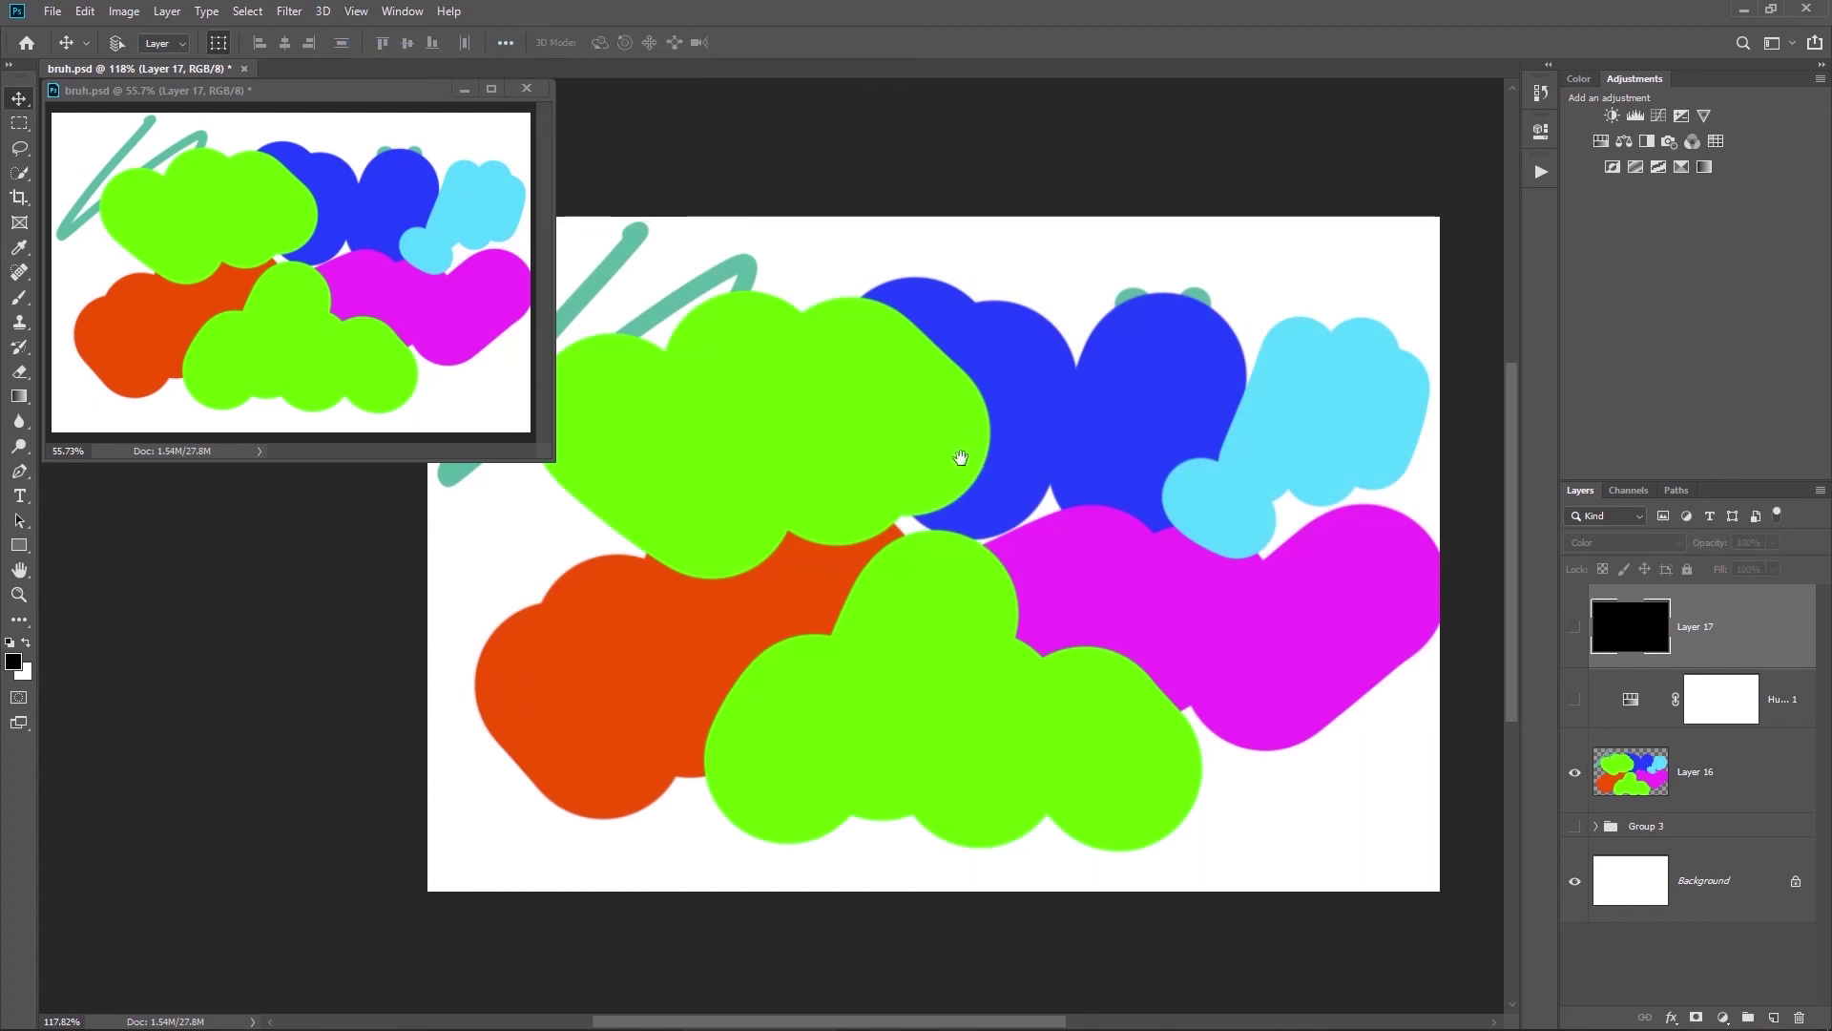
left_click_drag(961, 449, 931, 419)
key("ctrl+y")
key("ctrl+y")
key("ctrl+y")
key("ctrl+y")
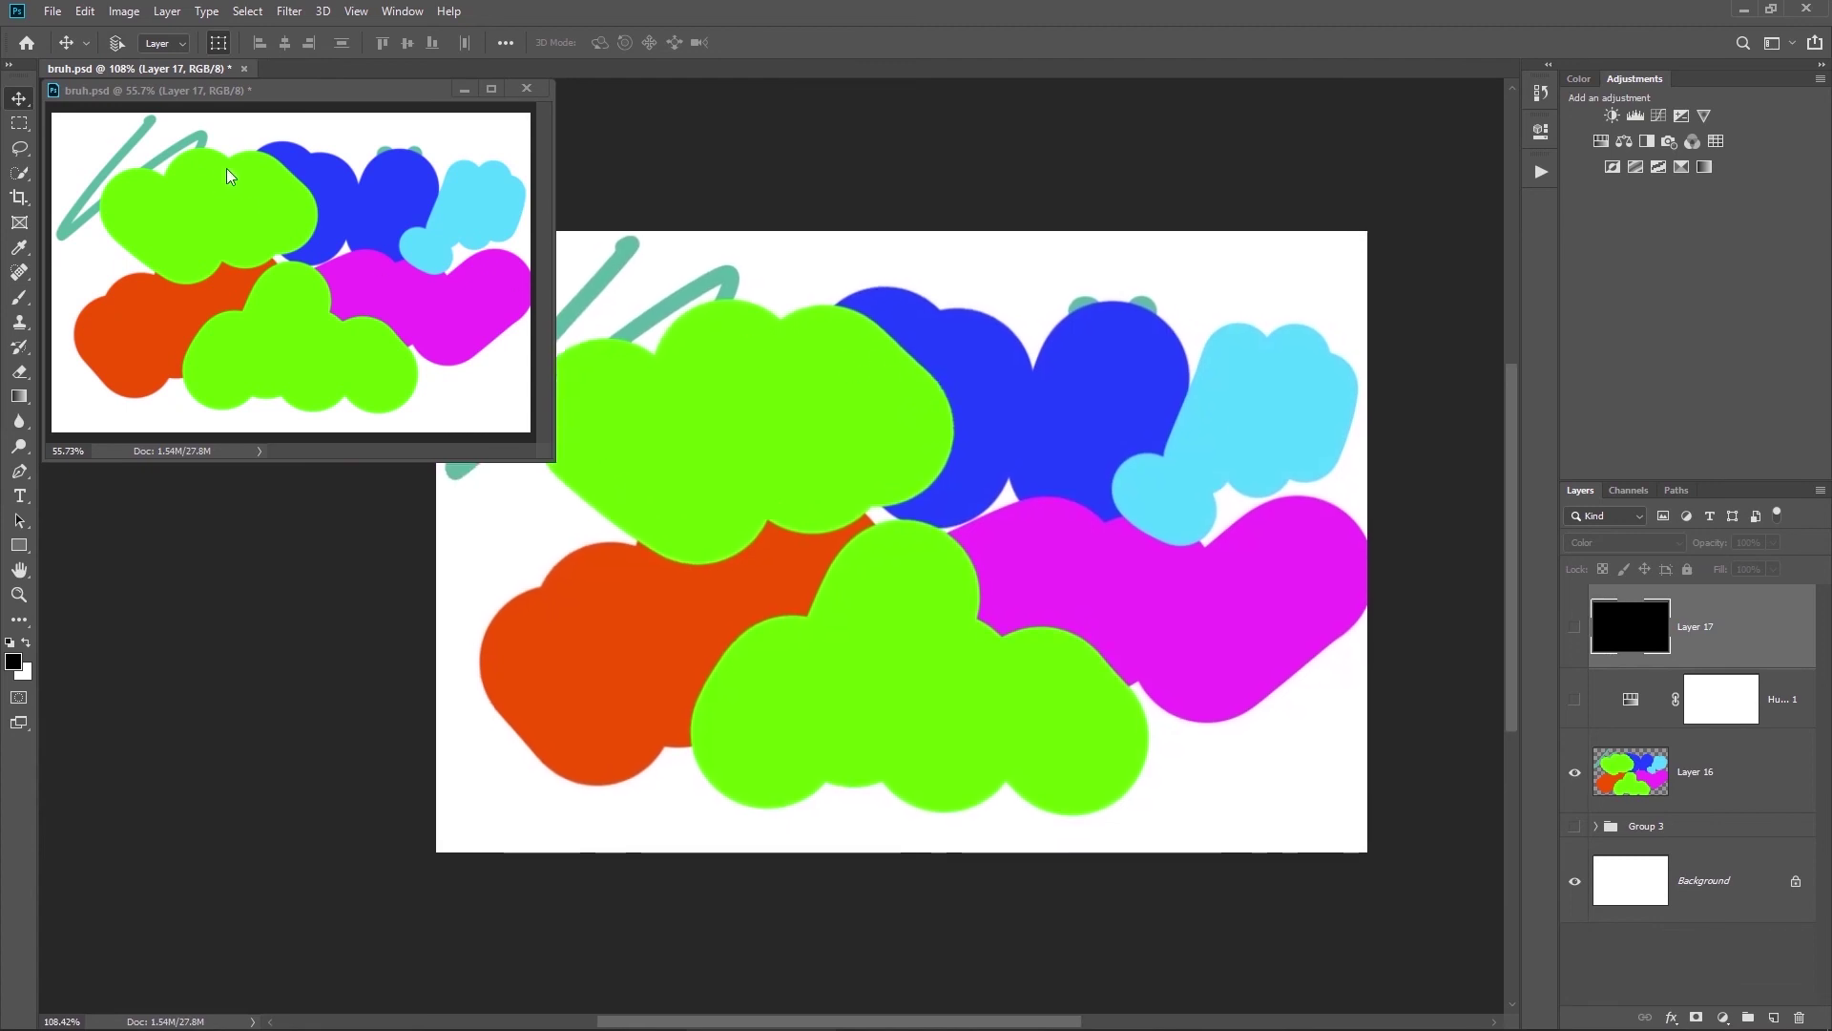
Step: Preview the CMYK proof colors in the small floating document window, leaving the proof off
left_click(239, 132)
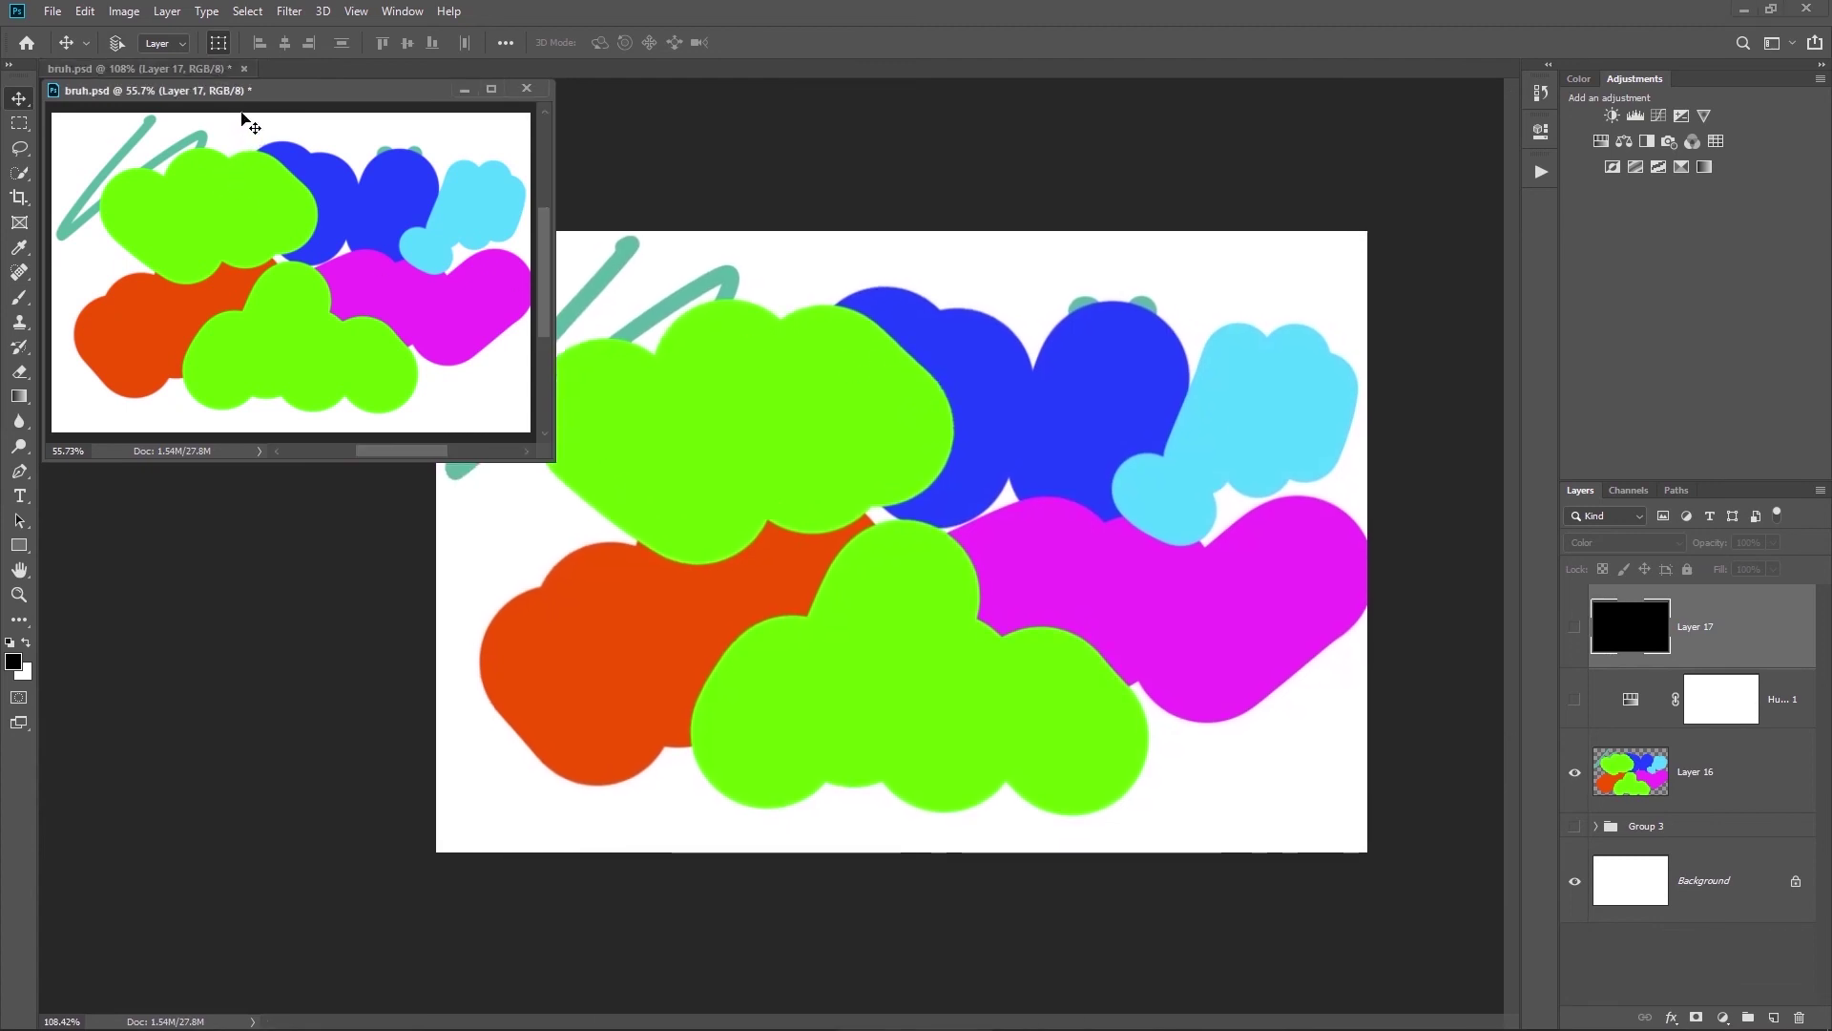
mouse_move(244, 93)
left_mouse_down()
mouse_move(266, 90)
mouse_move(249, 123)
mouse_move(246, 88)
left_mouse_up()
key("ctrl+y")
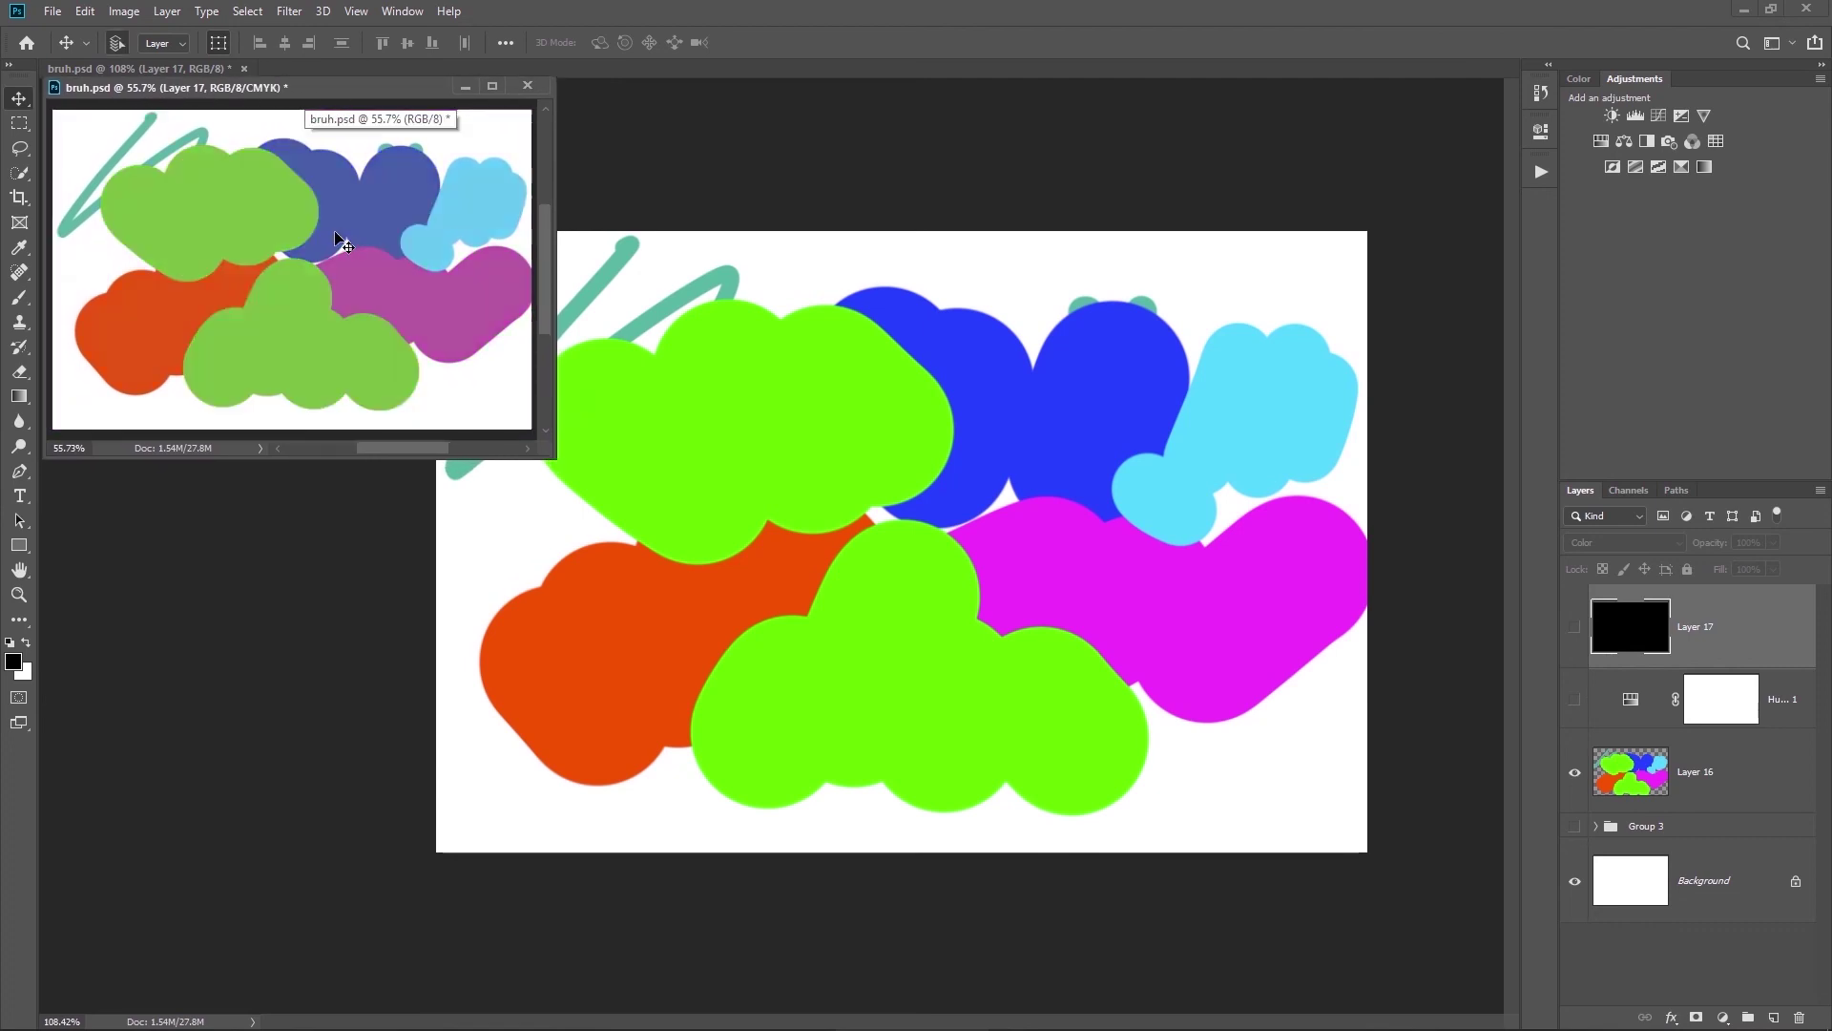
key("ctrl+y")
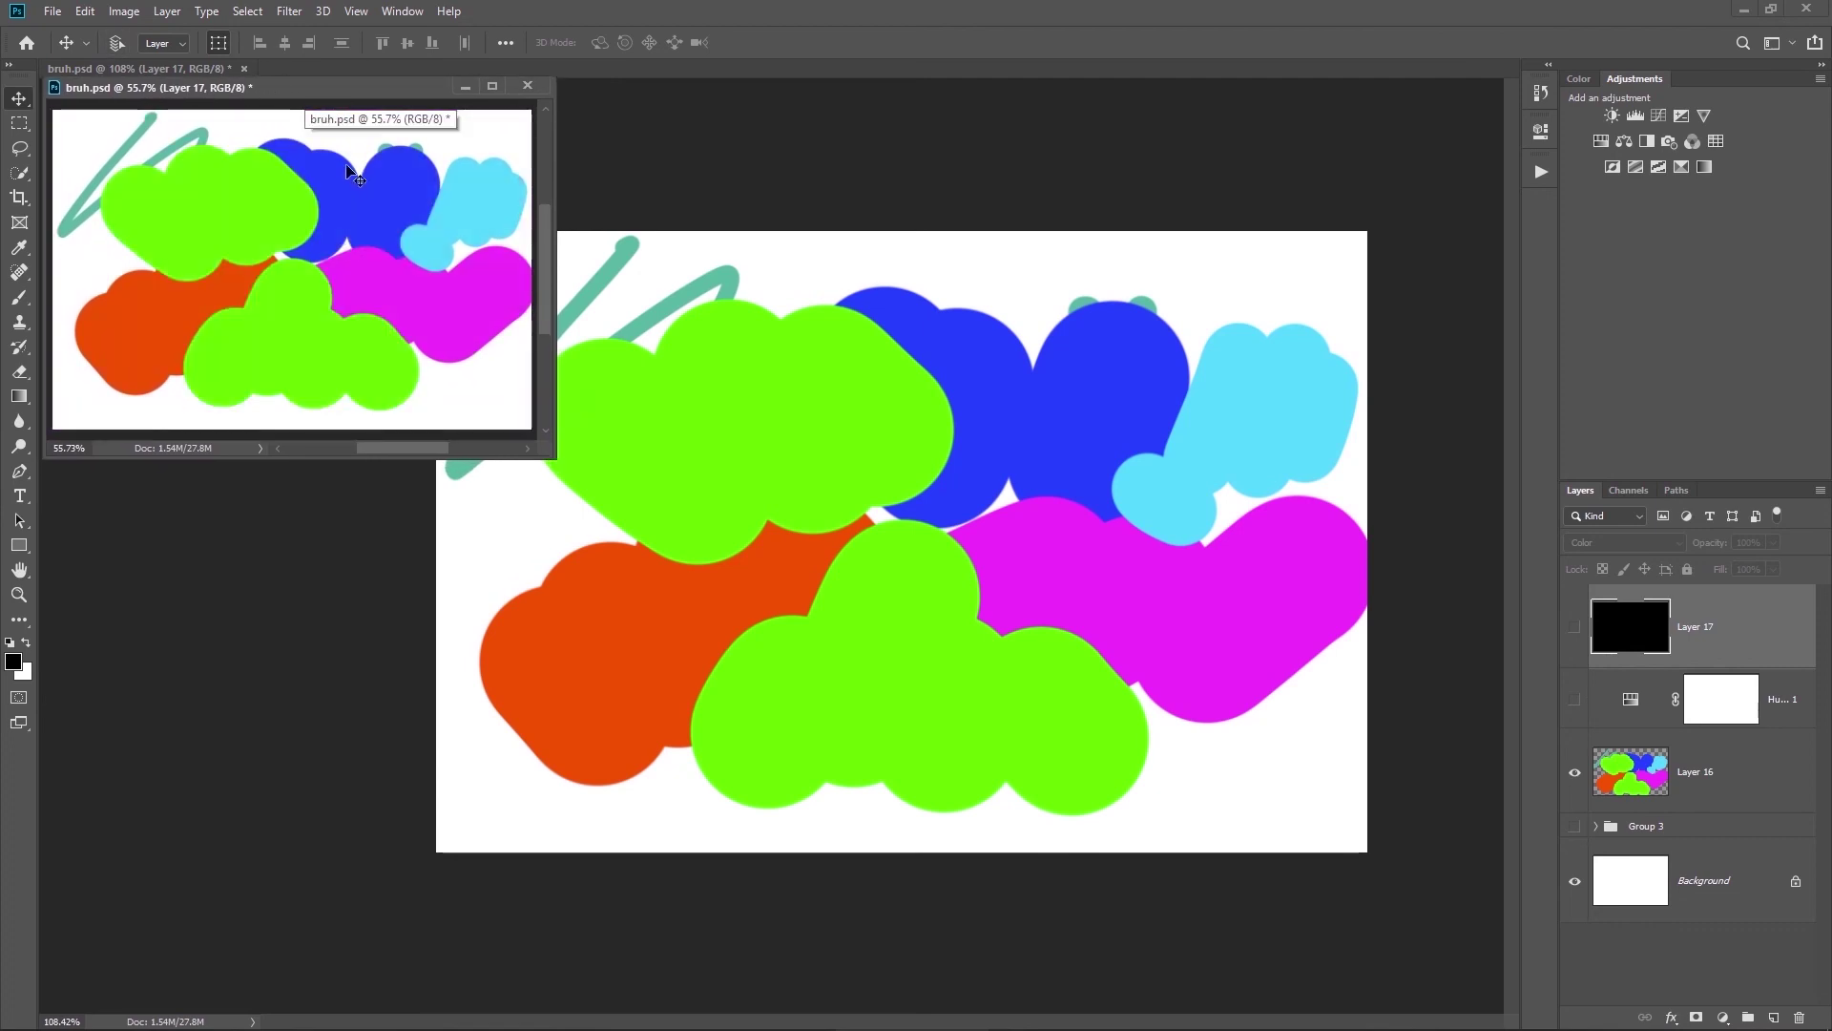
Step: Set the floating window's custom proof condition to Gray Gamma 1.8 and toggle its proof colors, leaving them on
left_click(356, 11)
mouse_move(401, 28)
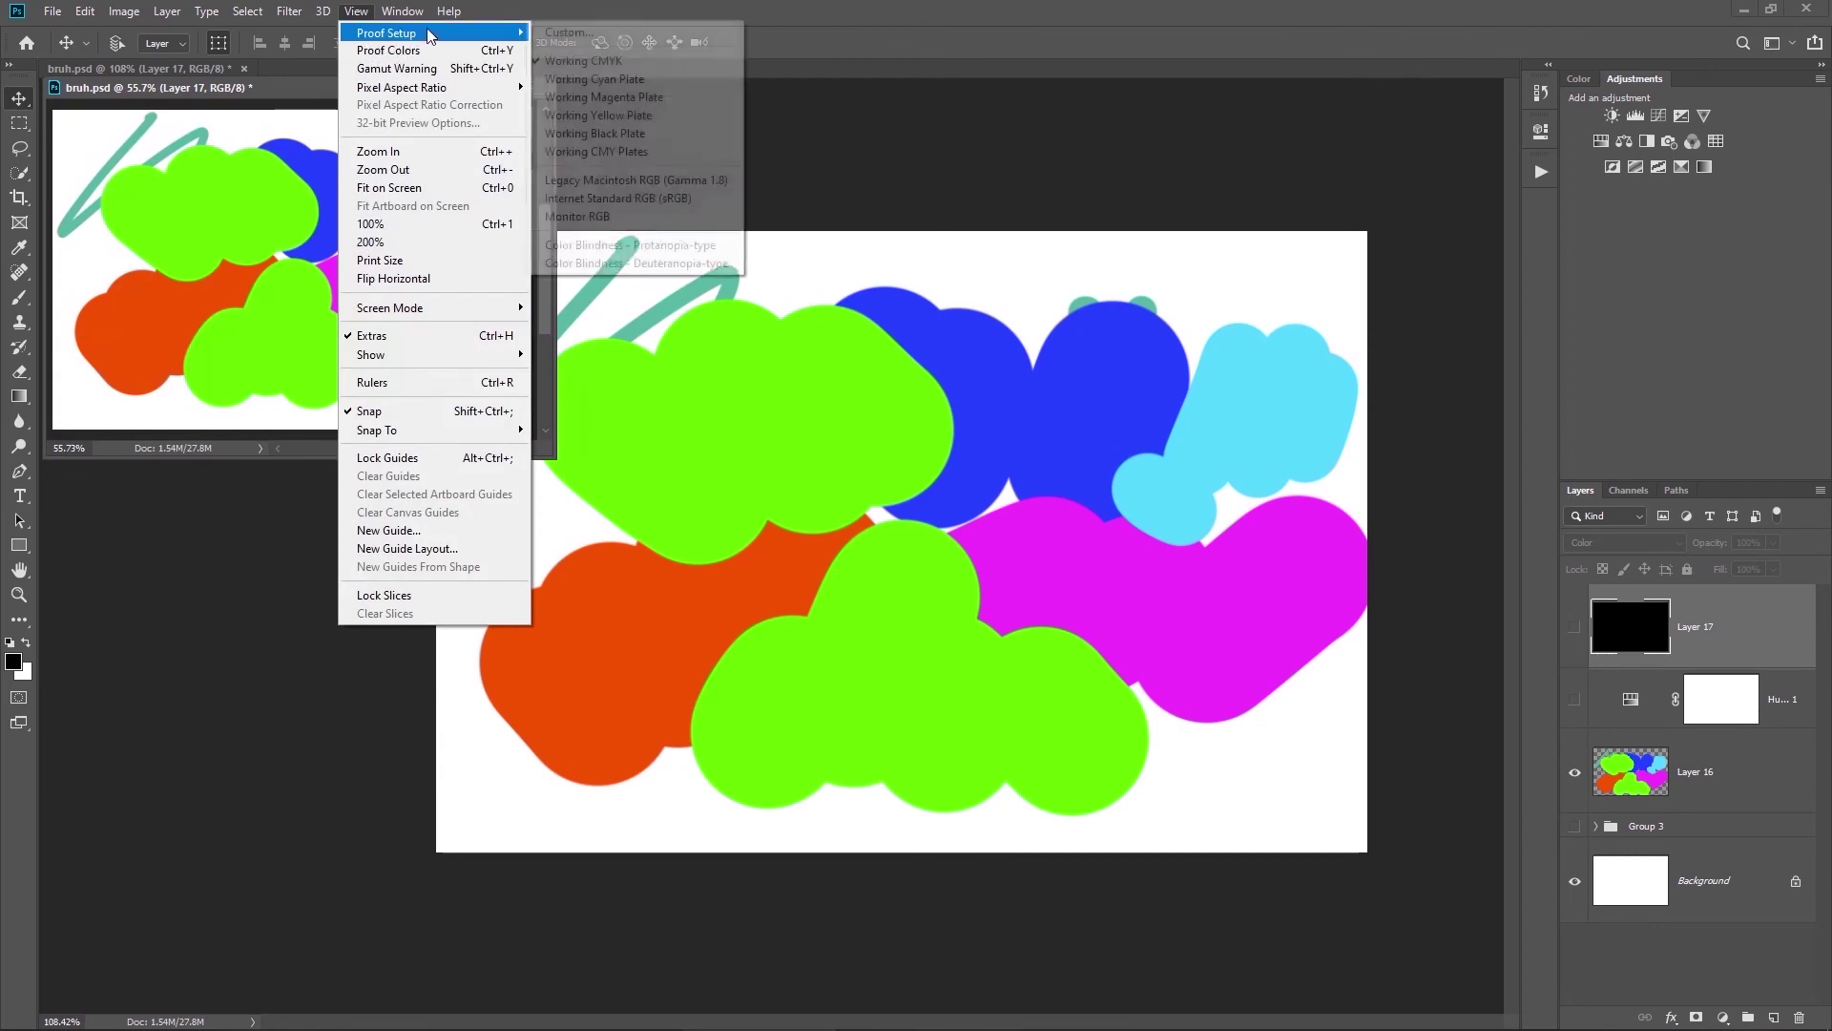
left_click(582, 29)
left_click(840, 313)
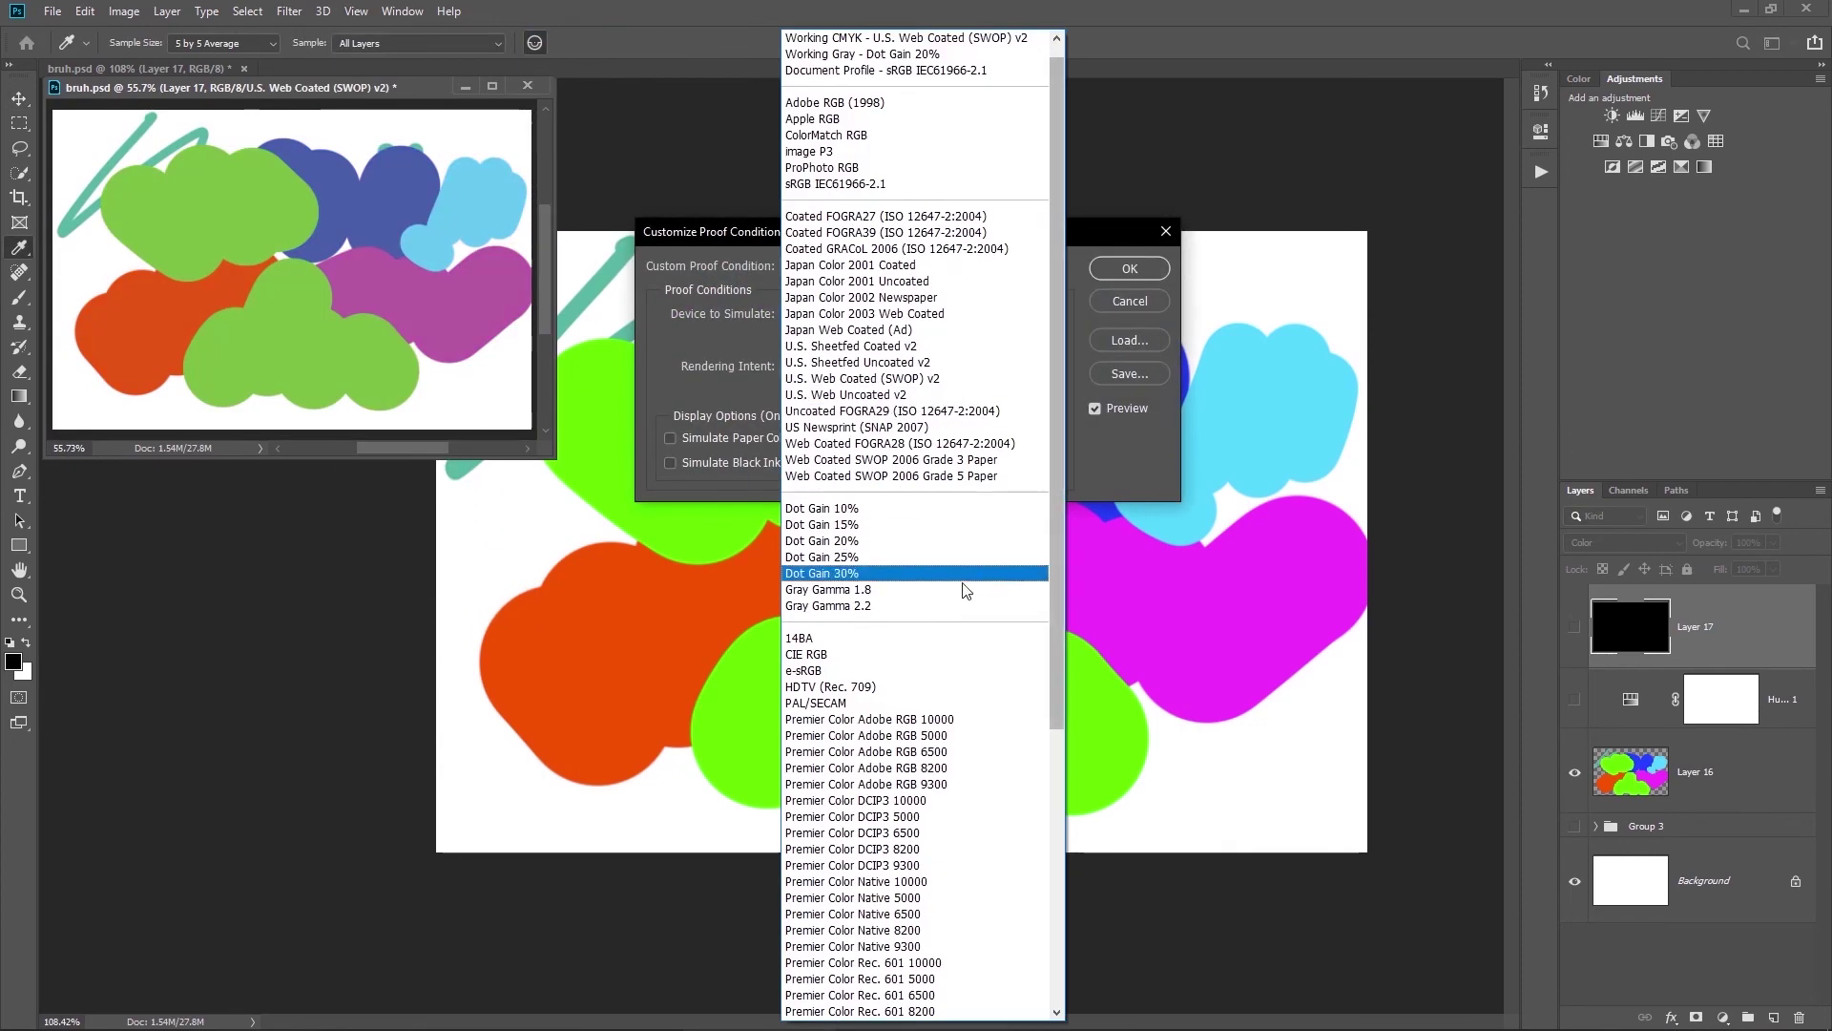
left_click(958, 592)
left_click(1130, 268)
key("v")
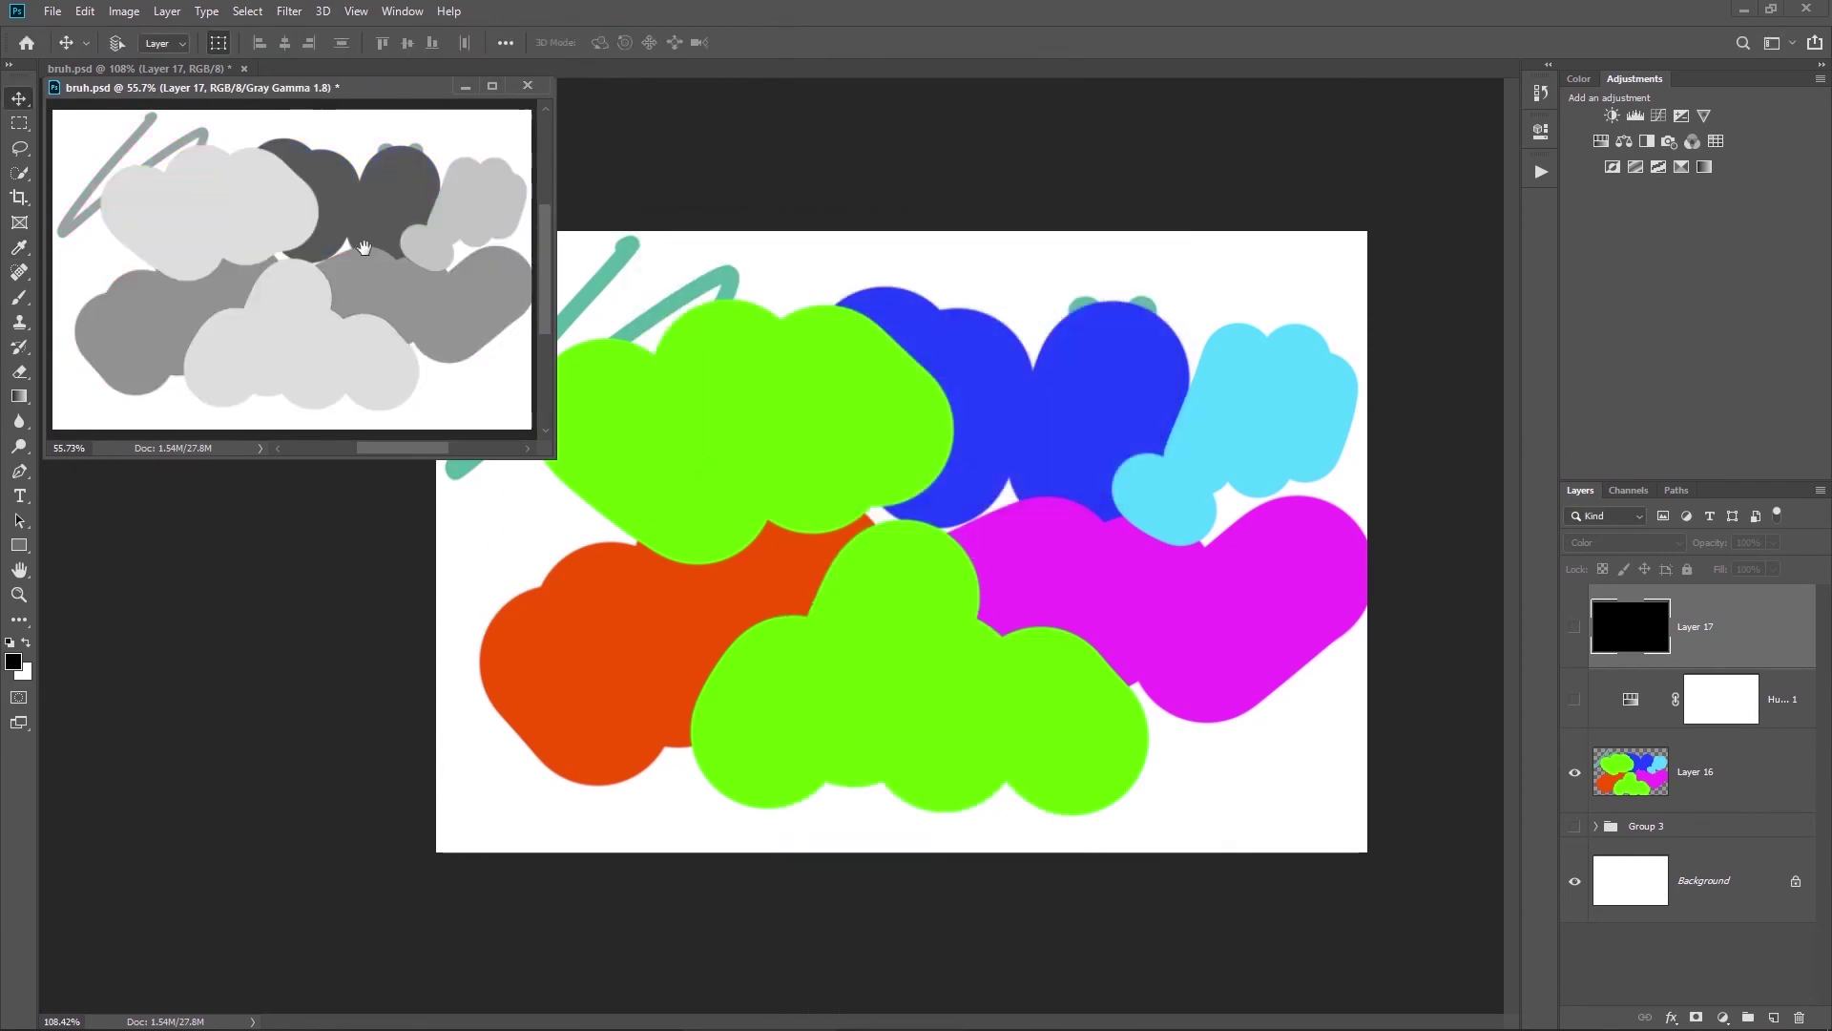
mouse_move(372, 256)
left_mouse_down()
mouse_move(402, 260)
mouse_move(382, 255)
left_mouse_up()
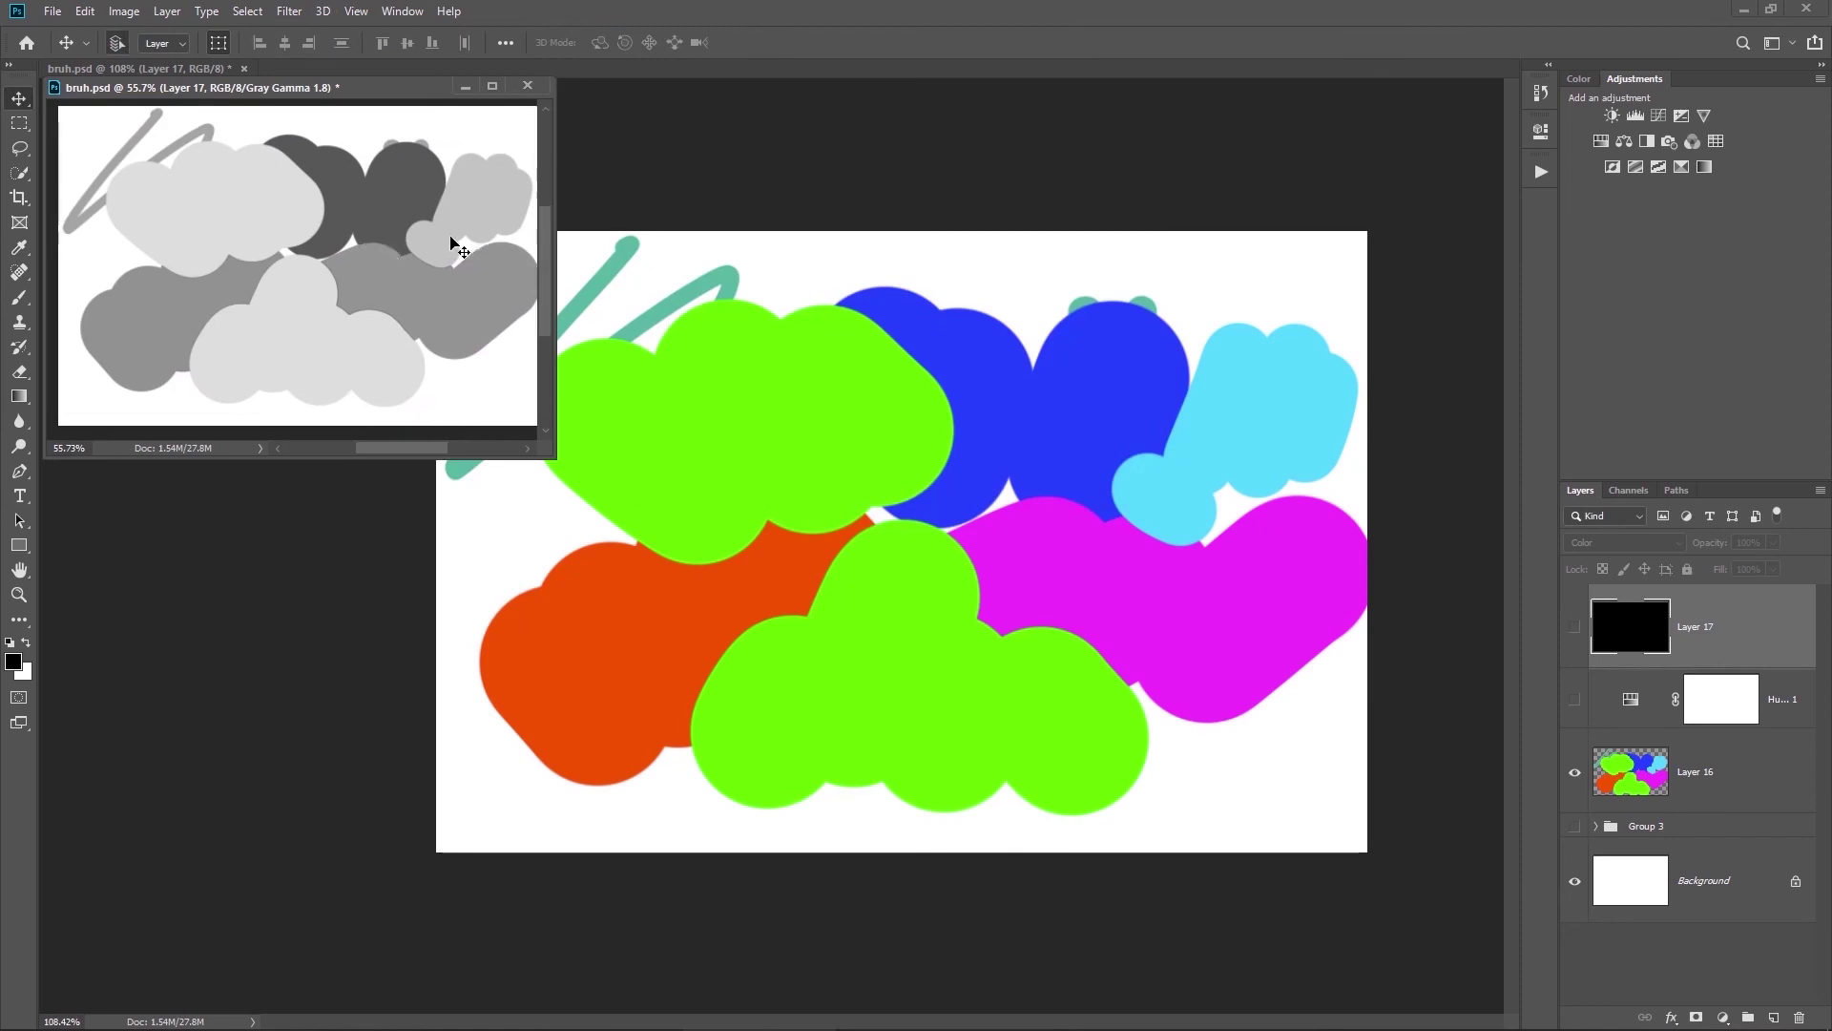
key("ctrl+y")
key("ctrl+y")
Step: Add a new empty layer above the black layer in the main window and choose the Brush tool
left_click_drag(987, 501, 1001, 489)
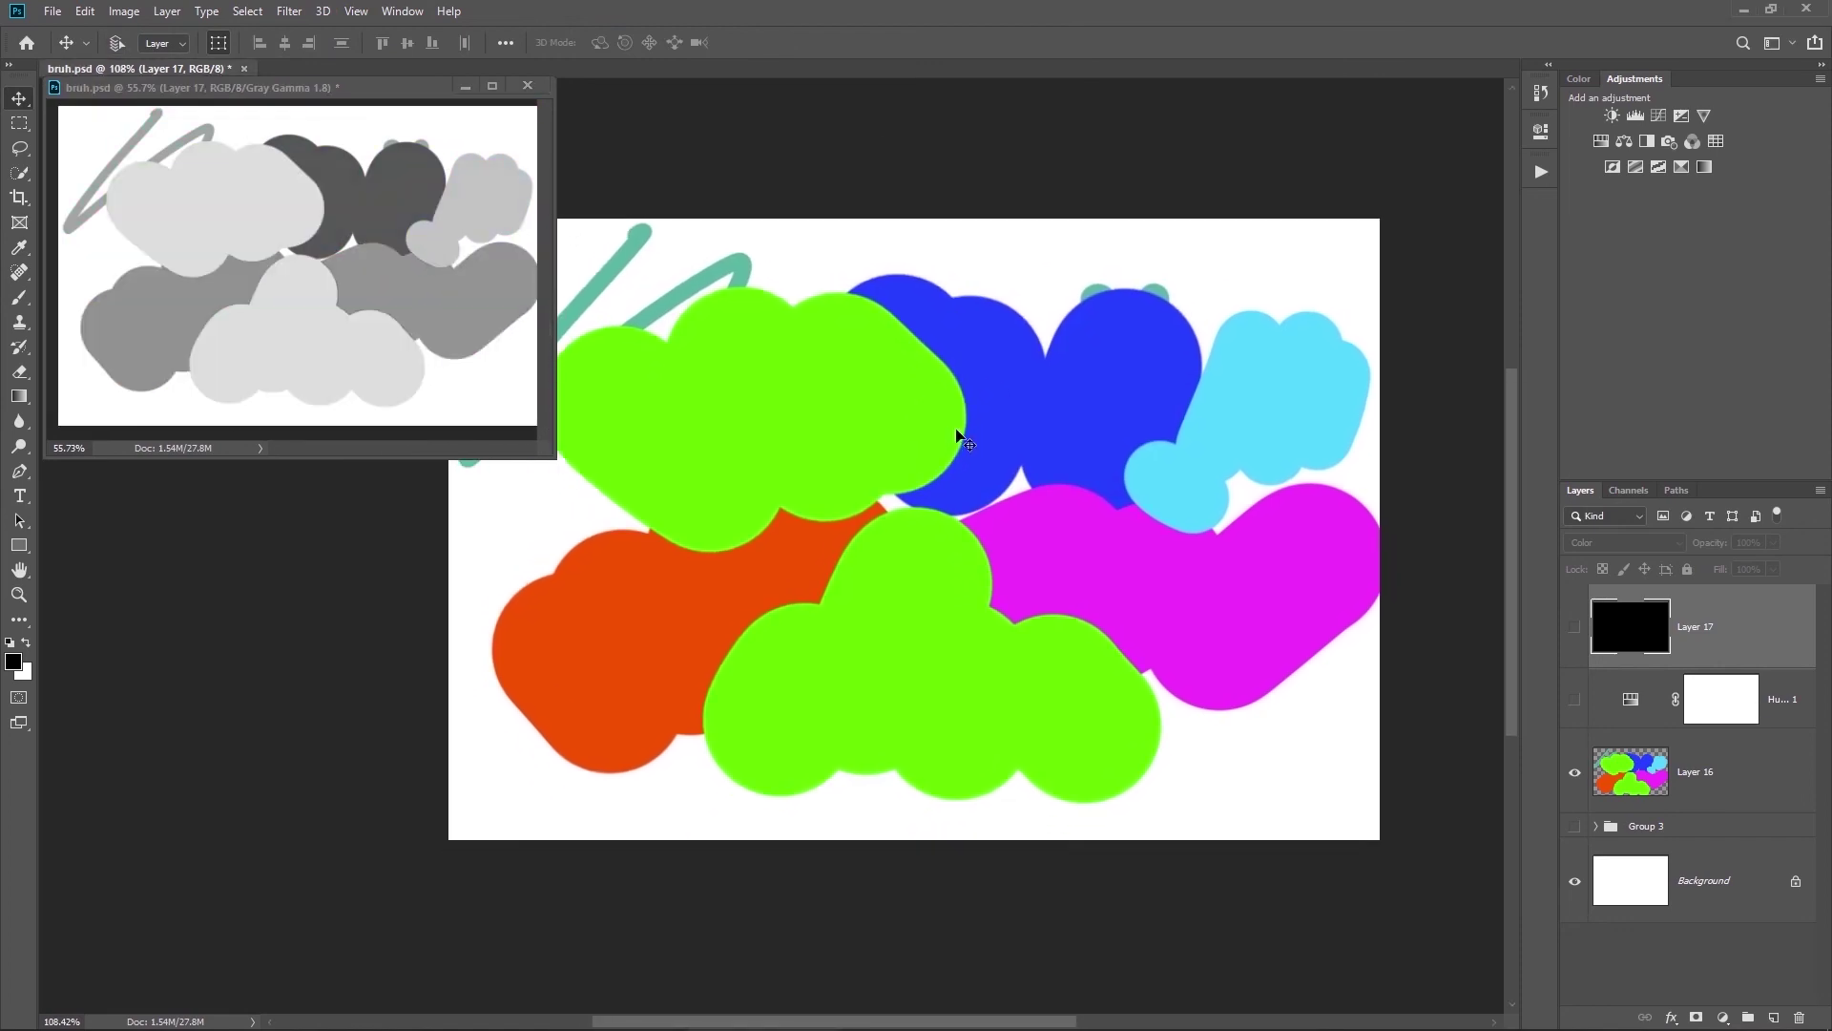
key("ctrl+shift+n")
key("Return")
key("b")
left_click_drag(850, 454, 876, 431)
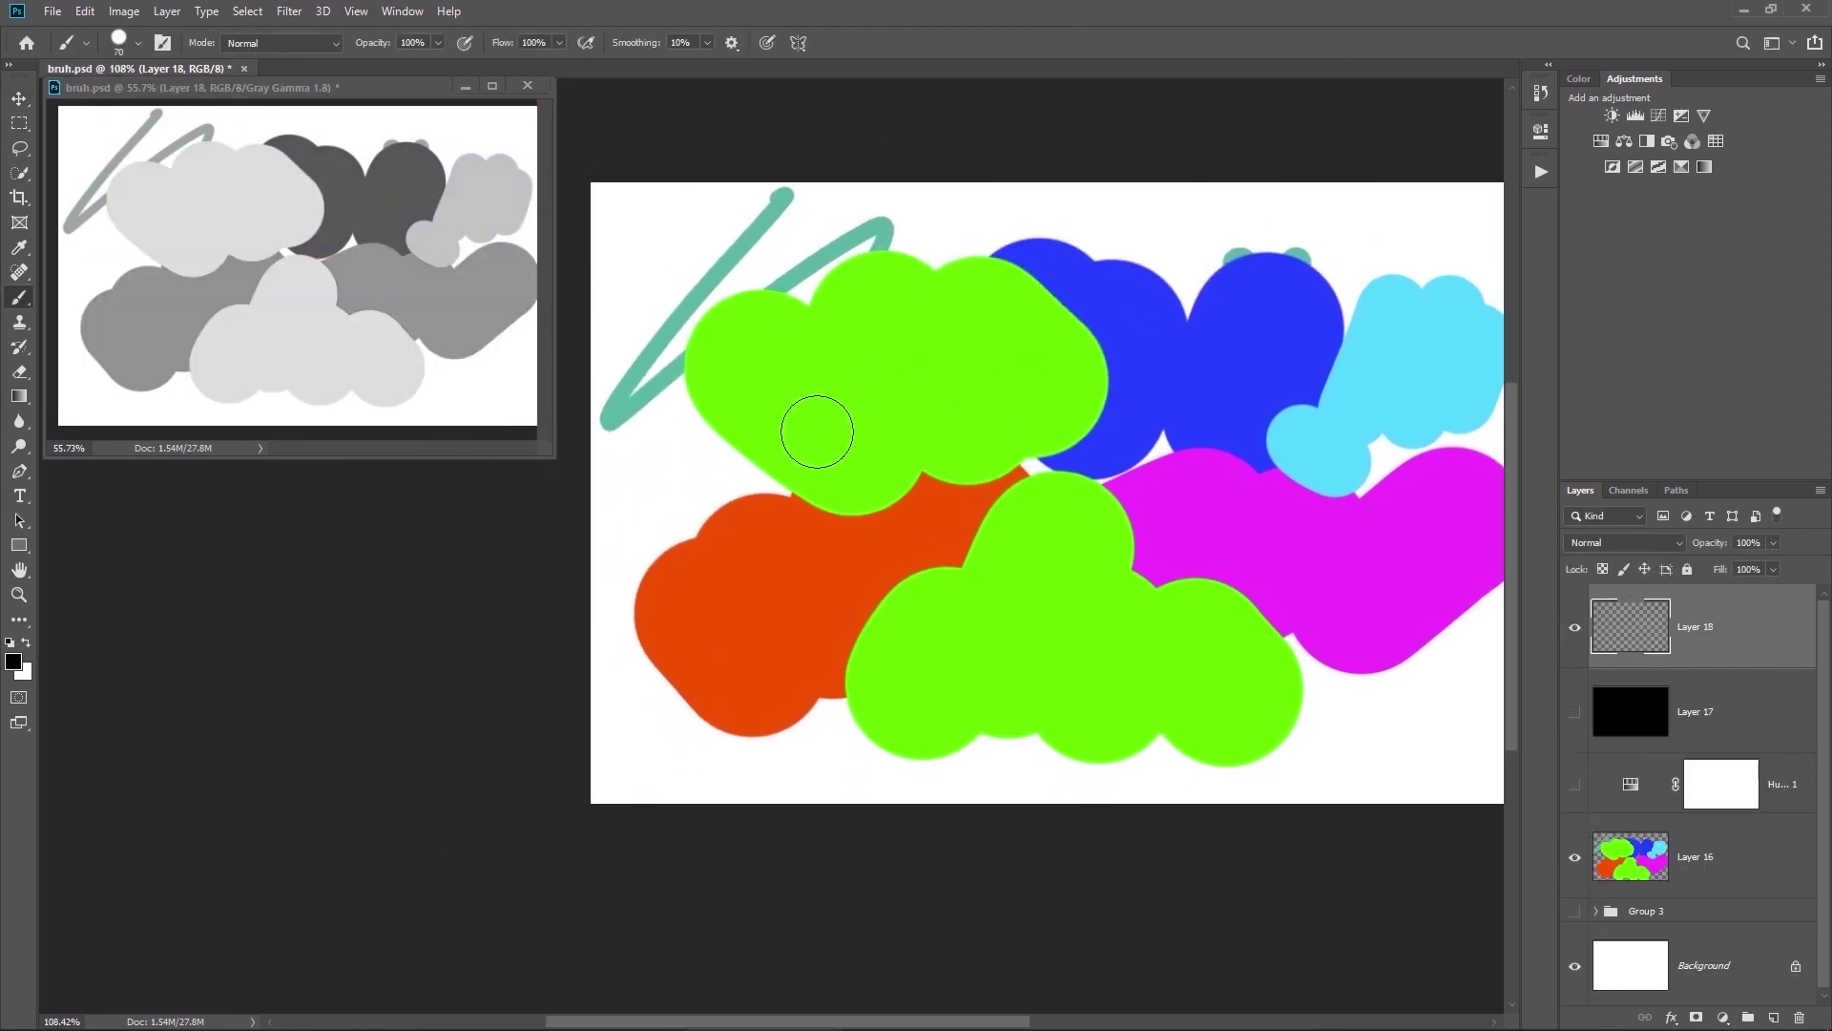
Step: Set the brush size to 30 and its color to light pink with hue 0, saturation 32 and brightness 100
key("bracketleft")
key("bracketleft")
key("bracketleft")
key("bracketleft")
key("bracketleft")
key("bracketleft")
left_click(1578, 80)
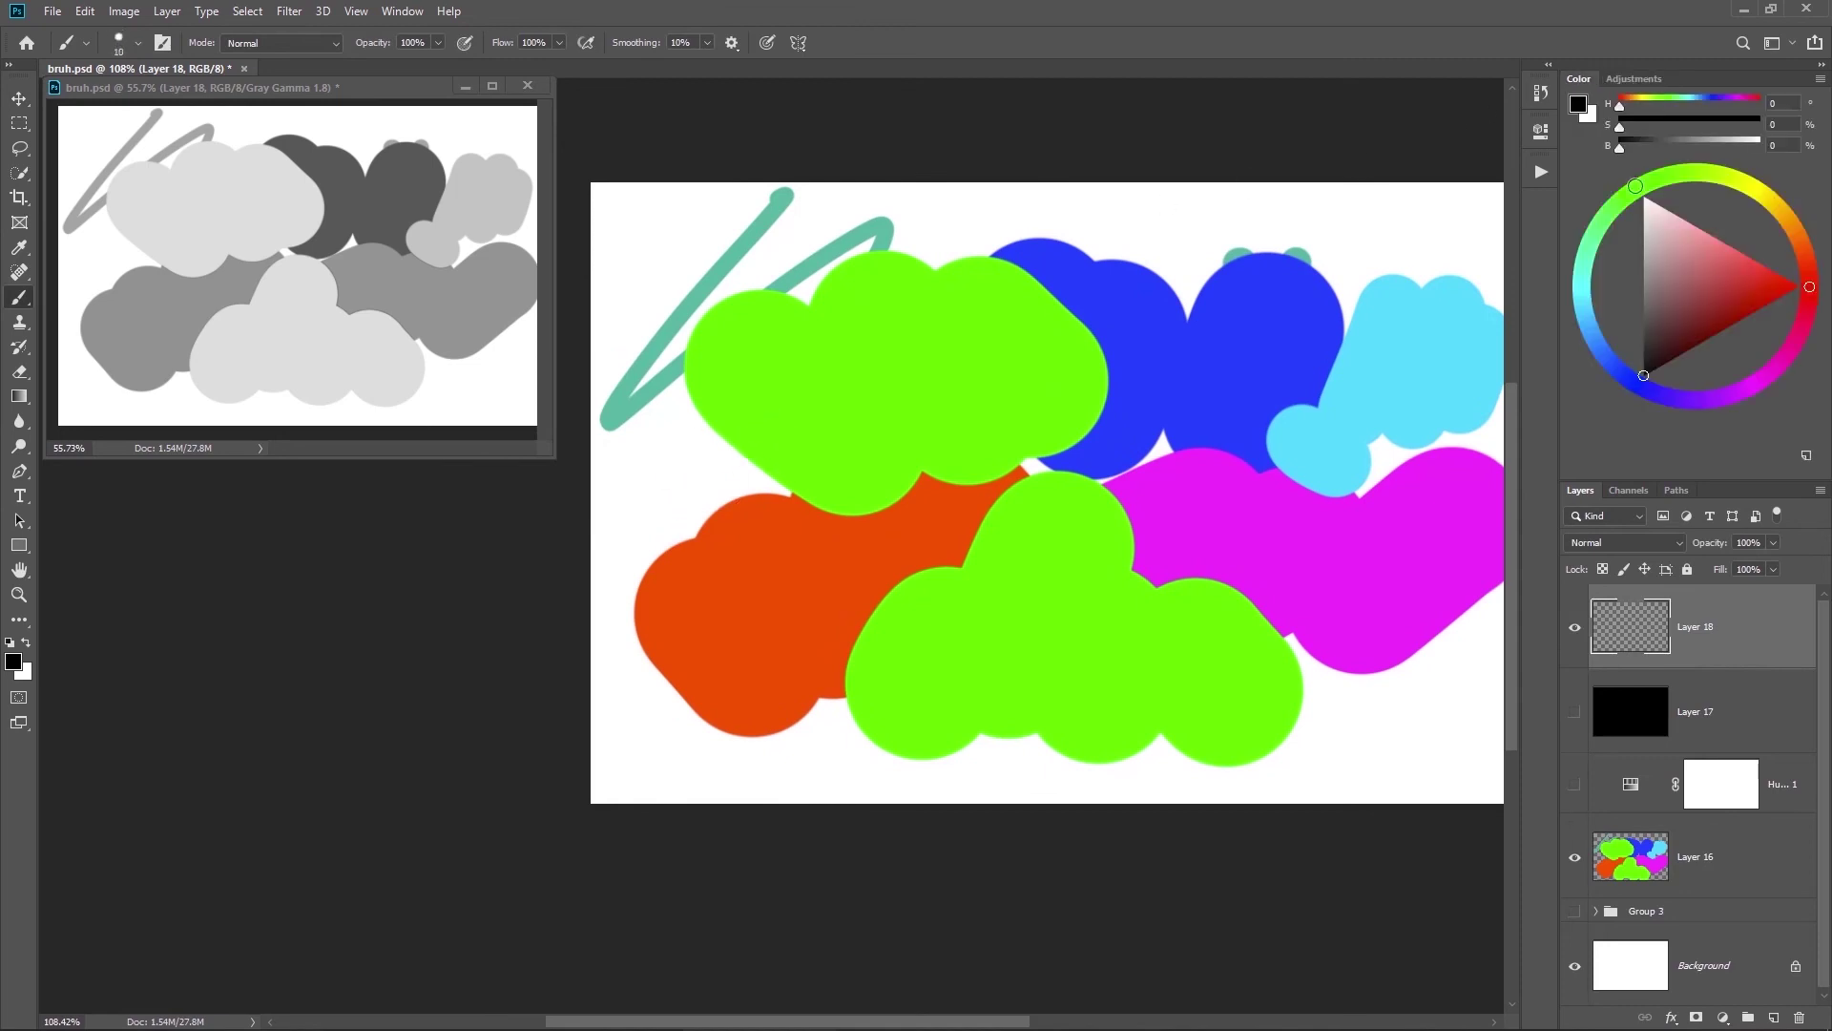
left_click(1694, 225)
key("bracketright")
key("bracketright")
key("bracketright")
key("bracketright")
key("bracketright")
Step: Paint four short pink strokes across the upper green blob and more pink strokes on the lower green blob
left_click_drag(796, 355, 800, 466)
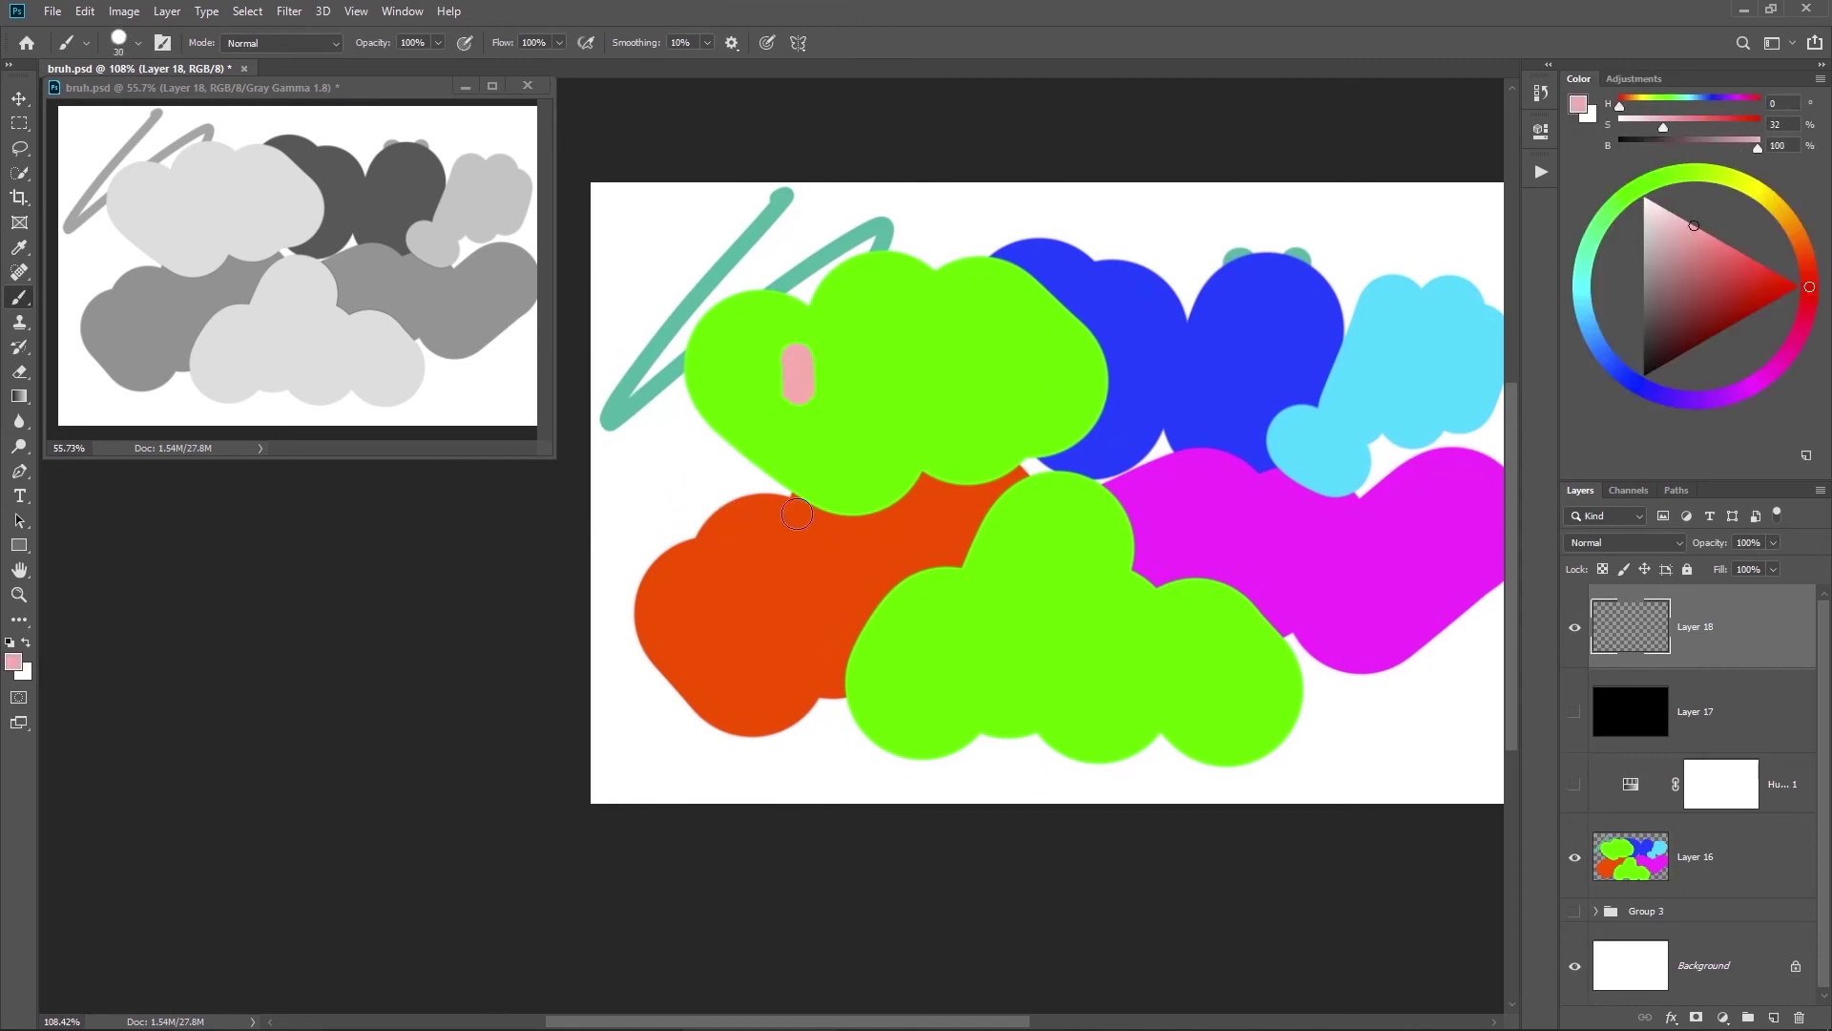
left_click_drag(885, 332, 865, 429)
left_click_drag(976, 327, 927, 431)
left_click_drag(1014, 365, 978, 409)
left_click_drag(984, 493, 919, 238)
left_click_drag(828, 348, 929, 430)
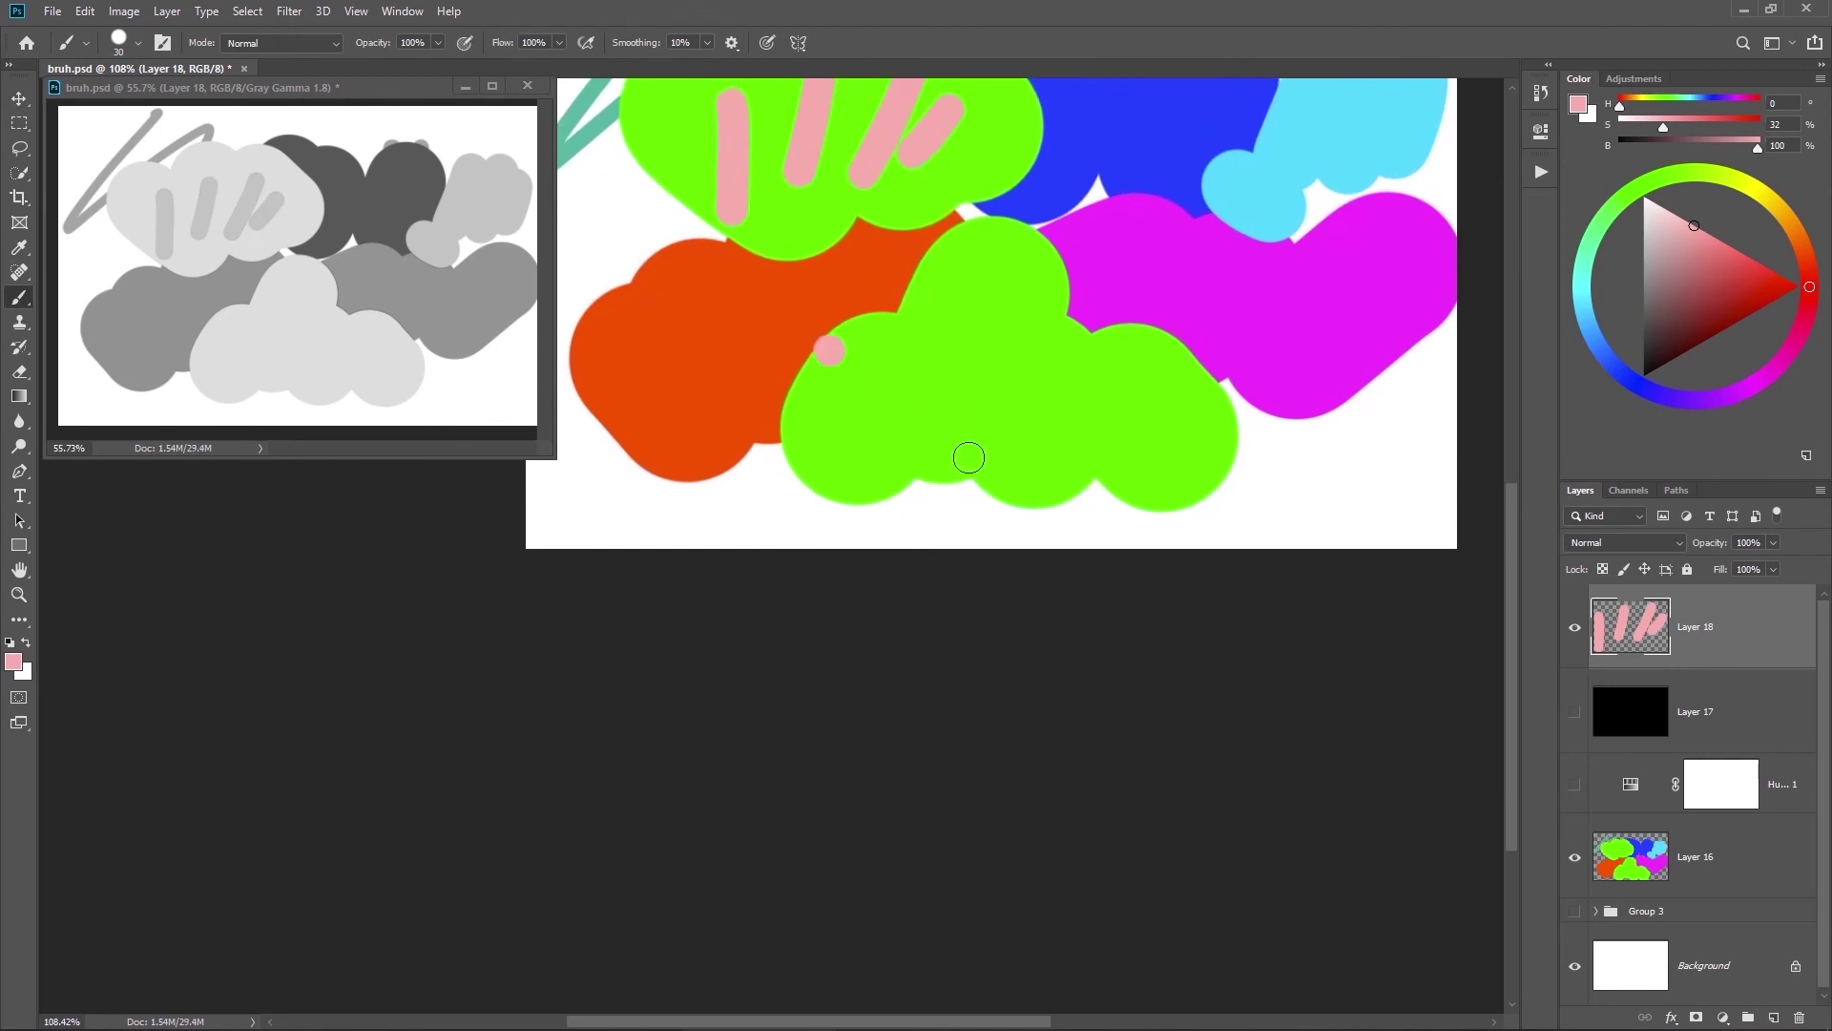
left_click_drag(920, 307, 980, 384)
Step: Change the brush hue to a light cyan of 182 and paint over the pink strokes on the lower green blob
left_click(1586, 290)
mouse_move(802, 424)
left_mouse_down()
mouse_move(892, 362)
mouse_move(840, 449)
mouse_move(927, 349)
mouse_move(932, 483)
mouse_move(970, 470)
mouse_move(922, 520)
left_mouse_up()
left_click_drag(920, 506, 950, 526)
left_click_drag(1040, 471, 836, 552)
Step: Extend the light cyan patch on the lower green blob, filling its underside and adding a short upward stroke
mouse_move(922, 446)
left_mouse_down()
mouse_move(982, 421)
mouse_move(988, 477)
left_mouse_up()
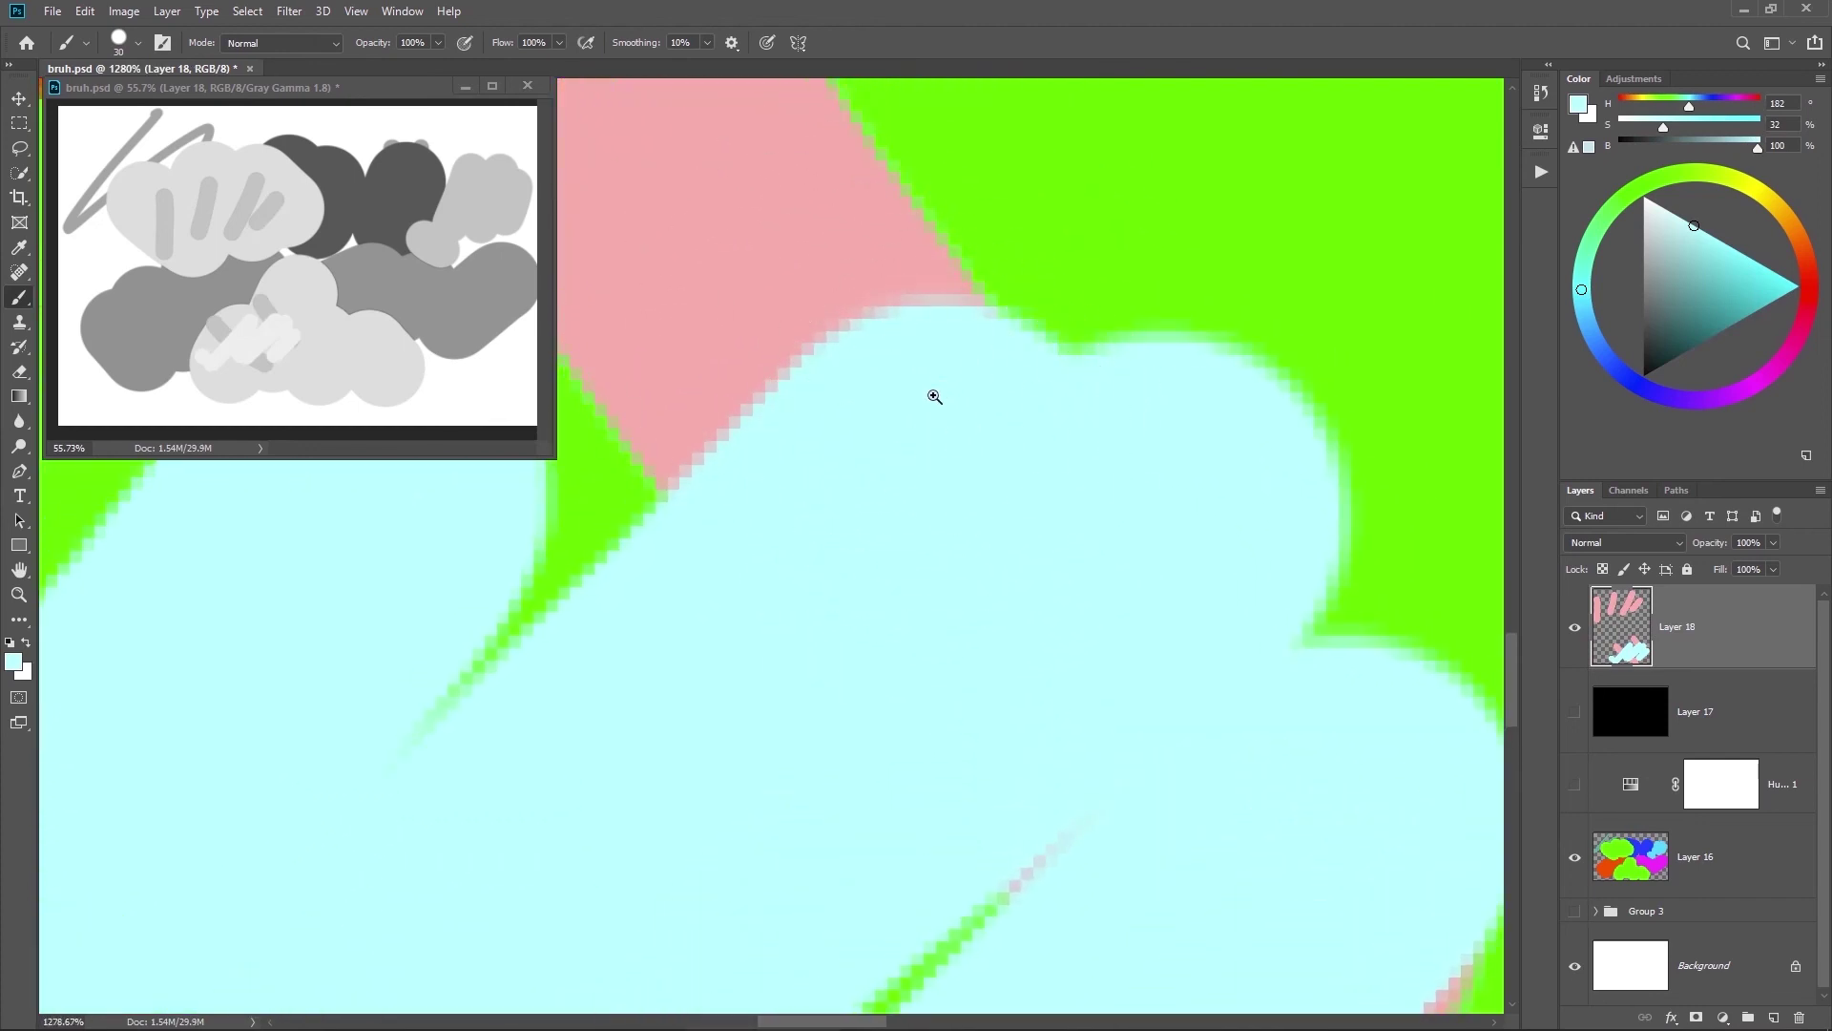
left_click_drag(934, 395, 892, 422)
mouse_move(990, 373)
left_mouse_down()
mouse_move(912, 527)
mouse_move(839, 545)
mouse_move(910, 453)
mouse_move(954, 620)
mouse_move(948, 579)
left_mouse_up()
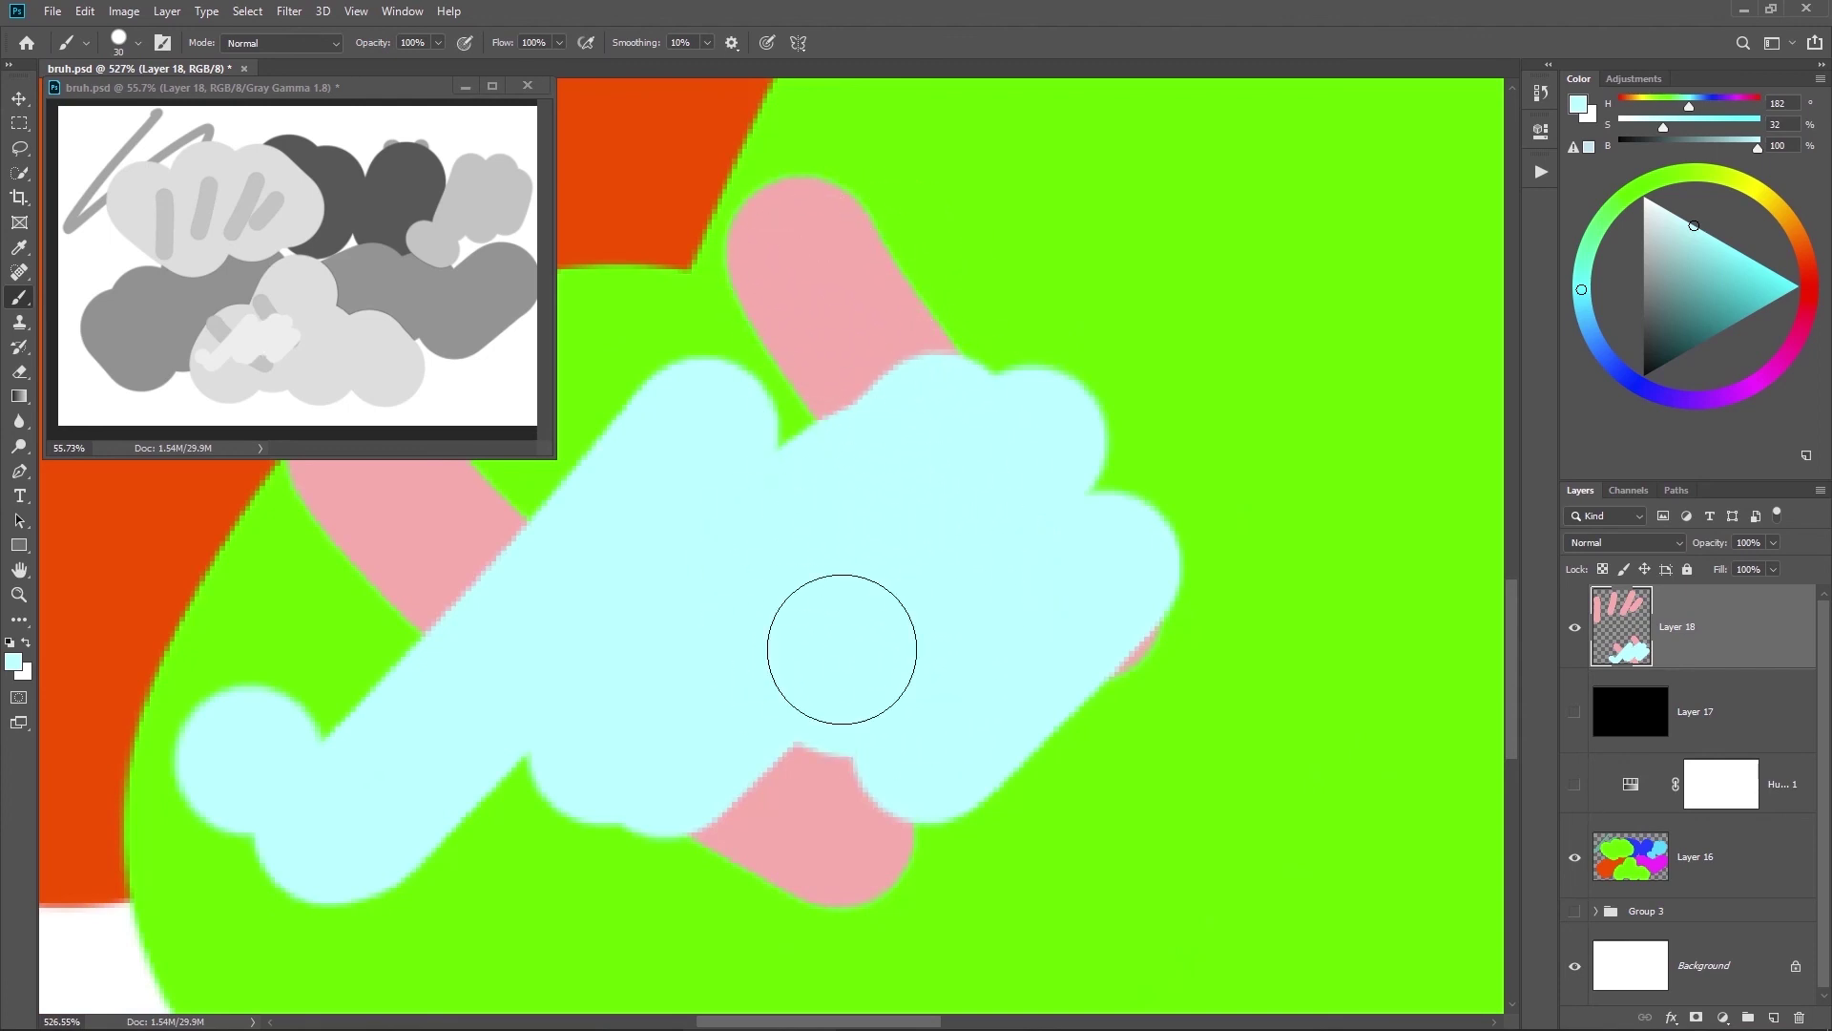
mouse_move(832, 694)
left_mouse_down()
mouse_move(799, 581)
mouse_move(908, 654)
left_mouse_up()
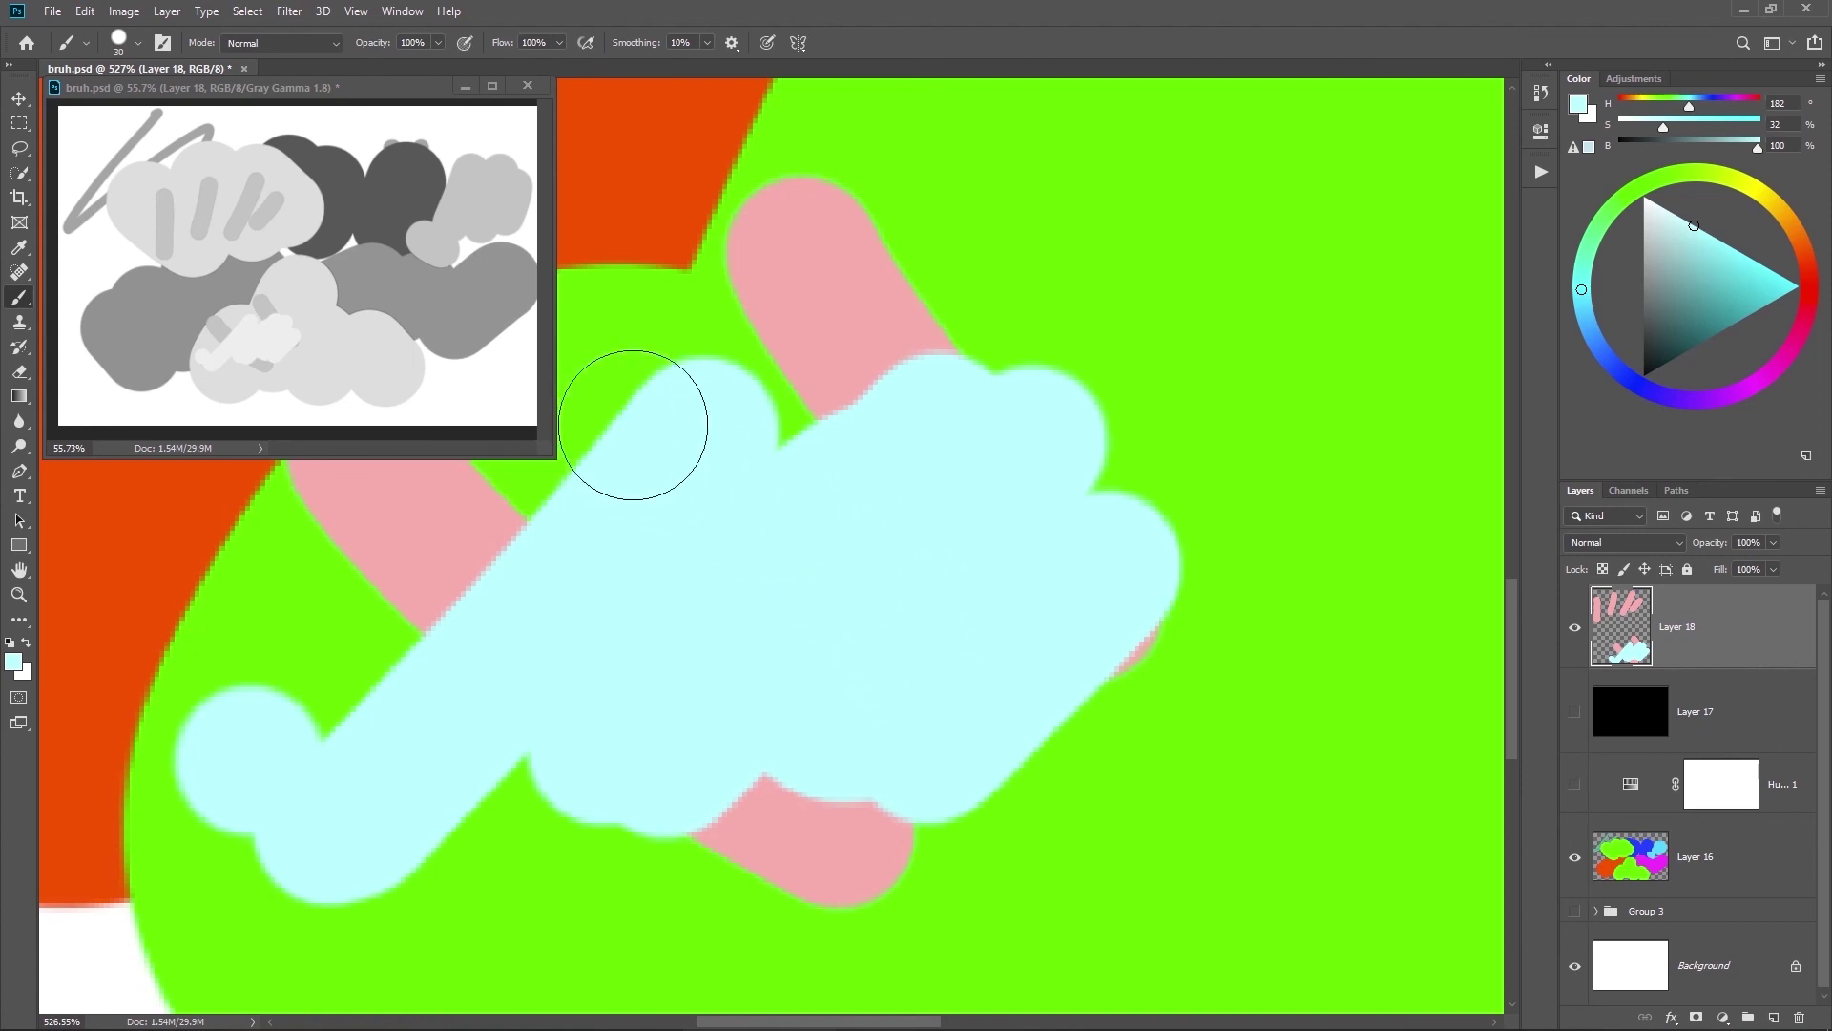
left_click_drag(847, 585, 1111, 557)
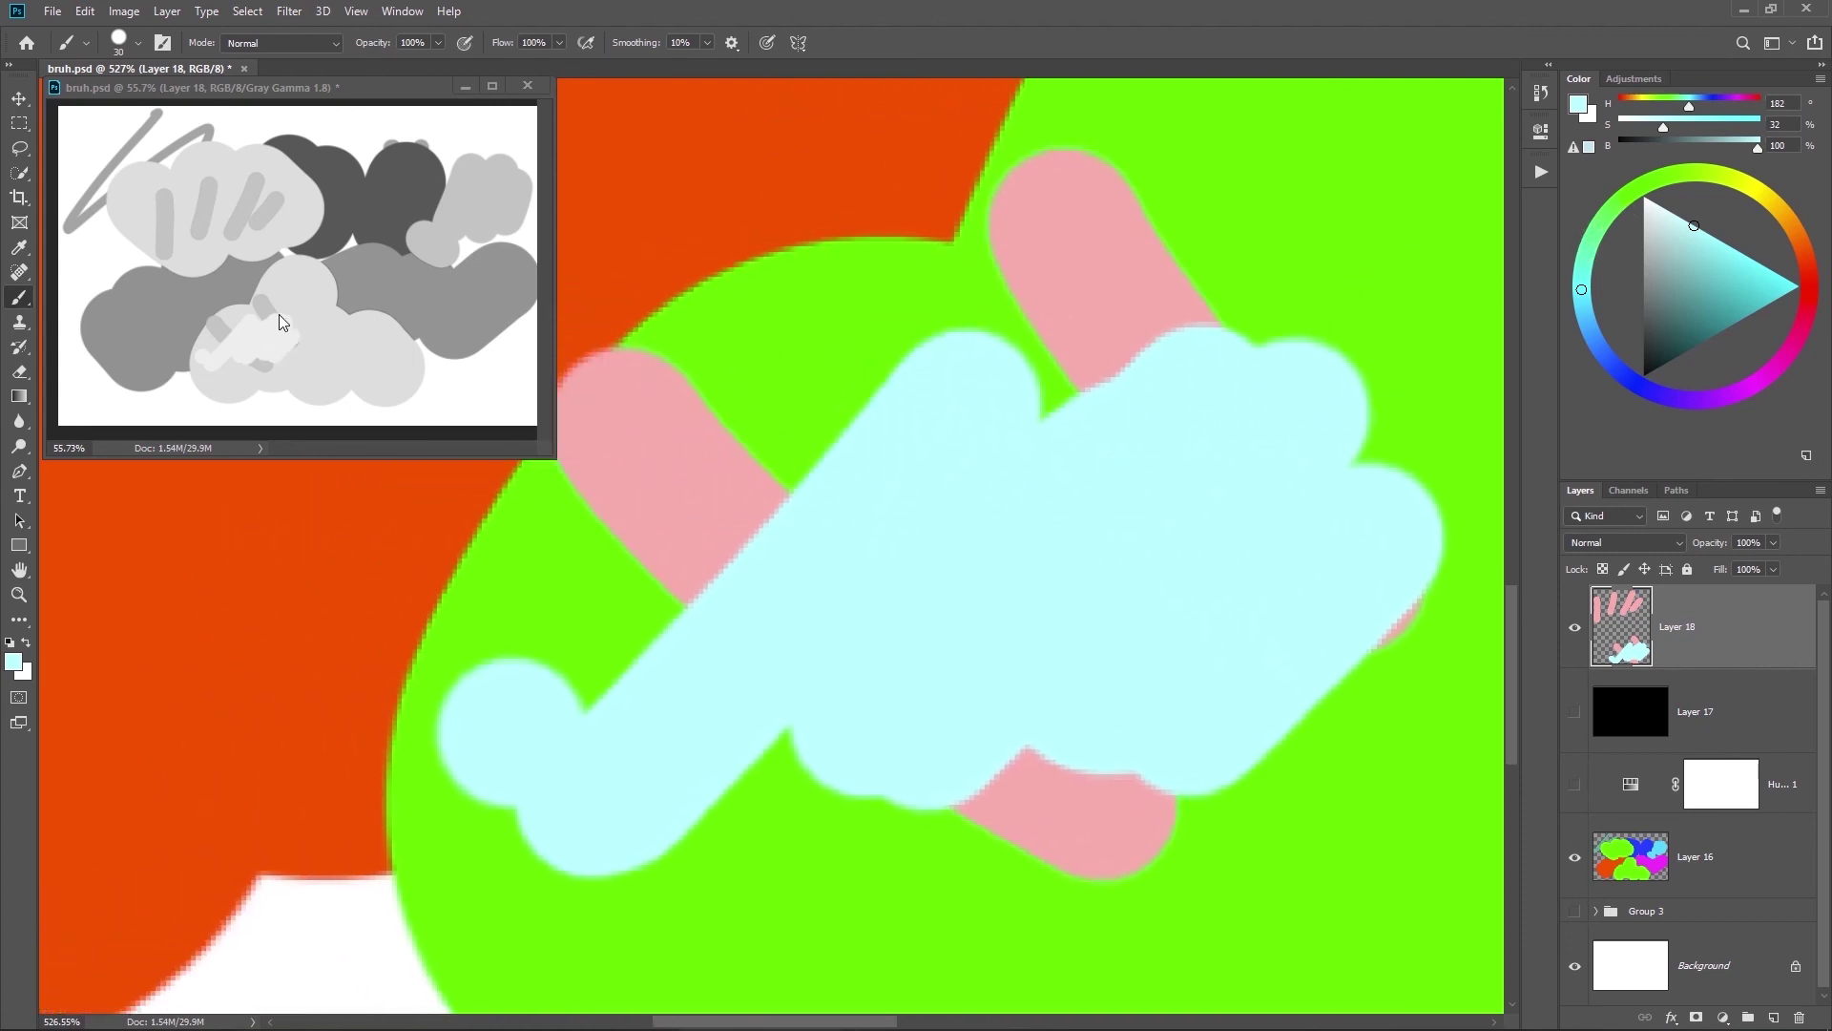
left_click_drag(954, 205, 859, 410)
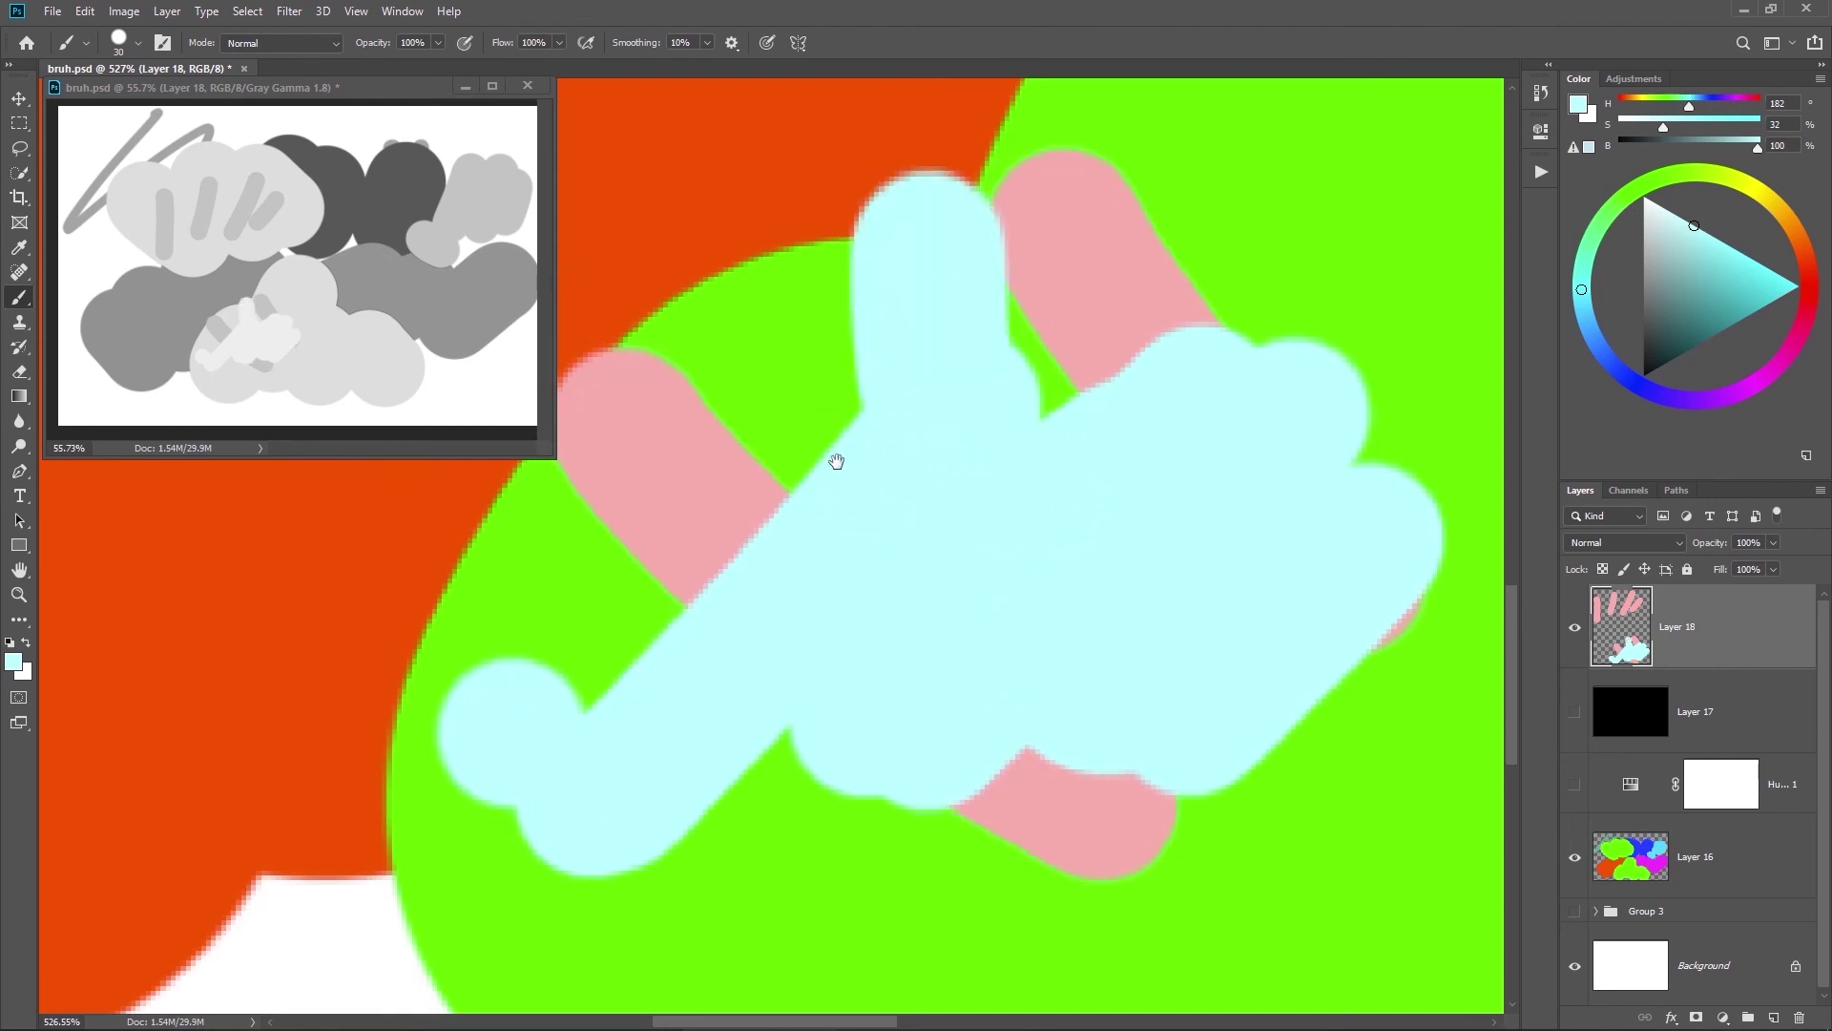
scroll(834, 458, "down", 5)
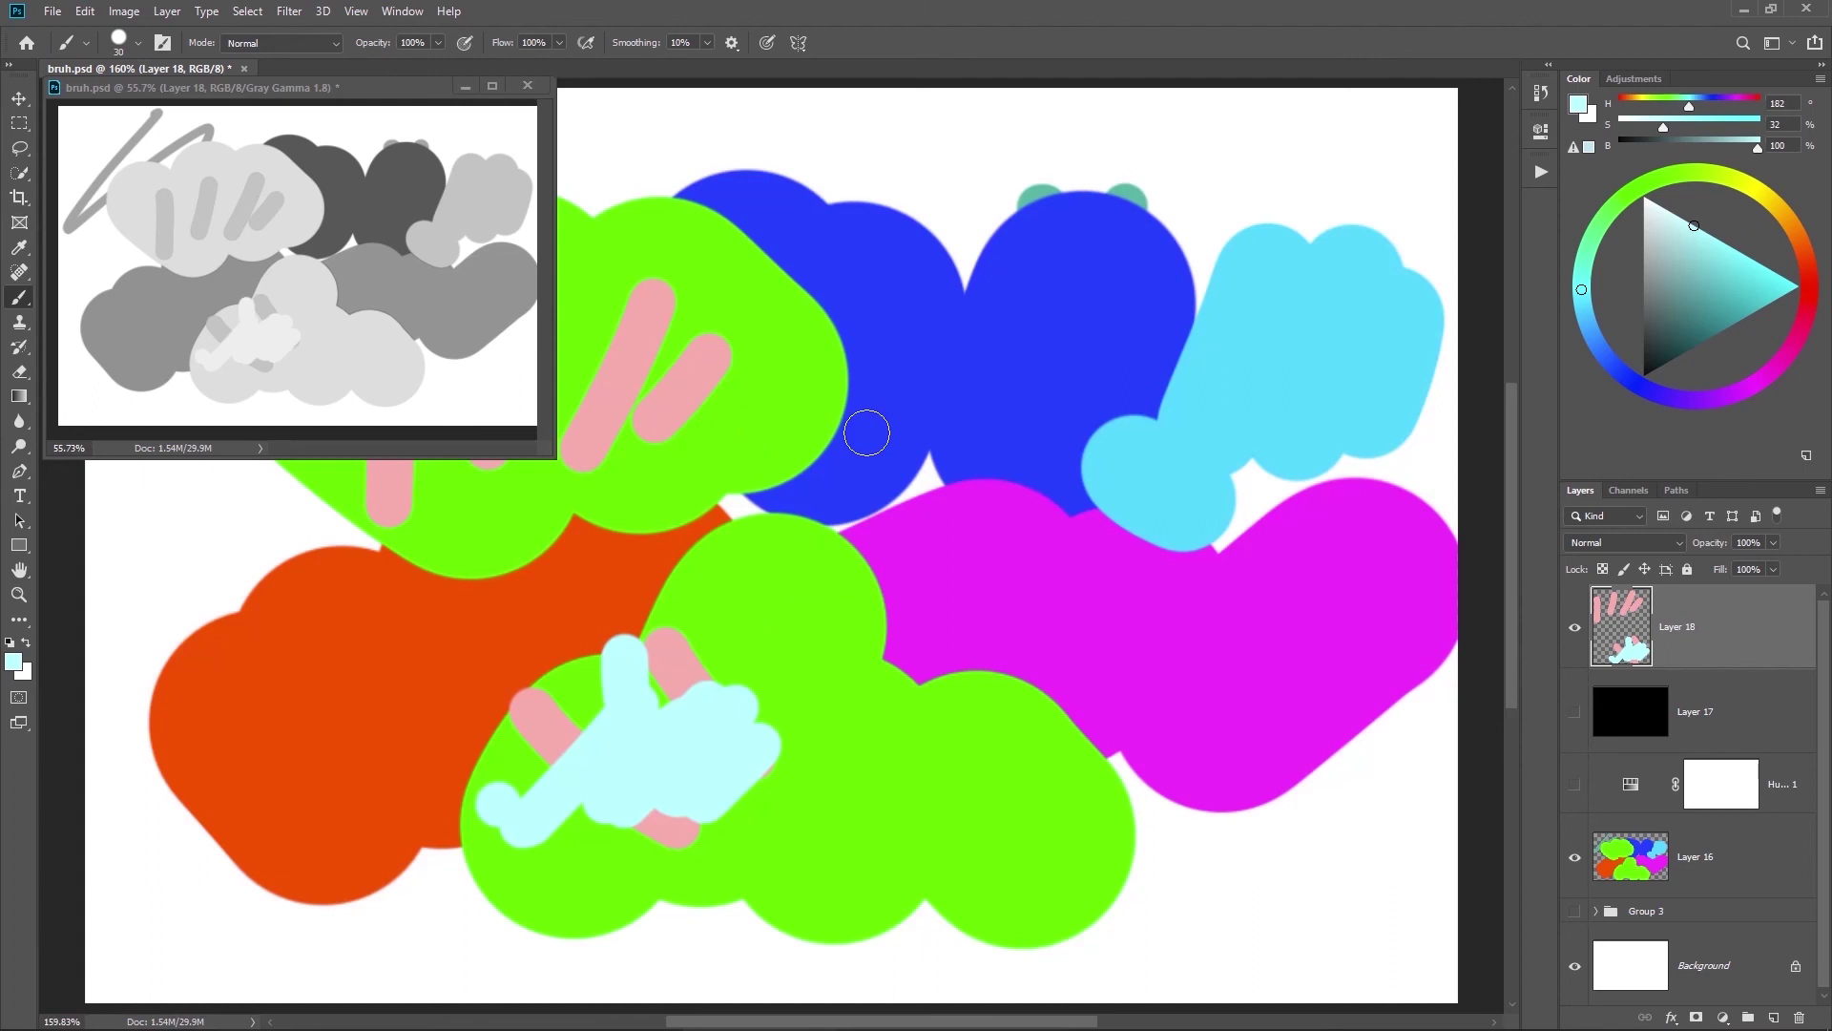
Step: Close the small floating window showing the grayscale proof
left_click(527, 85)
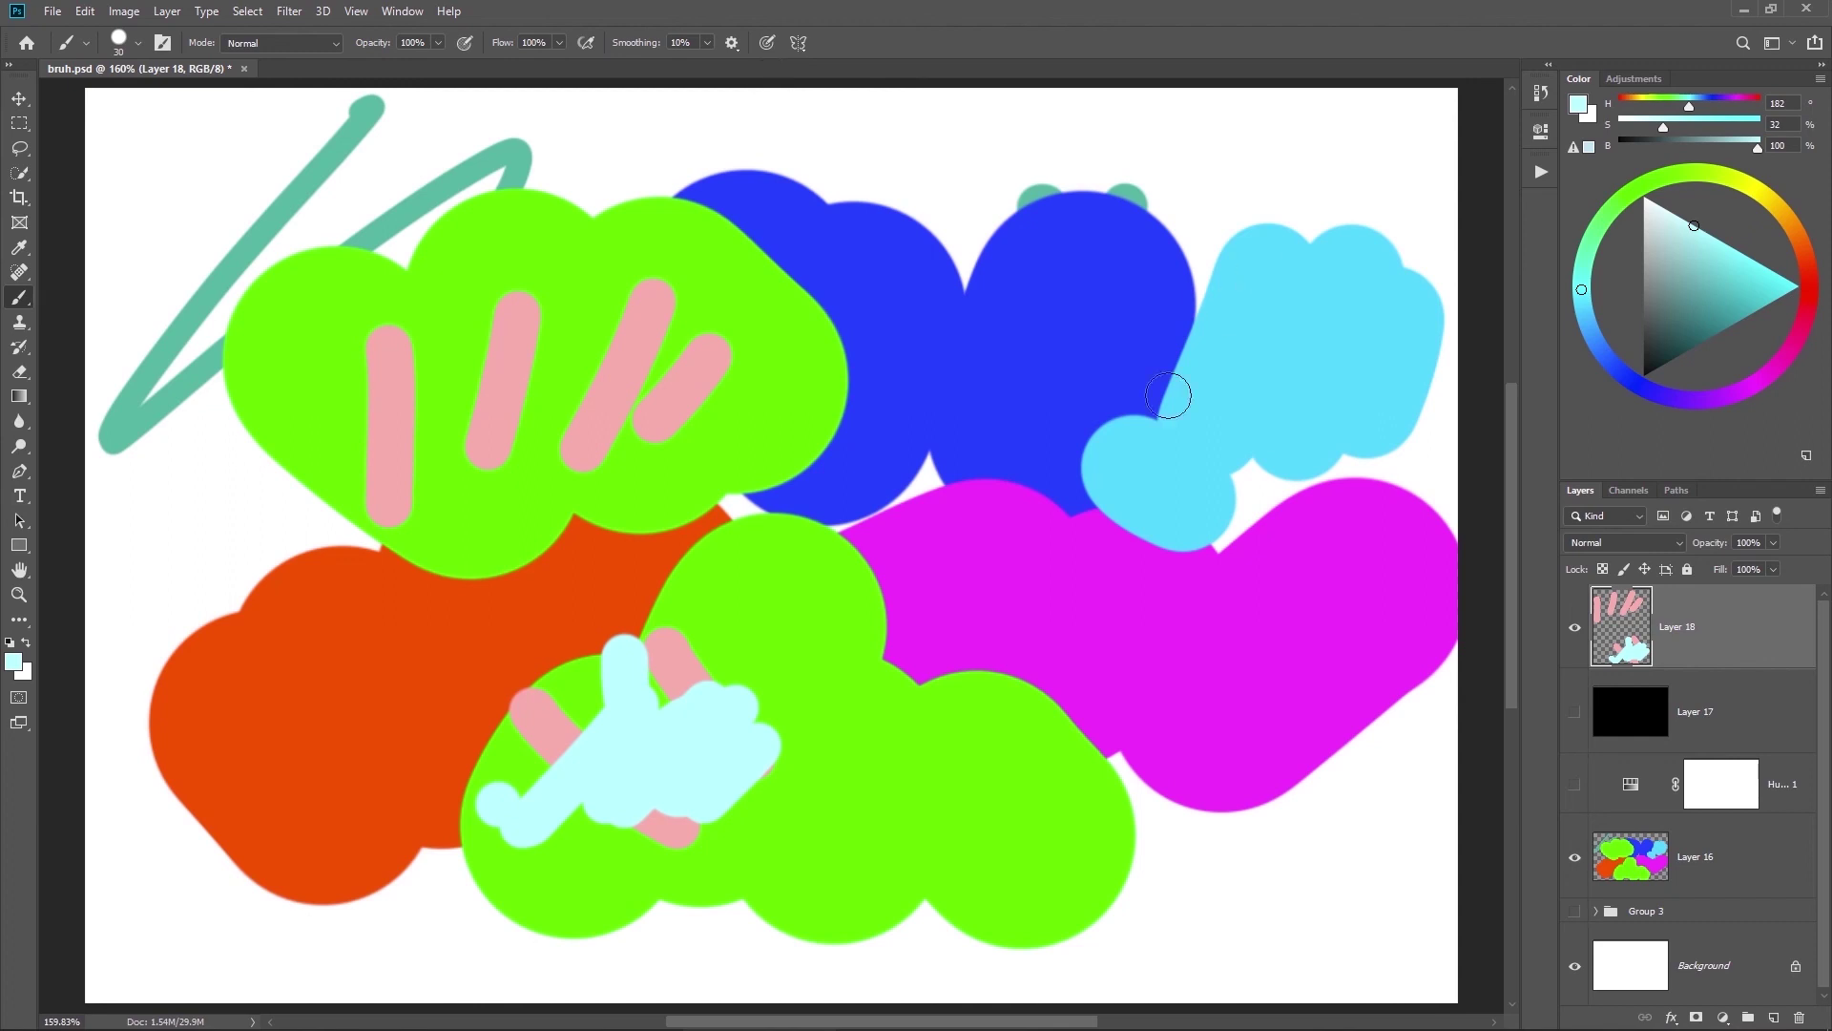
scroll(988, 456, "down", 3)
scroll(988, 453, "up", 1)
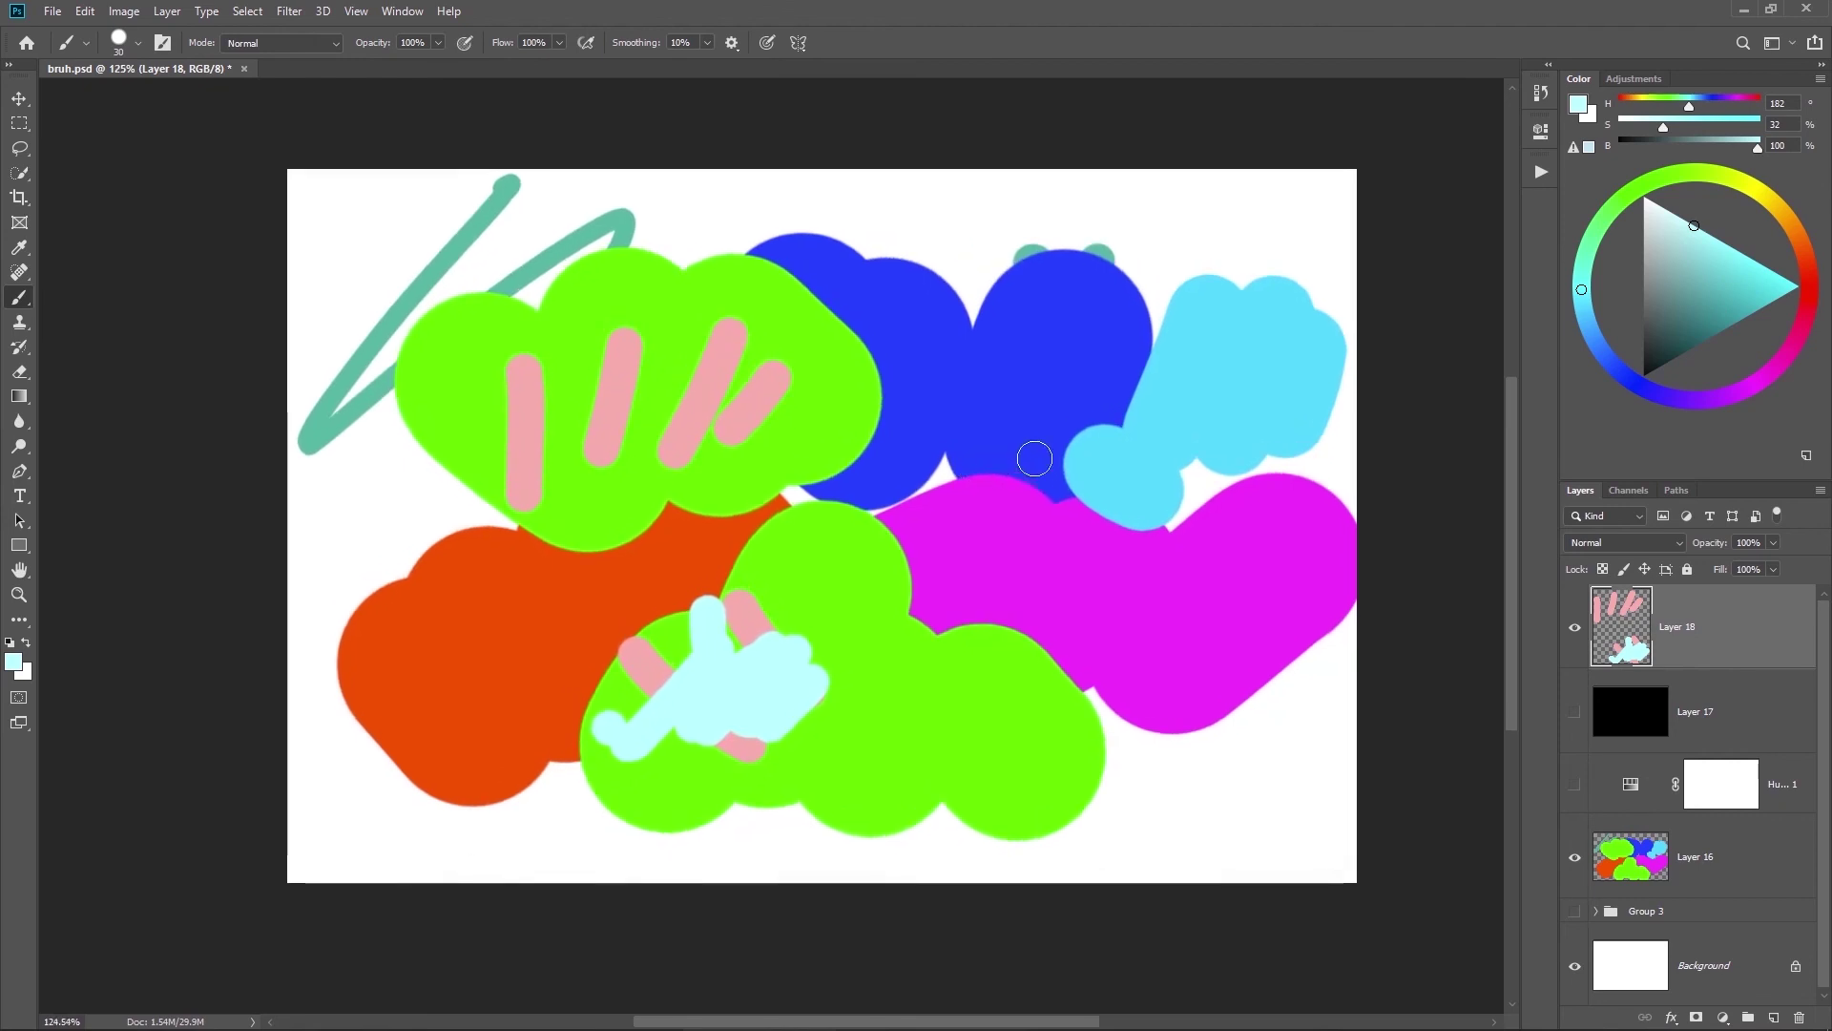
left_click_drag(1017, 560, 927, 533)
scroll(903, 485, "up", 4)
scroll(901, 484, "down", 3)
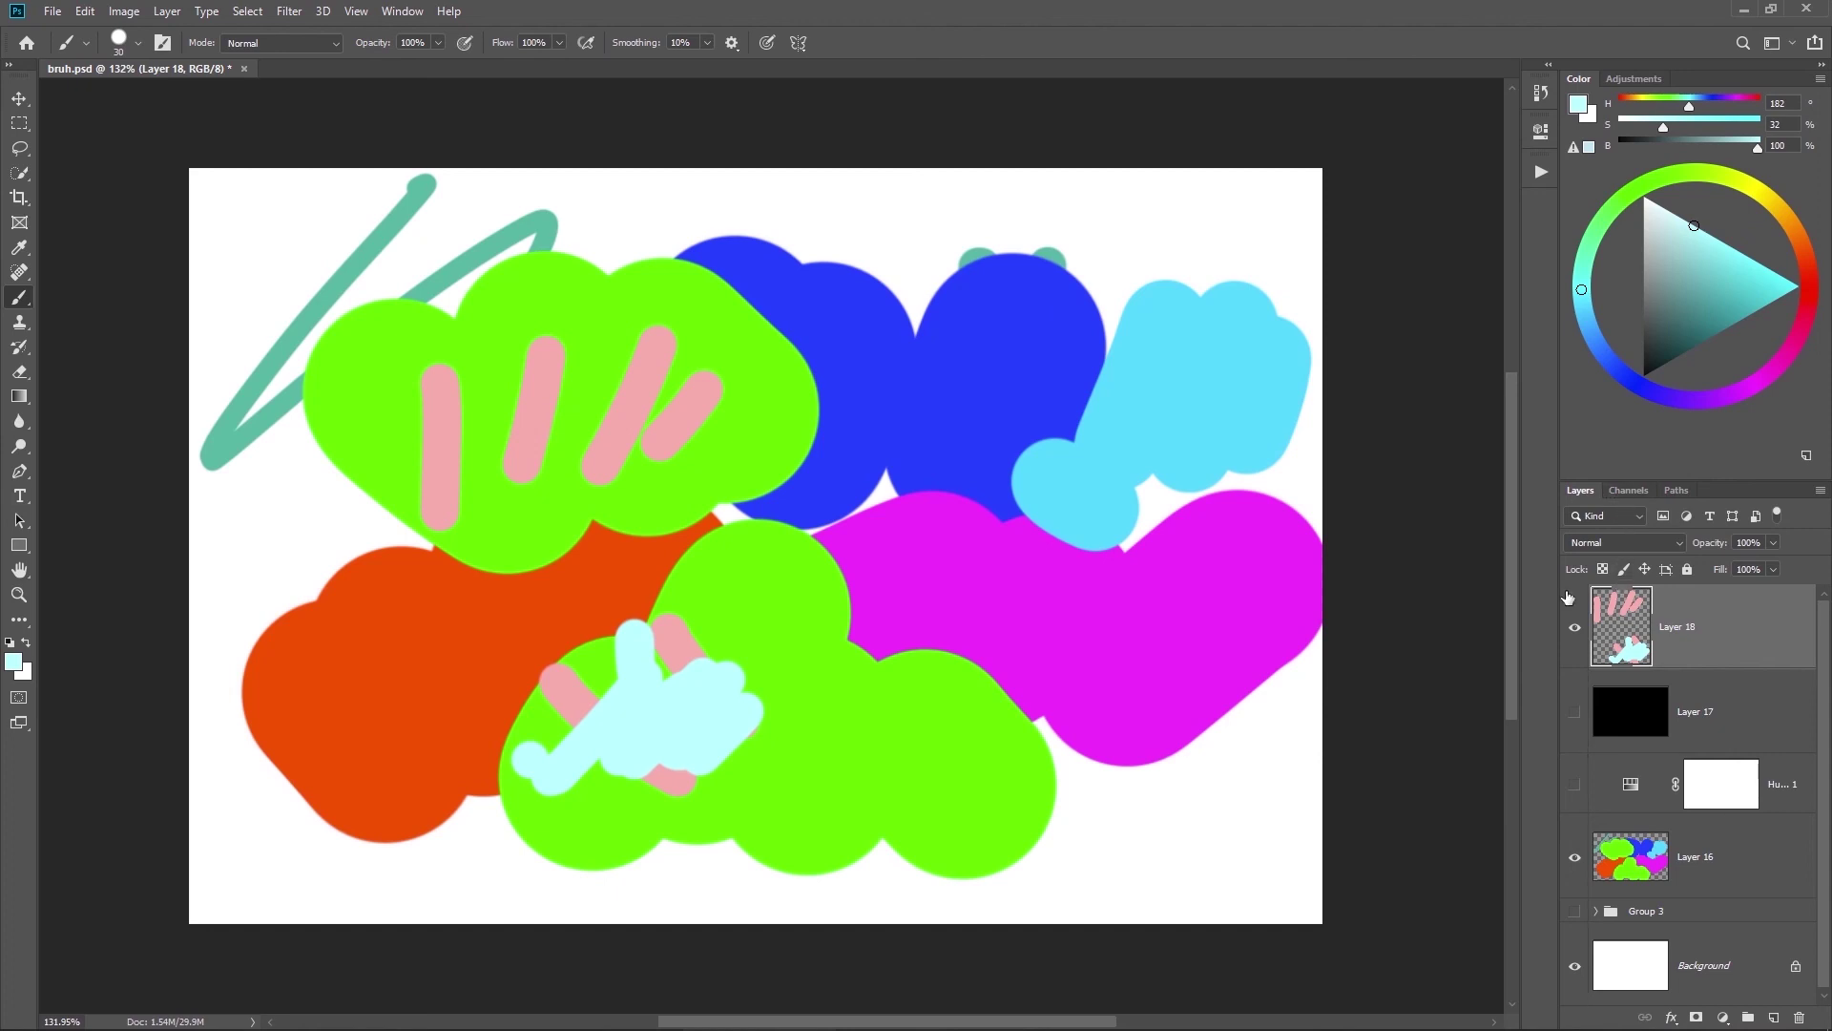
Step: Group all layers above the background and delete the group together with its contents
key("ctrl+shift+alt+n")
left_click(1615, 708)
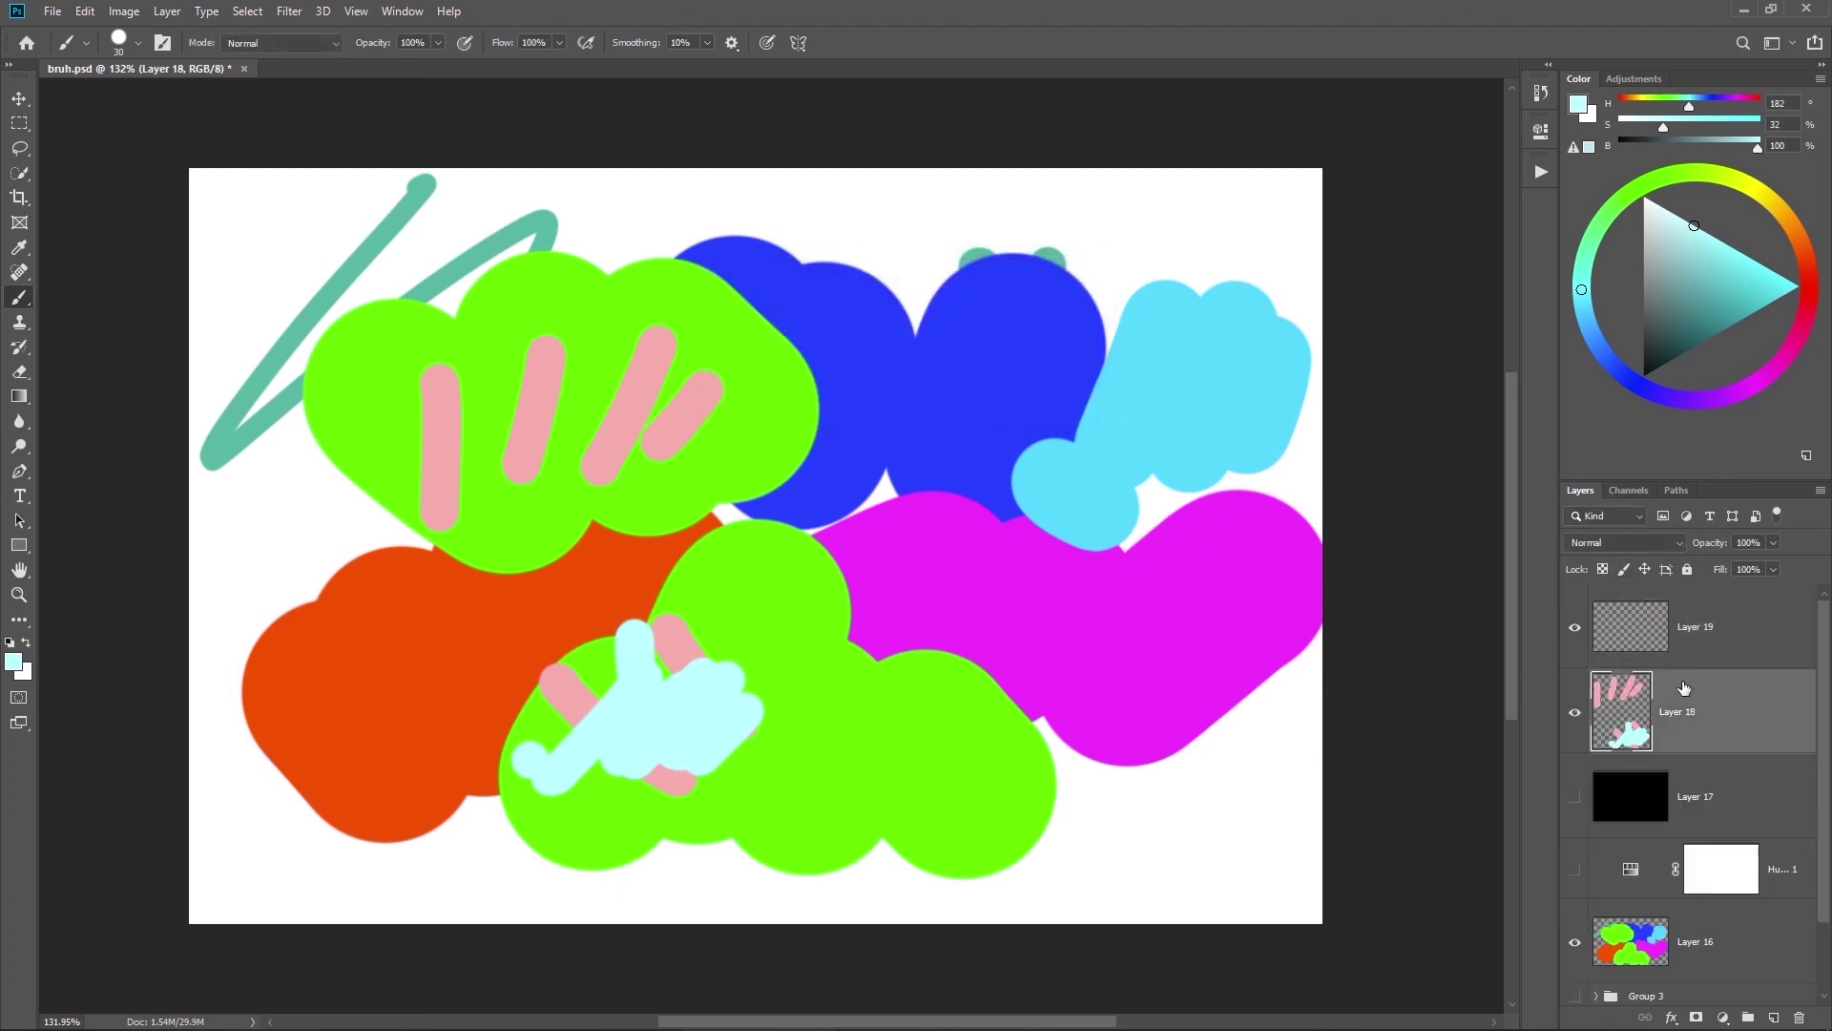
left_click(1716, 658)
key("Delete")
key("ctrl+alt+a")
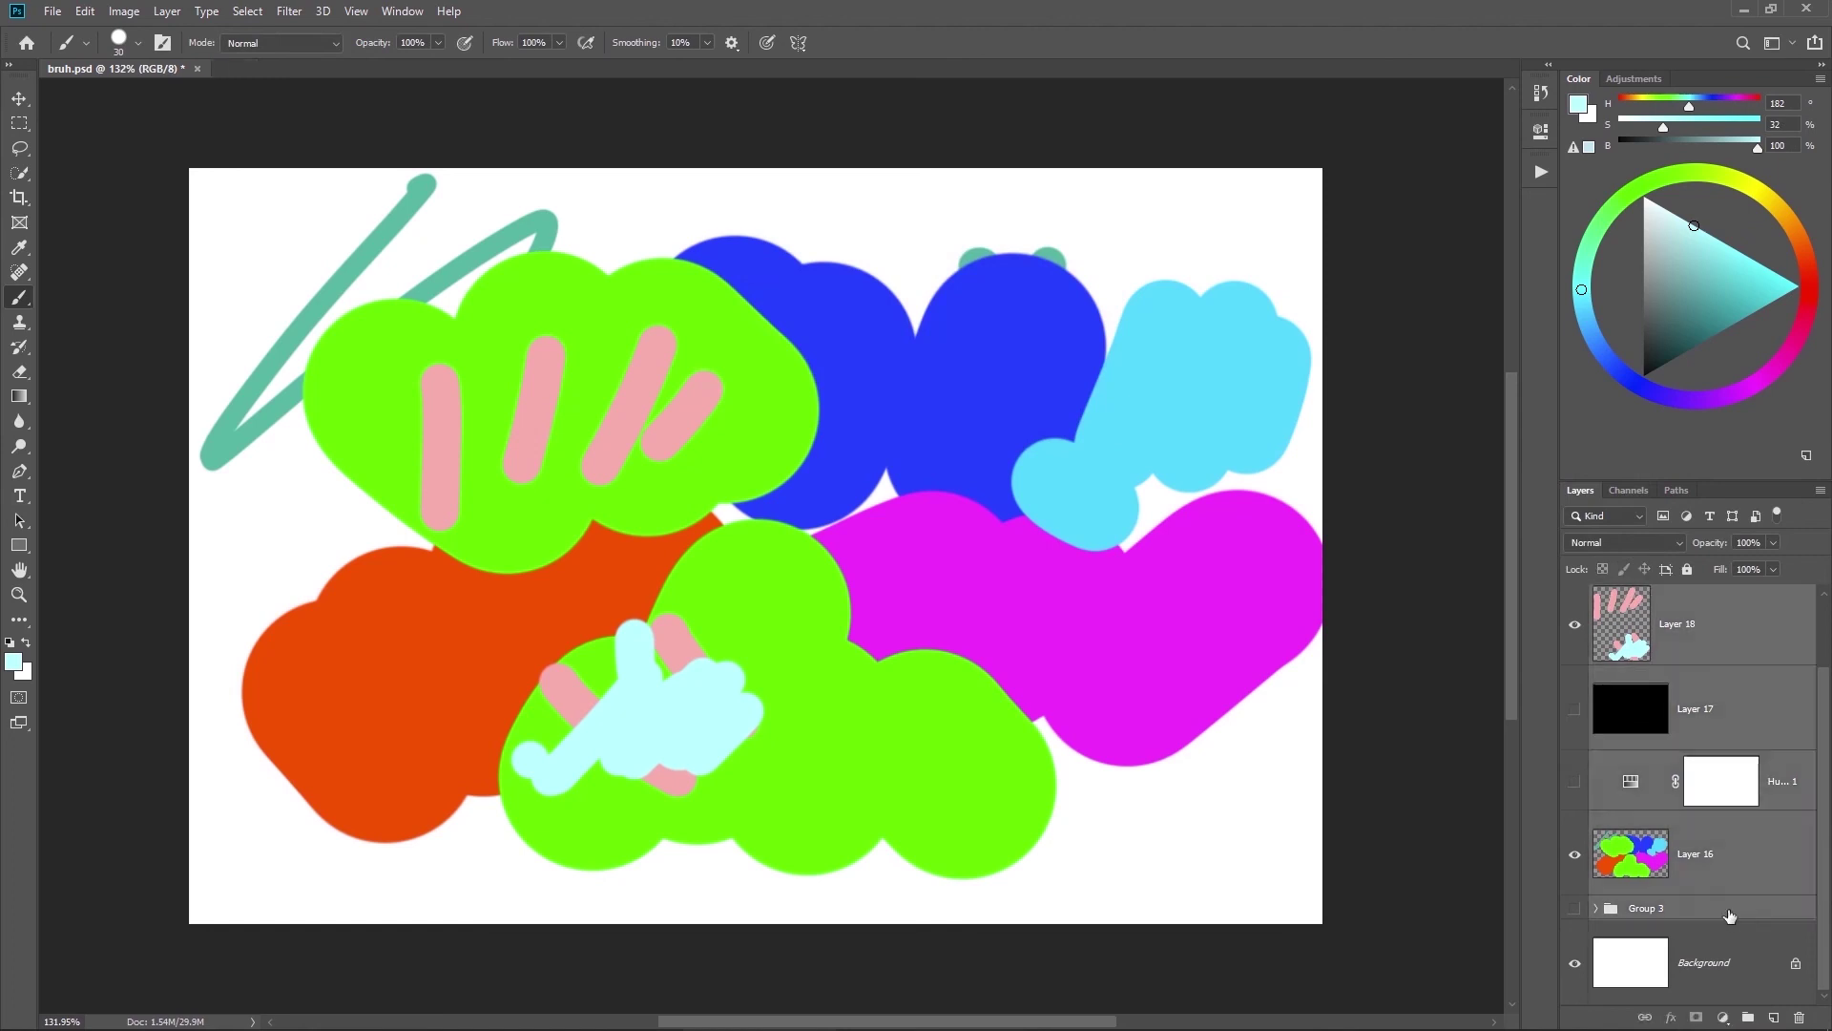
key("ctrl+g")
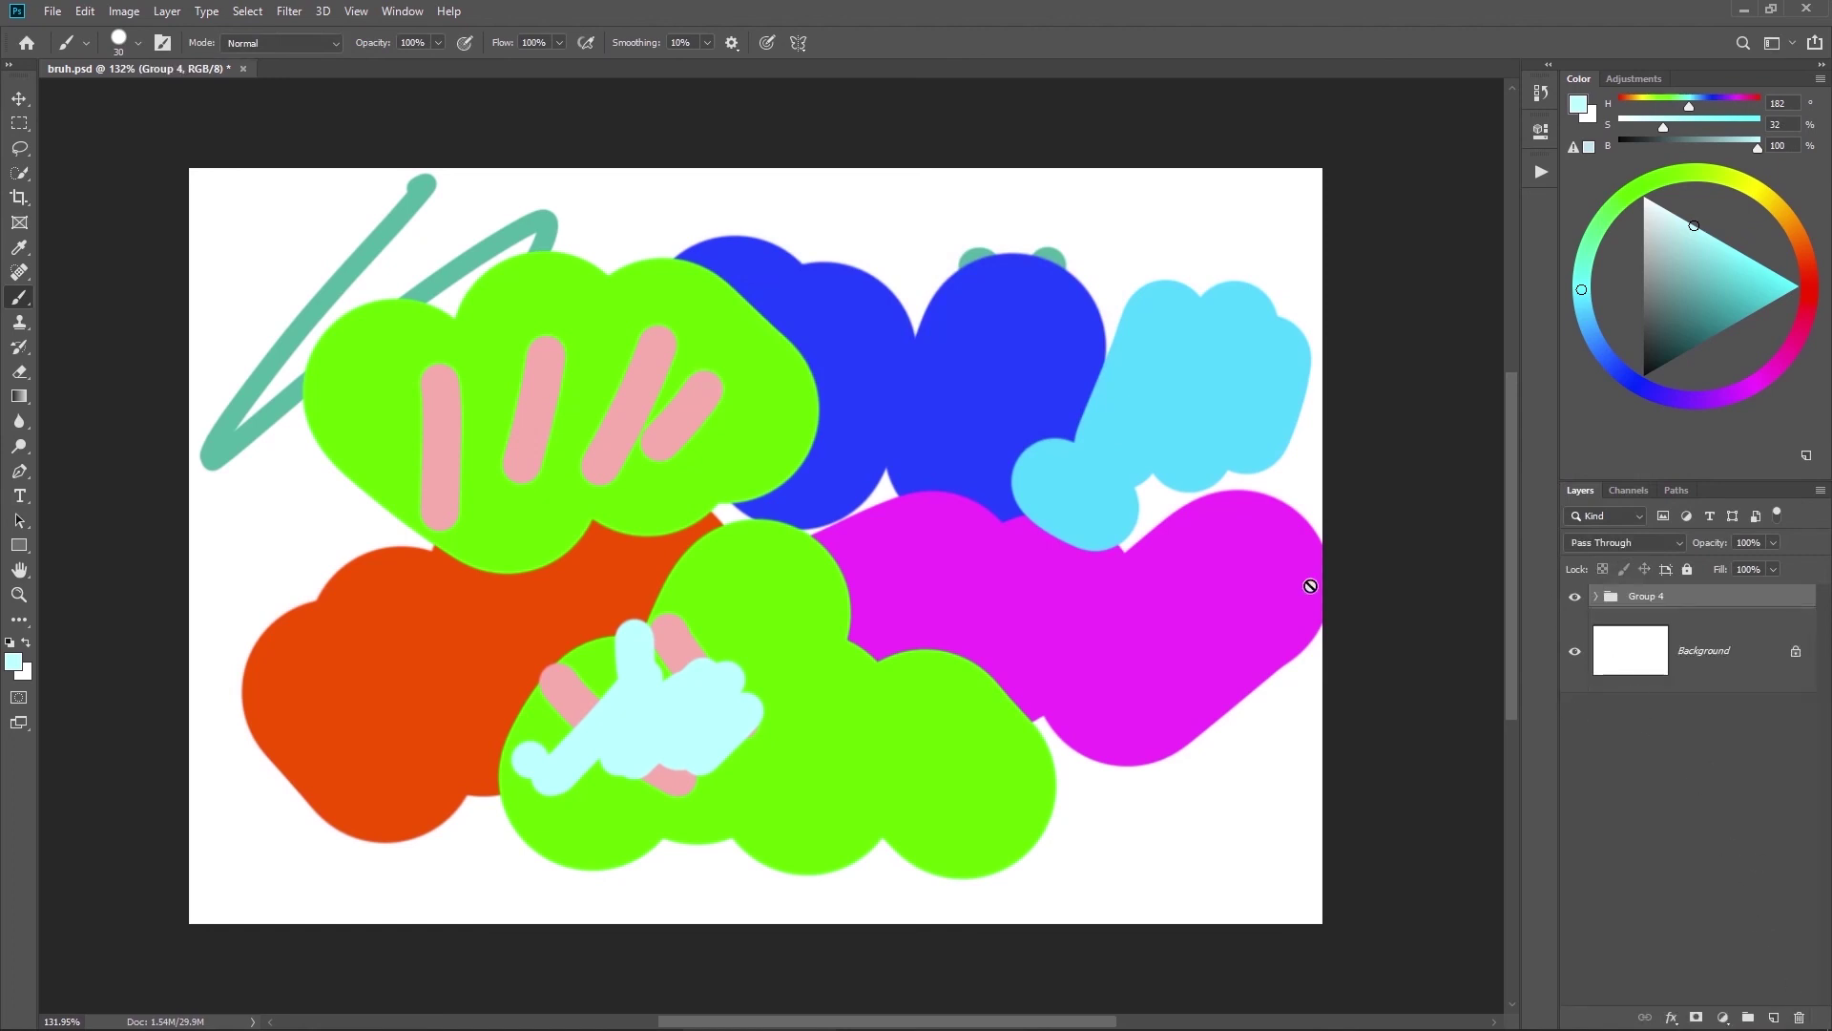
left_click(1803, 1019)
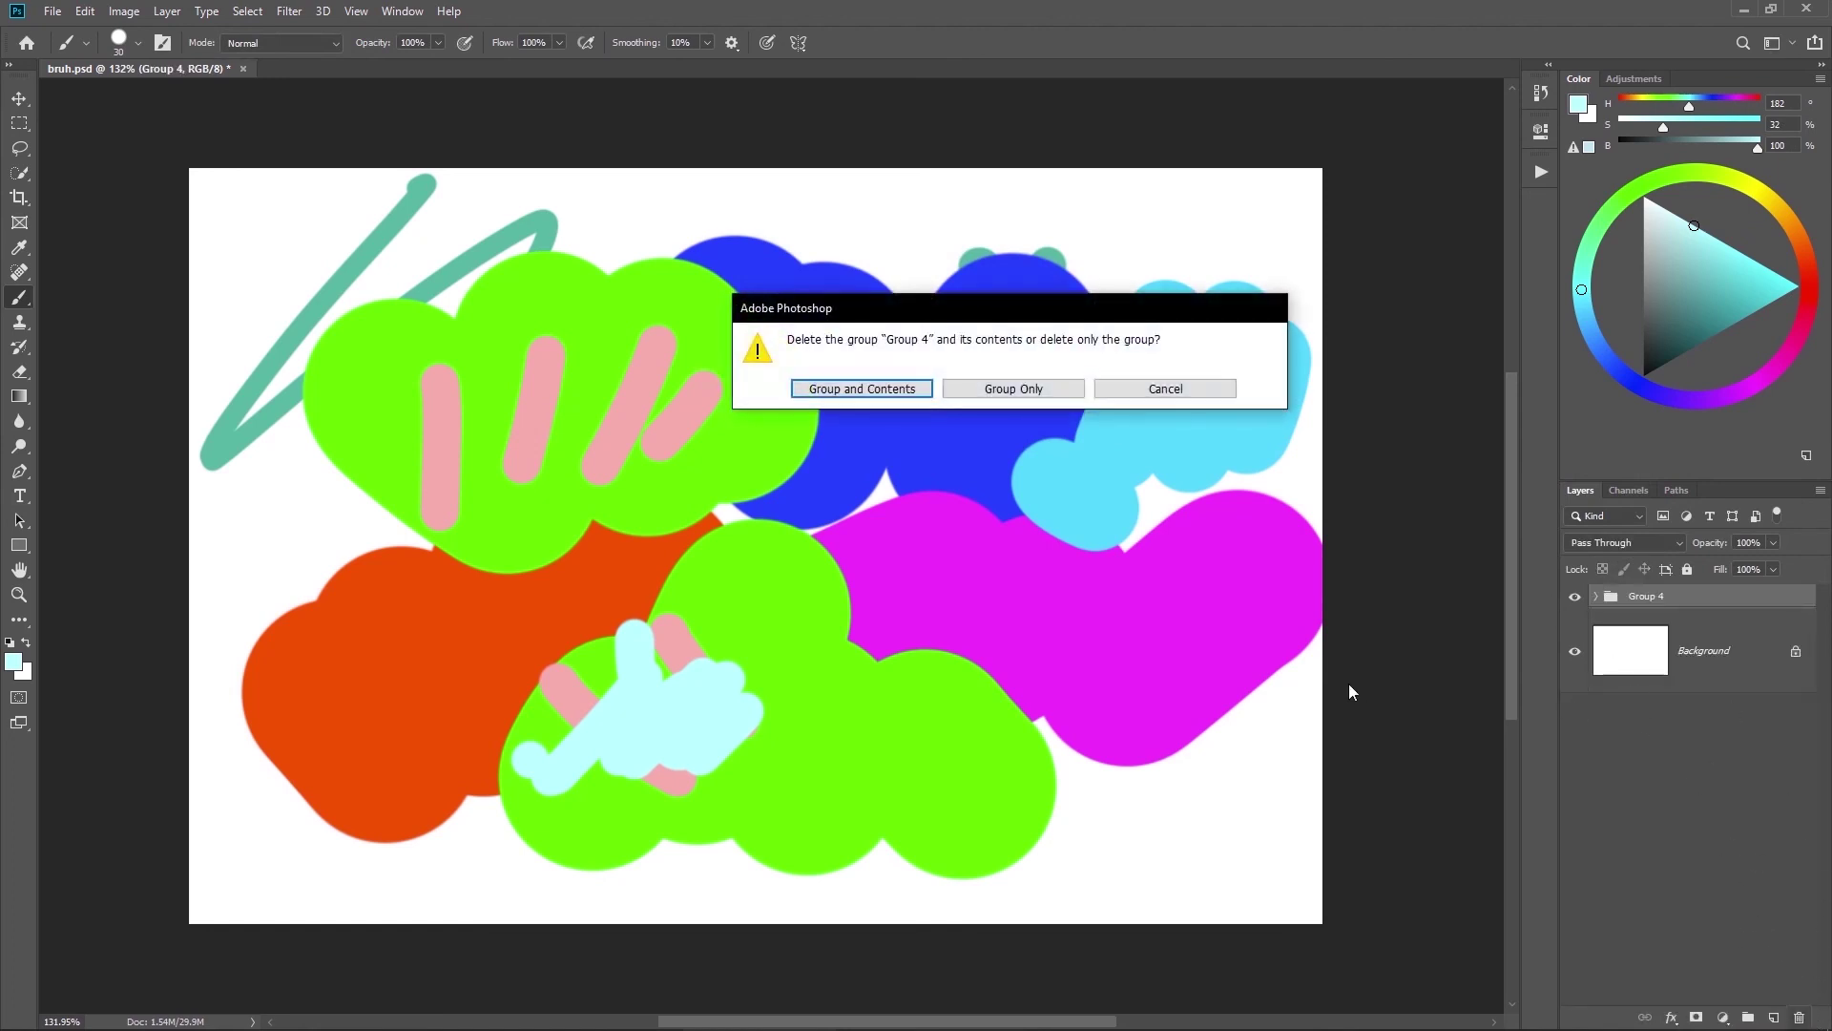
key("Return")
left_click_drag(1017, 554, 1042, 569)
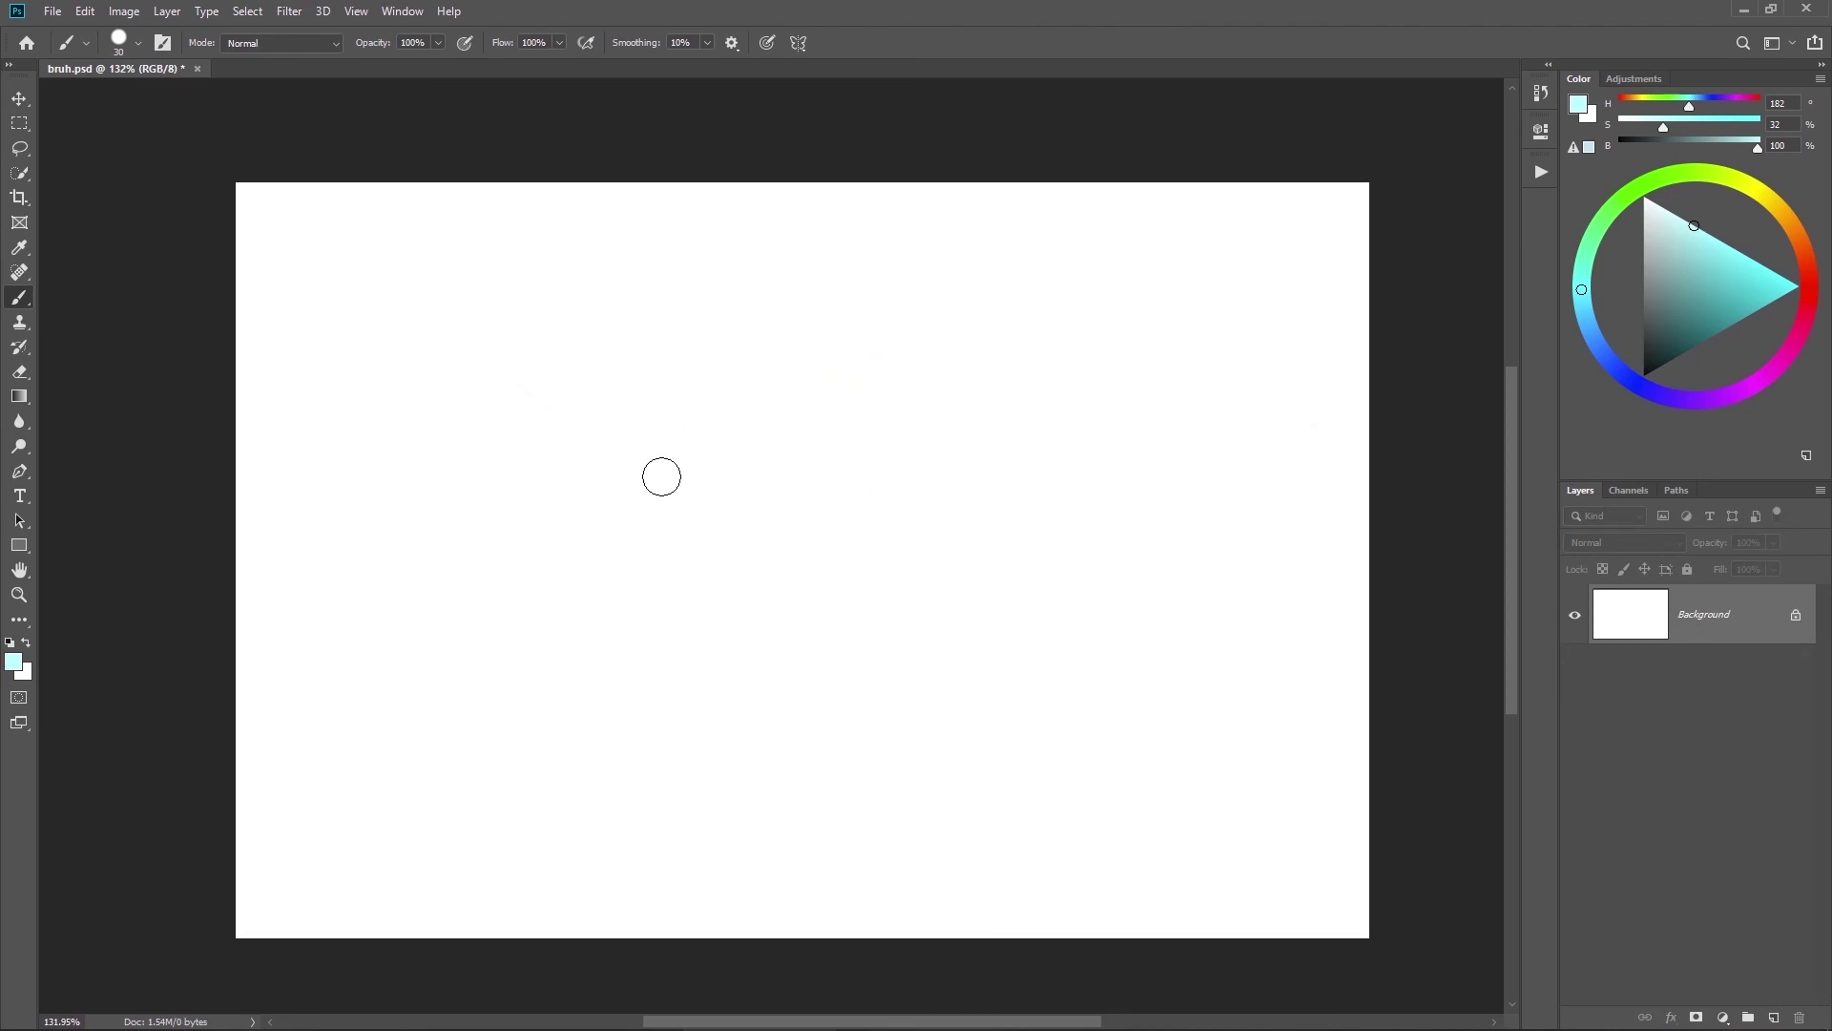
Step: Draw a two-point arched path across the upper part of the blank canvas with the Pen tool
key("p")
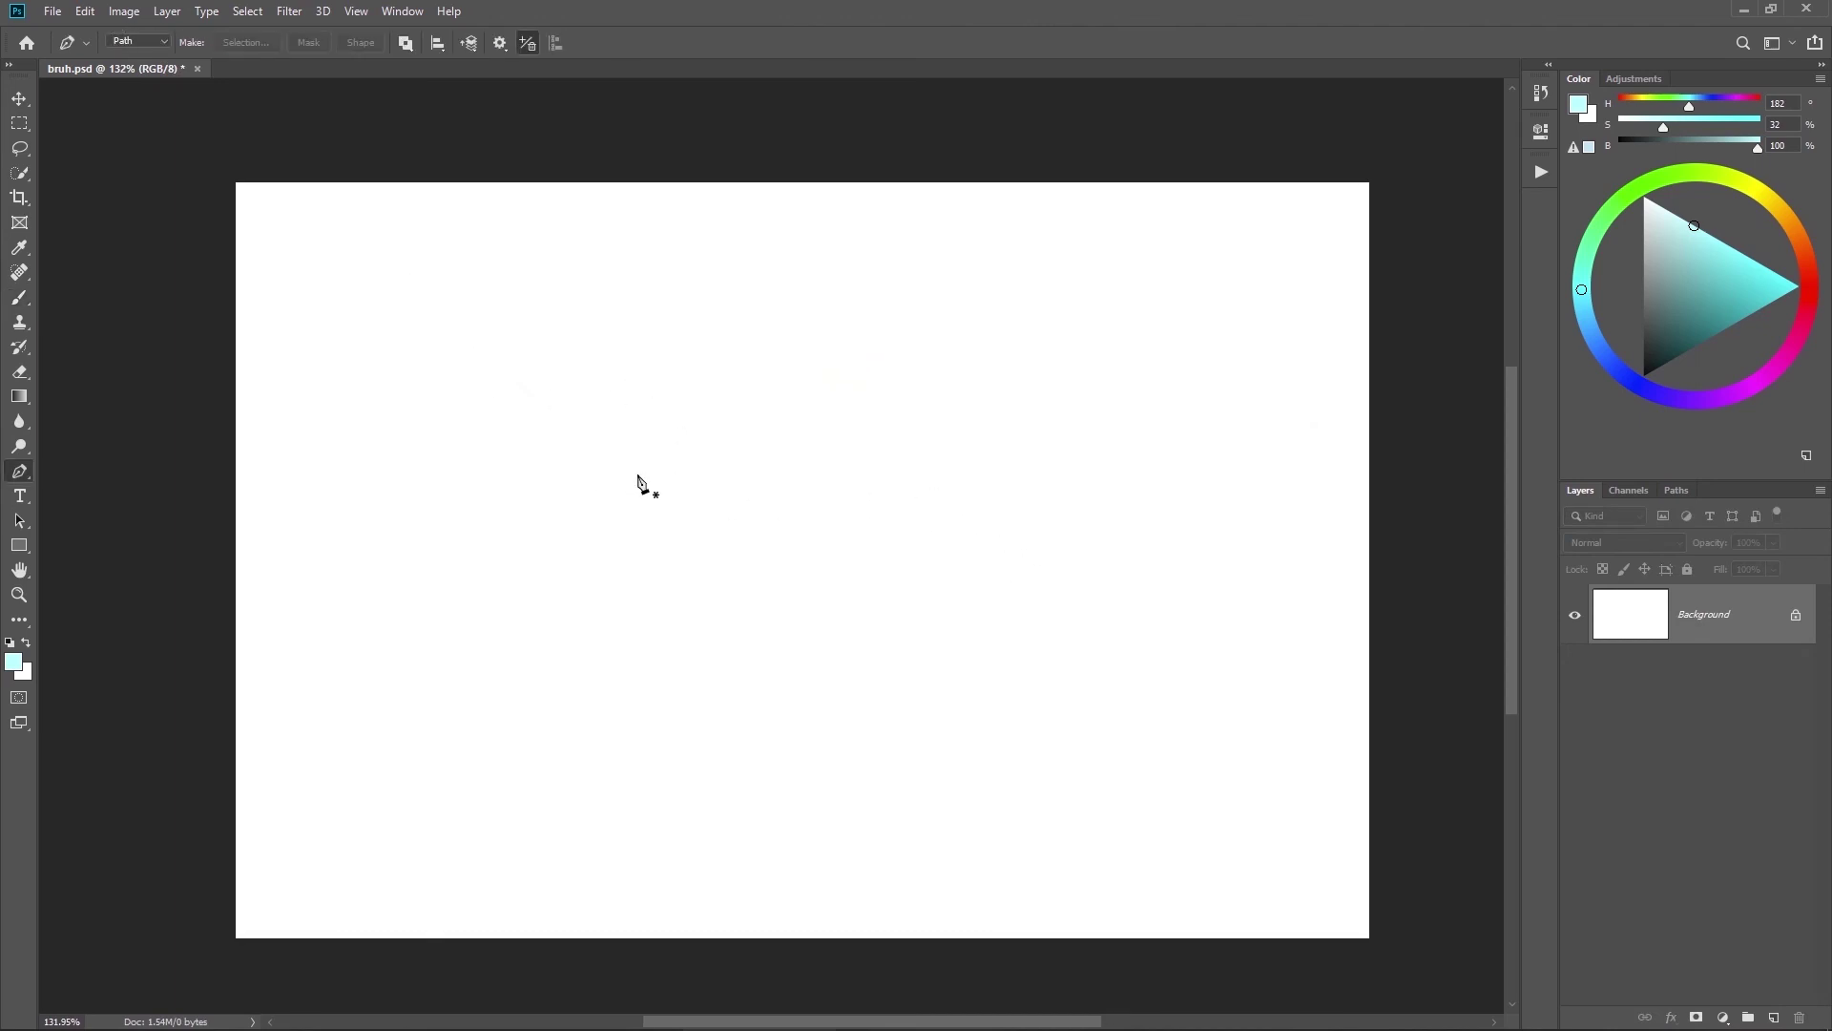
left_click(362, 411)
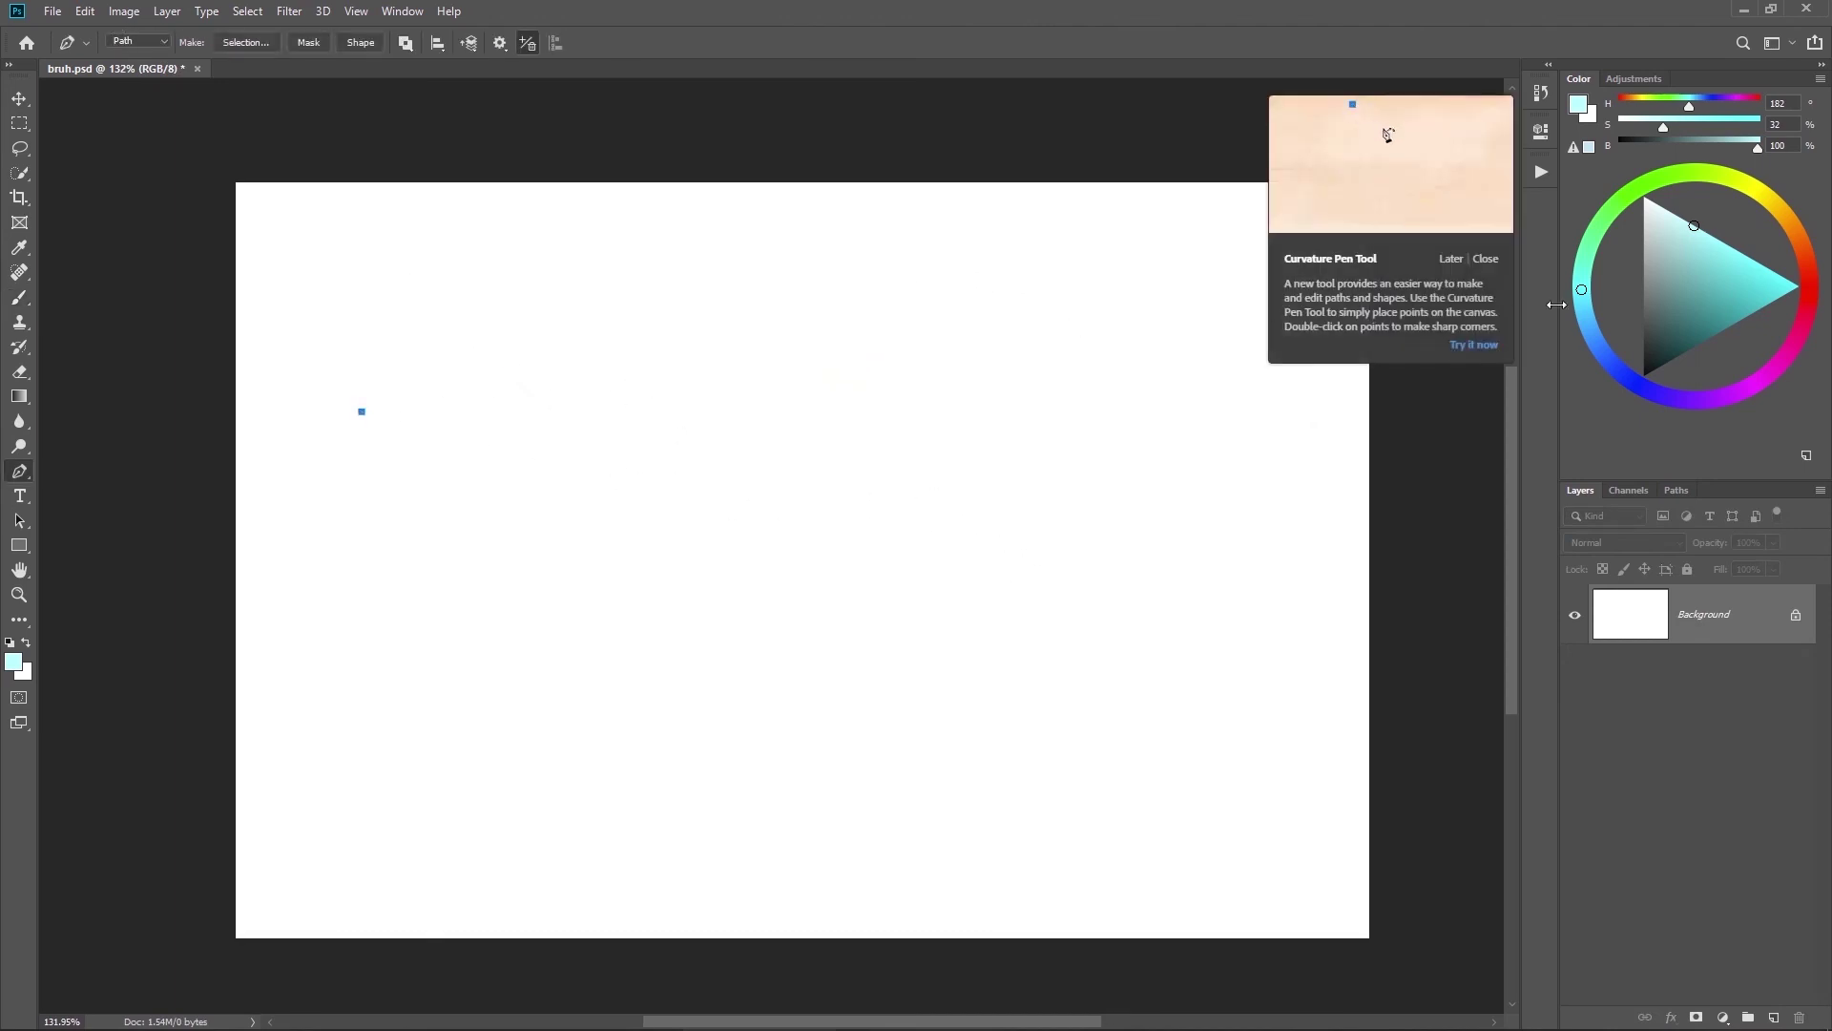
left_click(1486, 258)
left_click_drag(995, 396, 1241, 503)
left_click_drag(1334, 556, 1421, 611)
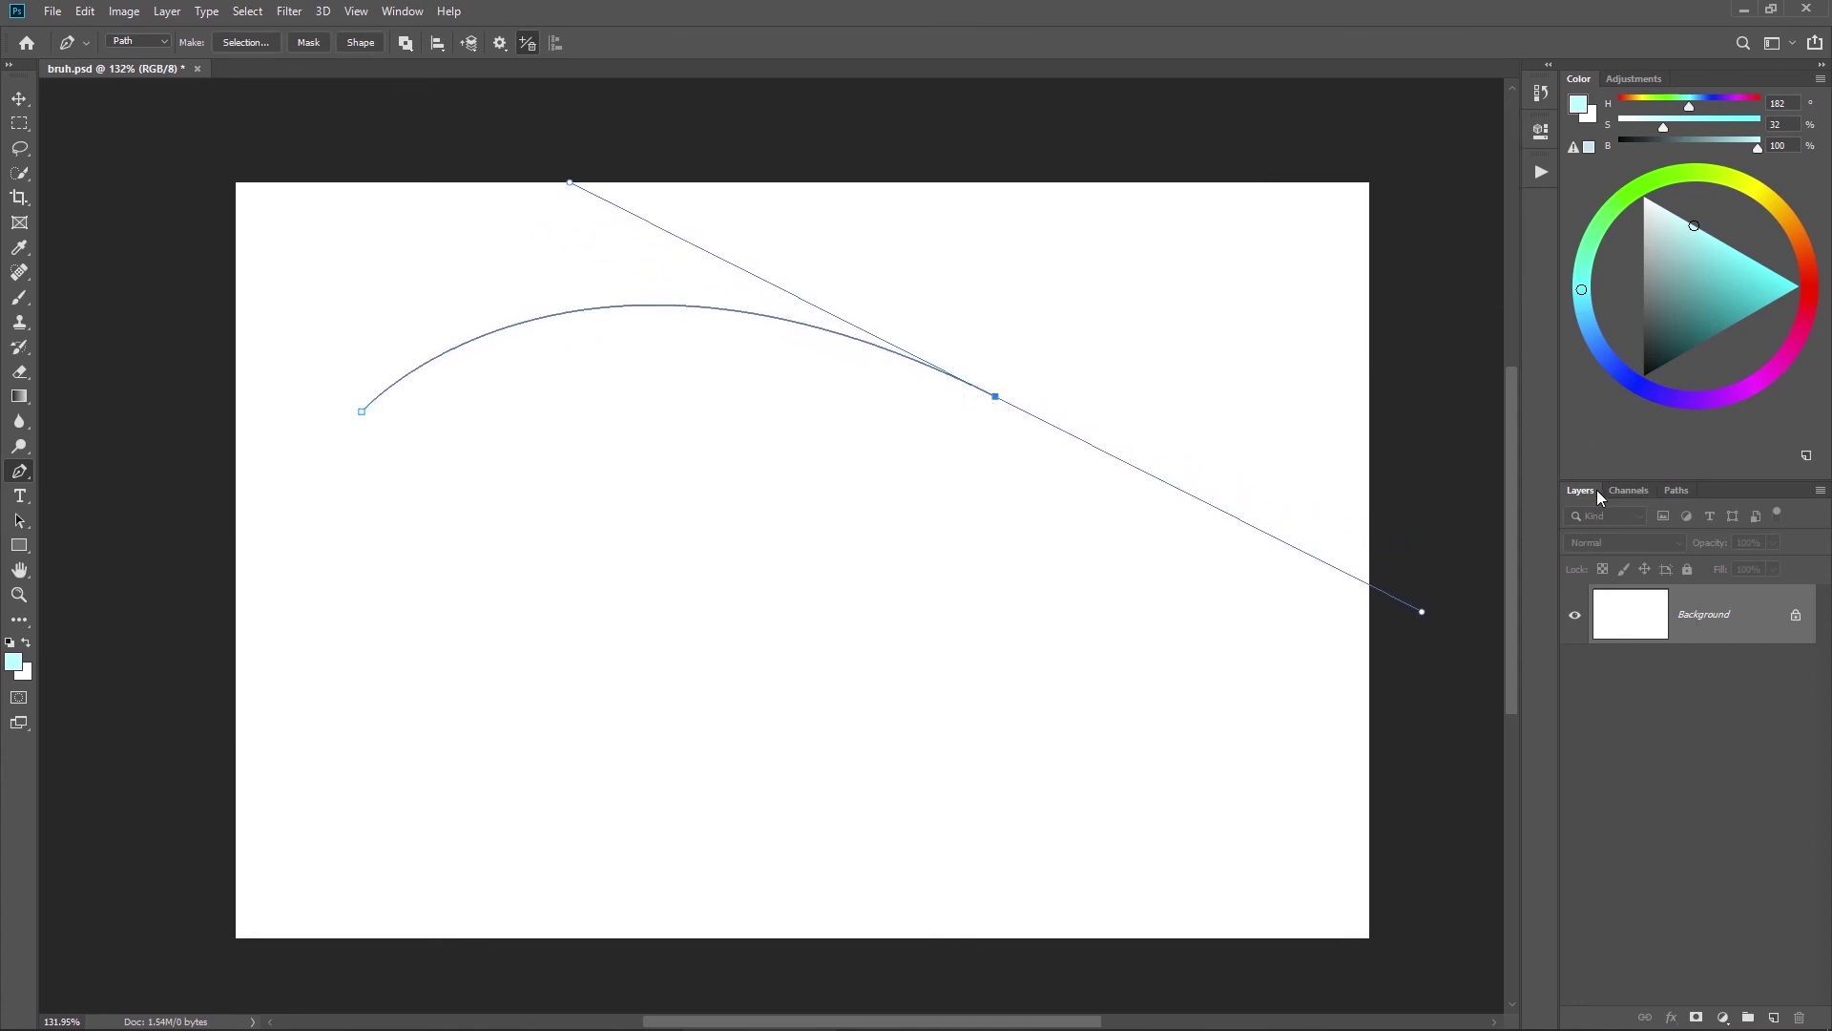
Step: Stroke the arched work path with the Brush, leaving Simulate Pressure off
left_click(1679, 492)
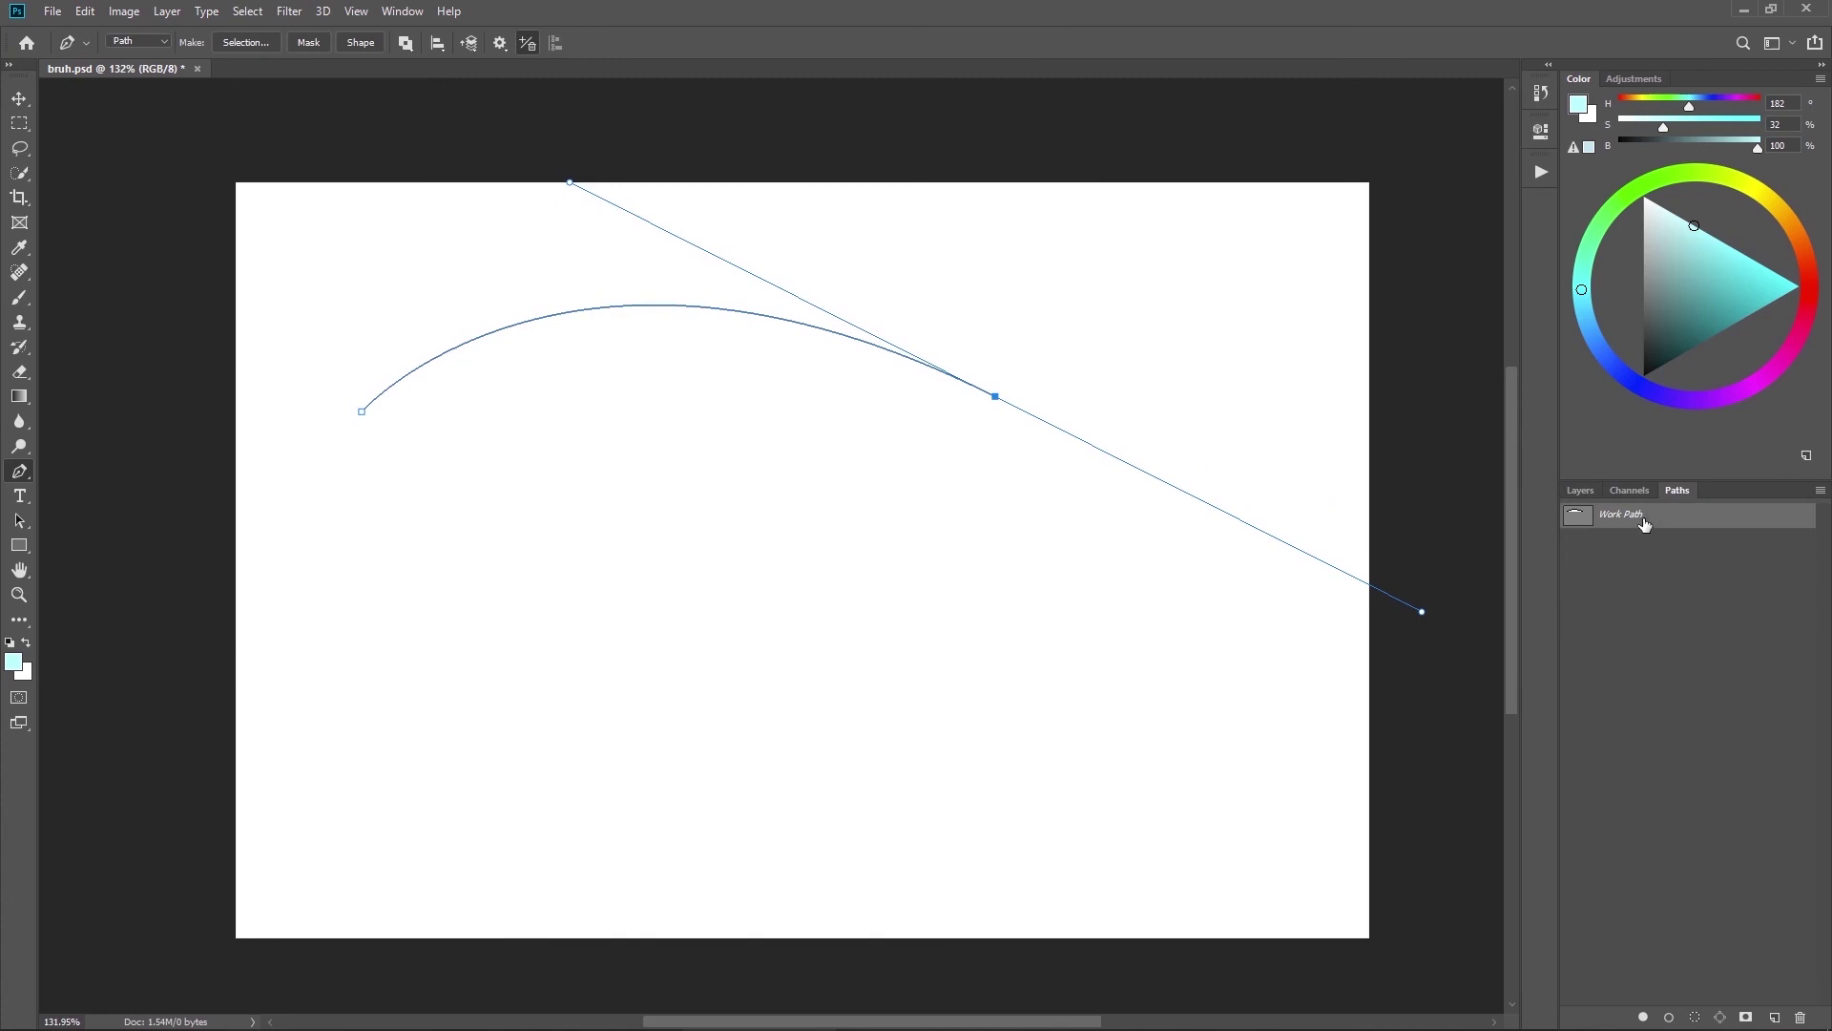
right_click(1653, 525)
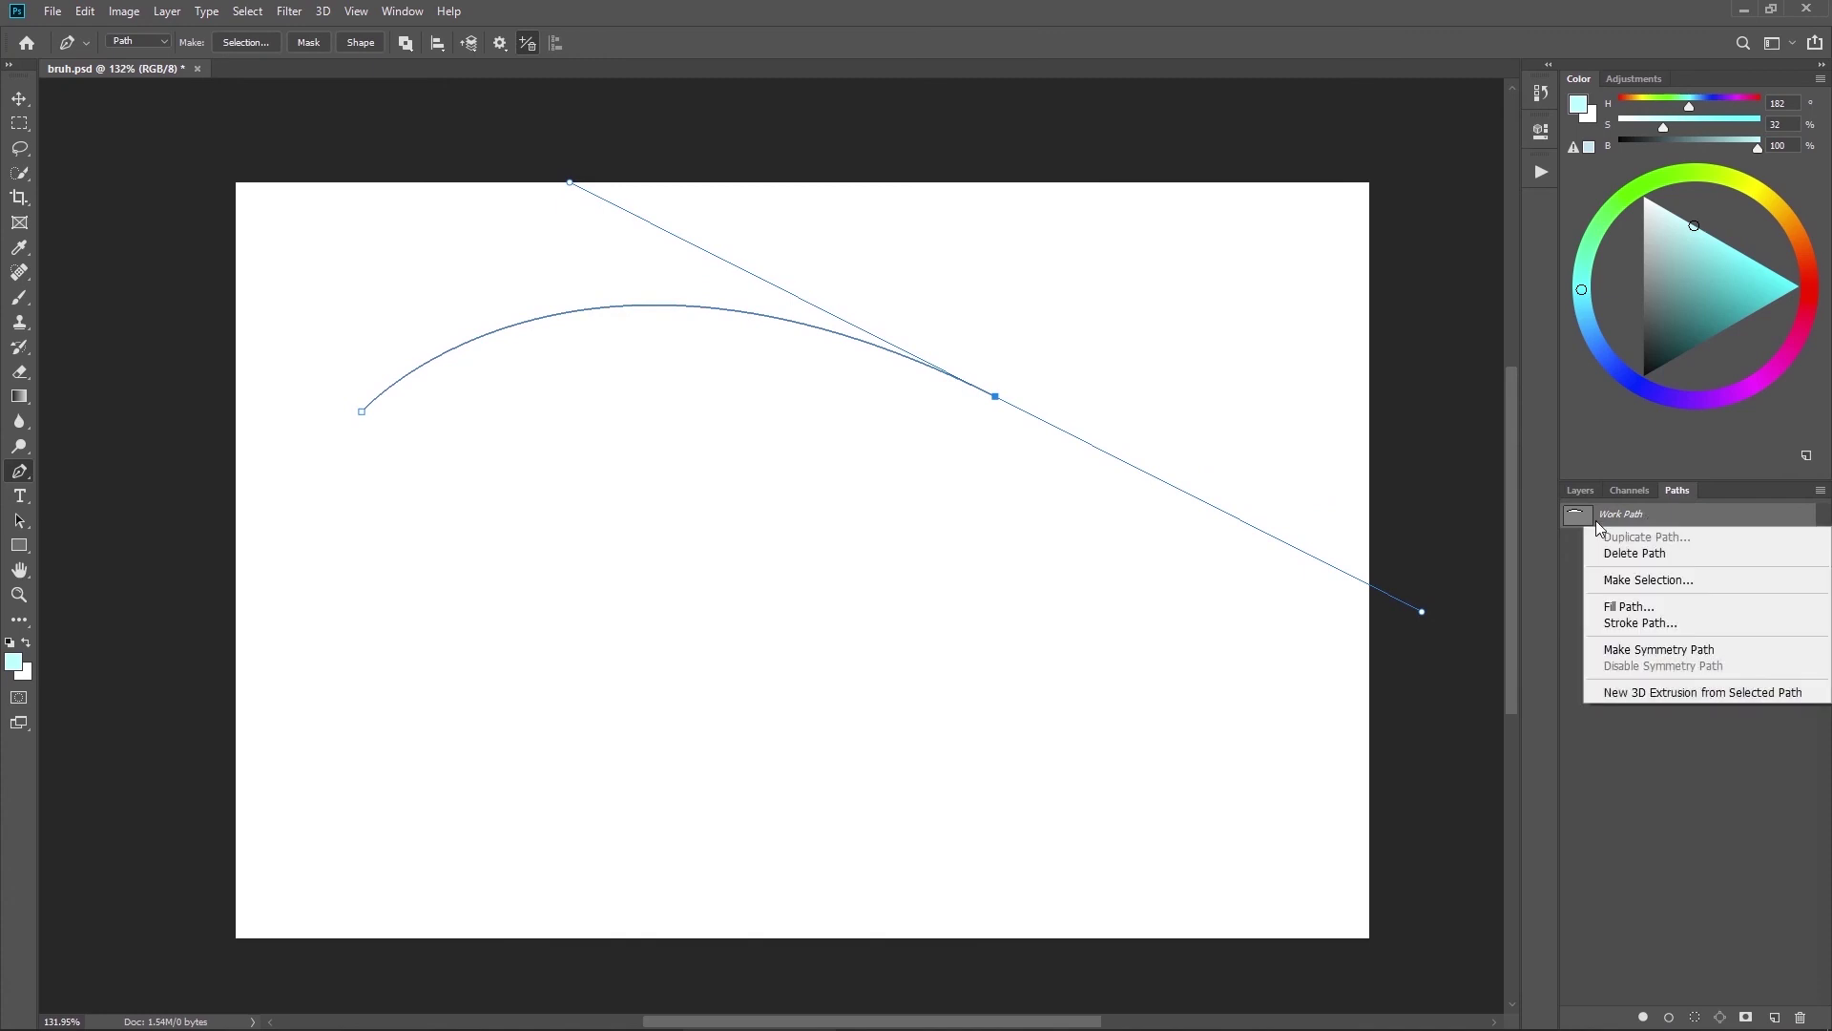
left_click(1619, 625)
left_click(842, 325)
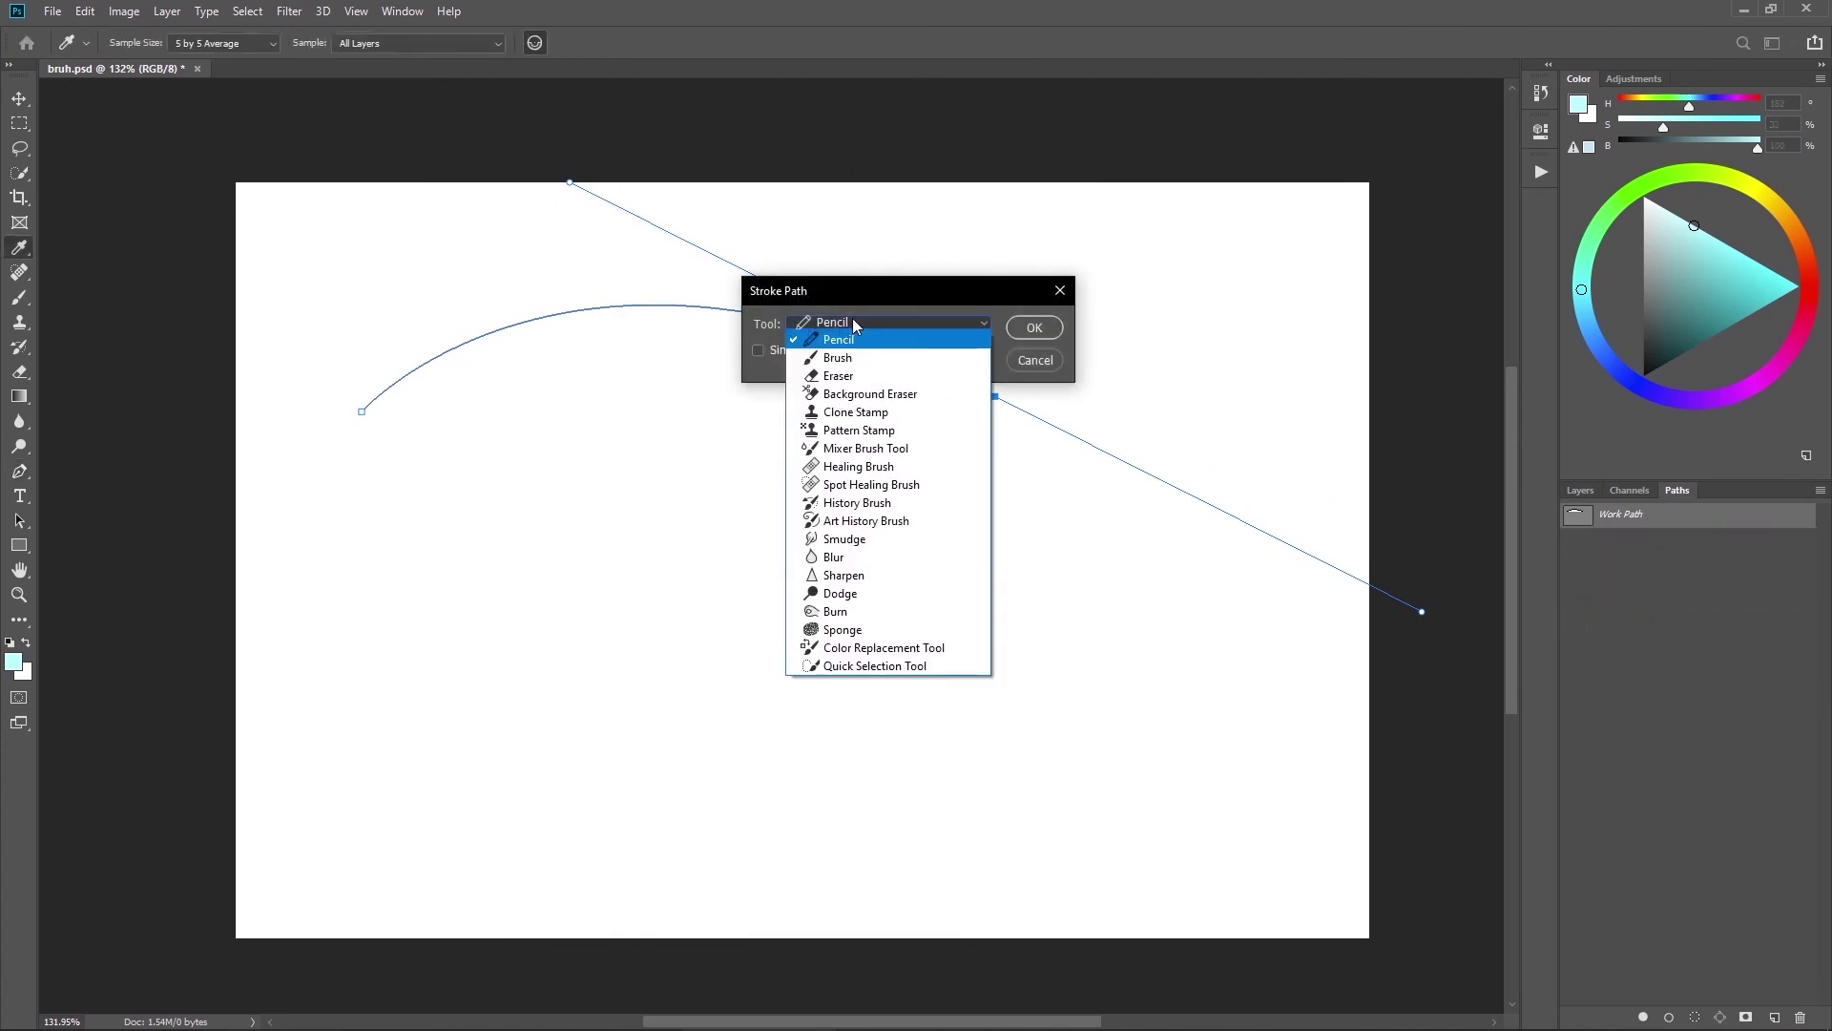
left_click(848, 355)
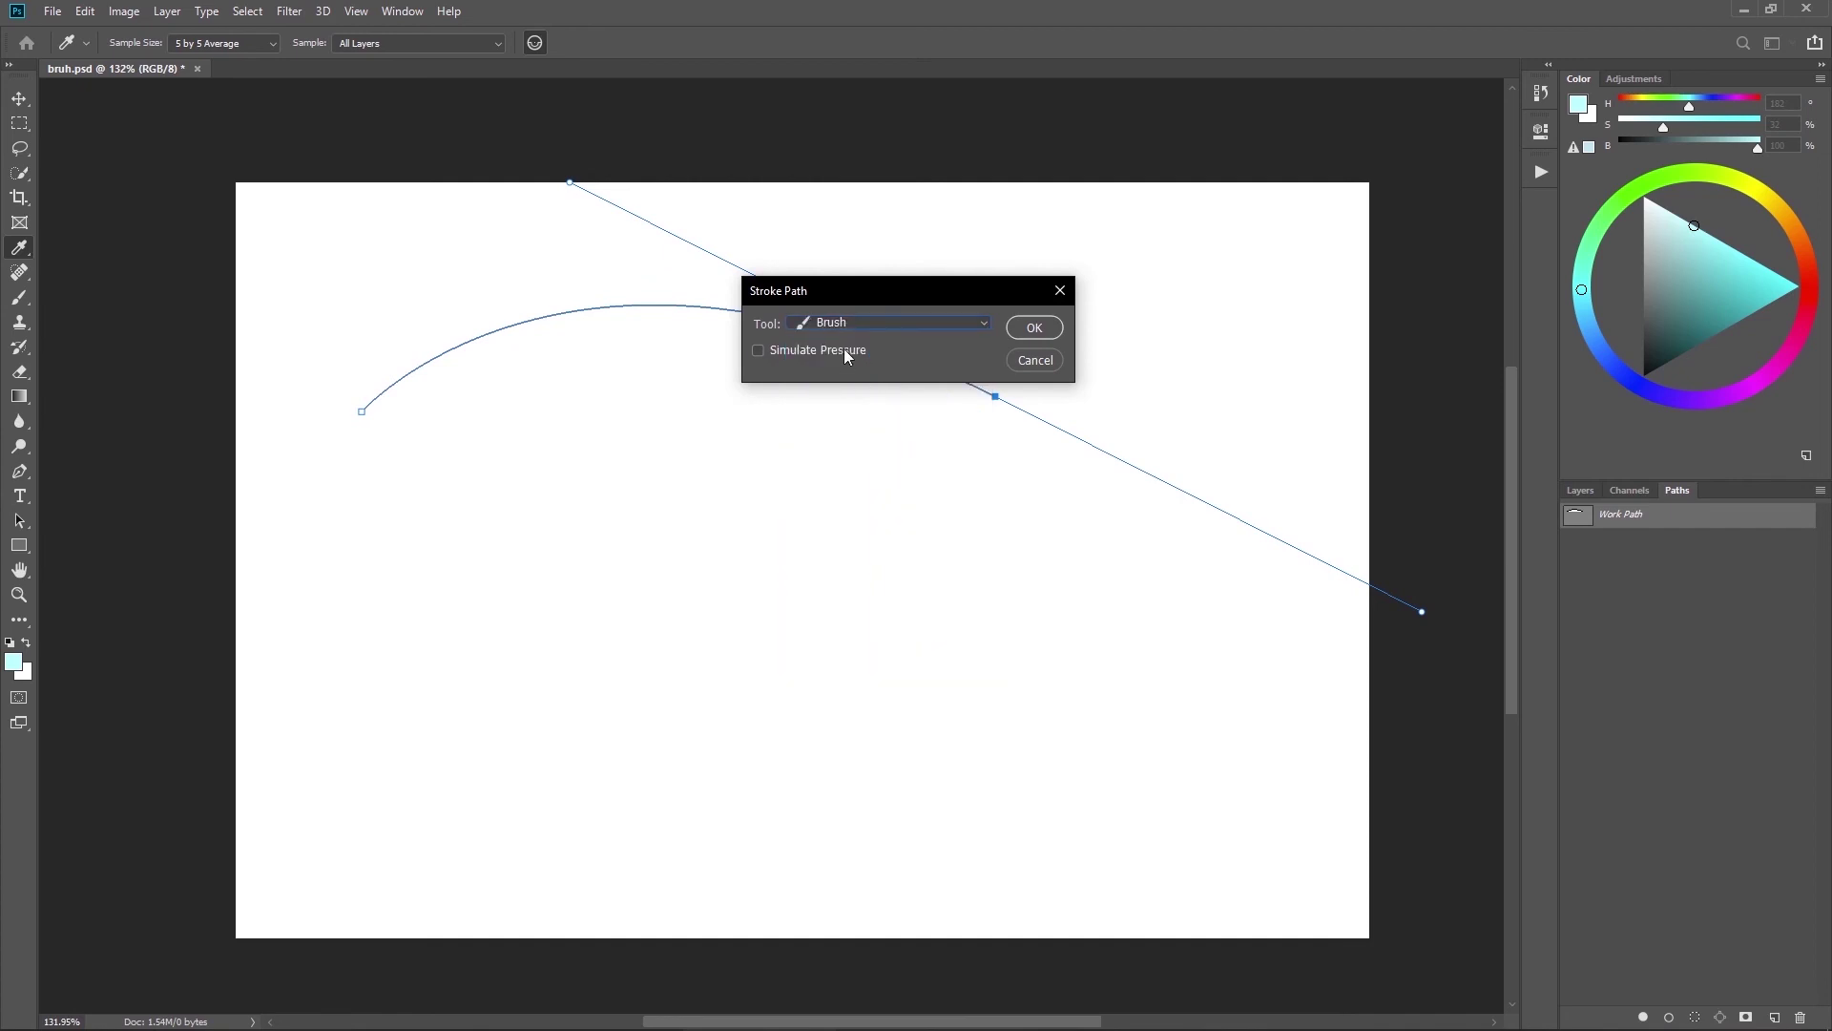
left_click(1032, 329)
Step: Delete the work path to inspect the brushed arc, and undo both the deletion and the stroke
left_click(20, 99)
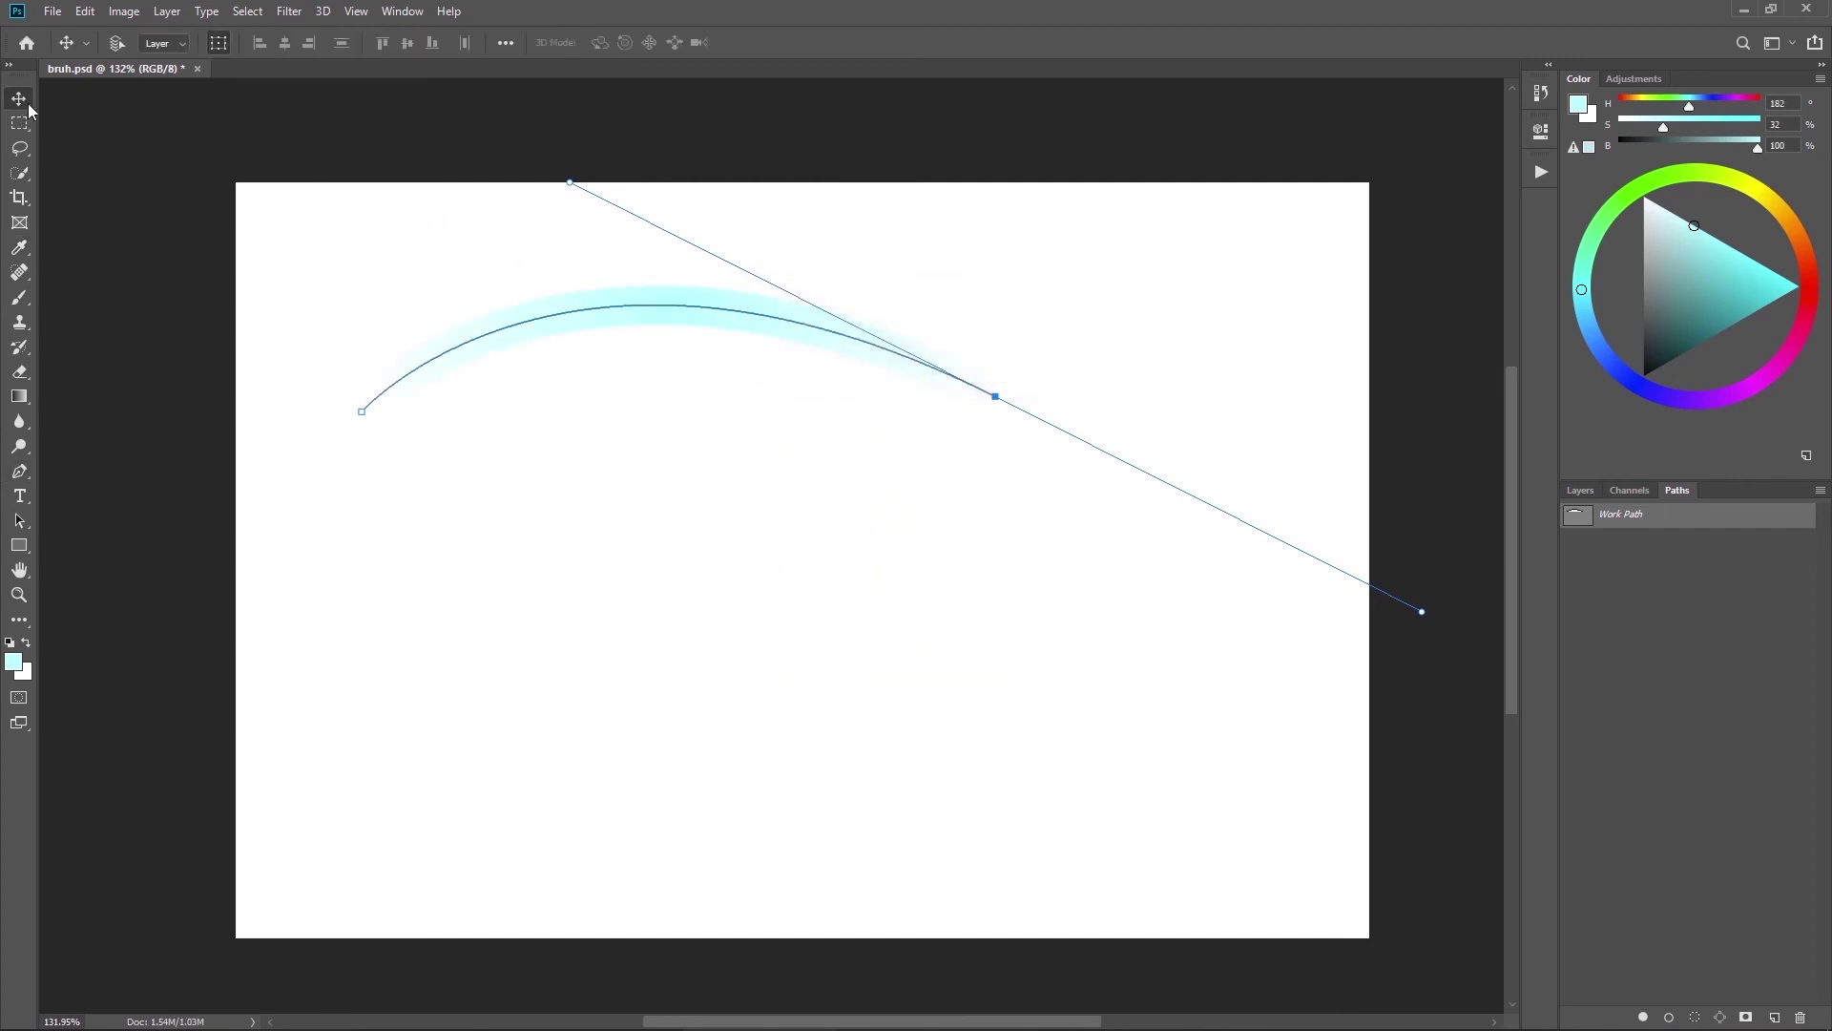
key("Delete")
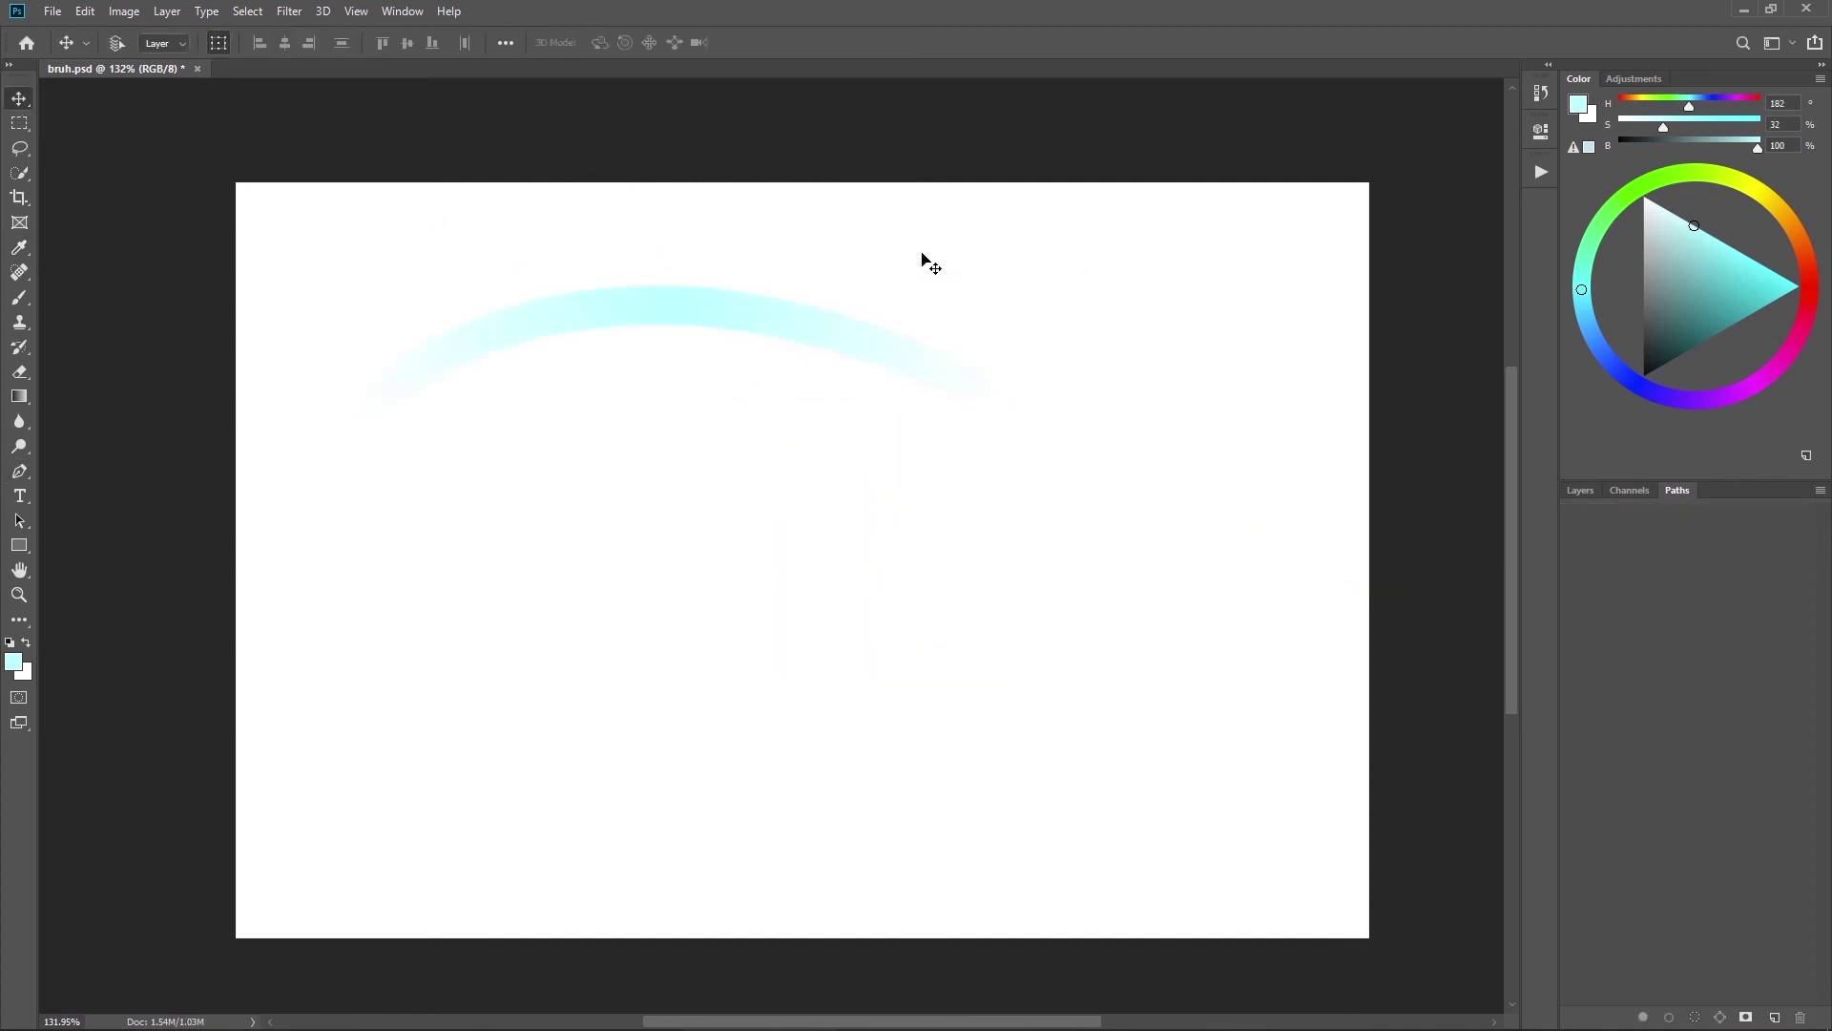
left_click(1585, 488)
left_click_drag(689, 257, 781, 242)
left_click_drag(761, 256, 769, 353)
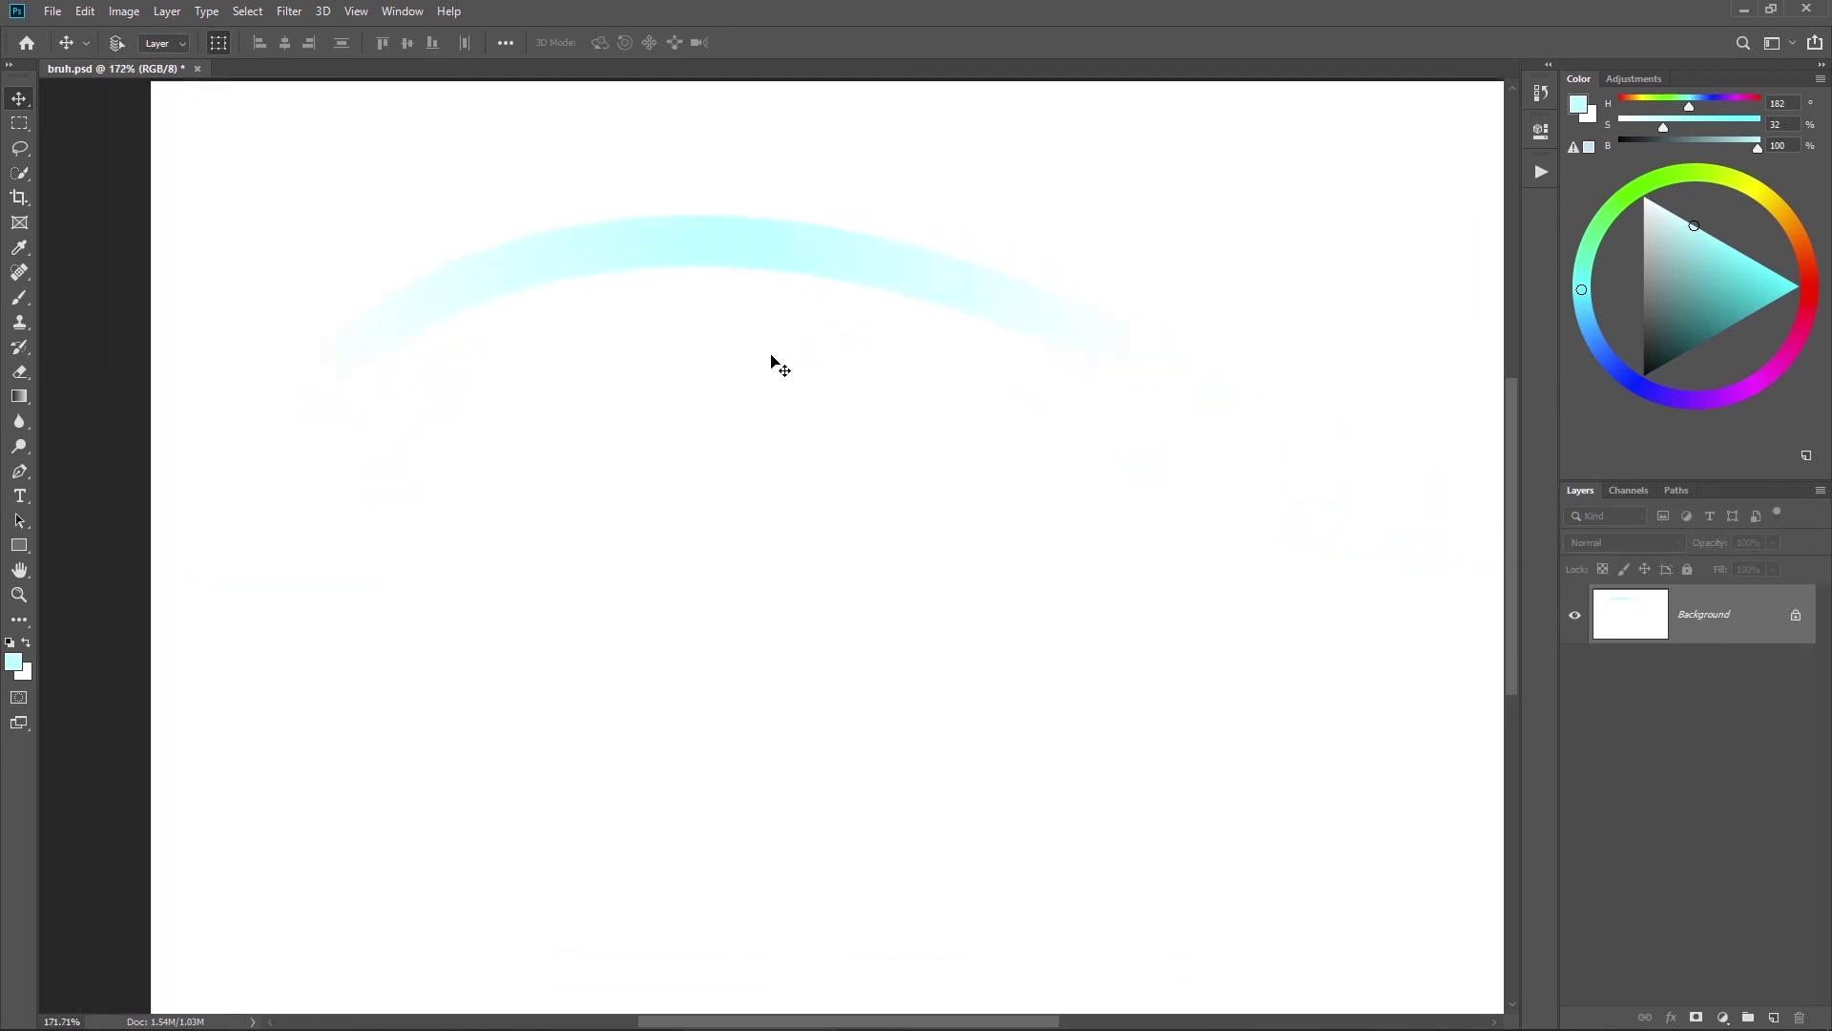
left_click_drag(887, 384, 827, 367)
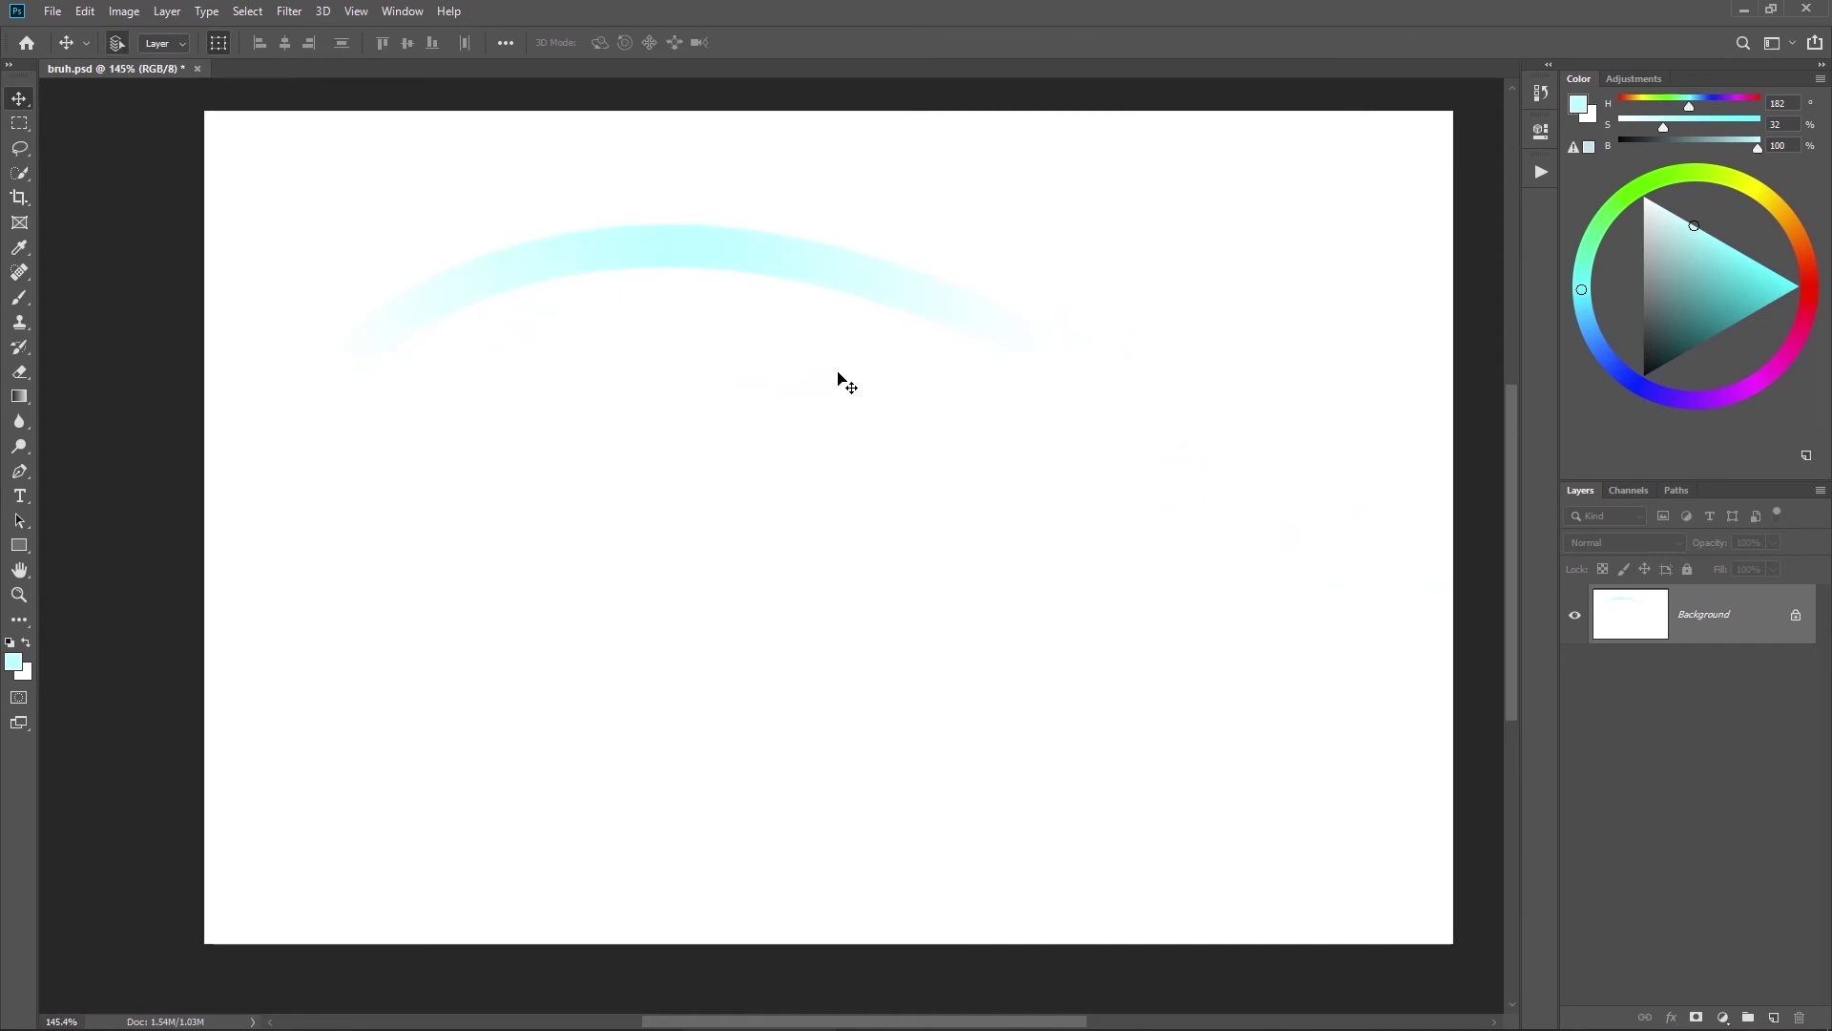
key("ctrl+z")
key("ctrl+z")
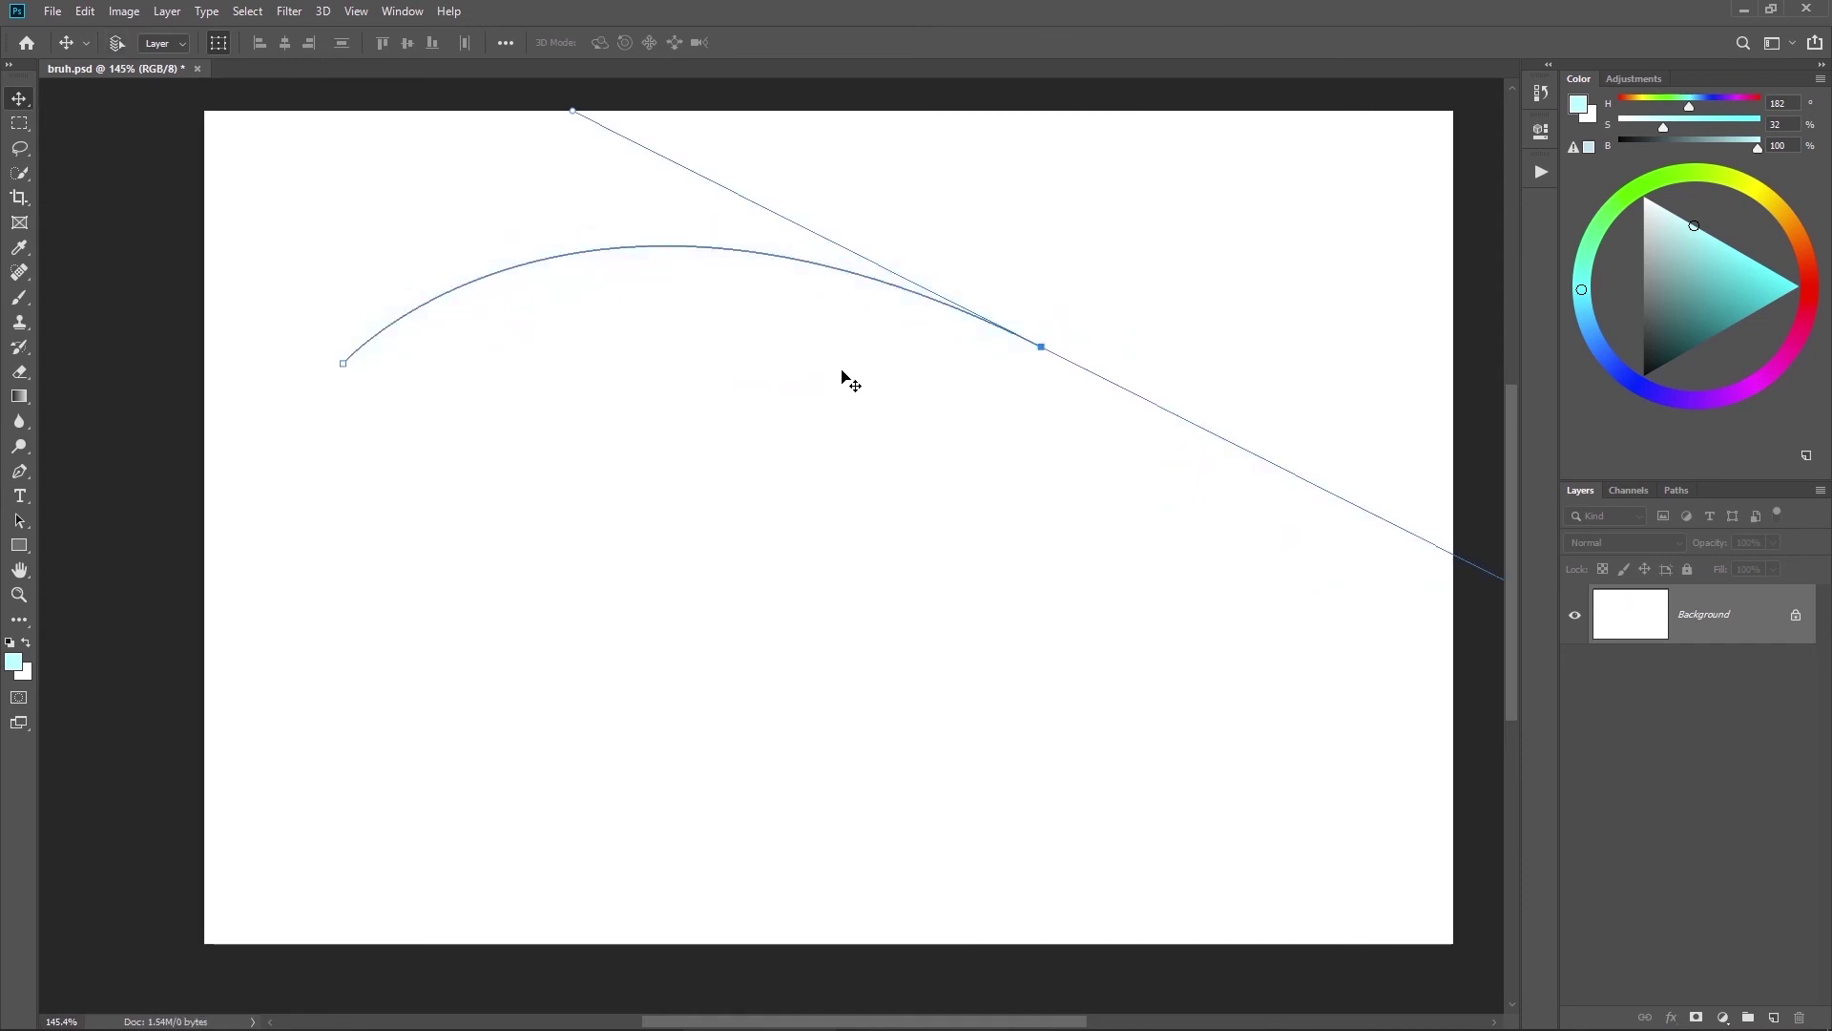
Step: Add a new blank layer above the background and delete the arched path
key("ctrl+shift+n")
key("Return")
key("Delete")
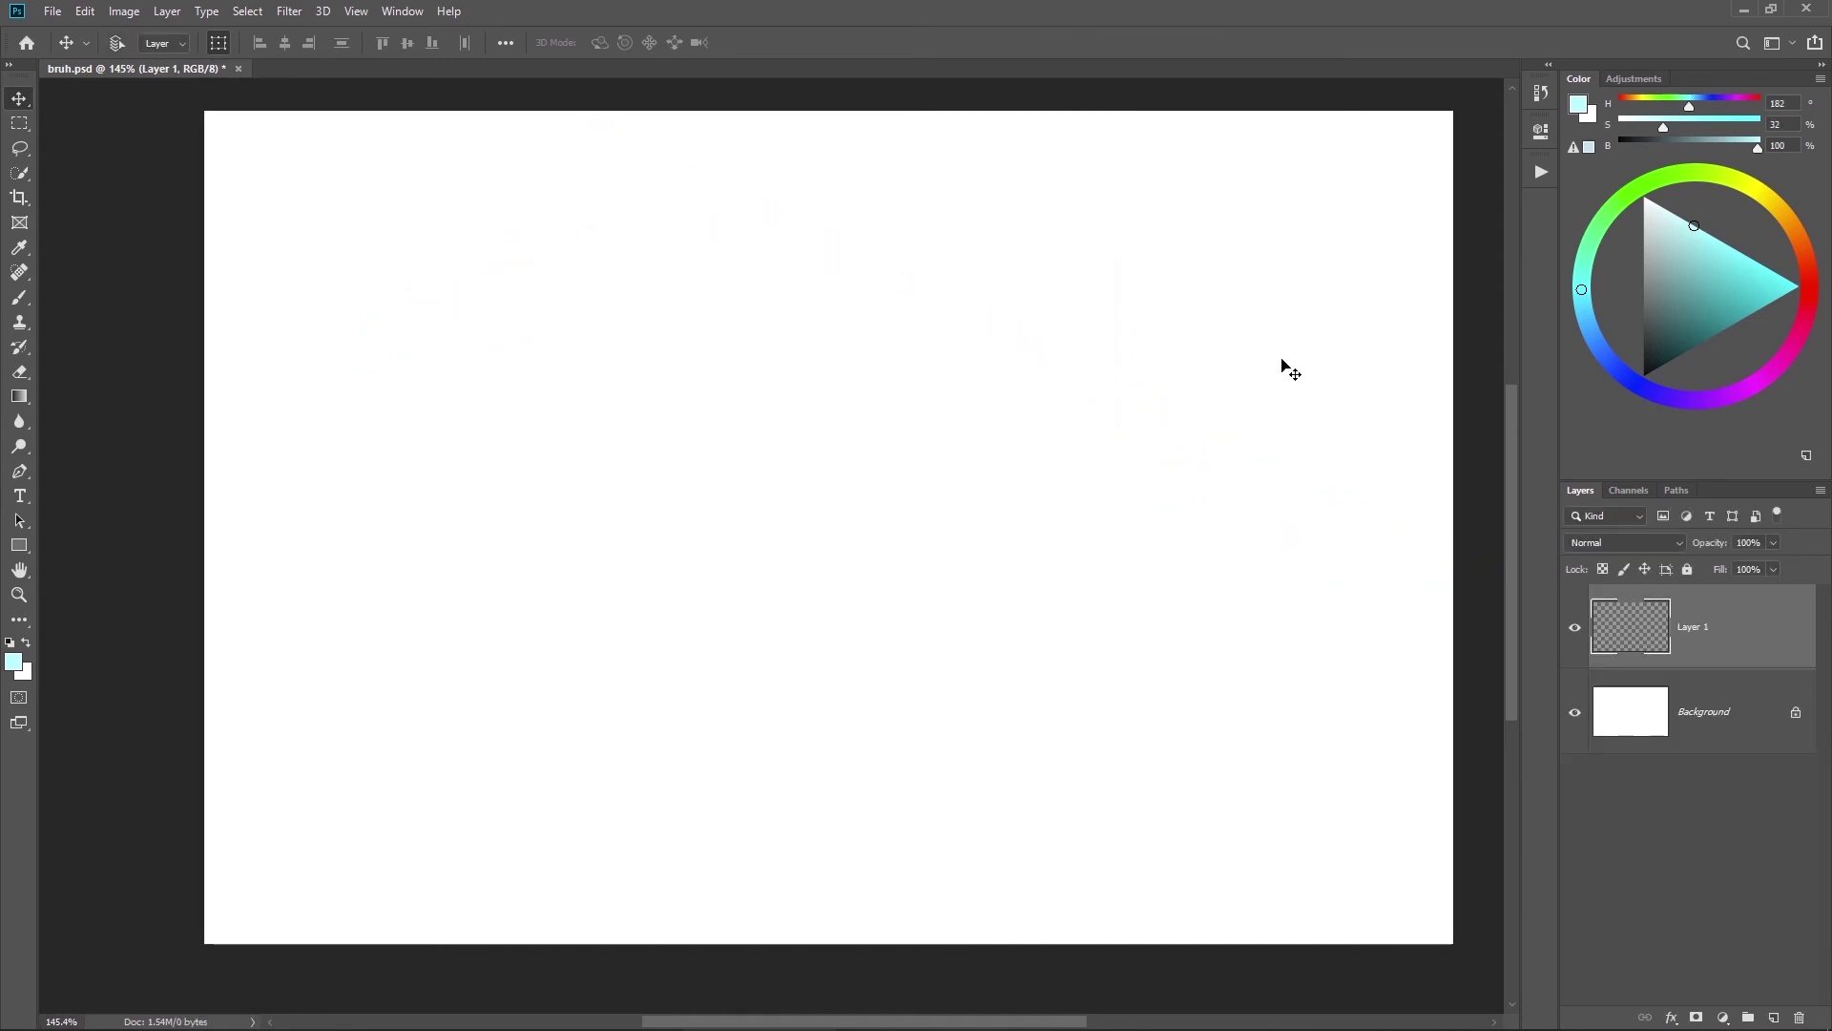
Step: Reset the colours to black and white and draw an open, wavy five-point path across the canvas with the Pen tool
key("p")
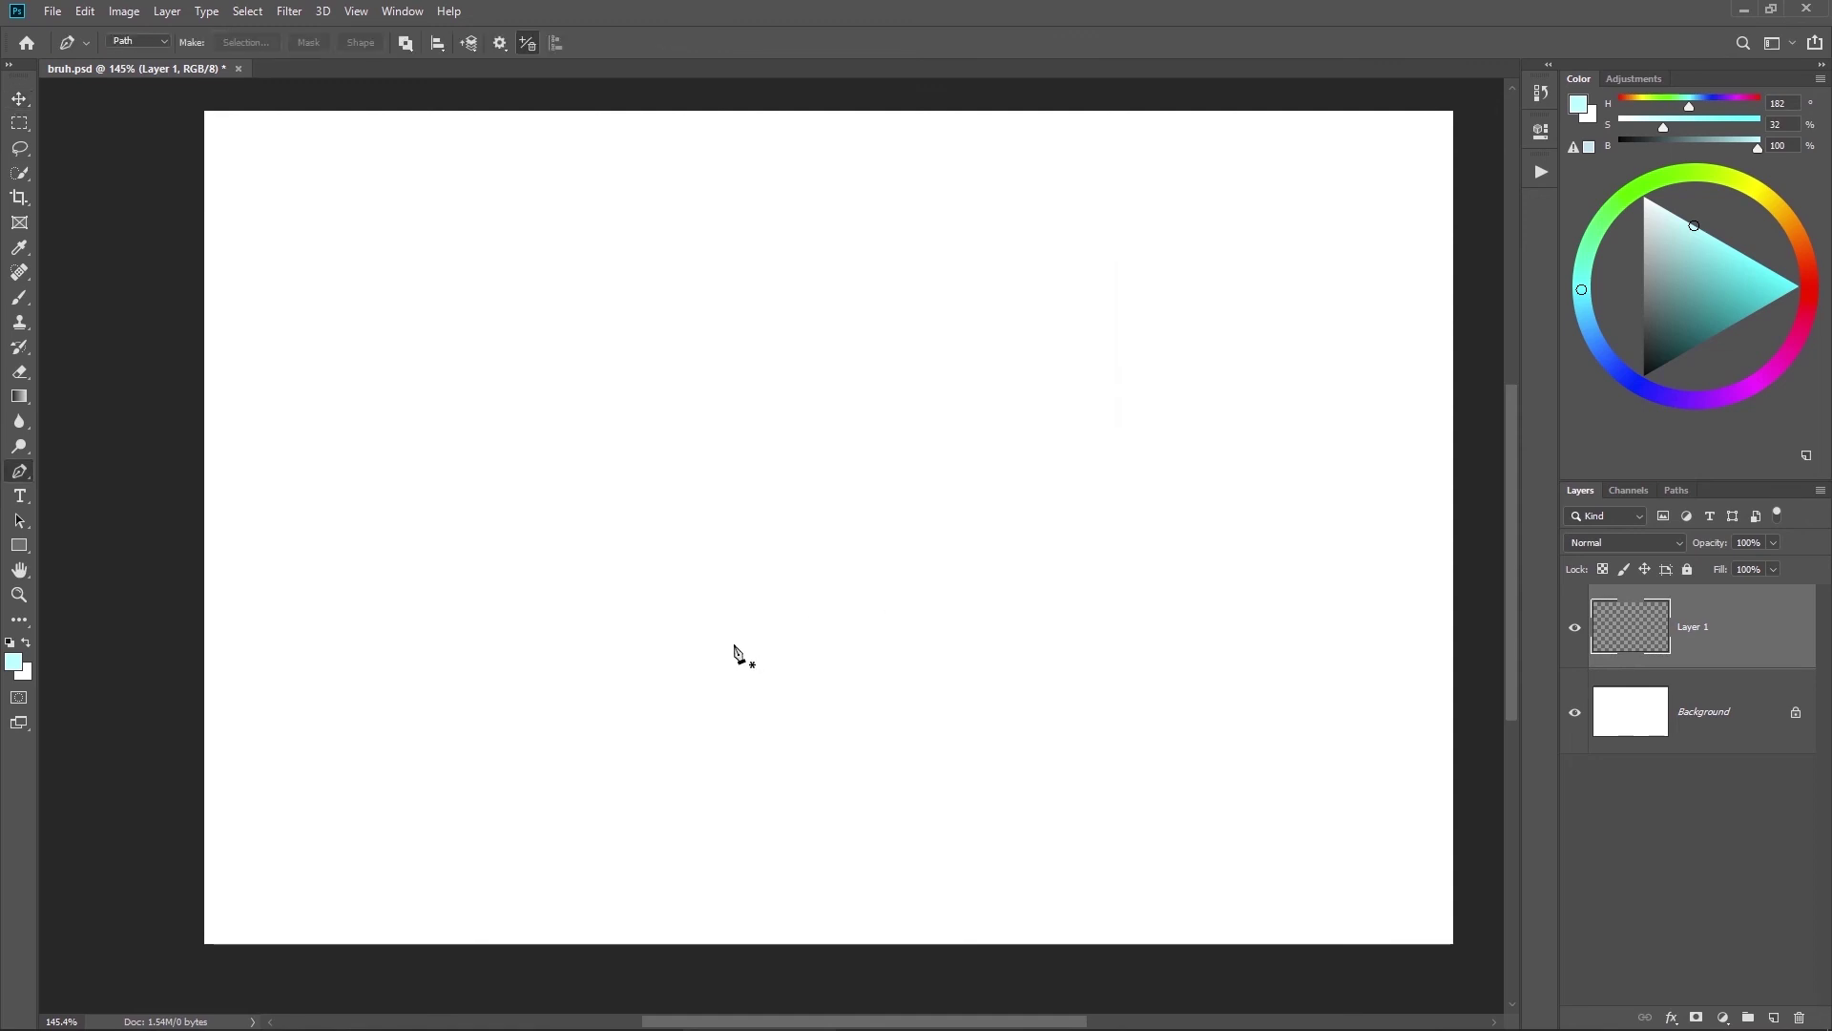
key("d")
left_click(868, 780)
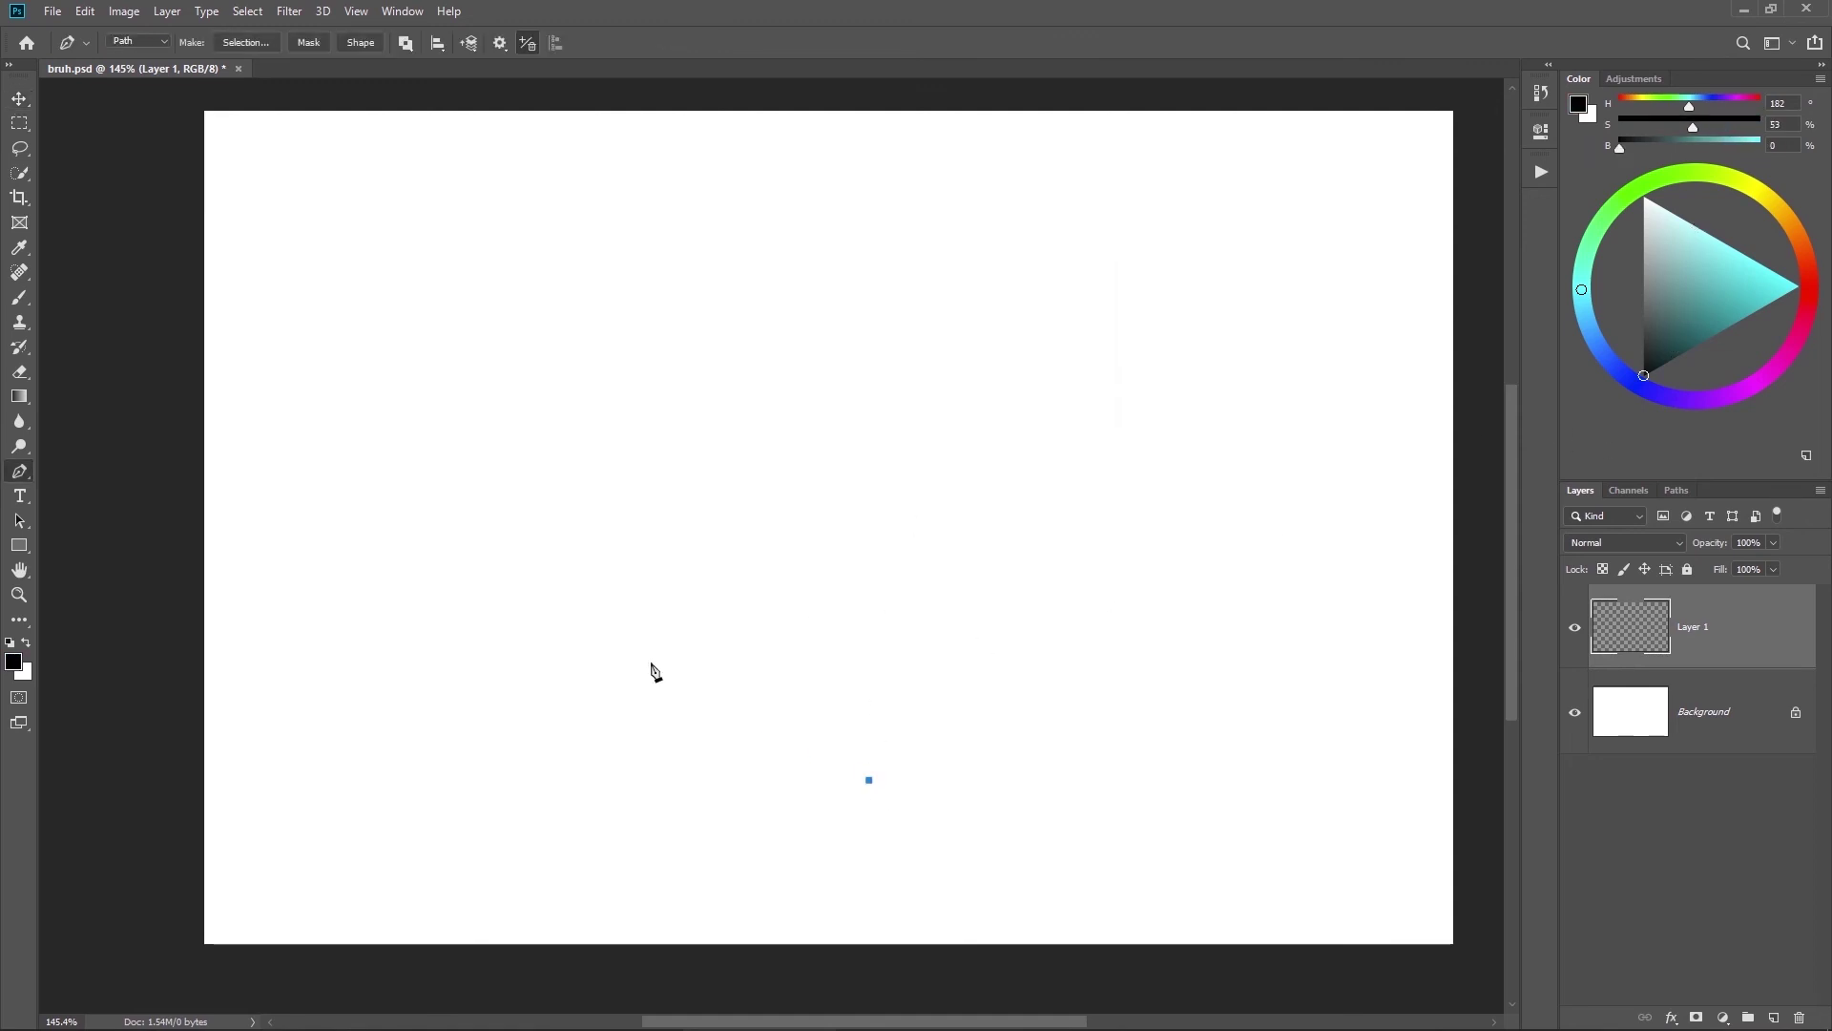
left_click_drag(550, 627, 757, 458)
left_click_drag(741, 344, 853, 521)
left_click_drag(1131, 411, 782, 658)
left_click_drag(1223, 576, 998, 720)
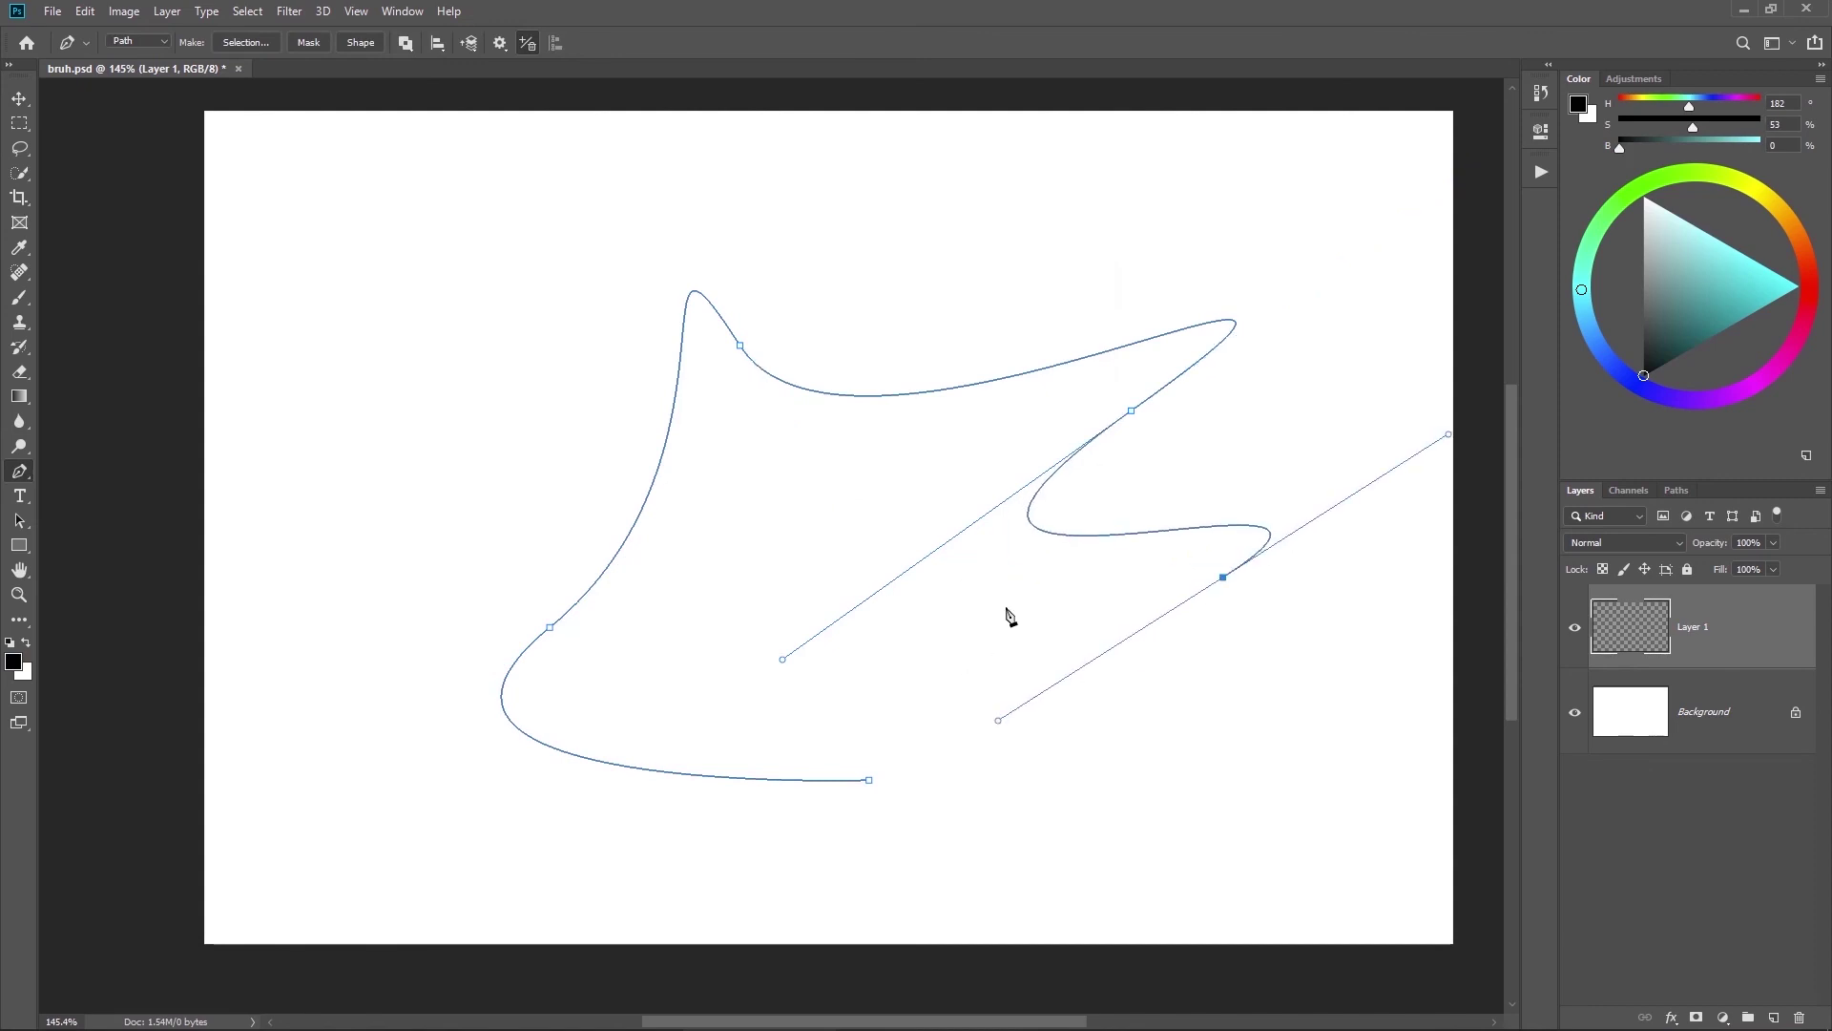
Step: Stroke the wavy path with the black 30-pixel Brush and remove the path
left_click(21, 300)
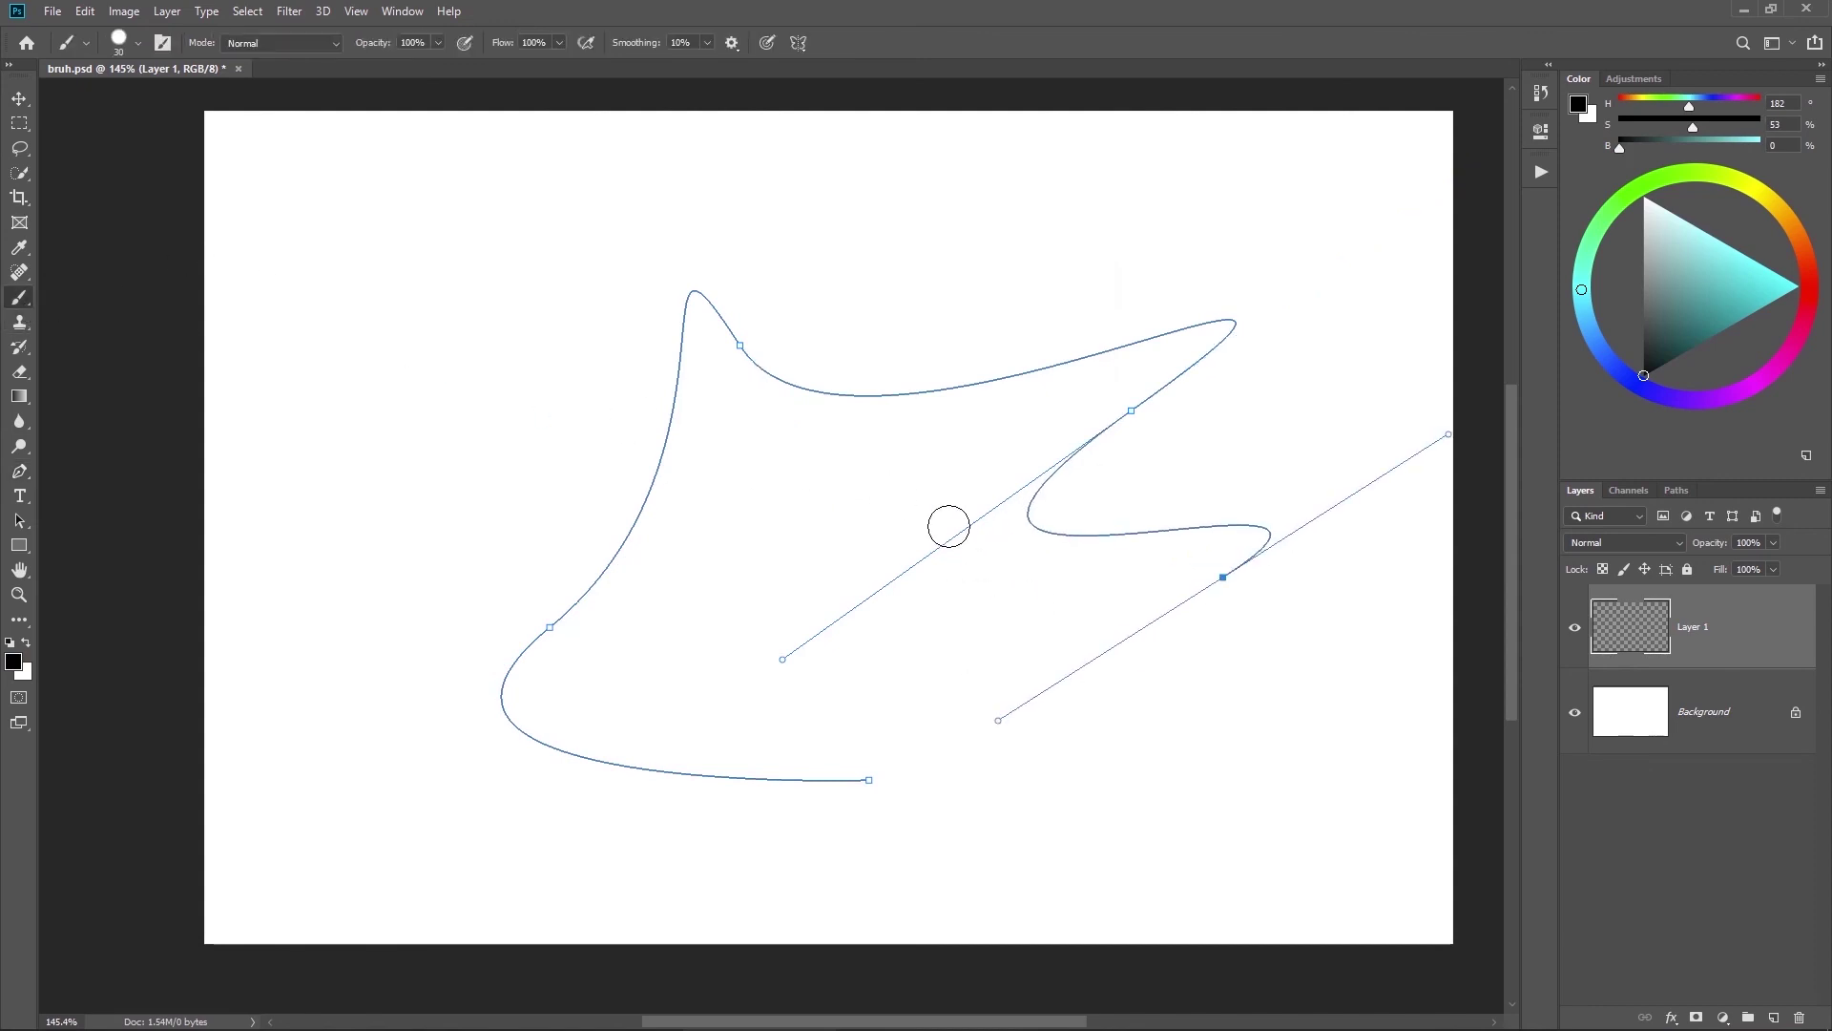
key("Return")
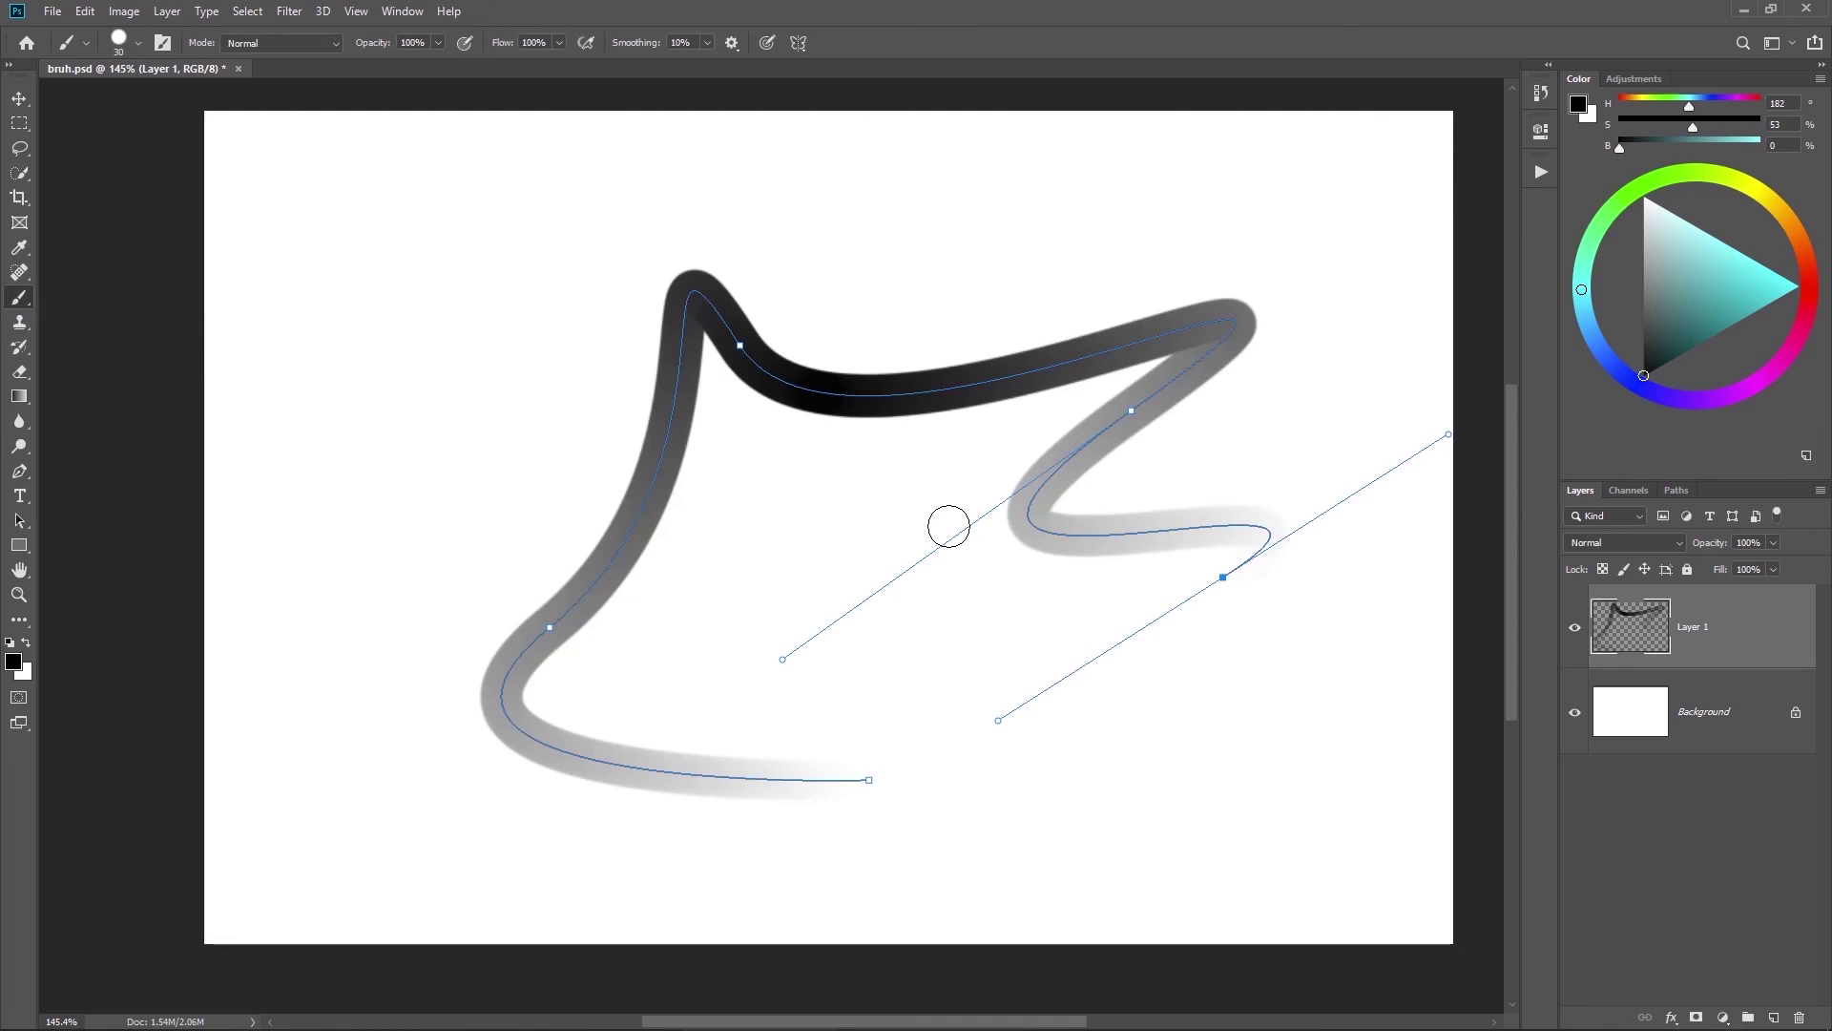
key("Escape")
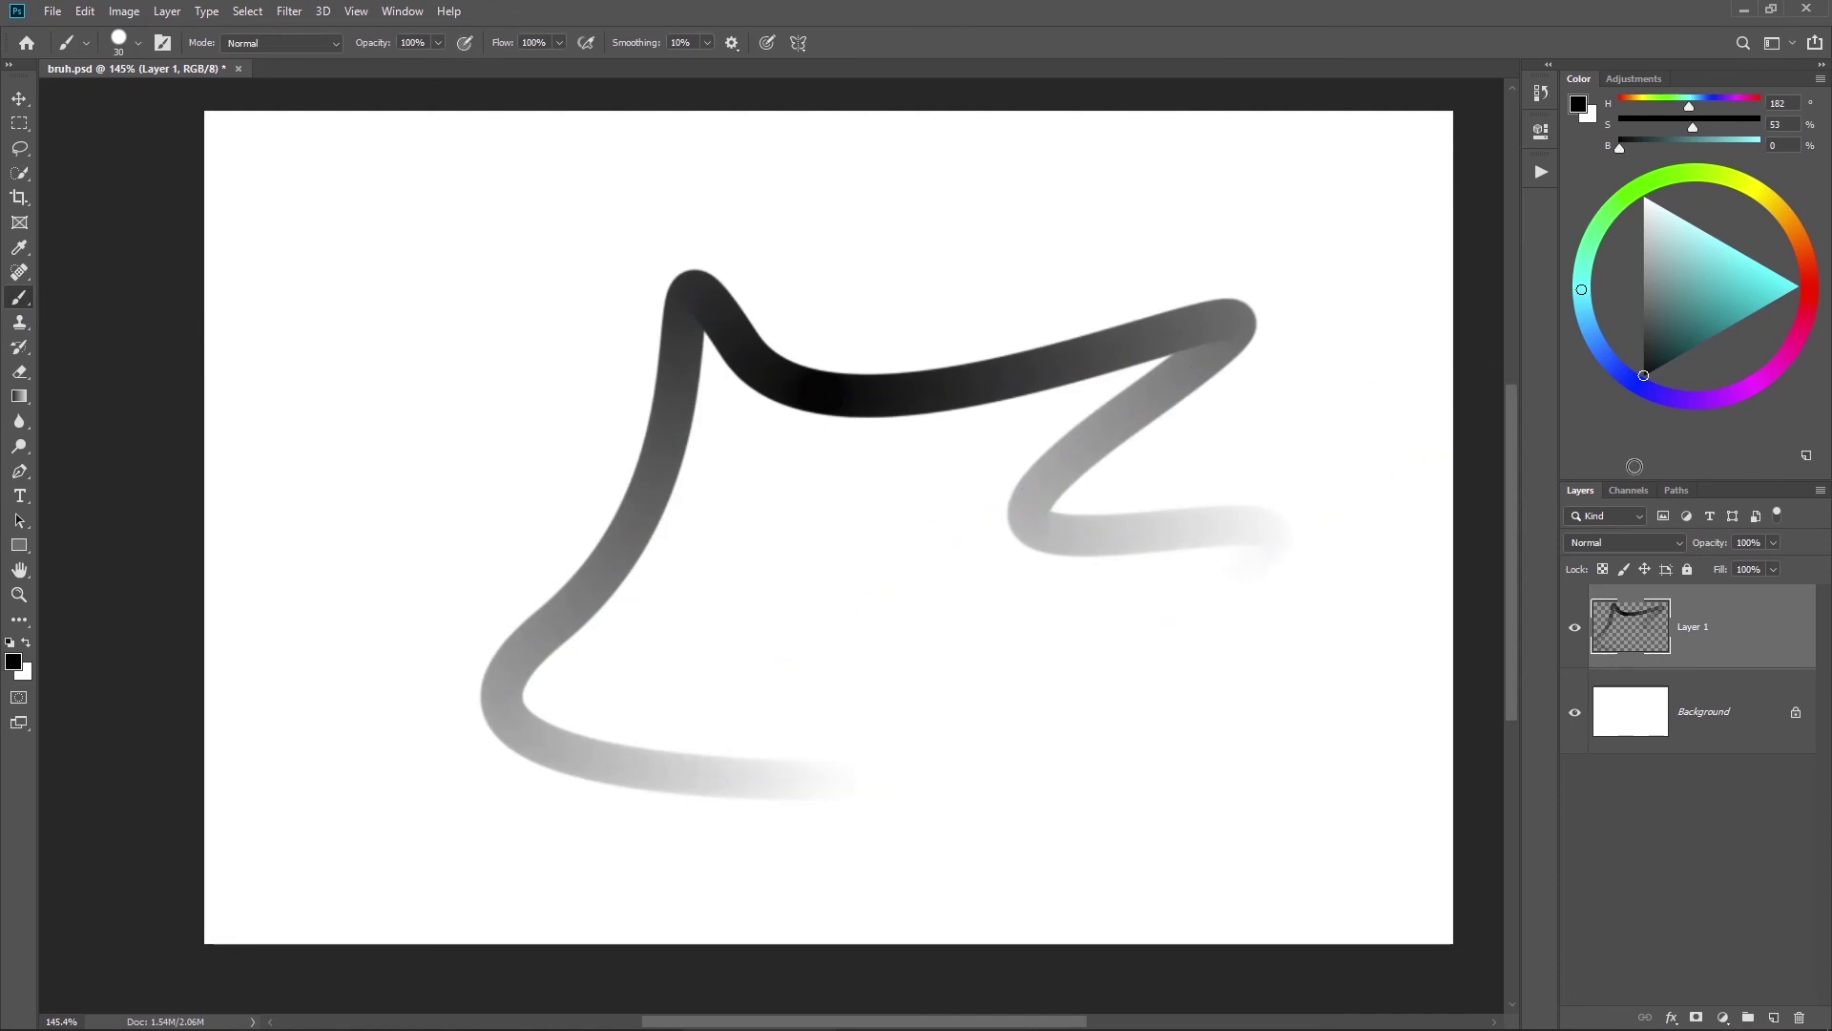
Step: Undo the removal of the wavy path, check its stroke options, and hide its outline on the canvas
left_click(1679, 491)
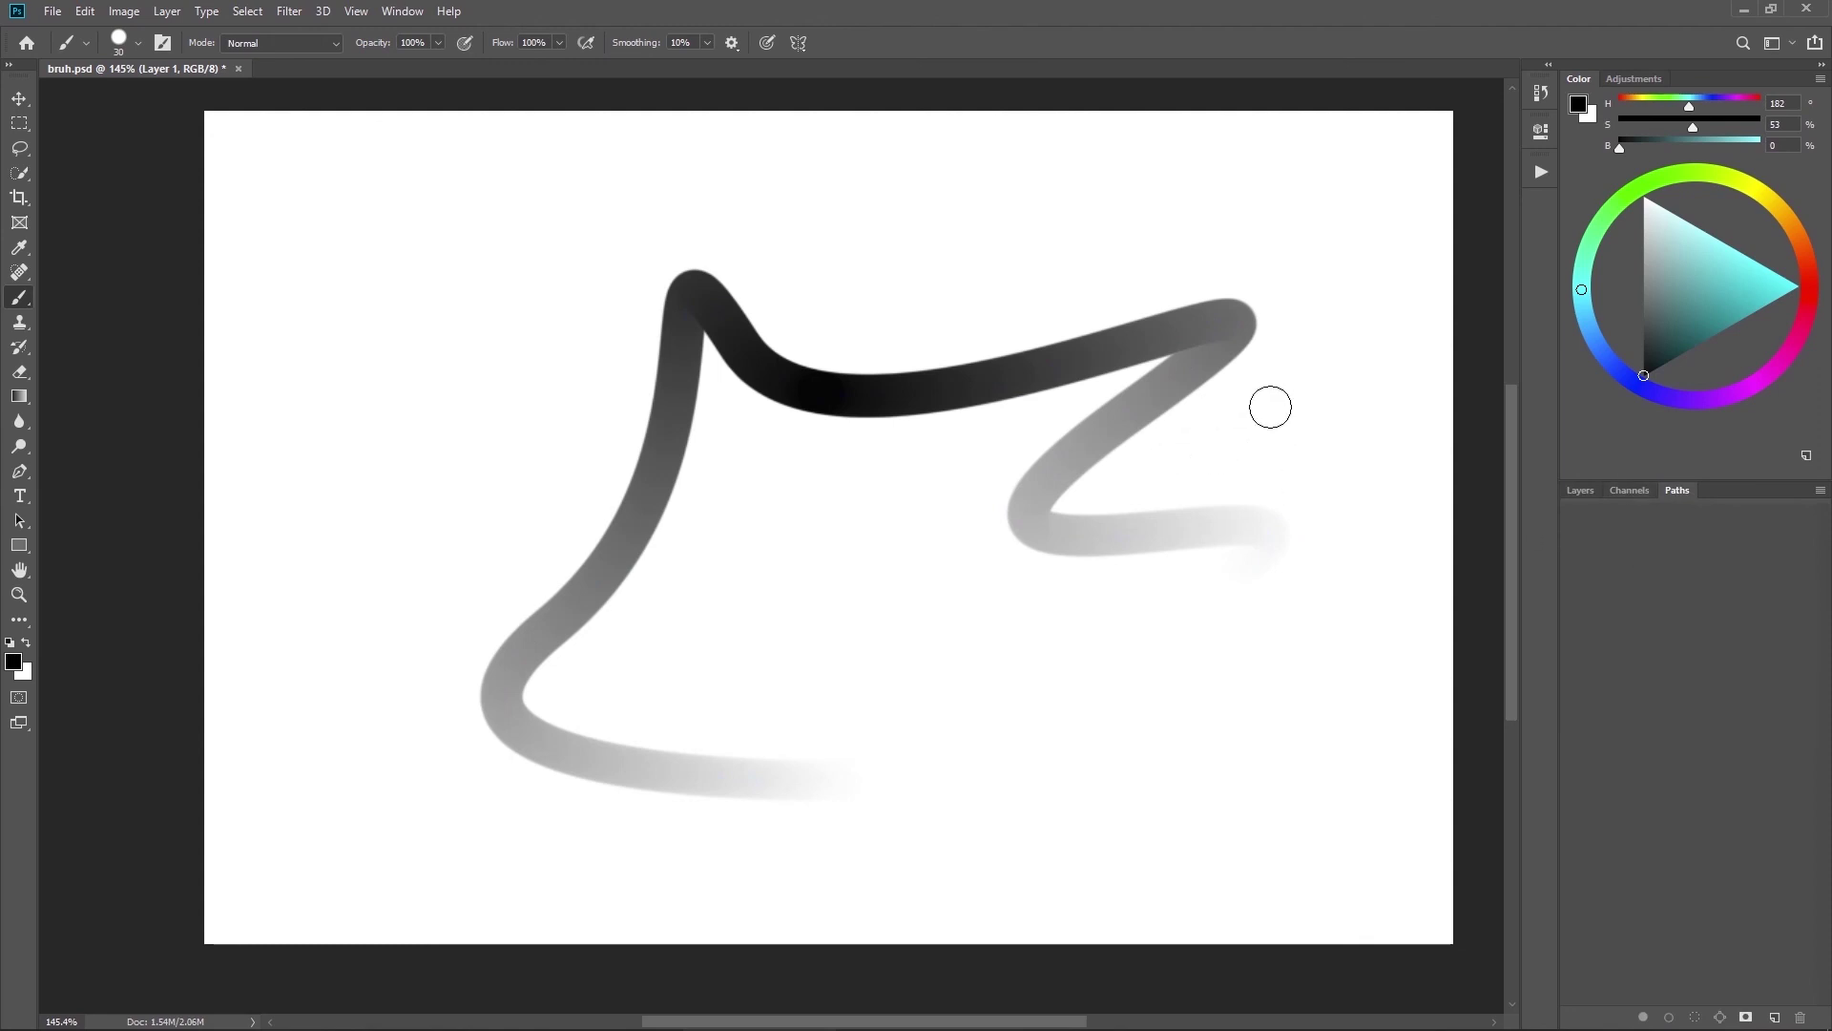
key("ctrl+z")
right_click(1590, 518)
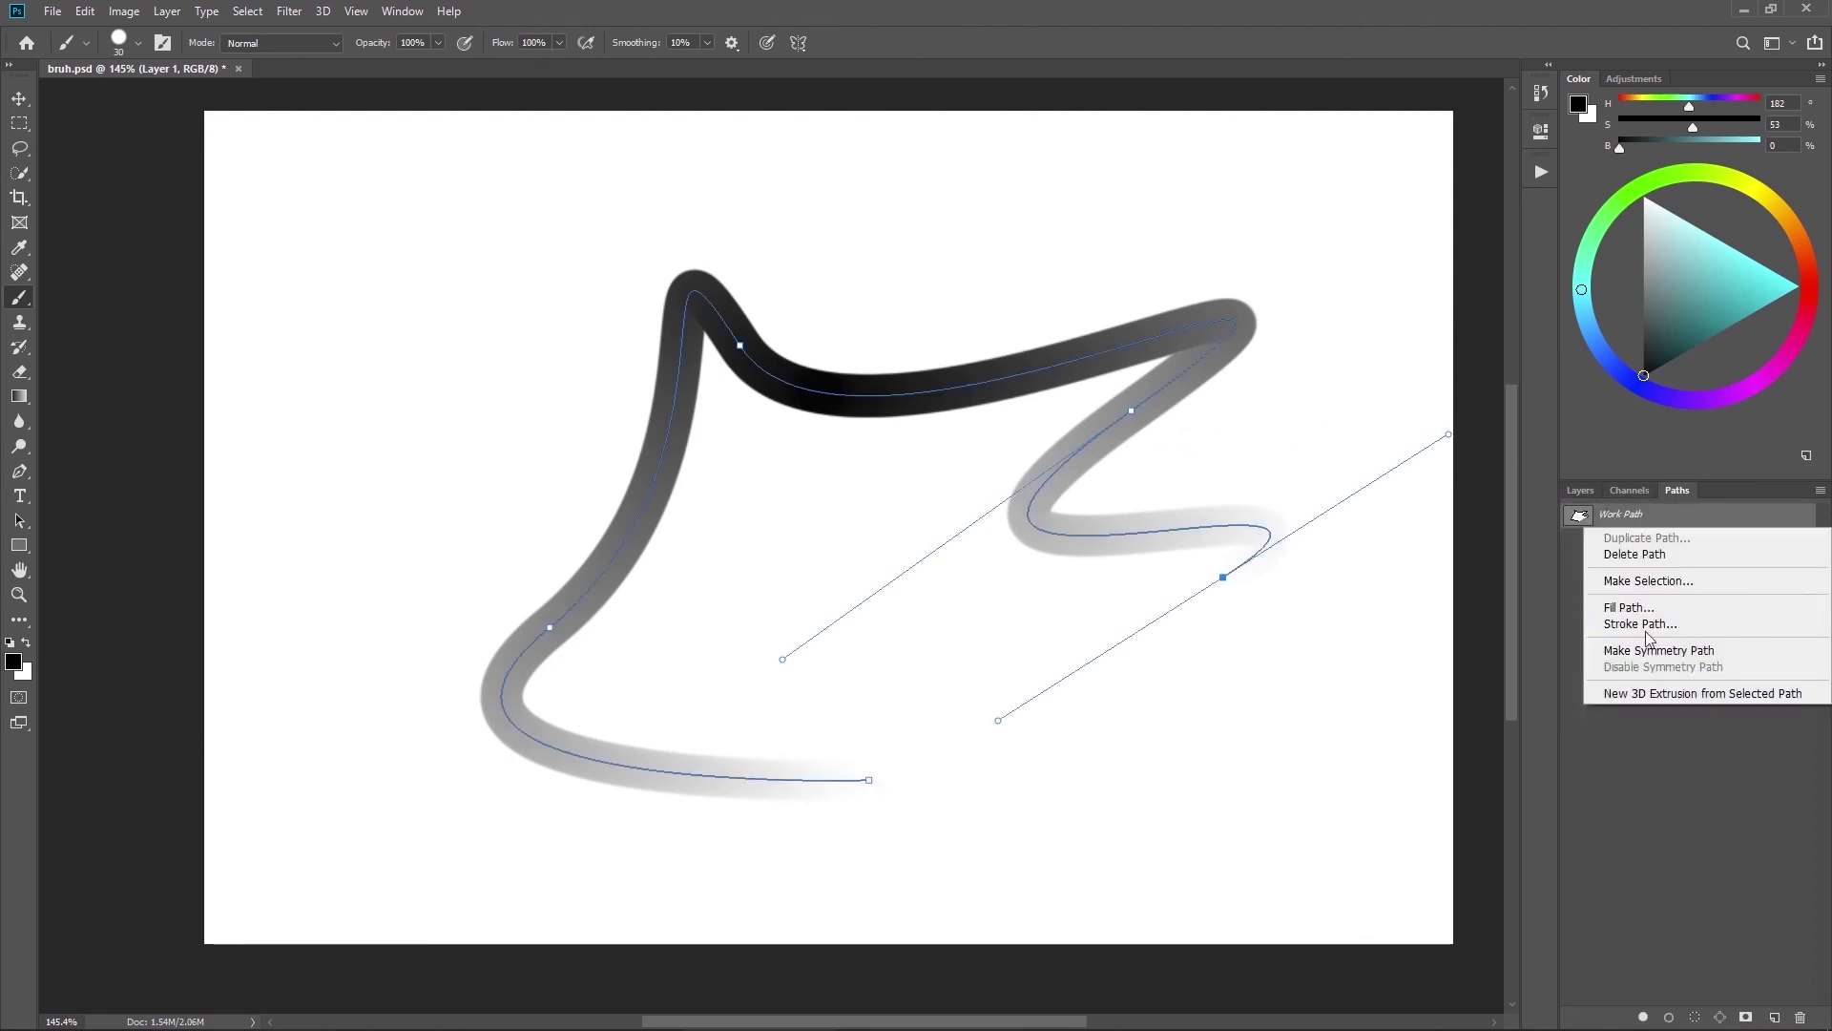
left_click(1569, 478)
left_click(1592, 489)
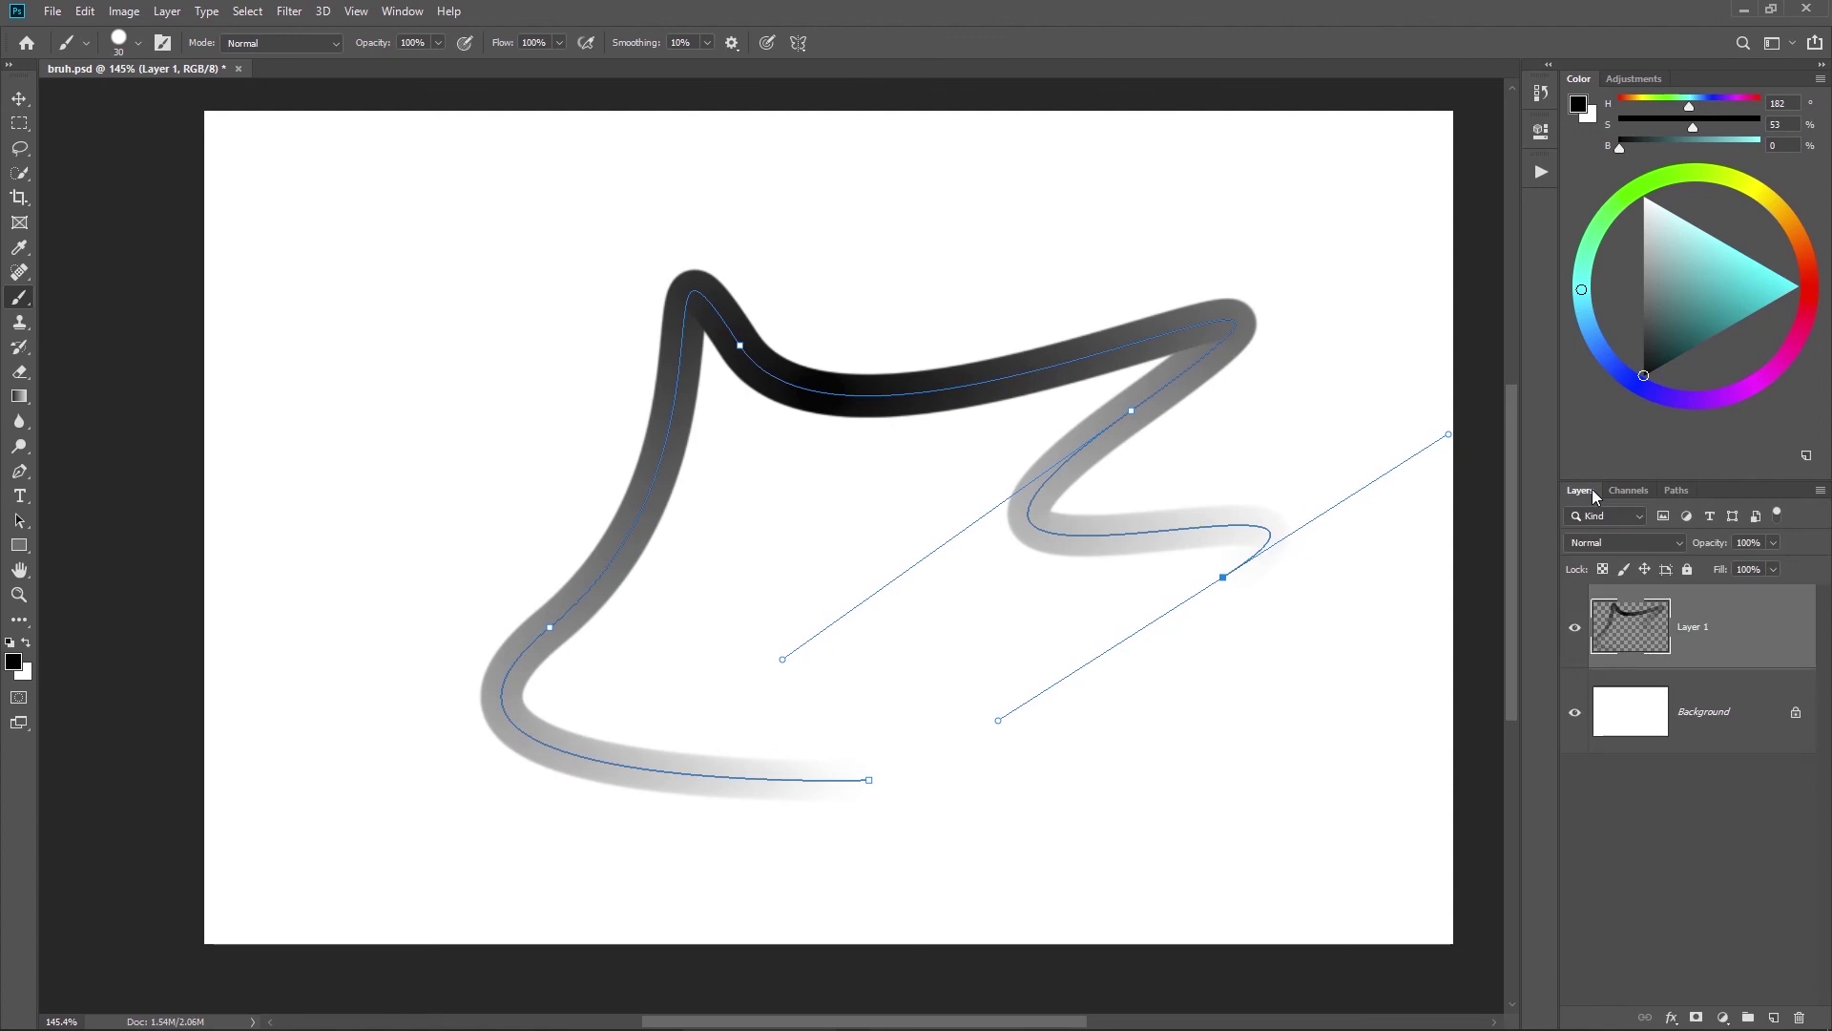
key("ctrl+h")
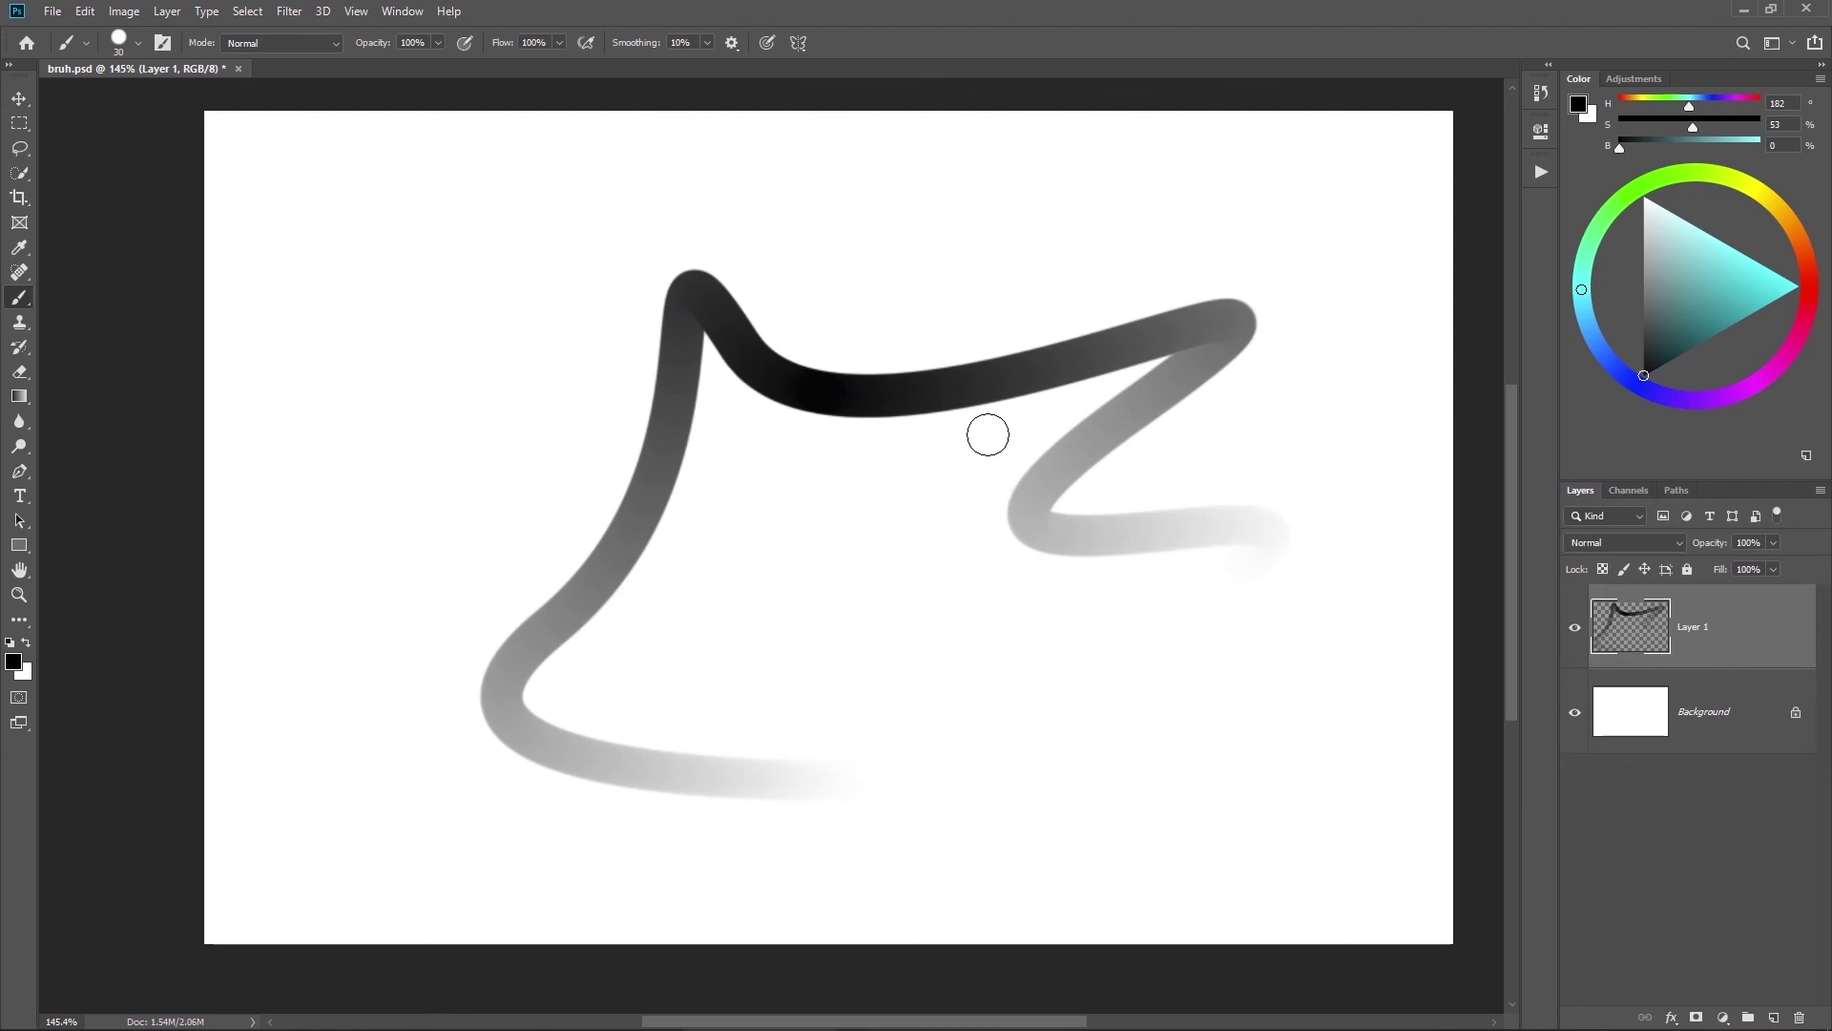
Step: Paint two black eye dots below the dip in the upper part of the wavy stroke
mouse_move(973, 429)
left_mouse_down()
mouse_move(859, 506)
mouse_move(849, 491)
left_mouse_up()
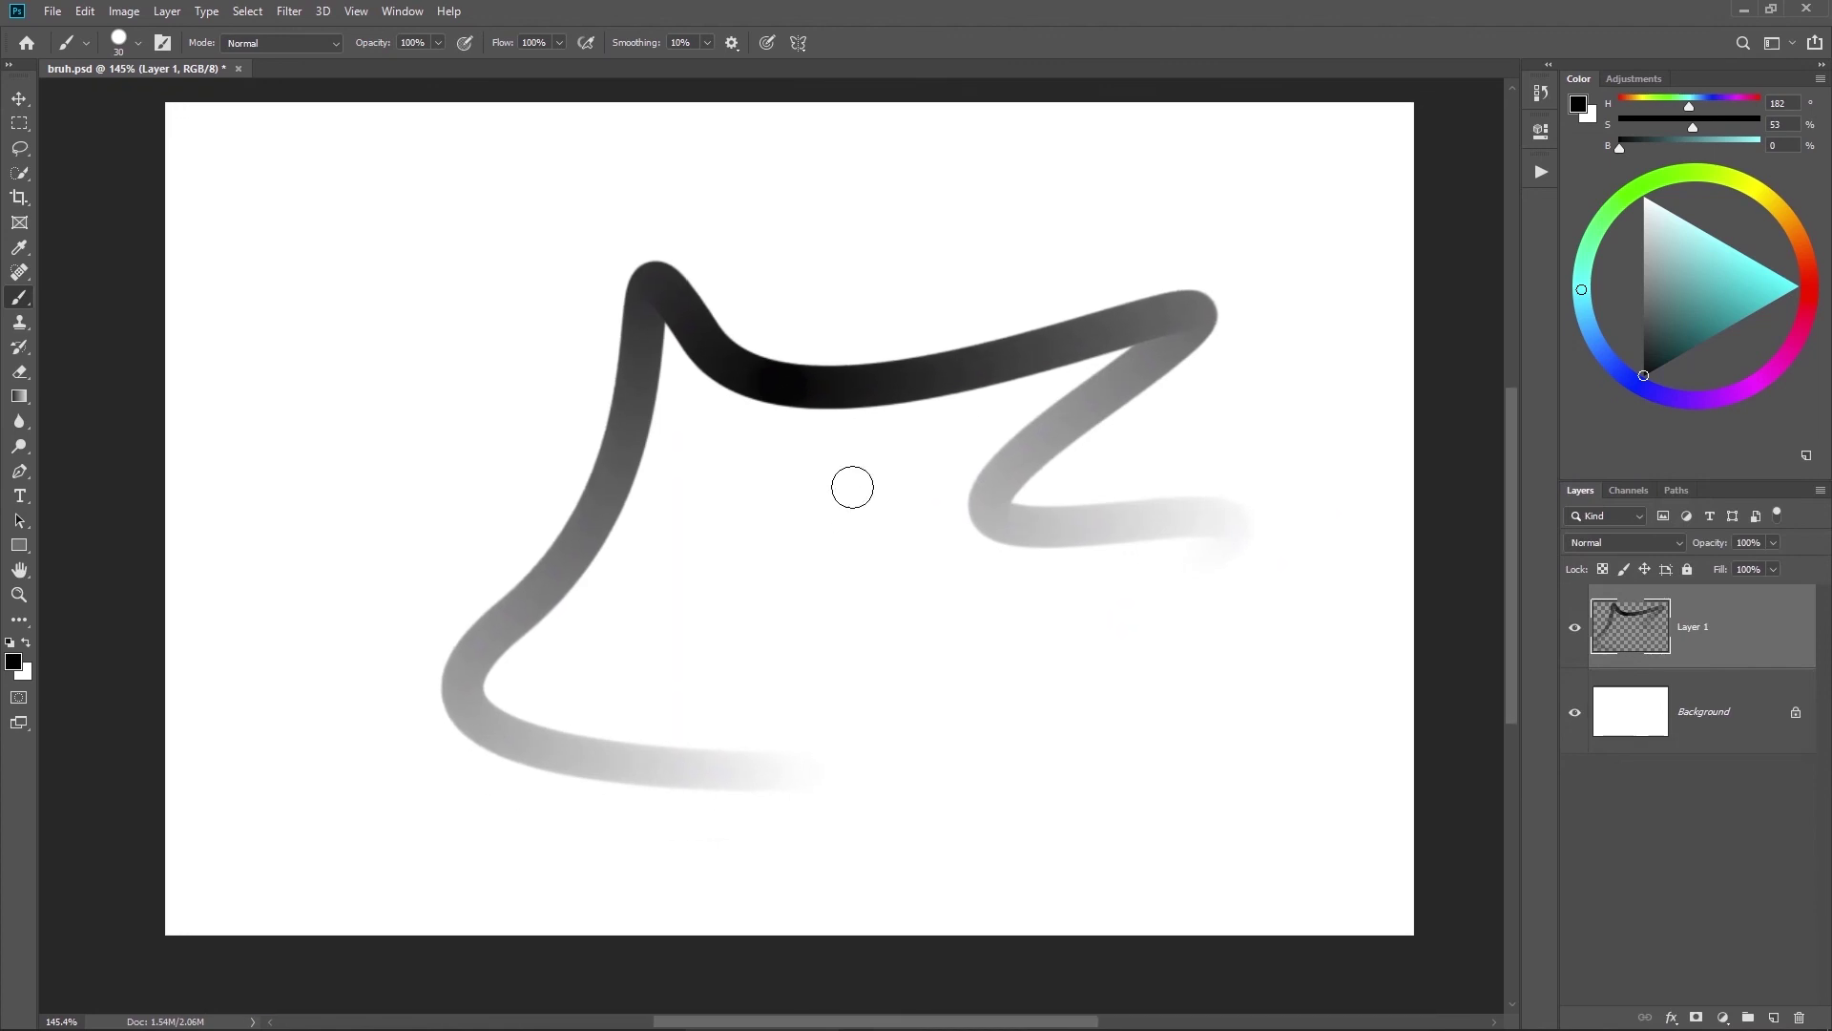
mouse_move(914, 431)
left_mouse_down()
mouse_move(916, 449)
mouse_move(924, 425)
mouse_move(850, 442)
mouse_move(1075, 376)
mouse_move(741, 483)
mouse_move(1079, 377)
mouse_move(907, 503)
mouse_move(839, 495)
left_mouse_up()
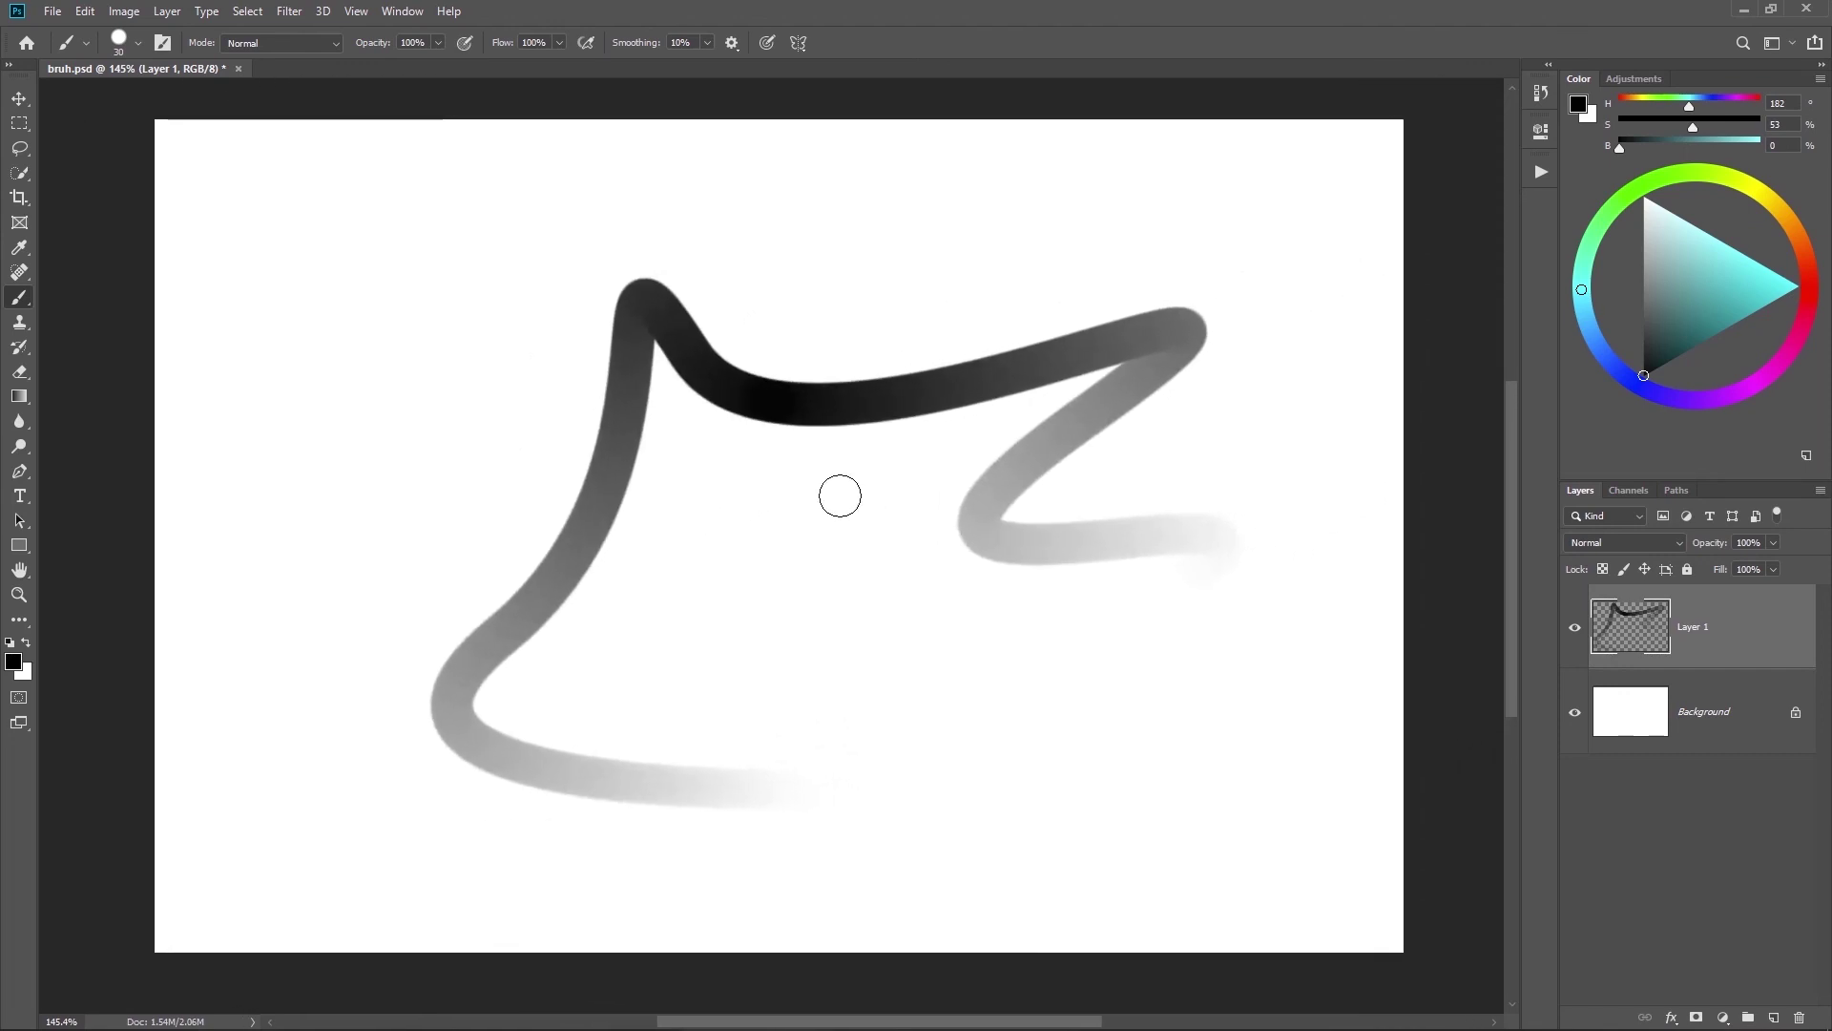
scroll(839, 495, "up", 1)
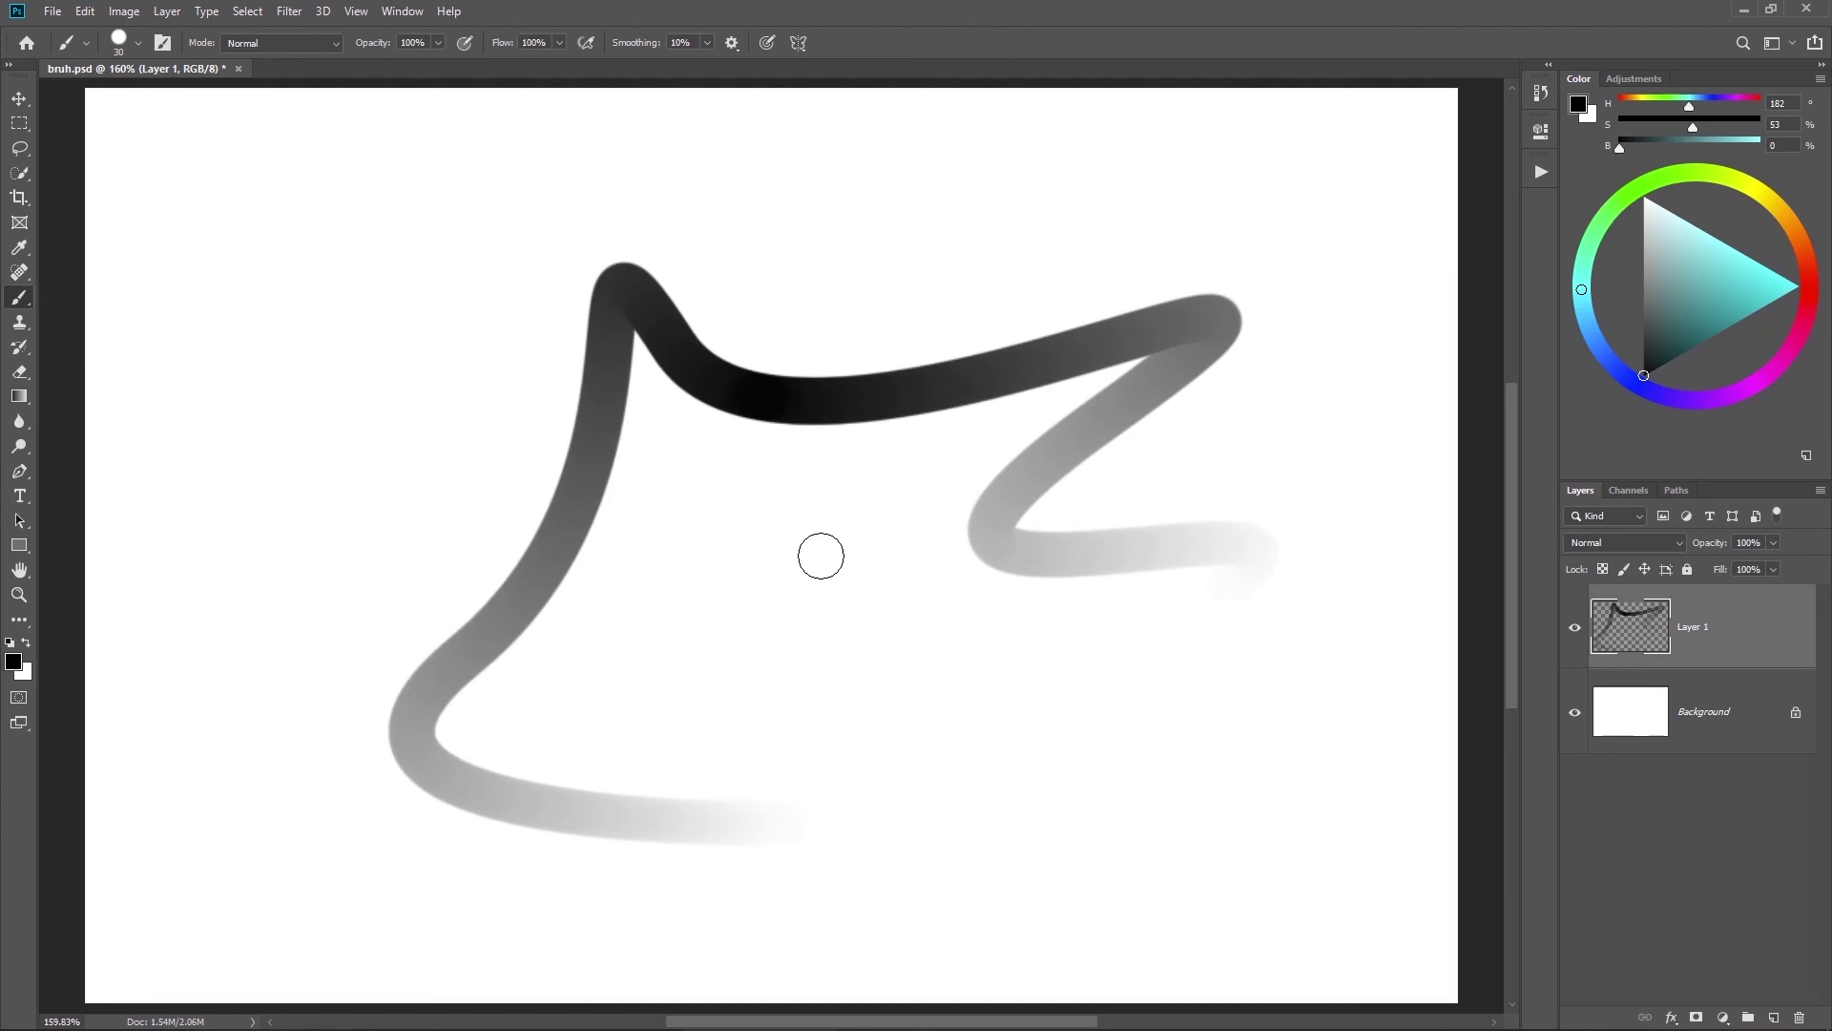
left_click_drag(677, 472, 698, 506)
left_click(819, 480)
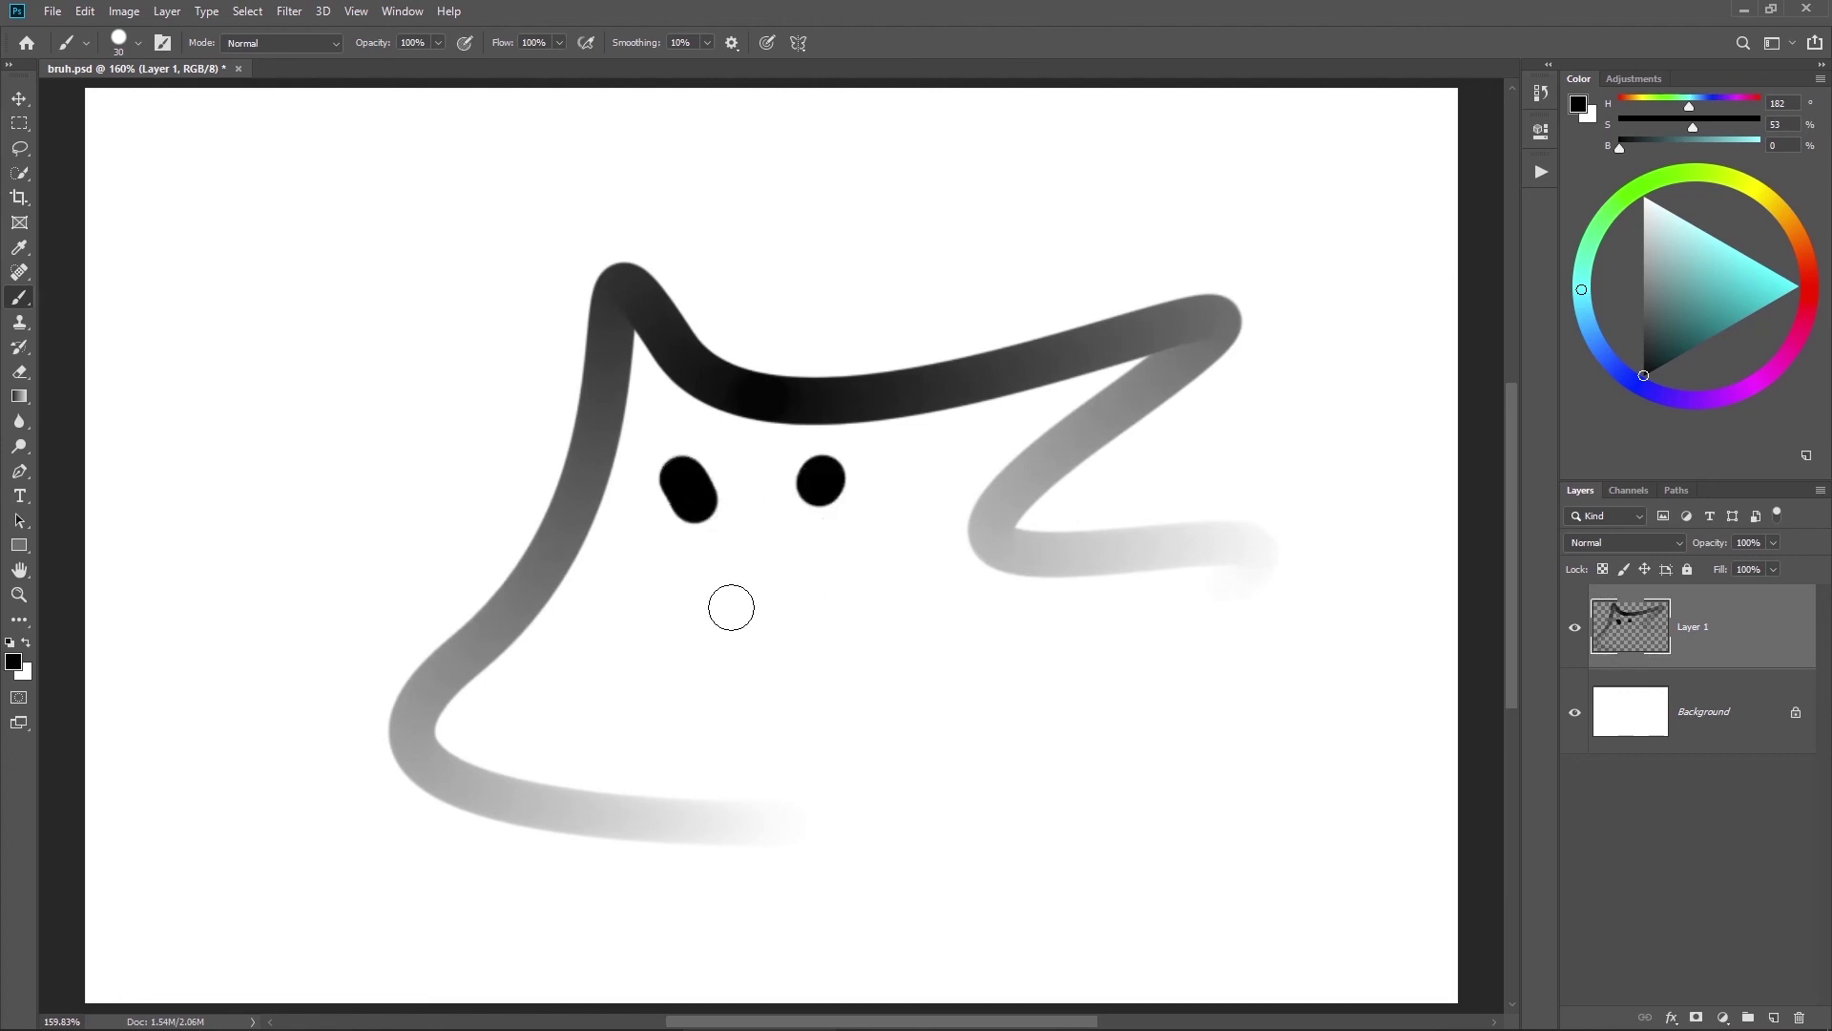
Step: Reduce the brush size to 10 and draw a long diagonal line joining the two faded ends of the wavy stroke
key("bracketleft")
key("bracketleft")
left_click_drag(694, 798, 630, 838)
left_click_drag(839, 717, 1064, 637)
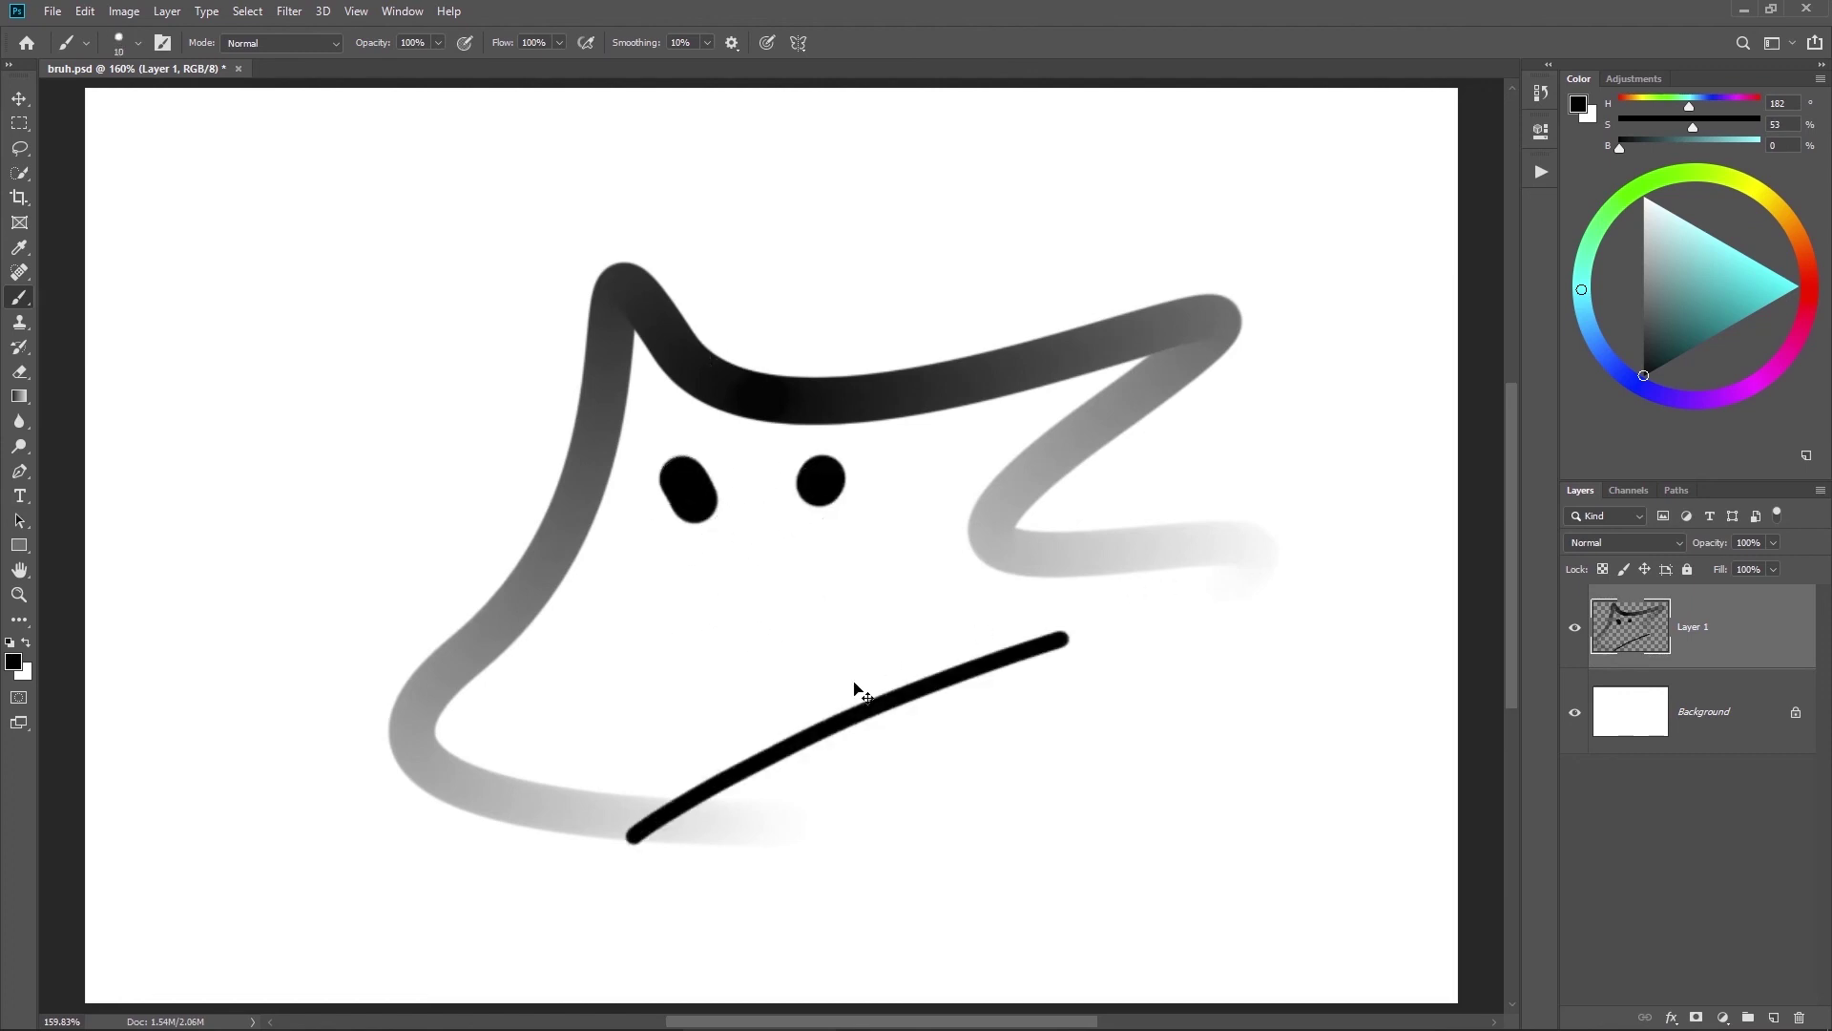
key("ctrl+z")
mouse_move(635, 819)
left_mouse_down()
mouse_move(1333, 516)
mouse_move(1229, 519)
left_mouse_up()
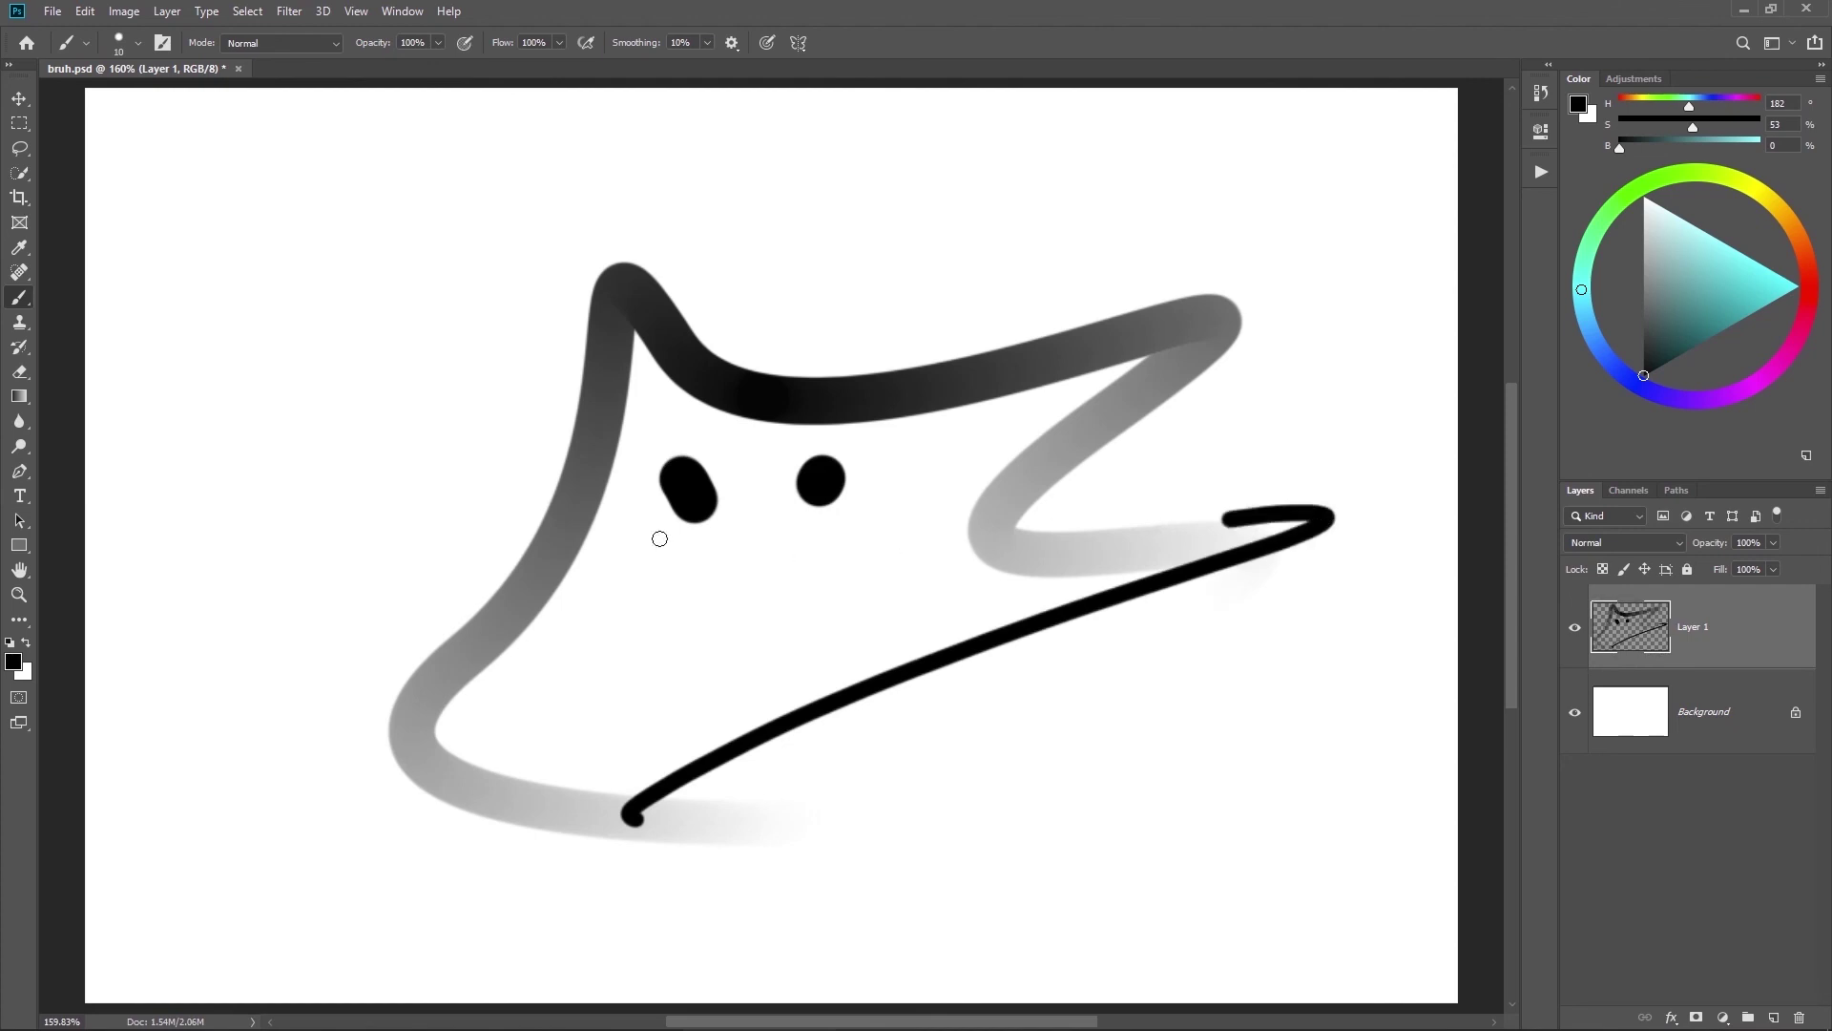
Step: Draw a wavy cat-like mouth below the eyes and a short eyebrow above each eye
mouse_move(722, 582)
left_mouse_down()
mouse_move(786, 585)
mouse_move(833, 563)
left_mouse_up()
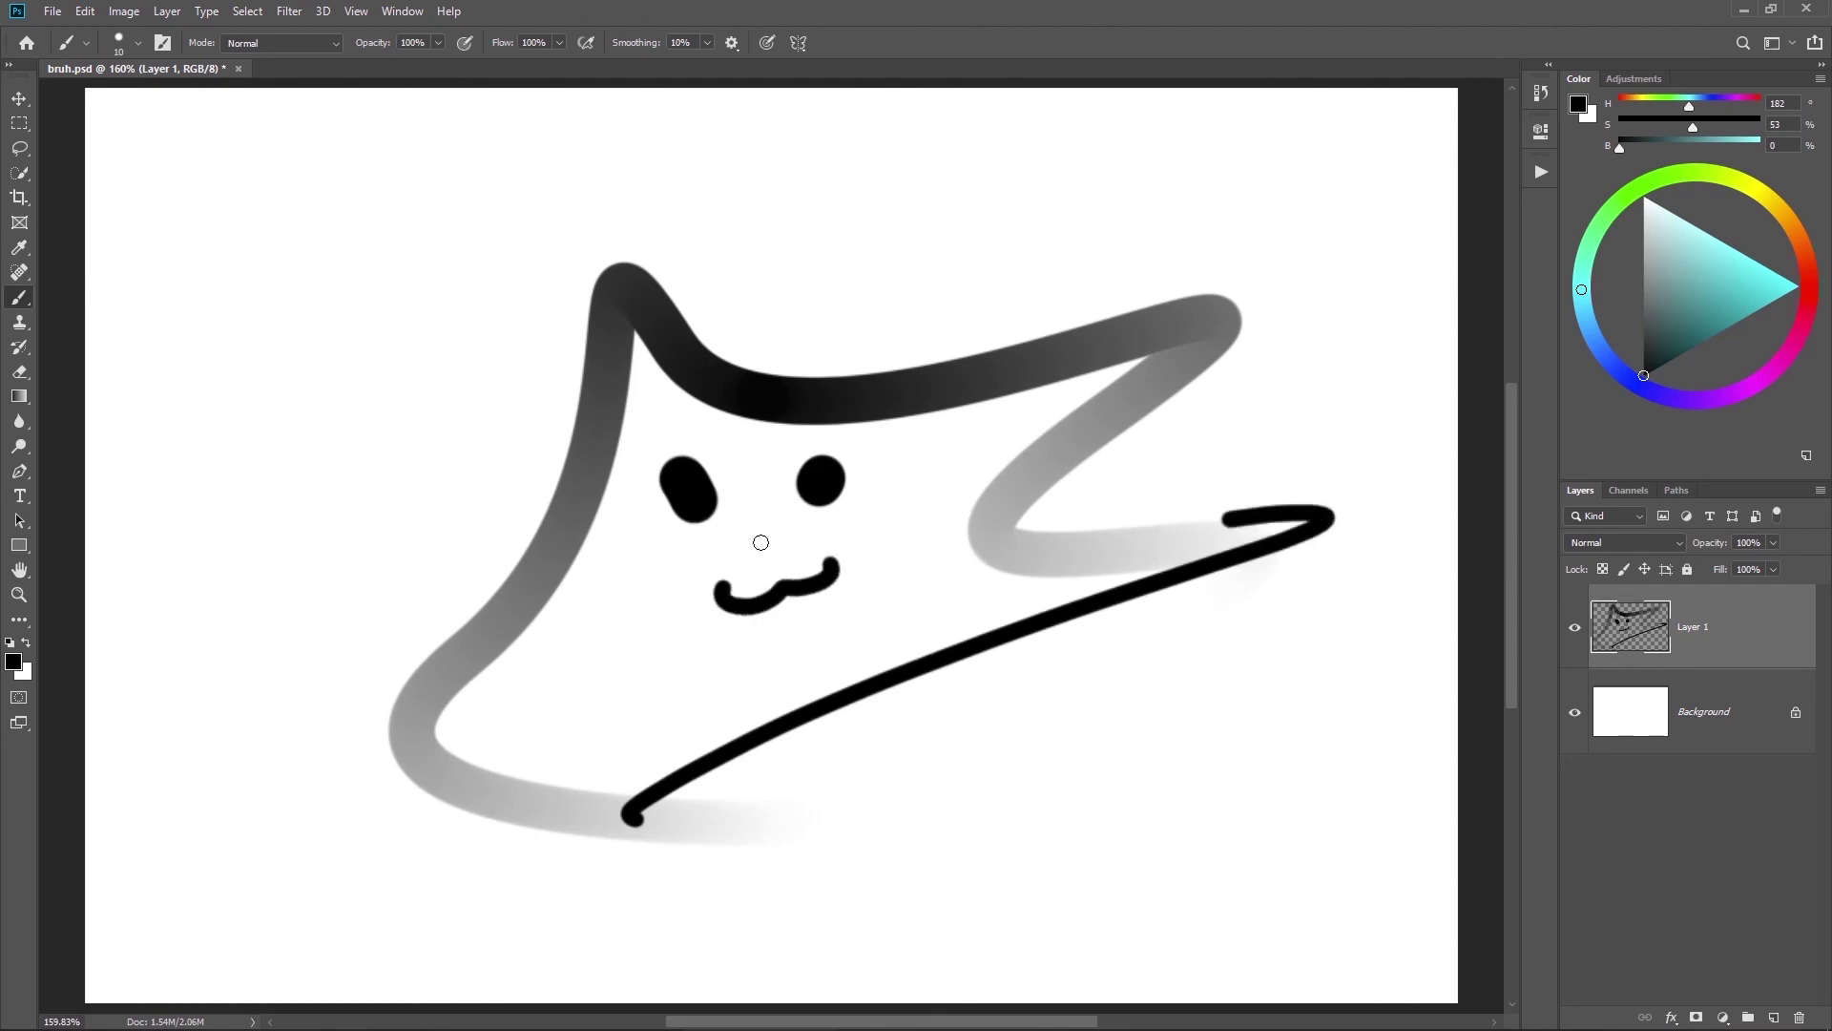
left_click_drag(640, 440, 678, 432)
left_click_drag(797, 425, 836, 418)
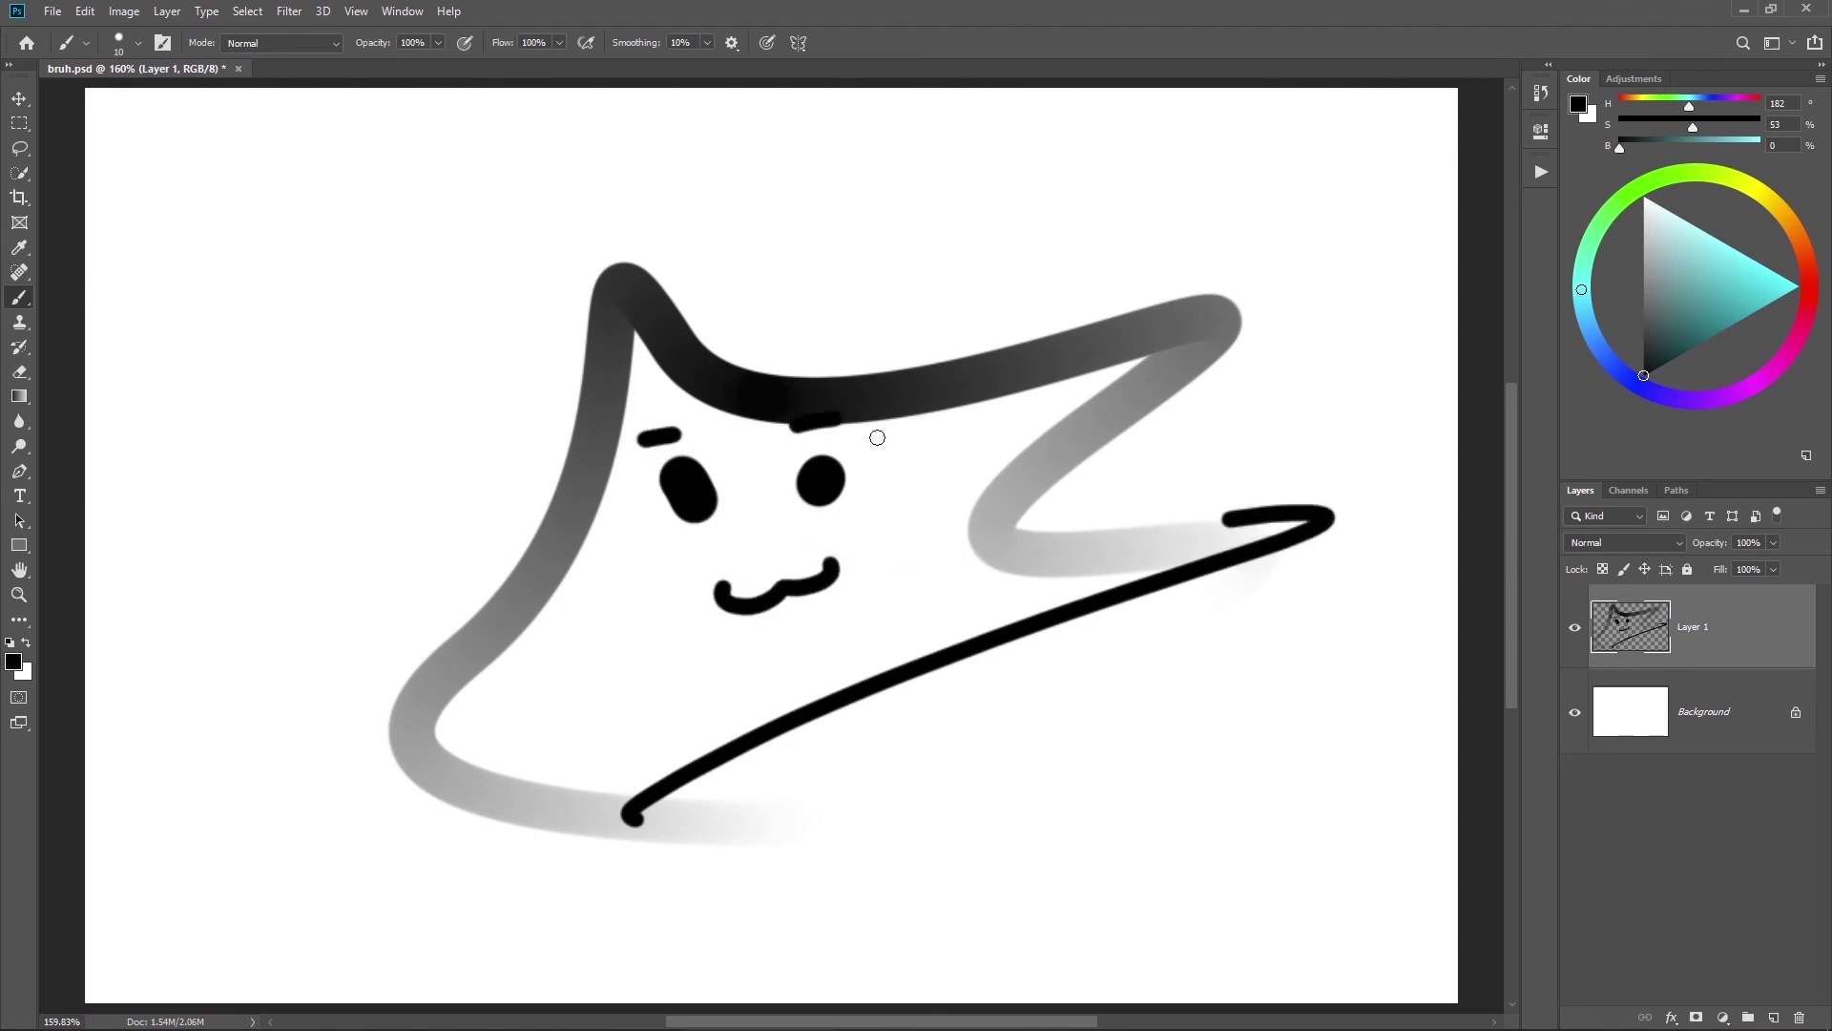
left_click_drag(884, 545, 915, 460)
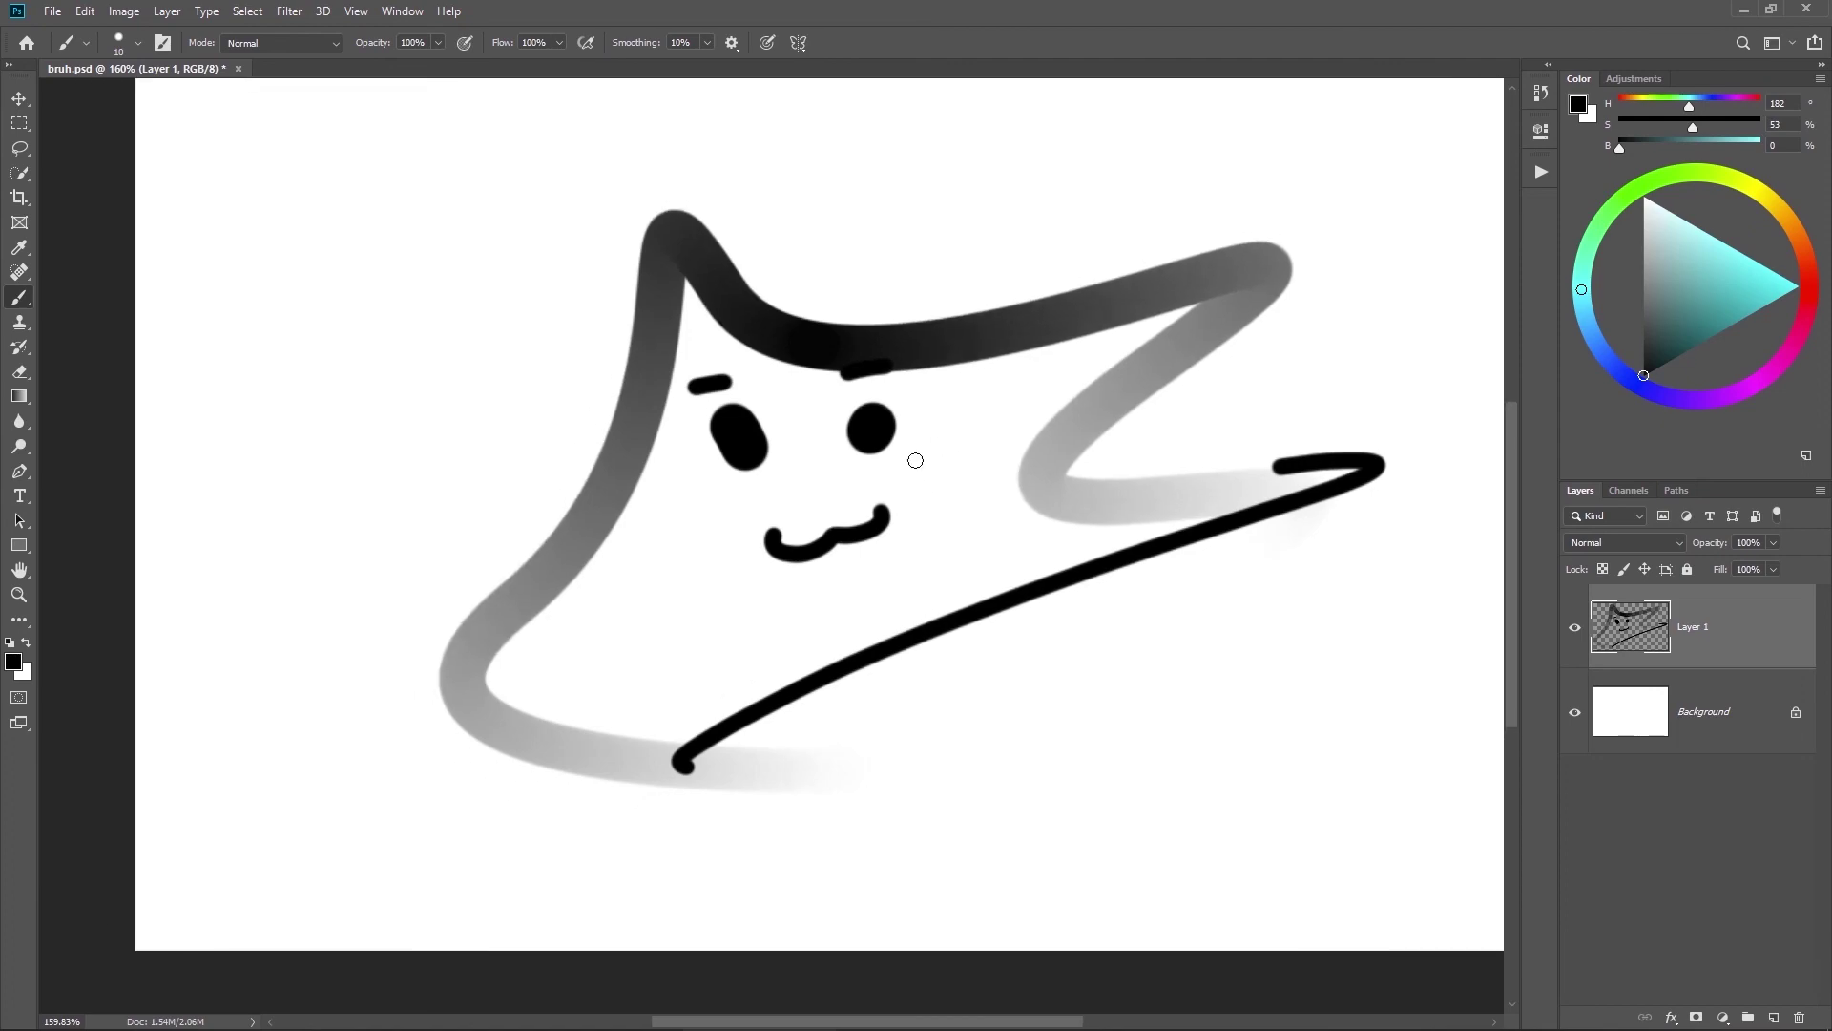